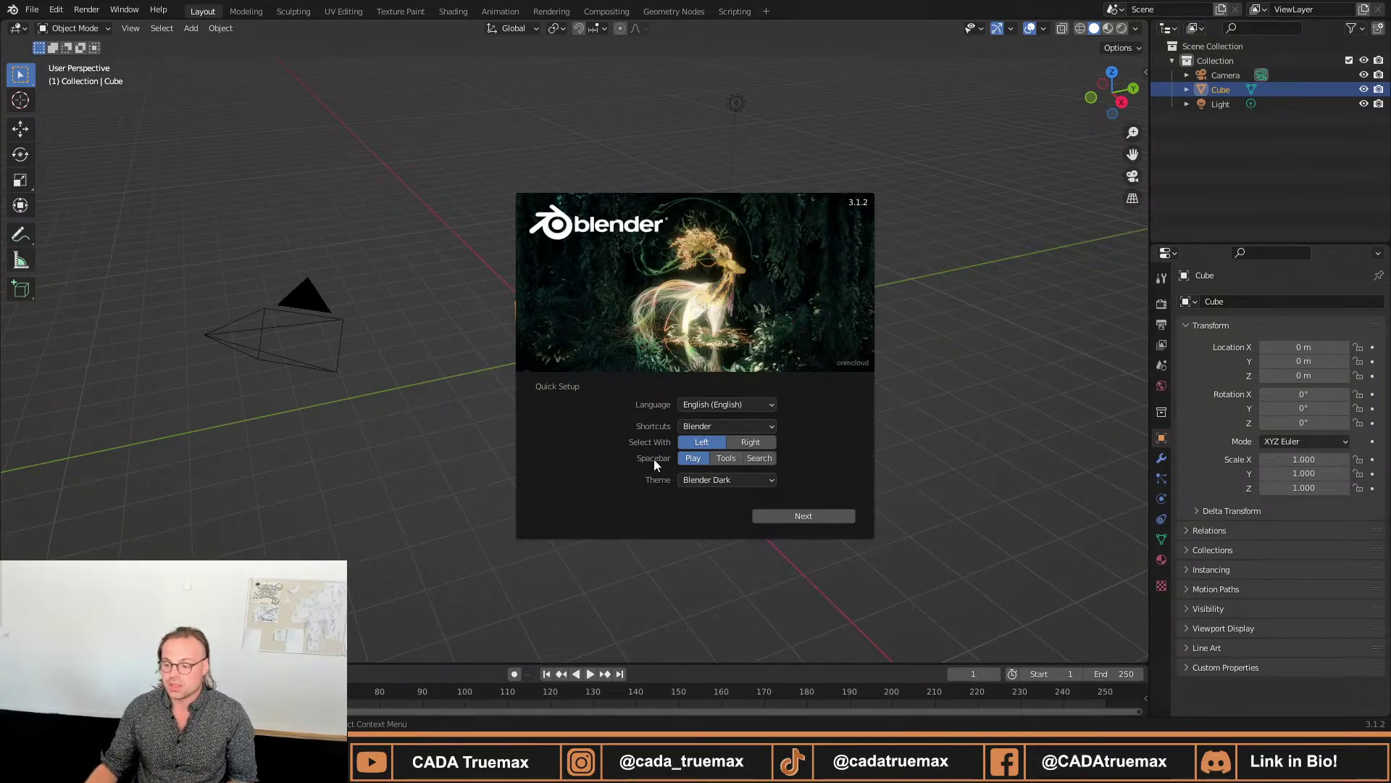
# Set the spacebar action to Search in the quick setup.
pyautogui.click(757, 457)
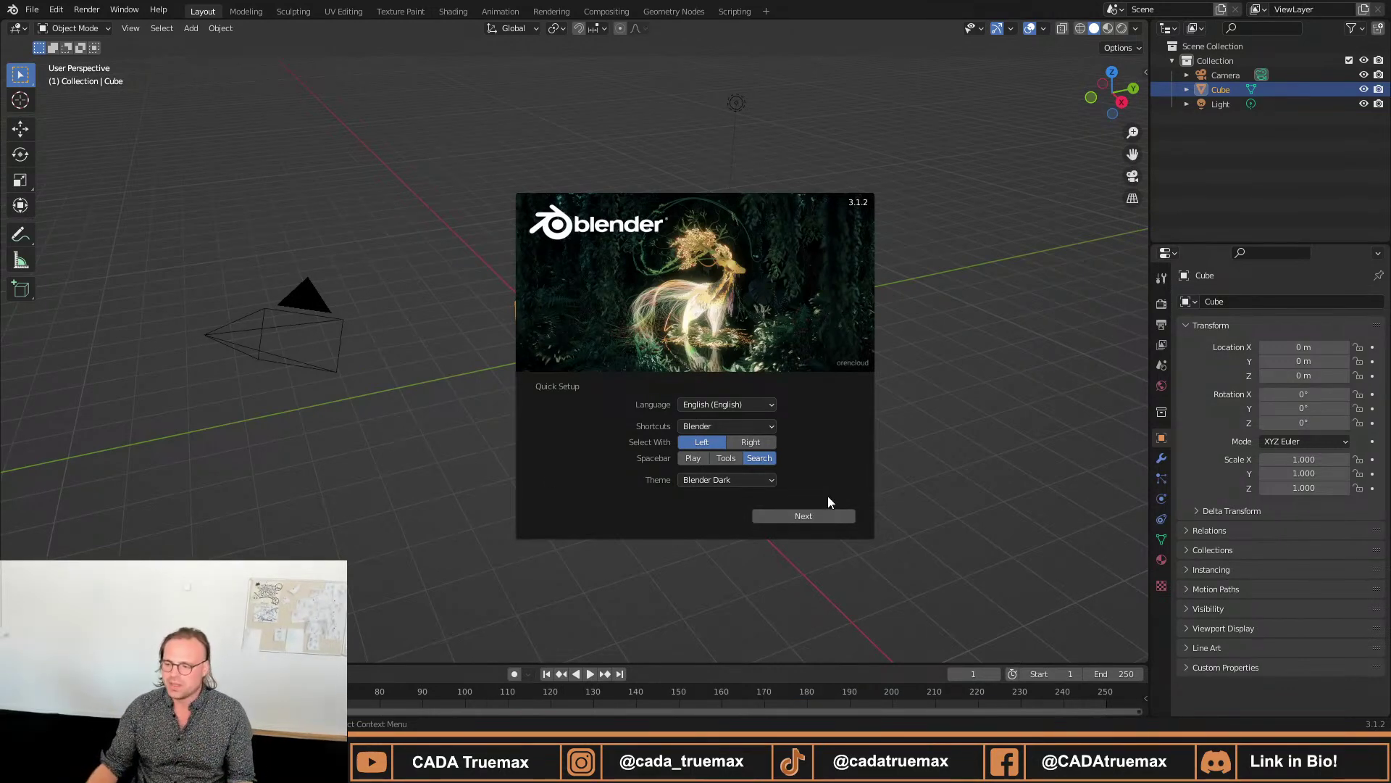
# Preview the Blender Light, Deep Grey, Maya, Minimal Dark, Modo, Print Friendly, White and XSI themes, and return to Blender Dark.
pyautogui.click(733, 480)
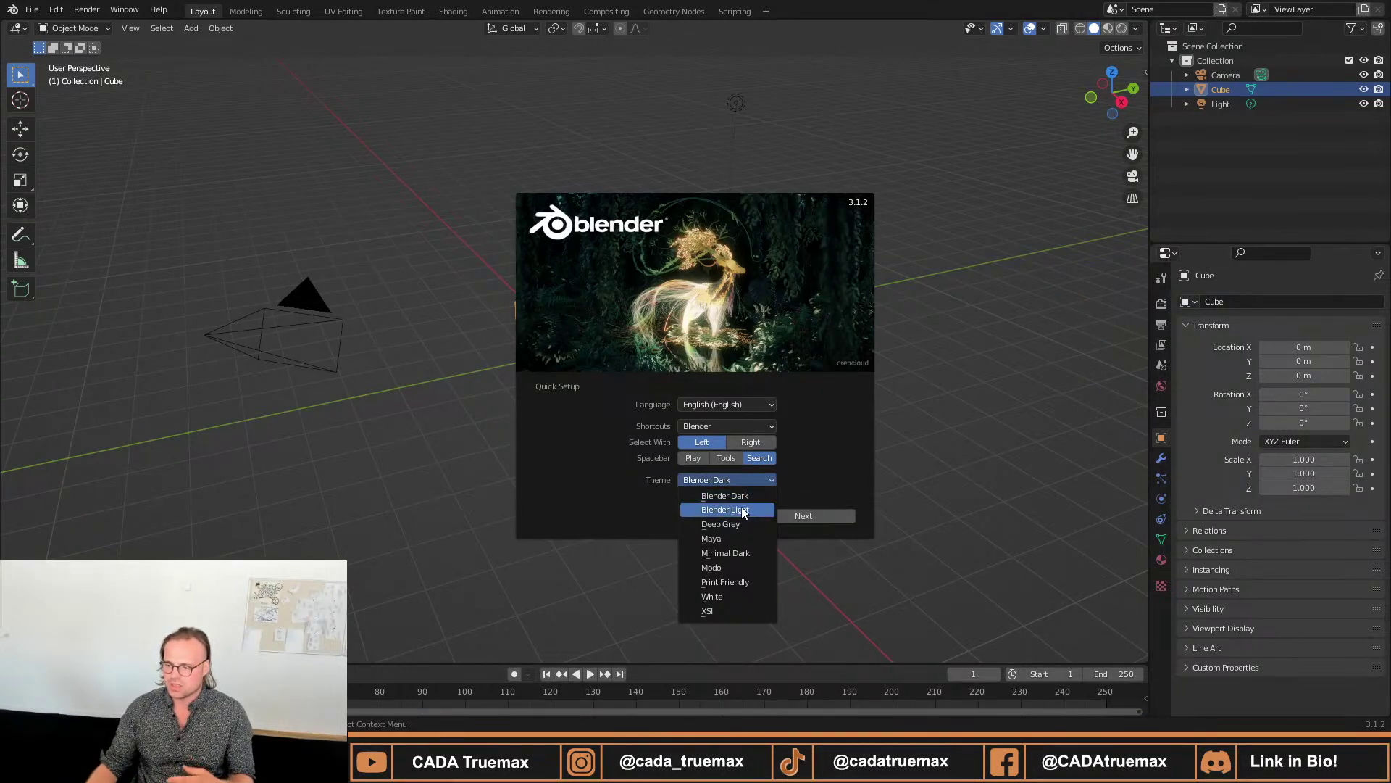
pyautogui.click(742, 512)
pyautogui.click(730, 481)
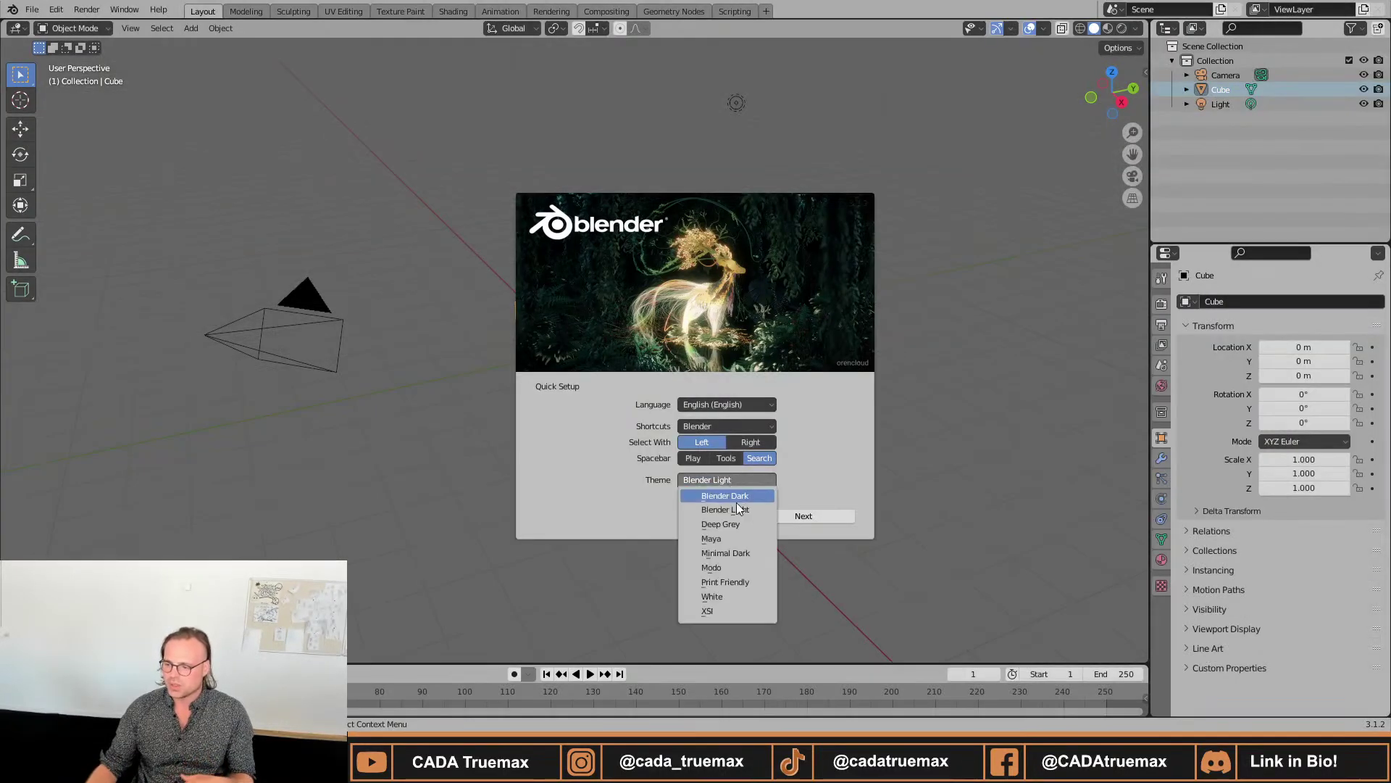
pyautogui.click(736, 523)
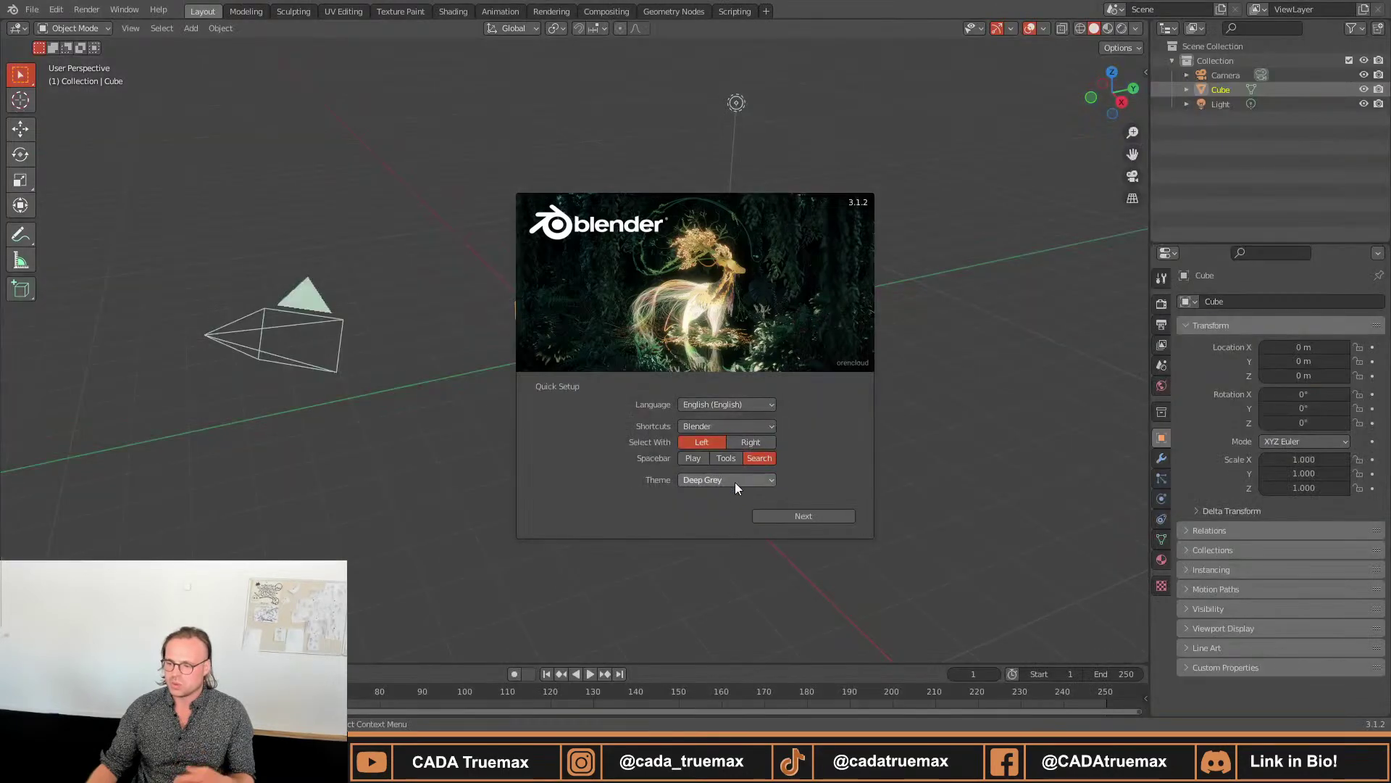
pyautogui.click(735, 481)
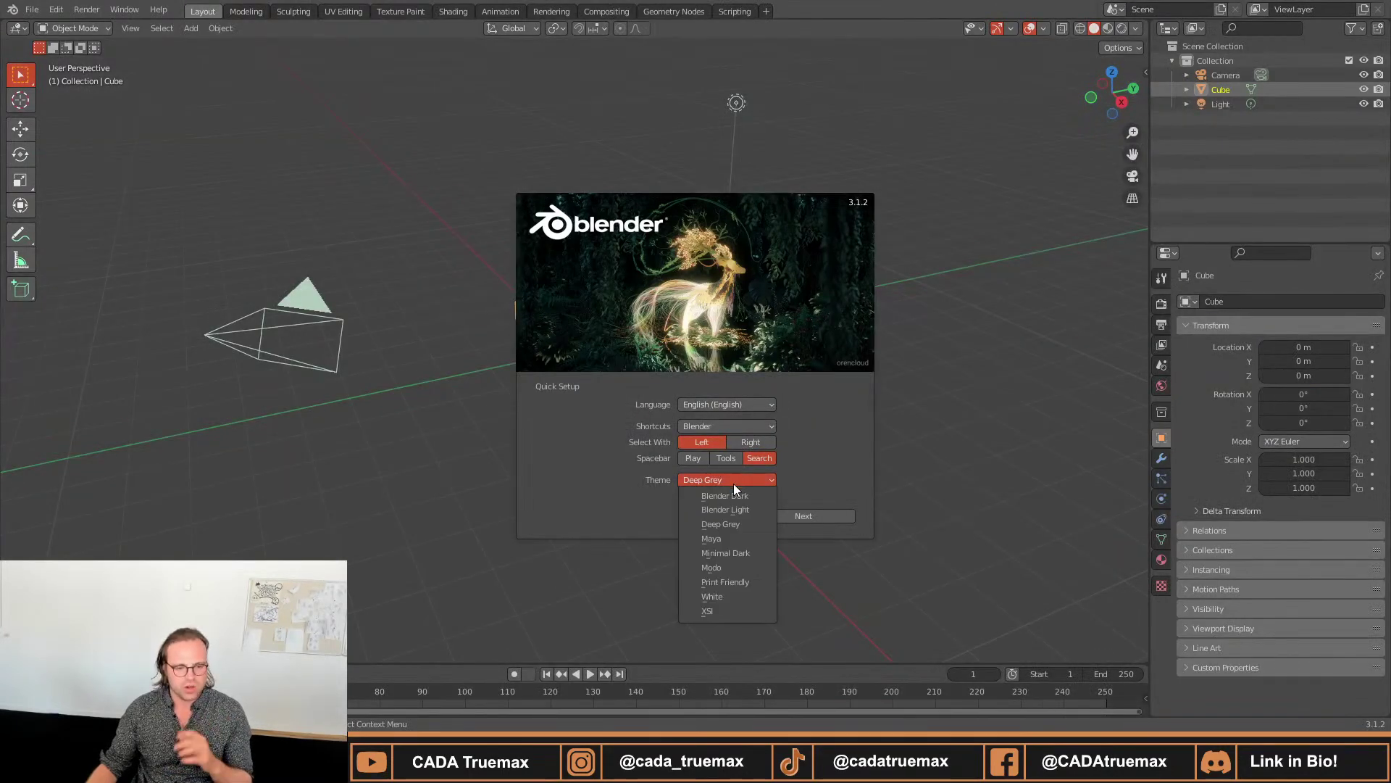
pyautogui.click(732, 539)
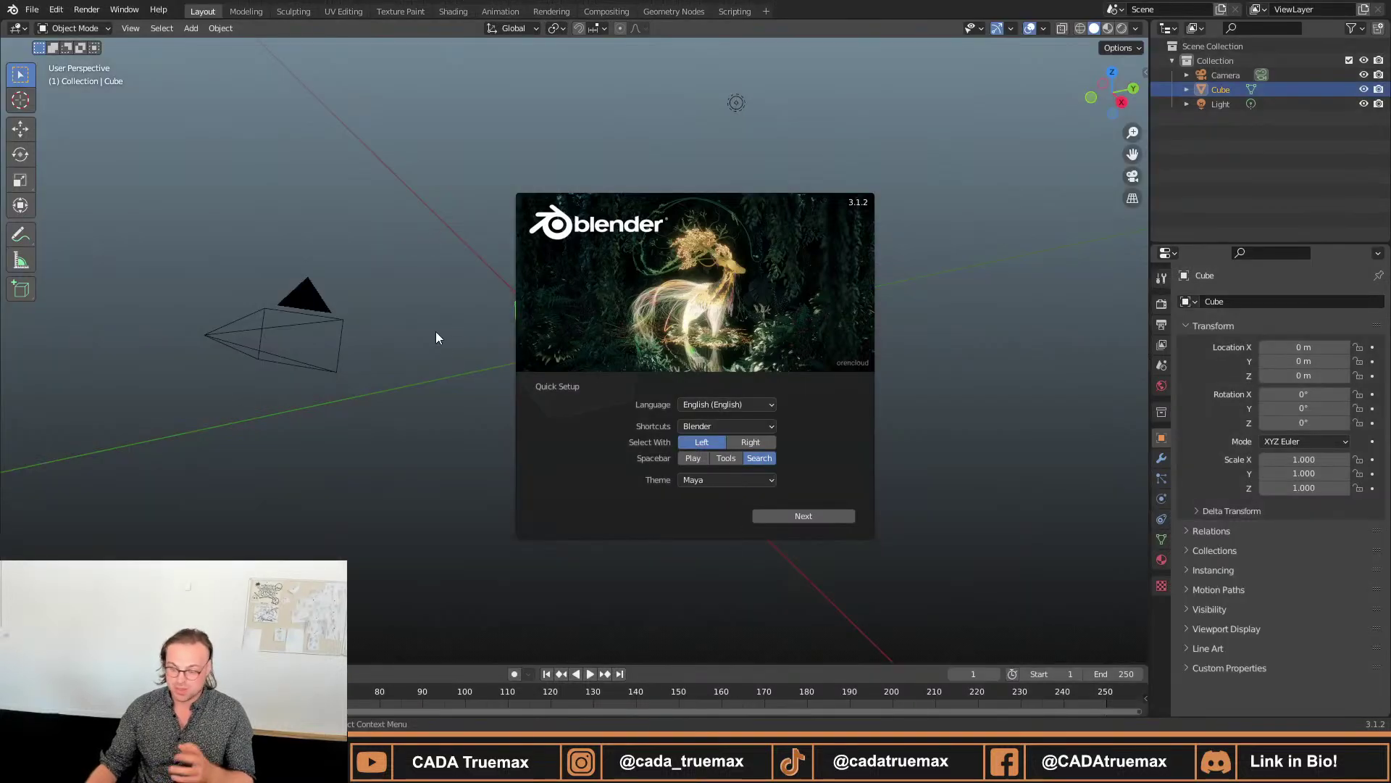
pyautogui.click(760, 480)
pyautogui.click(724, 552)
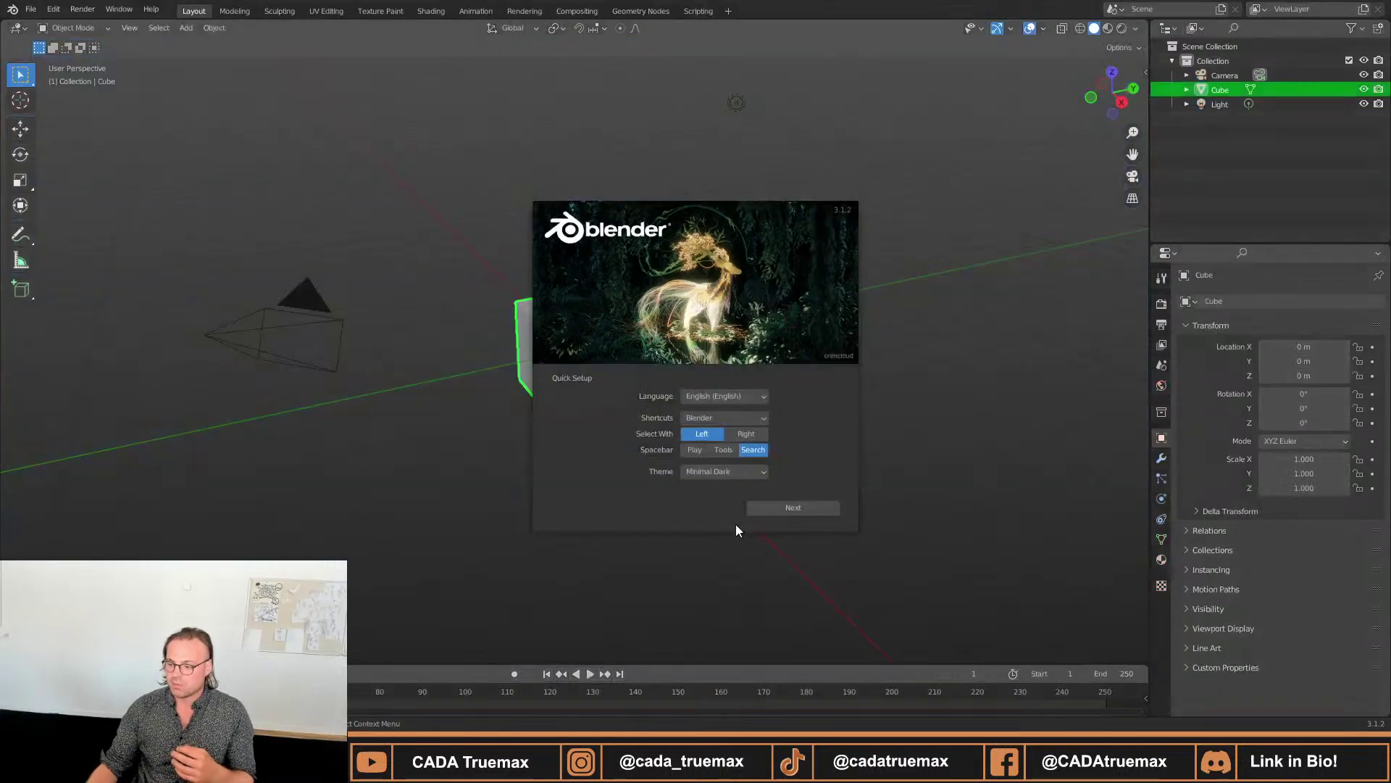
pyautogui.click(725, 472)
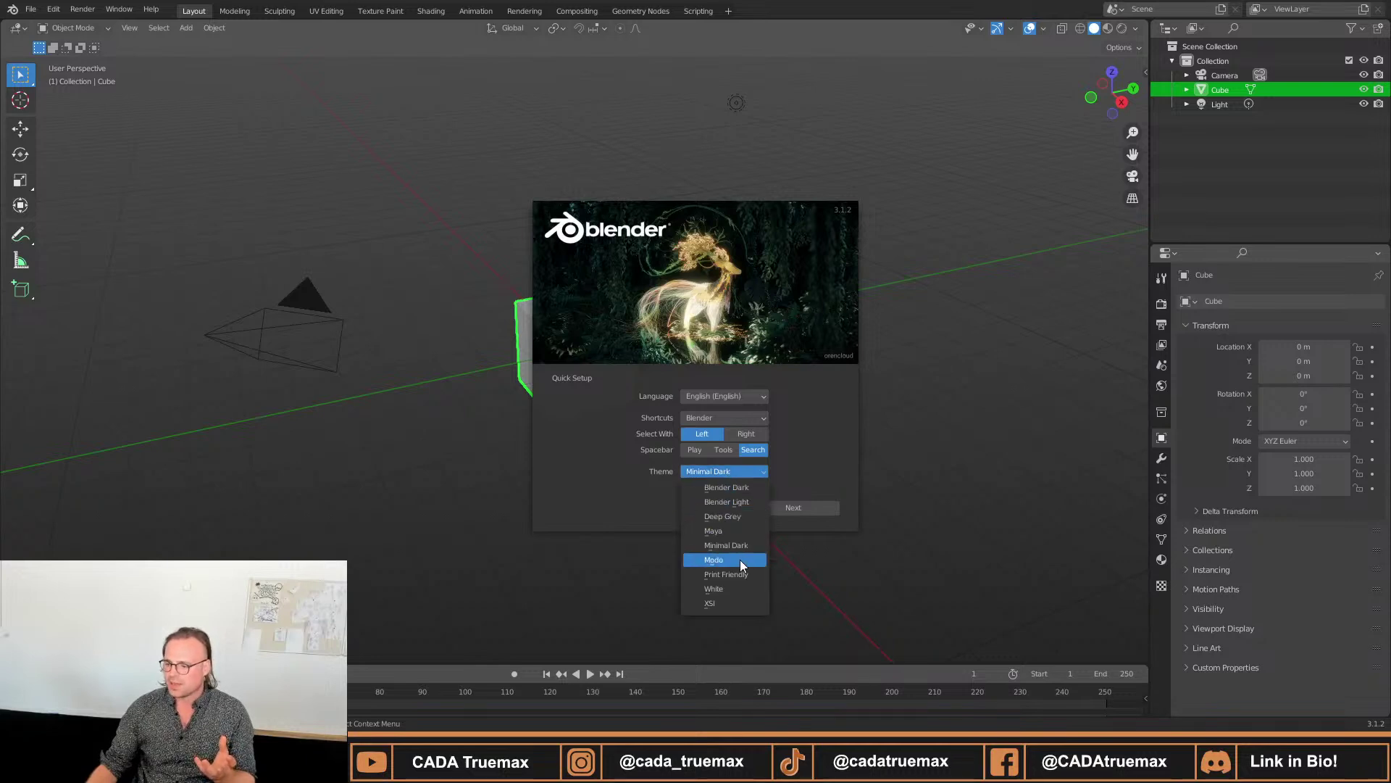
pyautogui.click(741, 560)
pyautogui.click(725, 475)
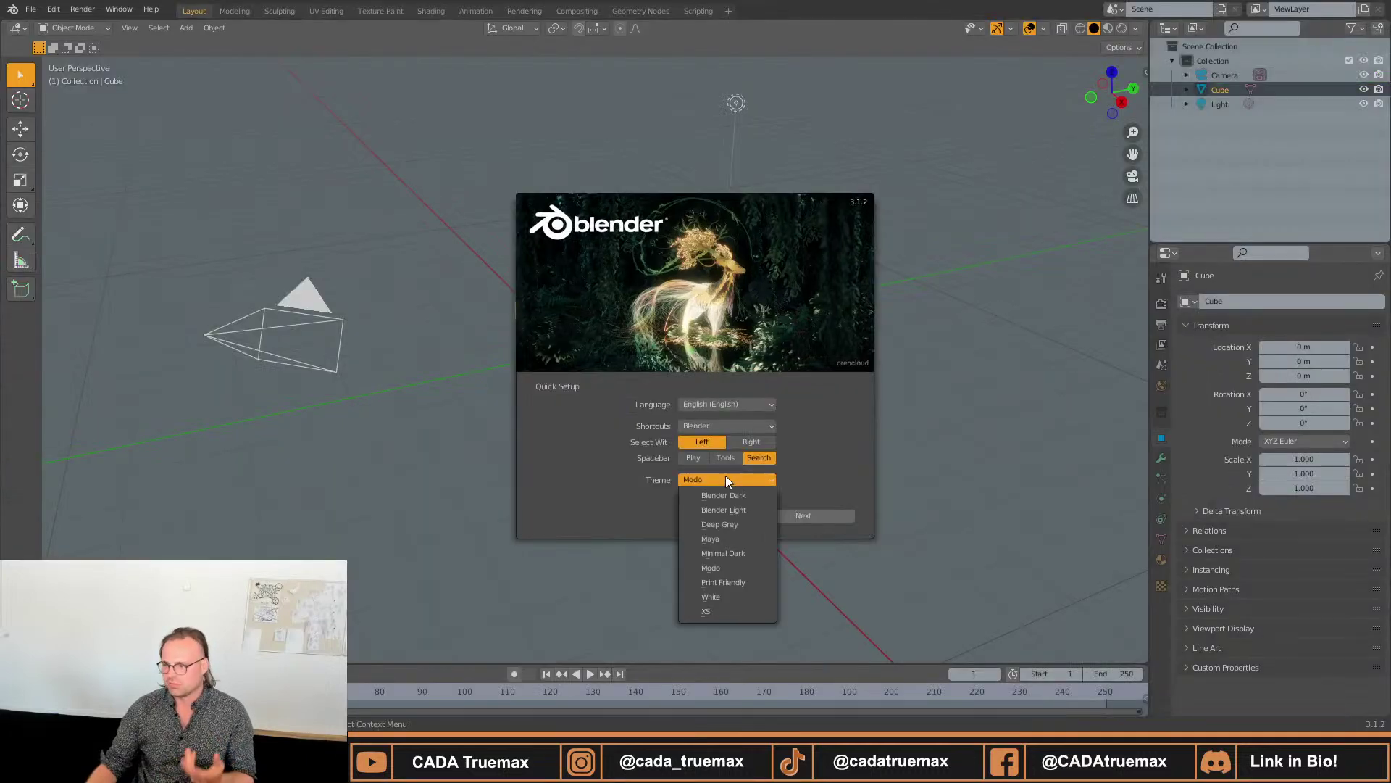
pyautogui.click(723, 582)
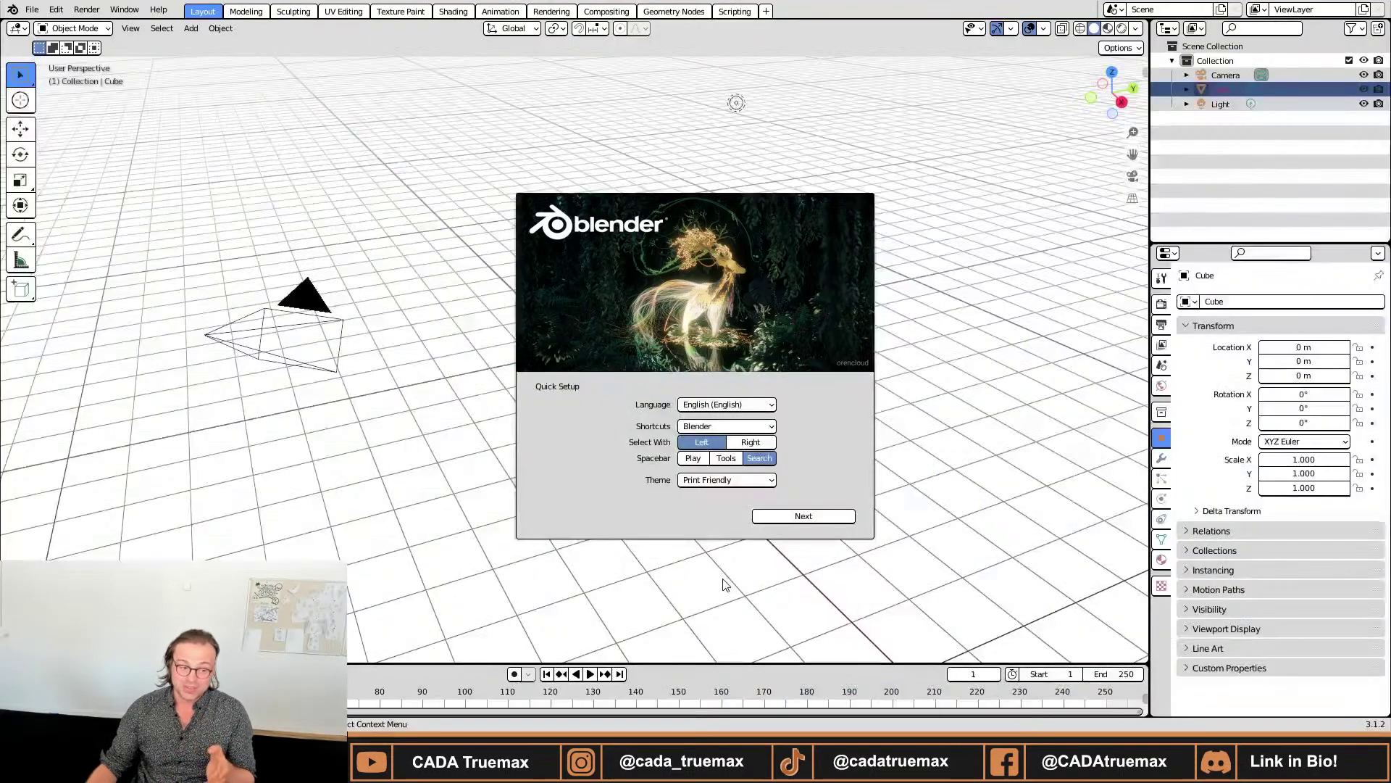
pyautogui.click(737, 482)
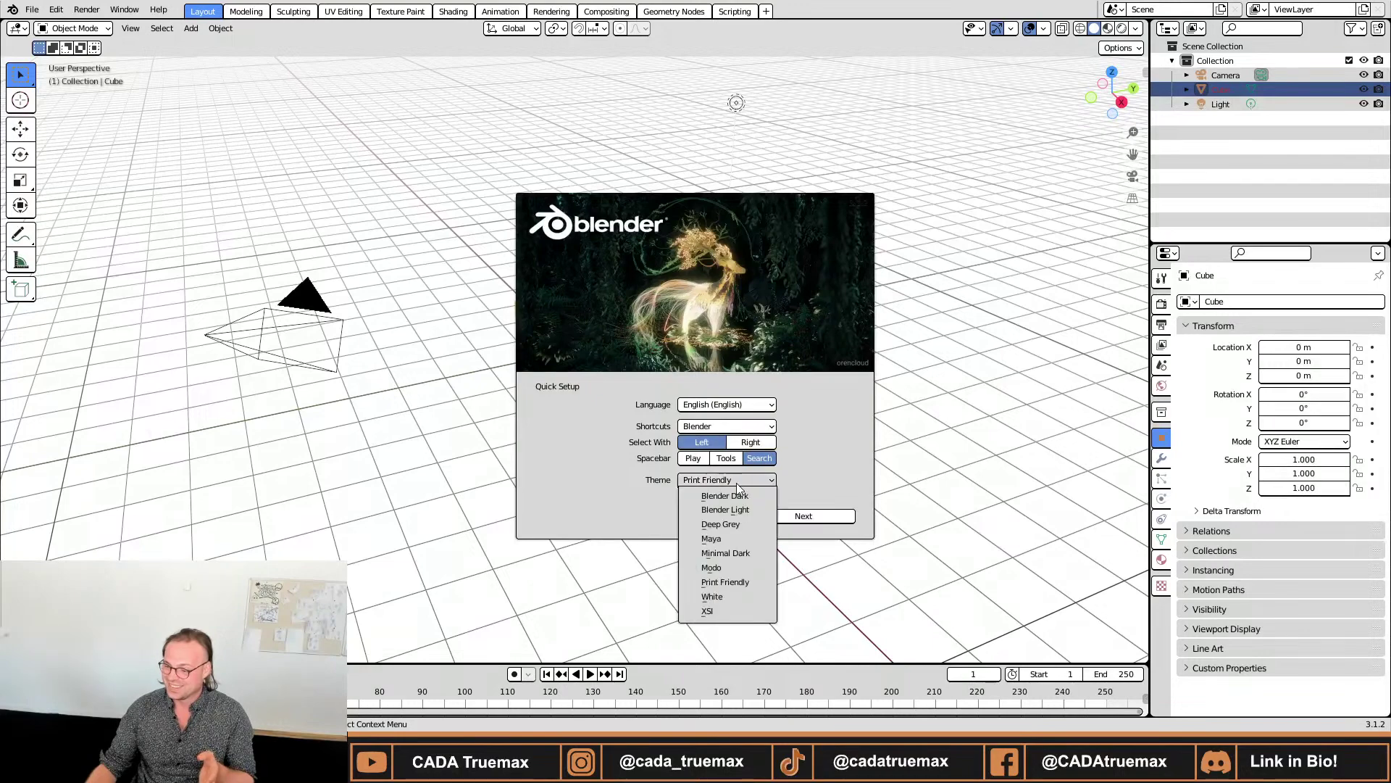
pyautogui.click(737, 596)
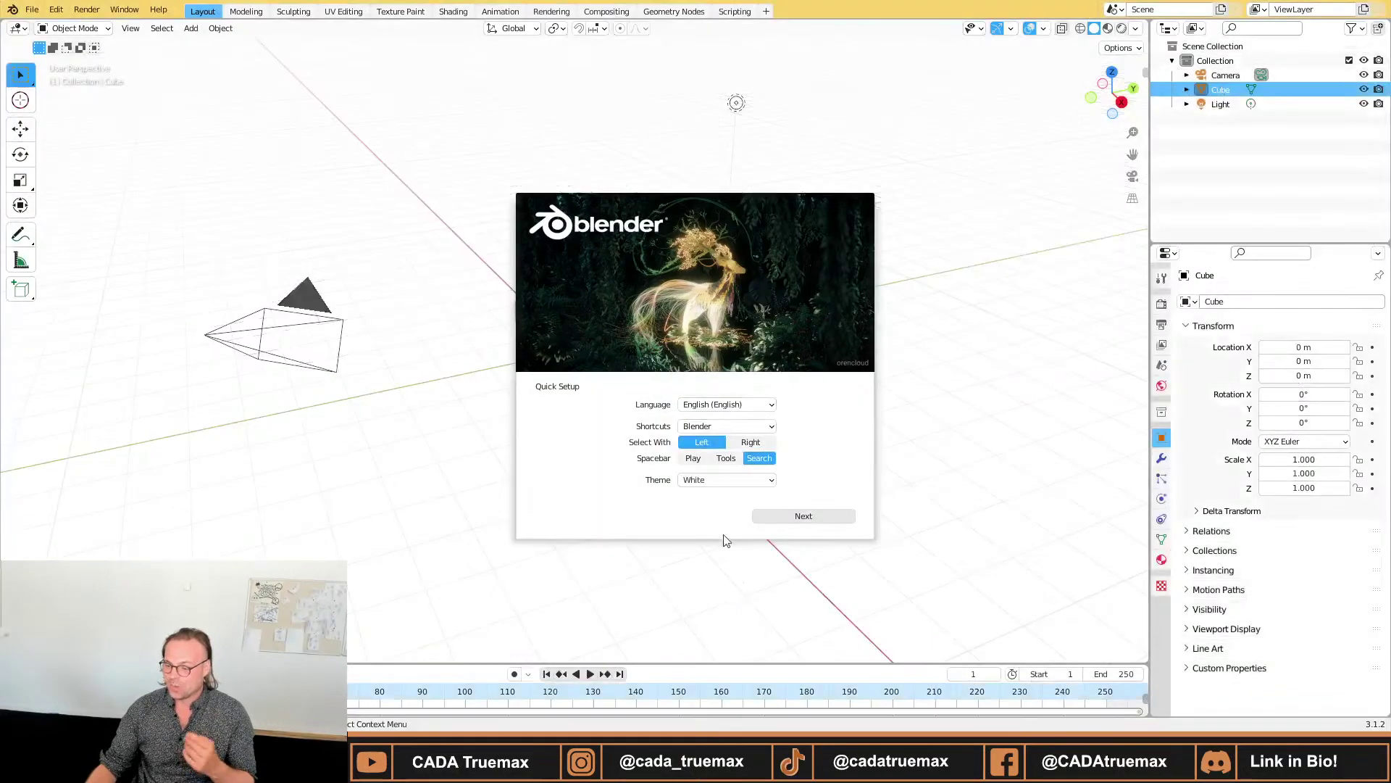
pyautogui.click(721, 482)
pyautogui.click(719, 607)
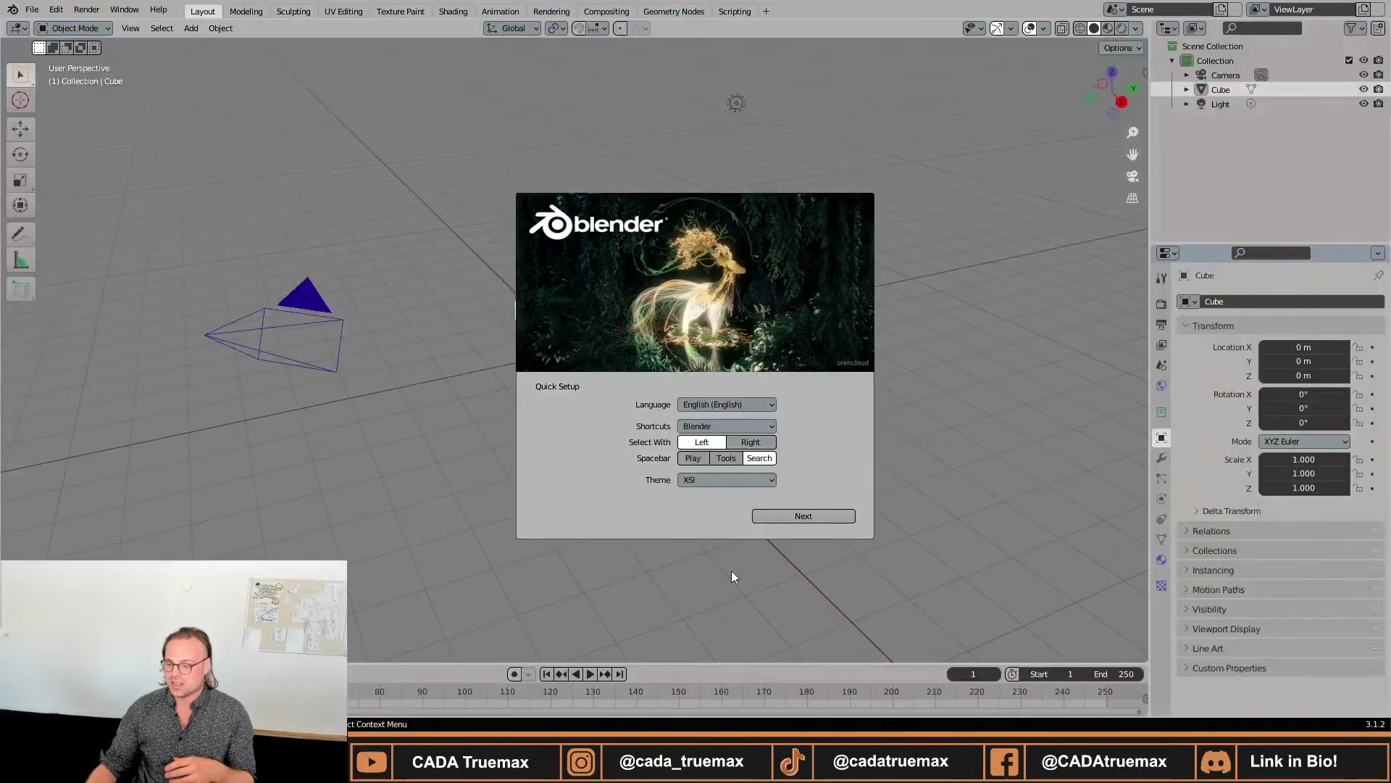
pyautogui.click(714, 474)
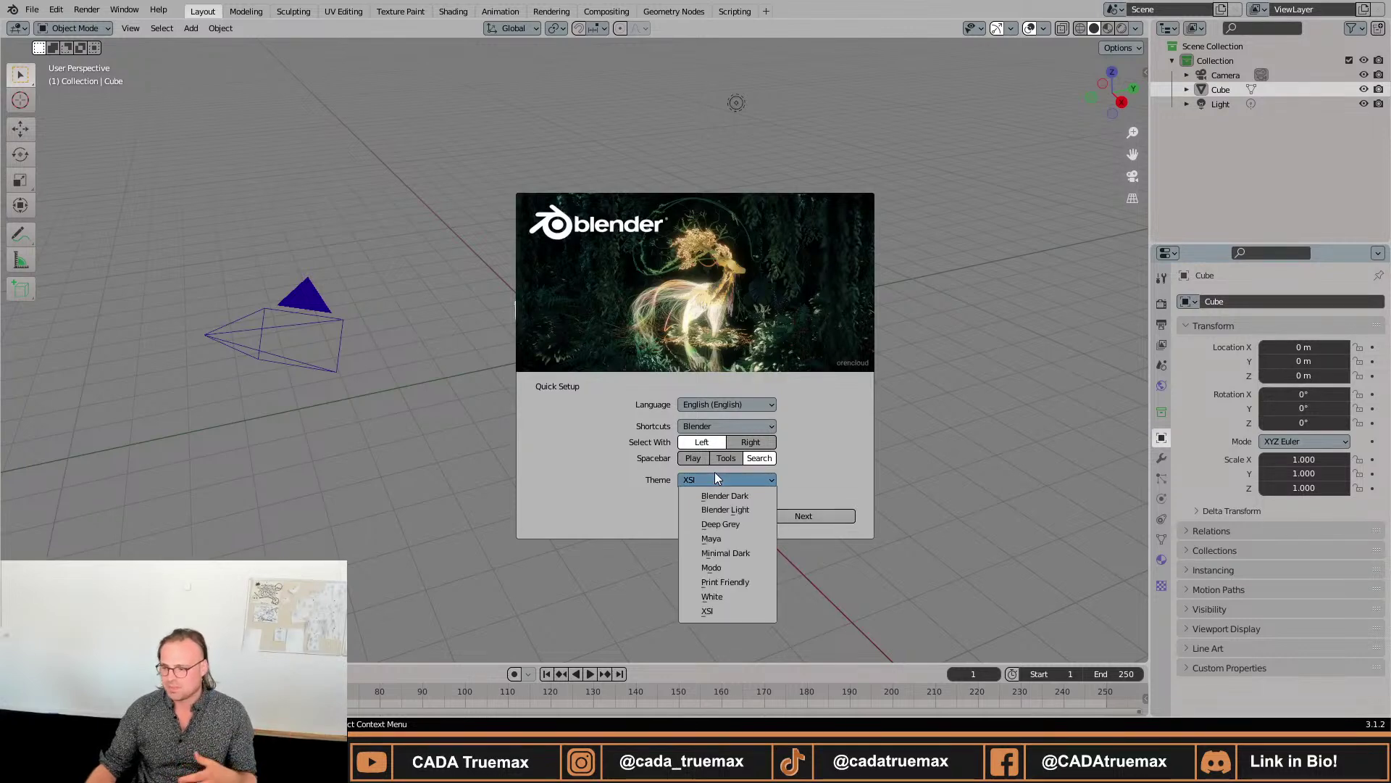
pyautogui.click(724, 497)
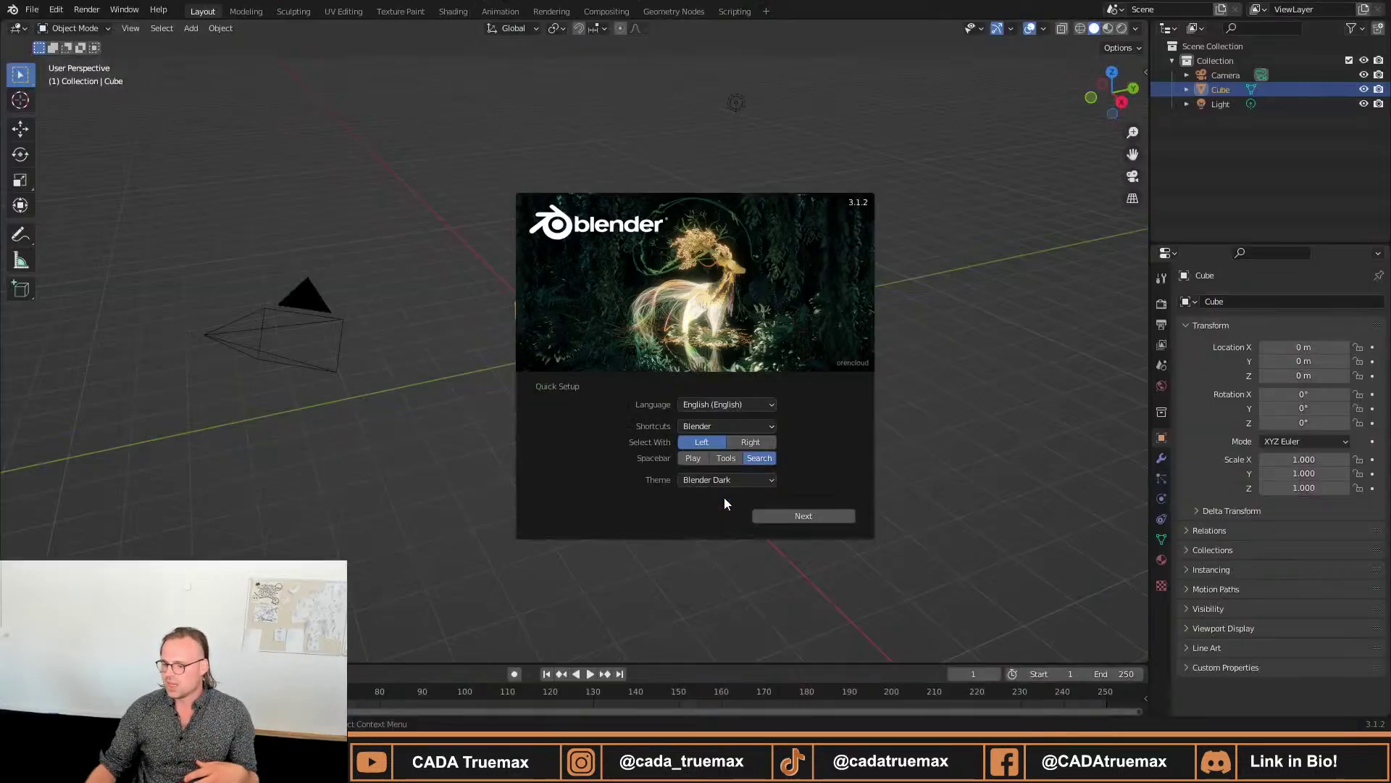
# Finish the quick setup and start a new General file.
pyautogui.click(793, 517)
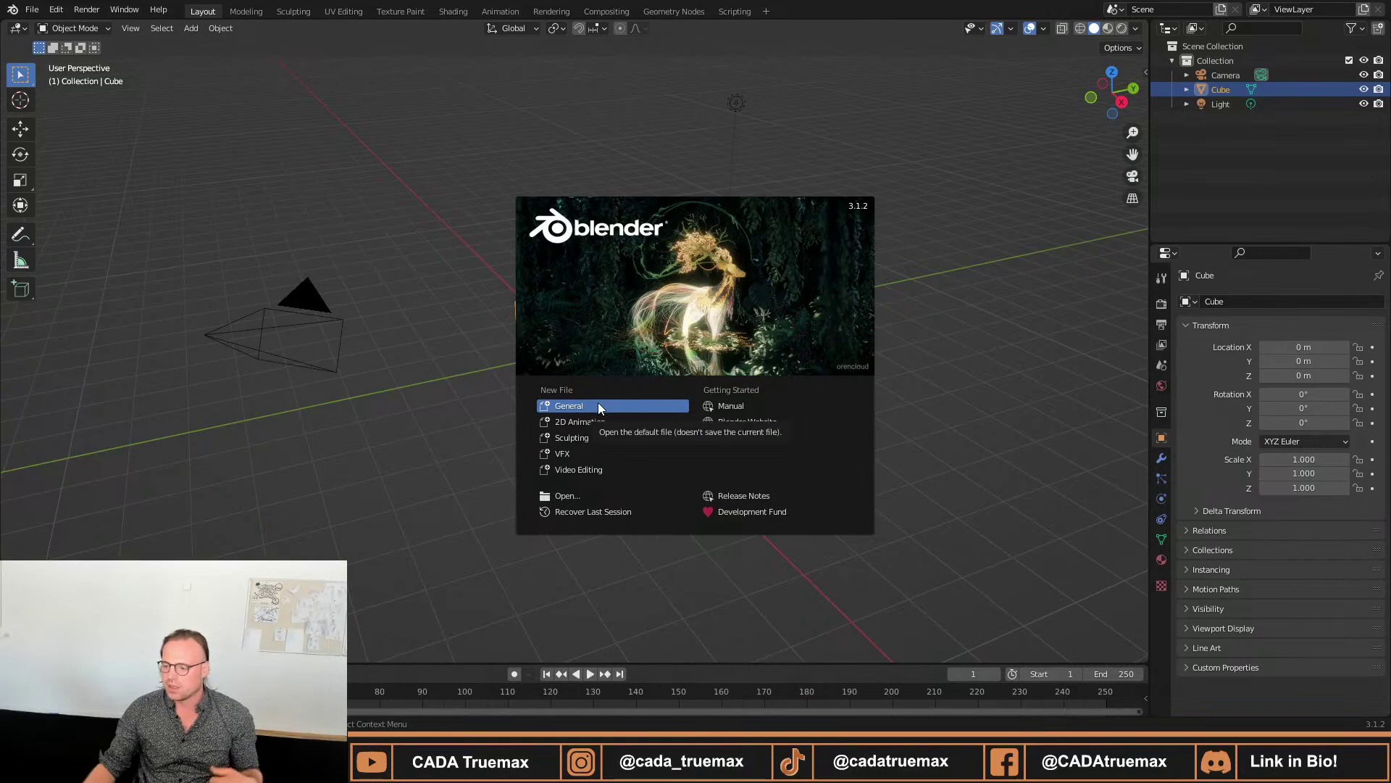
pyautogui.click(578, 408)
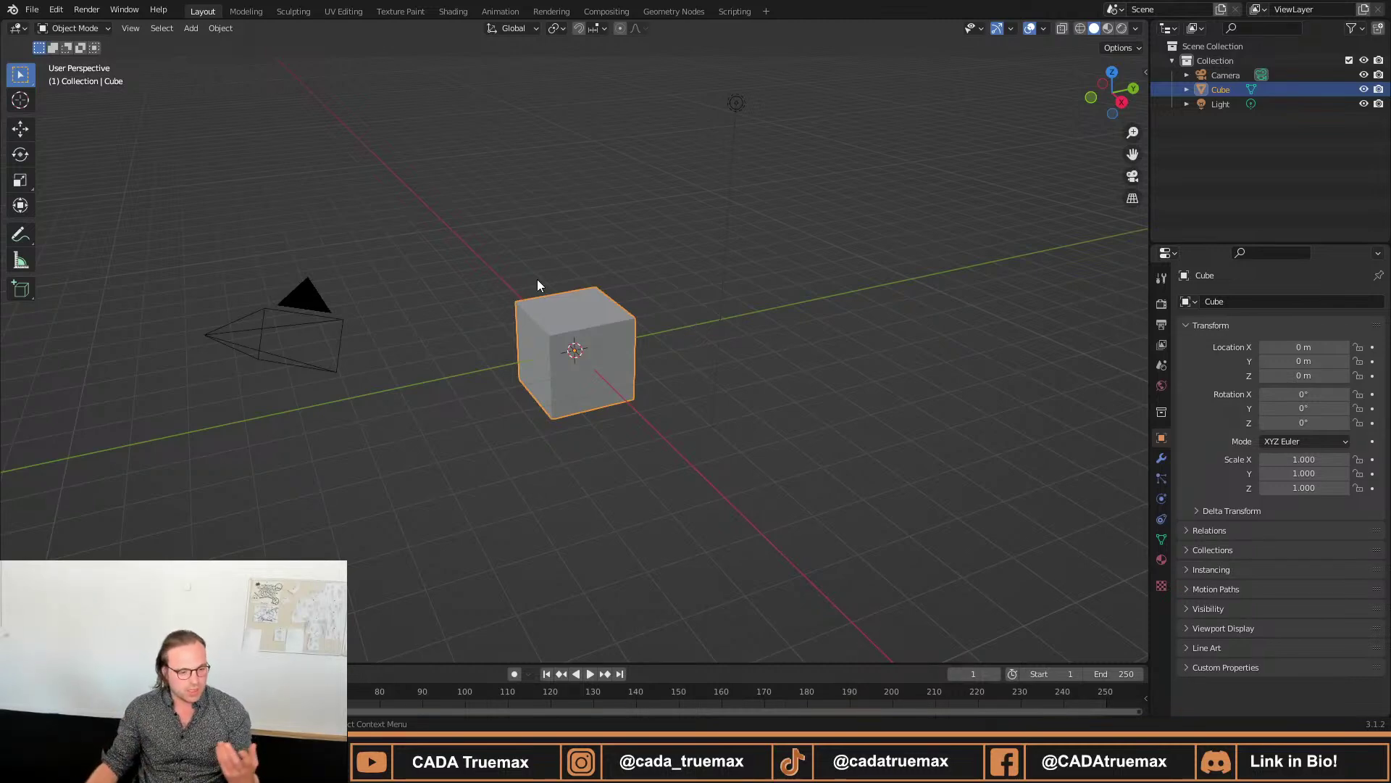
# Install the add-on from screencast_keys.zip in the Downloads folder and enable Screencast Keys in the preferences.
pyautogui.click(55, 10)
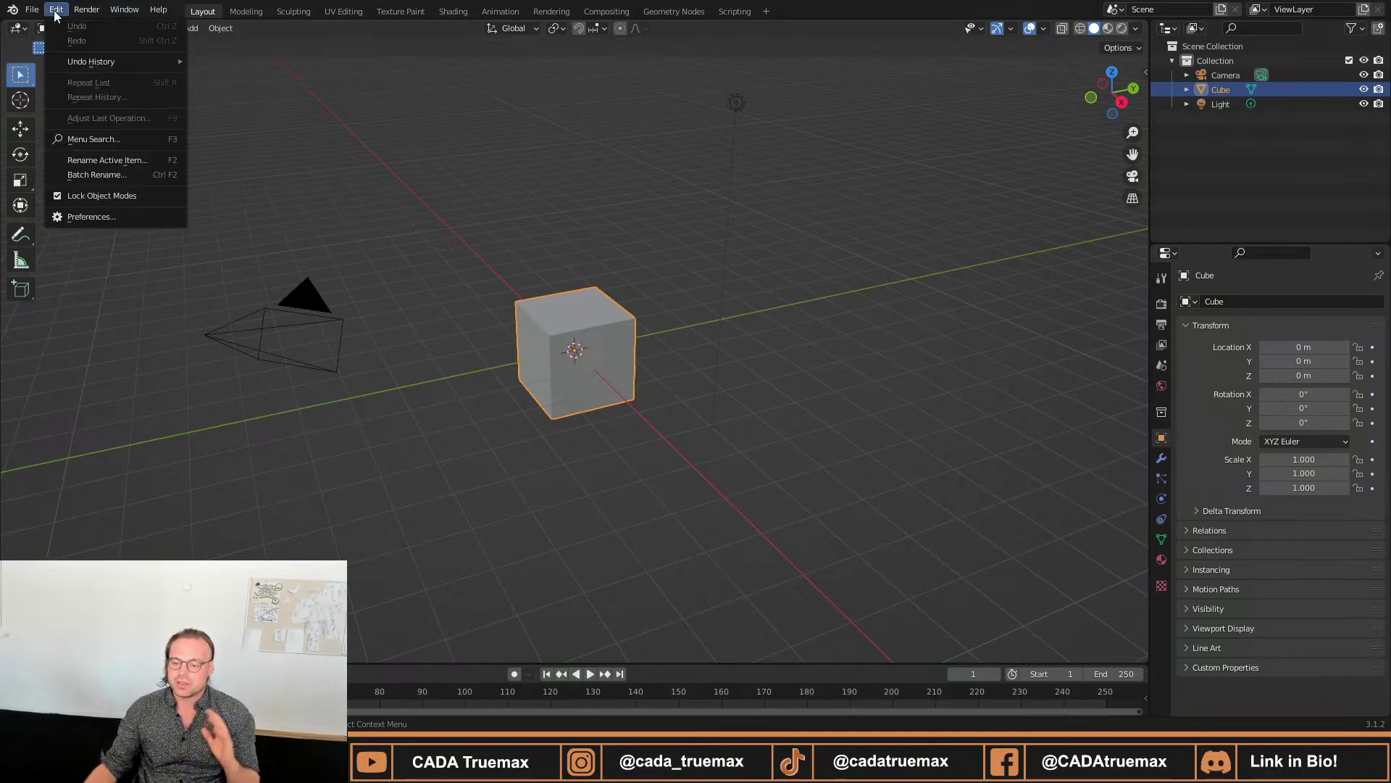
pyautogui.click(97, 211)
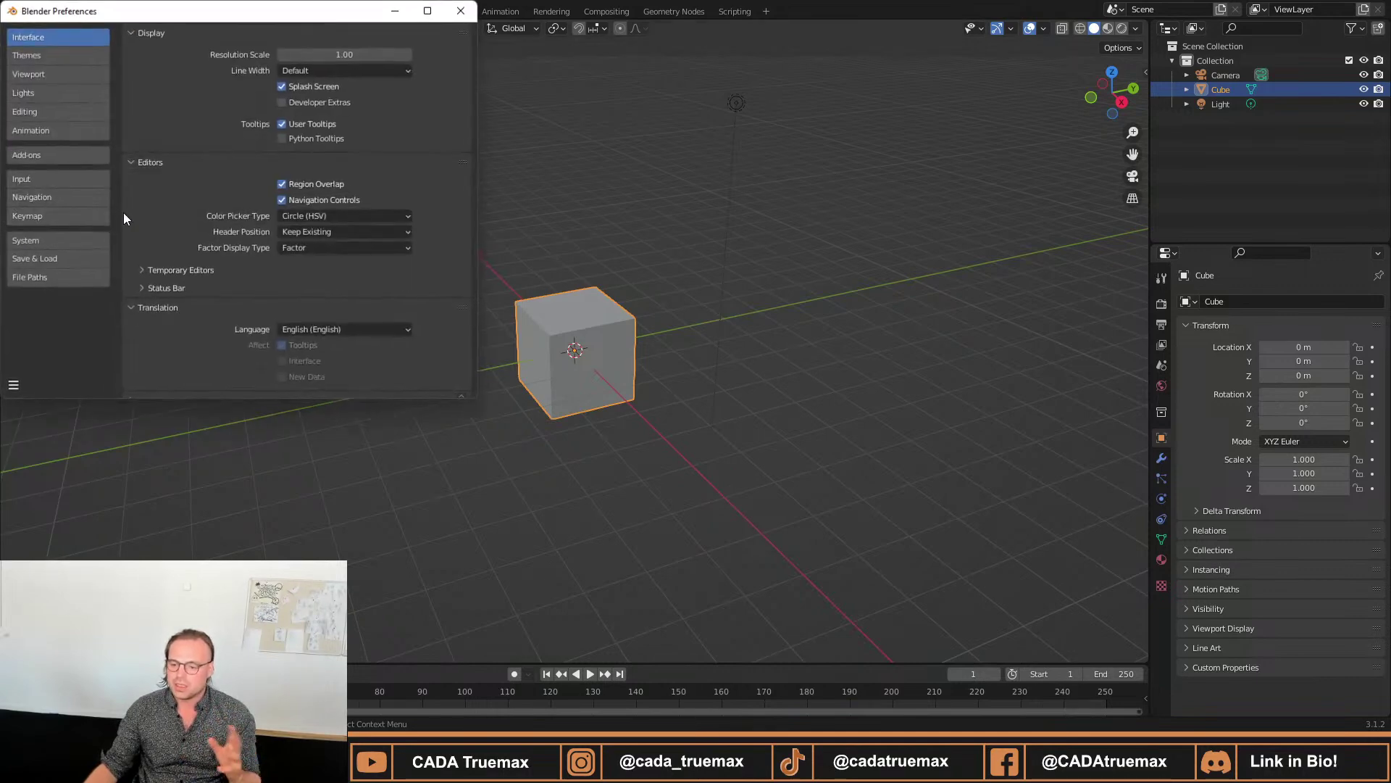
pyautogui.click(75, 155)
pyautogui.click(363, 33)
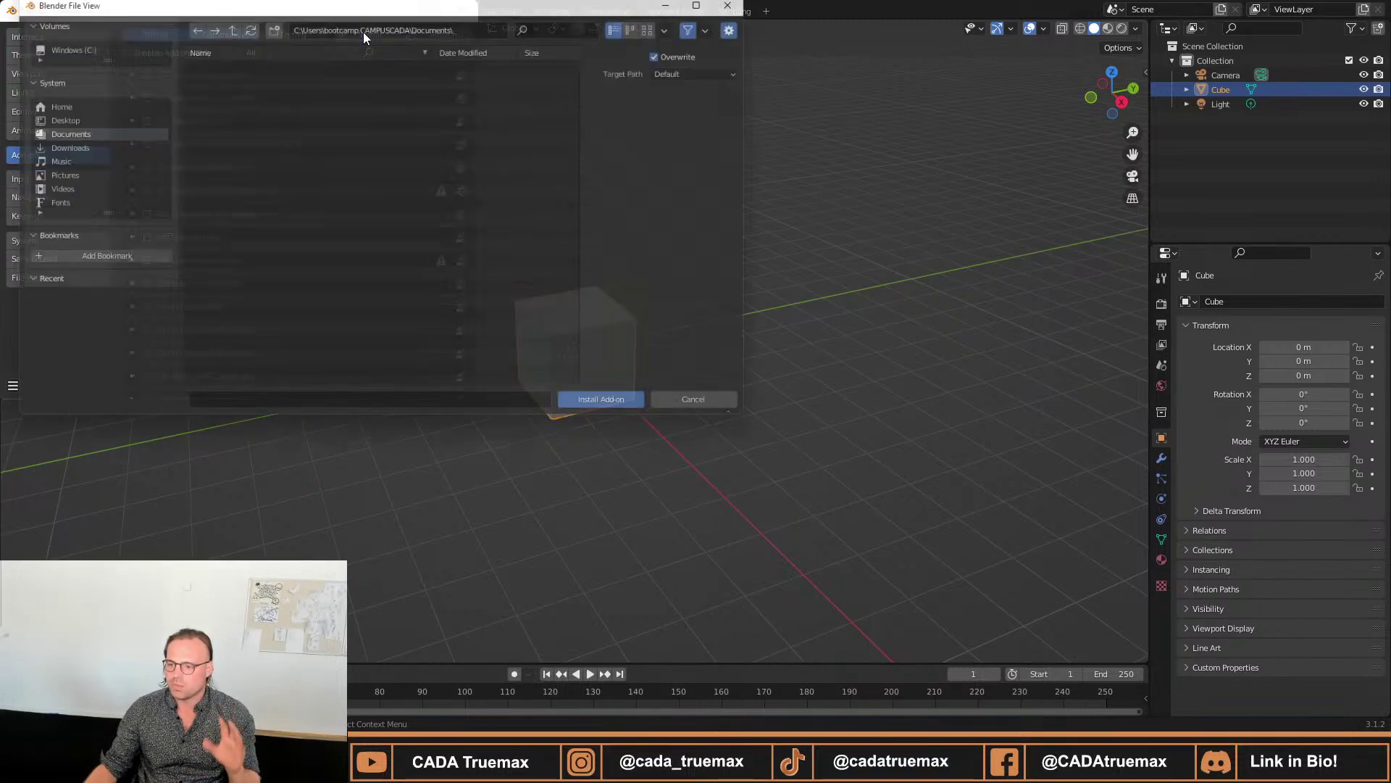
pyautogui.click(59, 143)
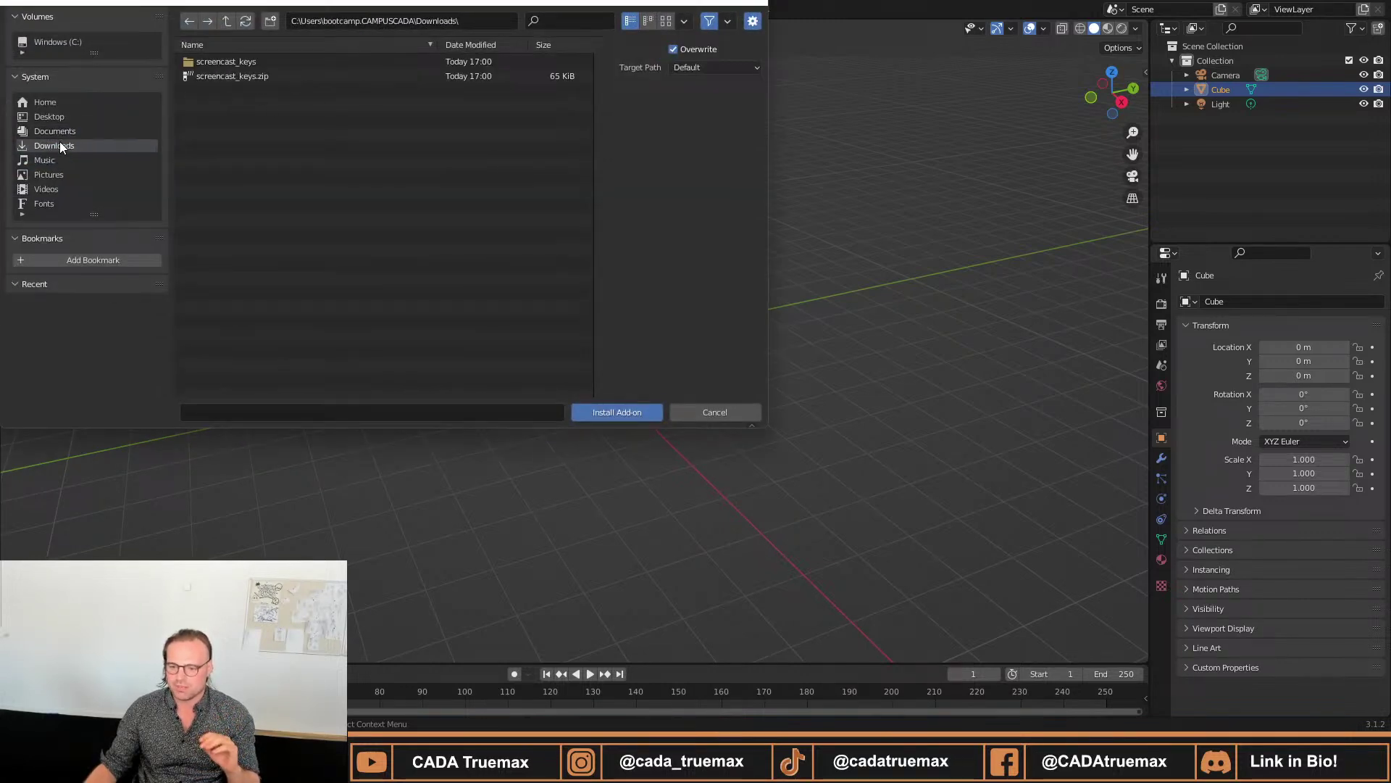
pyautogui.doubleClick(240, 75)
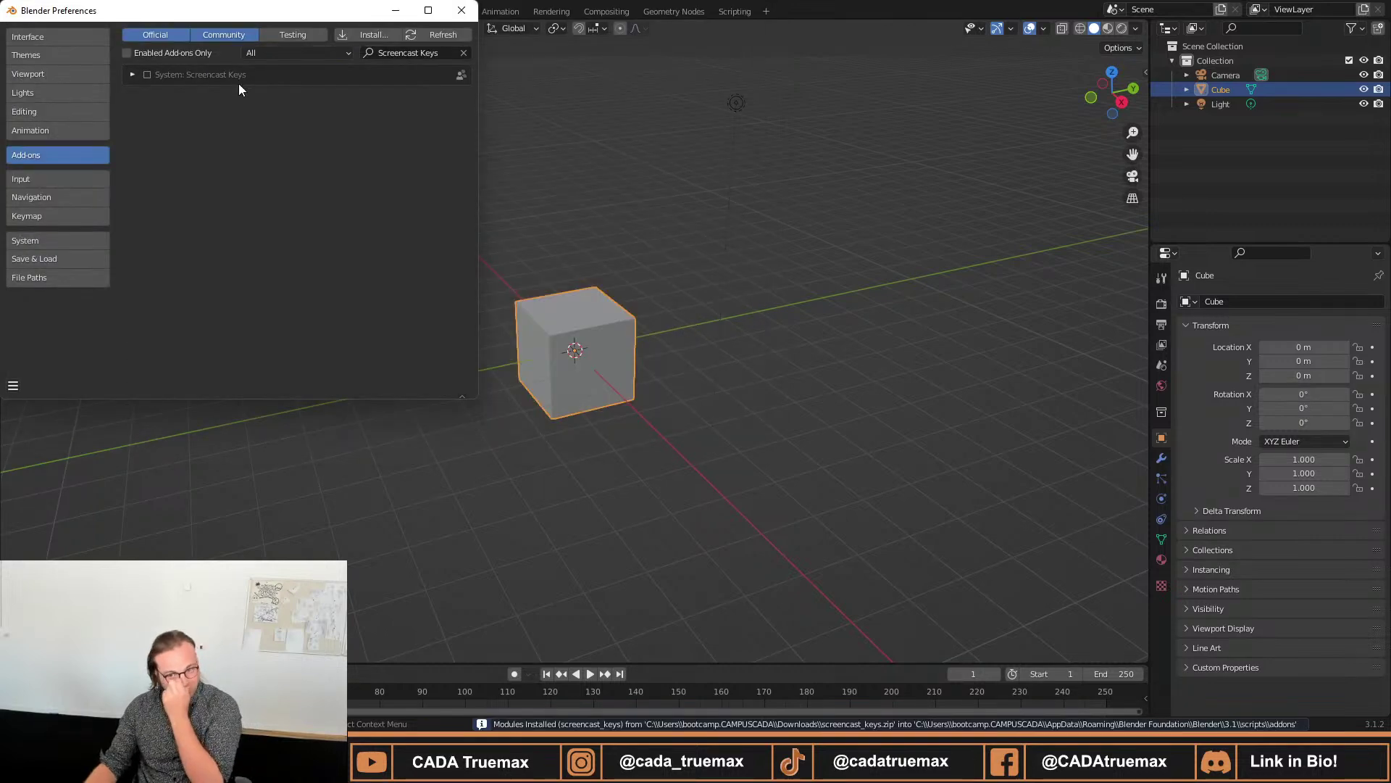
pyautogui.click(148, 75)
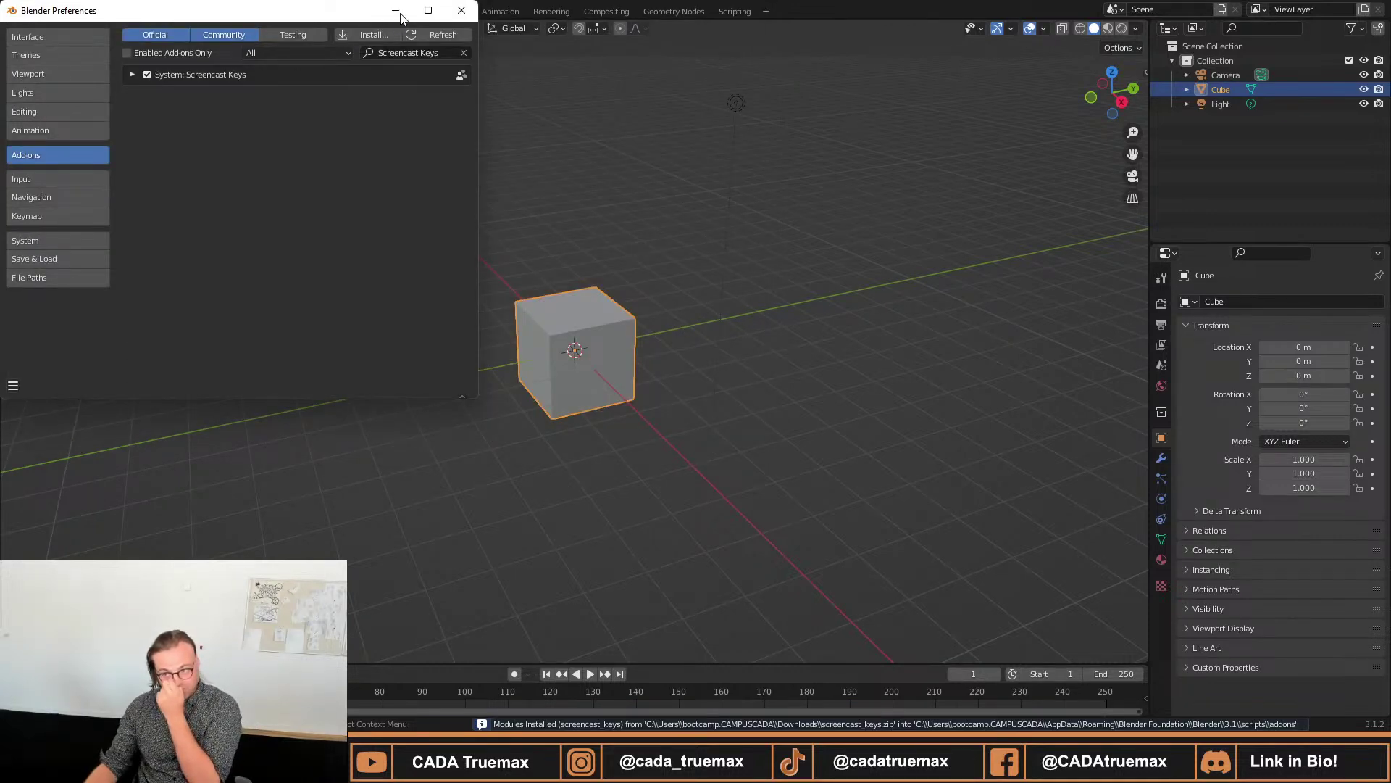
pyautogui.click(461, 10)
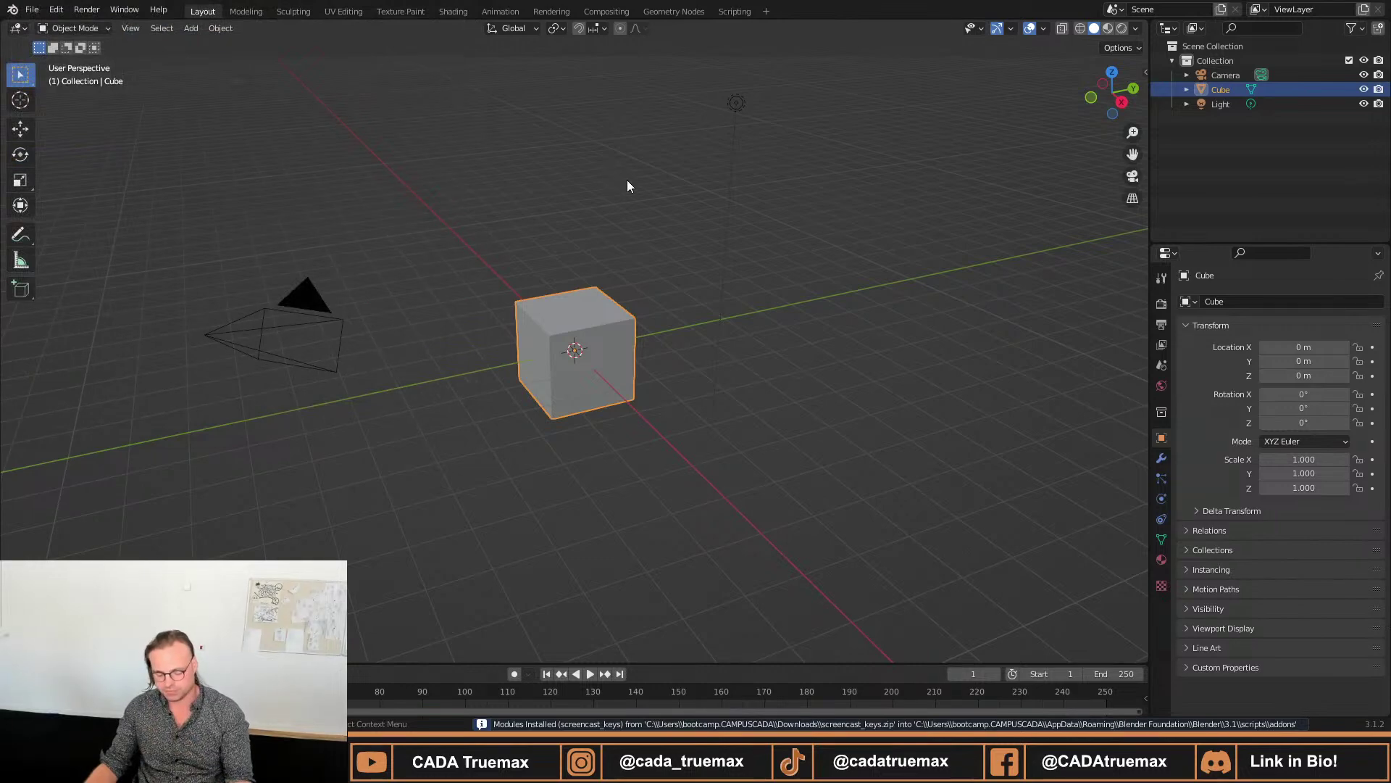
# Turn on Screencast Keys for the 3D viewport and set its display color to orange.
pyautogui.press('n')
pyautogui.click(1139, 197)
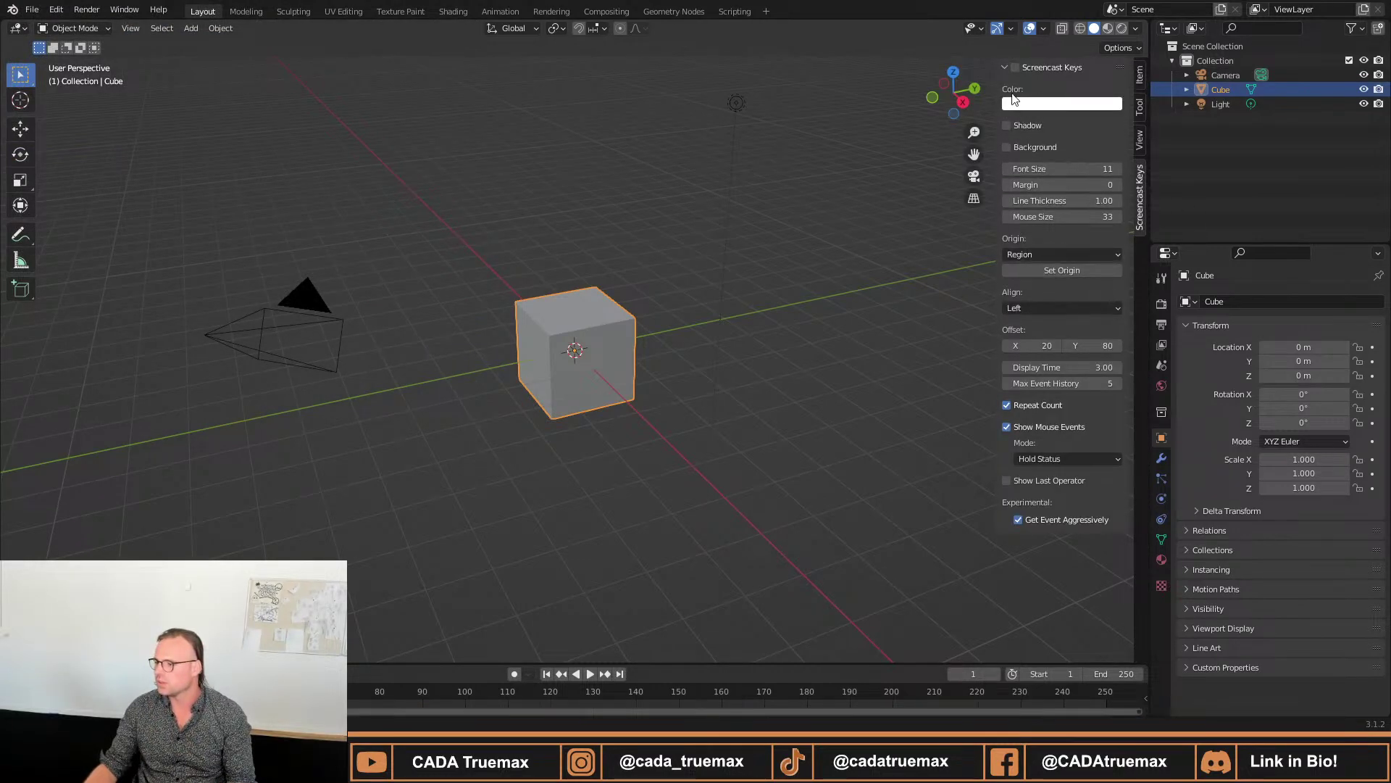
pyautogui.click(1014, 67)
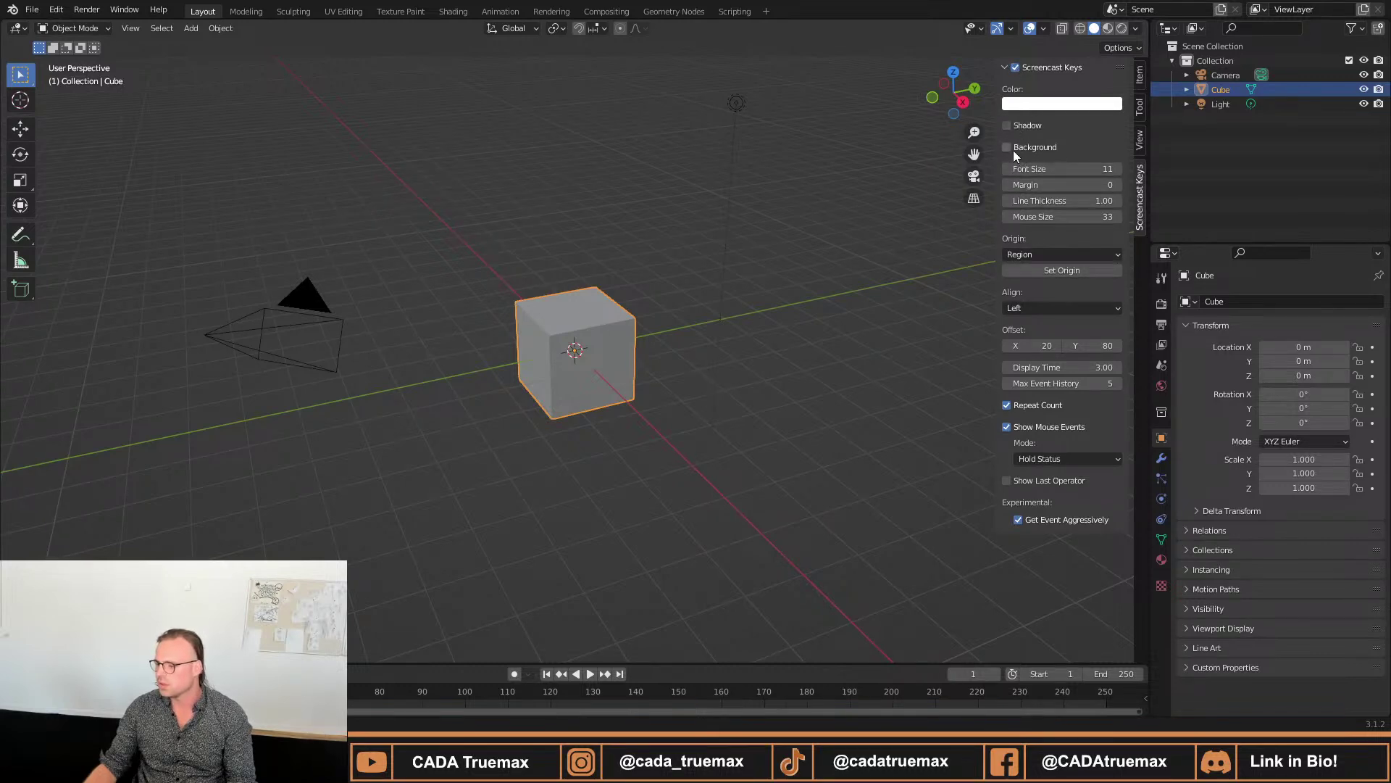
pyautogui.click(1060, 104)
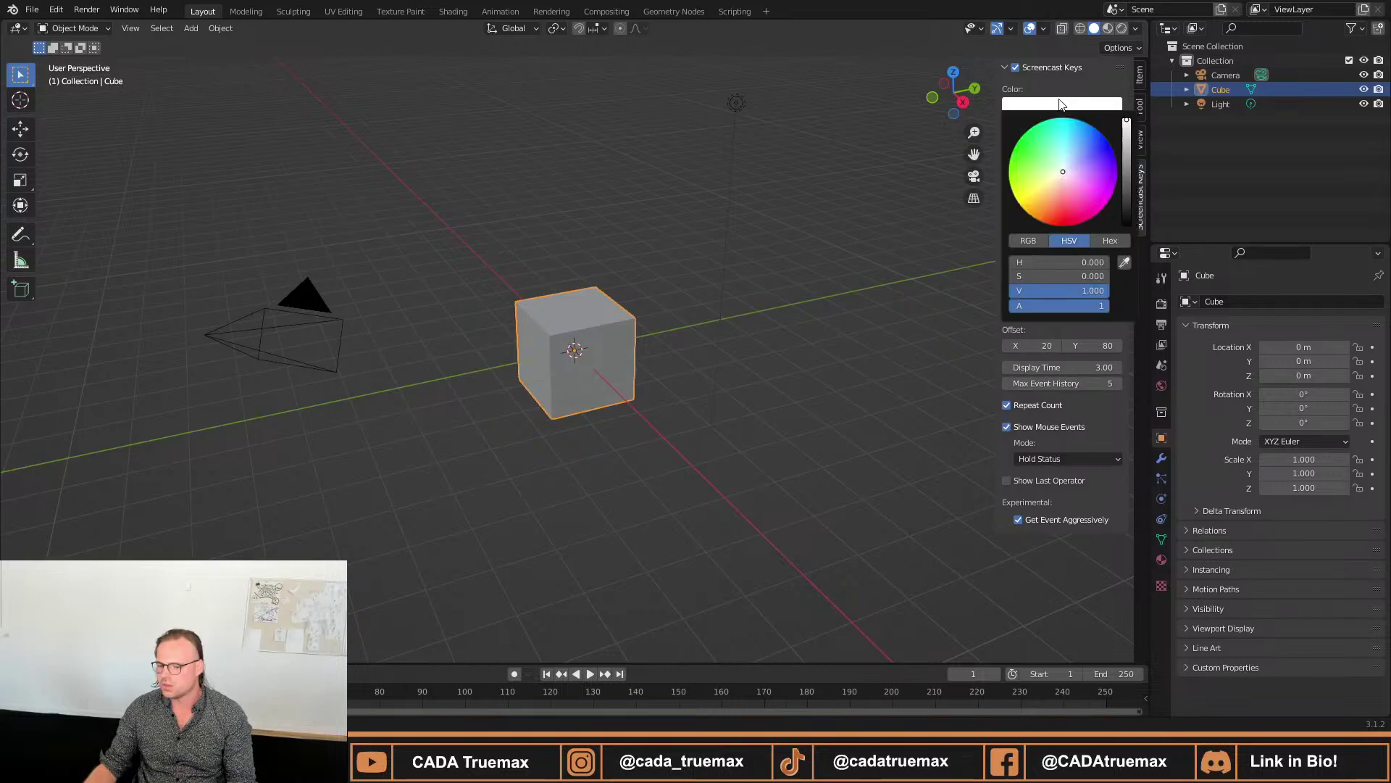
pyautogui.moveTo(1064, 197); pyautogui.dragTo(1040, 221)
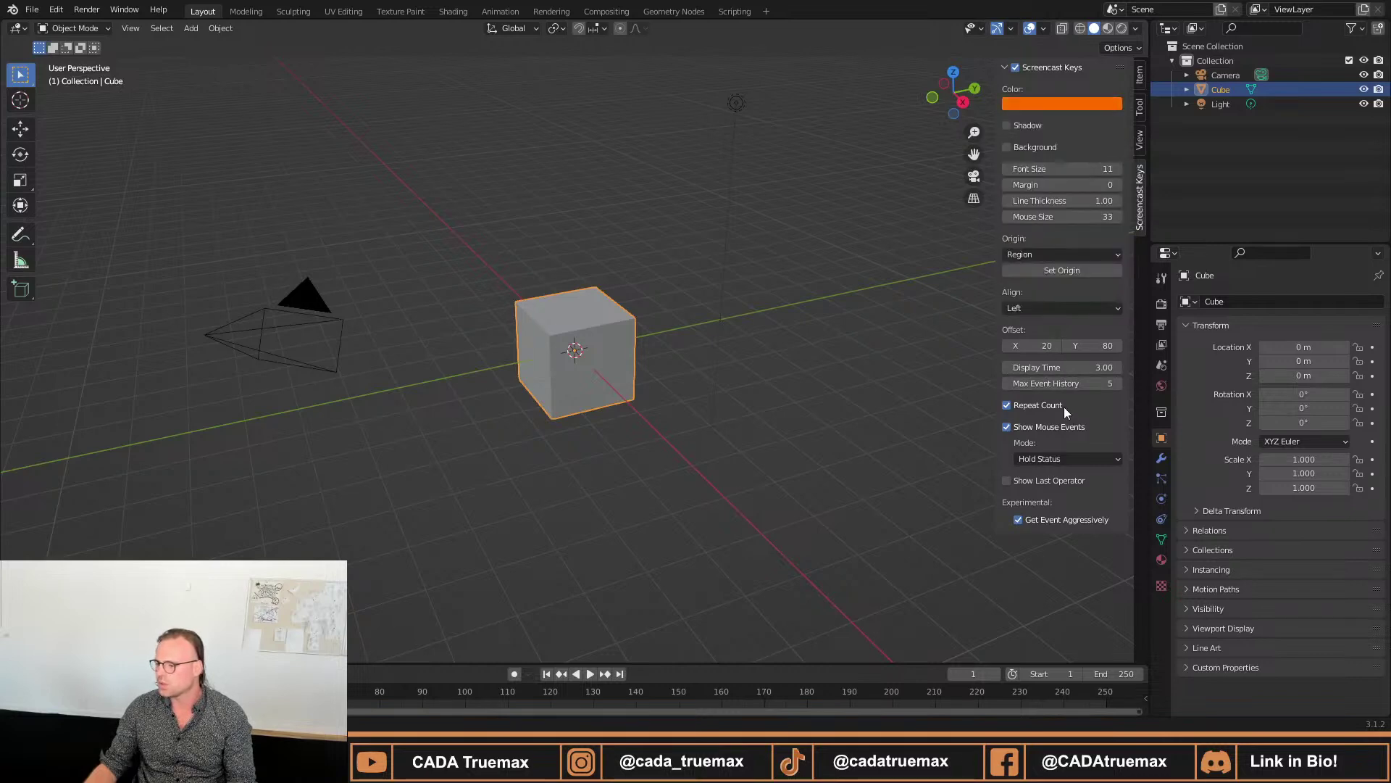
# Set the Screencast Keys X offset to 43 and deselect the cube.
pyautogui.click(1033, 346)
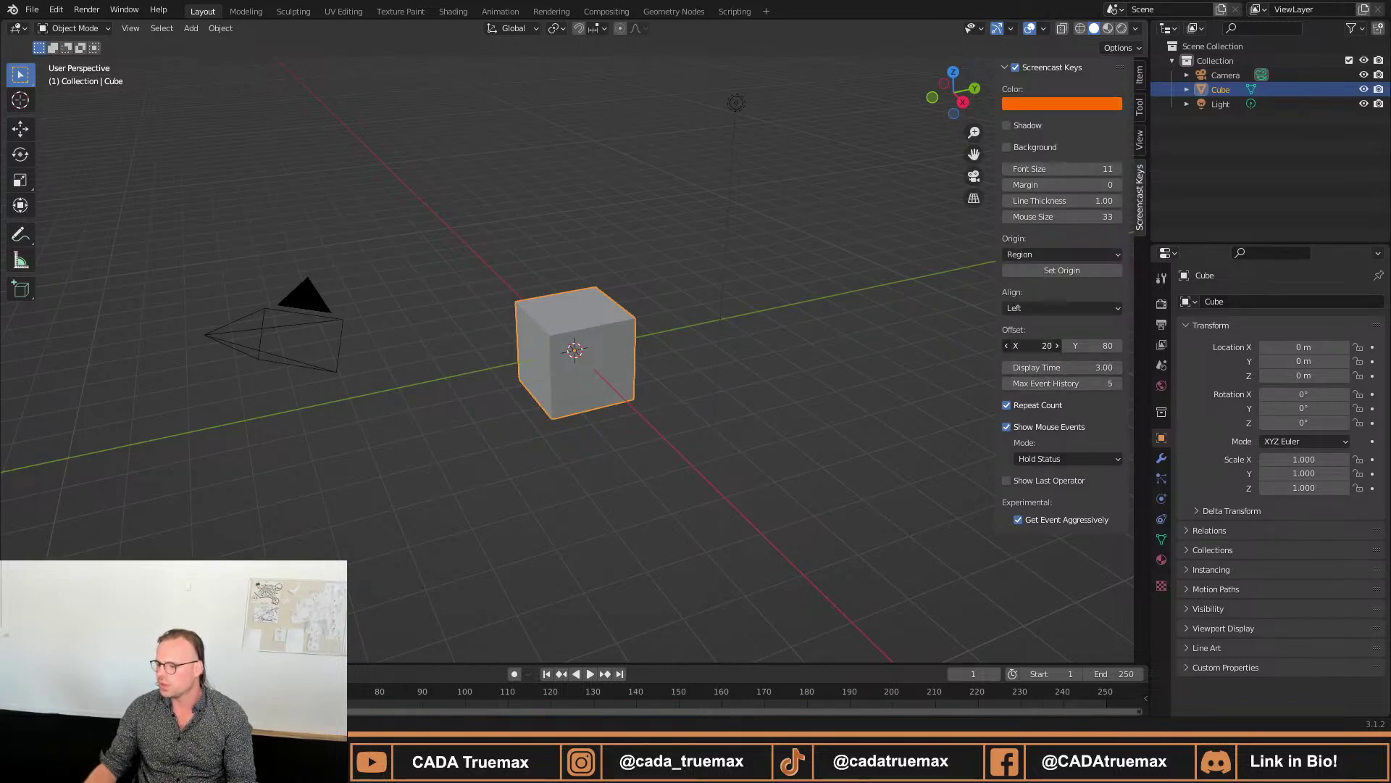
pyautogui.write('43')
pyautogui.press('Return')
pyautogui.click(891, 396)
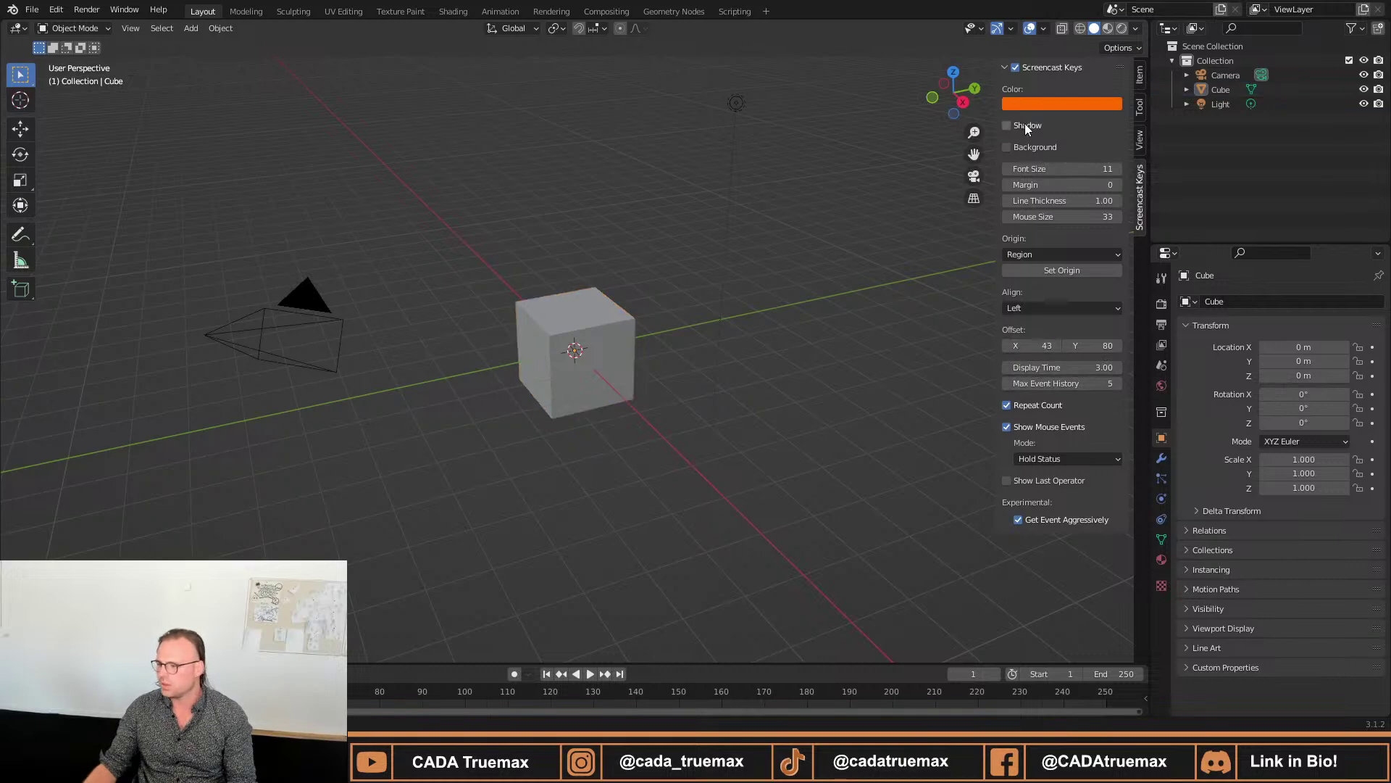
# Set the Screencast Keys font size to 70 and its Y offset to 158.
pyautogui.click(1016, 66)
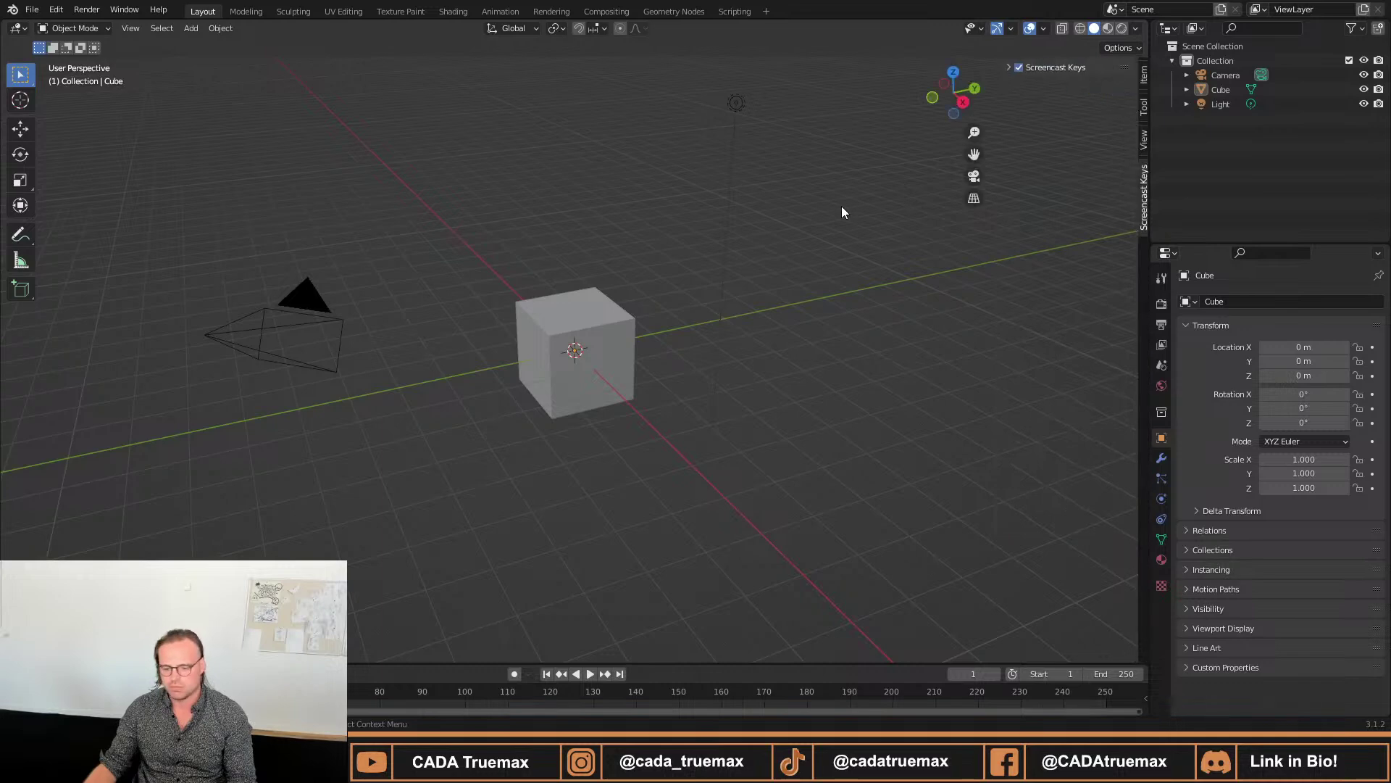
pyautogui.click(1023, 67)
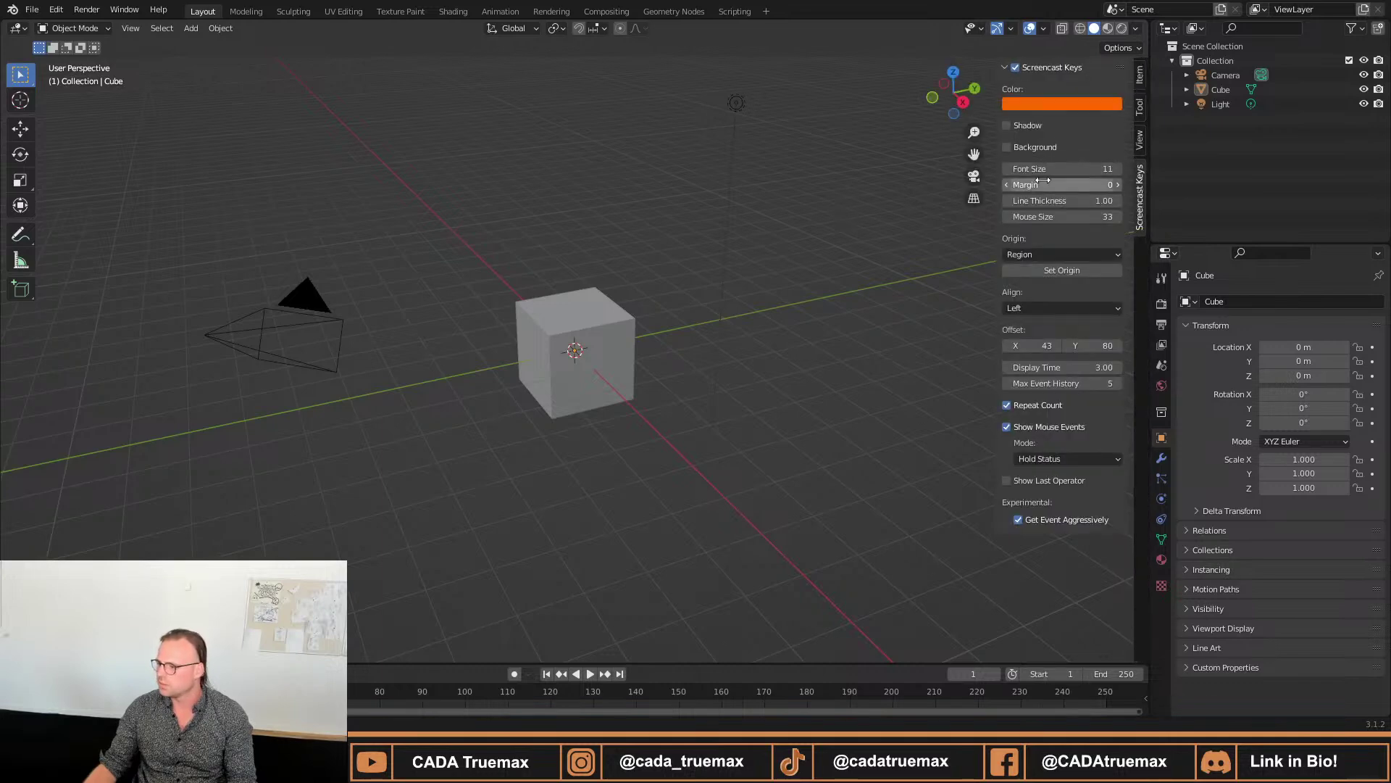
pyautogui.moveTo(1058, 169); pyautogui.dragTo(1067, 168)
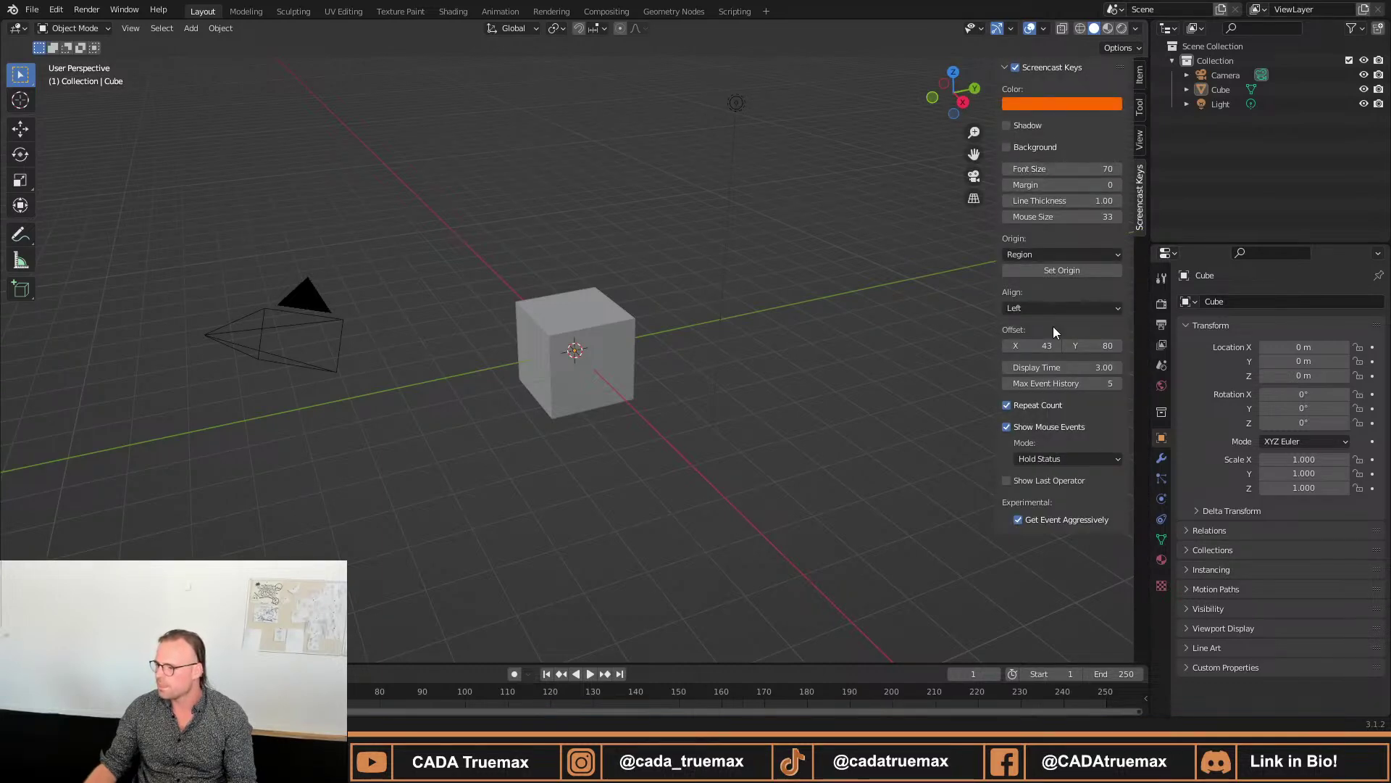
pyautogui.moveTo(1092, 346)
pyautogui.mouseDown()
pyautogui.moveTo(1113, 346)
pyautogui.moveTo(1098, 346)
pyautogui.mouseUp()
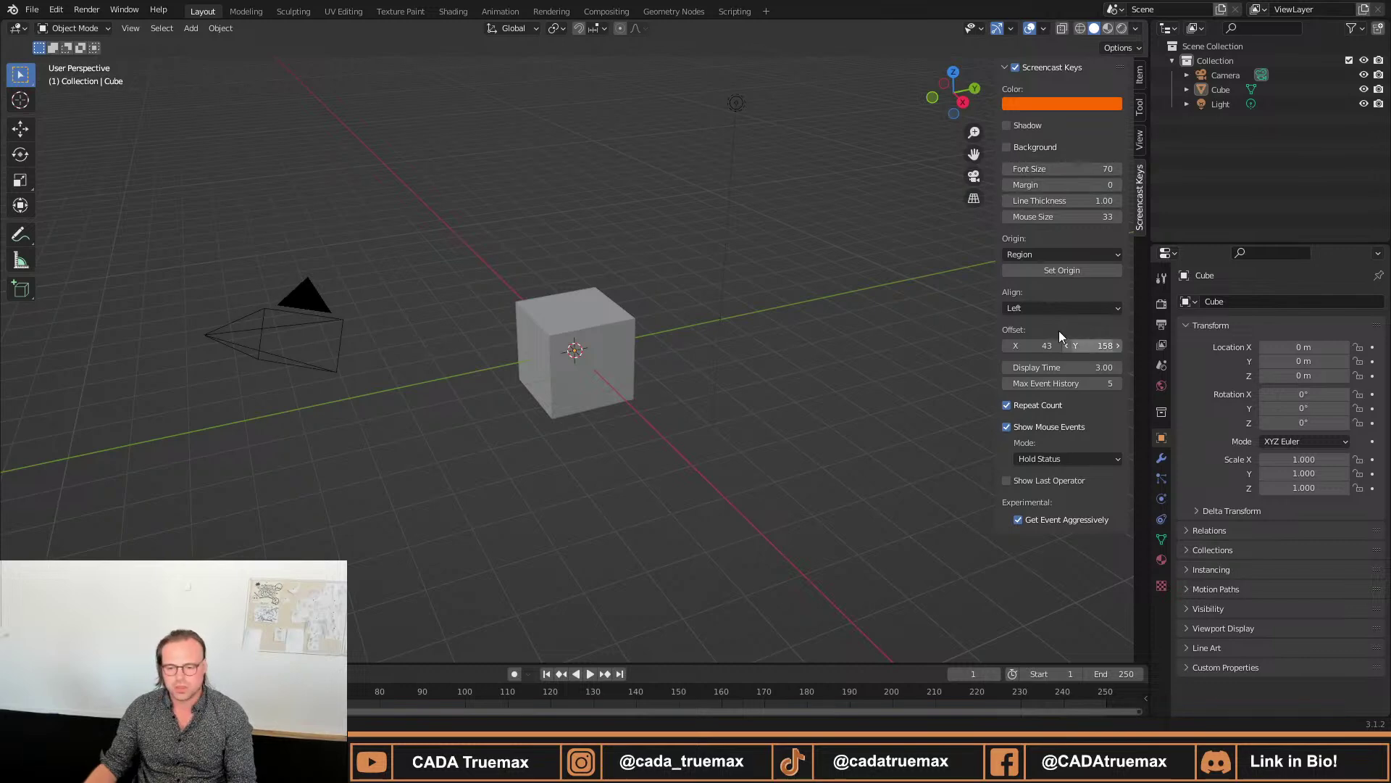
pyautogui.moveTo(603, 1)
pyautogui.mouseDown()
pyautogui.moveTo(685, 7)
pyautogui.moveTo(615, 1)
pyautogui.mouseUp()
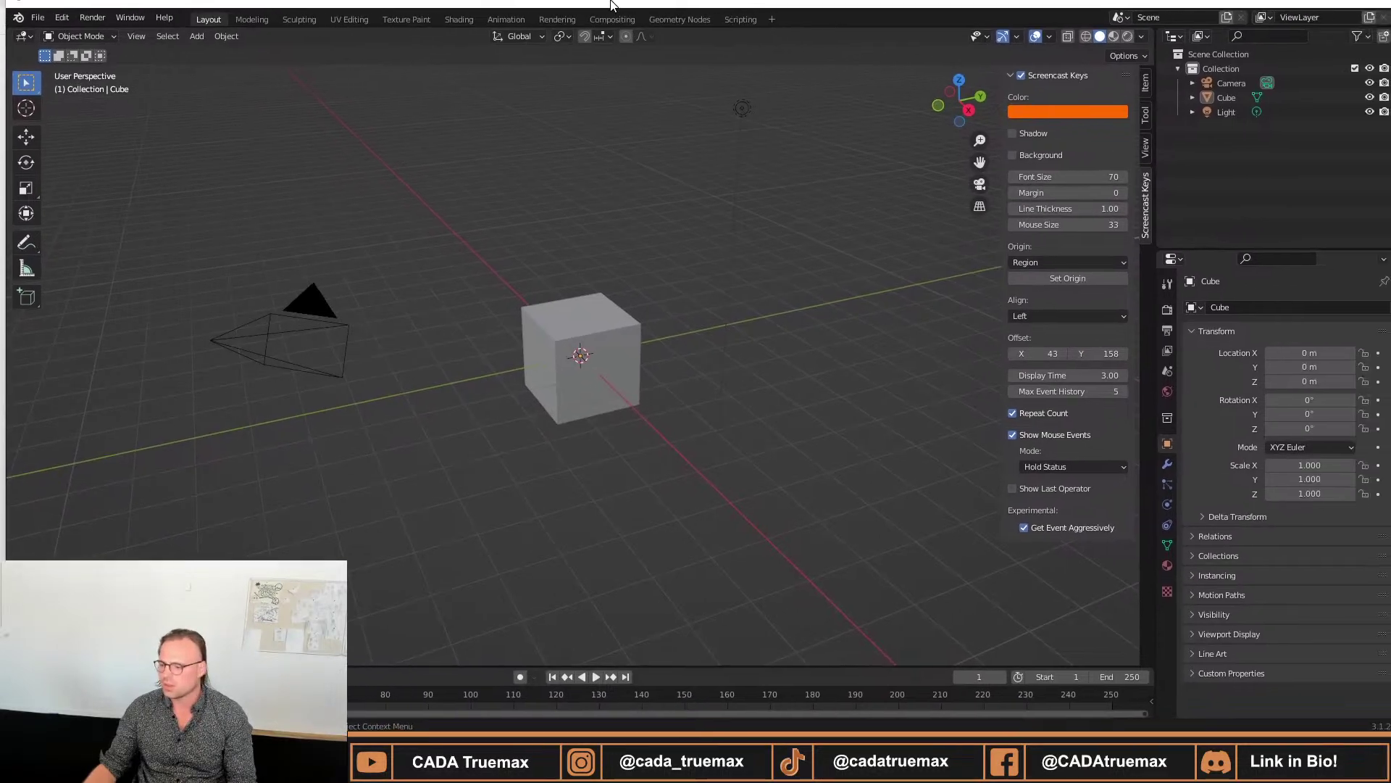
pyautogui.click(1013, 126)
pyautogui.click(1013, 126)
pyautogui.click(1013, 146)
pyautogui.click(1013, 146)
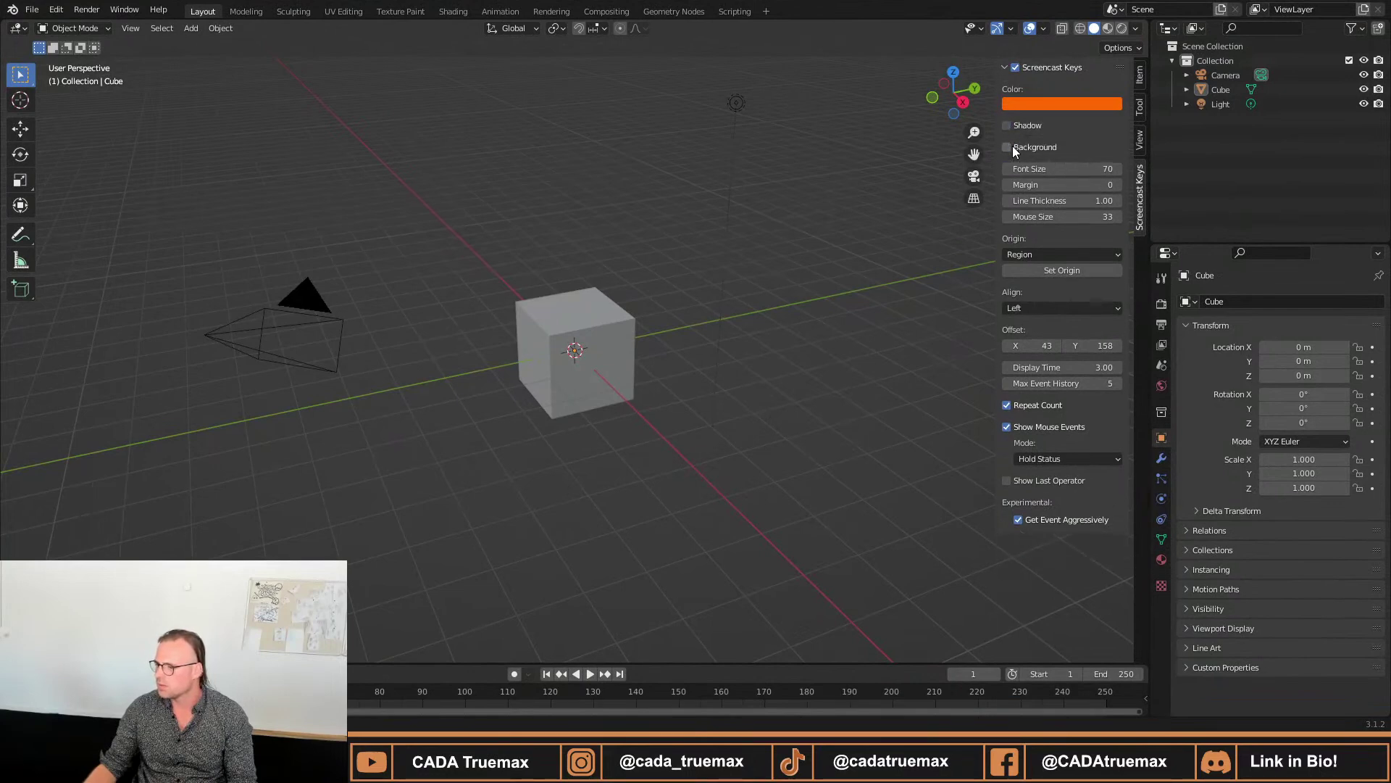
pyautogui.click(1013, 145)
pyautogui.click(1013, 145)
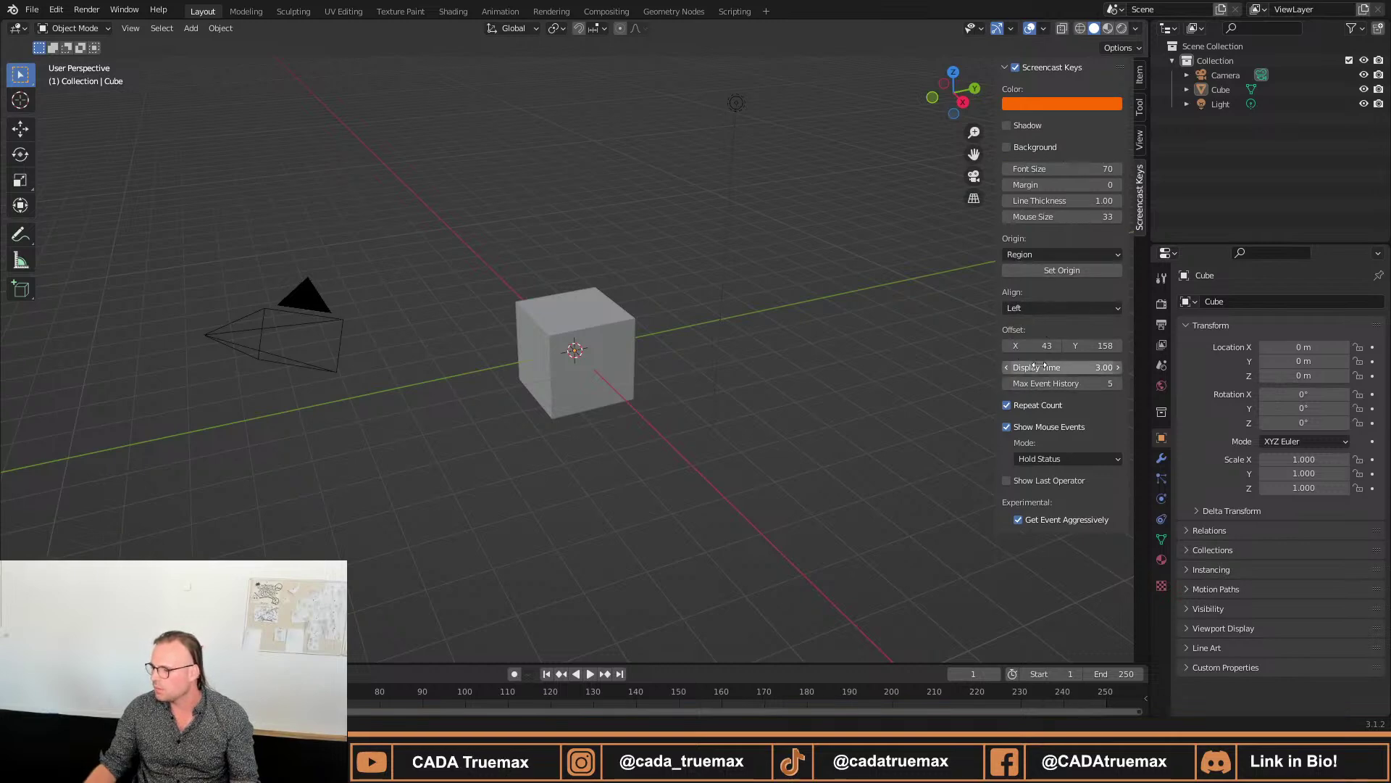
# Set the Screencast Keys offset to X 150 and Y 389, and hide the viewport sidebar.
pyautogui.moveTo(1036, 345); pyautogui.dragTo(1130, 346)
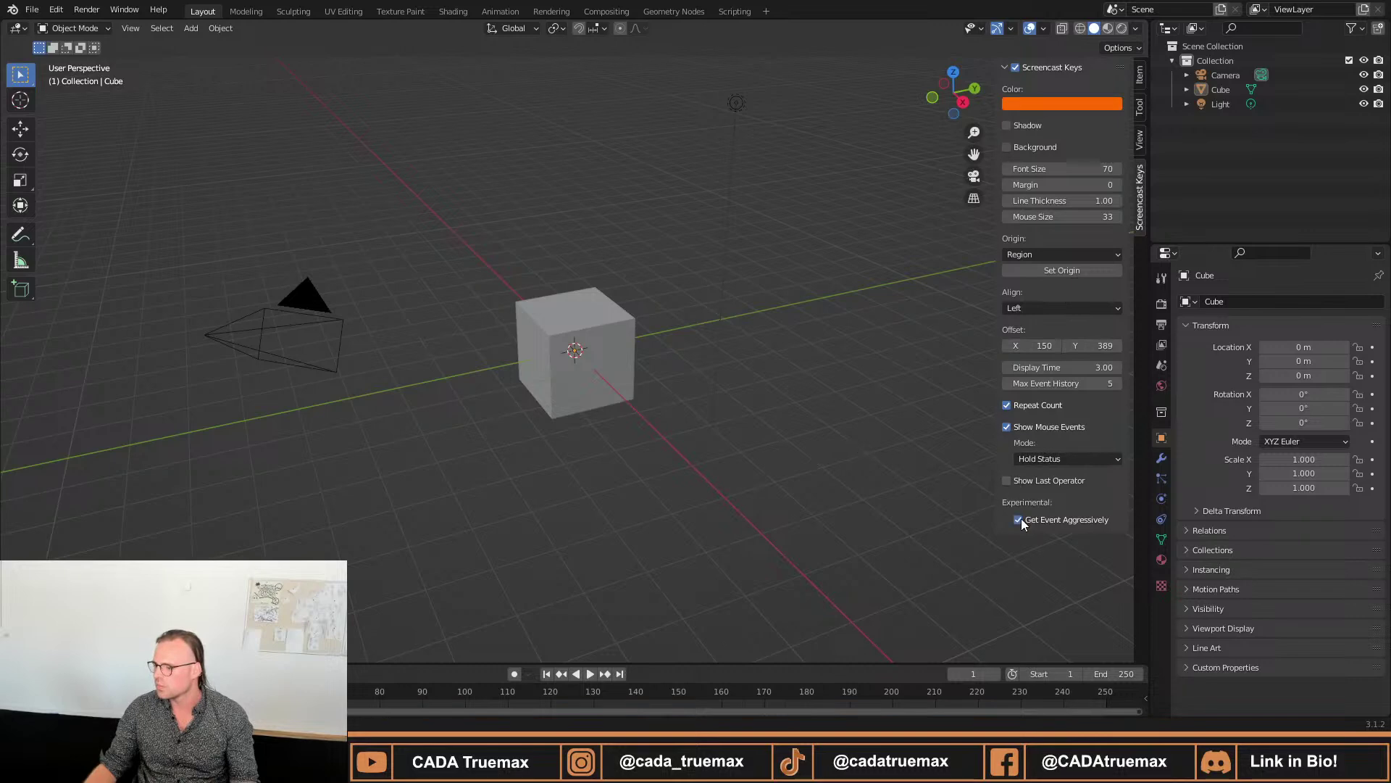
pyautogui.press('n')
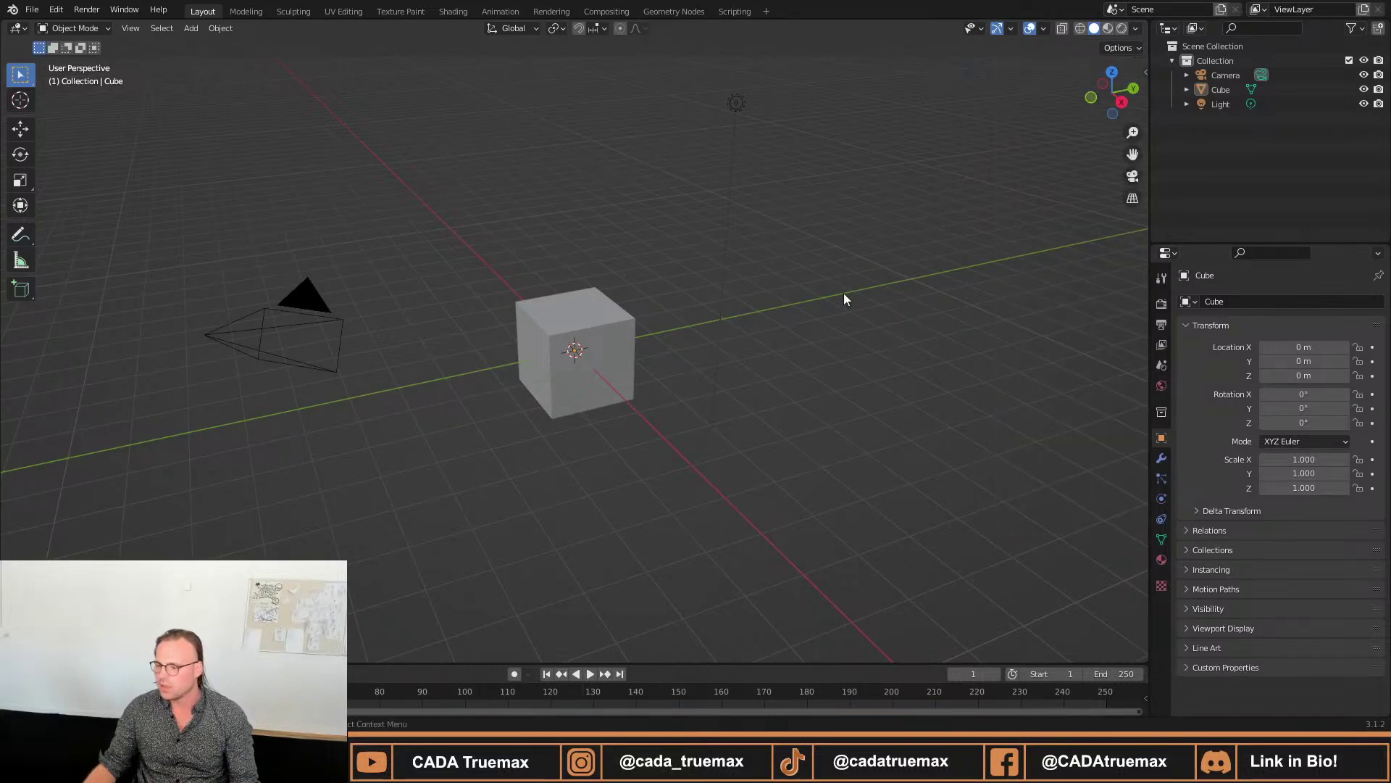
# Box-select only the cube in the 3D viewport of the Layout workspace.
pyautogui.moveTo(708, 330); pyautogui.dragTo(625, 316)
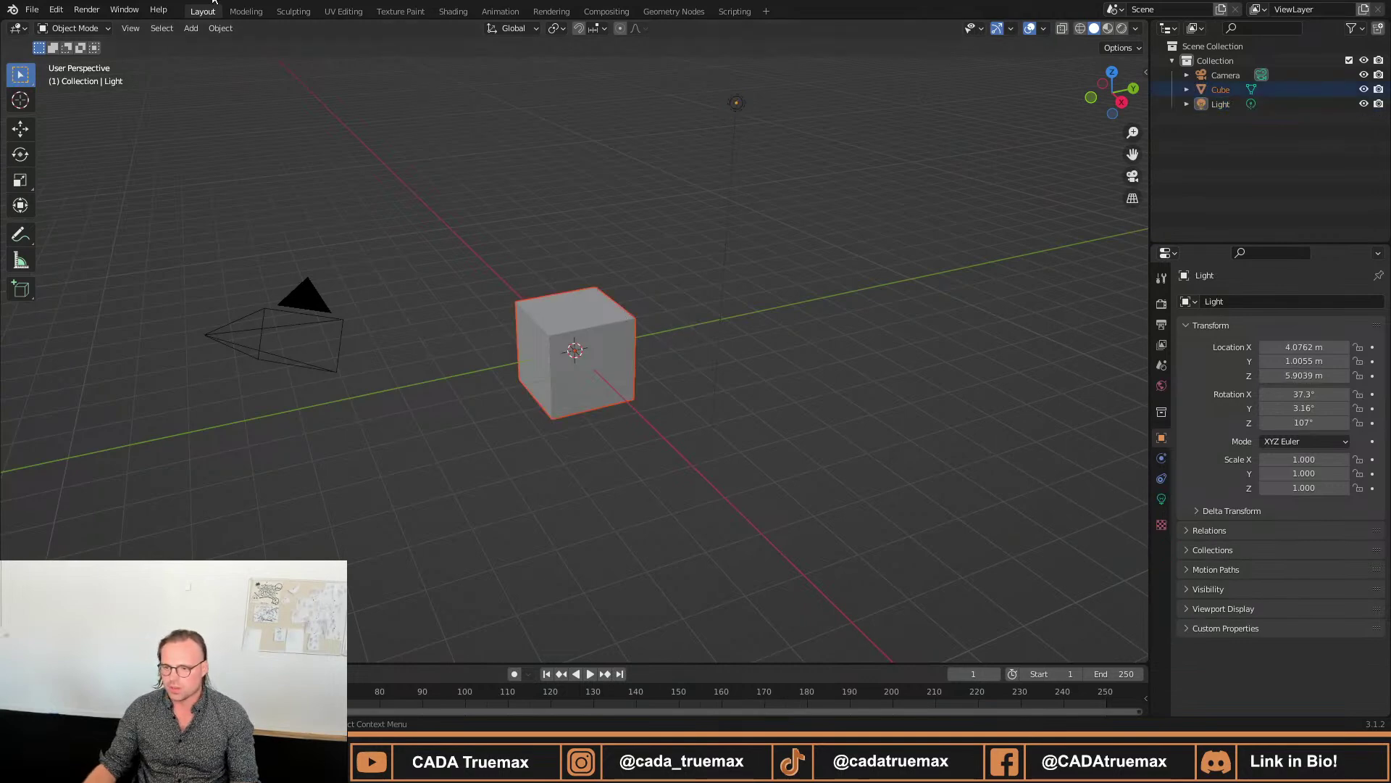
pyautogui.click(245, 13)
pyautogui.click(206, 11)
pyautogui.click(528, 297)
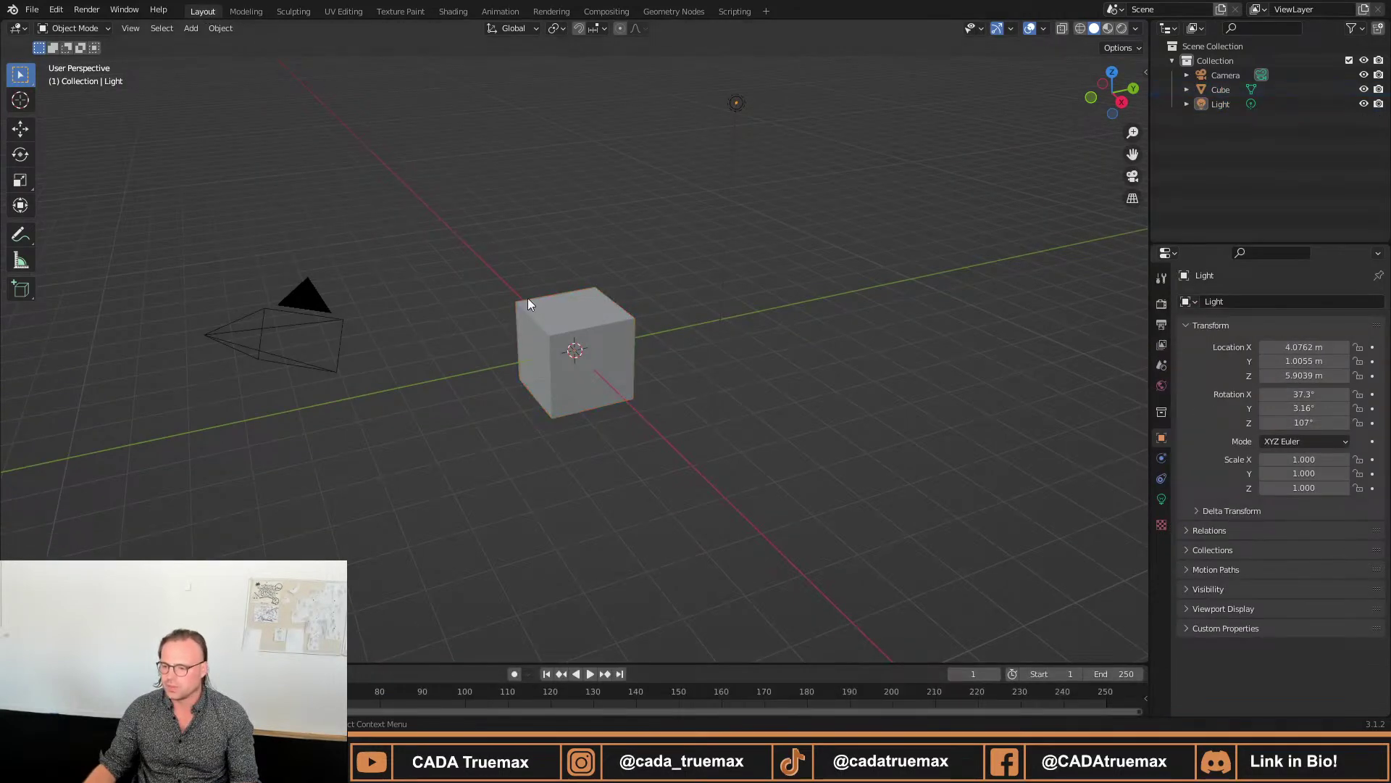
pyautogui.moveTo(528, 303); pyautogui.dragTo(709, 362)
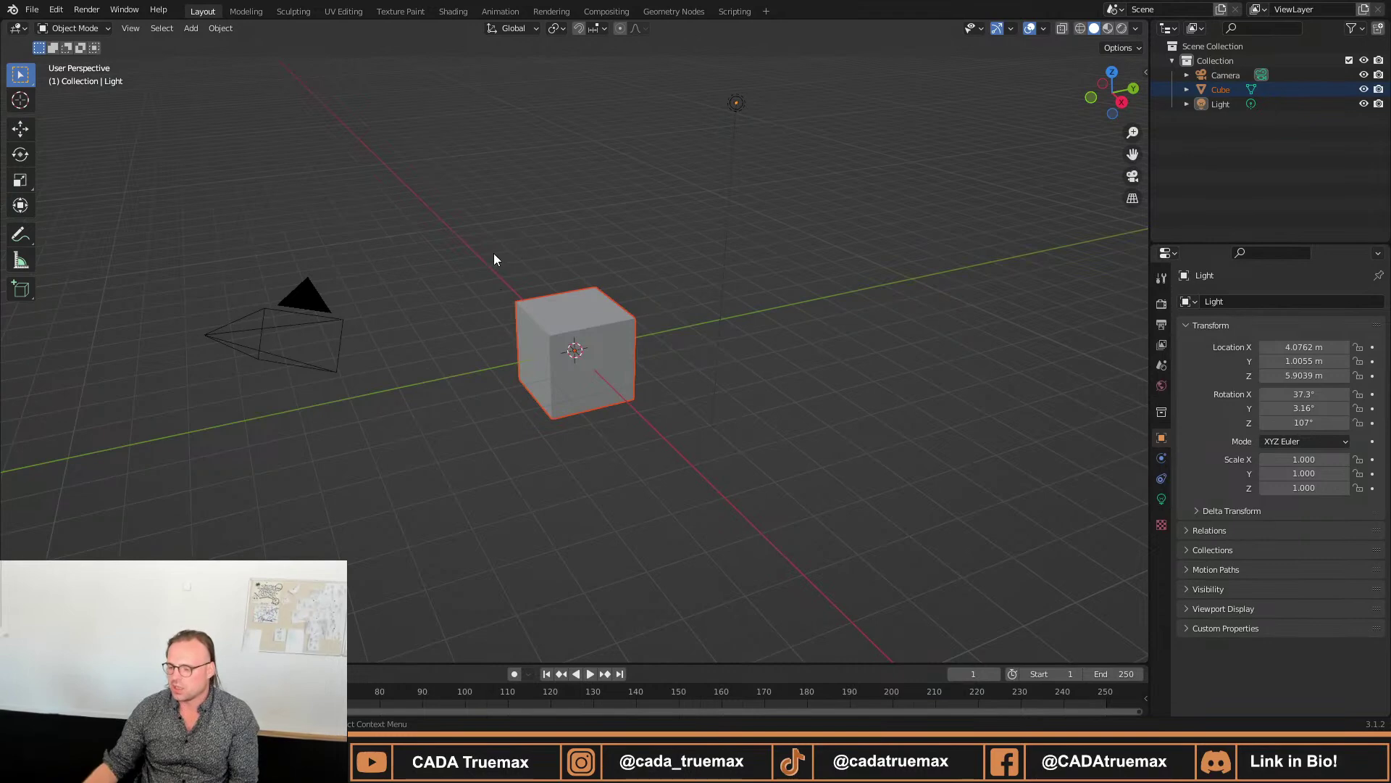
# Orbit and pan around the selected cube to examine it from several sides.
pyautogui.moveTo(607, 261); pyautogui.dragTo(659, 324, button='middle')
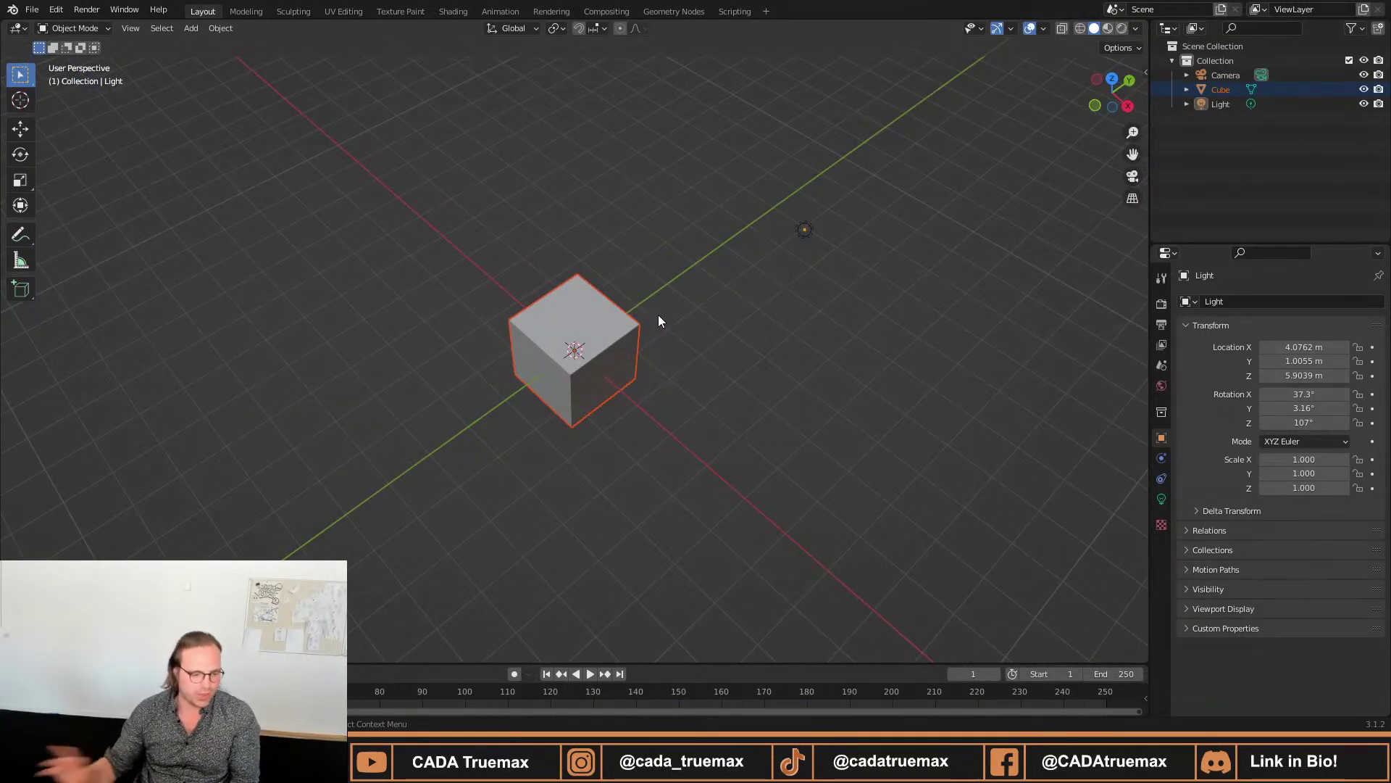
pyautogui.moveTo(633, 317); pyautogui.dragTo(567, 338, button='middle')
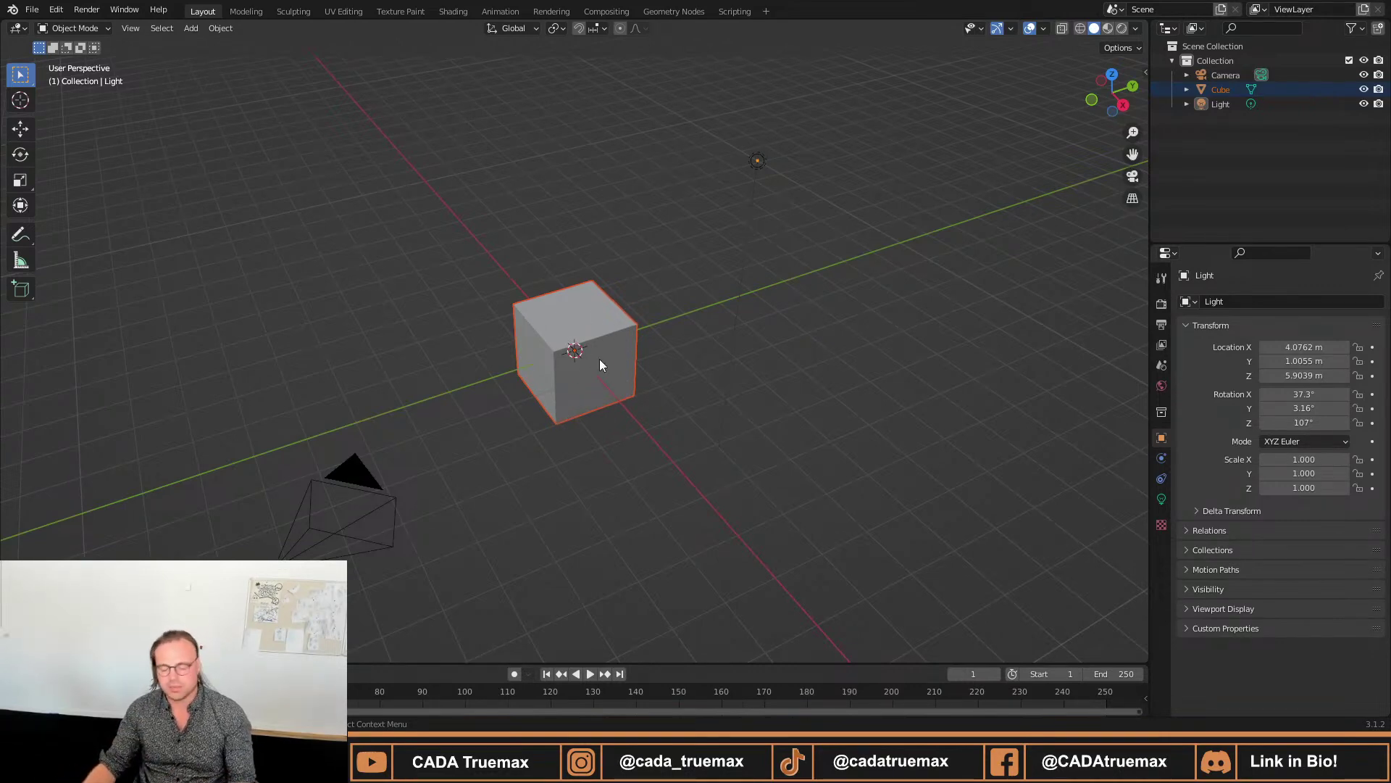
pyautogui.moveTo(598, 359); pyautogui.dragTo(639, 353, button='middle')
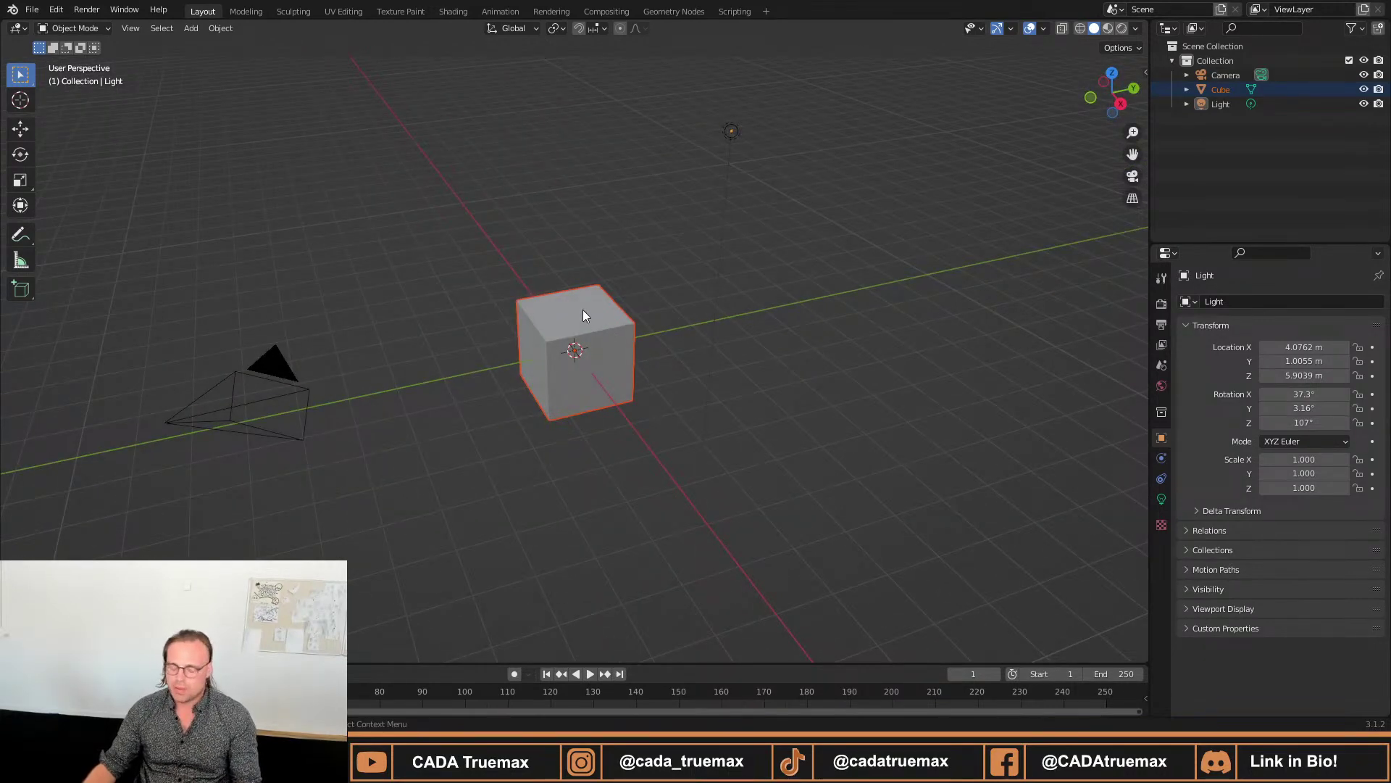
pyautogui.moveTo(414, 302); pyautogui.dragTo(493, 328, button='middle')
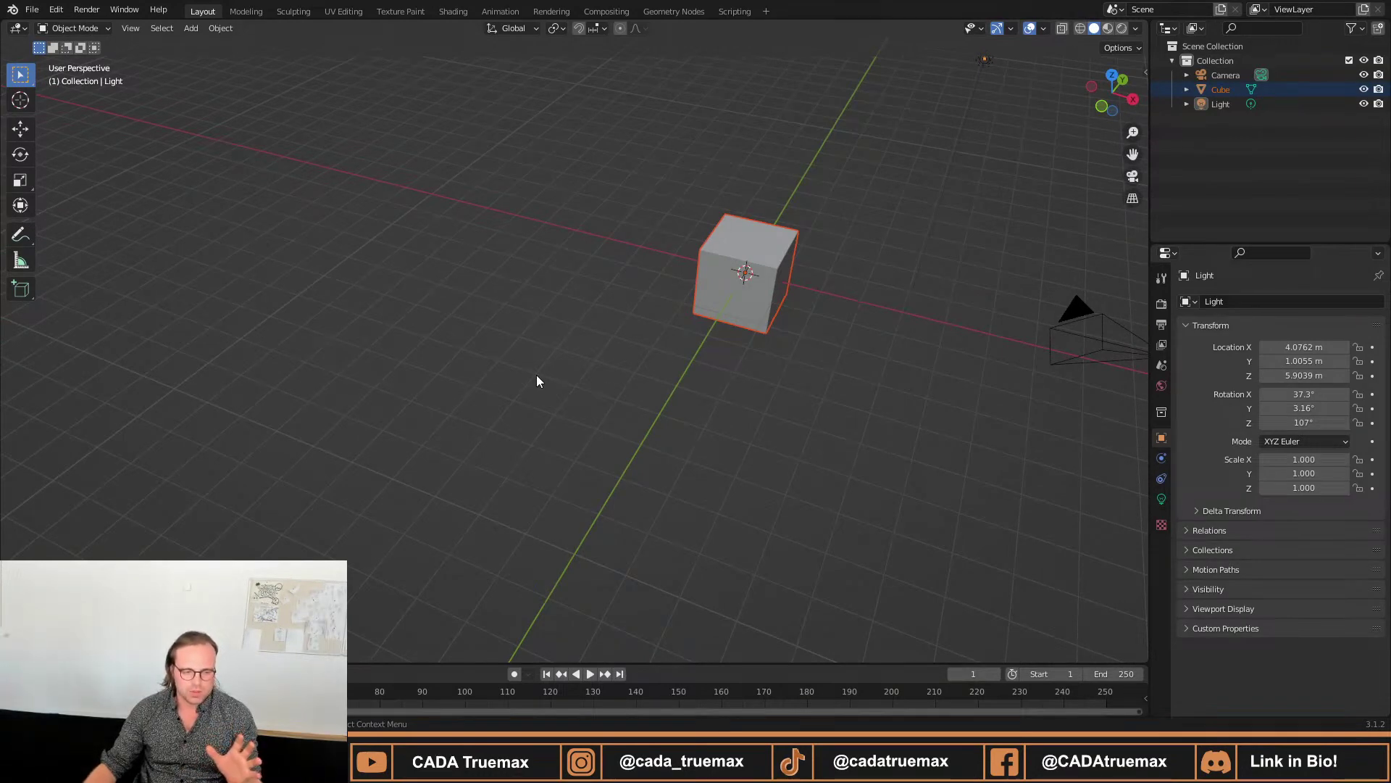
pyautogui.moveTo(807, 373); pyautogui.dragTo(688, 332, button='middle')
# Zoom in and out on the cube repeatedly to examine it close up and from a distance.
pyautogui.scroll(5, 719, 367)
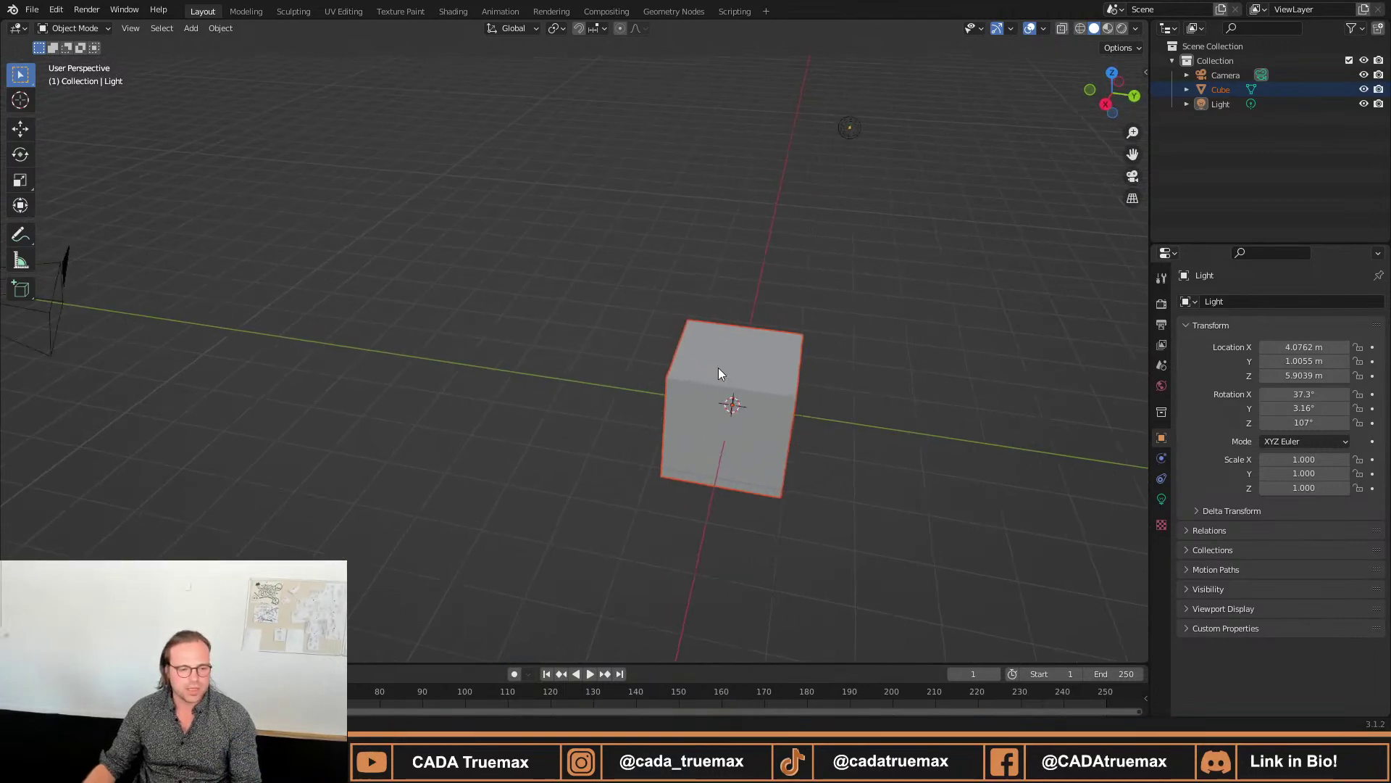
pyautogui.scroll(-5, 717, 370)
pyautogui.scroll(5, 699, 355)
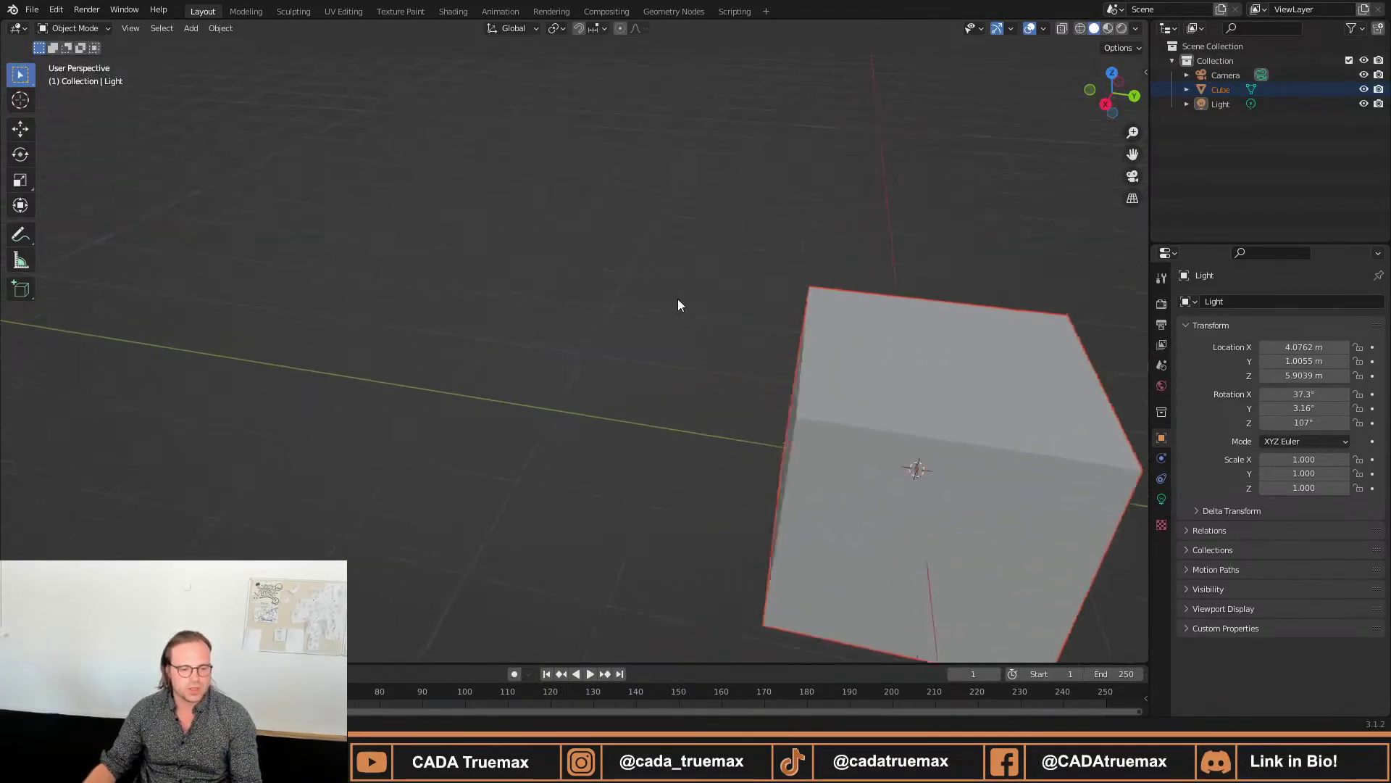
pyautogui.scroll(-2, 685, 334)
pyautogui.scroll(-4, 696, 406)
pyautogui.scroll(10, 684, 363)
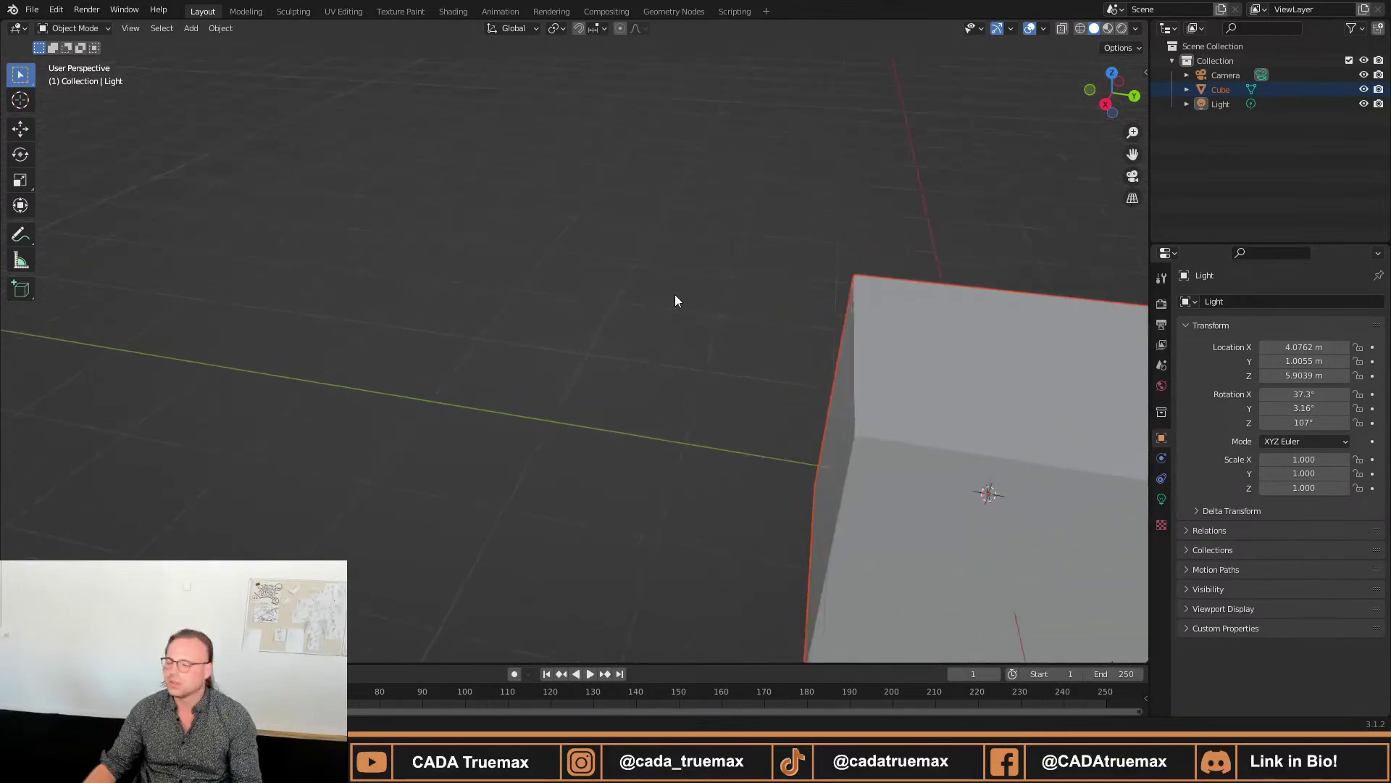
pyautogui.scroll(-9, 681, 348)
pyautogui.scroll(7, 687, 392)
pyautogui.scroll(-7, 685, 304)
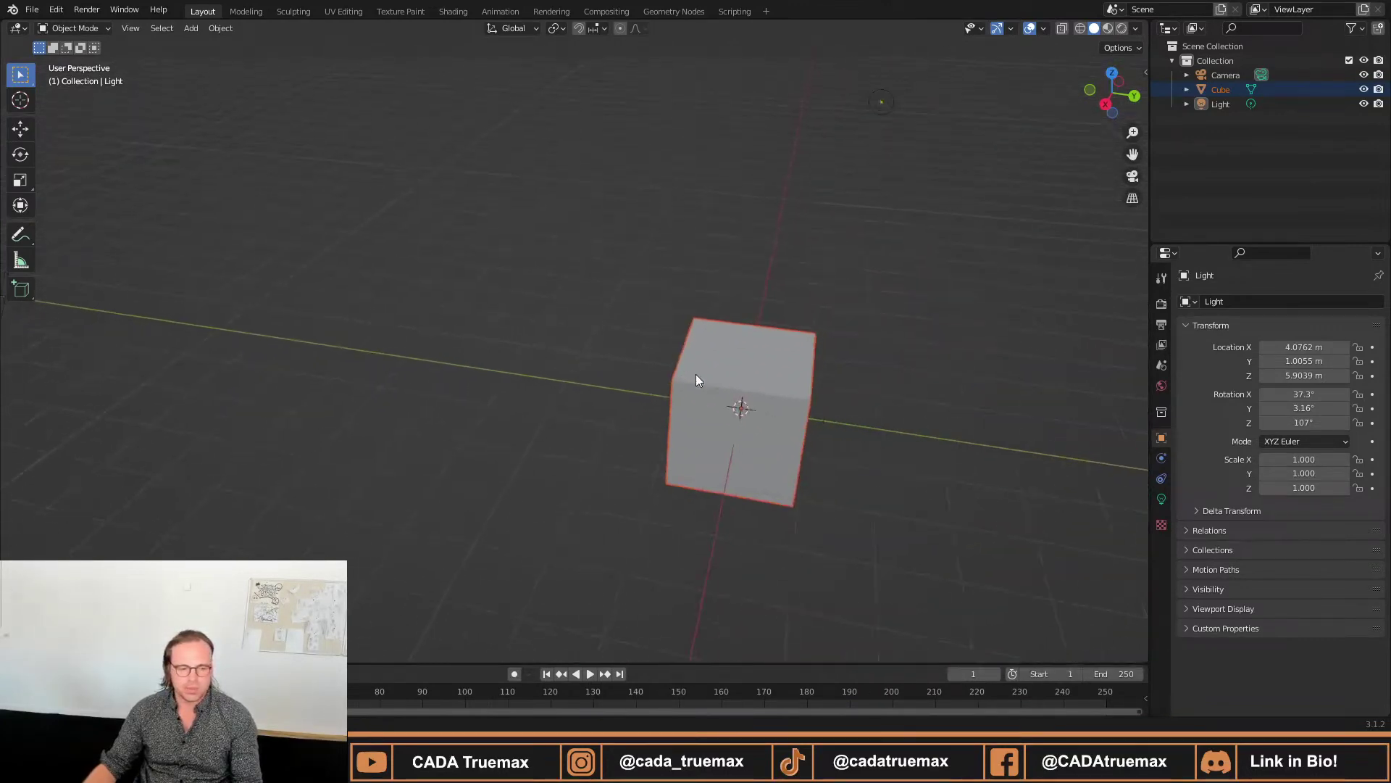
pyautogui.scroll(-1, 716, 435)
pyautogui.scroll(4, 711, 358)
pyautogui.scroll(-2, 710, 376)
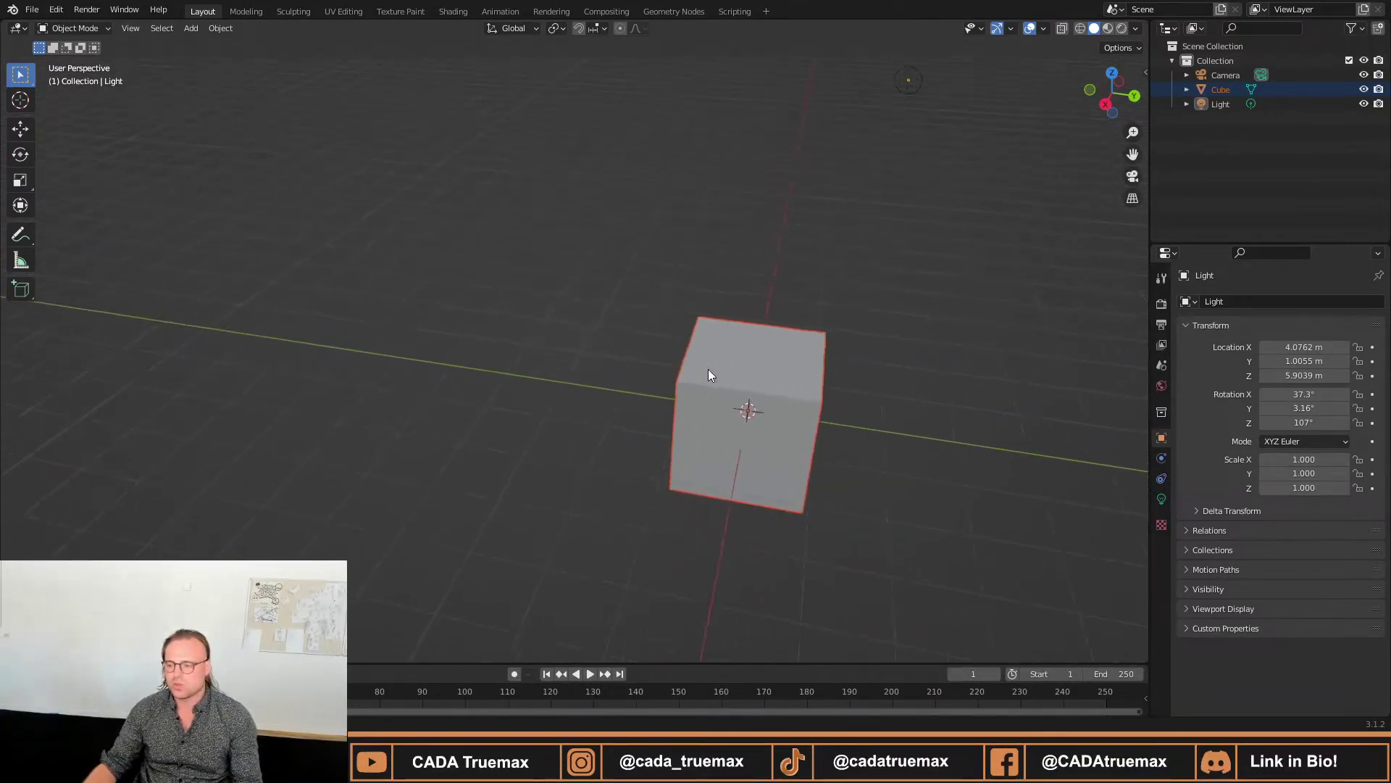
pyautogui.scroll(-1, 713, 398)
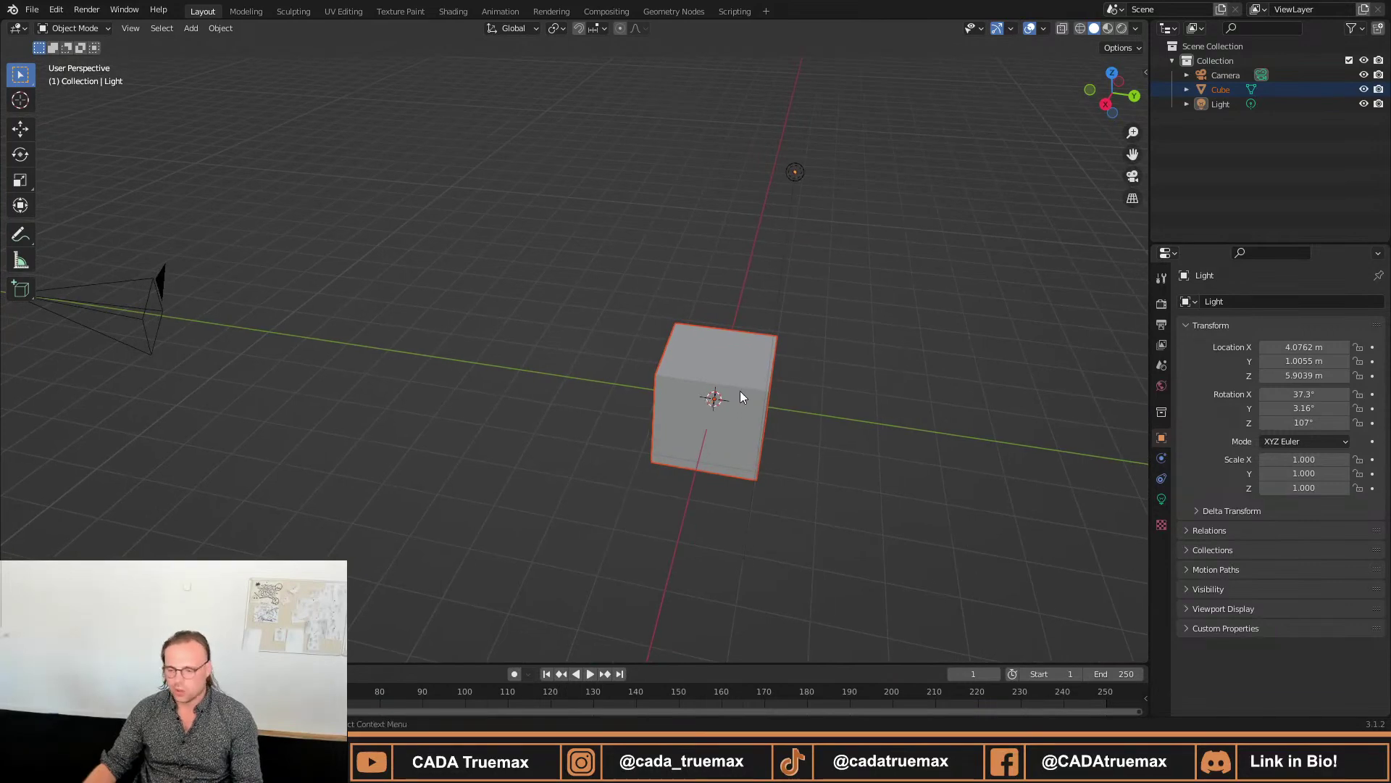
pyautogui.scroll(4, 741, 395)
pyautogui.scroll(-5, 741, 395)
pyautogui.scroll(5, 740, 395)
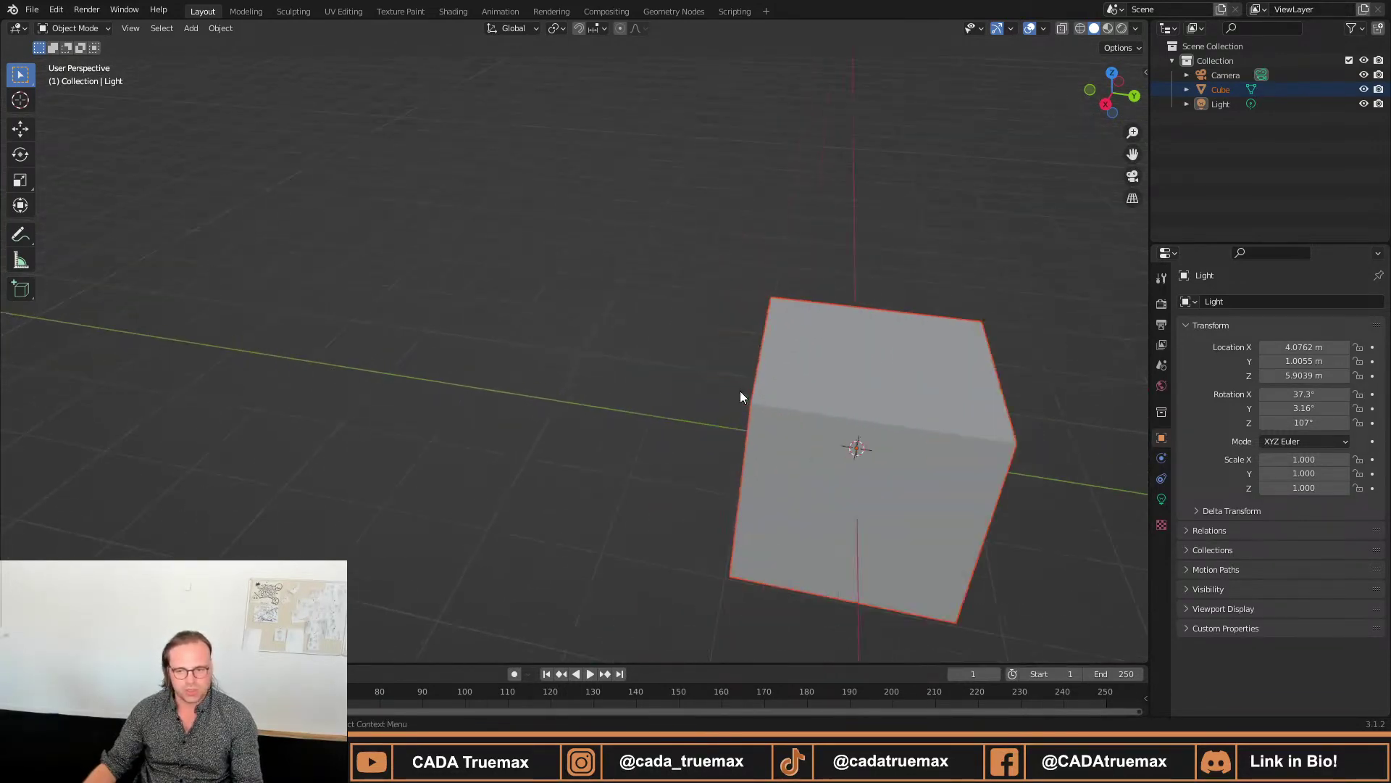
pyautogui.scroll(-4, 741, 395)
pyautogui.scroll(4, 740, 395)
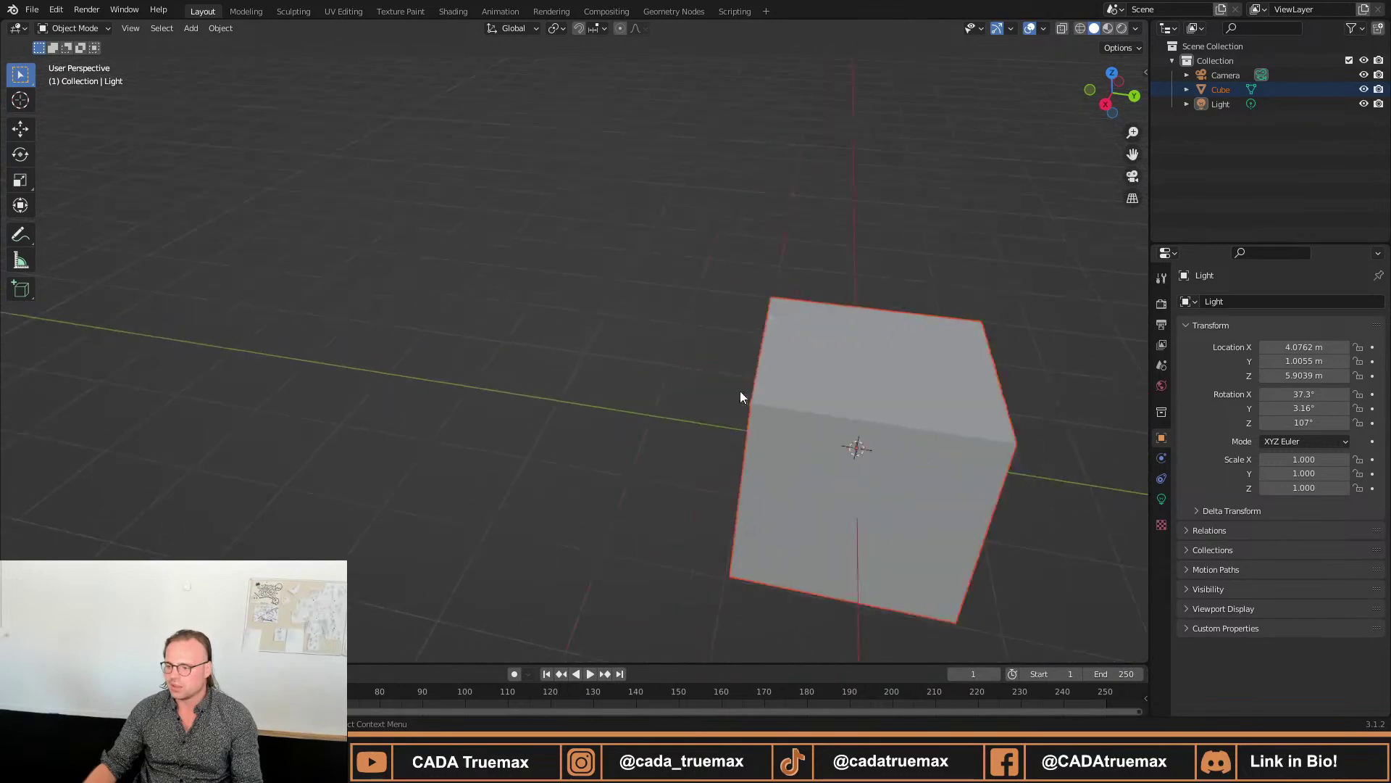
pyautogui.scroll(-3, 741, 395)
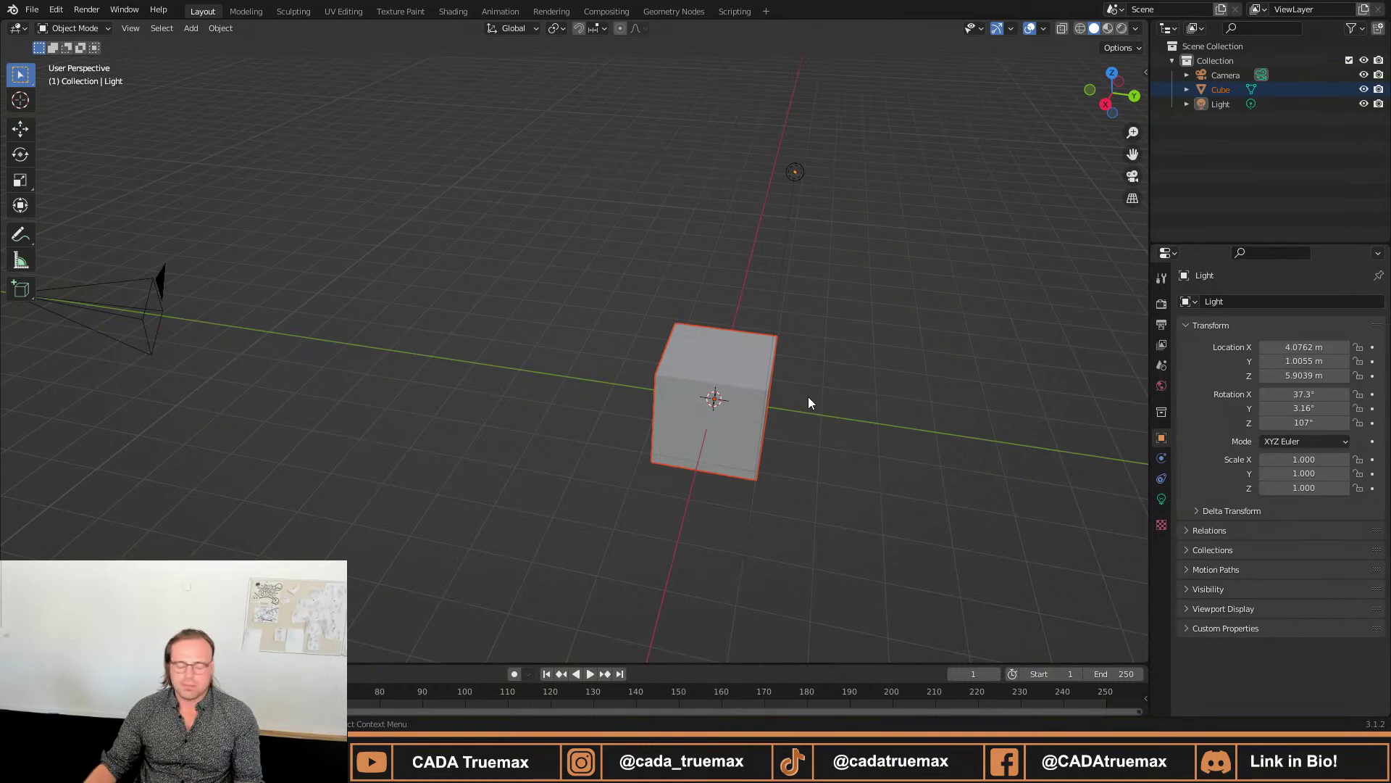
# Examine the cube in the front orthographic view and return to a perspective view of the whole scene.
pyautogui.moveTo(808, 397); pyautogui.dragTo(789, 392, button='middle')
pyautogui.moveTo(885, 394); pyautogui.dragTo(765, 369, button='middle')
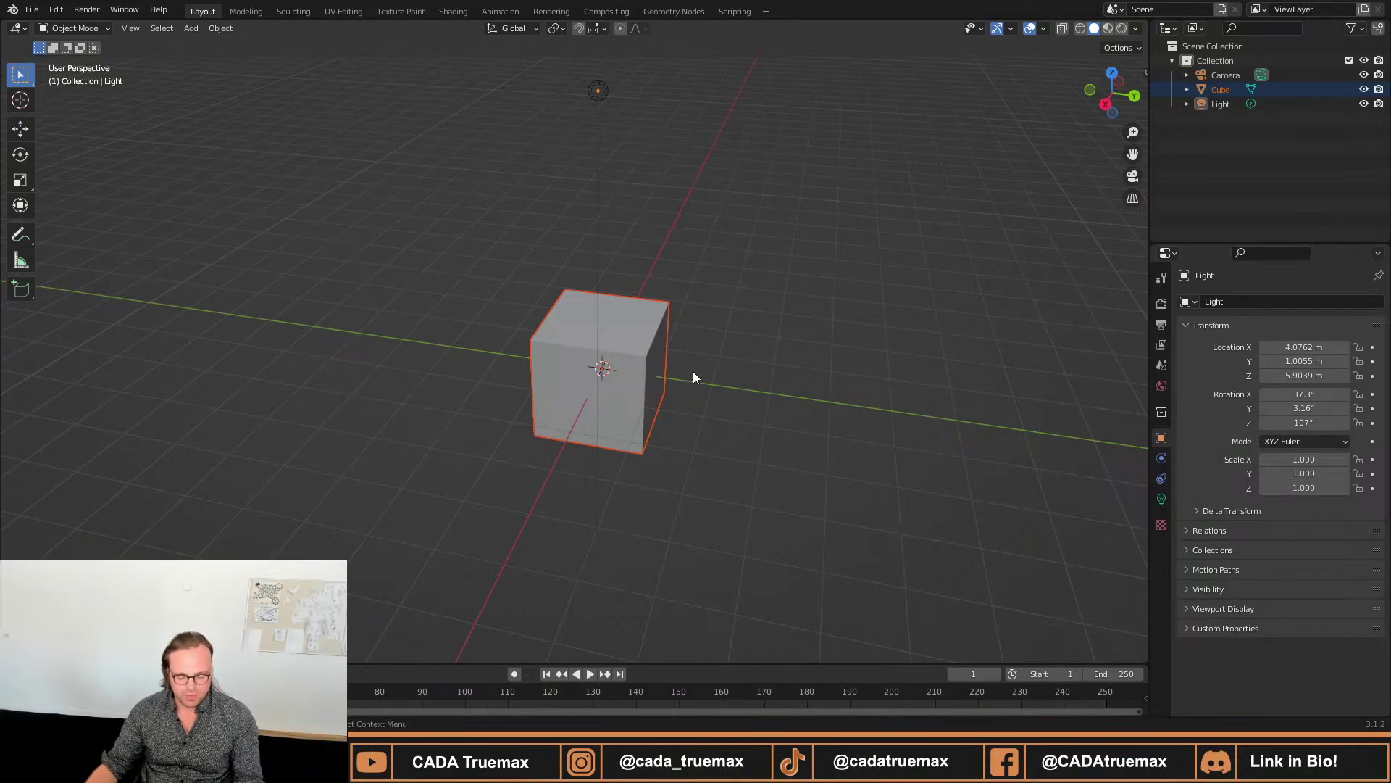
pyautogui.press('KP_1')
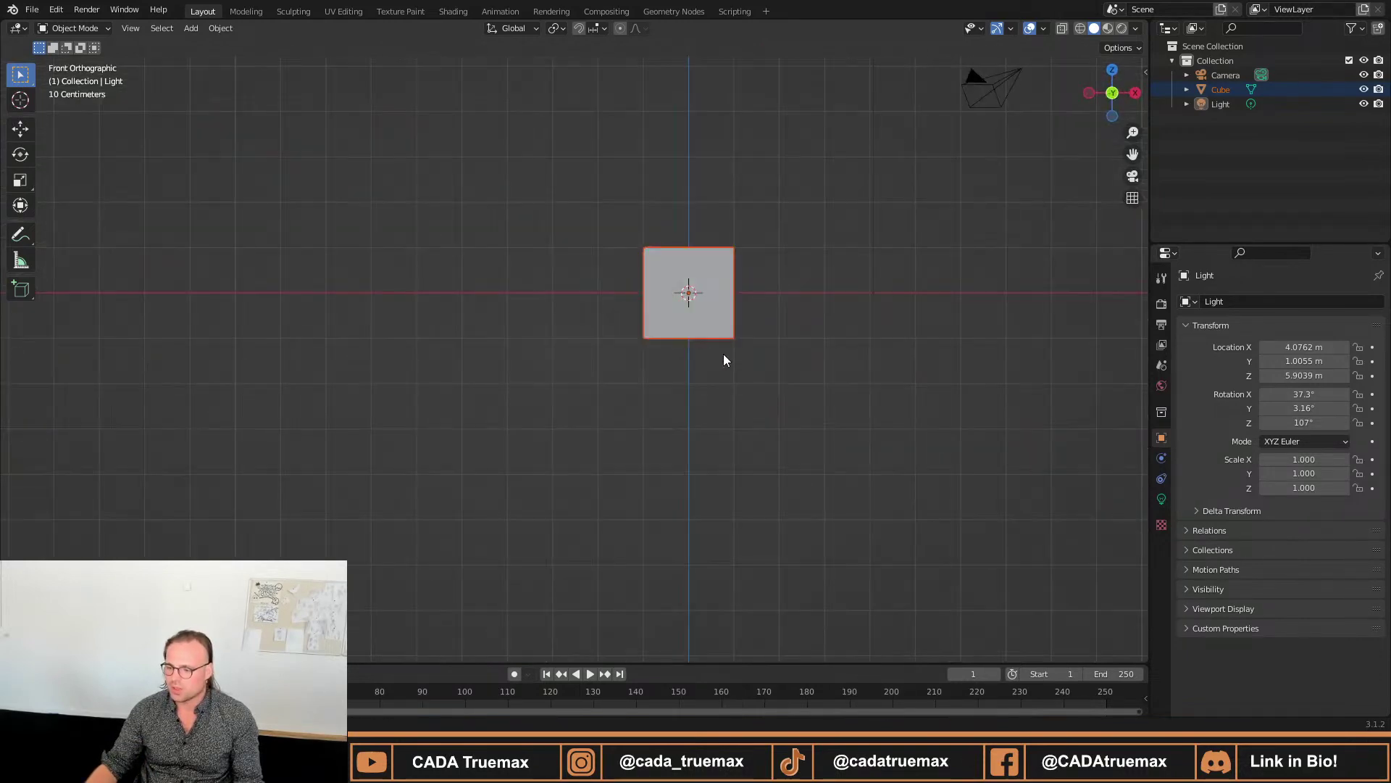
pyautogui.keyDown('shift'); pyautogui.moveTo(780, 299); pyautogui.dragTo(641, 356, button='middle'); pyautogui.keyUp('shift')
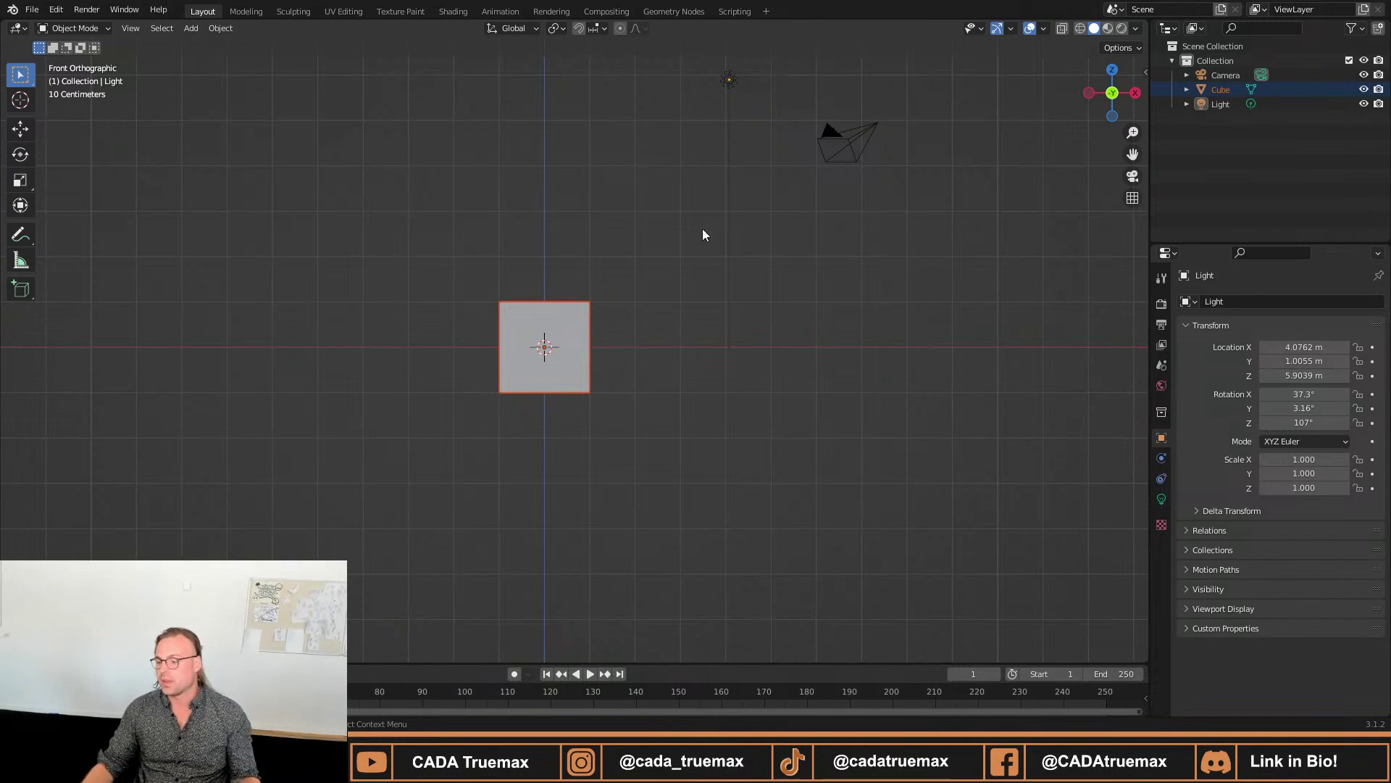
pyautogui.moveTo(655, 195); pyautogui.dragTo(610, 257, button='middle')
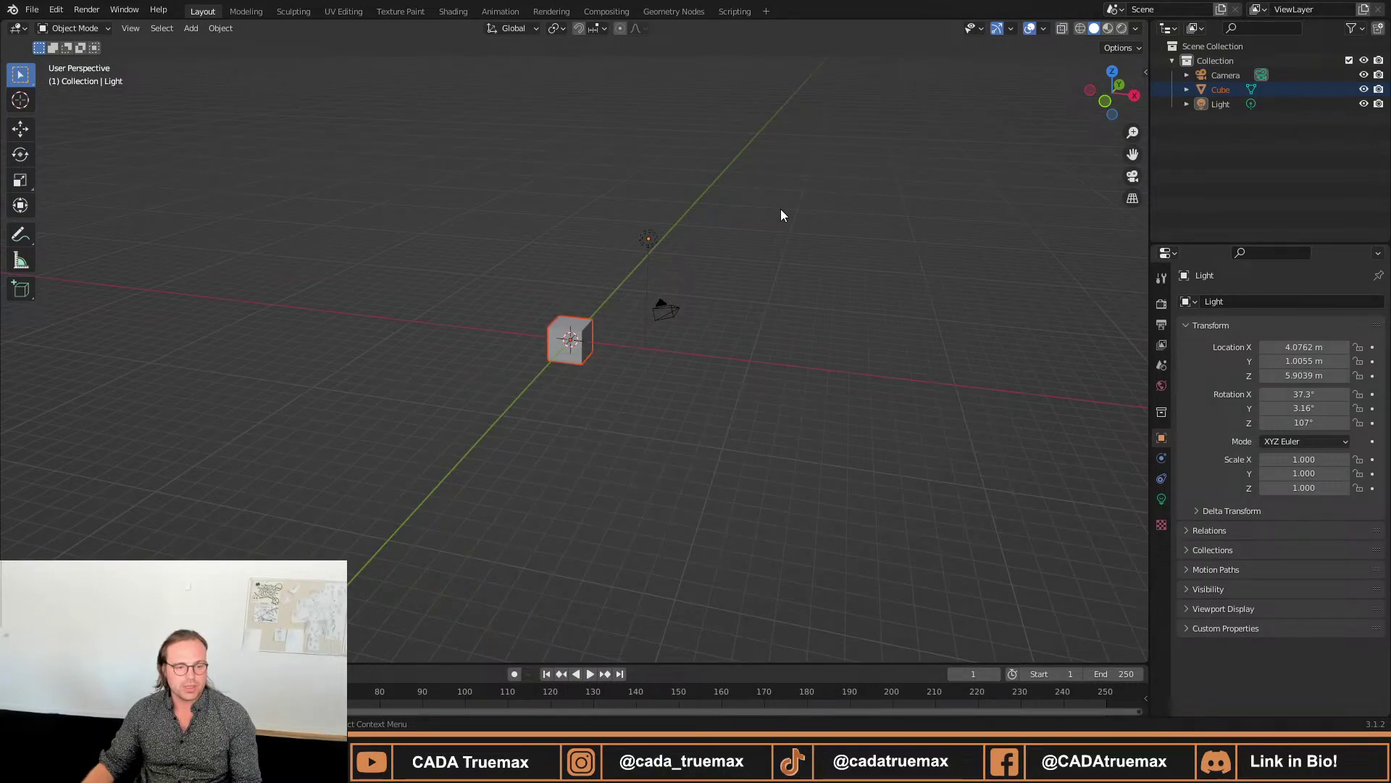
# Select the camera, cube and light together and delete them from the scene.
pyautogui.moveTo(780, 208); pyautogui.dragTo(433, 405)
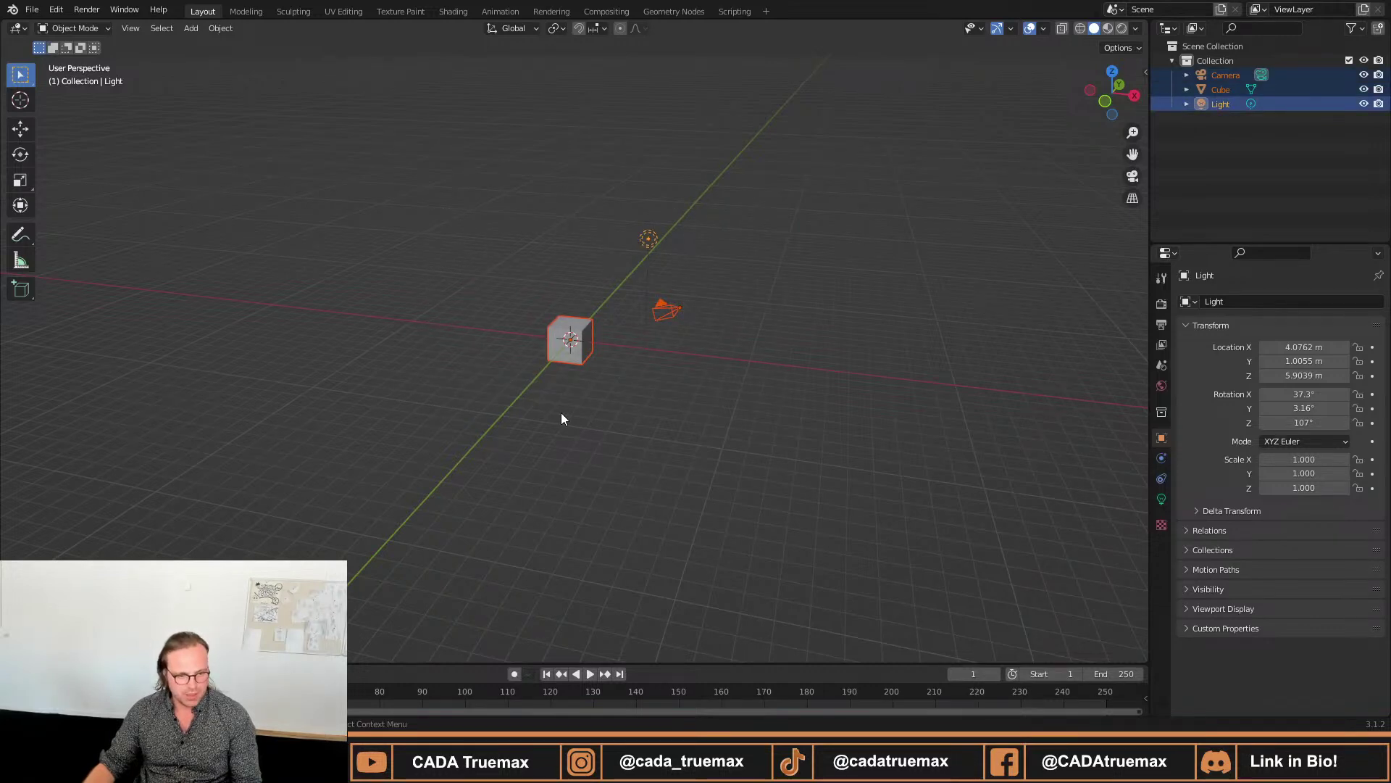
pyautogui.press('x')
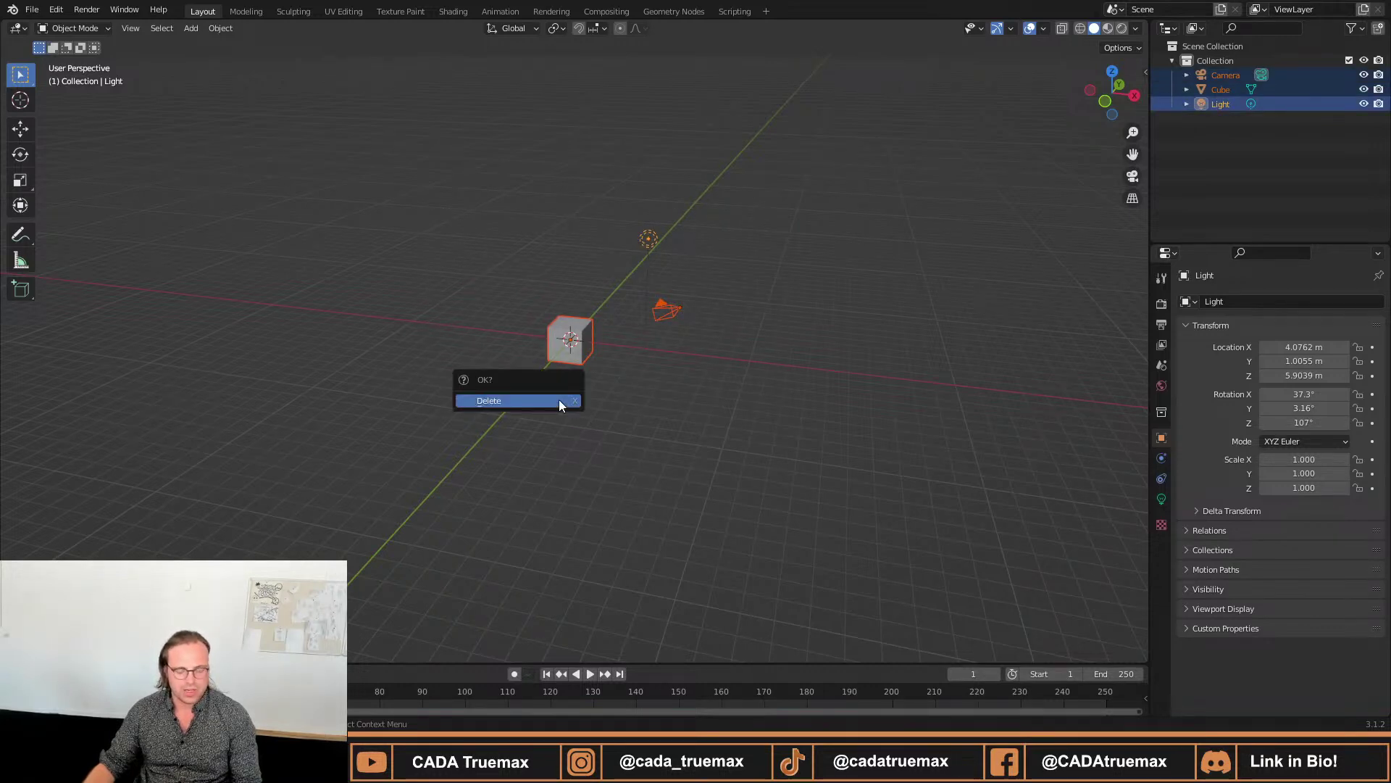
pyautogui.click(558, 402)
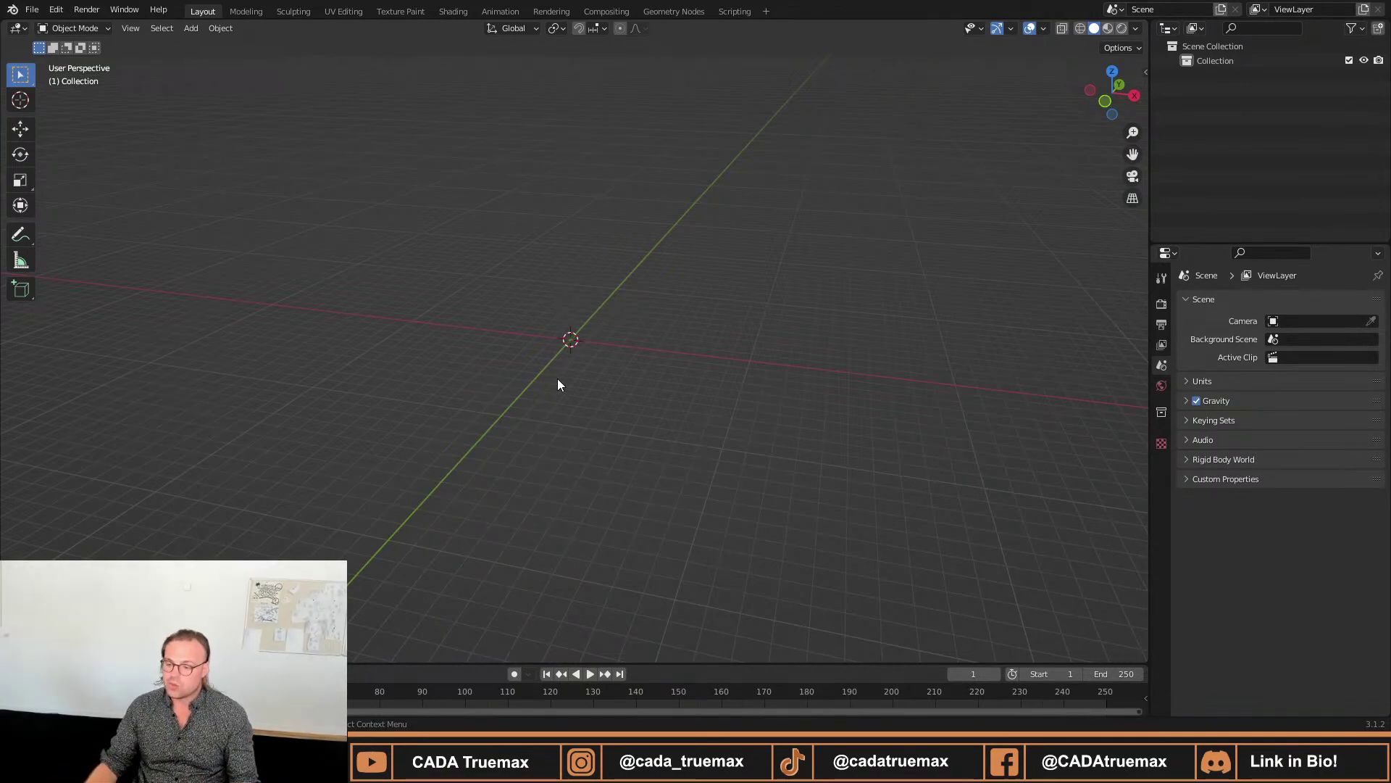
# Add a new cube mesh at the world origin.
pyautogui.hotkey('shift', 'a')
pyautogui.moveTo(550, 335)
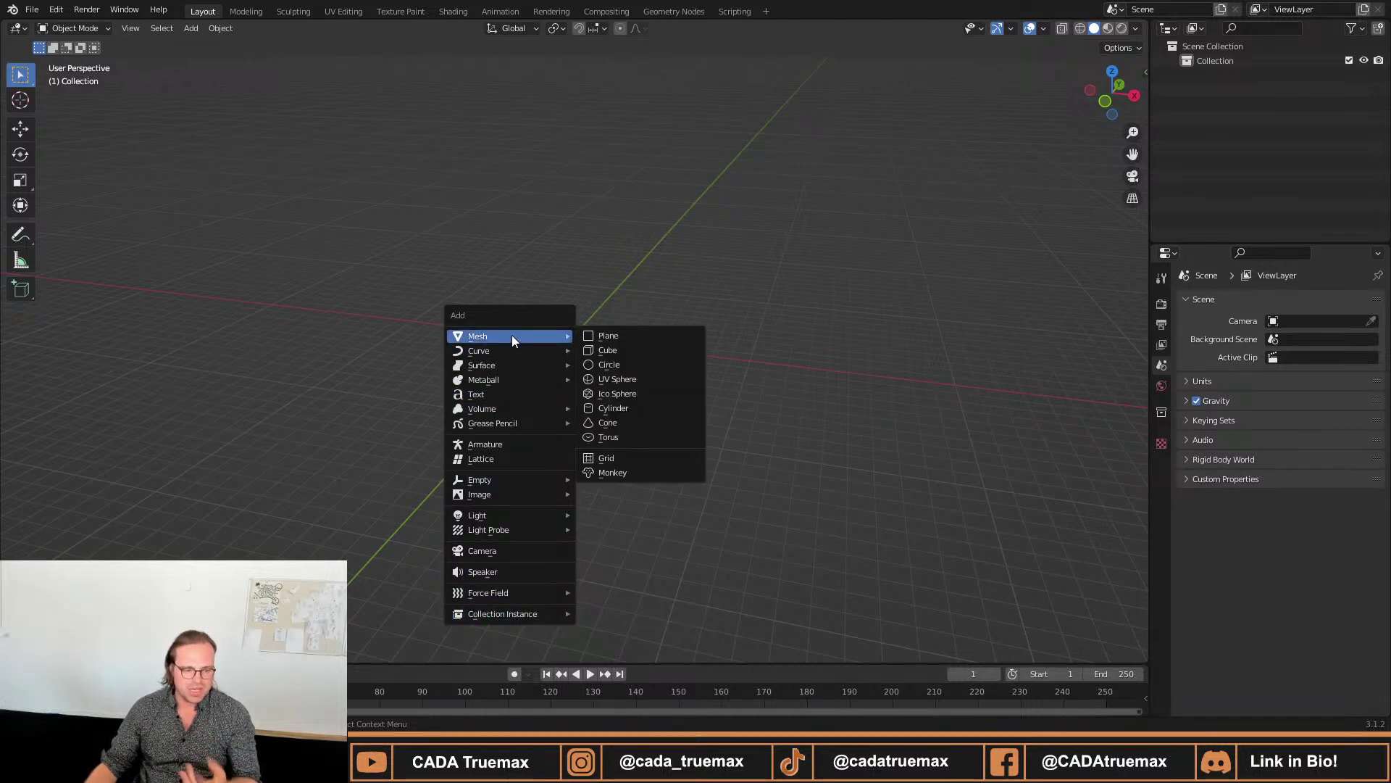
pyautogui.click(606, 351)
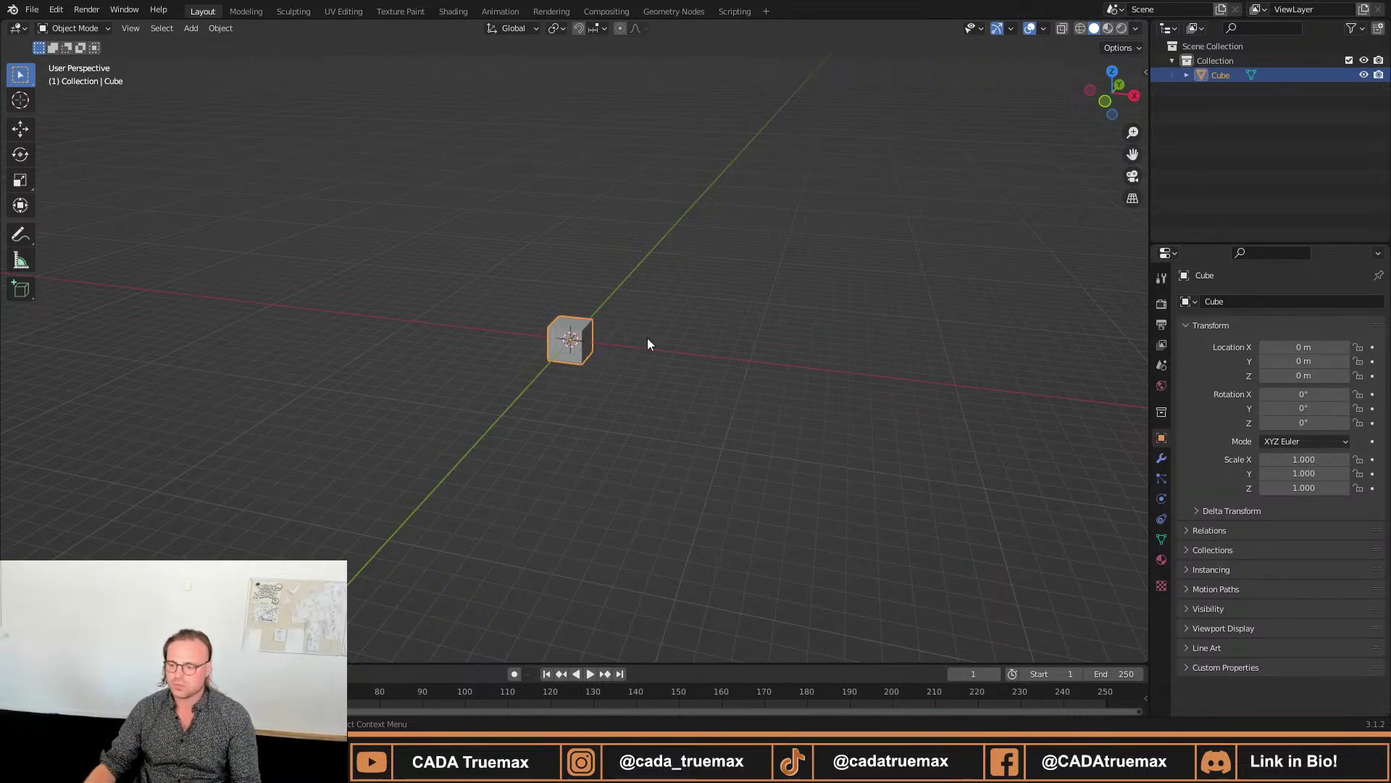
pyautogui.scroll(5, 576, 346)
pyautogui.scroll(-1, 582, 339)
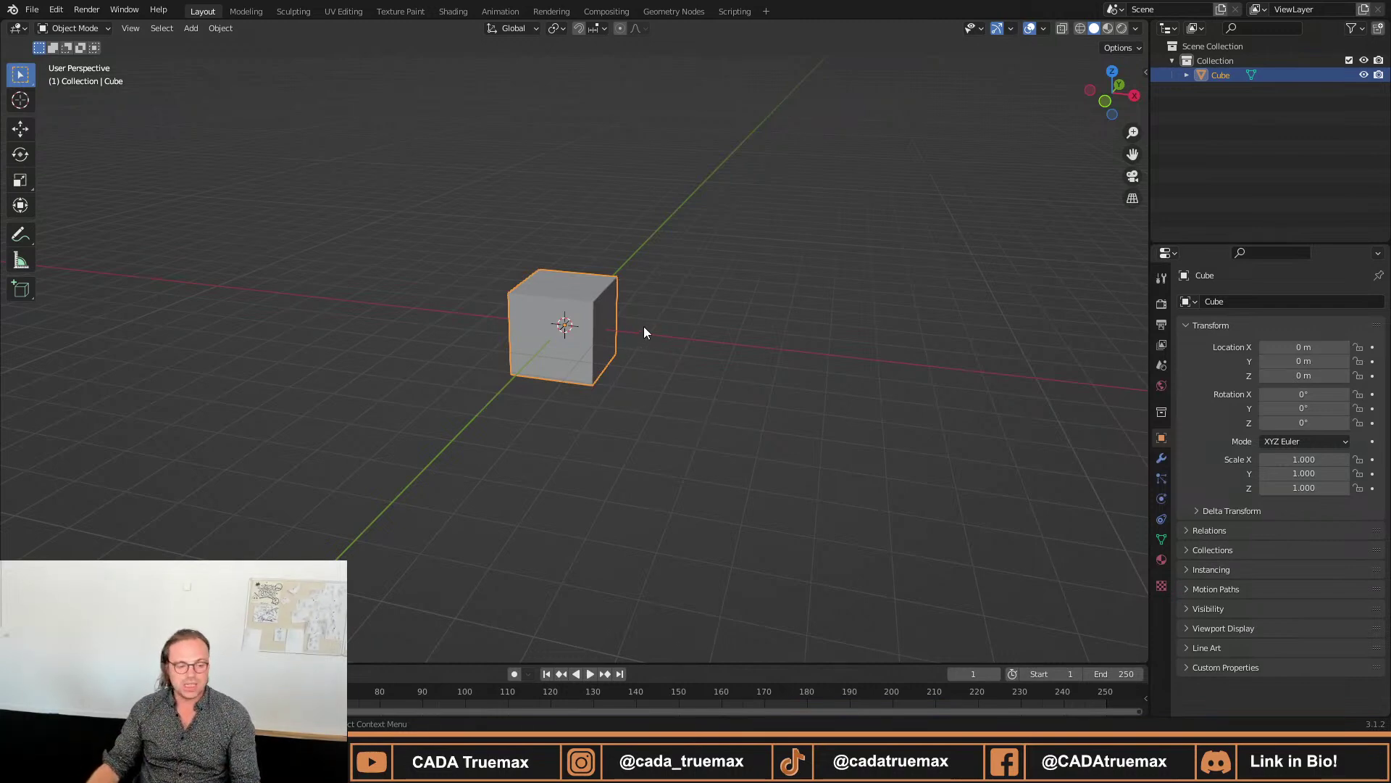
# Move the cube freely up and away from the origin, to about X -2.32 m, Y 1.34 m, Z 3.80 m.
pyautogui.press('g')
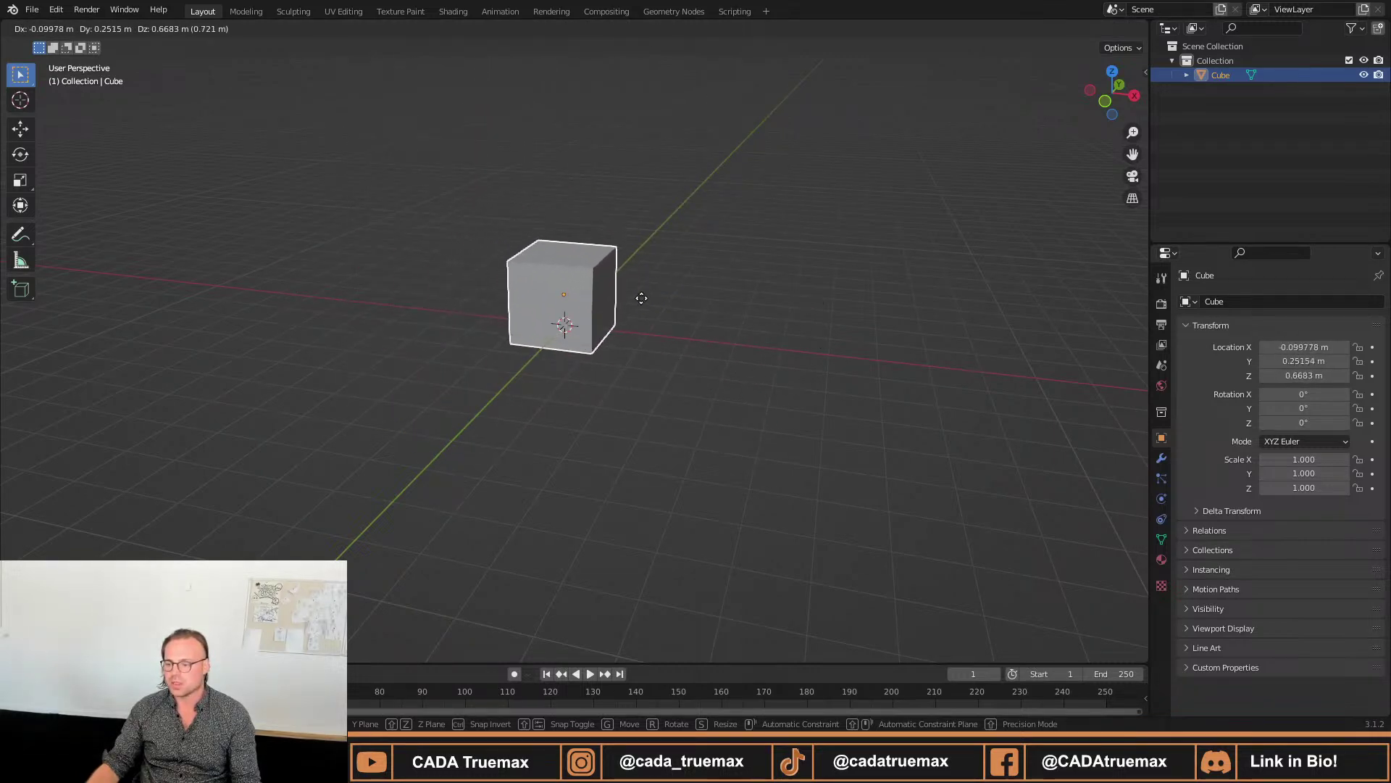
pyautogui.click(634, 323)
pyautogui.moveTo(668, 315); pyautogui.dragTo(580, 327, button='middle')
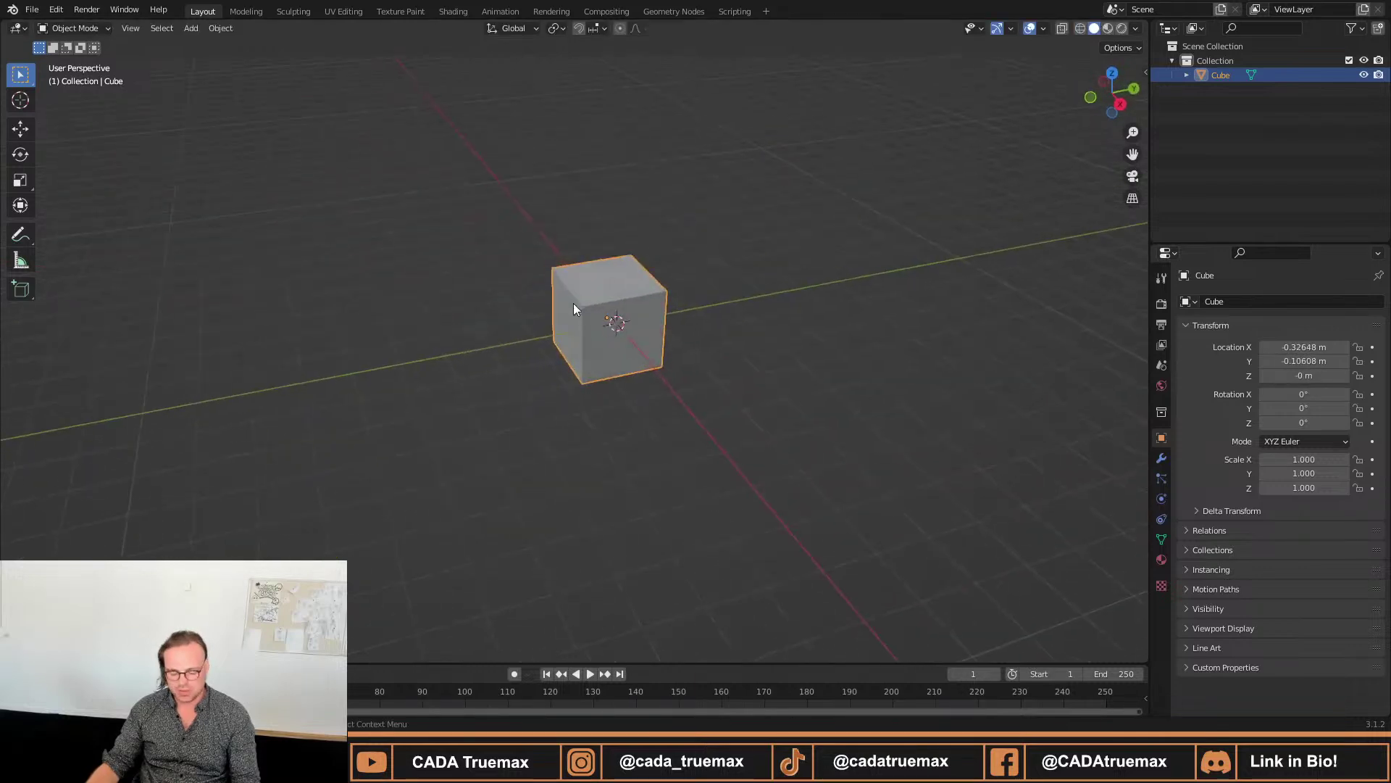
pyautogui.press('g')
pyautogui.click(634, 128)
pyautogui.moveTo(635, 134); pyautogui.dragTo(700, 254, button='middle')
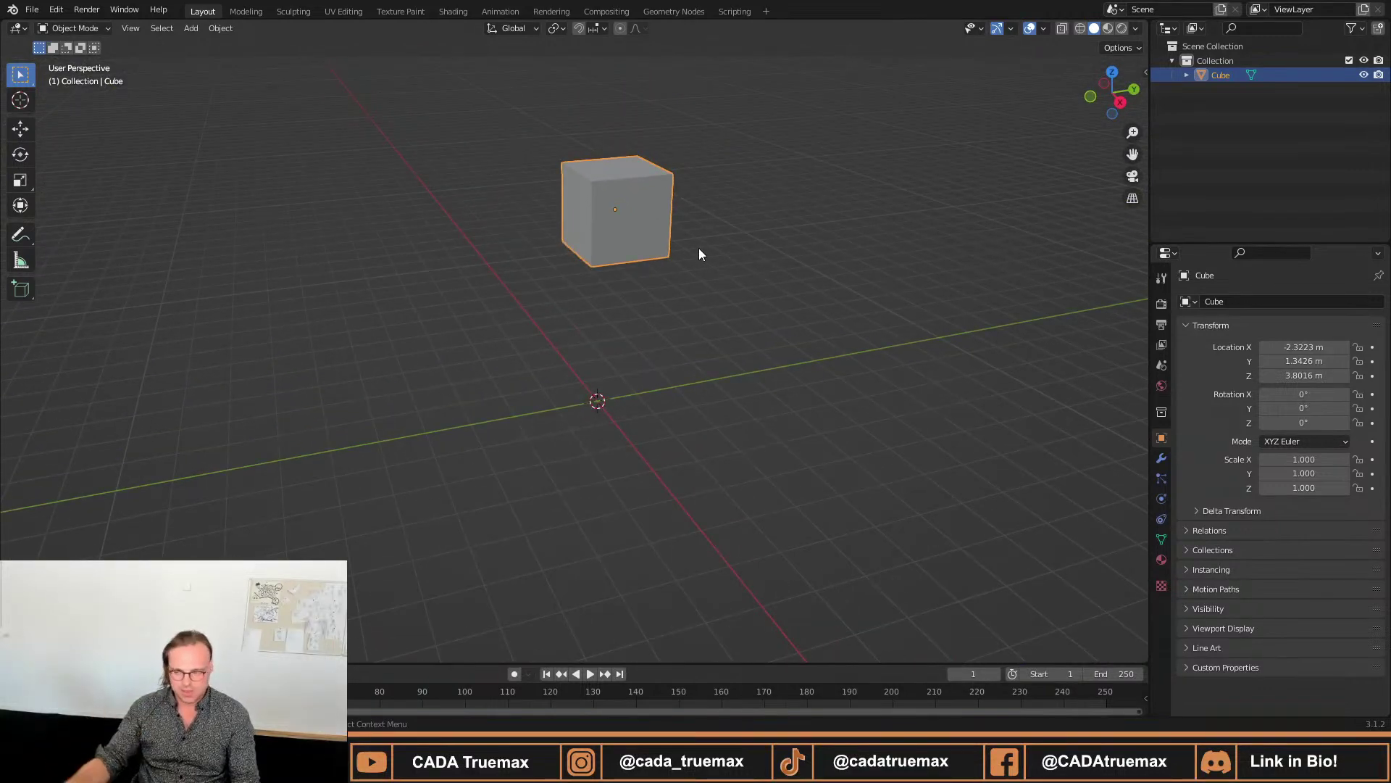
# Undo the cube's last free move away from the origin.
pyautogui.press('g')
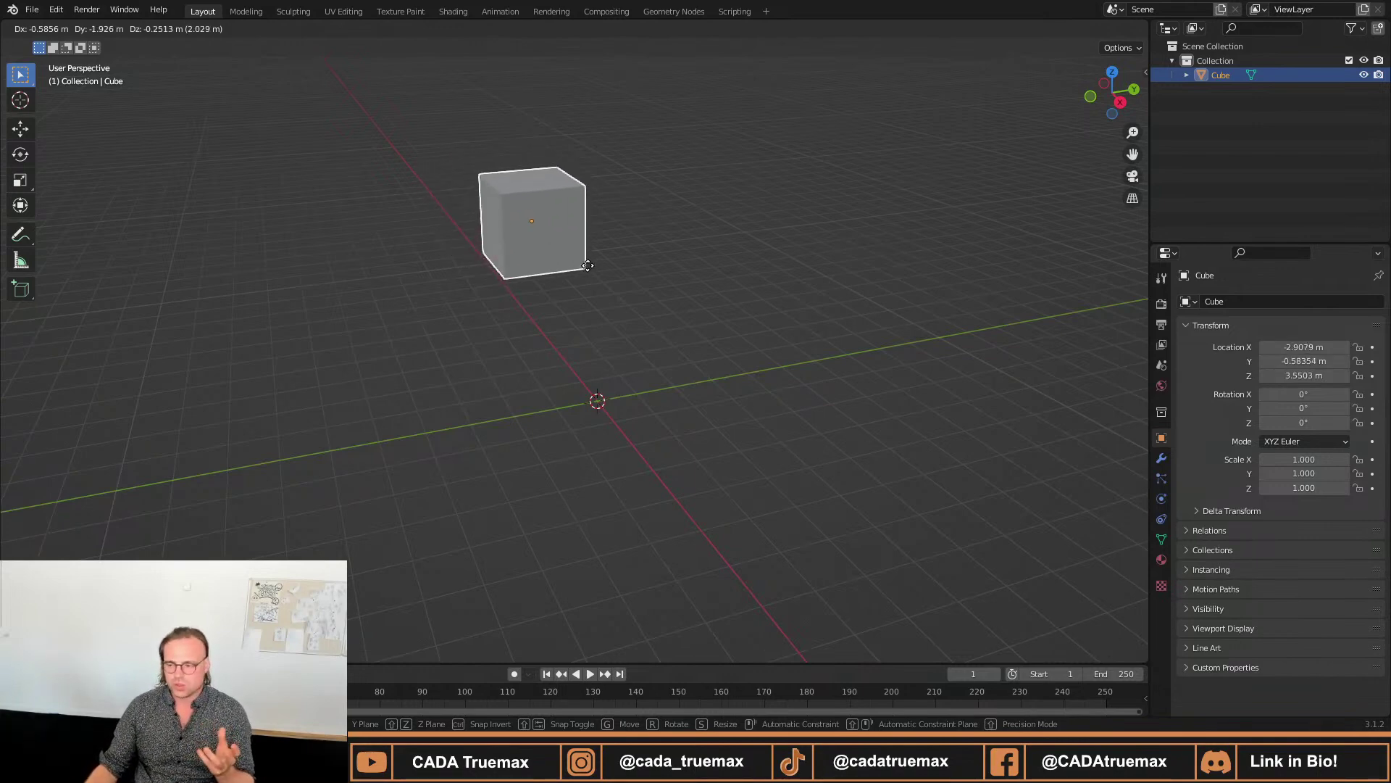
pyautogui.rightClick(588, 265)
pyautogui.hotkey('ctrl', 'z')
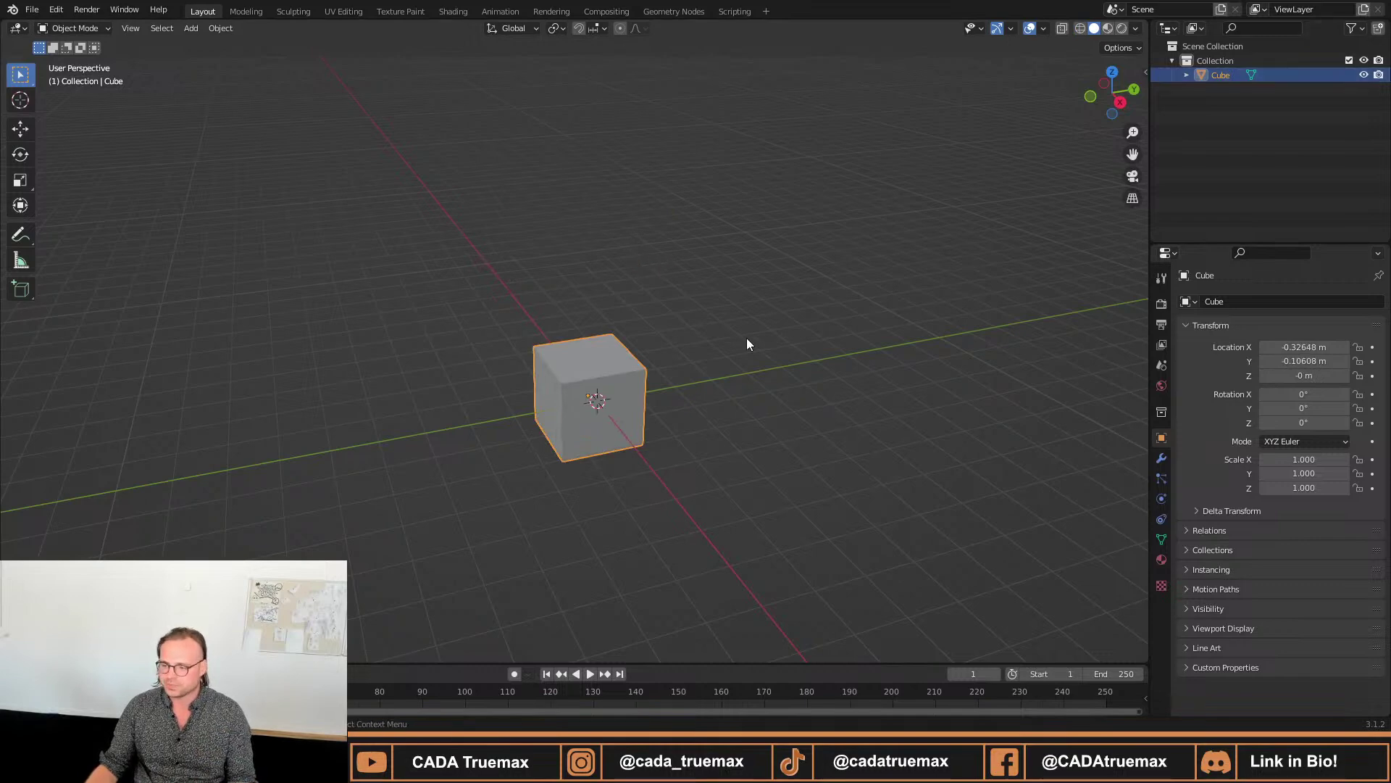
# Try moving the cube constrained to the global Y, X and Z axes in turn.
pyautogui.moveTo(689, 341); pyautogui.dragTo(631, 403, button='middle')
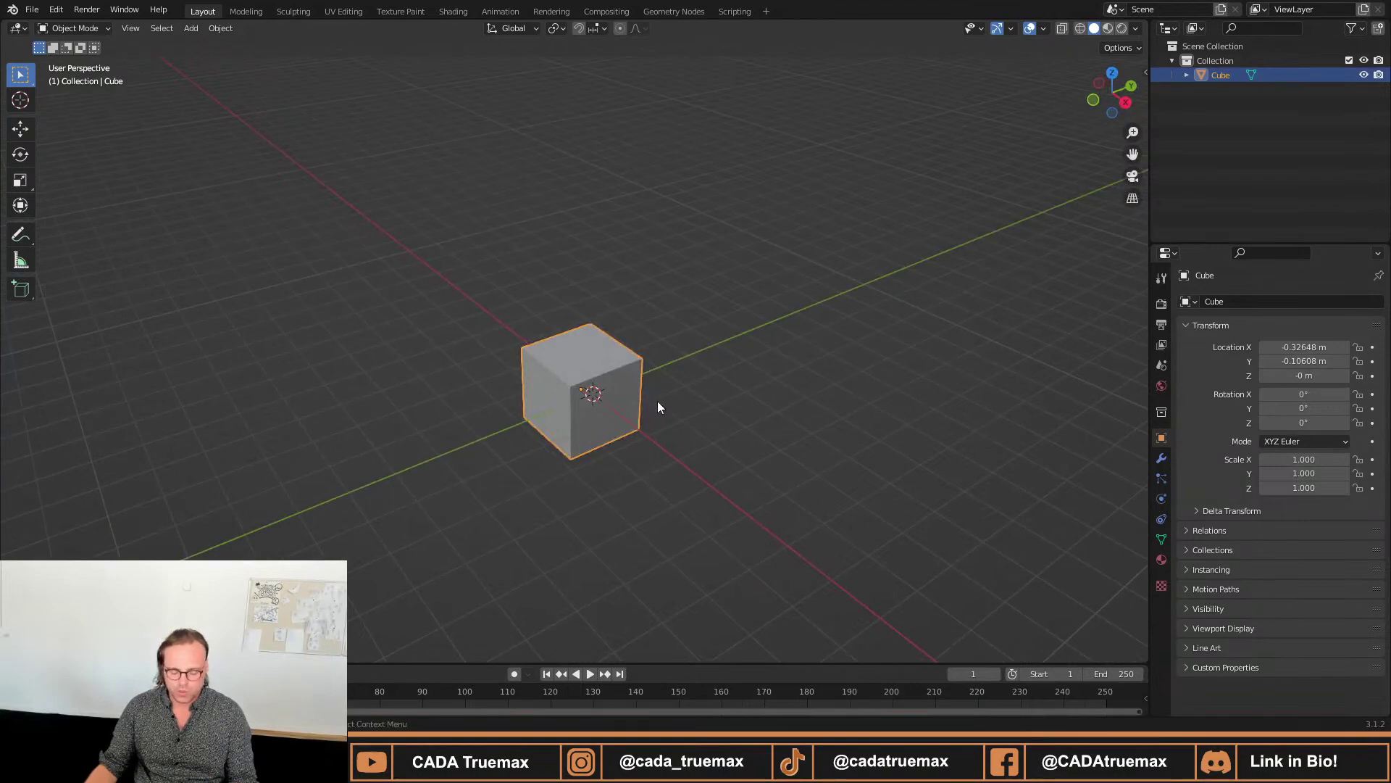
pyautogui.press('g')
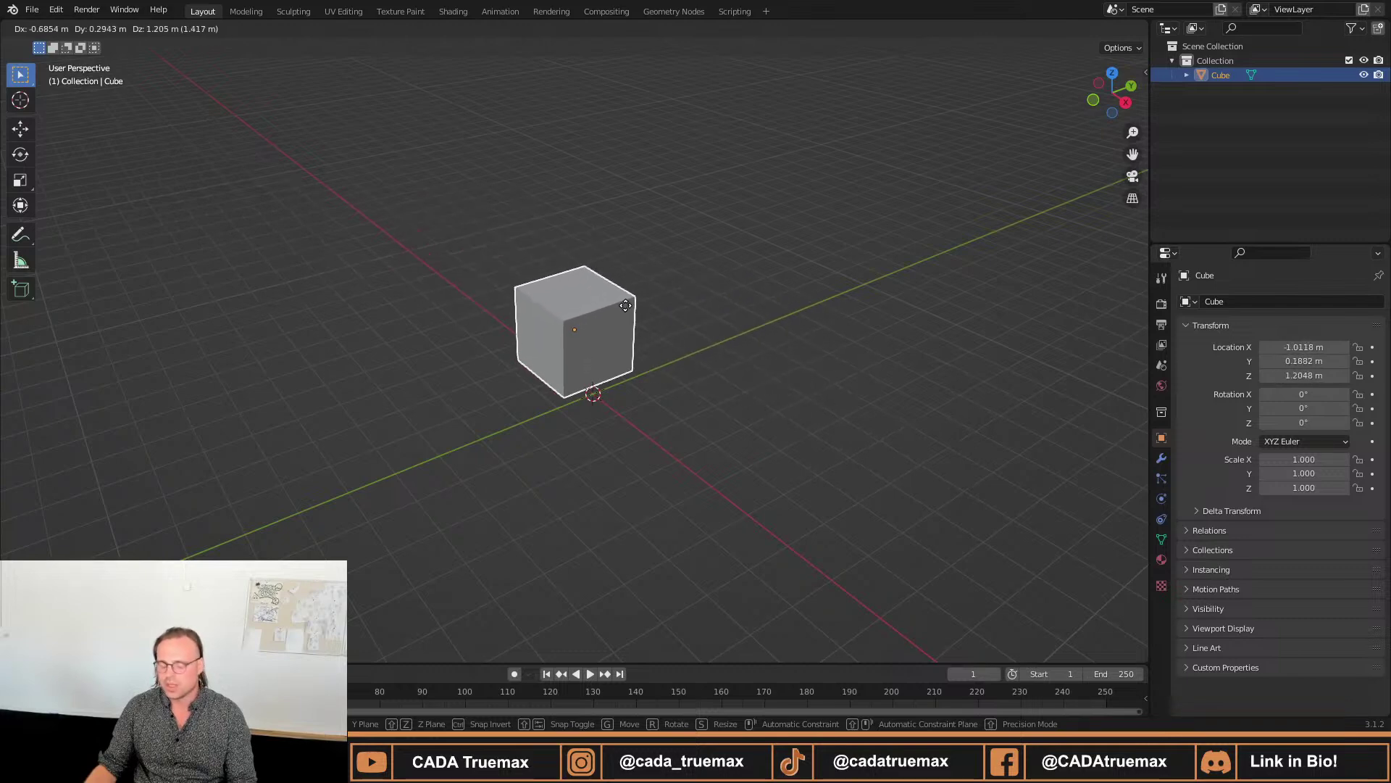
pyautogui.press('y')
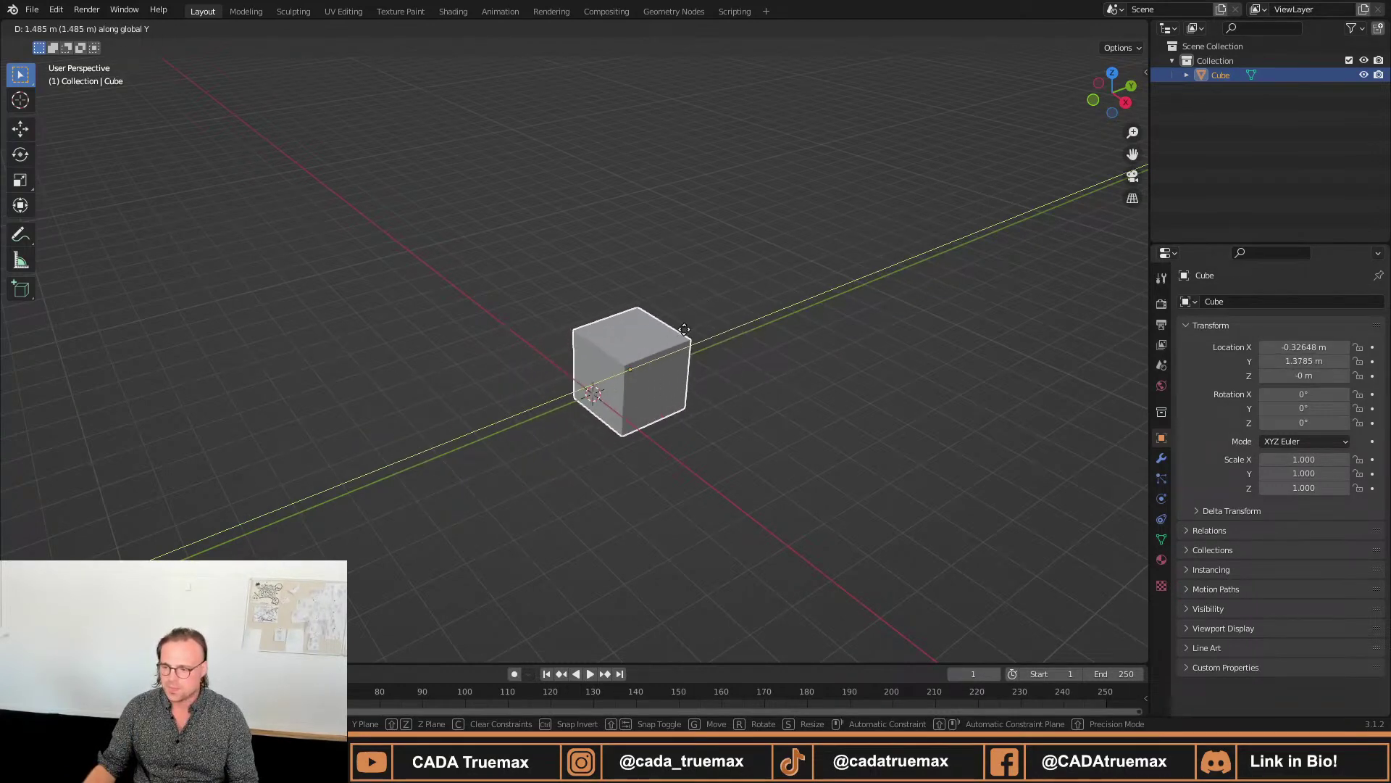
pyautogui.press('x')
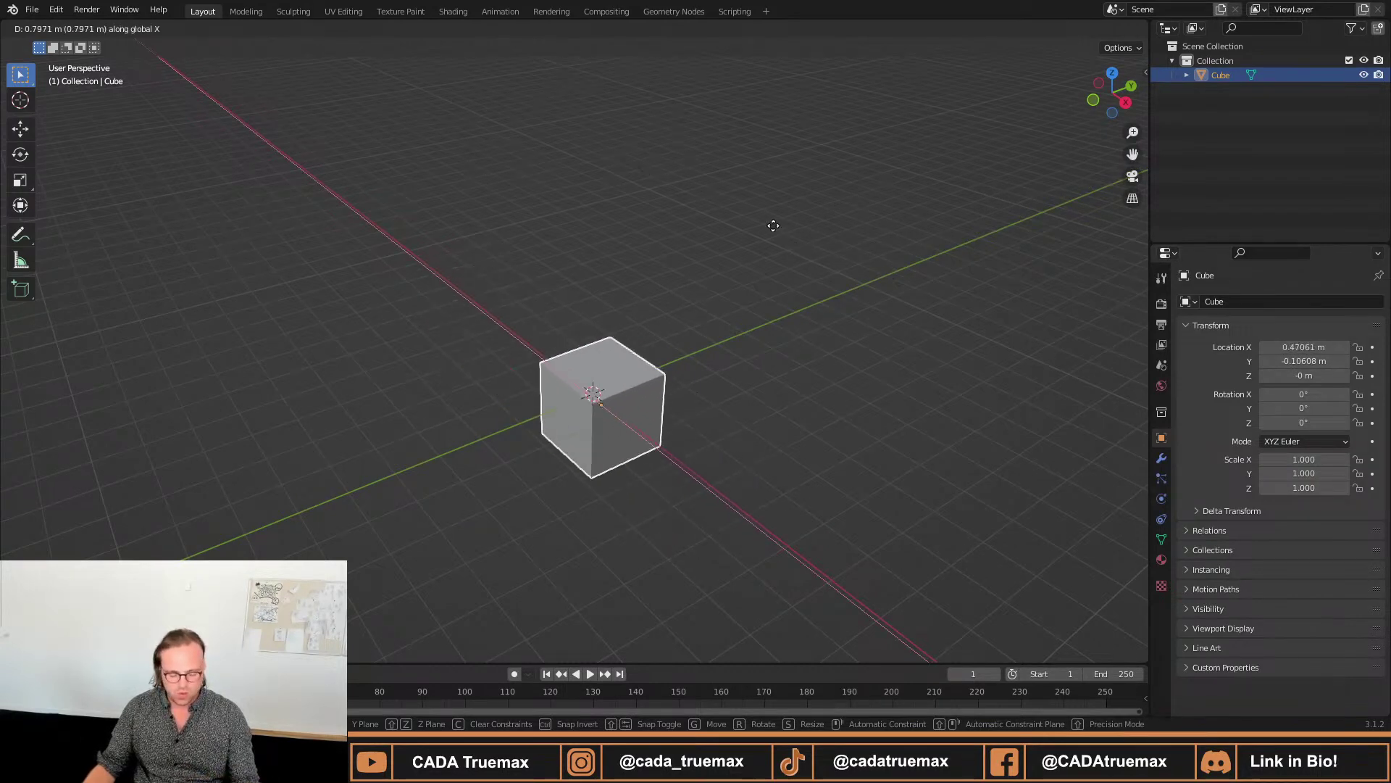
pyautogui.press('z')
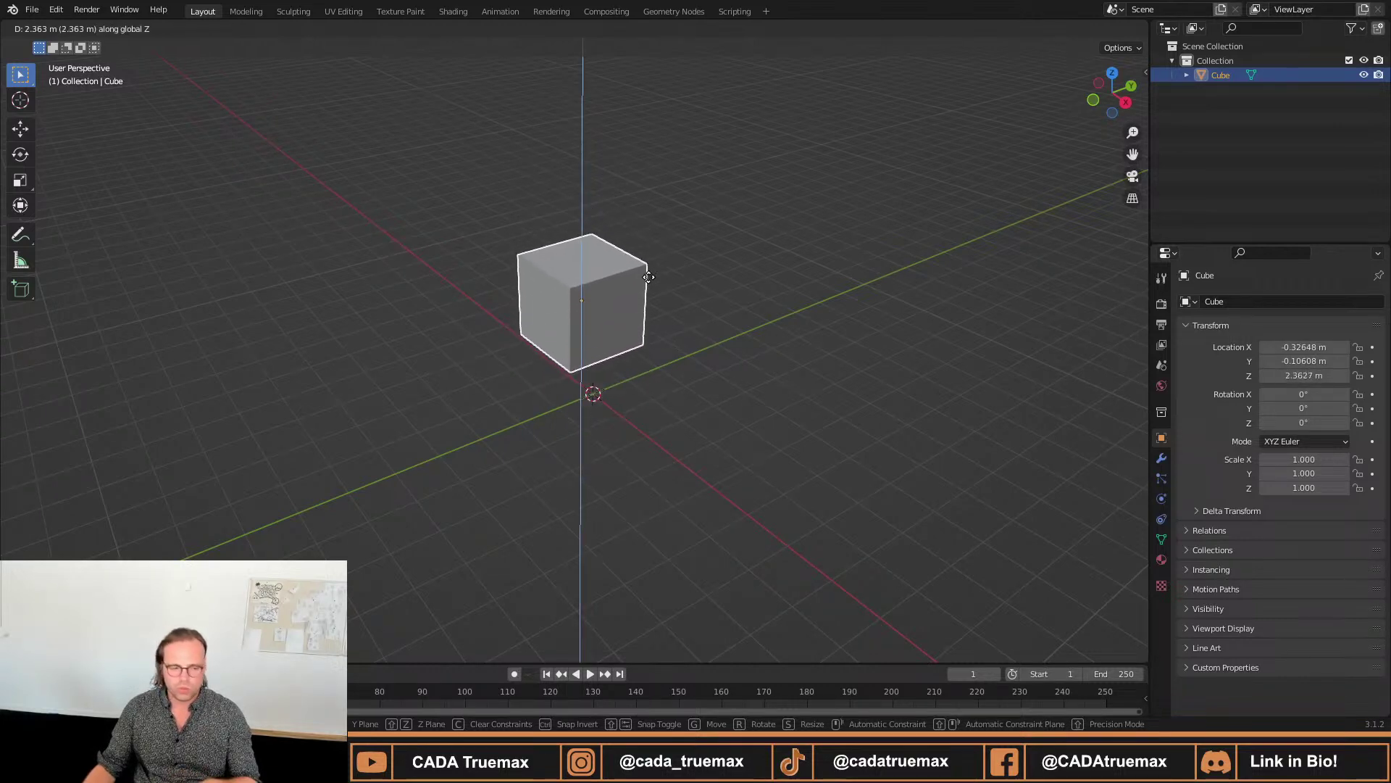
pyautogui.press('y')
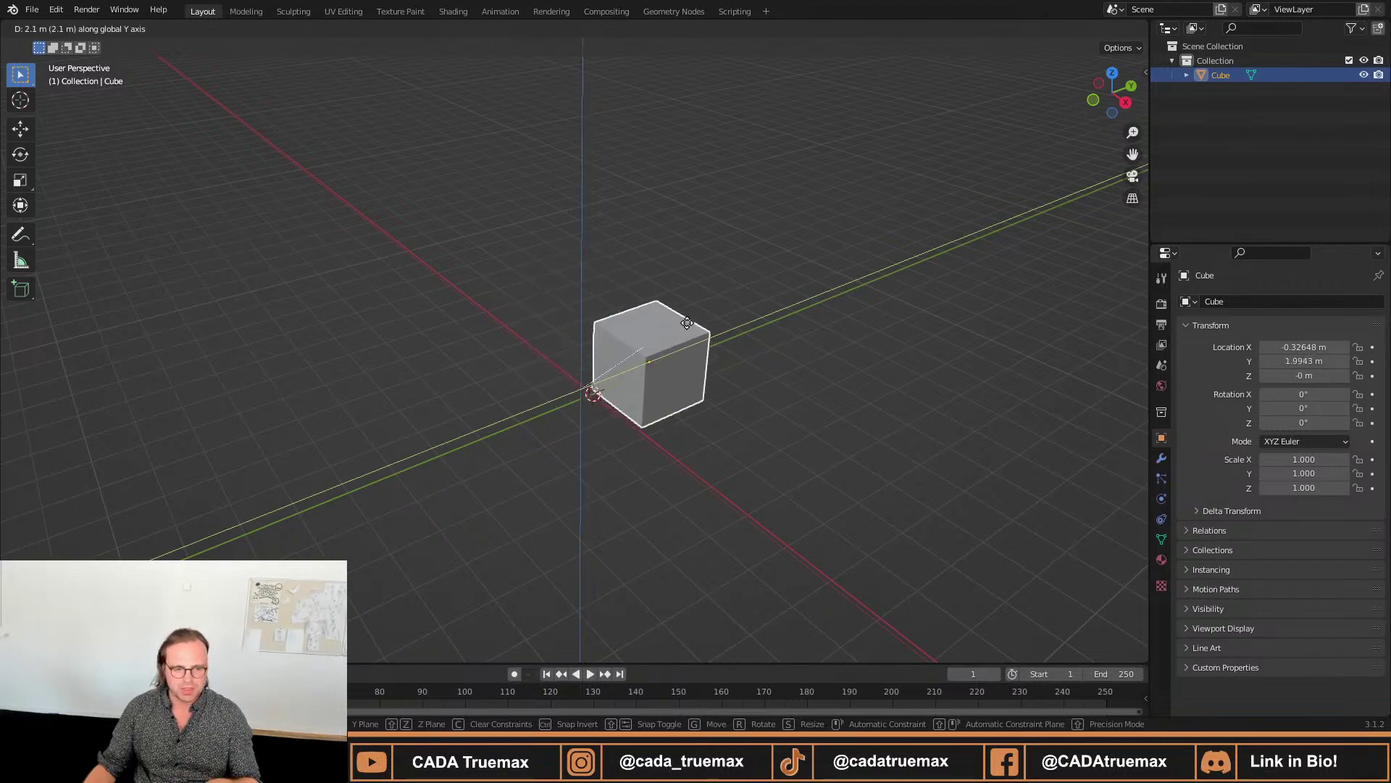
pyautogui.press('z')
pyautogui.press('x')
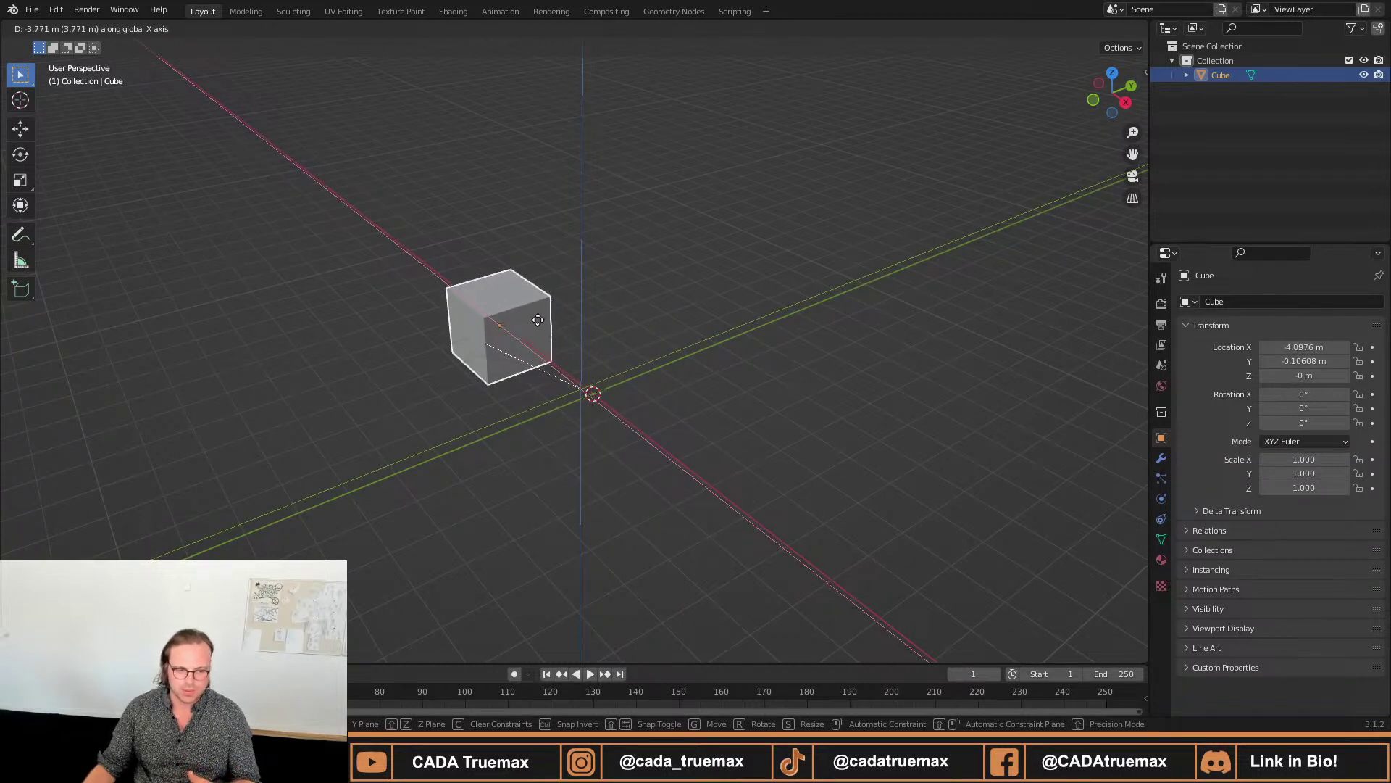
pyautogui.press('z')
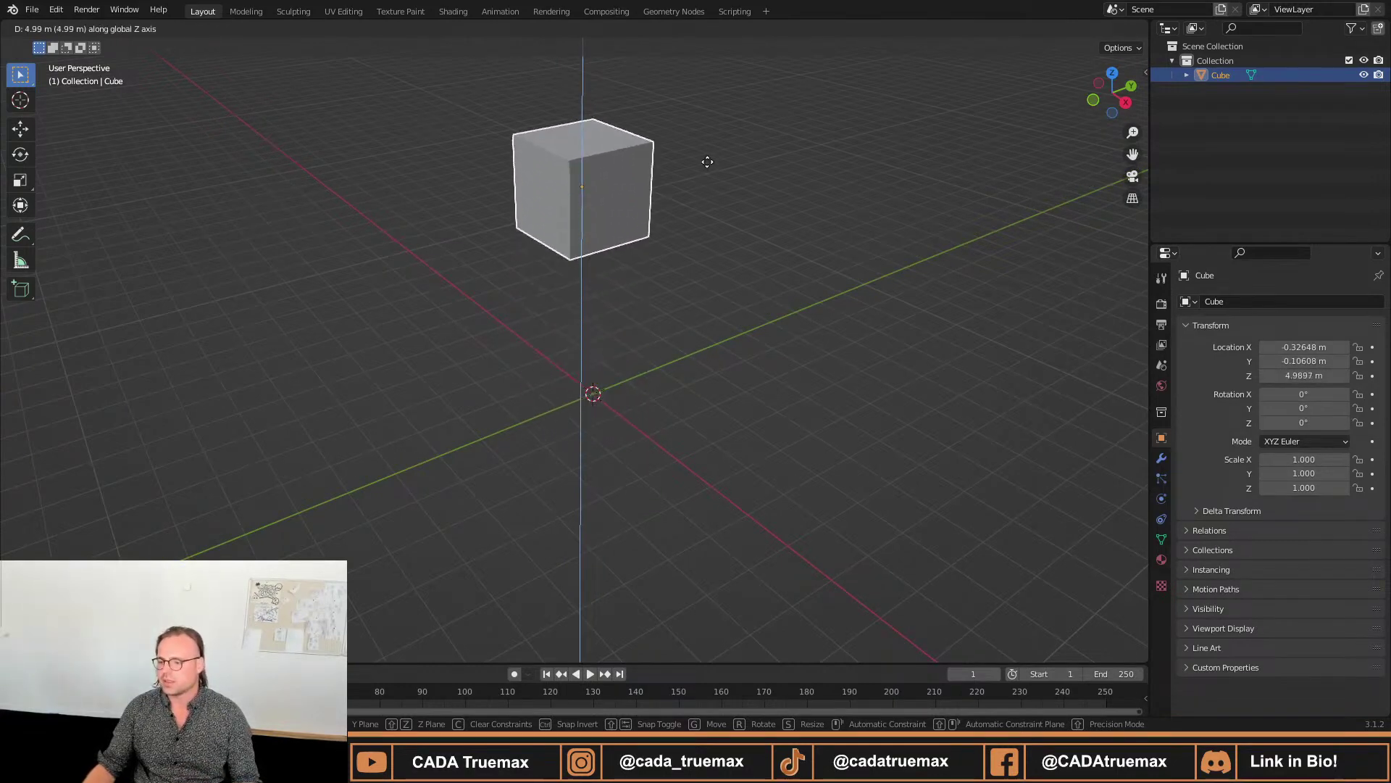
pyautogui.rightClick(734, 220)
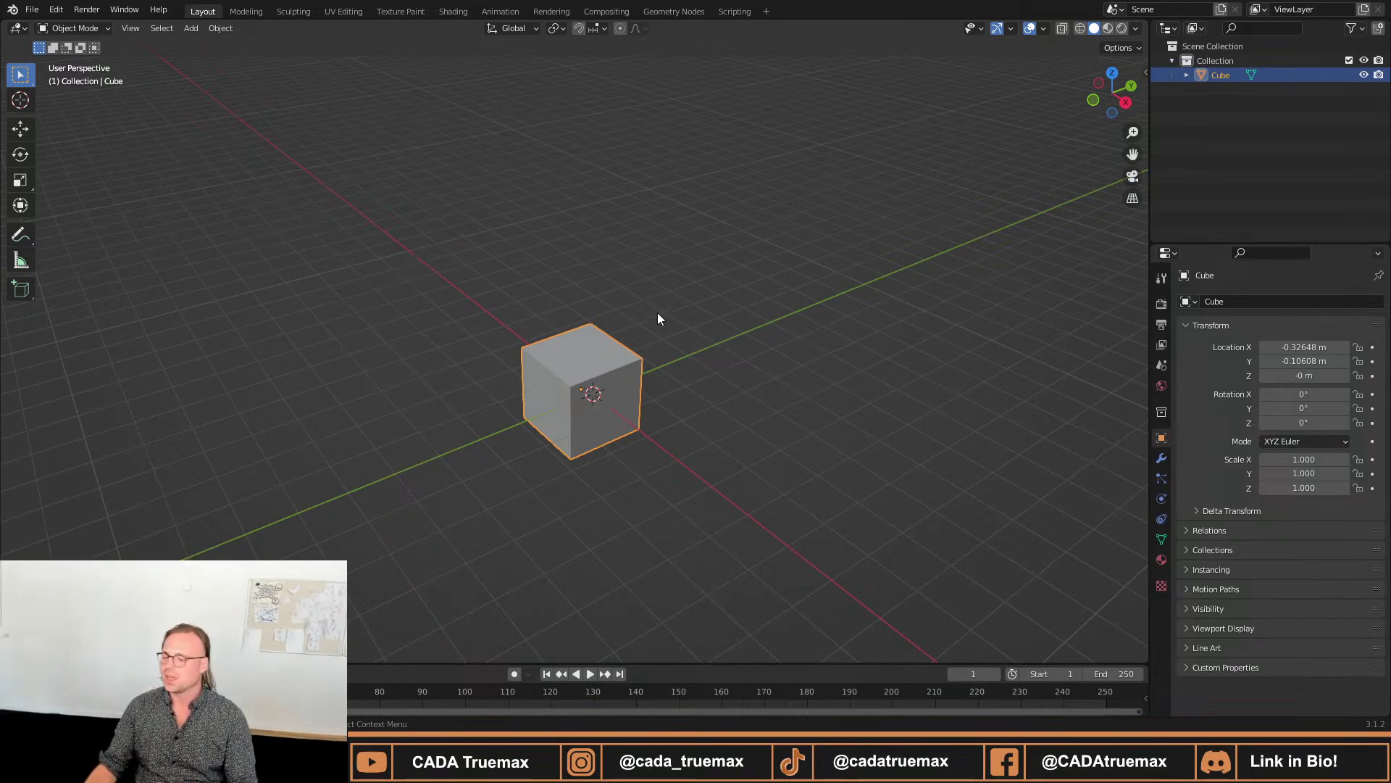
# Clear the cube's location so it sits at the world origin.
pyautogui.moveTo(779, 348); pyautogui.dragTo(613, 371, button='middle')
pyautogui.hotkey('alt', 'g')
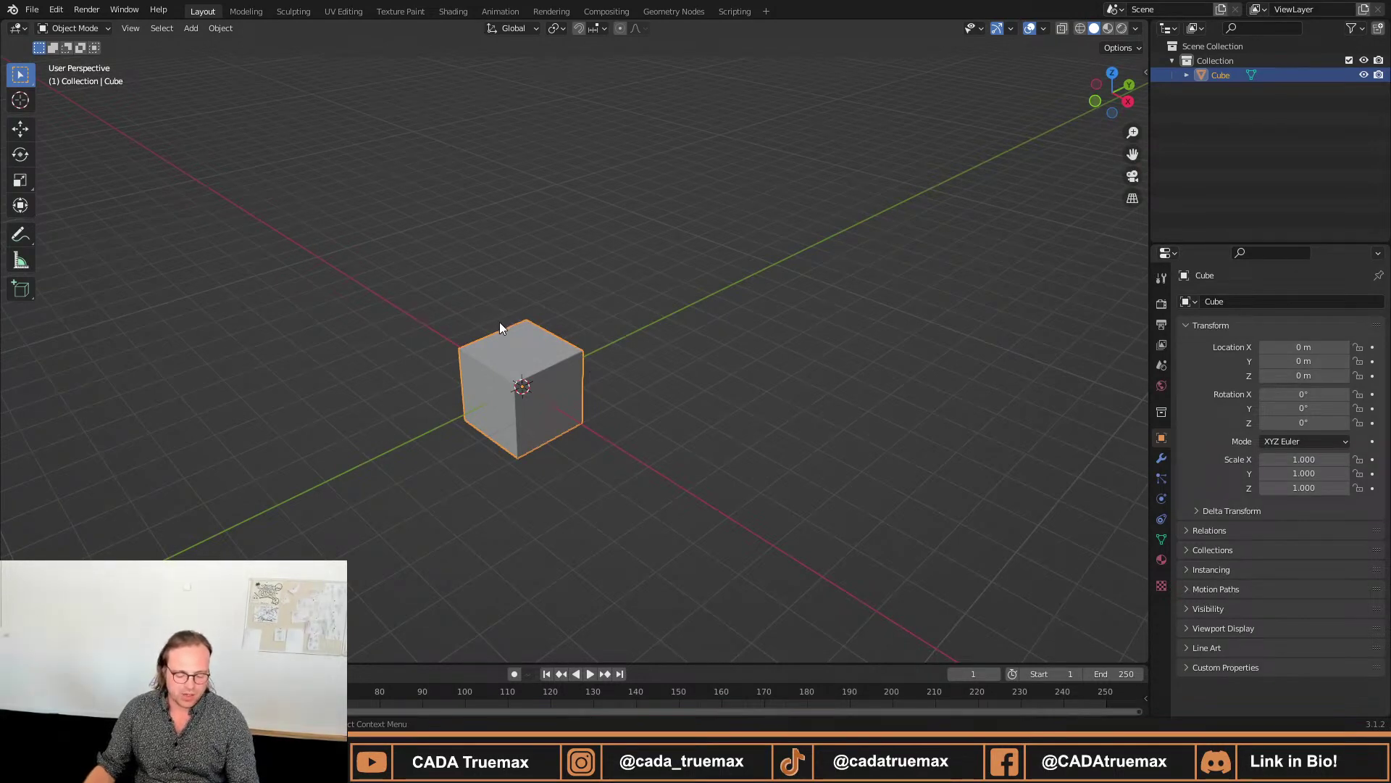
# Rotate the cube, switching between global and view axes, to about X -255°, Y -195°, Z 114°.
pyautogui.press('r')
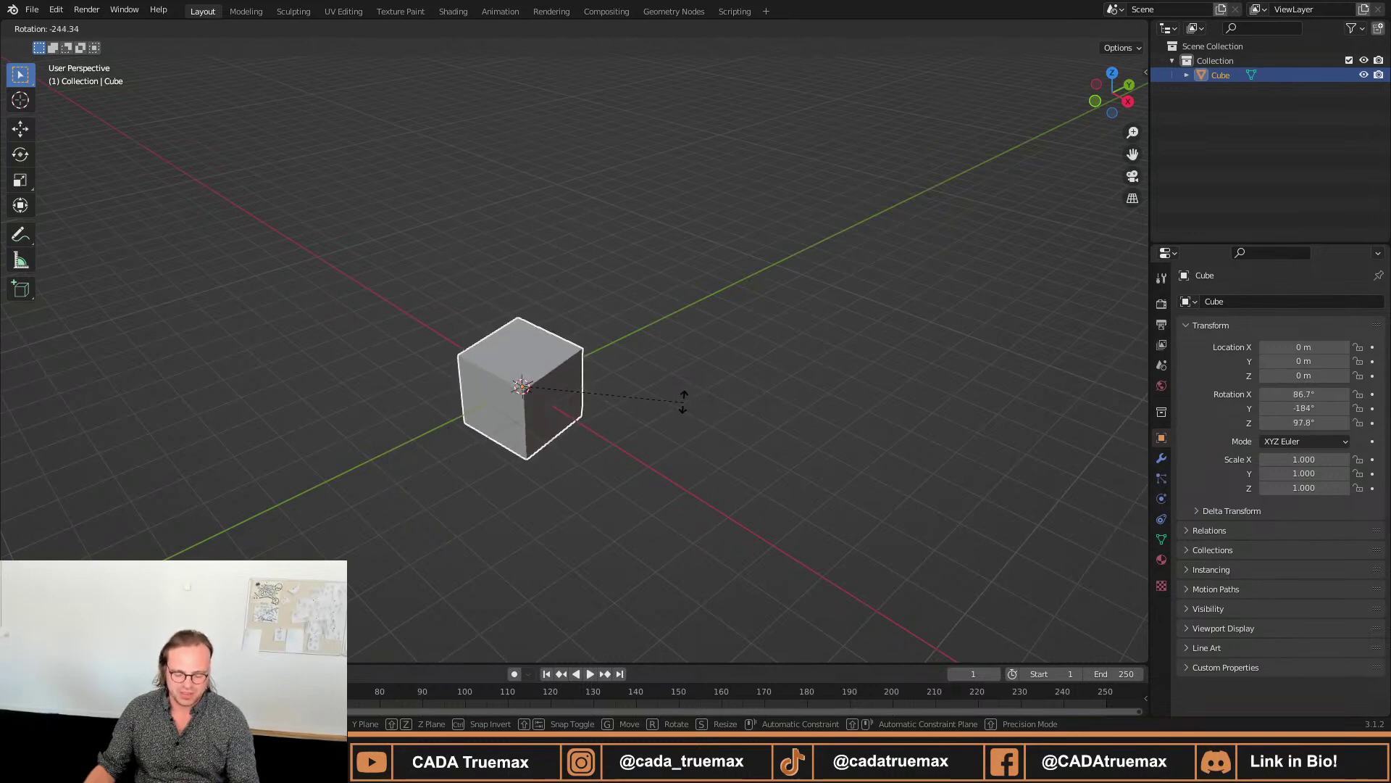
pyautogui.press('y')
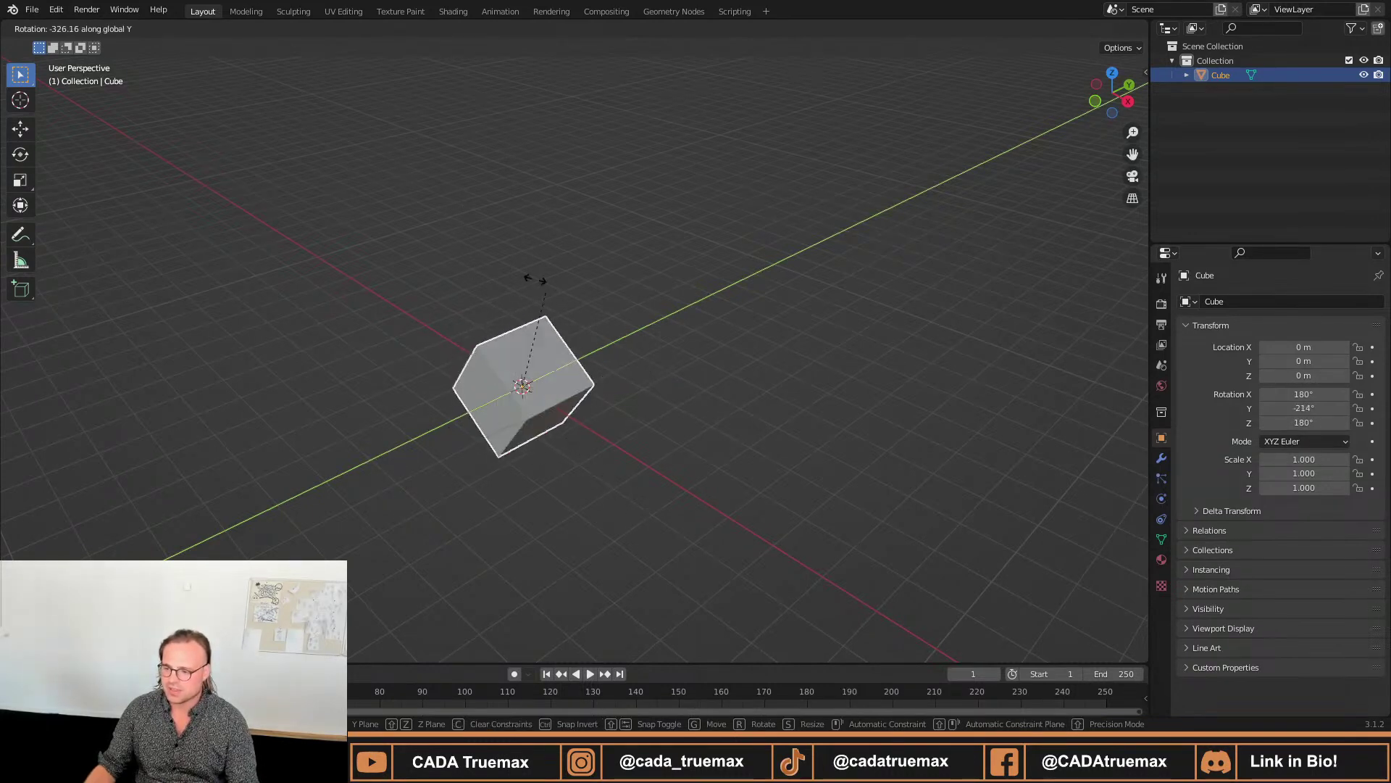
pyautogui.press('z')
pyautogui.press('z')
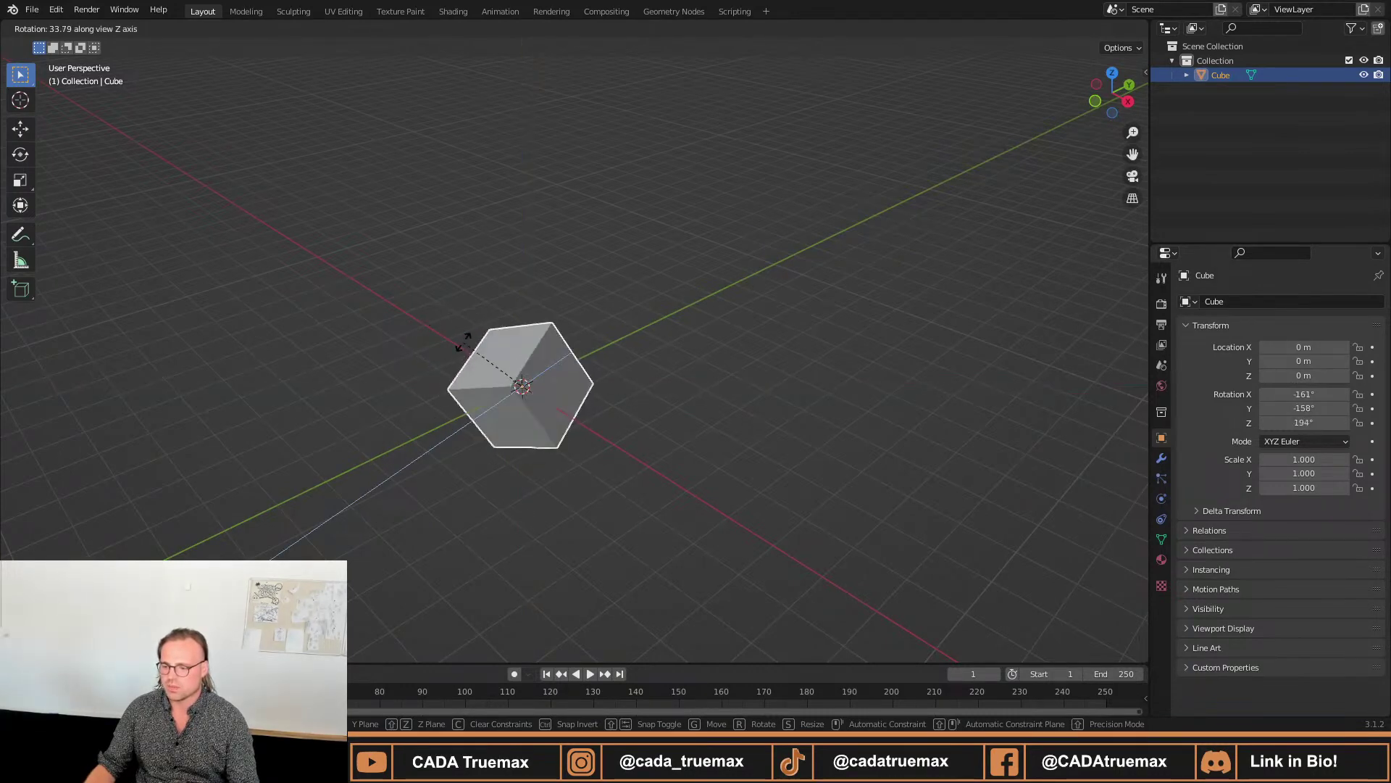
pyautogui.press('y')
pyautogui.press('x')
pyautogui.press('y')
pyautogui.press('y')
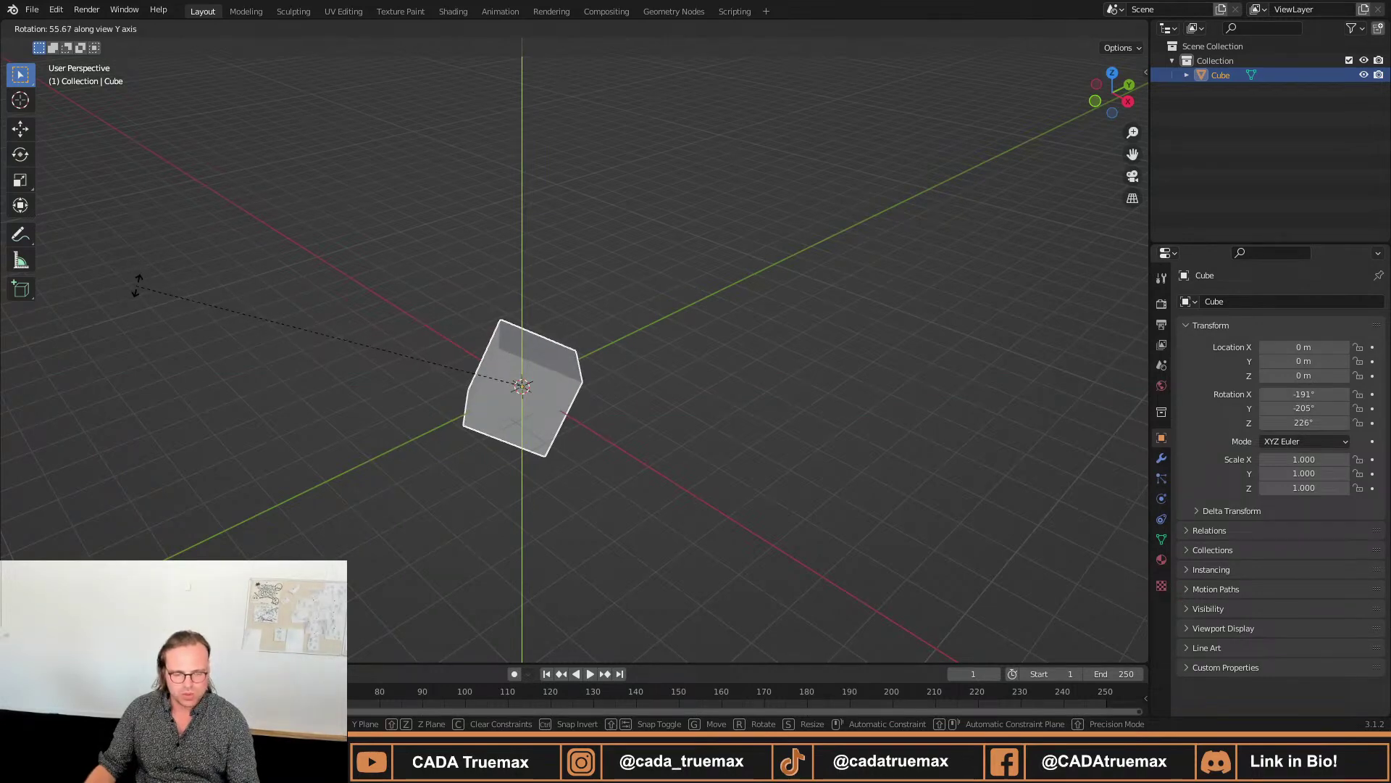
pyautogui.press('y')
pyautogui.press('x')
pyautogui.press('x')
pyautogui.press('x')
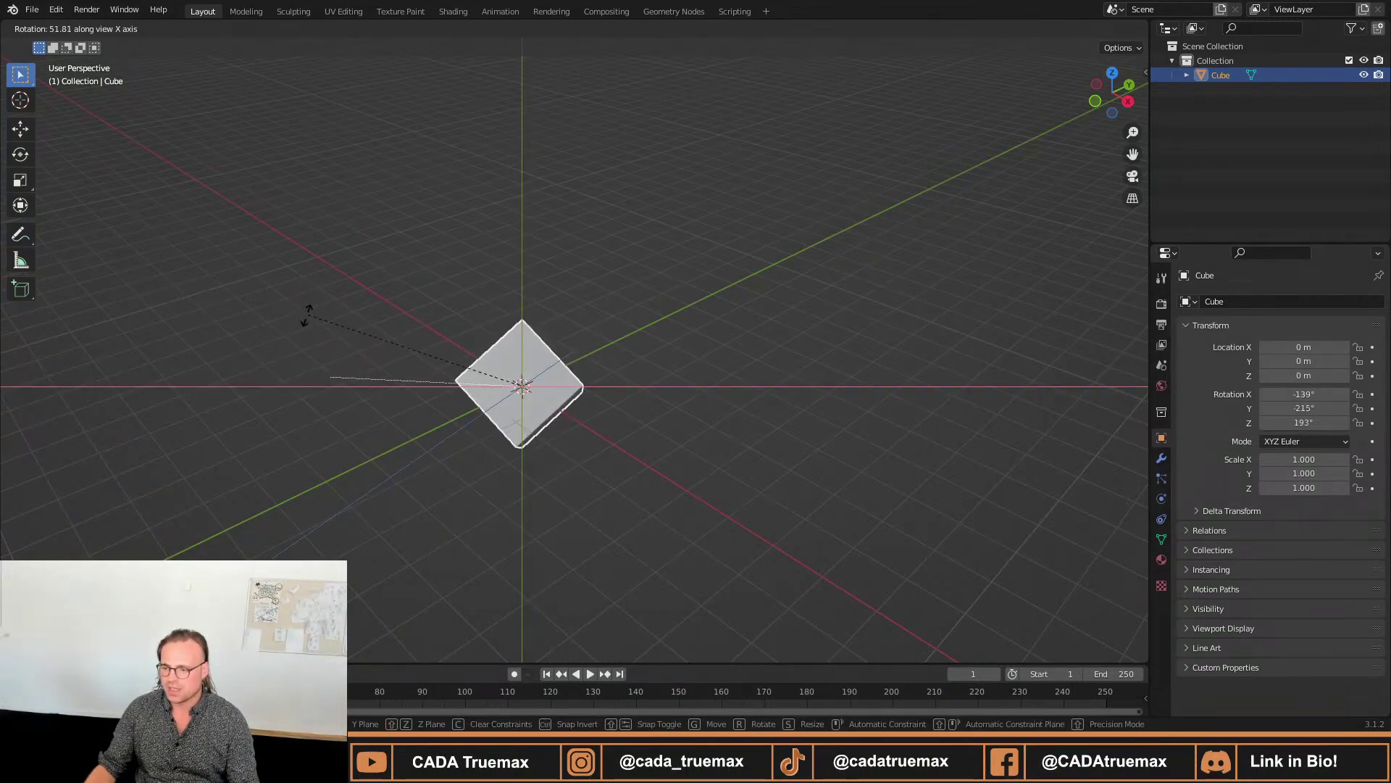
pyautogui.press('z')
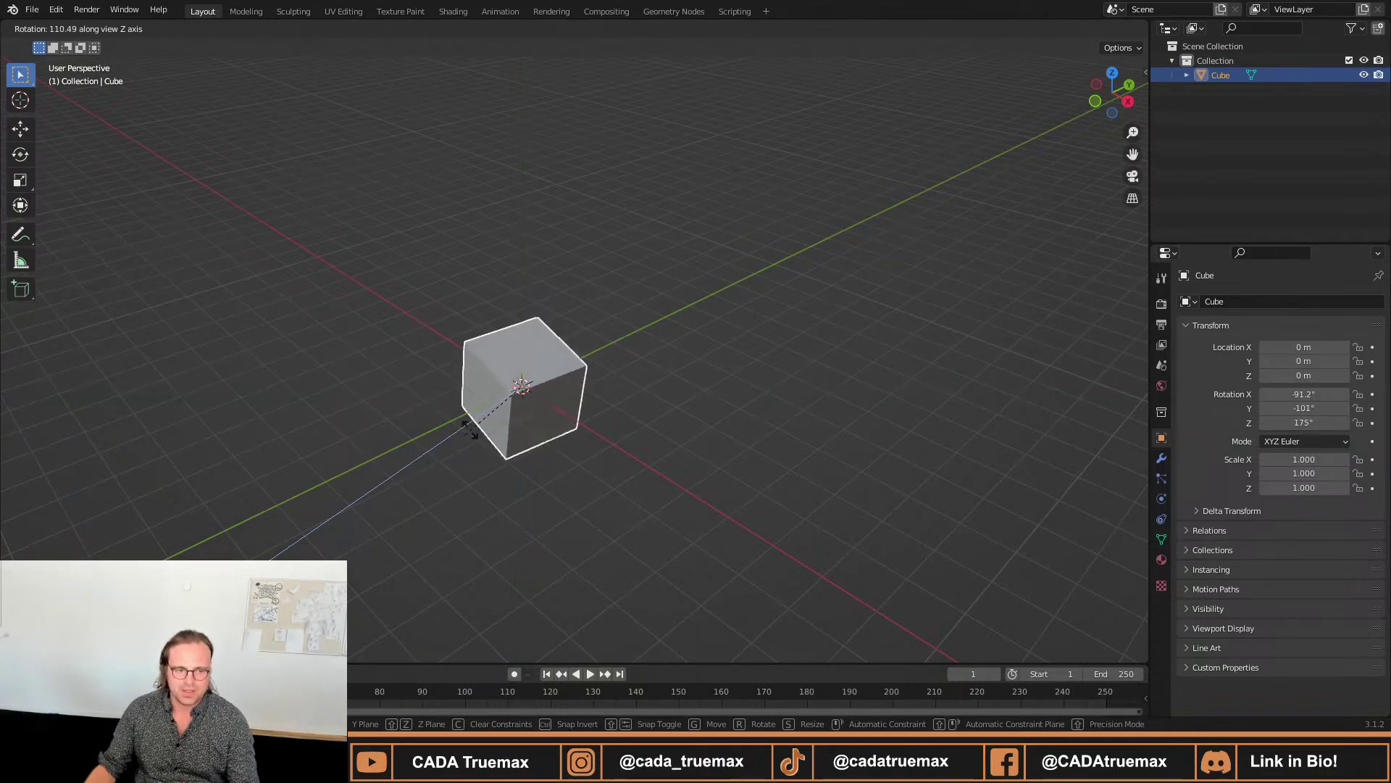
pyautogui.click(668, 341)
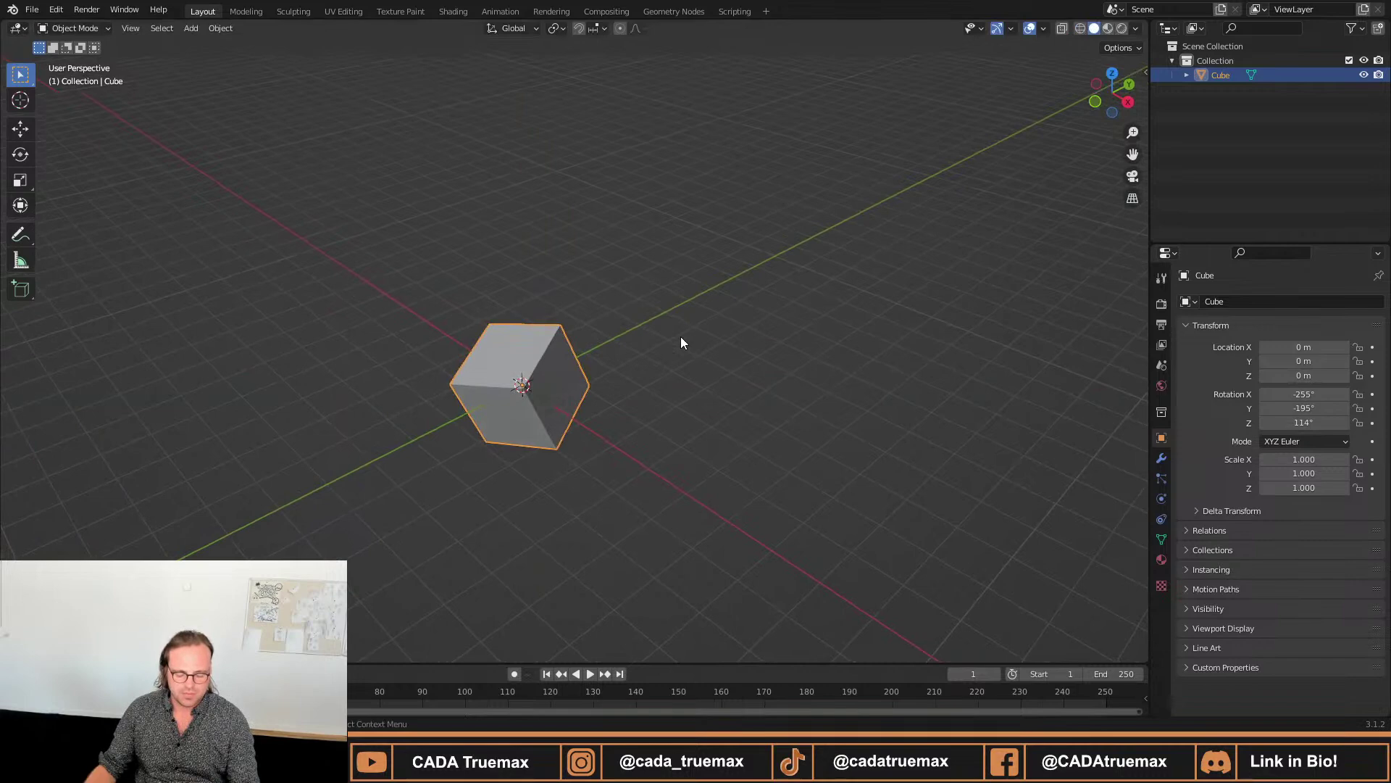
# Try another rotation about the global Z, Y and X axes and clear the cube's rotation to 0° on all axes.
pyautogui.press('r')
pyautogui.press('z')
pyautogui.press('y')
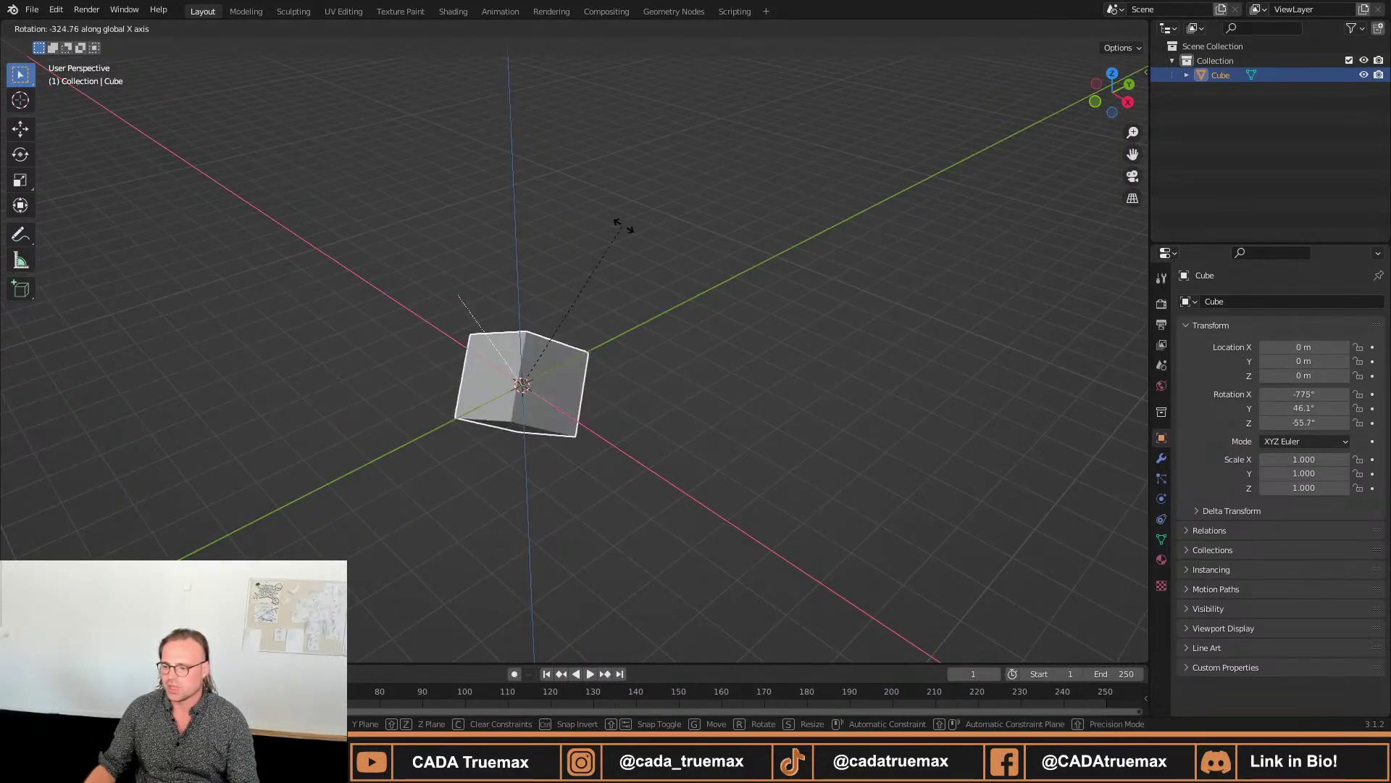
pyautogui.press('z')
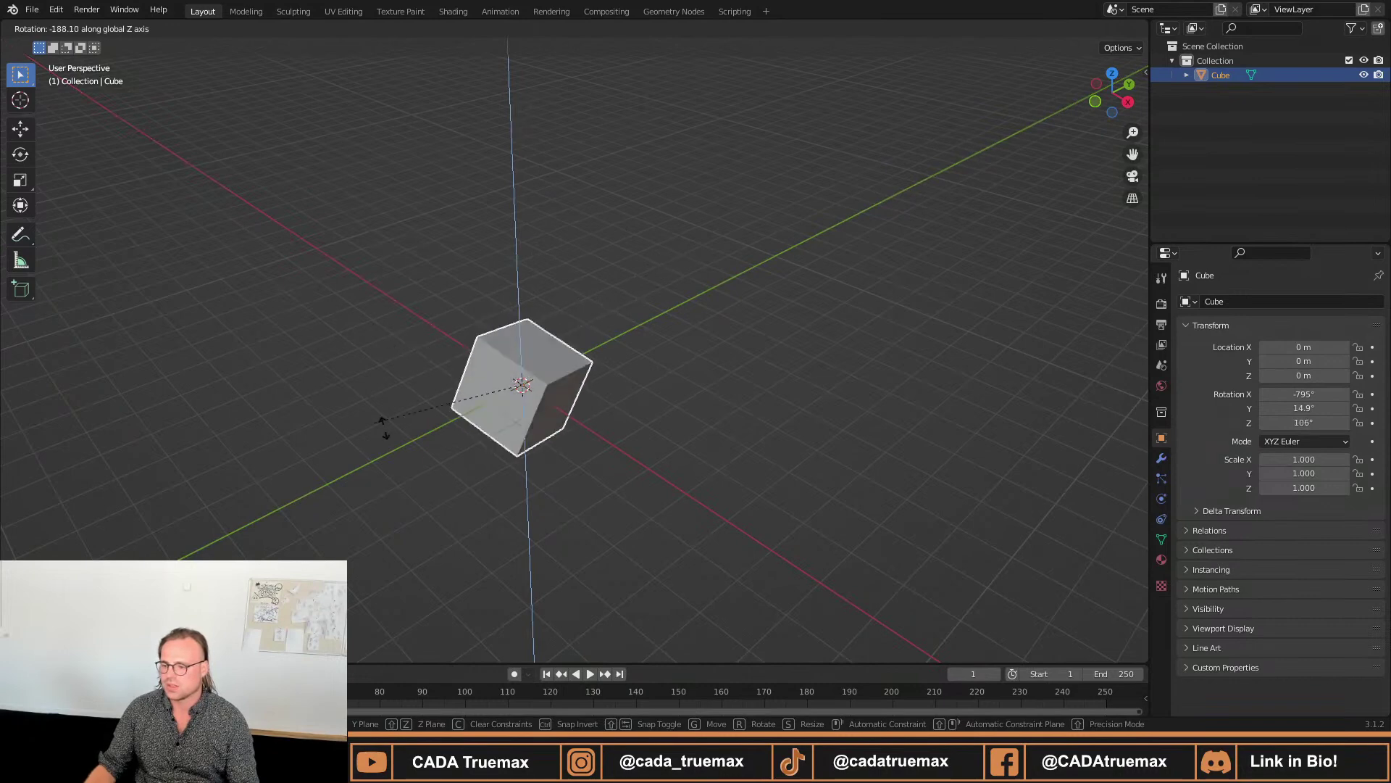
pyautogui.press('z')
pyautogui.press('z')
pyautogui.click(584, 369)
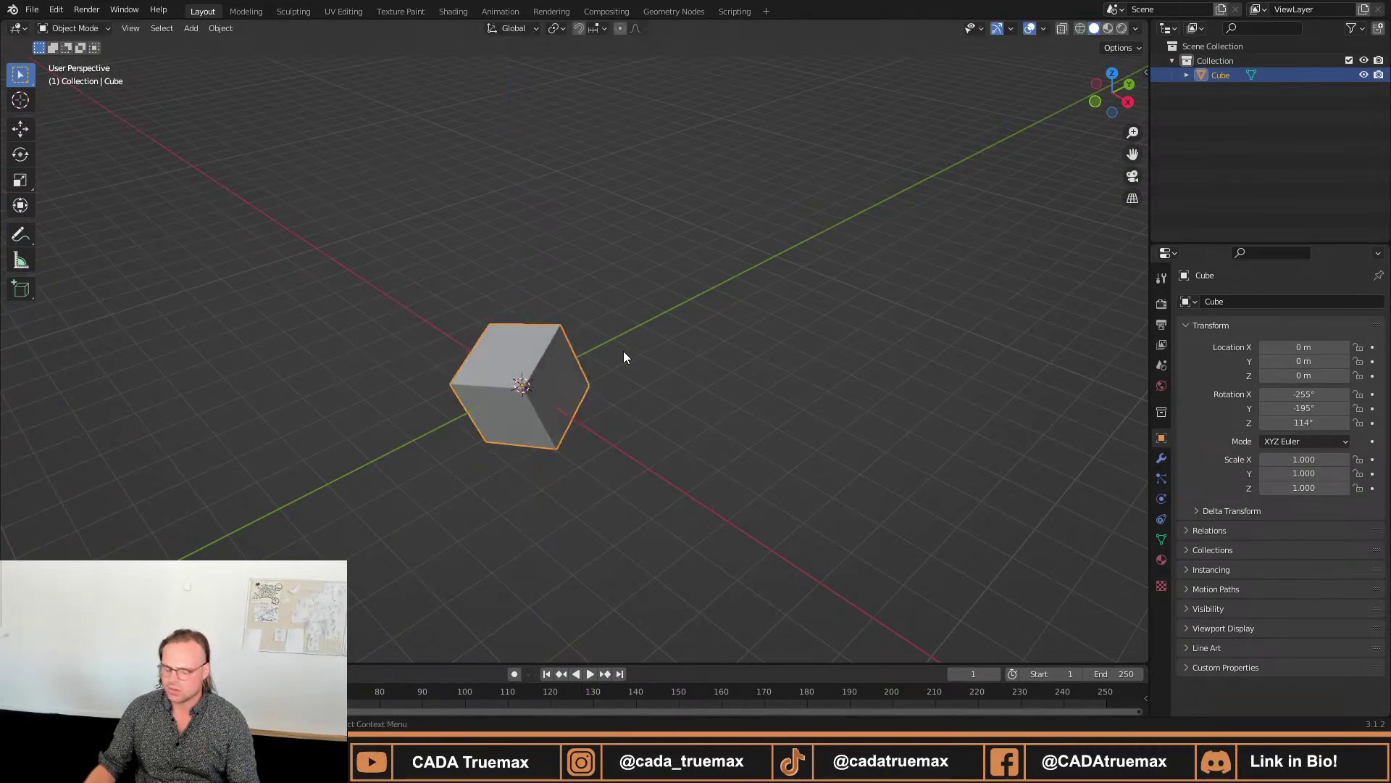
pyautogui.hotkey('alt', 'r')
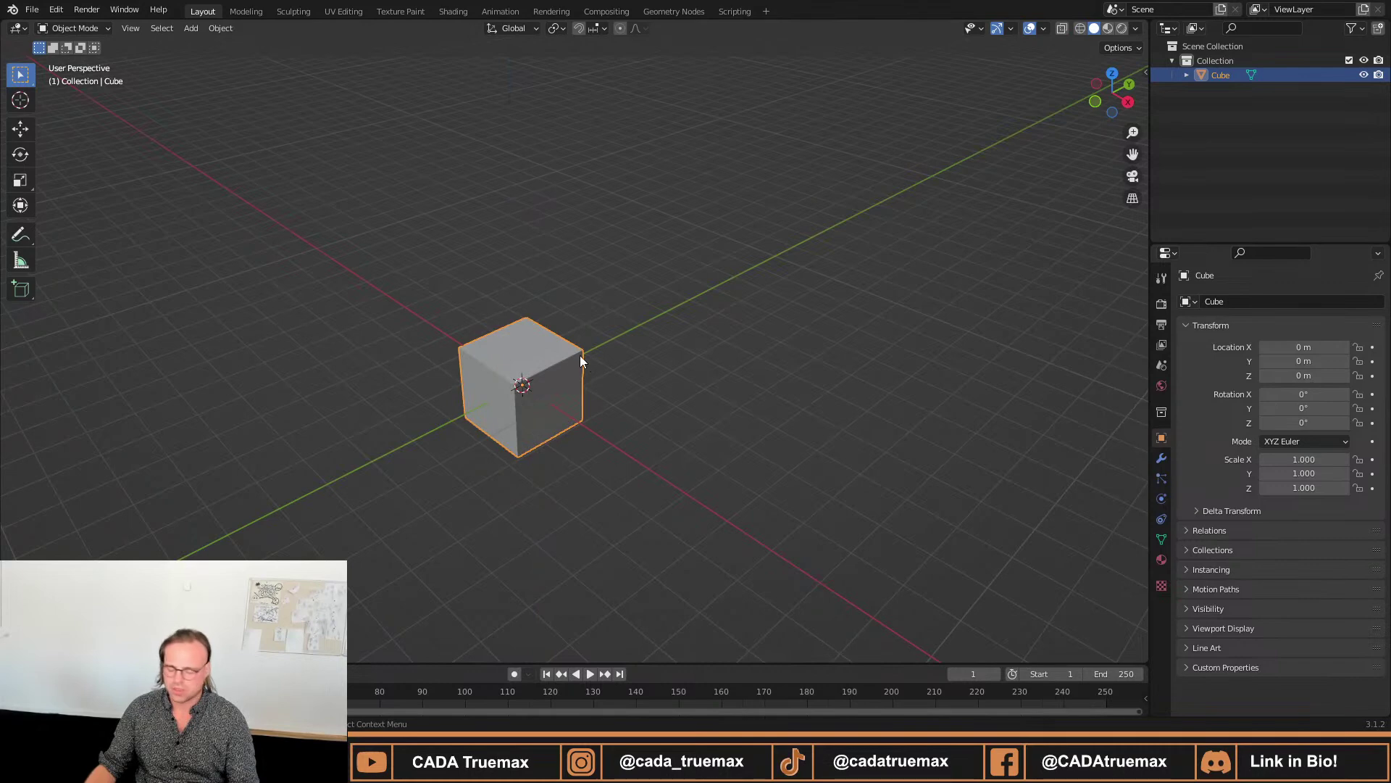
# Try rotating the cube alternately about the global X and Y axes, the view X axis and without a constraint.
pyautogui.press('r')
pyautogui.press('x')
pyautogui.press('y')
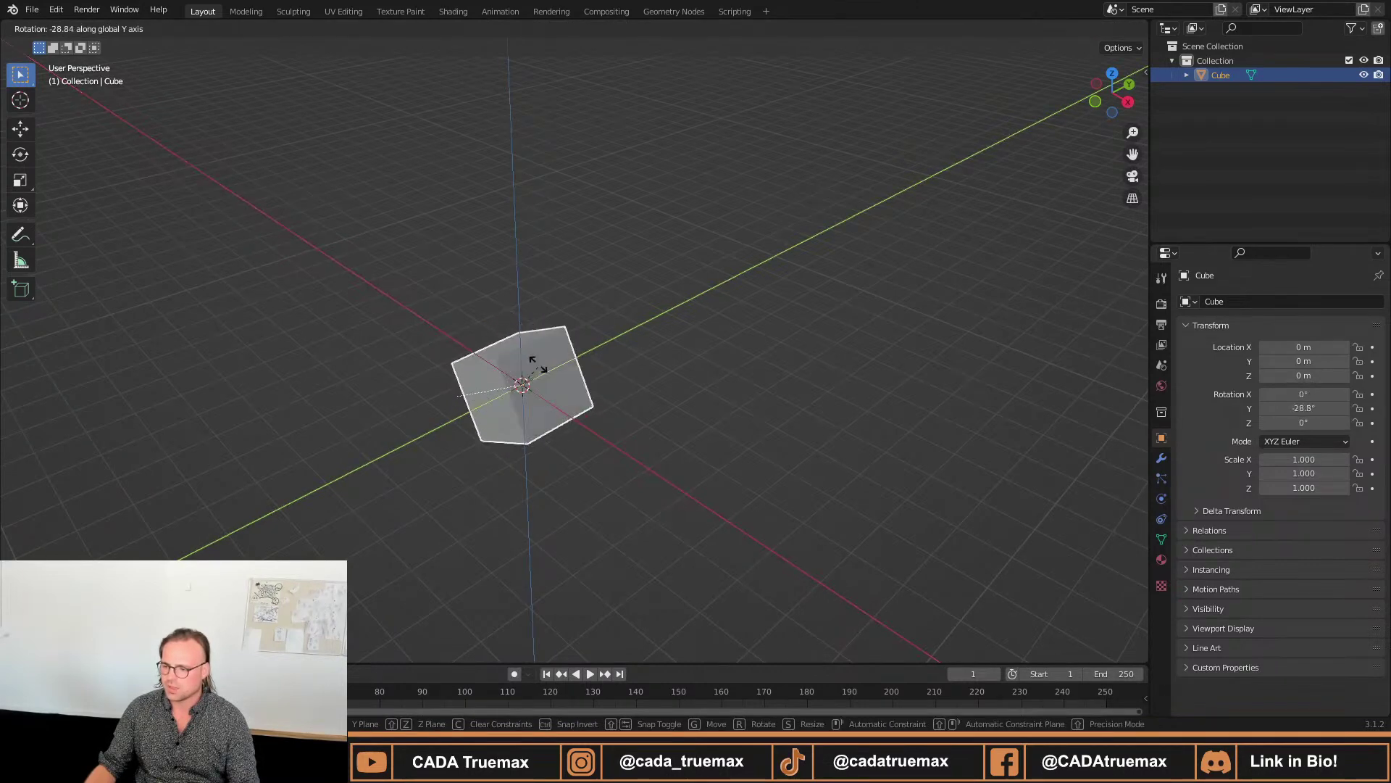
pyautogui.press('x')
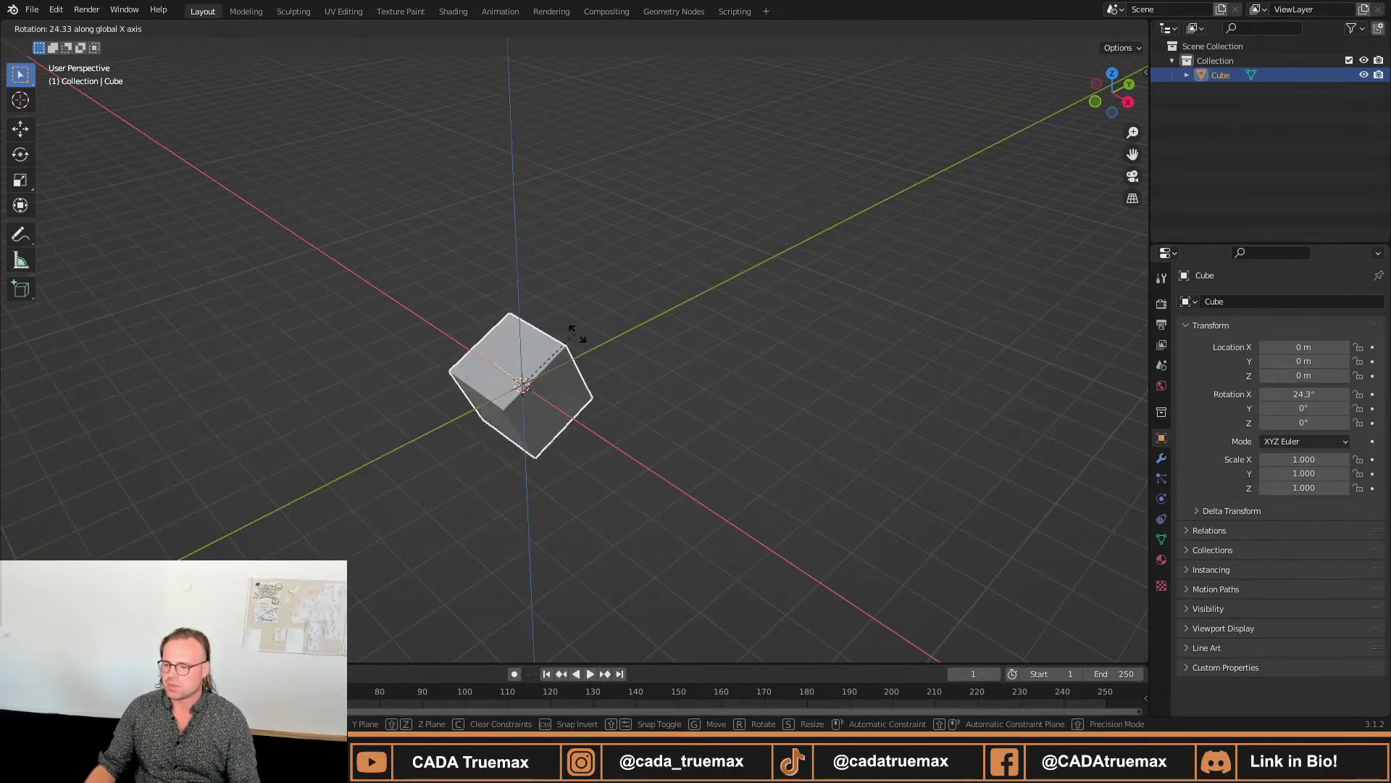
pyautogui.press('y')
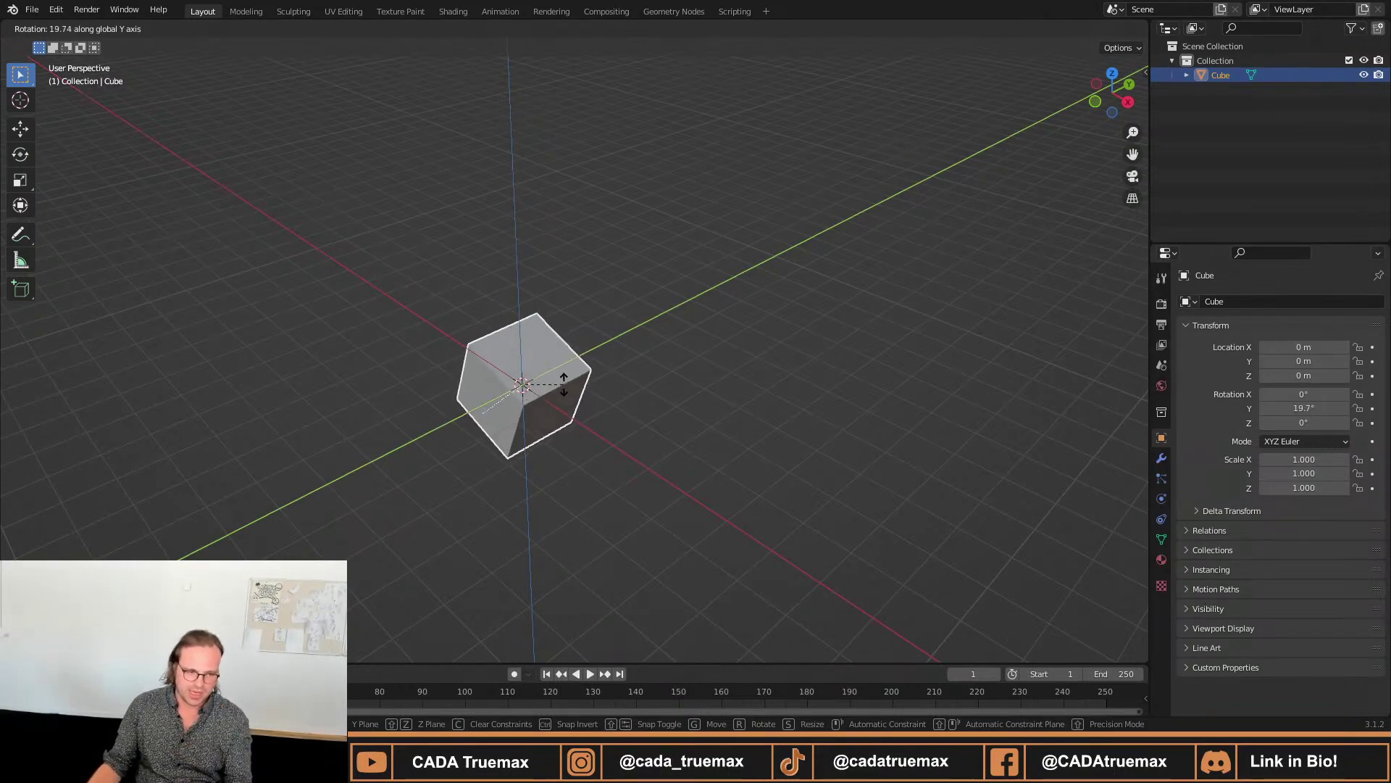
pyautogui.press('x')
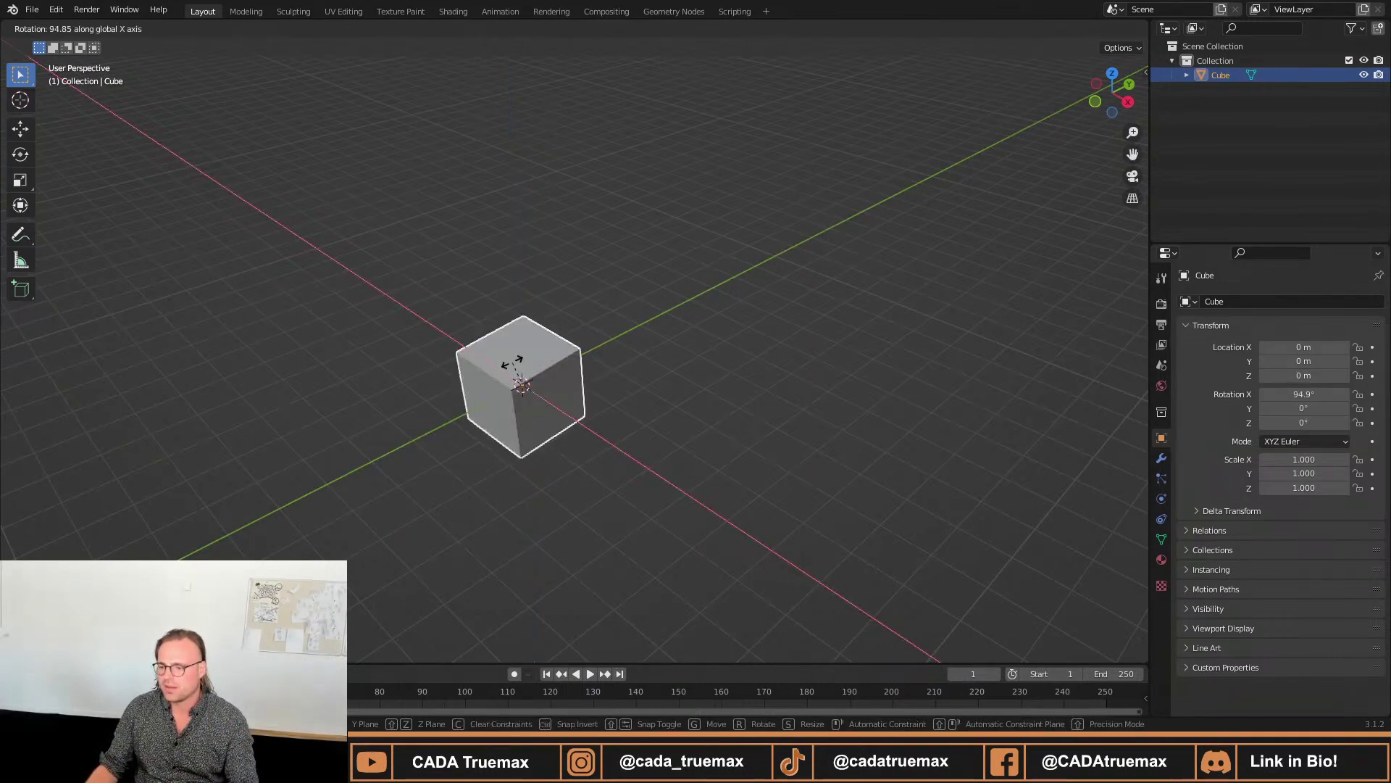
pyautogui.press('x')
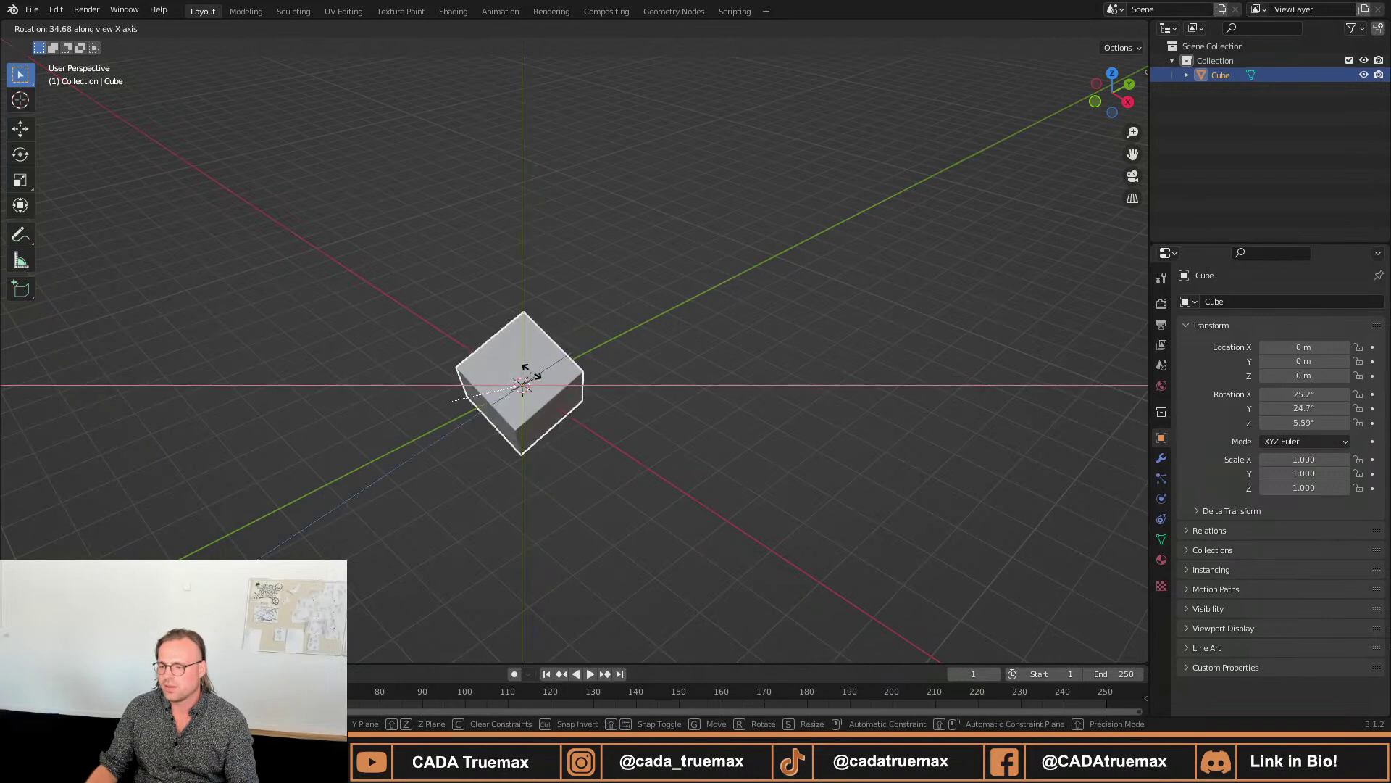
pyautogui.press('x')
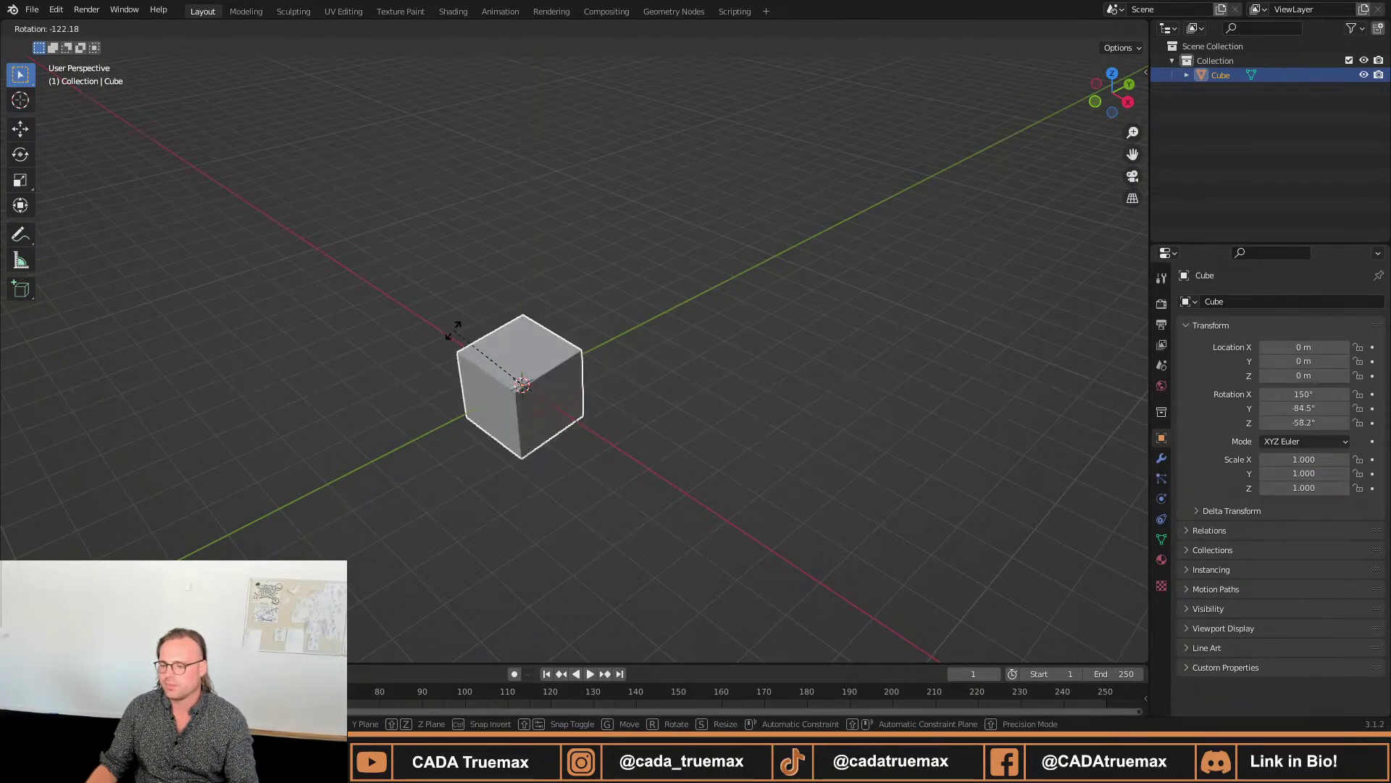
pyautogui.press('Escape')
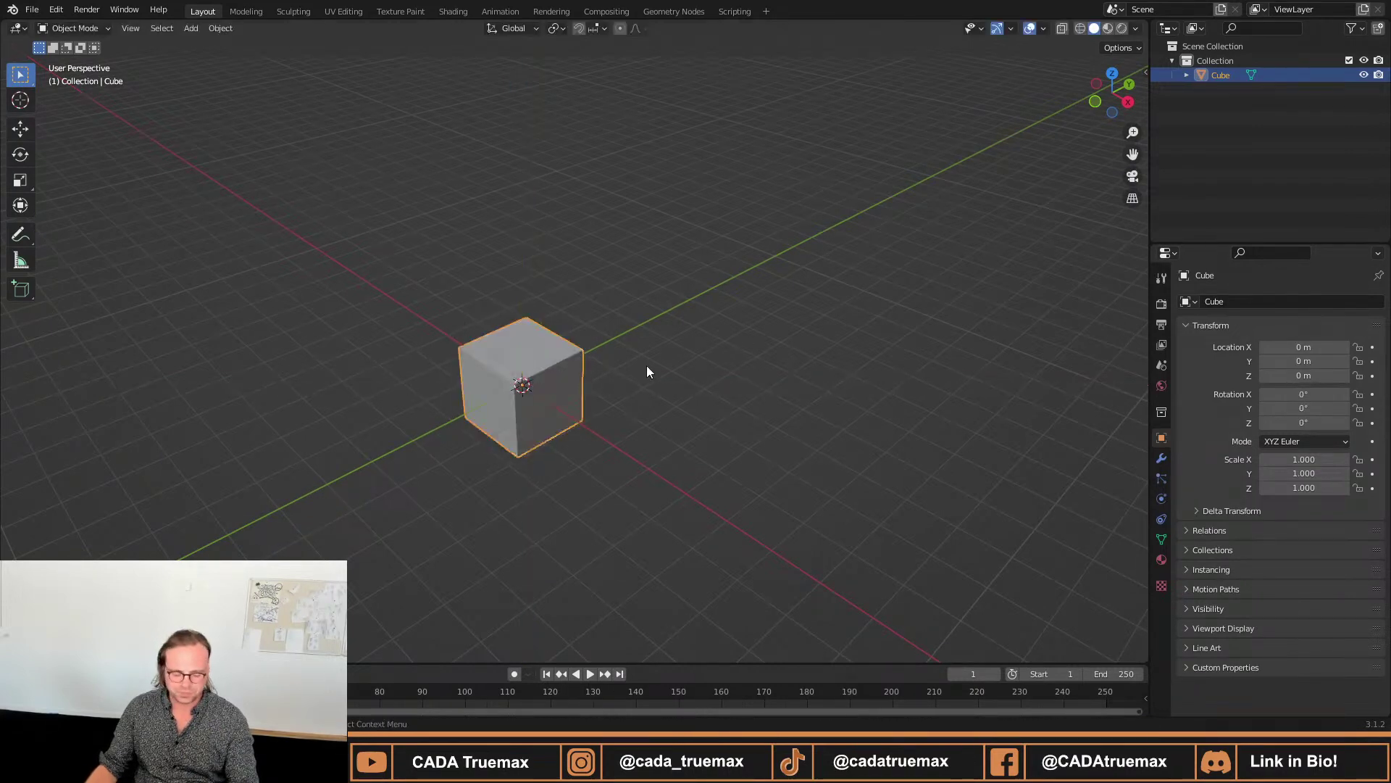
# Try rotating the cube about the global X axis only.
pyautogui.press('r')
pyautogui.press('x')
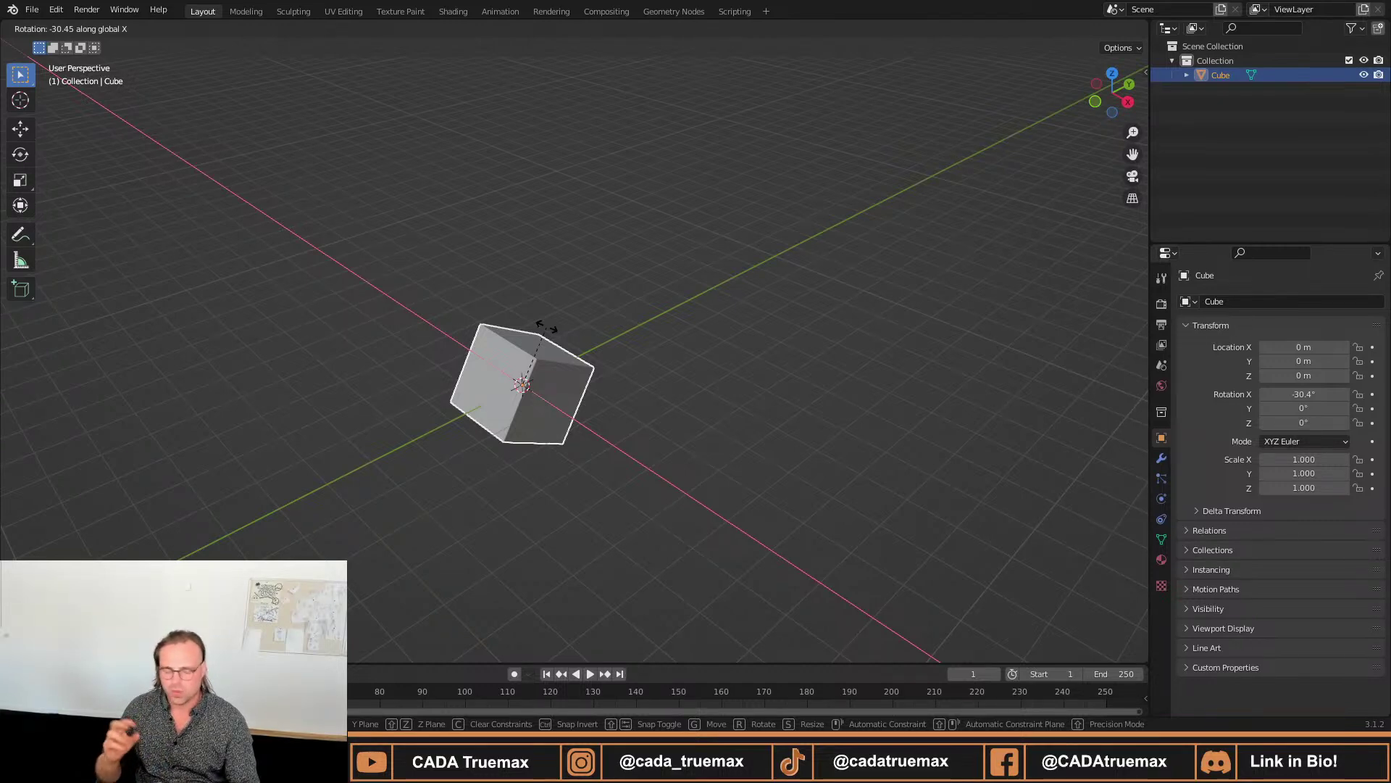
pyautogui.press('Escape')
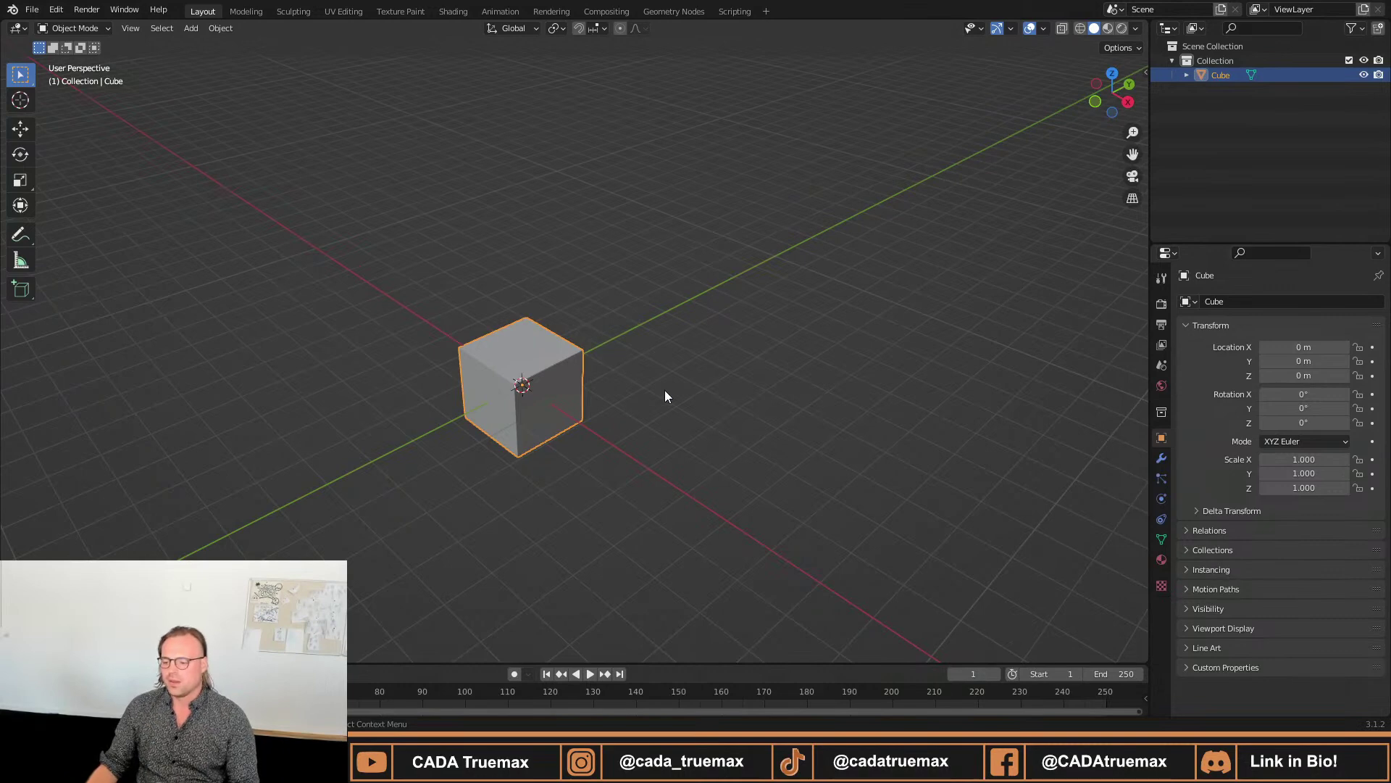
# Try scaling the cube uniformly, and along the global Z, X and Y axes one at a time.
pyautogui.moveTo(666, 396)
pyautogui.mouseDown(button='middle')
pyautogui.moveTo(628, 395)
pyautogui.moveTo(687, 384)
pyautogui.mouseUp(button='middle')
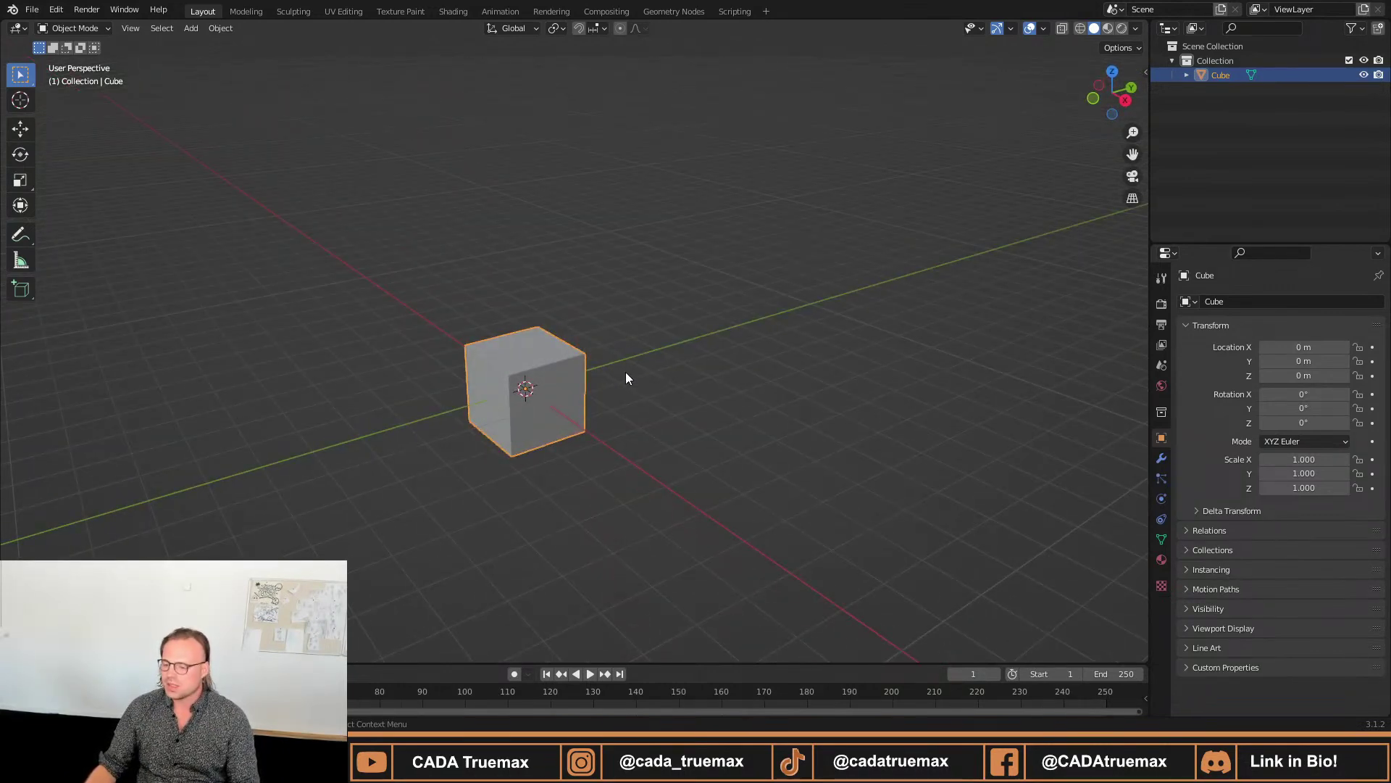
pyautogui.press('s')
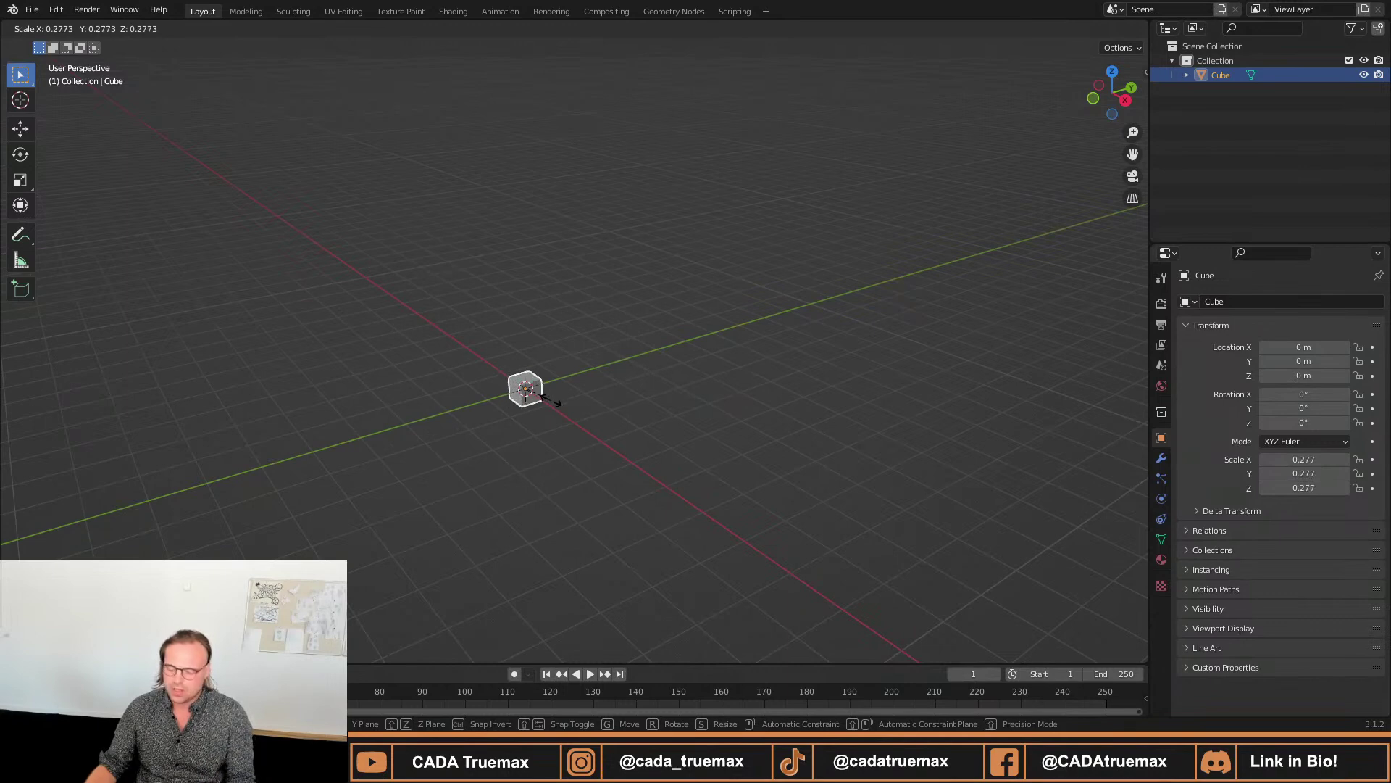
pyautogui.press('z')
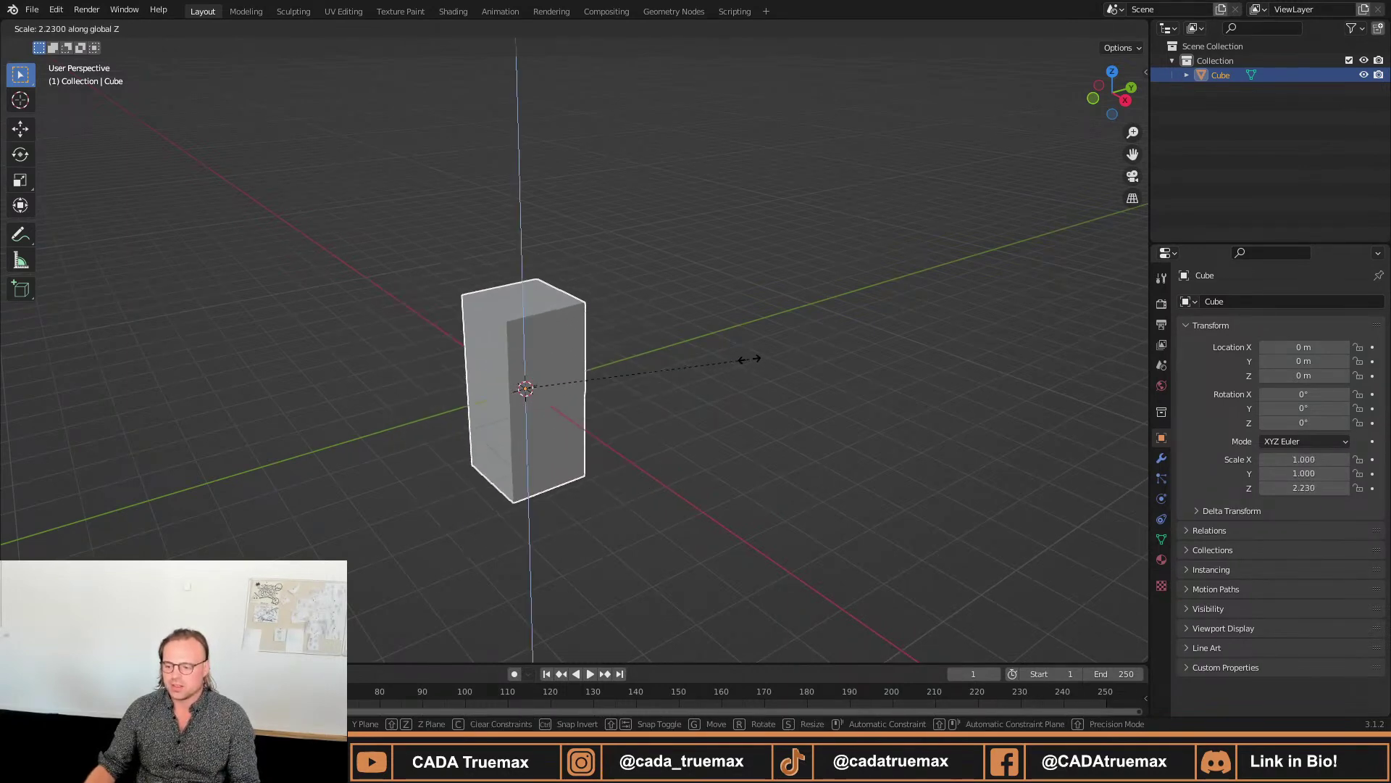
pyautogui.press('x')
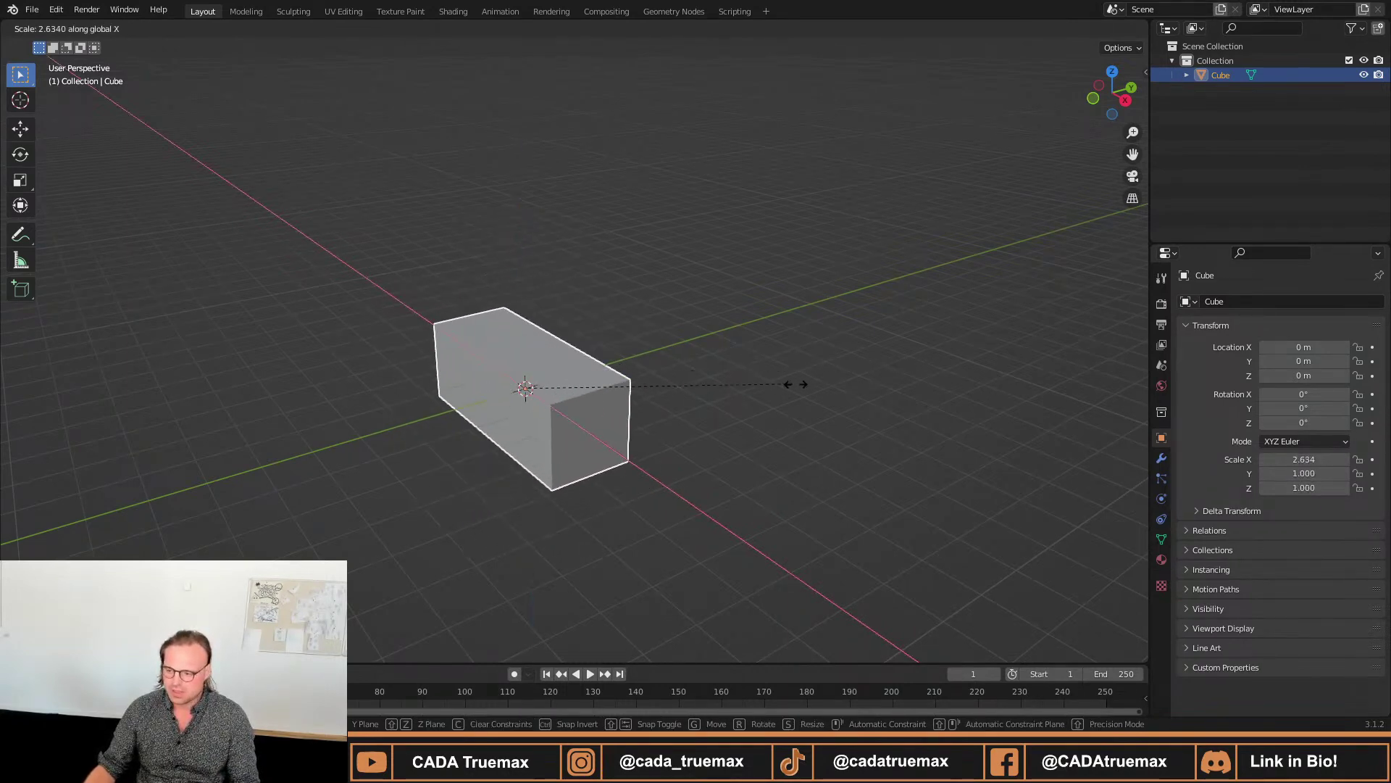
pyautogui.press('y')
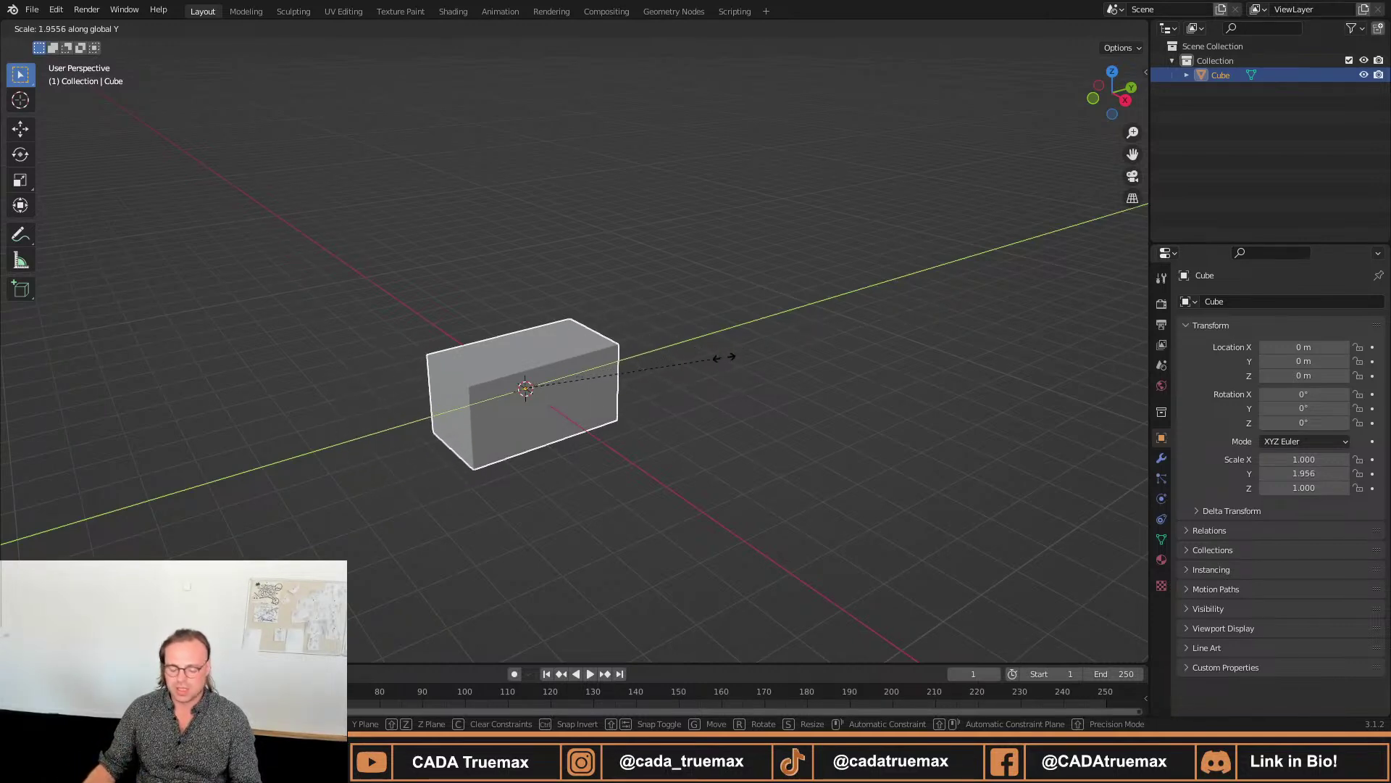
pyautogui.press('Escape')
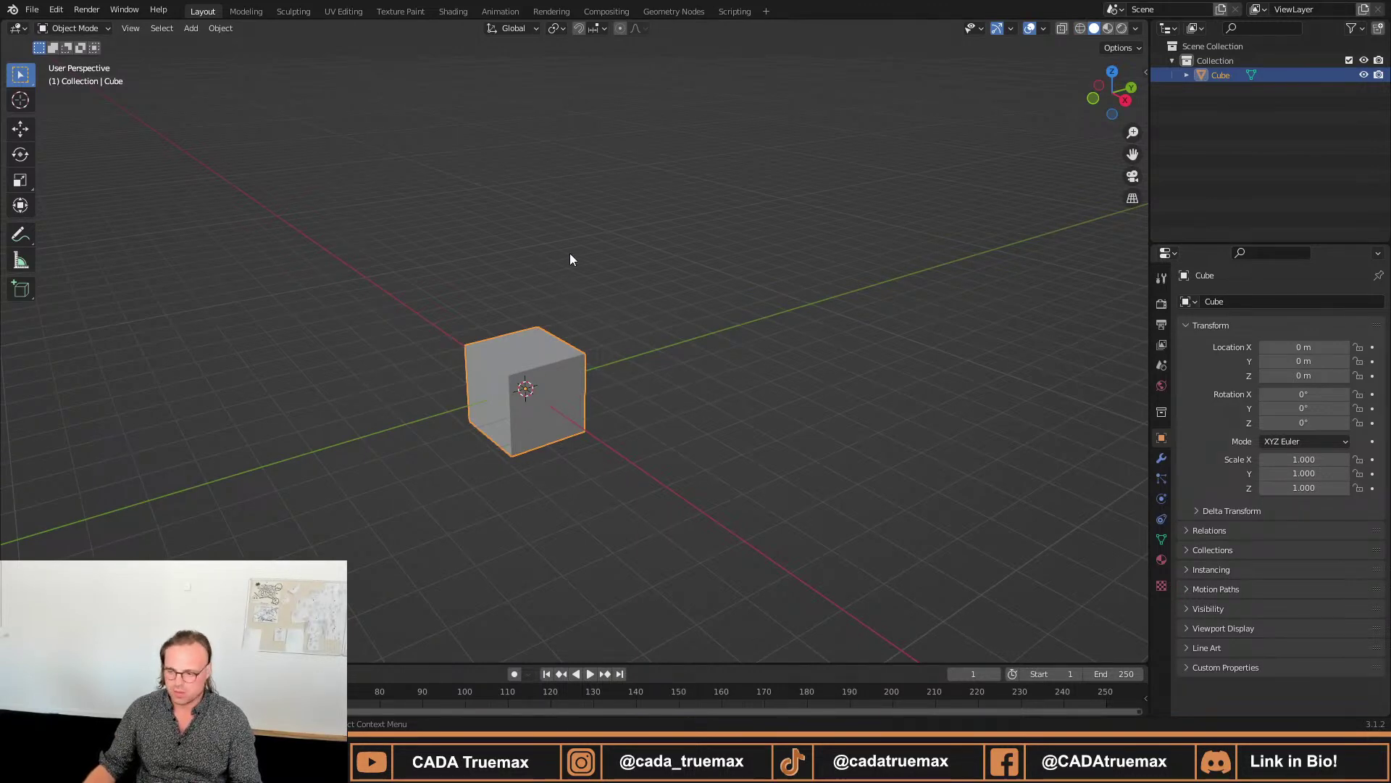
# Try scaling the cube uniformly and on the X and Y axes only, with global Z locked.
pyautogui.press('s')
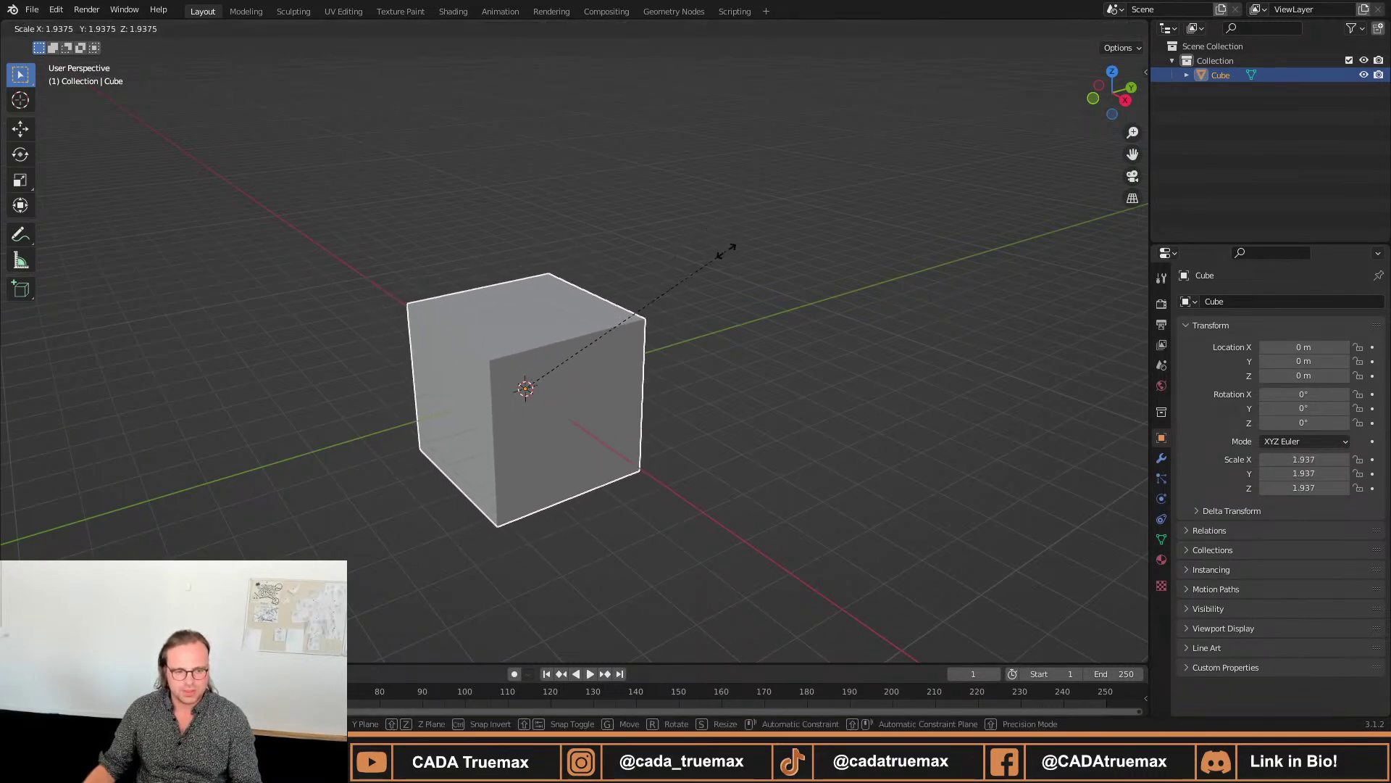
pyautogui.hotkey('shift', 'z')
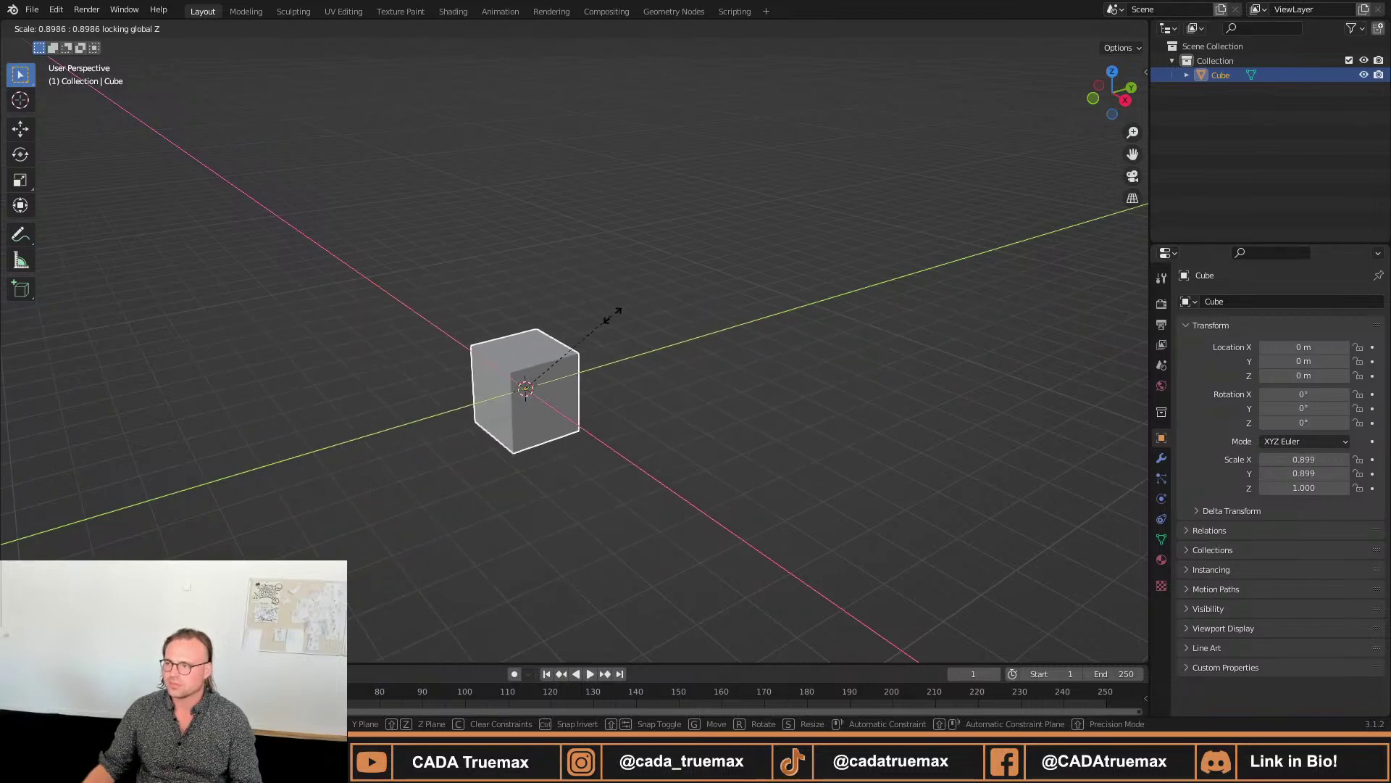
pyautogui.press('Escape')
# Scale the cube along the global Z axis only, to a Z scale of about 2.53.
pyautogui.moveTo(609, 361); pyautogui.dragTo(479, 324, button='middle')
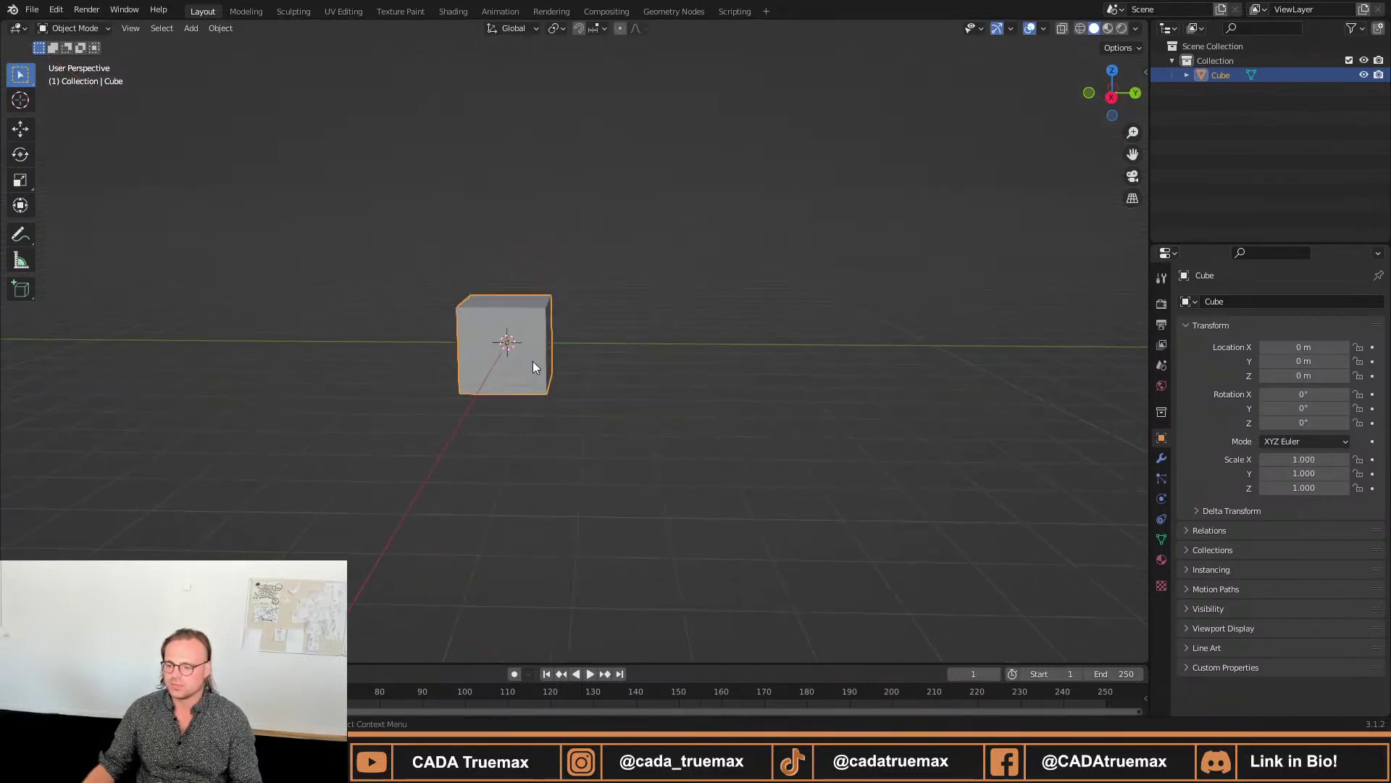
pyautogui.scroll(3, 534, 362)
pyautogui.moveTo(558, 352)
pyautogui.keyDown('shift'); pyautogui.mouseDown(button='middle')
pyautogui.moveTo(675, 321)
pyautogui.moveTo(568, 338)
pyautogui.mouseUp(button='middle'); pyautogui.keyUp('shift')
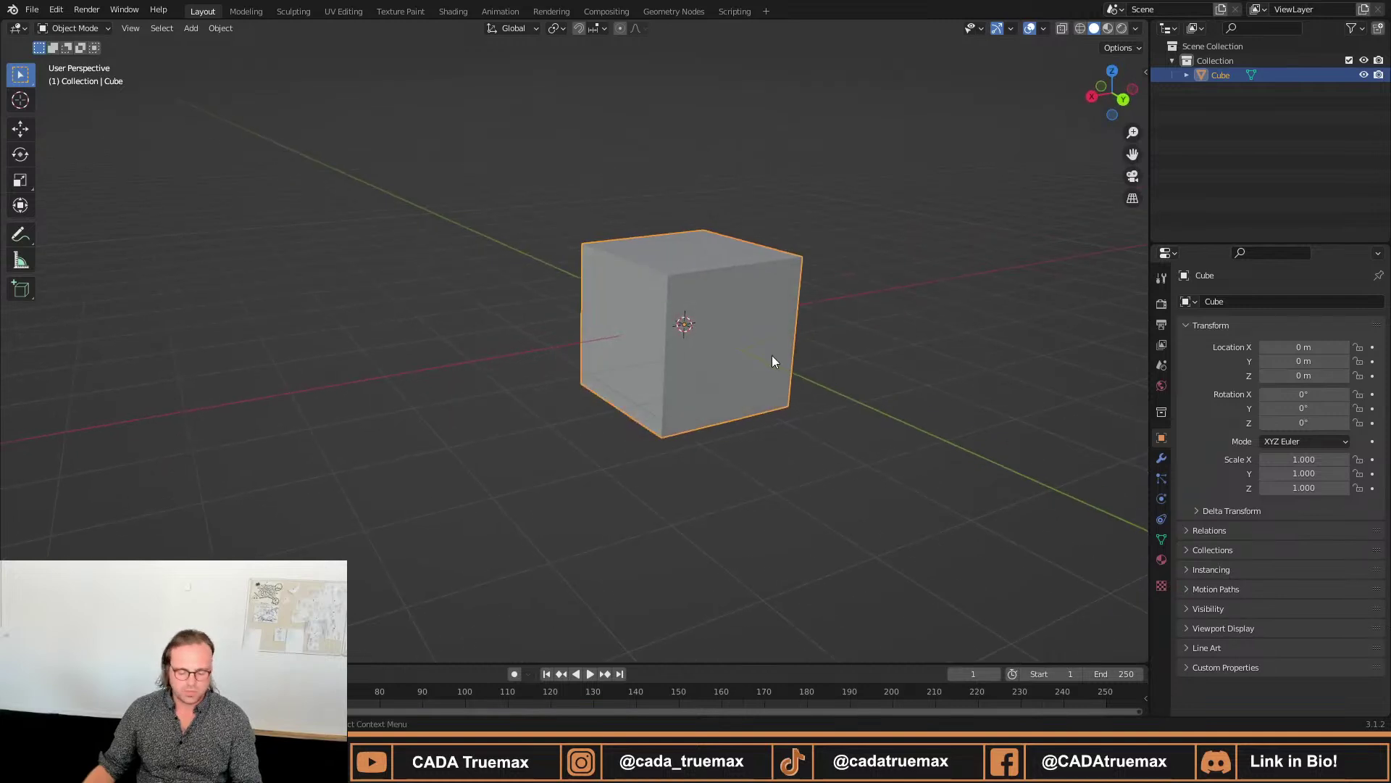
pyautogui.moveTo(770, 360); pyautogui.dragTo(645, 353, button='middle')
pyautogui.scroll(2, 725, 347)
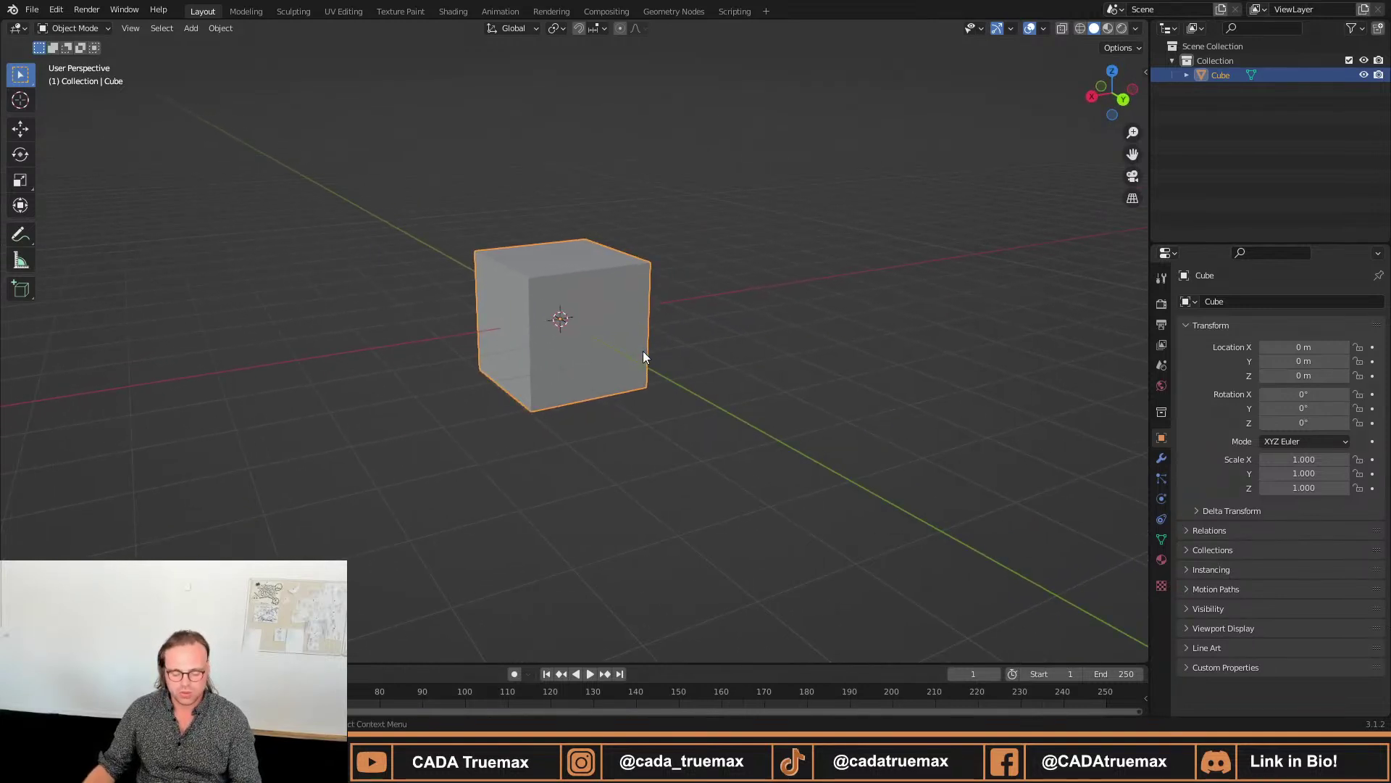
pyautogui.press('s')
pyautogui.press('z')
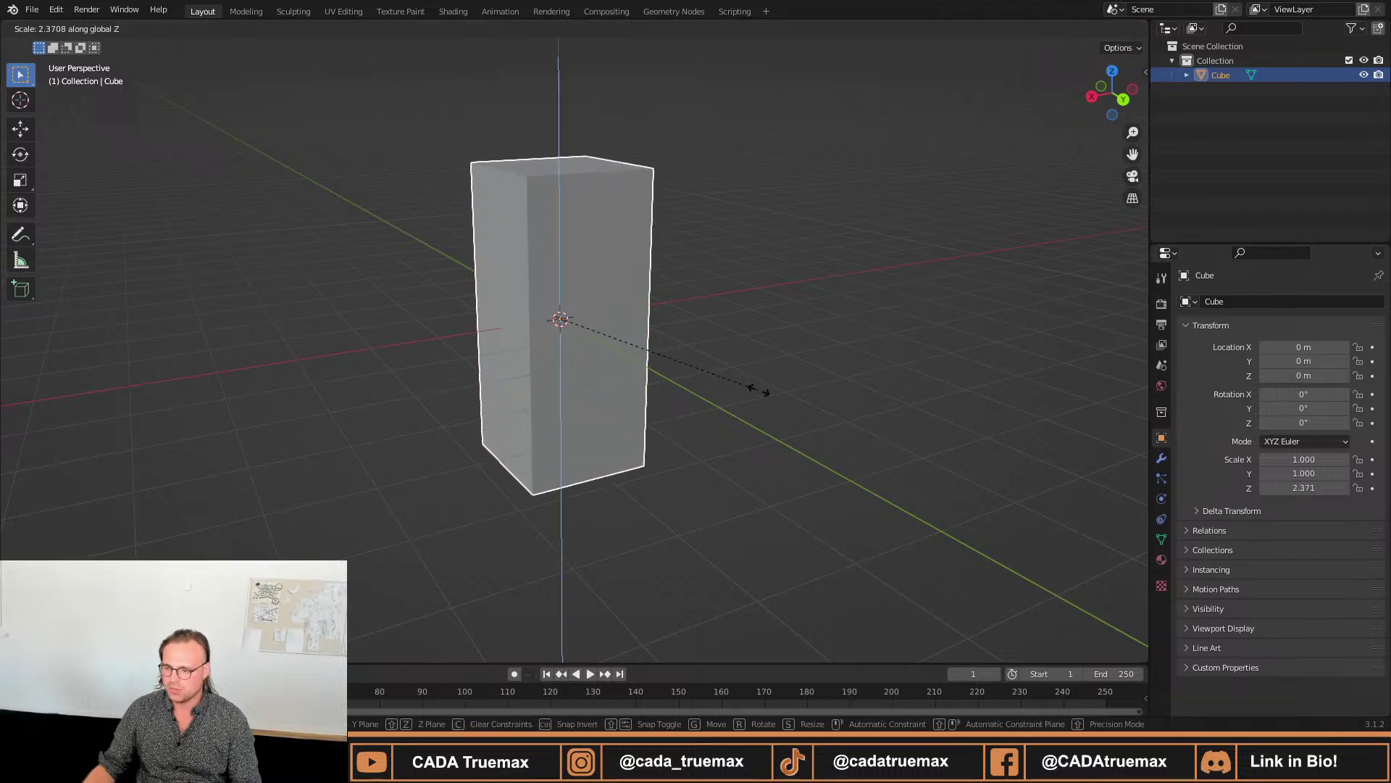
pyautogui.click(772, 392)
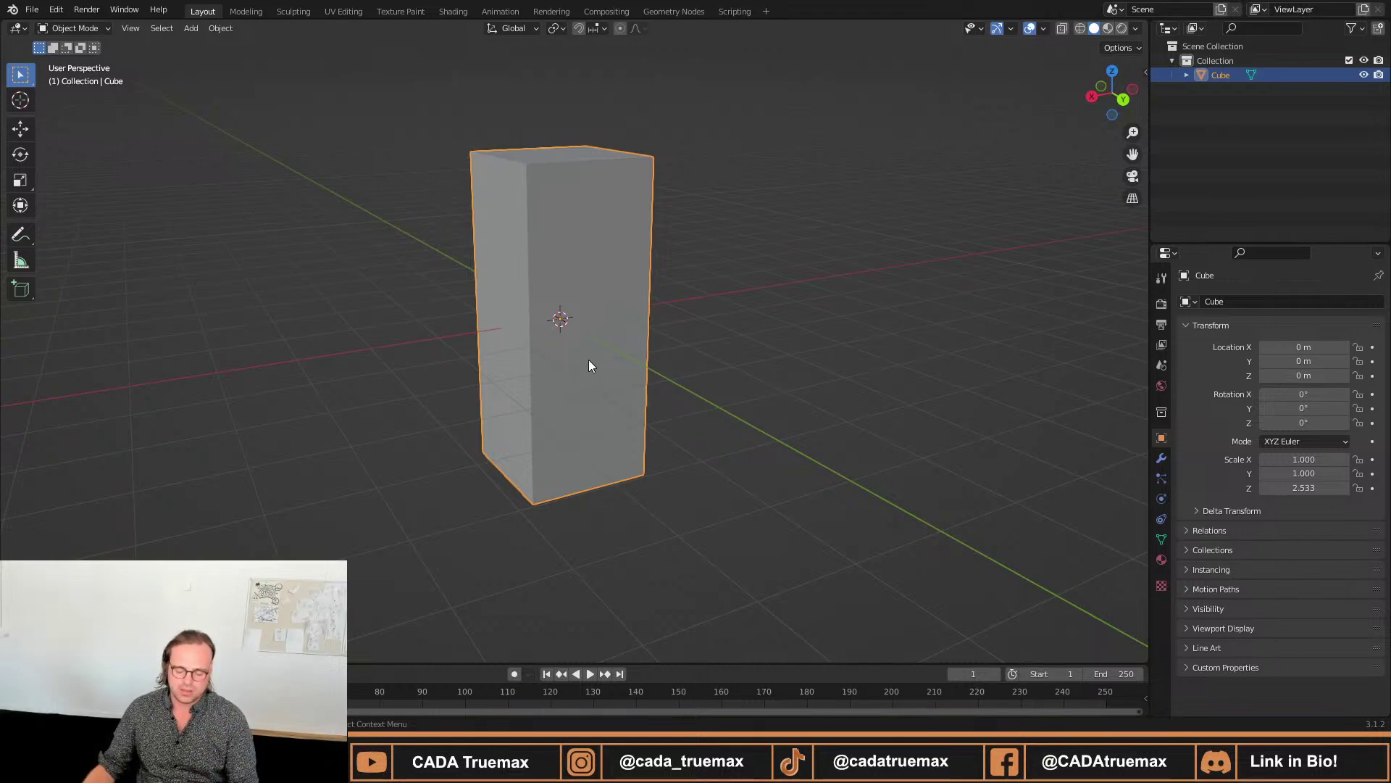
# Raise the stretched cube along global Z by about 2.56 m so its base sits at grid level, and inspect it from several angles.
pyautogui.press('g')
pyautogui.press('z')
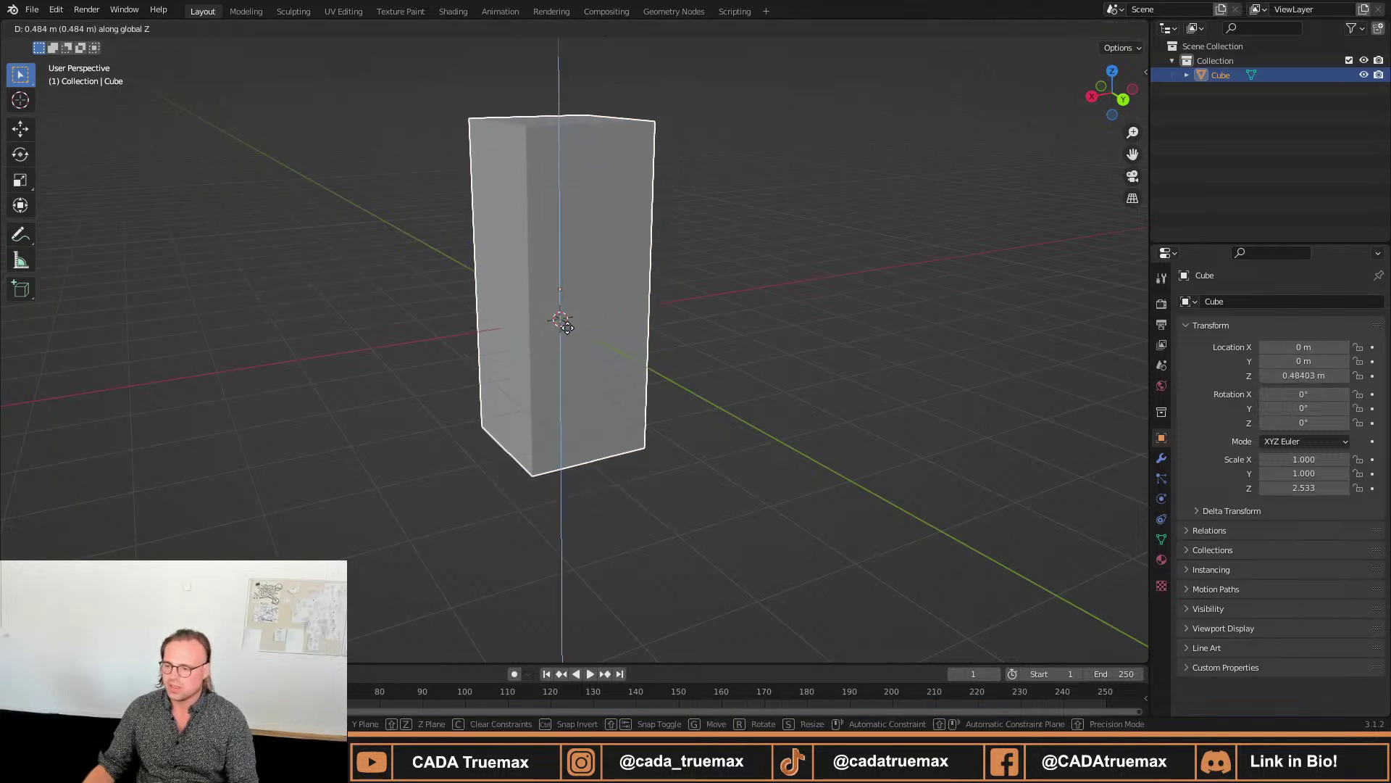
pyautogui.click(549, 193)
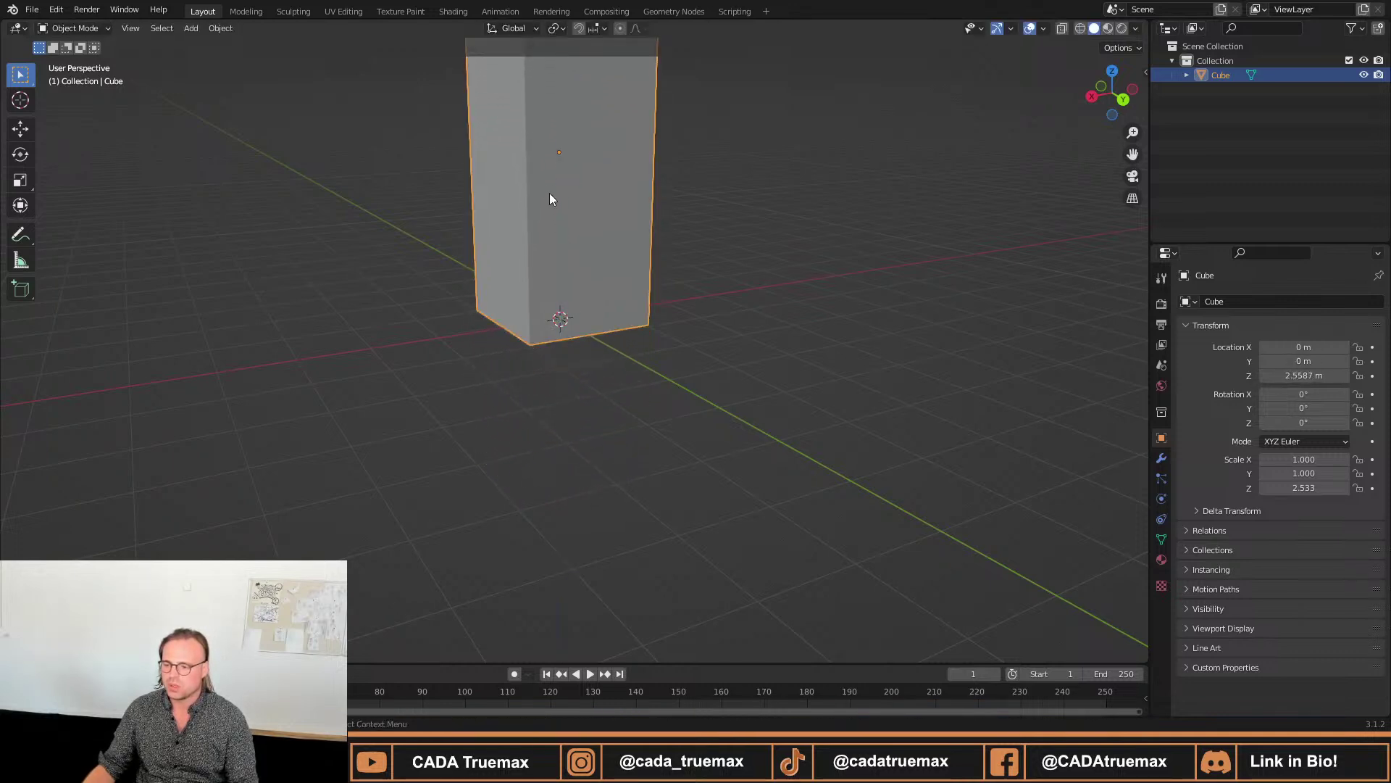
pyautogui.moveTo(550, 193); pyautogui.dragTo(513, 384, button='middle')
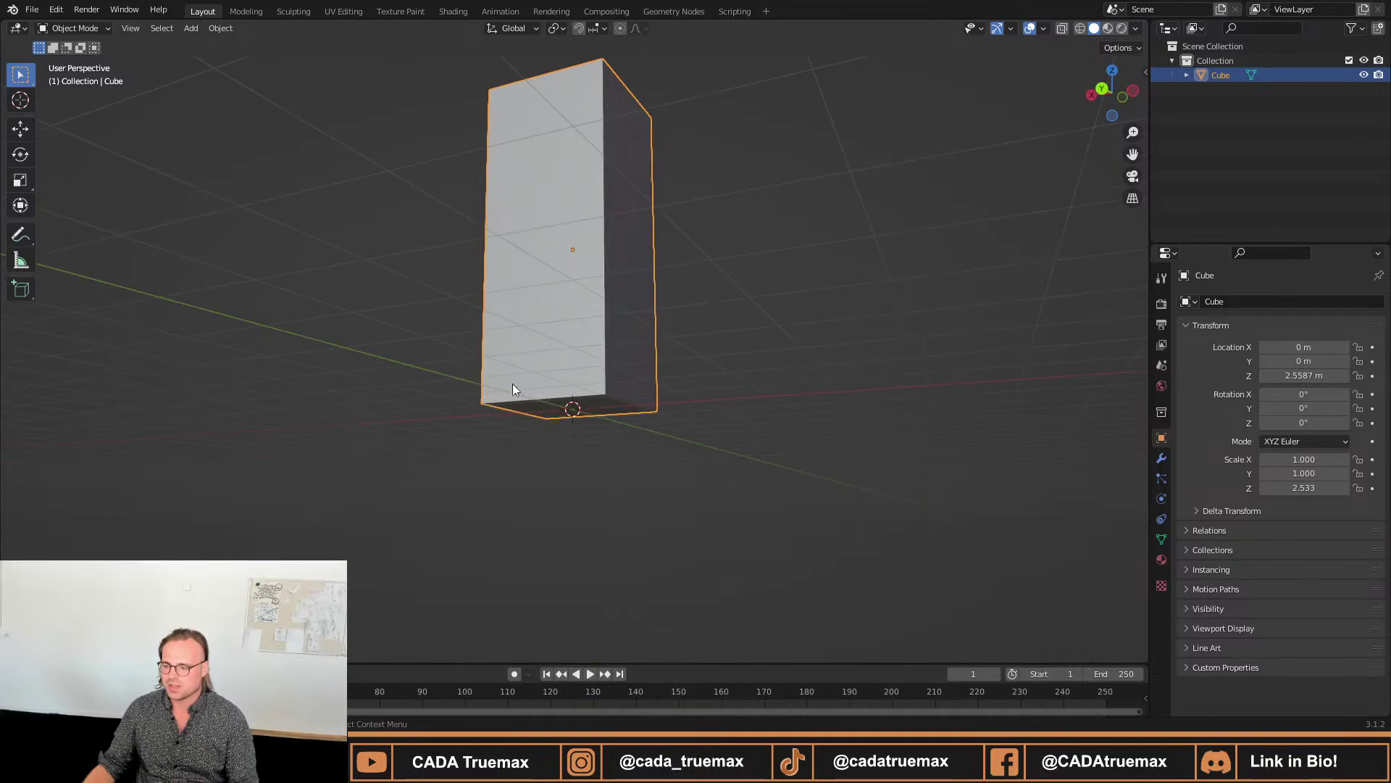
pyautogui.moveTo(621, 428); pyautogui.dragTo(660, 373, button='middle')
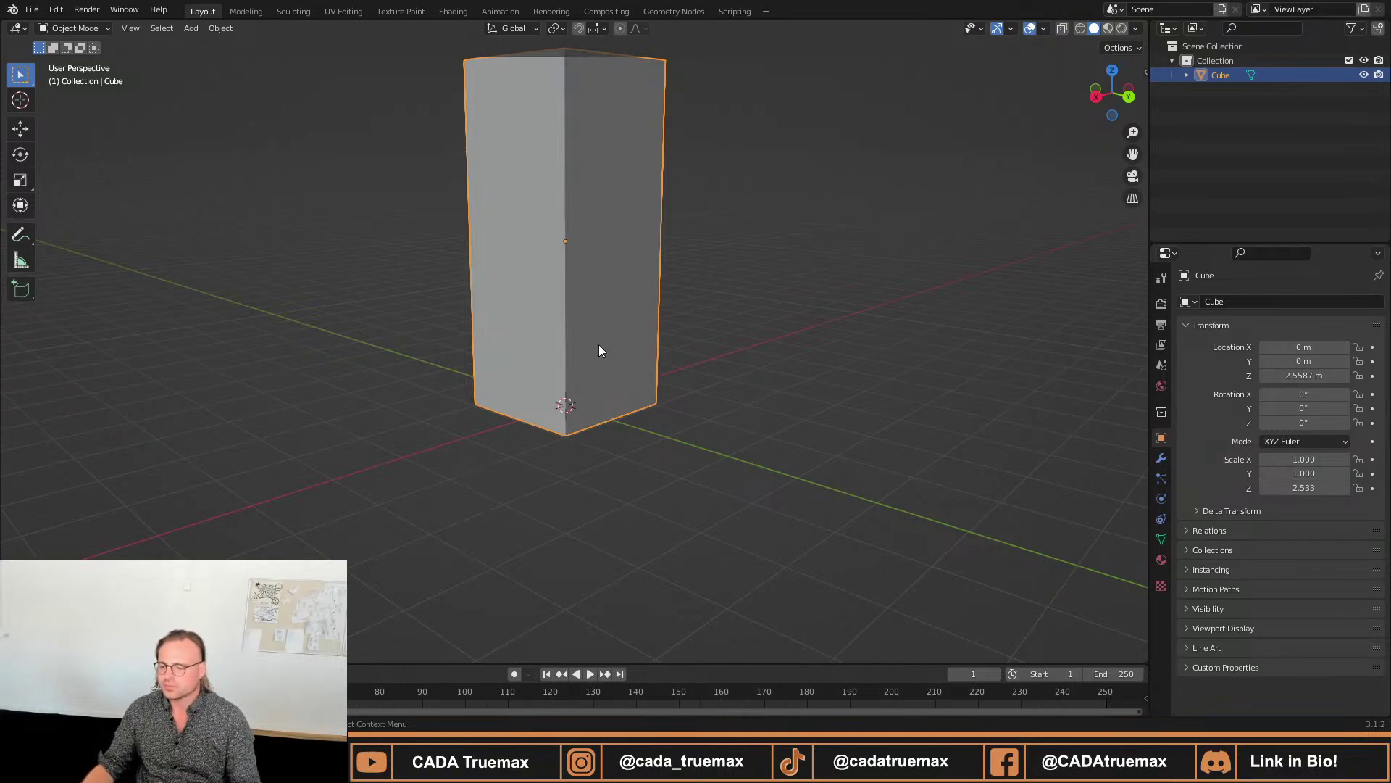
pyautogui.moveTo(593, 309)
pyautogui.mouseDown(button='middle')
pyautogui.moveTo(615, 354)
pyautogui.moveTo(655, 379)
pyautogui.moveTo(690, 375)
pyautogui.moveTo(561, 331)
pyautogui.moveTo(576, 331)
pyautogui.mouseUp(button='middle')
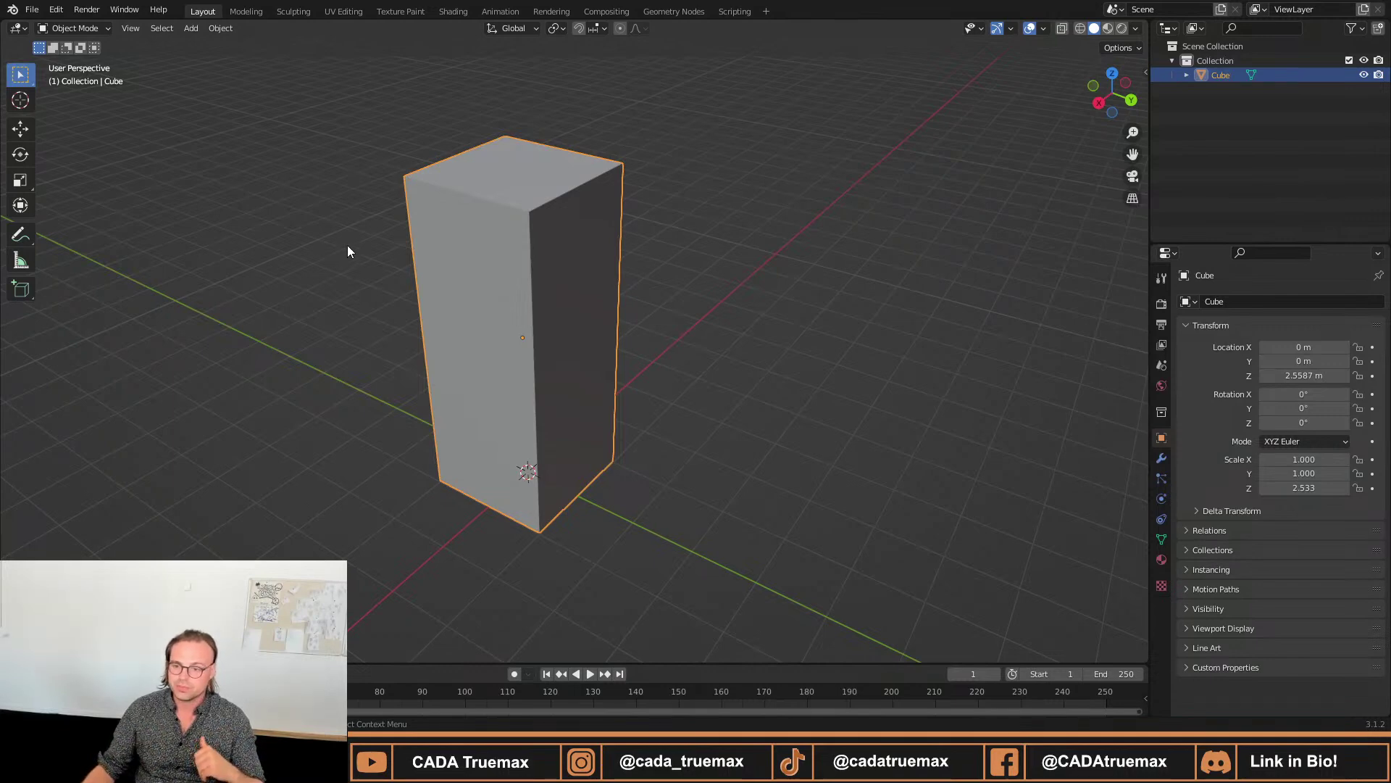
# Look through the object interaction modes, reselect the cube and enter Edit Mode on it.
pyautogui.click(92, 31)
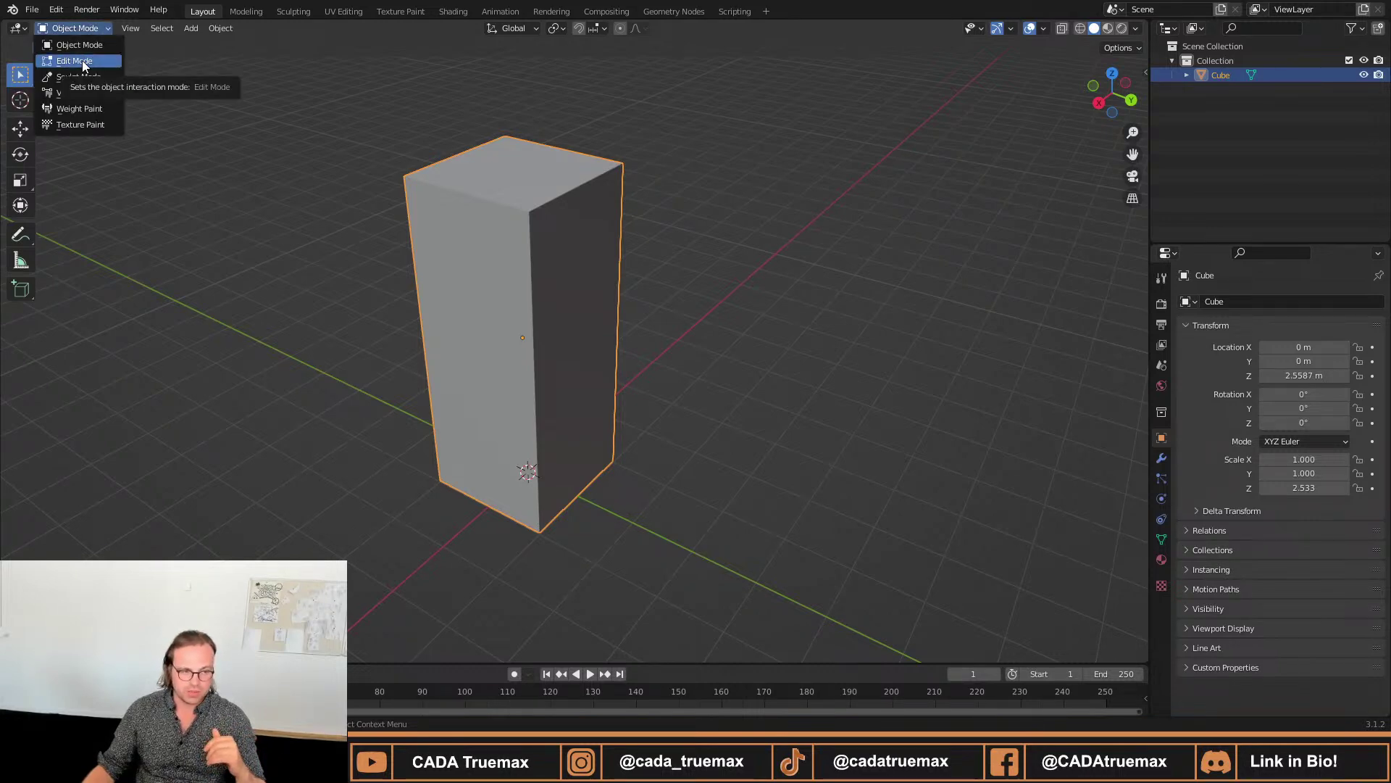
pyautogui.click(696, 250)
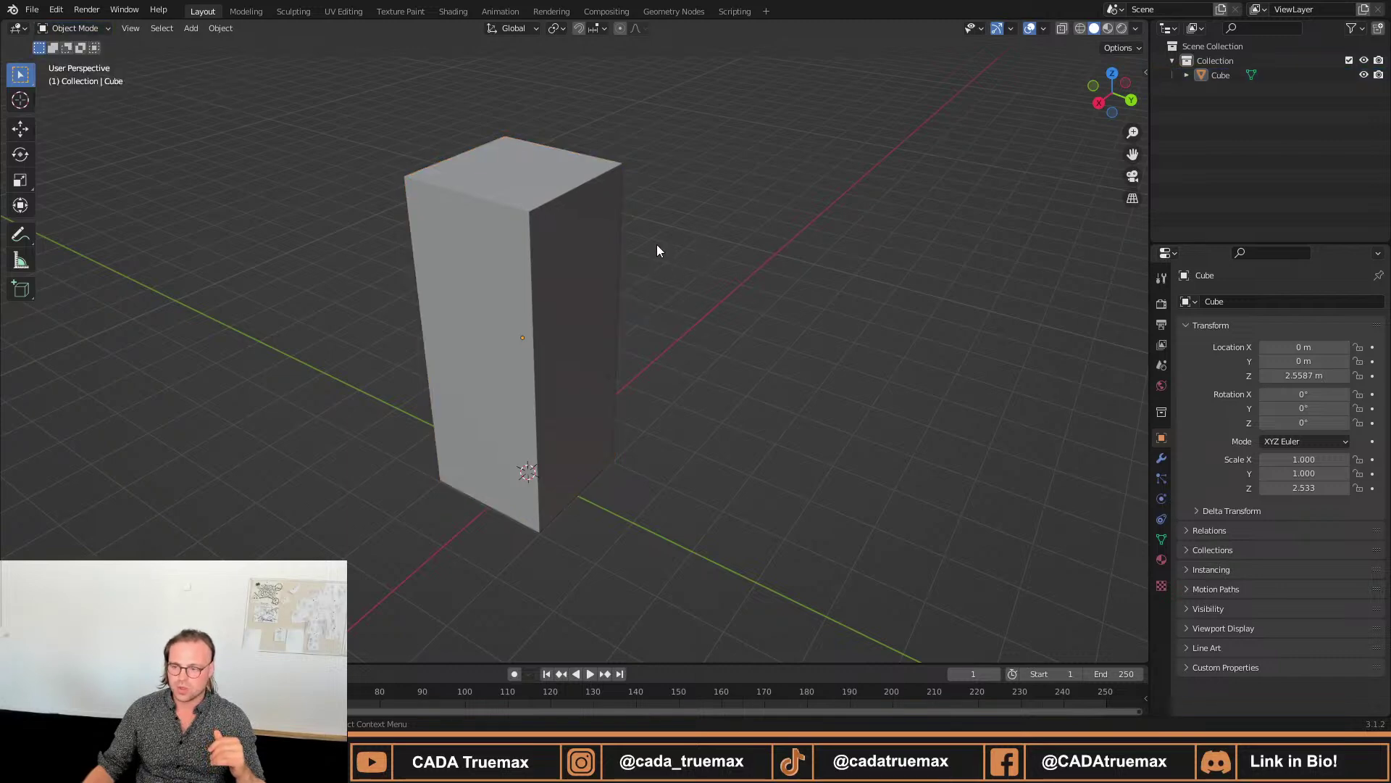
pyautogui.click(589, 252)
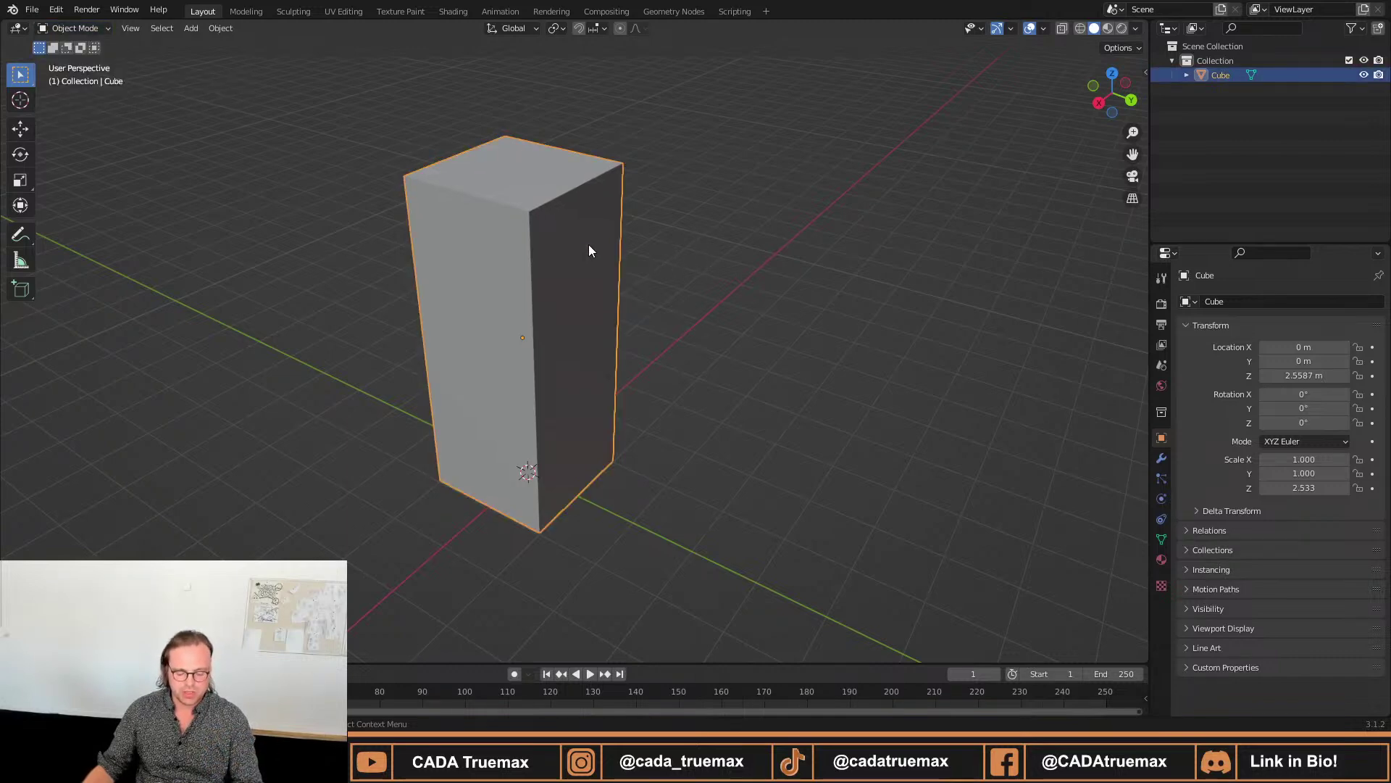
pyautogui.press('Tab')
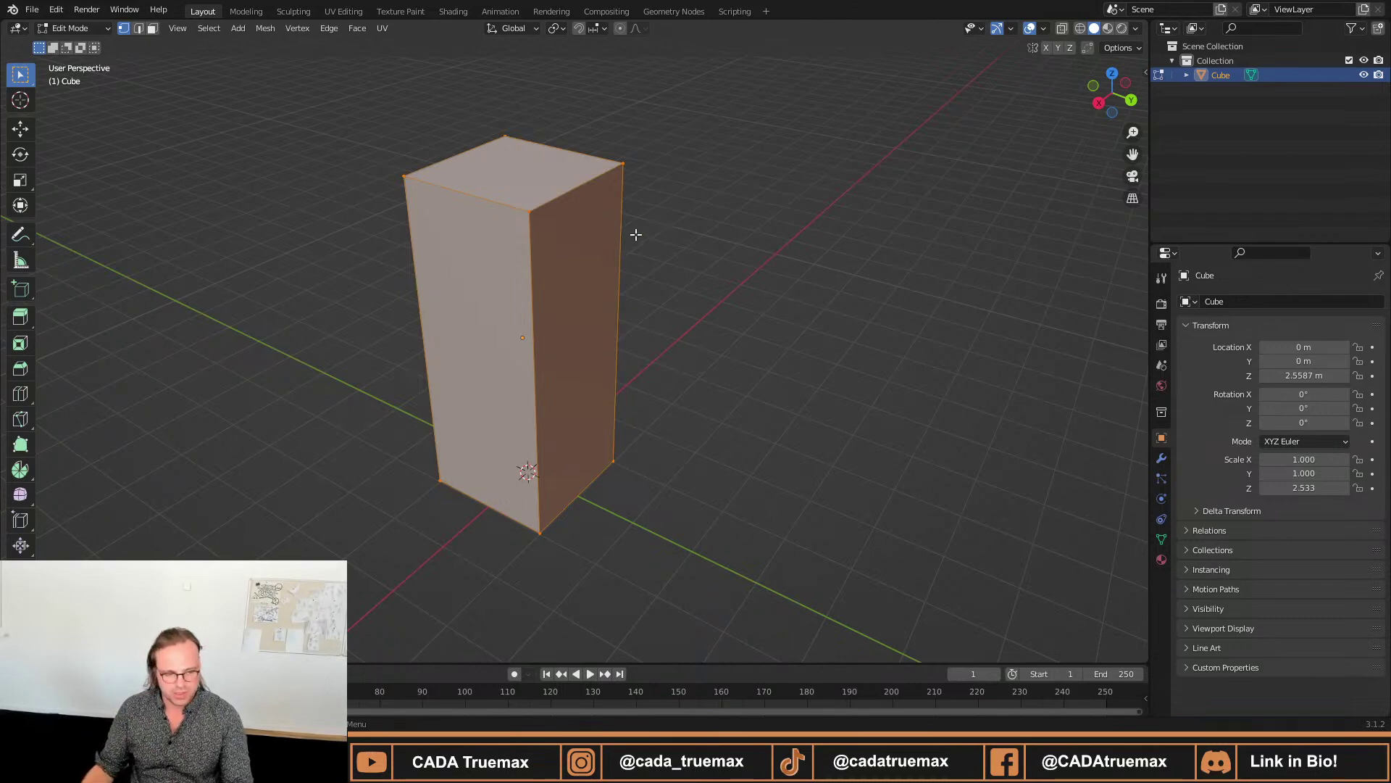
# Practise switching between vertex, edge and face selection, picking a top corner vertex and the top face of the box.
pyautogui.click(624, 164)
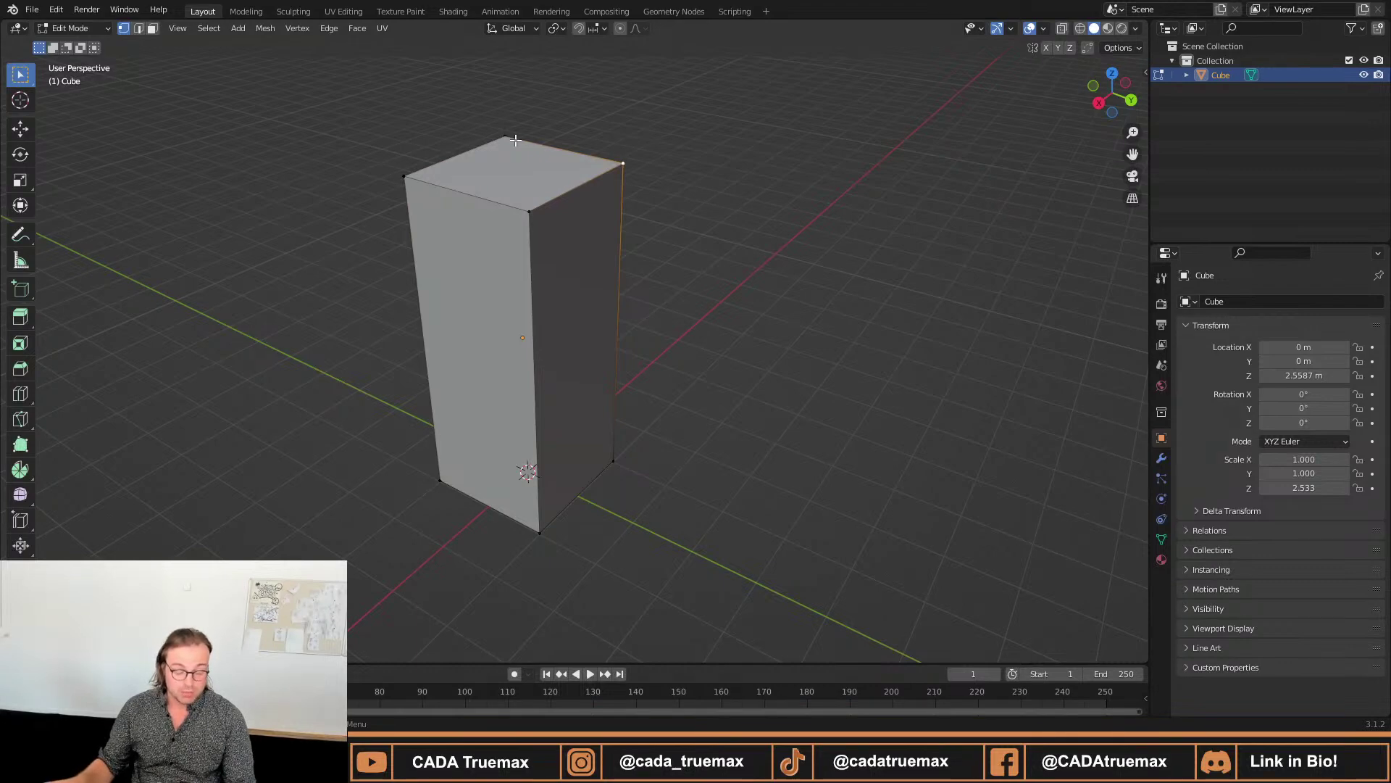
pyautogui.press('2')
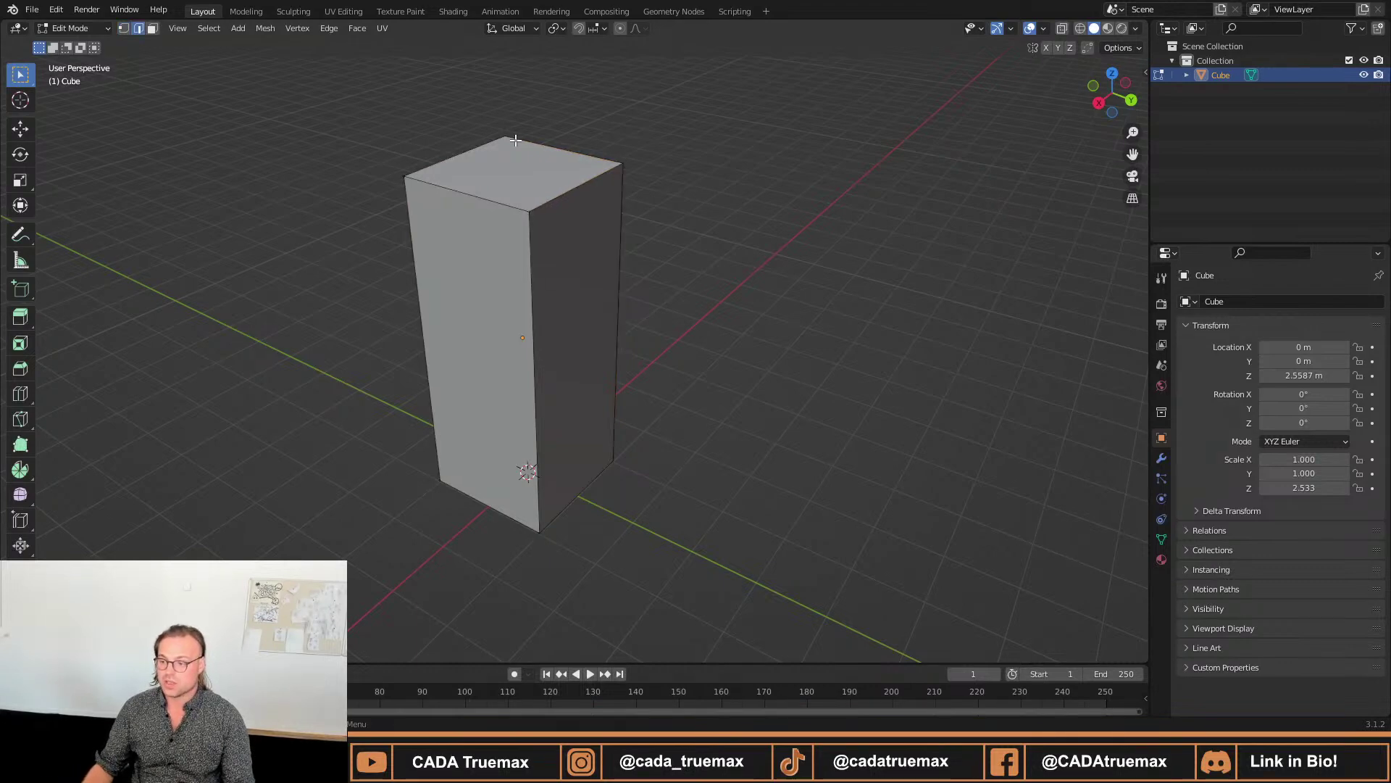
pyautogui.press('3')
pyautogui.click(558, 197)
pyautogui.press('2')
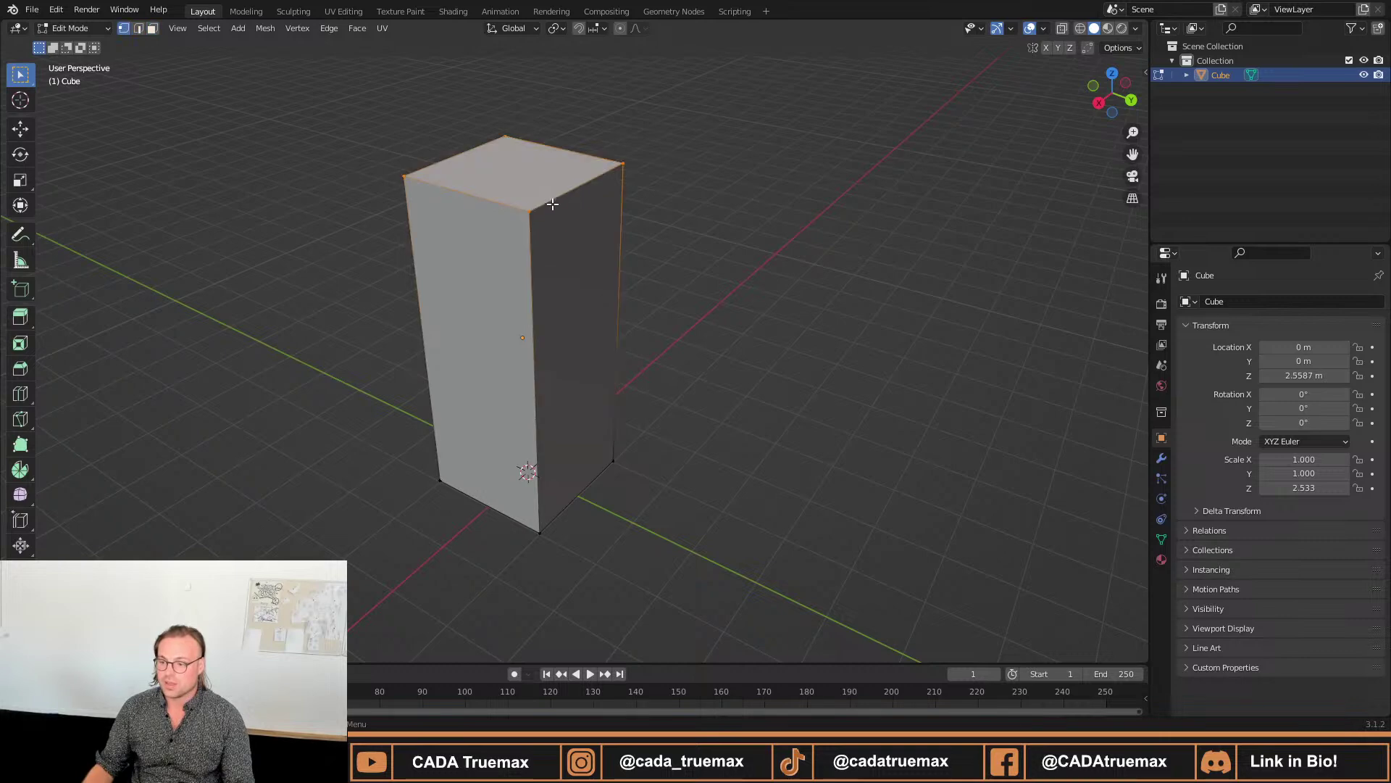
pyautogui.press('1')
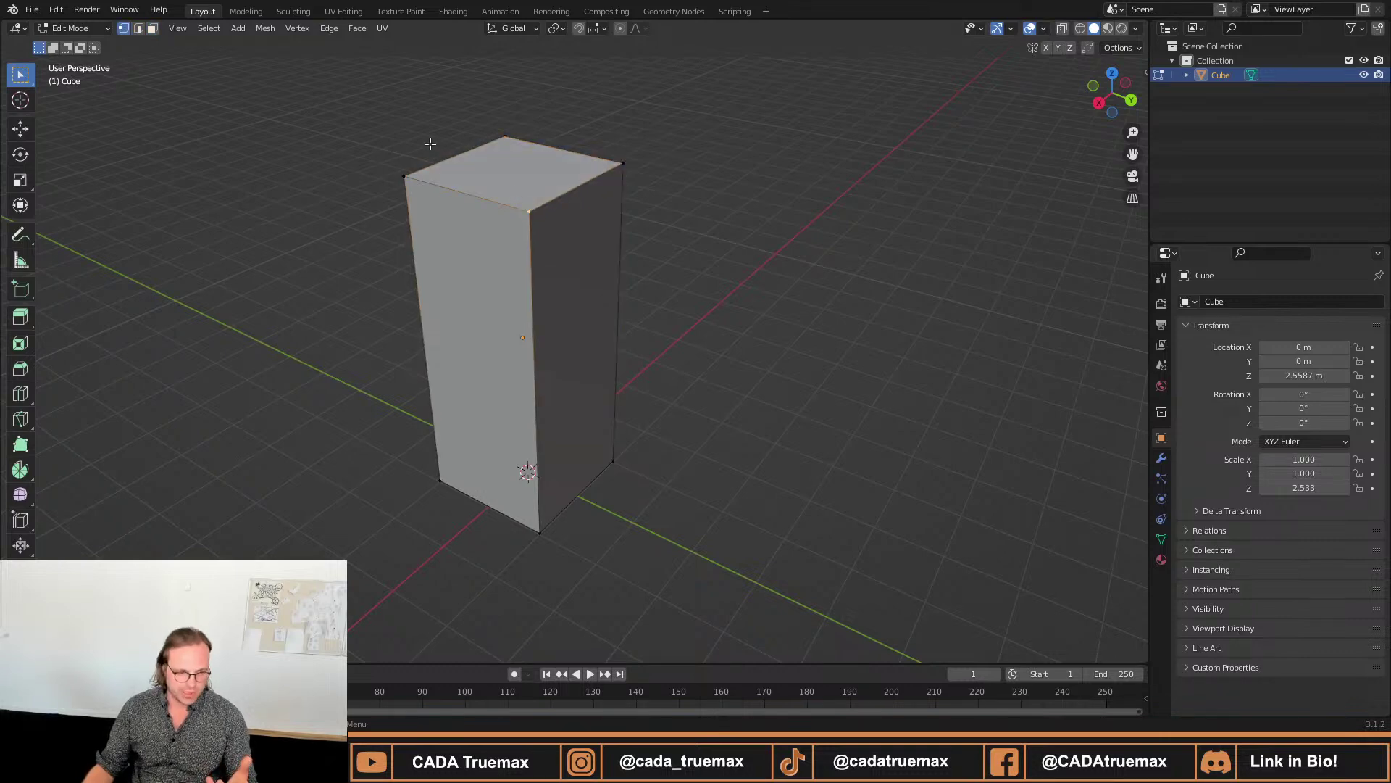
# Select one top corner vertex of the box and try moving it freely.
pyautogui.click(633, 164)
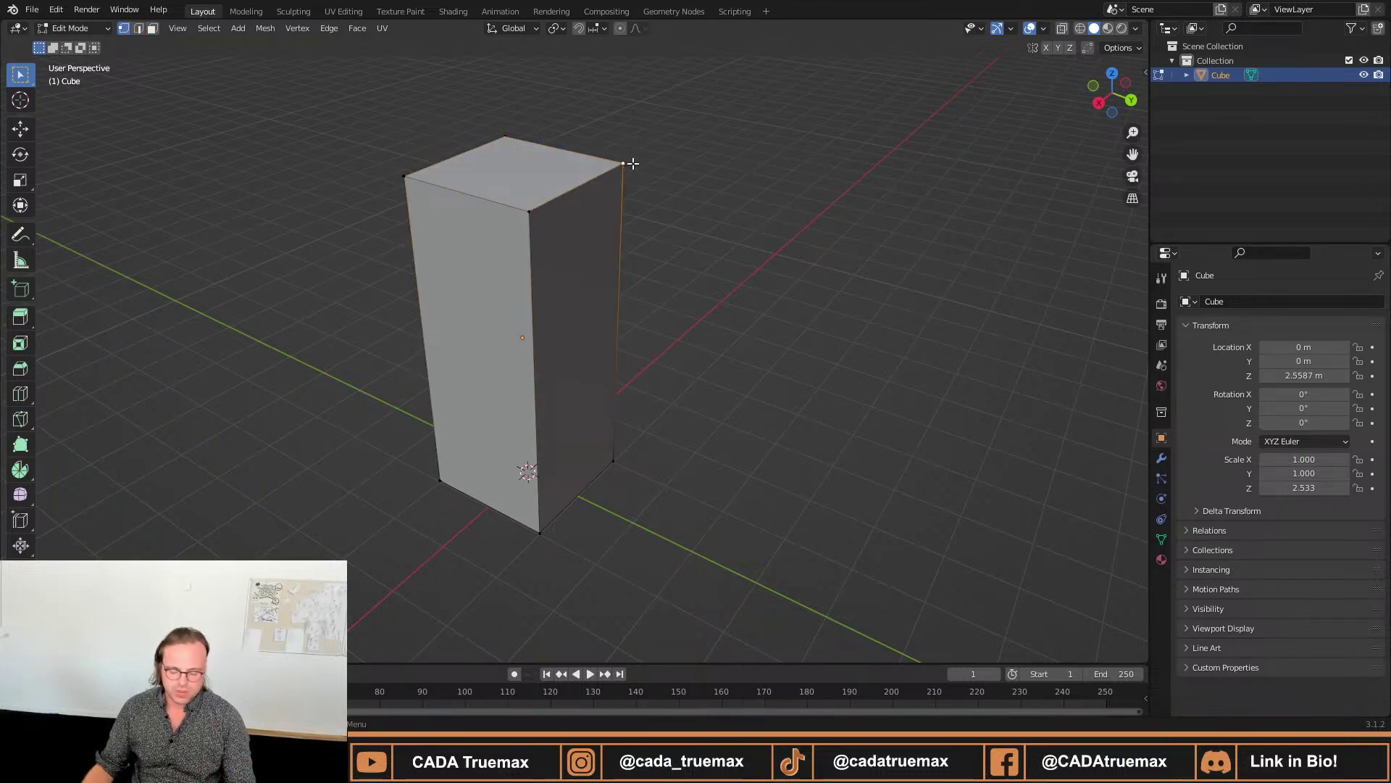
pyautogui.press('g')
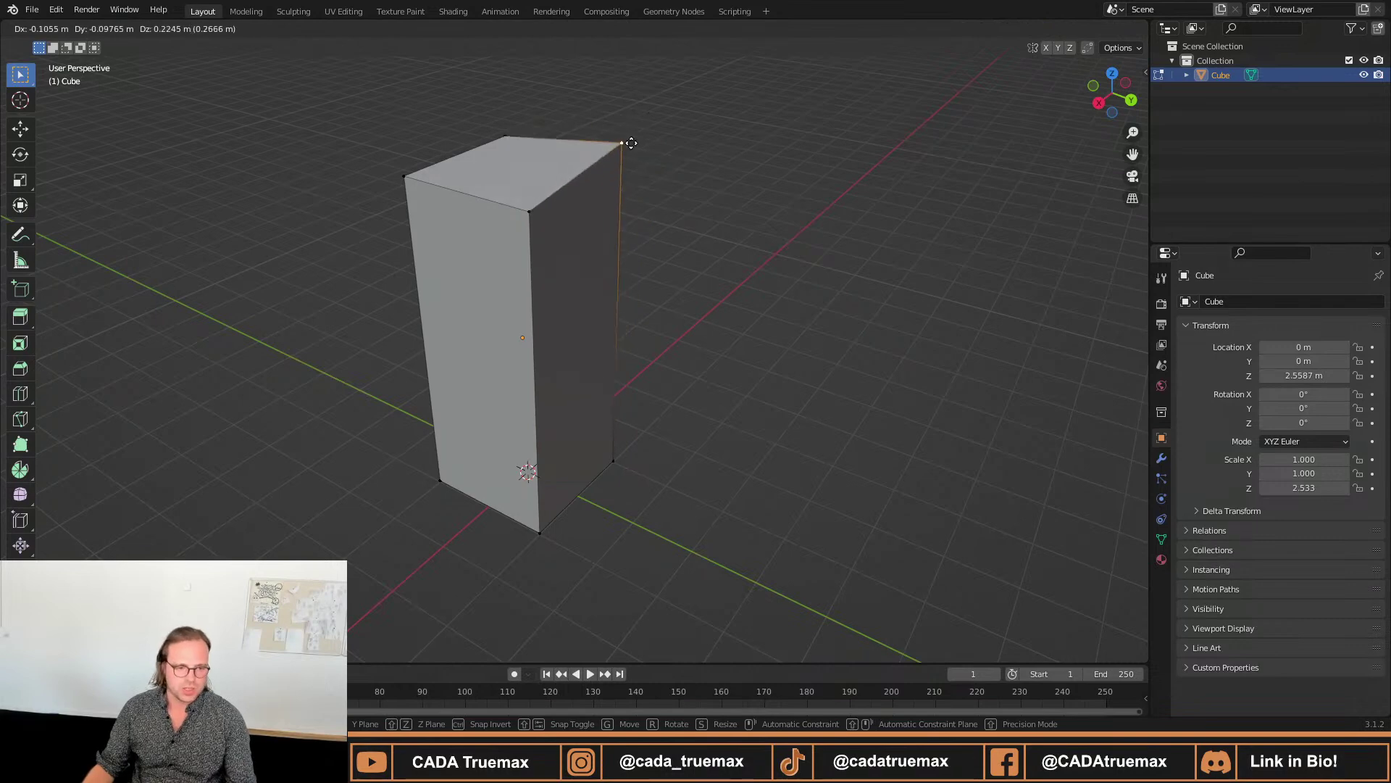
pyautogui.rightClick(632, 143)
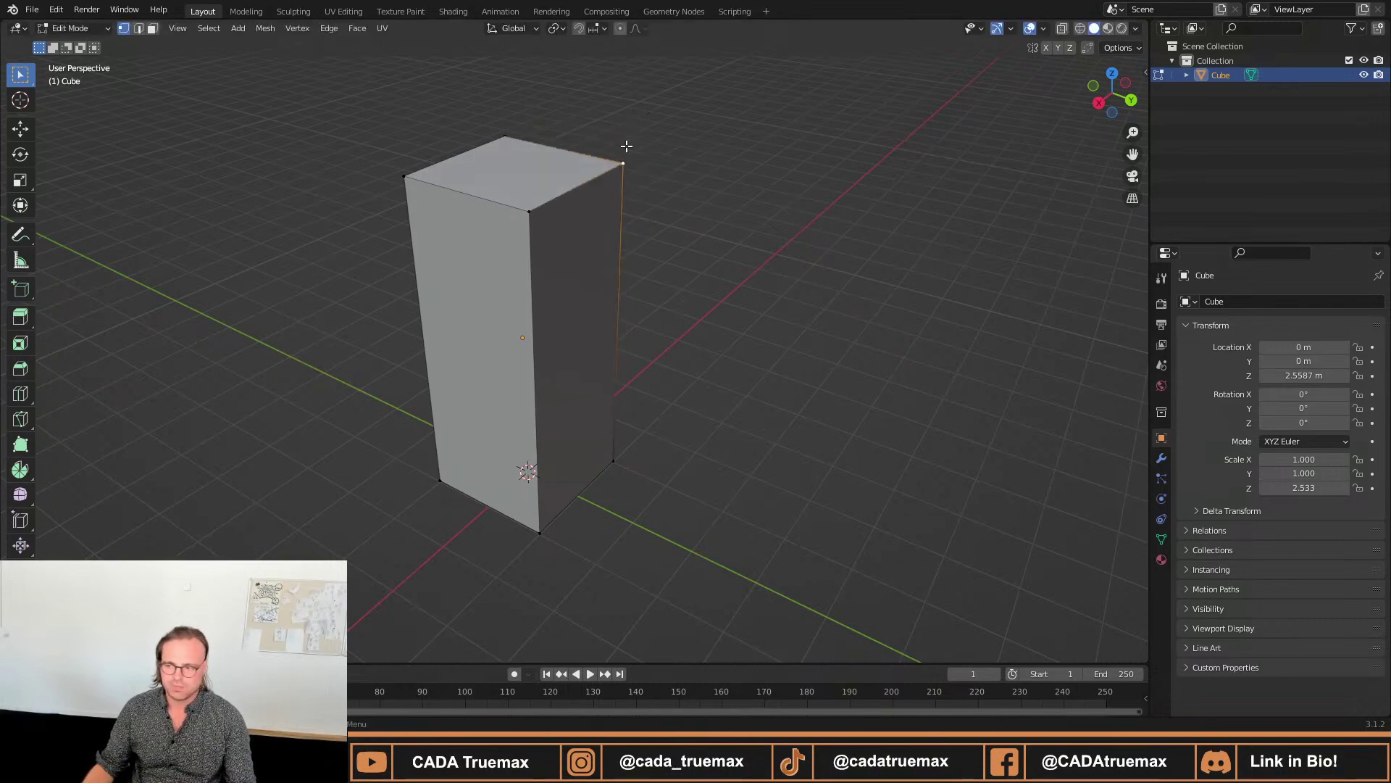
# Switch to edge selection, select one edge of the top face and try moving it freely.
pyautogui.press('2')
pyautogui.click(578, 185)
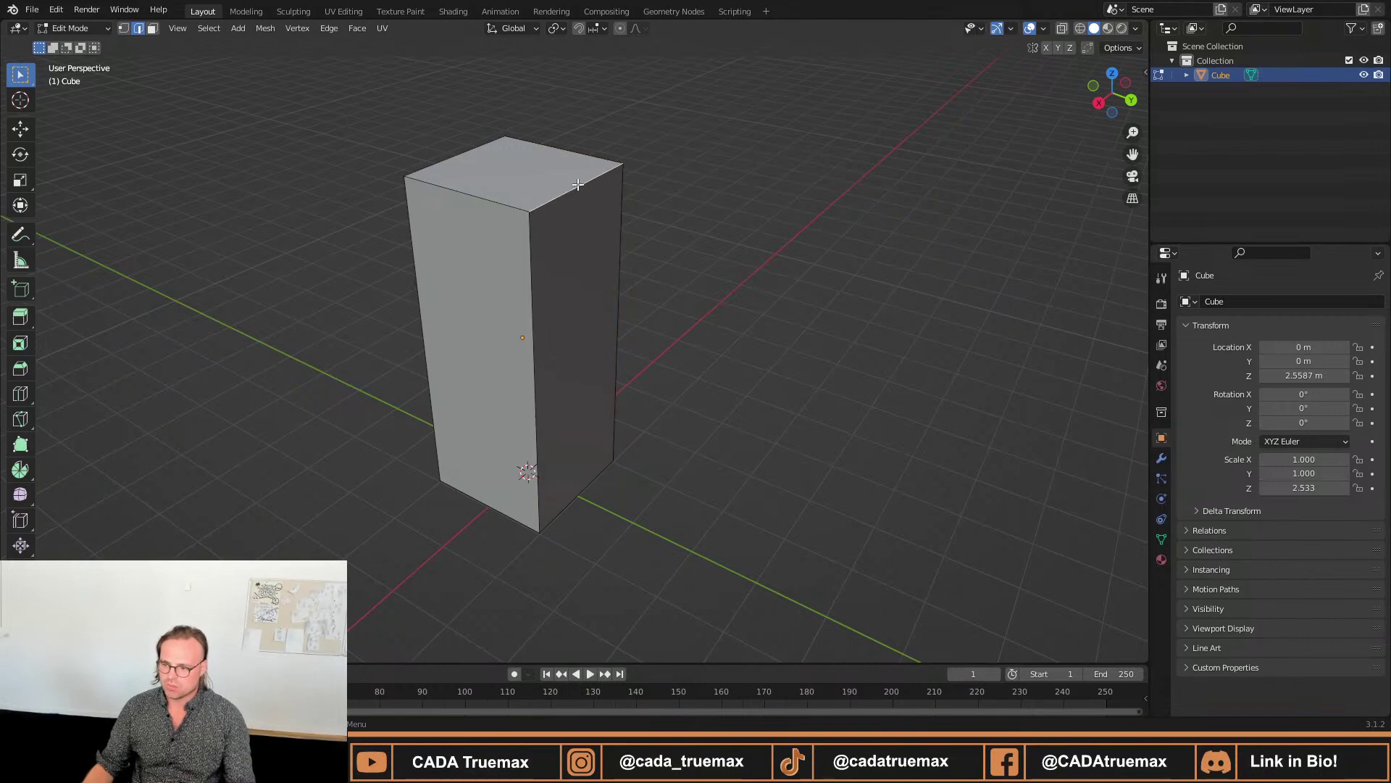
pyautogui.press('g')
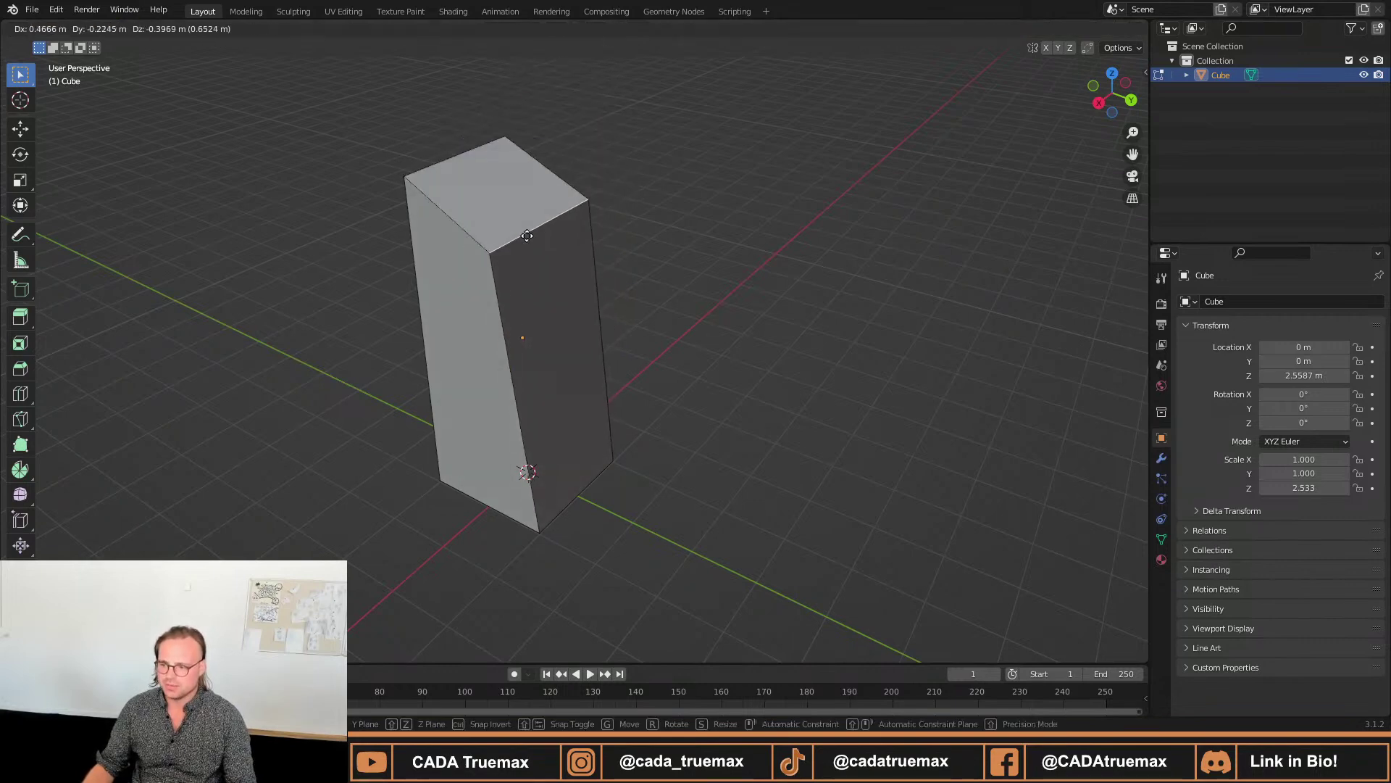
pyautogui.rightClick(559, 181)
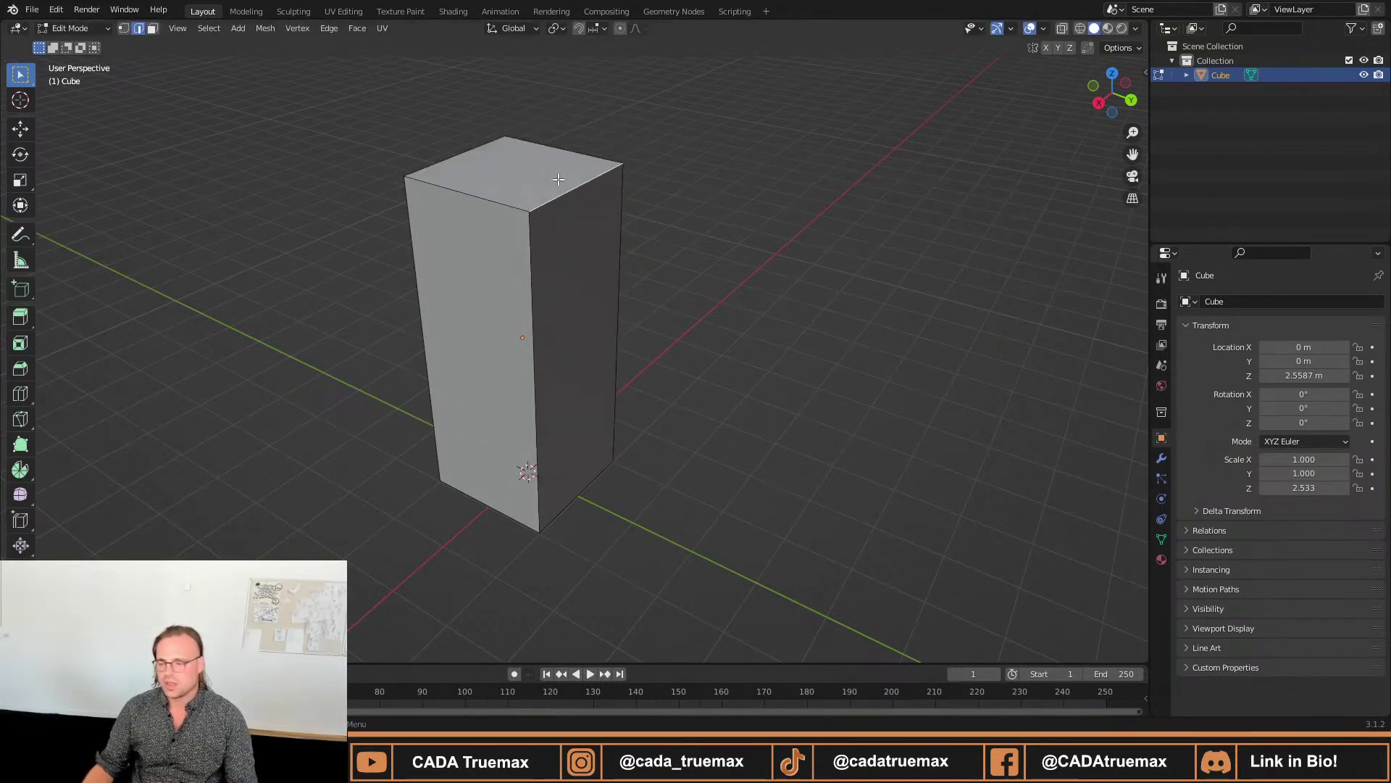
# Switch to face selection, select the top face of the box, and try moving it and scaling it up to about 1.76.
pyautogui.press('3')
pyautogui.click(519, 176)
pyautogui.press('g')
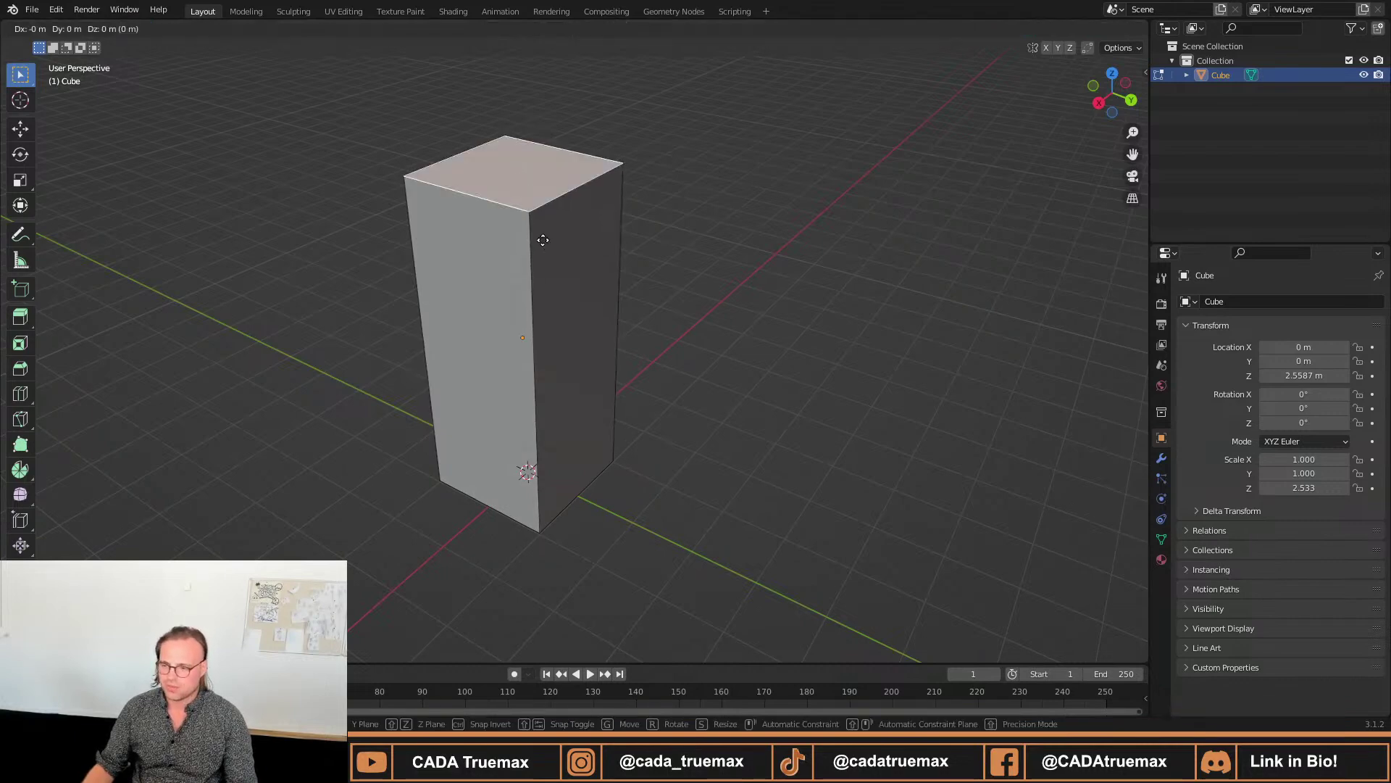
pyautogui.press('Escape')
pyautogui.press('s')
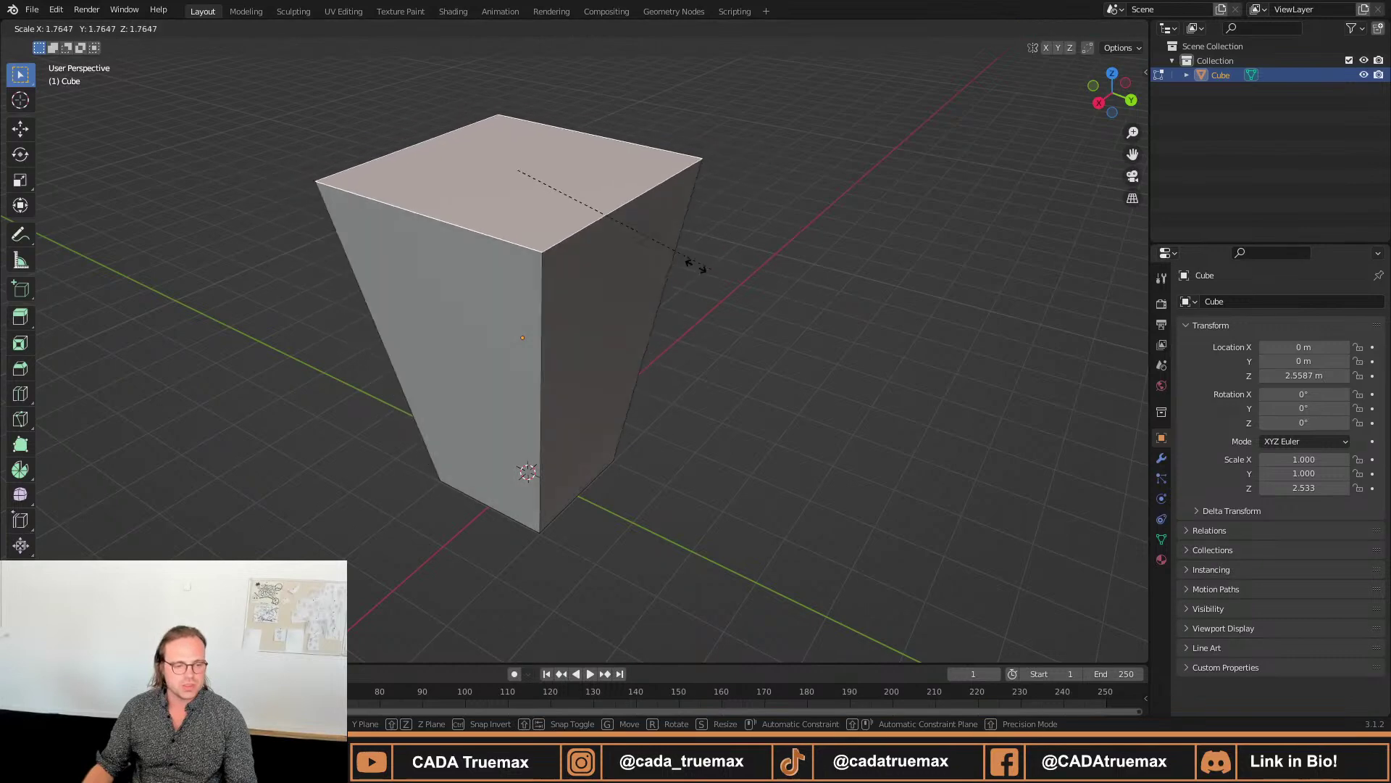
pyautogui.press('Escape')
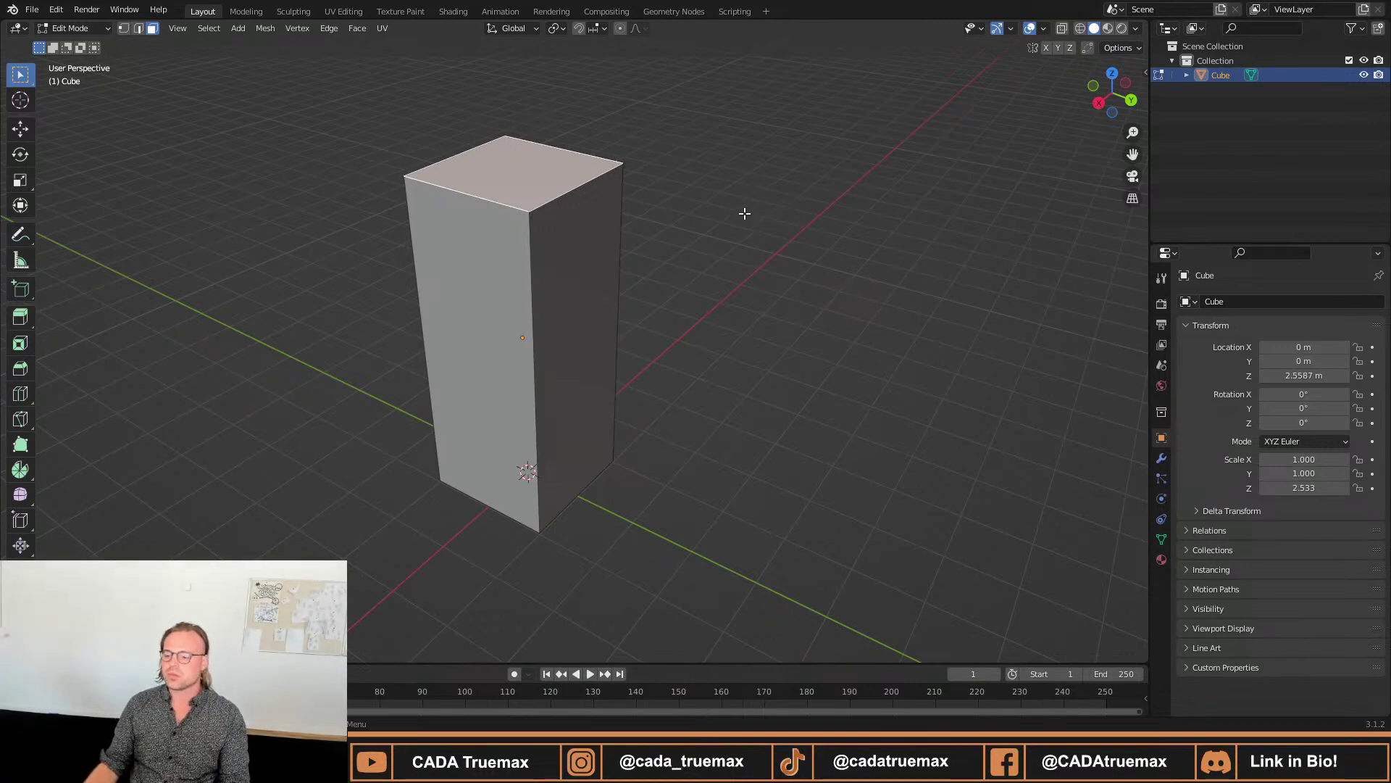
# Deselect the top face and add two perpendicular vertical loop cuts through the middle of the box.
pyautogui.moveTo(613, 183); pyautogui.dragTo(547, 191, button='middle')
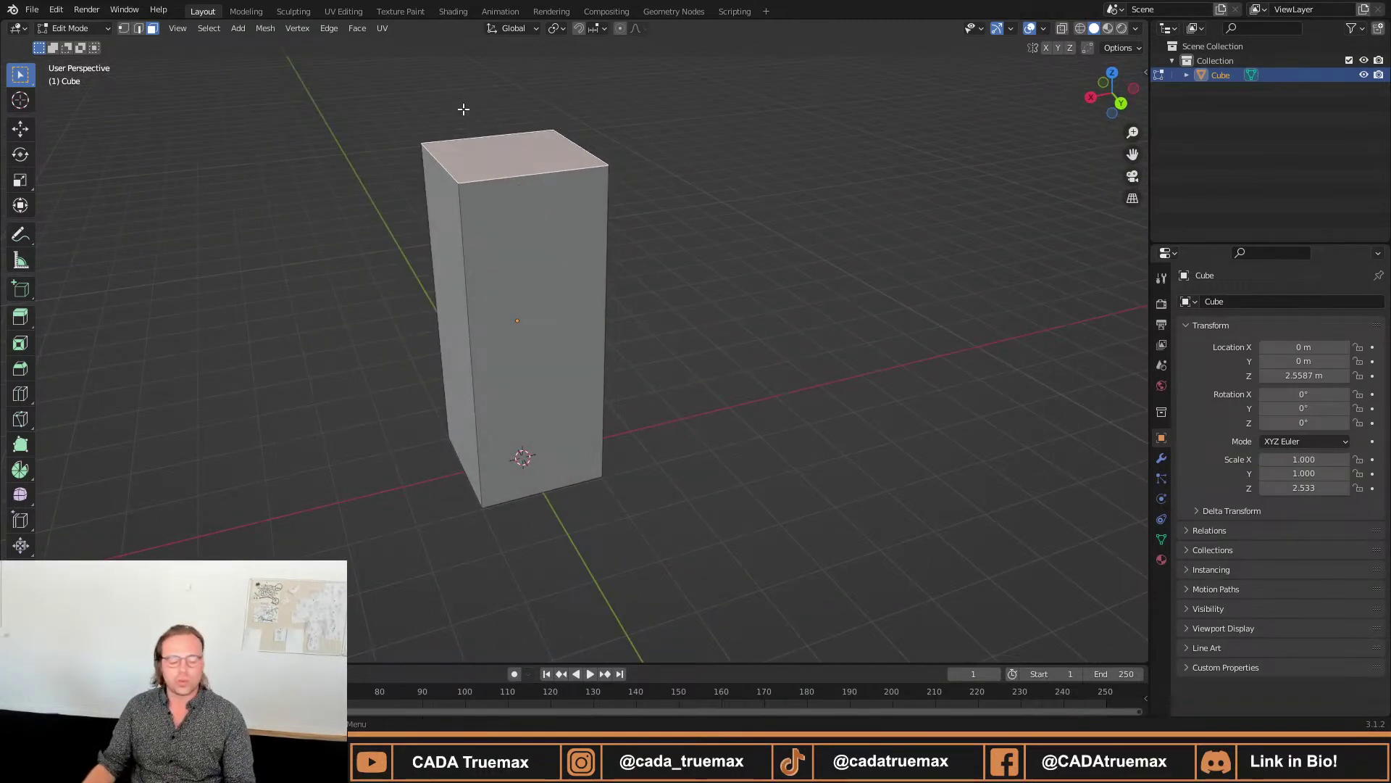
pyautogui.click(676, 232)
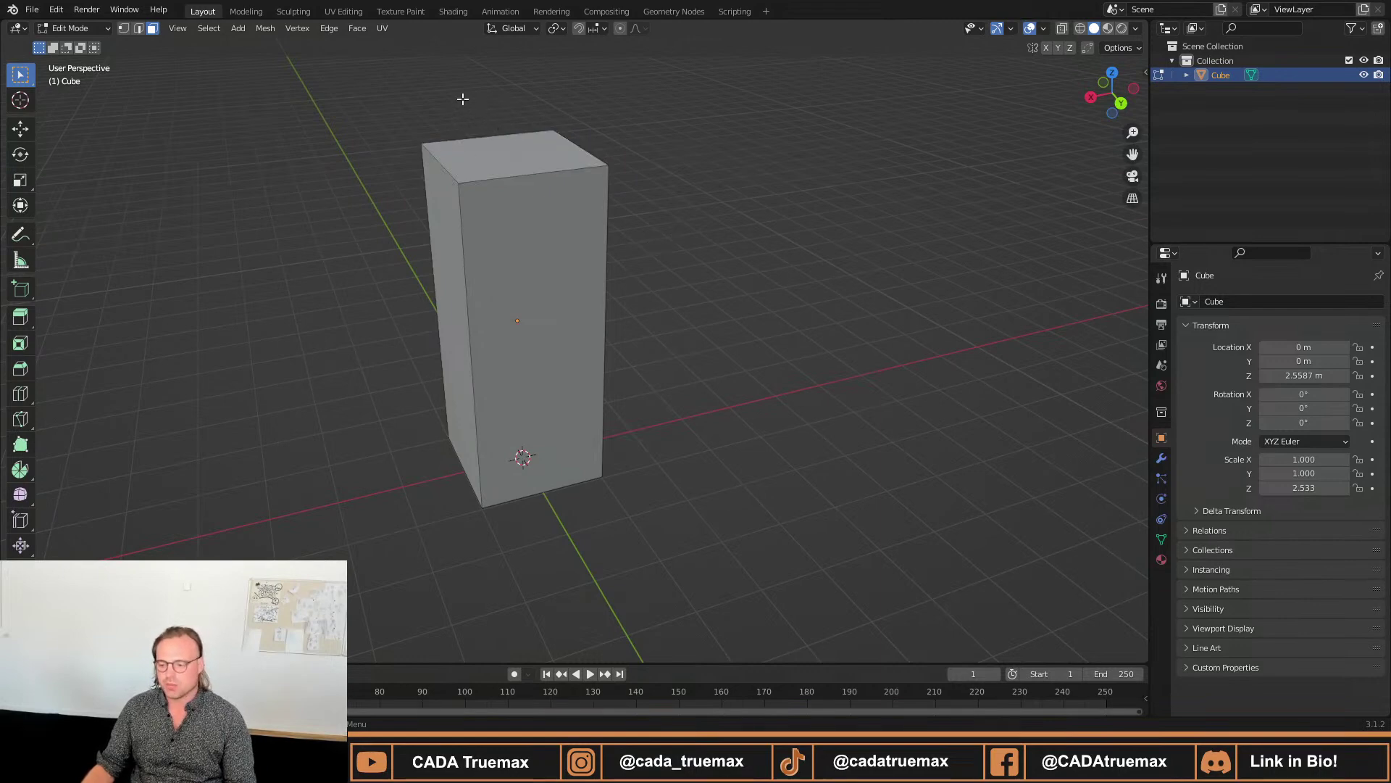
pyautogui.moveTo(668, 404); pyautogui.dragTo(608, 360, button='middle')
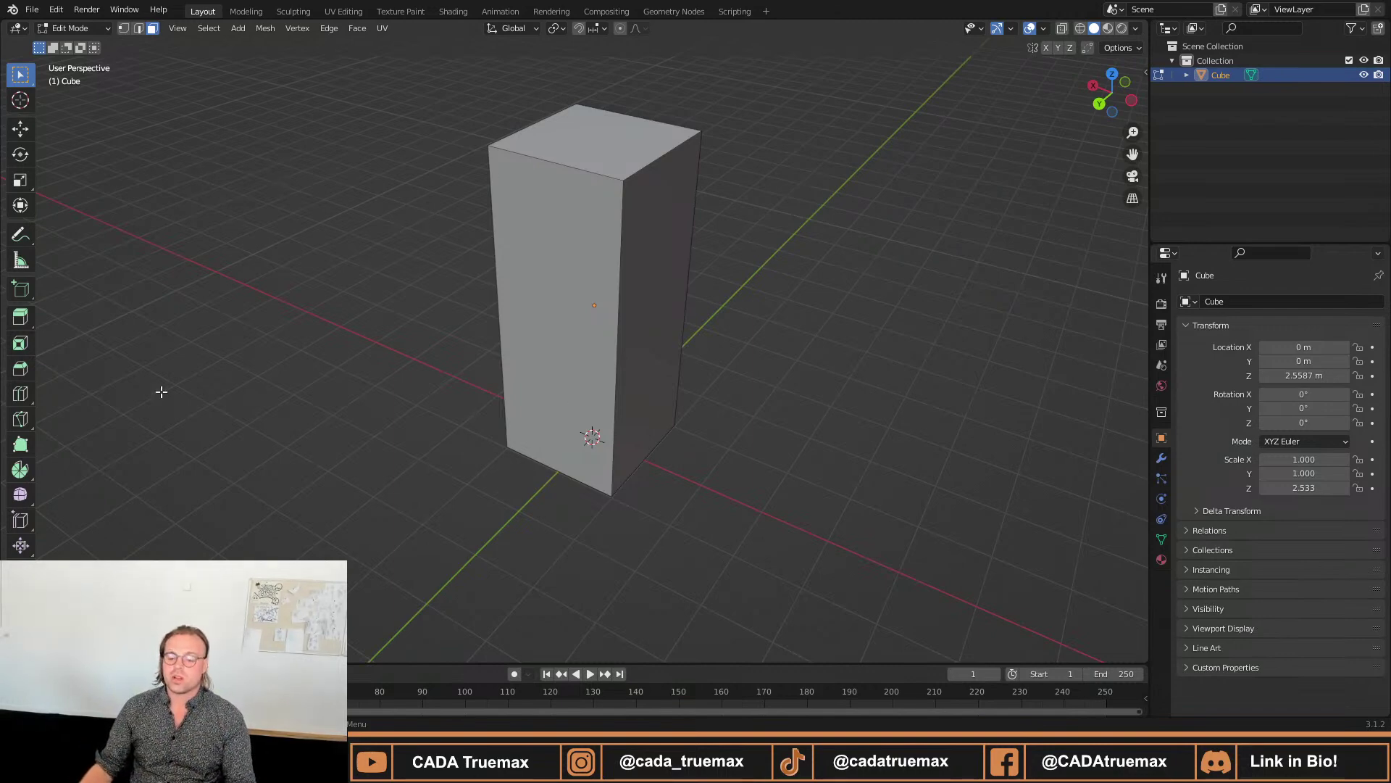
pyautogui.click(20, 395)
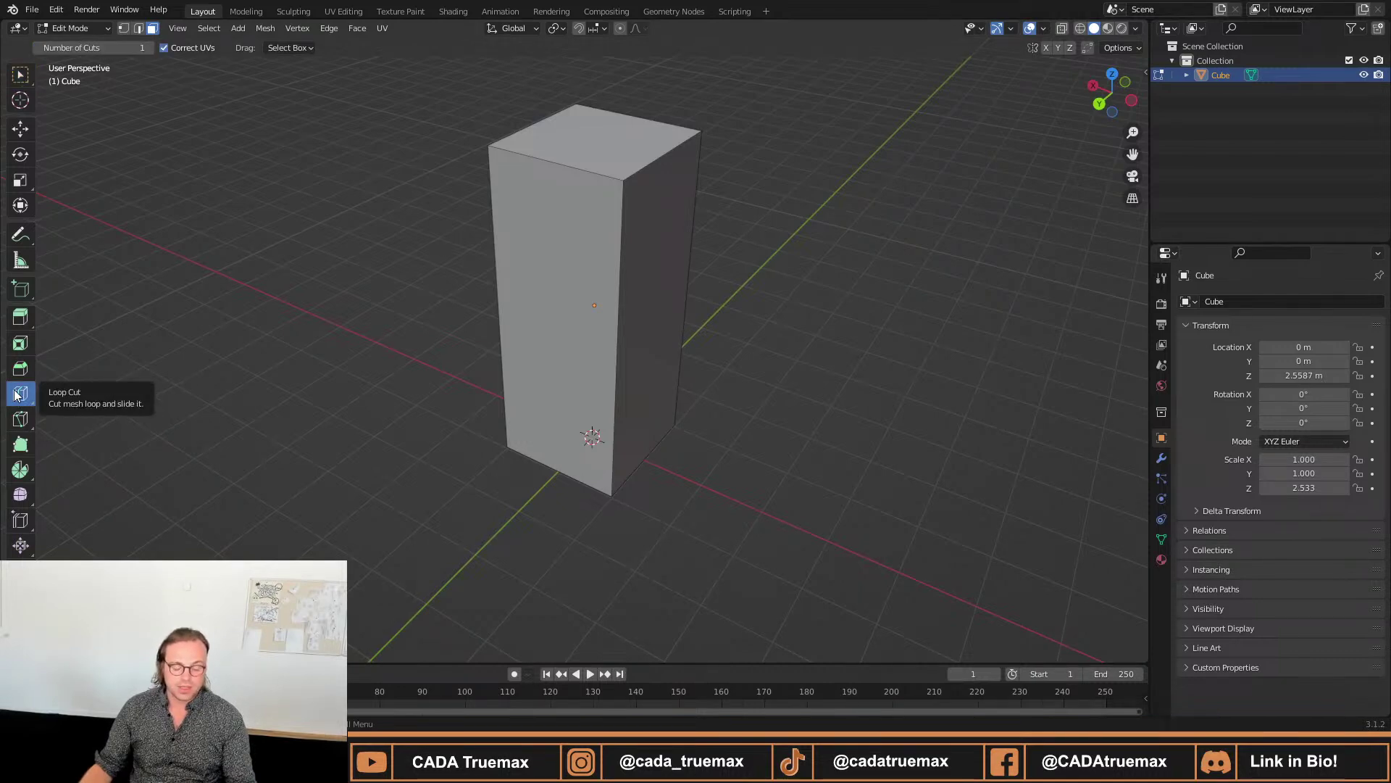
pyautogui.rightClick(218, 357)
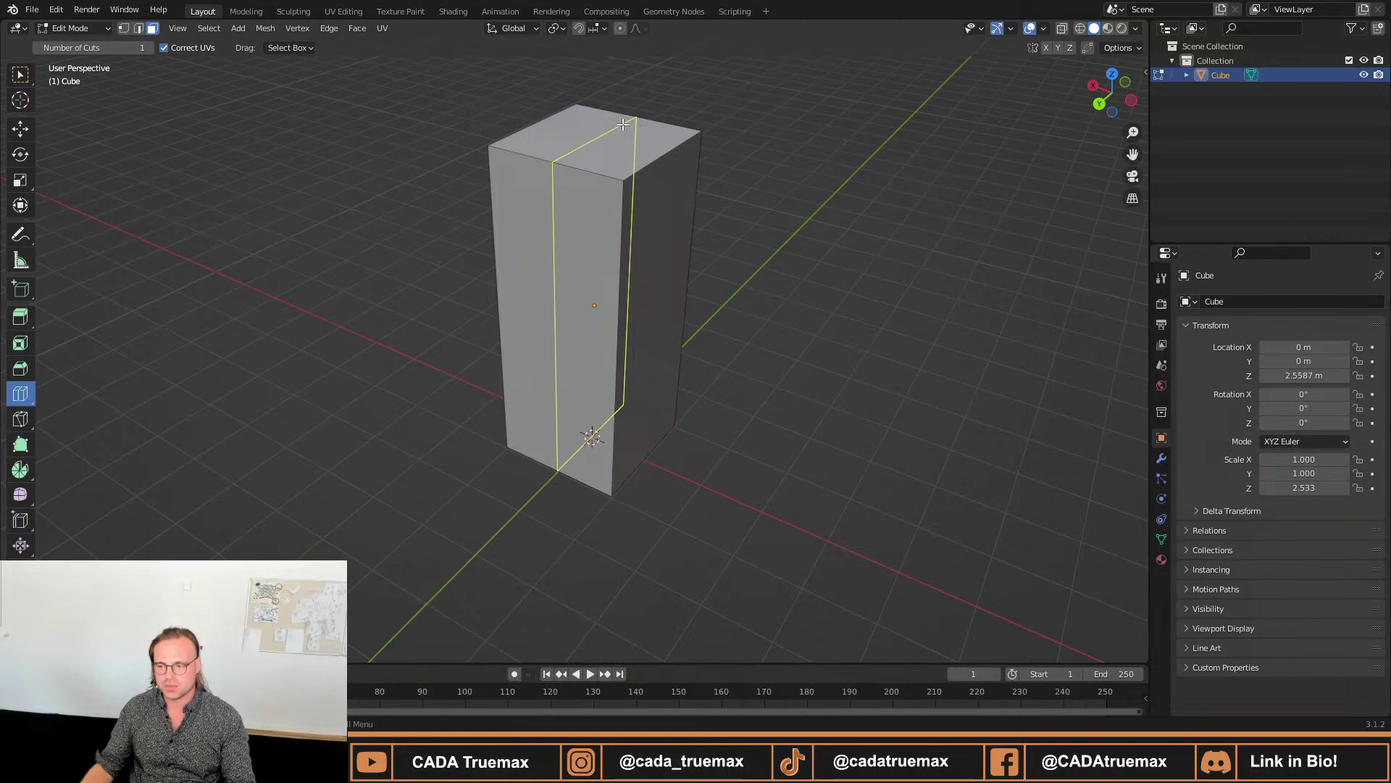
pyautogui.click(675, 146)
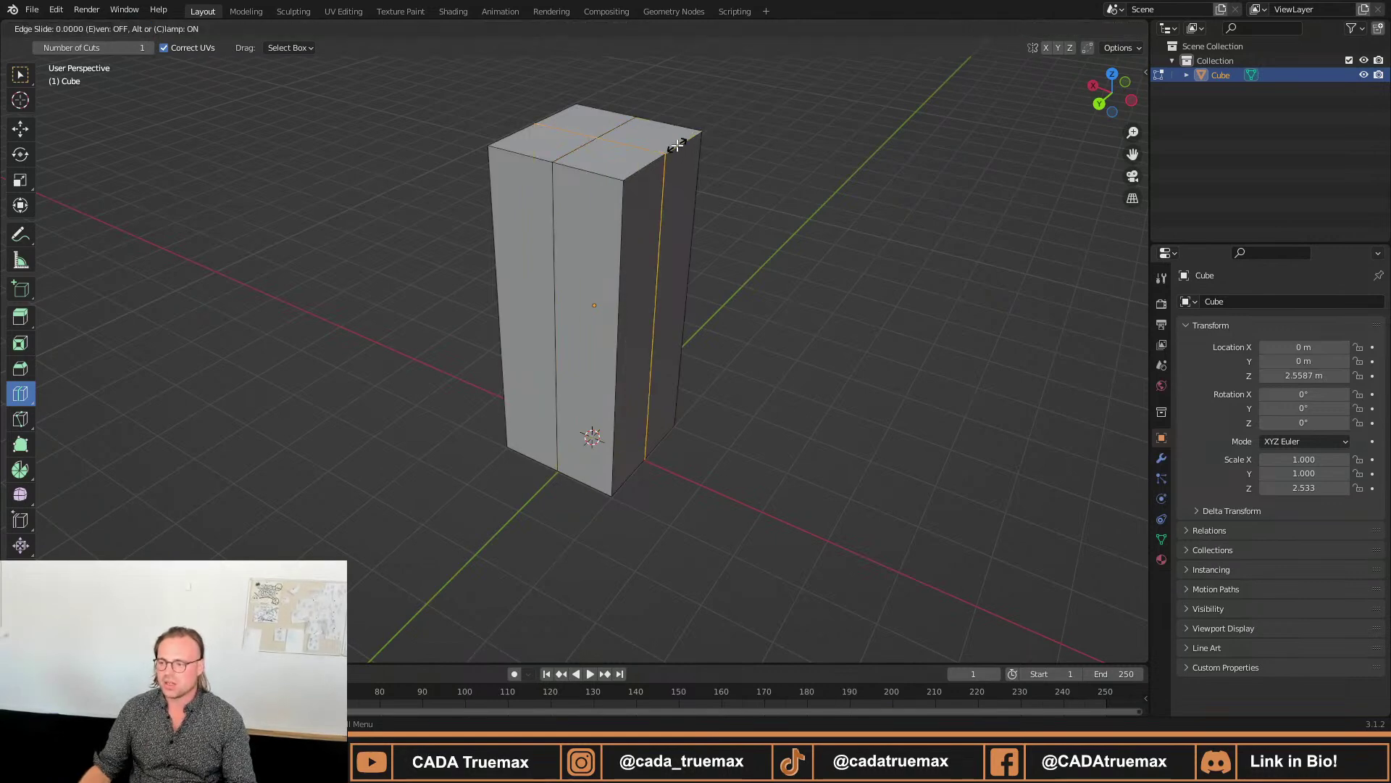
pyautogui.moveTo(801, 208); pyautogui.dragTo(786, 211, button='middle')
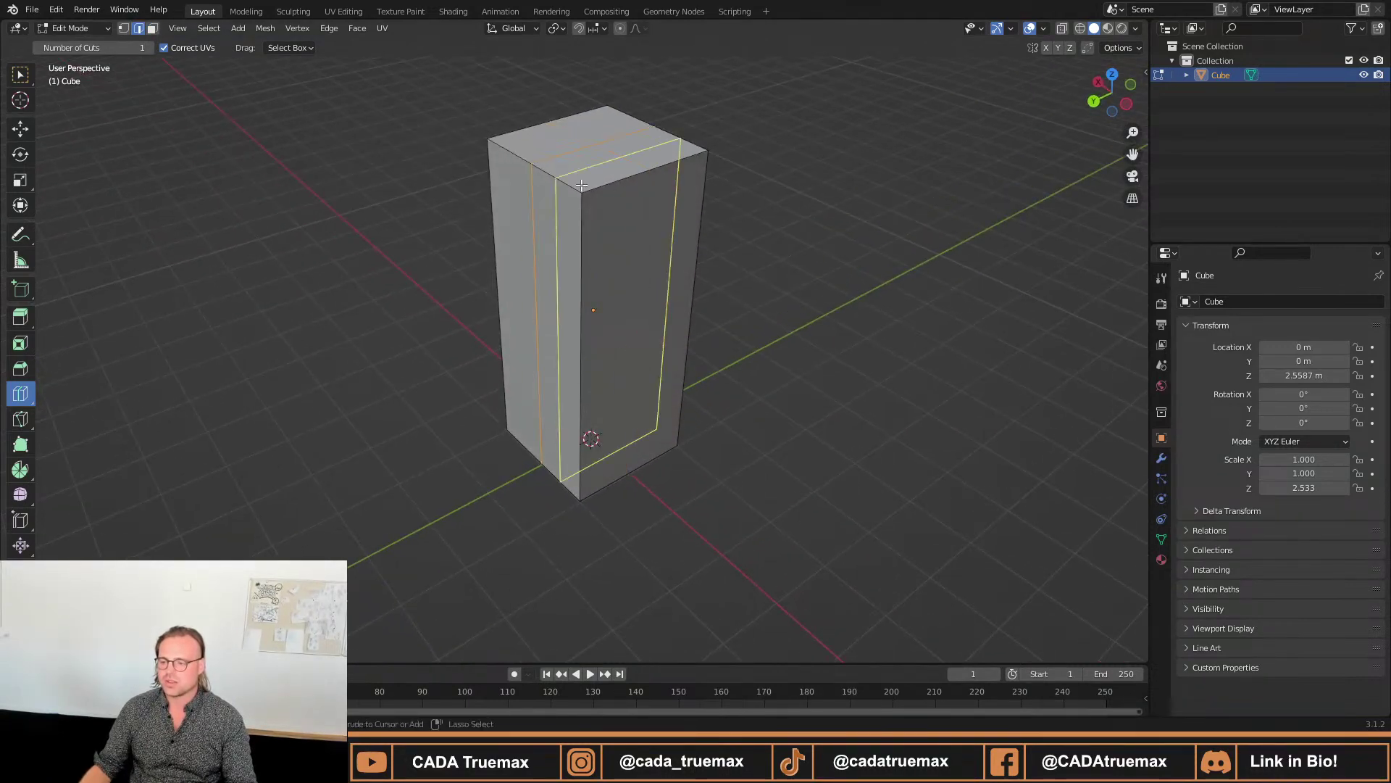
pyautogui.press('3')
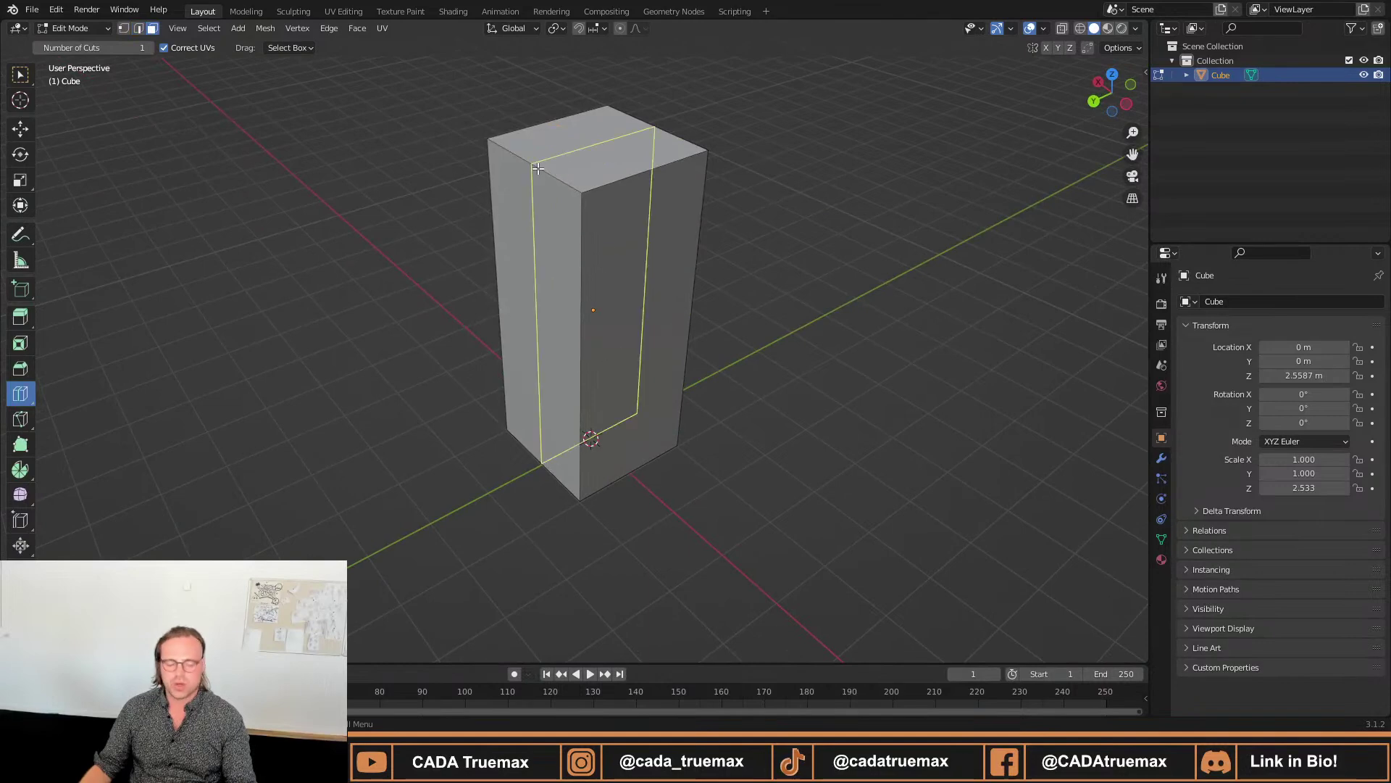
pyautogui.click(538, 169)
pyautogui.click(646, 173)
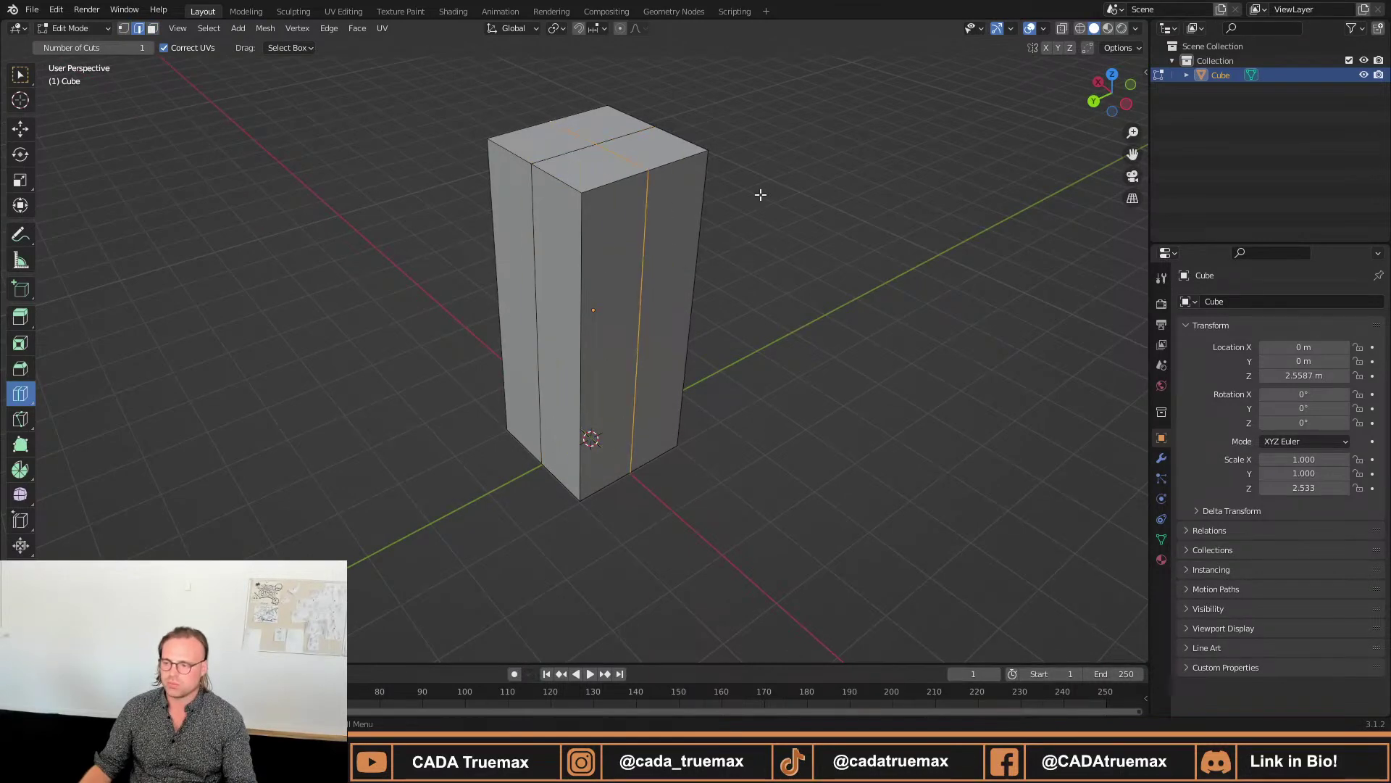
pyautogui.moveTo(810, 206)
pyautogui.mouseDown(button='middle')
pyautogui.moveTo(763, 212)
pyautogui.moveTo(784, 208)
pyautogui.mouseUp(button='middle')
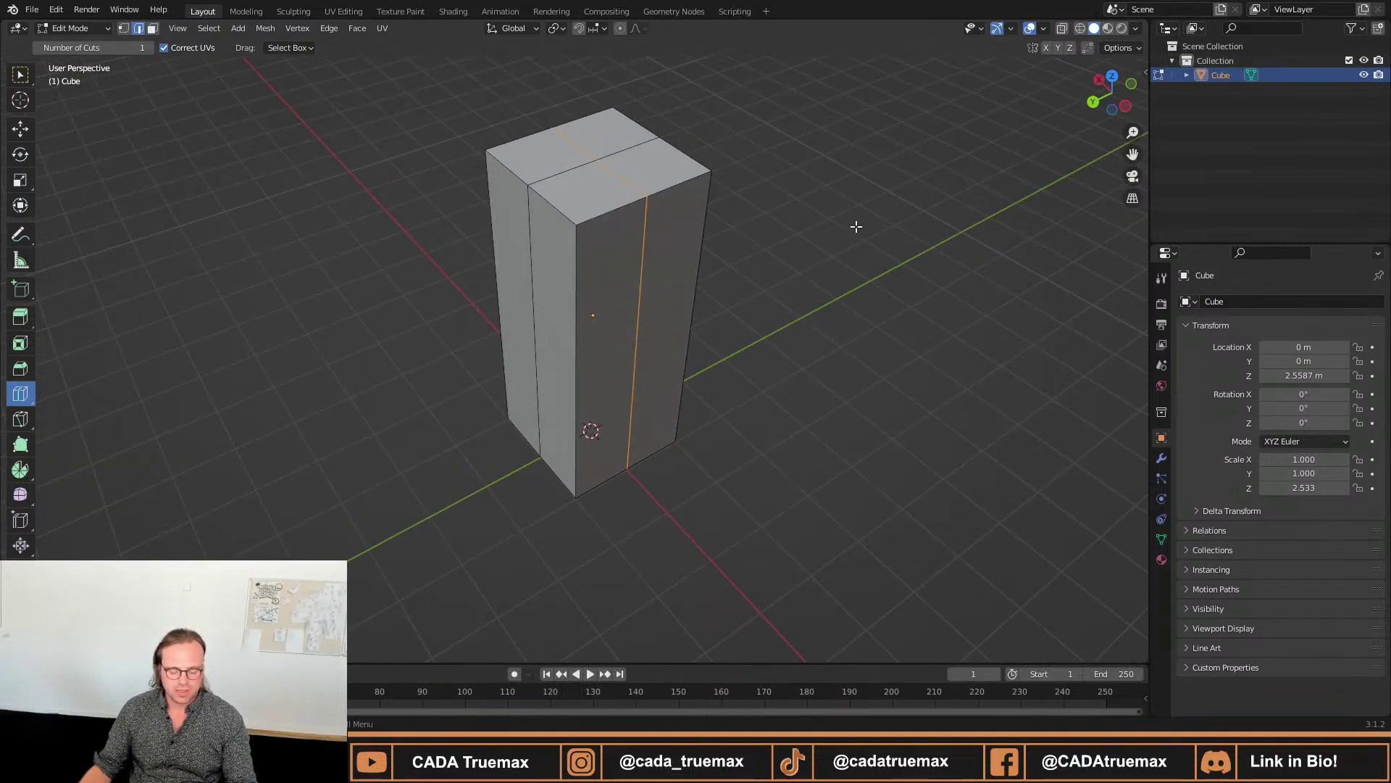
# Switch back to the selection tool and select both vertical edge loops running through the middle of the box.
pyautogui.press('w')
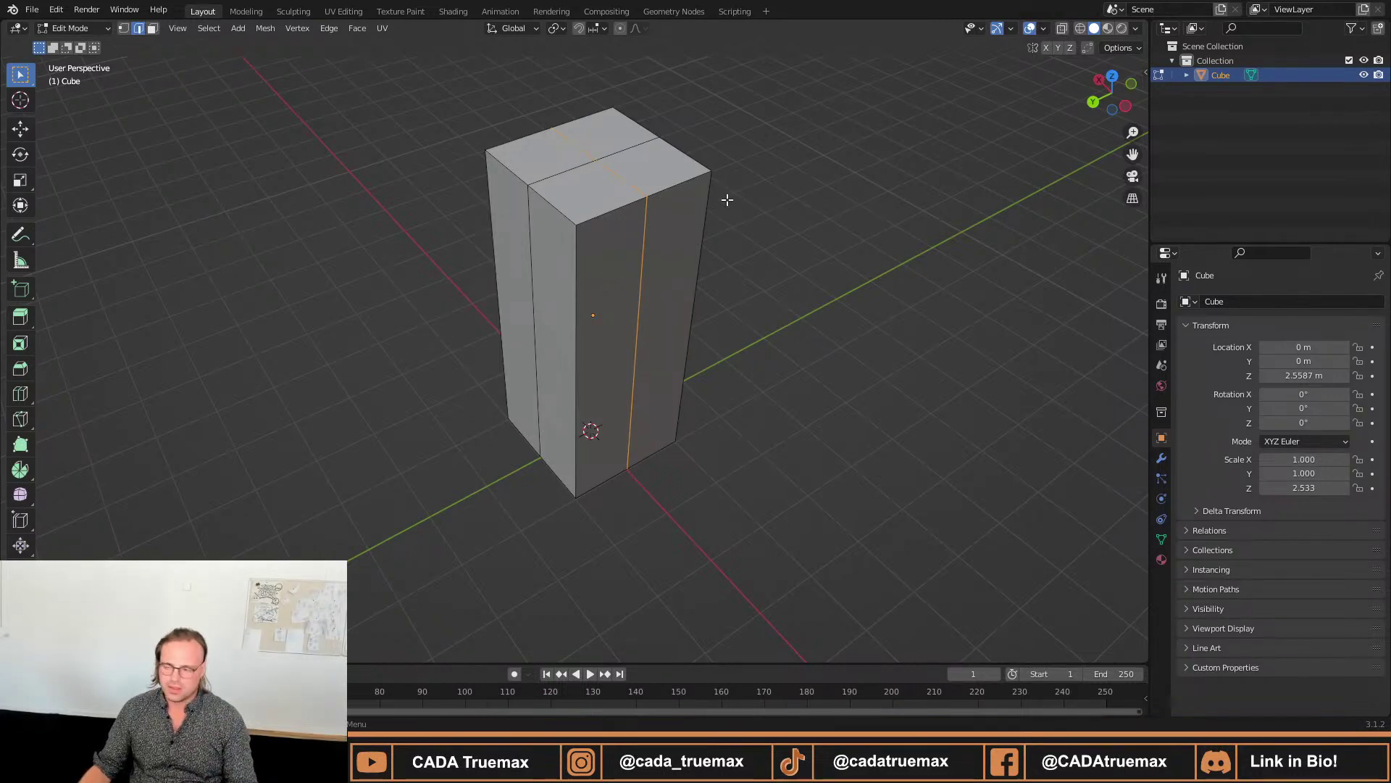
pyautogui.click(658, 282)
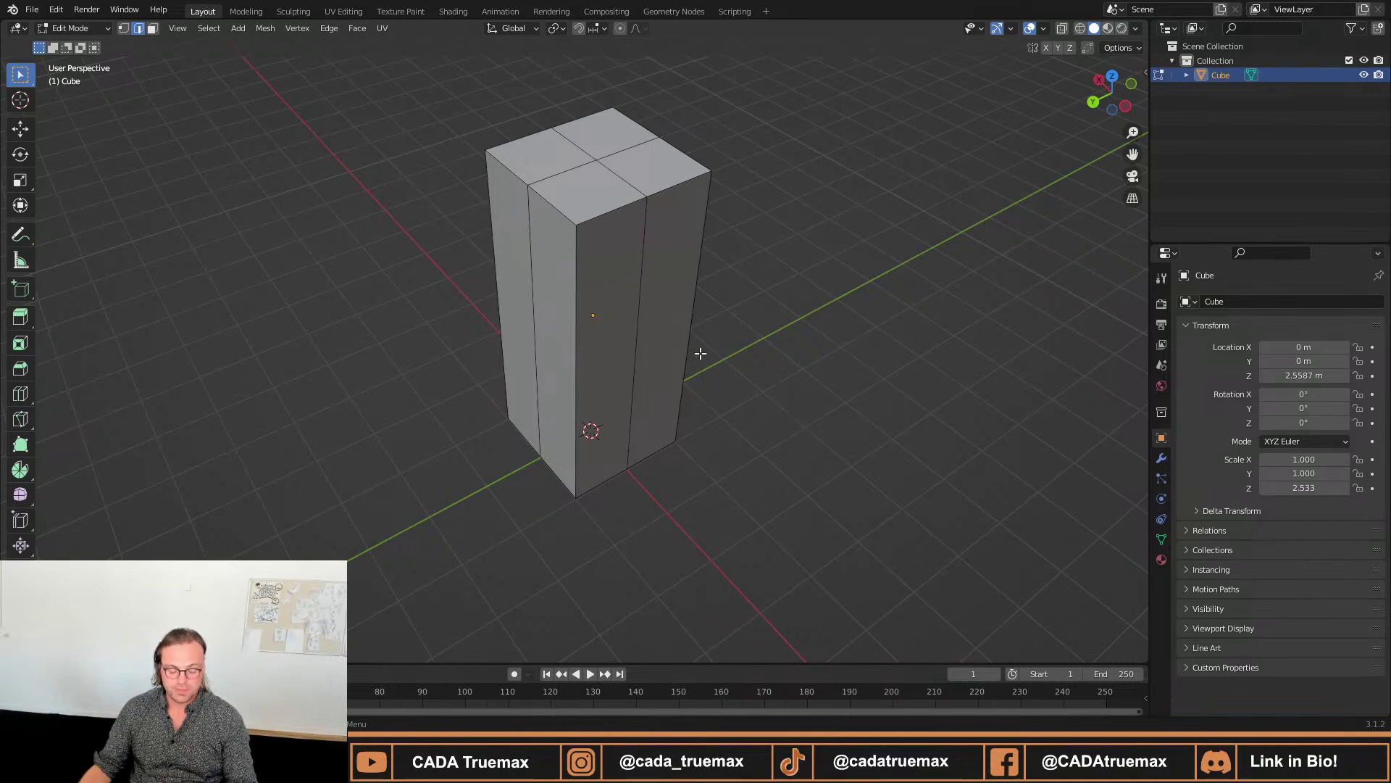
pyautogui.keyDown('alt'); pyautogui.click(642, 265); pyautogui.keyUp('alt')
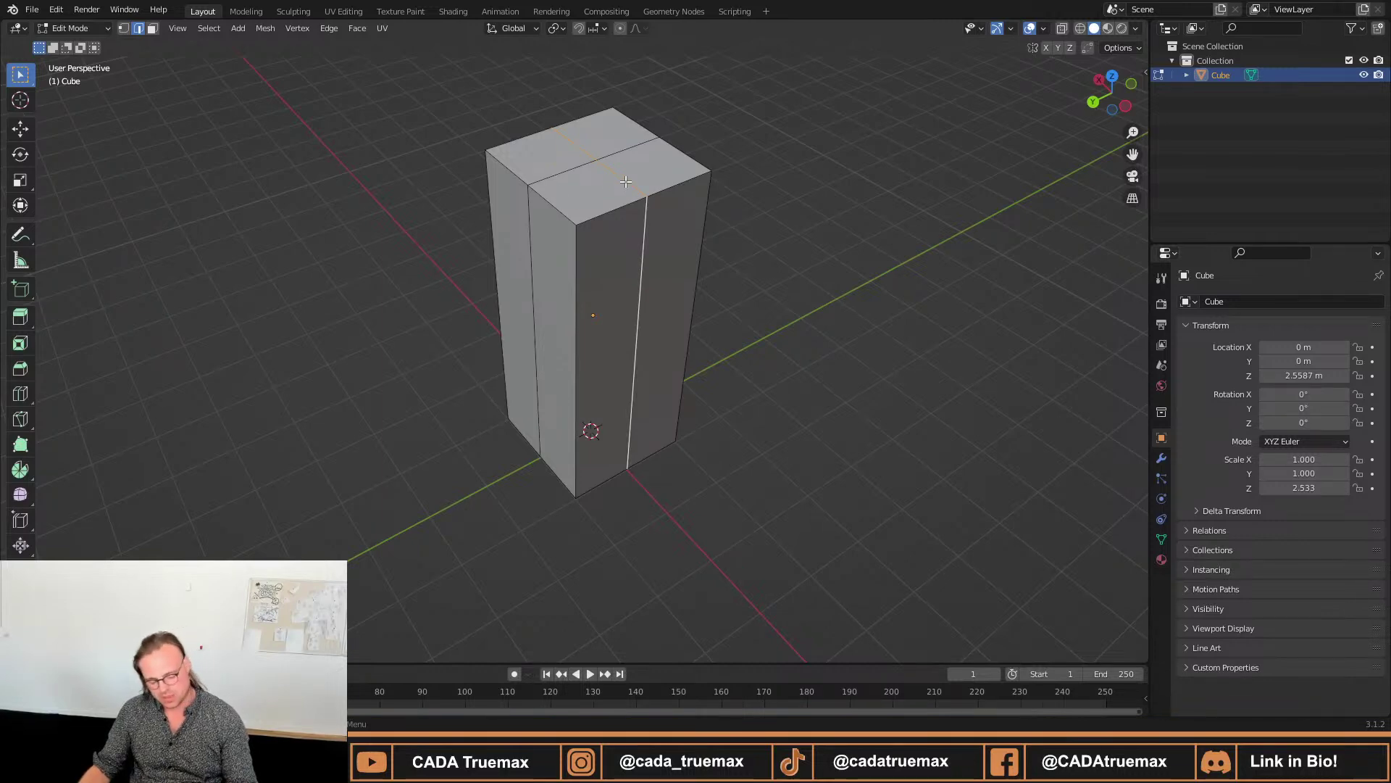
pyautogui.keyDown('alt'); pyautogui.keyDown('shift'); pyautogui.click(581, 165); pyautogui.keyUp('shift'); pyautogui.keyUp('alt')
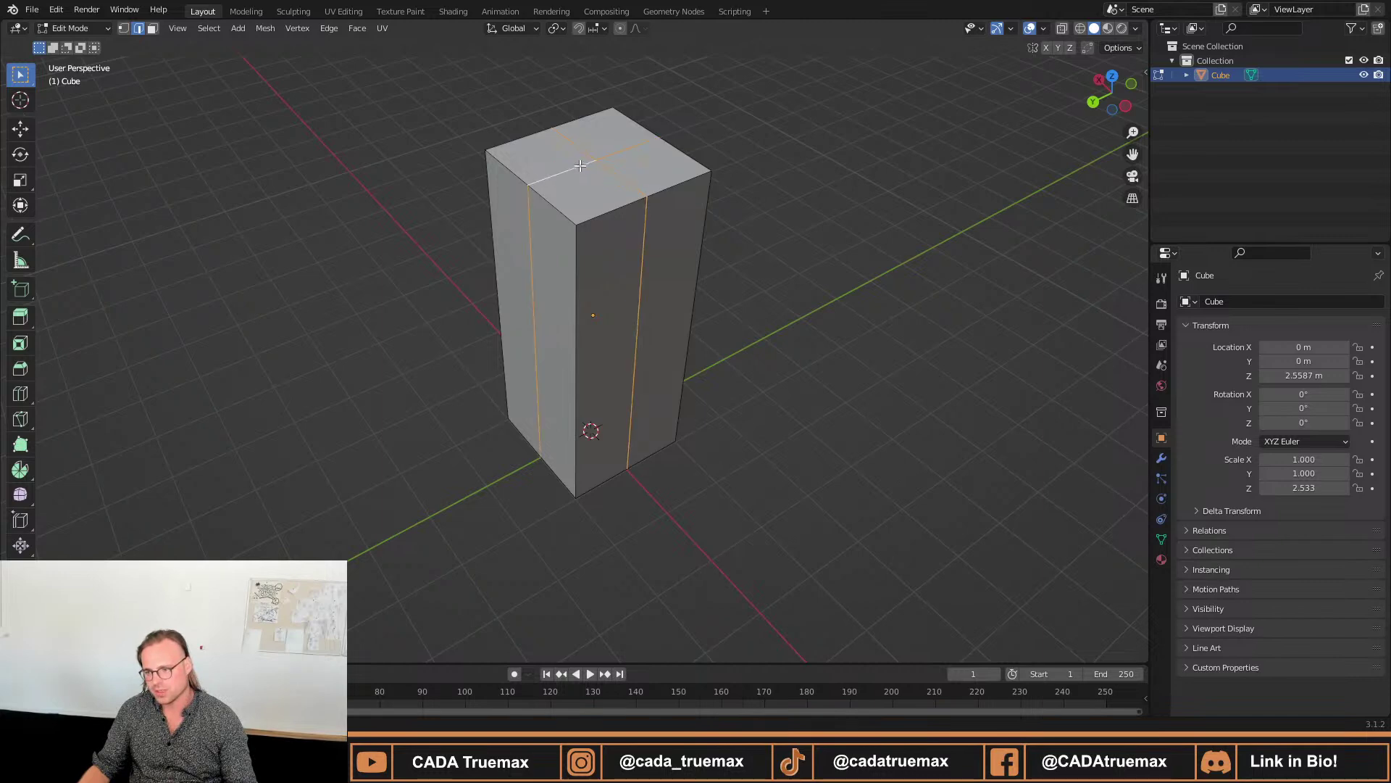
# Scale the two selected edge loops outward in X and Y only, excluding Z, to give the box an octagonal outline.
pyautogui.moveTo(720, 260); pyautogui.dragTo(737, 293, button='middle')
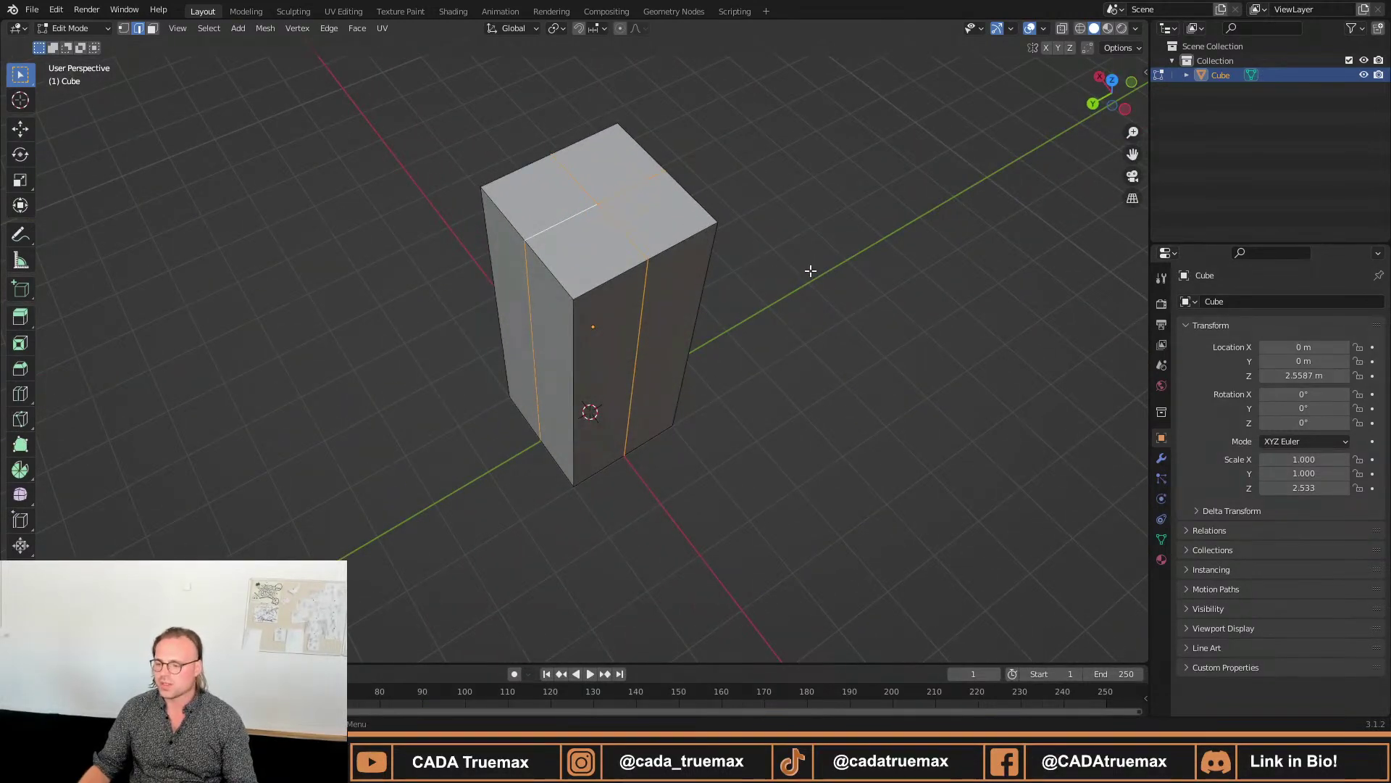
pyautogui.press('s')
pyautogui.hotkey('shift', 'z')
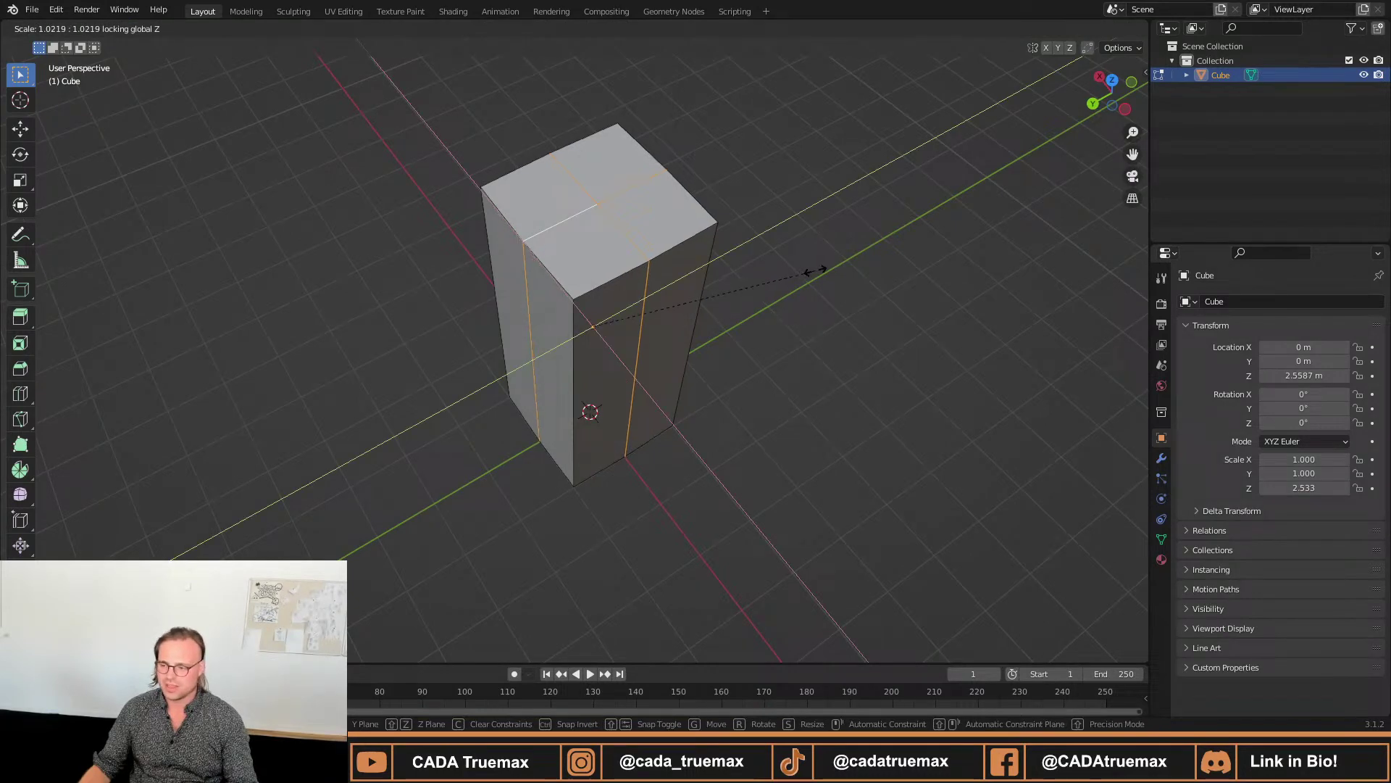
pyautogui.click(906, 289)
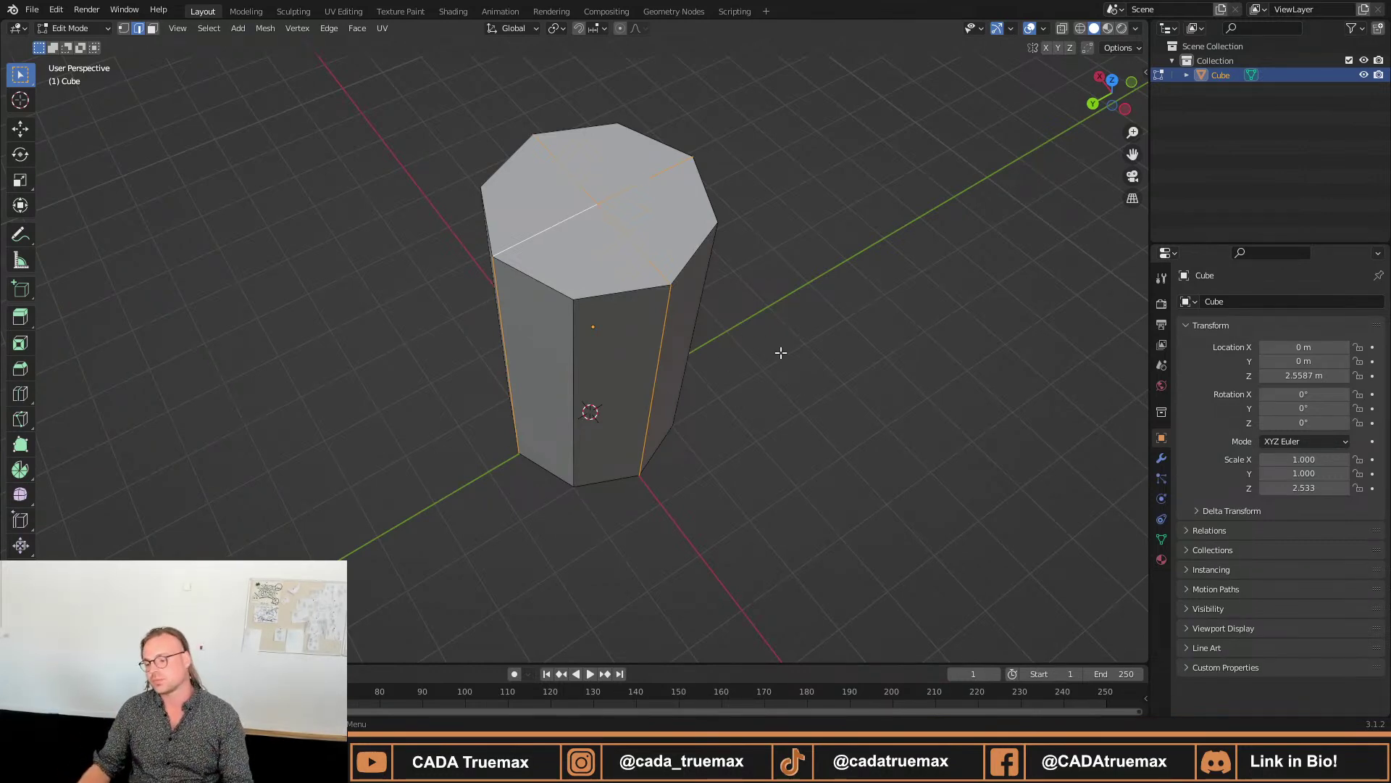
pyautogui.moveTo(781, 353); pyautogui.dragTo(493, 320, button='middle')
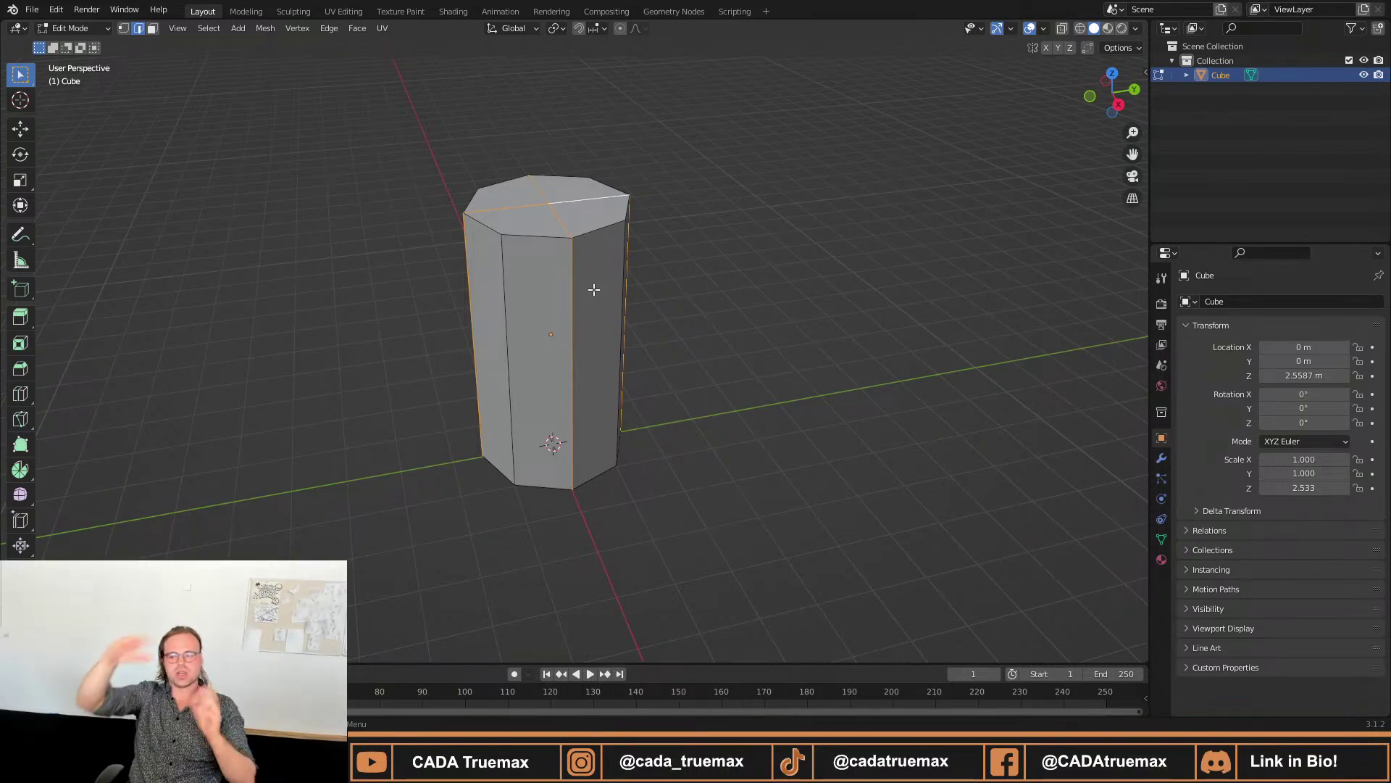
# Clear the edge selection, switch to face selection and select all four faces on the column's top.
pyautogui.click(669, 182)
pyautogui.moveTo(669, 182); pyautogui.dragTo(564, 215, button='middle')
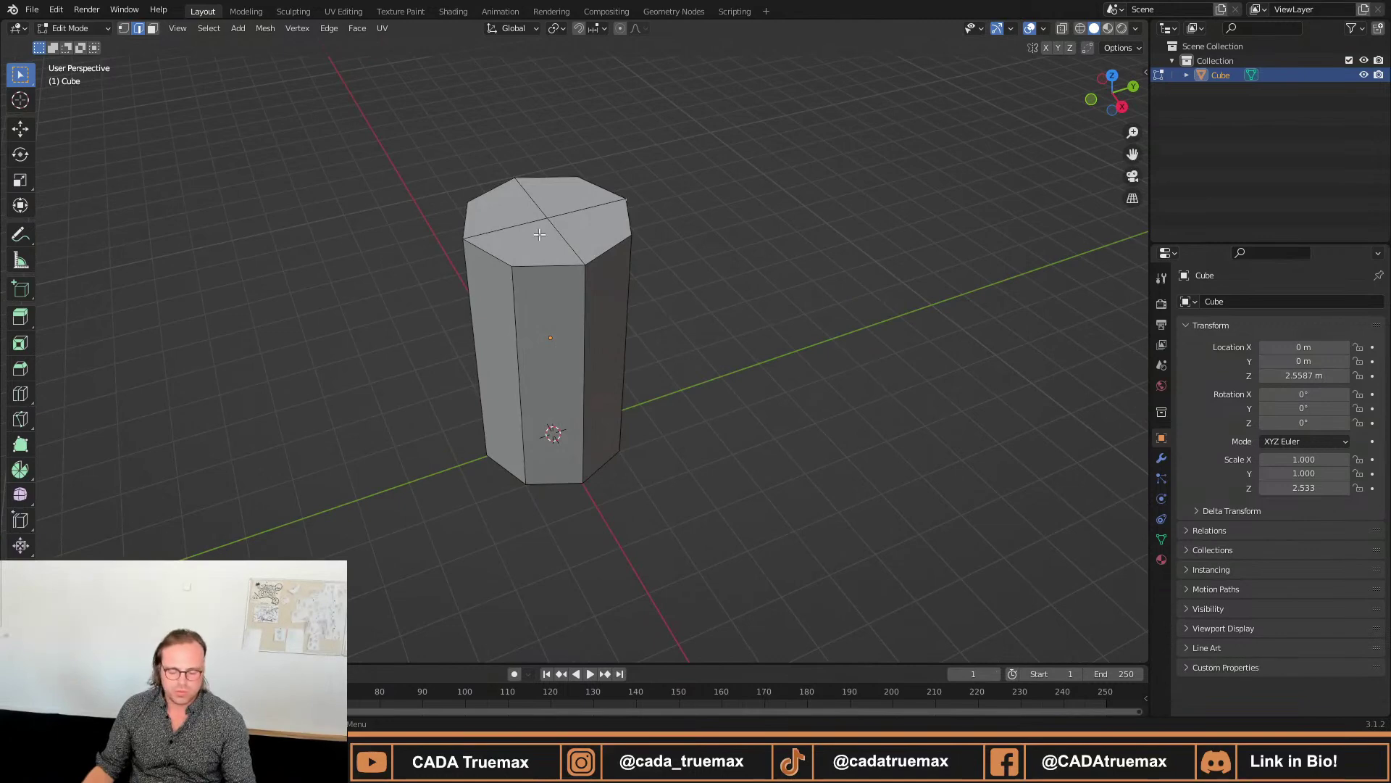
pyautogui.press('3')
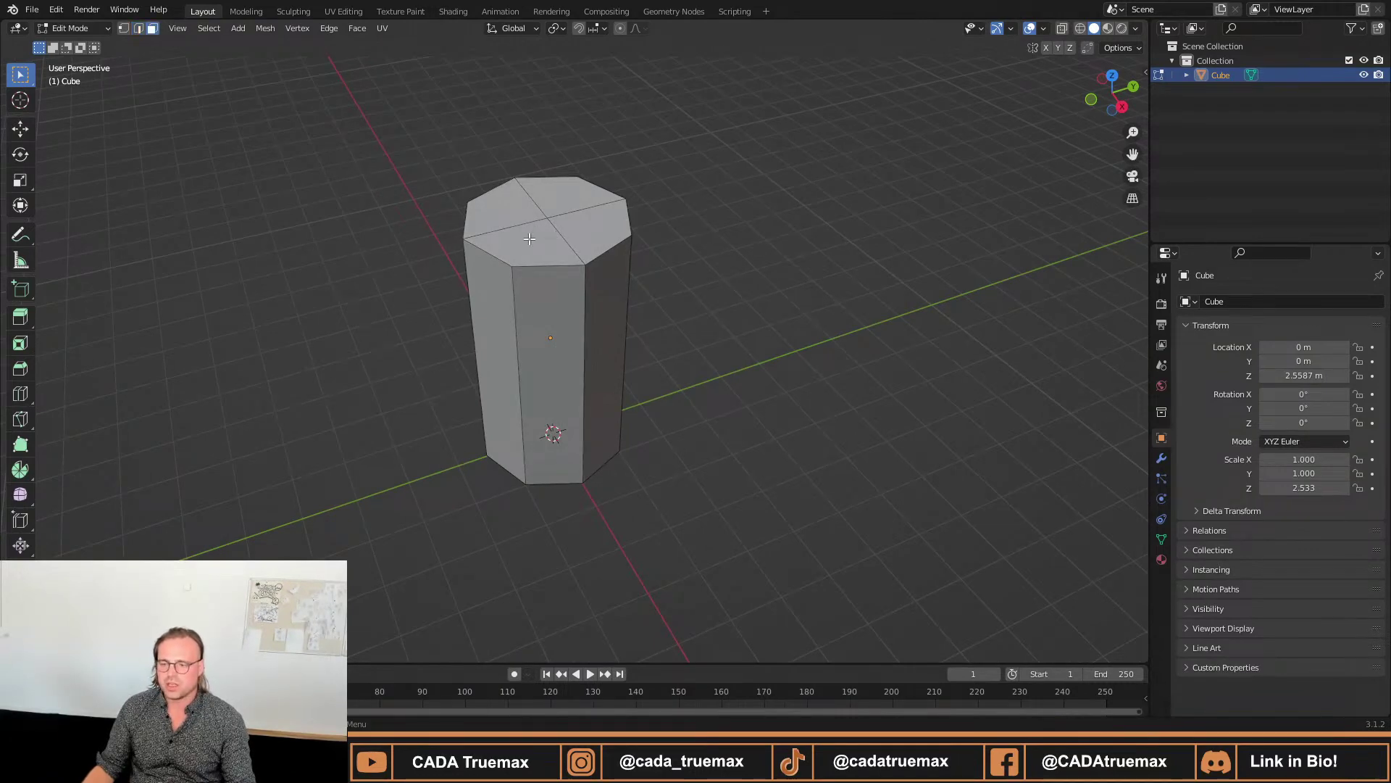
pyautogui.click(530, 238)
pyautogui.keyDown('shift'); pyautogui.click(568, 233); pyautogui.keyUp('shift')
pyautogui.keyDown('shift'); pyautogui.click(559, 205); pyautogui.keyUp('shift')
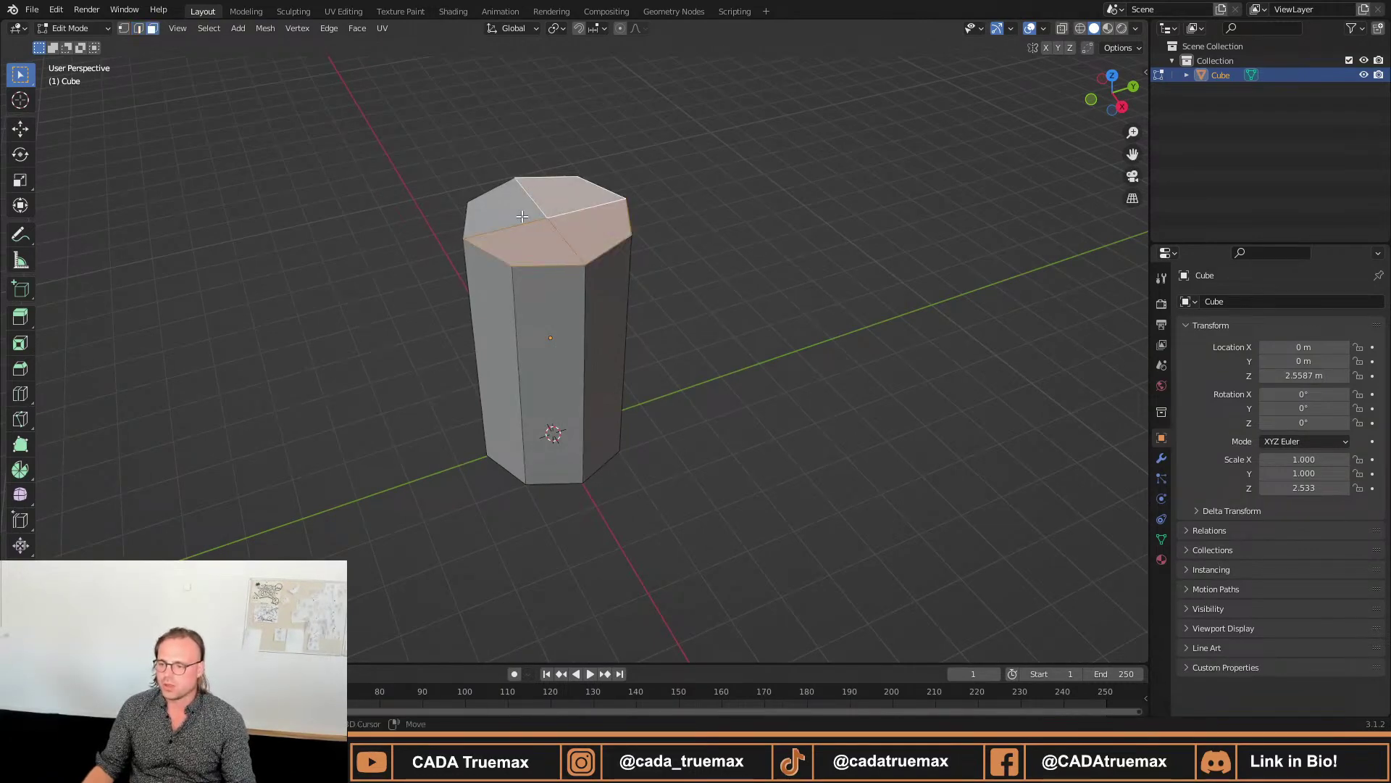
pyautogui.keyDown('shift'); pyautogui.click(522, 216); pyautogui.keyUp('shift')
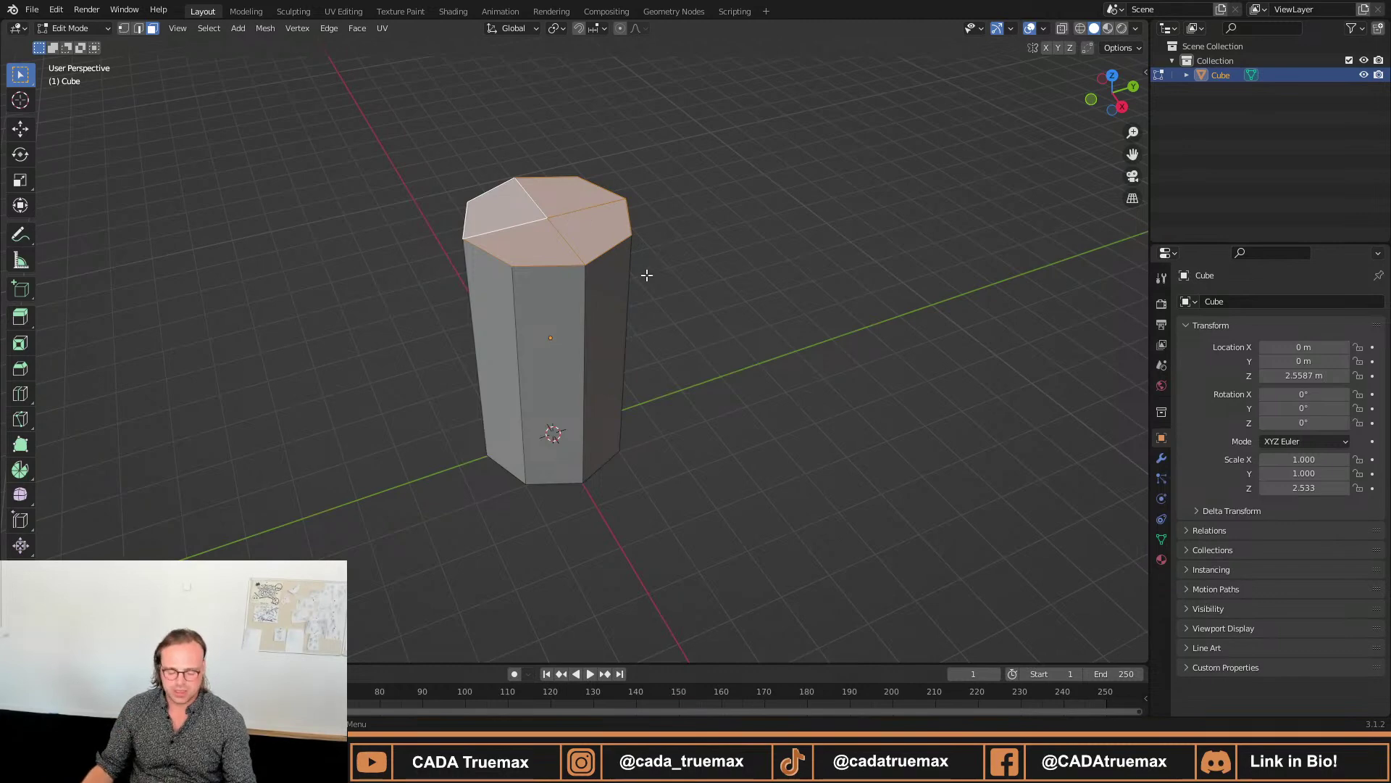
# Add the four faces on the column's underside to the selection.
pyautogui.moveTo(721, 347); pyautogui.dragTo(565, 322, button='middle')
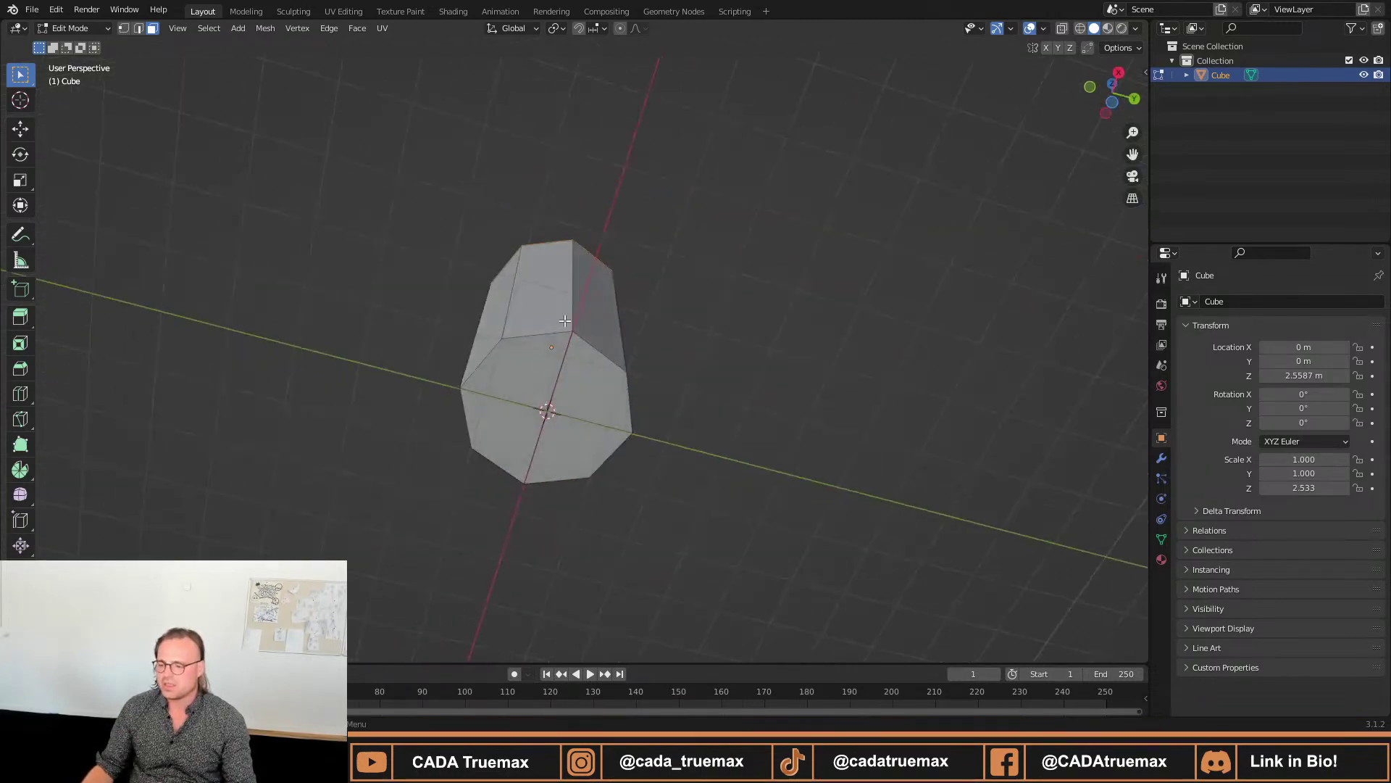
pyautogui.click(548, 379)
pyautogui.keyDown('shift'); pyautogui.click(576, 390); pyautogui.keyUp('shift')
pyautogui.keyDown('shift'); pyautogui.click(565, 420); pyautogui.keyUp('shift')
pyautogui.keyDown('shift'); pyautogui.click(514, 422); pyautogui.keyUp('shift')
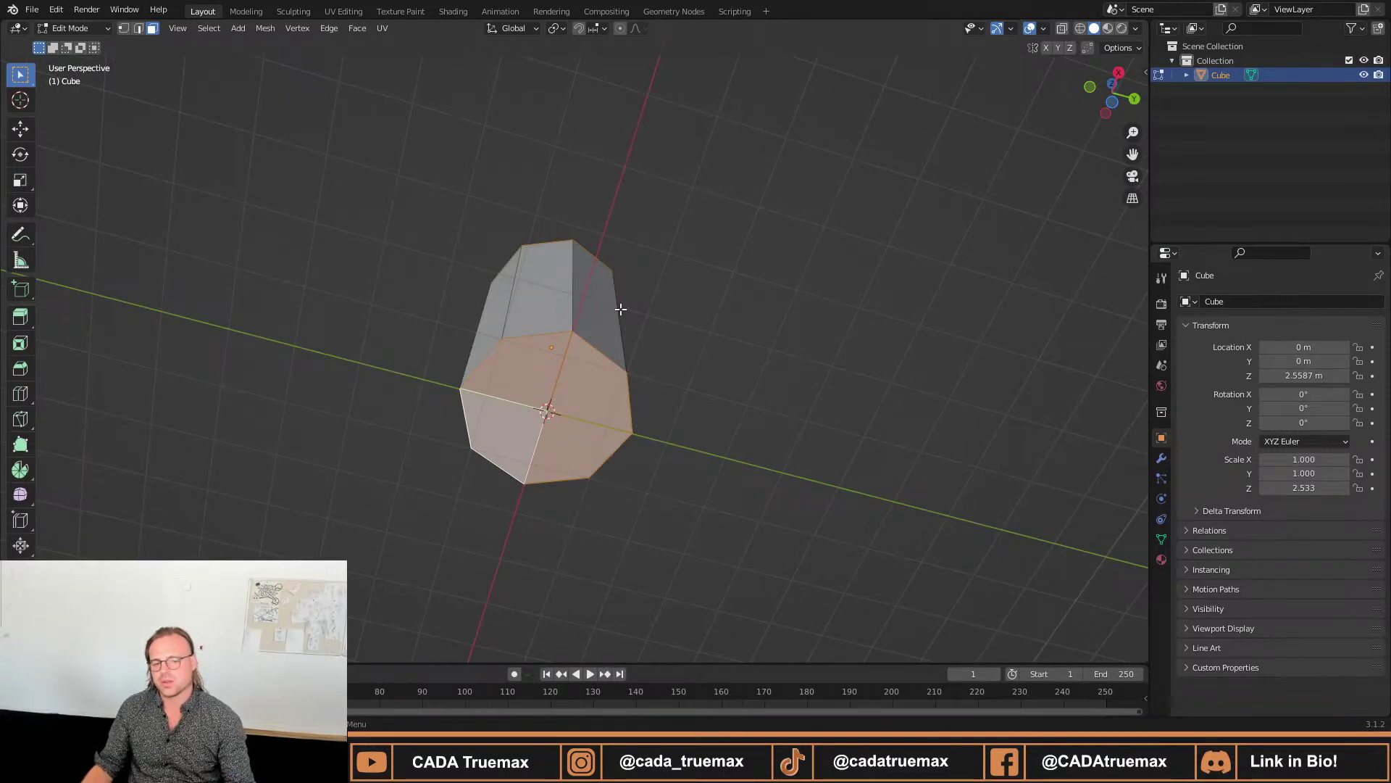
pyautogui.moveTo(558, 254); pyautogui.dragTo(566, 487, button='middle')
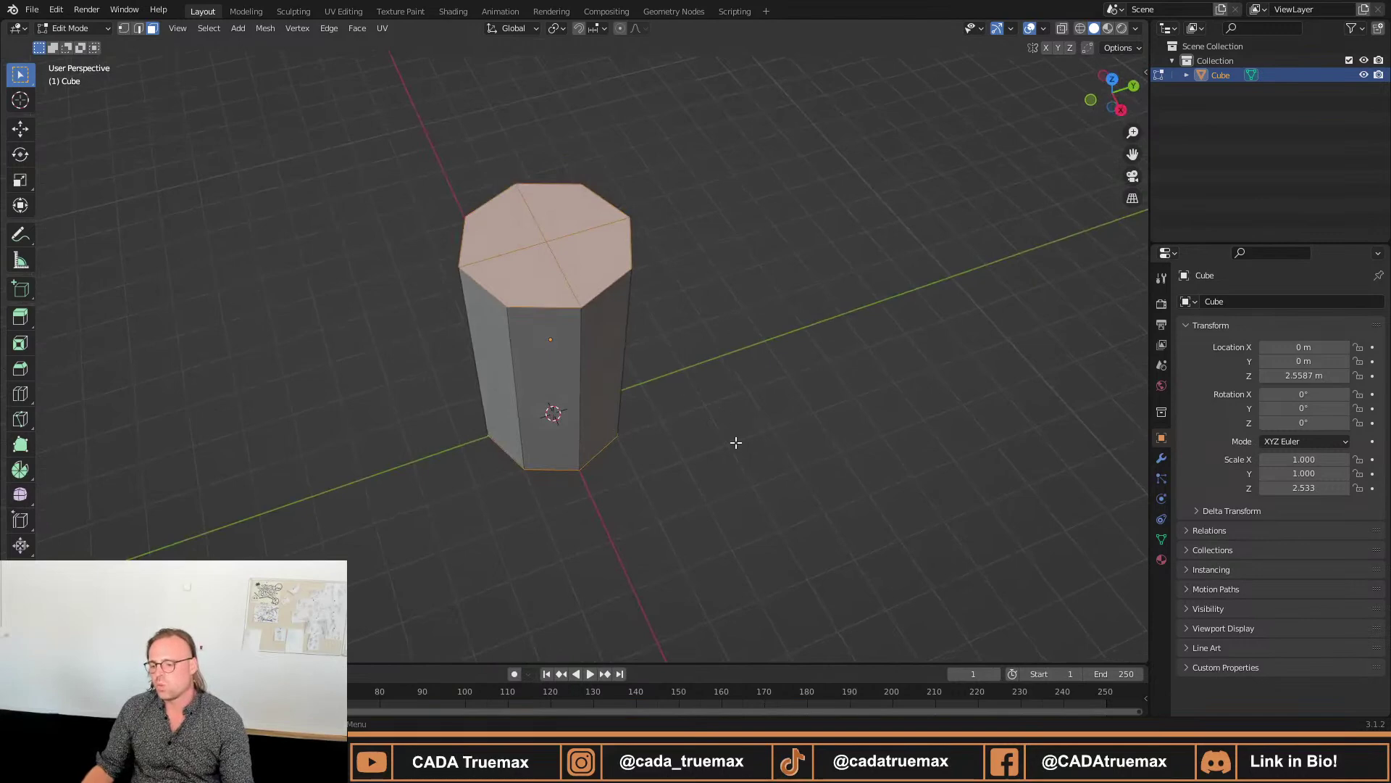
# Inset the selected top and bottom faces of the column by about 0.23 m.
pyautogui.moveTo(736, 442); pyautogui.dragTo(726, 417, button='middle')
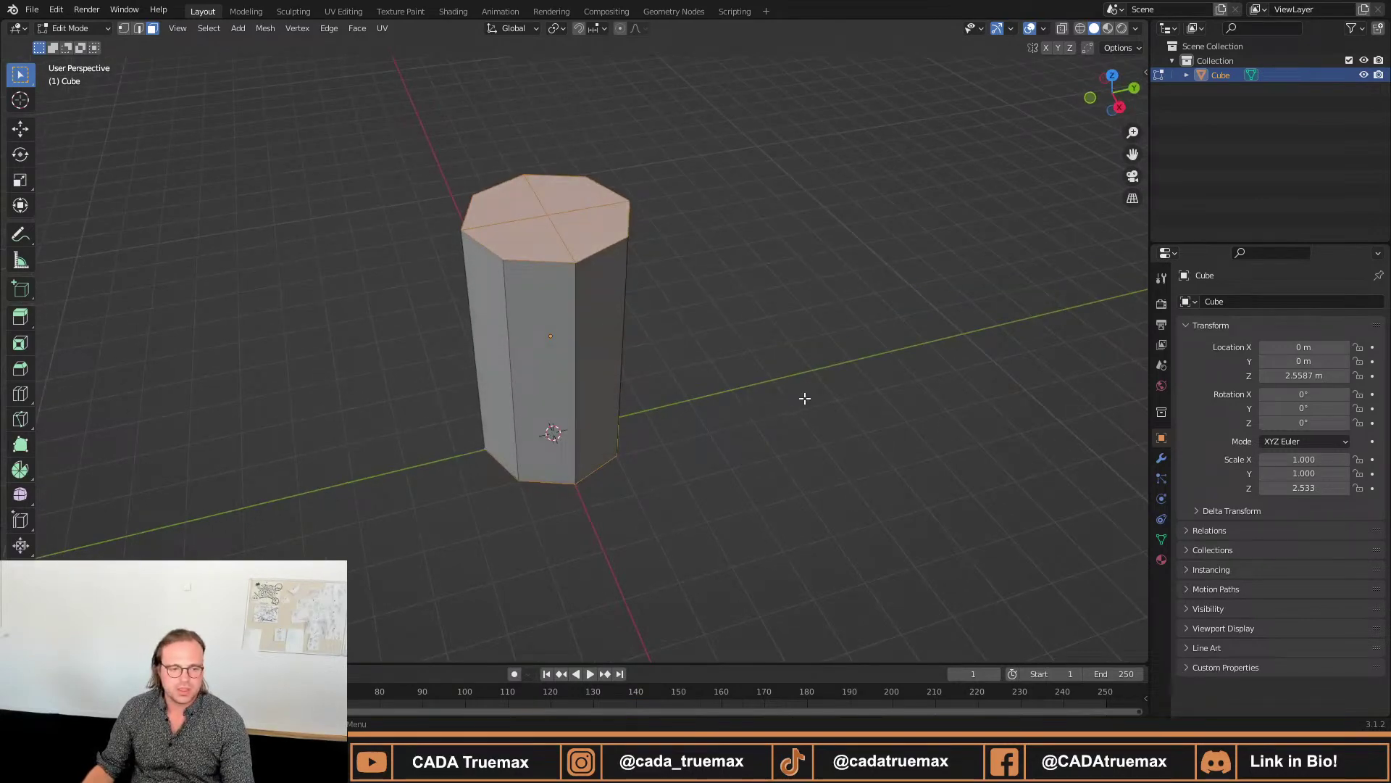
pyautogui.press('i')
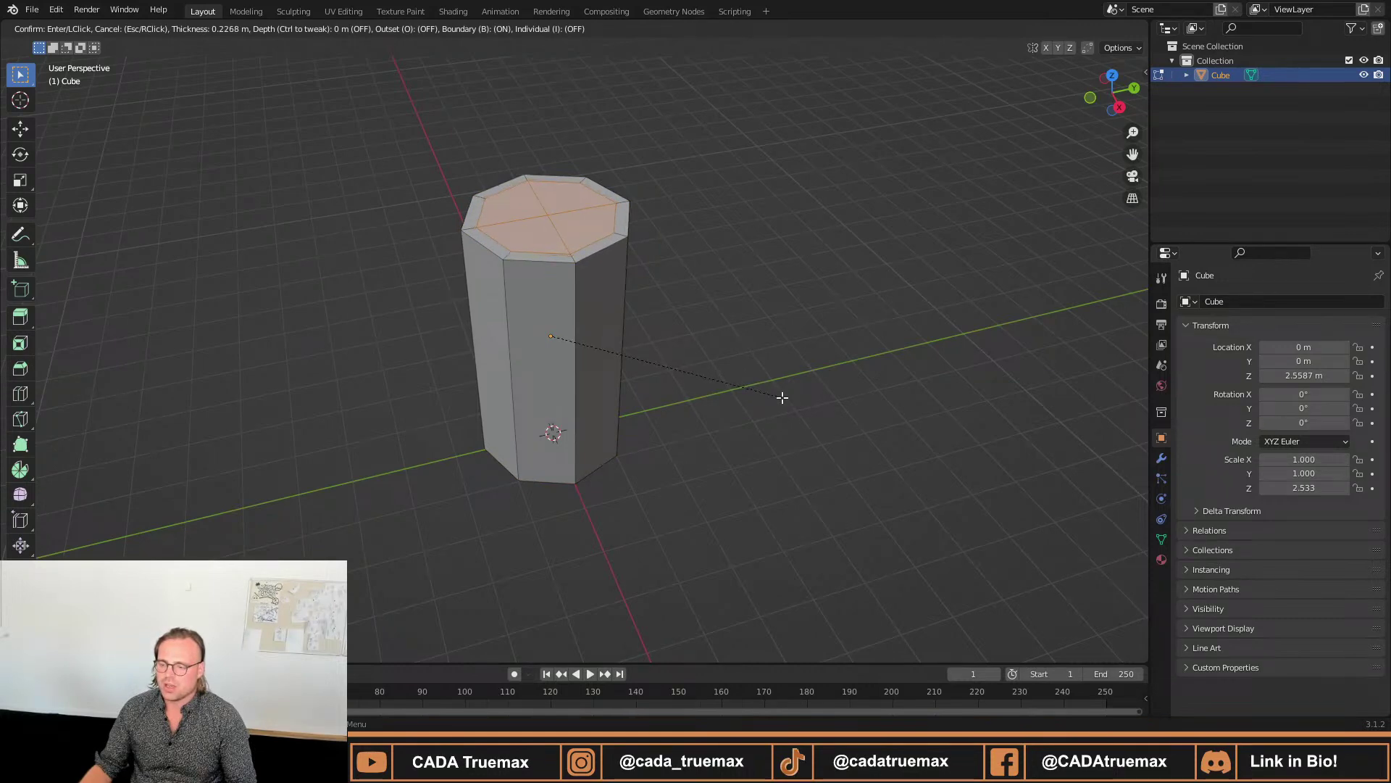
pyautogui.click(782, 397)
pyautogui.moveTo(733, 420); pyautogui.dragTo(662, 419, button='middle')
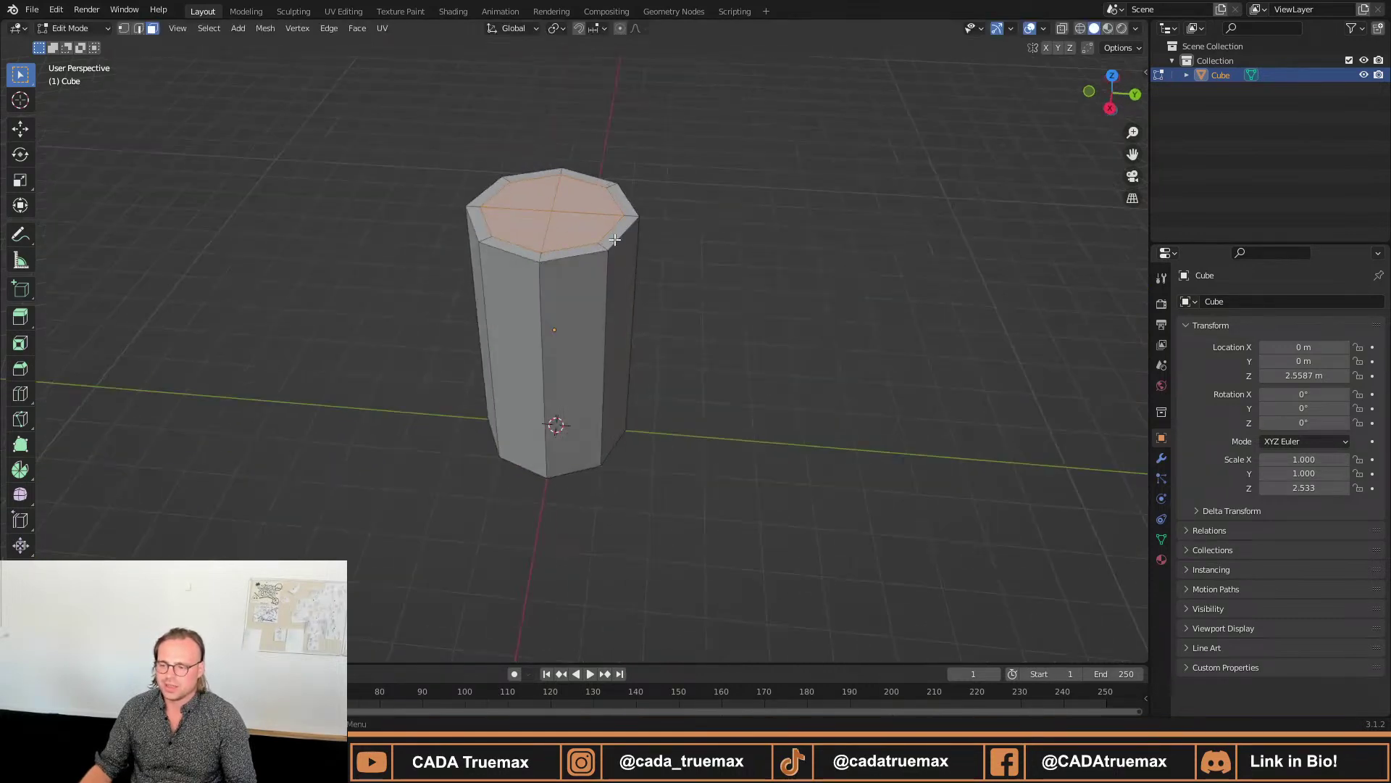
pyautogui.moveTo(668, 263); pyautogui.dragTo(665, 296, button='middle')
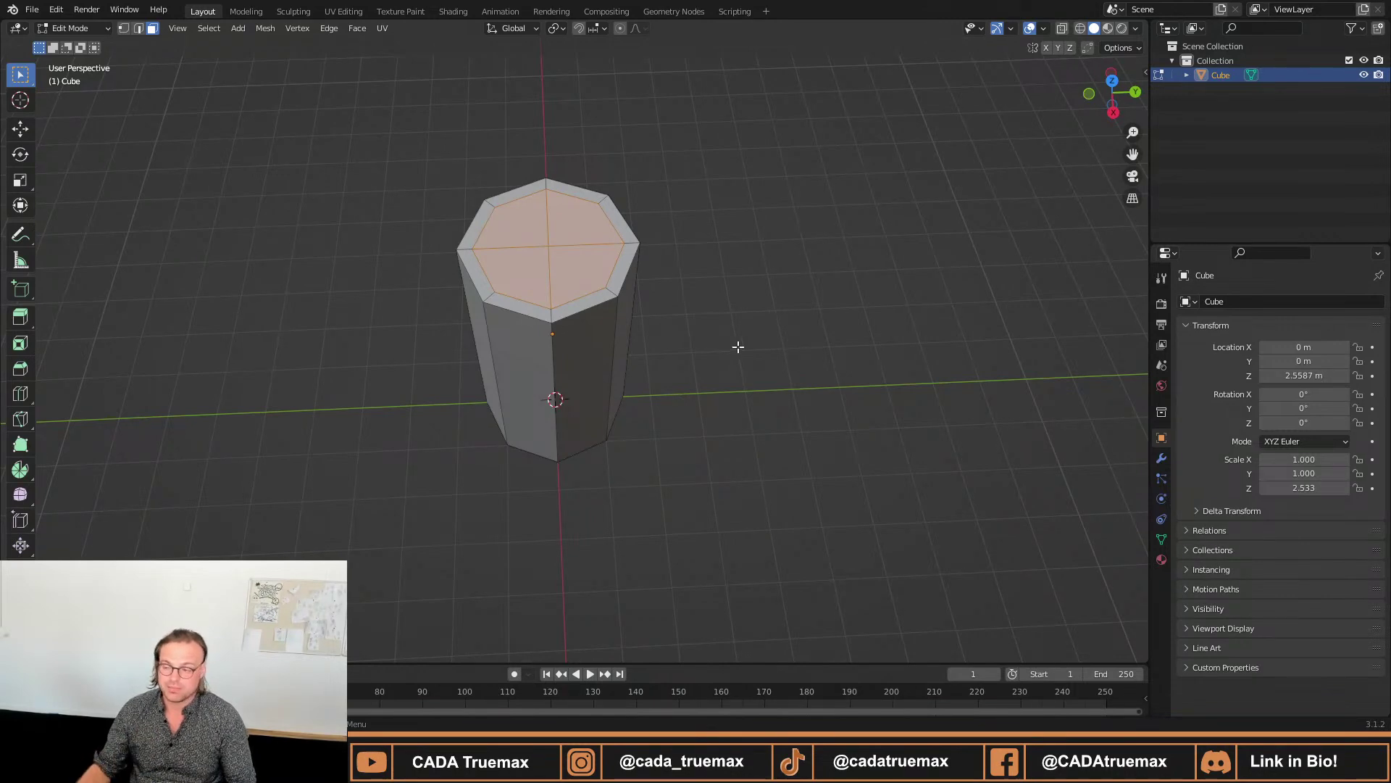
pyautogui.scroll(2, 589, 314)
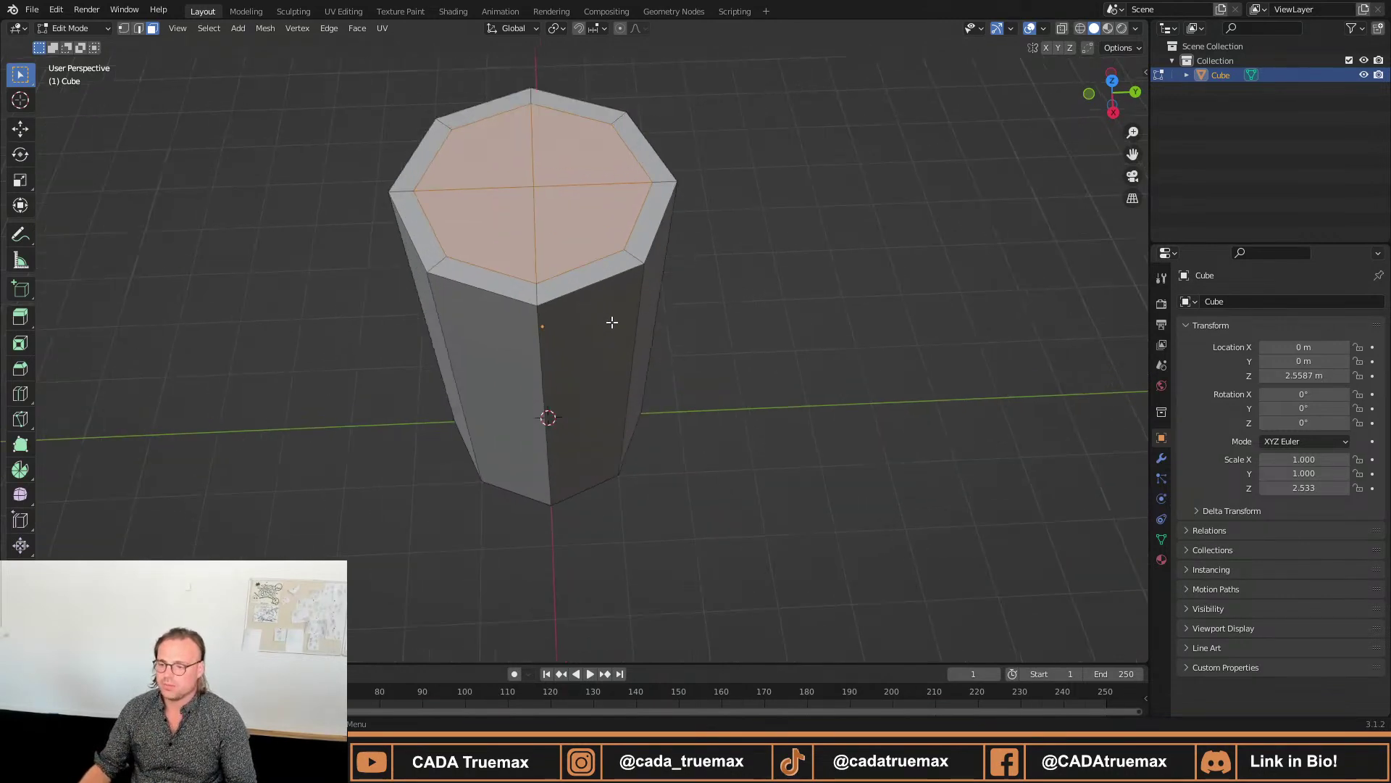
pyautogui.moveTo(612, 321); pyautogui.dragTo(693, 314, button='middle')
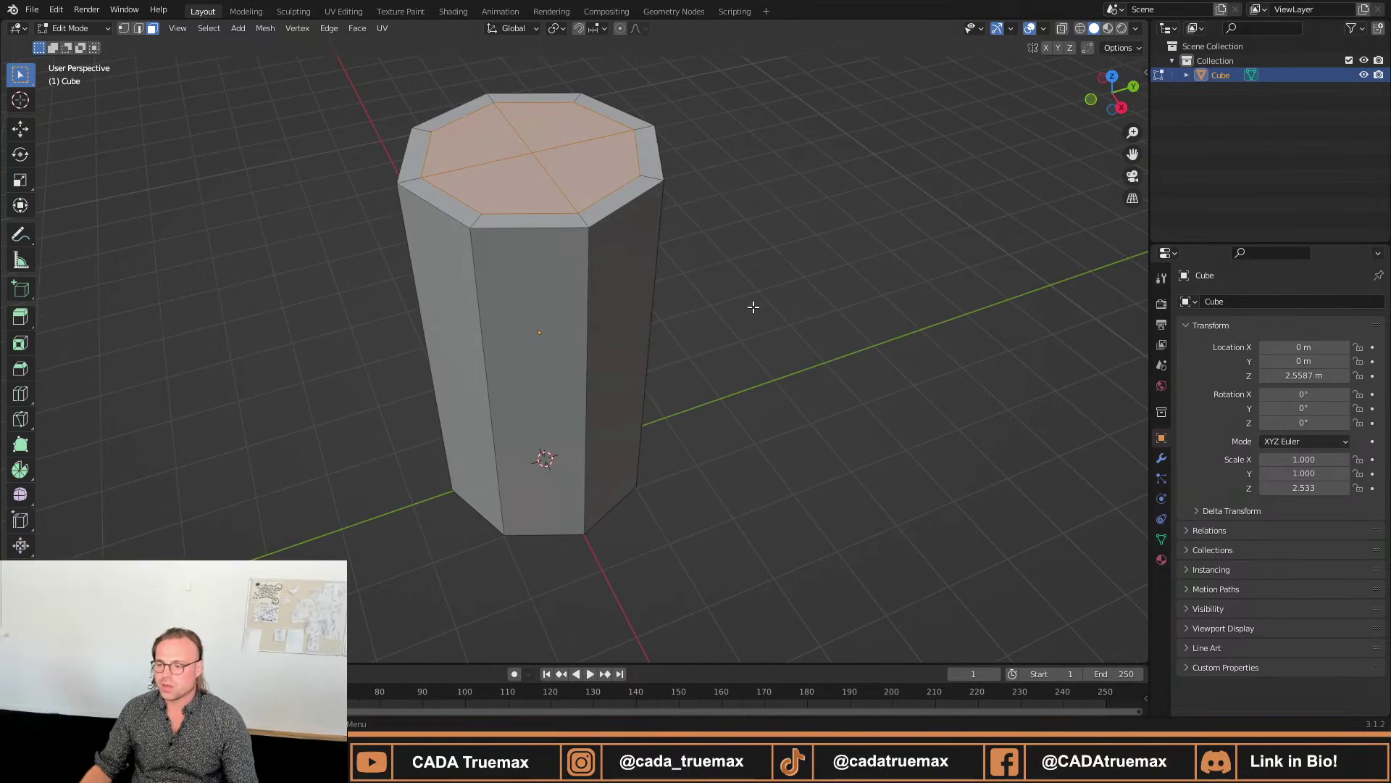
# Try extruding the inset end faces about 2.14 m along their normals.
pyautogui.scroll(-4, 753, 311)
pyautogui.press('e')
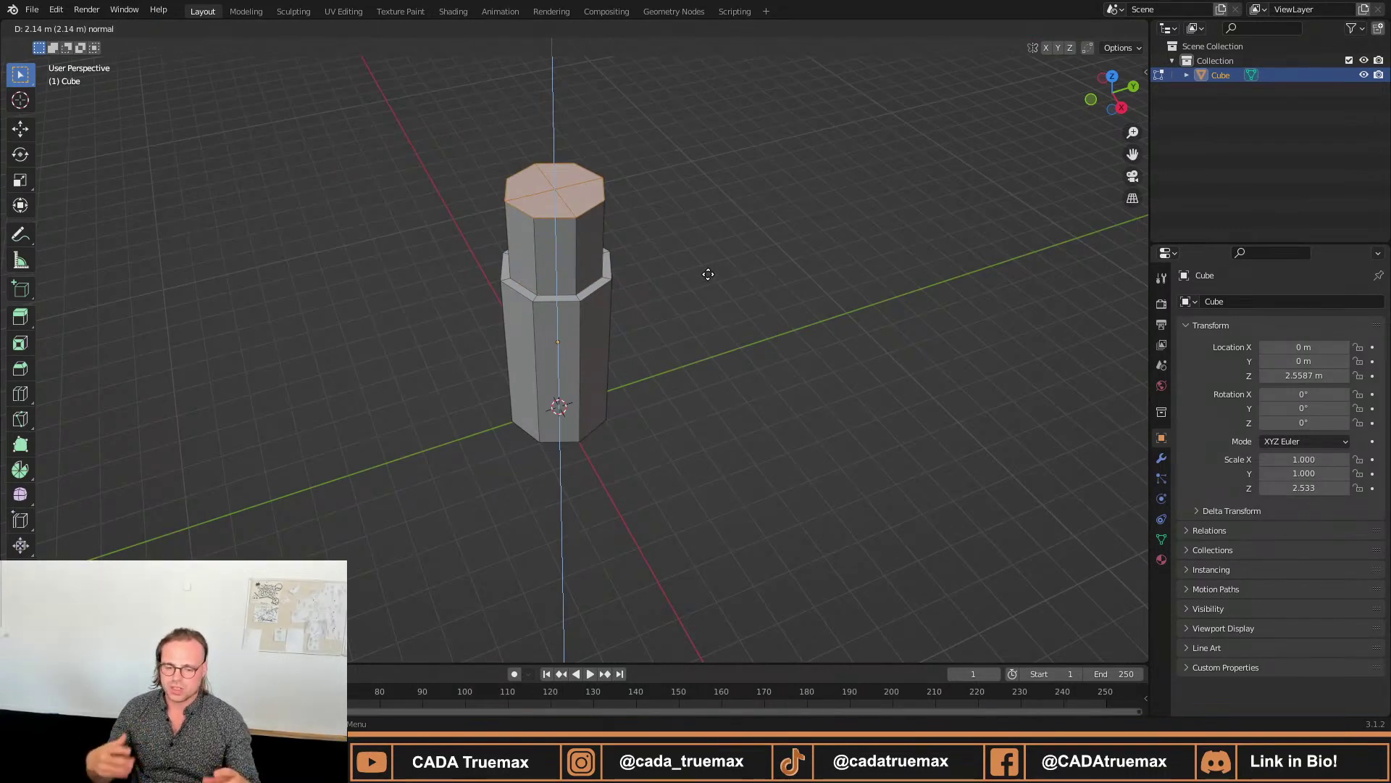
pyautogui.press('Escape')
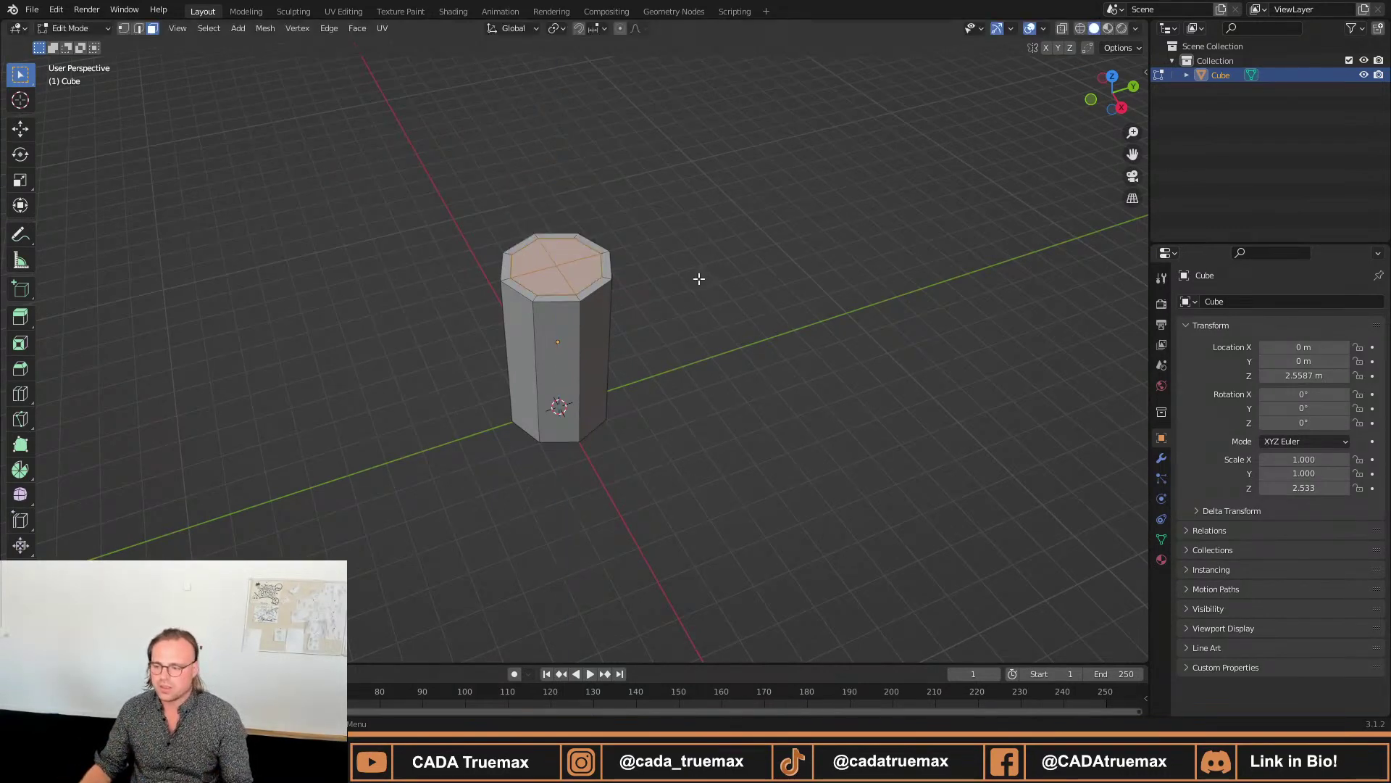
# Undo the inset of the end faces and return to Object Mode with nothing selected.
pyautogui.click(690, 286)
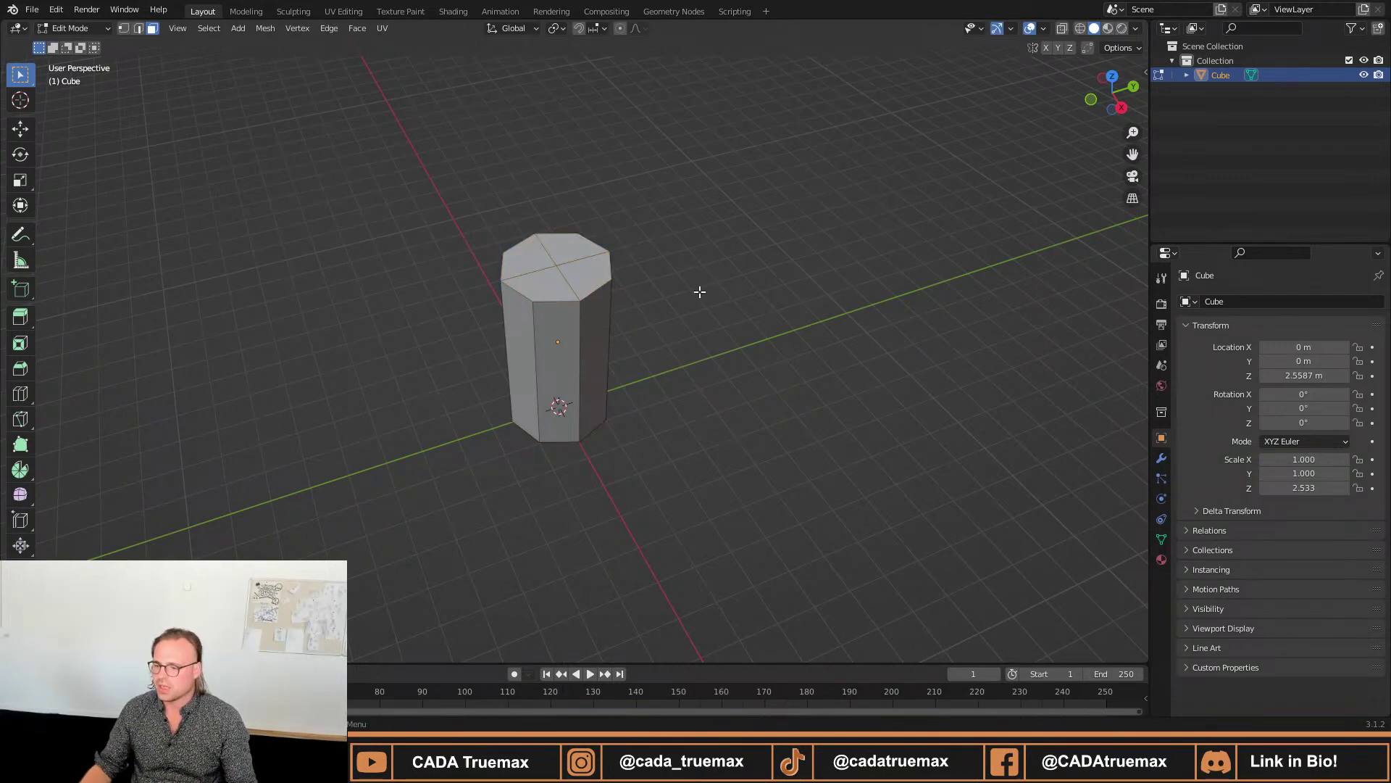
pyautogui.press('Tab')
pyautogui.click(668, 329)
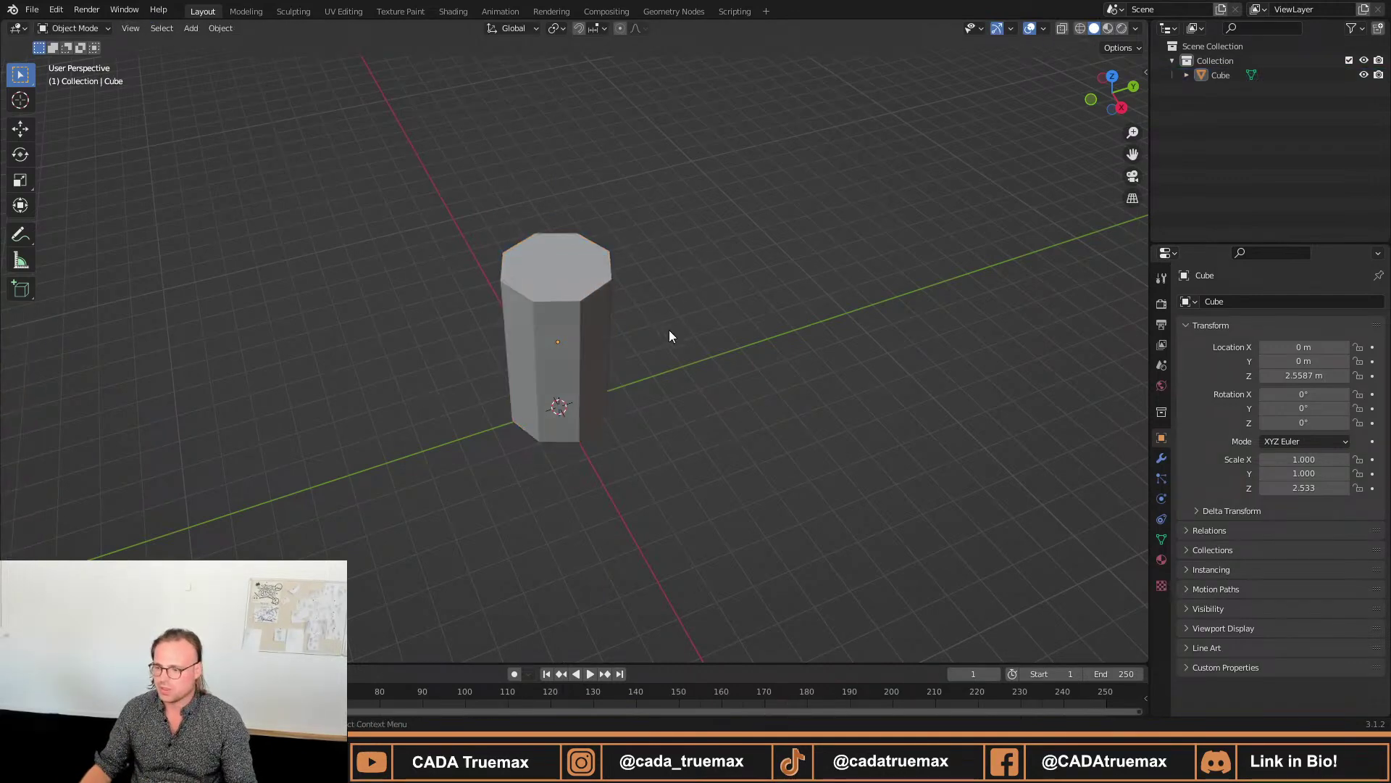
# Add a new cube and move it along the Y axis about 5.6 m away from the column.
pyautogui.hotkey('shift', 'a')
pyautogui.moveTo(675, 332)
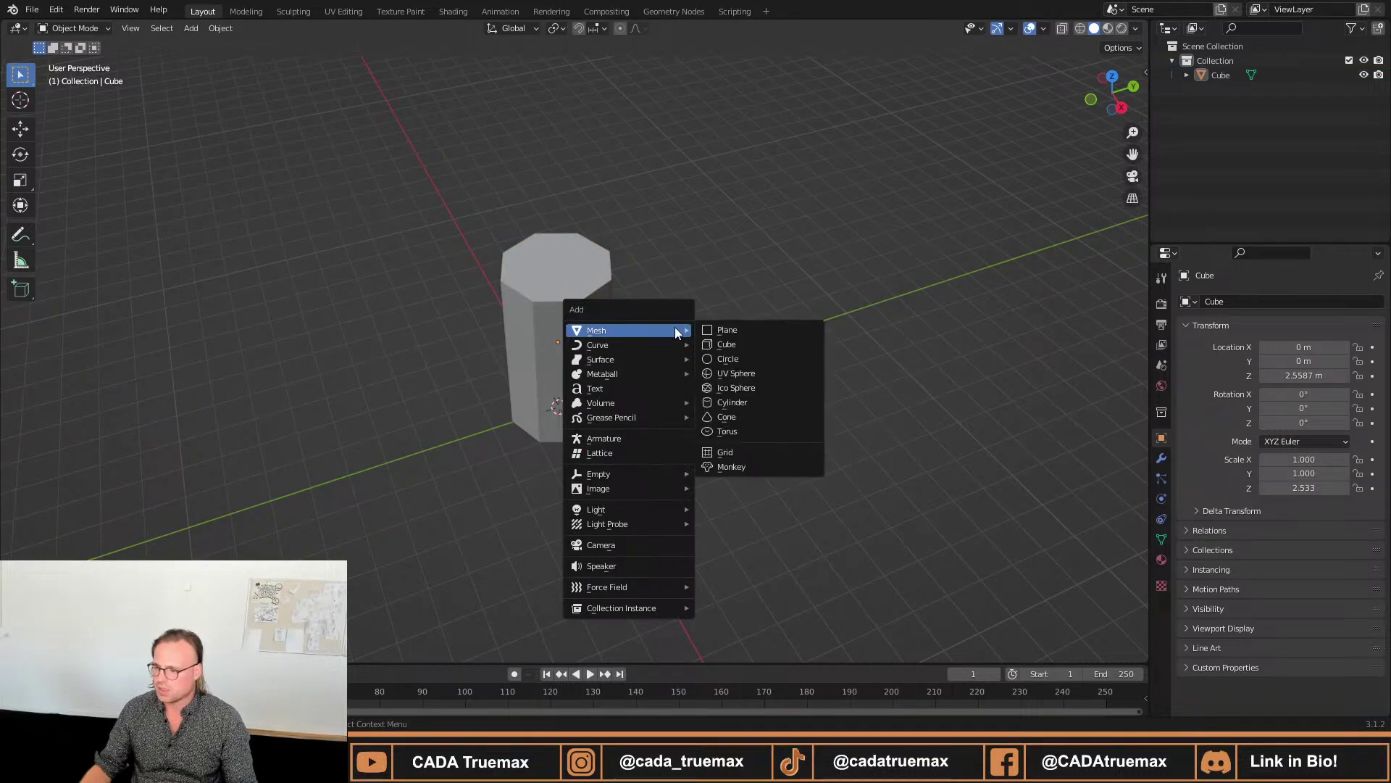
pyautogui.click(721, 344)
pyautogui.press('g')
pyautogui.press('y')
pyautogui.click(770, 377)
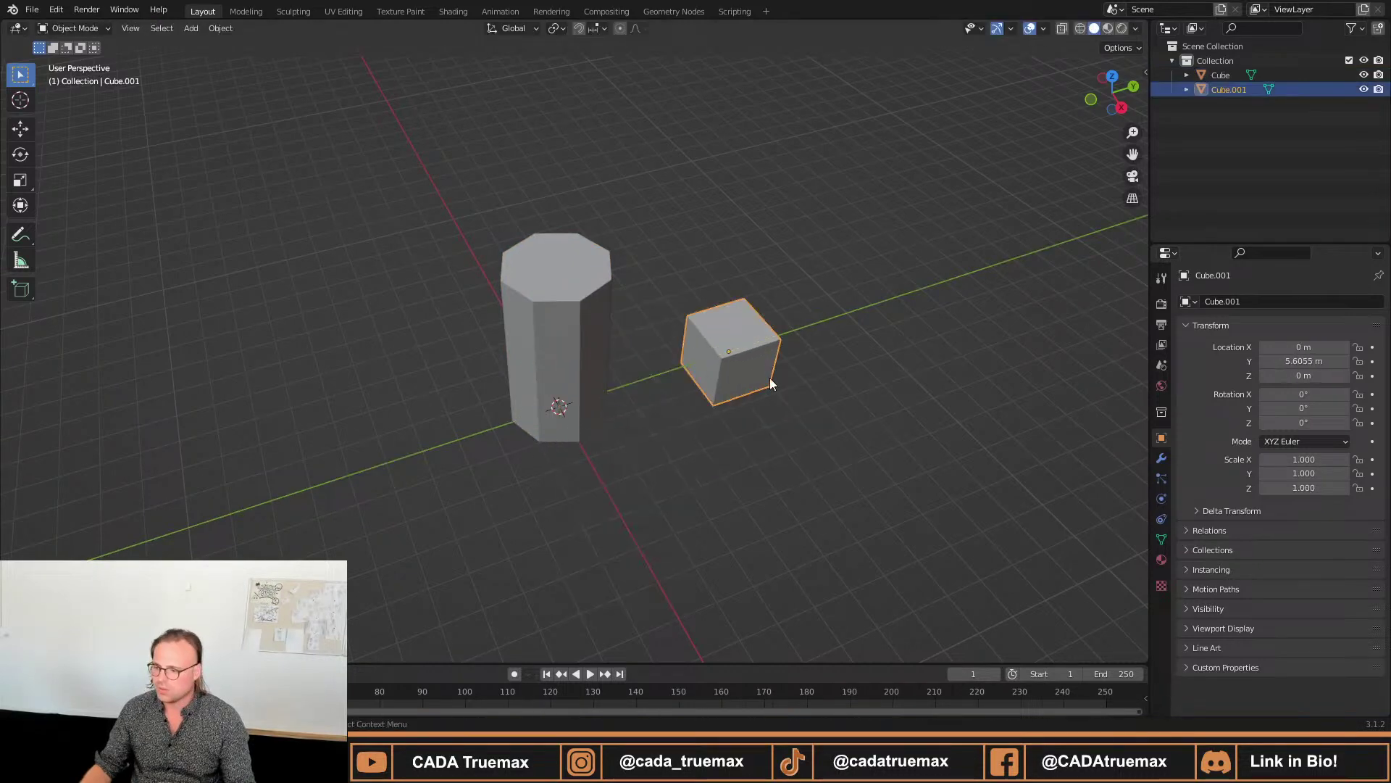
# Frame the new cube and open it in Edit Mode with nothing selected.
pyautogui.press('KP_Decimal')
pyautogui.press('Tab')
pyautogui.press('KP_Decimal')
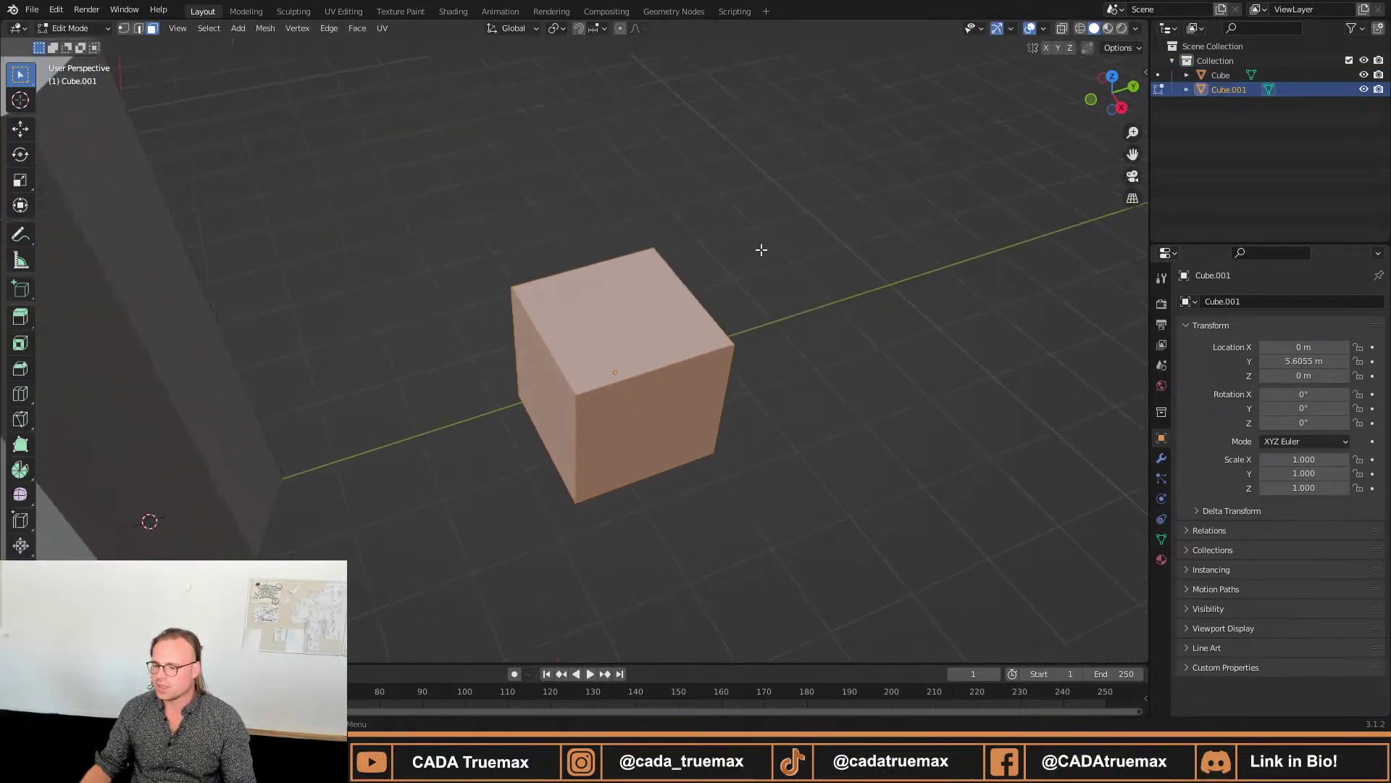
pyautogui.hotkey('alt', 'a')
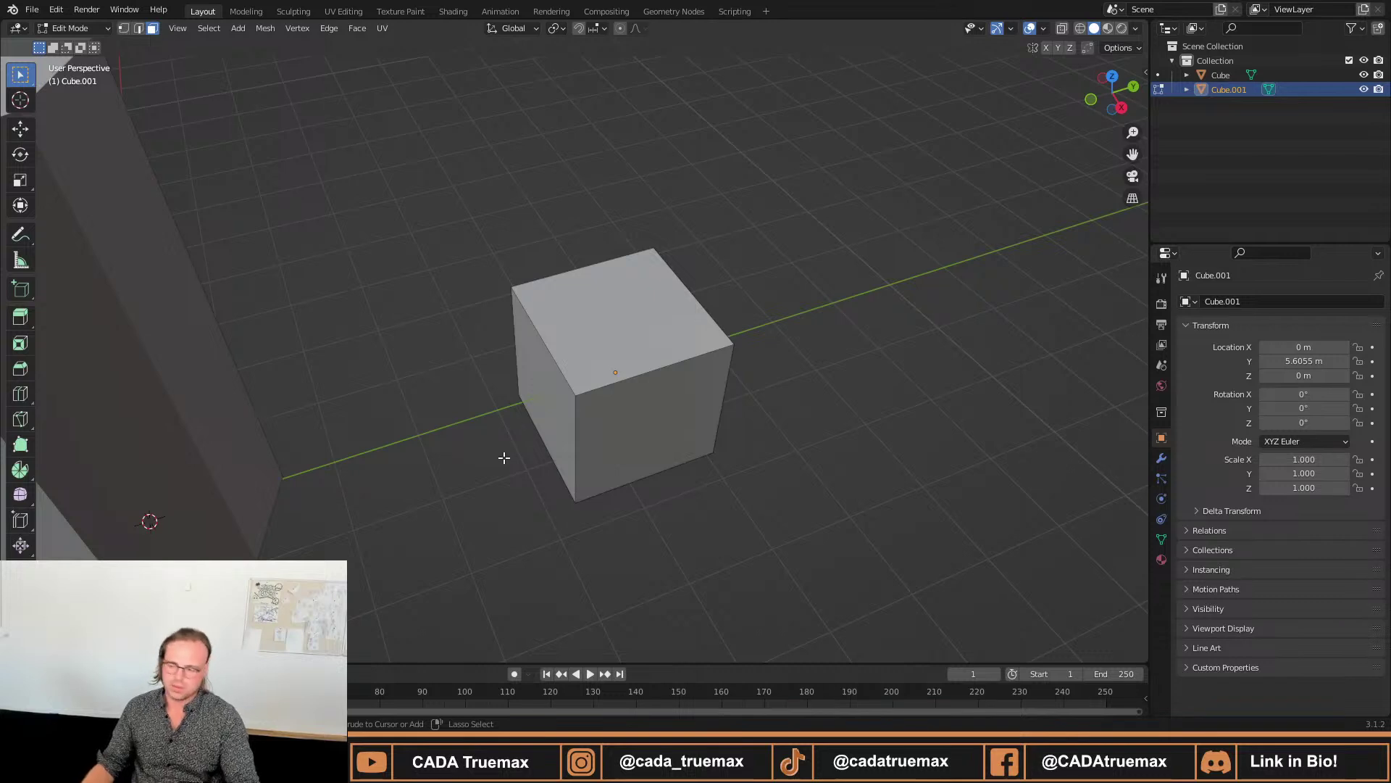
pyautogui.press('a')
pyautogui.hotkey('alt', 'a')
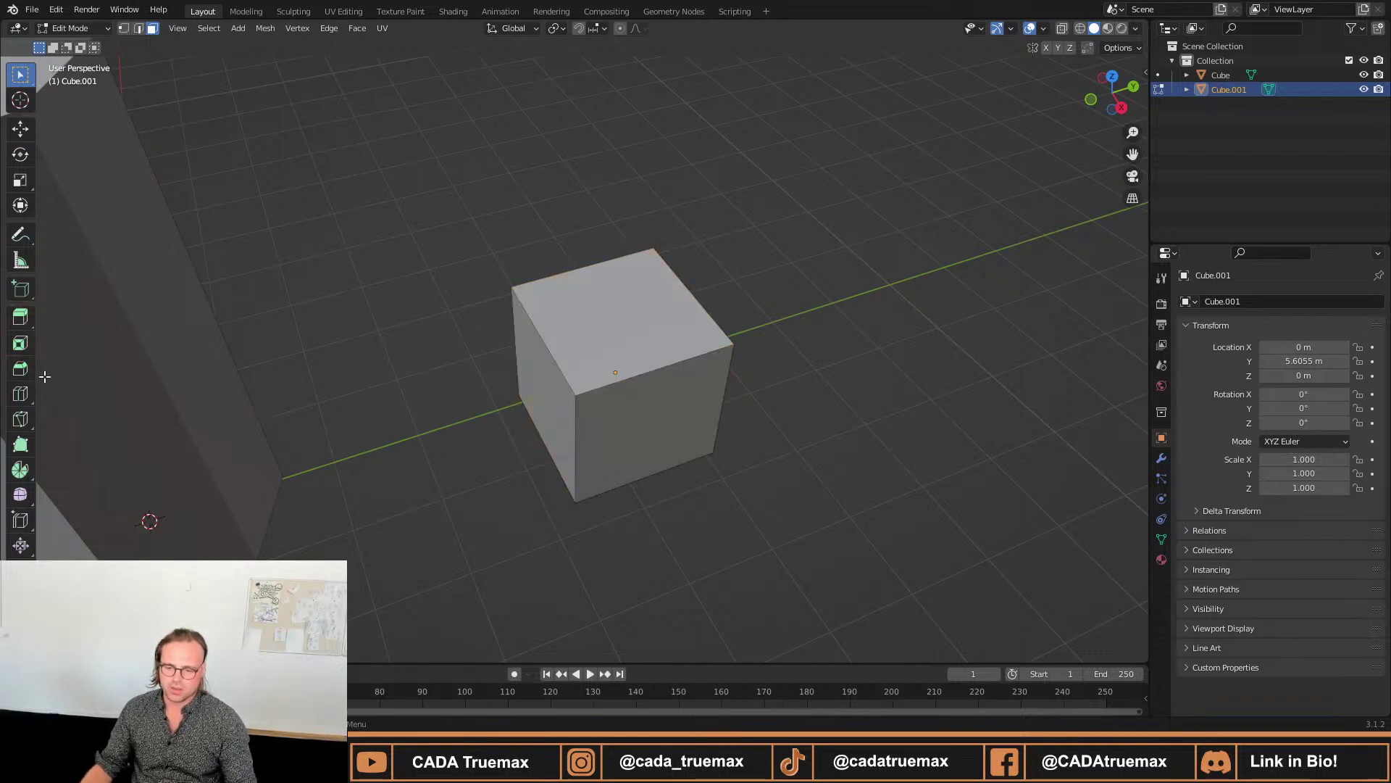
# Divide the new cube with two crossing vertical loop cuts through its middle, each with a single cut.
pyautogui.hotkey('ctrl', 'r')
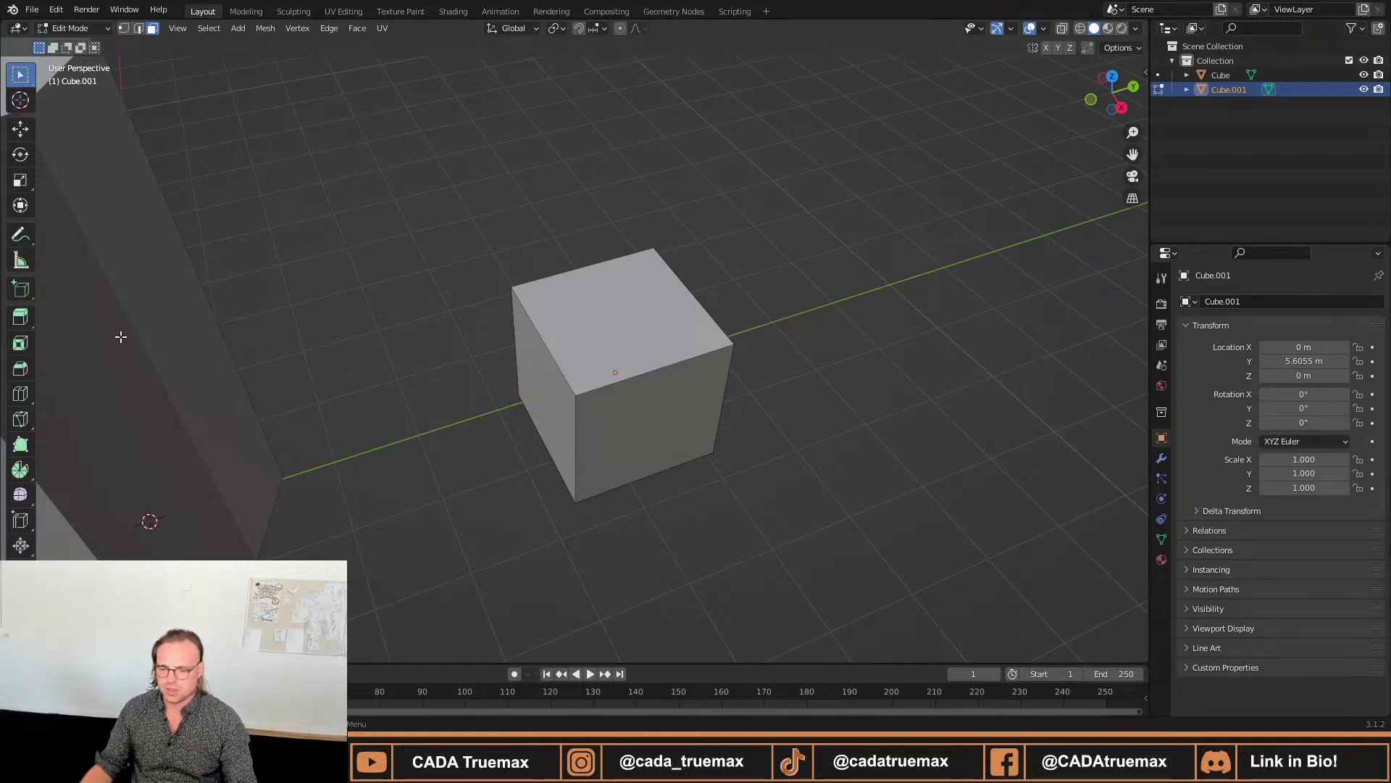
pyautogui.click(22, 395)
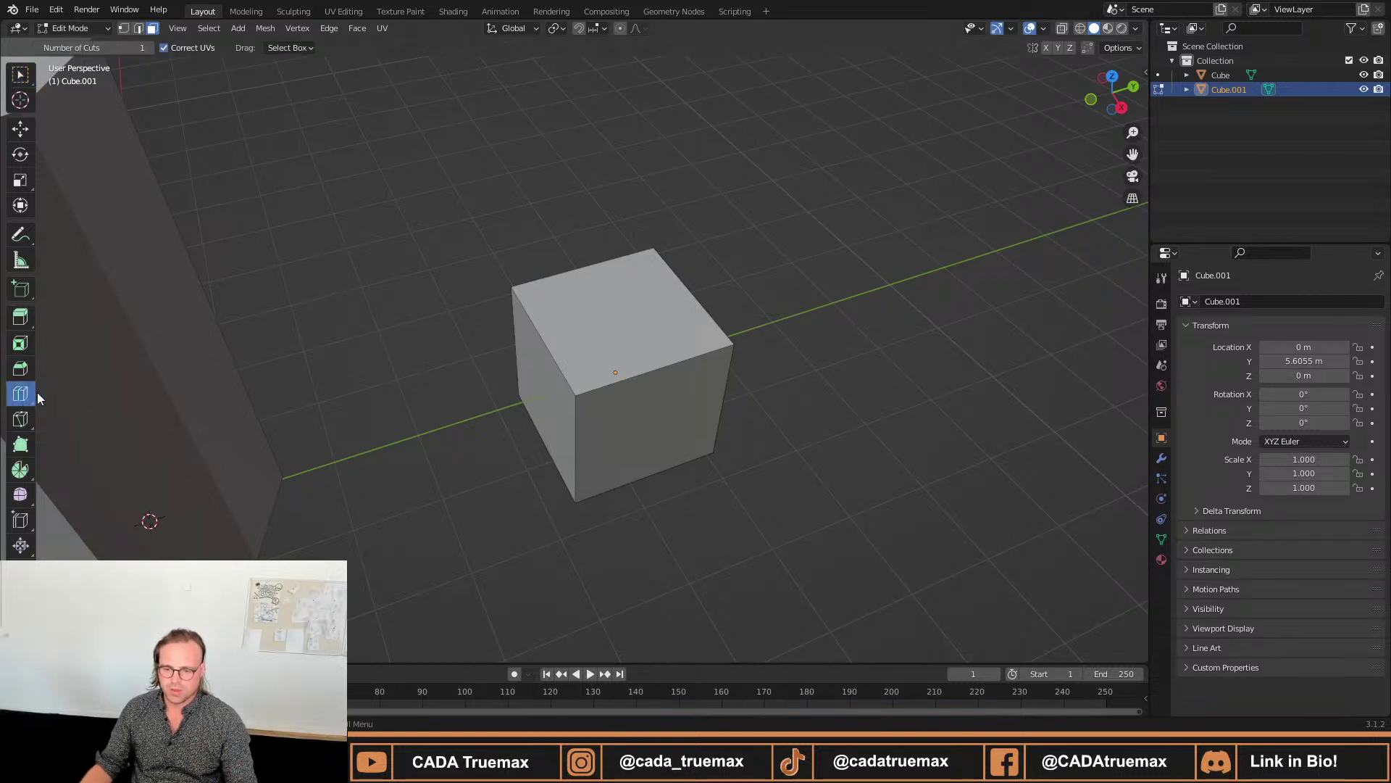
pyautogui.click(551, 353)
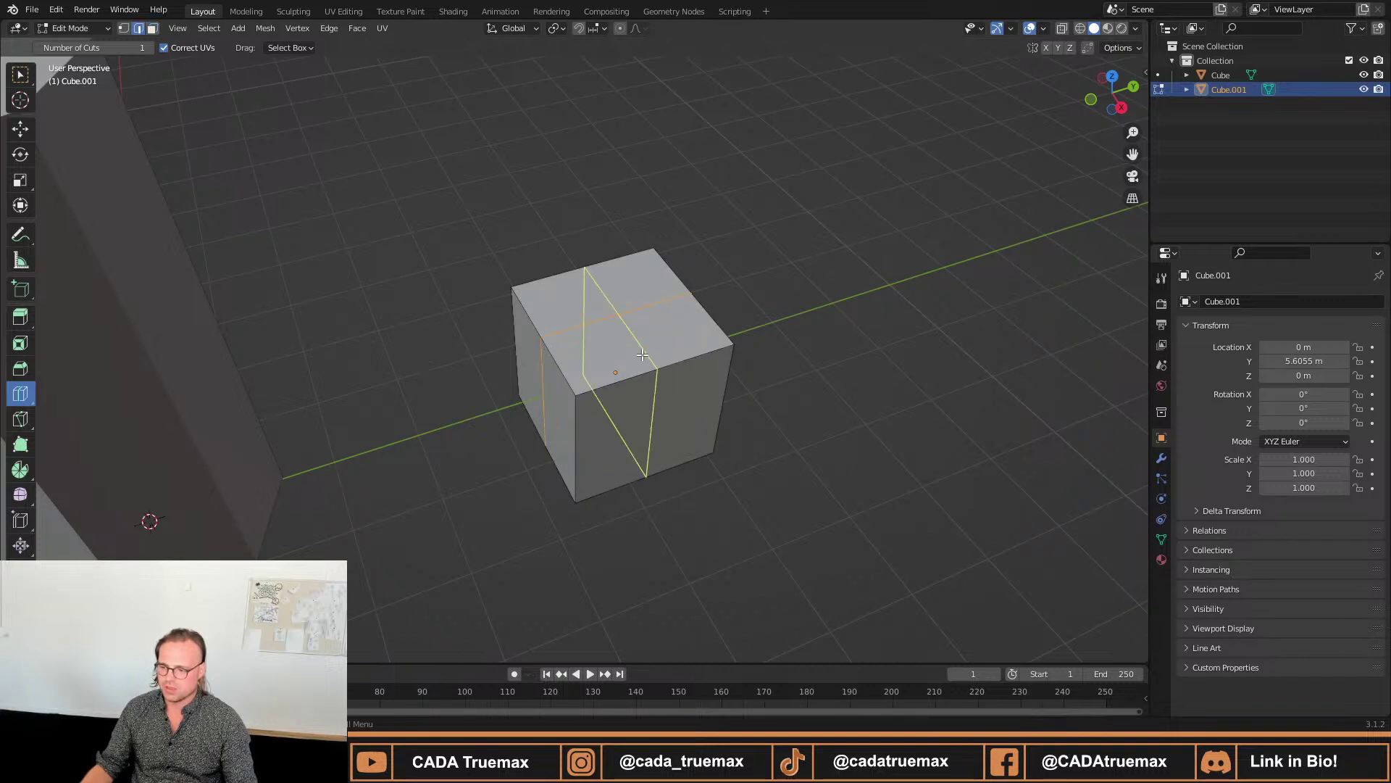
pyautogui.click(643, 355)
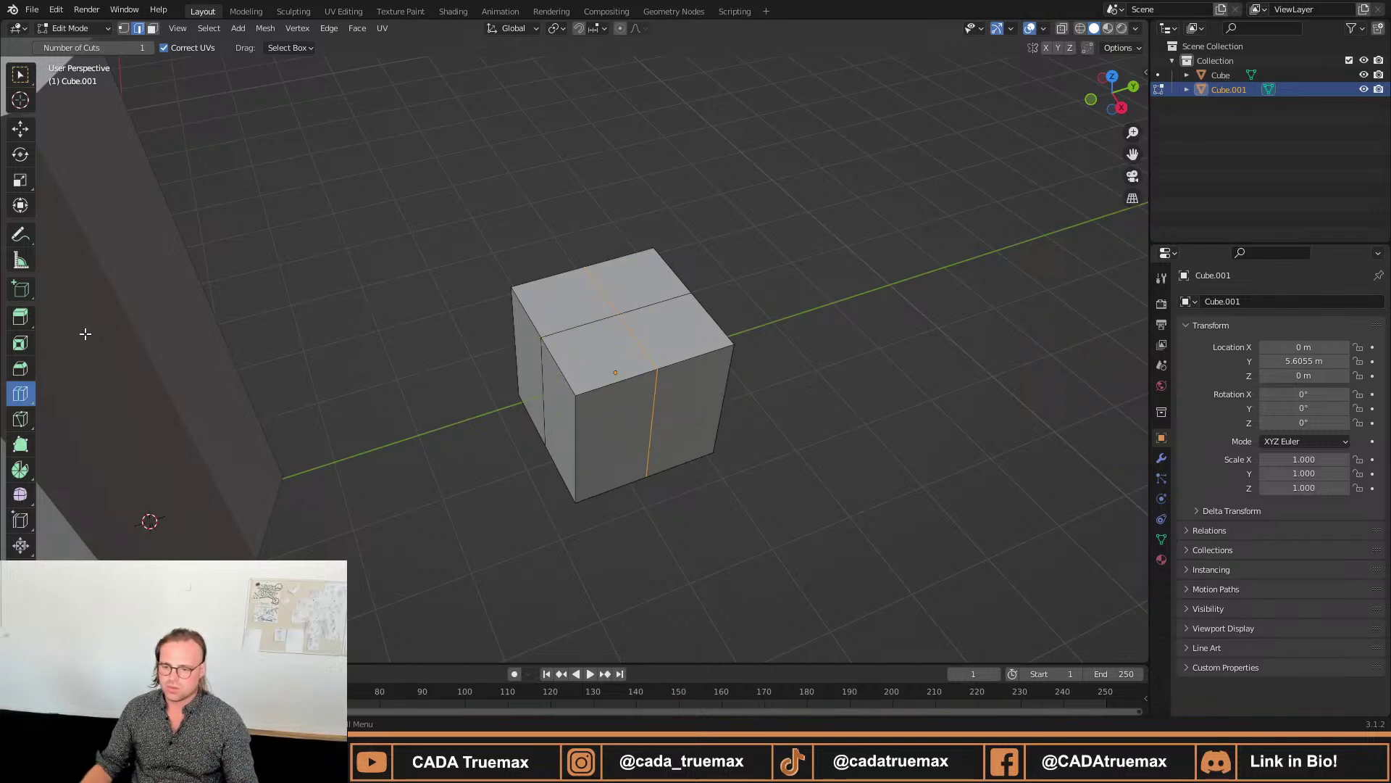
# Select both edge loops and scale them outward in X and Y only, excluding Z, to give the cube an octagonal outline.
pyautogui.press('w')
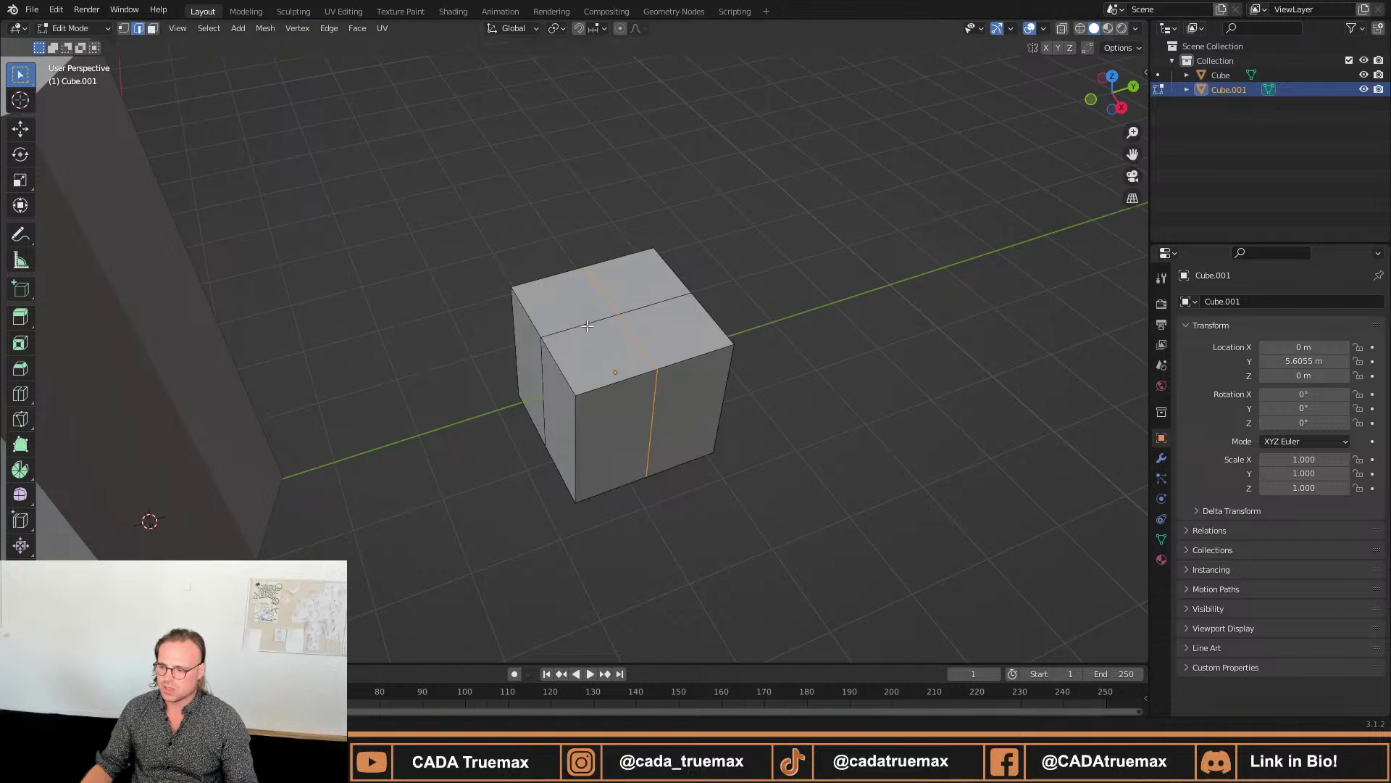
pyautogui.keyDown('alt'); pyautogui.keyDown('shift'); pyautogui.click(590, 324); pyautogui.keyUp('shift'); pyautogui.keyUp('alt')
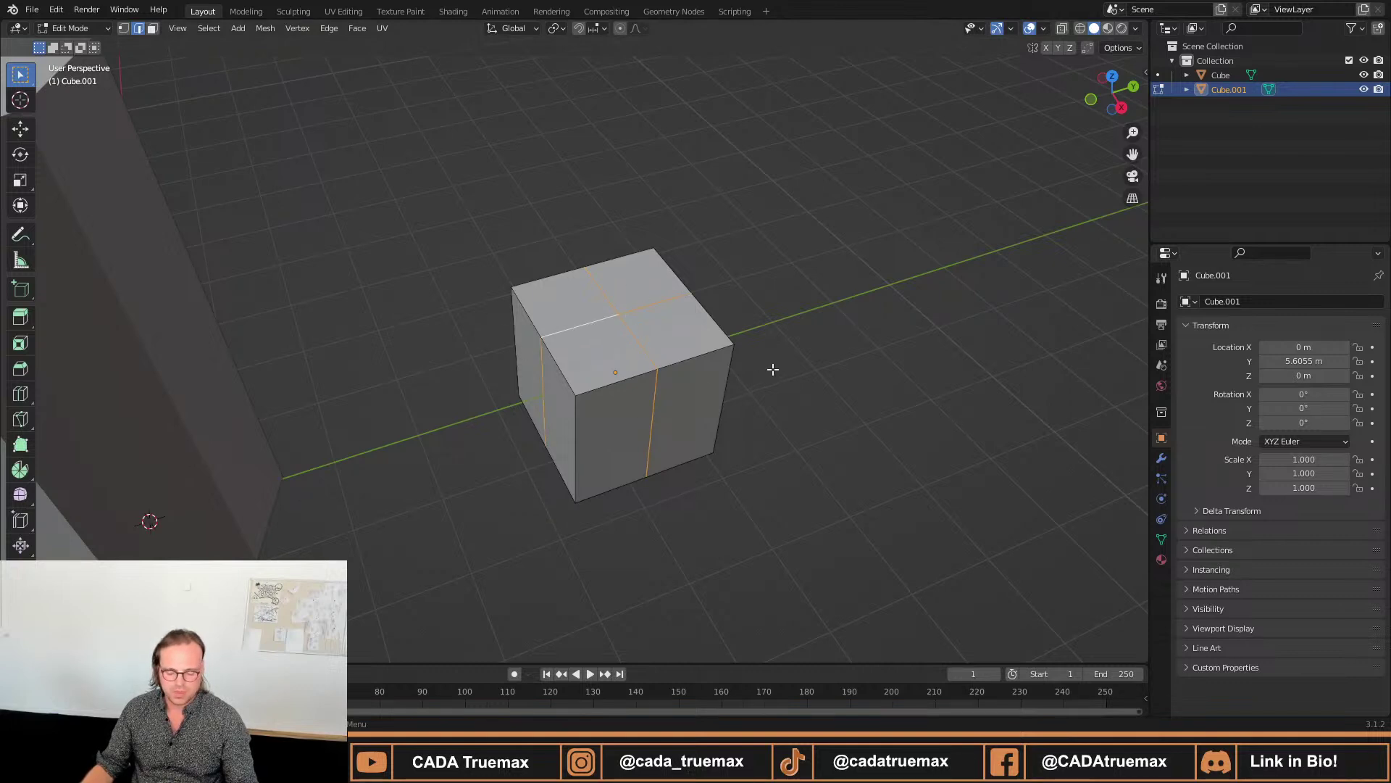
pyautogui.press('s')
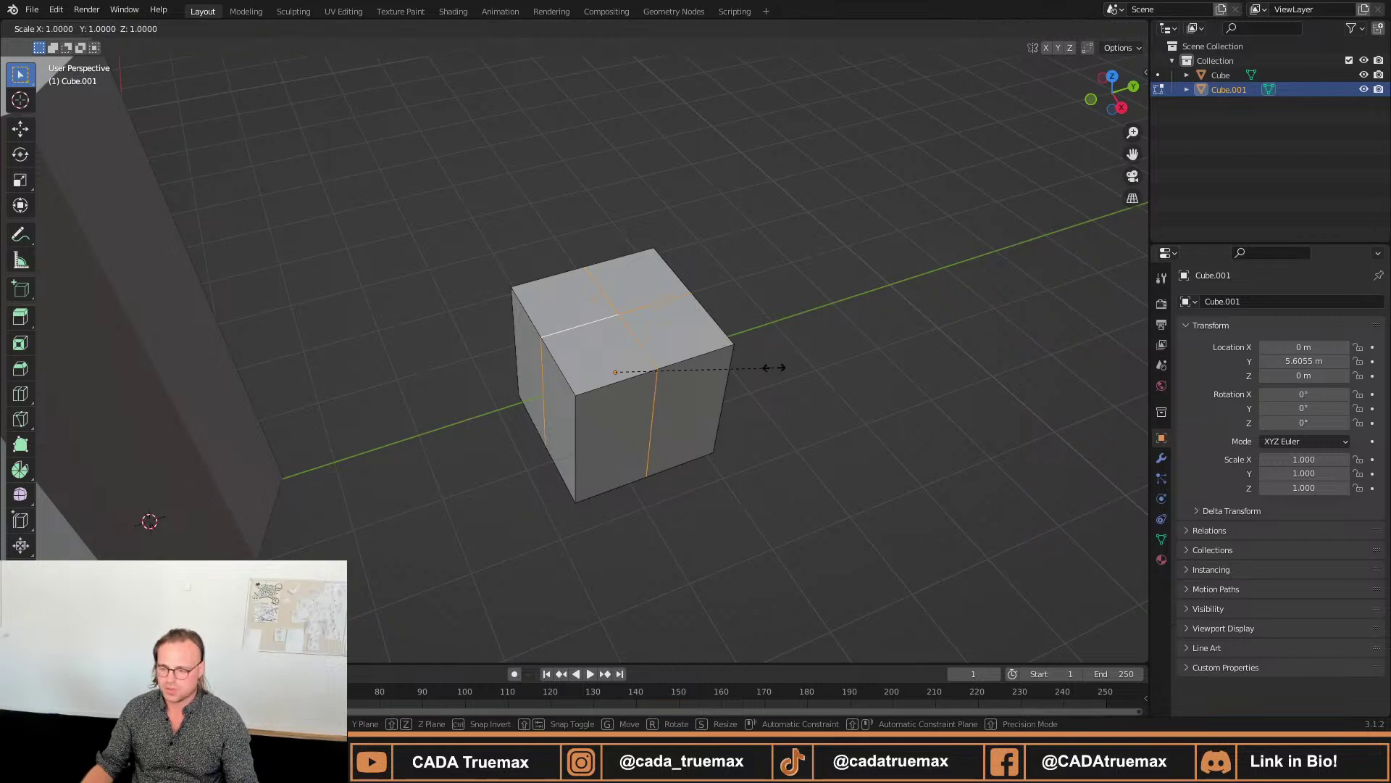
pyautogui.hotkey('shift', 'z')
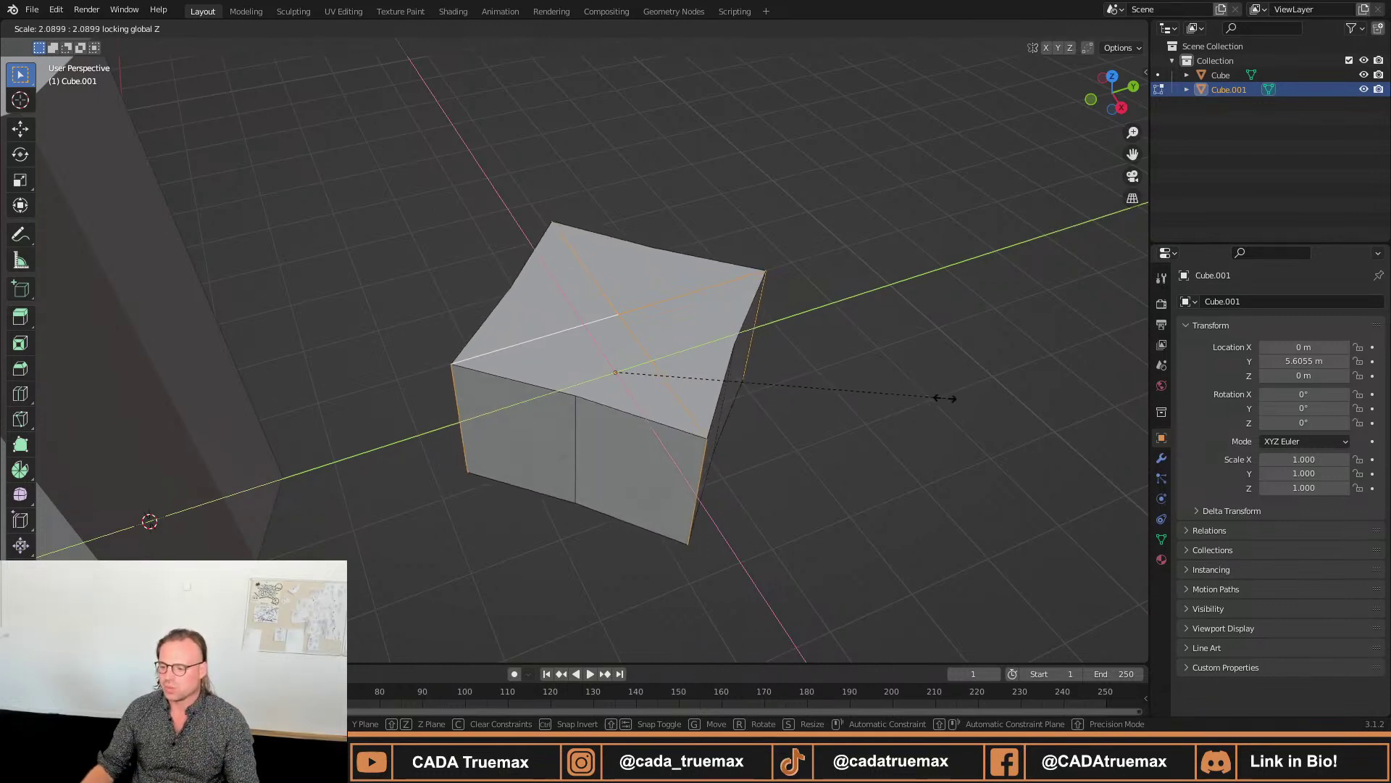
pyautogui.click(845, 393)
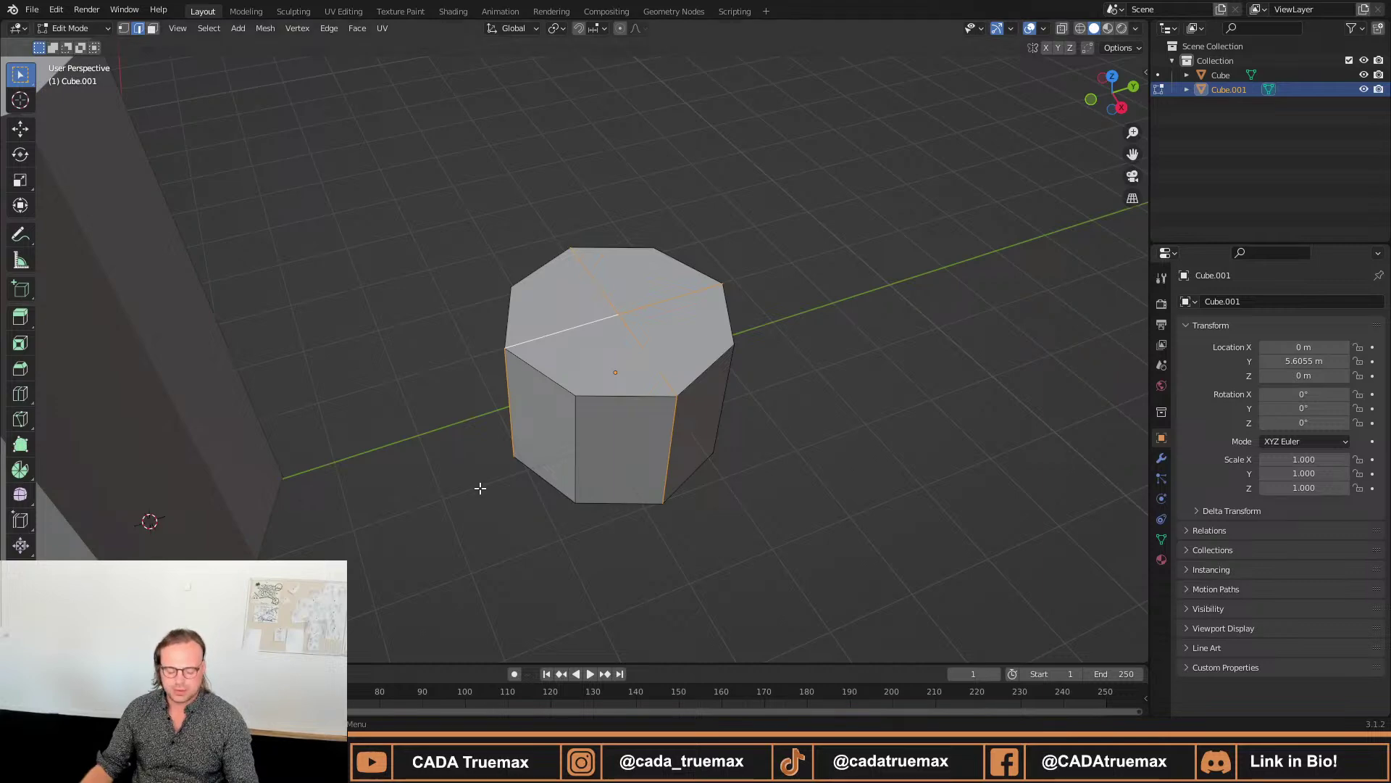
# Switch to editing the tall column's mesh and hide the short octagonal object.
pyautogui.scroll(-5, 592, 498)
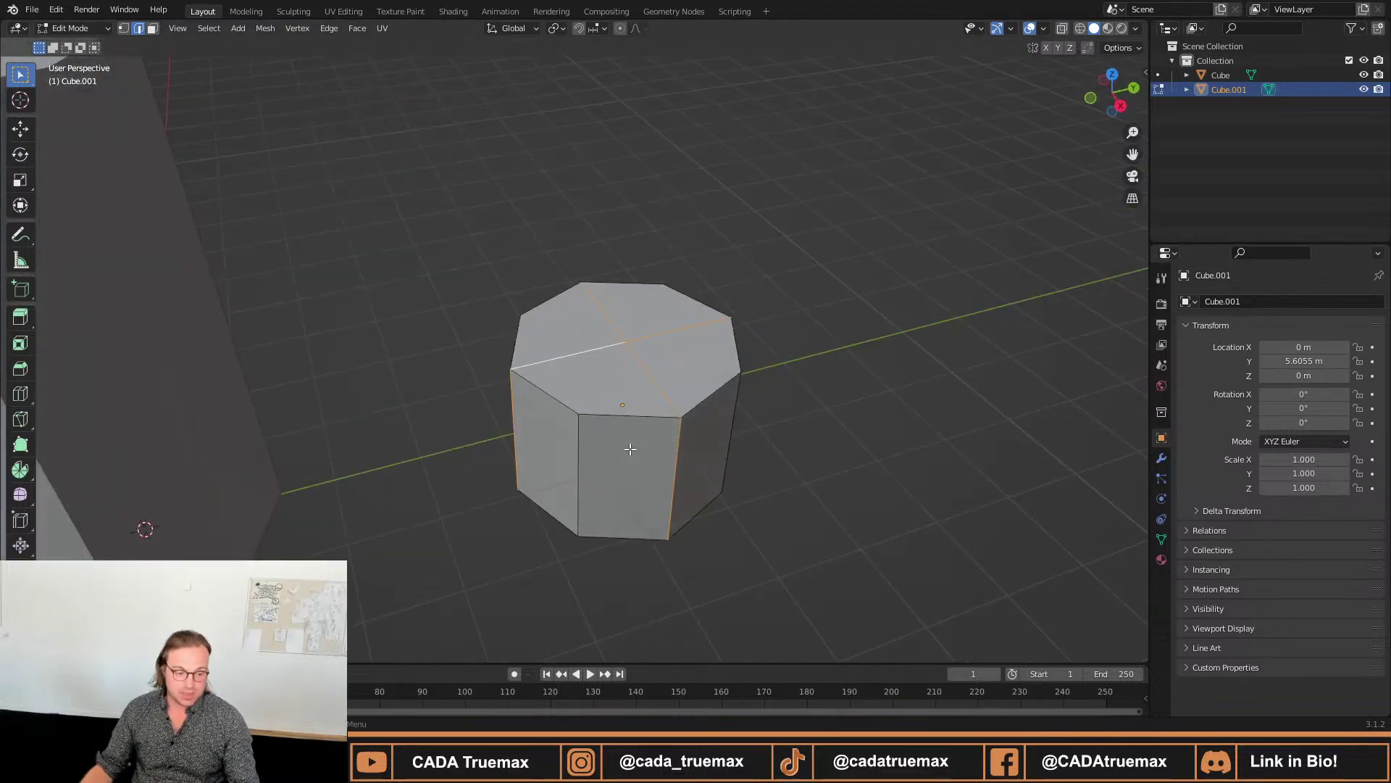
pyautogui.press('Tab')
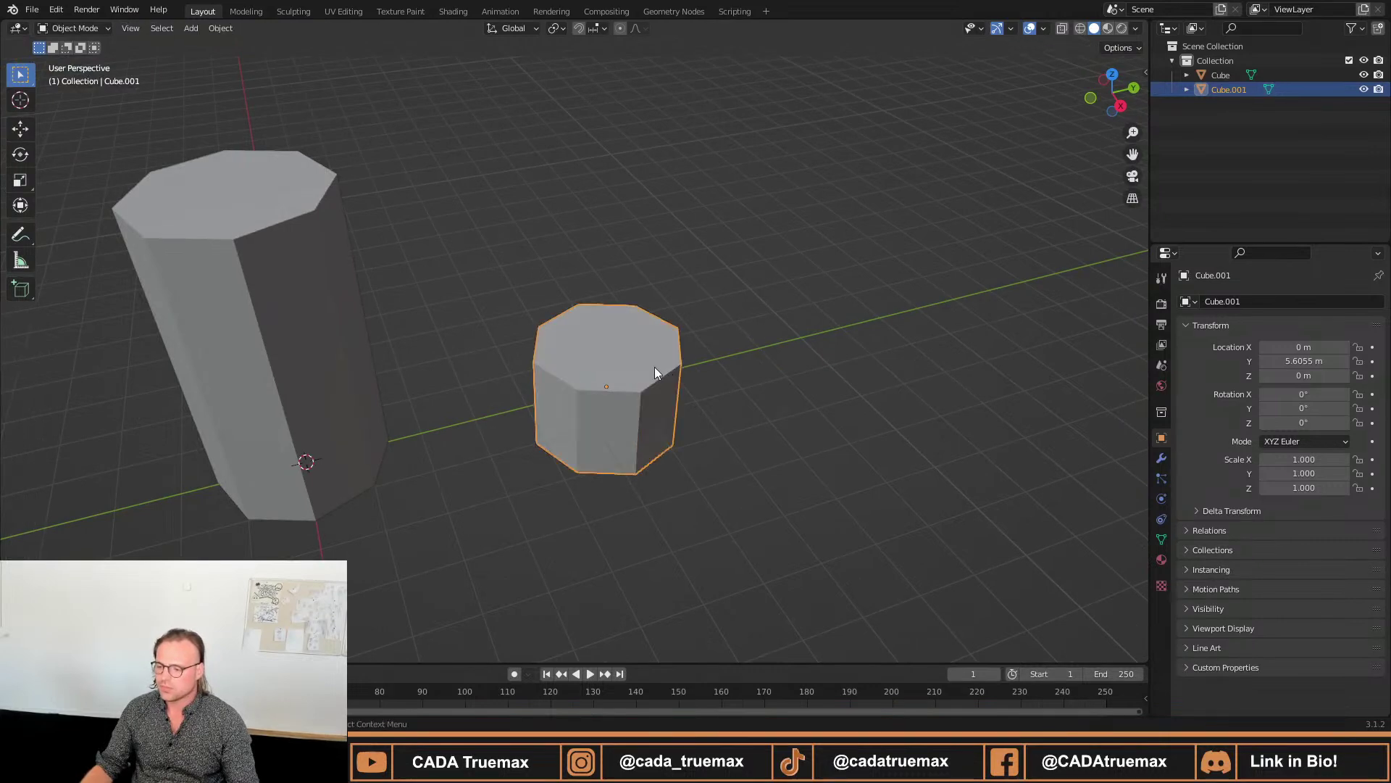
pyautogui.click(297, 338)
pyautogui.press('Tab')
pyautogui.moveTo(370, 356); pyautogui.dragTo(753, 363, button='middle')
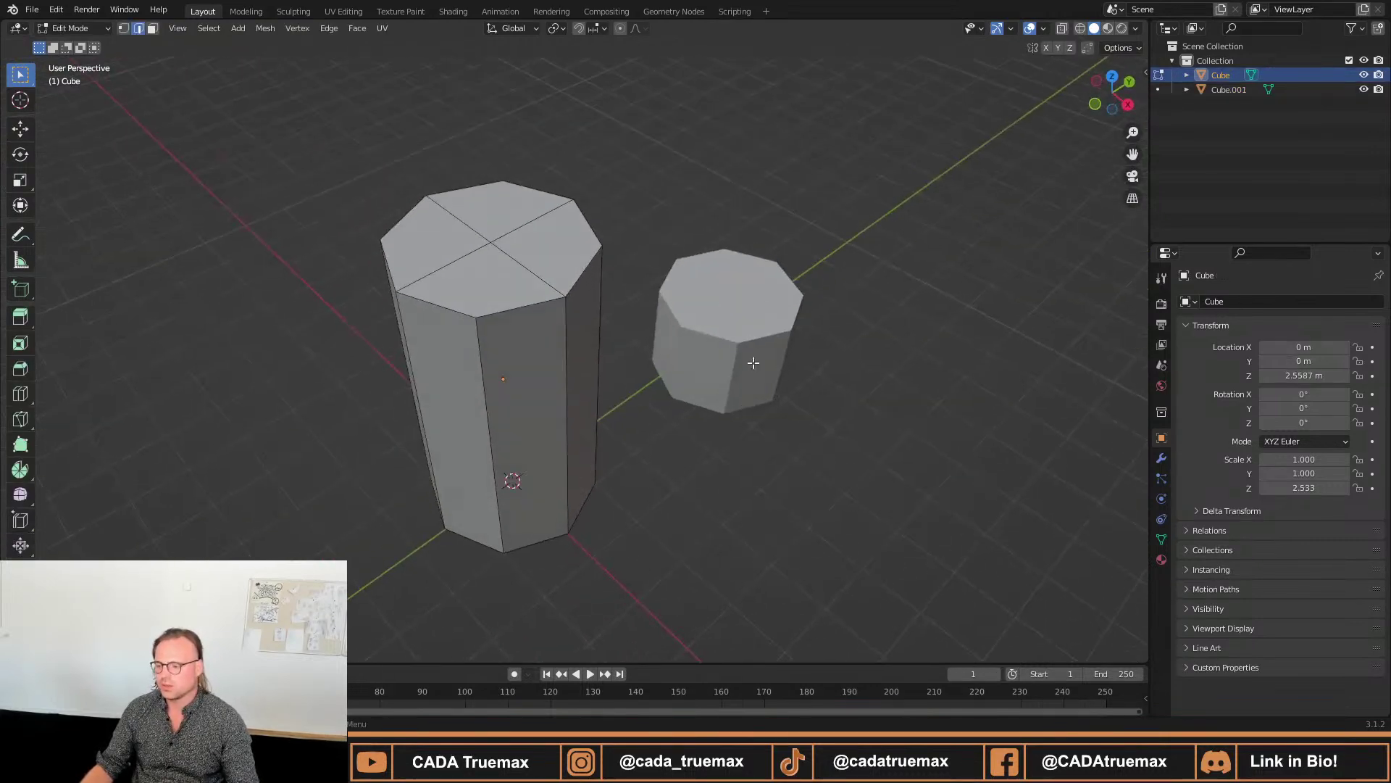
pyautogui.click(1363, 89)
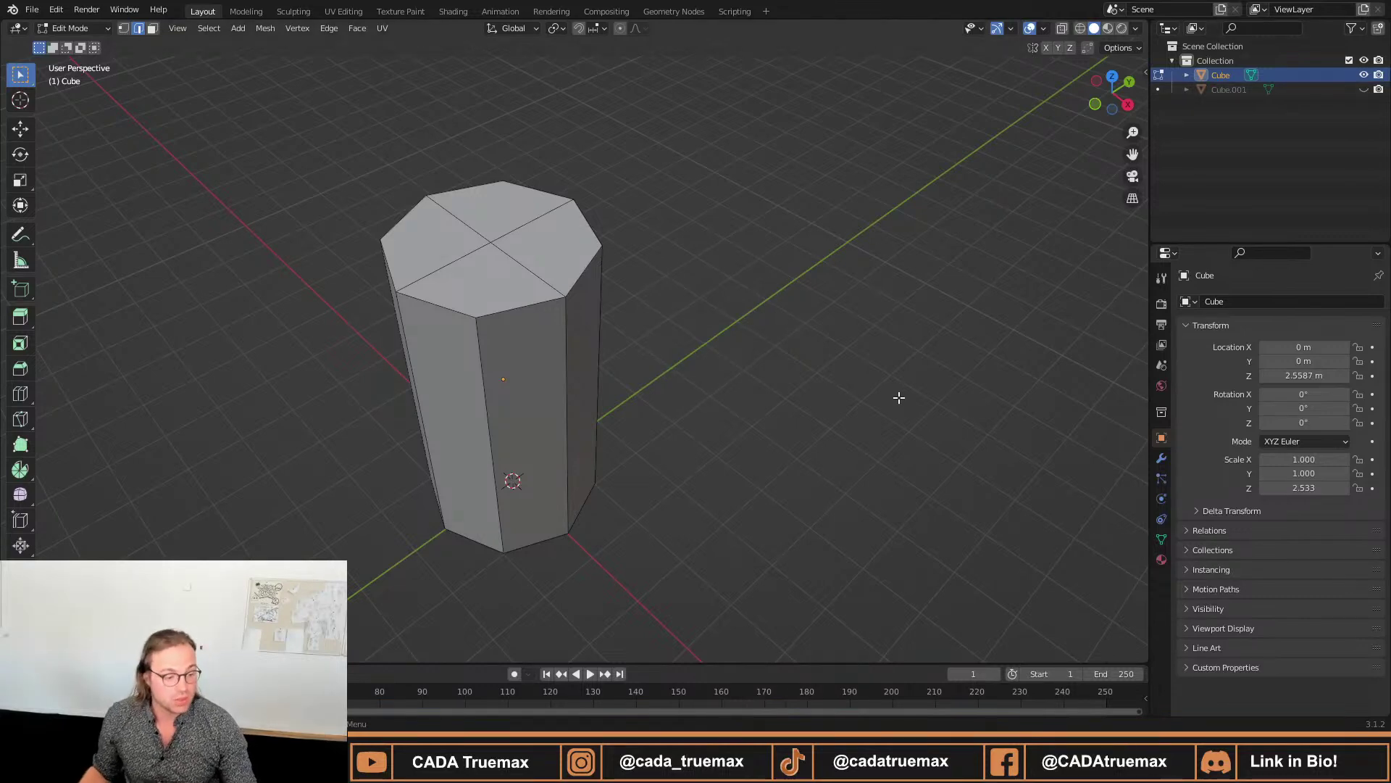
pyautogui.press('KP_Decimal')
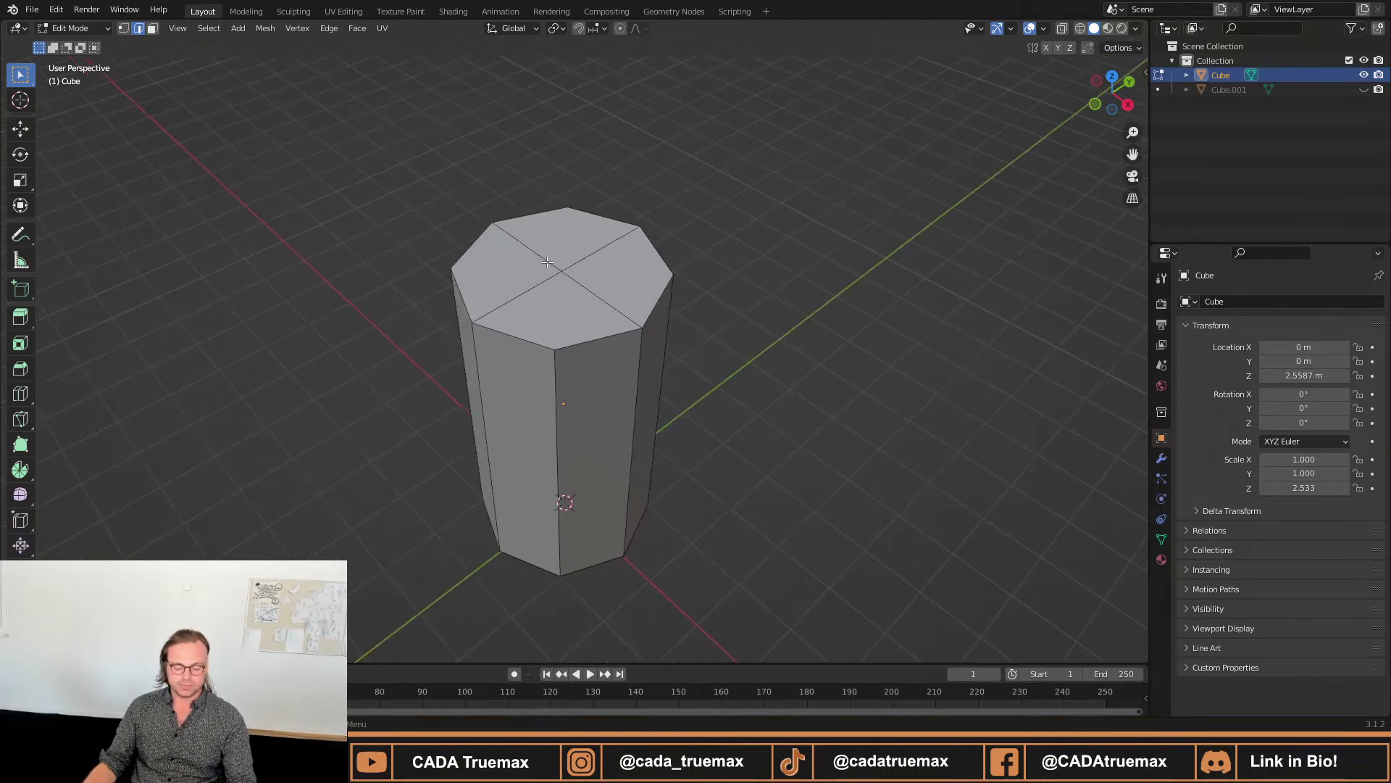
# Select the four faces on top of the column in face selection mode.
pyautogui.press('3')
pyautogui.click(566, 305)
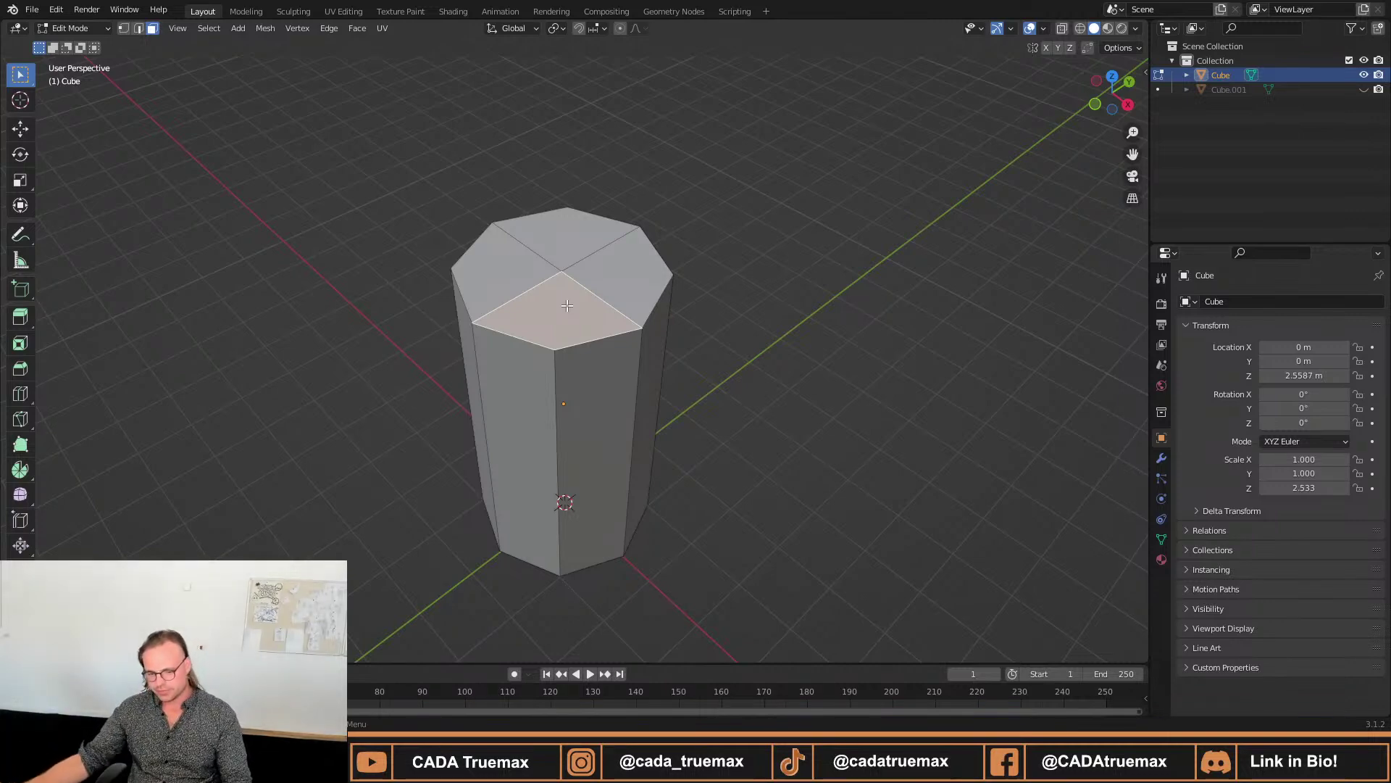
pyautogui.keyDown('shift'); pyautogui.click(605, 259); pyautogui.keyUp('shift')
pyautogui.keyDown('shift'); pyautogui.click(572, 253); pyautogui.keyUp('shift')
pyautogui.keyDown('shift'); pyautogui.click(542, 277); pyautogui.keyUp('shift')
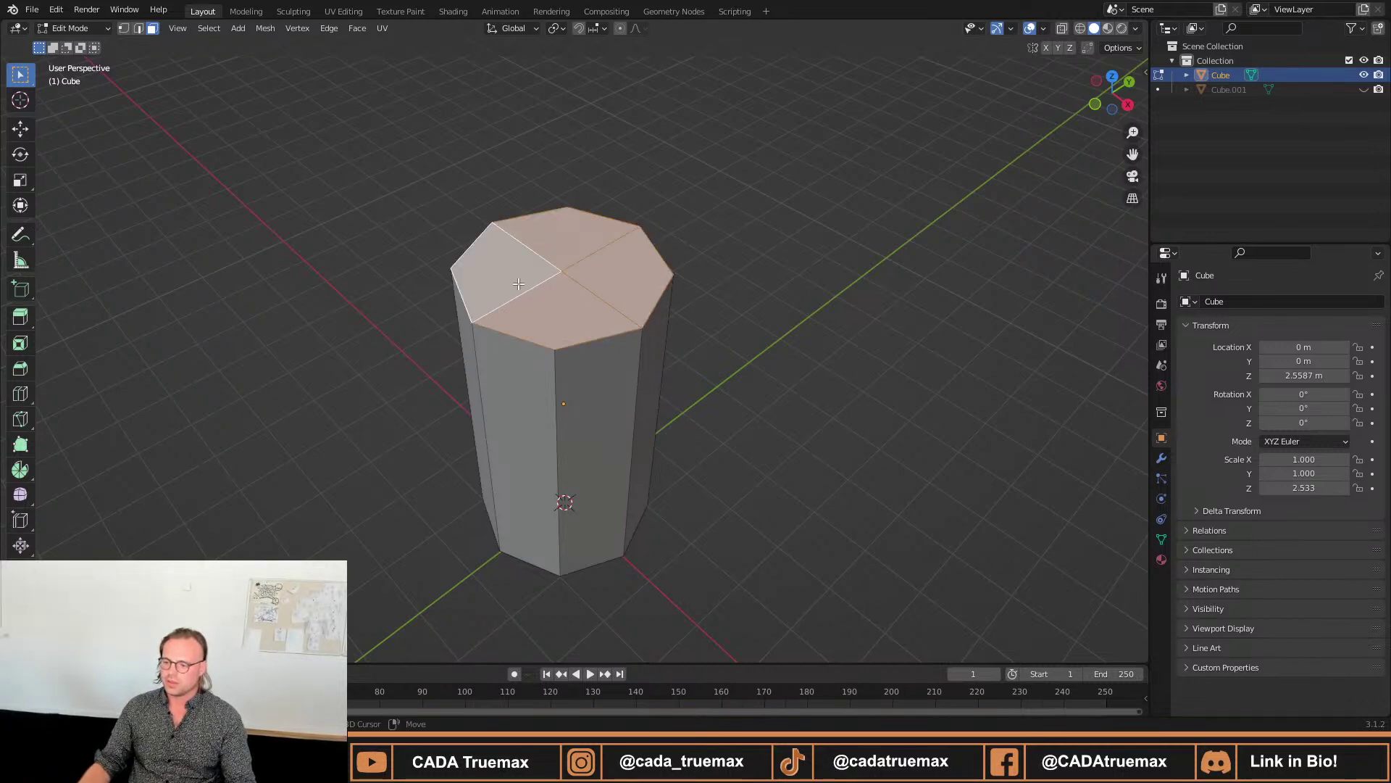
# Extend the selection with the four faces on the column's underside.
pyautogui.moveTo(732, 458); pyautogui.dragTo(524, 352, button='middle')
pyautogui.keyDown('shift'); pyautogui.click(524, 352); pyautogui.keyUp('shift')
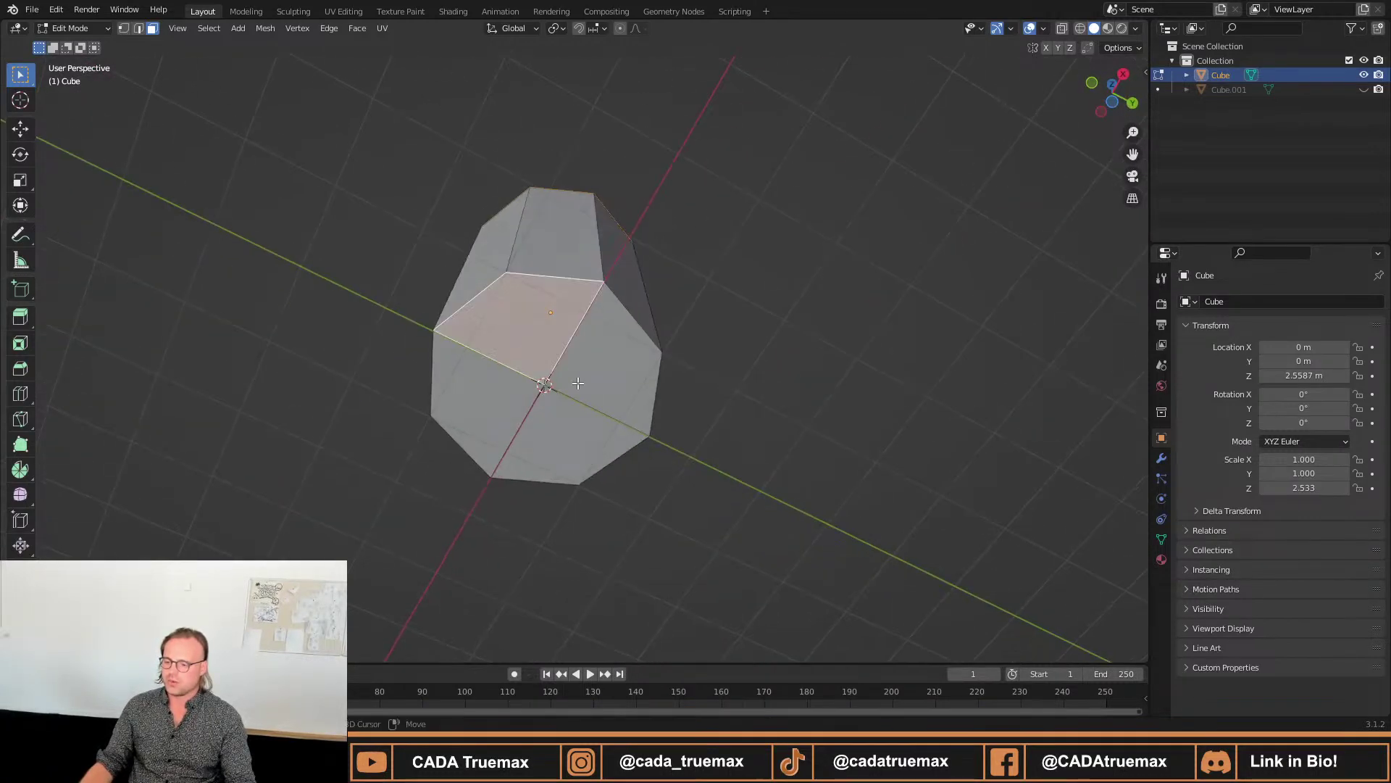
pyautogui.keyDown('shift'); pyautogui.click(579, 384); pyautogui.keyUp('shift')
pyautogui.keyDown('shift'); pyautogui.click(539, 438); pyautogui.keyUp('shift')
pyautogui.keyDown('shift'); pyautogui.click(484, 404); pyautogui.keyUp('shift')
pyautogui.moveTo(485, 404); pyautogui.dragTo(599, 448, button='middle')
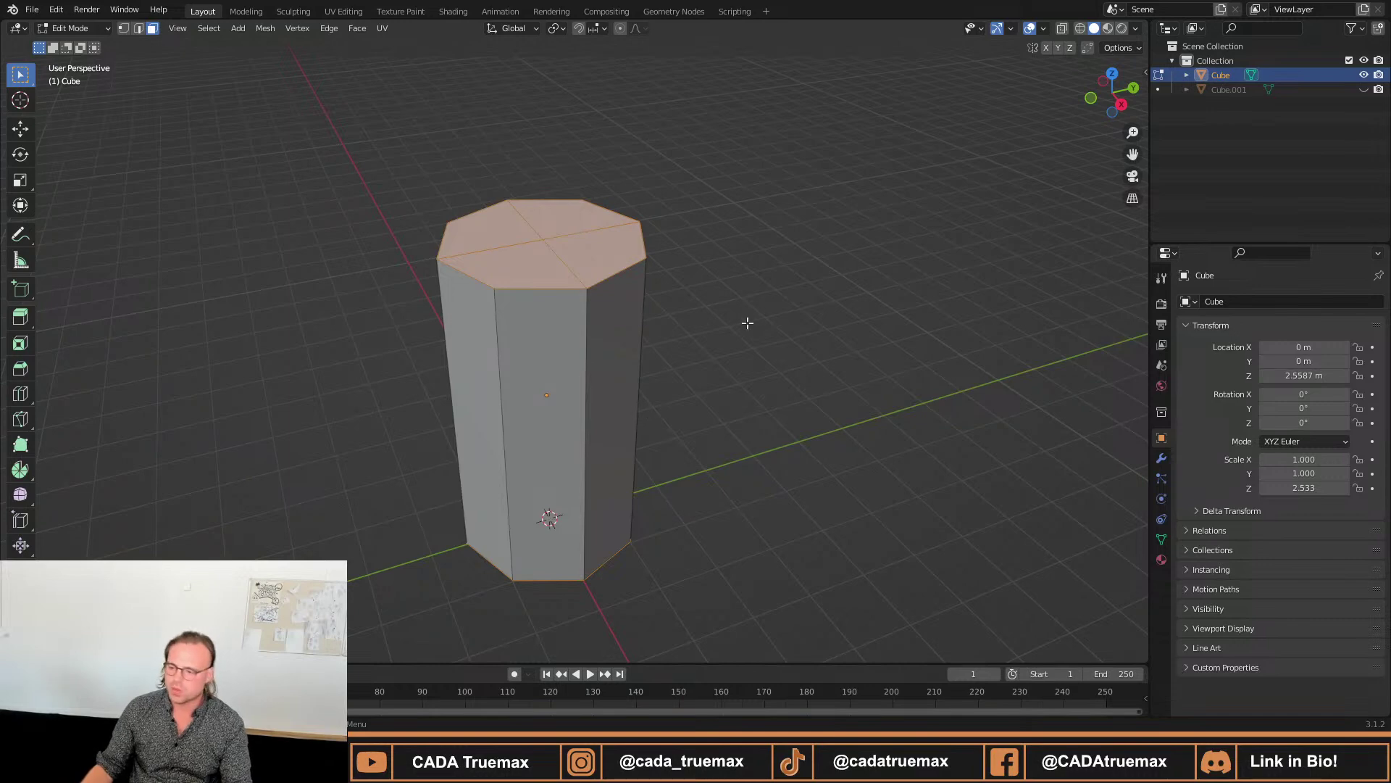
# Inset the selected top and bottom faces by about 0.17 m.
pyautogui.press('i')
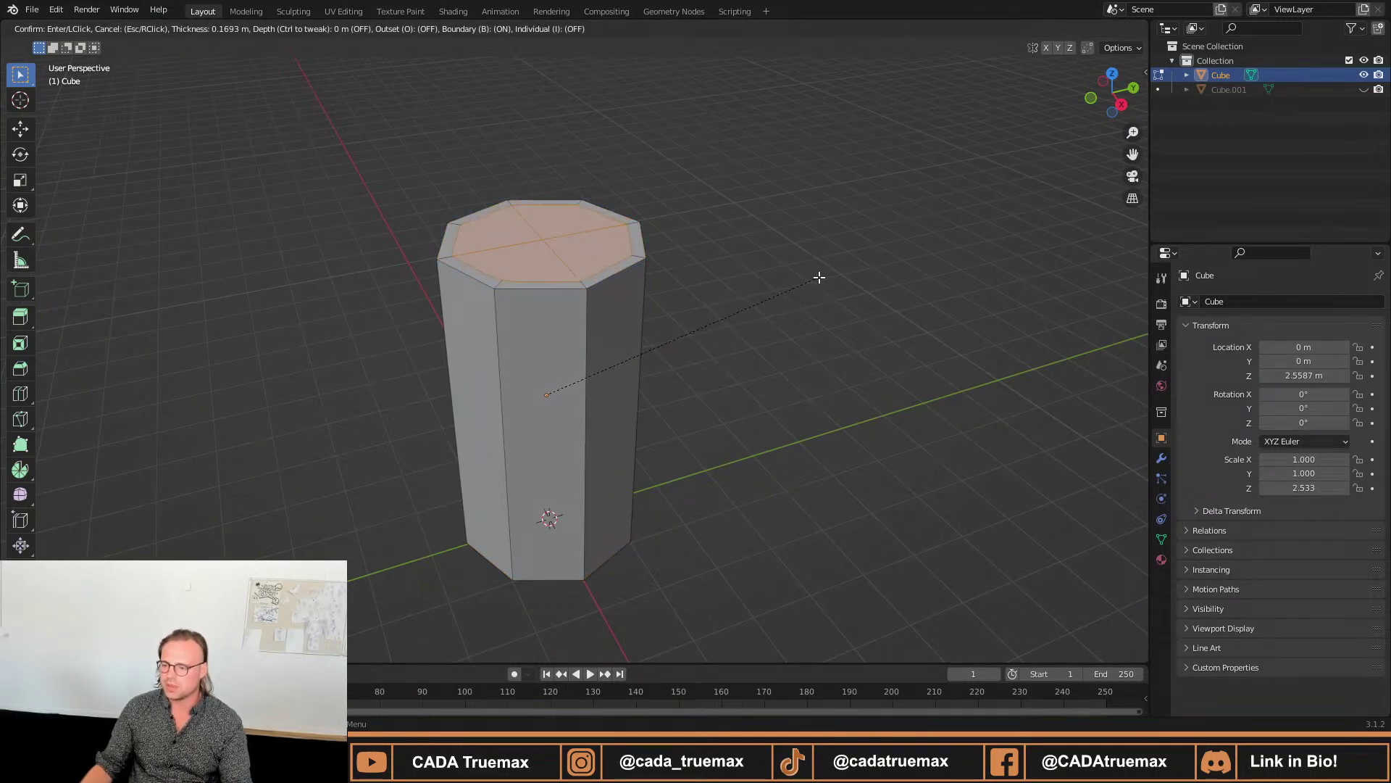
pyautogui.click(817, 276)
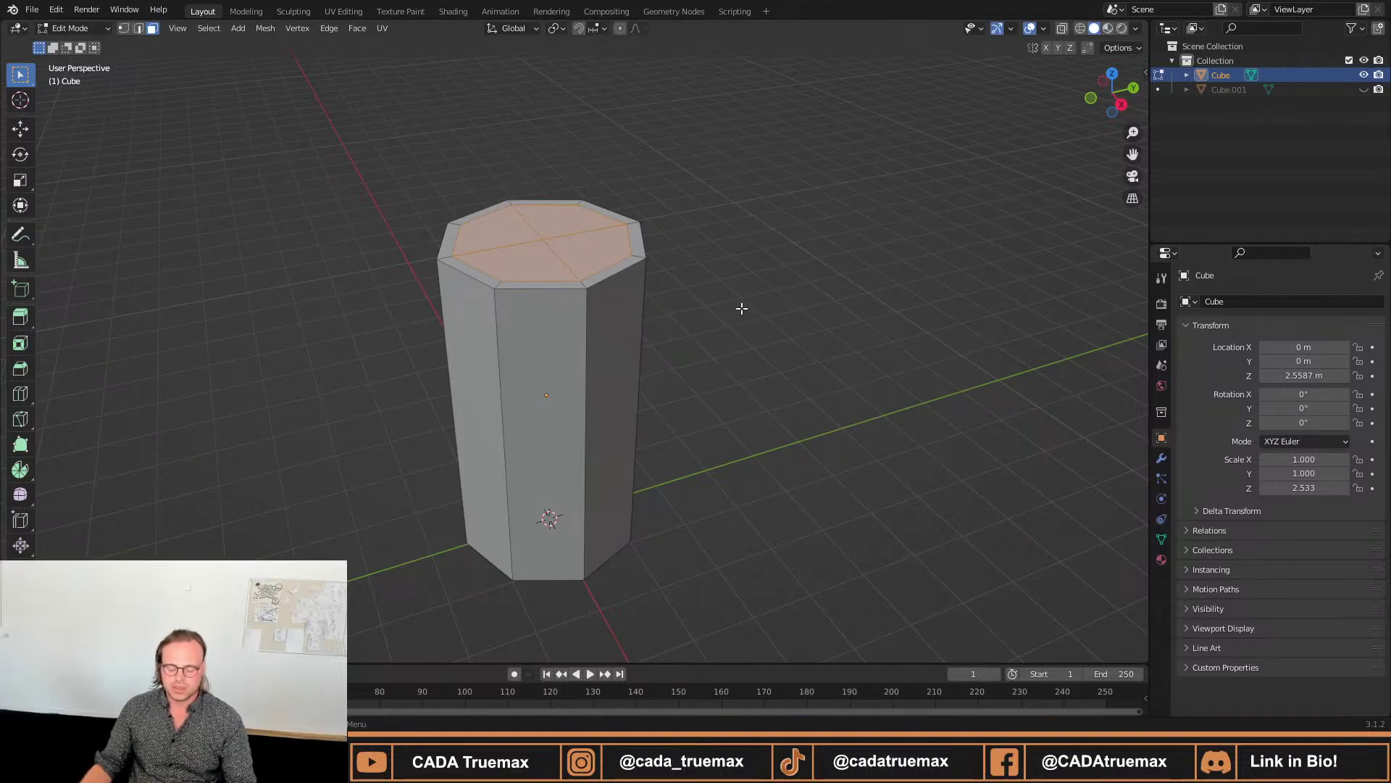
# Extrude the inset end faces in place and scale them along Z only to sink them slightly into both ends of the column.
pyautogui.moveTo(742, 308)
pyautogui.mouseDown(button='middle')
pyautogui.moveTo(729, 314)
pyautogui.moveTo(748, 314)
pyautogui.mouseUp(button='middle')
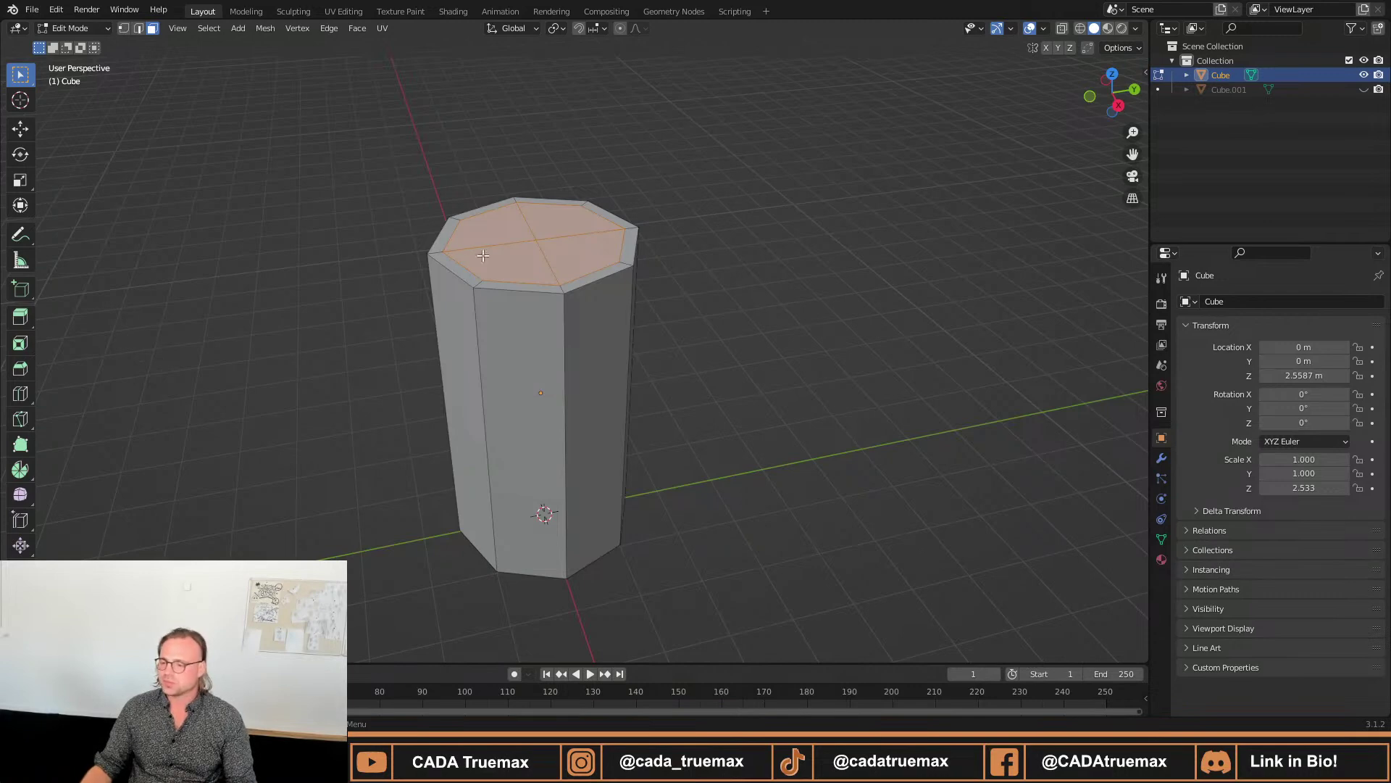
pyautogui.moveTo(692, 382); pyautogui.dragTo(611, 325, button='middle')
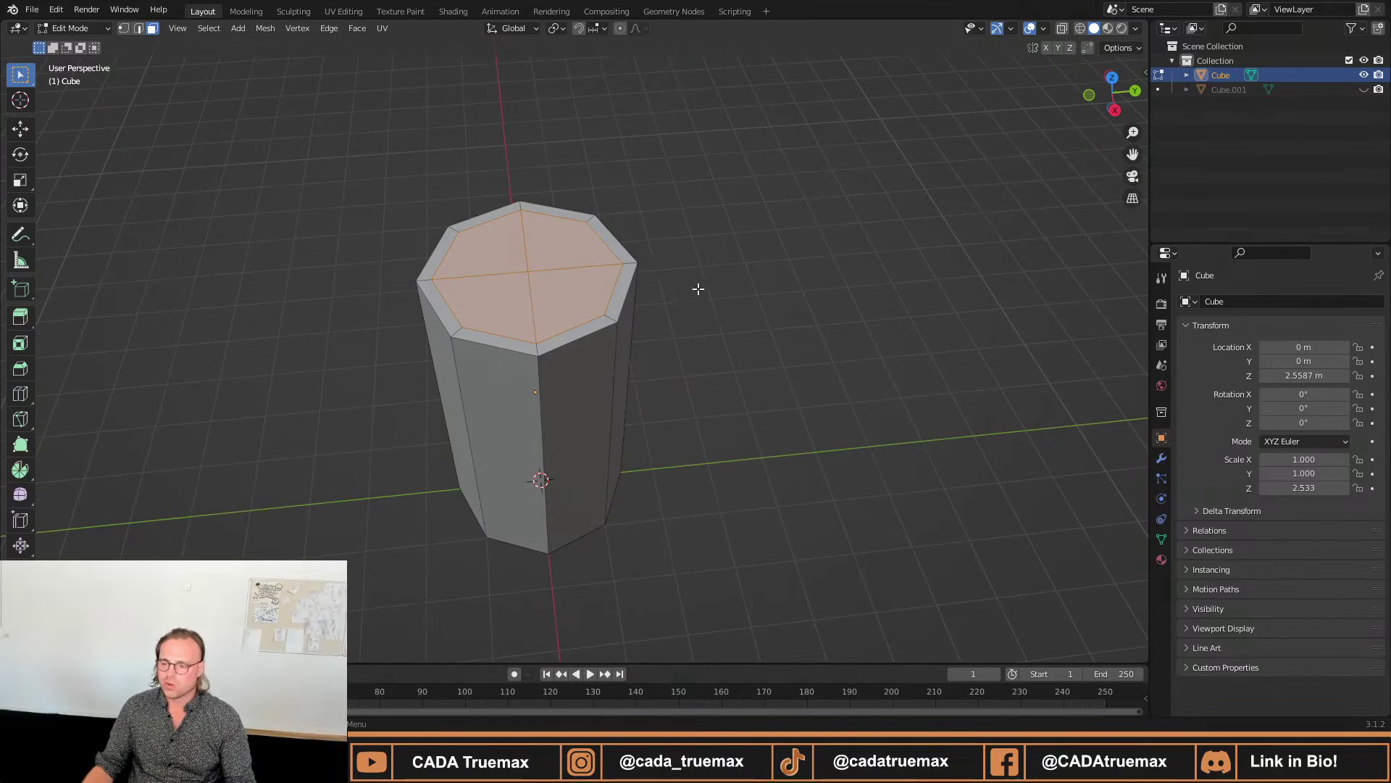
pyautogui.moveTo(739, 387); pyautogui.dragTo(739, 372, button='middle')
pyautogui.press('e')
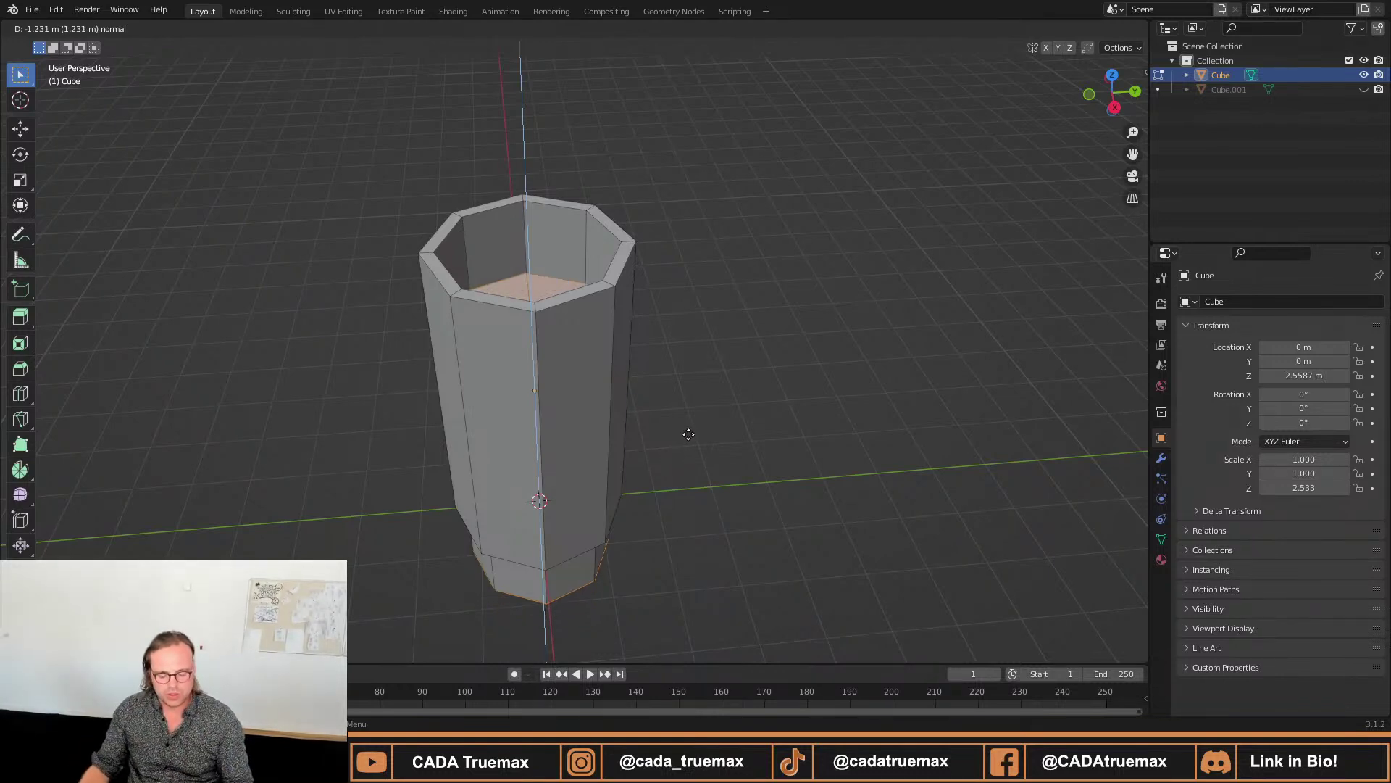
pyautogui.press('Escape')
pyautogui.press('s')
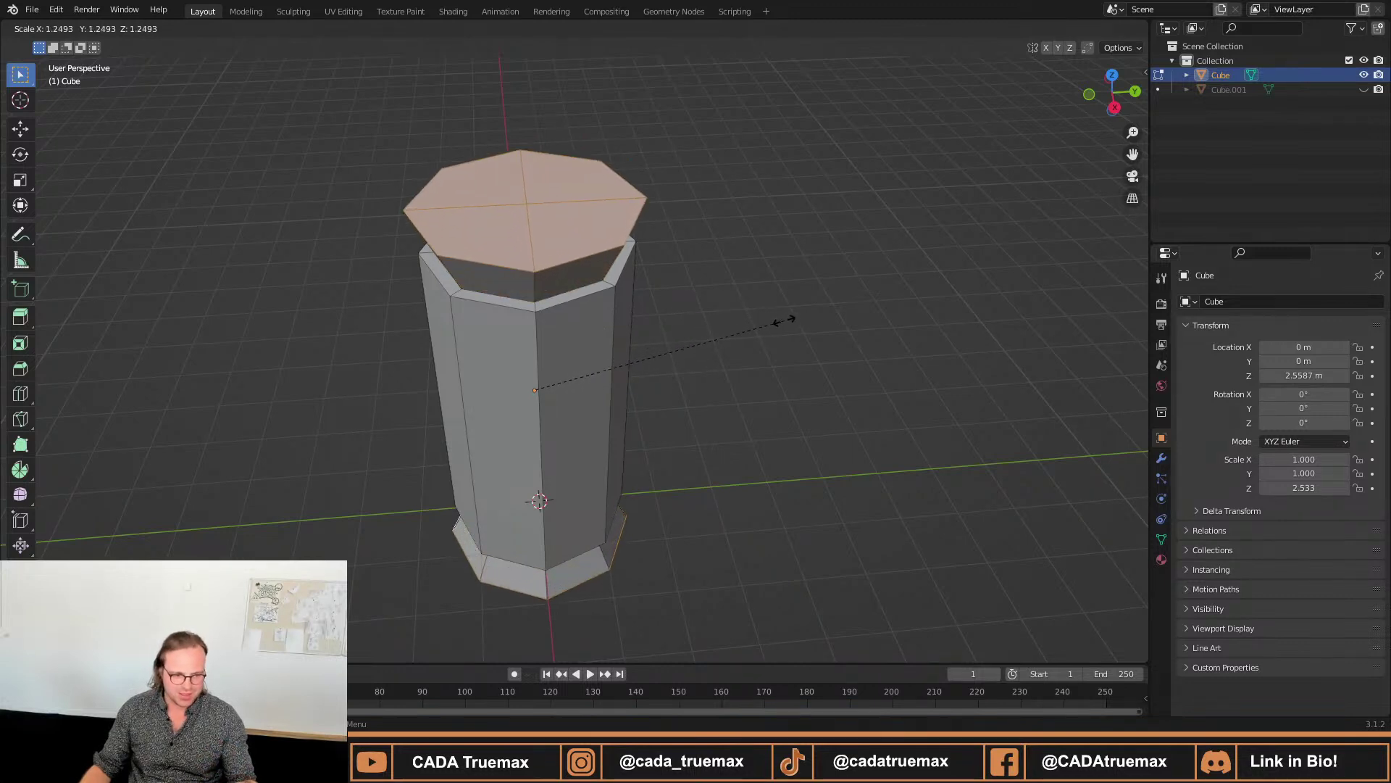
pyautogui.press('z')
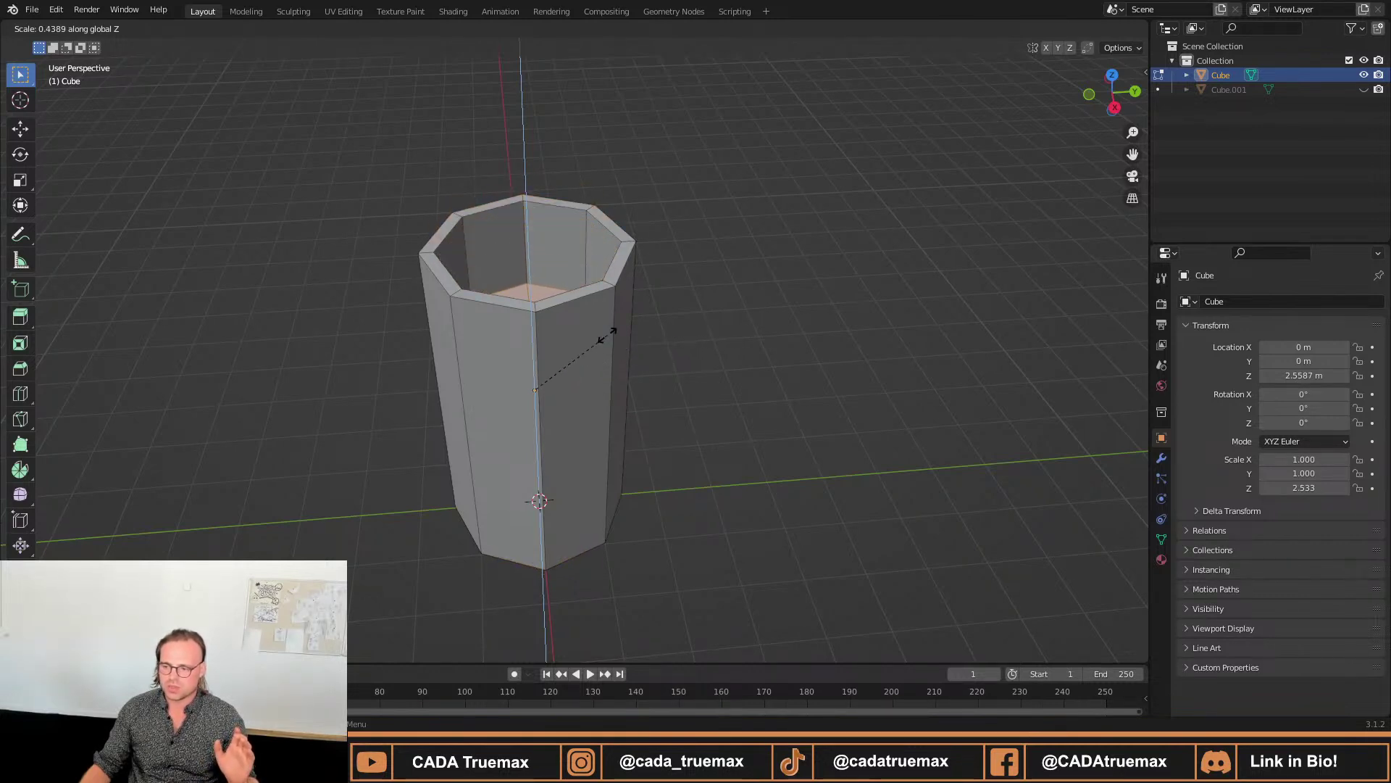
pyautogui.click(717, 323)
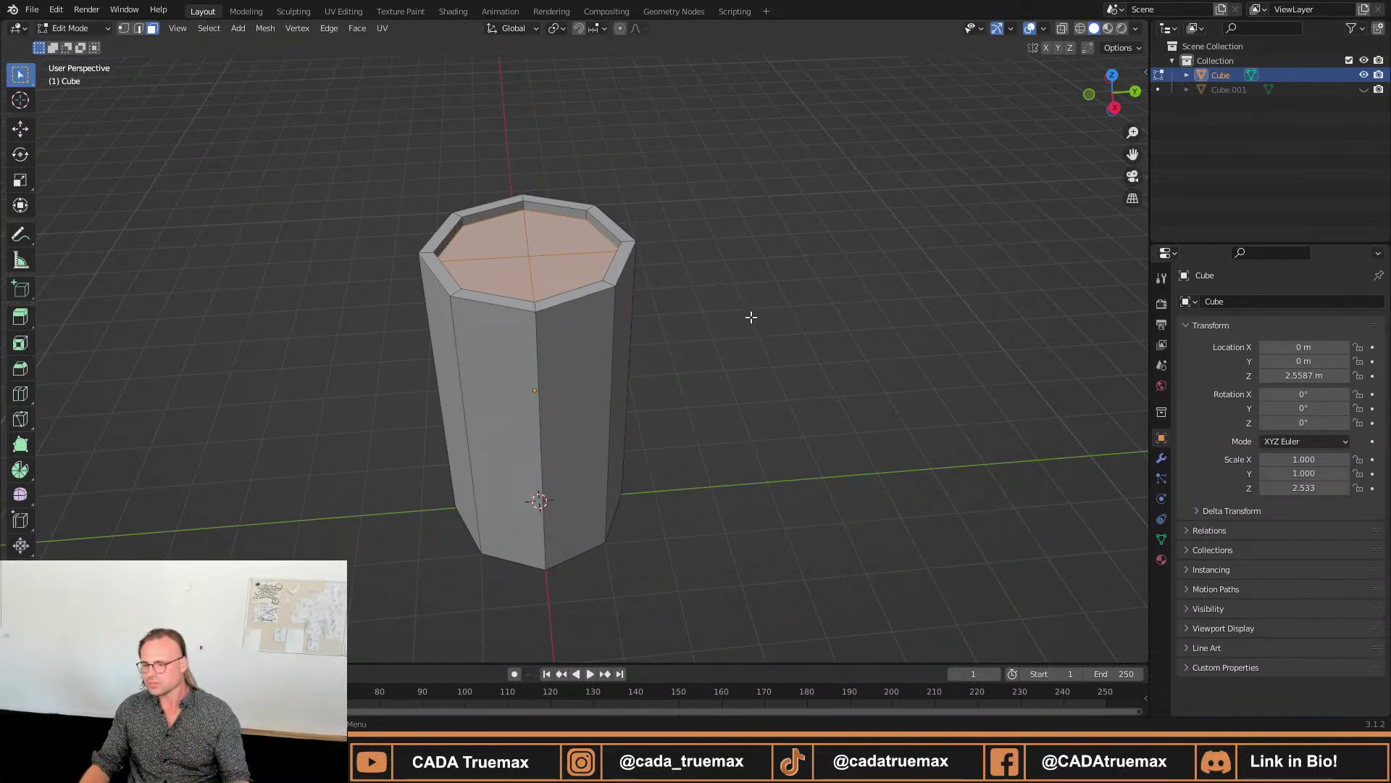
# Inset the sunken end faces of the column again by about 0.05 m.
pyautogui.moveTo(780, 333); pyautogui.dragTo(613, 310, button='middle')
pyautogui.scroll(5, 558, 260)
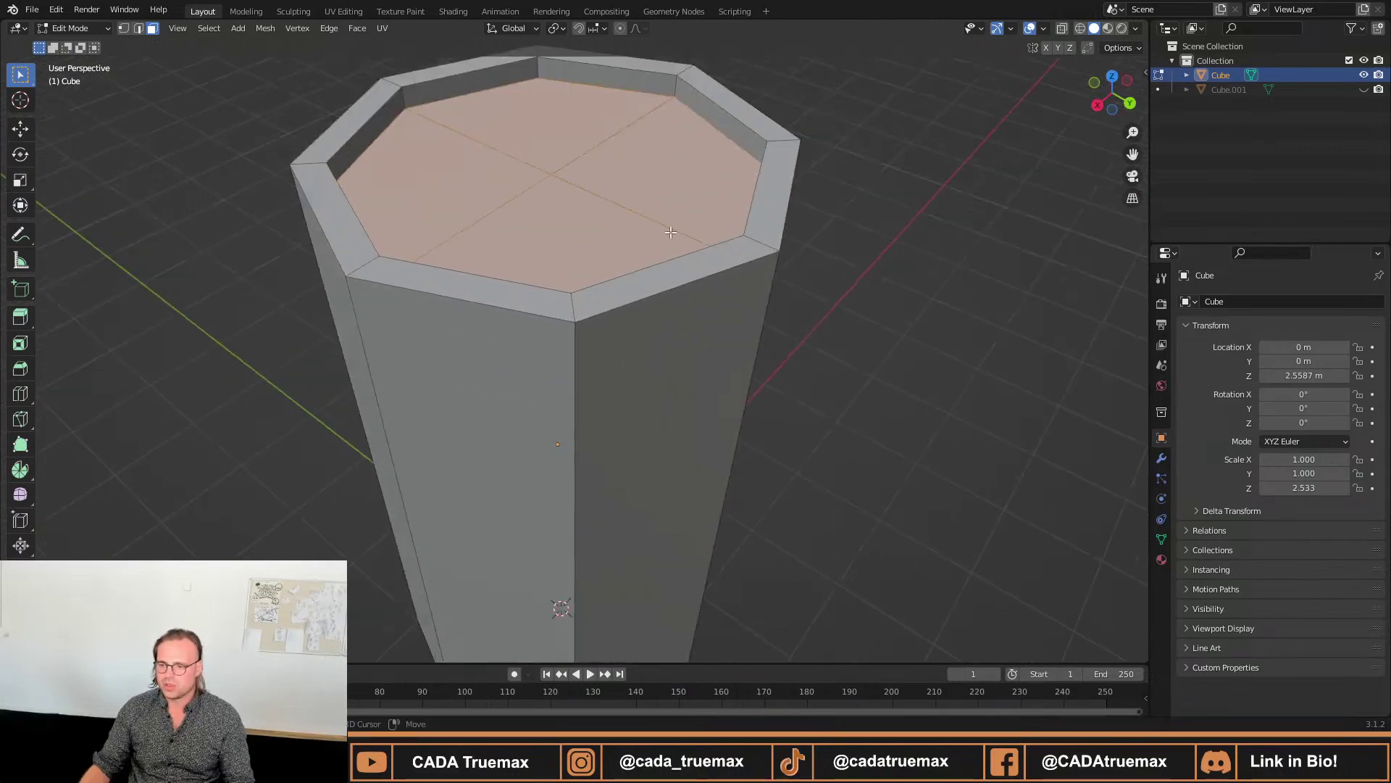
pyautogui.keyDown('shift'); pyautogui.moveTo(680, 242); pyautogui.dragTo(705, 298, button='middle'); pyautogui.keyUp('shift')
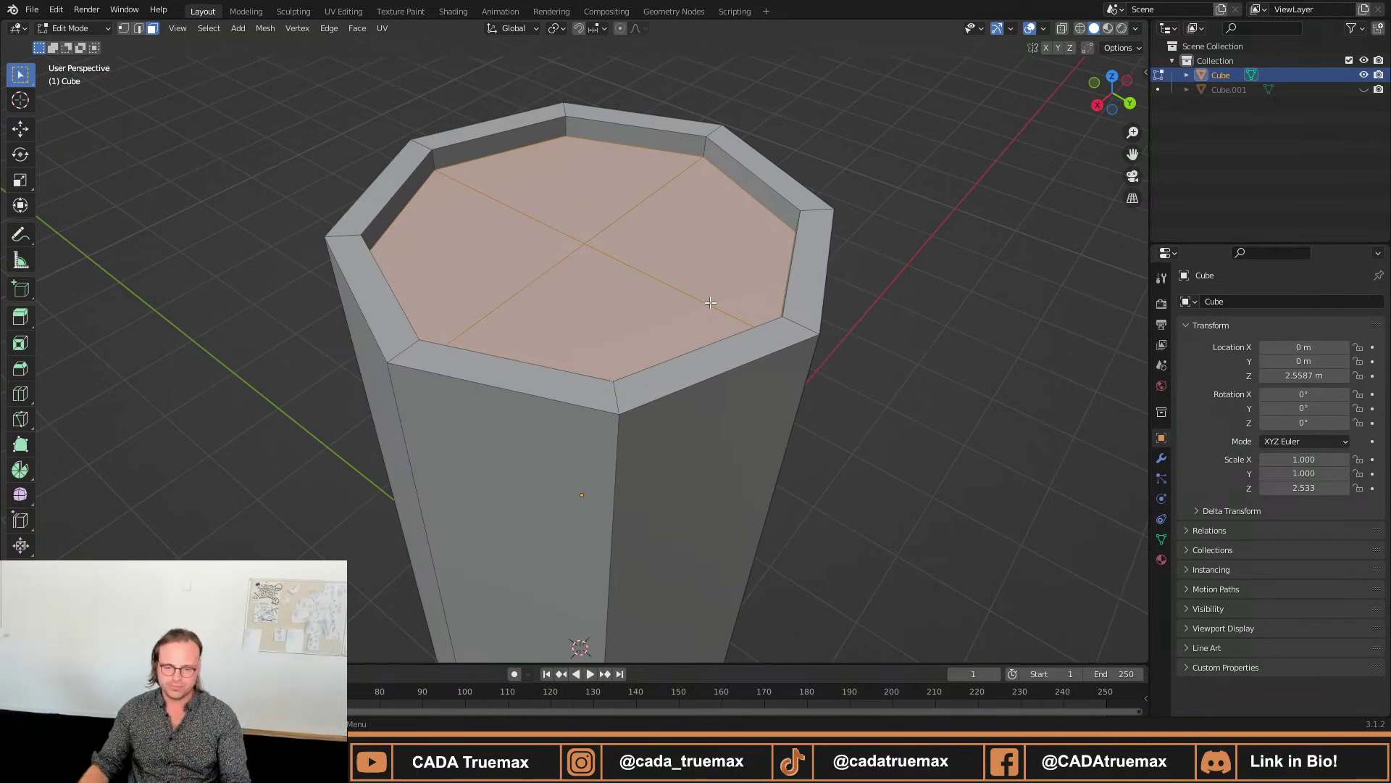
pyautogui.moveTo(717, 314); pyautogui.dragTo(592, 257, button='middle')
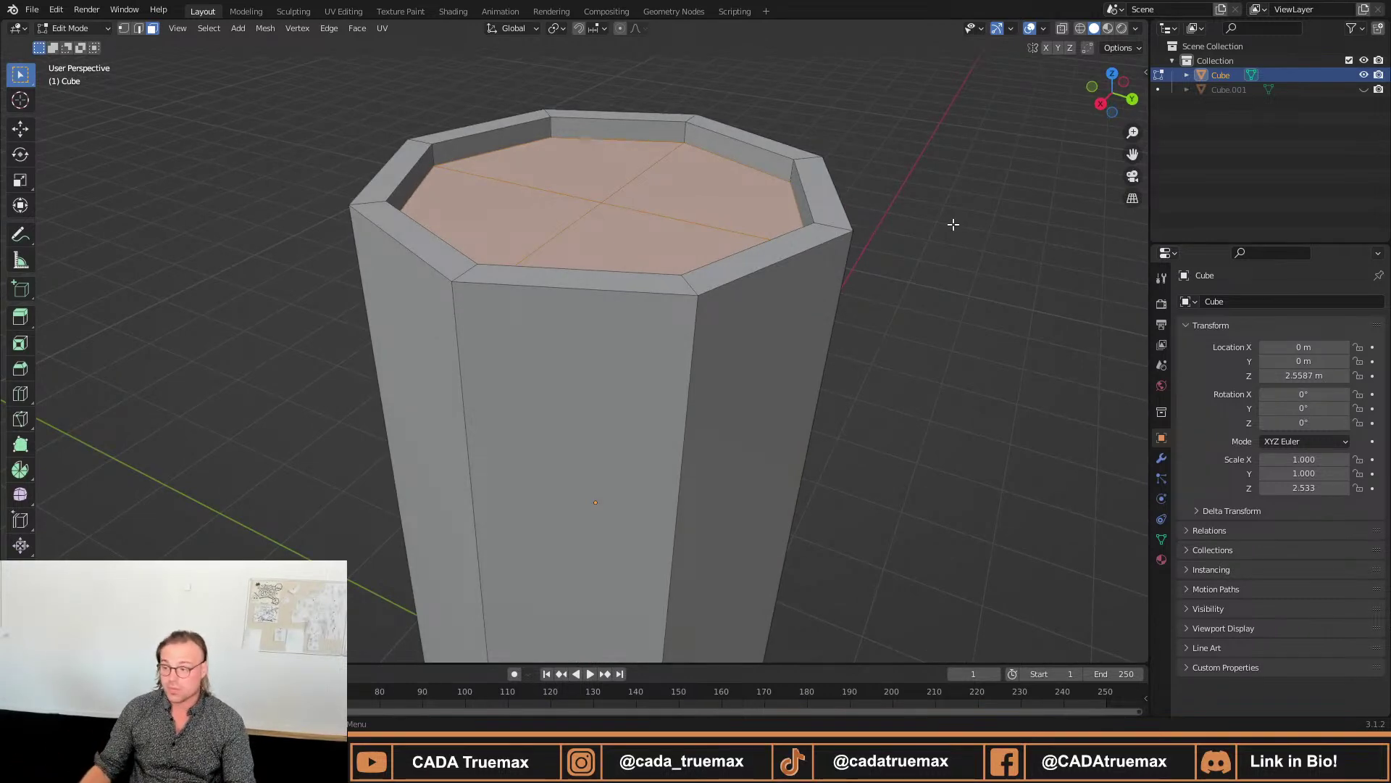
pyautogui.press('i')
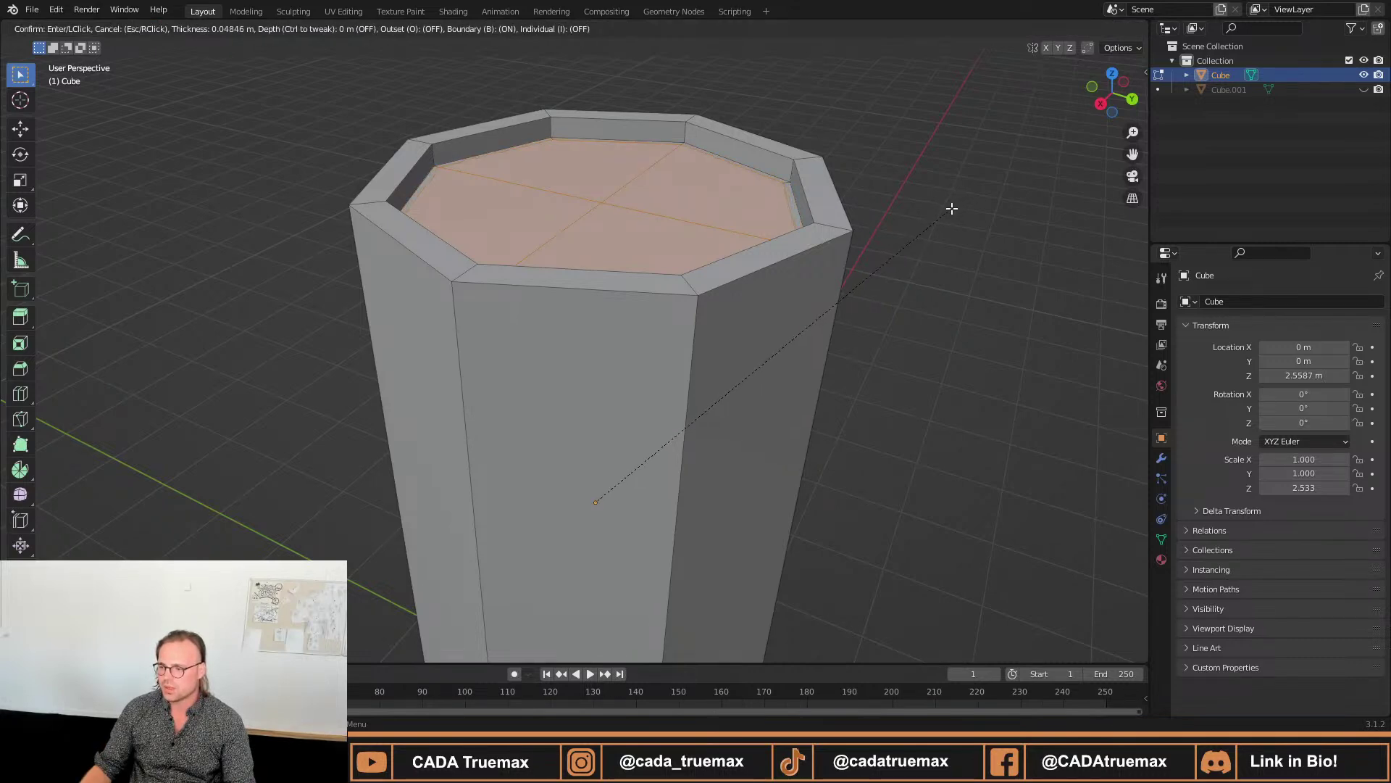
pyautogui.click(951, 209)
# Scale the newly inset end faces outward along Z in two small passes, raising them almost level with the column's rims.
pyautogui.moveTo(962, 227); pyautogui.dragTo(734, 294, button='middle')
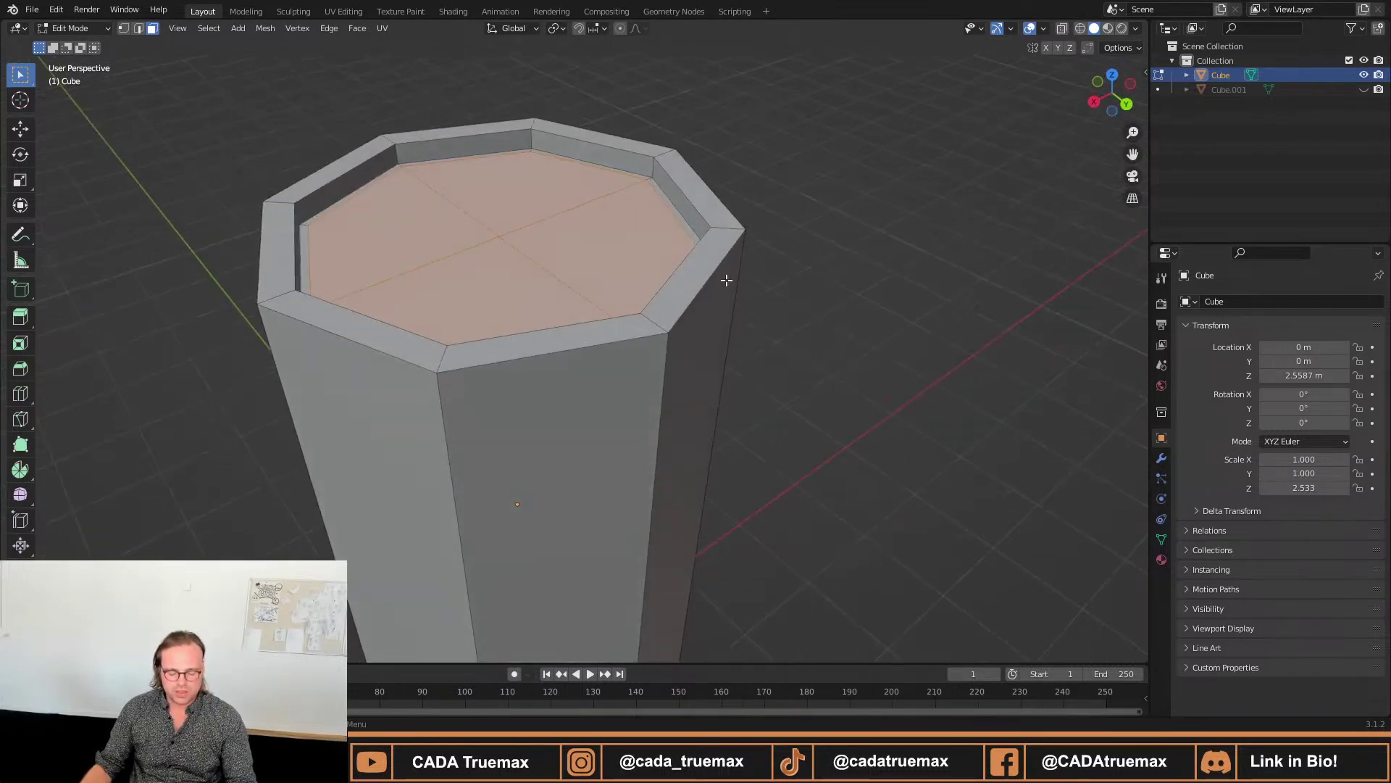
pyautogui.press('s')
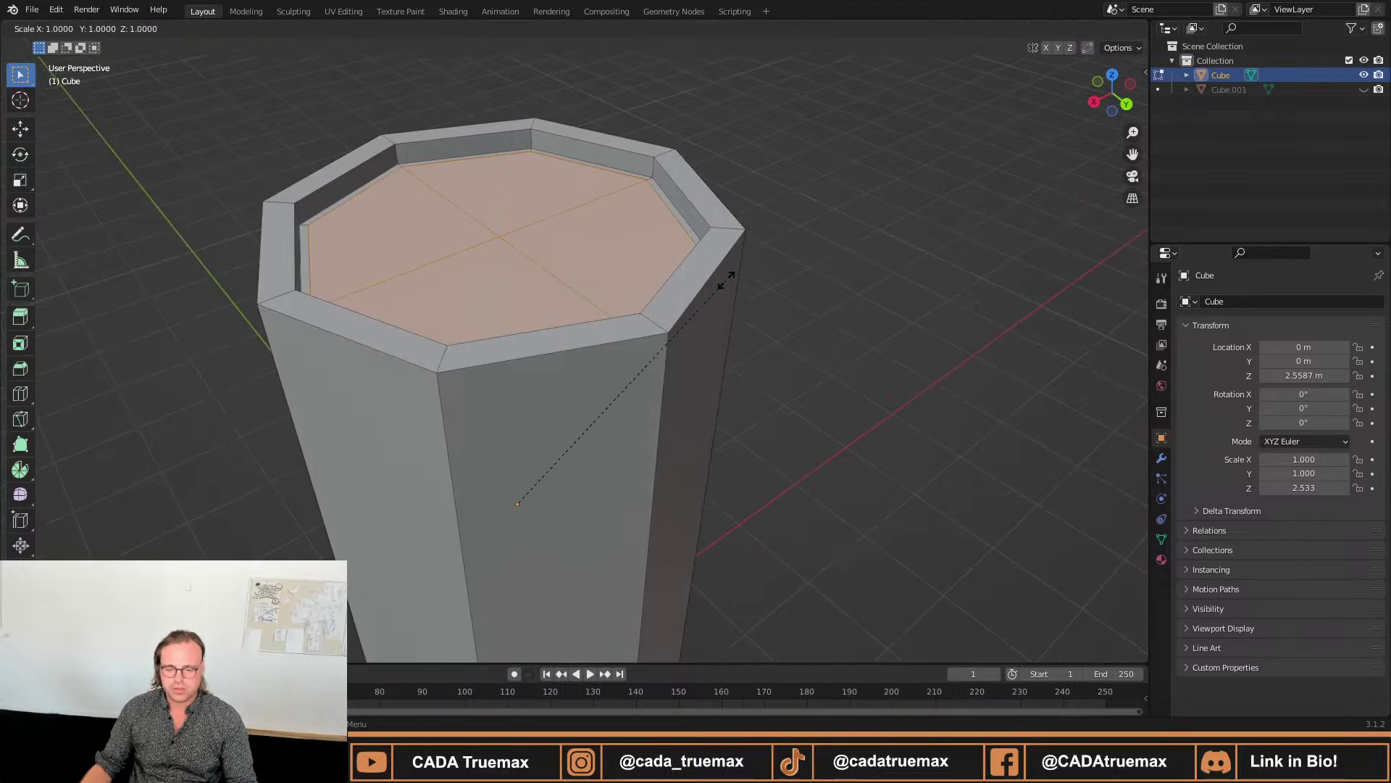
pyautogui.press('z')
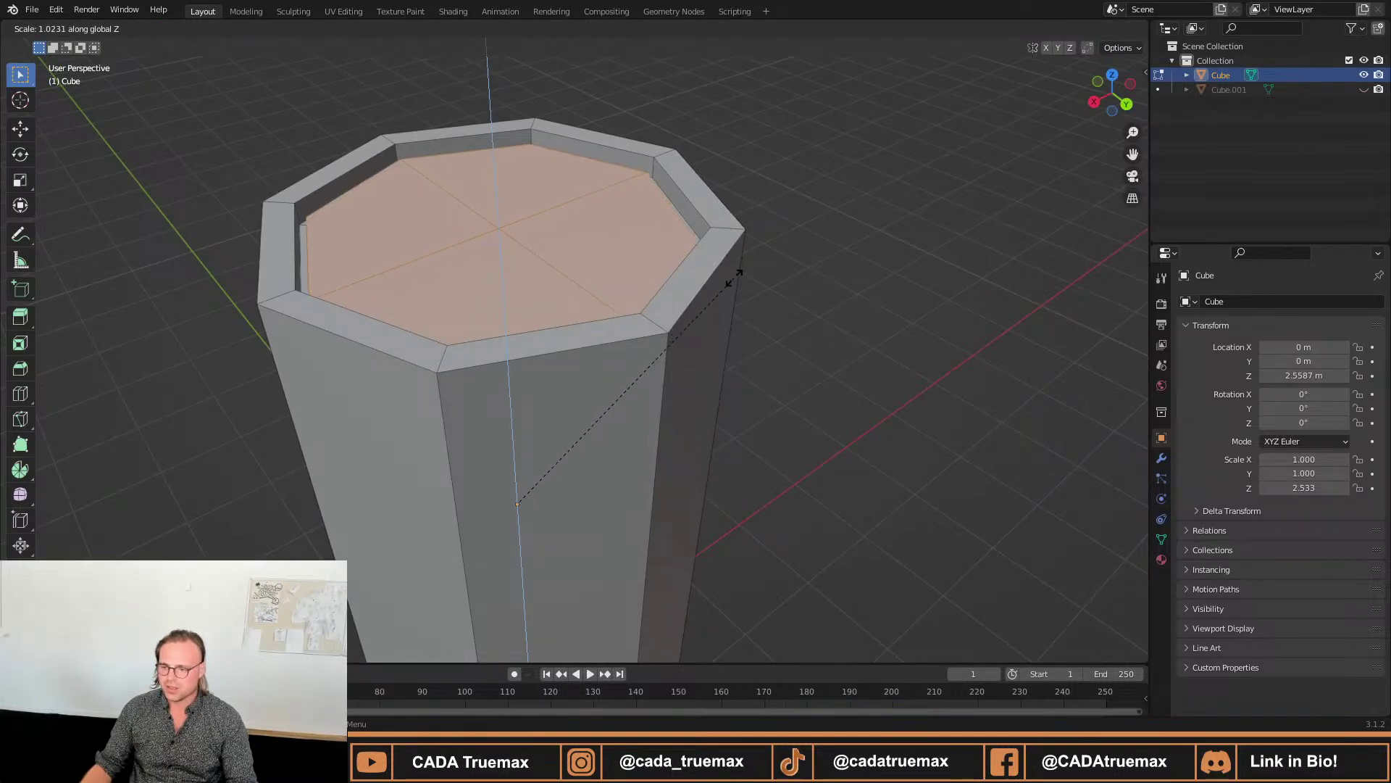
pyautogui.click(736, 276)
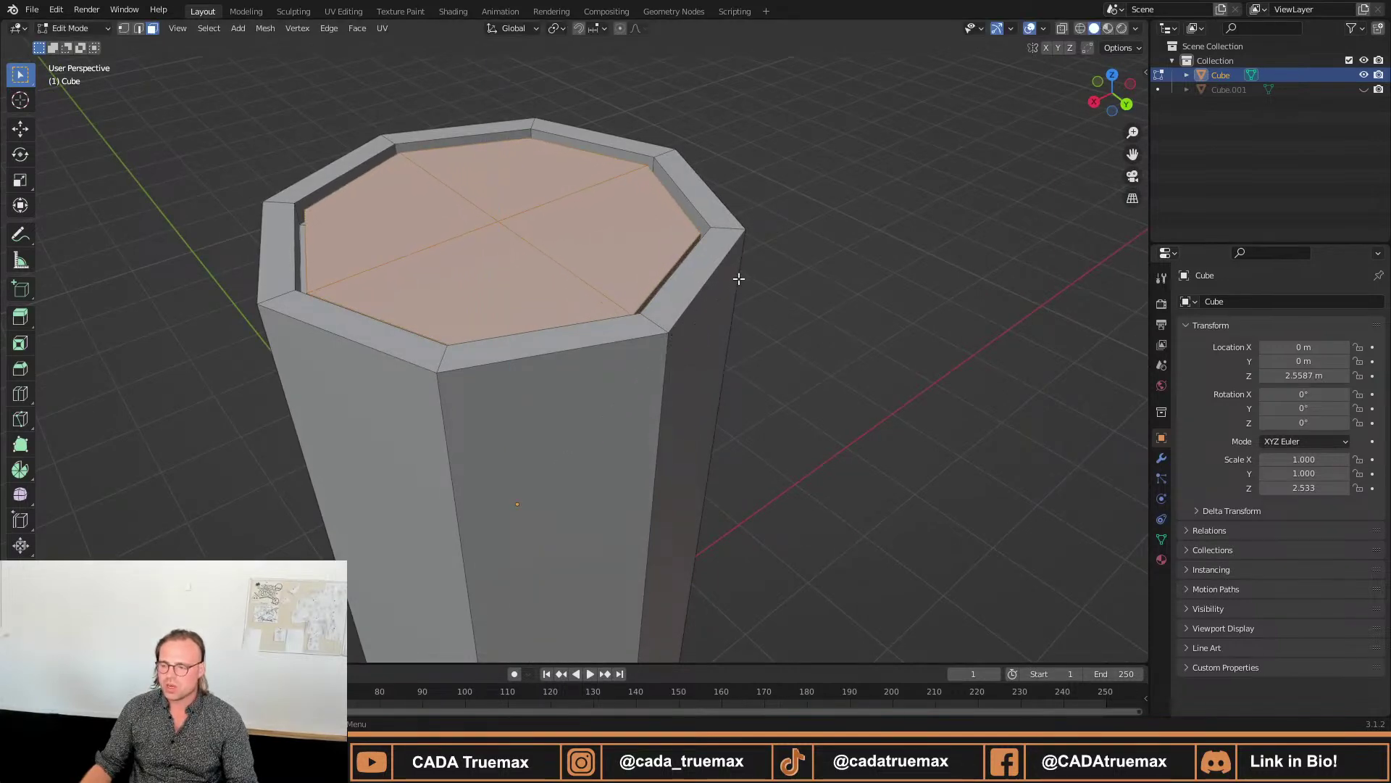
pyautogui.moveTo(736, 276); pyautogui.dragTo(667, 246, button='middle')
pyautogui.press('s')
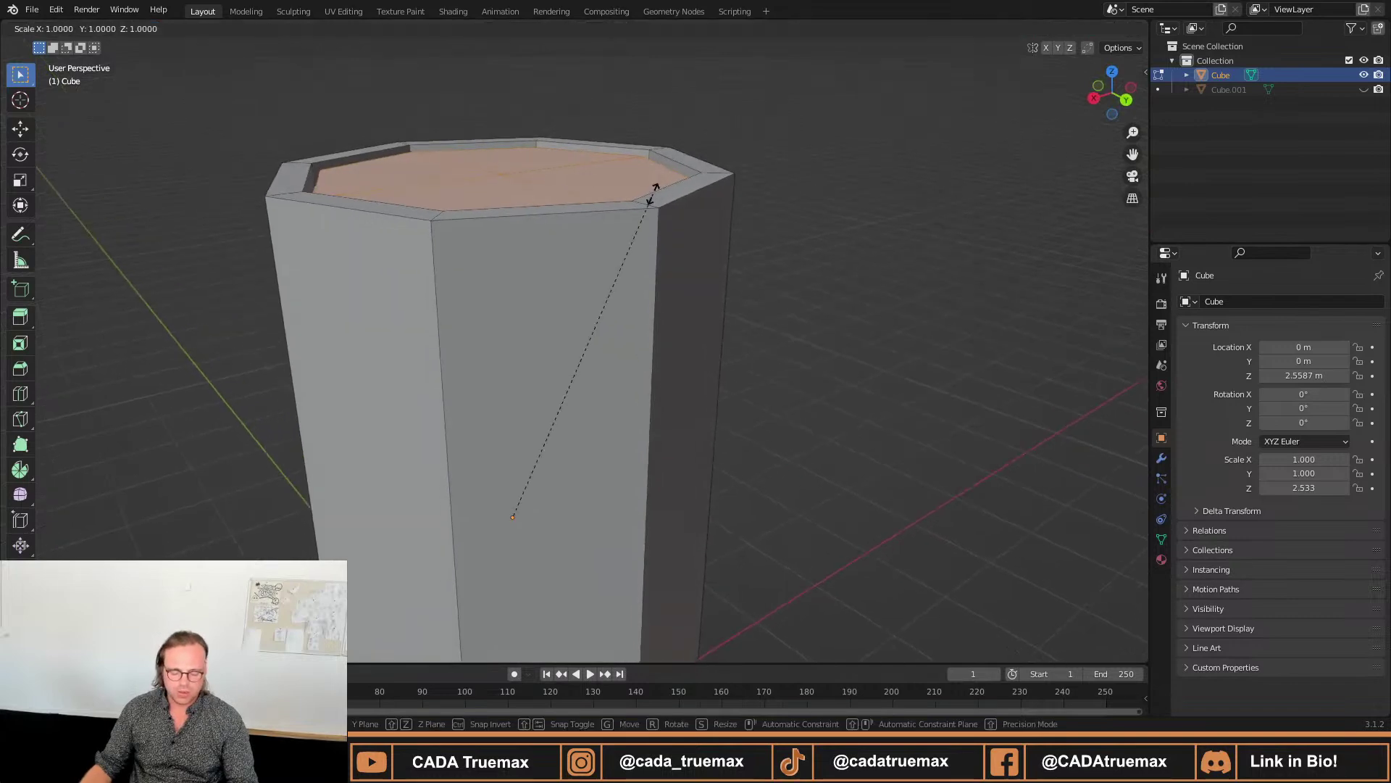
pyautogui.press('z')
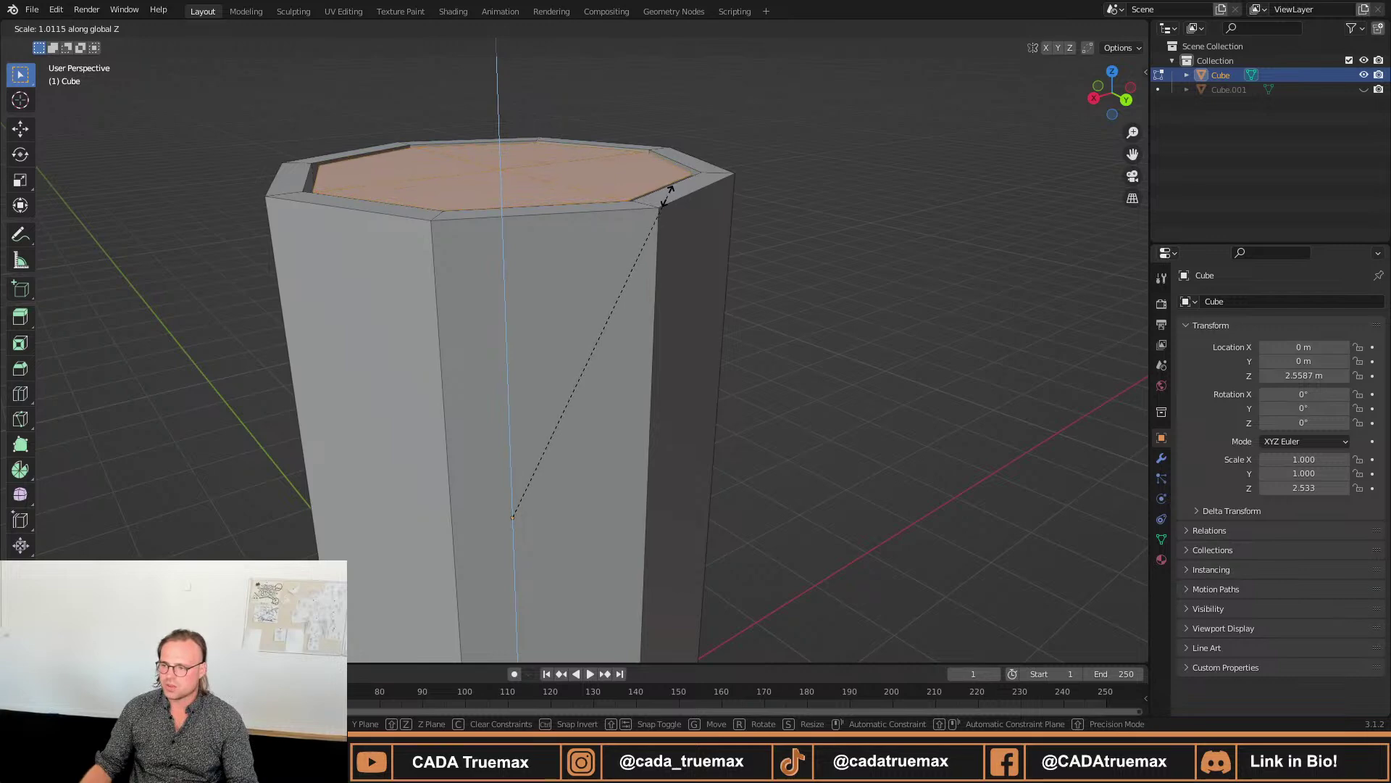
pyautogui.click(667, 189)
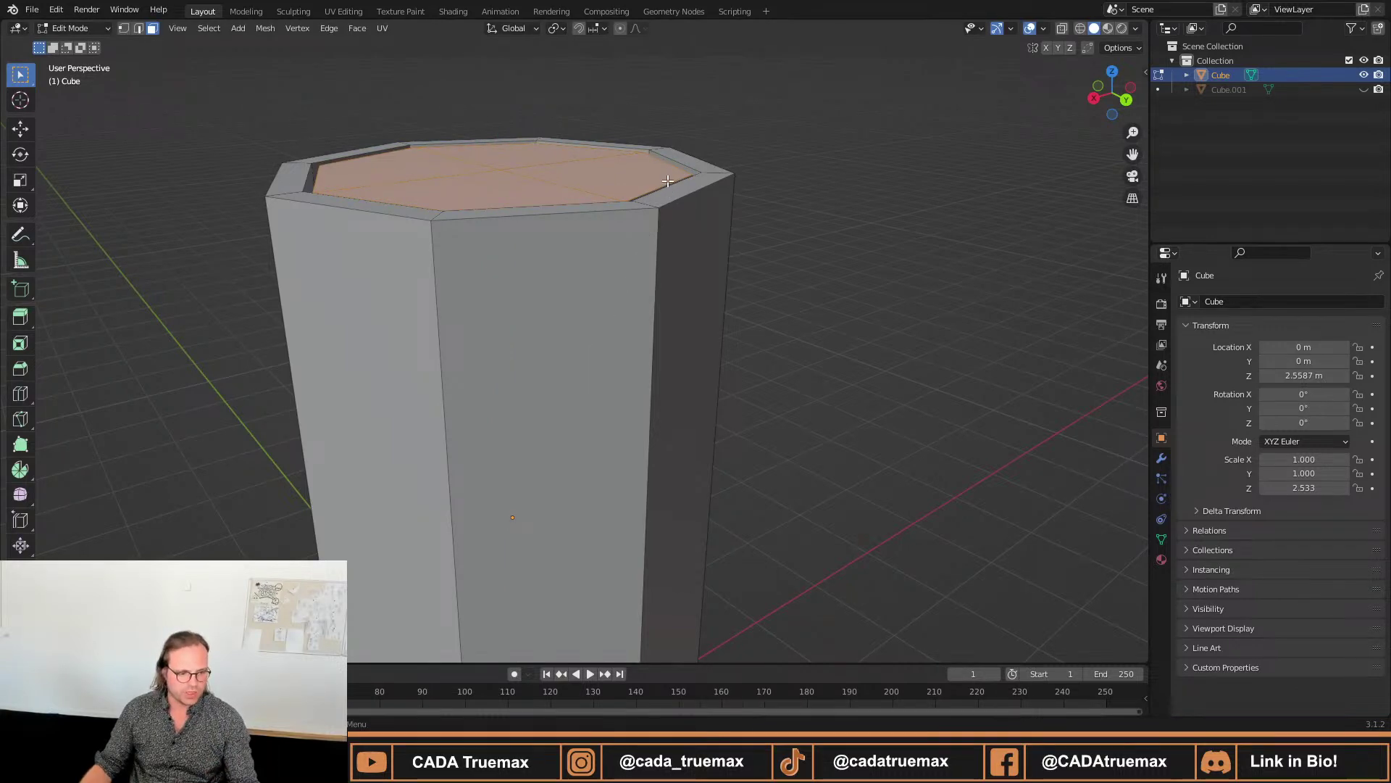
# Fine-tune the end faces' height by scaling them along Z by about 0.995.
pyautogui.scroll(4, 519, 147)
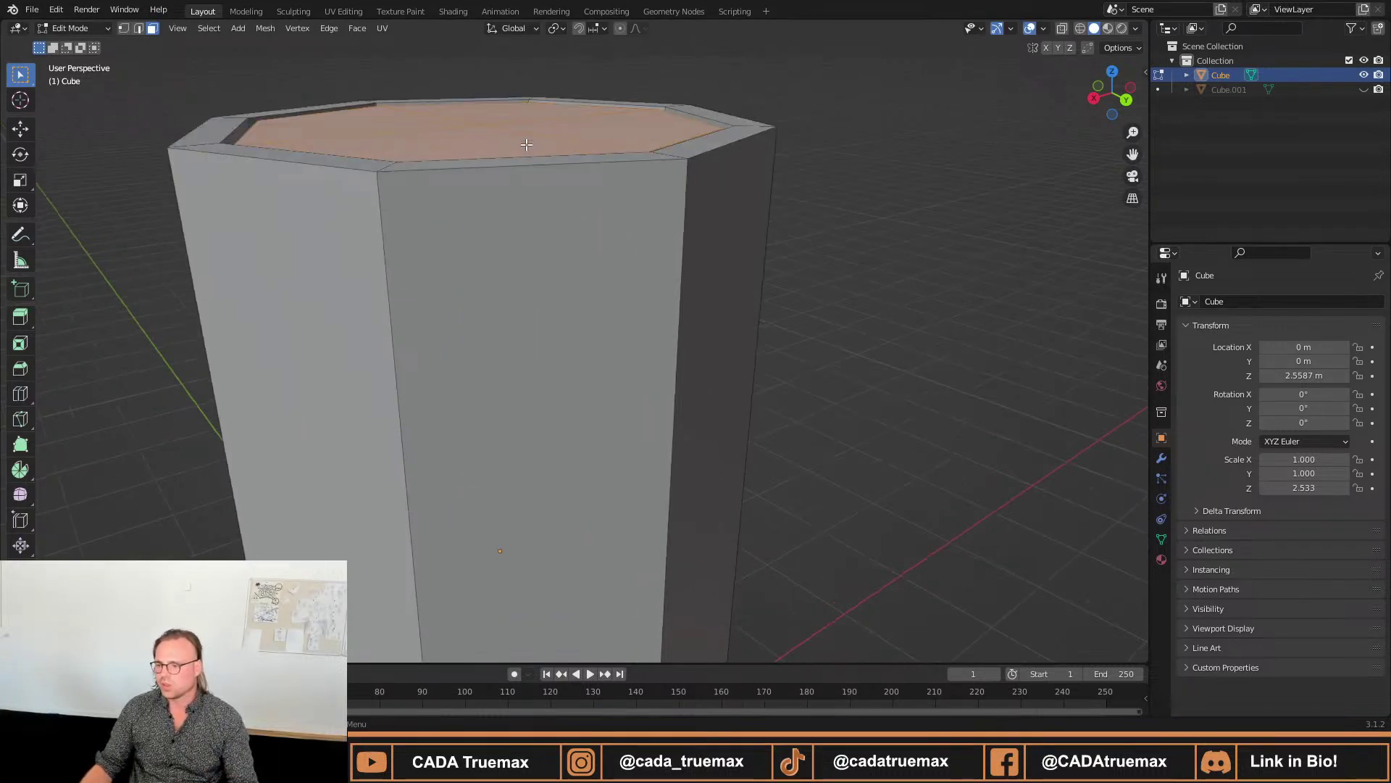
pyautogui.scroll(-1, 552, 147)
pyautogui.moveTo(550, 142); pyautogui.dragTo(677, 137, button='middle')
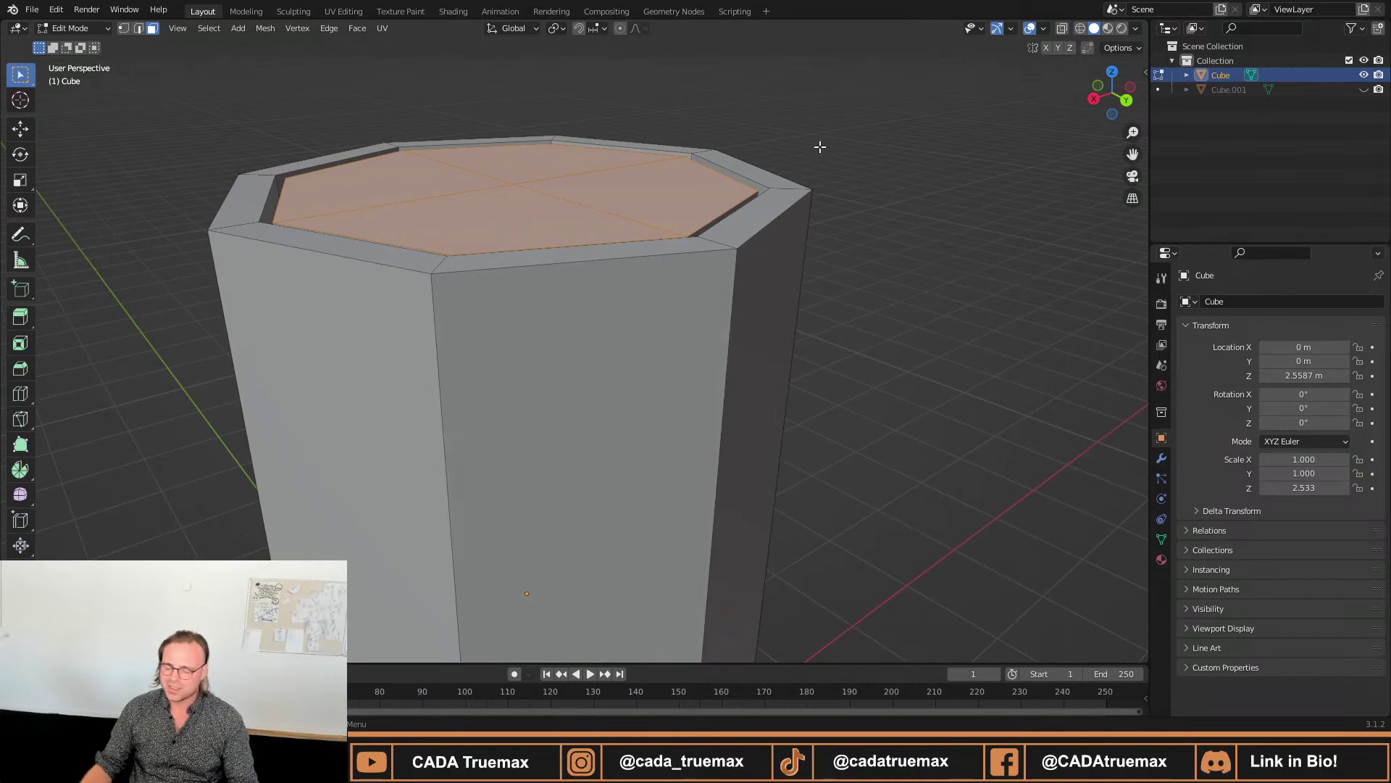
pyautogui.write('sz0')
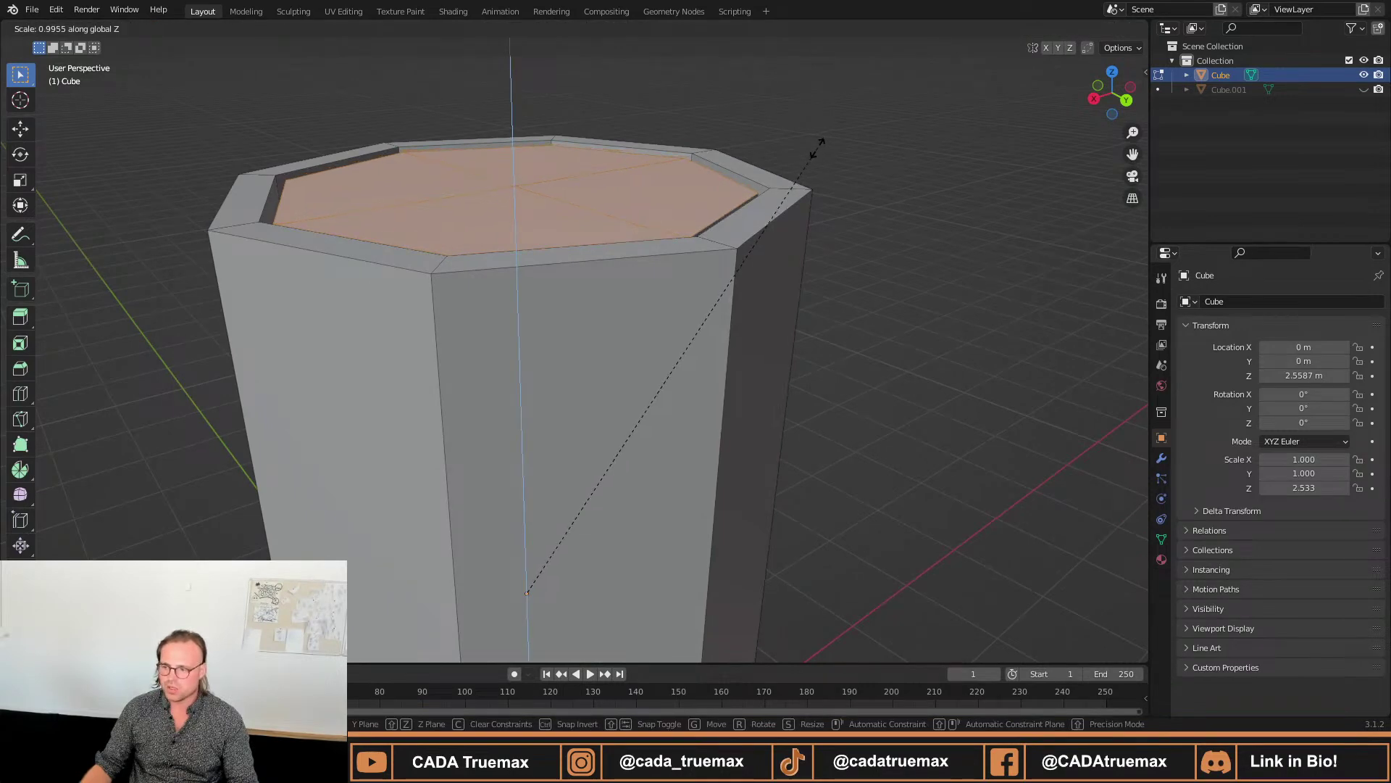
pyautogui.press('Return')
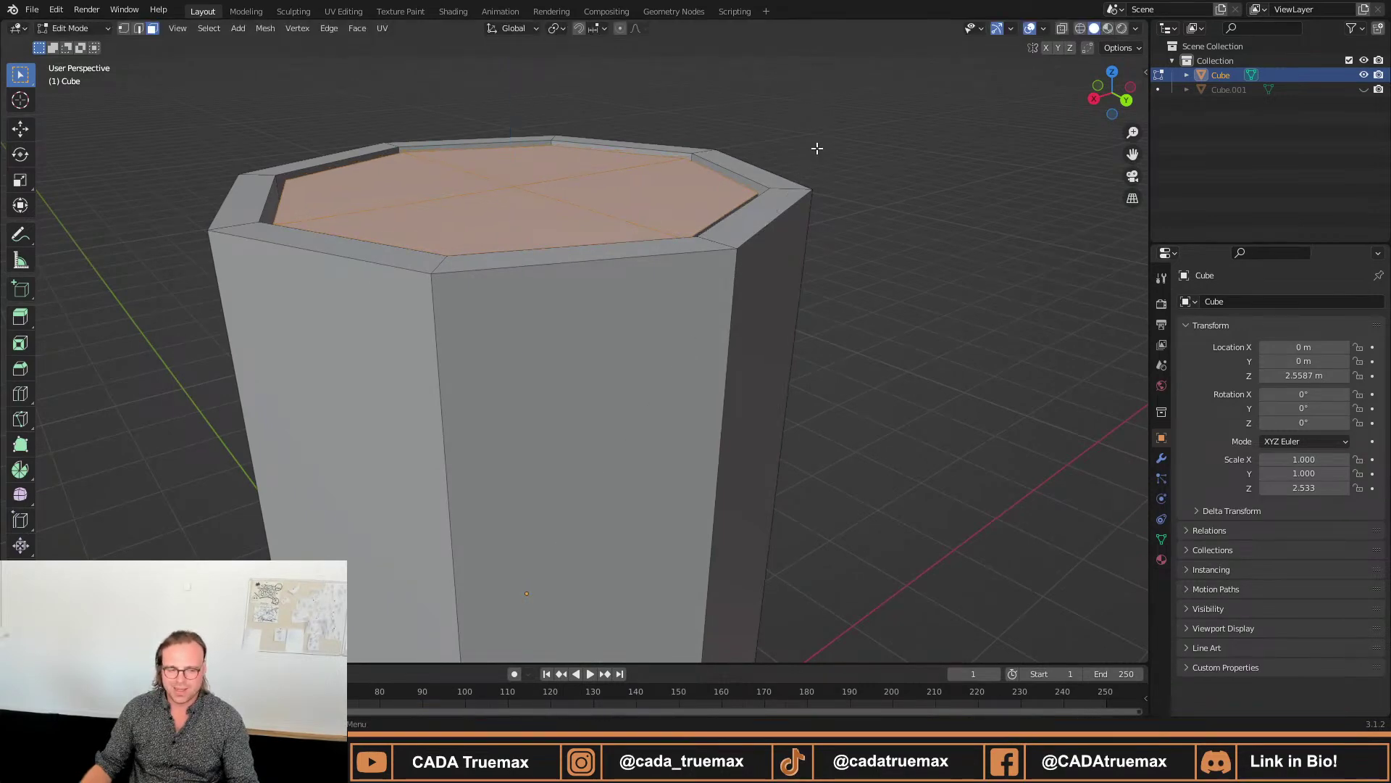
# Switch to Object Mode and deselect the column to examine its recessed, raised end detail.
pyautogui.moveTo(783, 177); pyautogui.dragTo(874, 157, button='middle')
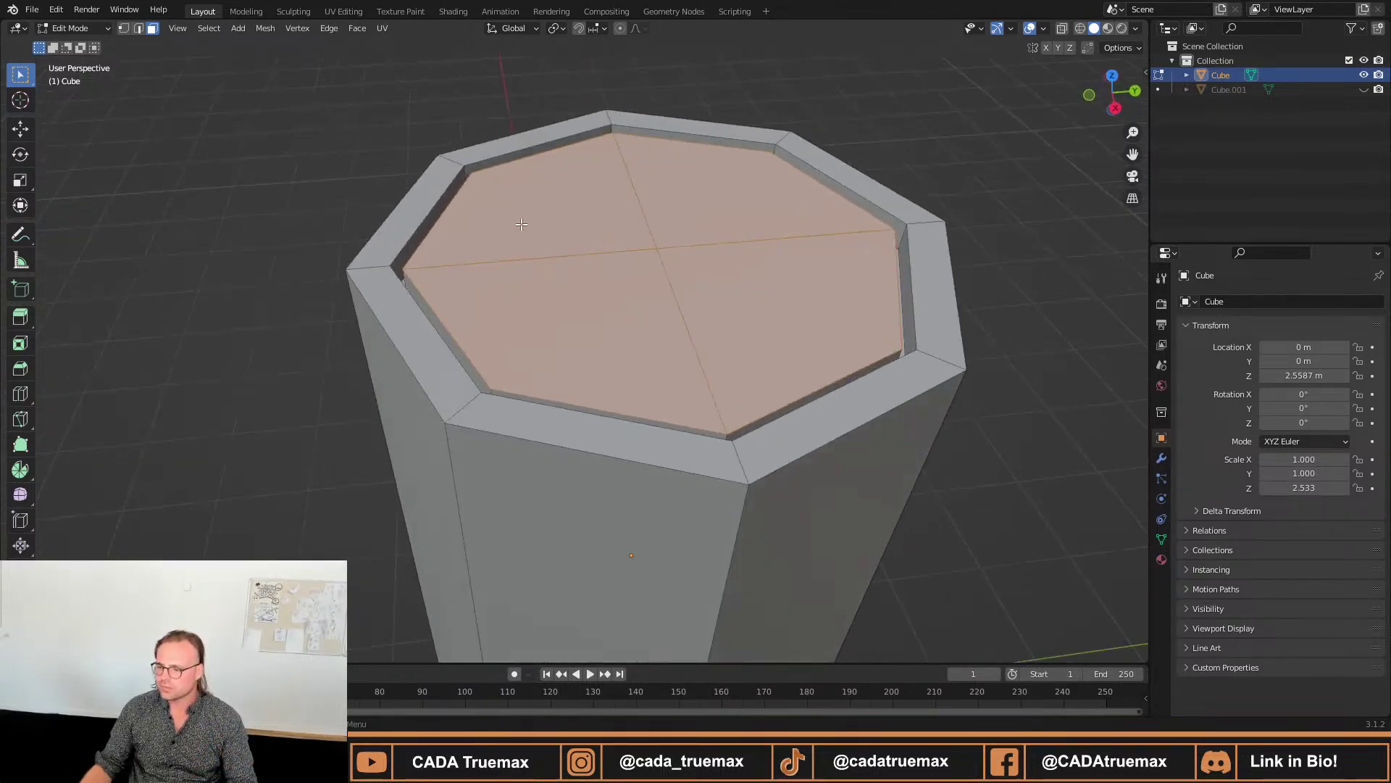
pyautogui.scroll(-6, 877, 155)
pyautogui.press('Tab')
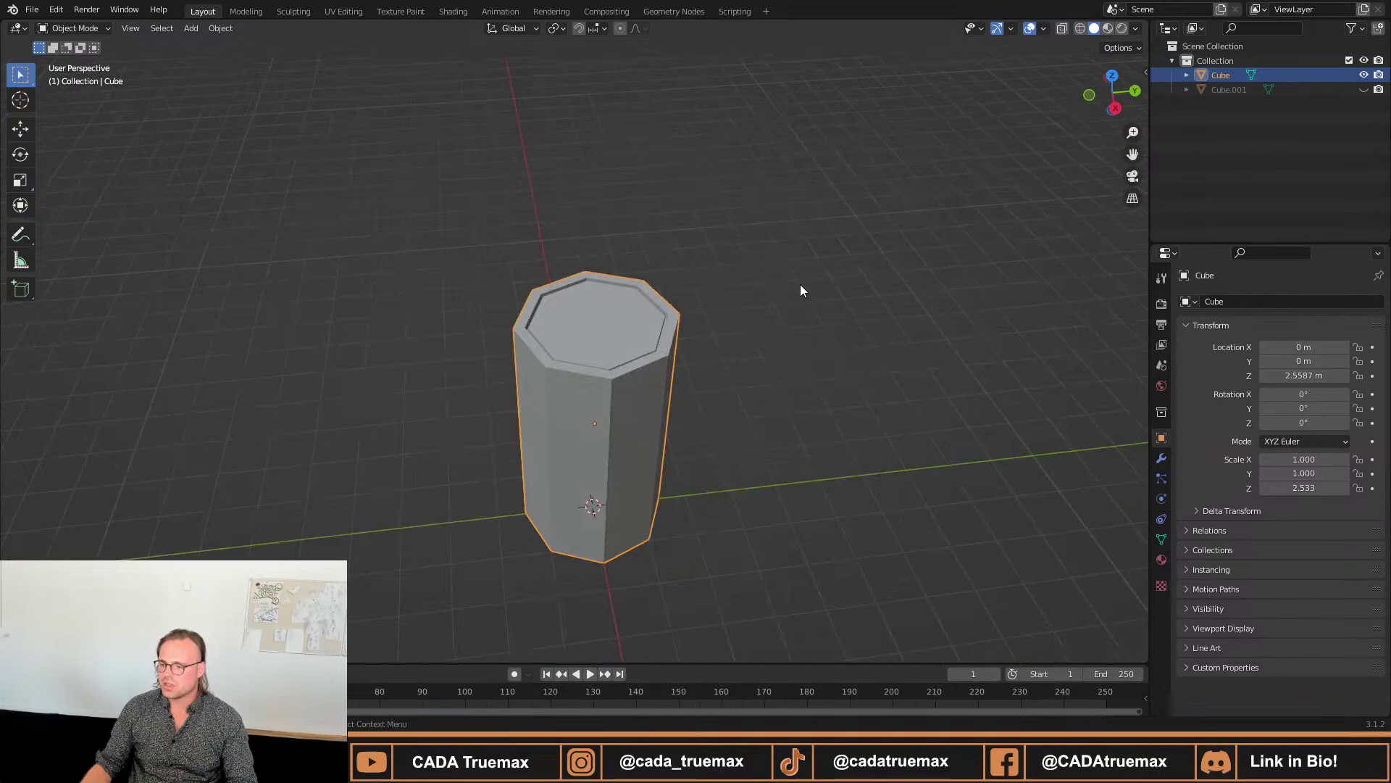
pyautogui.click(745, 390)
pyautogui.keyDown('shift'); pyautogui.scroll(-4, 745, 390); pyautogui.keyUp('shift')
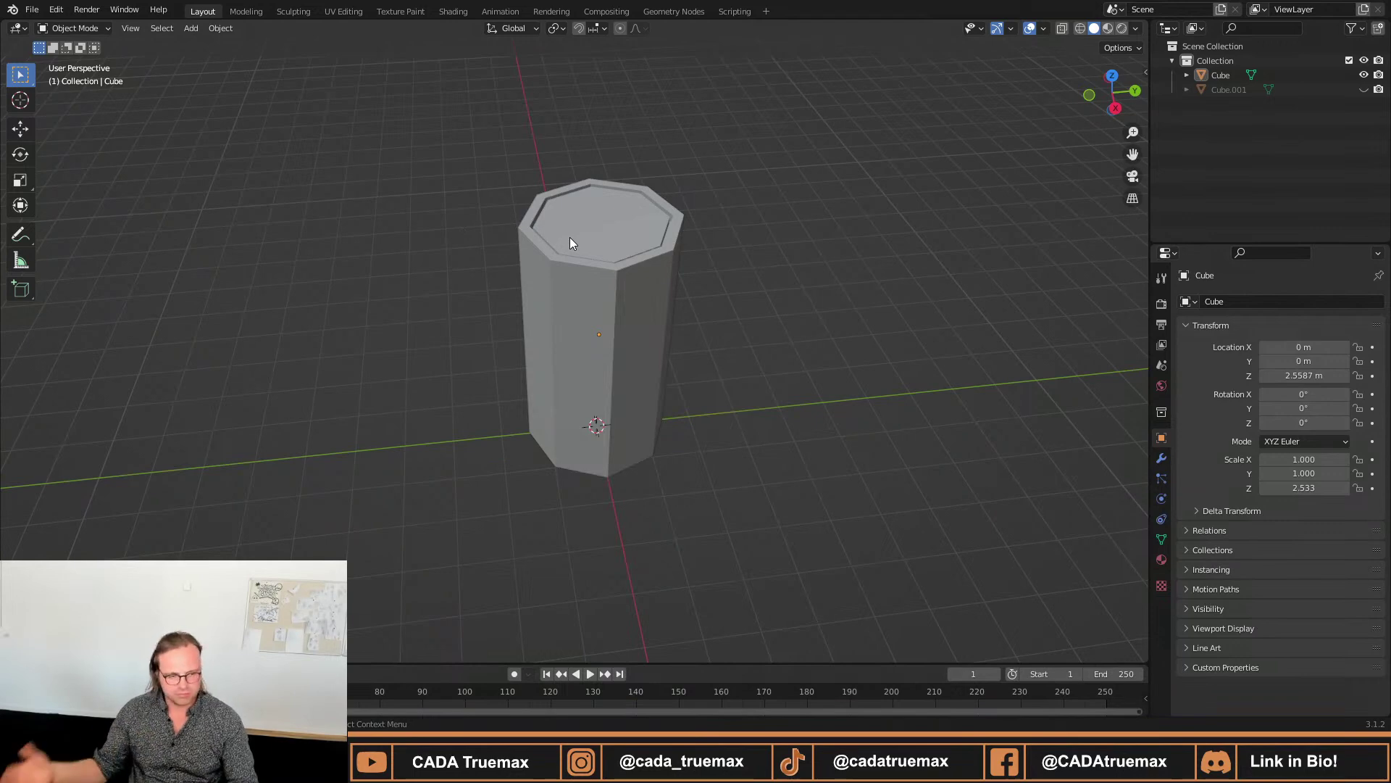
# Return to Edit Mode, add a single horizontal loop cut around the column's middle and switch back to the selection tool.
pyautogui.press('Tab')
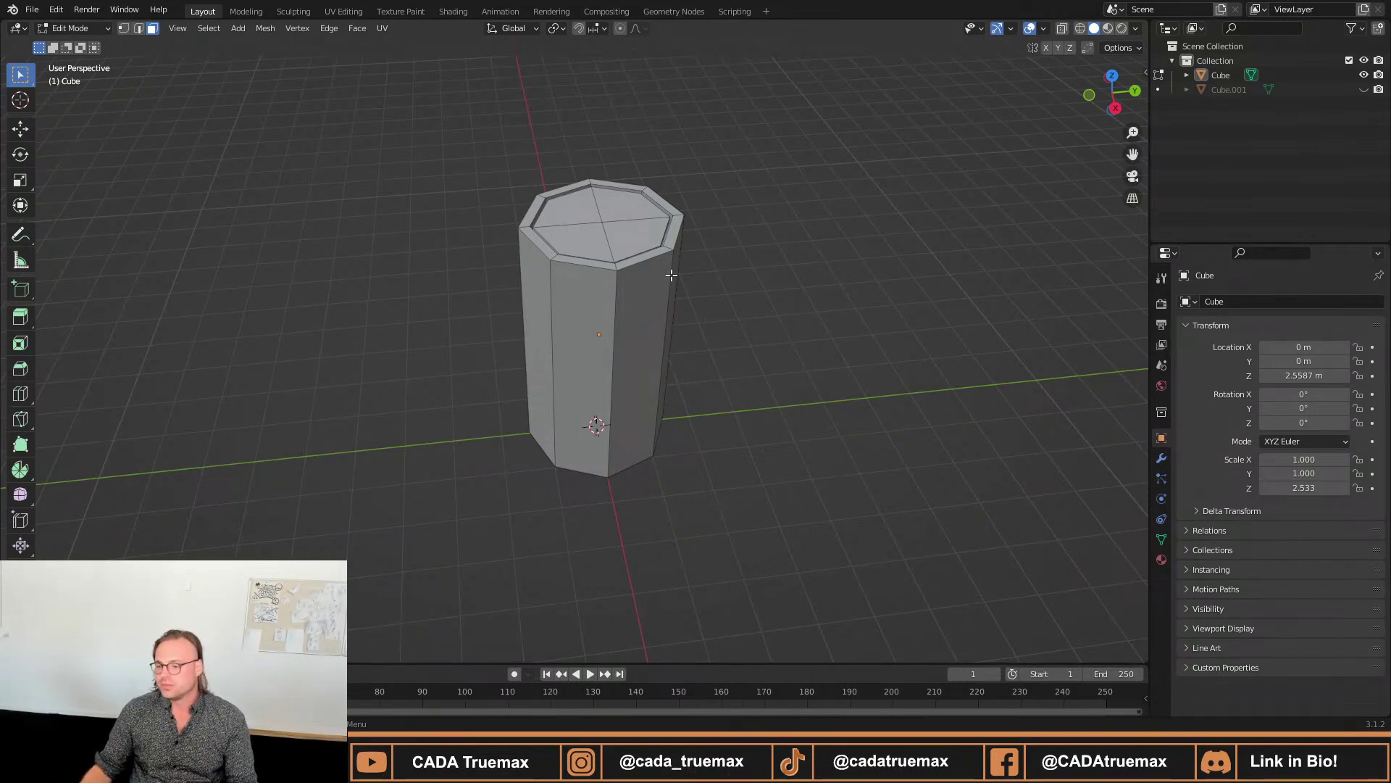
pyautogui.scroll(3, 673, 322)
pyautogui.moveTo(688, 333); pyautogui.dragTo(547, 295, button='middle')
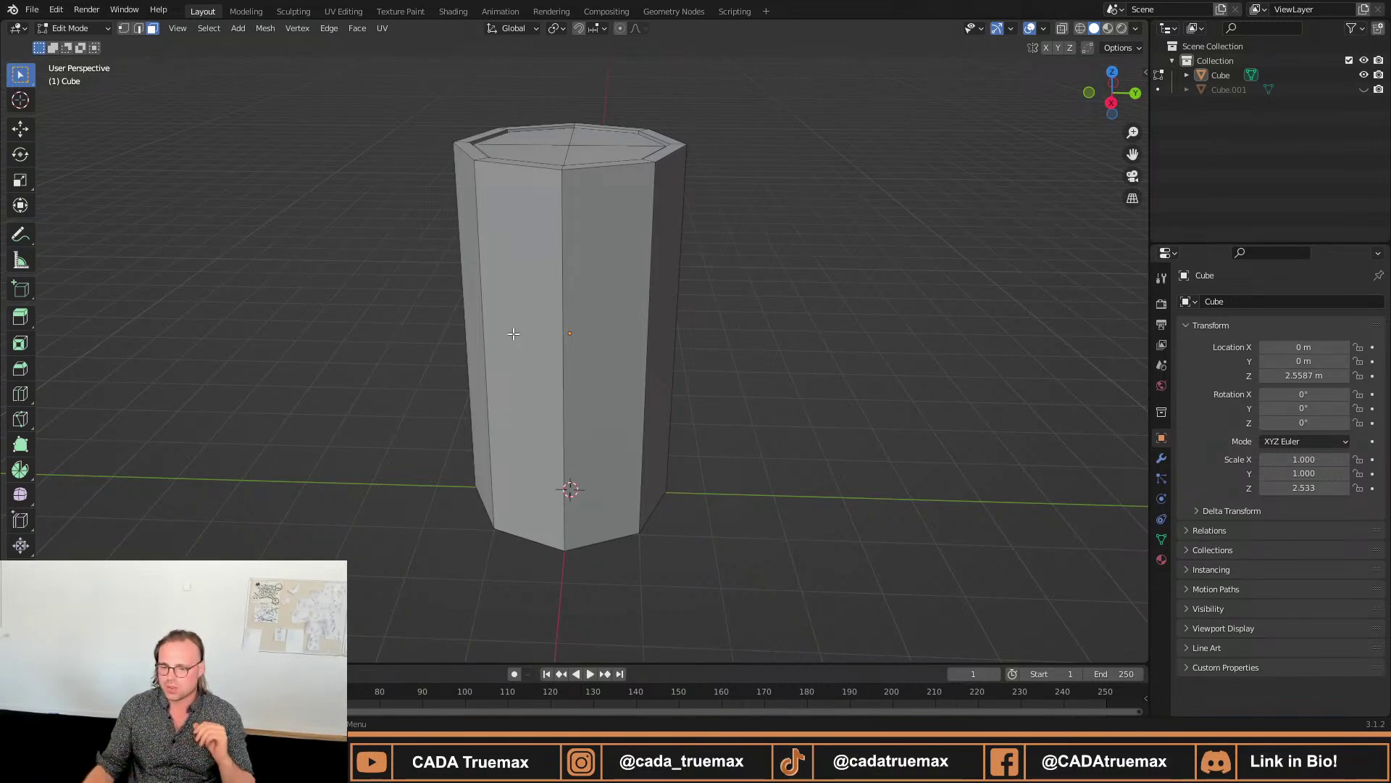
pyautogui.click(20, 393)
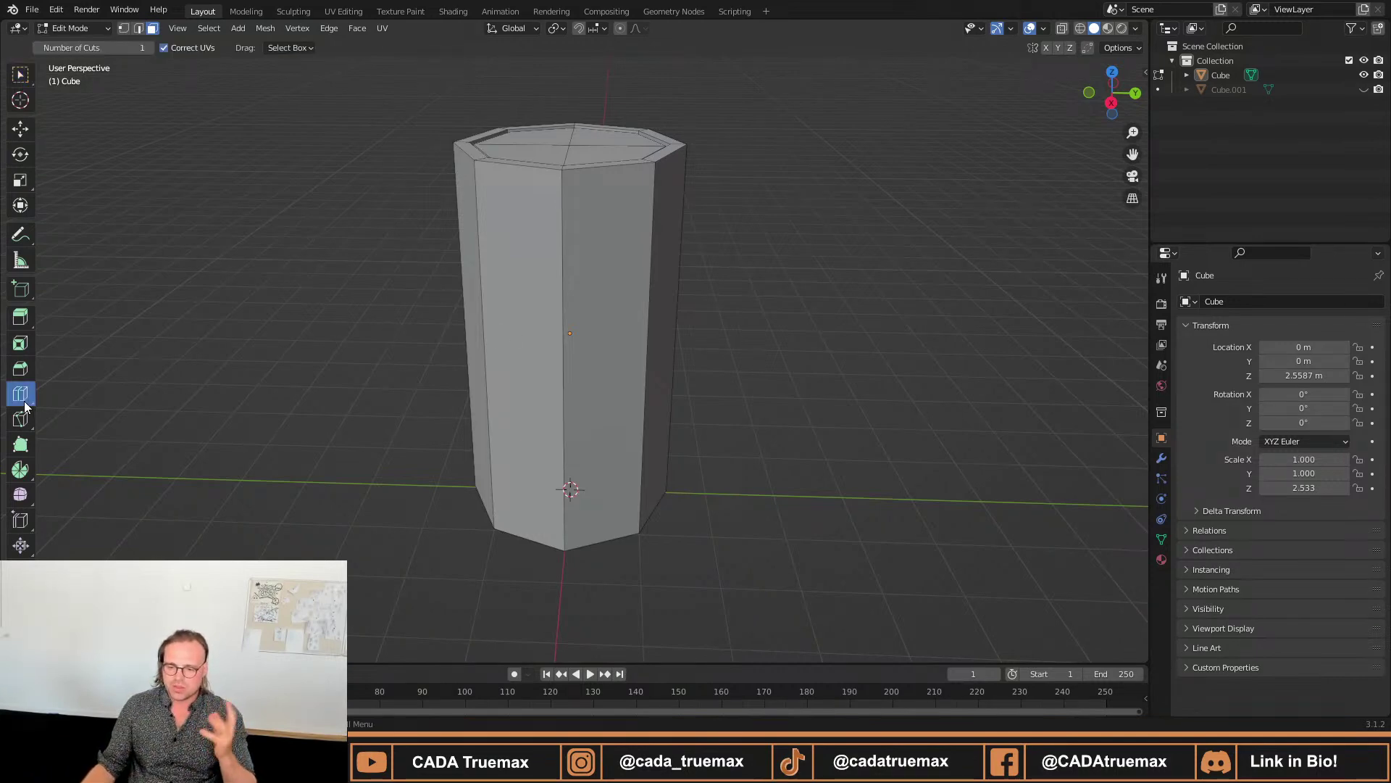
pyautogui.click(571, 337)
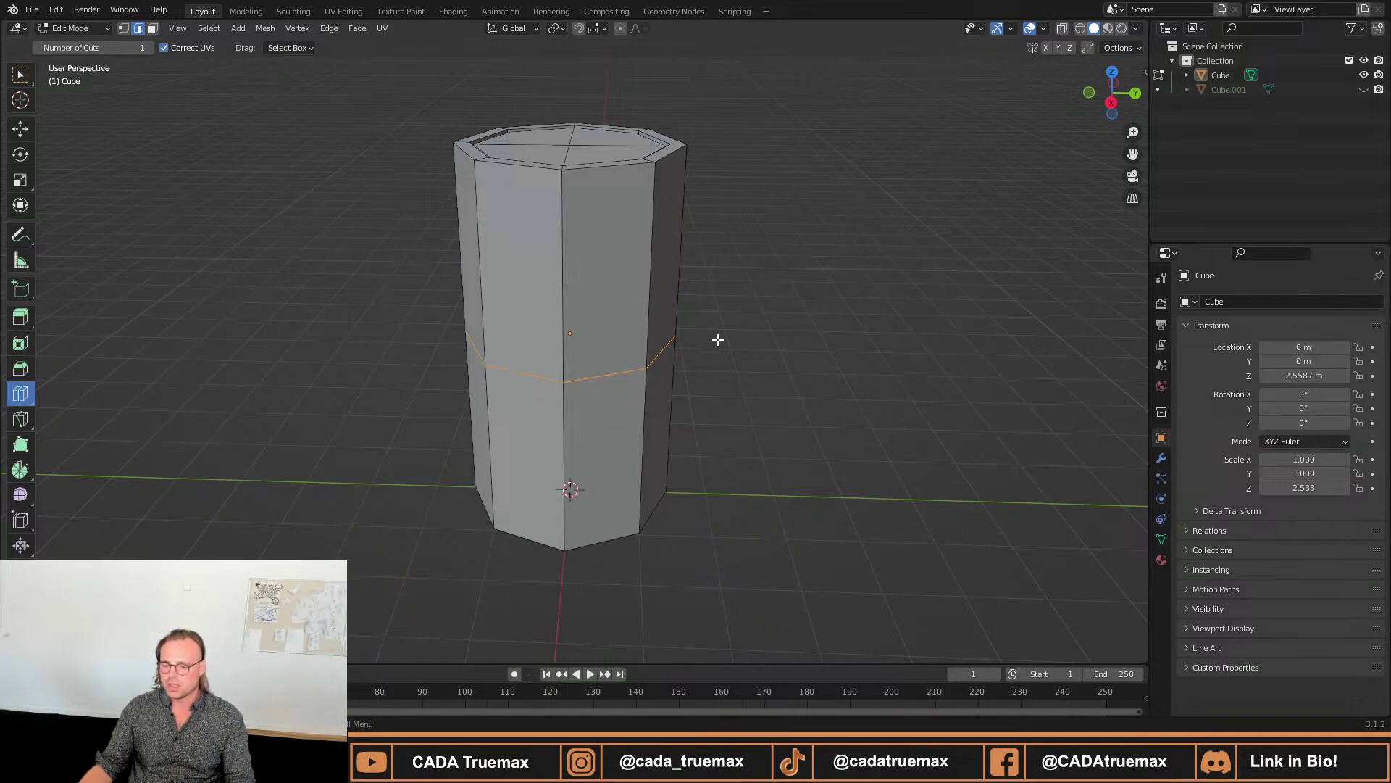
pyautogui.press('w')
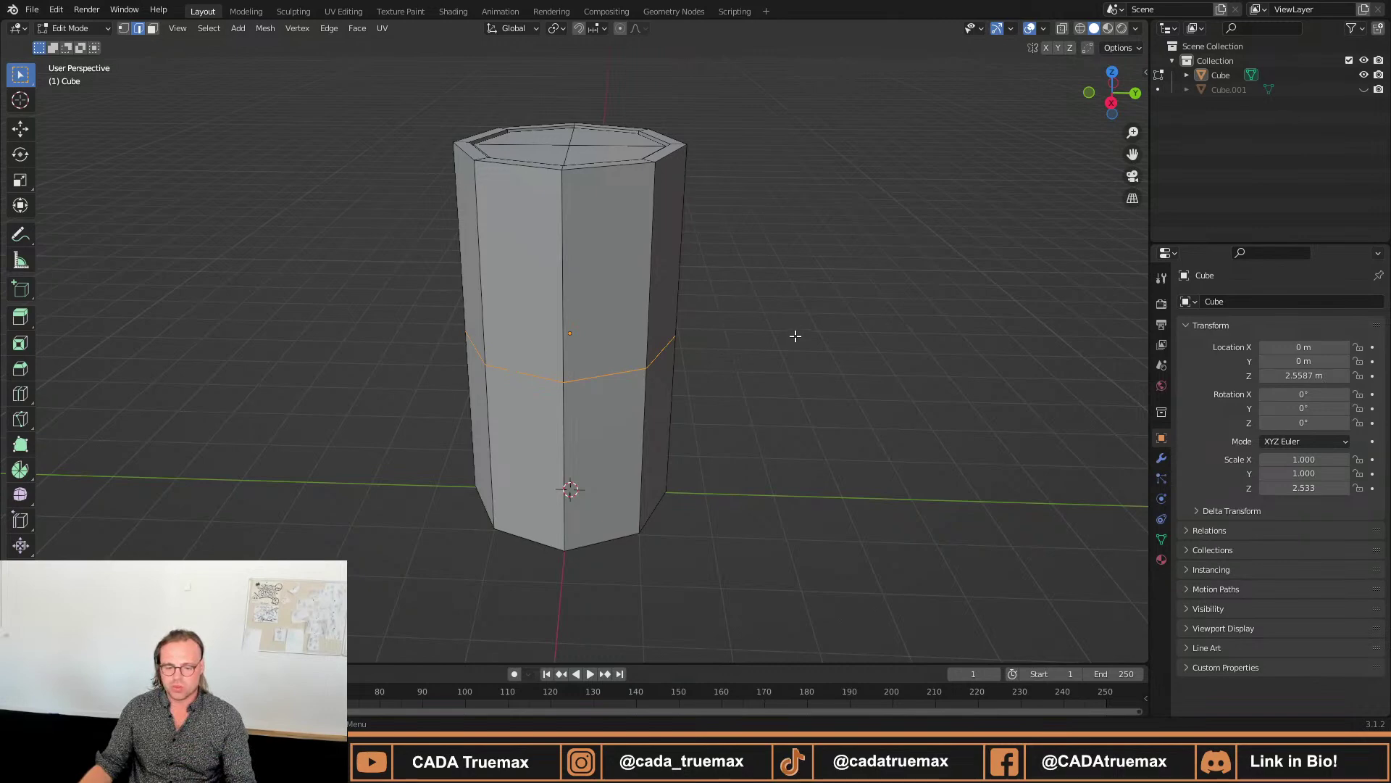
# Scale the middle edge loop outward to a little over twice its size, giving the column a wide bulge.
pyautogui.press('s')
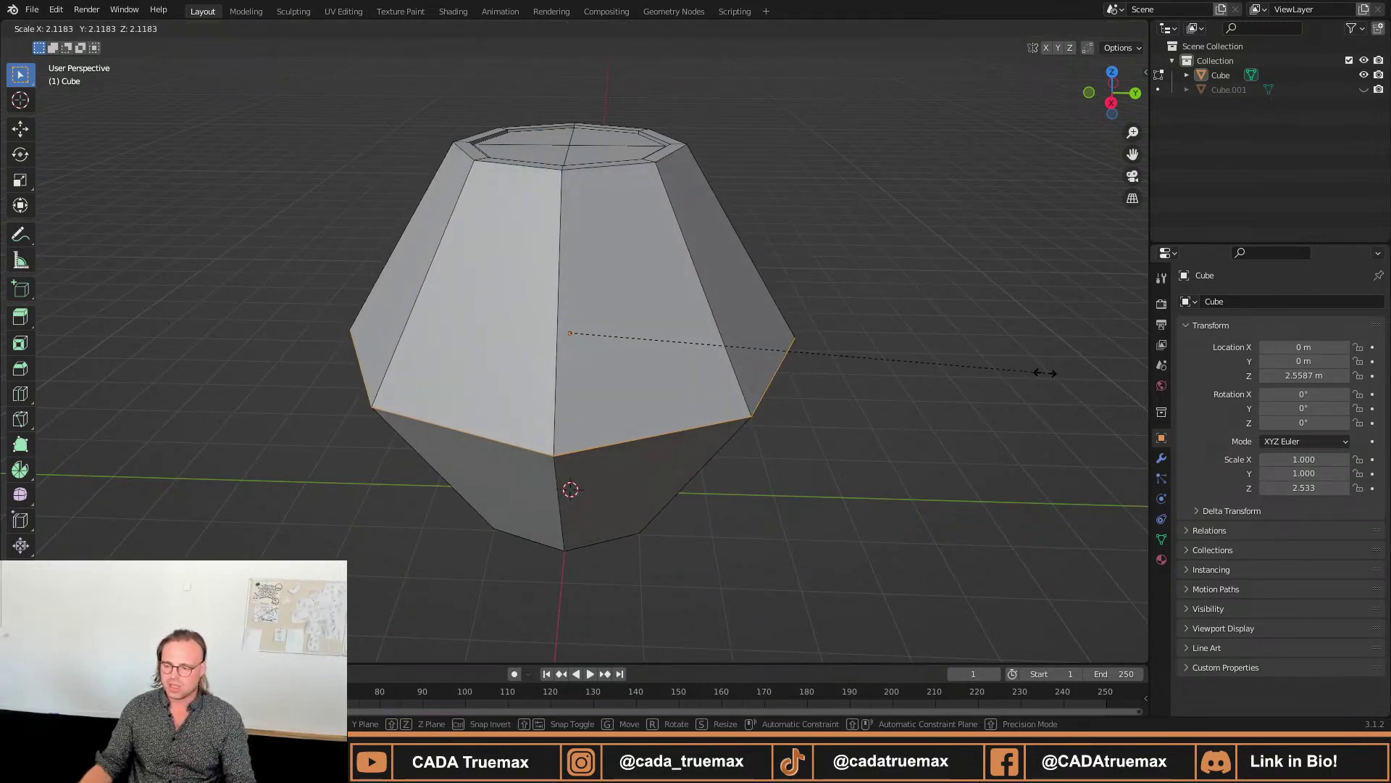
pyautogui.click(1041, 370)
pyautogui.scroll(-1, 951, 355)
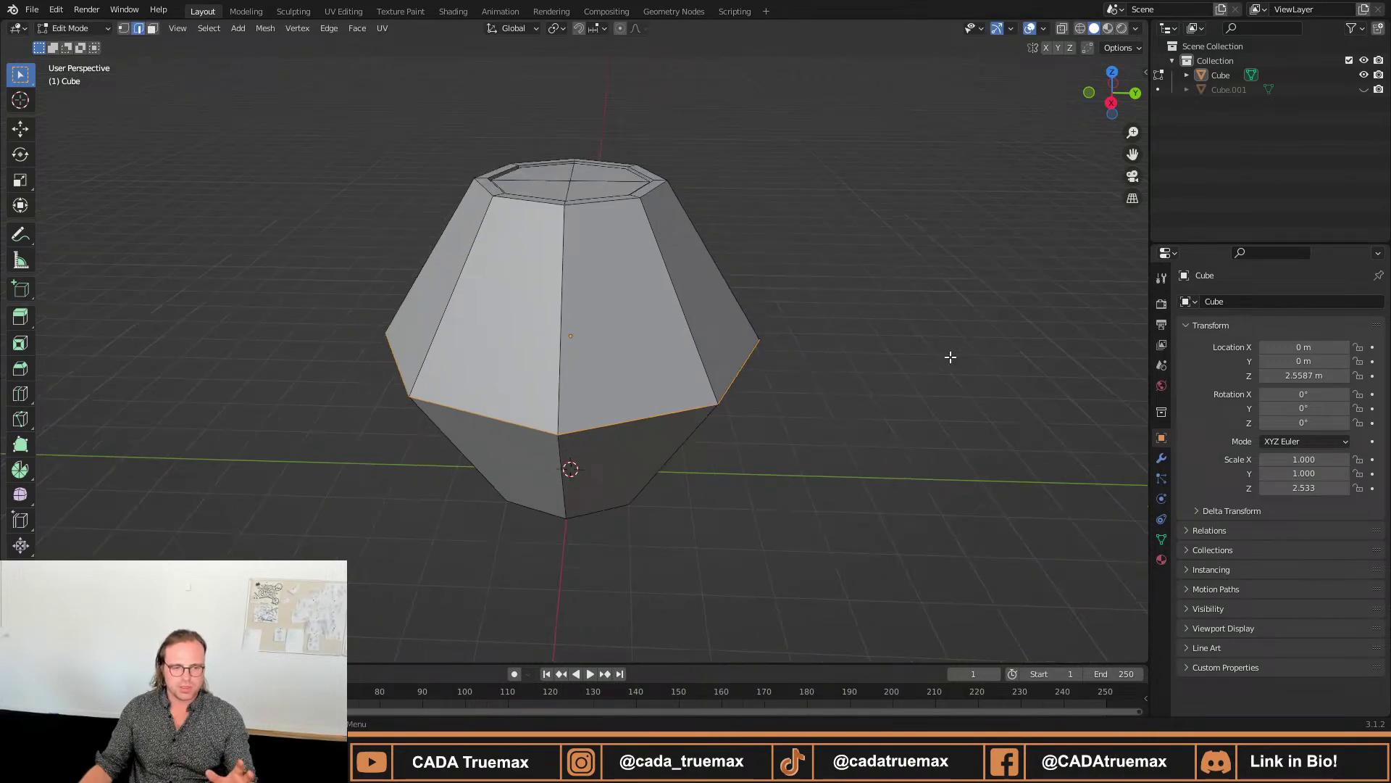
pyautogui.press('s')
pyautogui.click(870, 342)
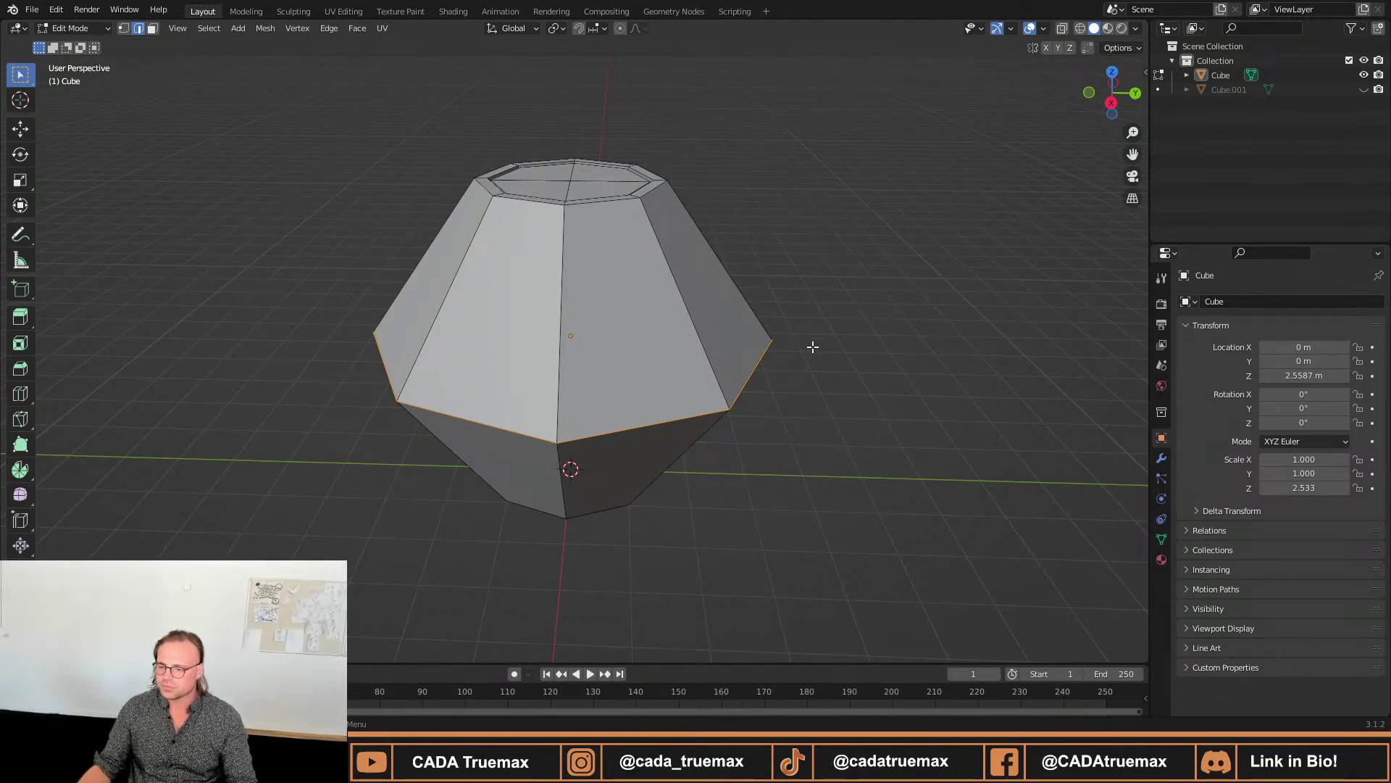
# Rescale the middle edge loop freely inward and outward, settling on a slightly narrower bulge.
pyautogui.moveTo(785, 457); pyautogui.dragTo(761, 424, button='middle')
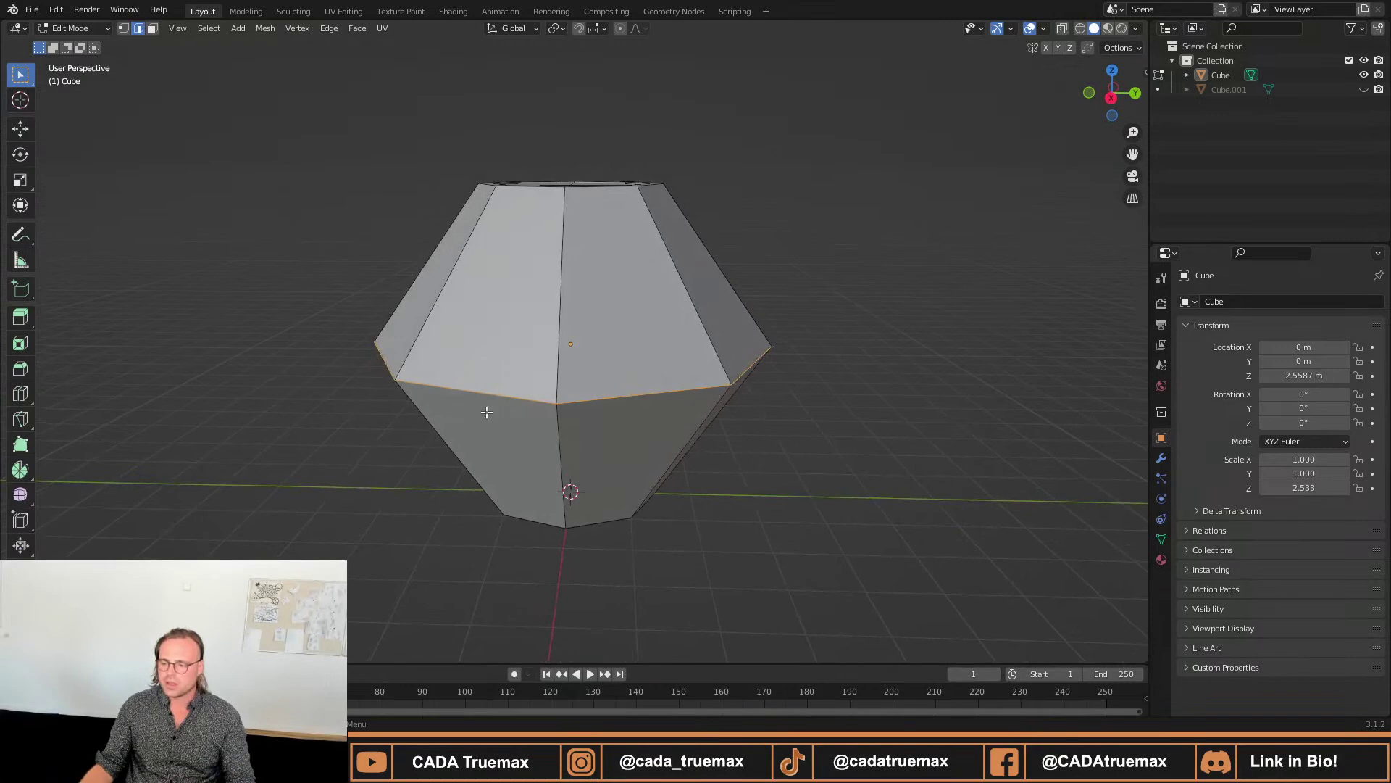
pyautogui.press('s')
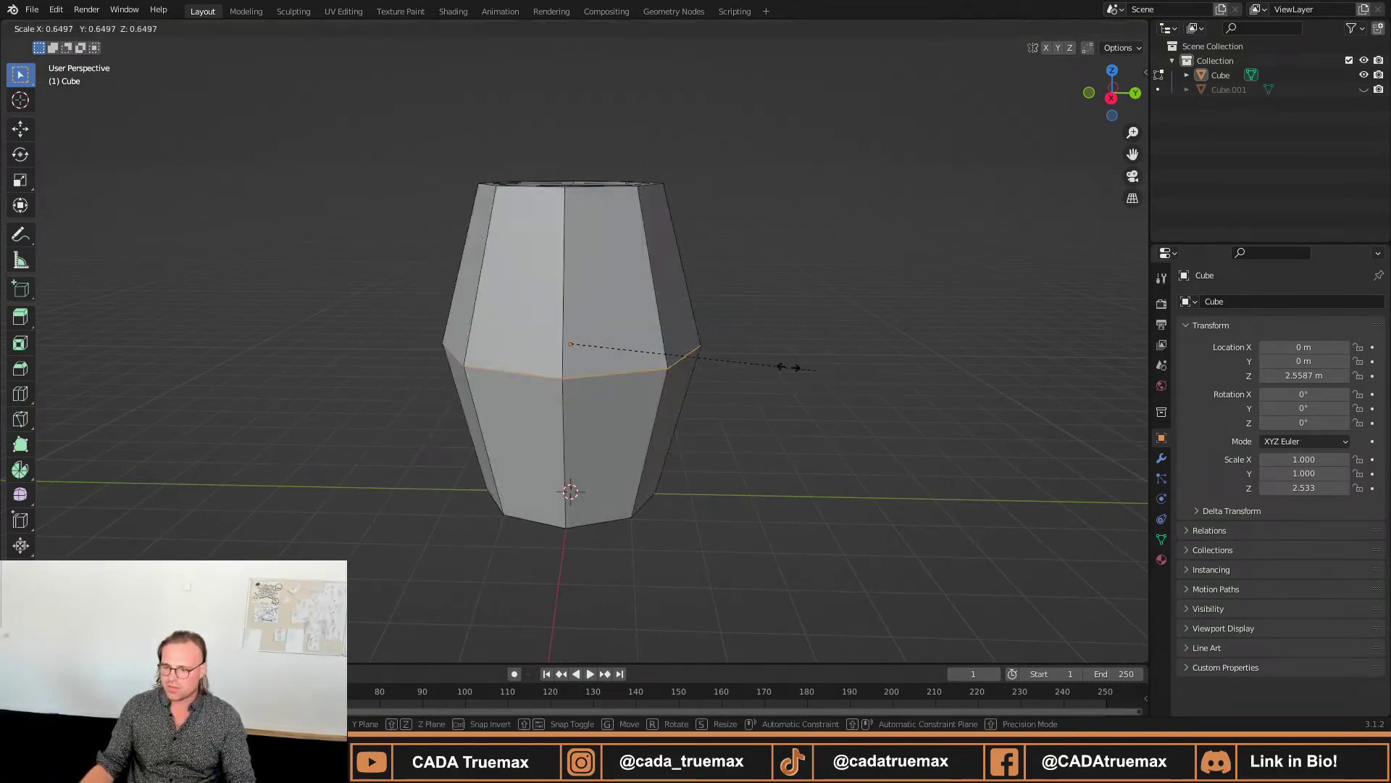
pyautogui.click(943, 376)
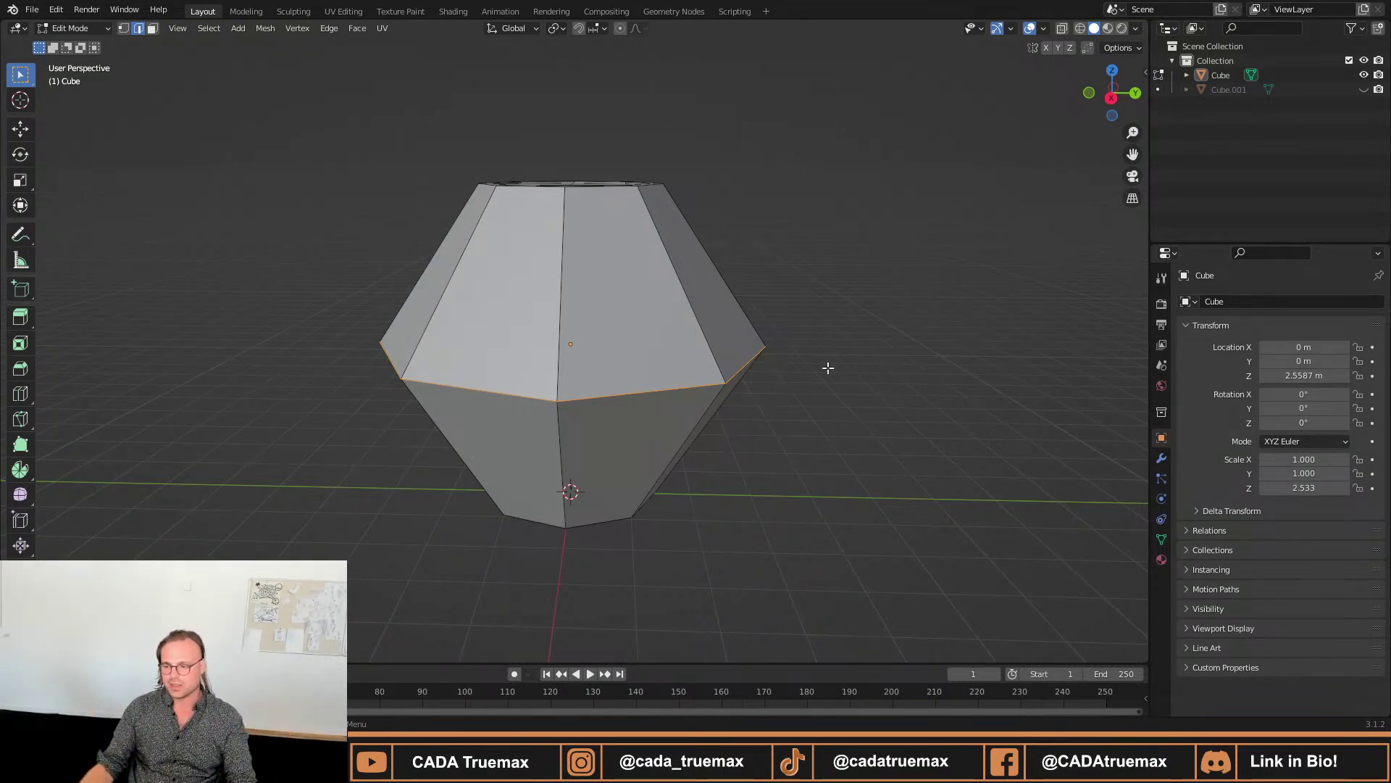
pyautogui.moveTo(827, 370); pyautogui.dragTo(717, 382, button='middle')
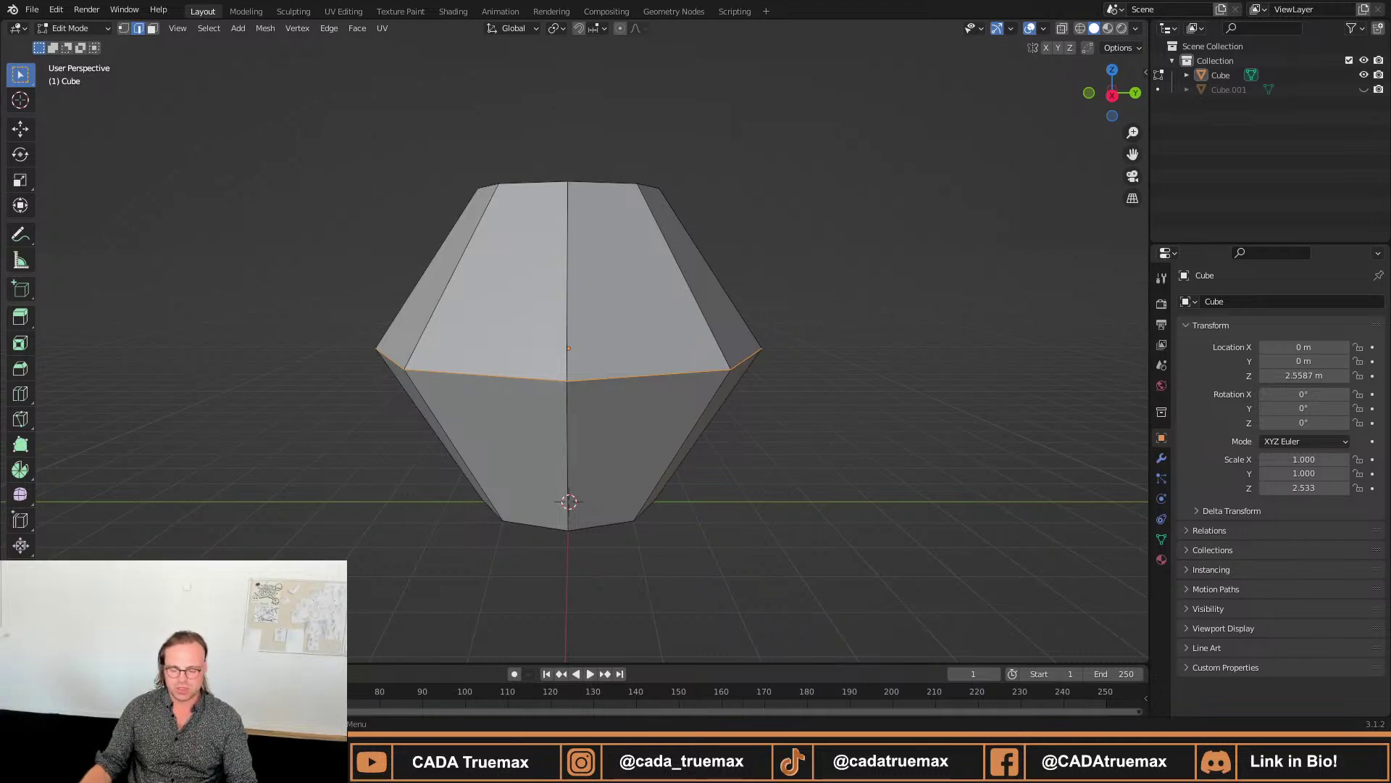
pyautogui.press('s')
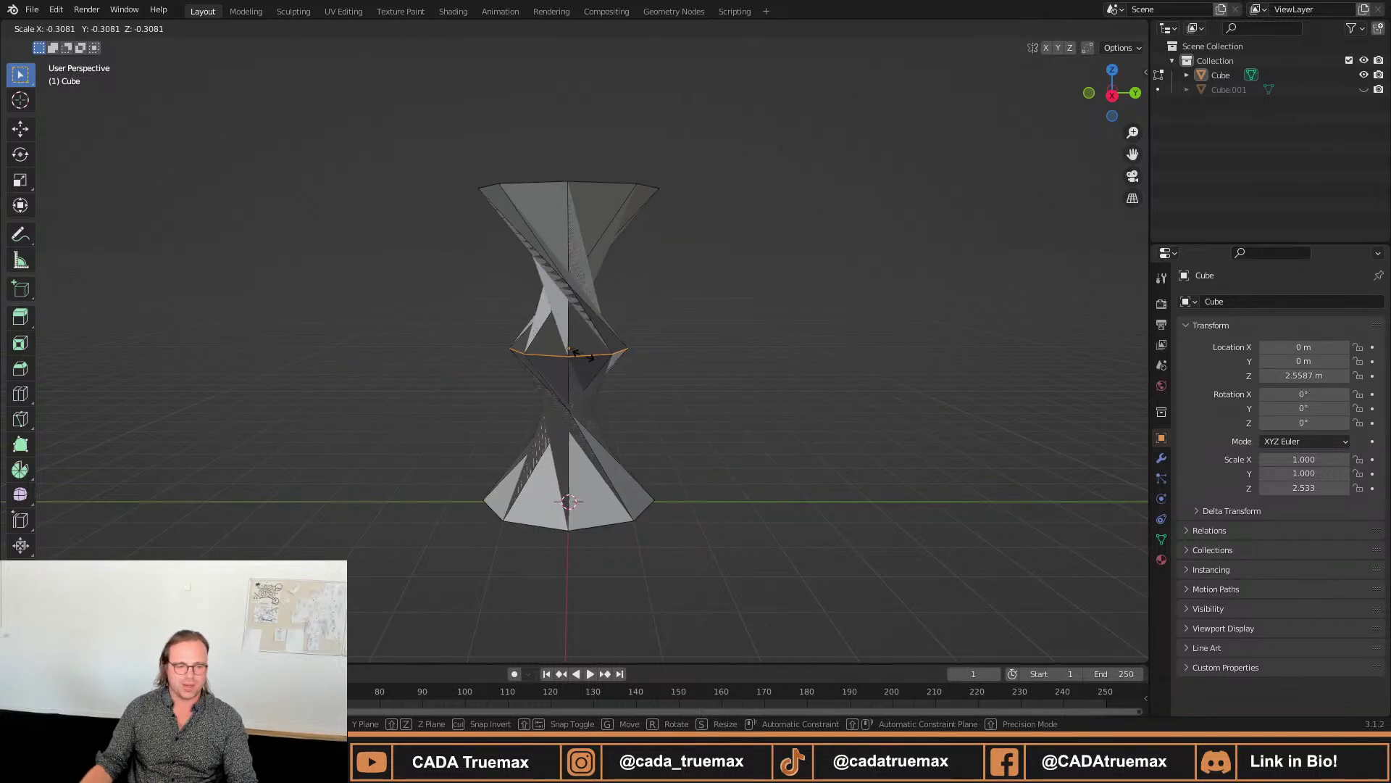
pyautogui.click(527, 341)
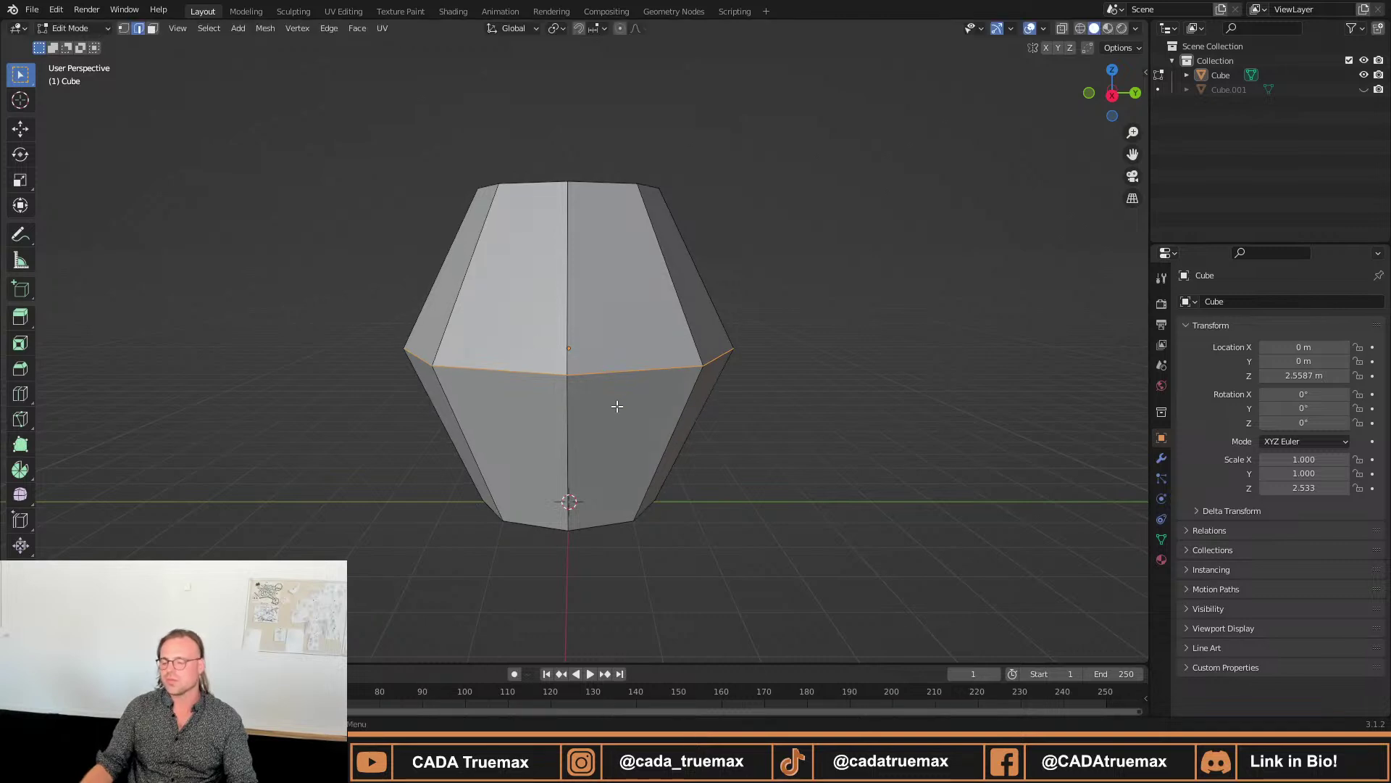
# Bevel the column's middle edge loop about 1.12 m wide with 4 segments, rounding the bulge into a barrel shape.
pyautogui.moveTo(617, 406); pyautogui.dragTo(589, 368, button='middle')
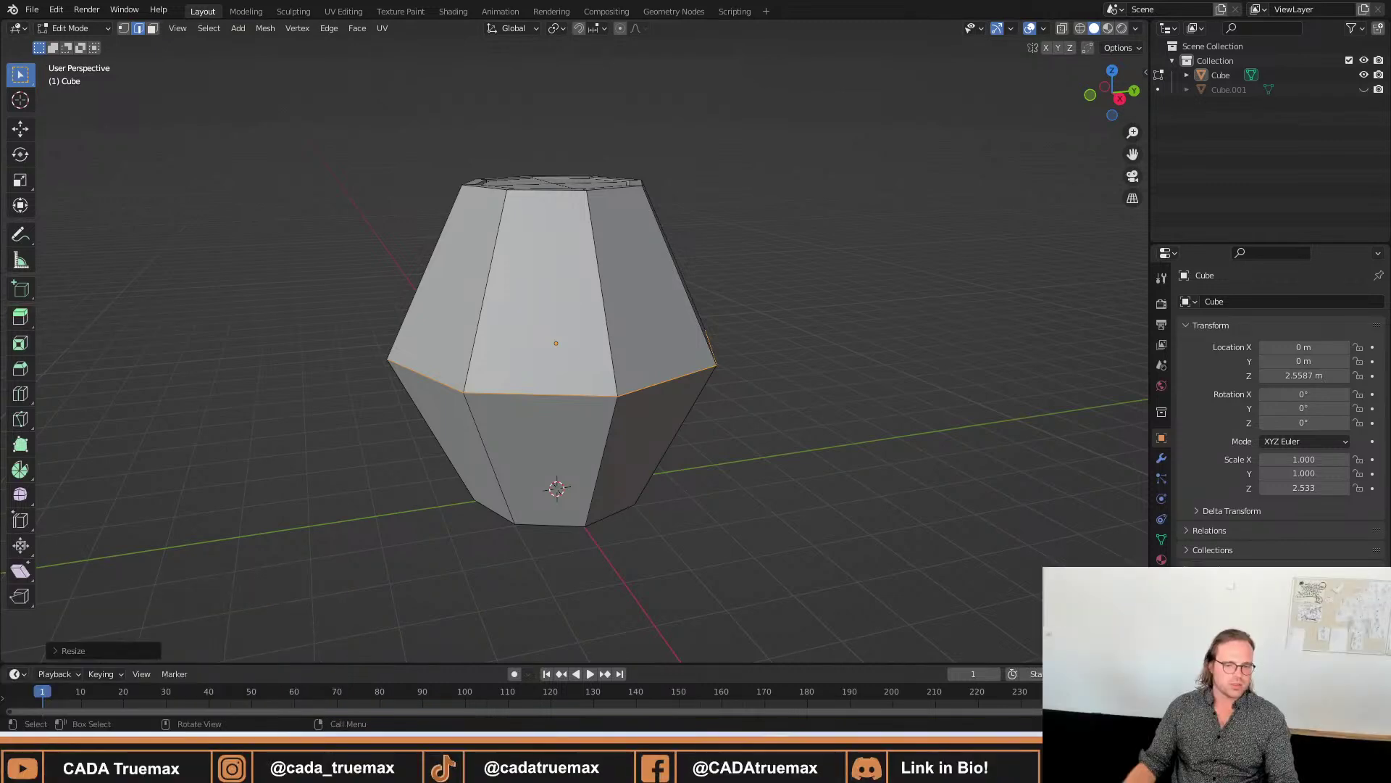
pyautogui.moveTo(478, 352); pyautogui.dragTo(616, 350, button='middle')
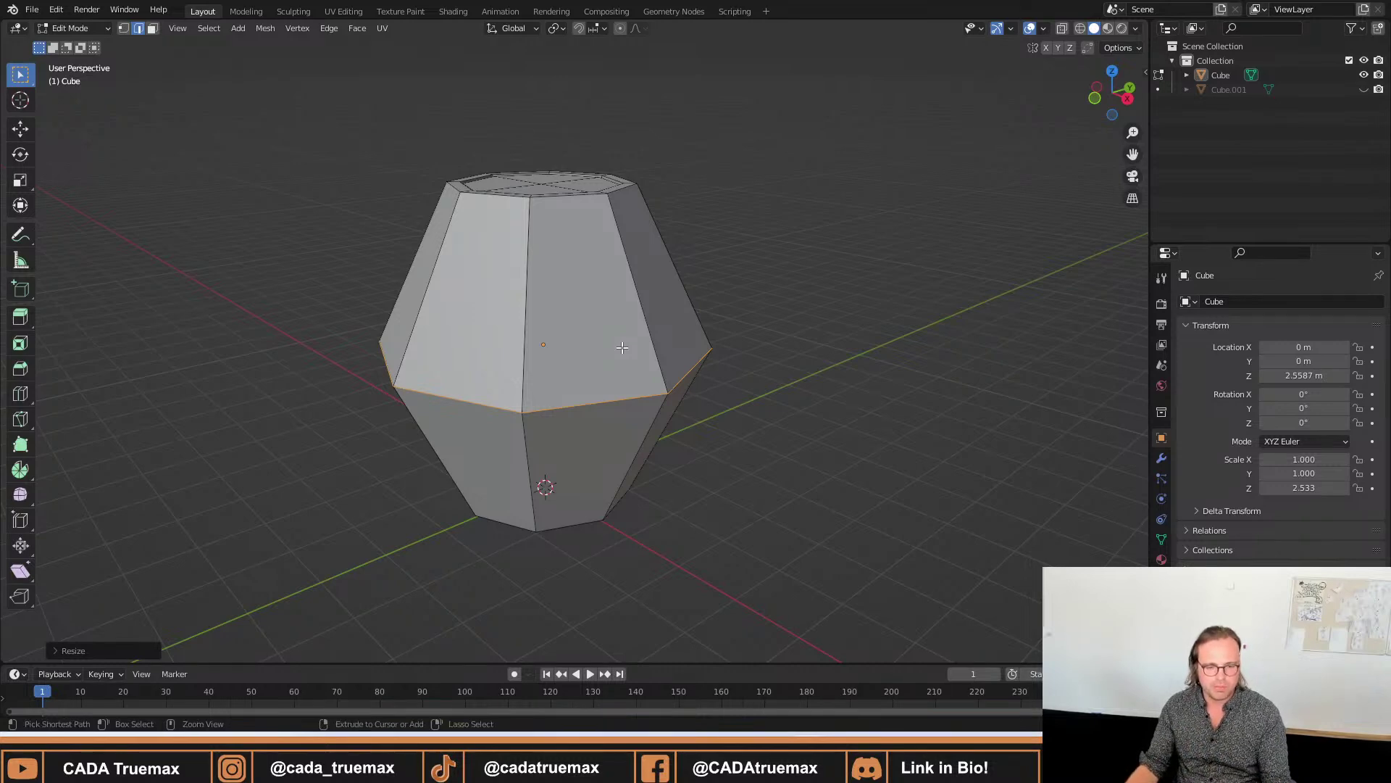
pyautogui.hotkey('ctrl', 'b')
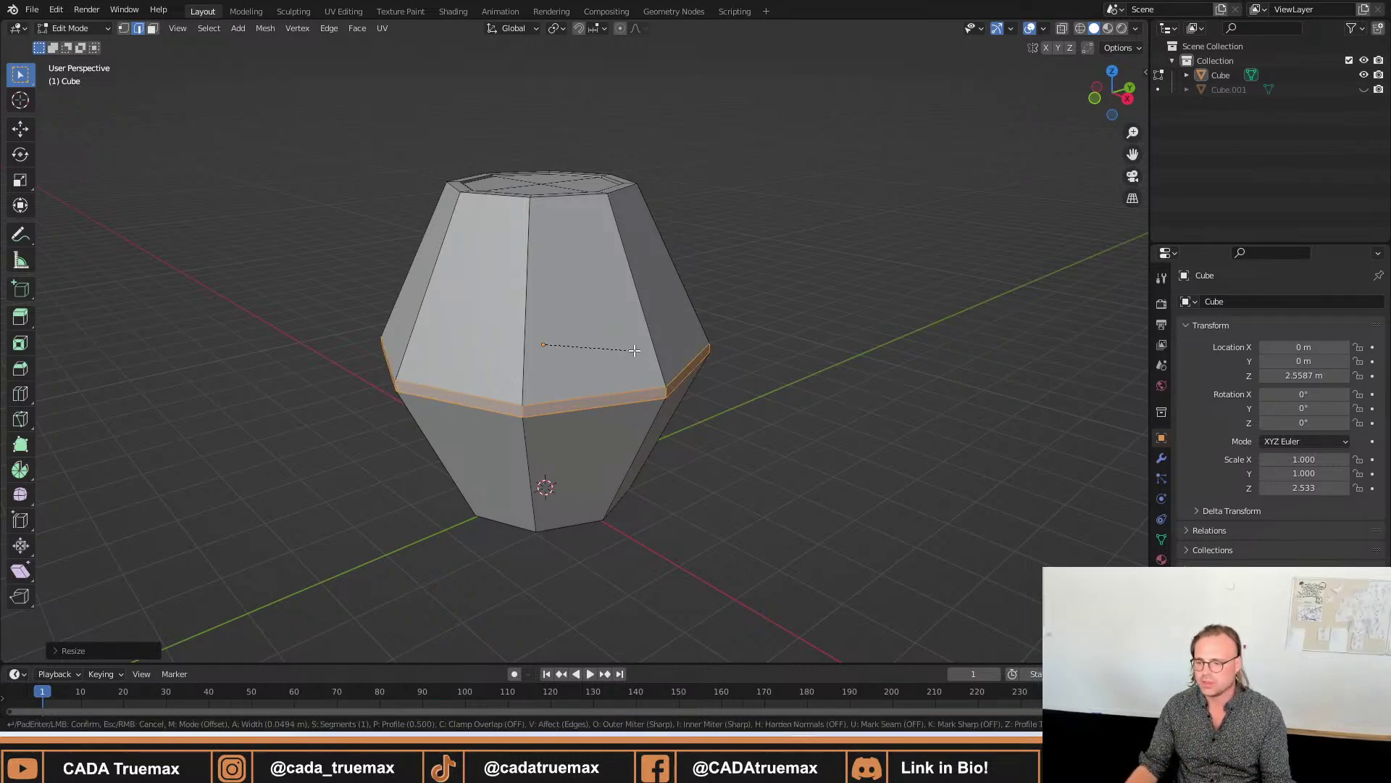
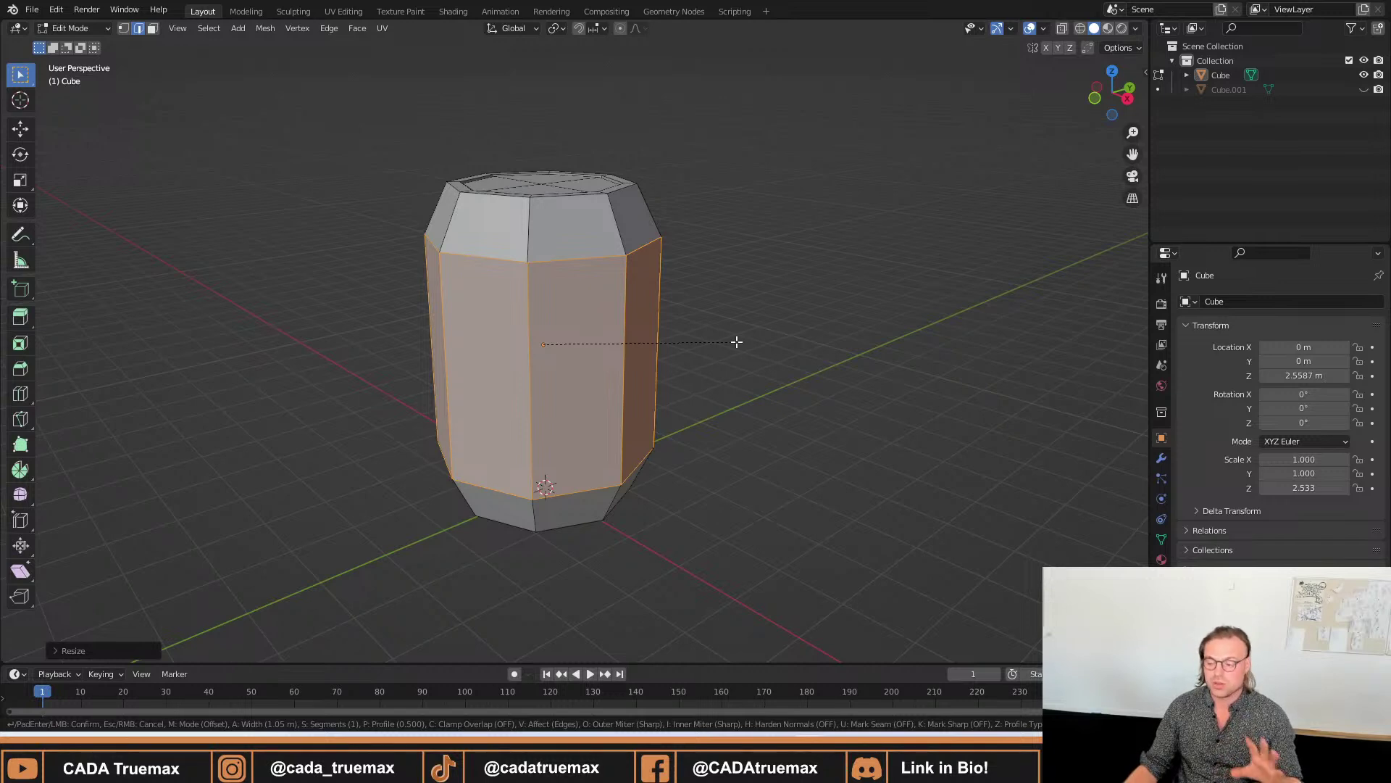
pyautogui.scroll(2, 737, 341)
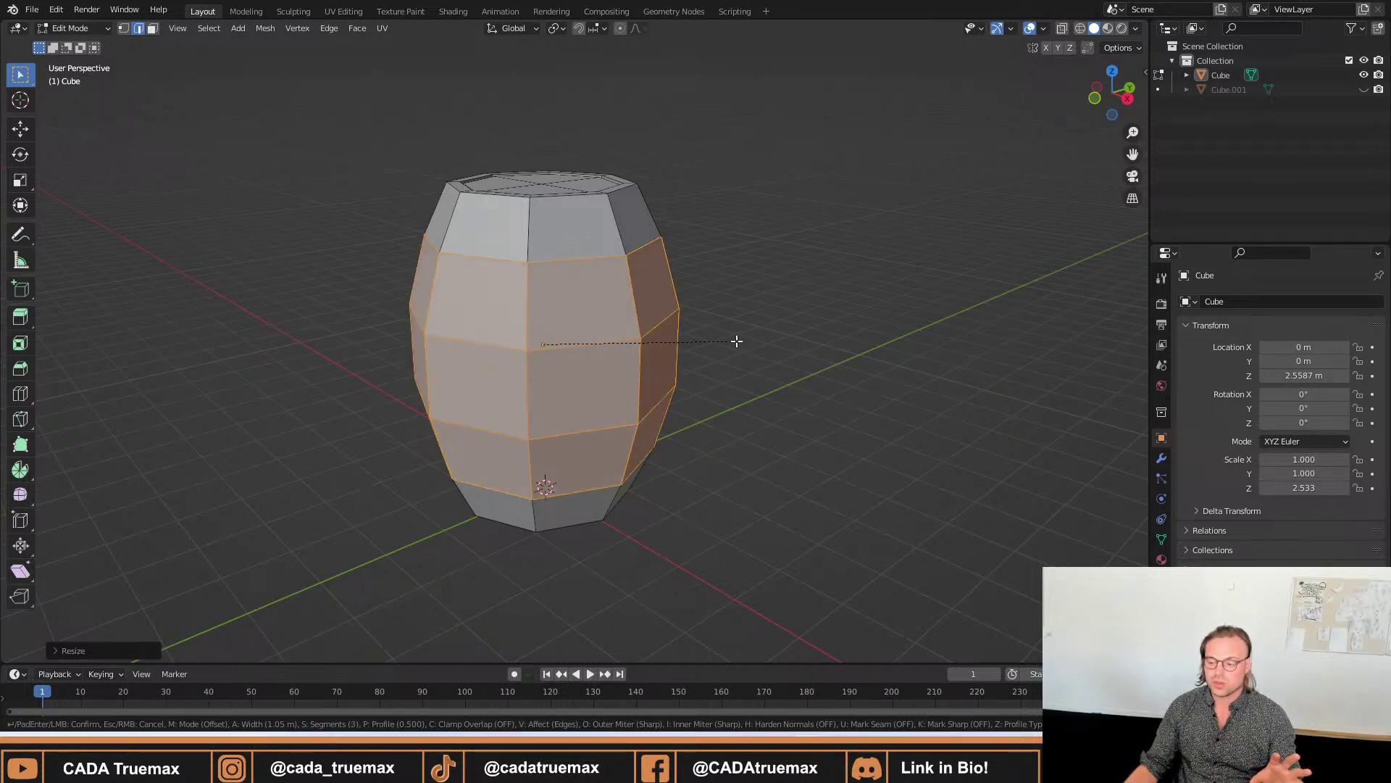
pyautogui.scroll(-2, 737, 342)
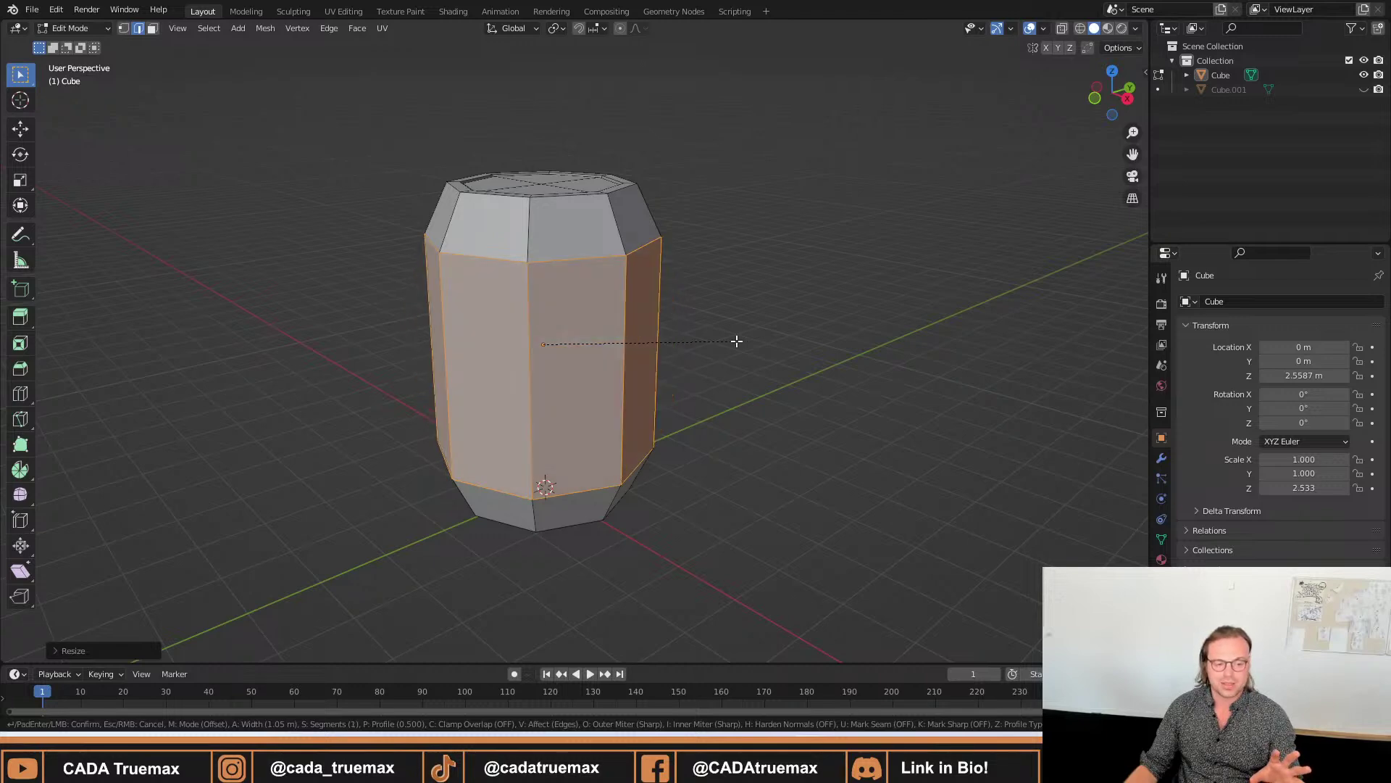
pyautogui.scroll(3, 737, 342)
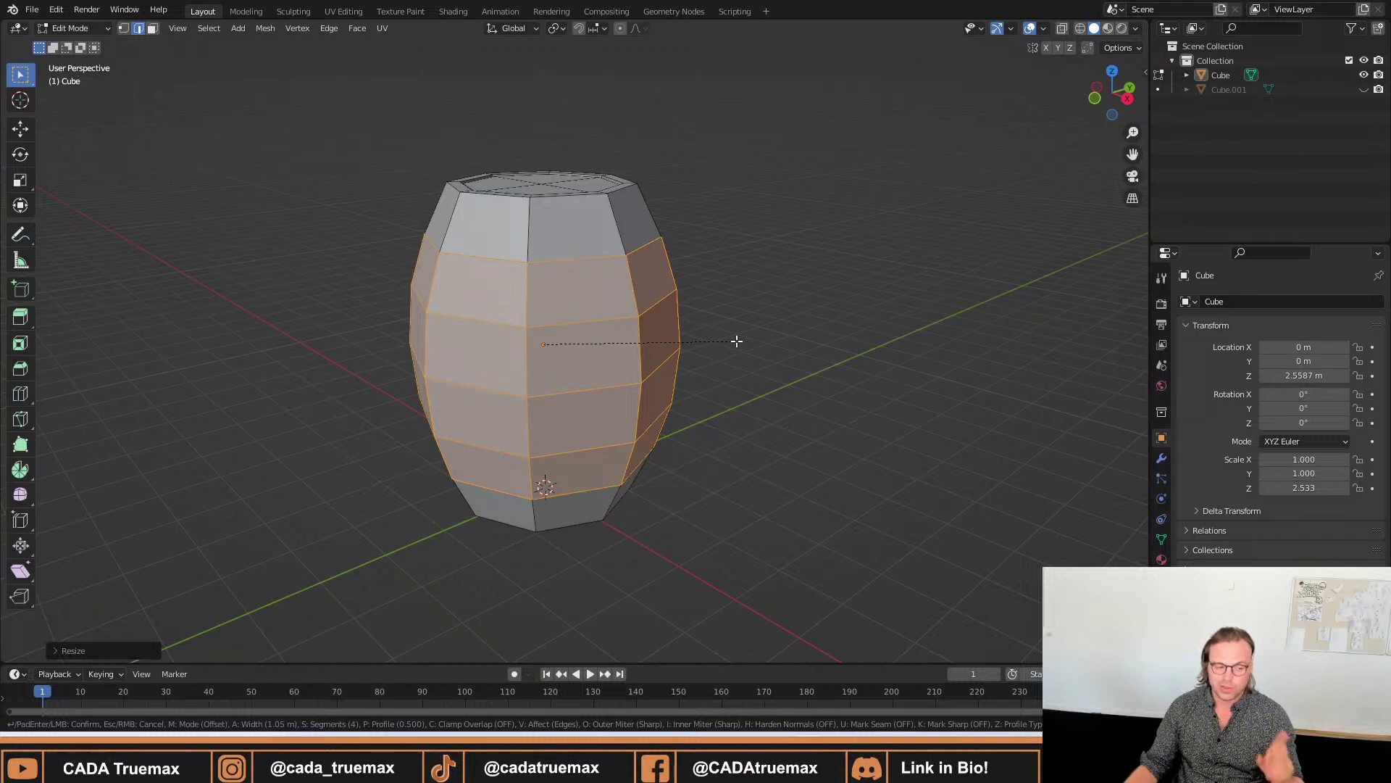
pyautogui.scroll(-2, 737, 342)
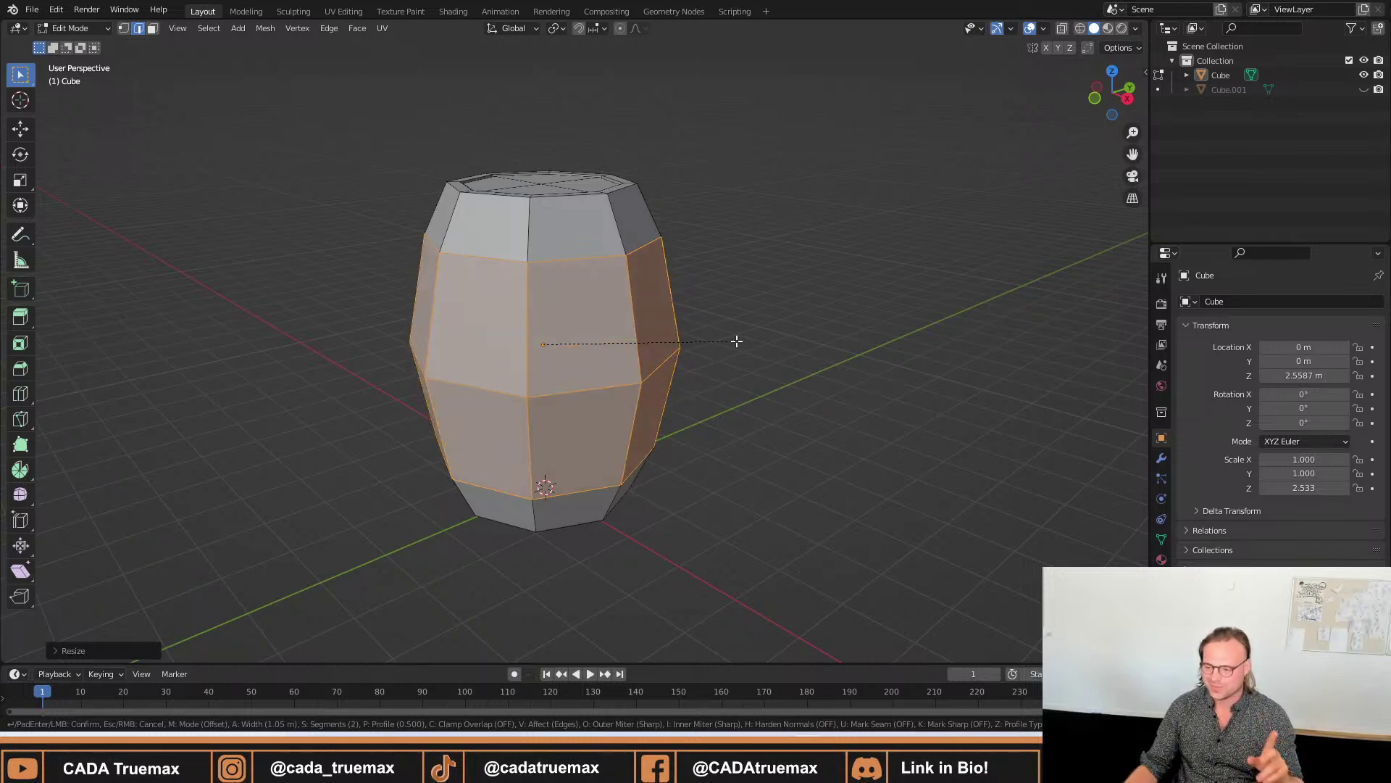
pyautogui.scroll(2, 737, 341)
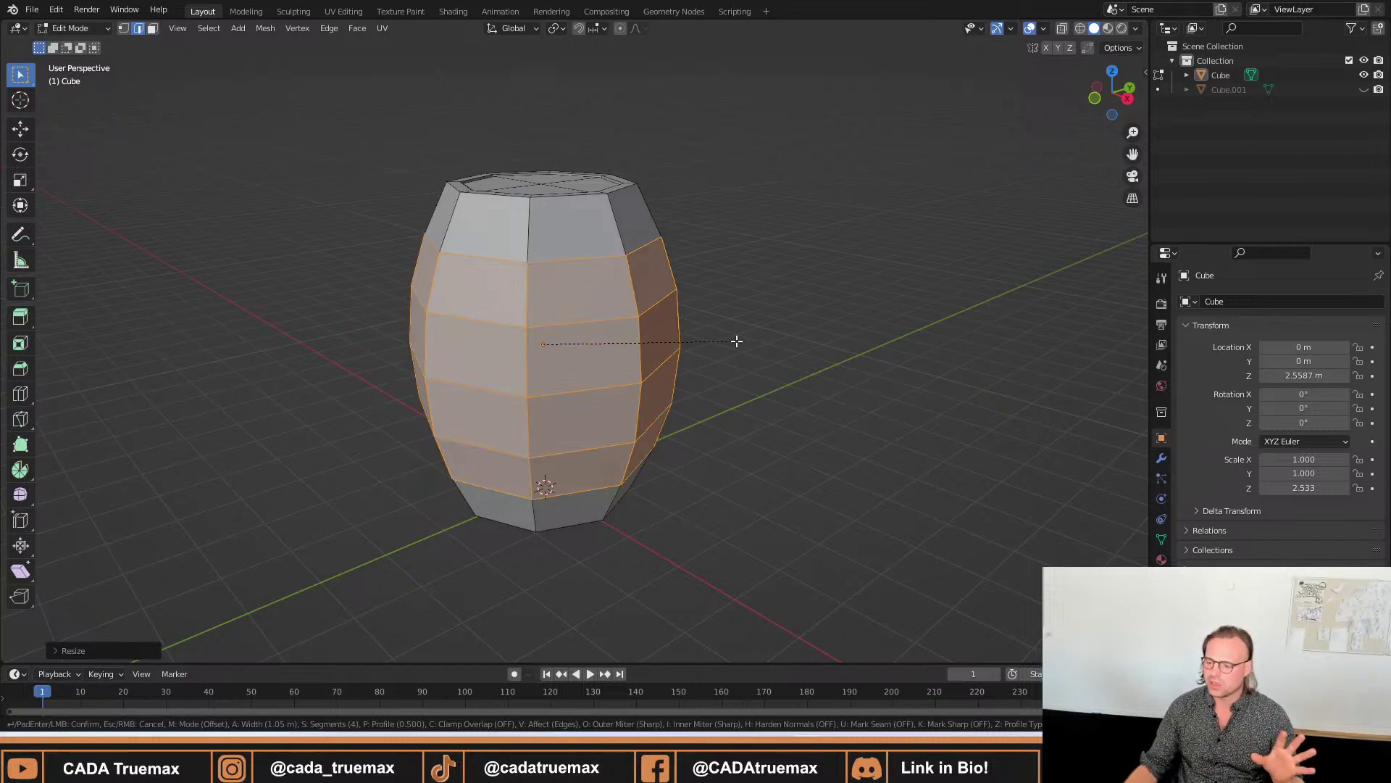
pyautogui.scroll(-1, 737, 341)
pyautogui.scroll(2, 737, 341)
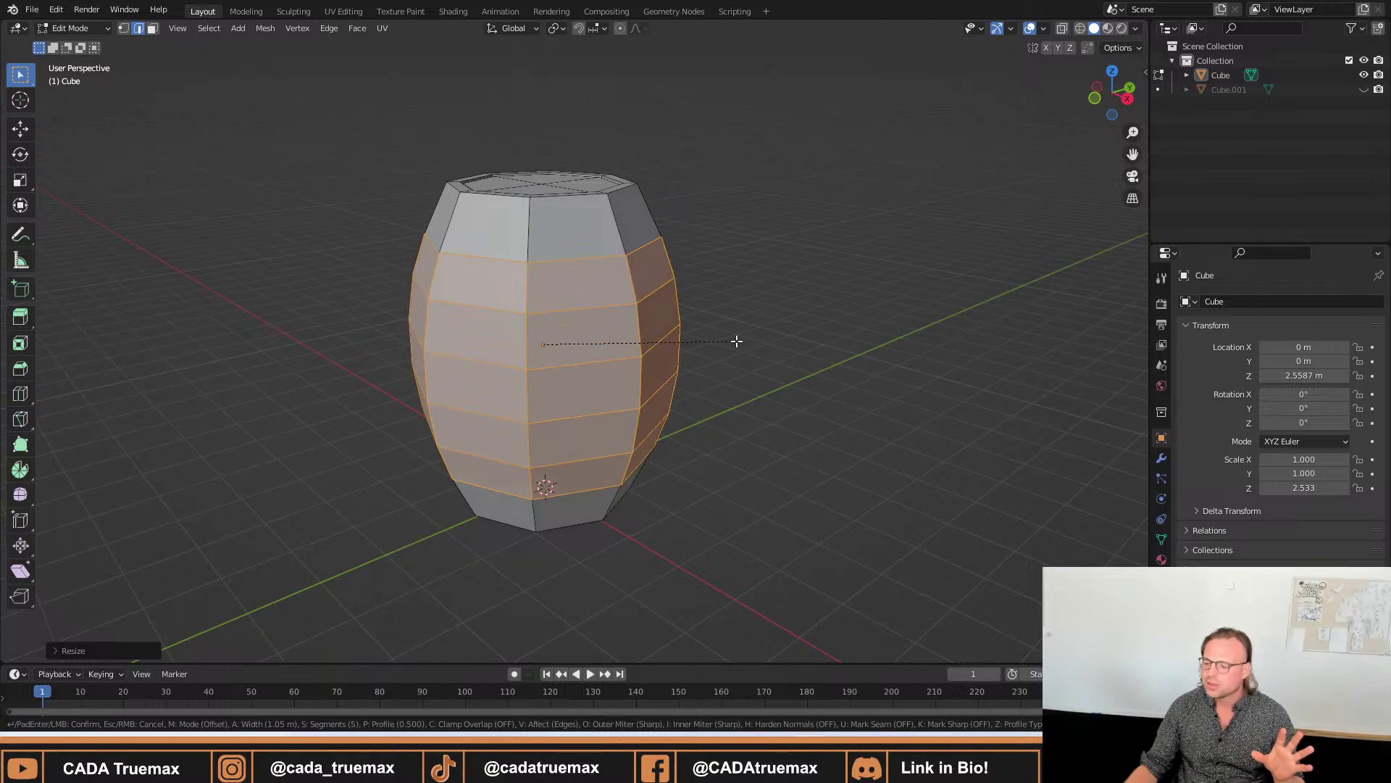
pyautogui.scroll(-2, 737, 342)
pyautogui.scroll(1, 737, 341)
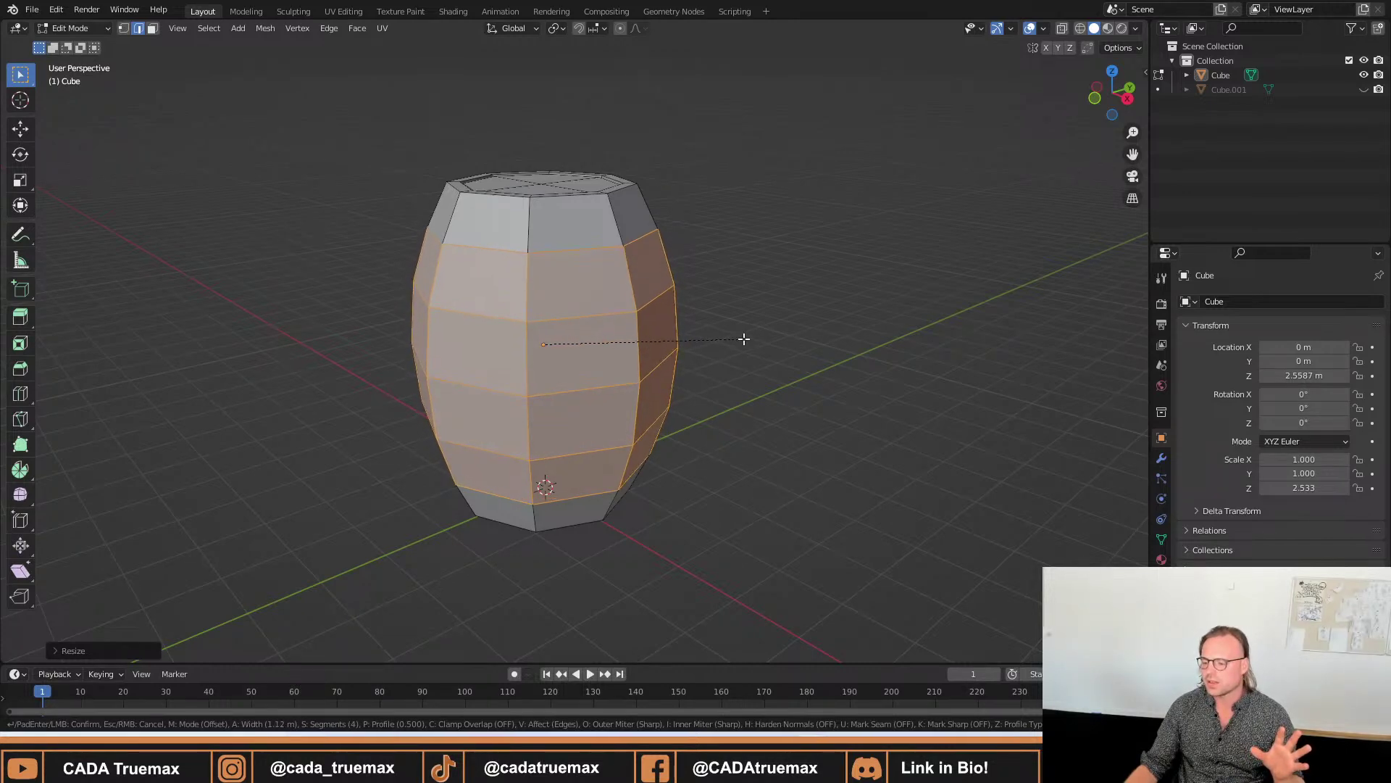
pyautogui.click(743, 337)
pyautogui.moveTo(778, 344); pyautogui.dragTo(640, 322, button='middle')
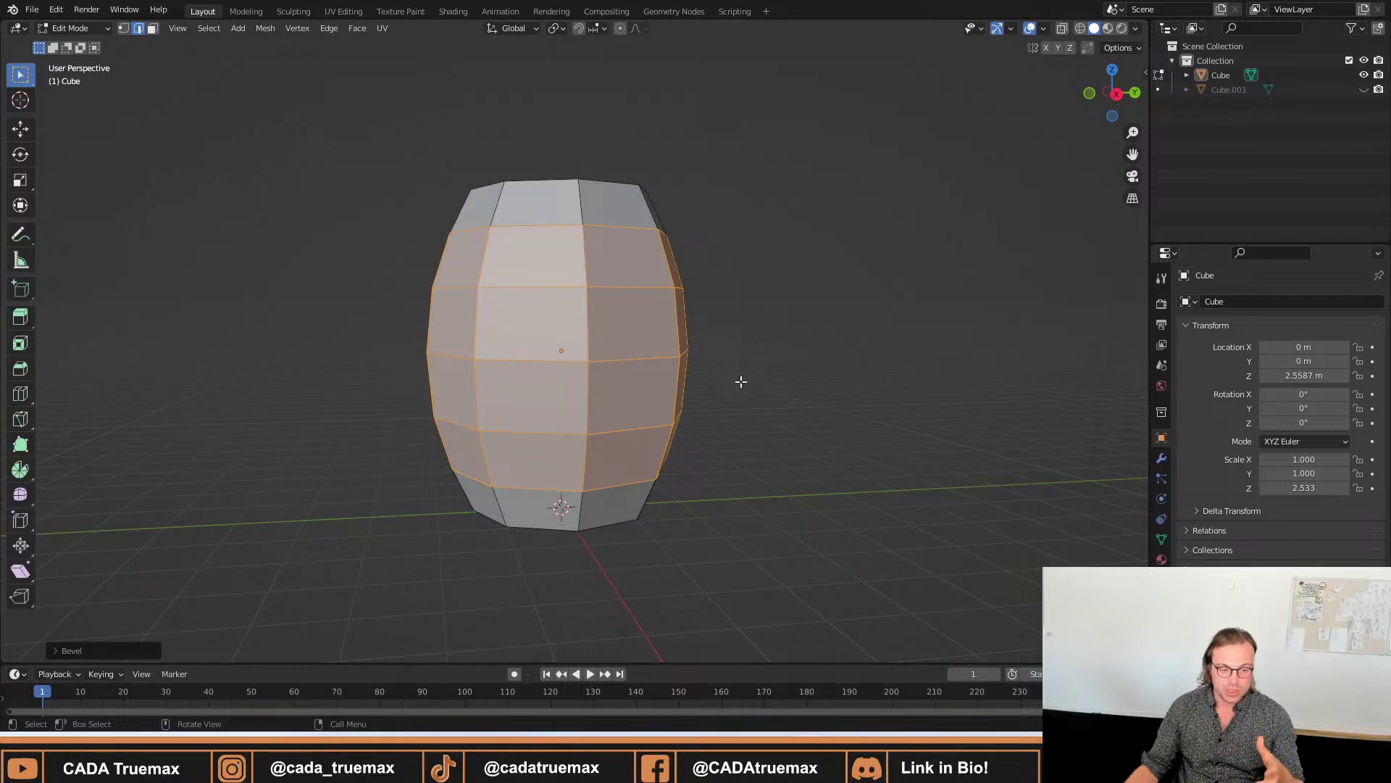
# Open the bevel's operation settings and vary its segment count down to 1 and up to 5.
pyautogui.click(63, 651)
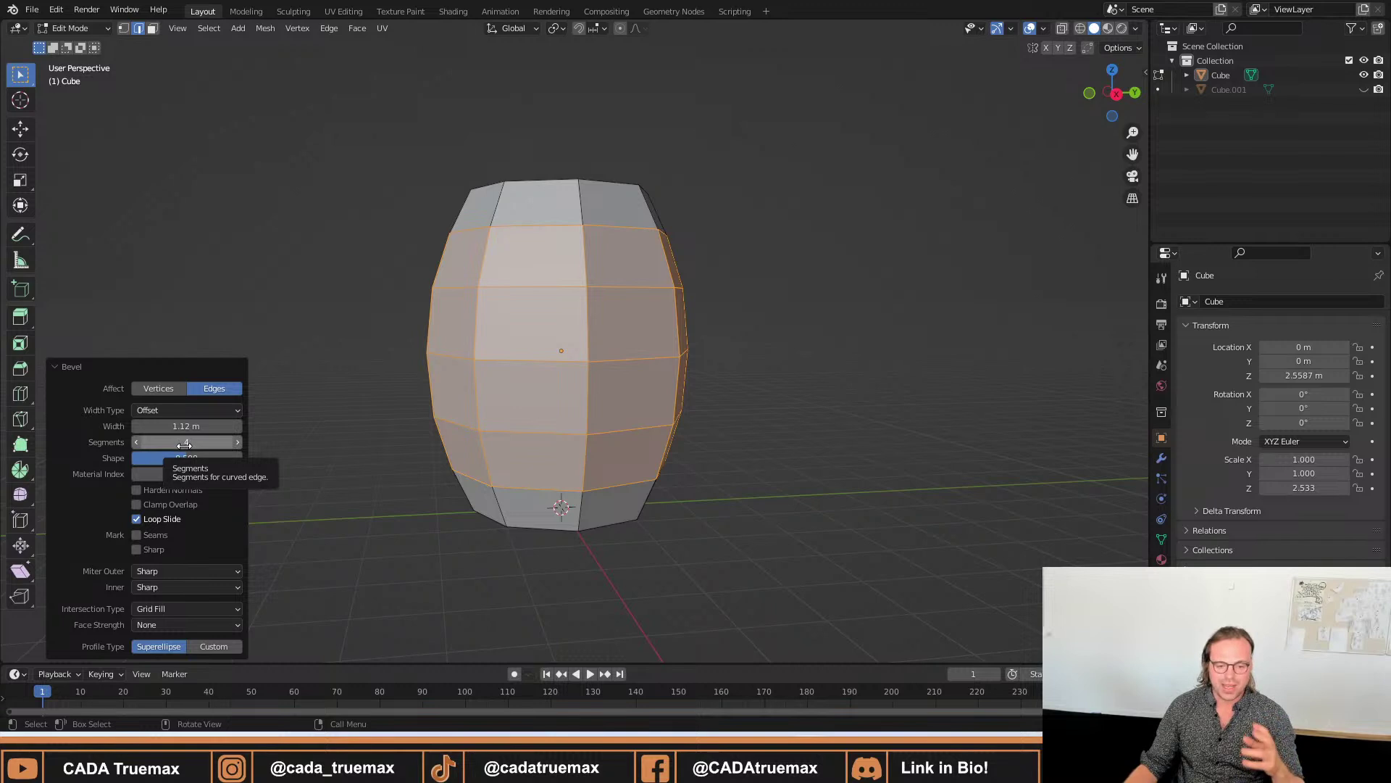
pyautogui.click(140, 442)
pyautogui.click(139, 442)
pyautogui.click(139, 442)
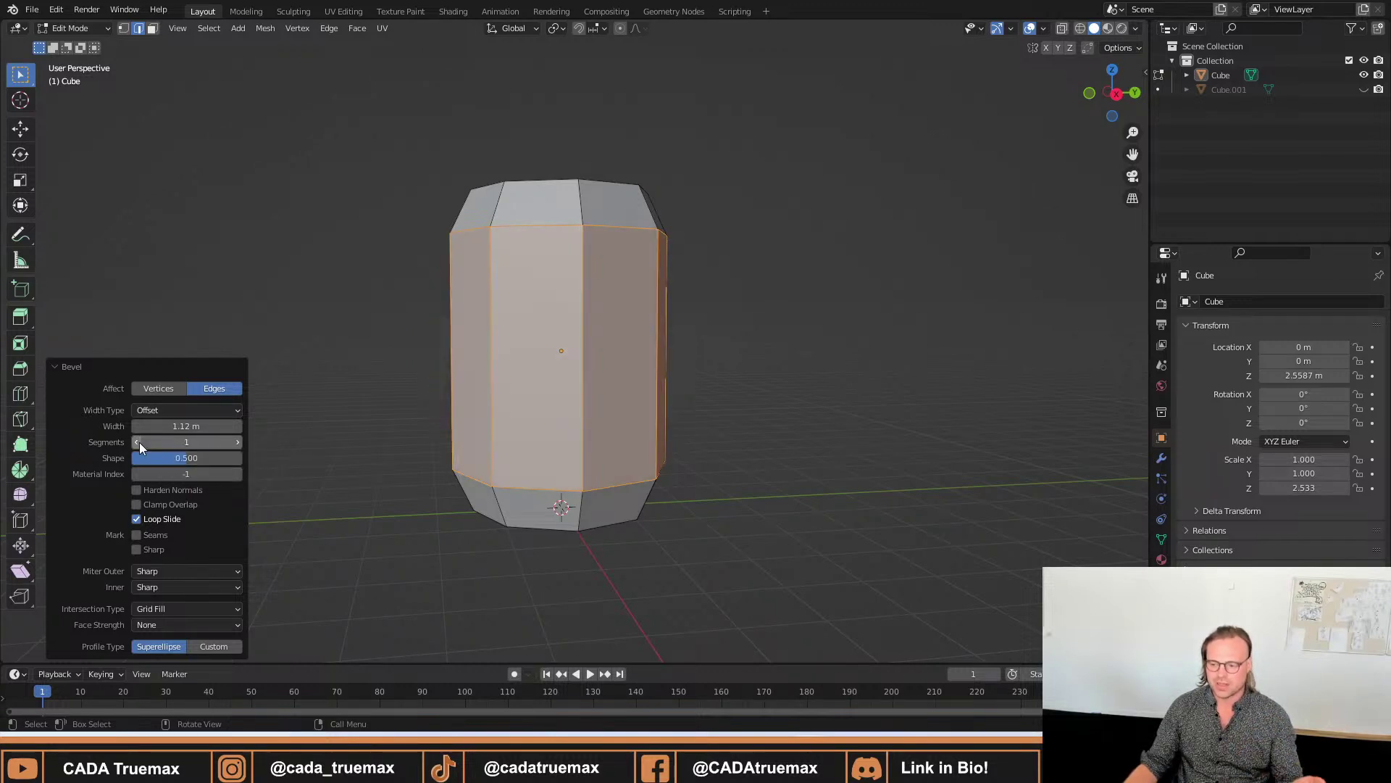
pyautogui.click(236, 444)
pyautogui.click(236, 444)
pyautogui.click(236, 444)
pyautogui.click(236, 444)
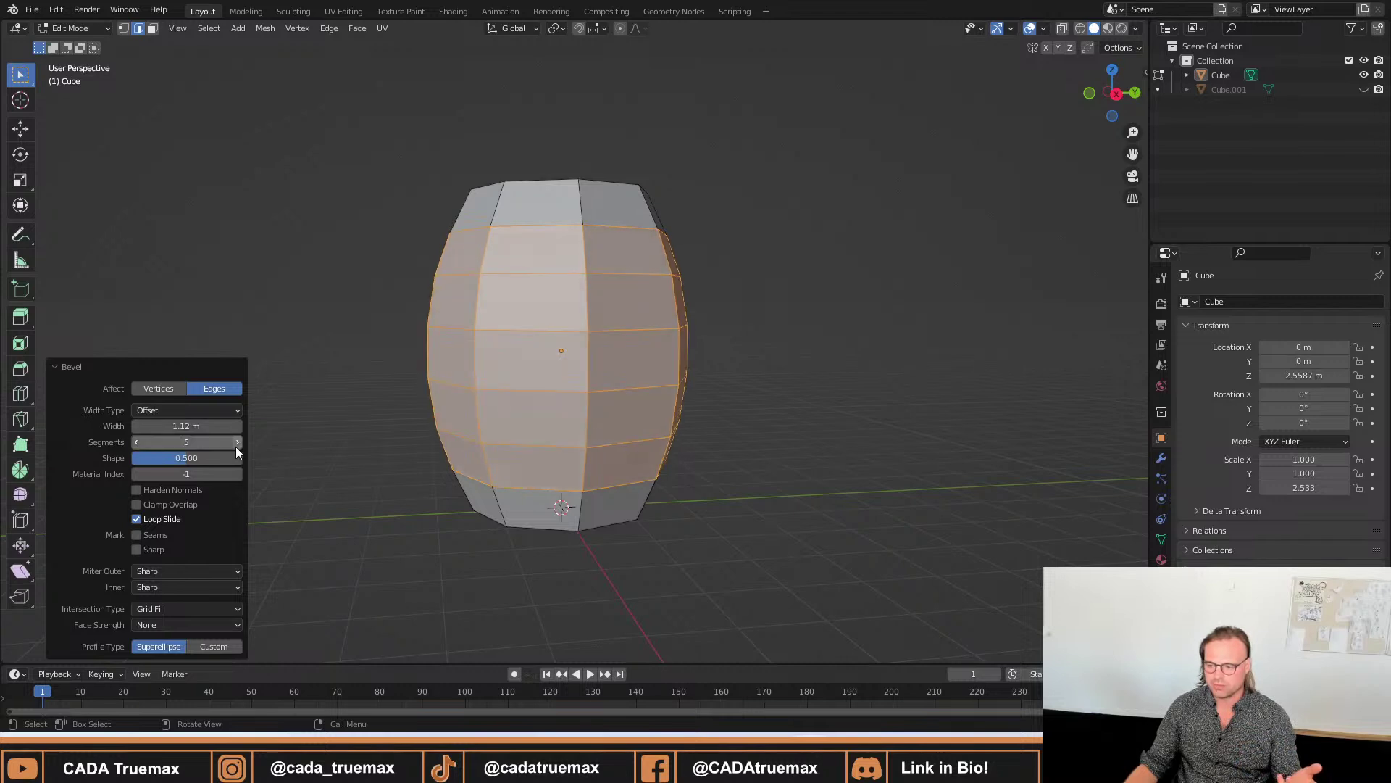
pyautogui.press('Return')
pyautogui.press('Escape')
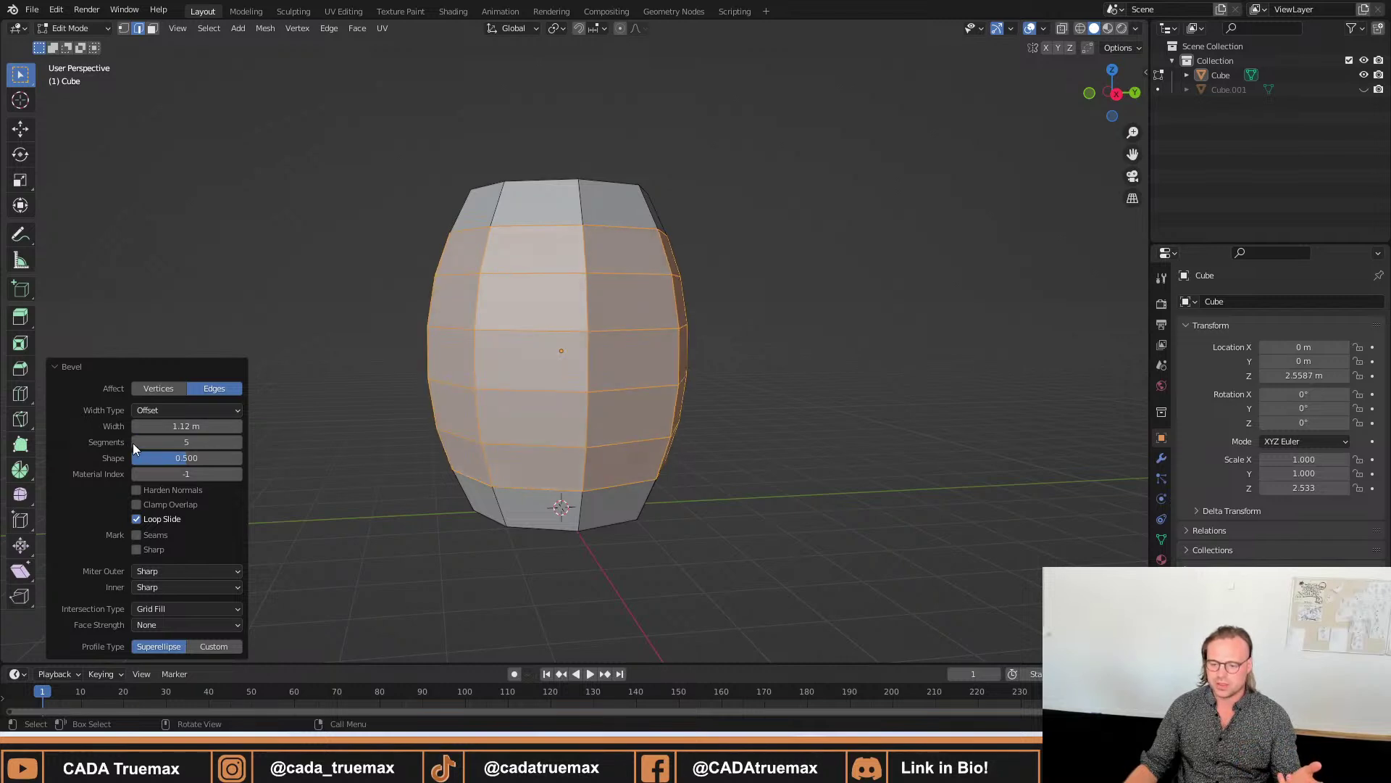
# Set the bevel to 4 segments with a shape of 0.506 and deselect the geometry.
pyautogui.click(134, 442)
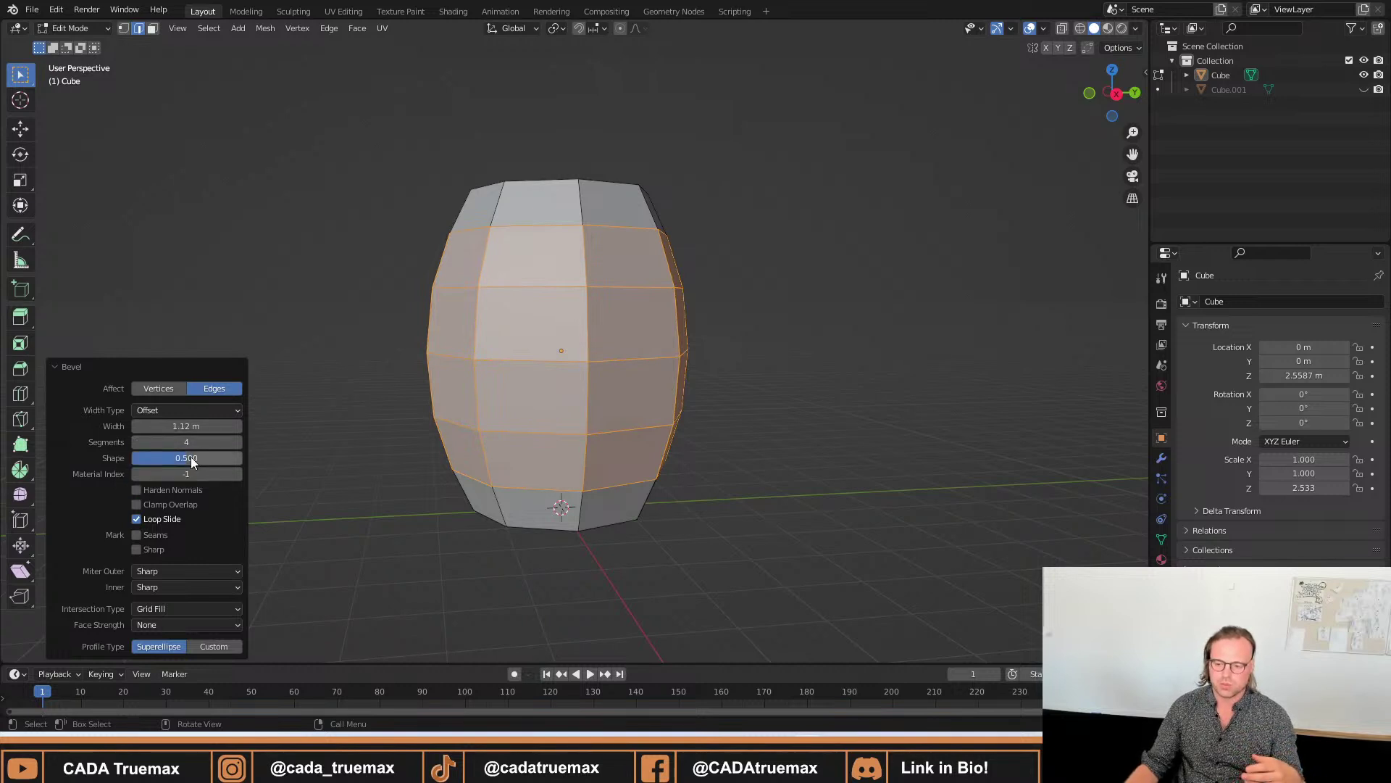
pyautogui.moveTo(190, 457)
pyautogui.mouseDown()
pyautogui.moveTo(166, 457)
pyautogui.moveTo(242, 457)
pyautogui.moveTo(193, 458)
pyautogui.mouseUp()
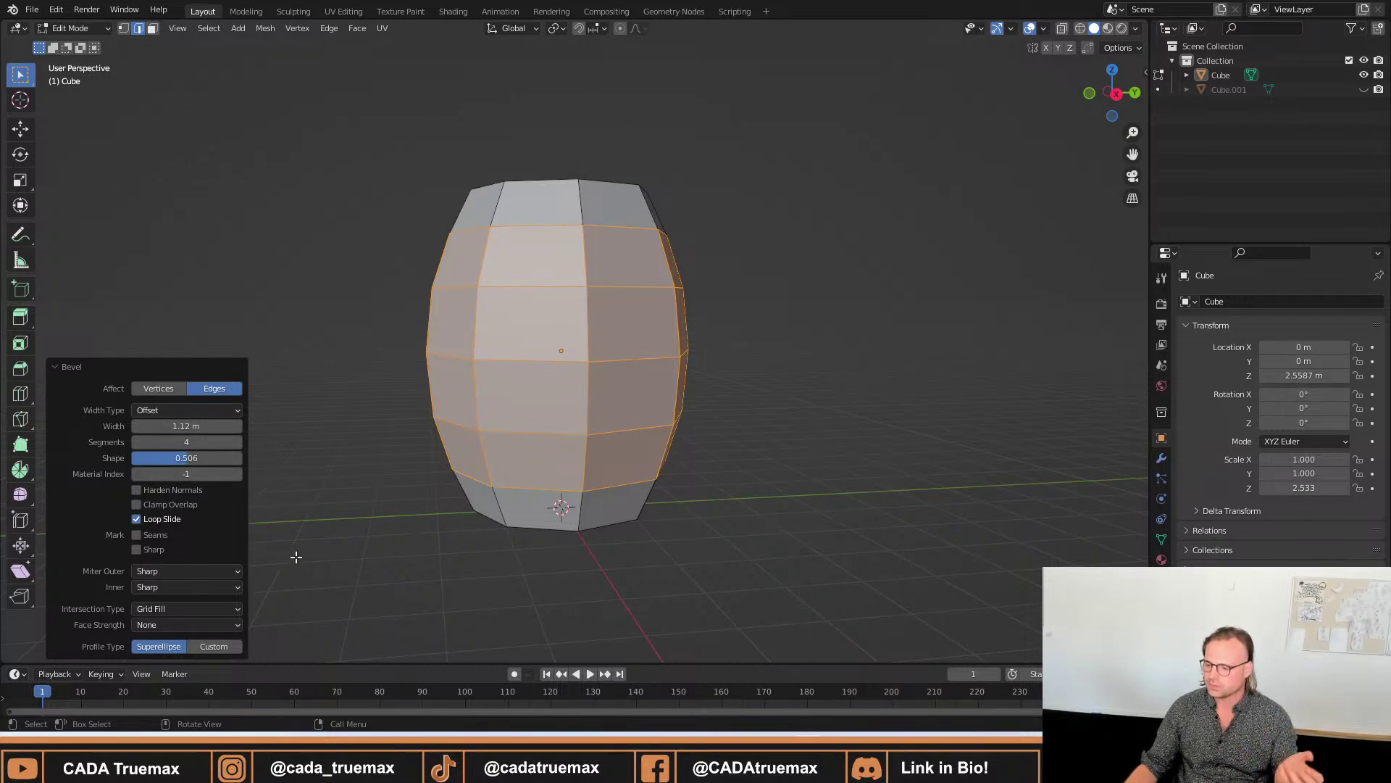
pyautogui.click(757, 393)
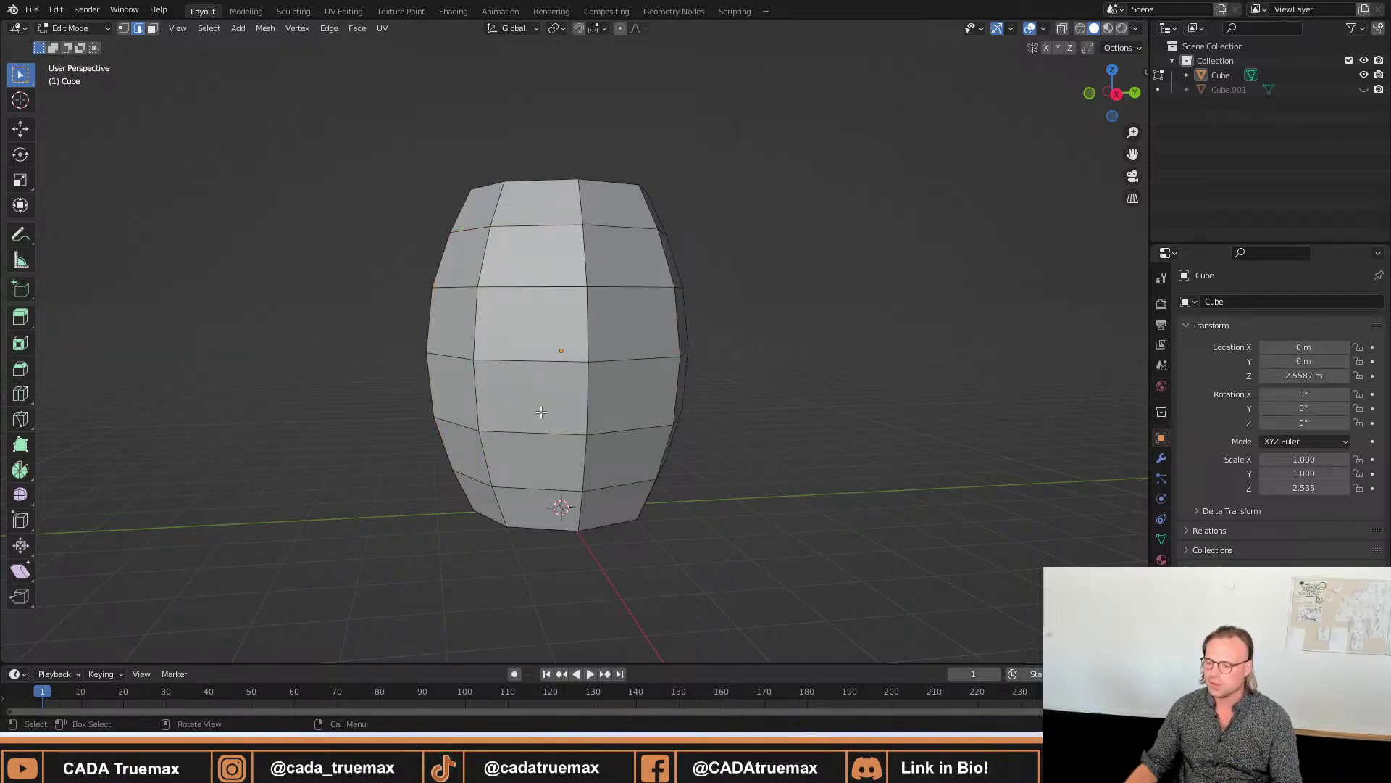
# Bevel the edge loops just above and below the barrel's middle with 1 segment, about 0.102 m wide, and deselect.
pyautogui.moveTo(689, 298); pyautogui.dragTo(754, 308, button='middle')
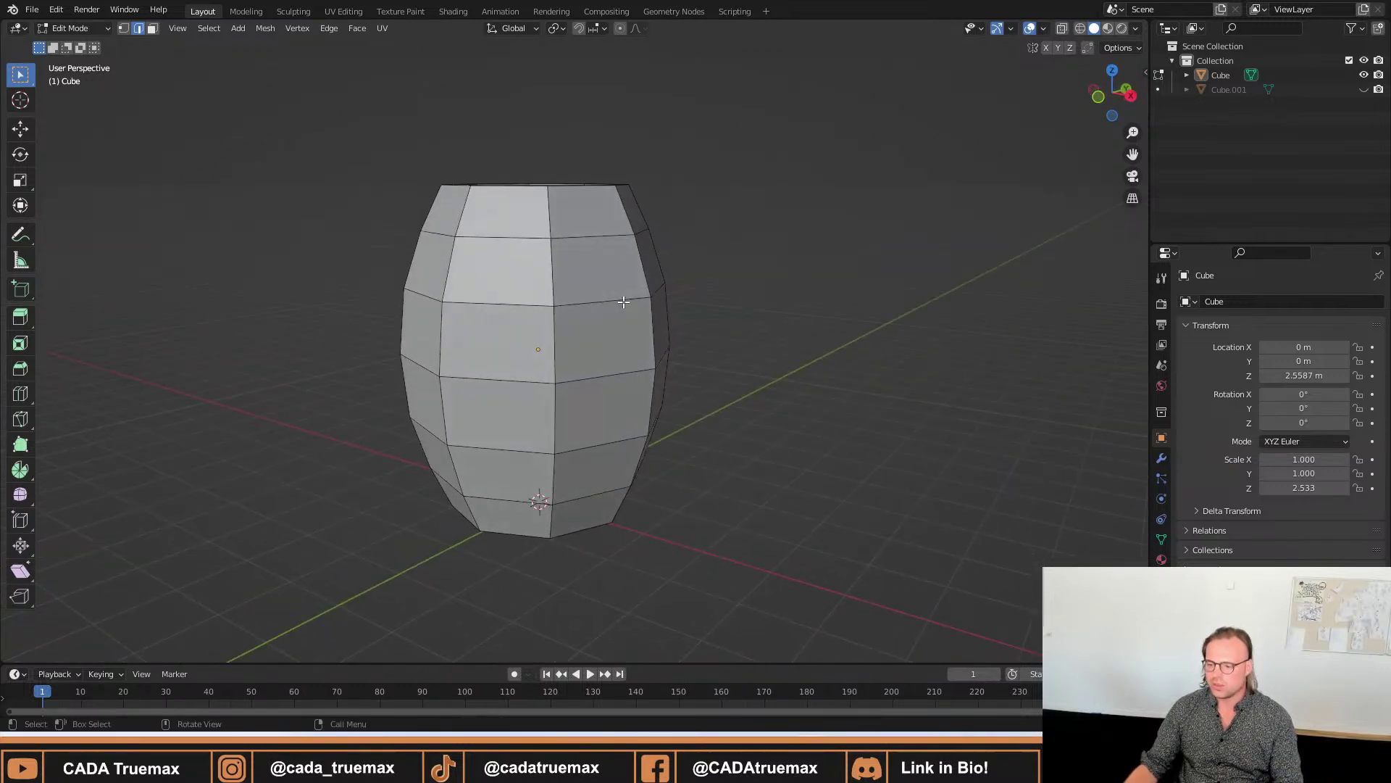
pyautogui.keyDown('alt'); pyautogui.click(582, 298); pyautogui.keyUp('alt')
pyautogui.keyDown('alt'); pyautogui.keyDown('shift'); pyautogui.click(611, 441); pyautogui.keyUp('shift'); pyautogui.keyUp('alt')
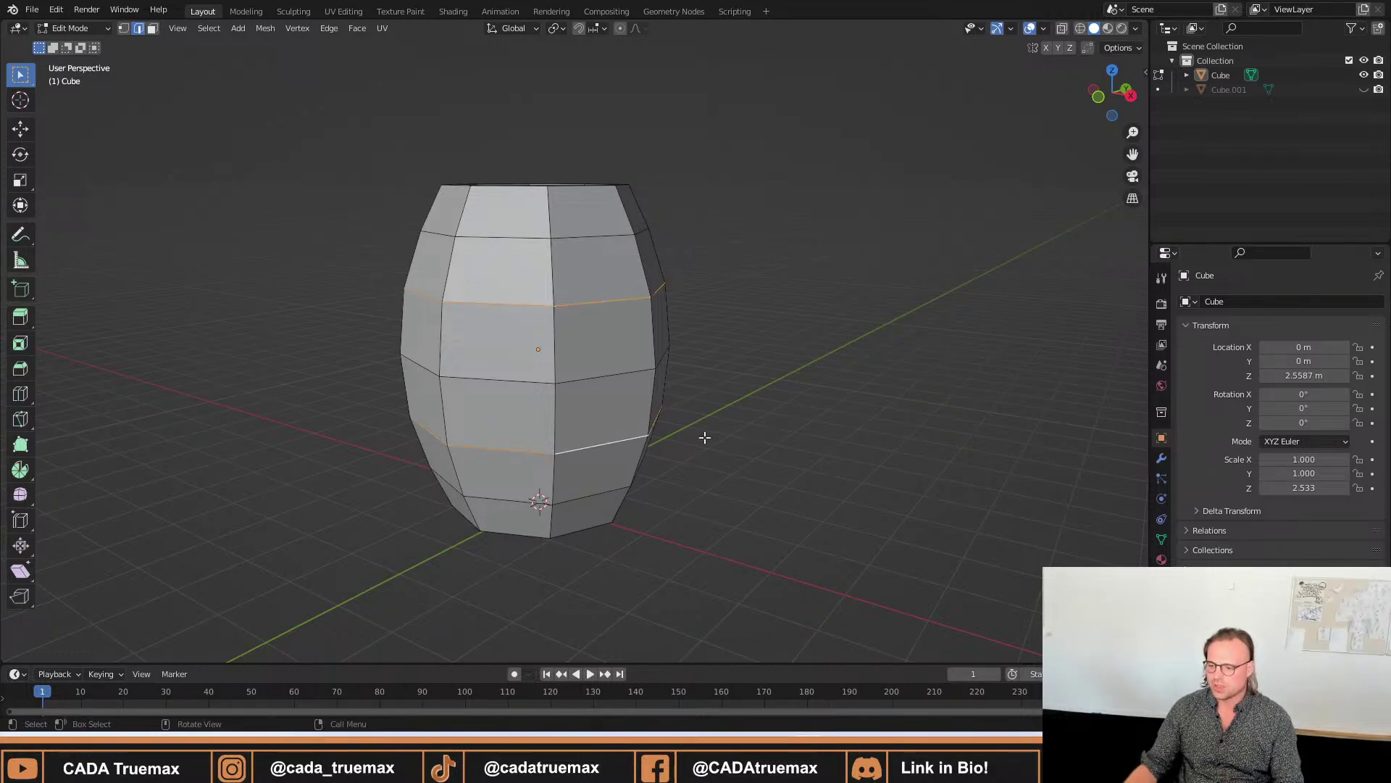
pyautogui.moveTo(704, 438); pyautogui.dragTo(712, 424, button='middle')
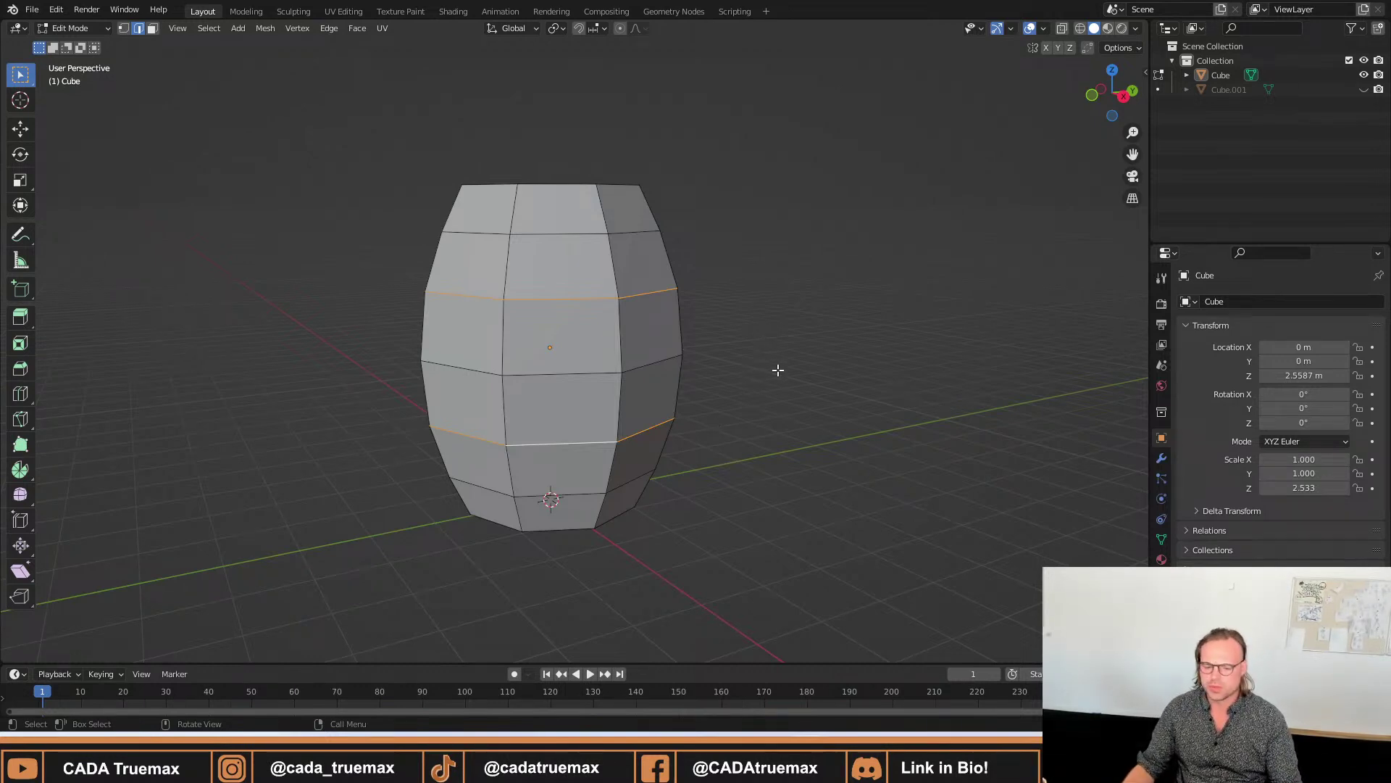
pyautogui.moveTo(776, 369); pyautogui.dragTo(726, 377, button='middle')
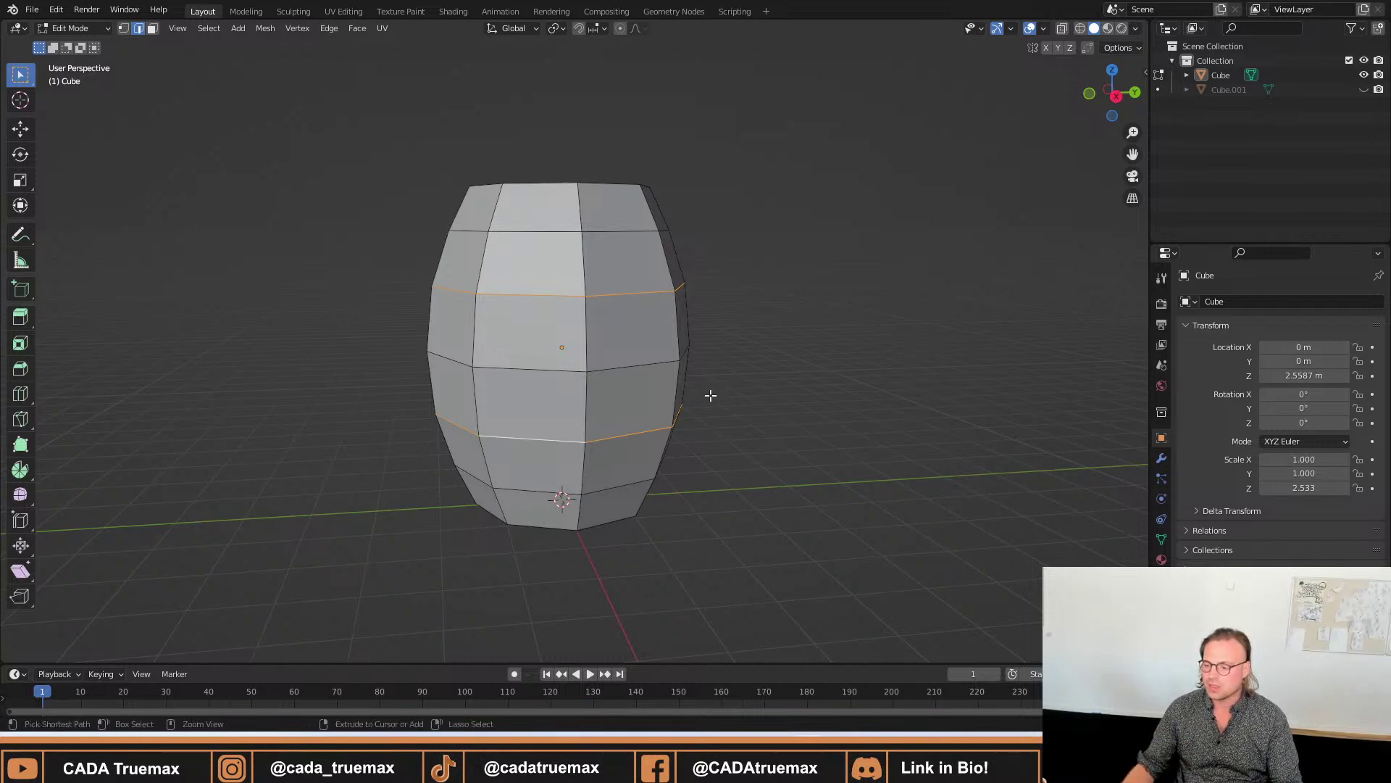
pyautogui.hotkey('ctrl', 'b')
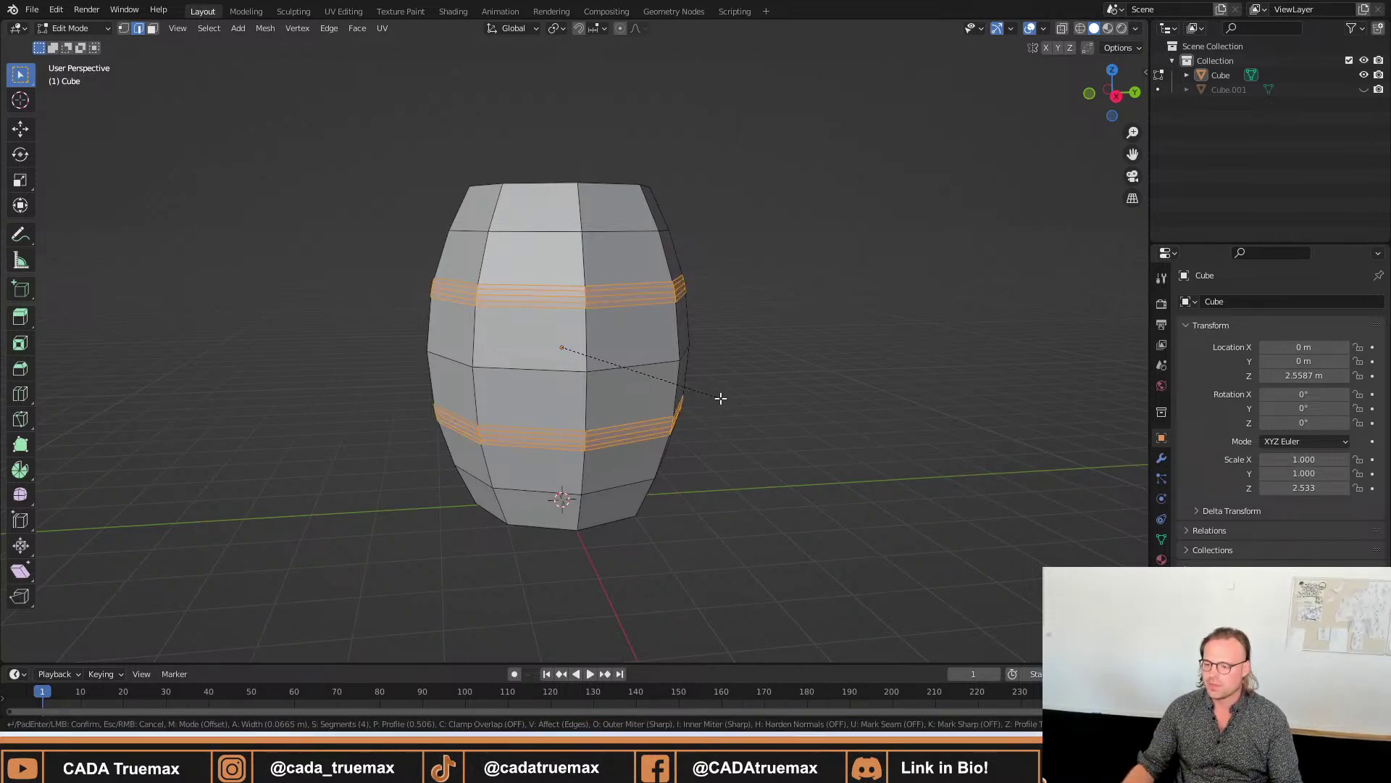
pyautogui.scroll(-3, 720, 398)
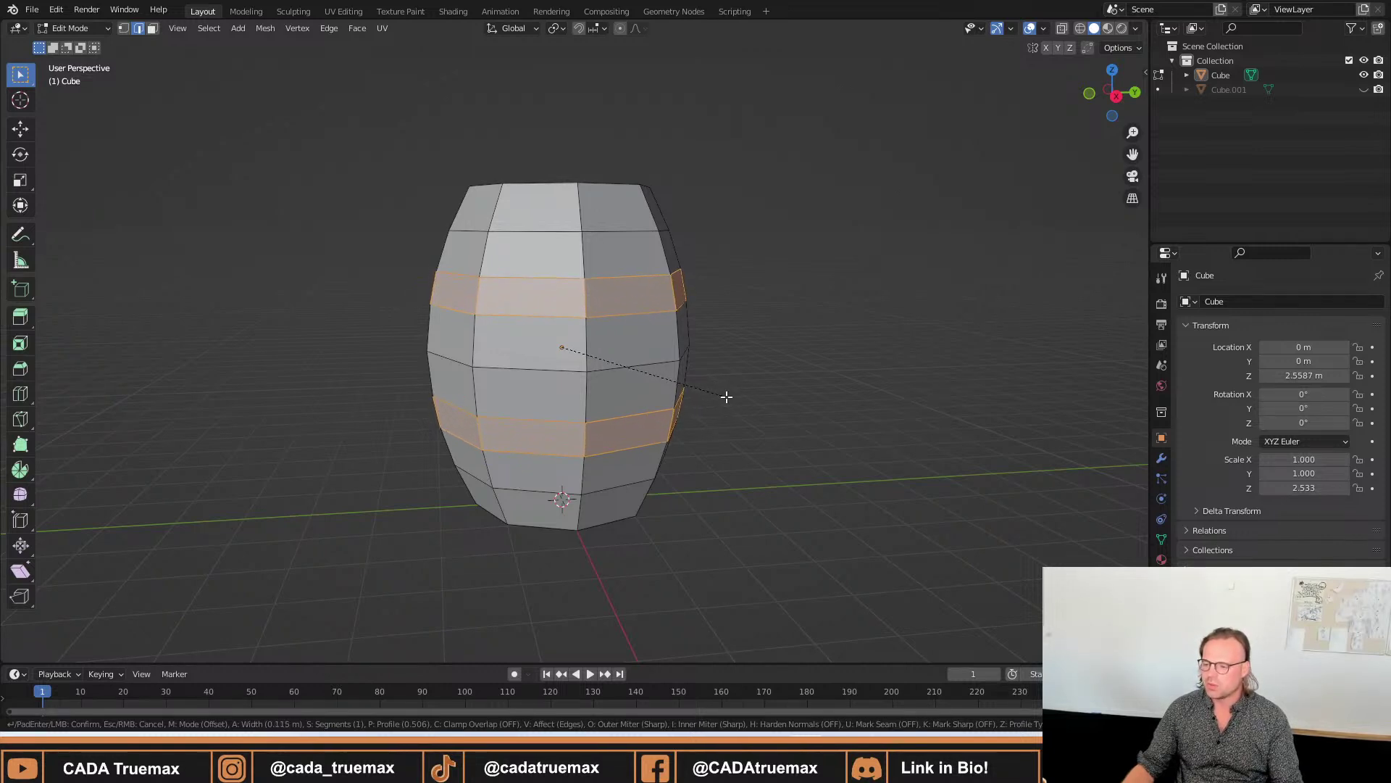
pyautogui.click(726, 396)
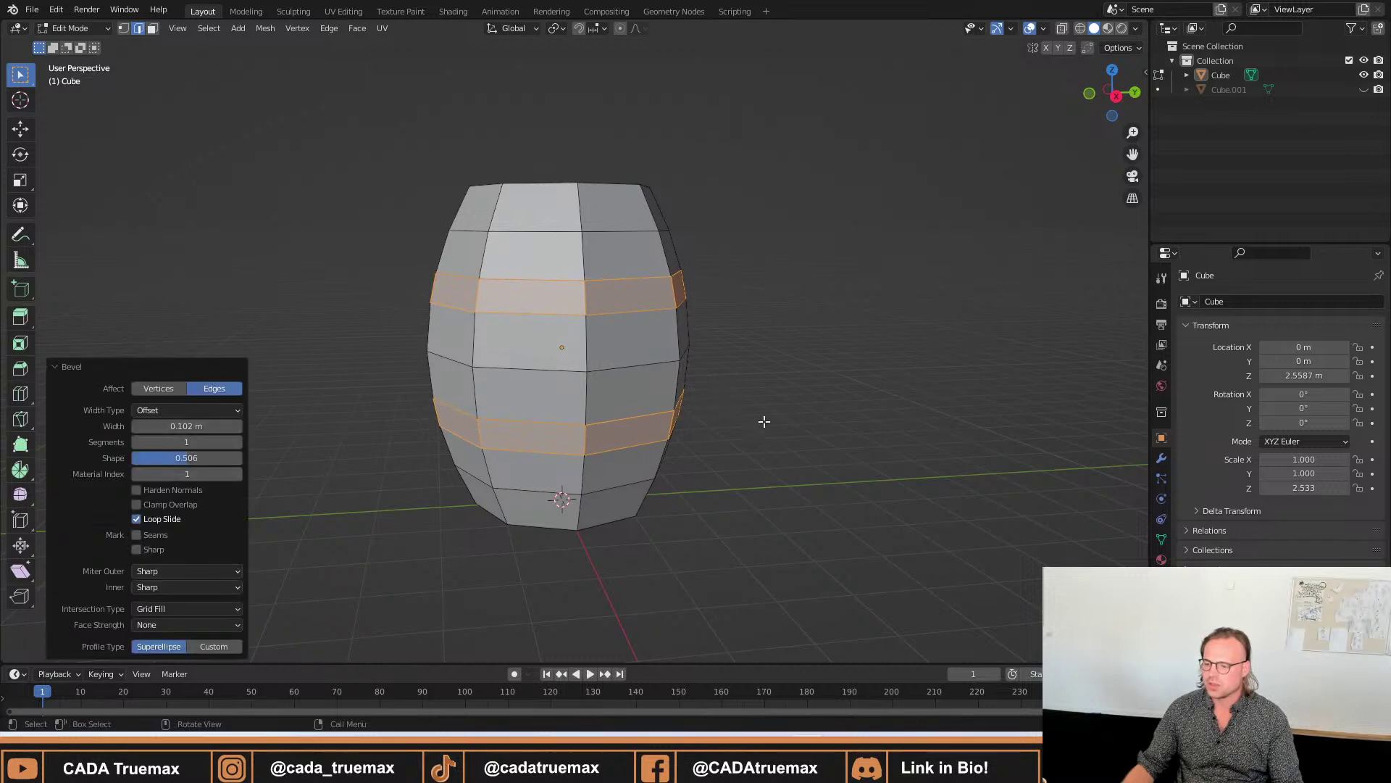
pyautogui.hotkey('alt', 'a')
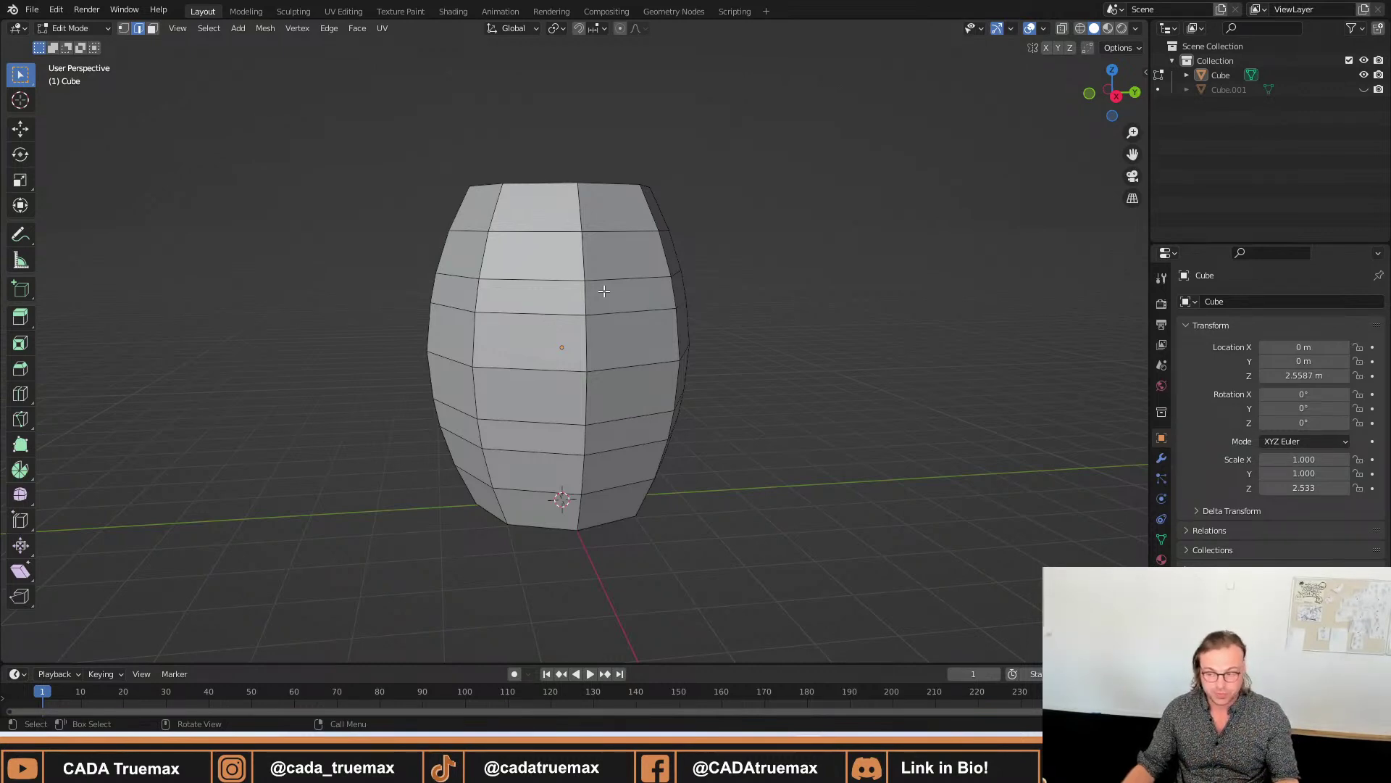
# Add four single lengthwise loop cuts with the Loop Cut tool, dividing each of the barrel's eight sides in half.
pyautogui.moveTo(659, 246); pyautogui.dragTo(708, 302, button='middle')
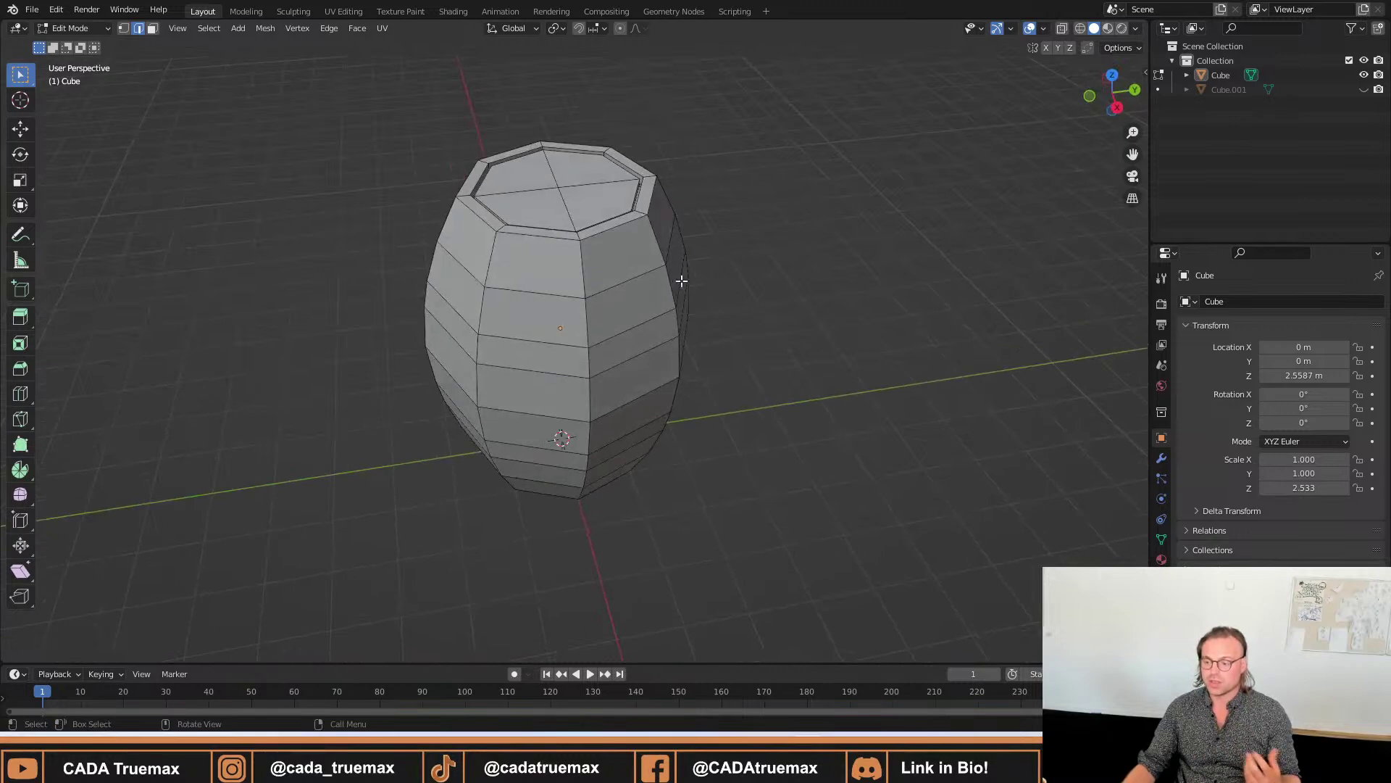
pyautogui.moveTo(593, 219); pyautogui.dragTo(479, 277, button='middle')
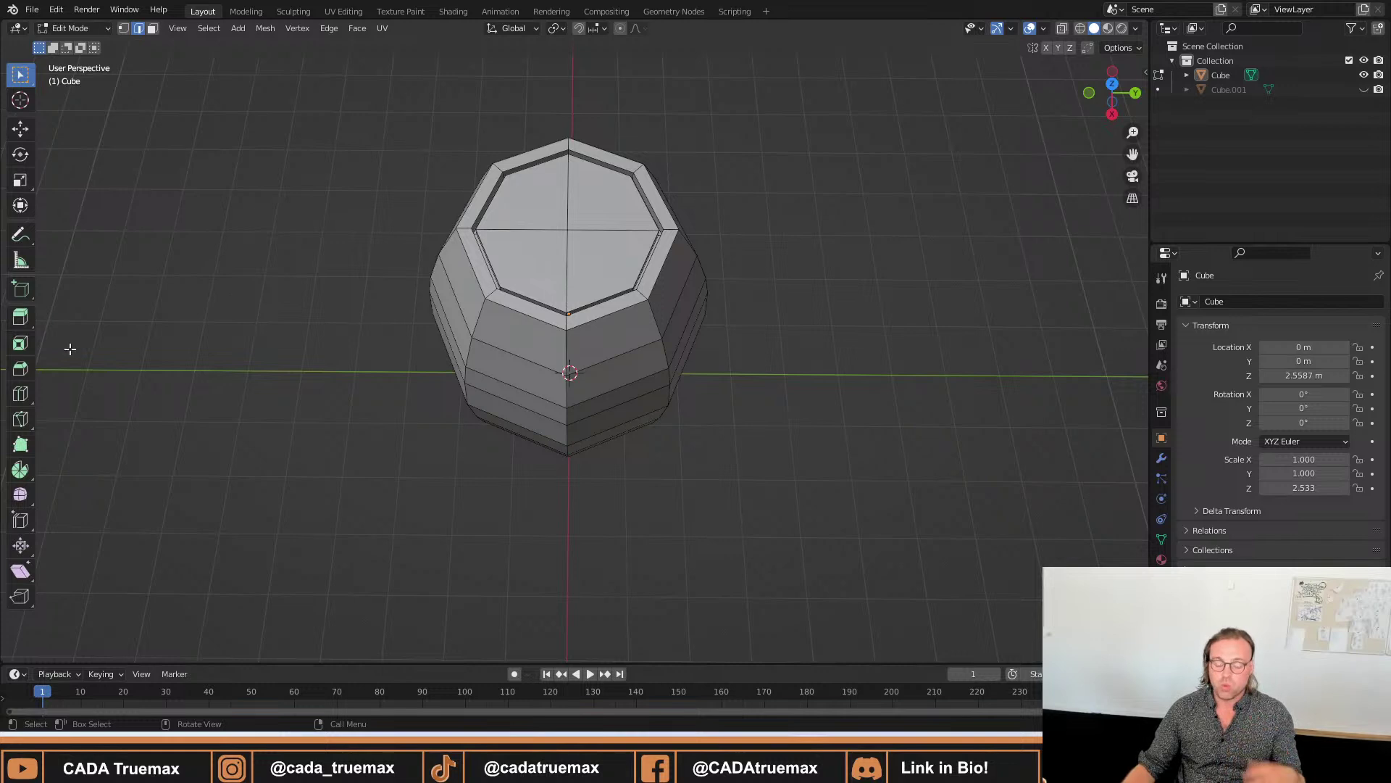
pyautogui.click(22, 395)
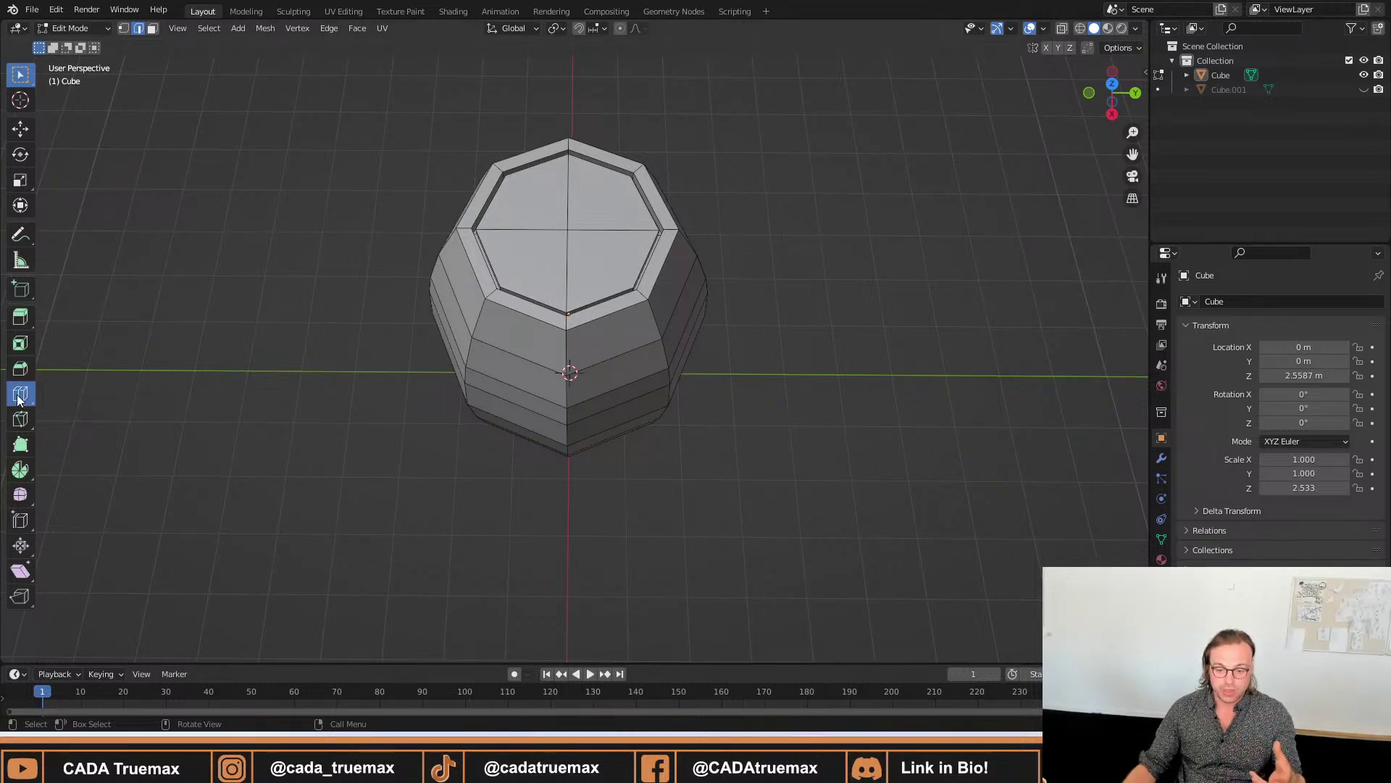
pyautogui.click(530, 298)
pyautogui.click(603, 300)
pyautogui.click(651, 263)
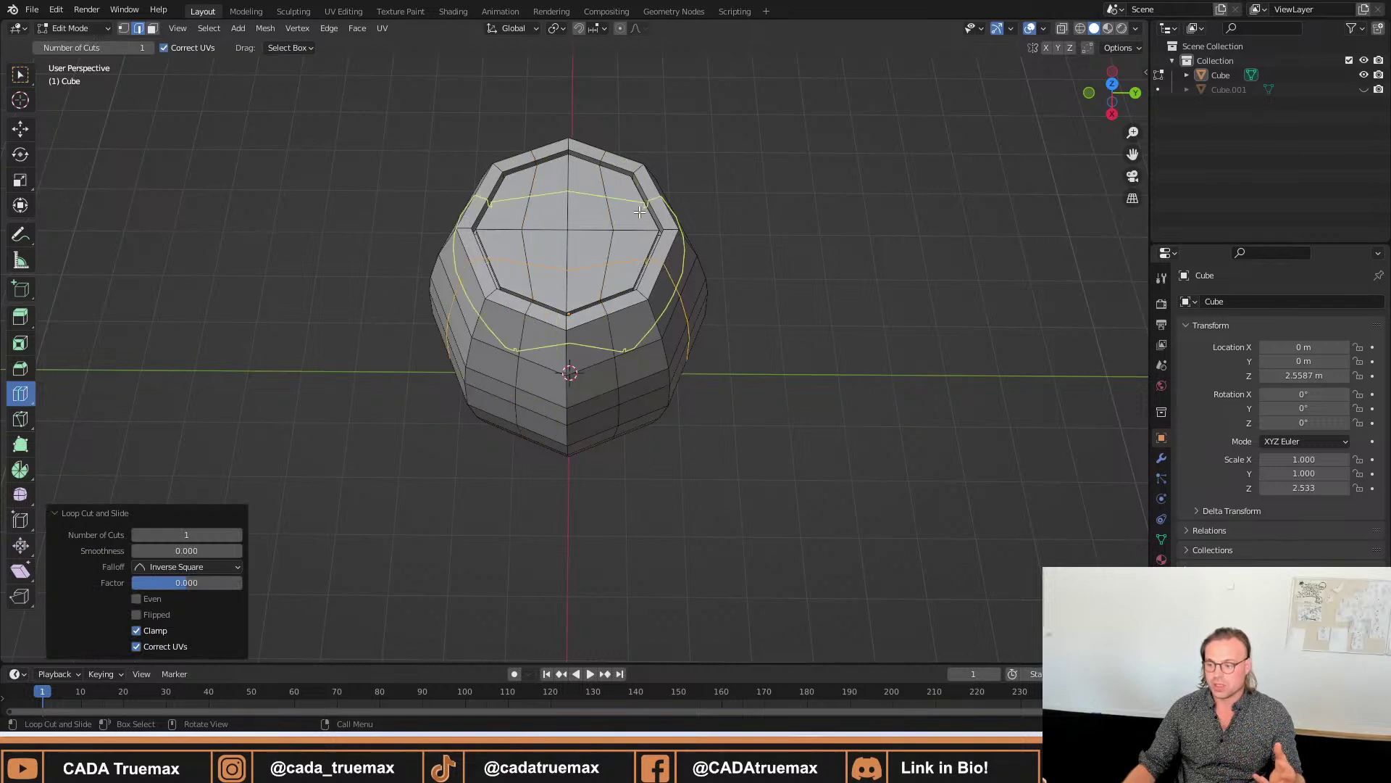
pyautogui.click(651, 200)
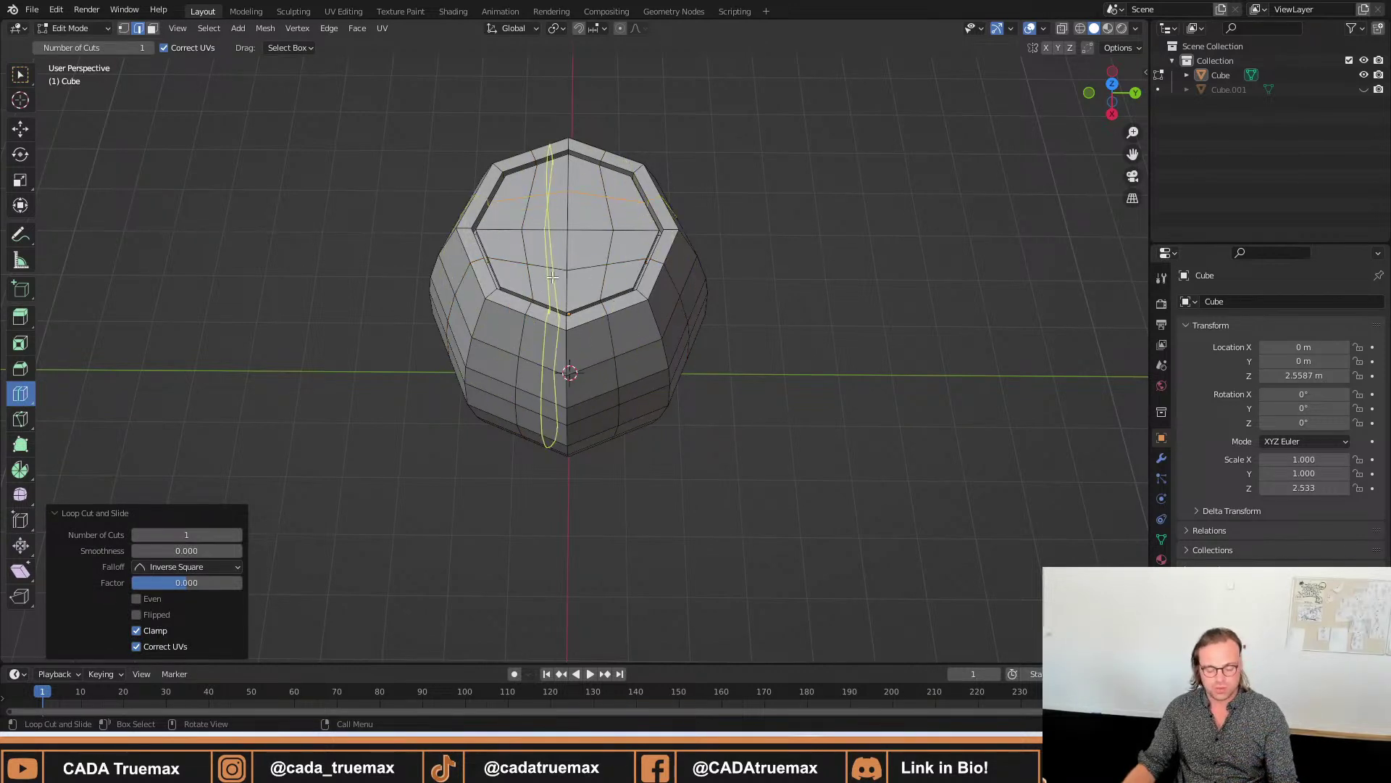
# Undo the lengthwise loop cuts and make the same cuts through the barrel's sides and ends again.
pyautogui.hotkey('ctrl', 'z')
pyautogui.hotkey('ctrl', 'z')
pyautogui.hotkey('ctrl', 'z')
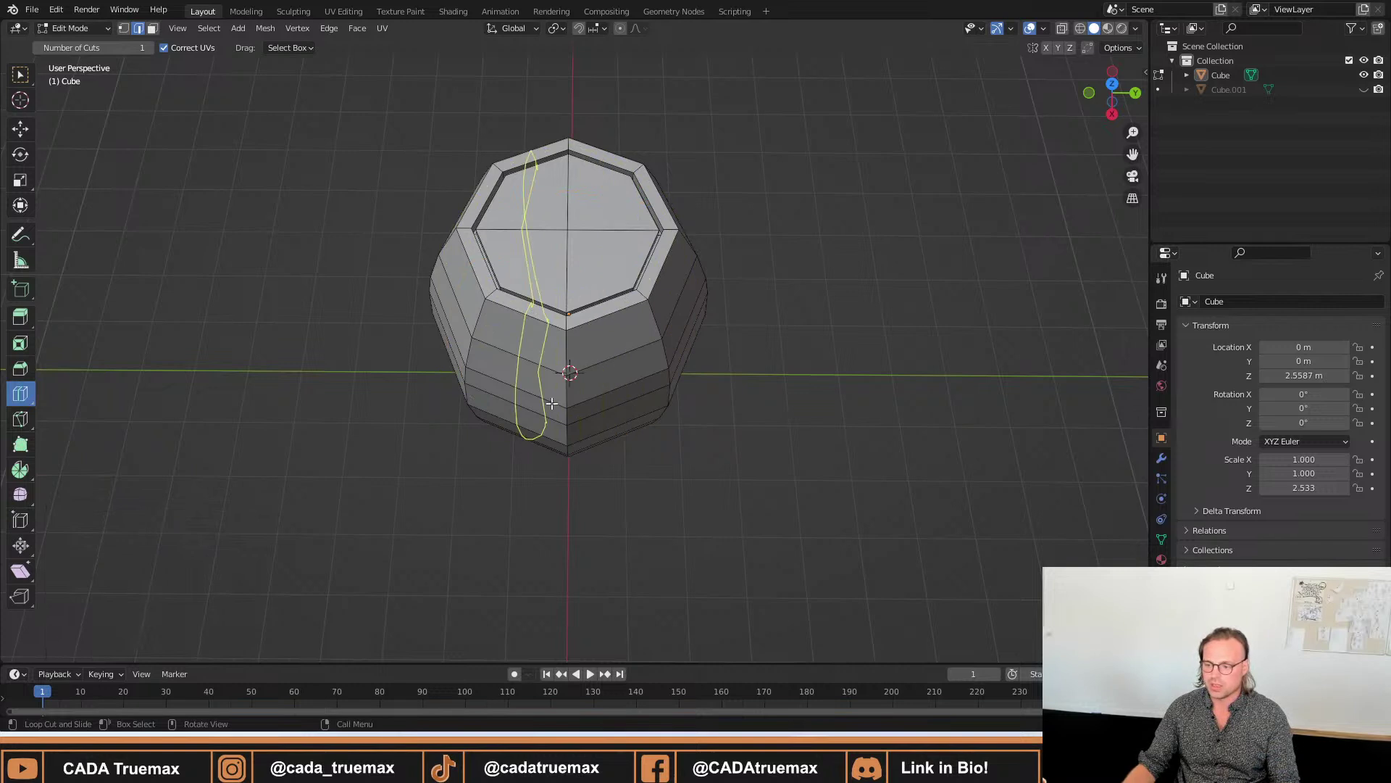
pyautogui.click(540, 312)
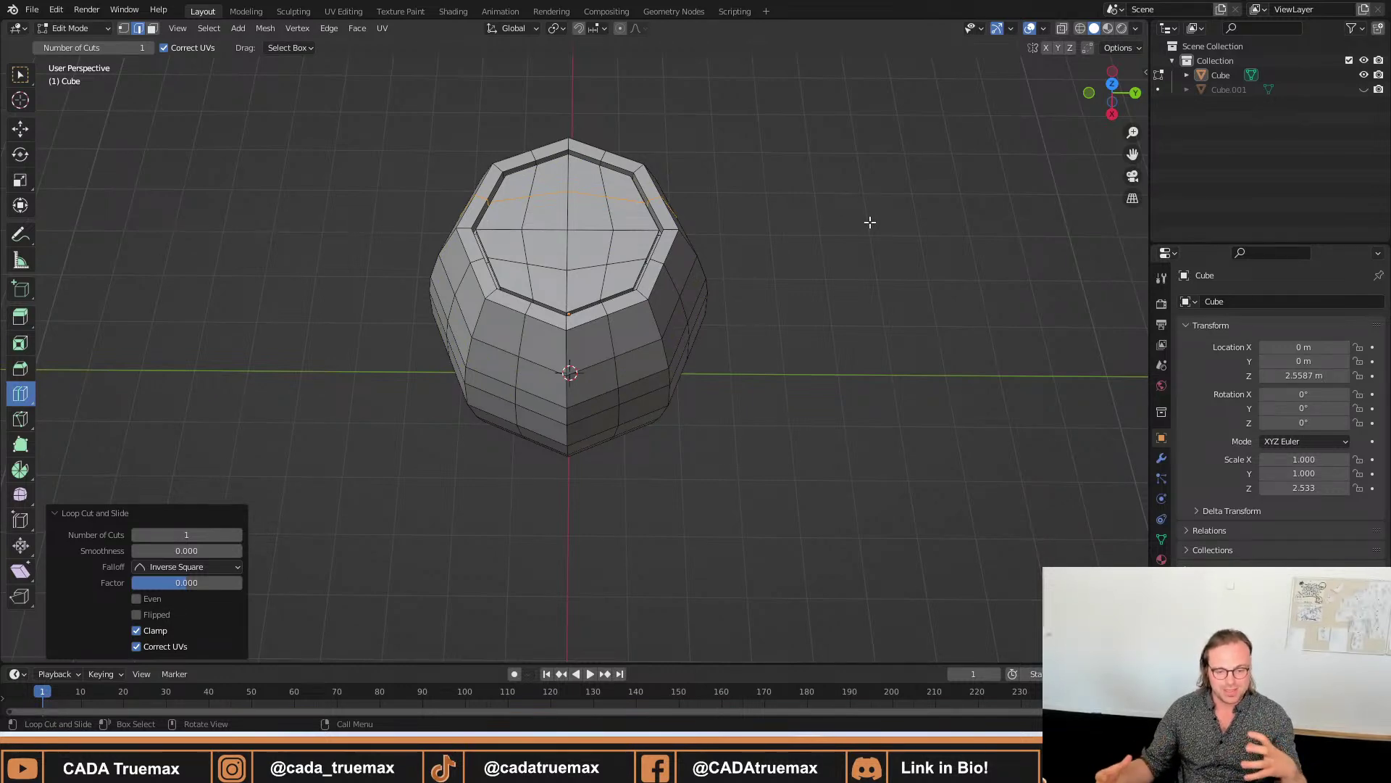
pyautogui.moveTo(804, 227); pyautogui.dragTo(757, 224, button='middle')
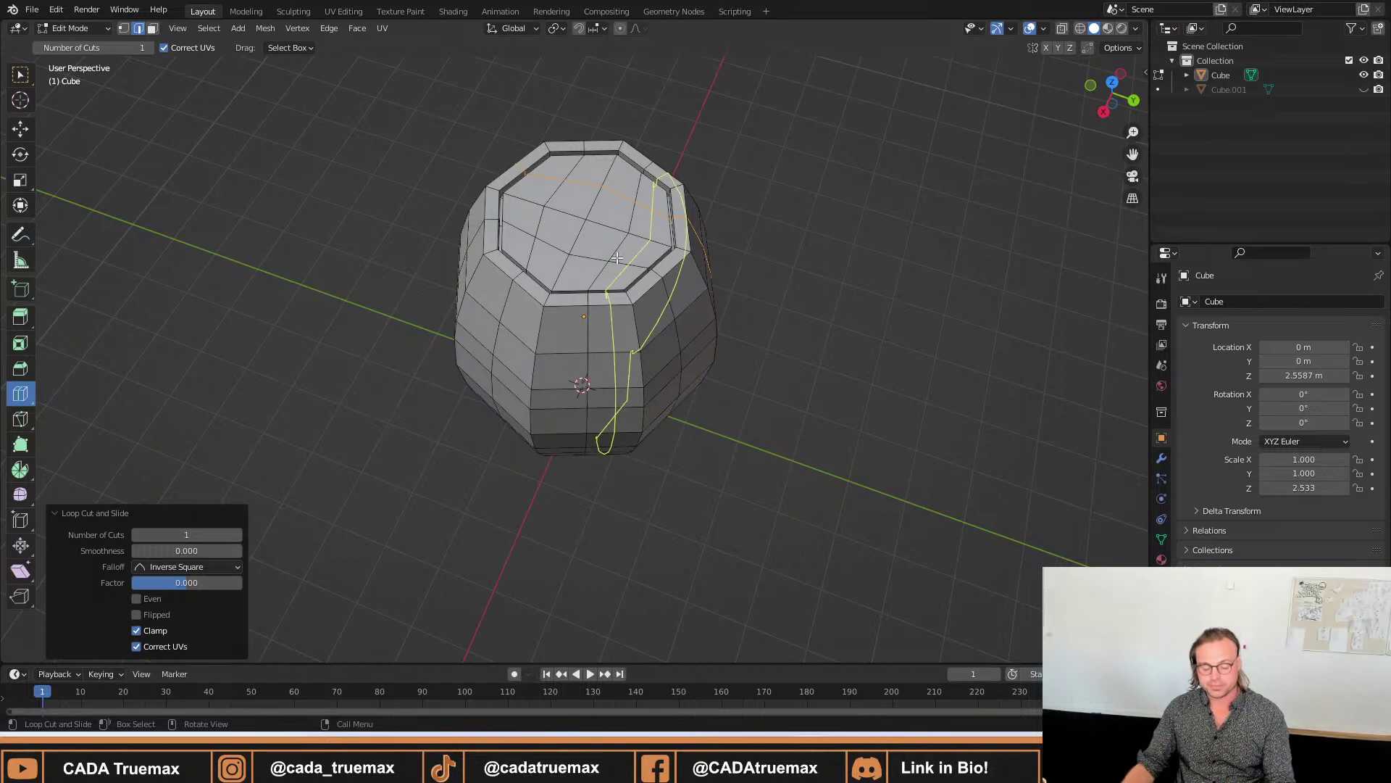
# Return to box selection and add the other three new lengthwise edge loops to the selected one around the barrel.
pyautogui.press('w')
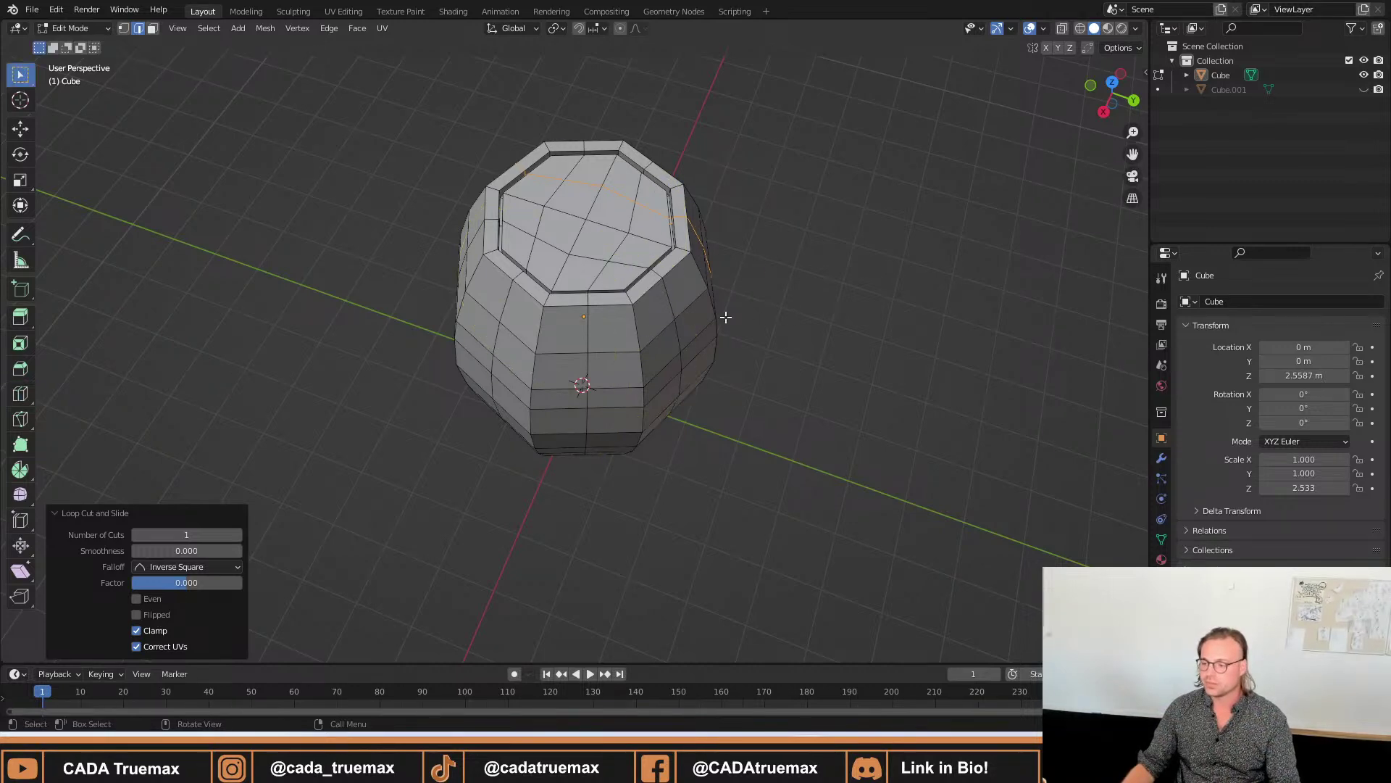
pyautogui.moveTo(726, 316); pyautogui.dragTo(648, 291, button='middle')
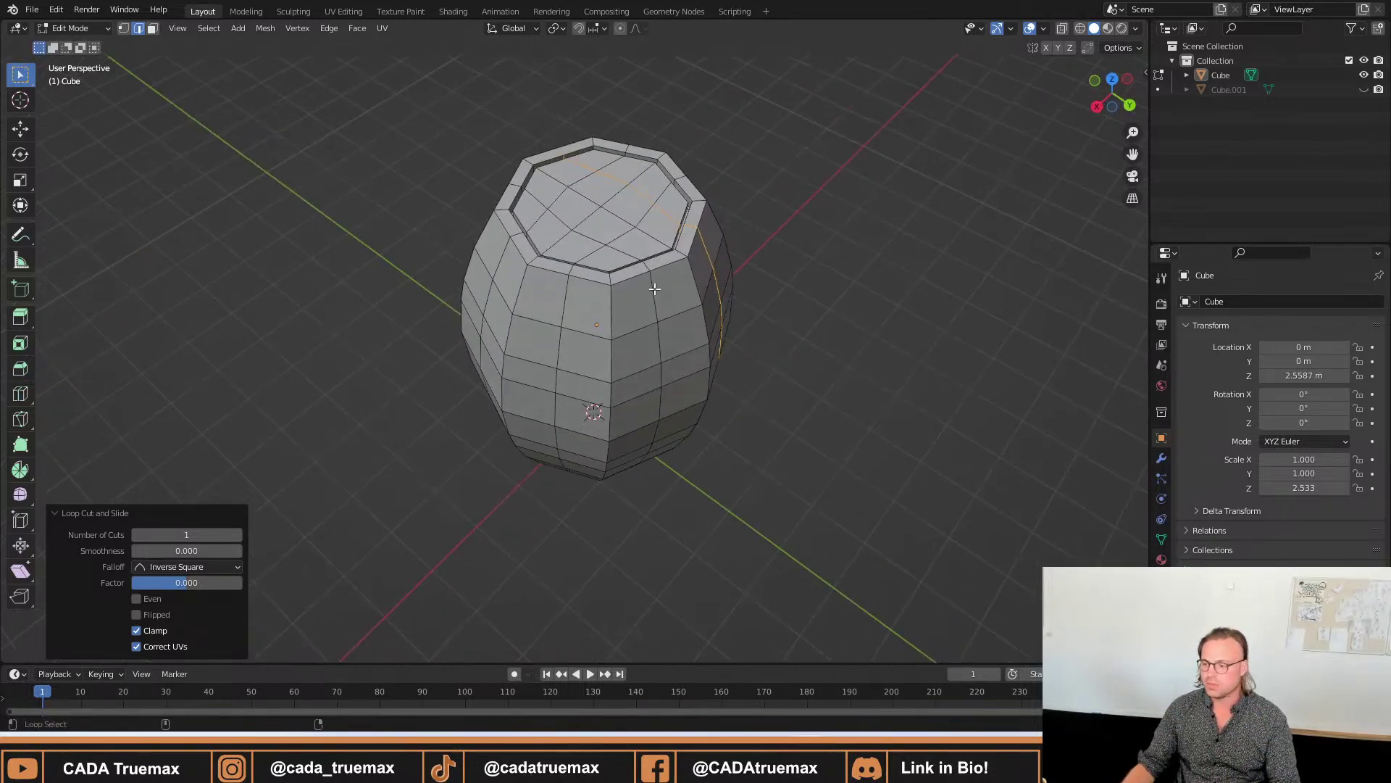
pyautogui.keyDown('alt'); pyautogui.keyDown('shift'); pyautogui.click(654, 289); pyautogui.keyUp('shift'); pyautogui.keyUp('alt')
pyautogui.keyDown('alt'); pyautogui.keyDown('shift'); pyautogui.click(572, 294); pyautogui.keyUp('shift'); pyautogui.keyUp('alt')
pyautogui.keyDown('alt'); pyautogui.keyDown('shift'); pyautogui.click(507, 259); pyautogui.keyUp('shift'); pyautogui.keyUp('alt')
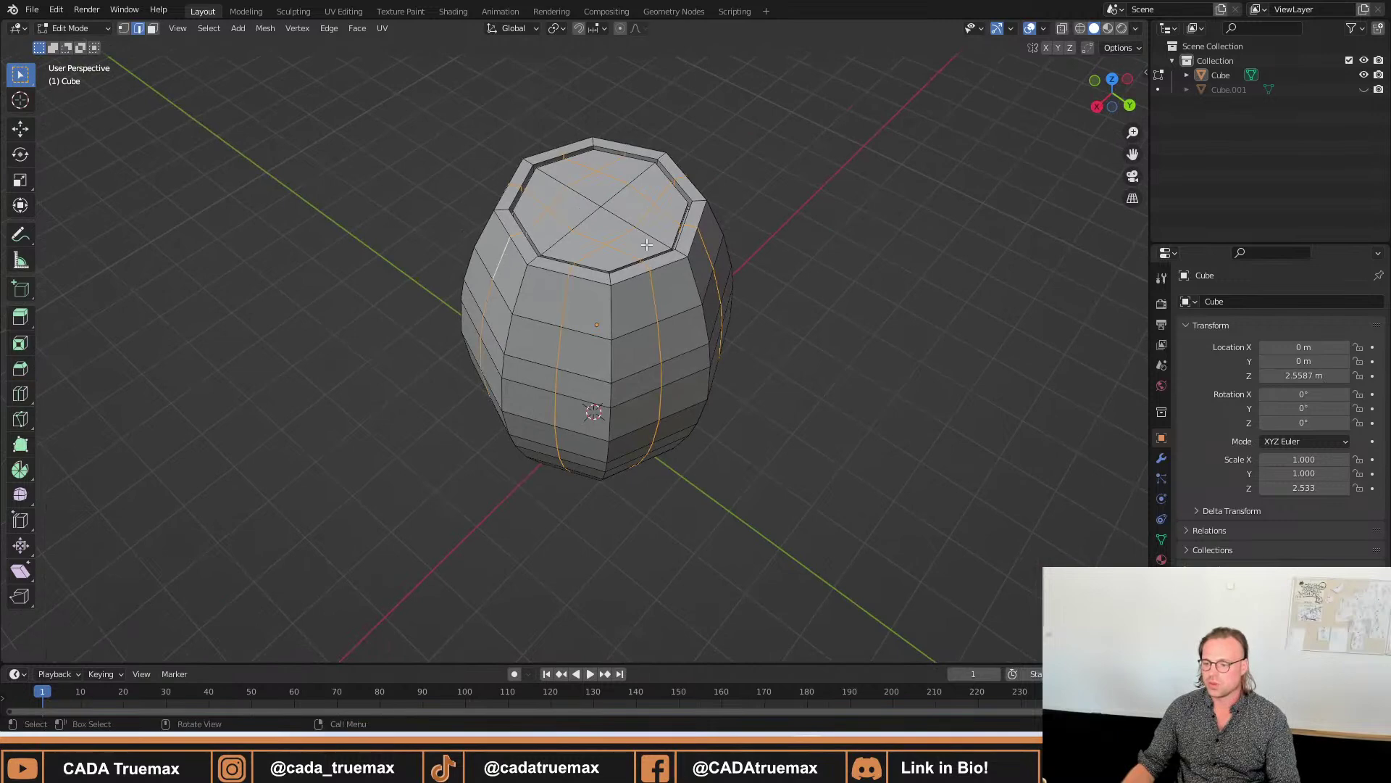
# Scale the four selected edge loops outward by about 1.062 in X and Y only, rounding the barrel's octagonal sides.
pyautogui.moveTo(646, 245); pyautogui.dragTo(623, 284, button='middle')
pyautogui.press('s')
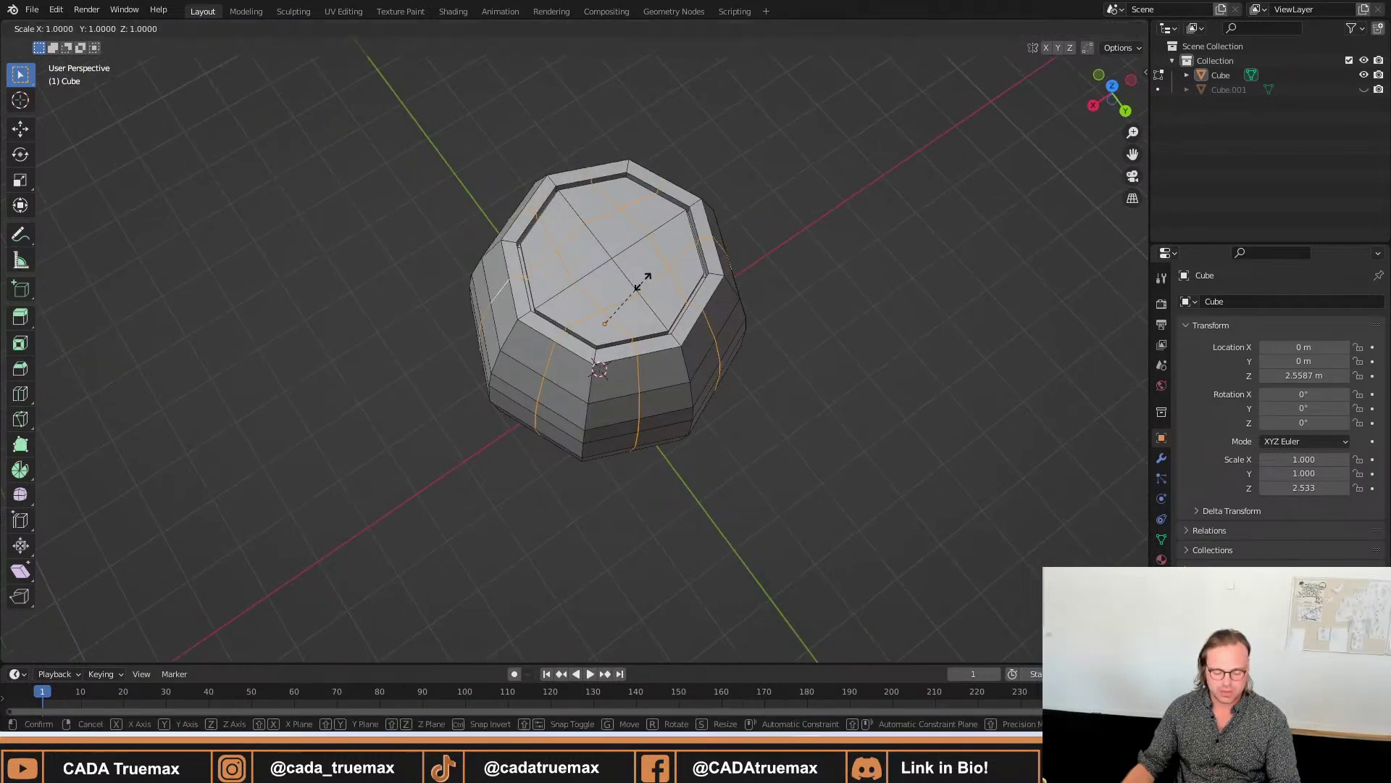
pyautogui.hotkey('shift', 'z')
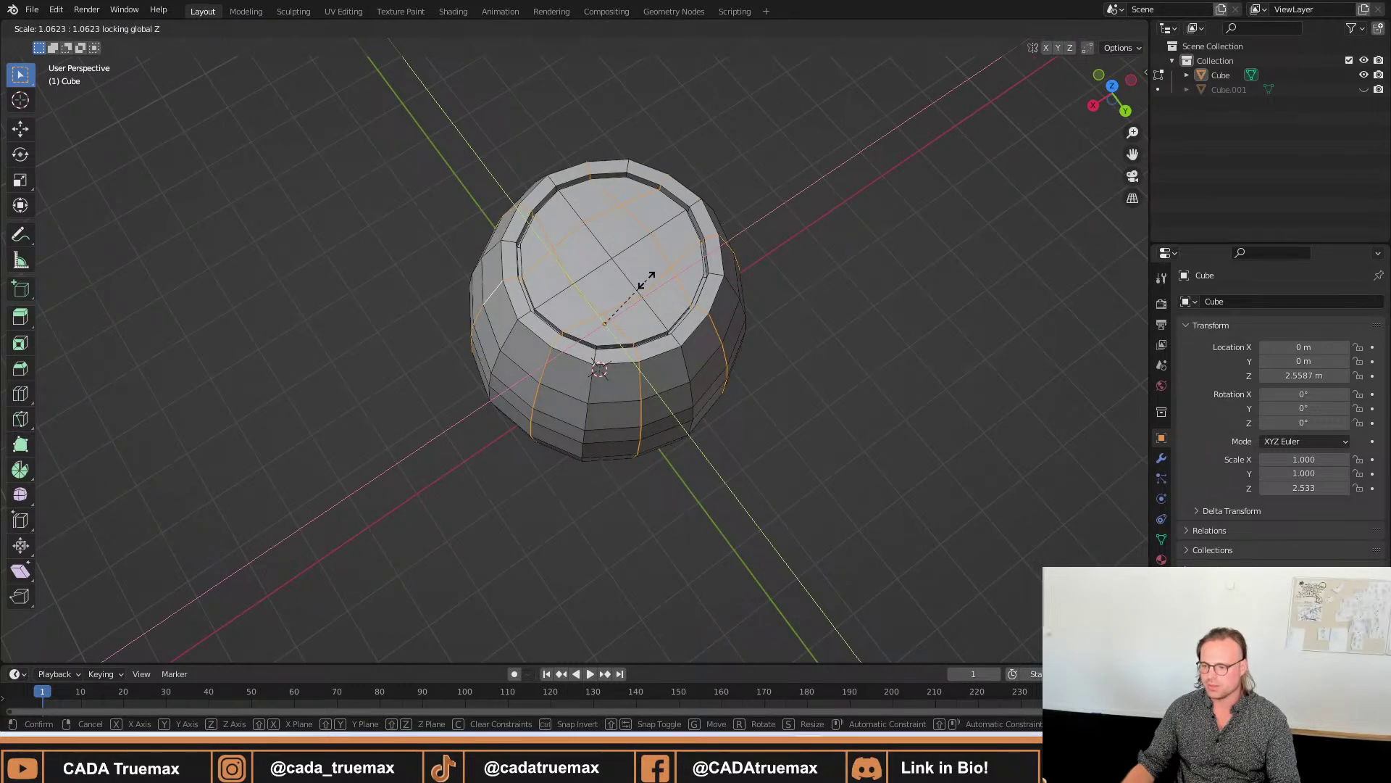
pyautogui.click(646, 278)
pyautogui.moveTo(646, 278); pyautogui.dragTo(502, 242, button='middle')
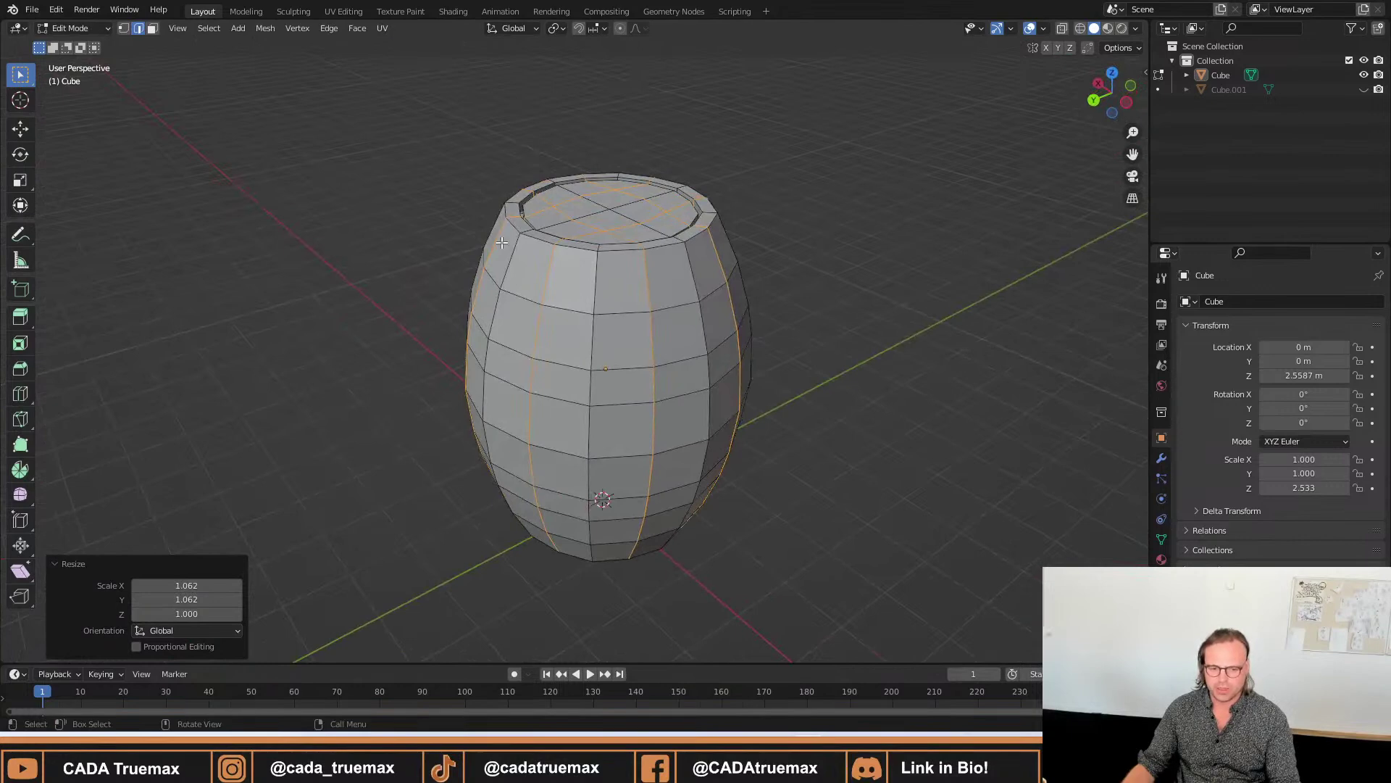
pyautogui.scroll(5, 505, 242)
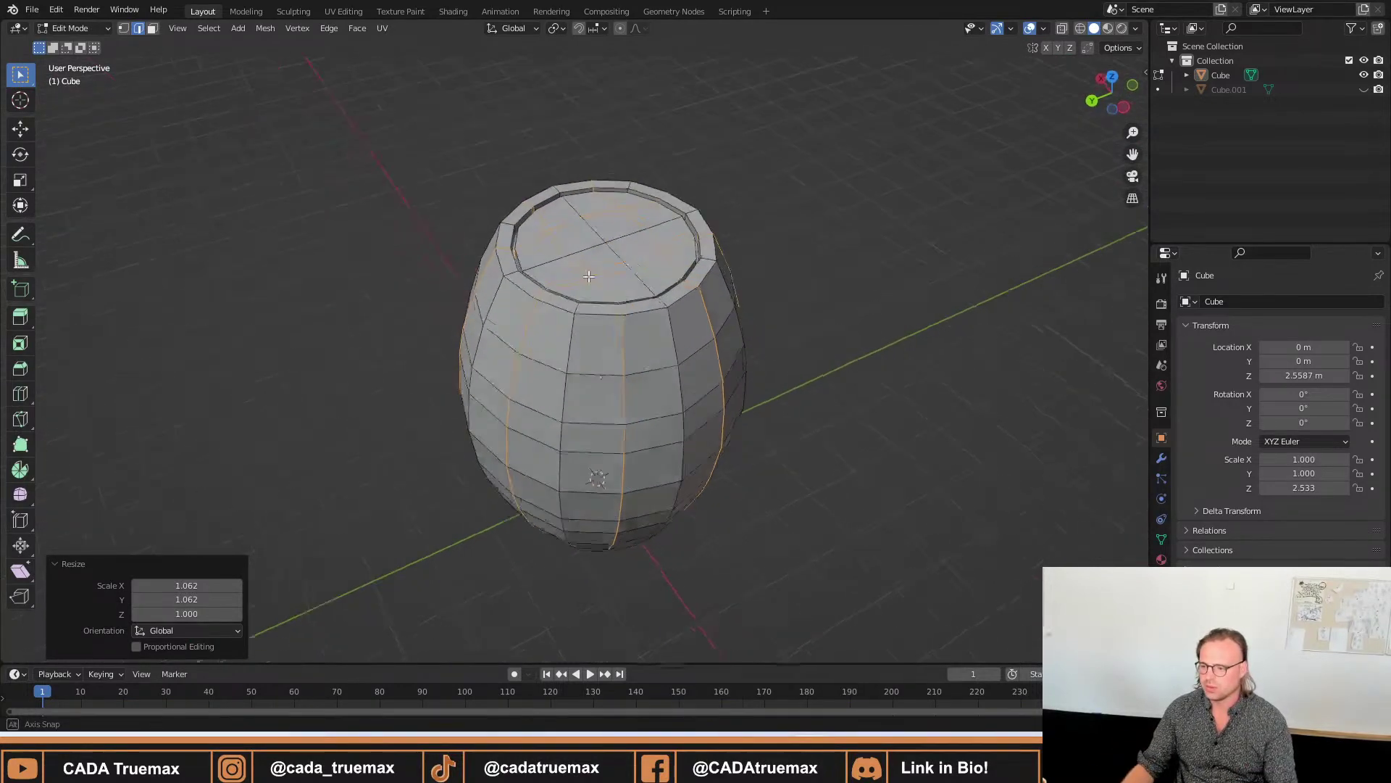
pyautogui.moveTo(565, 261); pyautogui.dragTo(751, 240, button='middle')
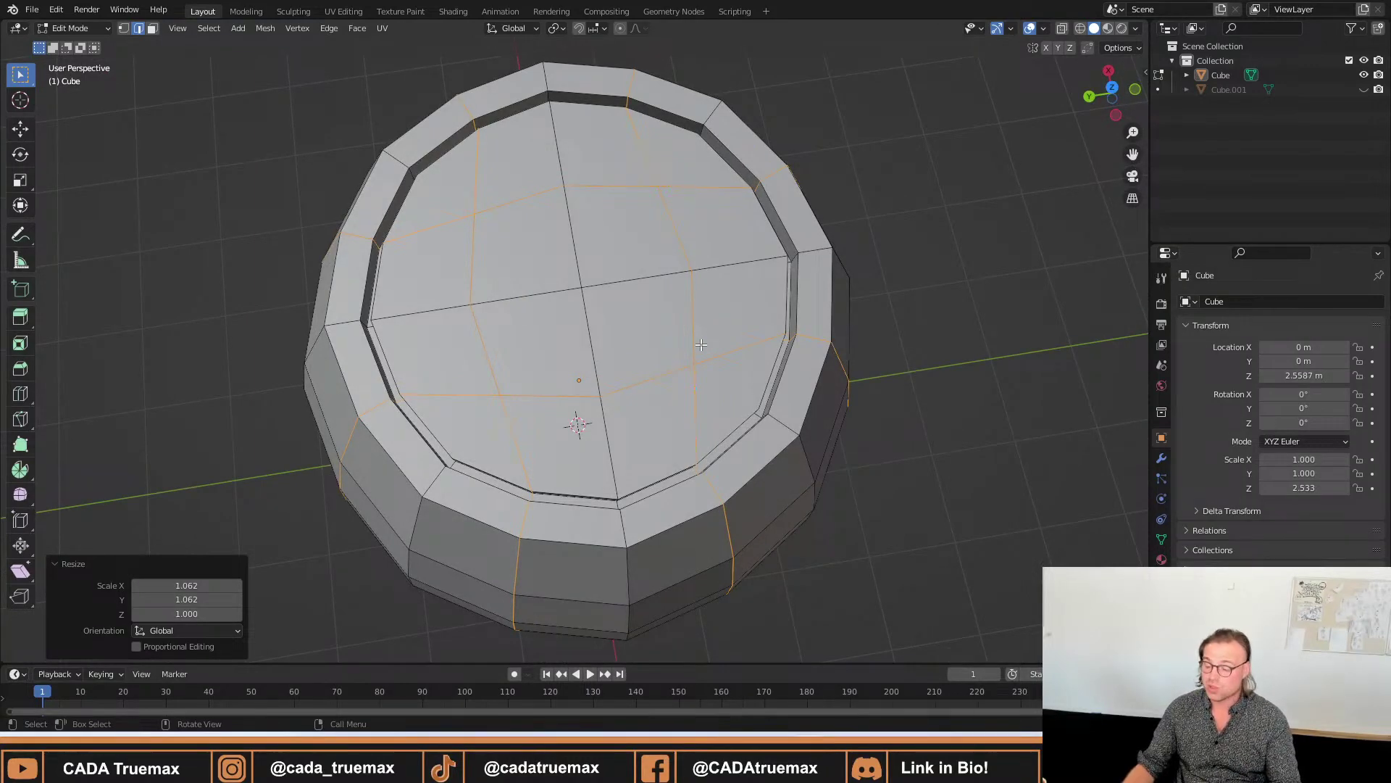
# Clear the selection and, in face selection mode, select the narrow horizontal face rings above and below the barrel's middle.
pyautogui.moveTo(684, 352); pyautogui.dragTo(609, 319, button='middle')
pyautogui.press('3')
pyautogui.hotkey('alt', 'a')
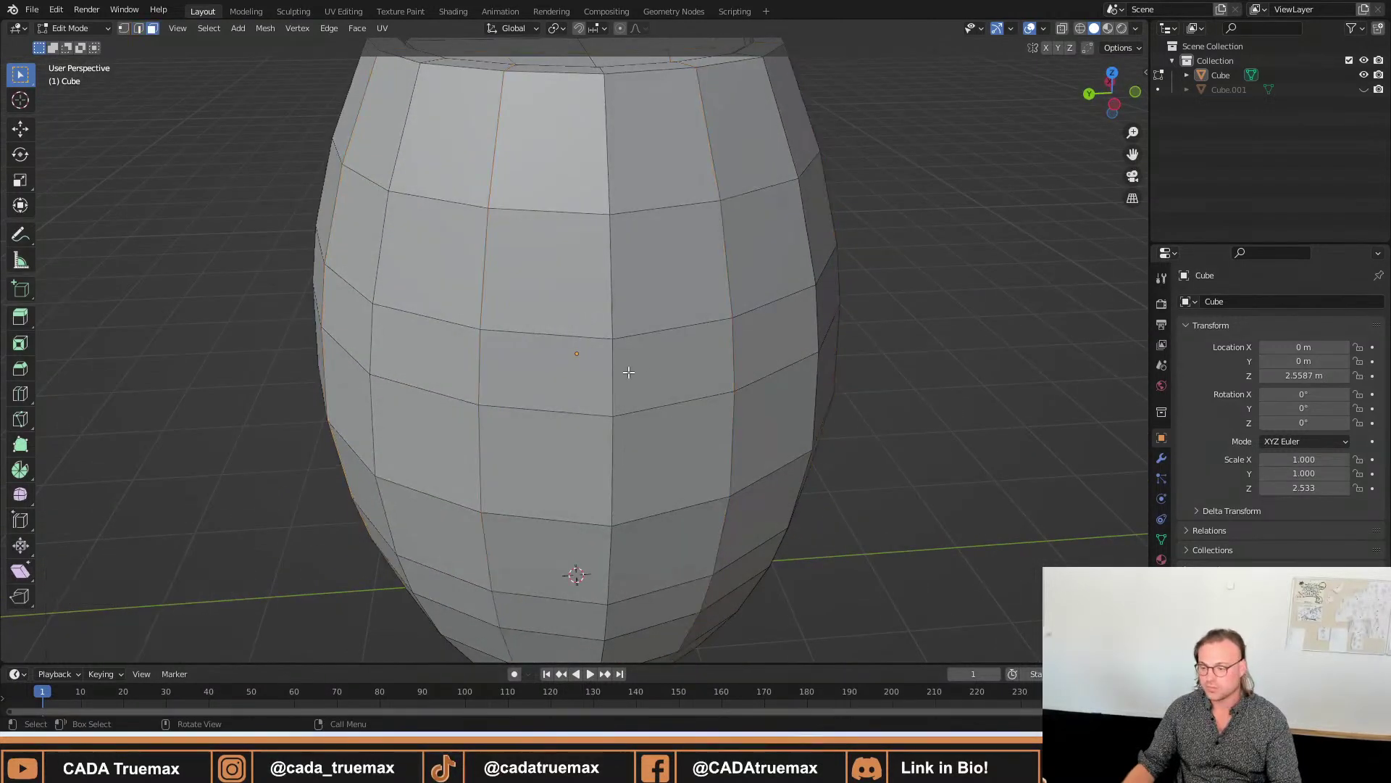
pyautogui.moveTo(627, 366); pyautogui.dragTo(619, 290, button='middle')
pyautogui.scroll(-3, 618, 289)
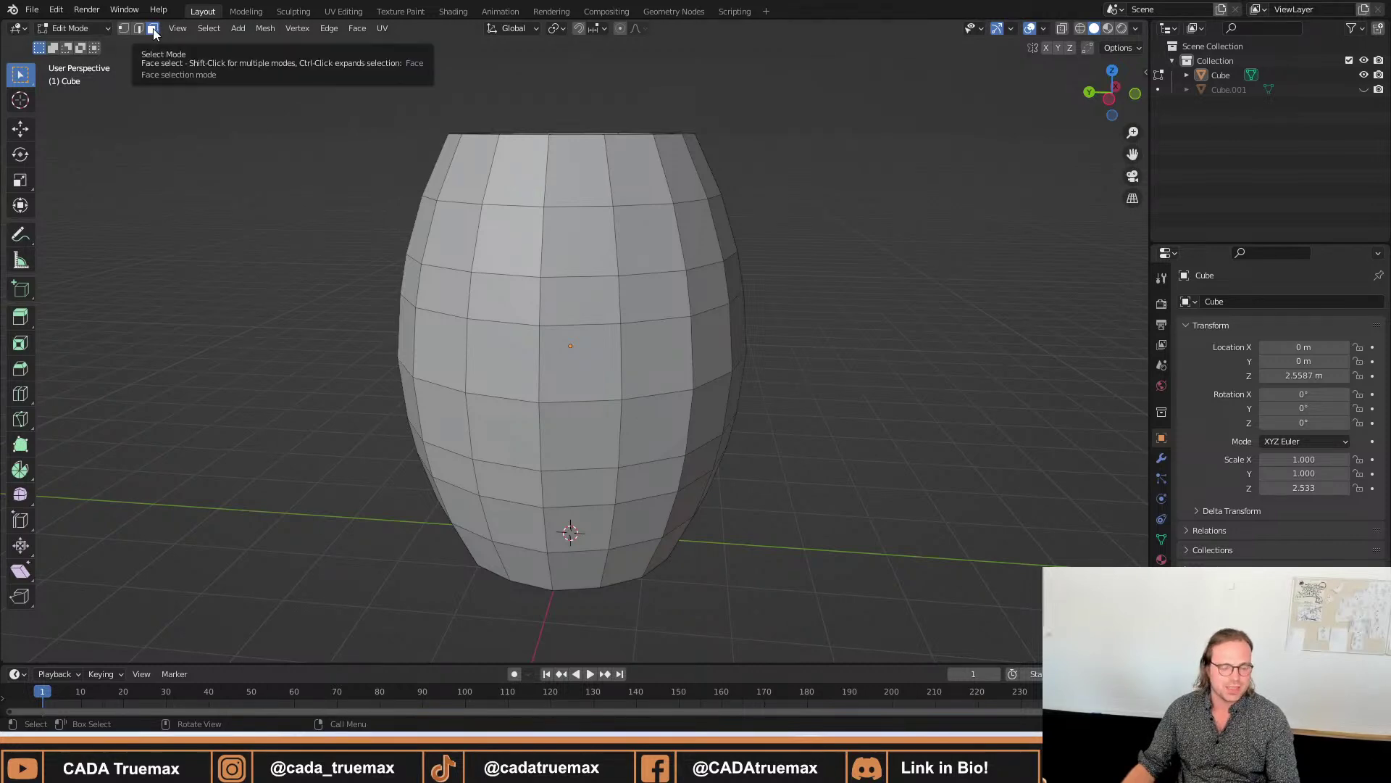
pyautogui.click(612, 303)
pyautogui.click(621, 299)
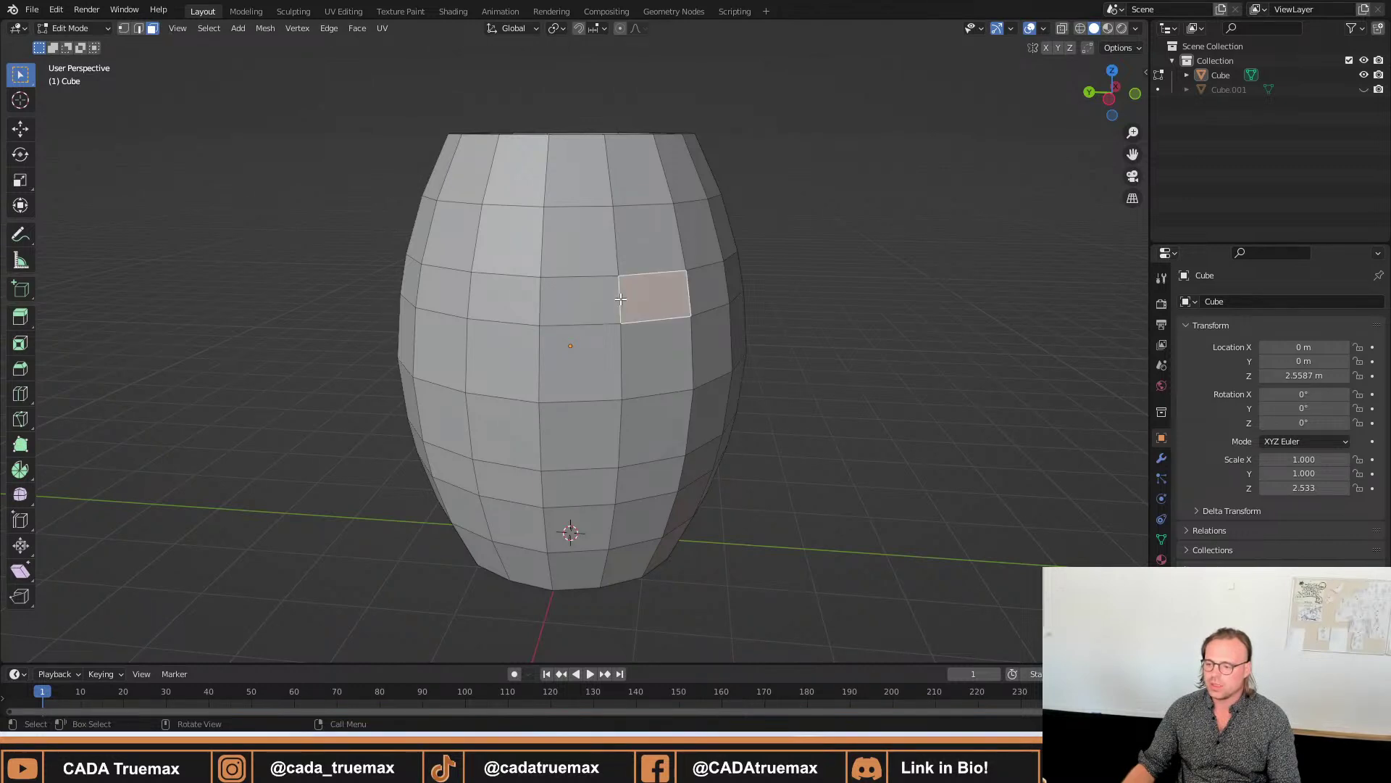
pyautogui.keyDown('alt'); pyautogui.click(621, 298); pyautogui.keyUp('alt')
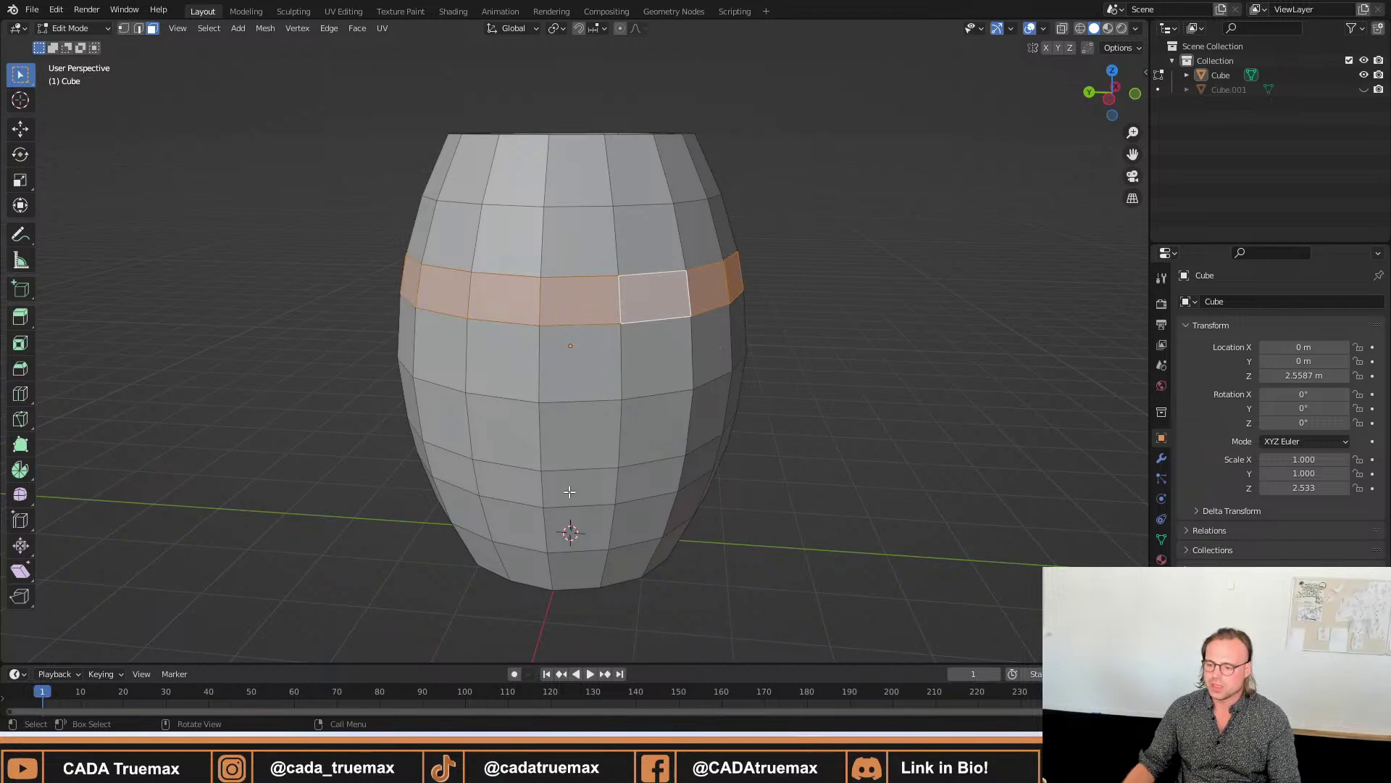
pyautogui.keyDown('alt'); pyautogui.keyDown('shift'); pyautogui.click(544, 489); pyautogui.keyUp('shift'); pyautogui.keyUp('alt')
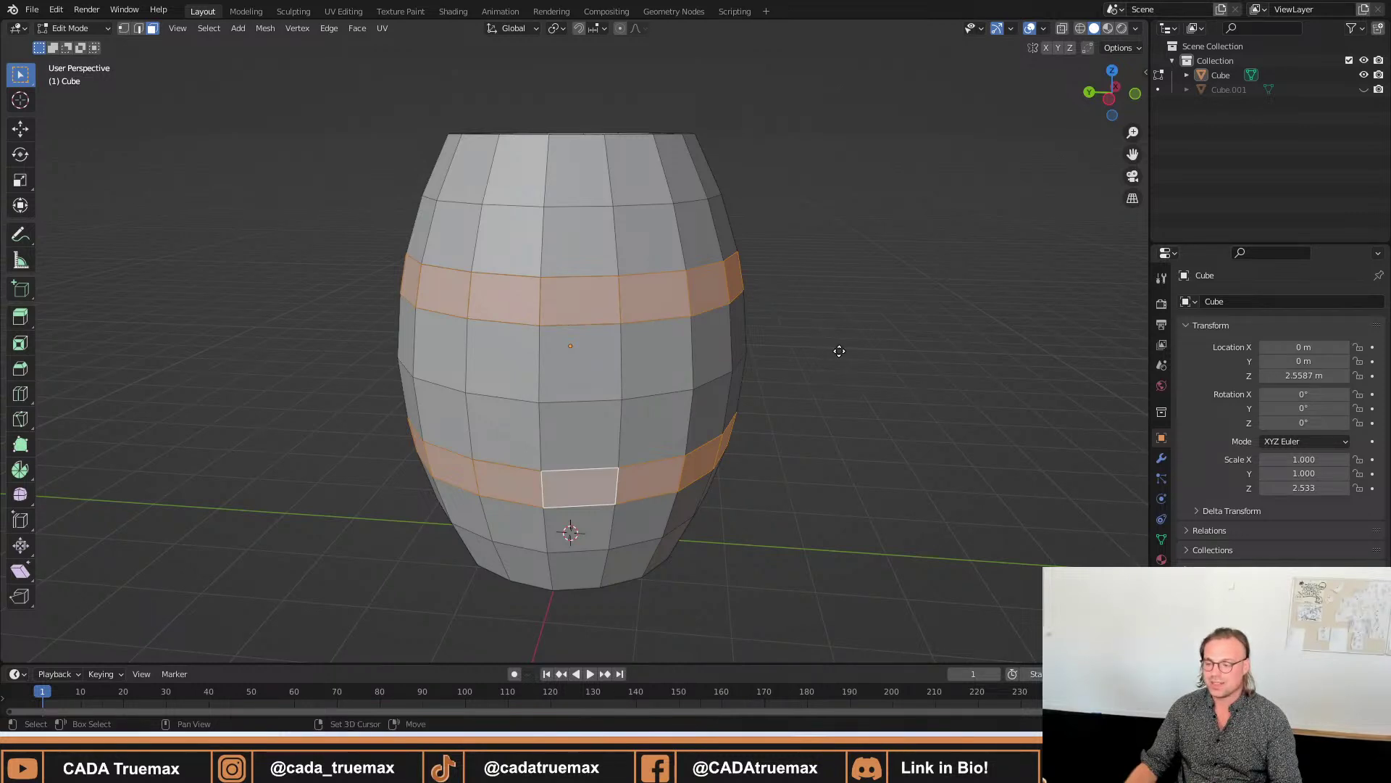
# Duplicate the two selected face rings in place and scale the copies by about 1.041 in X and Y only.
pyautogui.hotkey('shift', 'd')
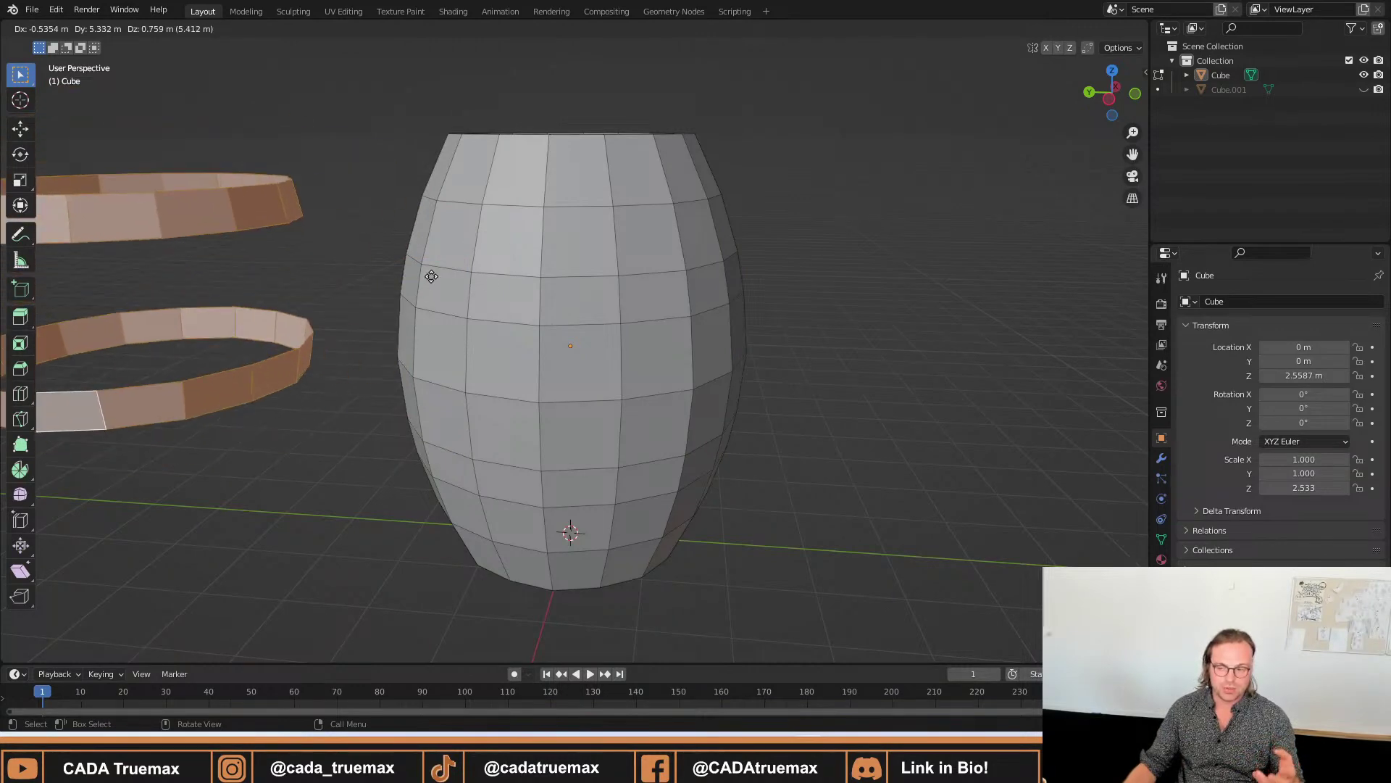
pyautogui.rightClick(471, 287)
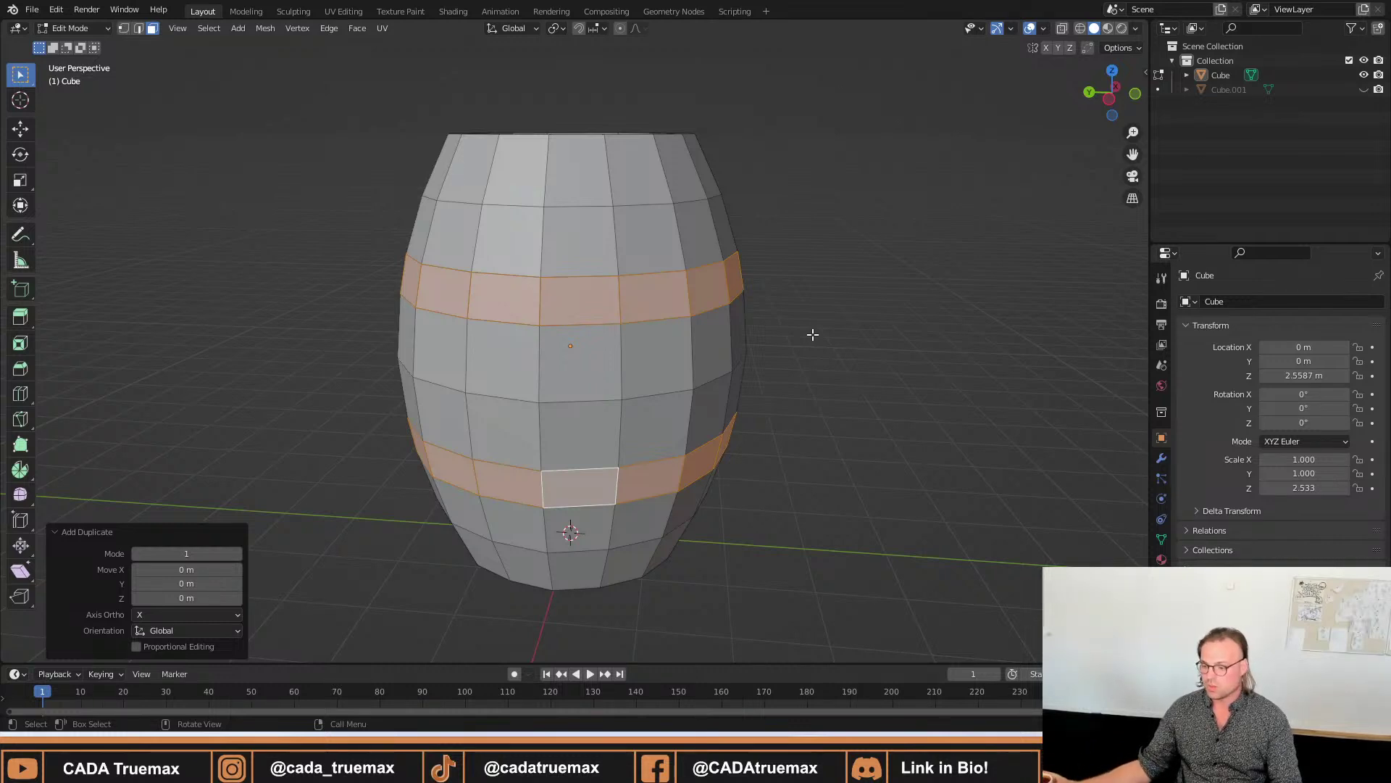
pyautogui.press('s')
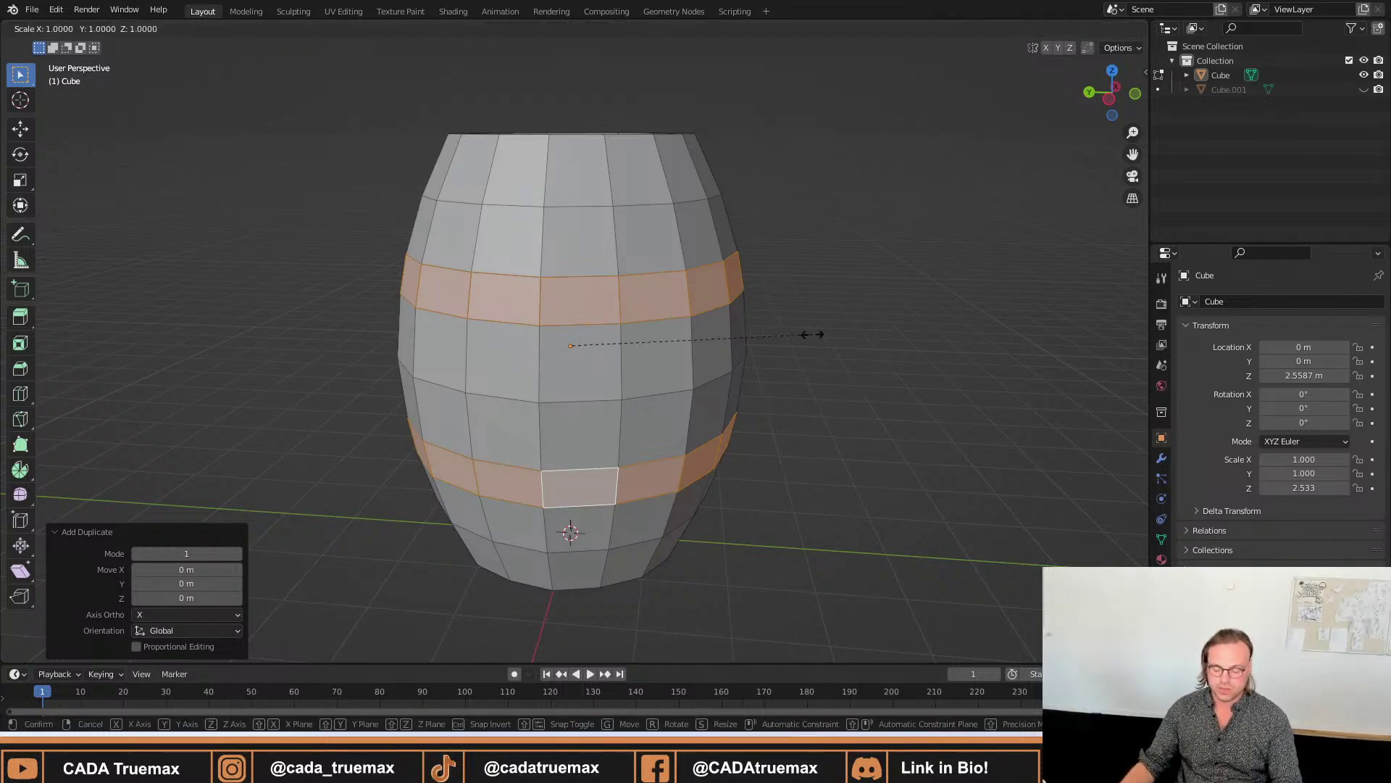
pyautogui.hotkey('shift', 'z')
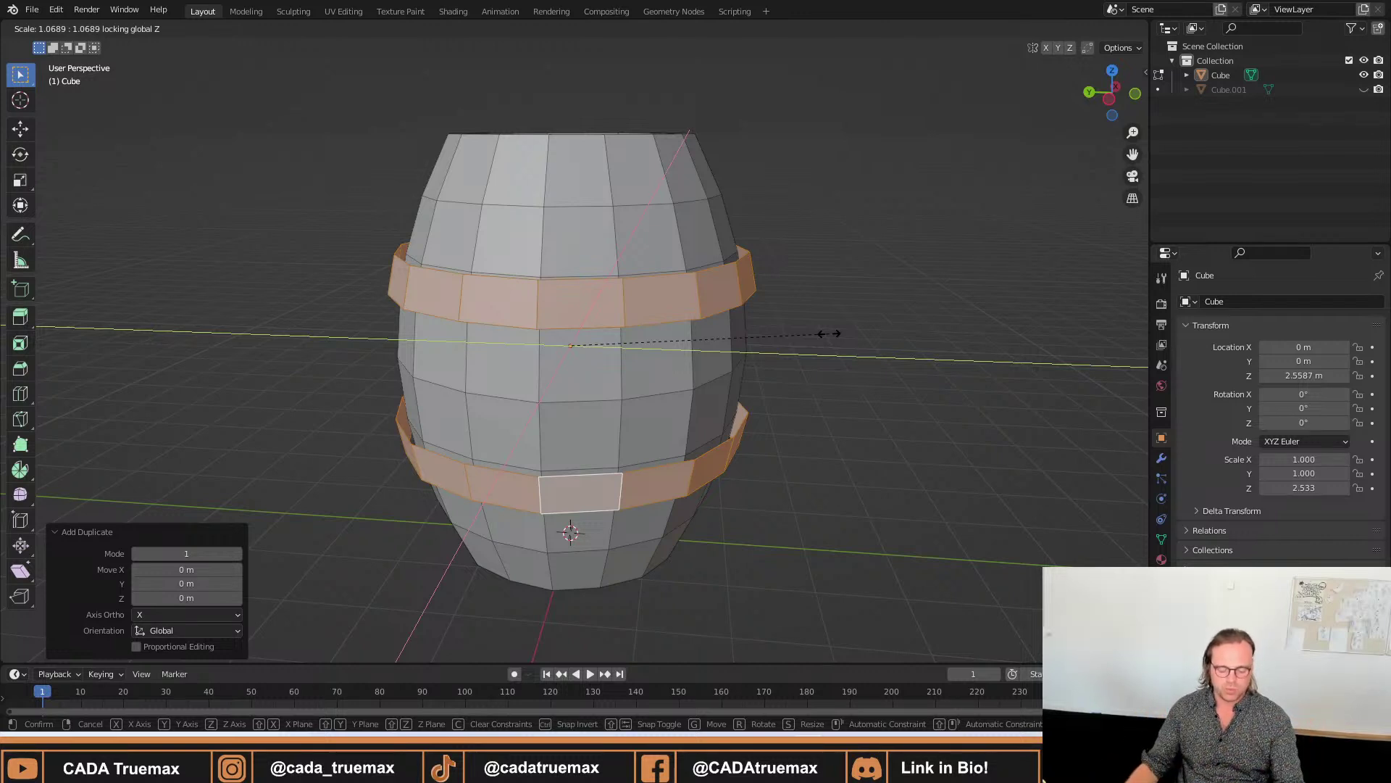
pyautogui.press('z')
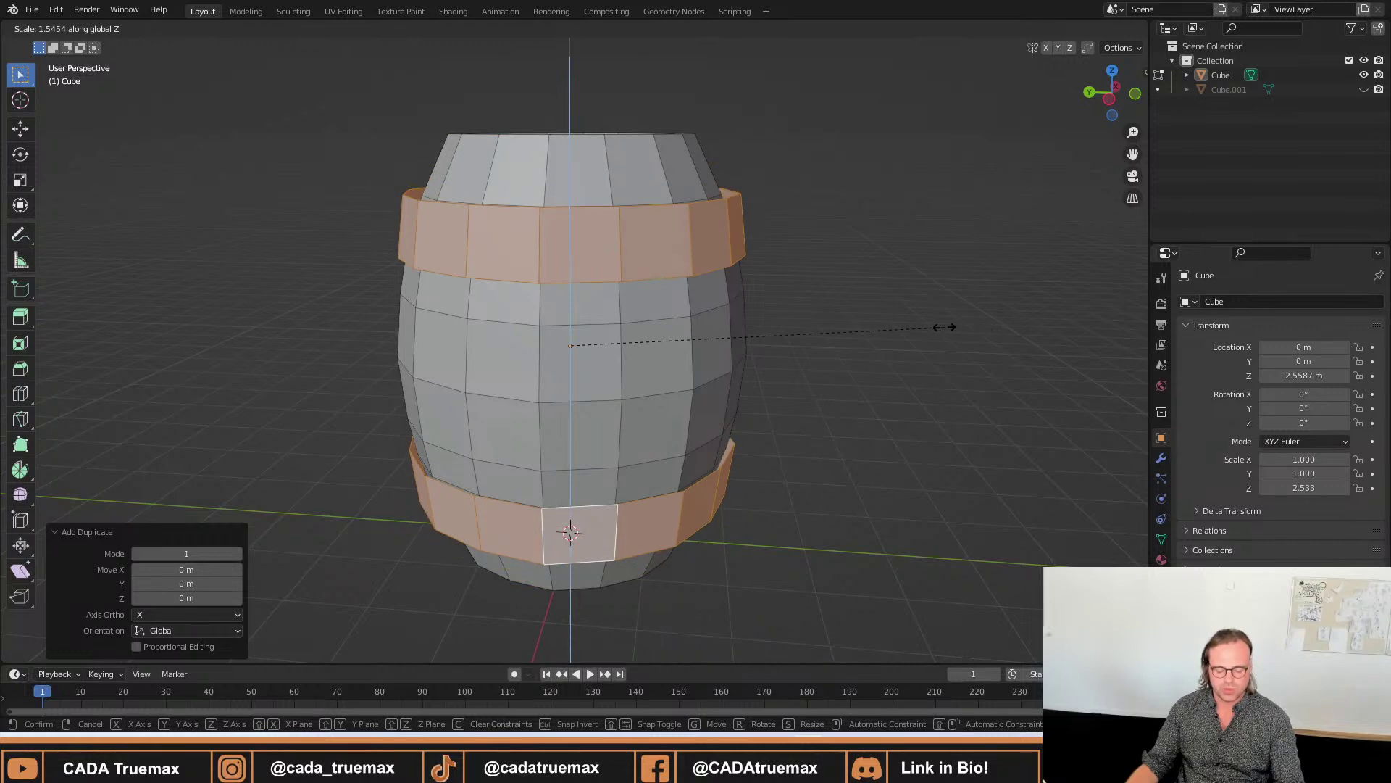
pyautogui.hotkey('shift', 'z')
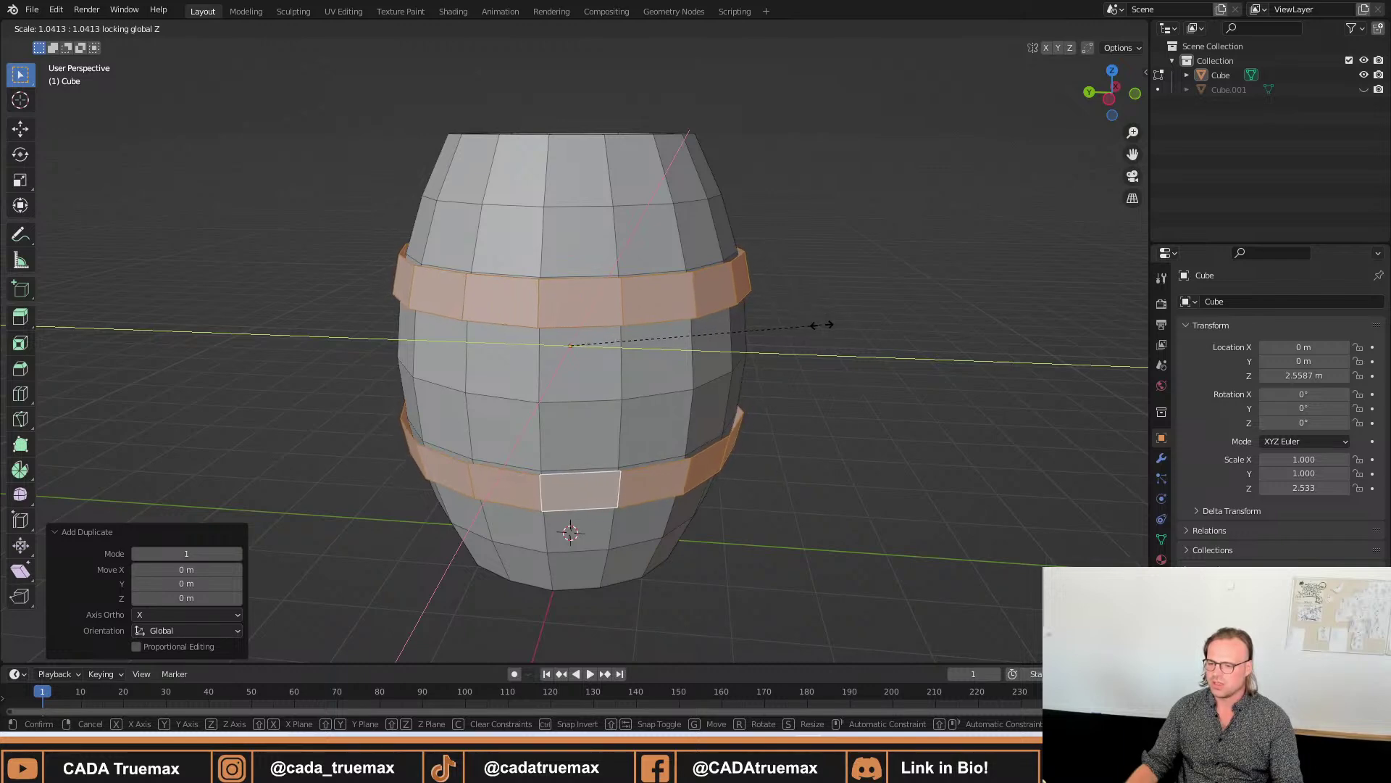
pyautogui.click(826, 326)
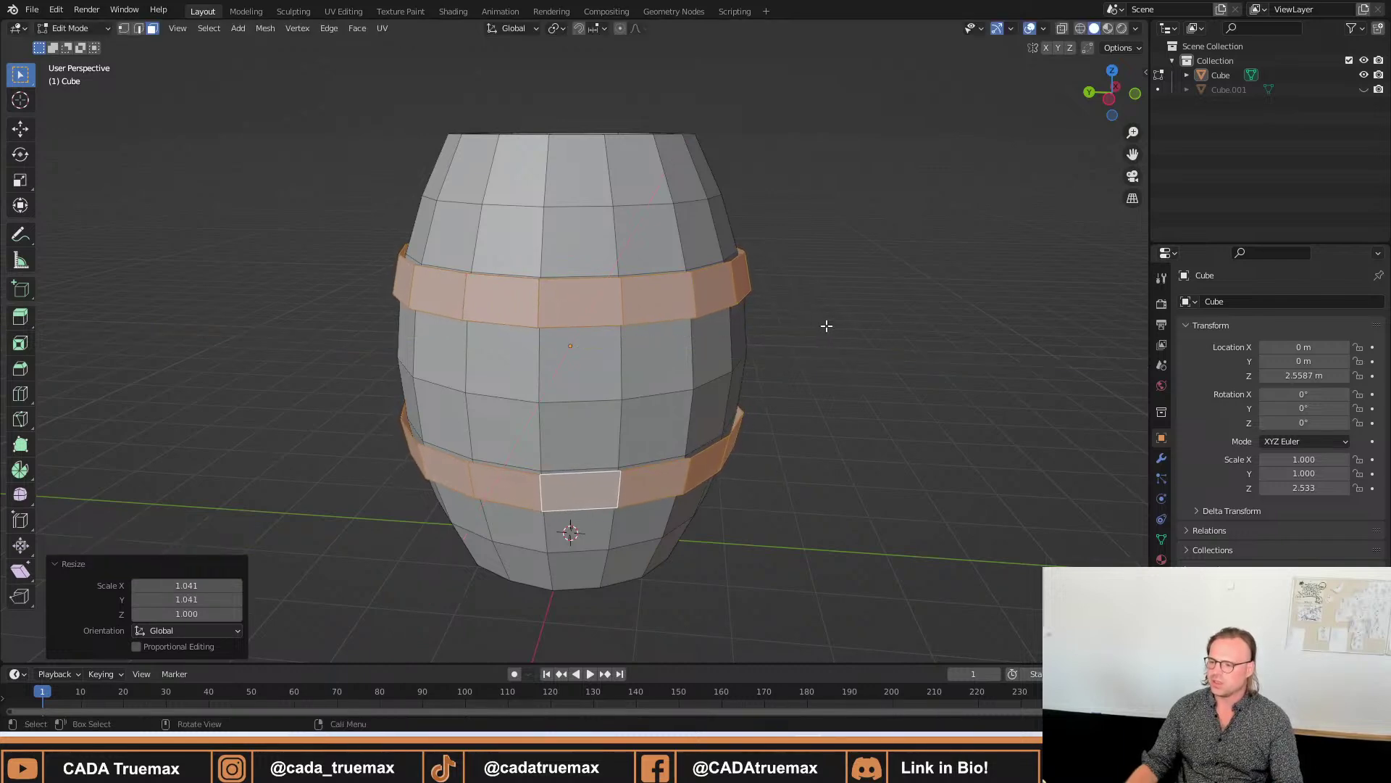
# Scale the two duplicated bands uniformly by about 1.015 and deselect them.
pyautogui.moveTo(826, 326); pyautogui.dragTo(767, 388, button='middle')
pyautogui.press('s')
pyautogui.click(815, 349)
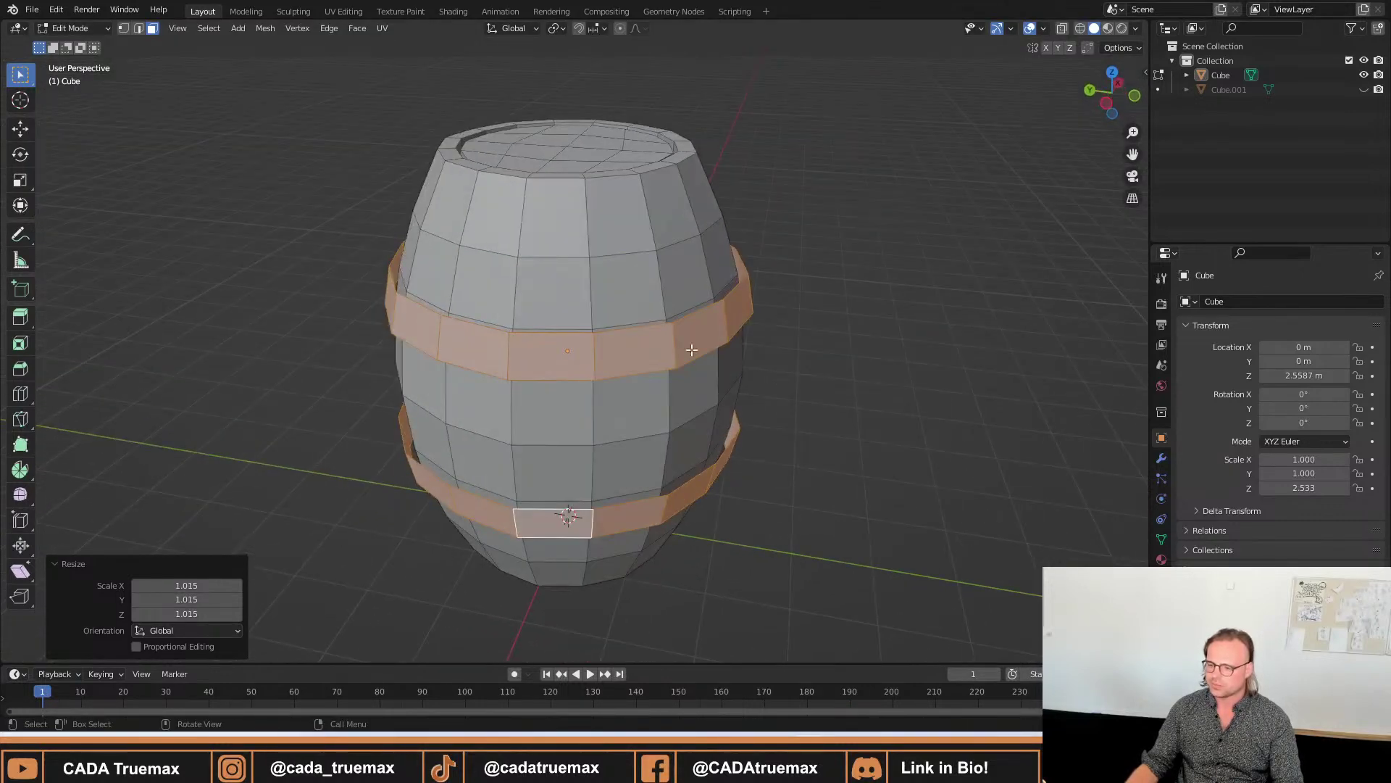
pyautogui.scroll(2, 691, 350)
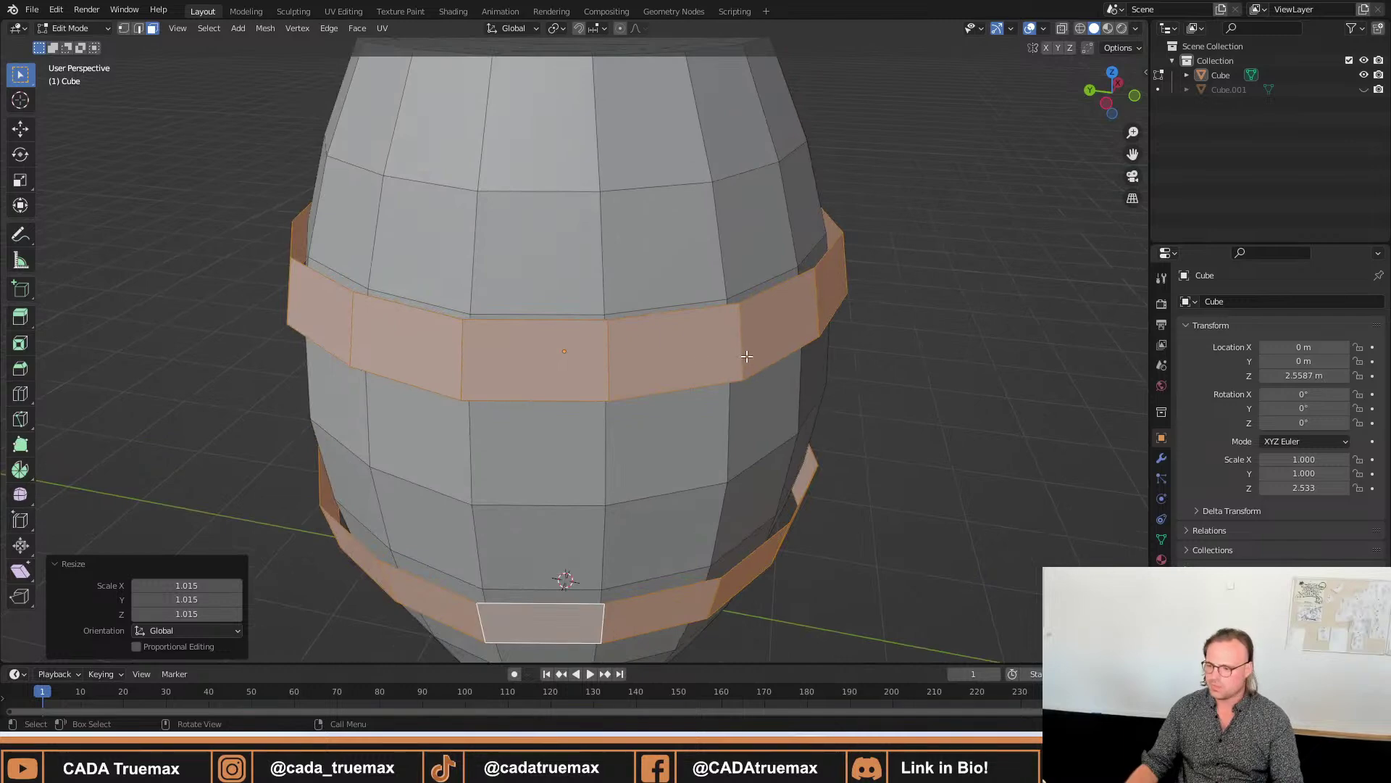
pyautogui.click(952, 289)
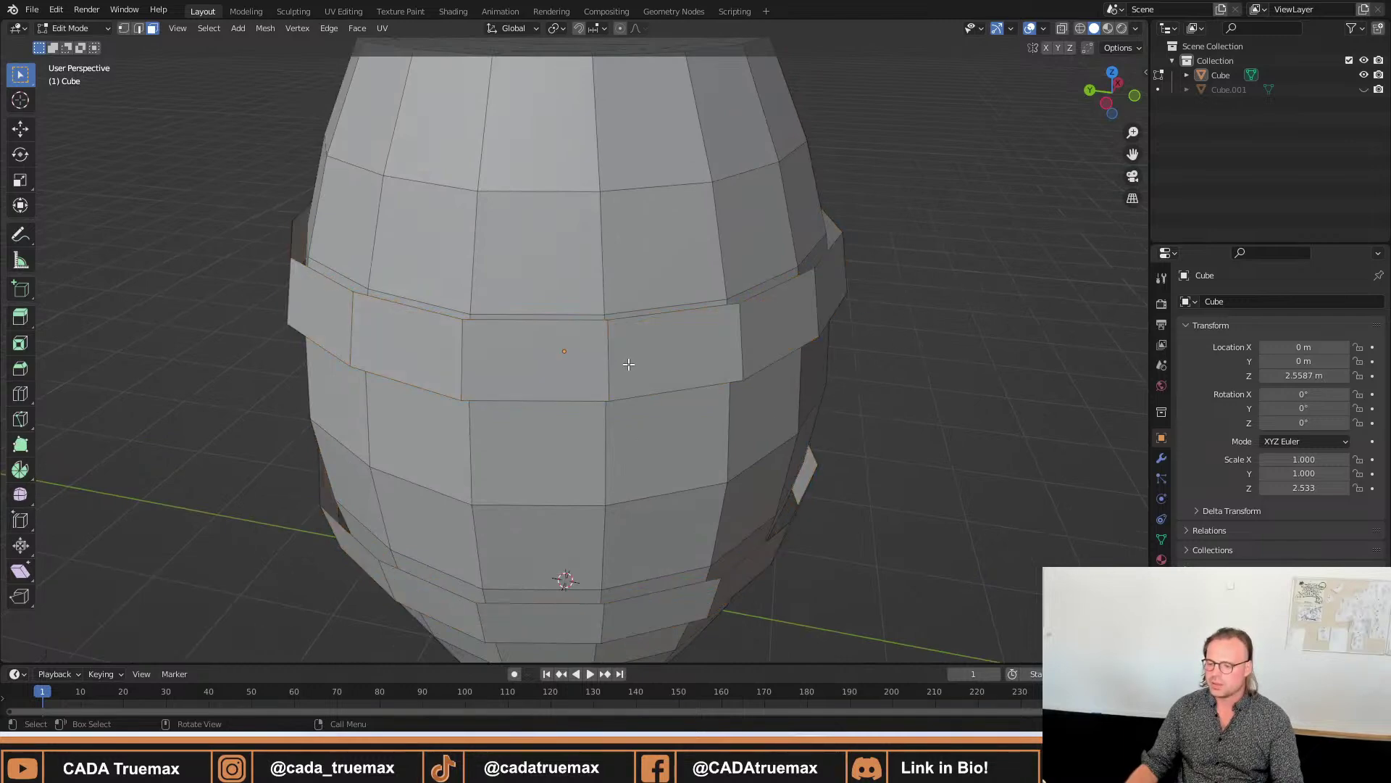
# Examine the upper band up close, checking its thickness and the gap between it and the barrel wall.
pyautogui.moveTo(564, 340); pyautogui.dragTo(442, 282, button='middle')
pyautogui.scroll(6, 328, 311)
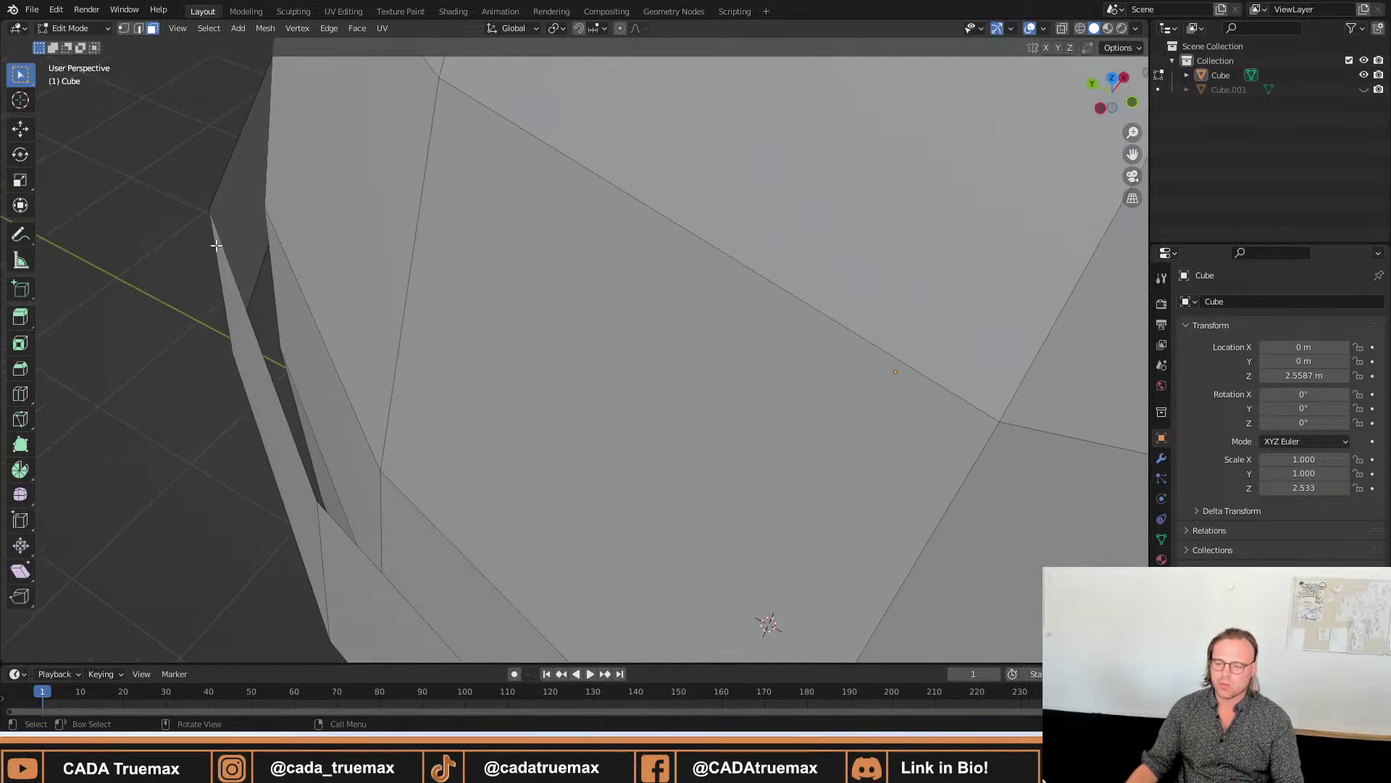
pyautogui.scroll(2, 163, 199)
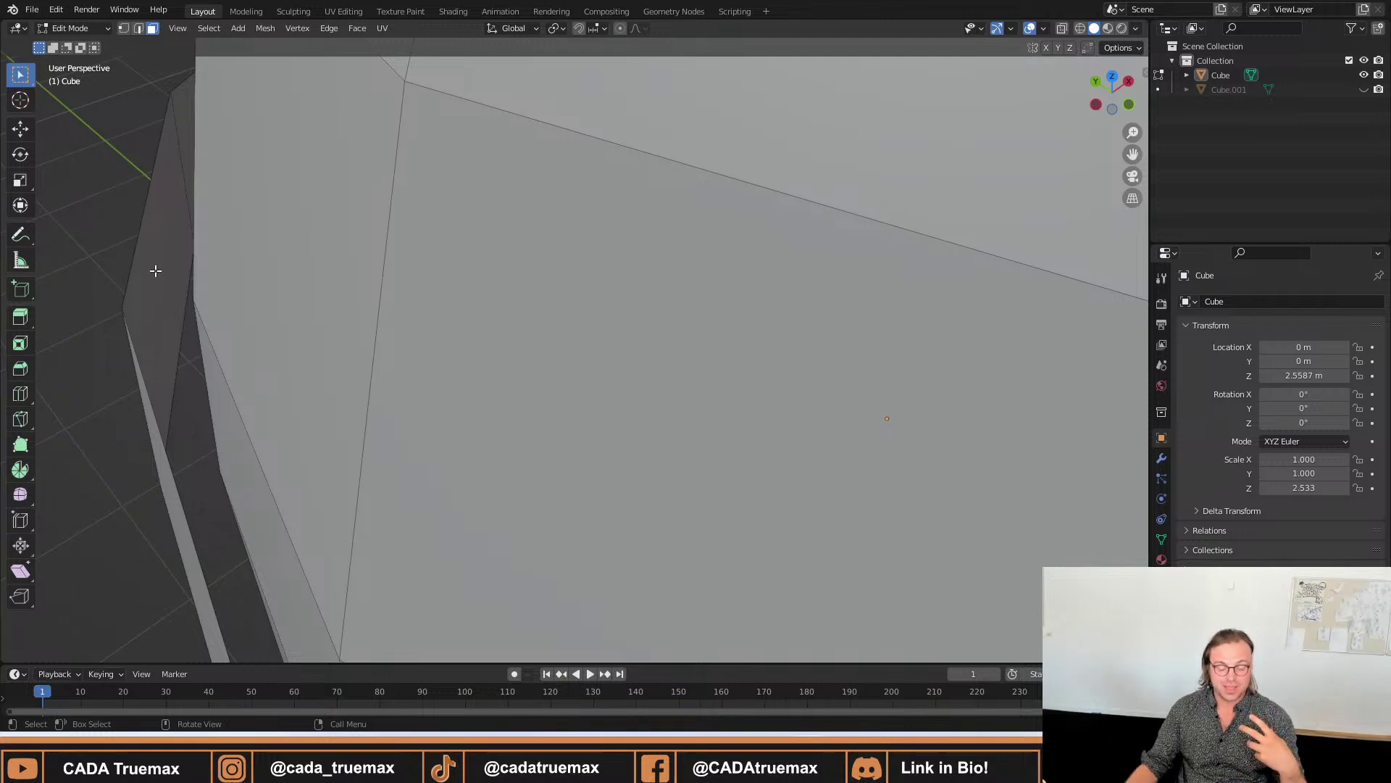
pyautogui.scroll(-10, 155, 266)
pyautogui.moveTo(332, 307); pyautogui.dragTo(597, 307, button='middle')
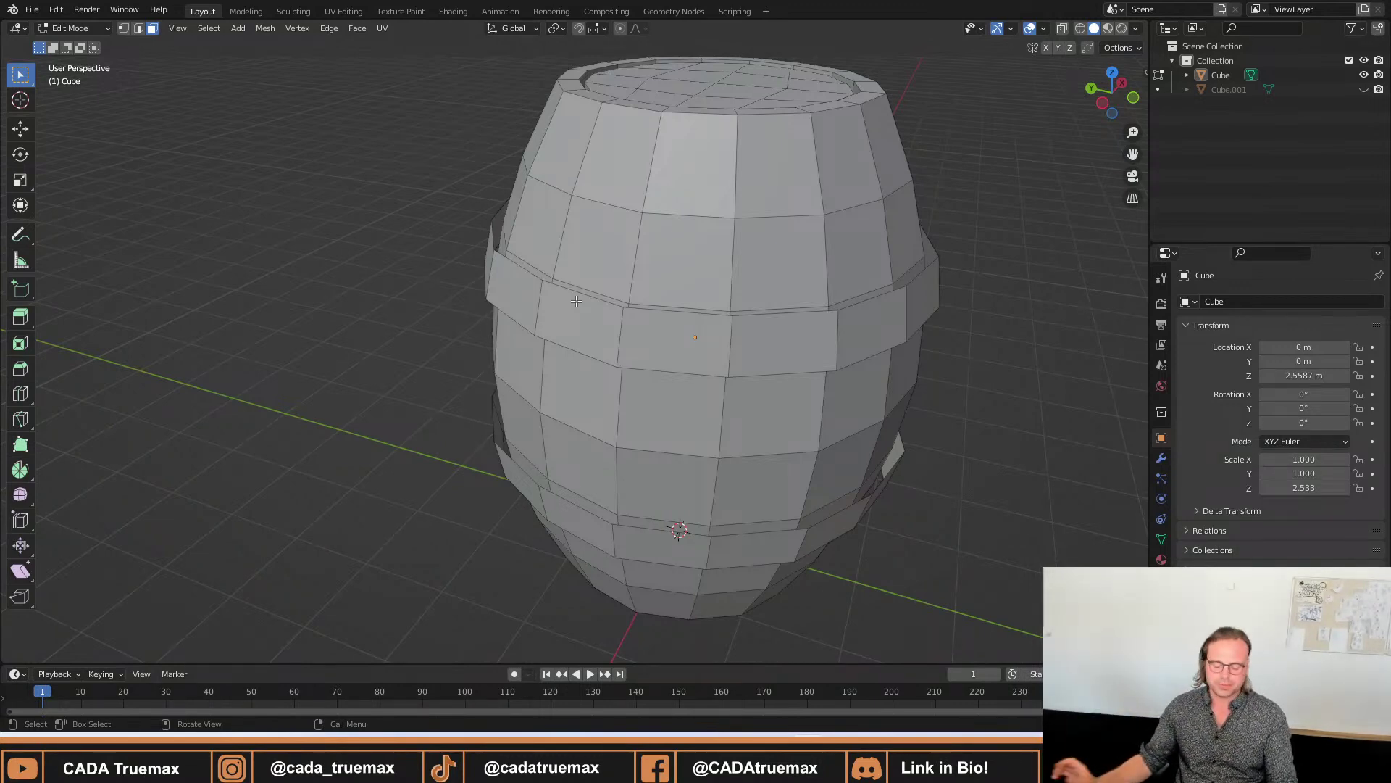
# Select the upper and lower border edge loops of both barrel hoops in edge selection mode.
pyautogui.press('2')
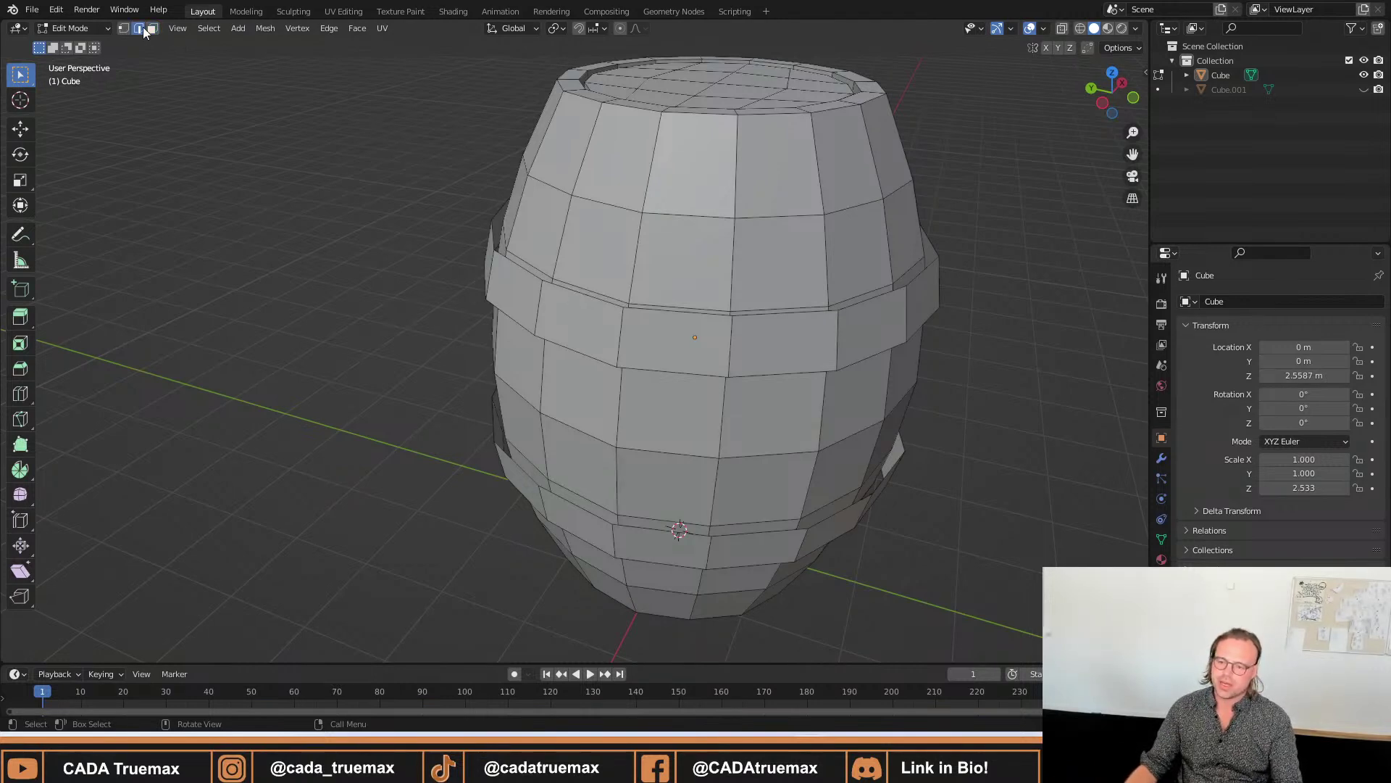
pyautogui.scroll(3, 554, 174)
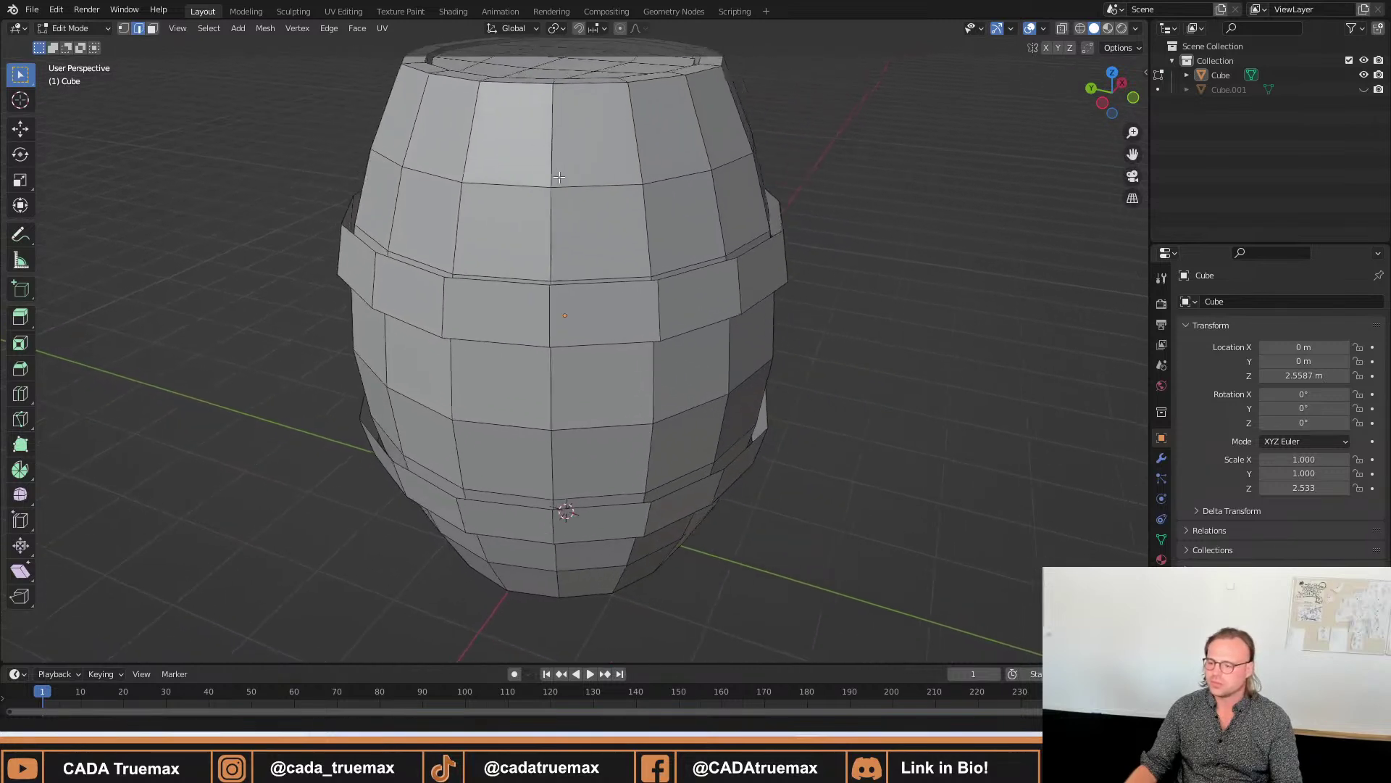
pyautogui.keyDown('shift'); pyautogui.moveTo(550, 198); pyautogui.dragTo(440, 425, button='middle'); pyautogui.keyUp('shift')
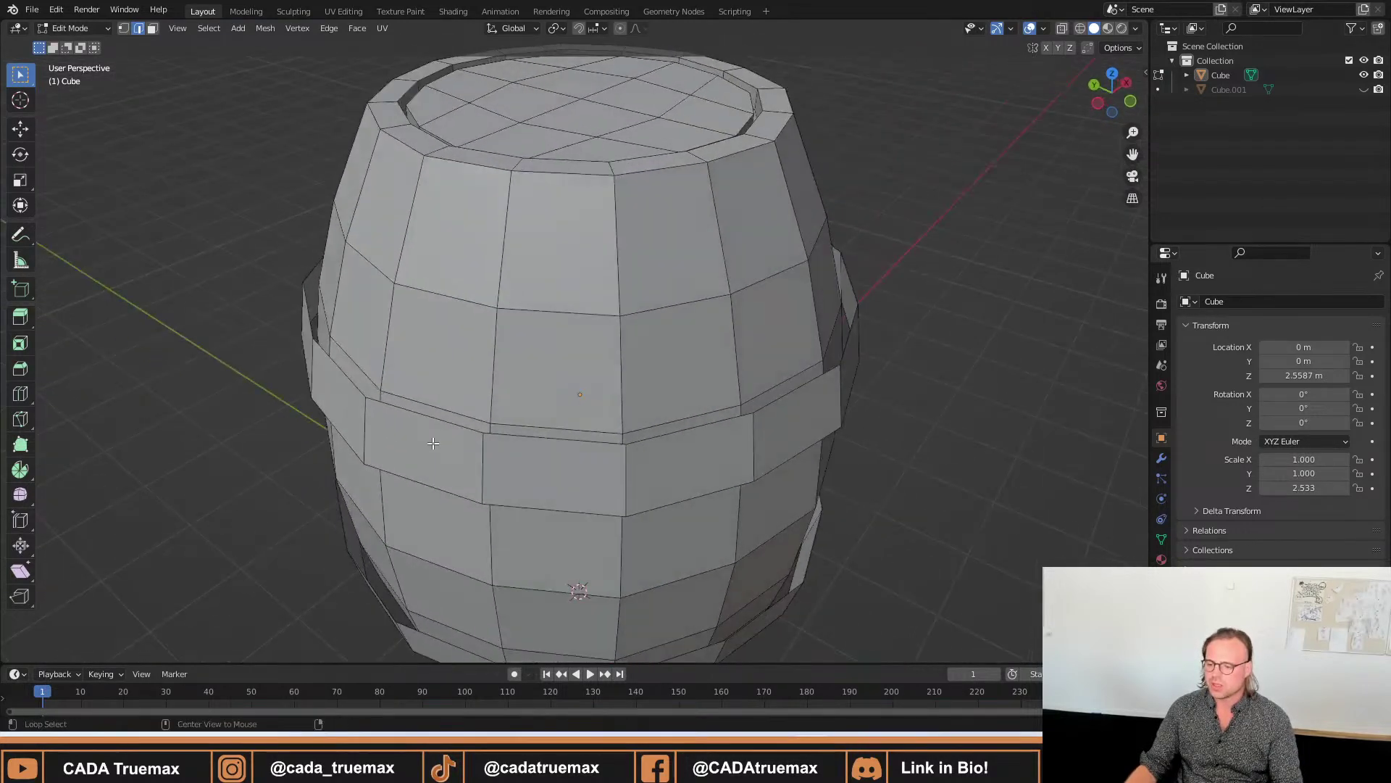
pyautogui.keyDown('alt'); pyautogui.click(441, 480); pyautogui.keyUp('alt')
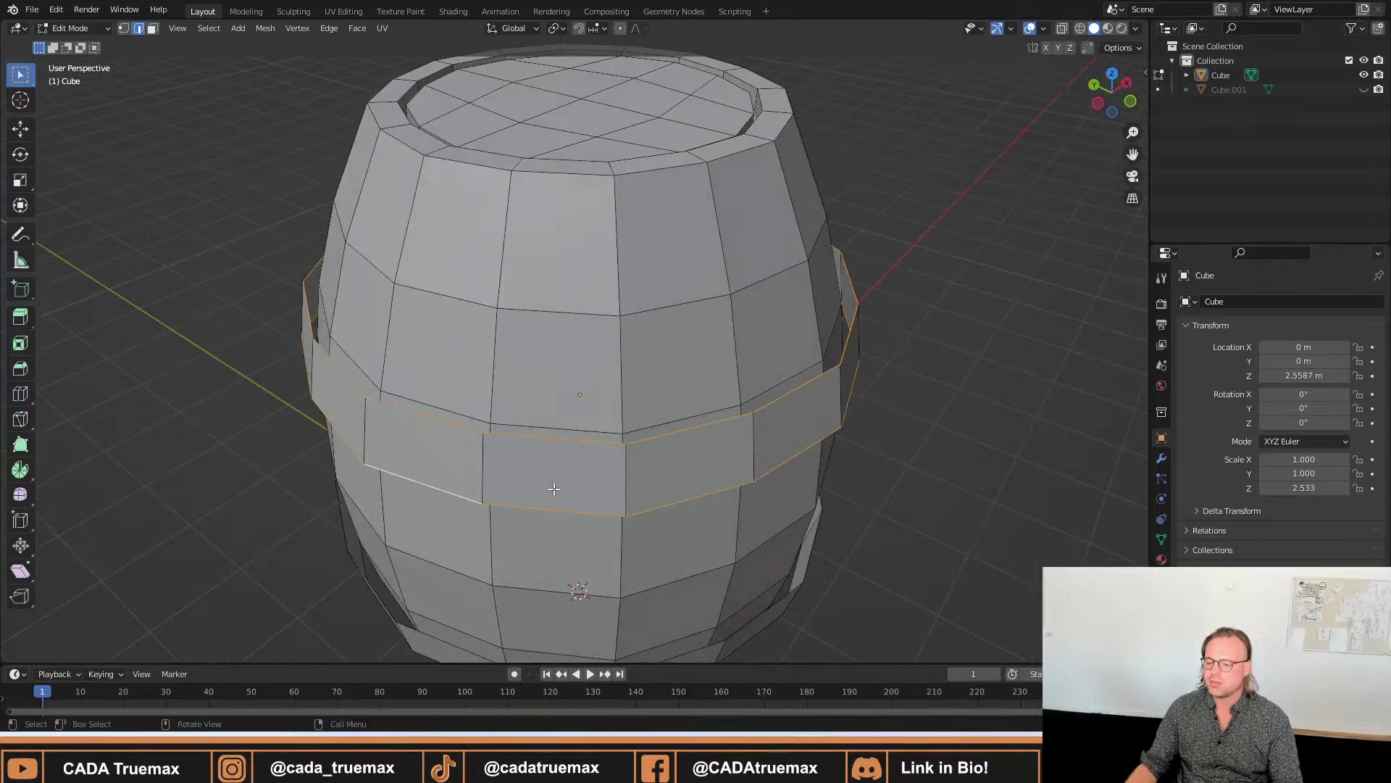
pyautogui.press('KP_Decimal')
pyautogui.moveTo(582, 317); pyautogui.dragTo(531, 408, button='middle')
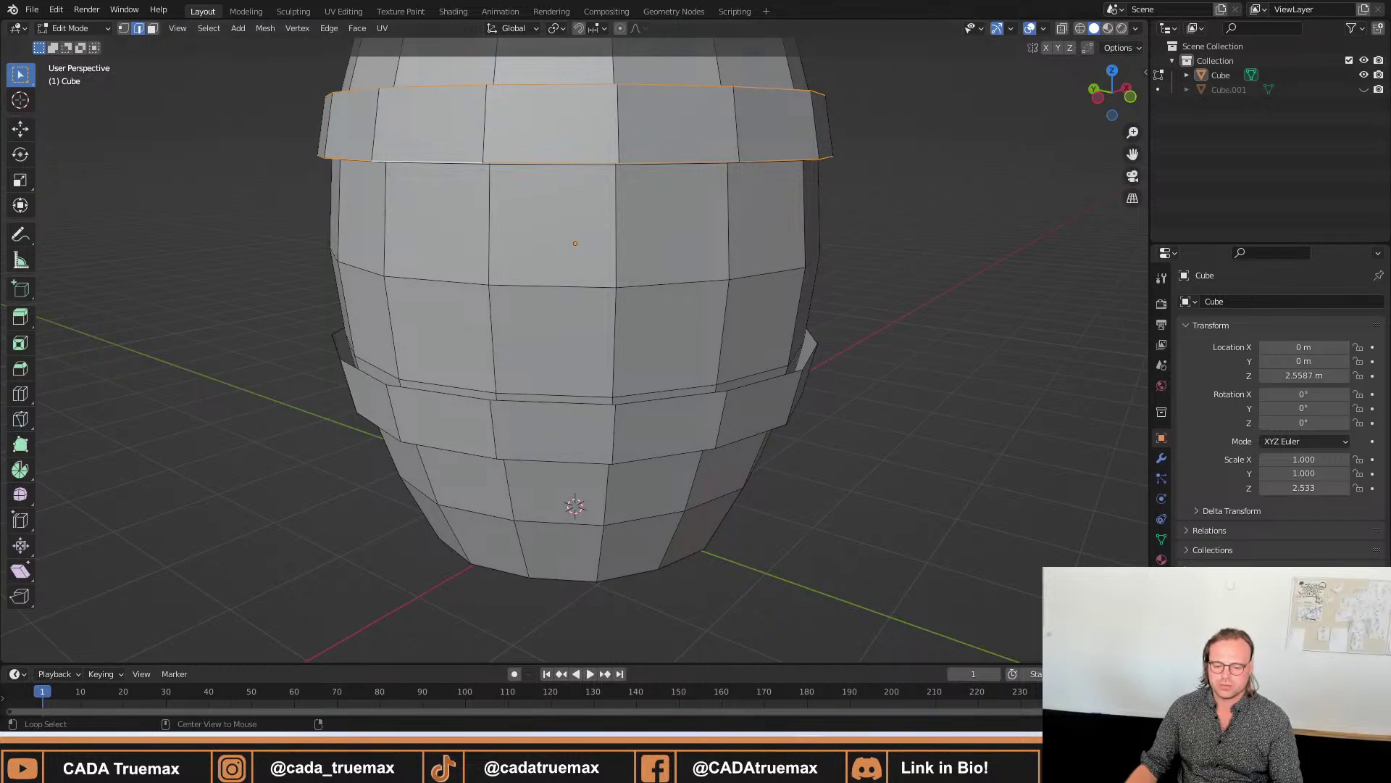
pyautogui.keyDown('alt'); pyautogui.keyDown('shift'); pyautogui.click(539, 404); pyautogui.keyUp('shift'); pyautogui.keyUp('alt')
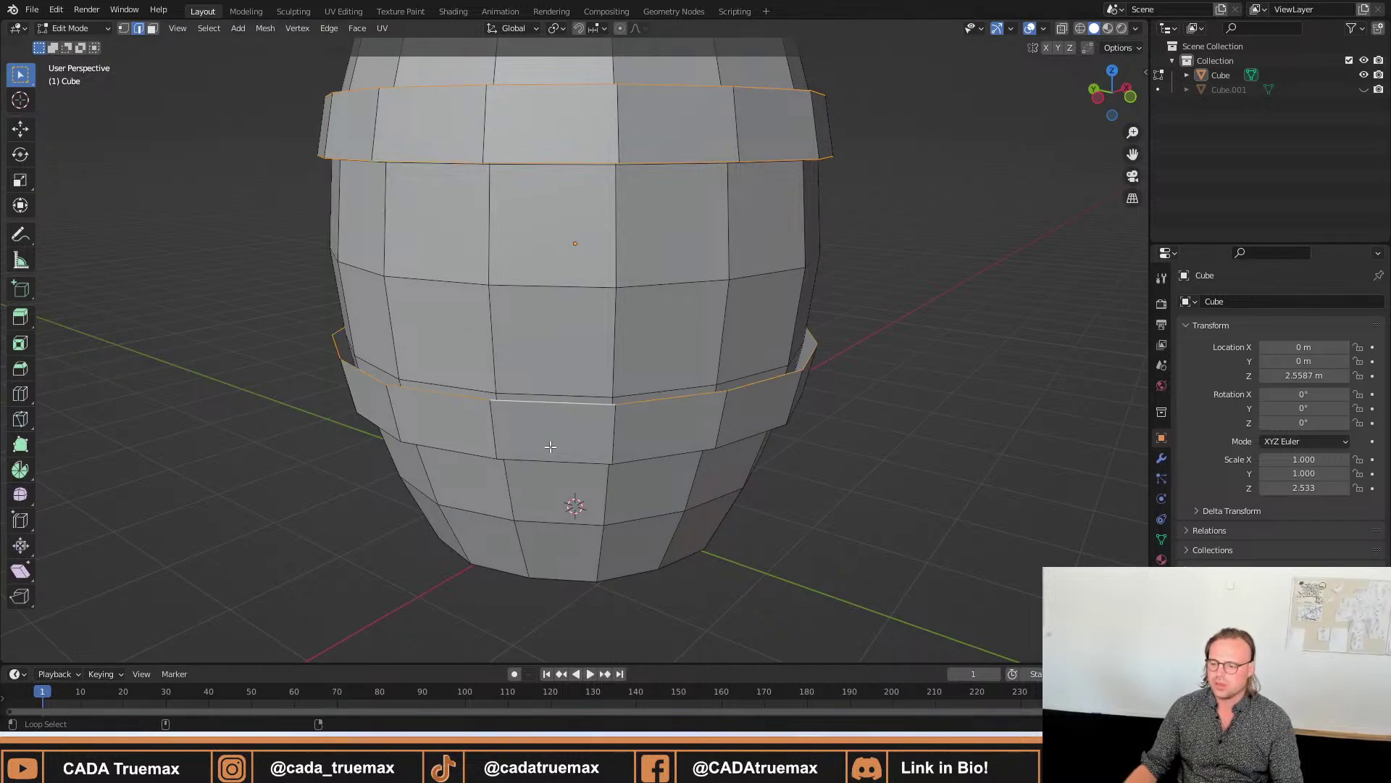
pyautogui.keyDown('alt'); pyautogui.keyDown('shift'); pyautogui.click(550, 461); pyautogui.keyUp('shift'); pyautogui.keyUp('alt')
pyautogui.moveTo(512, 458); pyautogui.dragTo(425, 334, button='middle')
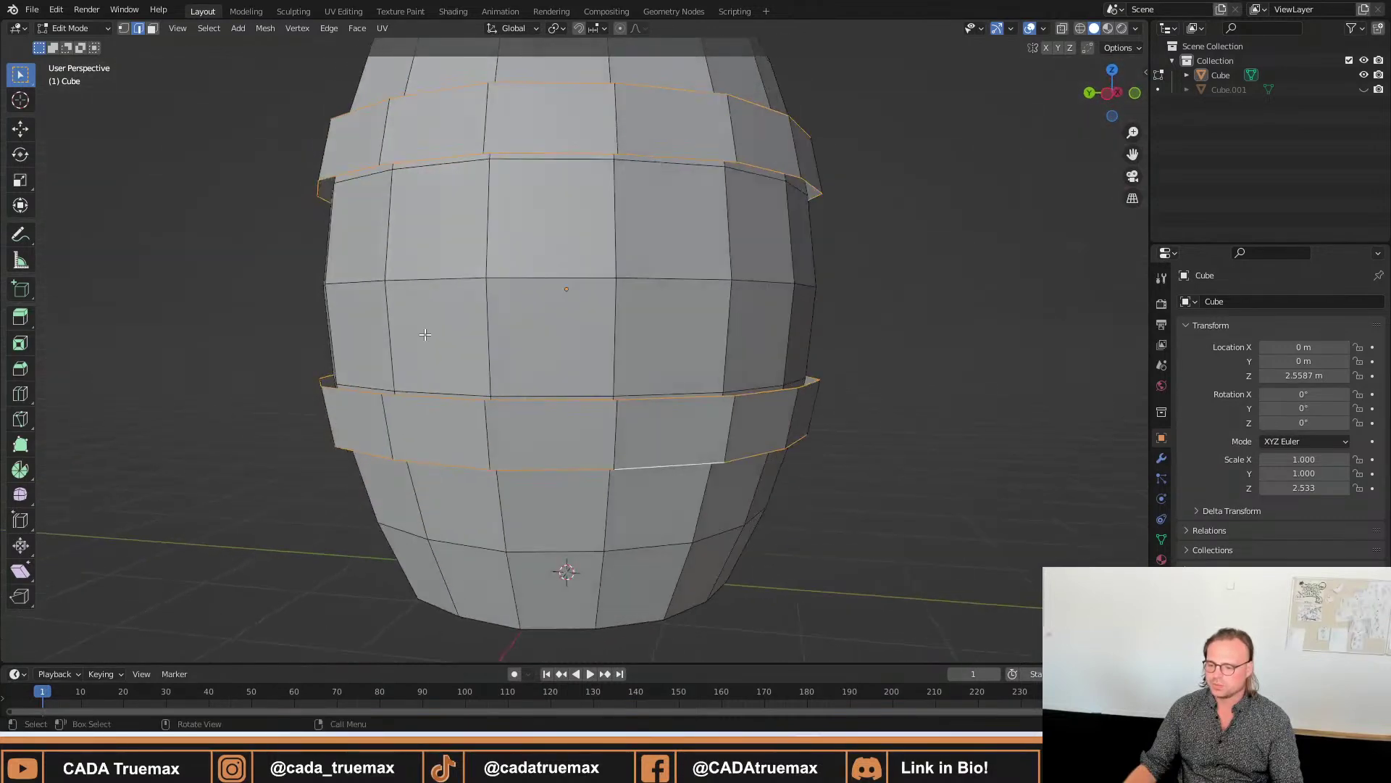
pyautogui.moveTo(720, 378); pyautogui.dragTo(717, 402, button='middle')
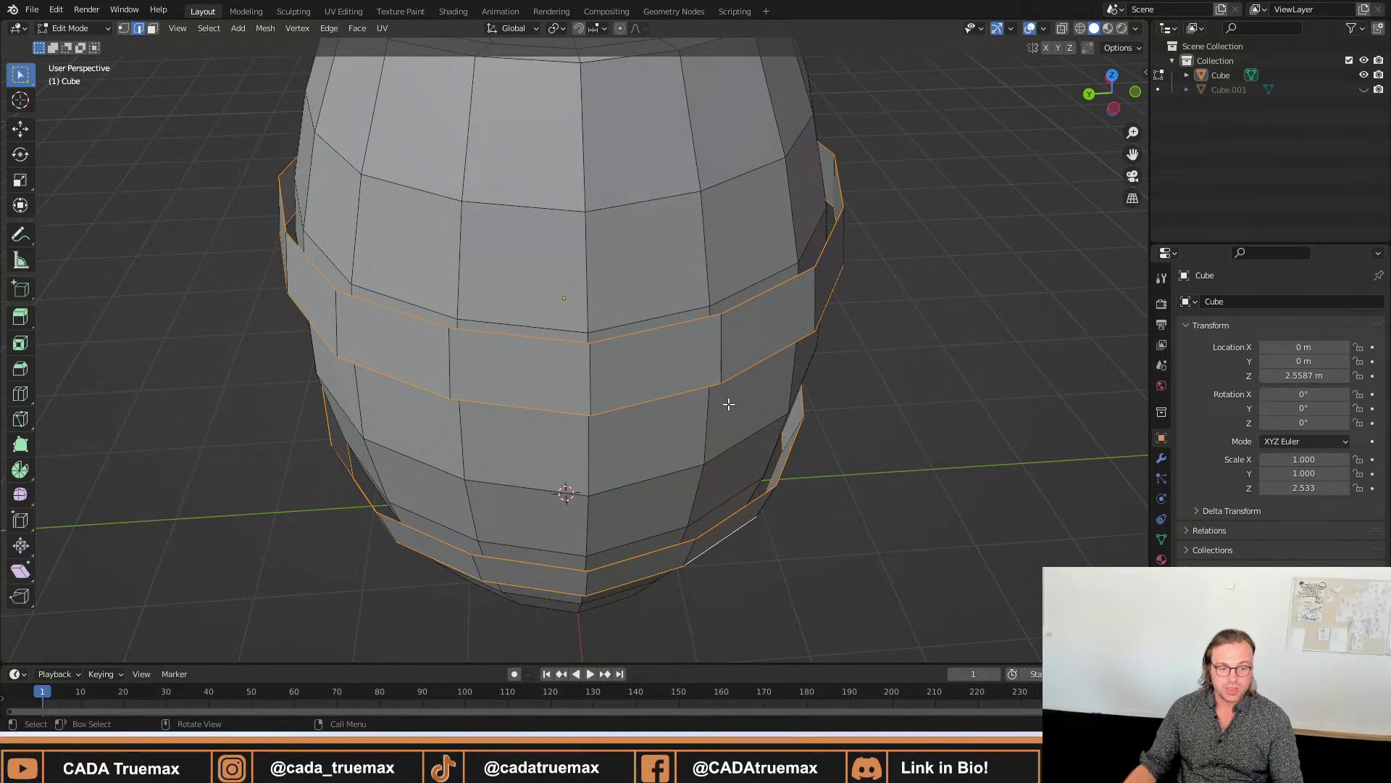
# Extrude the selected hoop borders and scale them inward to 0.967 in X and Y, keeping Z locked.
pyautogui.press('g')
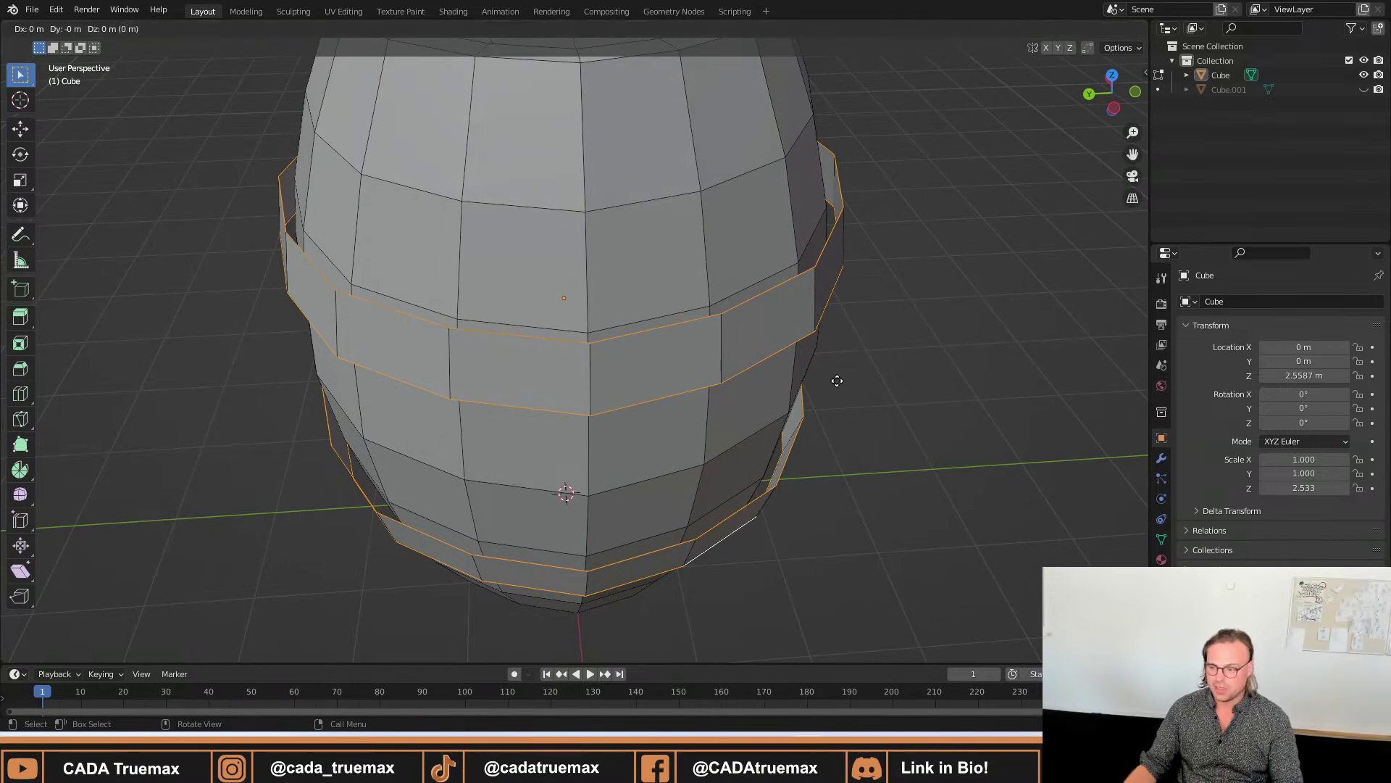
pyautogui.press('s')
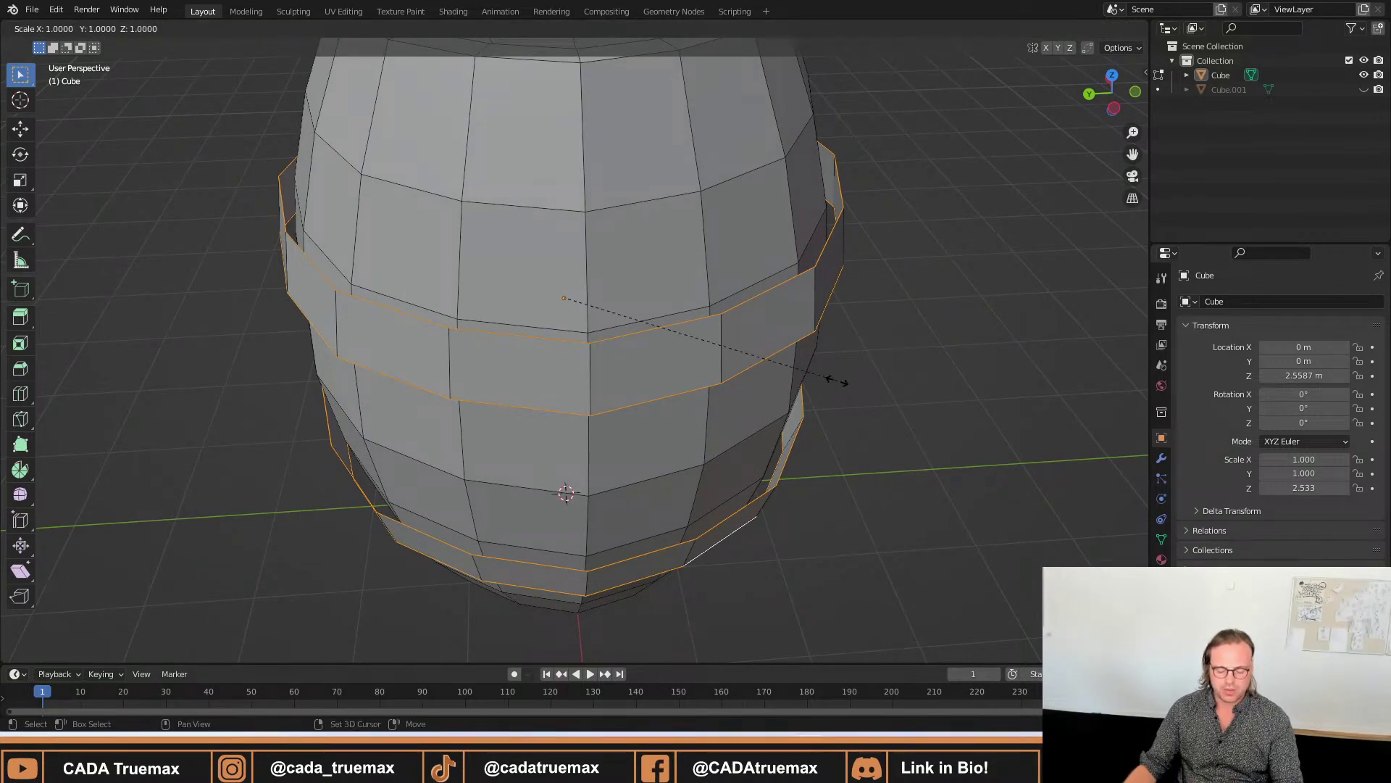
pyautogui.hotkey('shift', 'z')
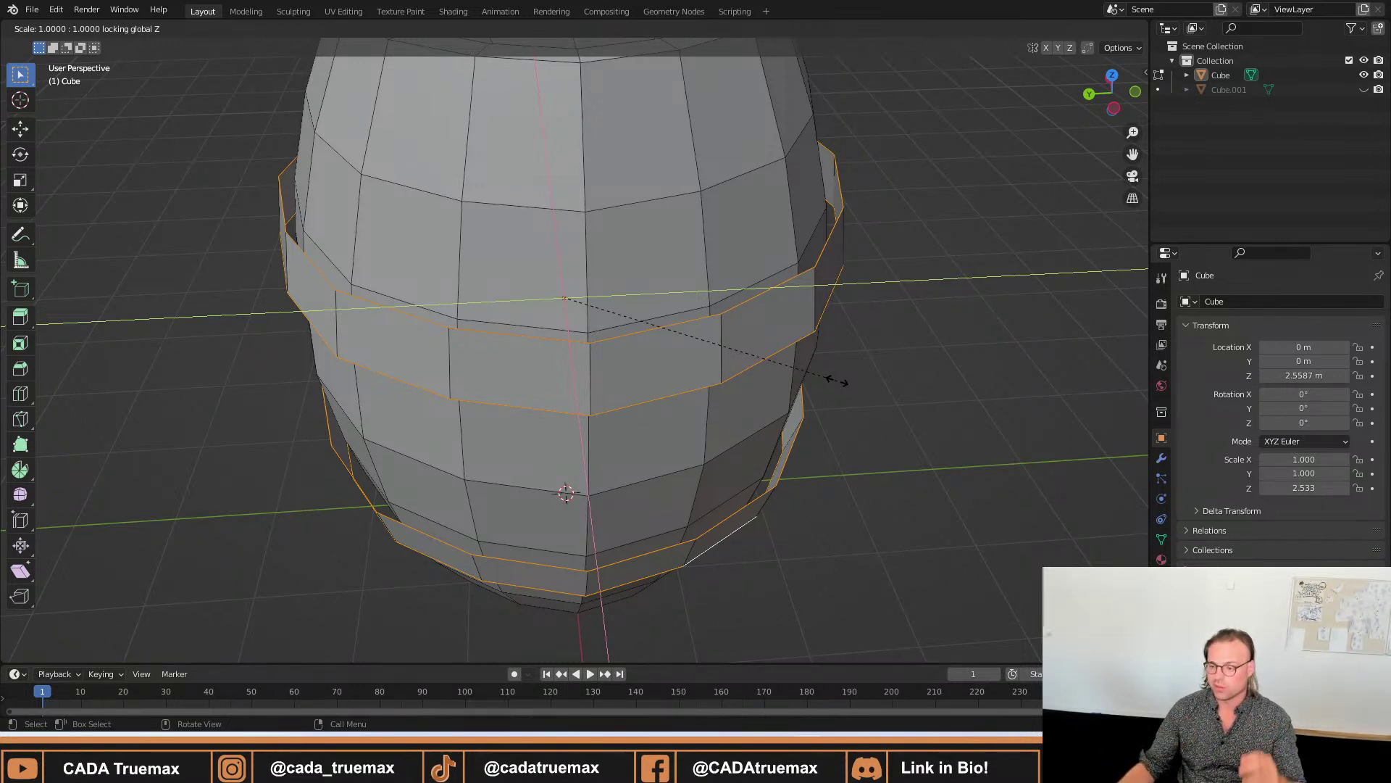
pyautogui.moveTo(833, 378)
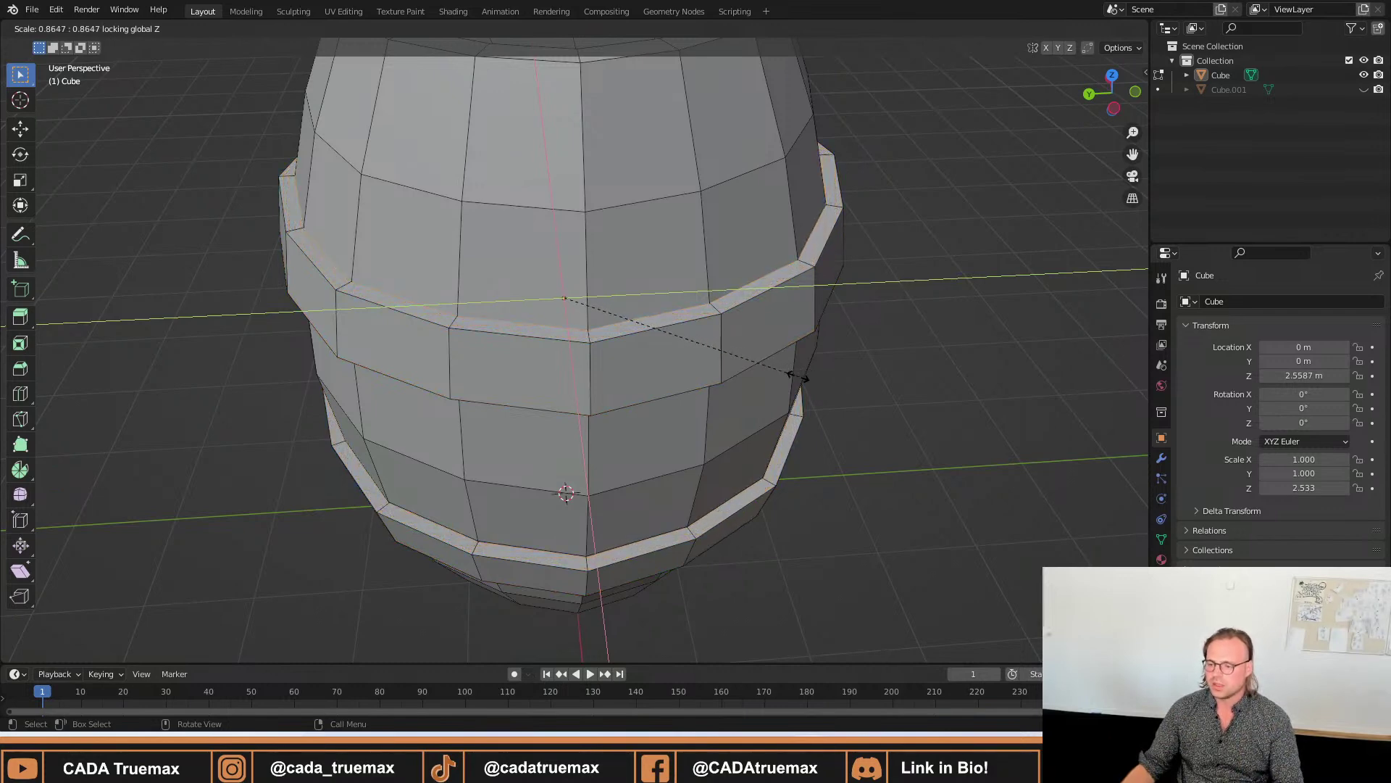
pyautogui.click(835, 378)
# Scale the extruded inner hoop edges to 0.965 in X and Y so they reach the barrel wall.
pyautogui.scroll(6, 558, 297)
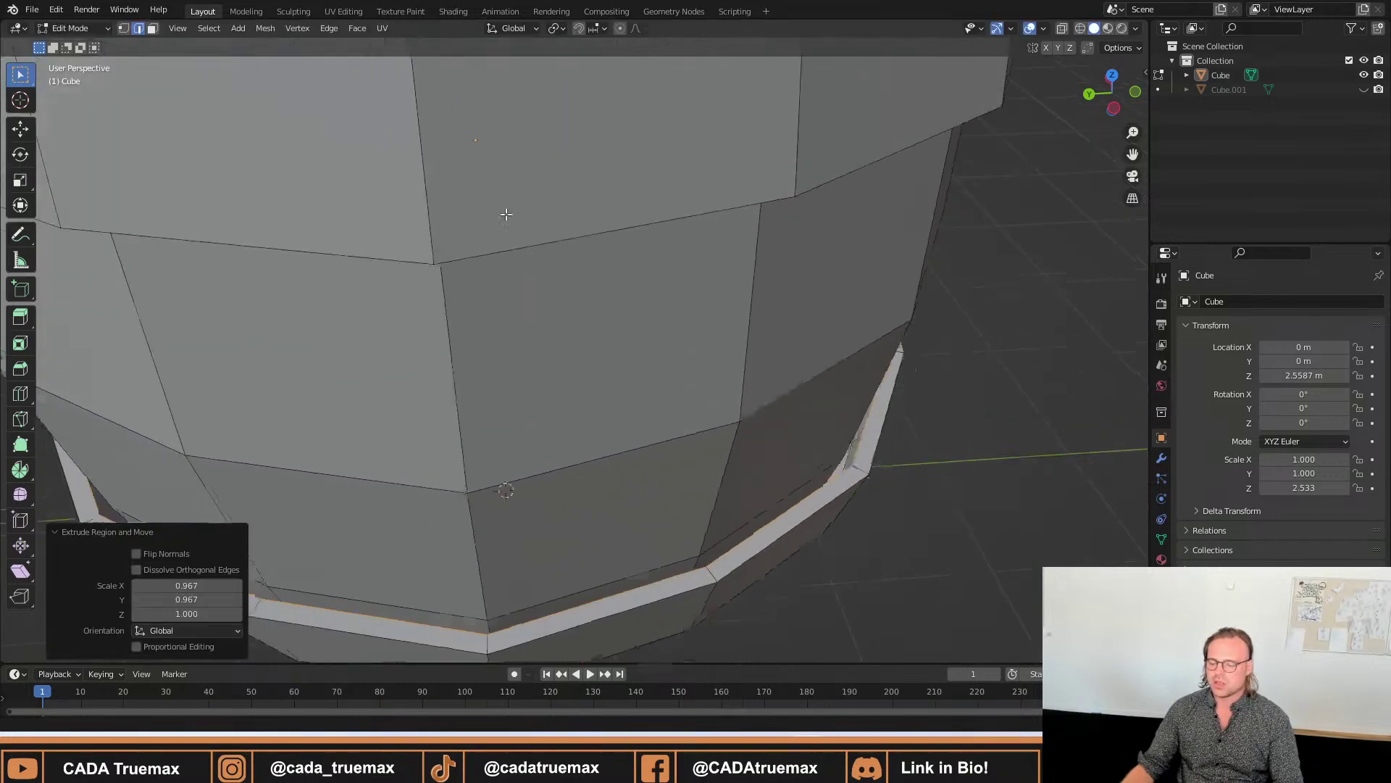
pyautogui.scroll(6, 573, 283)
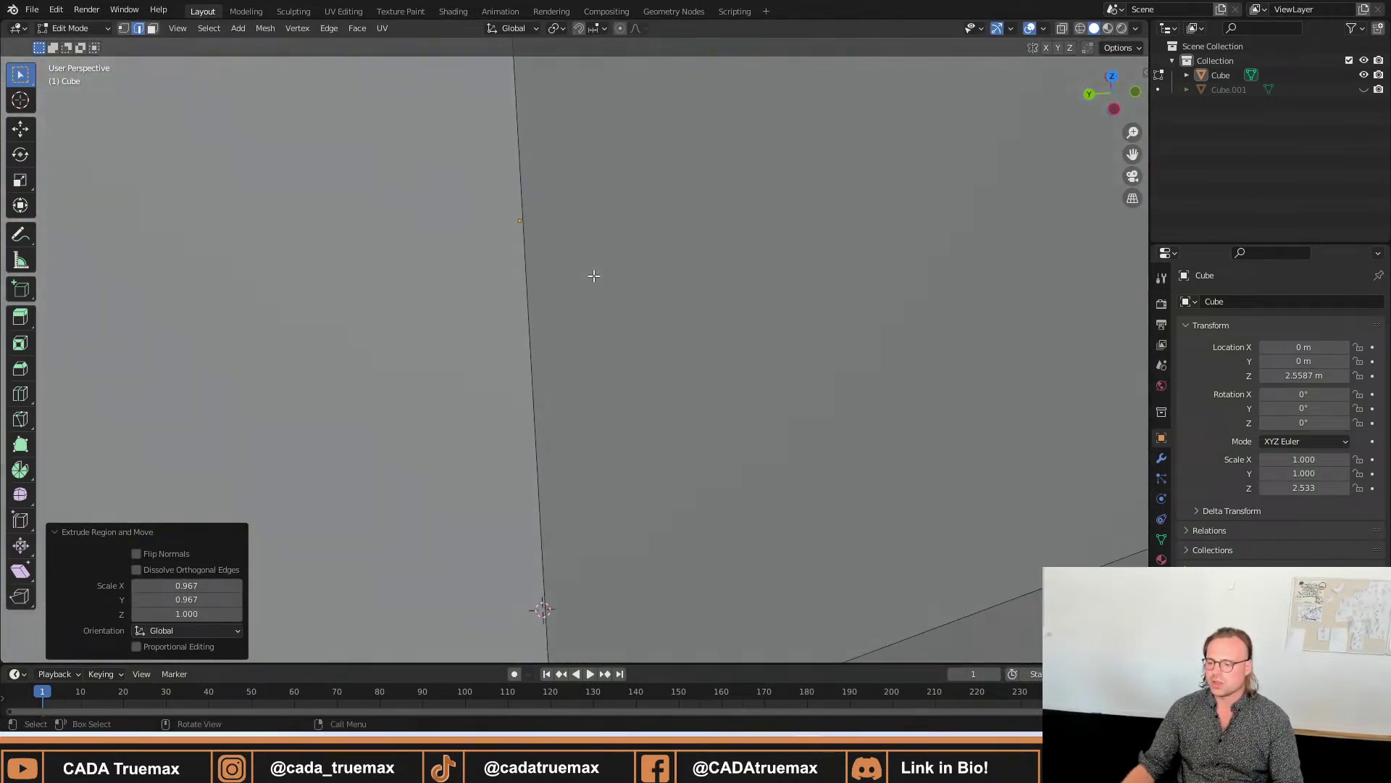
pyautogui.scroll(-1, 618, 299)
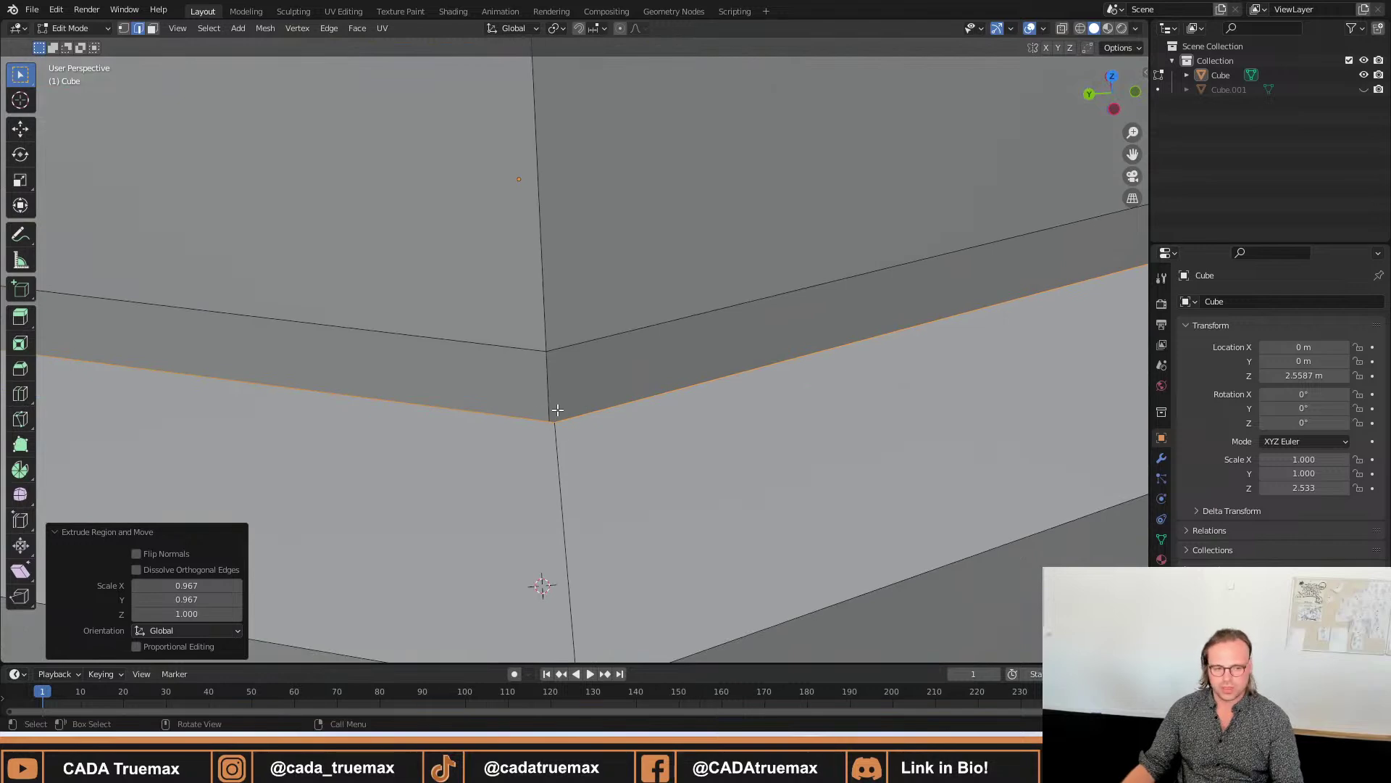
pyautogui.scroll(-8, 565, 371)
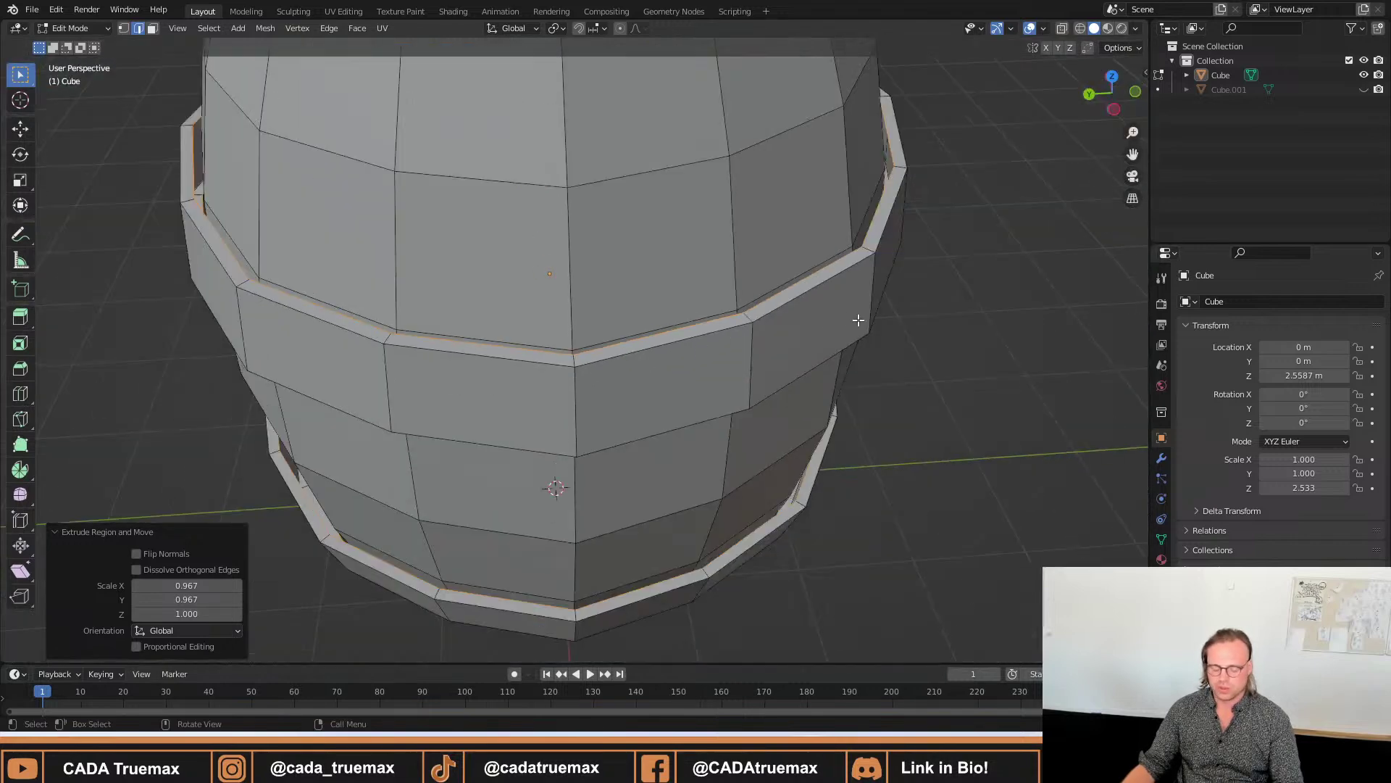
pyautogui.press('s')
pyautogui.hotkey('shift', 'z')
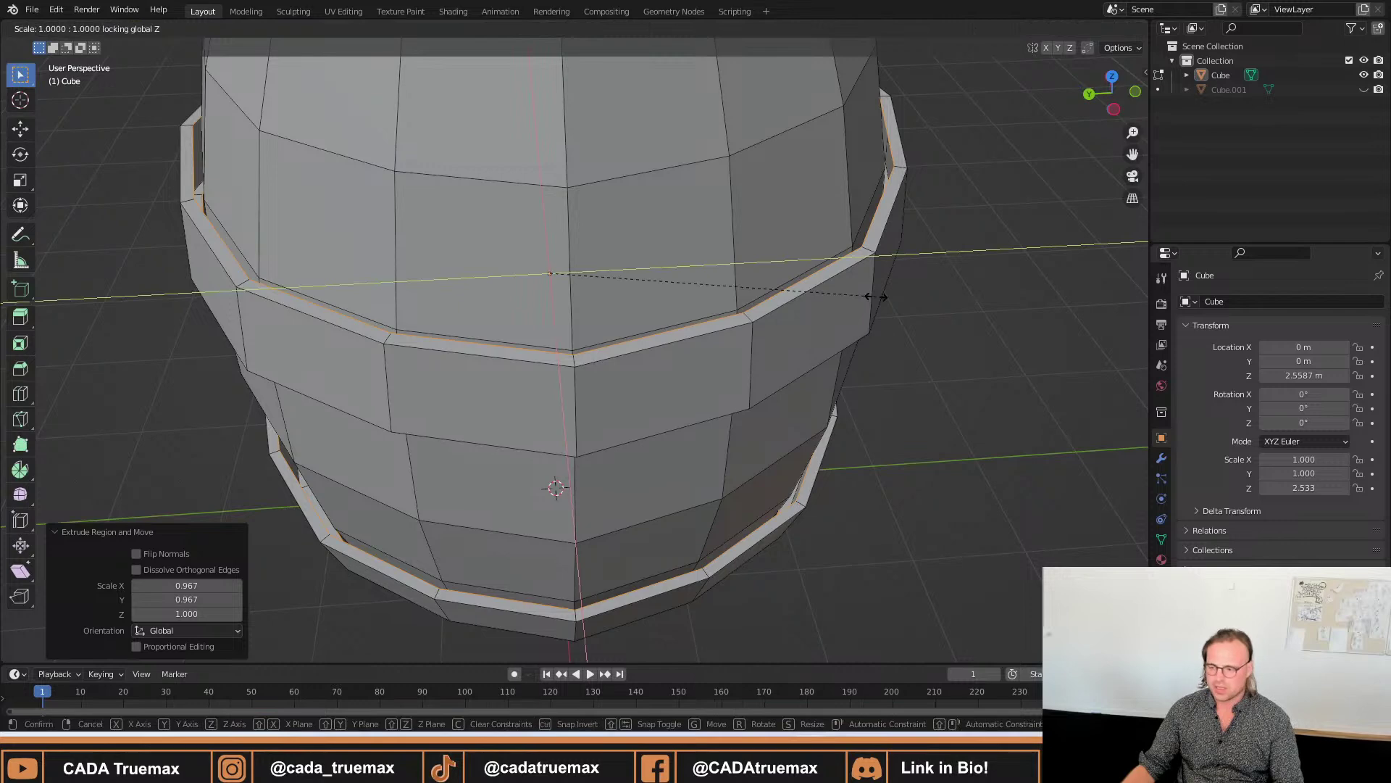
pyautogui.click(865, 298)
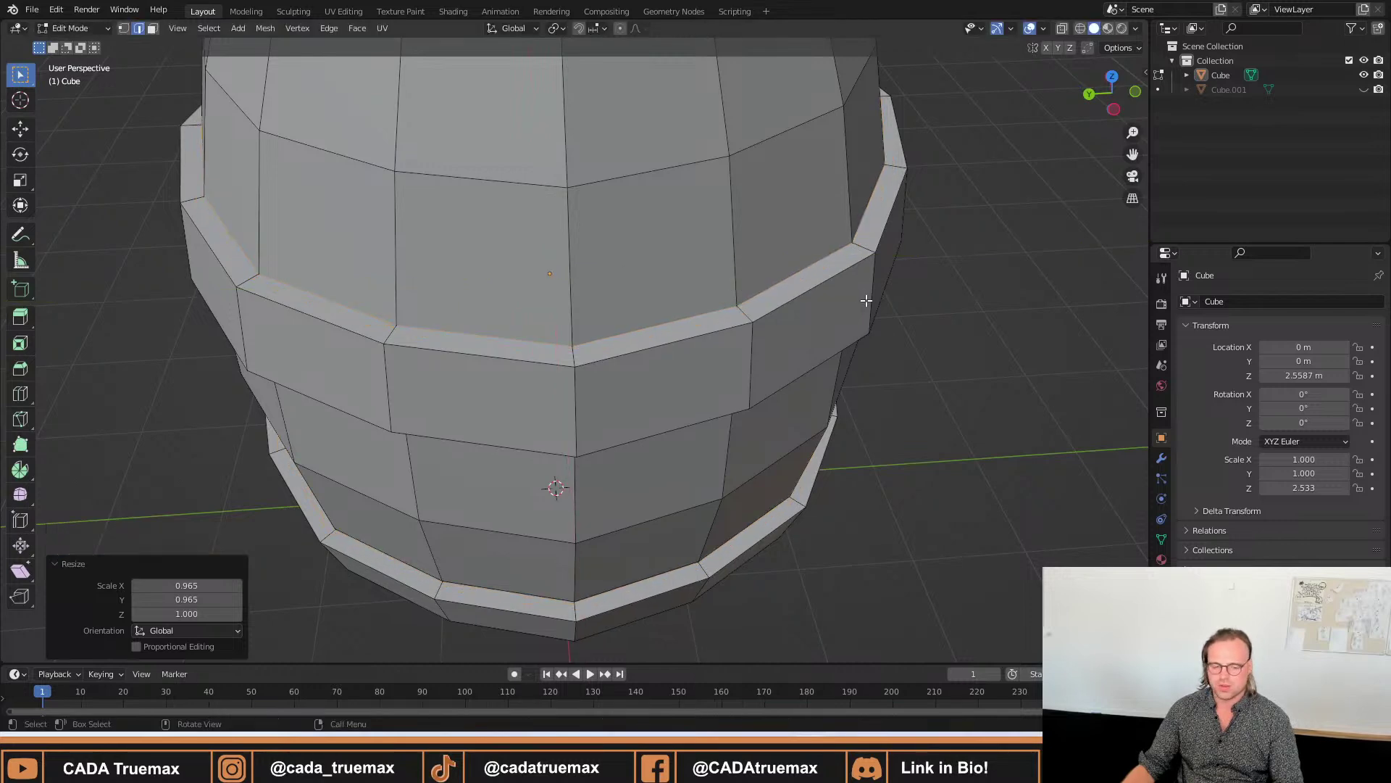
# Scale the inner hoop edges to 0.529 in X and Y, deep inside the barrel.
pyautogui.moveTo(777, 288); pyautogui.dragTo(575, 319, button='middle')
pyautogui.press('s')
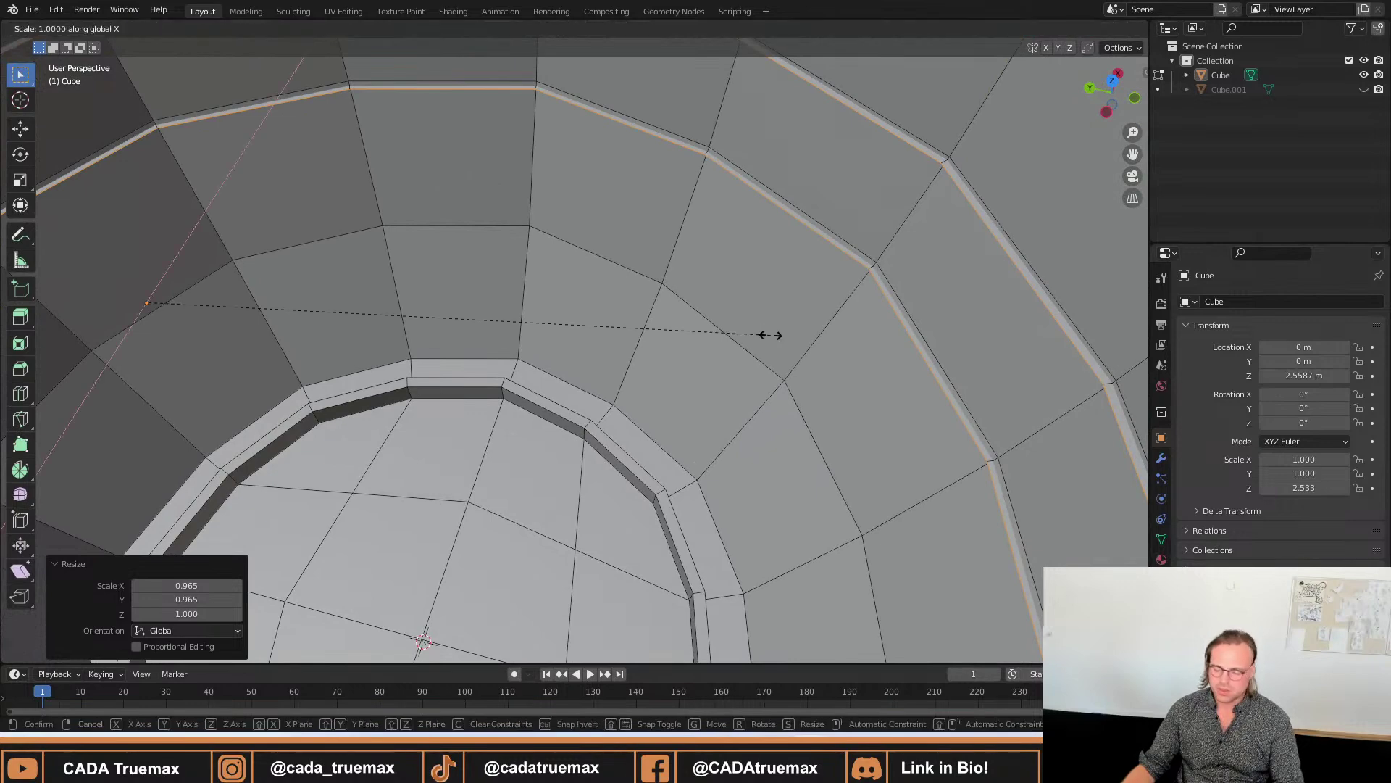
pyautogui.press('x')
pyautogui.hotkey('shift', 'z')
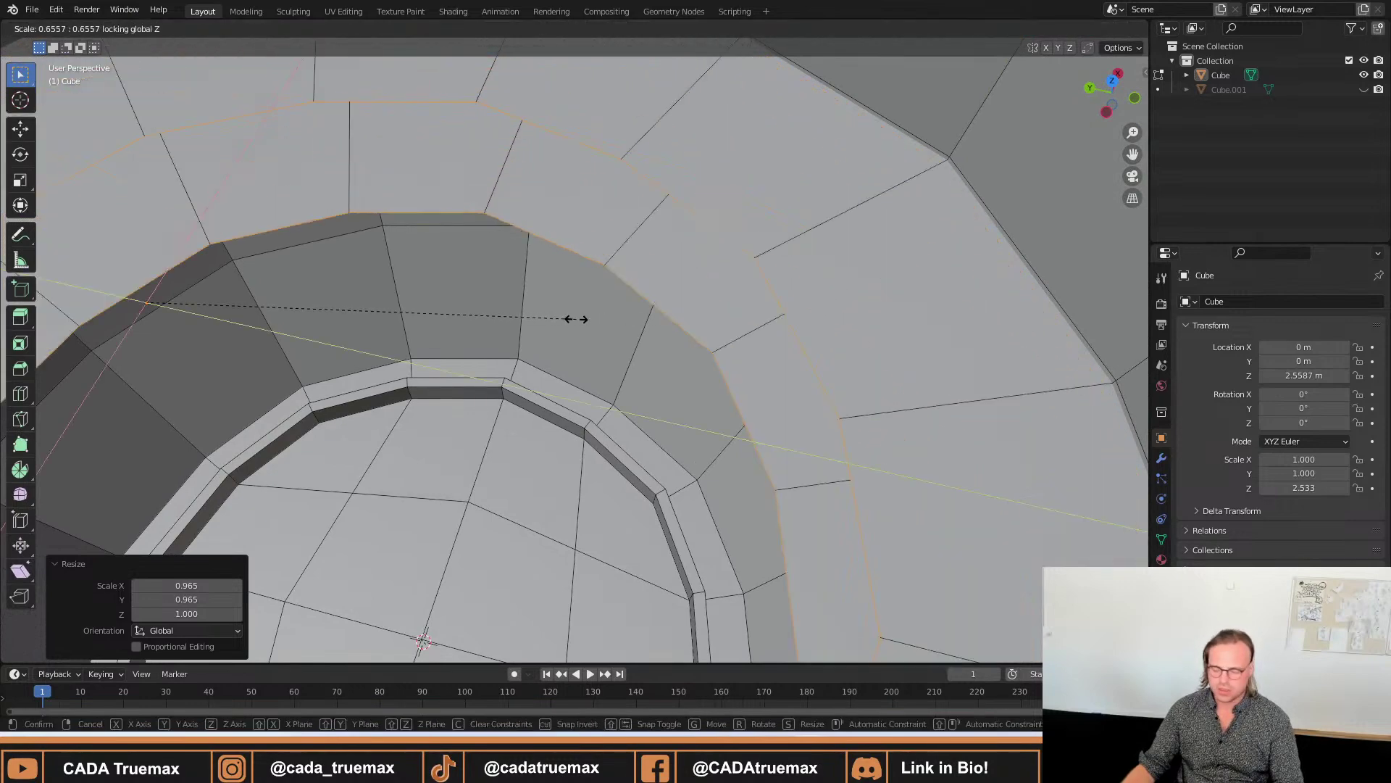
pyautogui.click(491, 314)
# Scale the inner hoop edges outward by 1.875 in X and Y, with Z locked.
pyautogui.scroll(5, 586, 346)
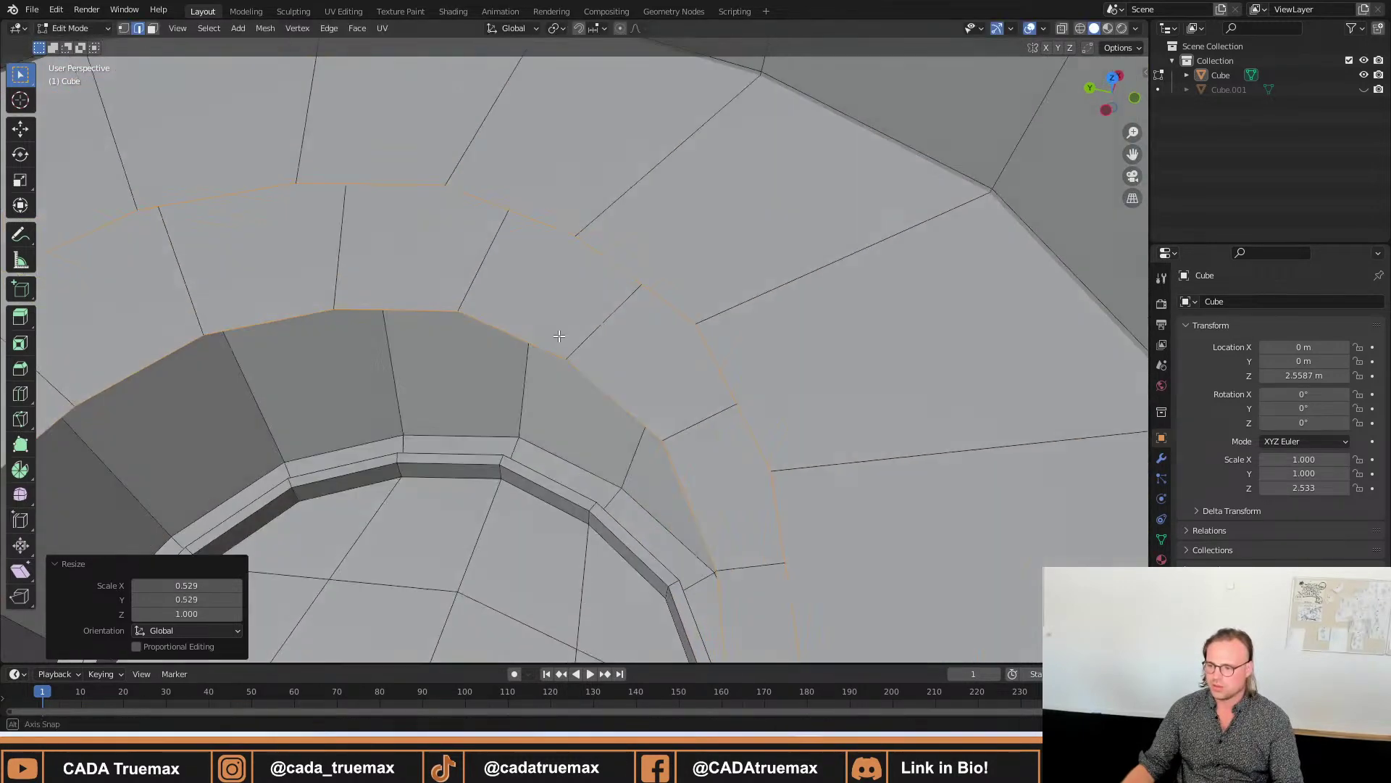
pyautogui.scroll(-5, 586, 346)
pyautogui.moveTo(579, 377); pyautogui.dragTo(537, 308, button='middle')
pyautogui.scroll(8, 430, 428)
pyautogui.scroll(-5, 462, 331)
pyautogui.scroll(6, 529, 349)
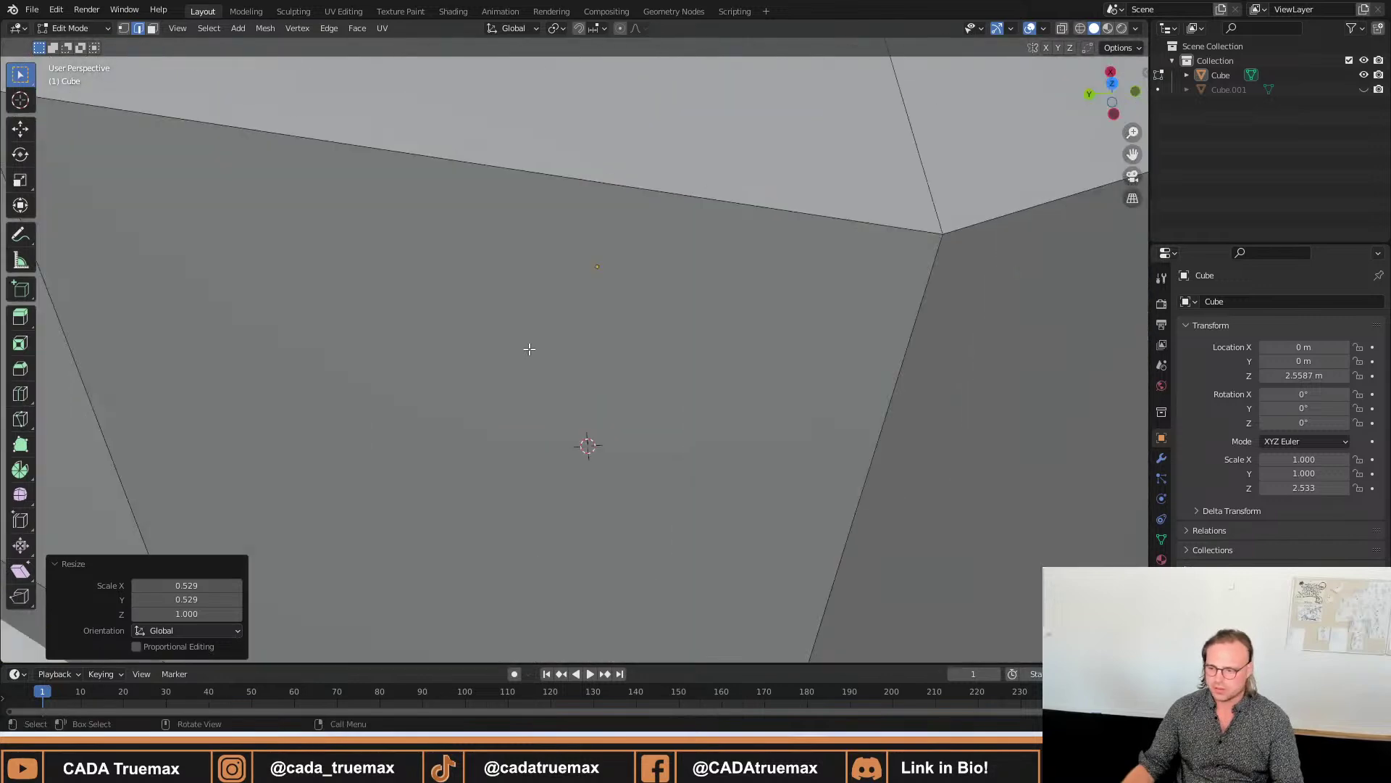
pyautogui.scroll(-4, 530, 349)
pyautogui.press('s')
pyautogui.hotkey('shift', 'z')
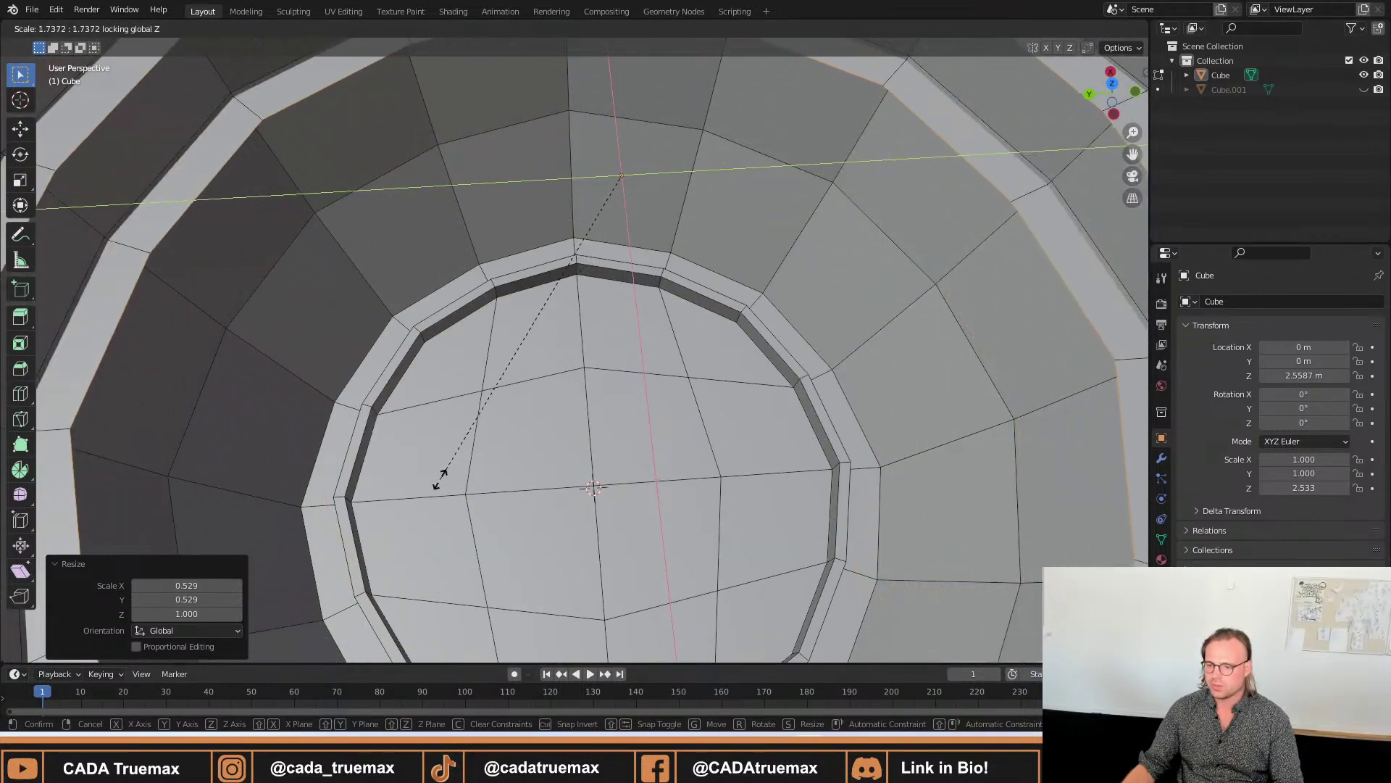
pyautogui.click(409, 489)
# Check the thickened hoops, switching to Object Mode to examine the whole barrel.
pyautogui.moveTo(409, 489); pyautogui.dragTo(464, 390, button='middle')
pyautogui.scroll(-8, 464, 390)
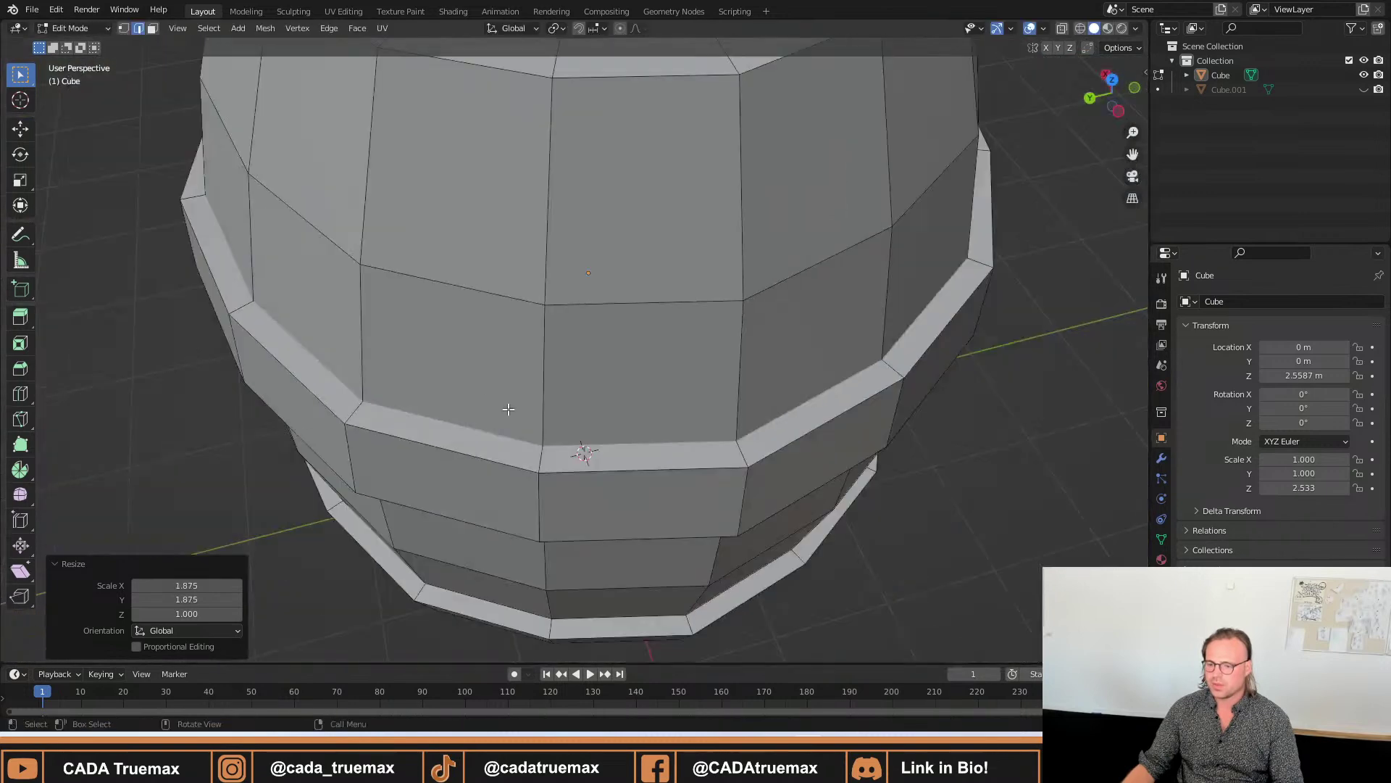
pyautogui.scroll(-5, 957, 310)
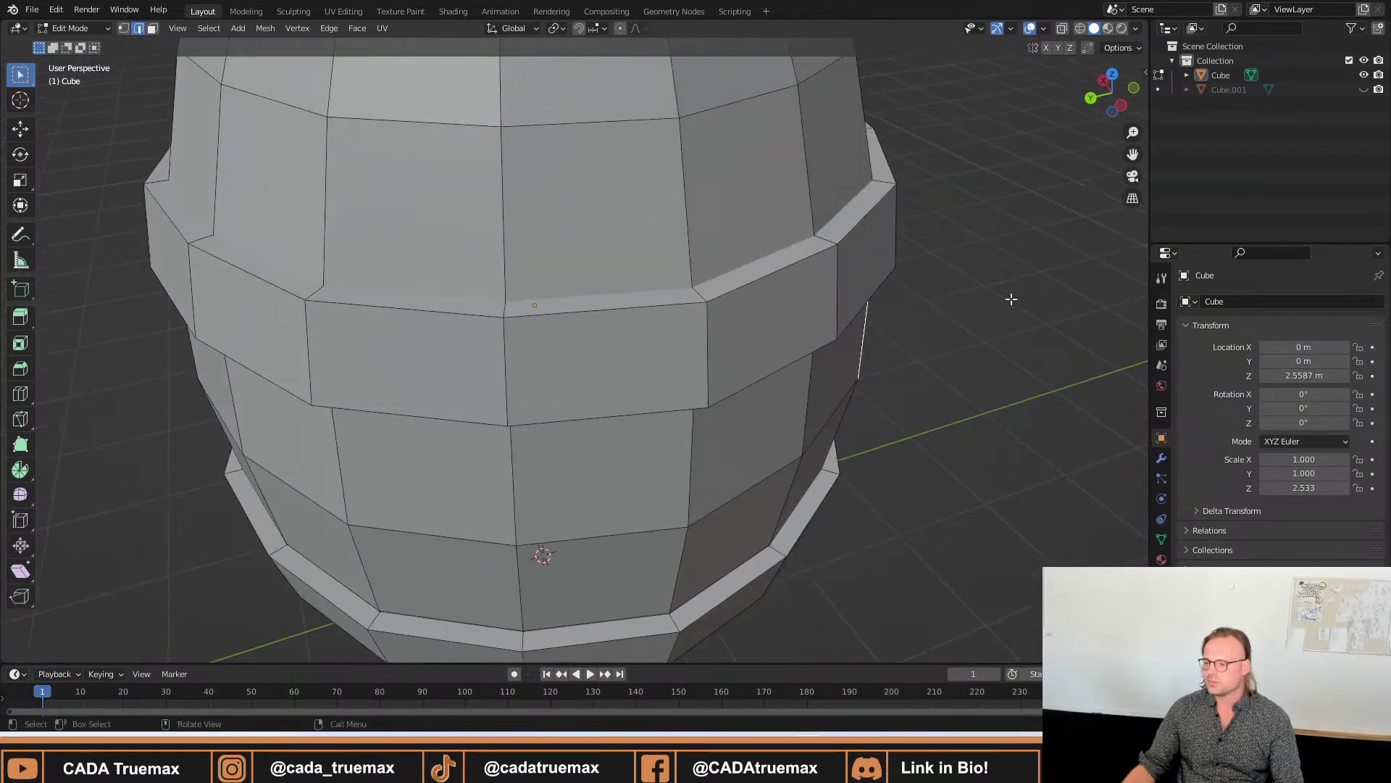
pyautogui.press('Tab')
pyautogui.moveTo(805, 264); pyautogui.dragTo(645, 316, button='middle')
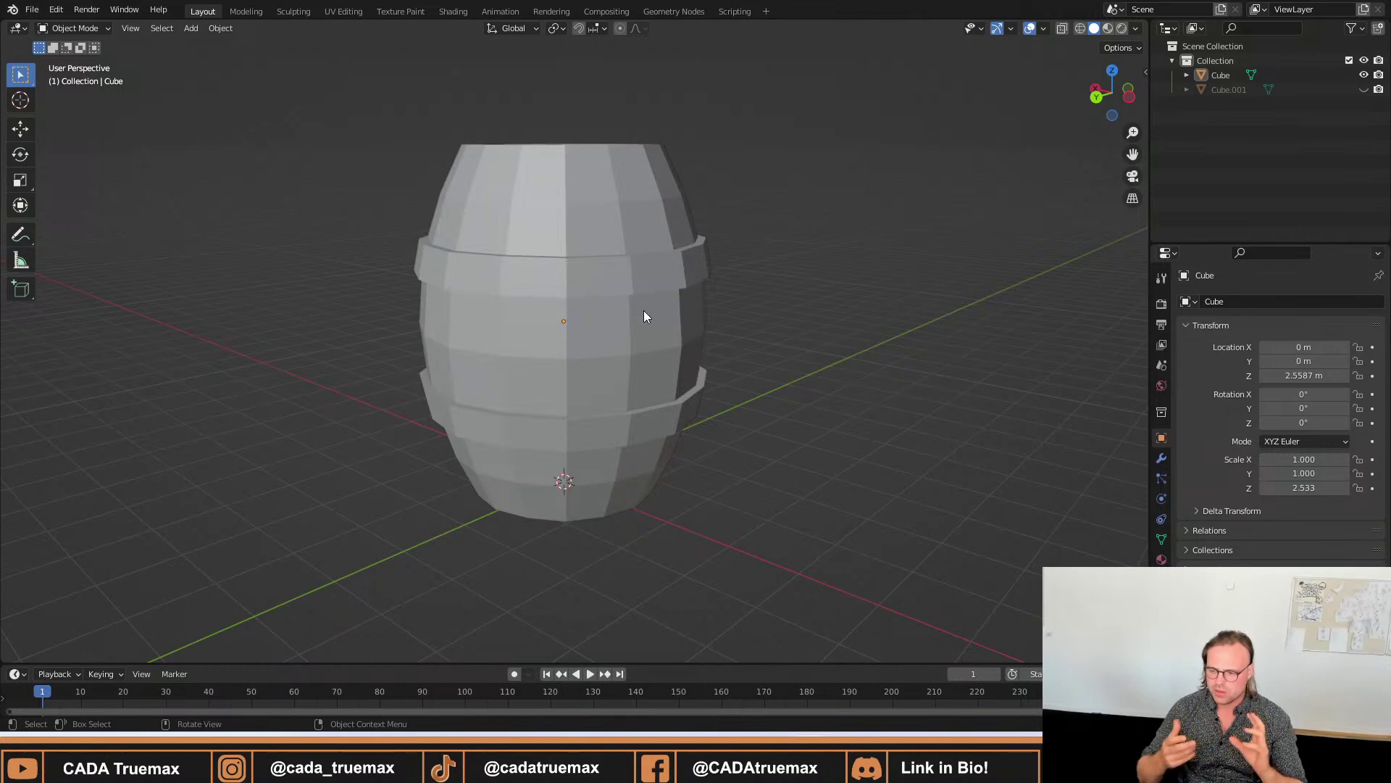
# Apply Shade Smooth to all faces of the barrel in Edit Mode.
pyautogui.click(588, 321)
pyautogui.press('Tab')
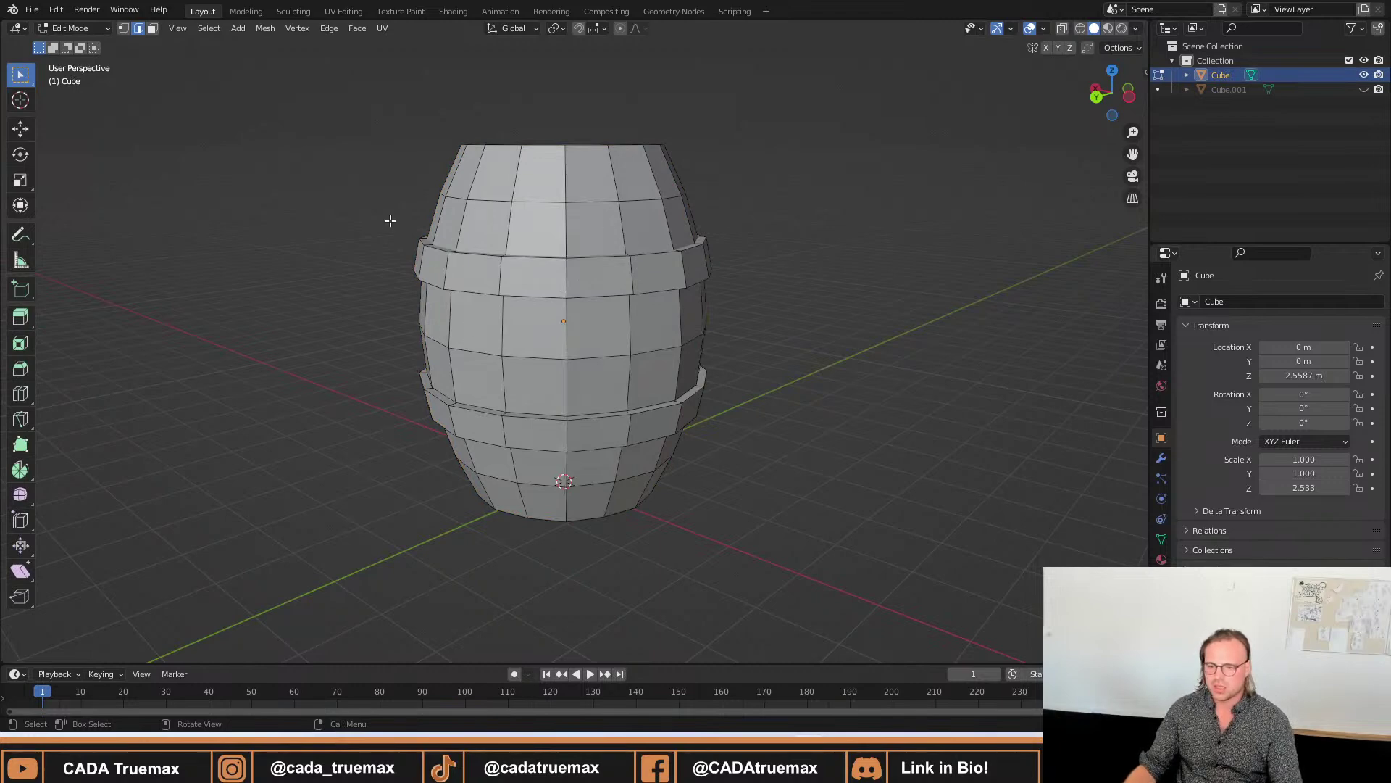
pyautogui.press('3')
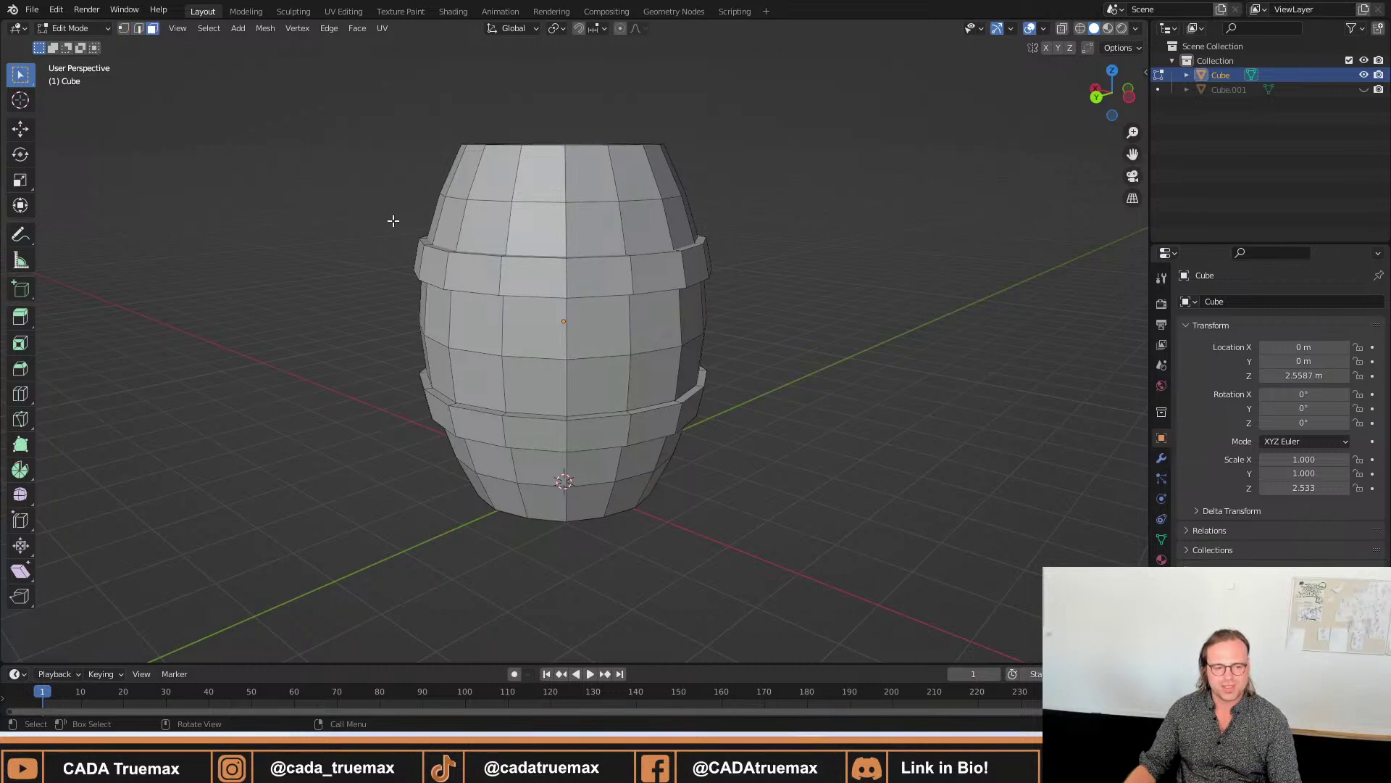
pyautogui.press('a')
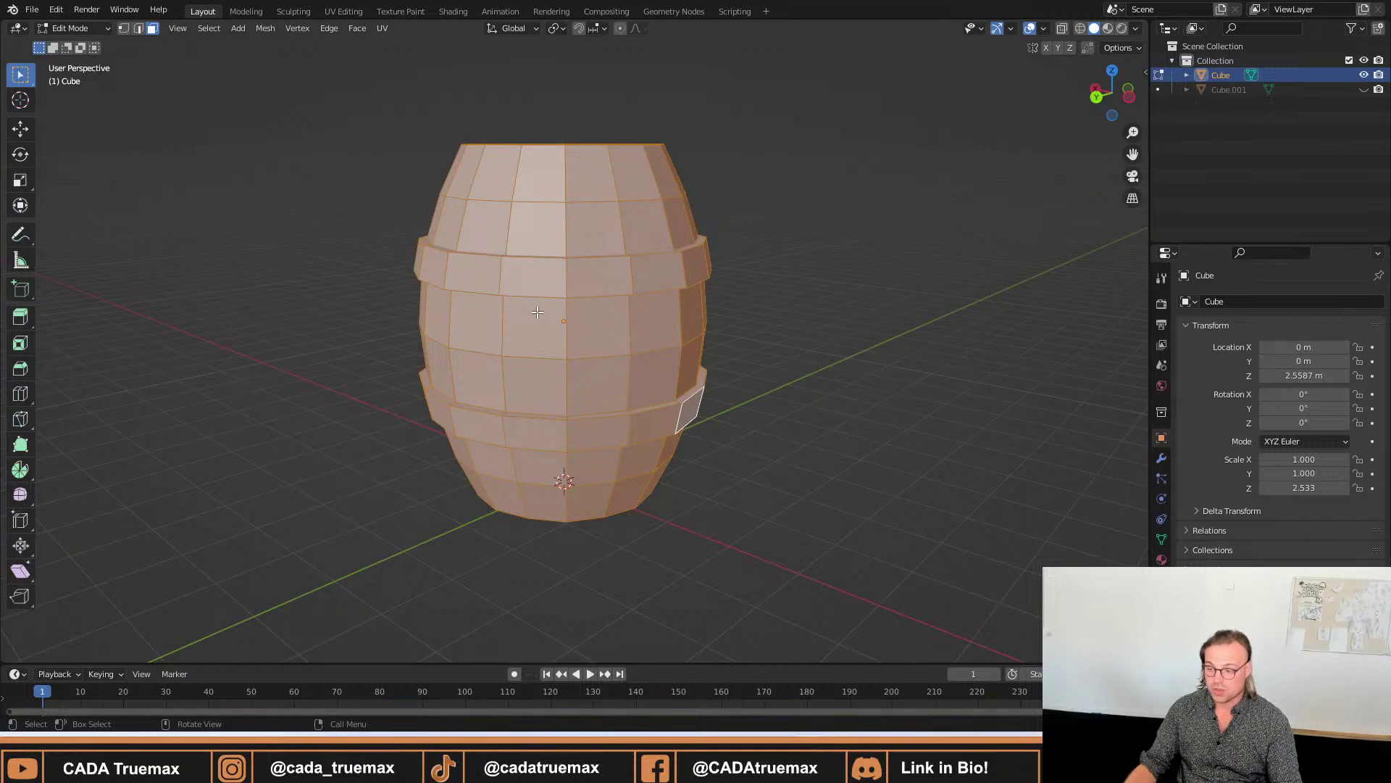
pyautogui.press('F3')
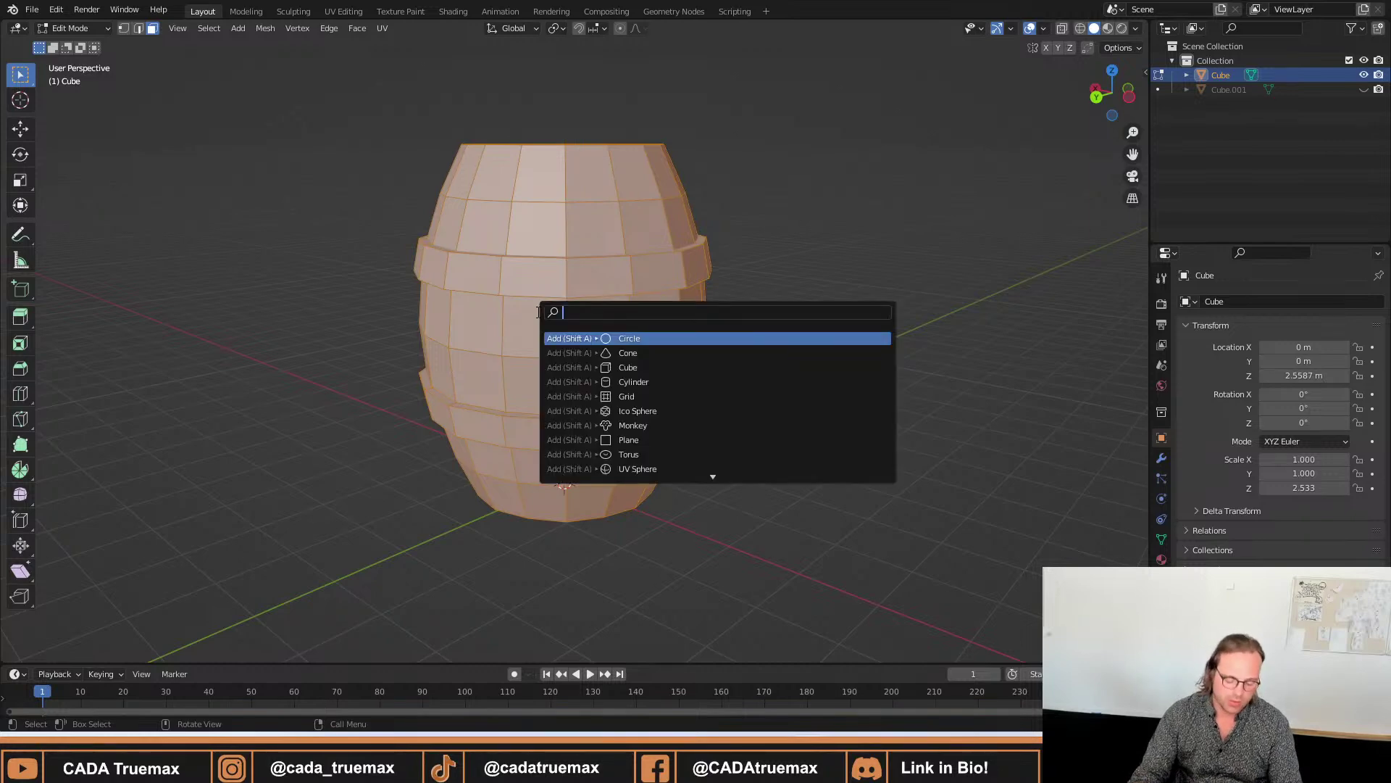
pyautogui.write('shade smooth')
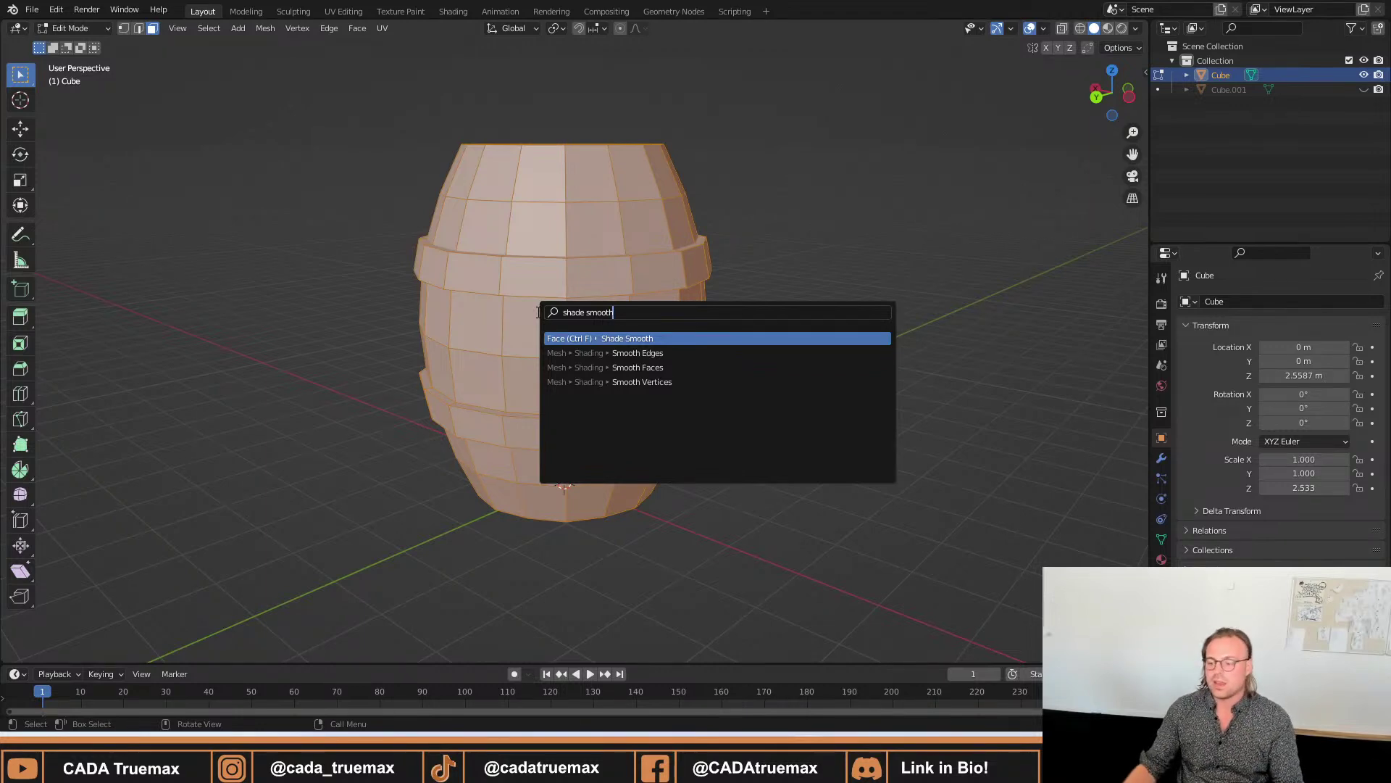
pyautogui.click(586, 338)
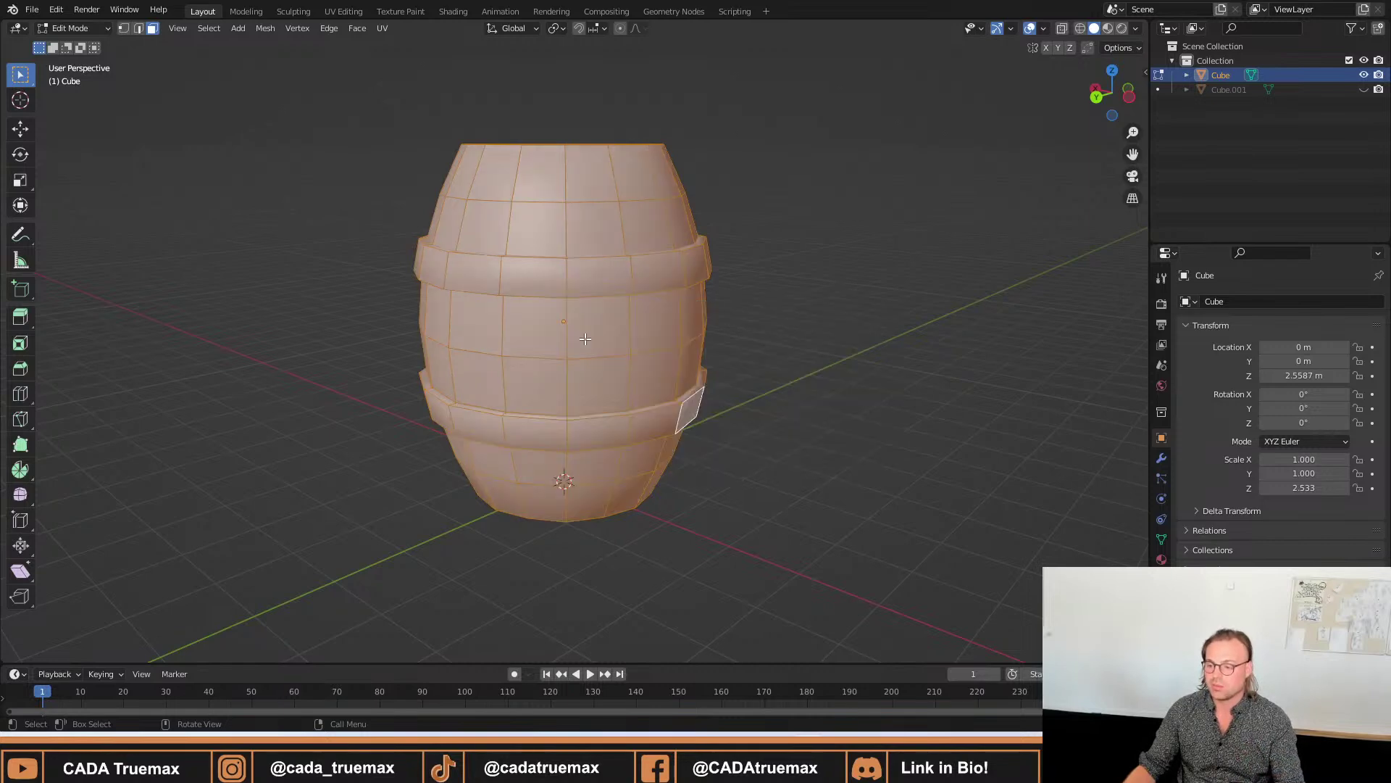
# Examine the smooth shading around the barrel's lid and rim in Object Mode, and return to Edit Mode.
pyautogui.click(762, 301)
pyautogui.press('Tab')
pyautogui.click(763, 301)
pyautogui.moveTo(762, 301); pyautogui.dragTo(658, 205, button='middle')
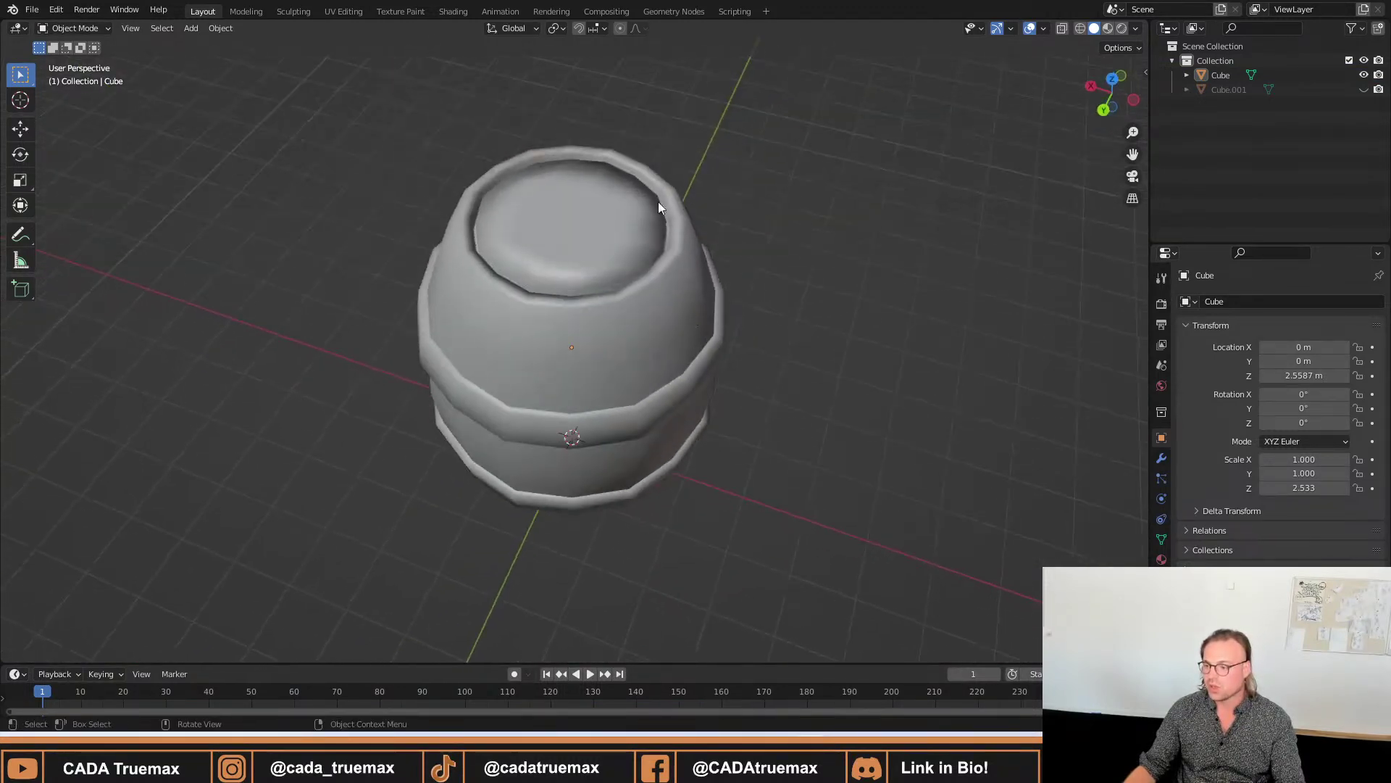
pyautogui.scroll(5, 725, 225)
pyautogui.moveTo(718, 303); pyautogui.dragTo(724, 169, button='middle')
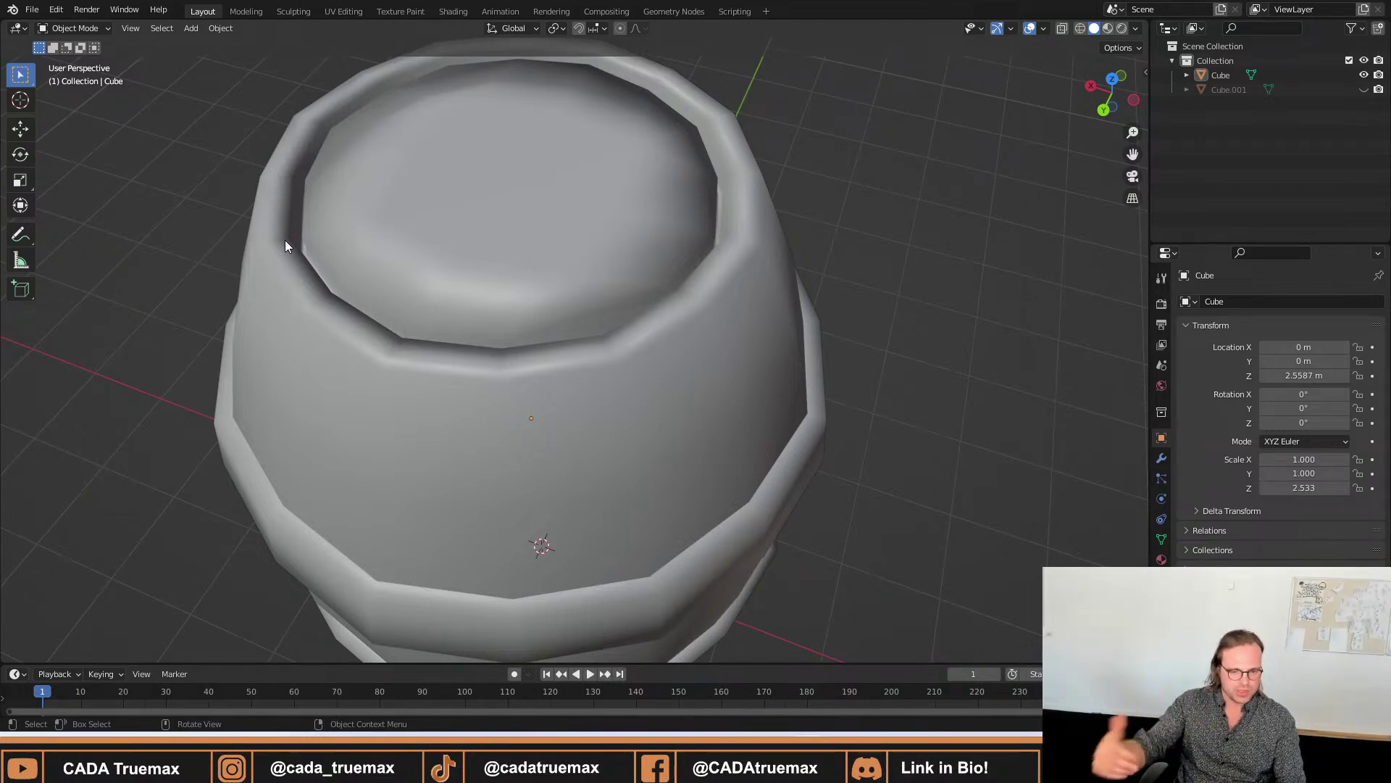
pyautogui.press('Tab')
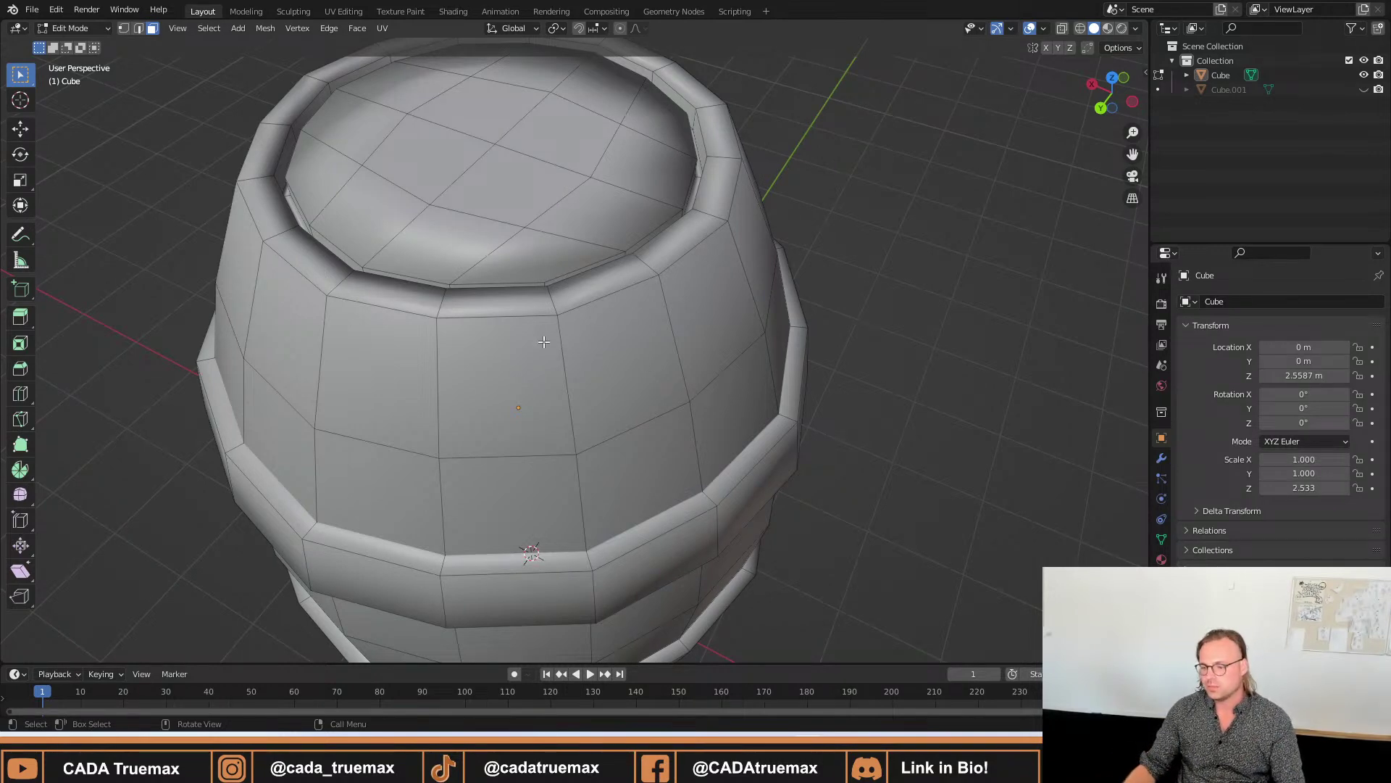
# Select the outer and inner edge loops of the barrel's top rim one after the other in edge select mode.
pyautogui.press('2')
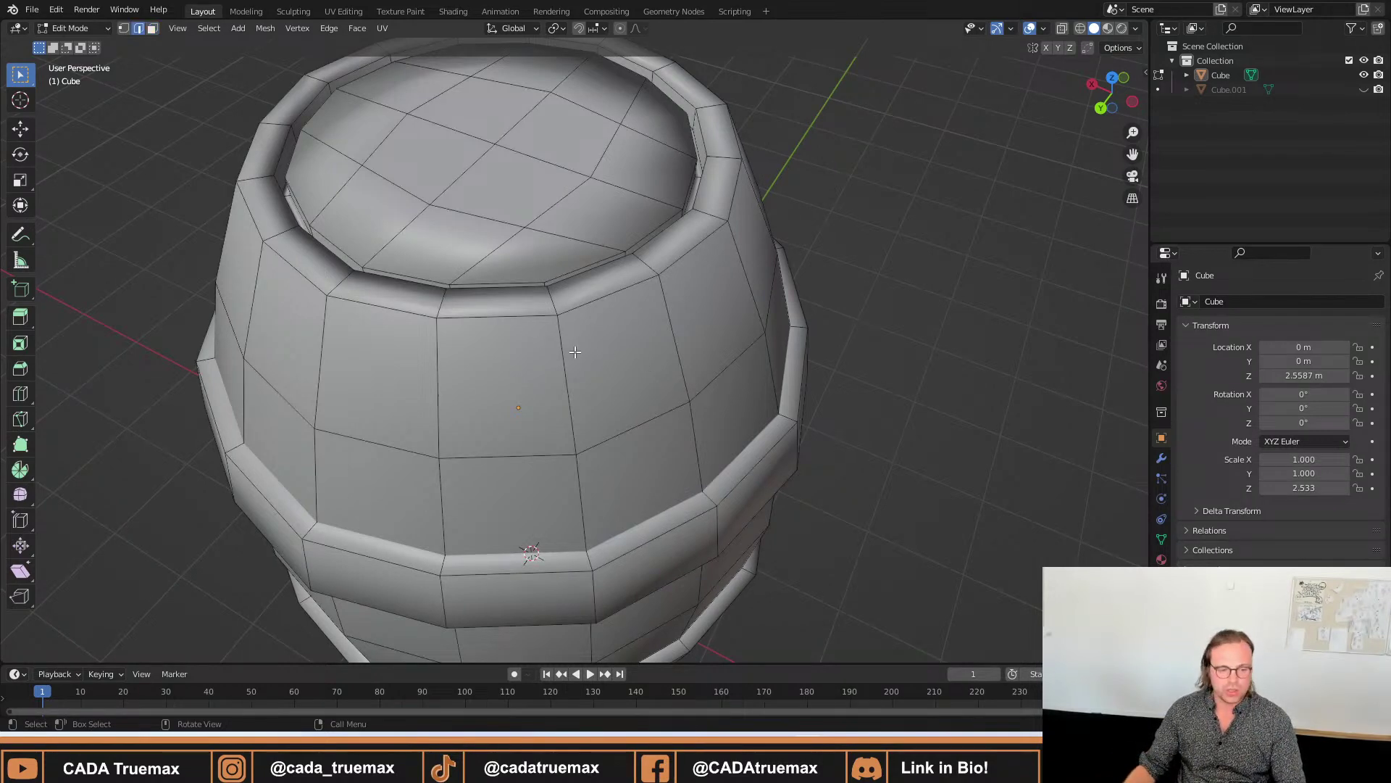
pyautogui.keyDown('alt'); pyautogui.click(492, 321); pyautogui.keyUp('alt')
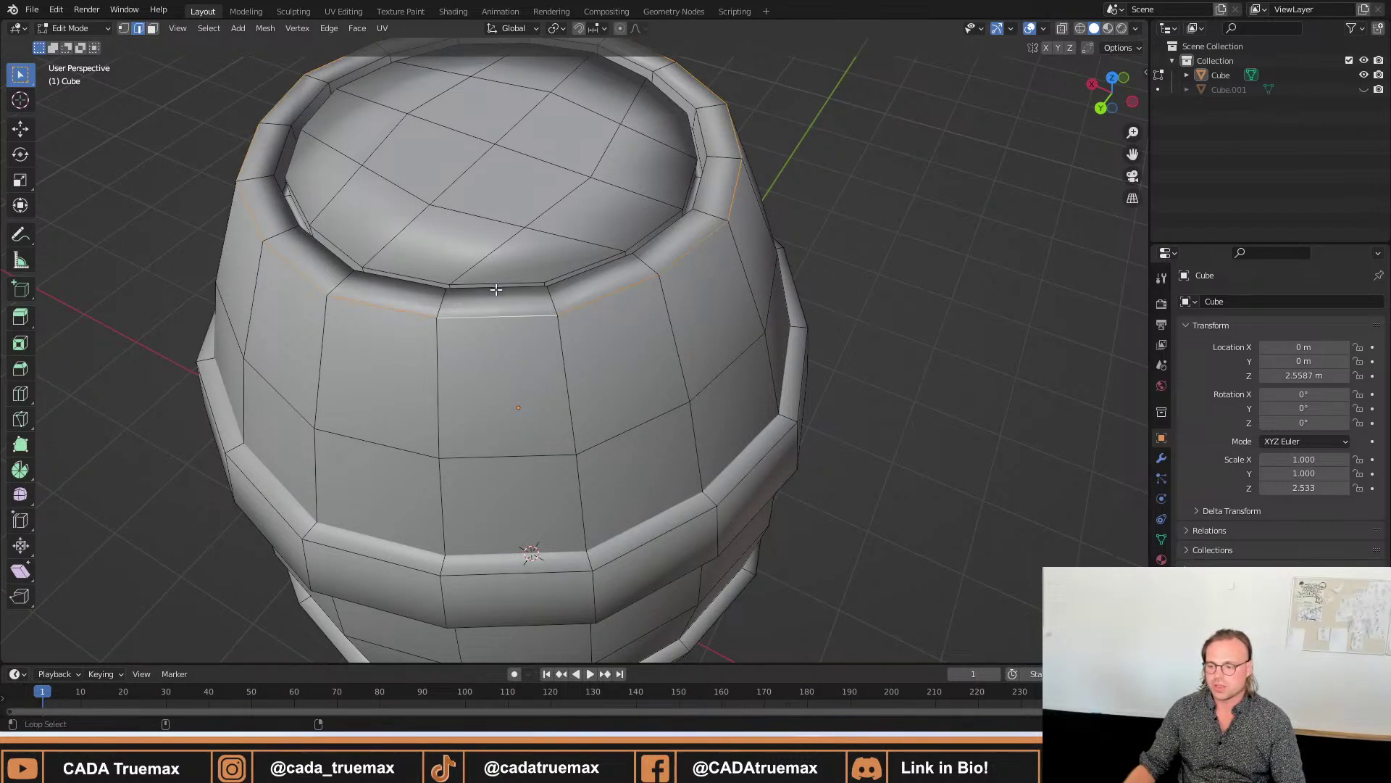
pyautogui.keyDown('alt'); pyautogui.click(496, 289); pyautogui.keyUp('alt')
pyautogui.moveTo(591, 303)
pyautogui.mouseDown(button='middle')
pyautogui.moveTo(657, 339)
pyautogui.moveTo(614, 294)
pyautogui.moveTo(649, 333)
pyautogui.moveTo(585, 348)
pyautogui.moveTo(580, 378)
pyautogui.mouseUp(button='middle')
pyautogui.press('Tab')
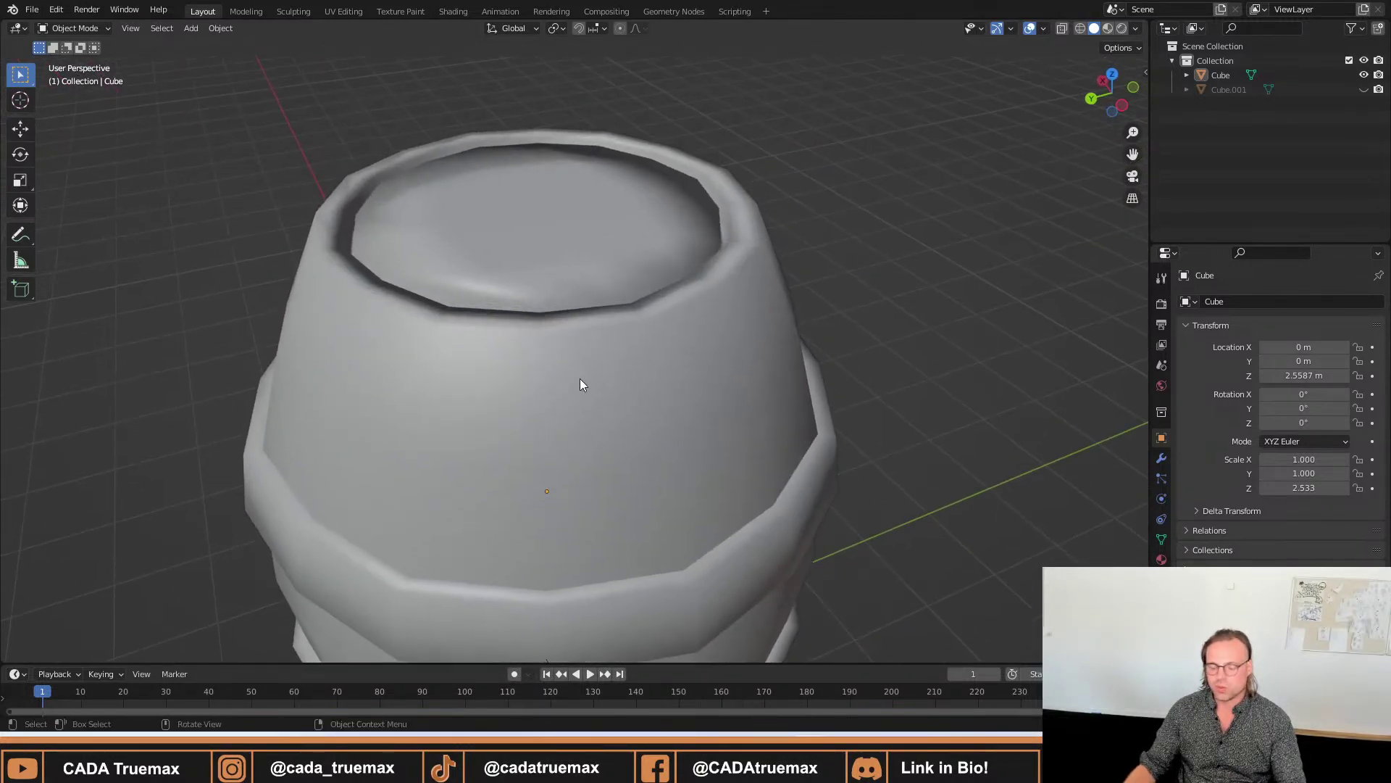
# Apply Shade Flat to the barrel in Object Mode.
pyautogui.click(588, 373)
pyautogui.rightClick(591, 315)
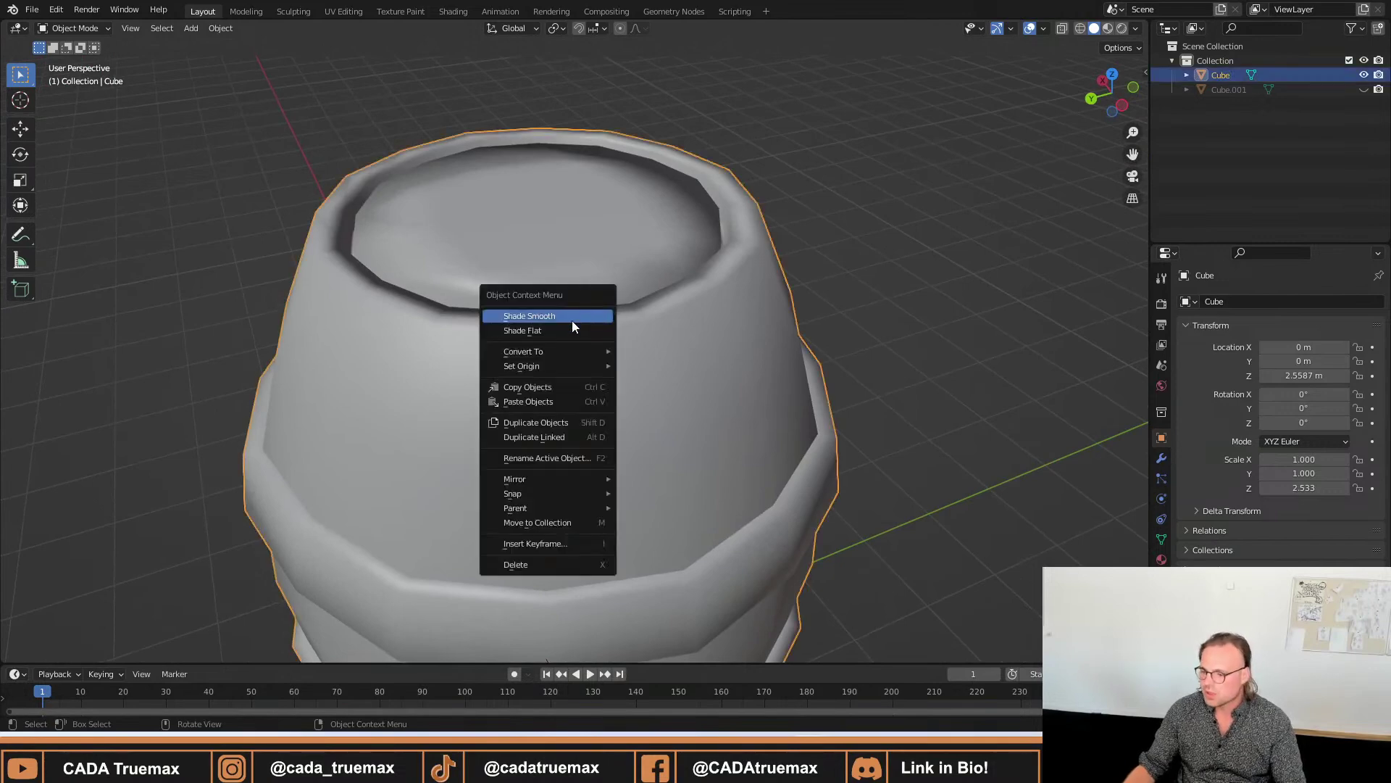
pyautogui.click(572, 329)
pyautogui.click(847, 237)
pyautogui.press('Tab')
pyautogui.moveTo(726, 314); pyautogui.dragTo(727, 327, button='middle')
pyautogui.press('Tab')
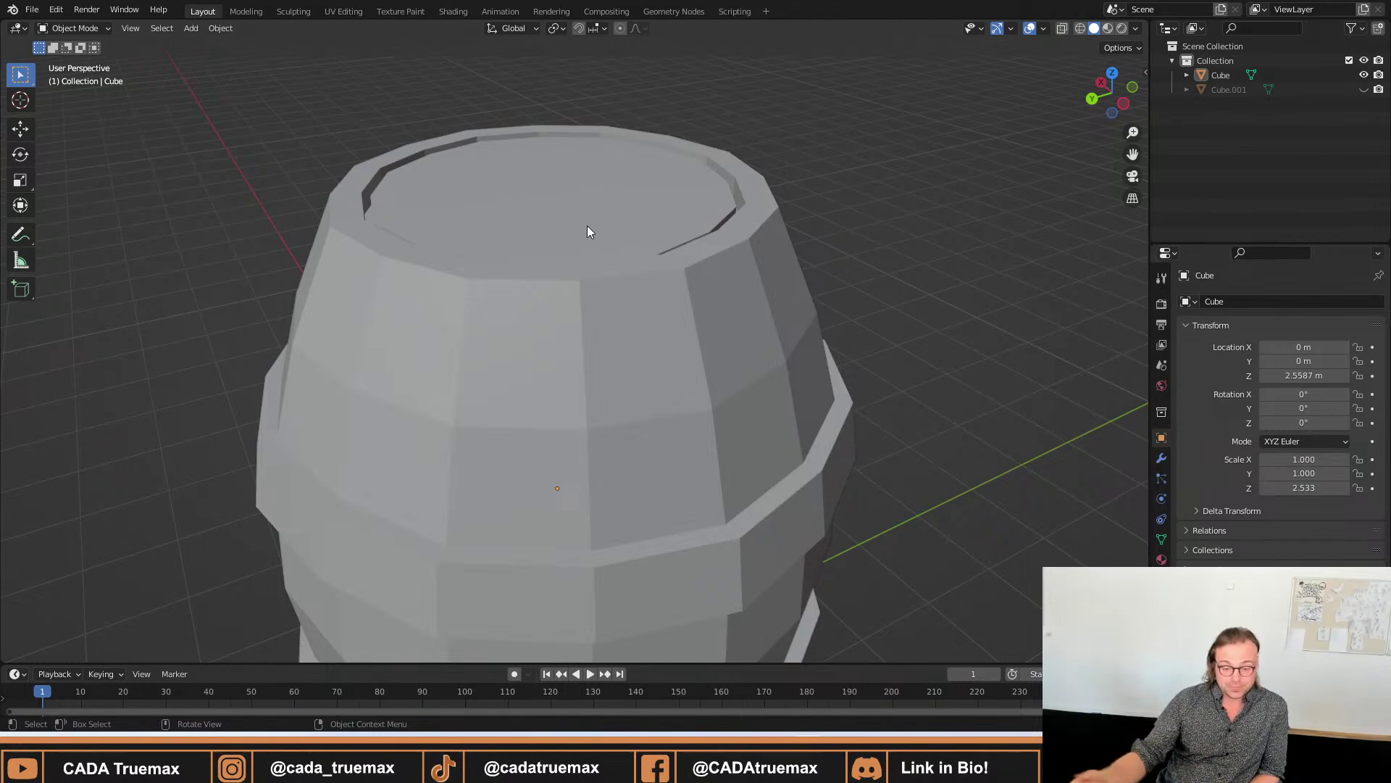
# Select the outer edge loop of the barrel's top rim together with the inner edges around the lid in Edit Mode.
pyautogui.click(606, 283)
pyautogui.moveTo(607, 258); pyautogui.dragTo(596, 282, button='middle')
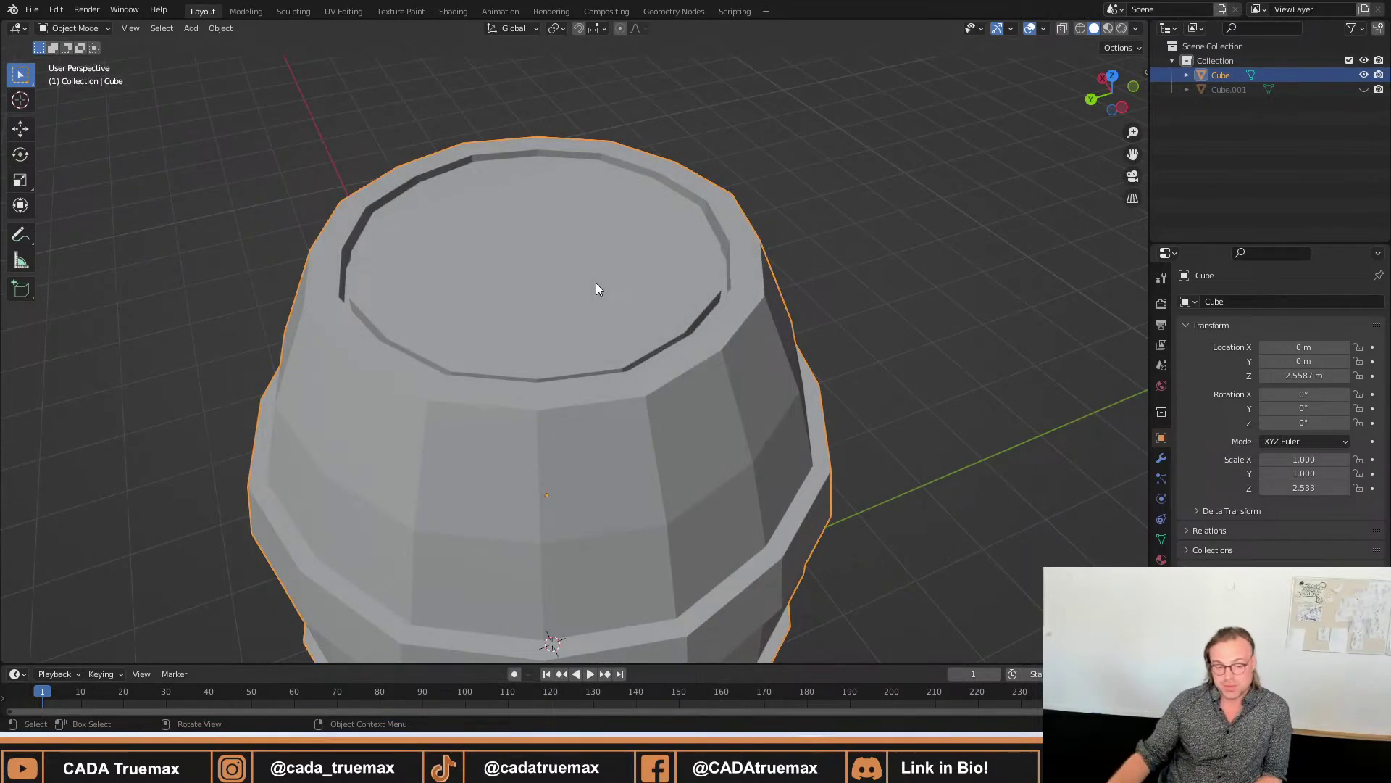
pyautogui.press('Tab')
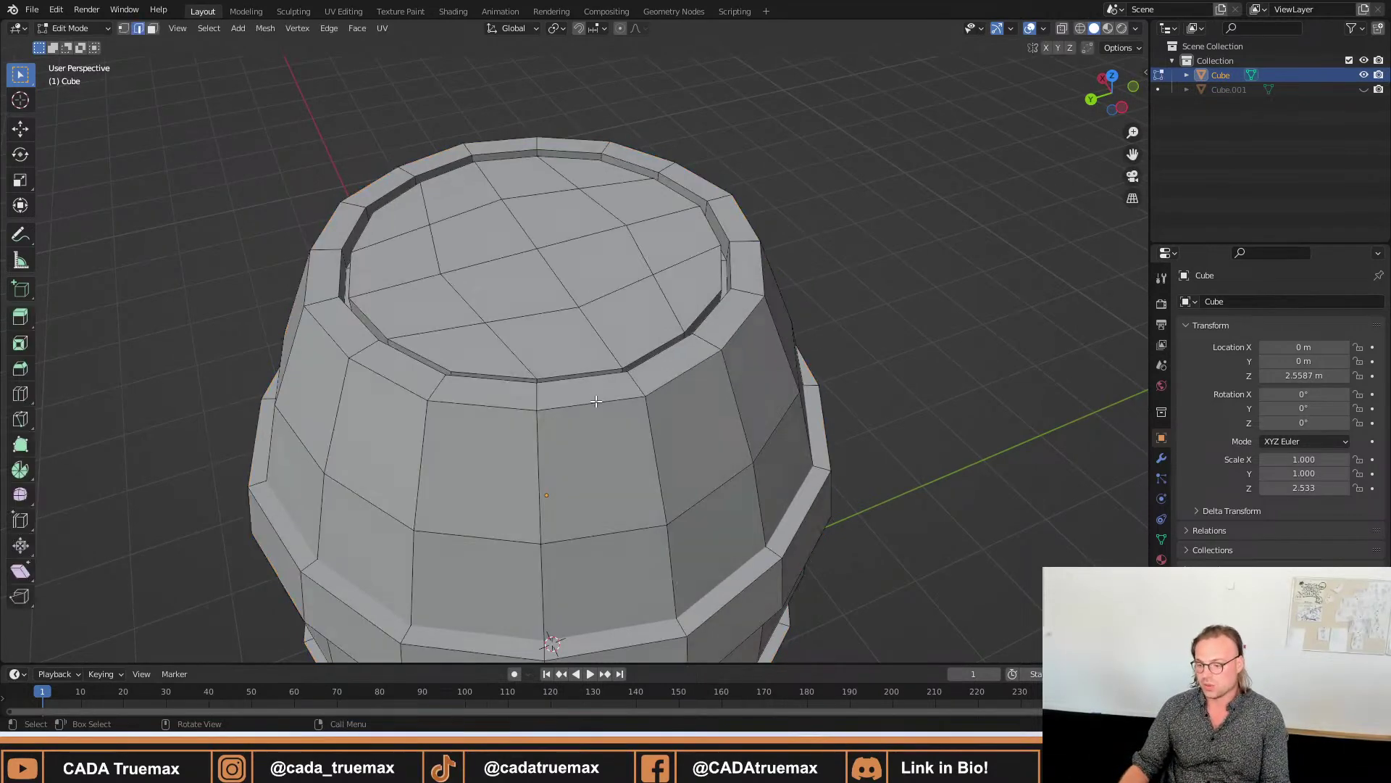
pyautogui.keyDown('alt'); pyautogui.click(596, 401); pyautogui.keyUp('alt')
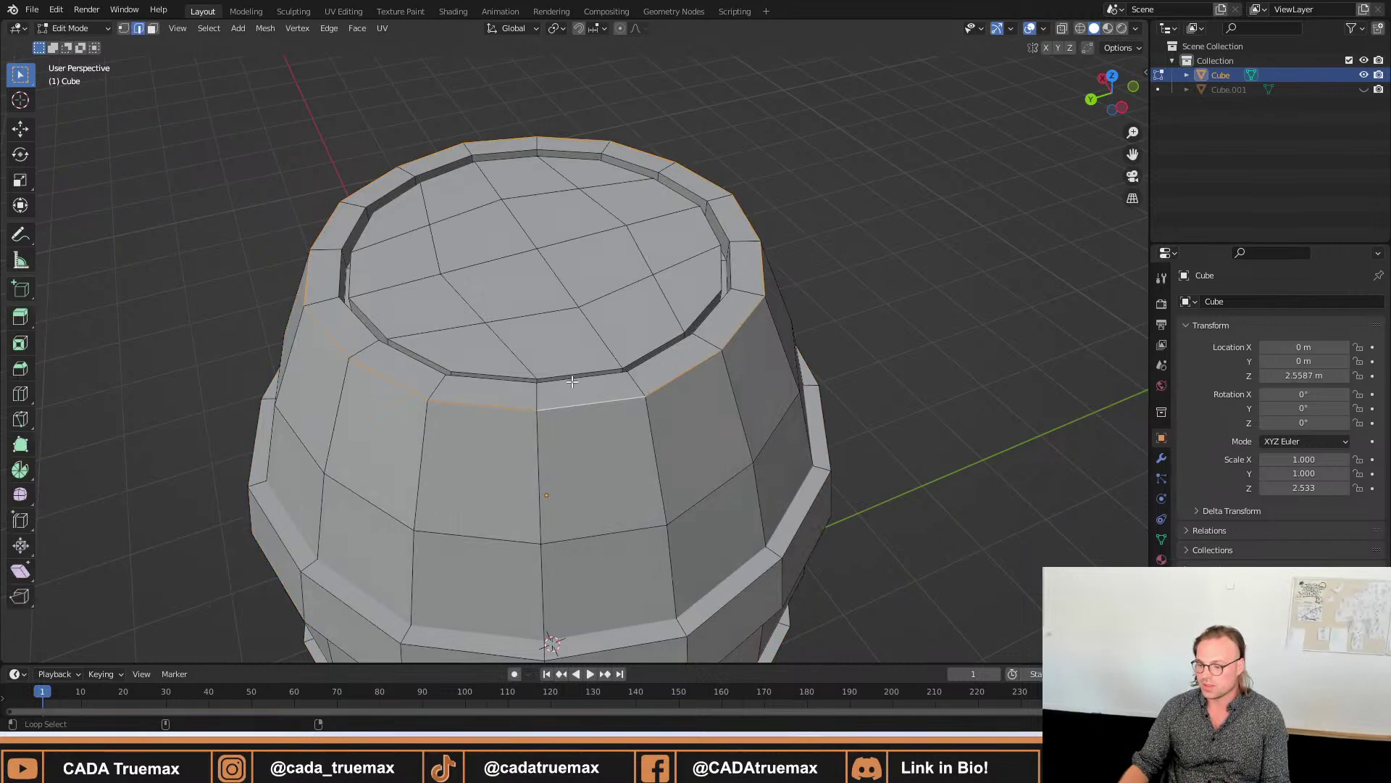
pyautogui.keyDown('alt'); pyautogui.keyDown('shift'); pyautogui.click(565, 371); pyautogui.keyUp('shift'); pyautogui.keyUp('alt')
pyautogui.moveTo(599, 326); pyautogui.dragTo(612, 307, button='middle')
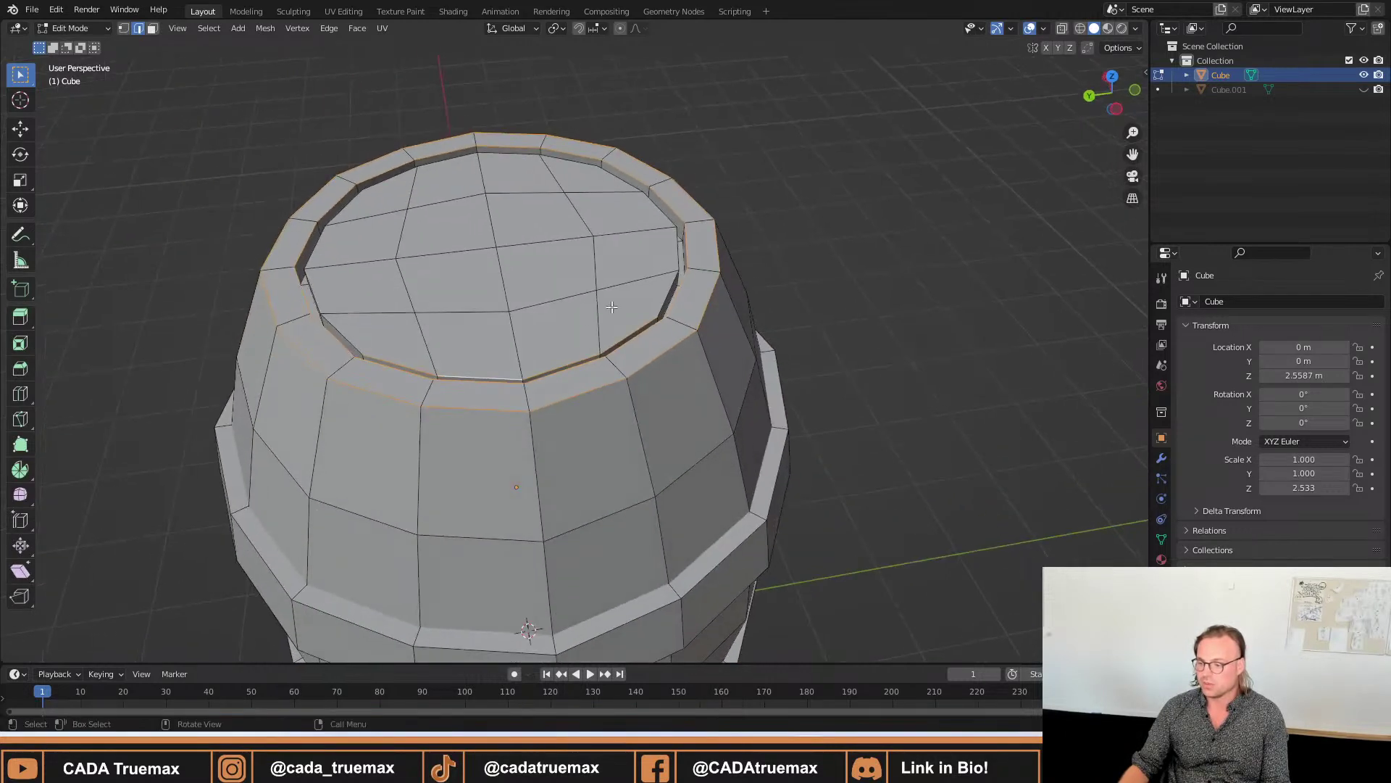
pyautogui.keyDown('alt'); pyautogui.keyDown('shift'); pyautogui.click(706, 304); pyautogui.keyUp('shift'); pyautogui.keyUp('alt')
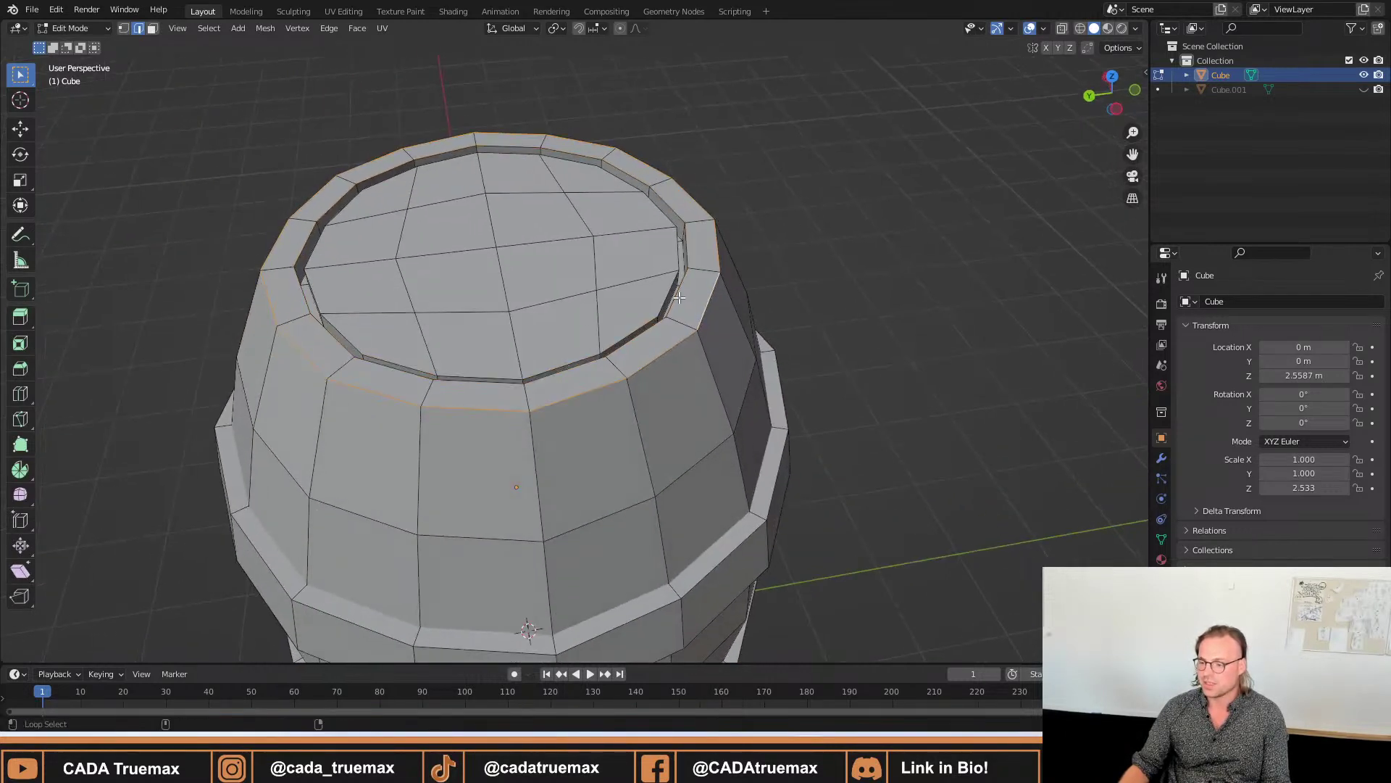
pyautogui.keyDown('alt'); pyautogui.keyDown('shift'); pyautogui.click(677, 296); pyautogui.keyUp('shift'); pyautogui.keyUp('alt')
pyautogui.keyDown('alt'); pyautogui.keyDown('shift'); pyautogui.click(639, 327); pyautogui.keyUp('shift'); pyautogui.keyUp('alt')
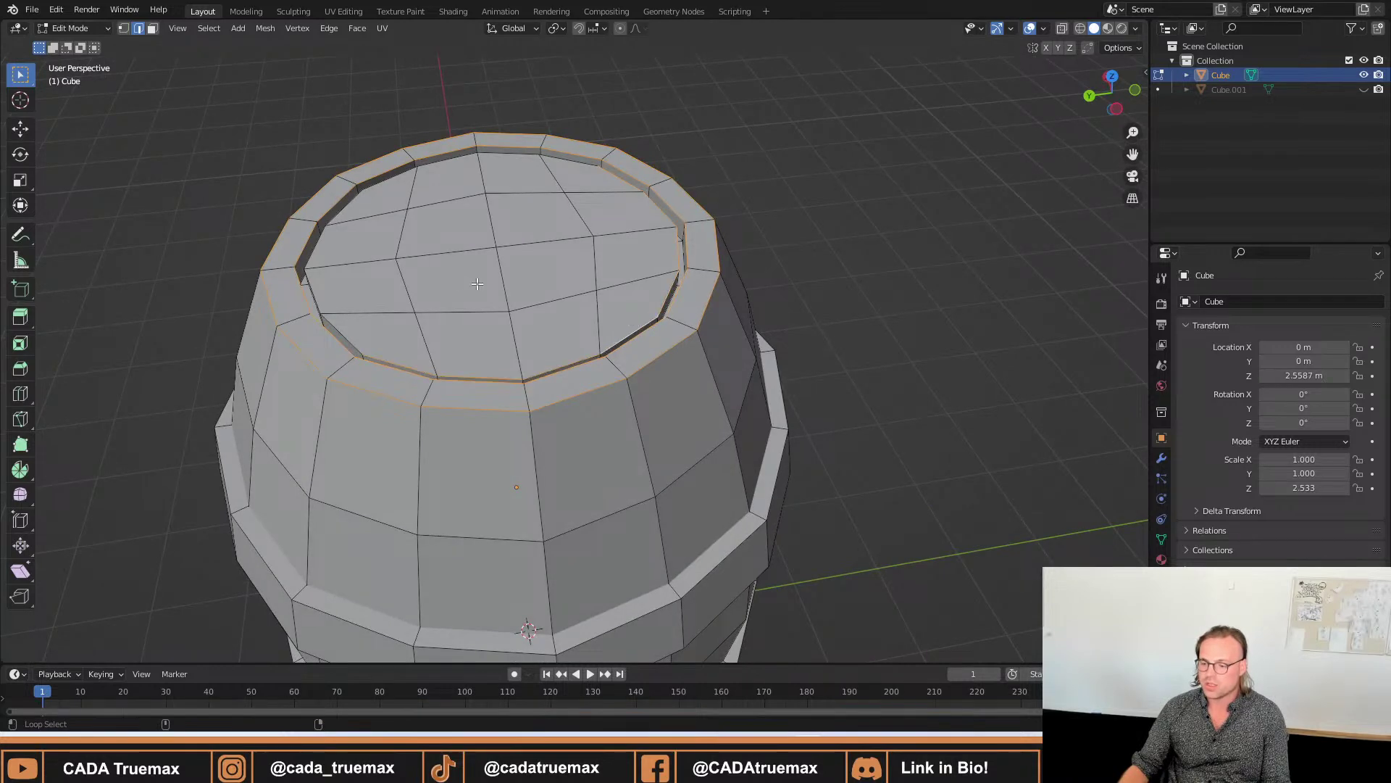
pyautogui.keyDown('alt'); pyautogui.keyDown('shift'); pyautogui.click(314, 284); pyautogui.keyUp('shift'); pyautogui.keyUp('alt')
pyautogui.keyDown('alt'); pyautogui.keyDown('shift'); pyautogui.click(366, 210); pyautogui.keyUp('shift'); pyautogui.keyUp('alt')
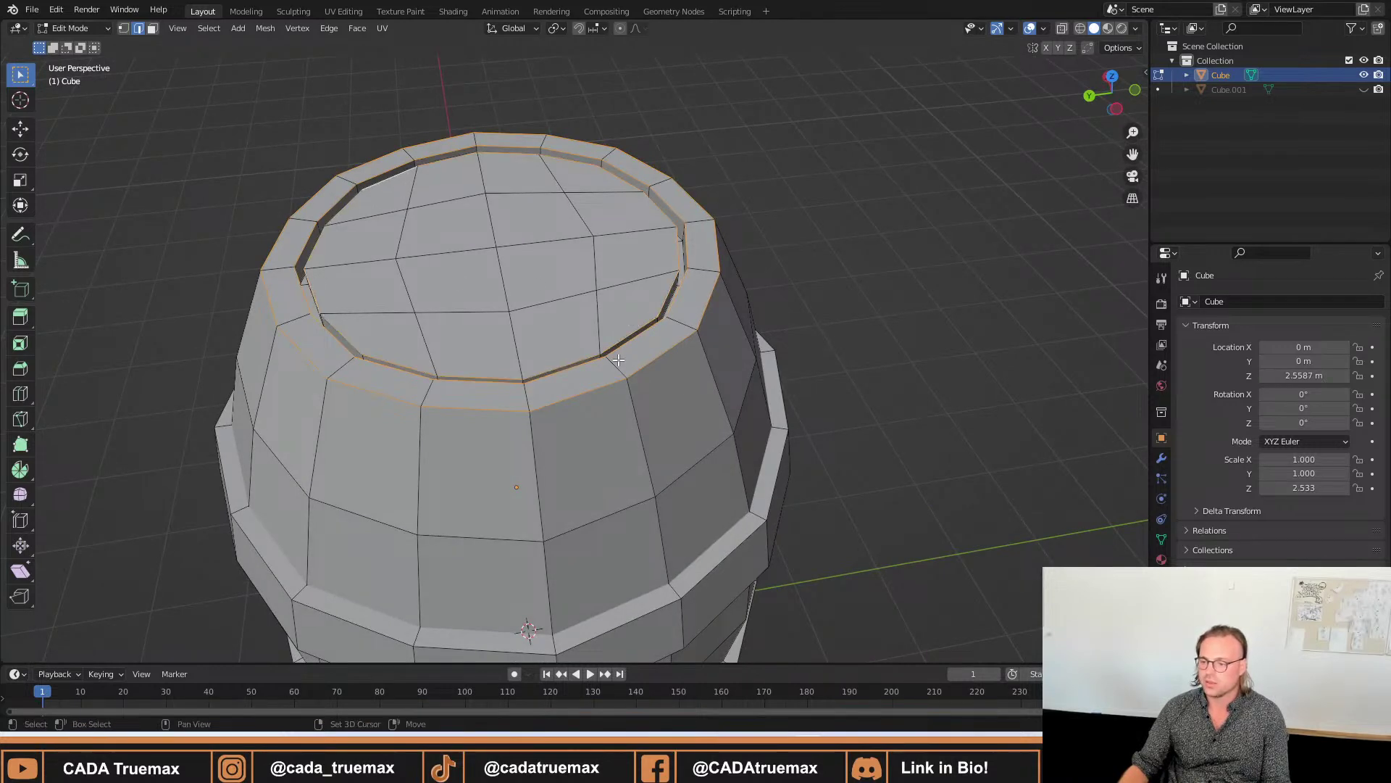
# Add the outer edge loops of the upper and lower hoops to the selection.
pyautogui.keyDown('alt'); pyautogui.keyDown('shift'); pyautogui.click(748, 546); pyautogui.keyUp('shift'); pyautogui.keyUp('alt')
pyautogui.keyDown('alt'); pyautogui.keyDown('shift'); pyautogui.click(752, 580); pyautogui.keyUp('shift'); pyautogui.keyUp('alt')
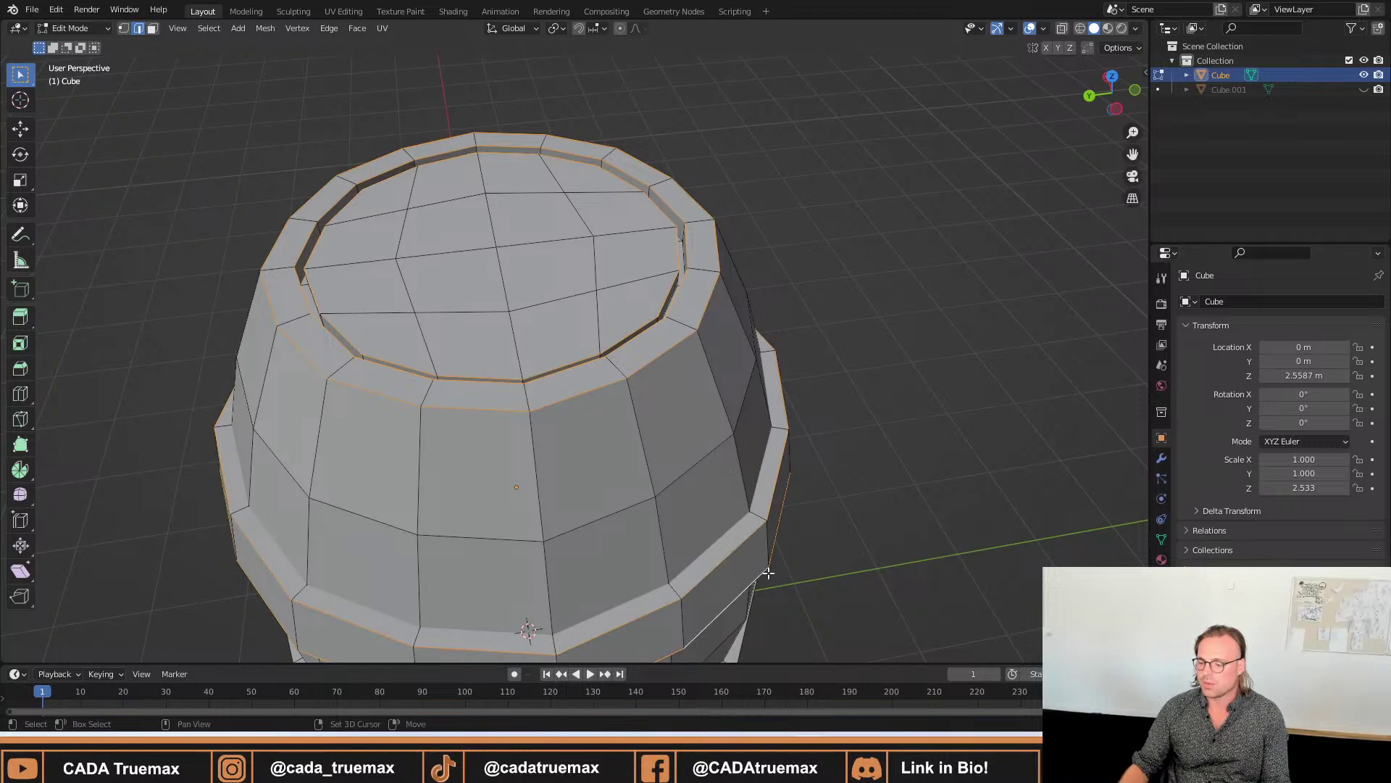
pyautogui.moveTo(763, 575); pyautogui.dragTo(578, 454, button='middle')
pyautogui.keyDown('alt'); pyautogui.keyDown('shift'); pyautogui.click(571, 452); pyautogui.keyUp('shift'); pyautogui.keyUp('alt')
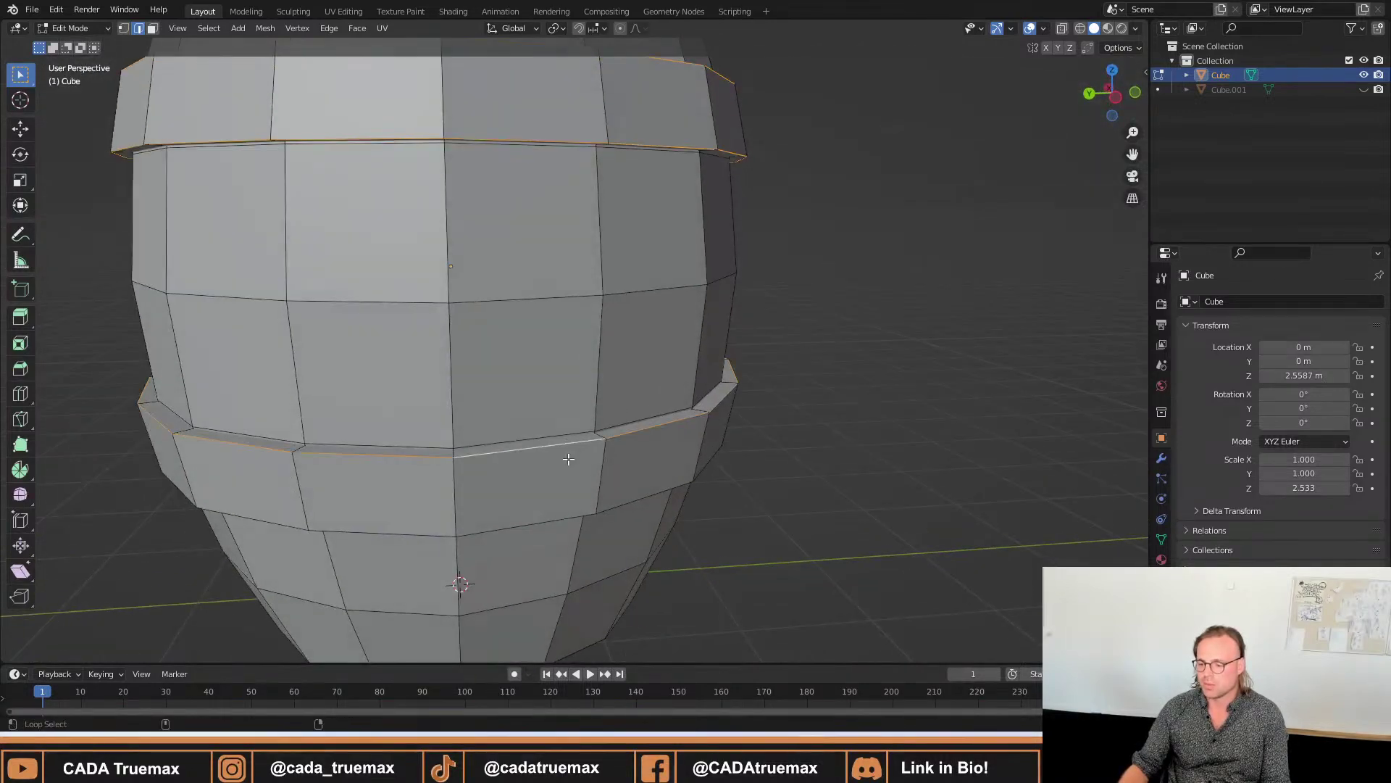
pyautogui.keyDown('alt'); pyautogui.keyDown('shift'); pyautogui.click(558, 514); pyautogui.keyUp('shift'); pyautogui.keyUp('alt')
# Add the outer edge loop of the barrel's bottom rim and the inner edges around its base to the selection.
pyautogui.moveTo(557, 514); pyautogui.dragTo(482, 275, button='middle')
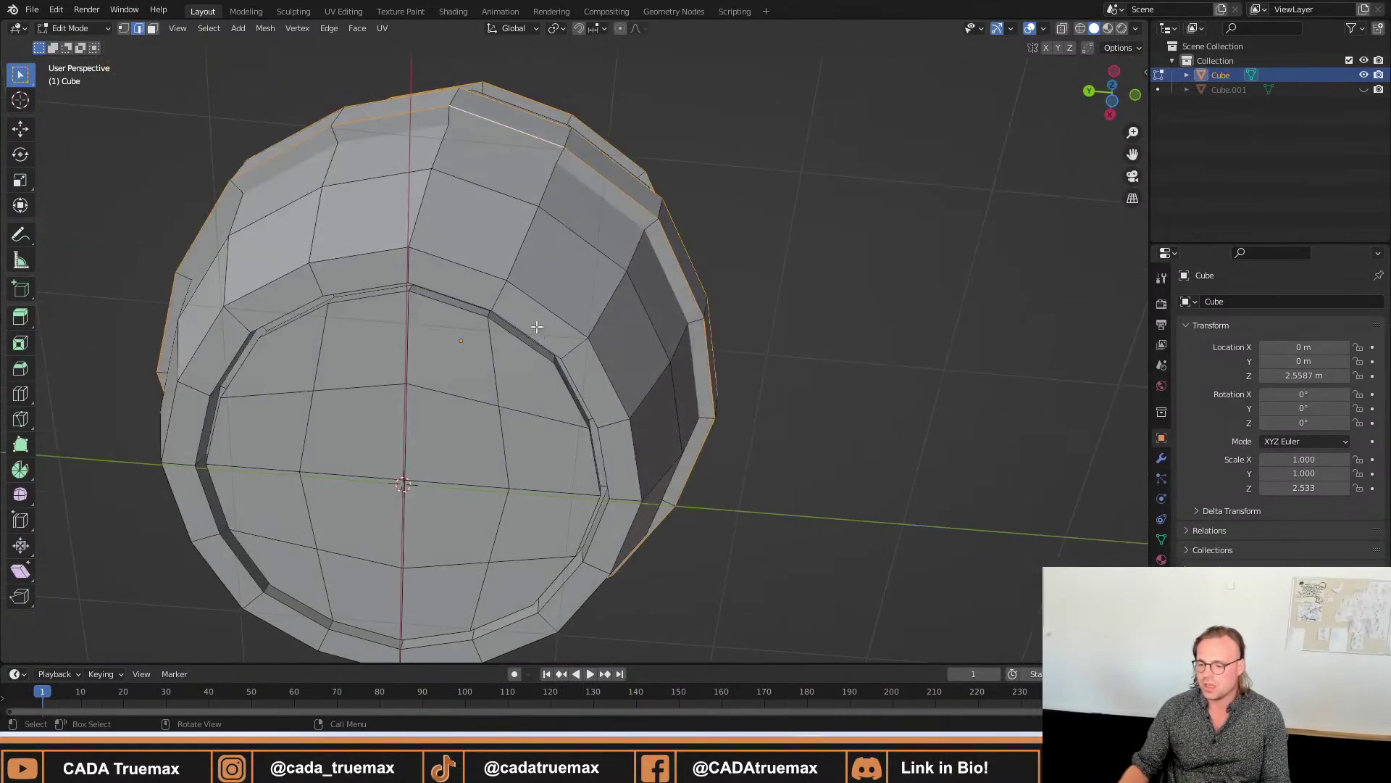
pyautogui.keyDown('alt'); pyautogui.keyDown('shift'); pyautogui.click(479, 269); pyautogui.keyUp('shift'); pyautogui.keyUp('alt')
pyautogui.keyDown('alt'); pyautogui.keyDown('shift'); pyautogui.click(460, 305); pyautogui.keyUp('shift'); pyautogui.keyUp('alt')
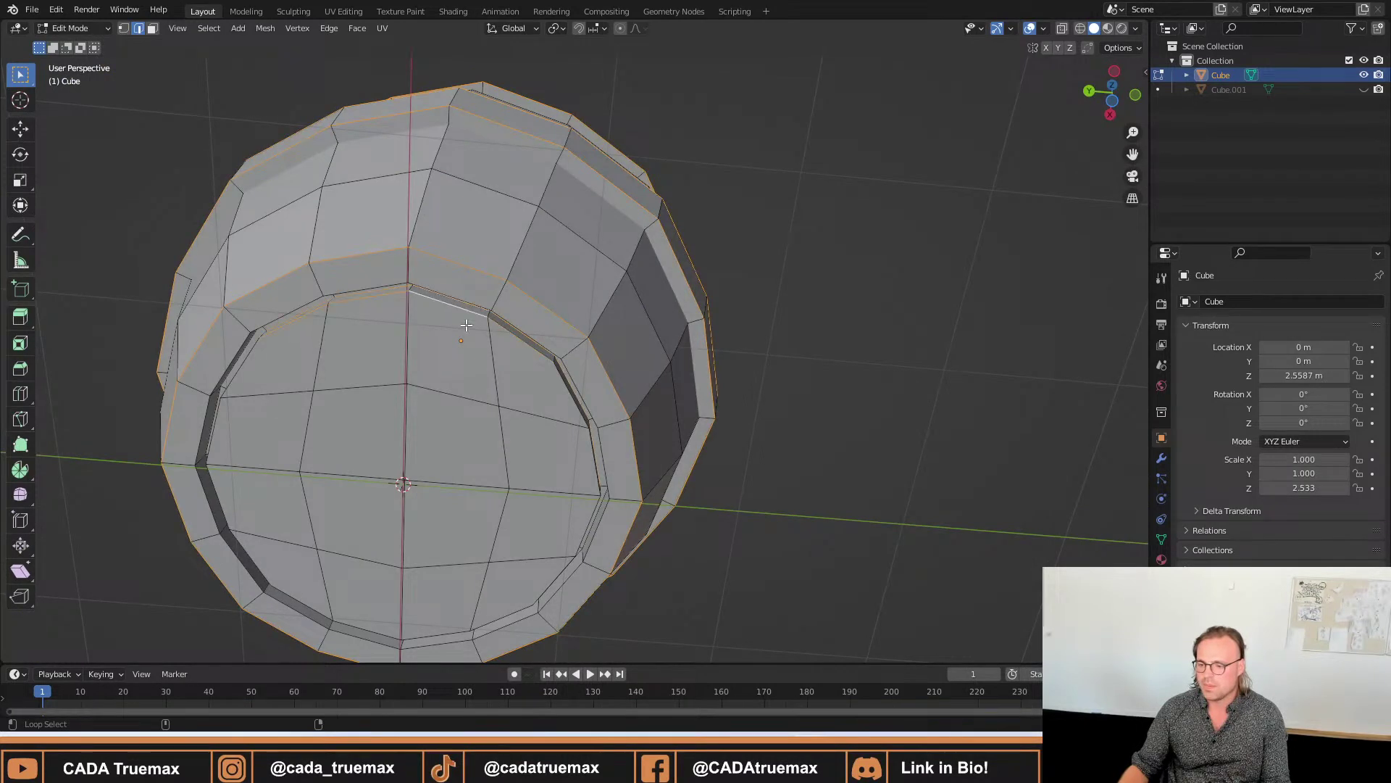
pyautogui.hotkey('ctrl', 'z')
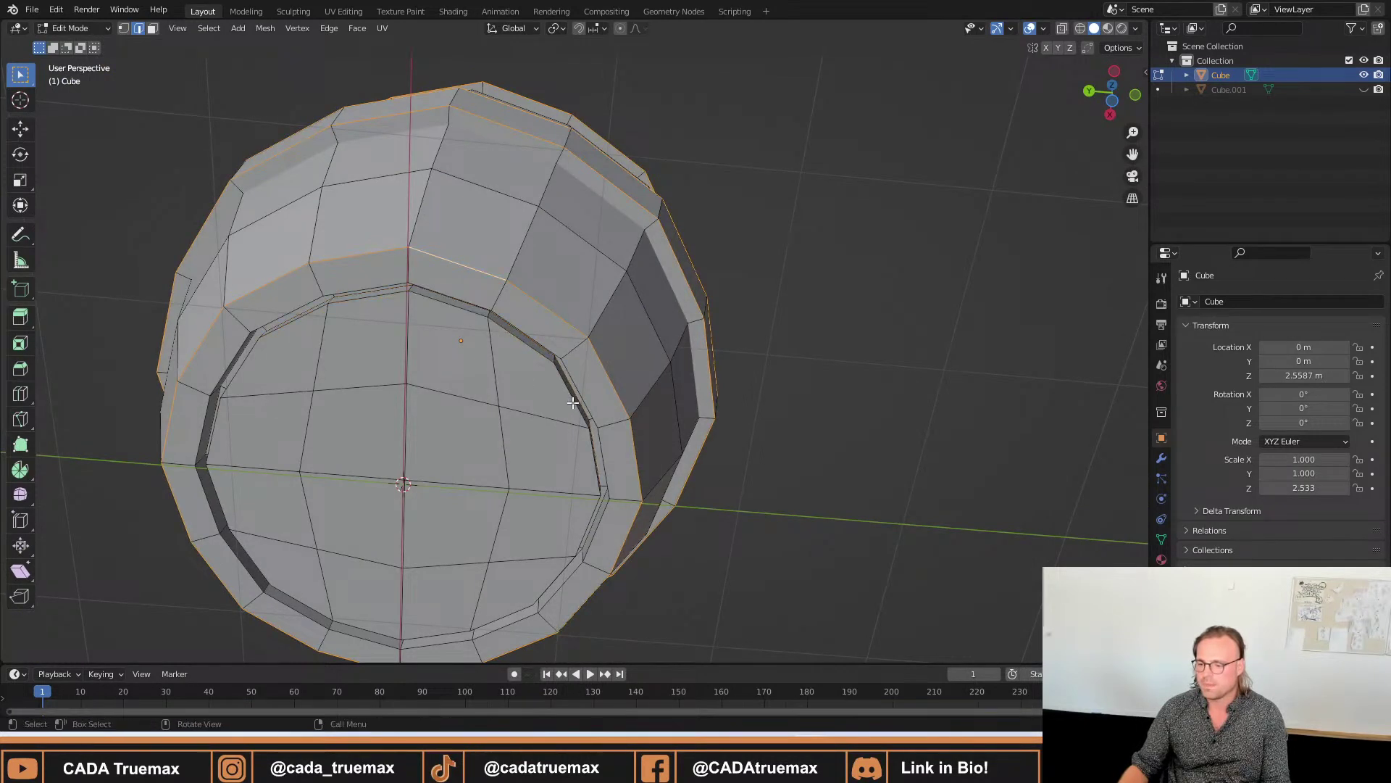
pyautogui.keyDown('alt'); pyautogui.keyDown('shift'); pyautogui.click(570, 401); pyautogui.keyUp('shift'); pyautogui.keyUp('alt')
pyautogui.keyDown('alt'); pyautogui.keyDown('shift'); pyautogui.click(535, 356); pyautogui.keyUp('shift'); pyautogui.keyUp('alt')
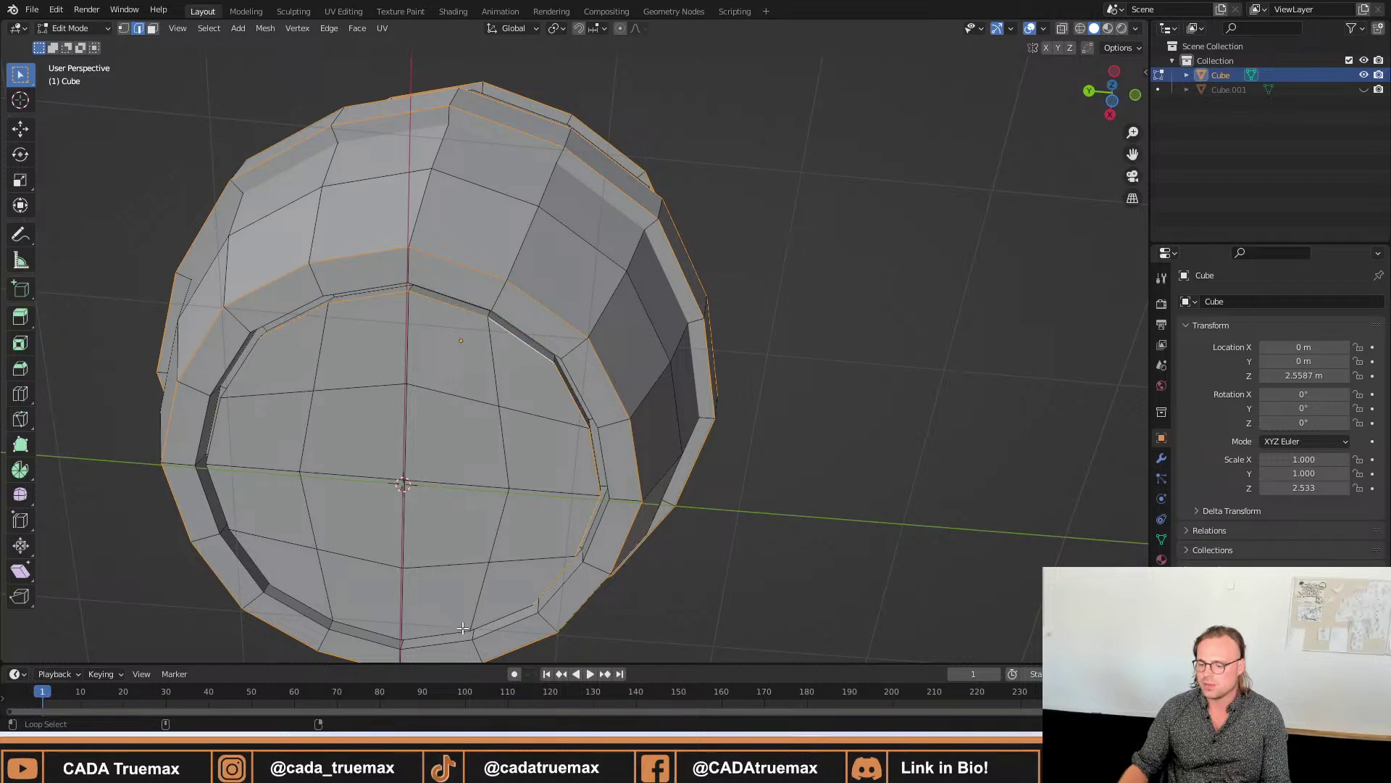
pyautogui.keyDown('alt'); pyautogui.keyDown('shift'); pyautogui.click(405, 627); pyautogui.keyUp('shift'); pyautogui.keyUp('alt')
pyautogui.keyDown('alt'); pyautogui.keyDown('shift'); pyautogui.click(245, 559); pyautogui.keyUp('shift'); pyautogui.keyUp('alt')
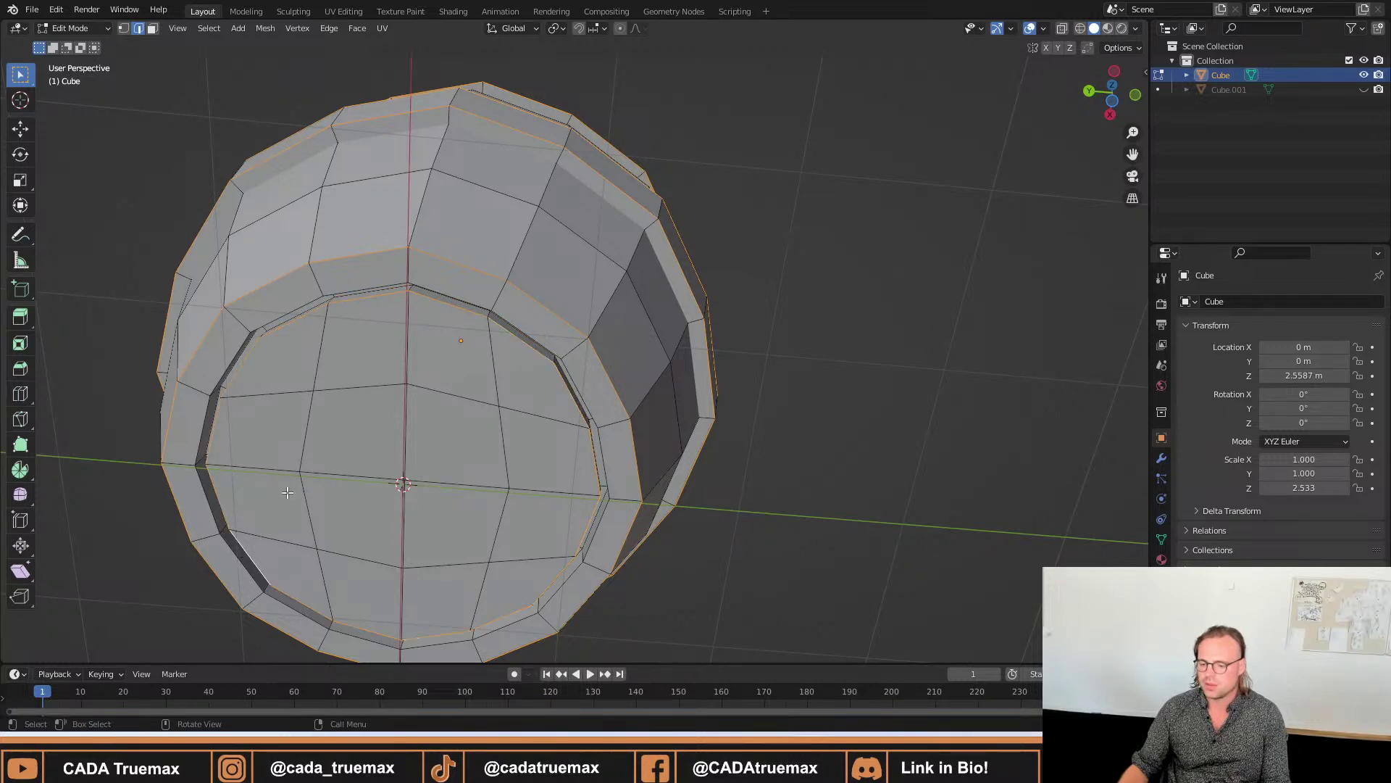
# Review the selected rim and hoop edges around the whole barrel and clear the selection.
pyautogui.moveTo(224, 548); pyautogui.dragTo(392, 566, button='middle')
pyautogui.scroll(-5, 434, 508)
pyautogui.moveTo(507, 326); pyautogui.dragTo(528, 369, button='middle')
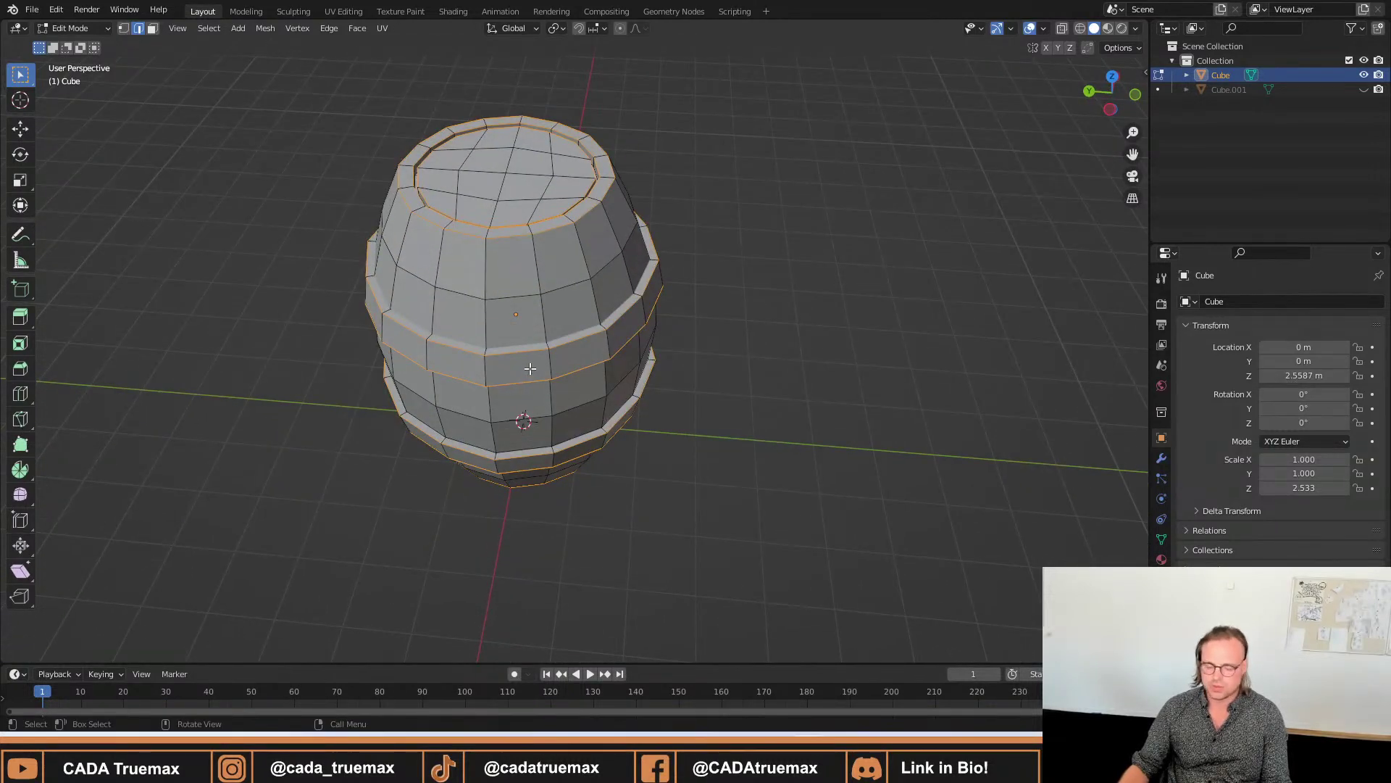
pyautogui.scroll(2, 492, 160)
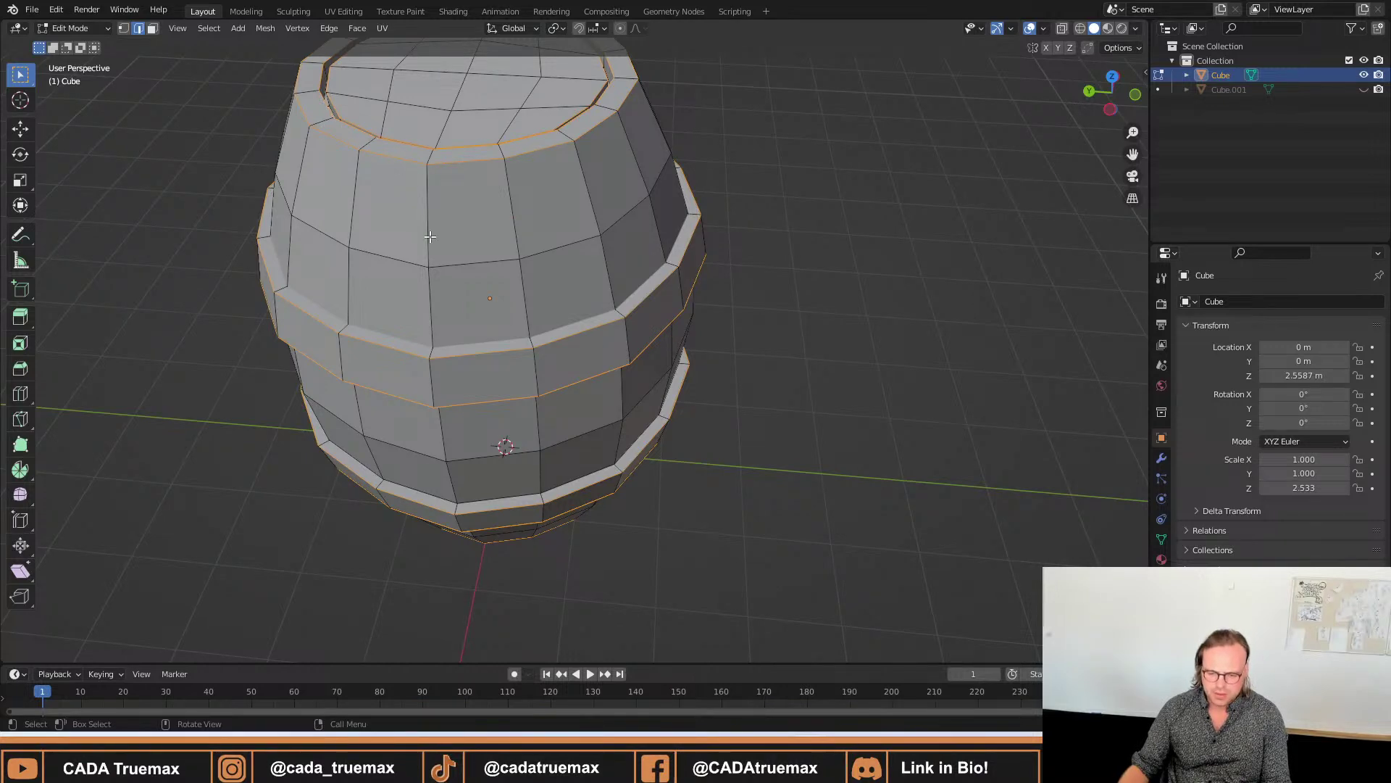
pyautogui.moveTo(413, 214); pyautogui.dragTo(415, 273, button='middle')
pyautogui.click(776, 258)
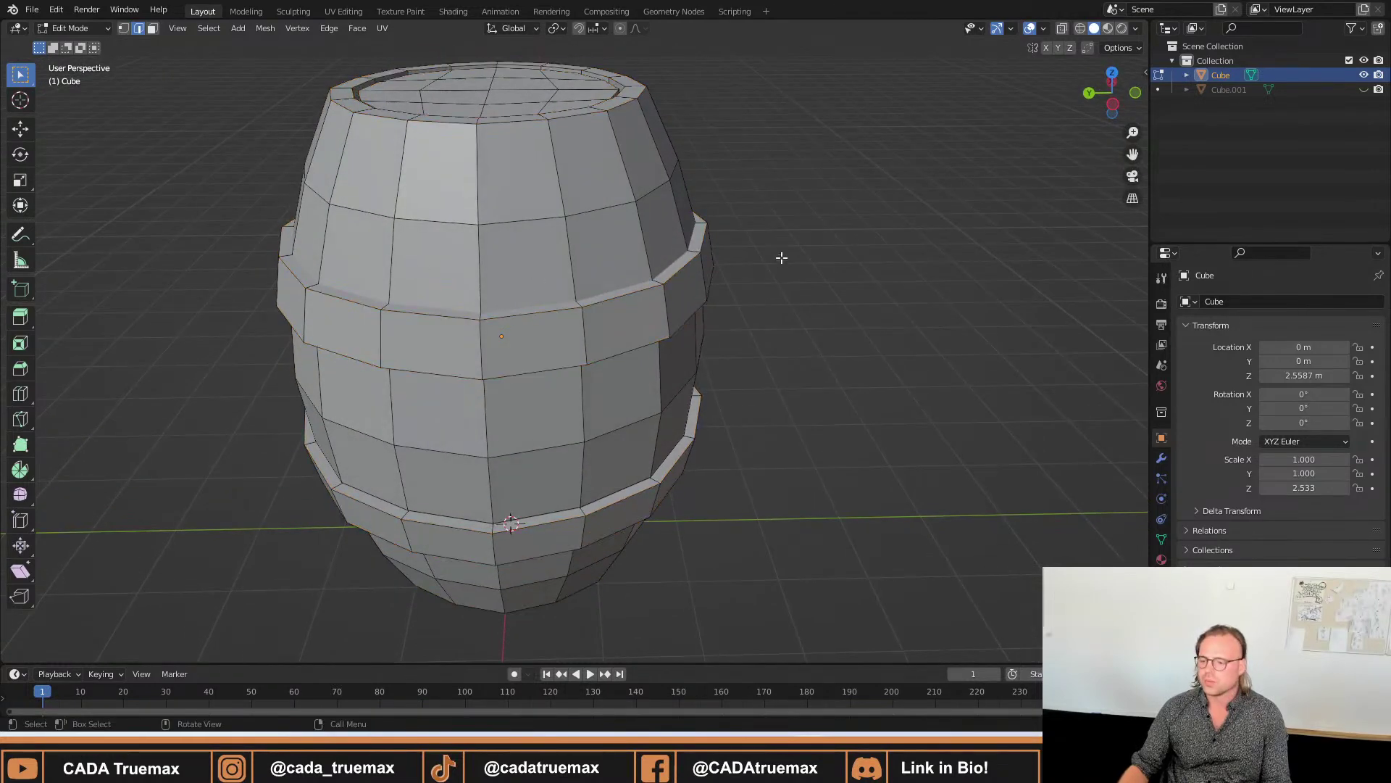
# Switch to face select mode and try selecting vertical face loops down the barrel's side, clearing the selection at the end.
pyautogui.press('3')
pyautogui.keyDown('alt'); pyautogui.click(507, 217); pyautogui.keyUp('alt')
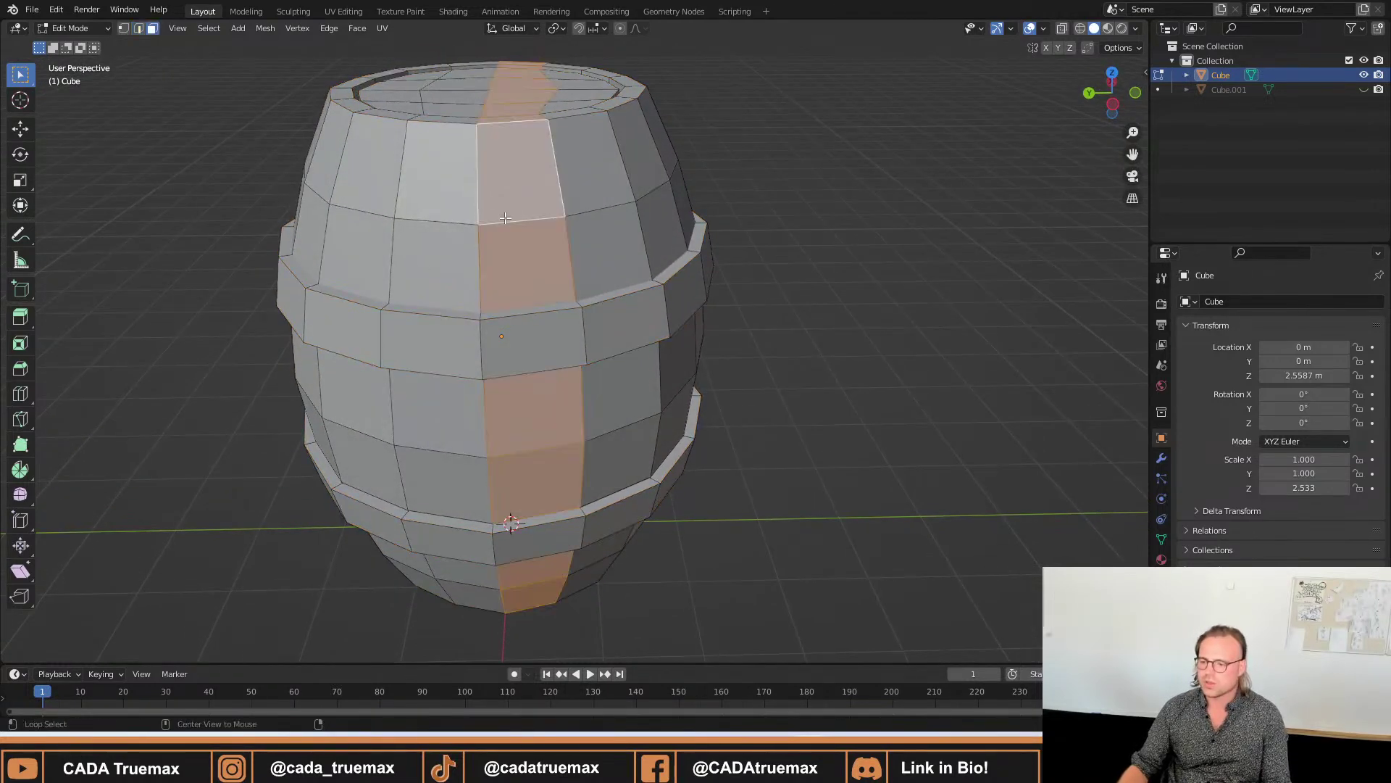
pyautogui.keyDown('alt'); pyautogui.click(458, 218); pyautogui.keyUp('alt')
pyautogui.keyDown('alt'); pyautogui.click(468, 250); pyautogui.keyUp('alt')
pyautogui.keyDown('alt'); pyautogui.click(507, 217); pyautogui.keyUp('alt')
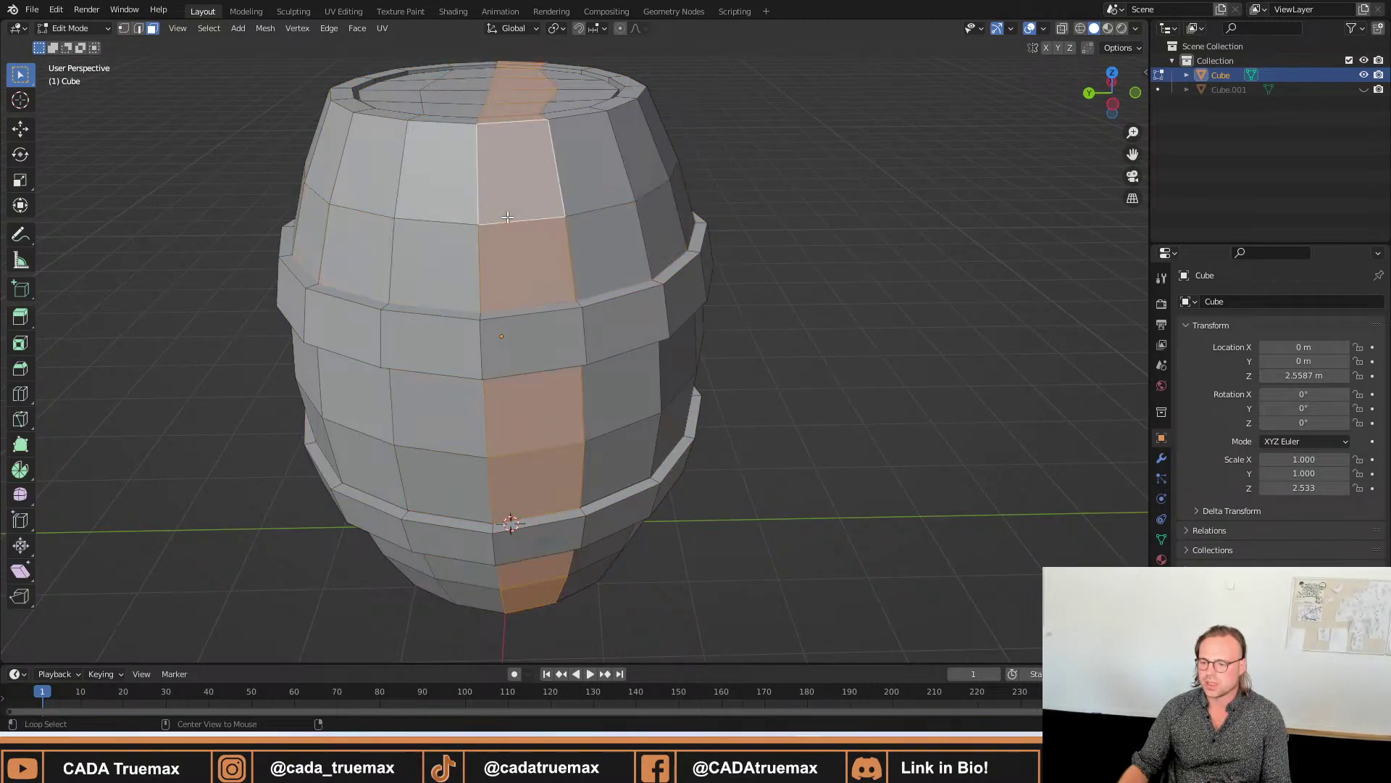
pyautogui.keyDown('alt'); pyautogui.click(594, 435); pyautogui.keyUp('alt')
pyautogui.keyDown('alt'); pyautogui.click(619, 428); pyautogui.keyUp('alt')
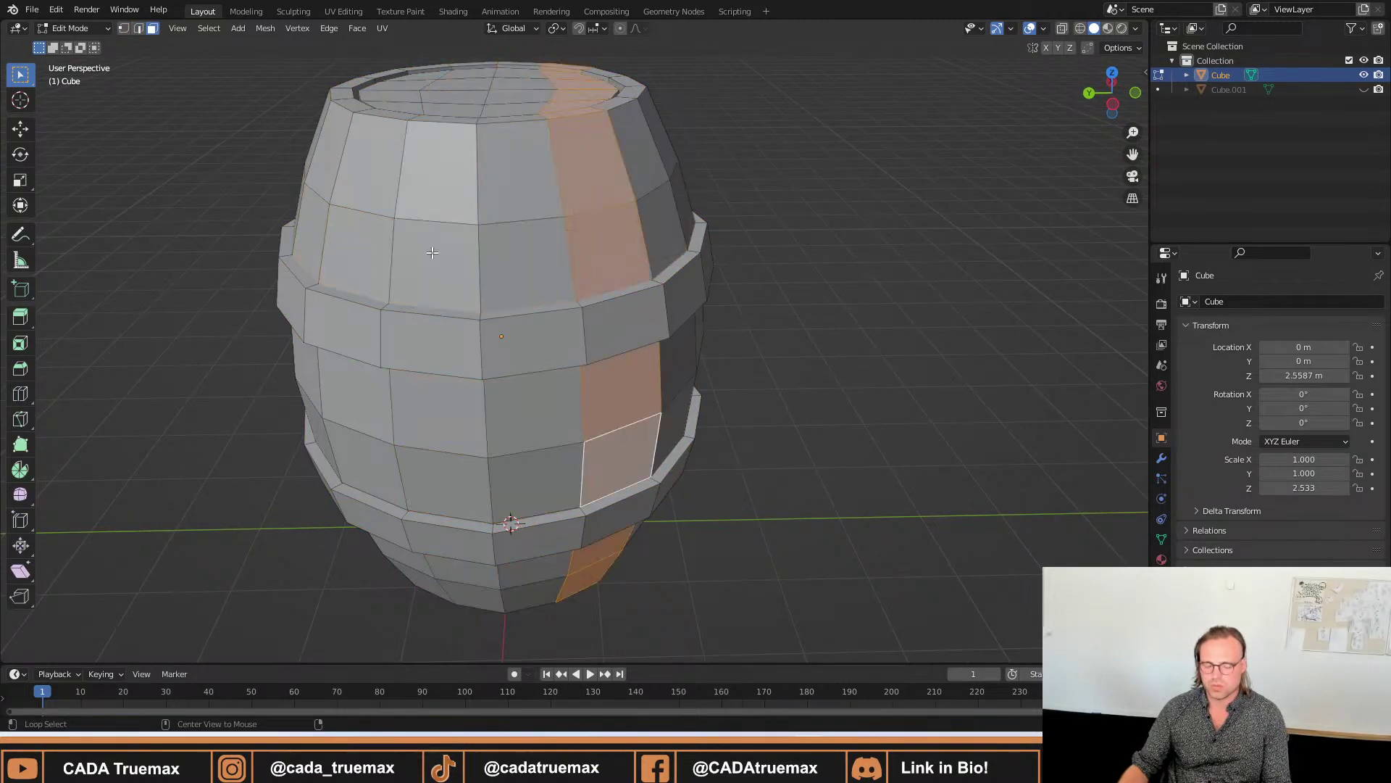
pyautogui.click(880, 217)
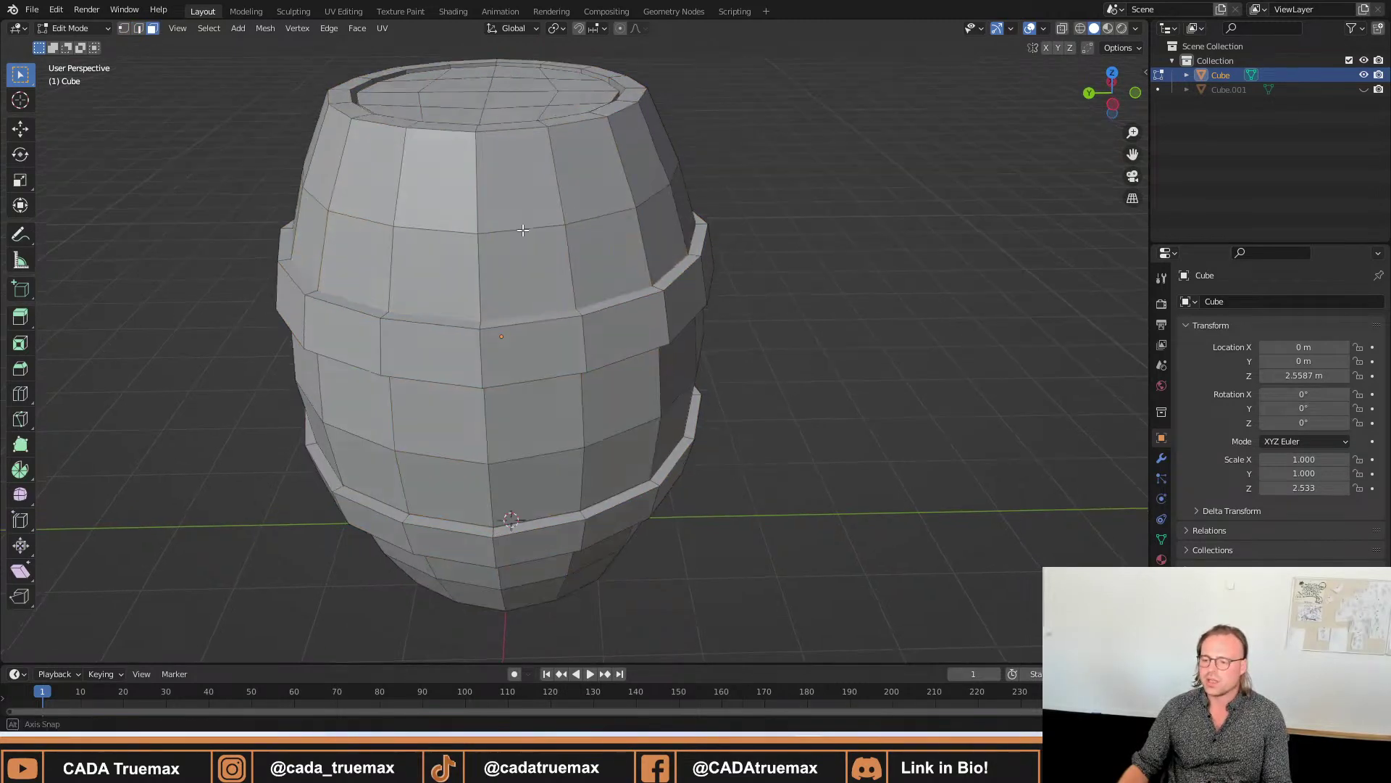
# Select the horizontal face loop below the top rim and replace it with the vertical face loop running across the lid.
pyautogui.moveTo(511, 232); pyautogui.dragTo(522, 313, button='middle')
pyautogui.scroll(4, 507, 275)
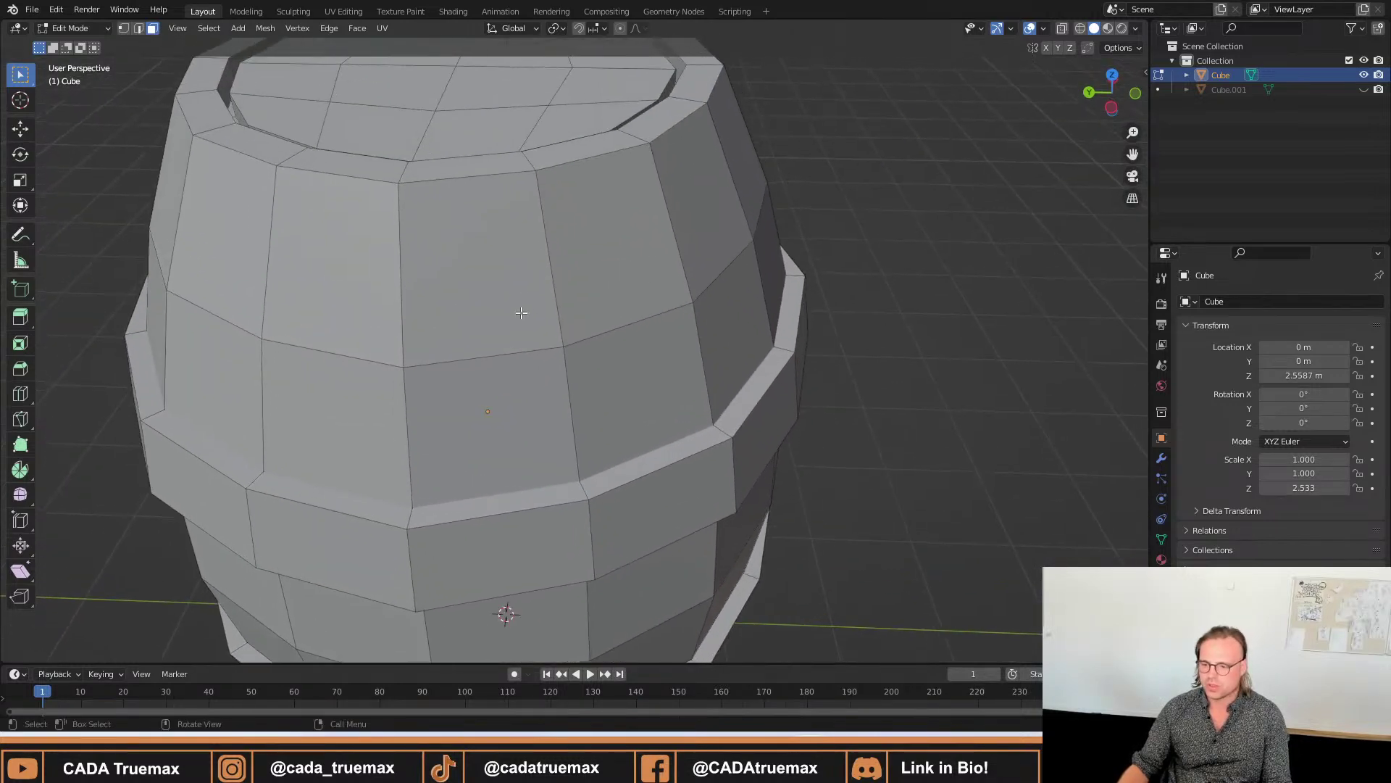
pyautogui.keyDown('alt'); pyautogui.click(405, 277); pyautogui.keyUp('alt')
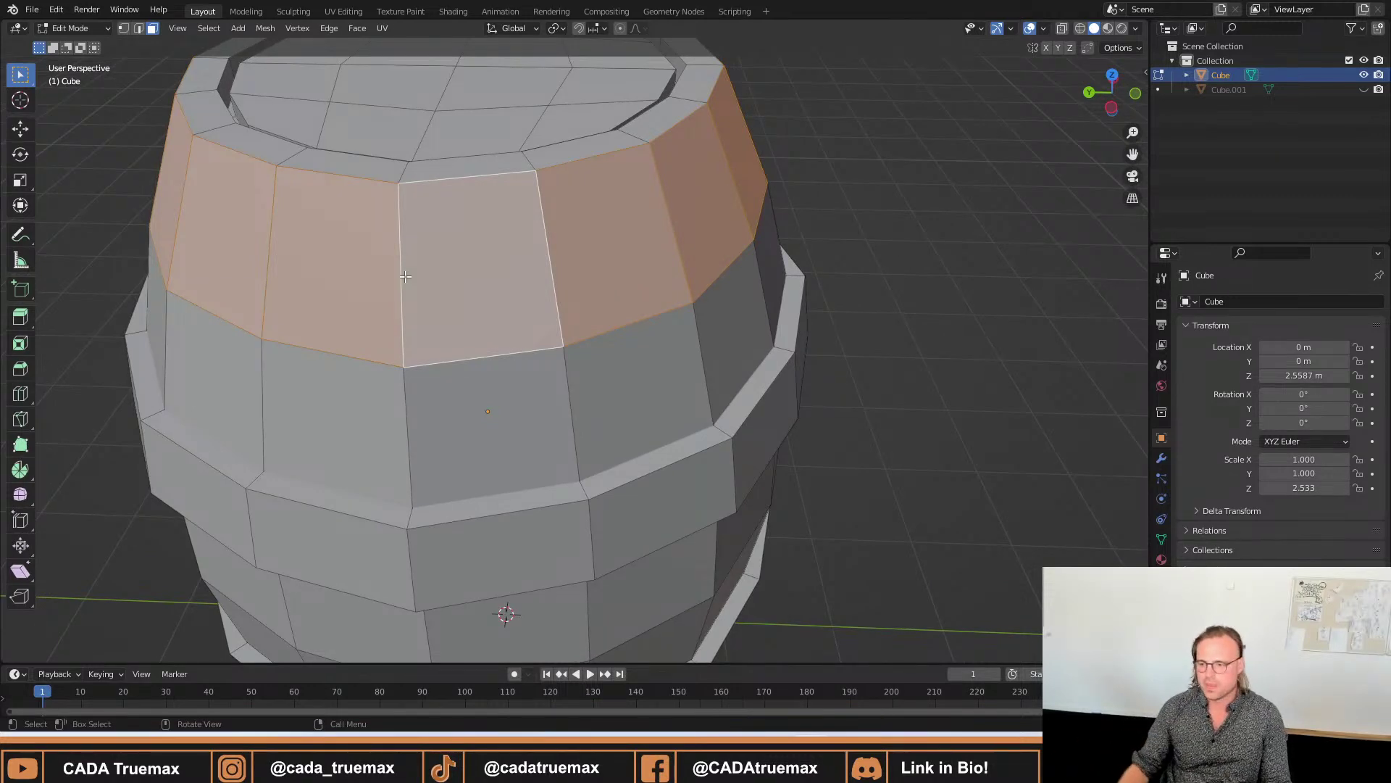
pyautogui.click(487, 385)
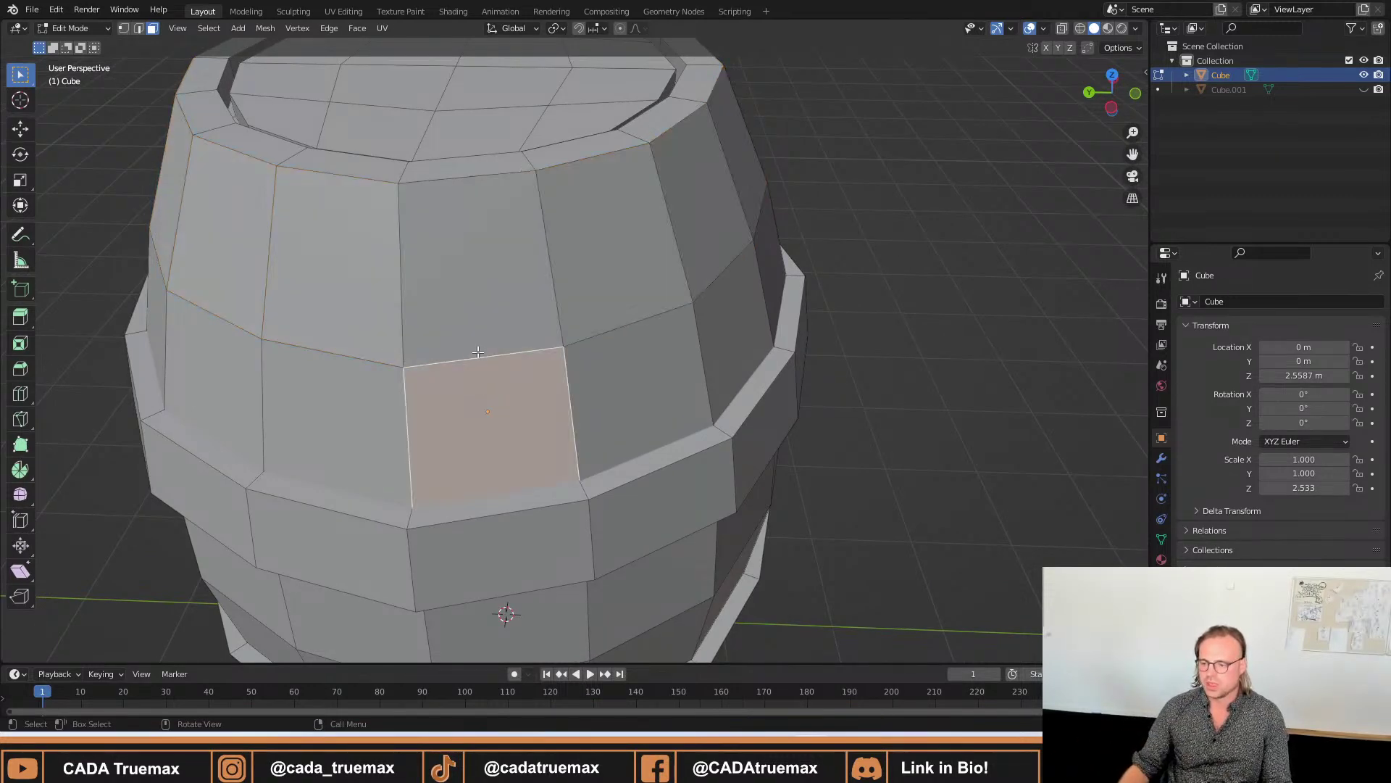
pyautogui.keyDown('alt'); pyautogui.click(478, 352); pyautogui.keyUp('alt')
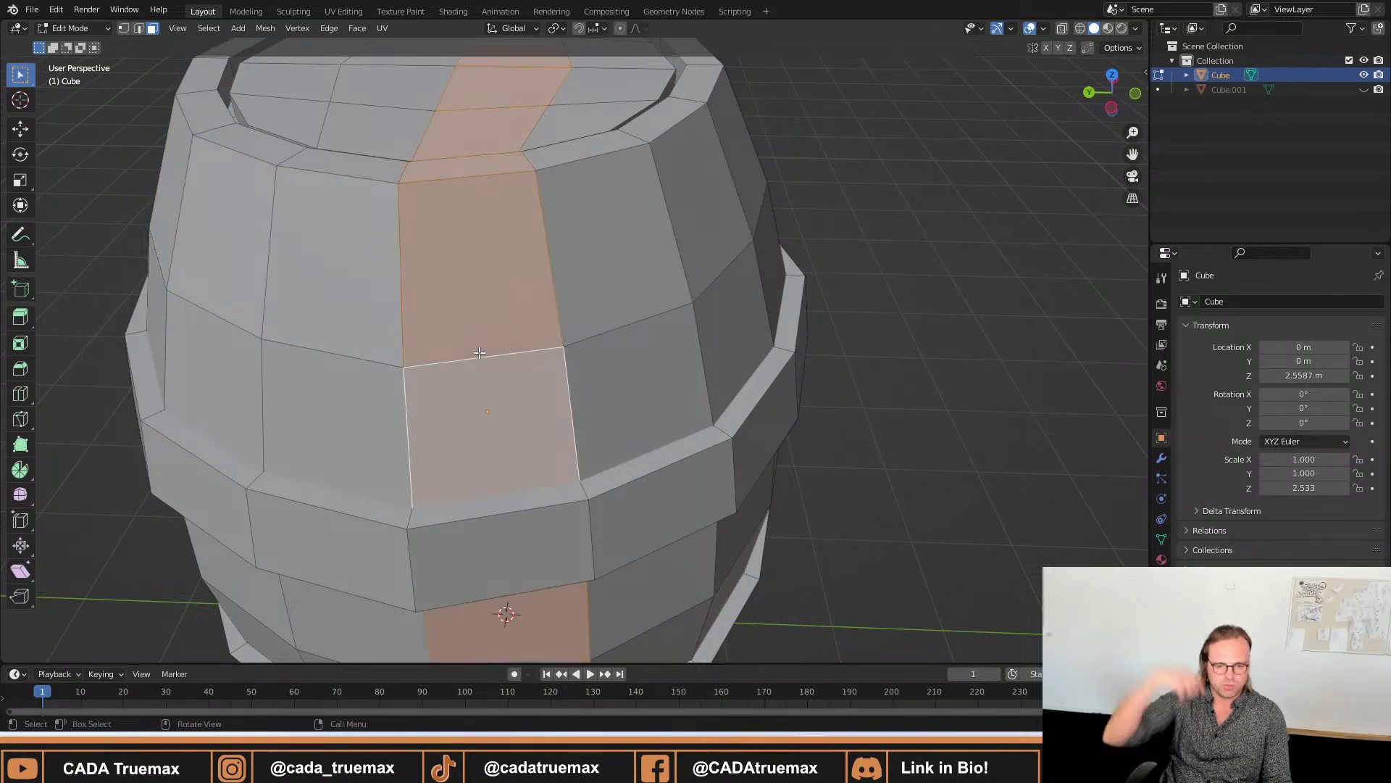
# Select the horizontal face loop directly below the barrel's top rim, comparing it with the vertical loop.
pyautogui.keyDown('alt'); pyautogui.click(401, 278); pyautogui.keyUp('alt')
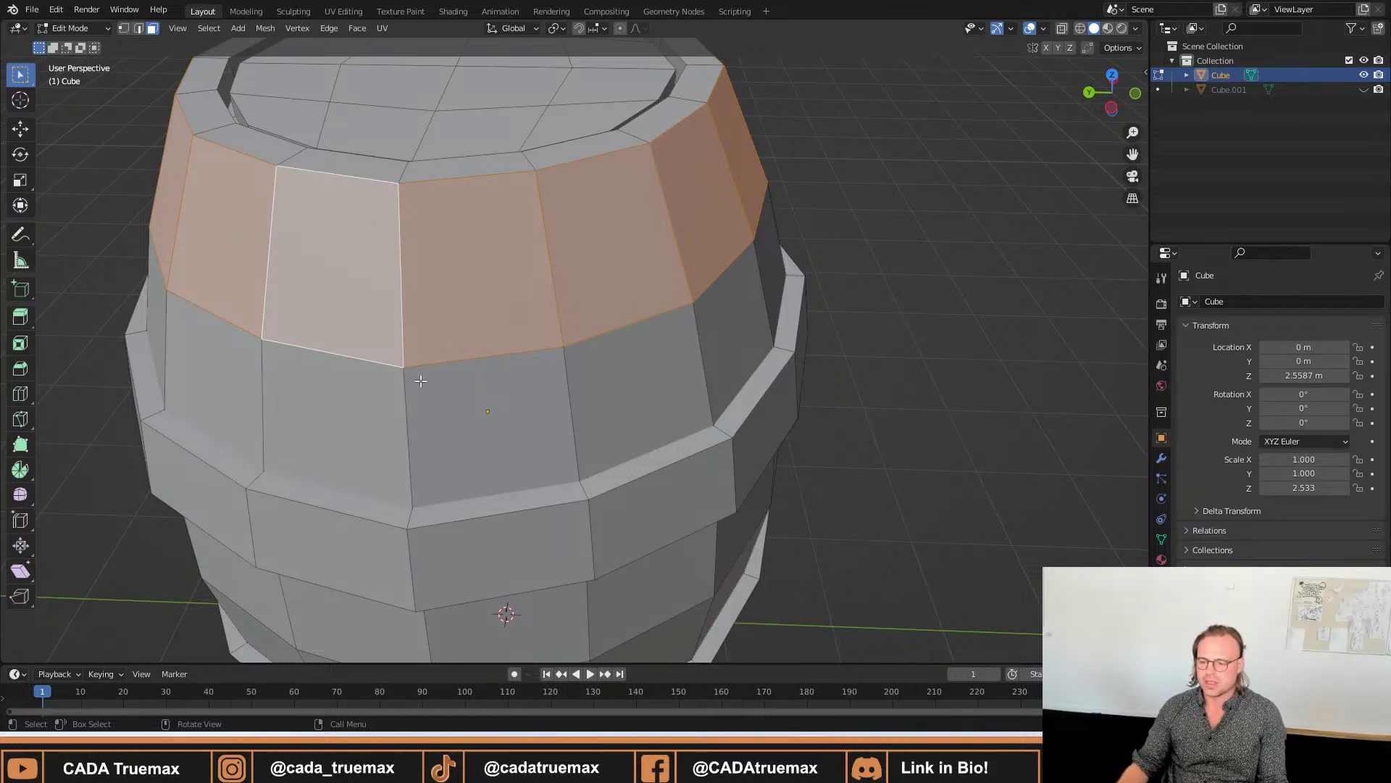
pyautogui.click(421, 380)
pyautogui.keyDown('alt'); pyautogui.click(420, 305); pyautogui.keyUp('alt')
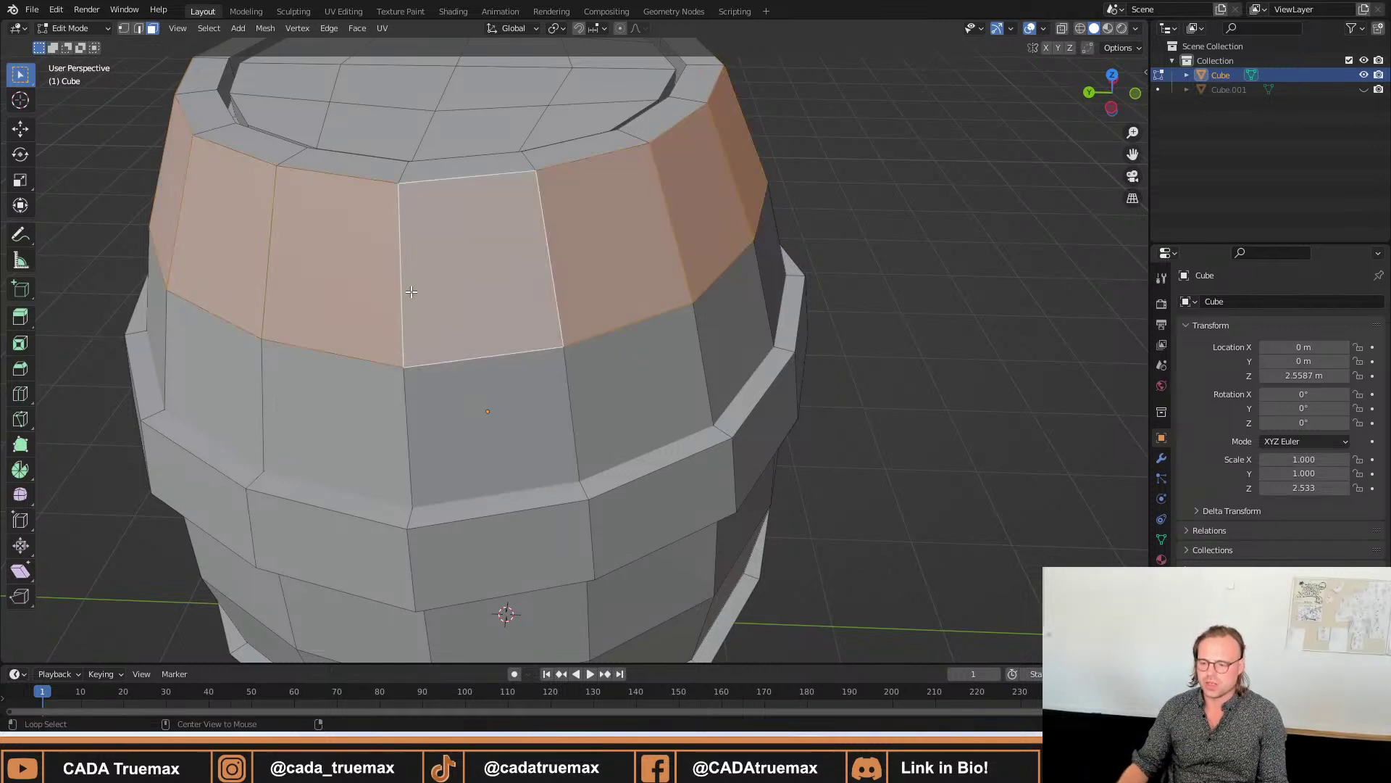
pyautogui.keyDown('alt'); pyautogui.click(482, 175); pyautogui.keyUp('alt')
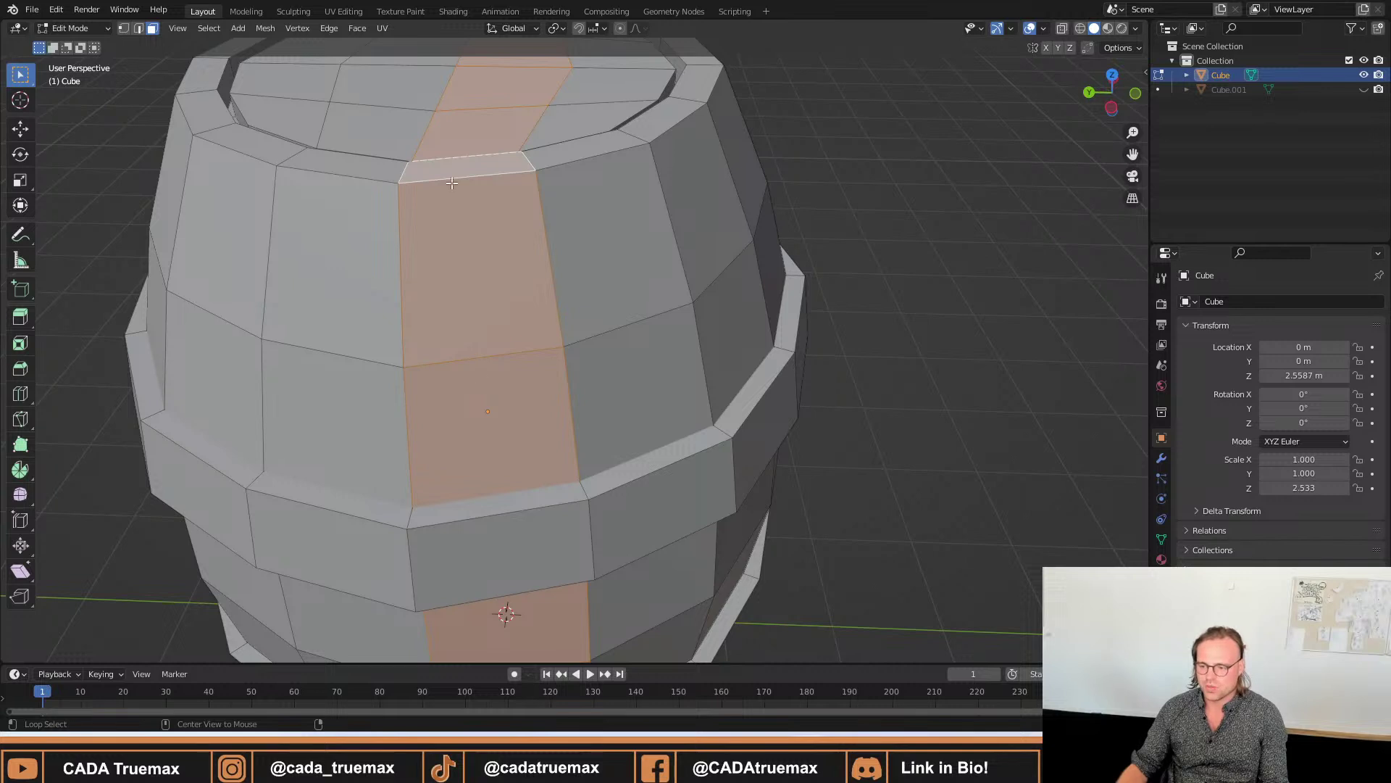
pyautogui.keyDown('alt'); pyautogui.click(415, 277); pyautogui.keyUp('alt')
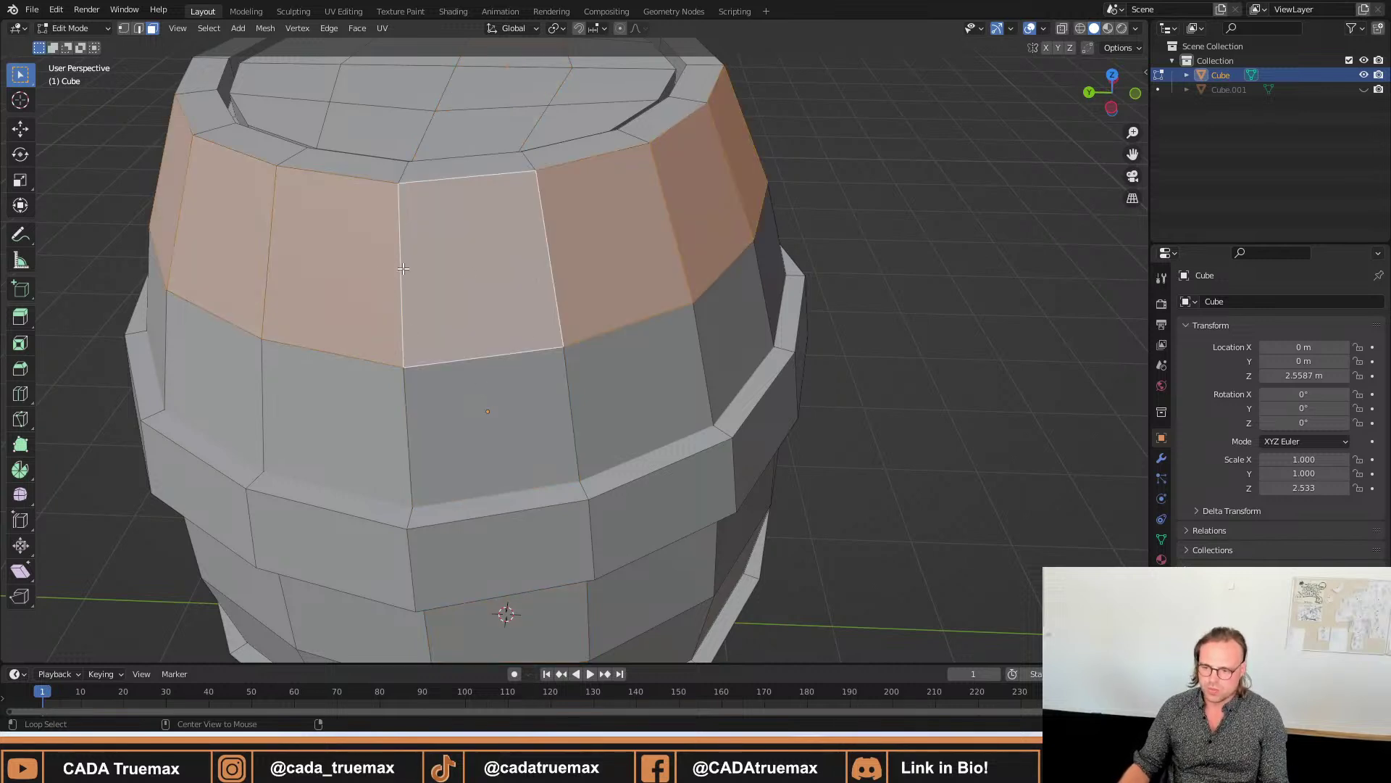
pyautogui.keyDown('alt'); pyautogui.click(403, 269); pyautogui.keyUp('alt')
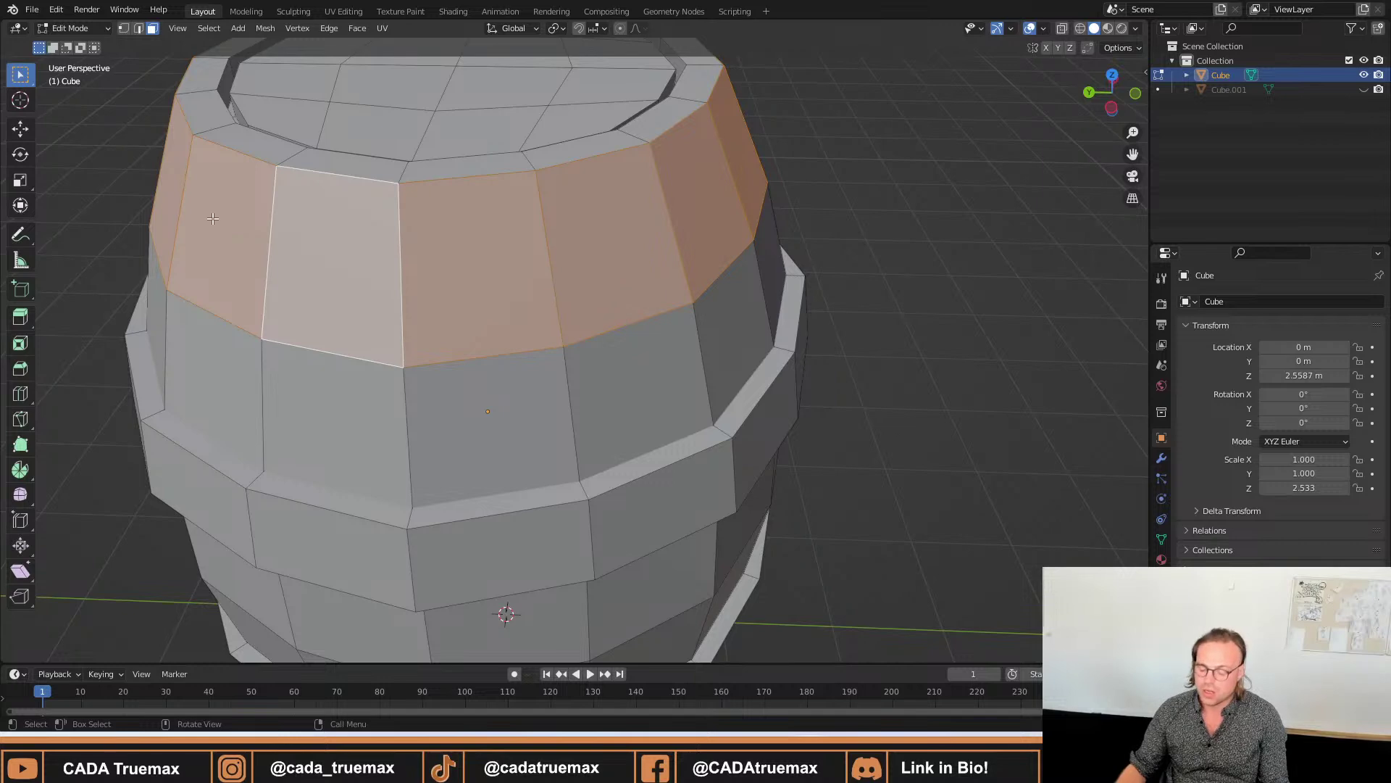
# Select the horizontal face loop above the upper hoop, replacing it with the hoop's outer face loop.
pyautogui.keyDown('alt'); pyautogui.click(554, 287); pyautogui.keyUp('alt')
pyautogui.keyDown('alt'); pyautogui.click(552, 359); pyautogui.keyUp('alt')
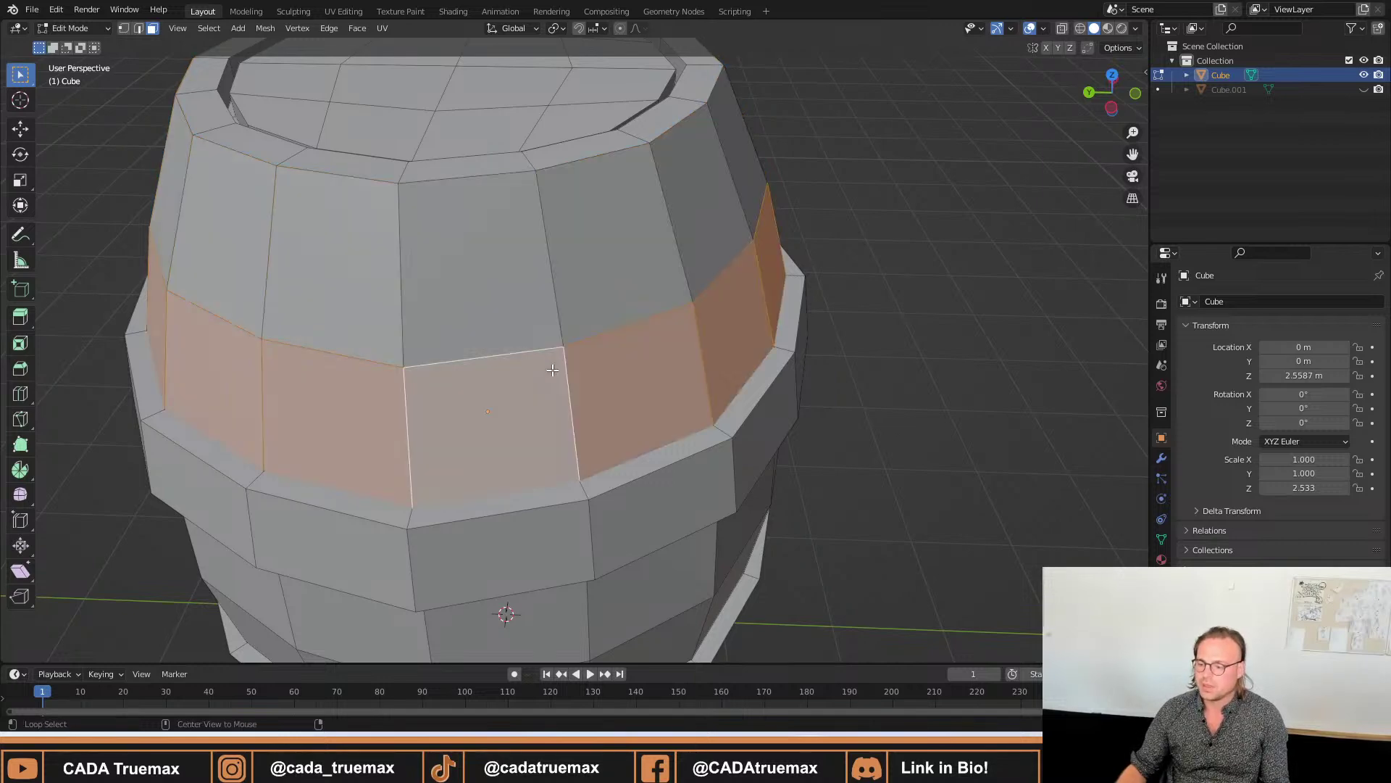
pyautogui.moveTo(635, 445); pyautogui.dragTo(569, 442, button='middle')
pyautogui.keyDown('alt'); pyautogui.click(622, 411); pyautogui.keyUp('alt')
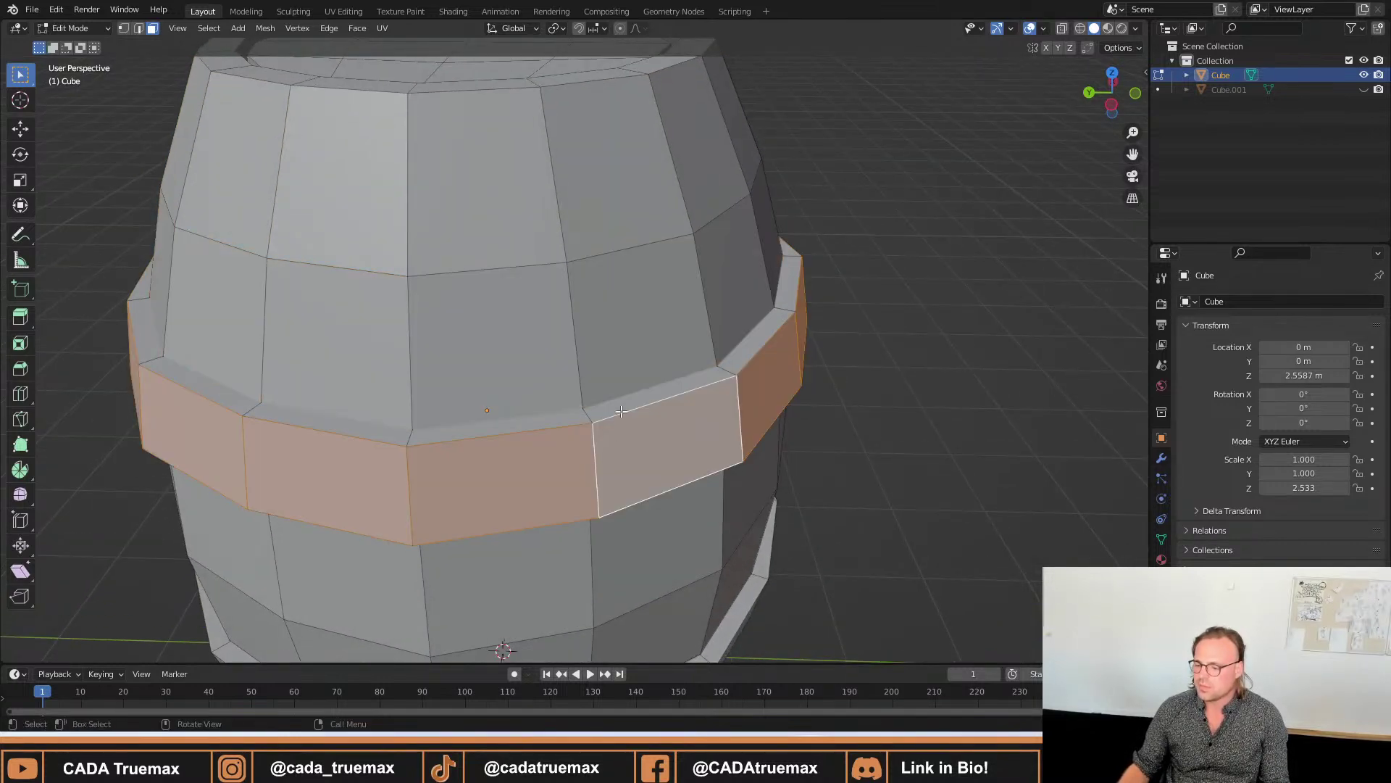
# Switch to edge select mode and try loop selection on the barrel's vertical edges at and above the upper hoop.
pyautogui.press('2')
pyautogui.keyDown('alt'); pyautogui.click(598, 458); pyautogui.keyUp('alt')
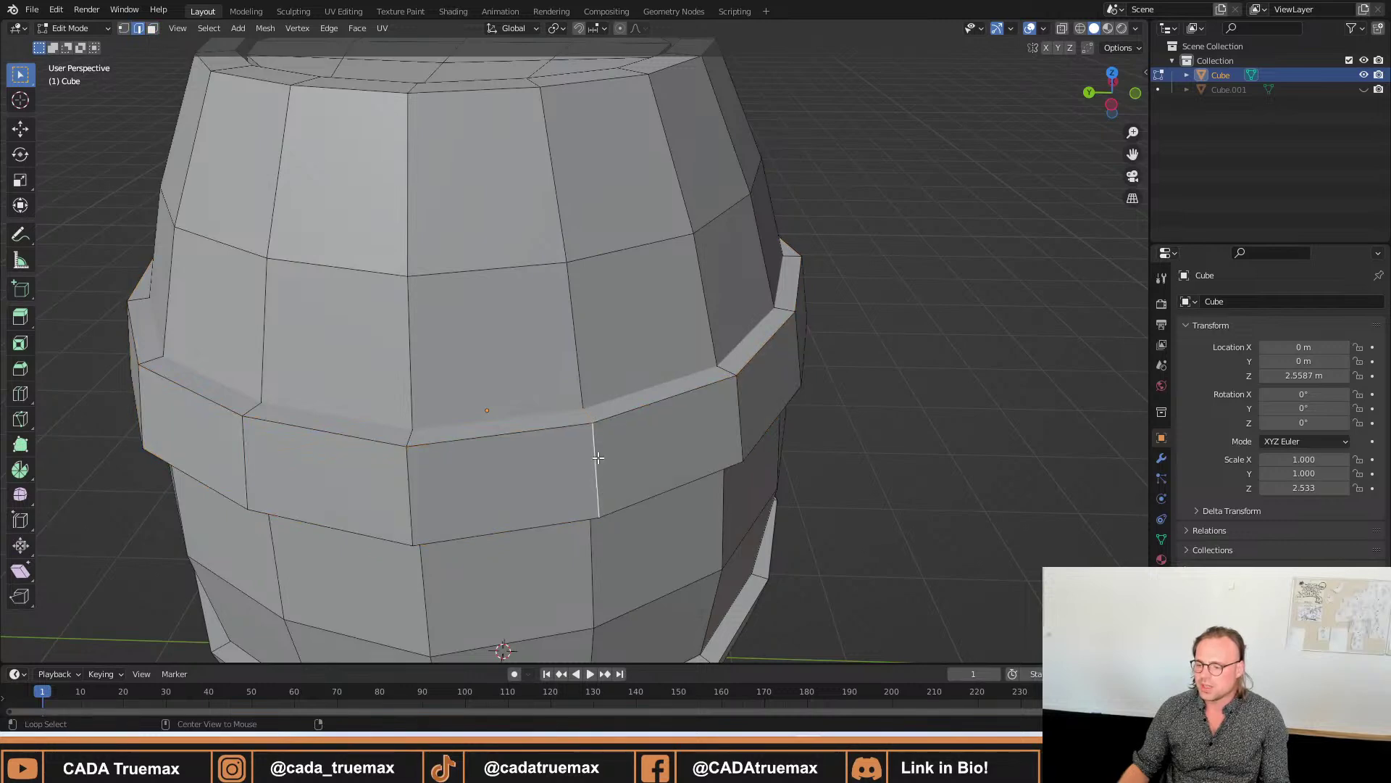
pyautogui.keyDown('alt'); pyautogui.click(579, 366); pyautogui.keyUp('alt')
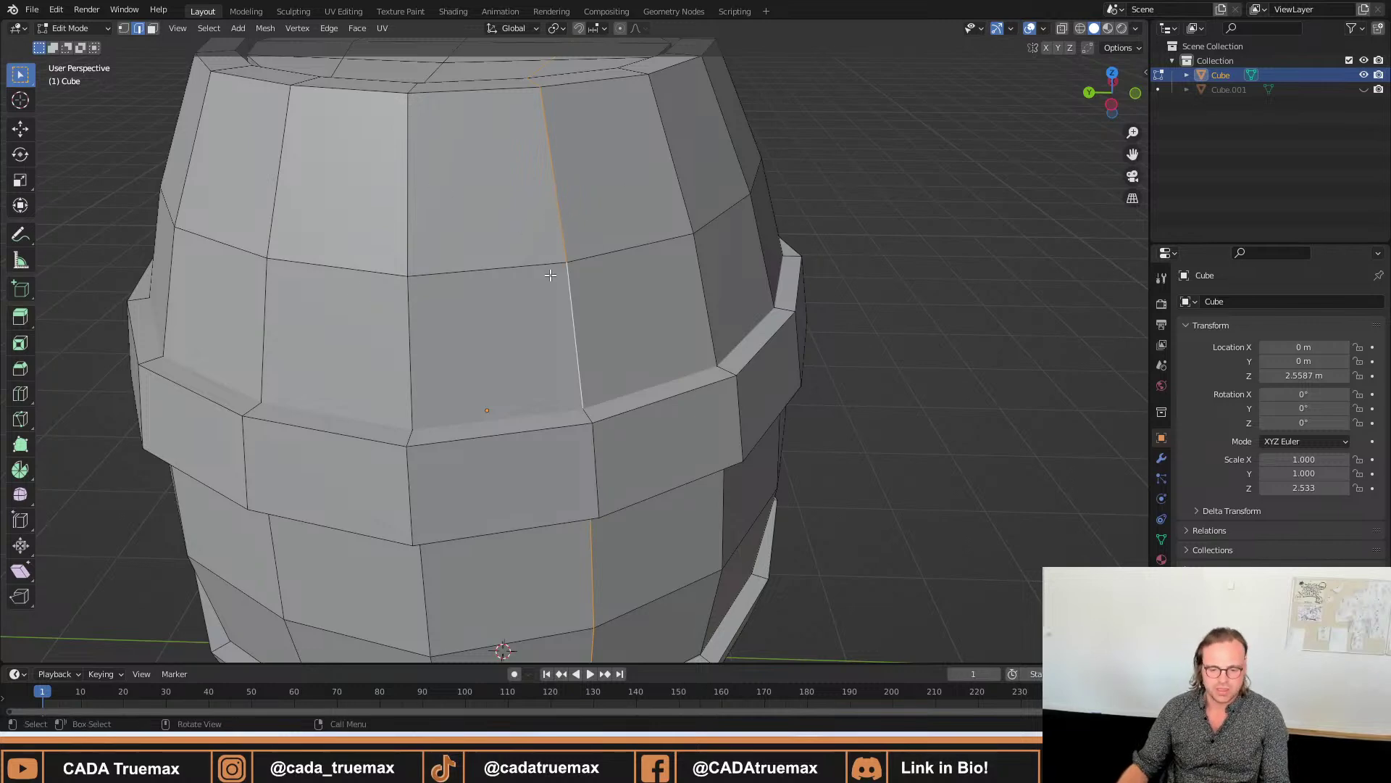
pyautogui.moveTo(600, 227); pyautogui.dragTo(585, 303, button='middle')
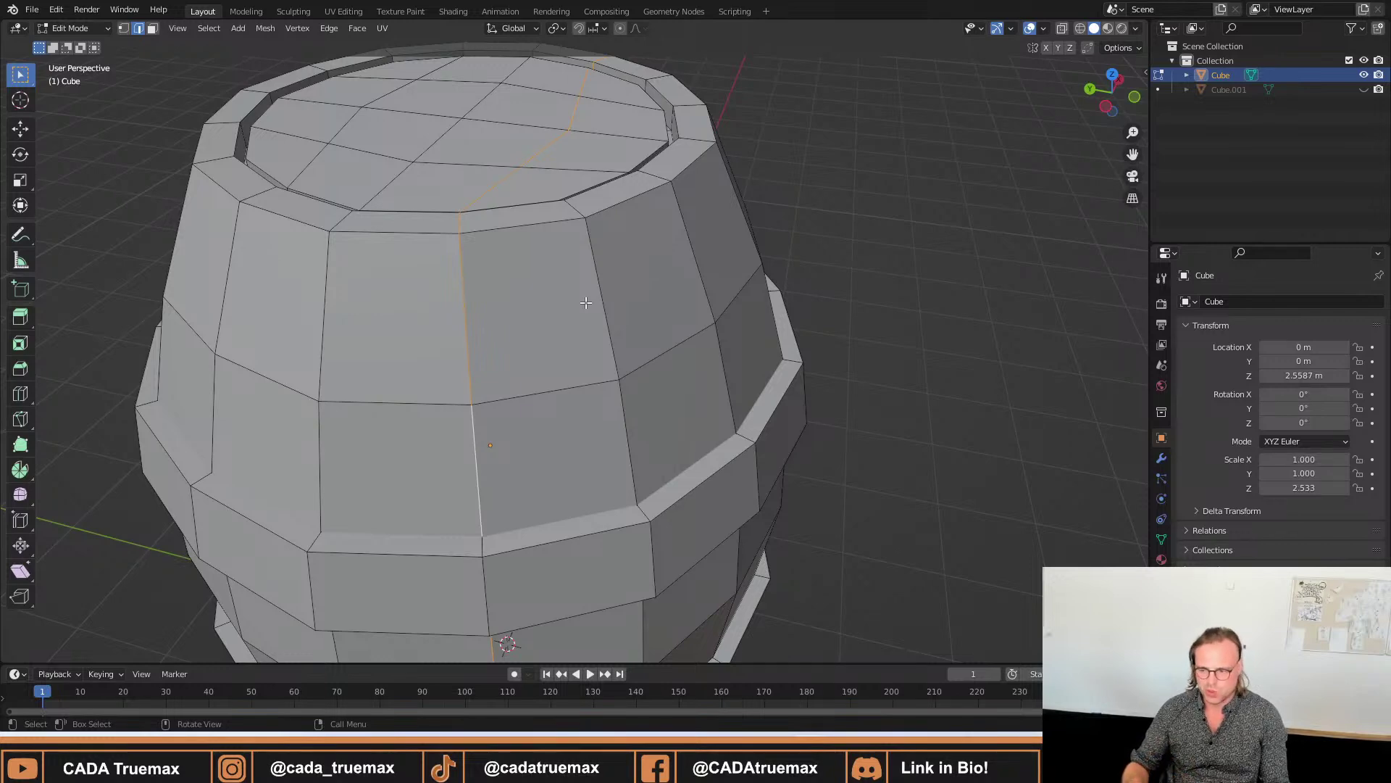
pyautogui.moveTo(539, 299)
pyautogui.mouseDown(button='middle')
pyautogui.moveTo(521, 314)
pyautogui.moveTo(507, 283)
pyautogui.moveTo(551, 312)
pyautogui.moveTo(577, 357)
pyautogui.moveTo(549, 296)
pyautogui.mouseUp(button='middle')
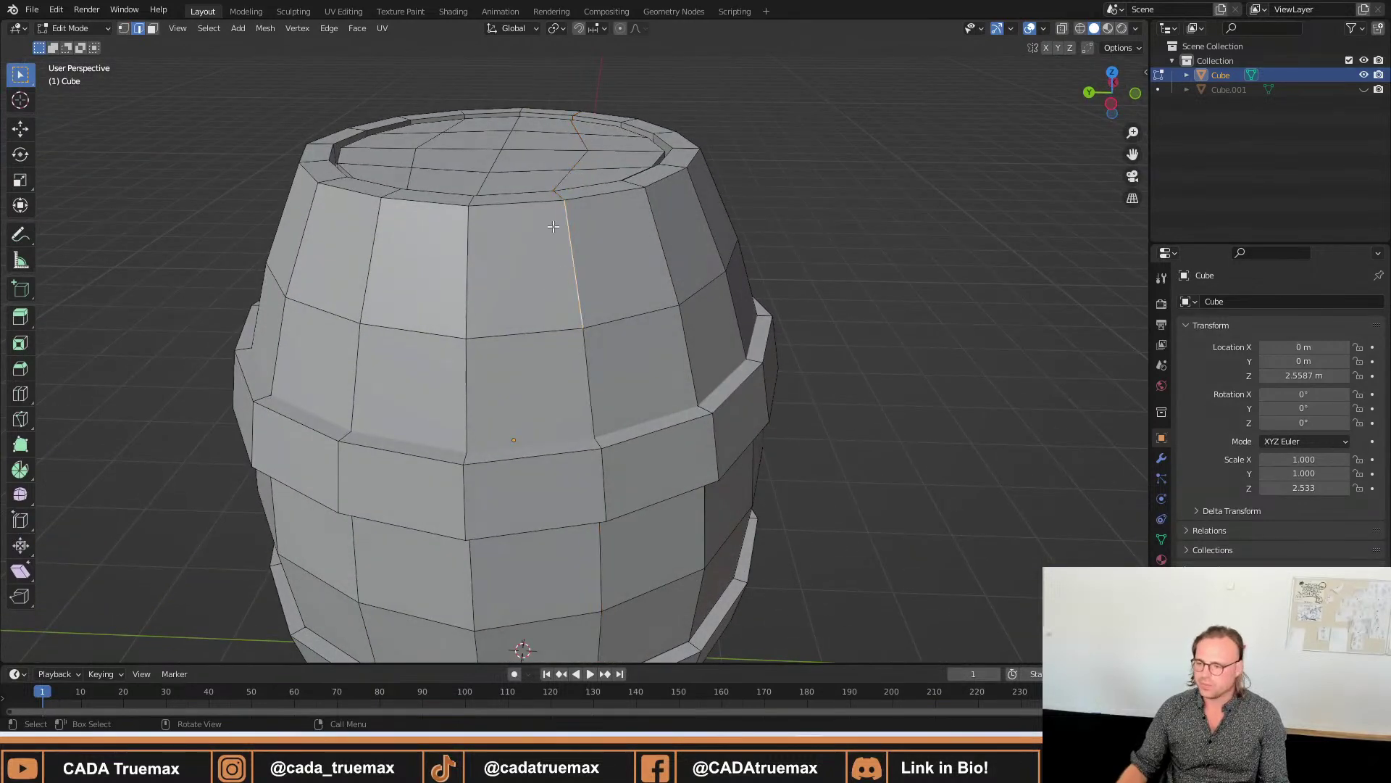
pyautogui.moveTo(543, 227); pyautogui.dragTo(546, 248, button='middle')
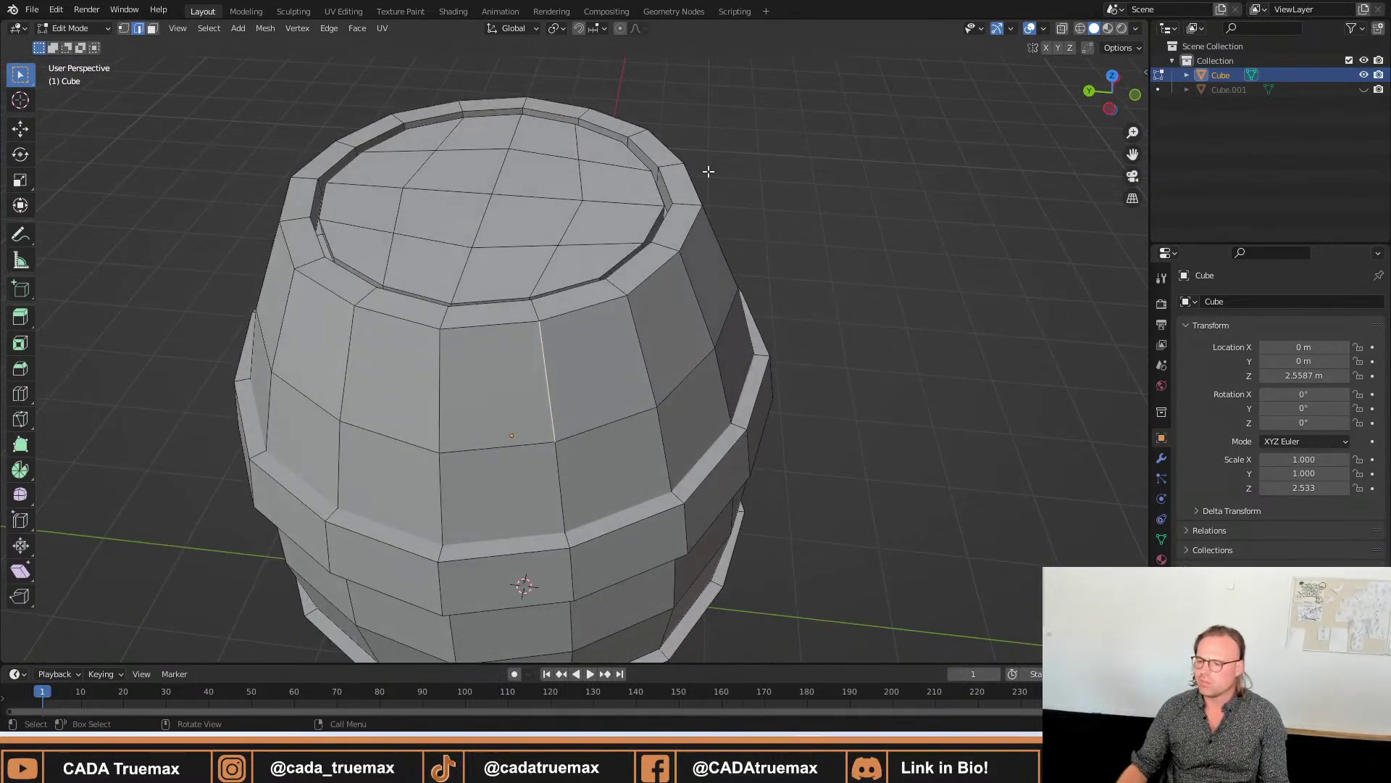
# Select the outer and inner edge loops of the barrel's top rim together with the edges bordering the lid.
pyautogui.scroll(3, 521, 259)
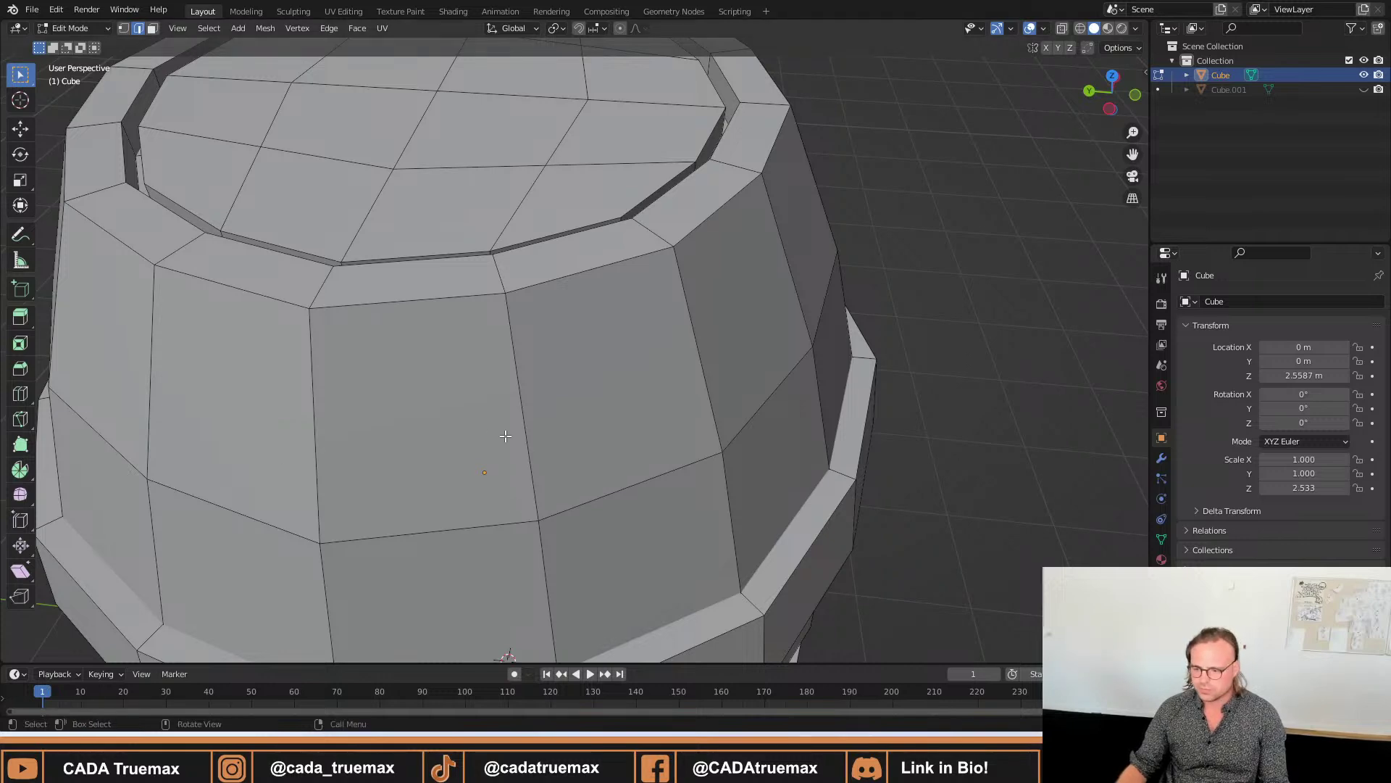
pyautogui.moveTo(508, 437); pyautogui.dragTo(489, 395, button='middle')
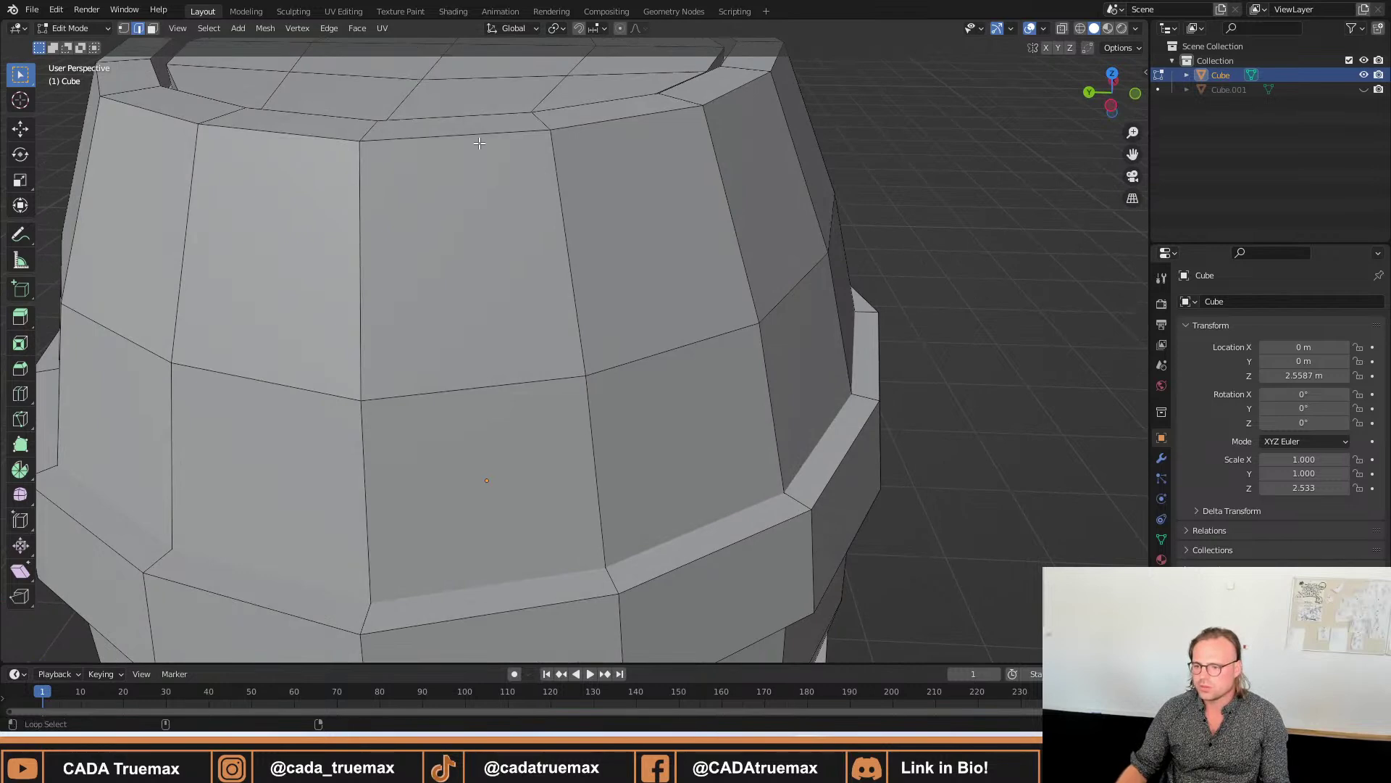
pyautogui.keyDown('alt'); pyautogui.click(477, 116); pyautogui.keyUp('alt')
pyautogui.moveTo(477, 116); pyautogui.dragTo(551, 239, button='middle')
pyautogui.keyDown('alt'); pyautogui.keyDown('shift'); pyautogui.click(608, 280); pyautogui.keyUp('shift'); pyautogui.keyUp('alt')
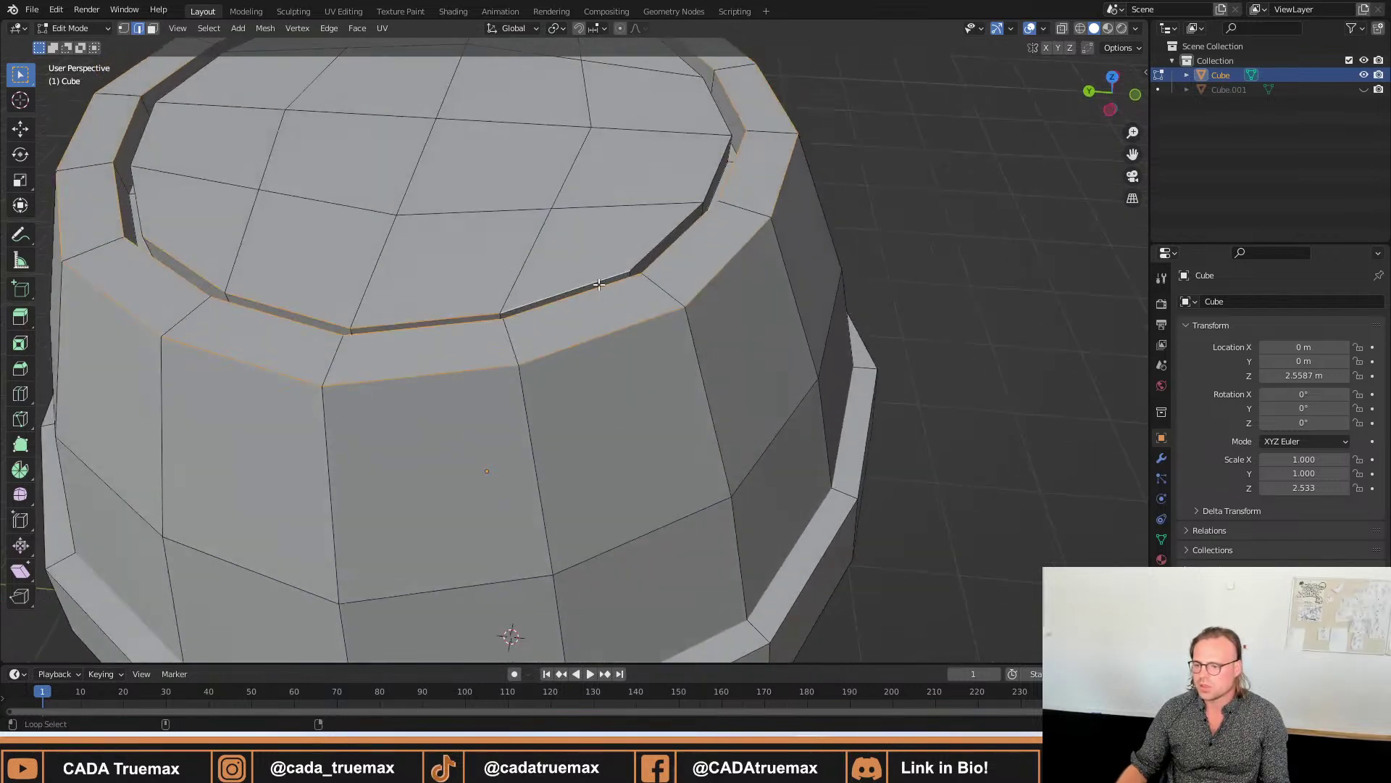
pyautogui.keyDown('alt'); pyautogui.keyDown('shift'); pyautogui.click(659, 230); pyautogui.keyUp('shift'); pyautogui.keyUp('alt')
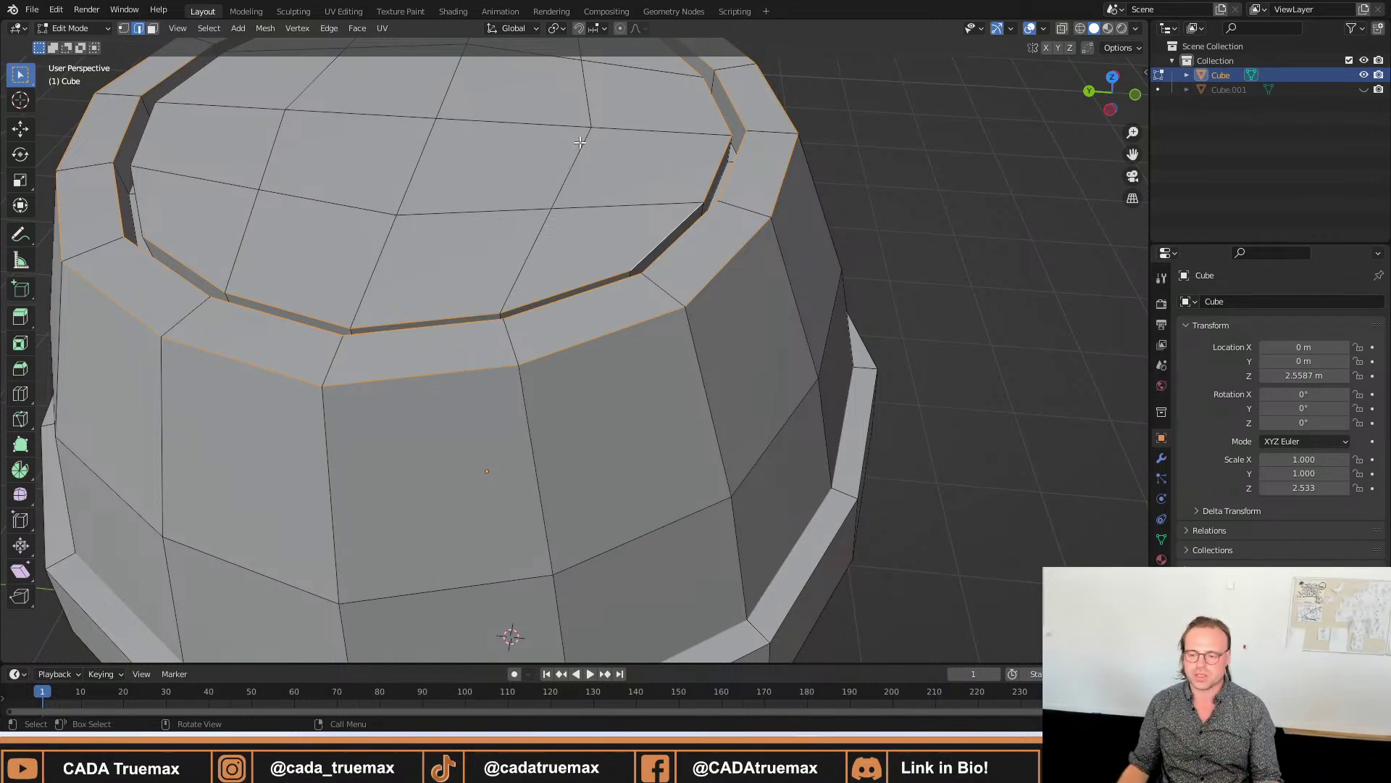
pyautogui.moveTo(305, 122); pyautogui.dragTo(305, 157, button='middle')
pyautogui.keyDown('alt'); pyautogui.click(304, 156); pyautogui.keyUp('alt')
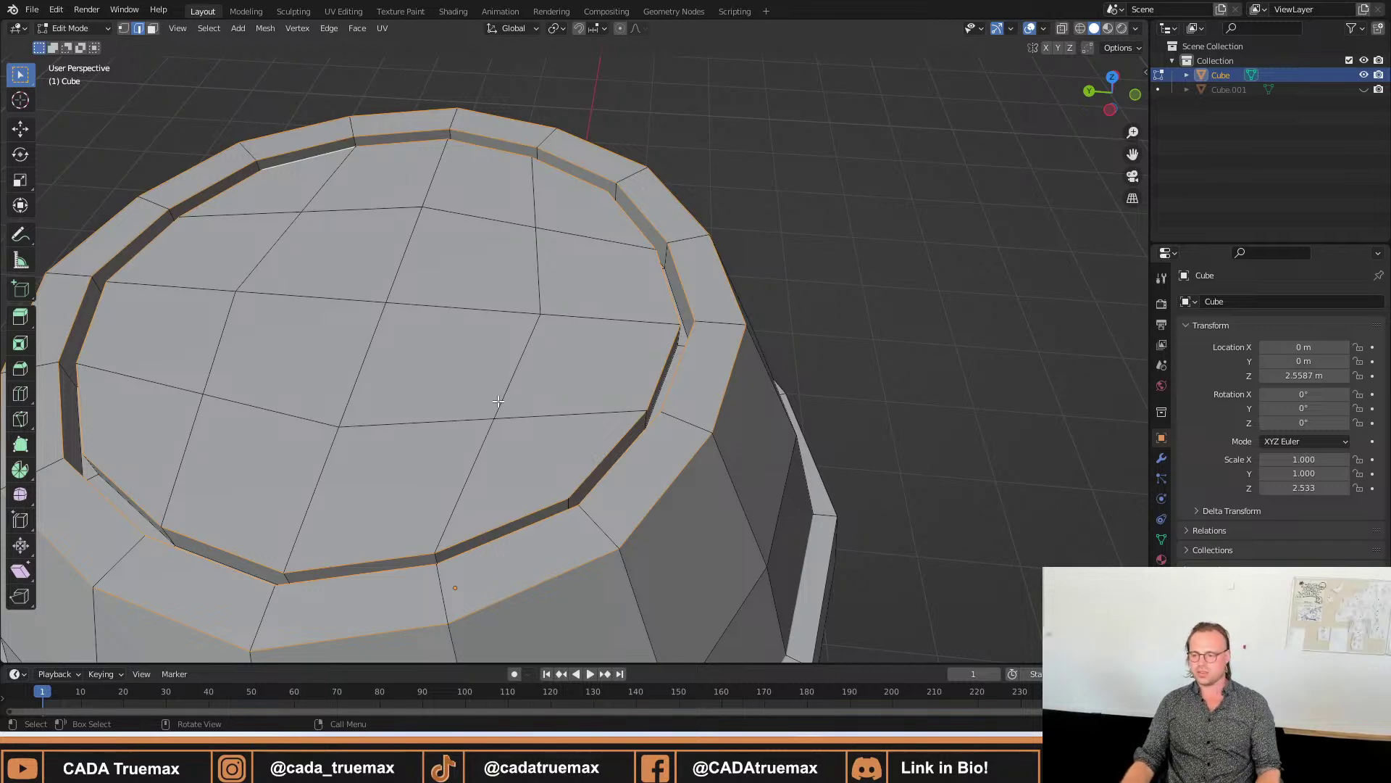
# Add the upper hoop's upper and lower outer edge loops to the selection.
pyautogui.scroll(-6, 493, 395)
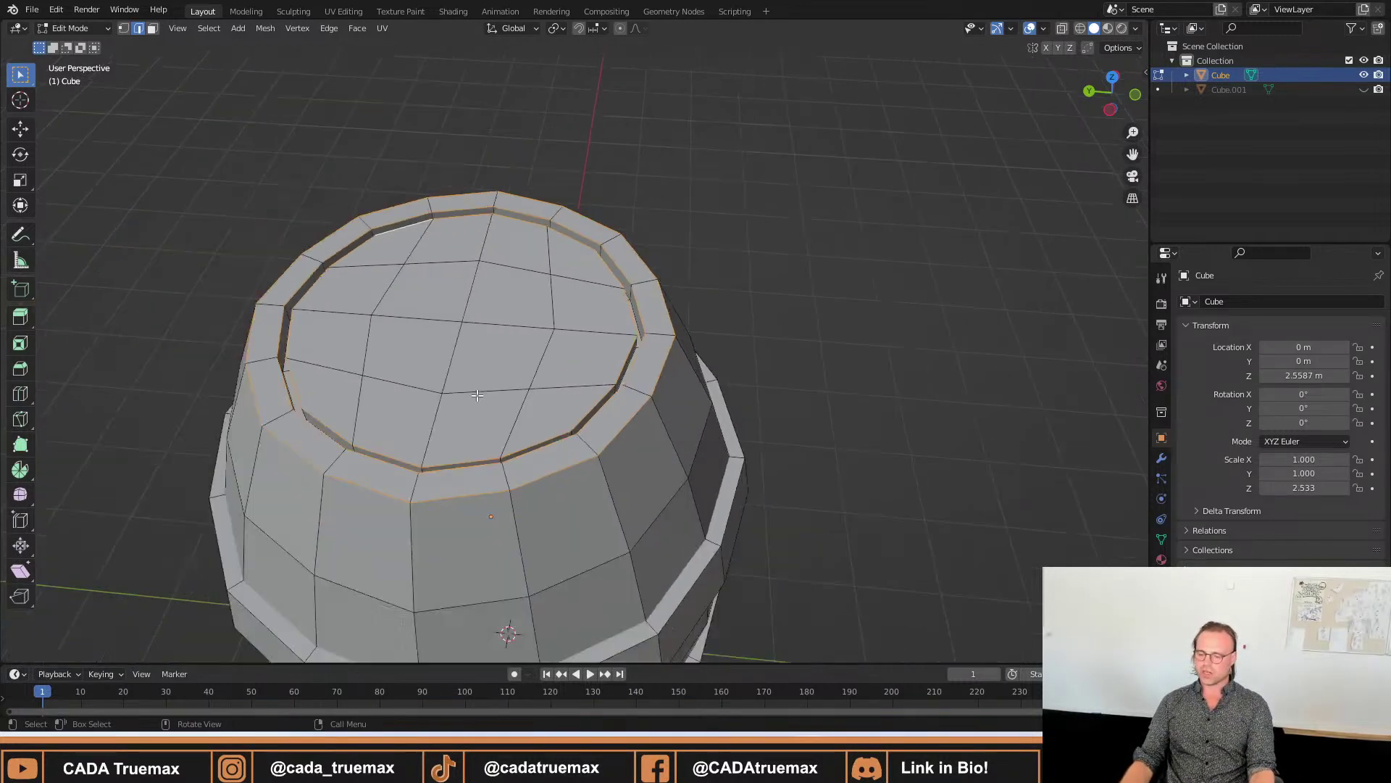
pyautogui.scroll(2, 532, 408)
pyautogui.keyDown('alt'); pyautogui.keyDown('shift'); pyautogui.click(527, 439); pyautogui.keyUp('shift'); pyautogui.keyUp('alt')
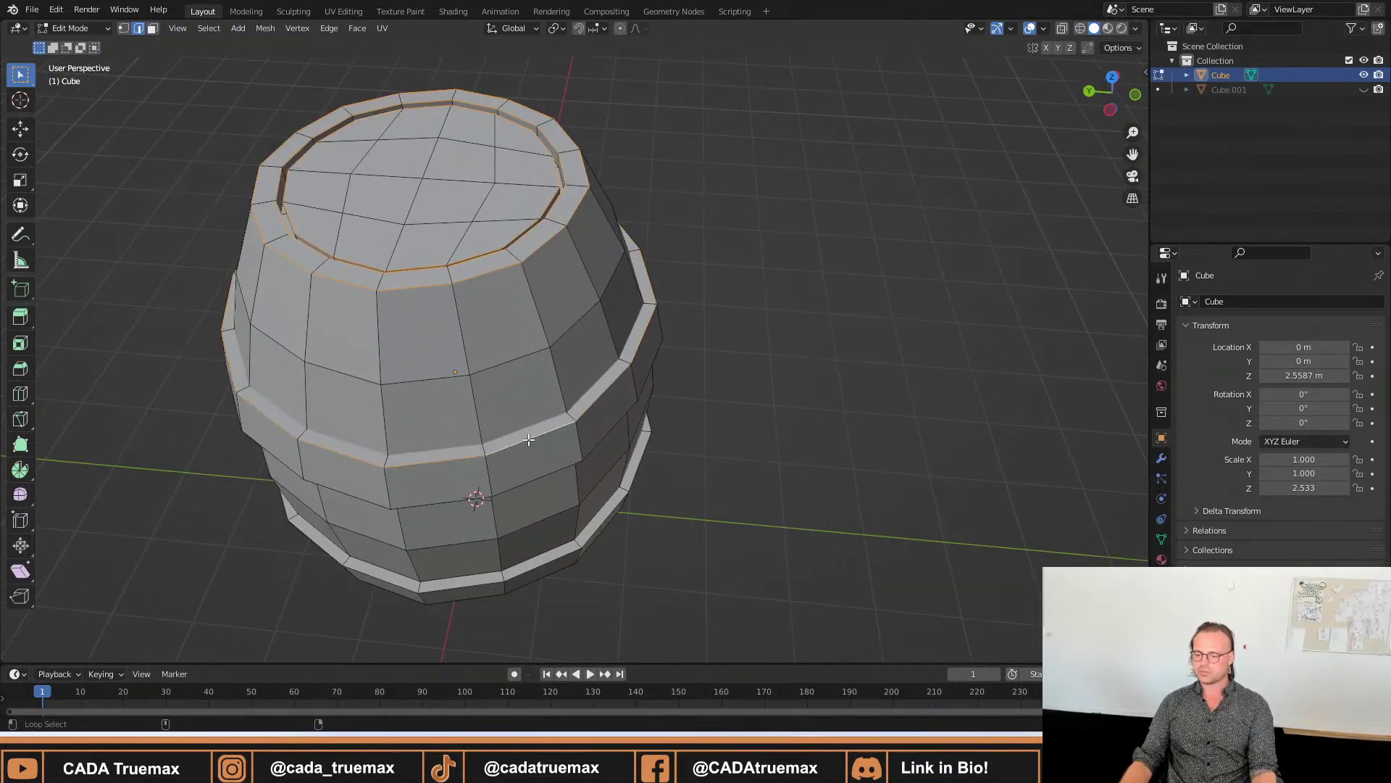
pyautogui.keyDown('alt'); pyautogui.keyDown('shift'); pyautogui.click(537, 470); pyautogui.keyUp('shift'); pyautogui.keyUp('alt')
pyautogui.moveTo(579, 495); pyautogui.dragTo(507, 533, button='middle')
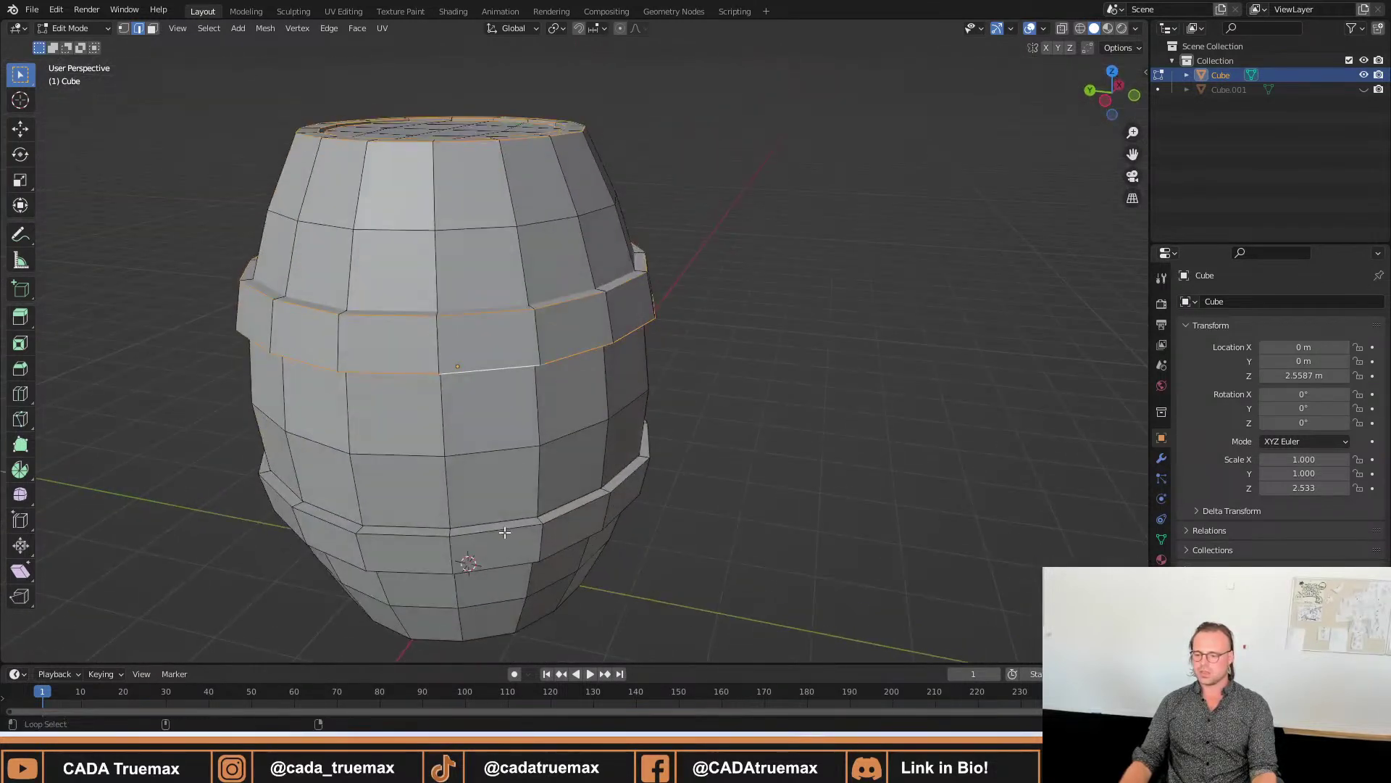
# Add the lower hoop's outer edge loops and the barrel's bottom rim and lid border edges to the selection.
pyautogui.moveTo(531, 586); pyautogui.dragTo(534, 221, button='middle')
pyautogui.scroll(3, 533, 221)
pyautogui.keyDown('alt'); pyautogui.keyDown('shift'); pyautogui.click(533, 221); pyautogui.keyUp('shift'); pyautogui.keyUp('alt')
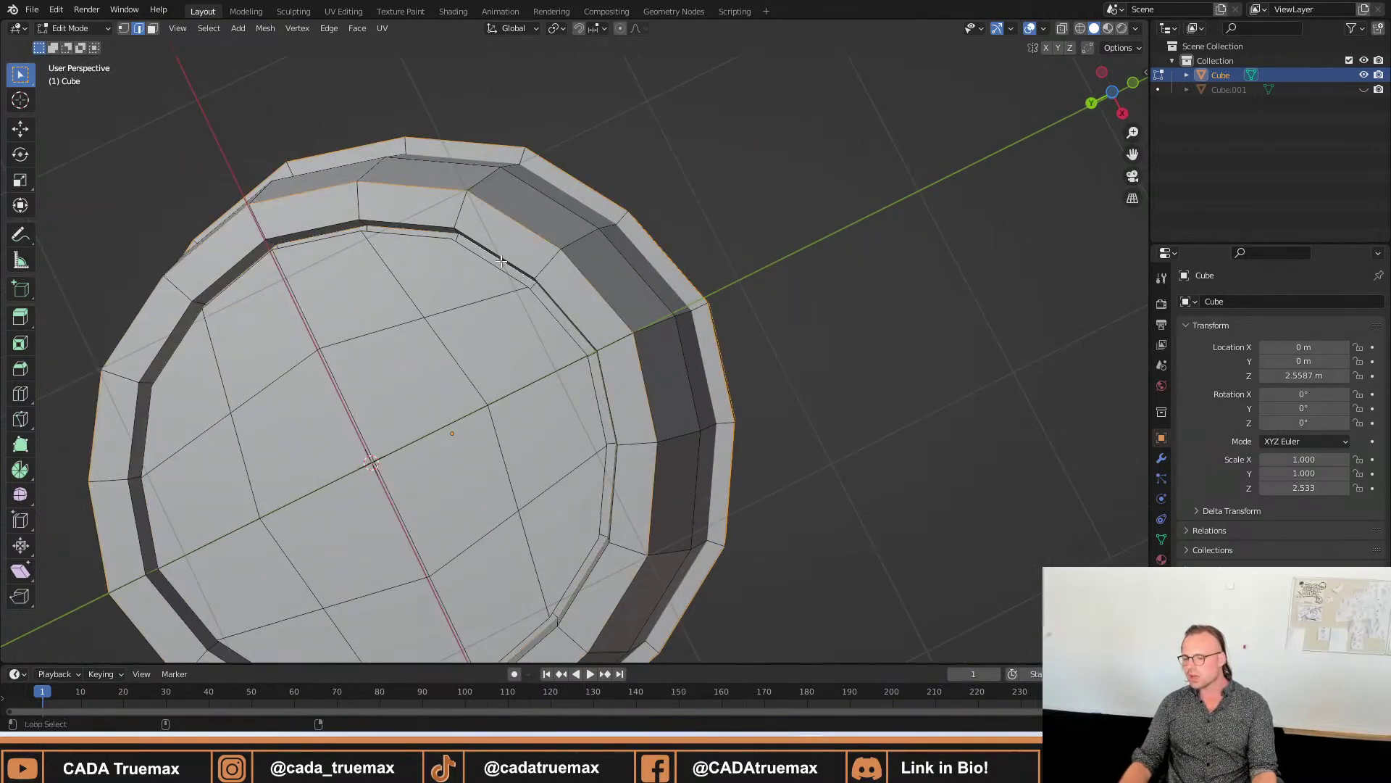
pyautogui.keyDown('alt'); pyautogui.keyDown('shift'); pyautogui.click(485, 262); pyautogui.keyUp('shift'); pyautogui.keyUp('alt')
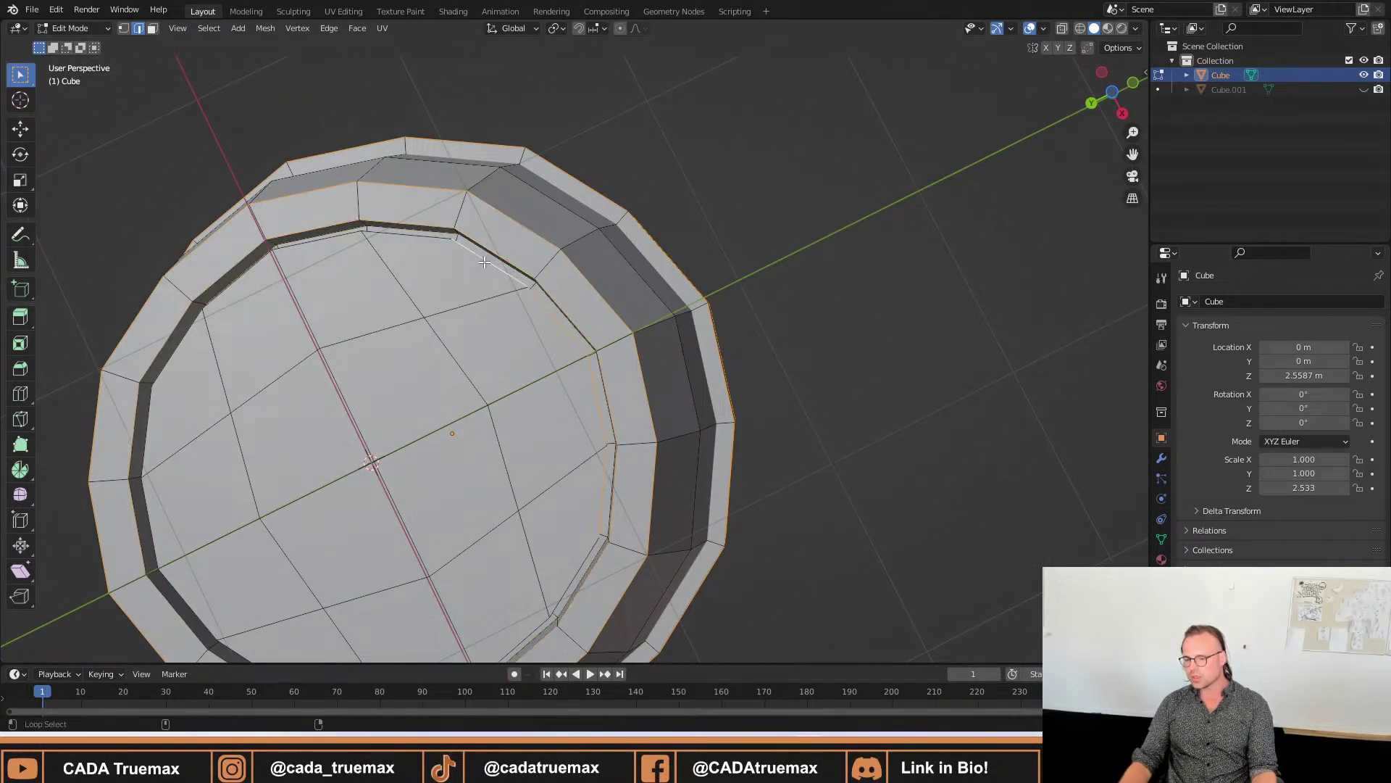
pyautogui.keyDown('alt'); pyautogui.keyDown('shift'); pyautogui.click(319, 241); pyautogui.keyUp('shift'); pyautogui.keyUp('alt')
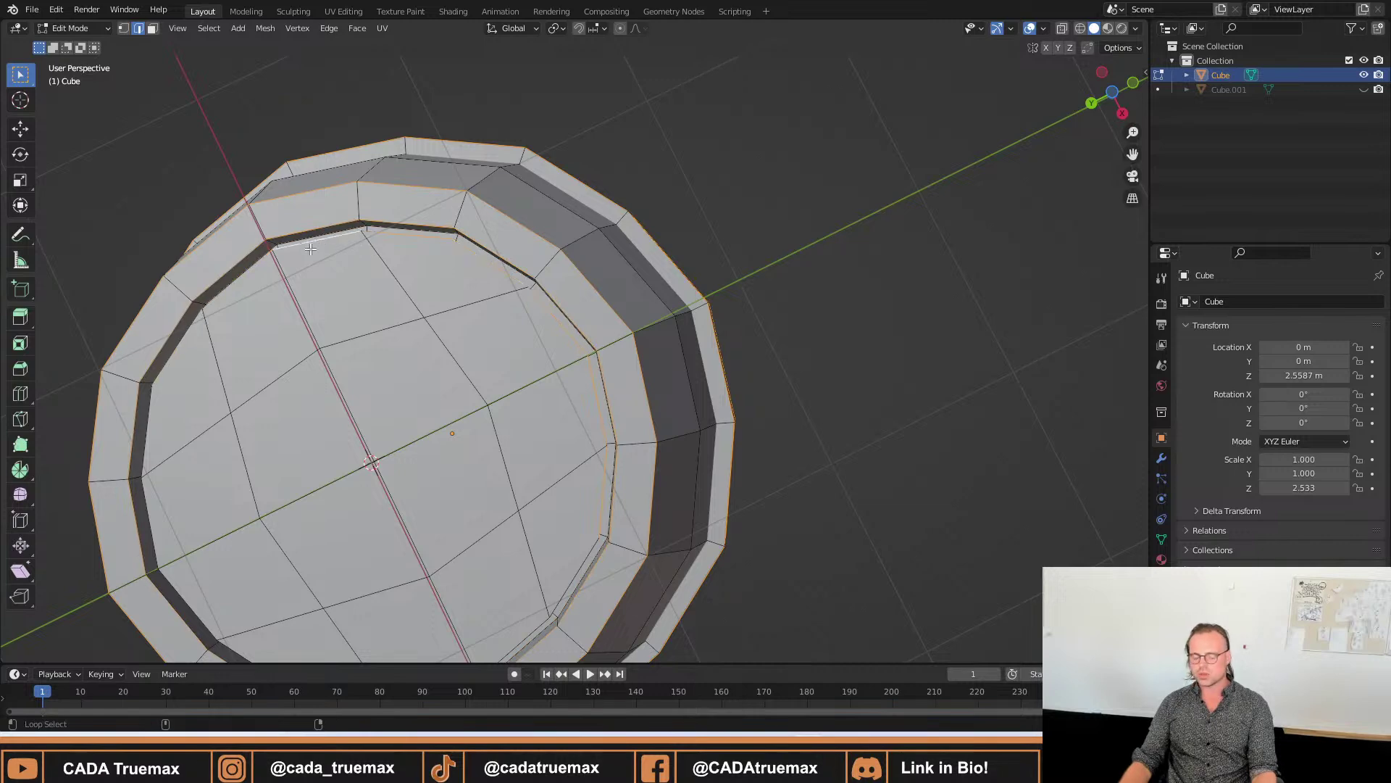
pyautogui.keyDown('alt'); pyautogui.keyDown('shift'); pyautogui.click(155, 521); pyautogui.keyUp('shift'); pyautogui.keyUp('alt')
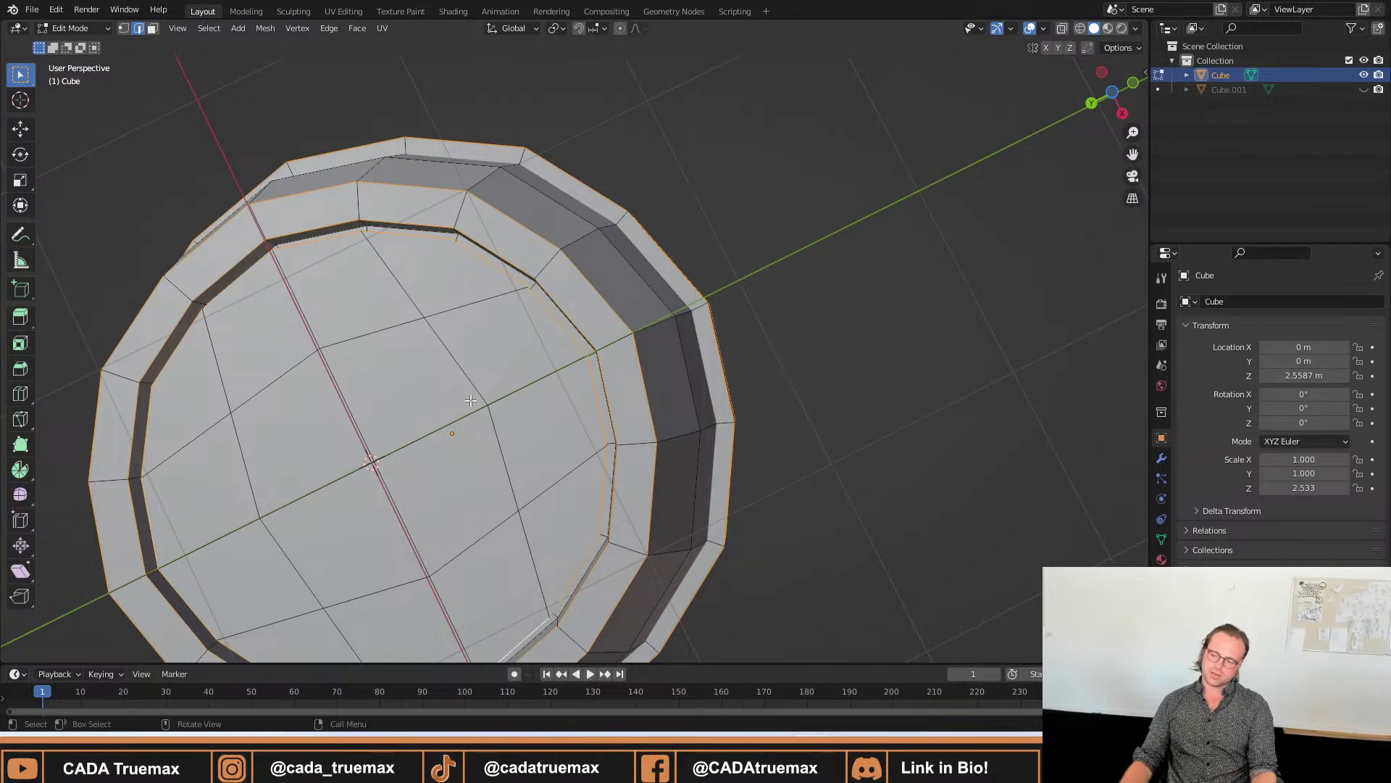
pyautogui.moveTo(513, 548); pyautogui.dragTo(420, 497, button='middle')
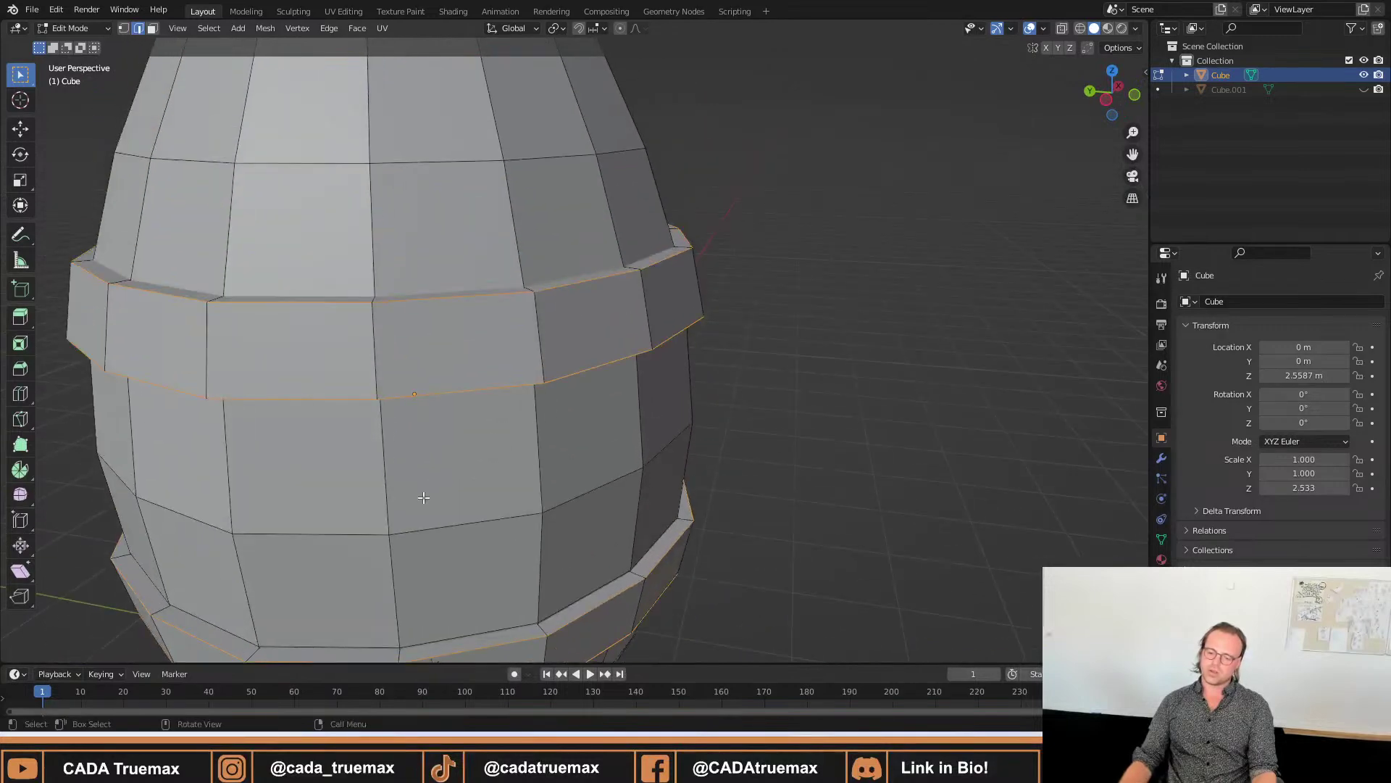
pyautogui.scroll(-1, 314, 245)
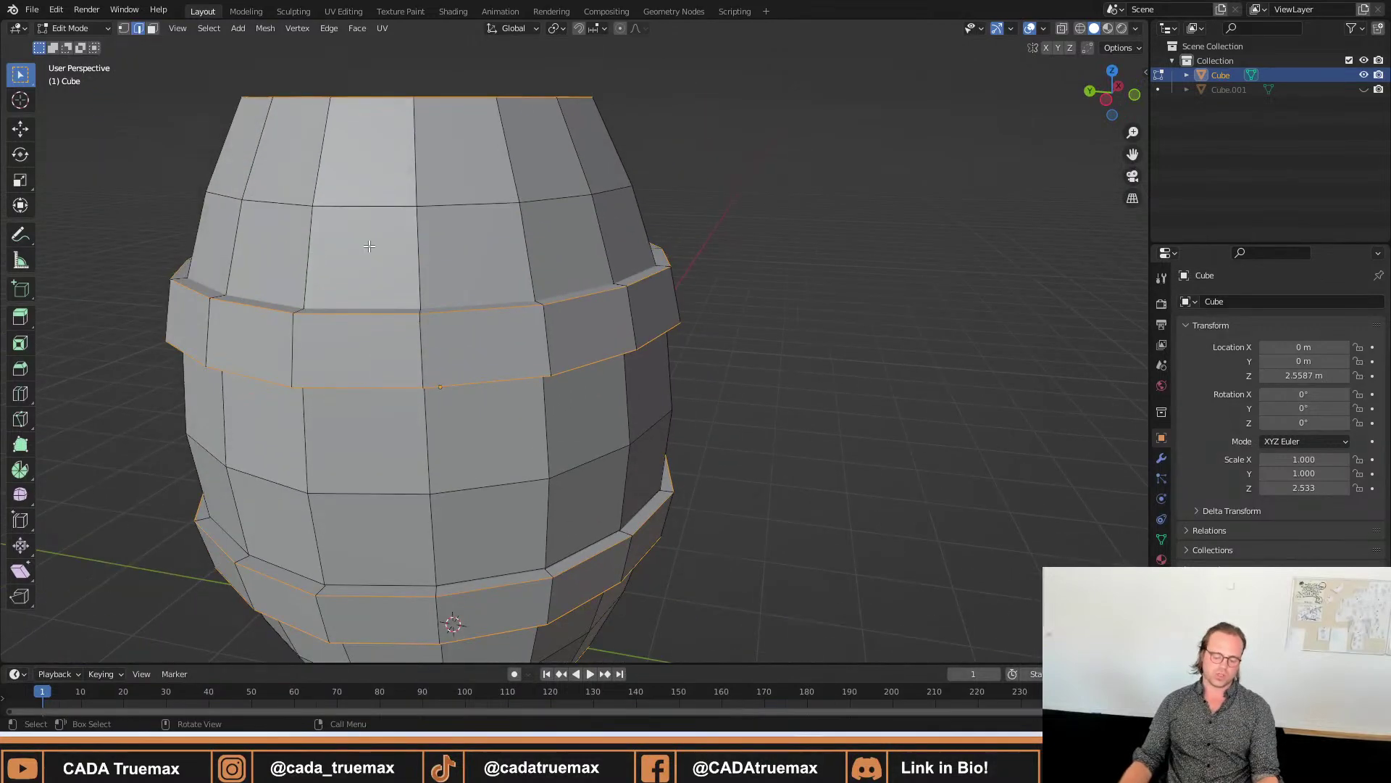
# Bevel the selected rim and hoop edges by about 0.005 m with one segment and a shape of 0.5, then deselect them.
pyautogui.hotkey('ctrl', 'b')
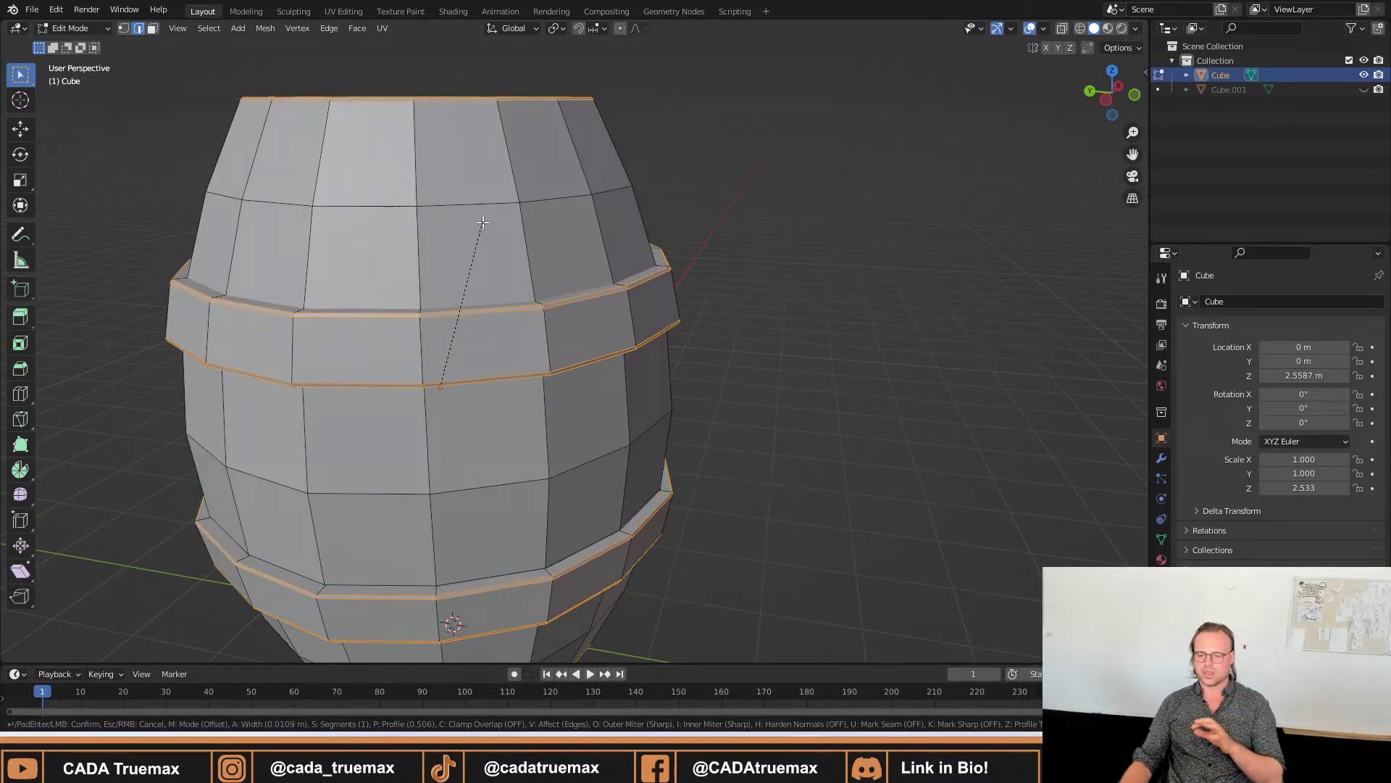
pyautogui.click(481, 222)
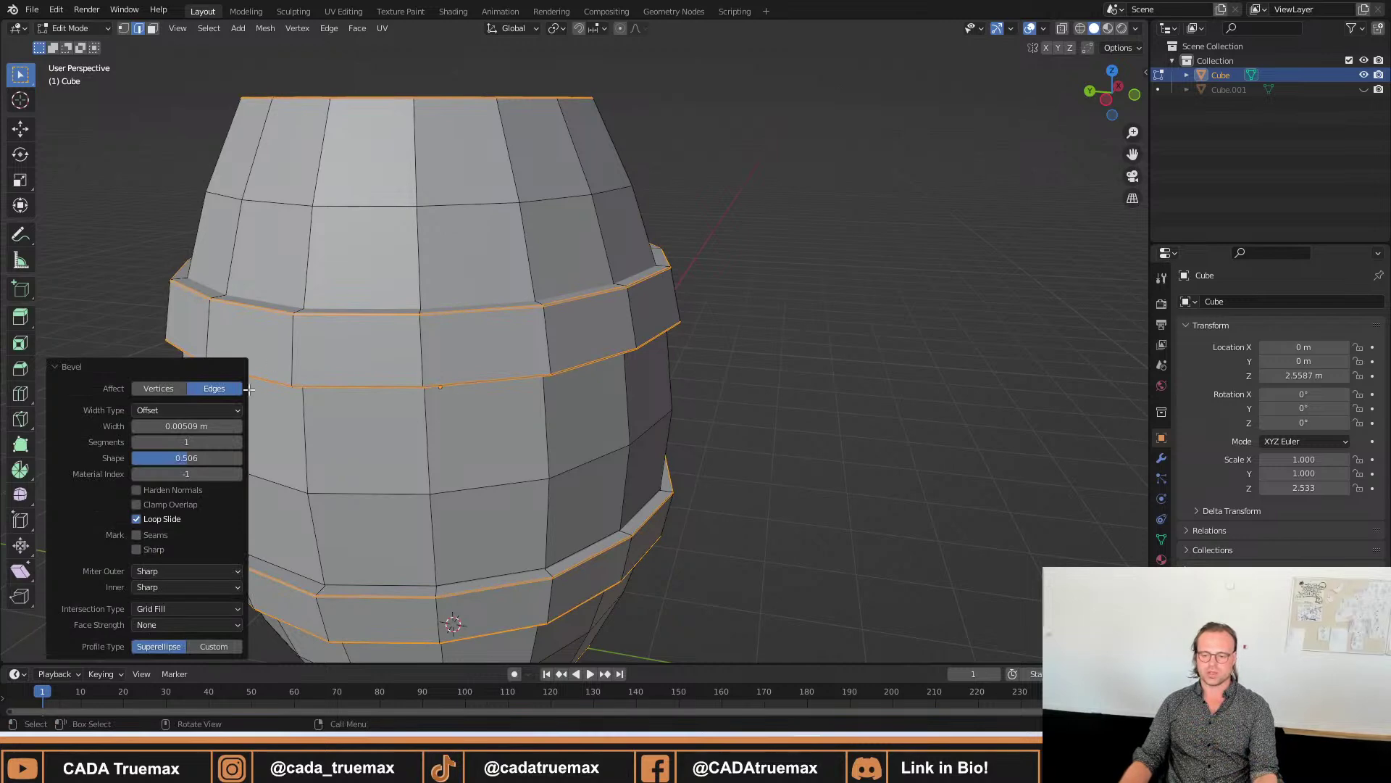
pyautogui.click(208, 457)
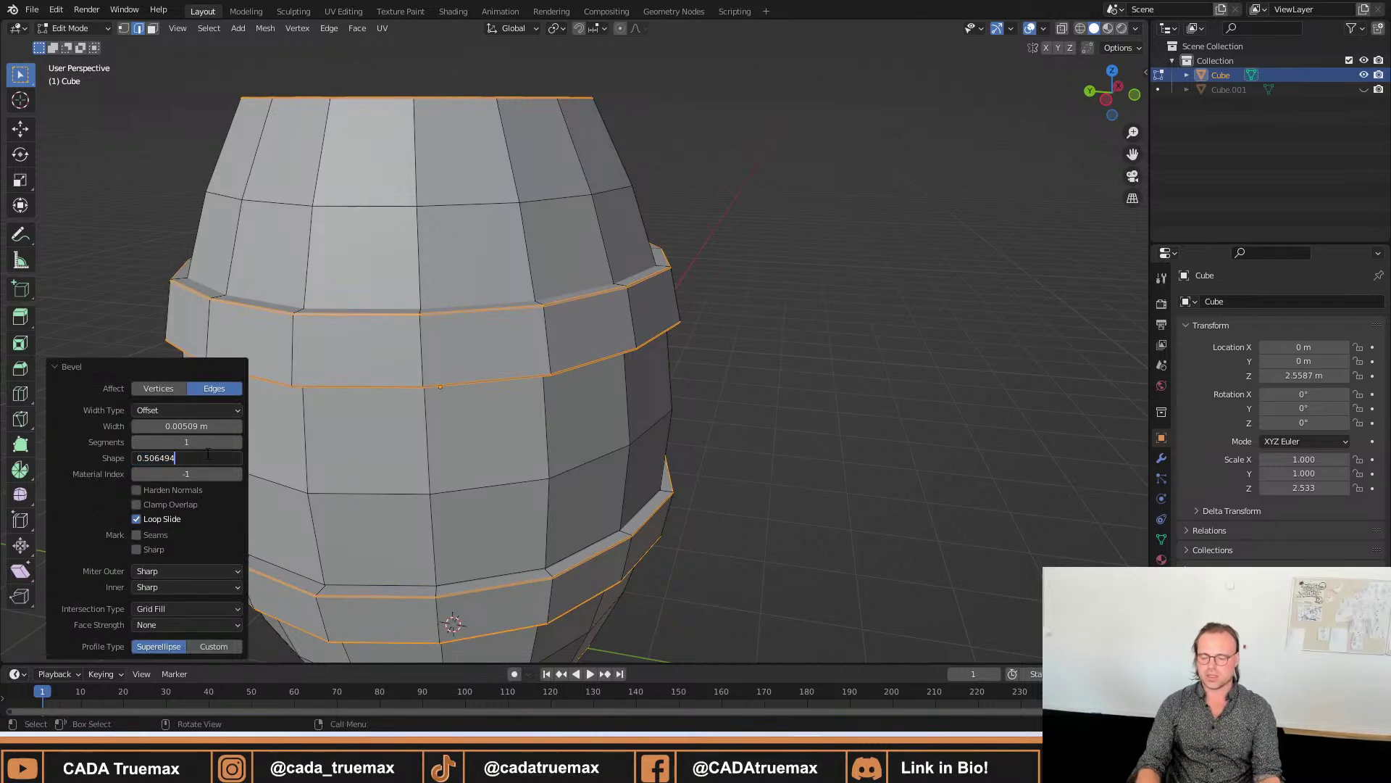
pyautogui.press('BackSpace')
pyautogui.press('BackSpace')
pyautogui.press('BackSpace')
pyautogui.press('BackSpace')
pyautogui.press('Return')
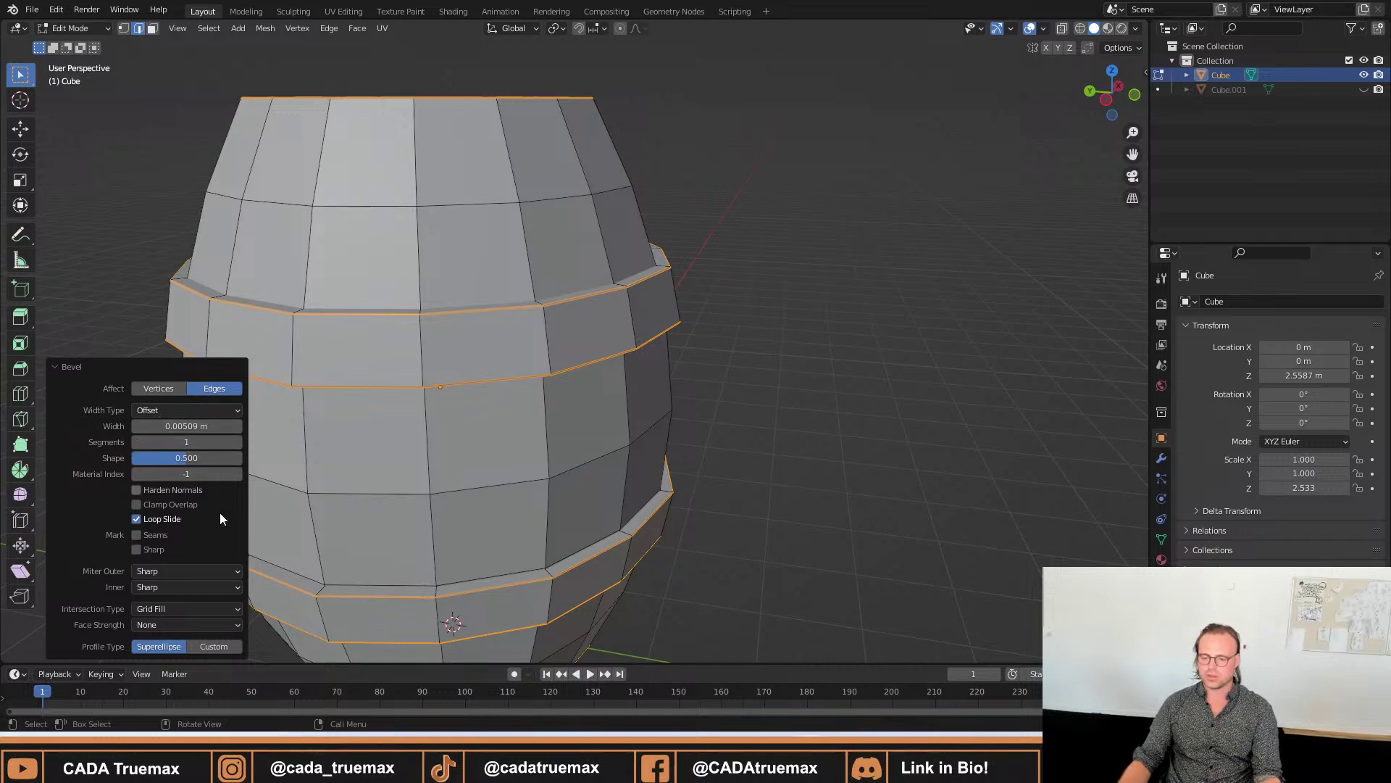
pyautogui.moveTo(507, 256); pyautogui.dragTo(739, 211, button='middle')
pyautogui.click(755, 225)
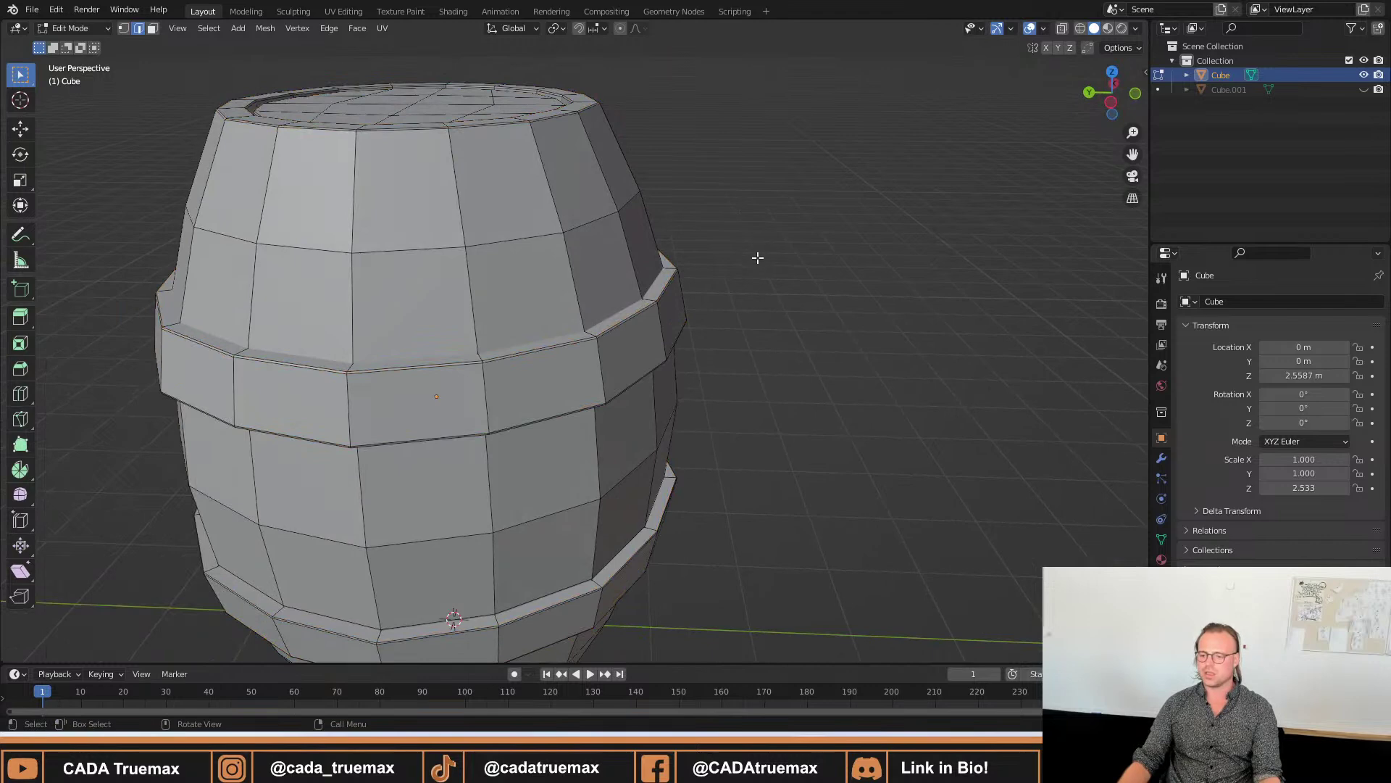
# Examine the beveled rim and hoop edges up close in both Object Mode and Edit Mode.
pyautogui.press('Tab')
pyautogui.moveTo(758, 258); pyautogui.dragTo(563, 393, button='middle')
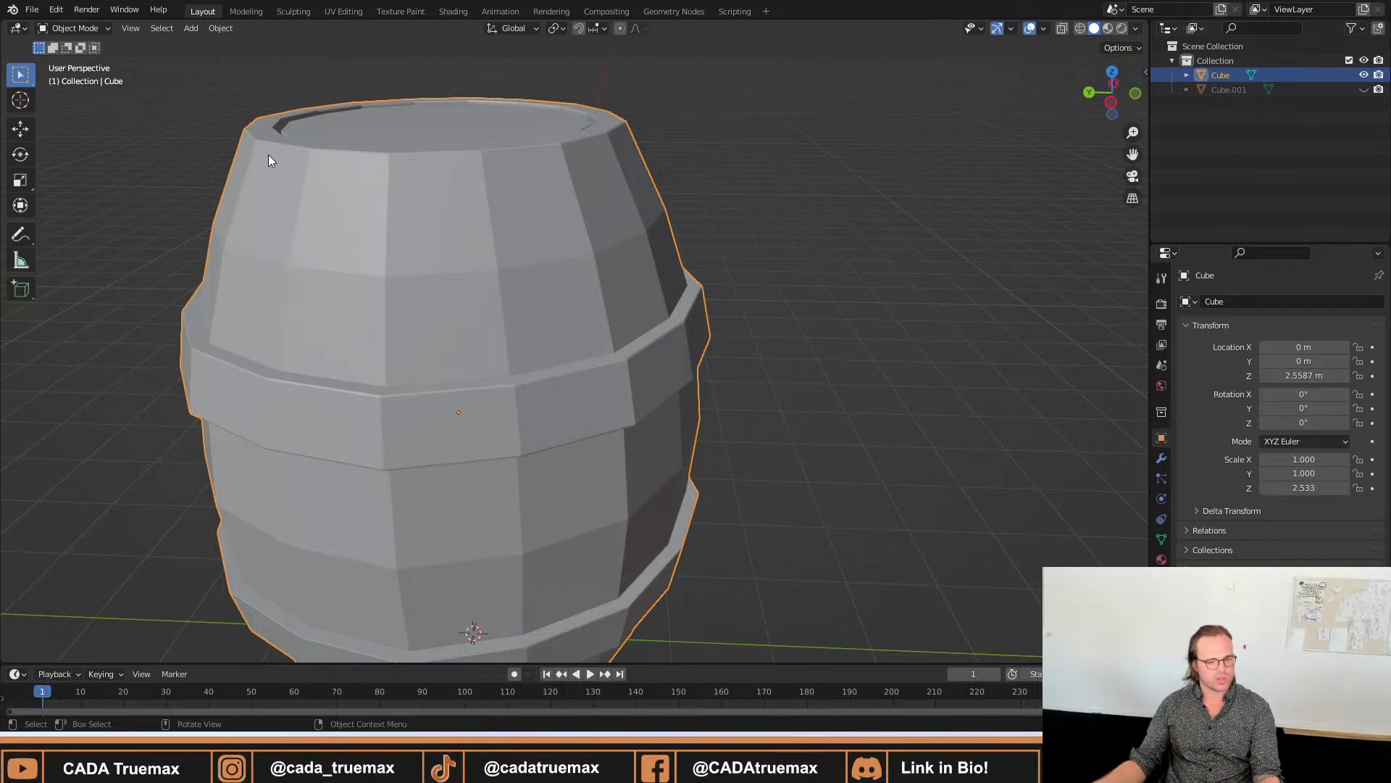
pyautogui.moveTo(458, 181); pyautogui.dragTo(485, 332, button='middle')
pyautogui.press('Tab')
pyautogui.scroll(5, 573, 324)
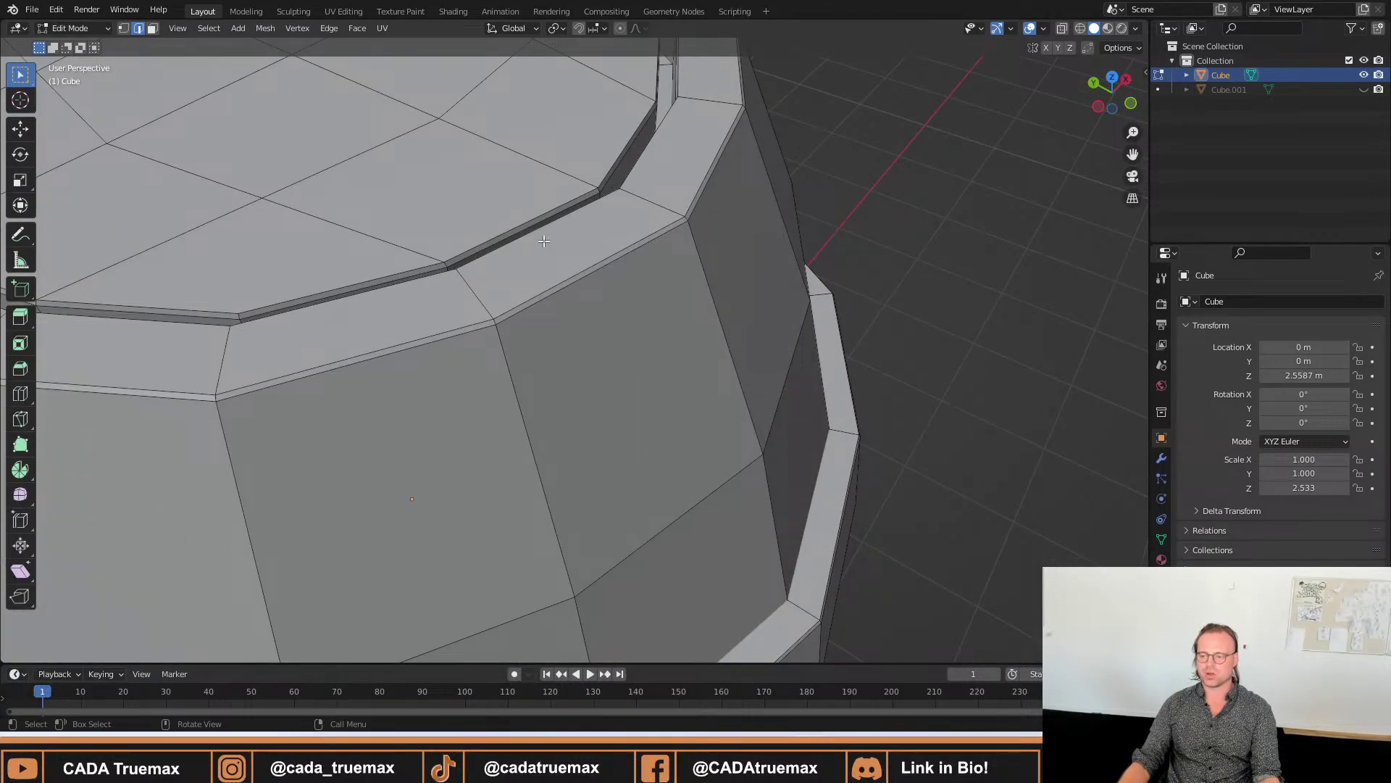
pyautogui.scroll(-3, 527, 235)
pyautogui.moveTo(527, 235)
pyautogui.mouseDown(button='middle')
pyautogui.moveTo(471, 259)
pyautogui.moveTo(515, 274)
pyautogui.moveTo(501, 267)
pyautogui.moveTo(506, 290)
pyautogui.moveTo(432, 240)
pyautogui.moveTo(523, 261)
pyautogui.mouseUp(button='middle')
pyautogui.scroll(3, 471, 258)
pyautogui.press('Tab')
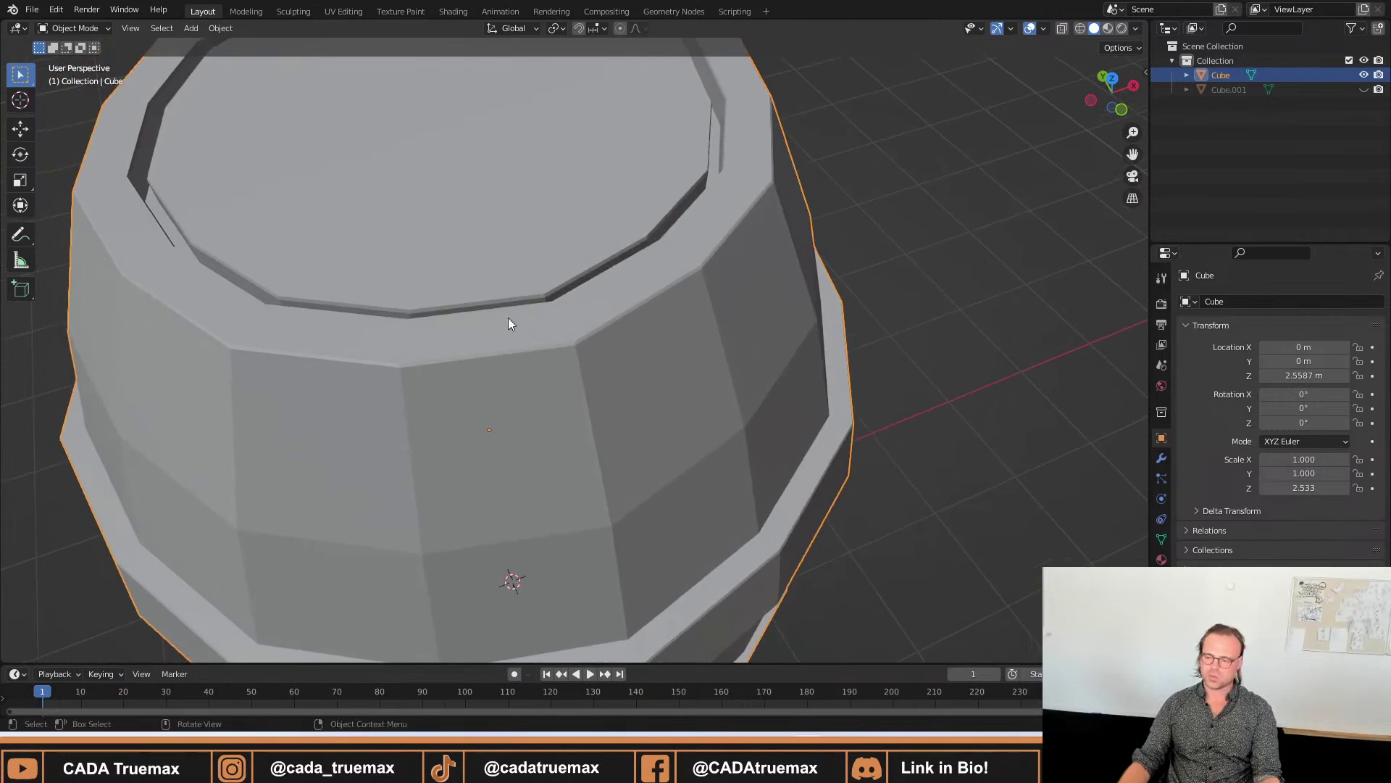
pyautogui.moveTo(509, 324); pyautogui.dragTo(478, 323, button='middle')
pyautogui.press('Tab')
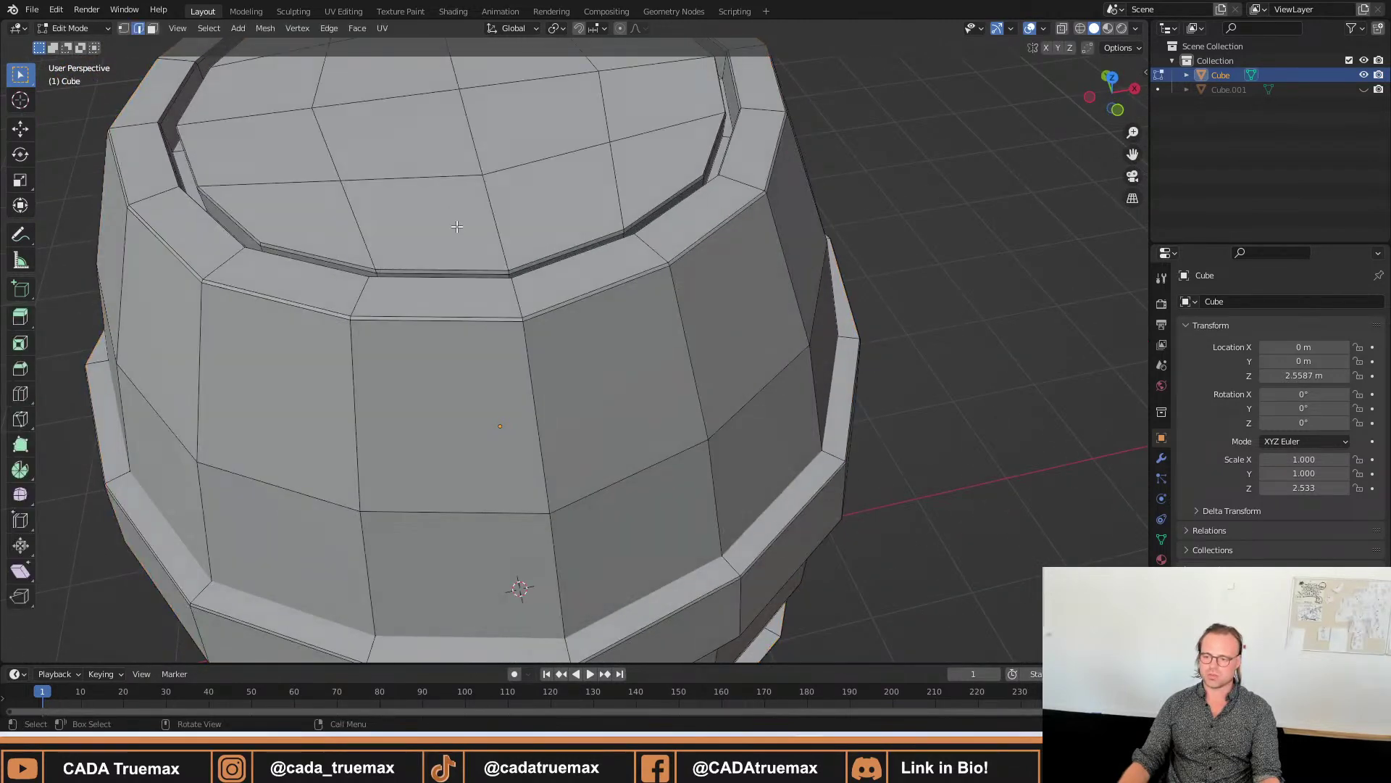
# In face select mode, select all faces of the barrel's top lid and scale them to about 0.938.
pyautogui.press('3')
pyautogui.click(451, 222)
pyautogui.keyDown('shift'); pyautogui.click(509, 178); pyautogui.keyUp('shift')
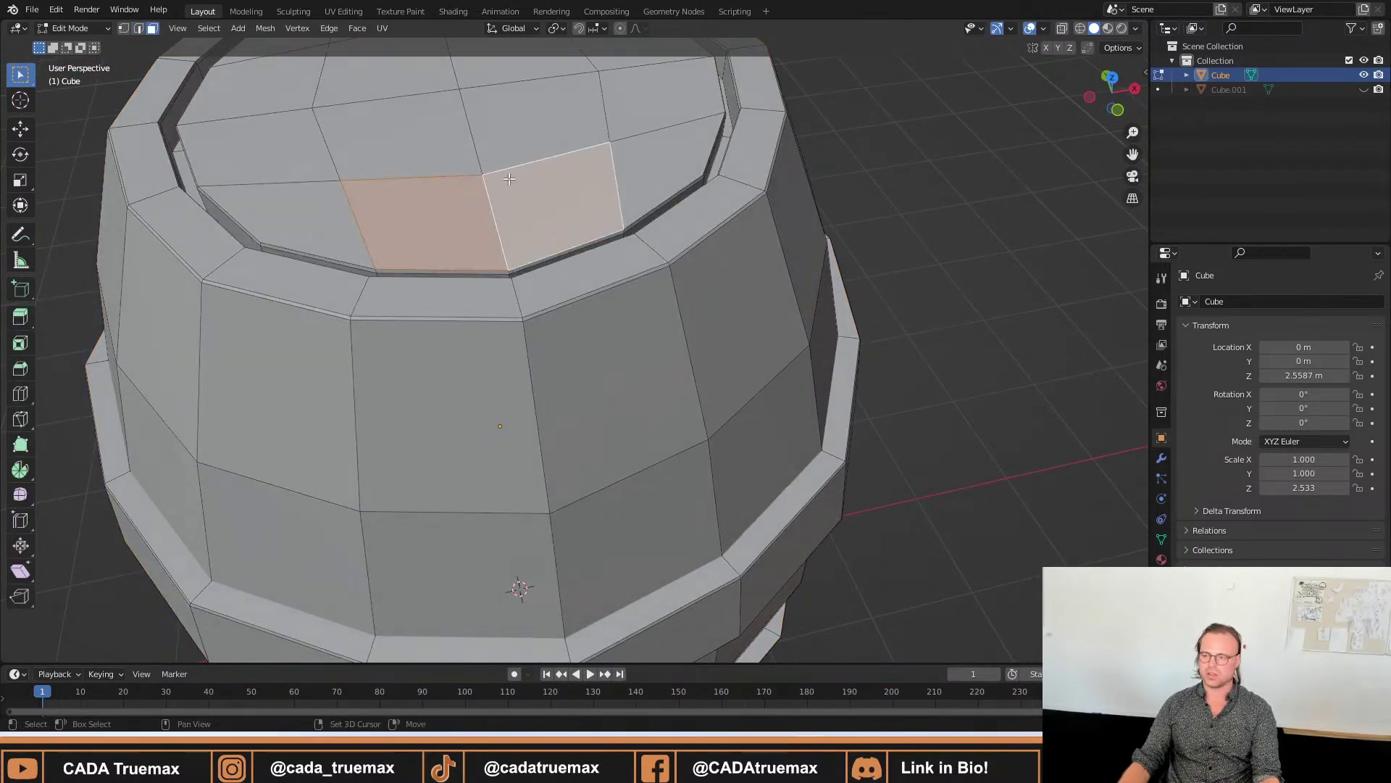
pyautogui.keyDown('shift'); pyautogui.click(508, 136); pyautogui.keyUp('shift')
pyautogui.keyDown('shift'); pyautogui.click(430, 135); pyautogui.keyUp('shift')
pyautogui.keyDown('shift'); pyautogui.click(275, 149); pyautogui.keyUp('shift')
pyautogui.keyDown('shift'); pyautogui.click(290, 225); pyautogui.keyUp('shift')
pyautogui.keyDown('shift'); pyautogui.click(265, 94); pyautogui.keyUp('shift')
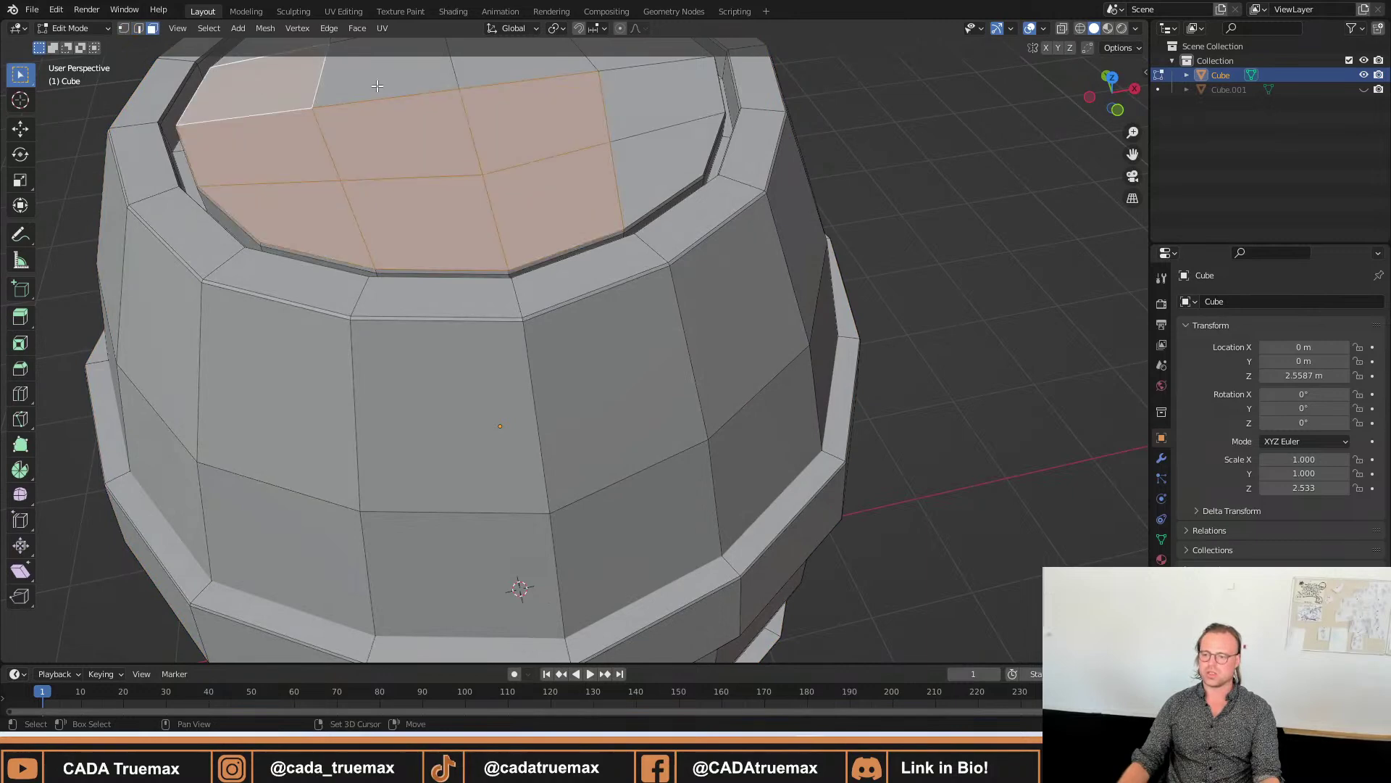
pyautogui.keyDown('shift'); pyautogui.click(376, 85); pyautogui.keyUp('shift')
pyautogui.keyDown('shift'); pyautogui.click(491, 76); pyautogui.keyUp('shift')
pyautogui.keyDown('shift'); pyautogui.click(626, 74); pyautogui.keyUp('shift')
pyautogui.keyDown('shift'); pyautogui.click(663, 156); pyautogui.keyUp('shift')
pyautogui.scroll(2, 600, 239)
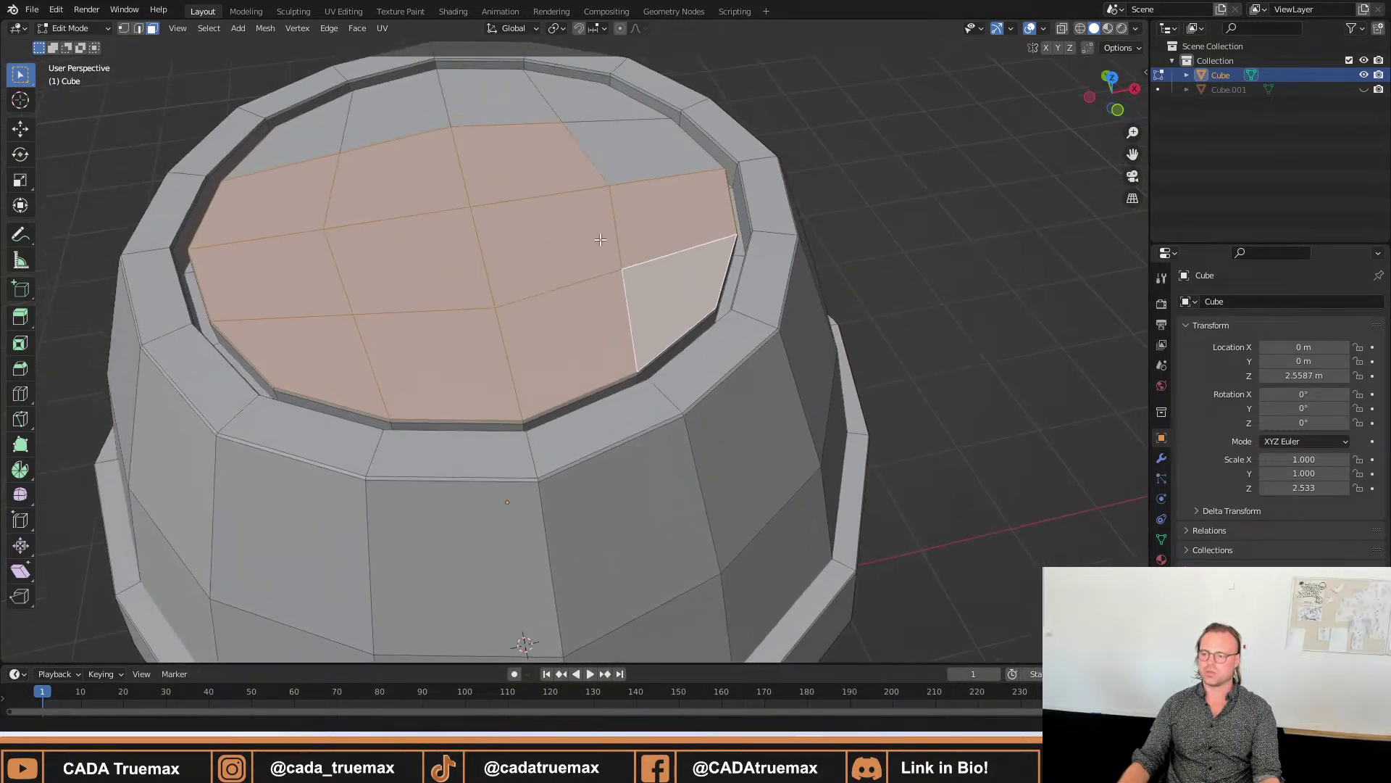
pyautogui.keyDown('shift'); pyautogui.click(645, 149); pyautogui.keyUp('shift')
pyautogui.keyDown('shift'); pyautogui.click(500, 98); pyautogui.keyUp('shift')
pyautogui.keyDown('shift'); pyautogui.click(395, 113); pyautogui.keyUp('shift')
pyautogui.keyDown('shift'); pyautogui.click(293, 141); pyautogui.keyUp('shift')
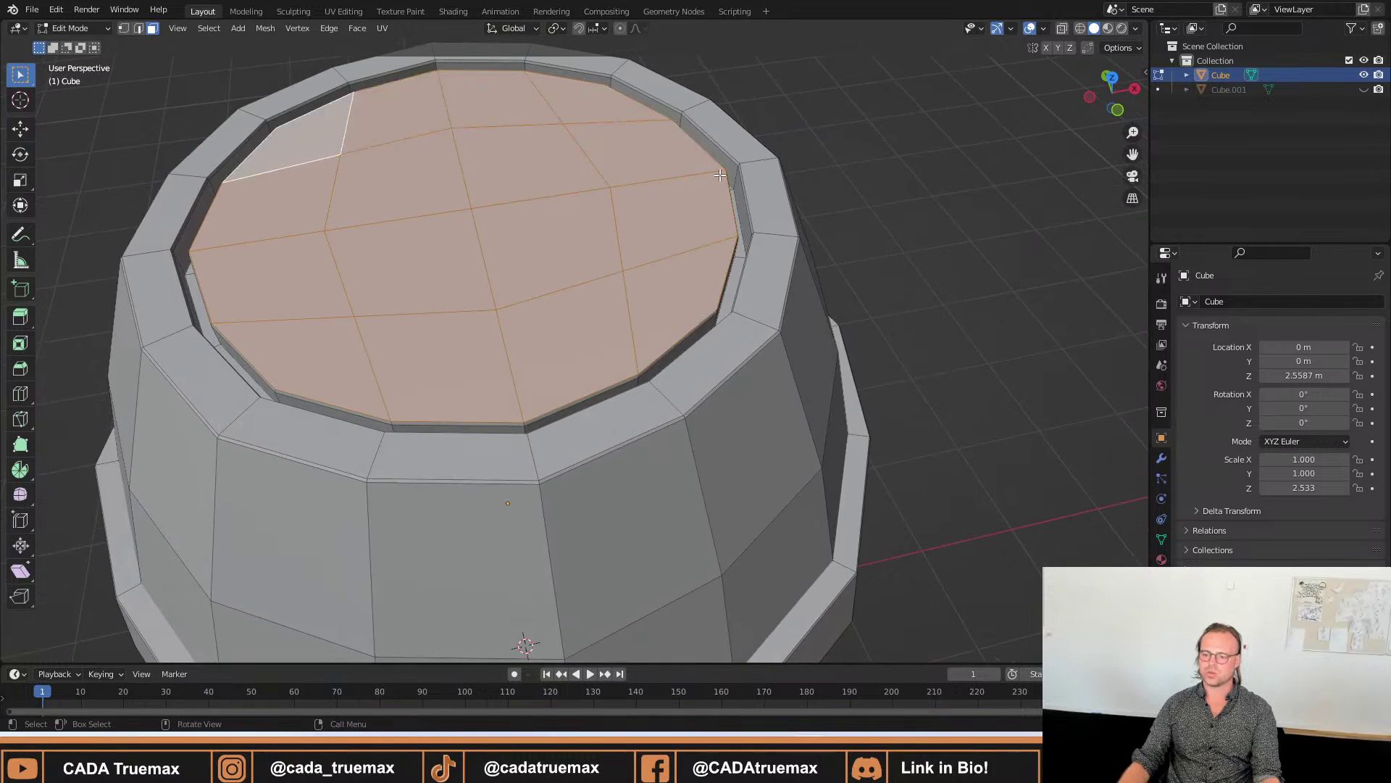
pyautogui.press('s')
pyautogui.click(824, 200)
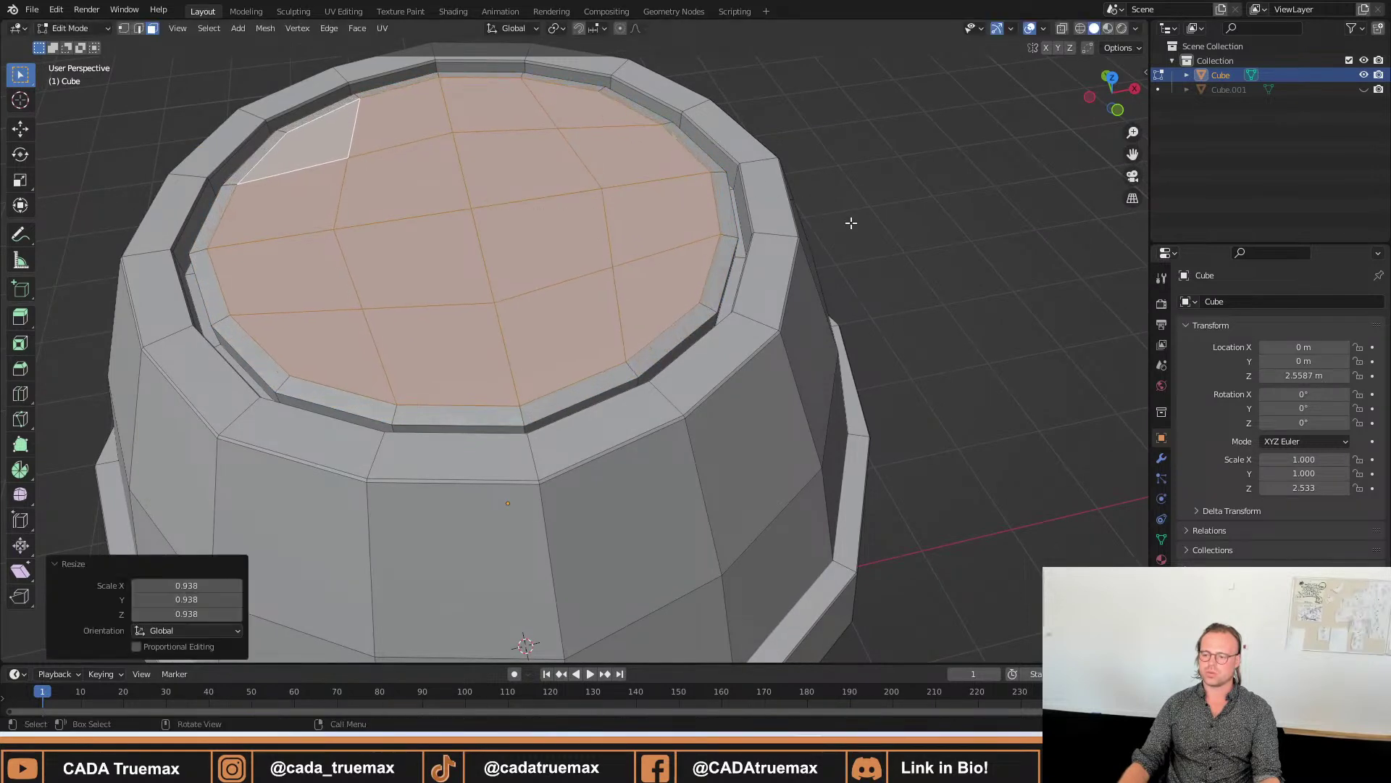
# Shade all of the barrel's faces smooth in Edit Mode and review the result in Object Mode.
pyautogui.press('Tab')
pyautogui.moveTo(697, 351); pyautogui.dragTo(710, 331, button='middle')
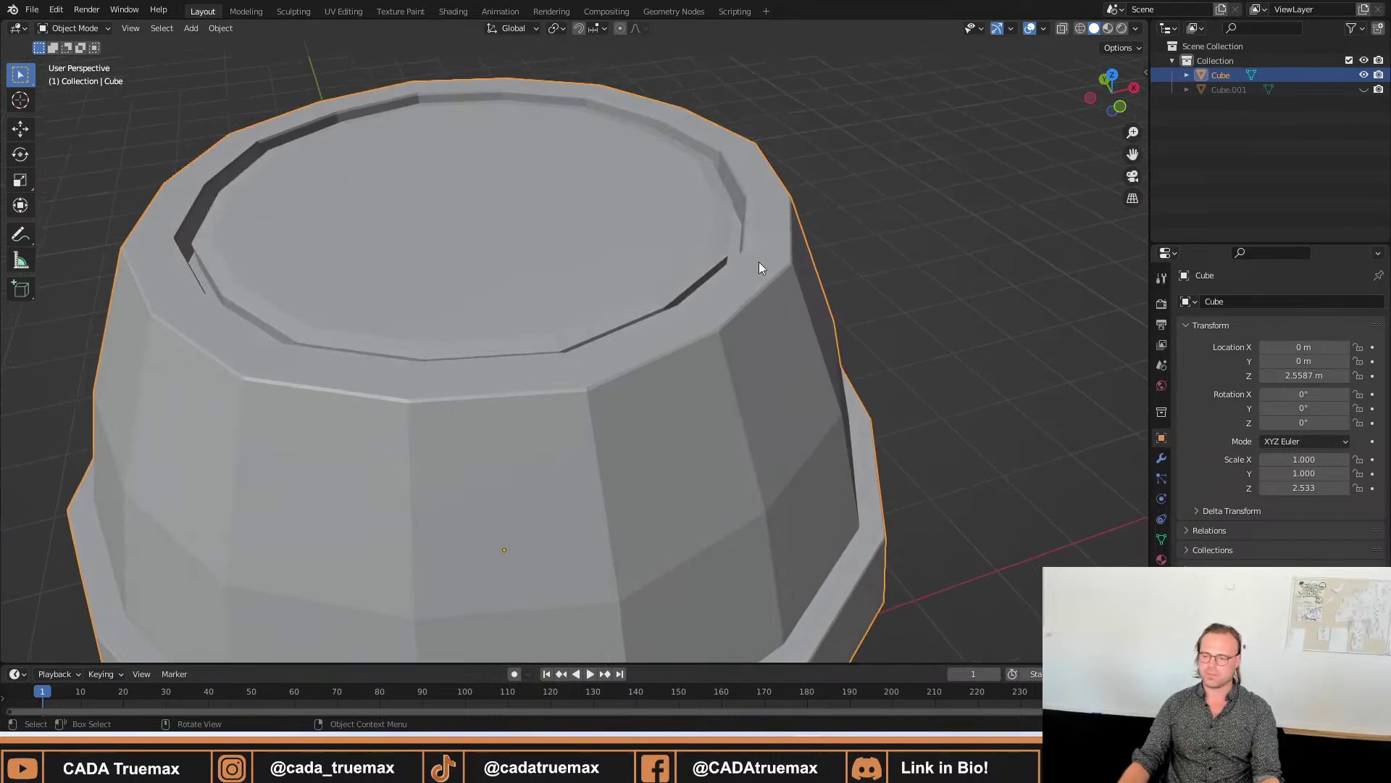
pyautogui.moveTo(761, 264); pyautogui.dragTo(767, 235, button='middle')
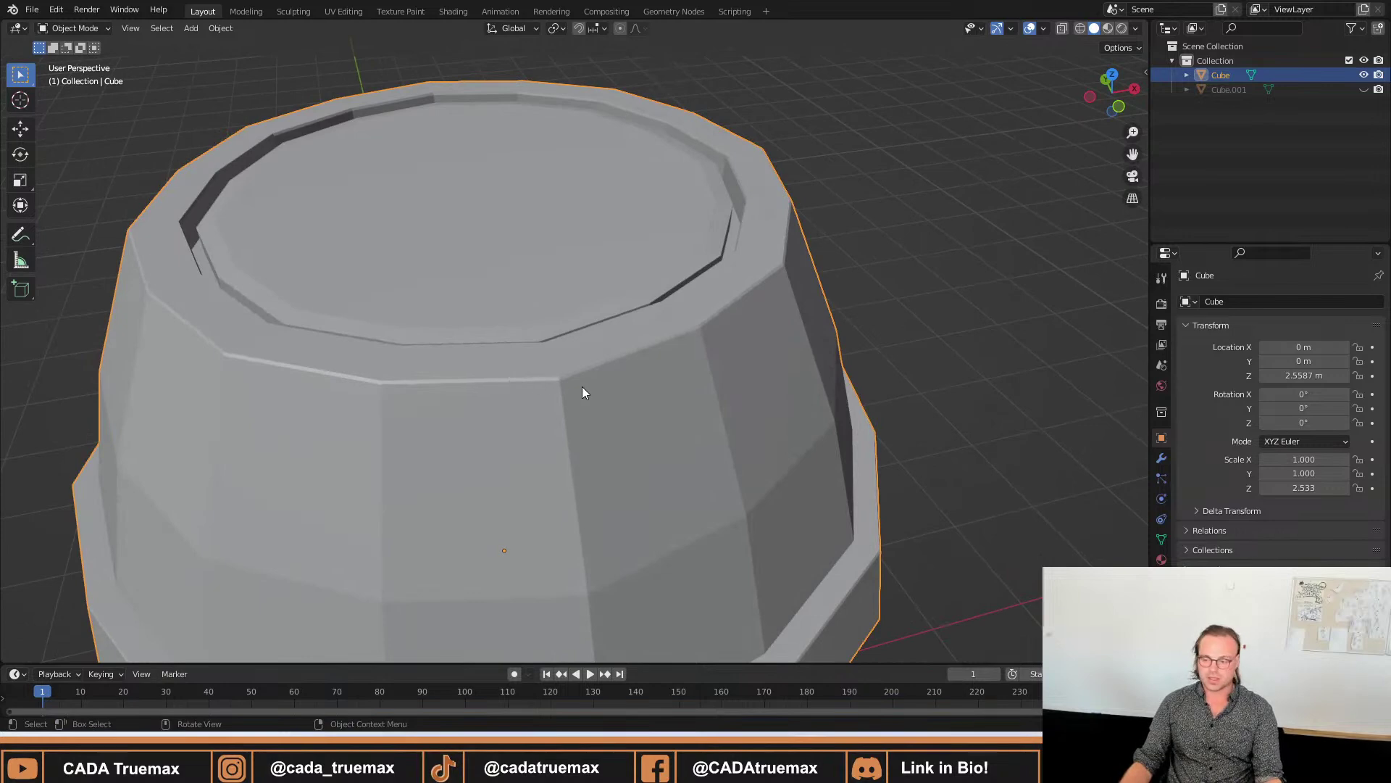
pyautogui.scroll(-2, 566, 386)
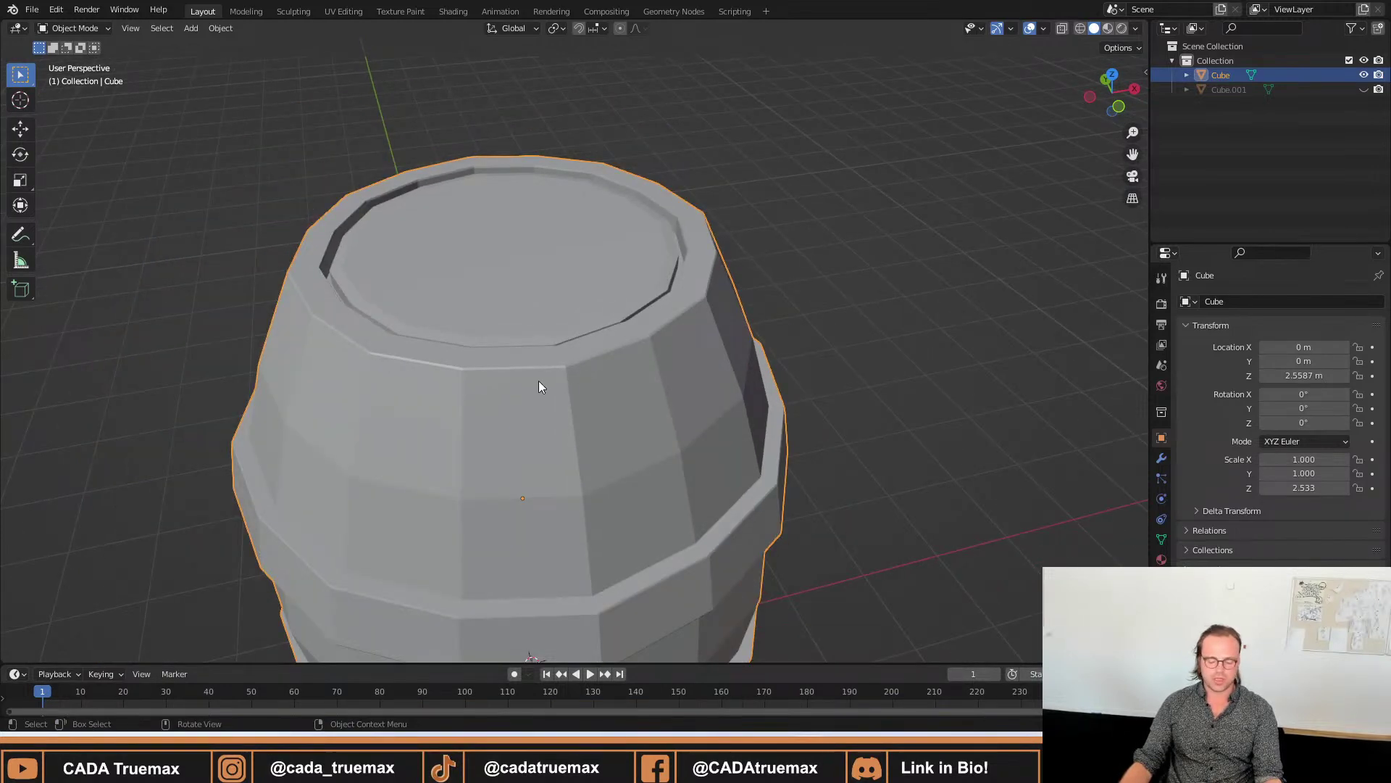
pyautogui.press('F3')
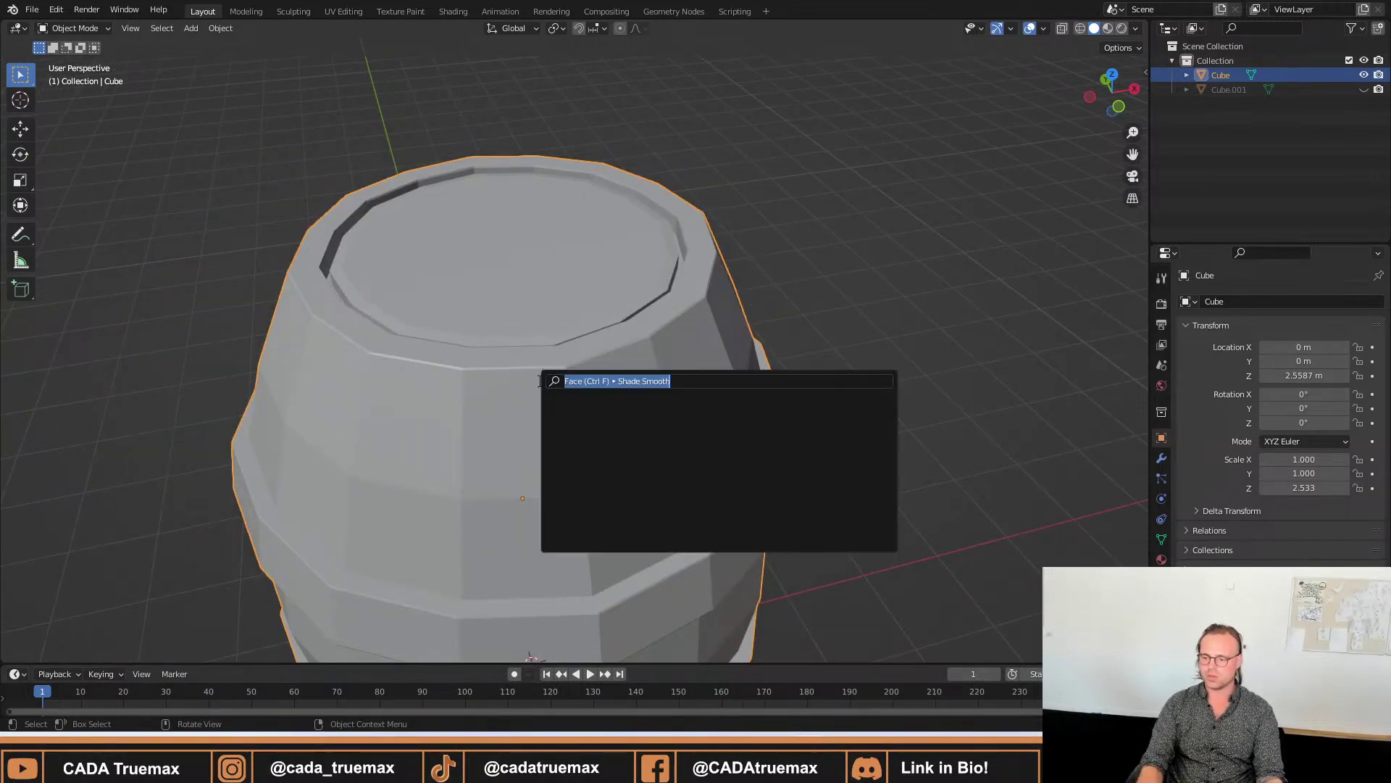
pyautogui.press('Return')
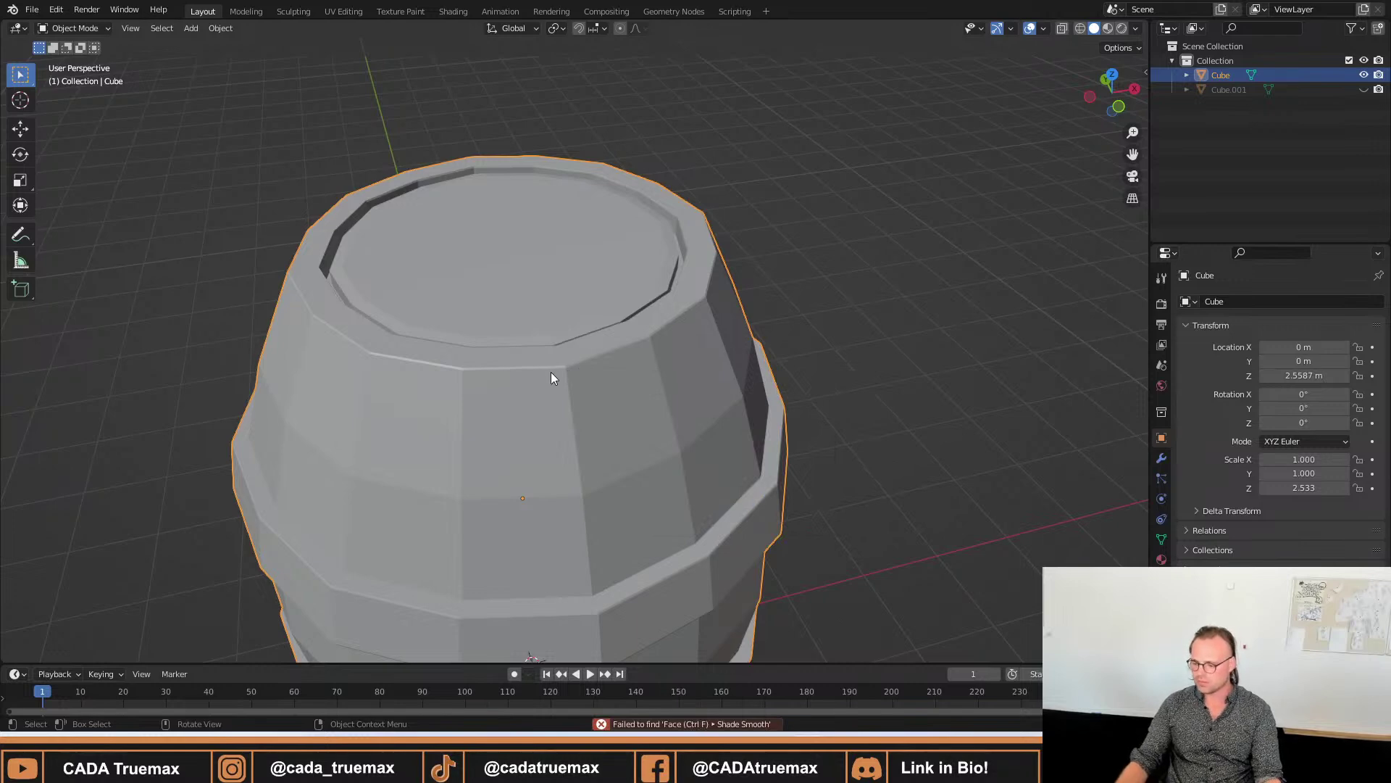
pyautogui.press('Tab')
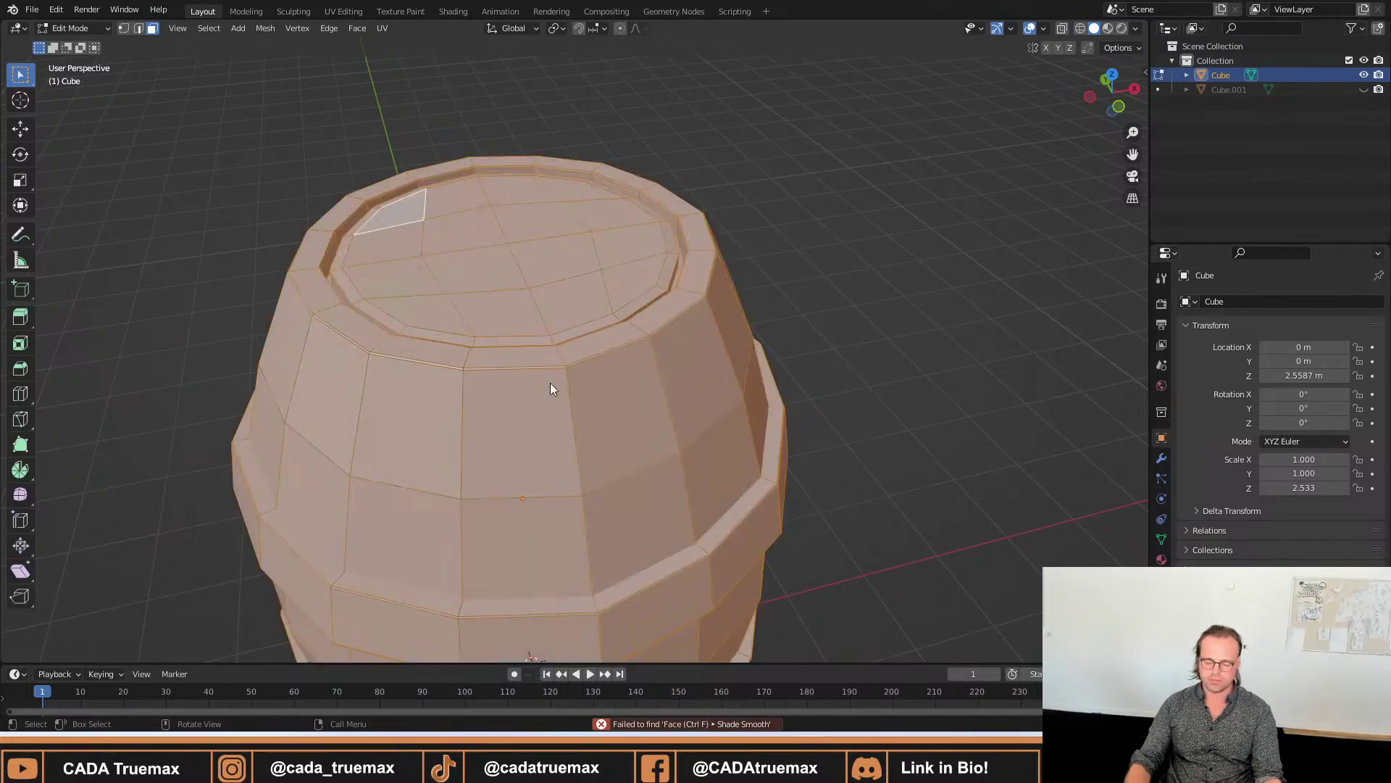
pyautogui.press('F3')
pyautogui.press('Return')
pyautogui.press('Tab')
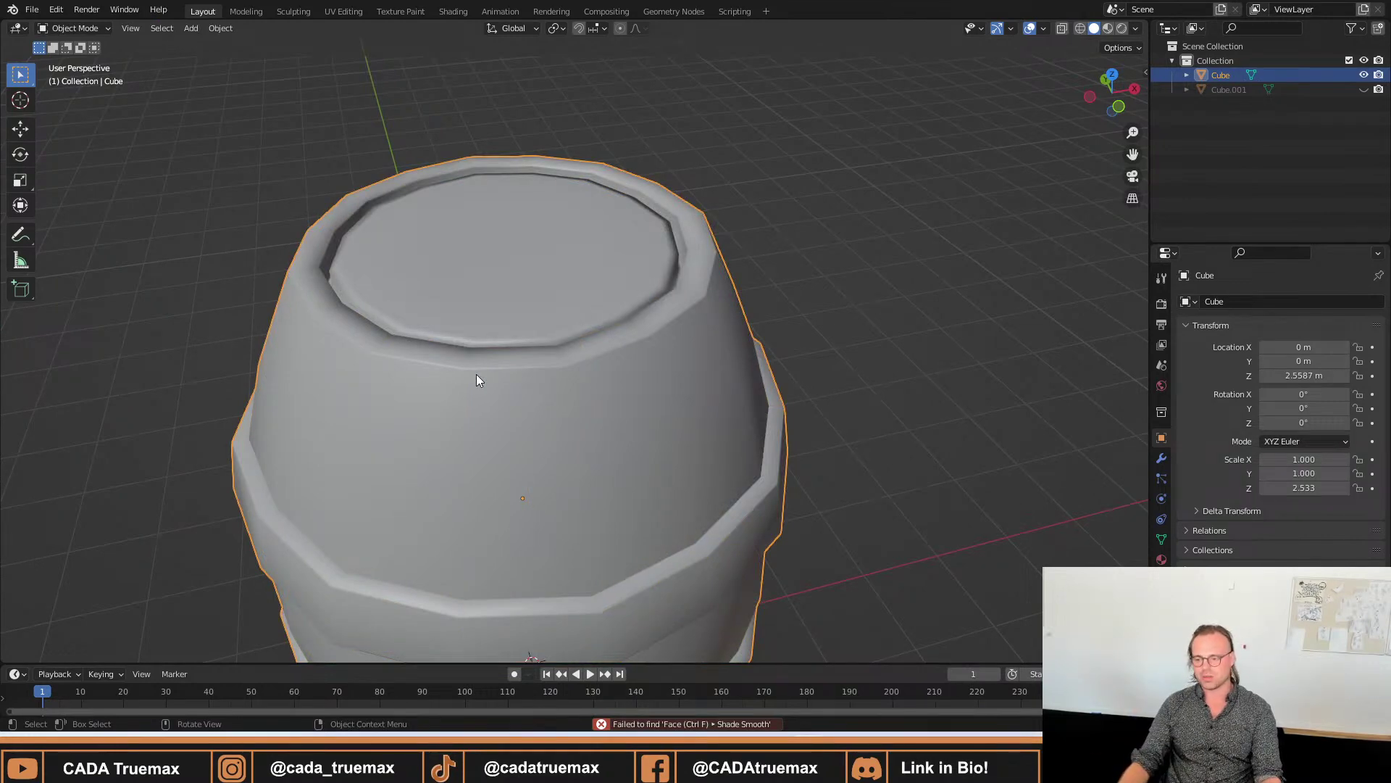
pyautogui.moveTo(476, 374); pyautogui.dragTo(423, 383, button='middle')
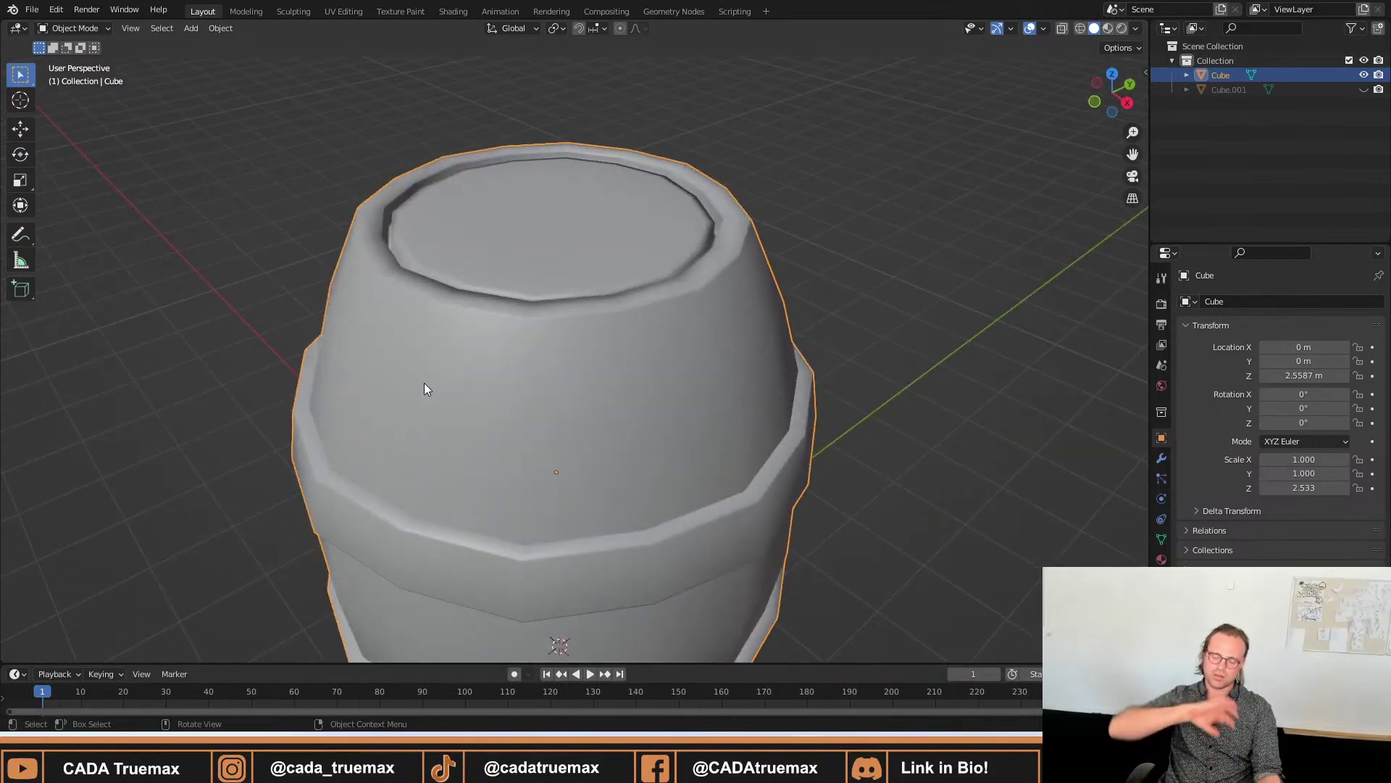
pyautogui.moveTo(444, 400); pyautogui.dragTo(497, 398, button='middle')
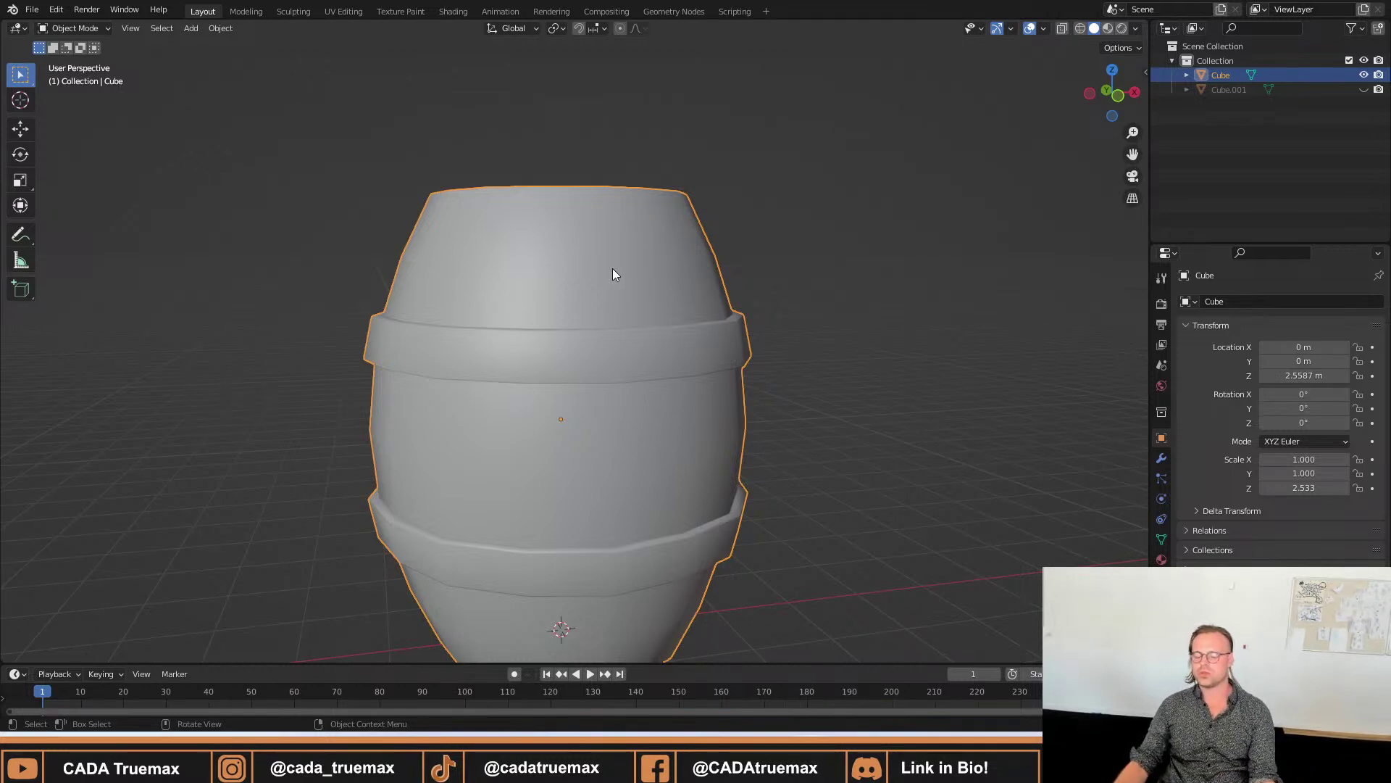
pyautogui.moveTo(606, 227); pyautogui.dragTo(571, 269, button='middle')
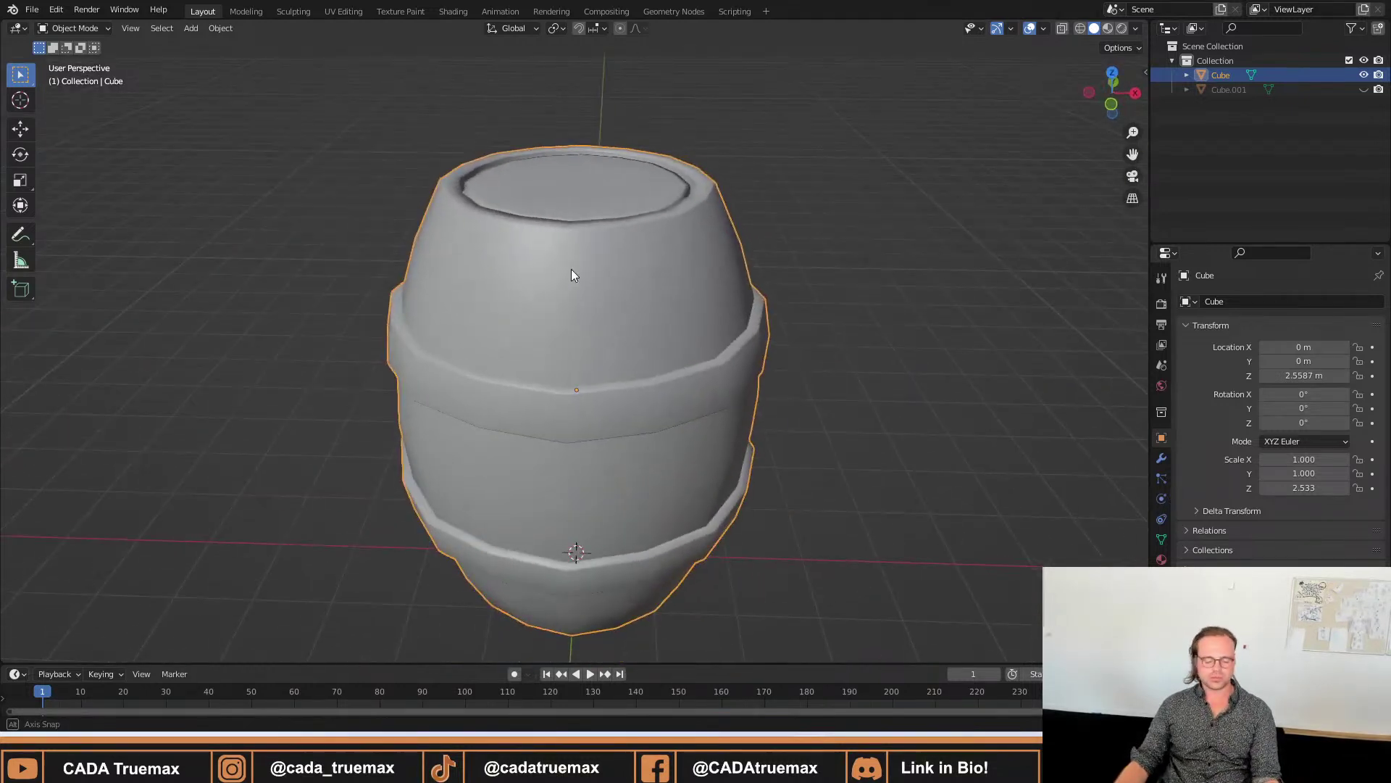
# In Edit Mode with edge selection active, examine the edge grid on the barrel's lid and the gap around its border.
pyautogui.press('Tab')
pyautogui.keyDown('shift'); pyautogui.moveTo(673, 241); pyautogui.dragTo(613, 242, button='middle'); pyautogui.keyUp('shift')
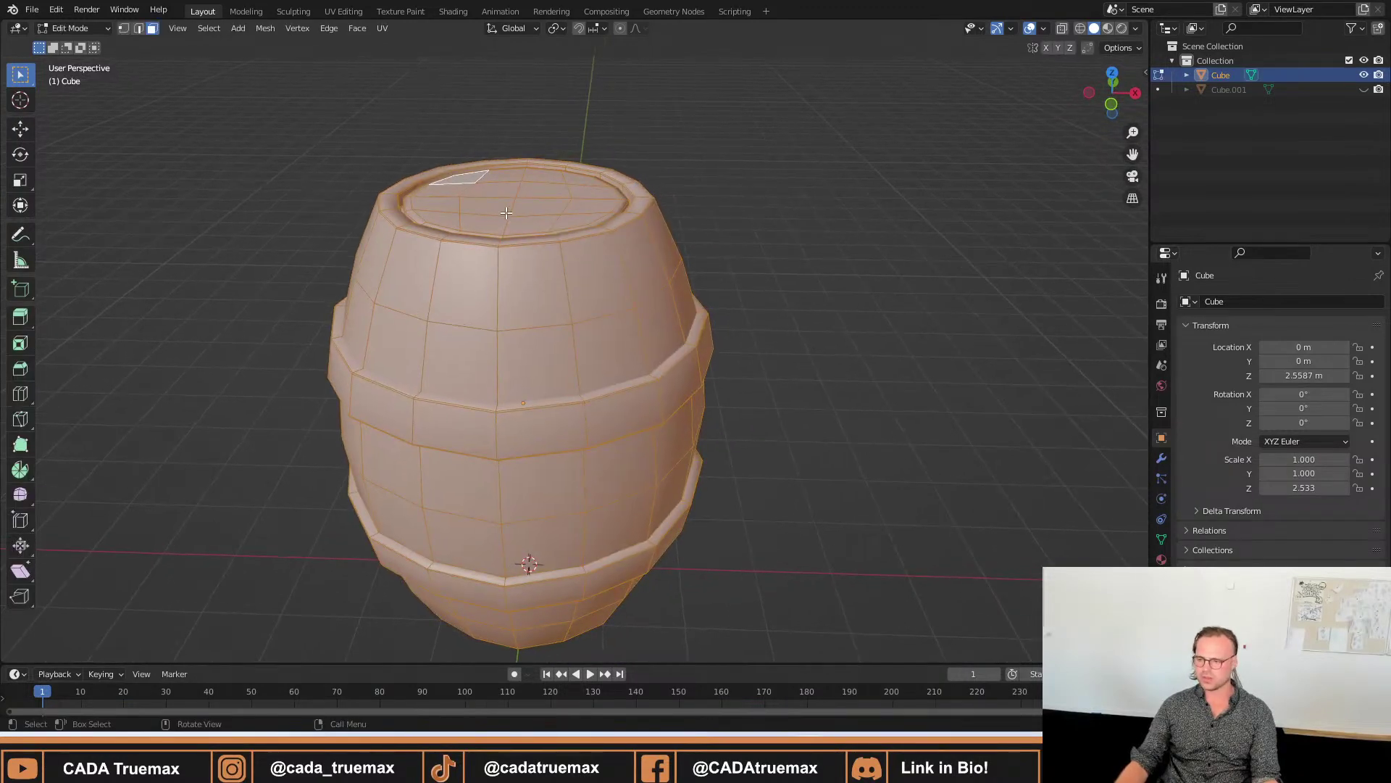
pyautogui.scroll(2, 506, 214)
pyautogui.press('2')
pyautogui.moveTo(531, 143); pyautogui.dragTo(546, 239, button='middle')
pyautogui.click(552, 202)
pyautogui.moveTo(542, 137); pyautogui.dragTo(434, 162, button='middle')
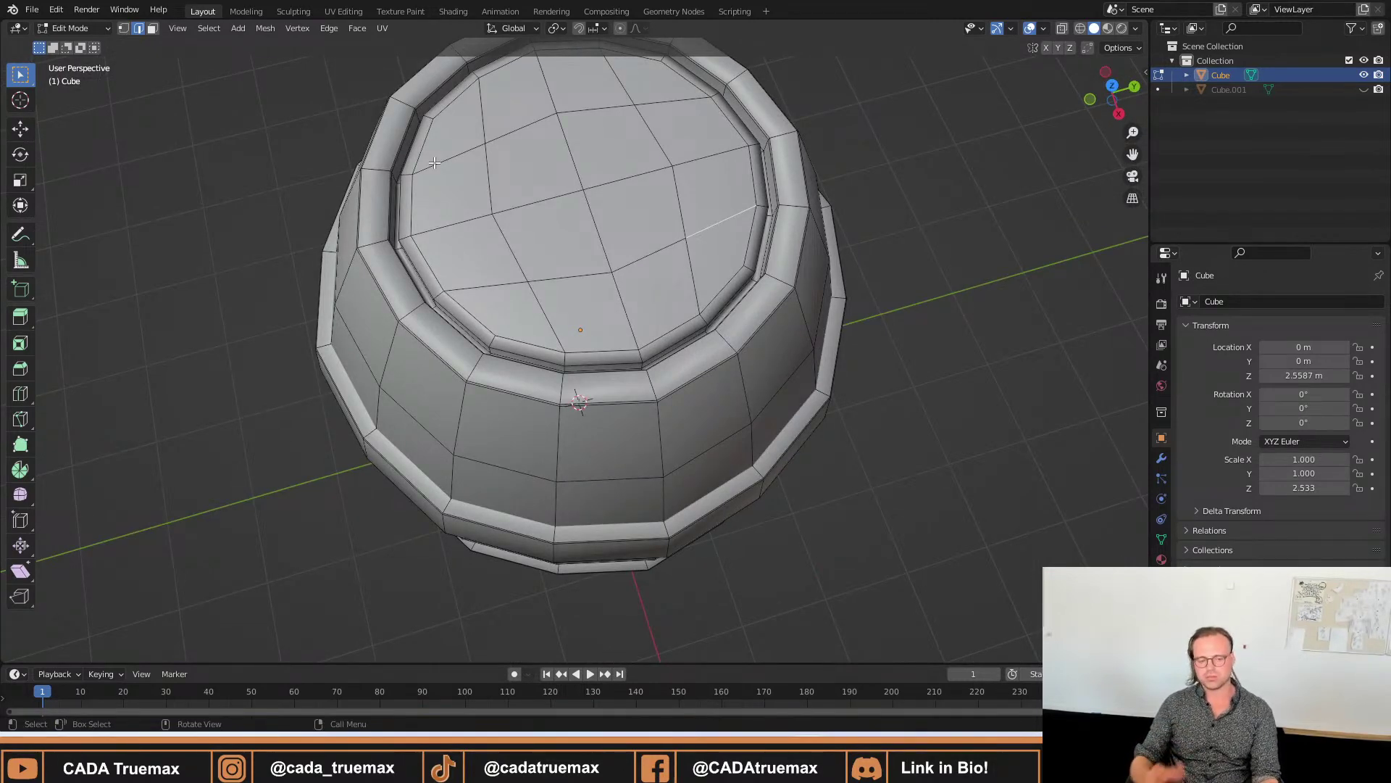
pyautogui.moveTo(435, 163); pyautogui.dragTo(600, 282, button='middle')
pyautogui.click(605, 311)
pyautogui.scroll(3, 603, 290)
pyautogui.click(609, 311)
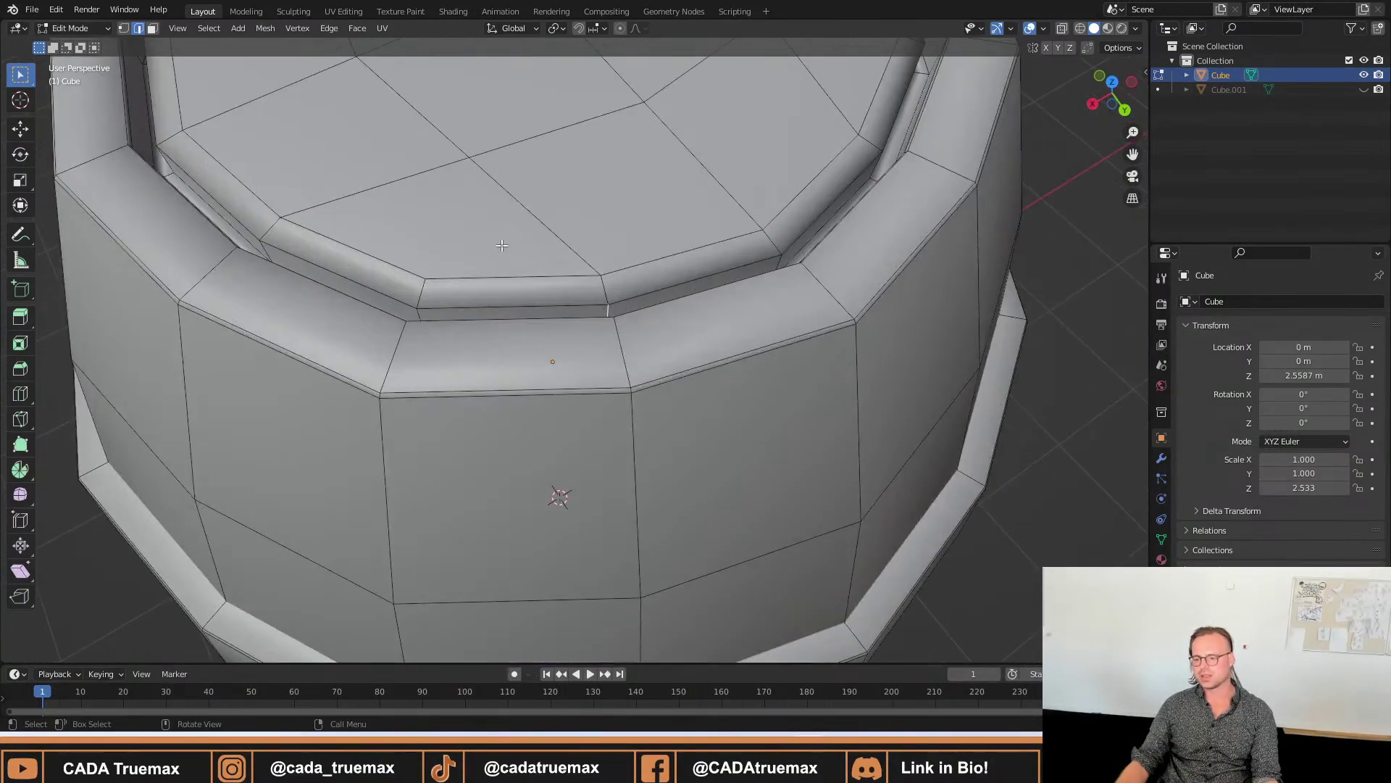
pyautogui.keyDown('shift'); pyautogui.moveTo(463, 183); pyautogui.dragTo(454, 306, button='middle'); pyautogui.keyUp('shift')
pyautogui.scroll(-5, 495, 245)
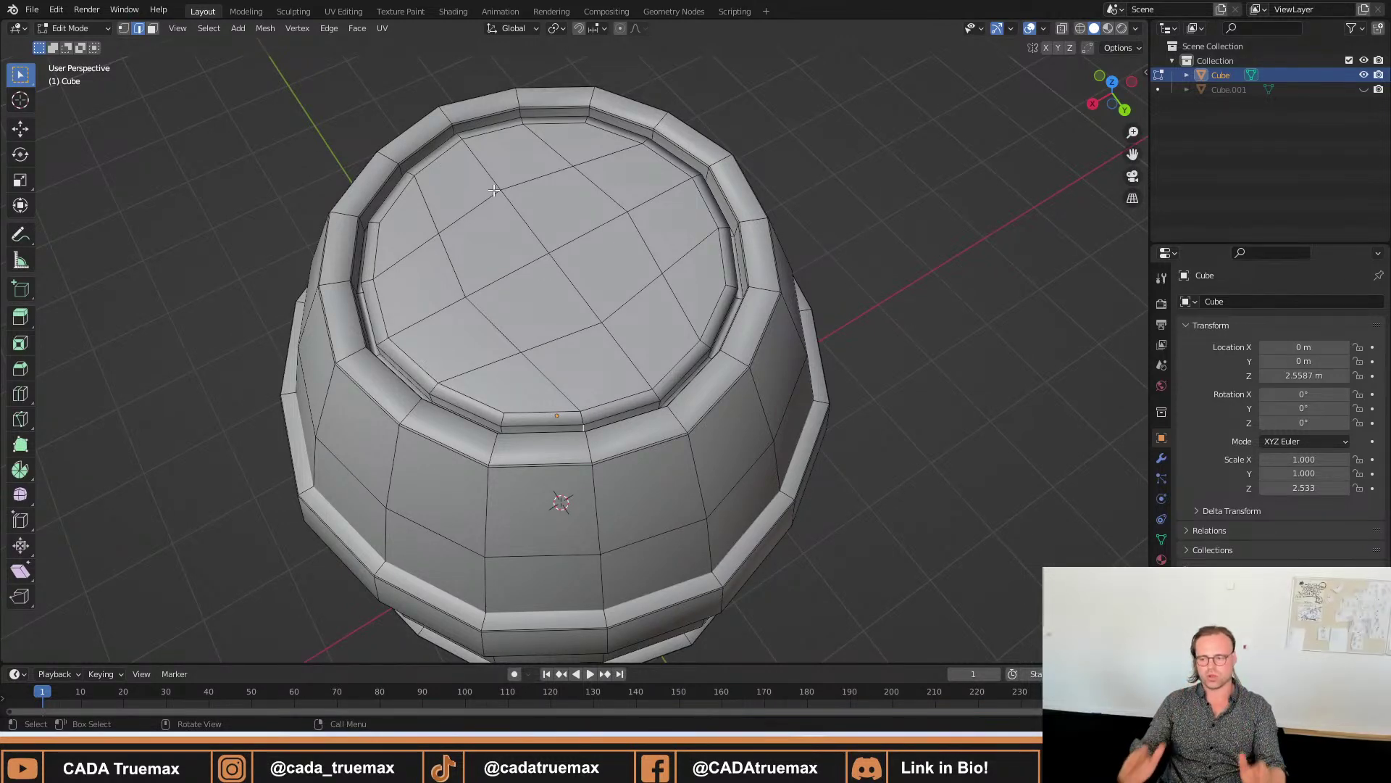
# Select one bent edge row running across the lid along Y, flatten it along X to about 0.006, and scale it to about 0.979.
pyautogui.moveTo(605, 378)
pyautogui.mouseDown(button='middle')
pyautogui.moveTo(495, 316)
pyautogui.moveTo(595, 357)
pyautogui.mouseUp(button='middle')
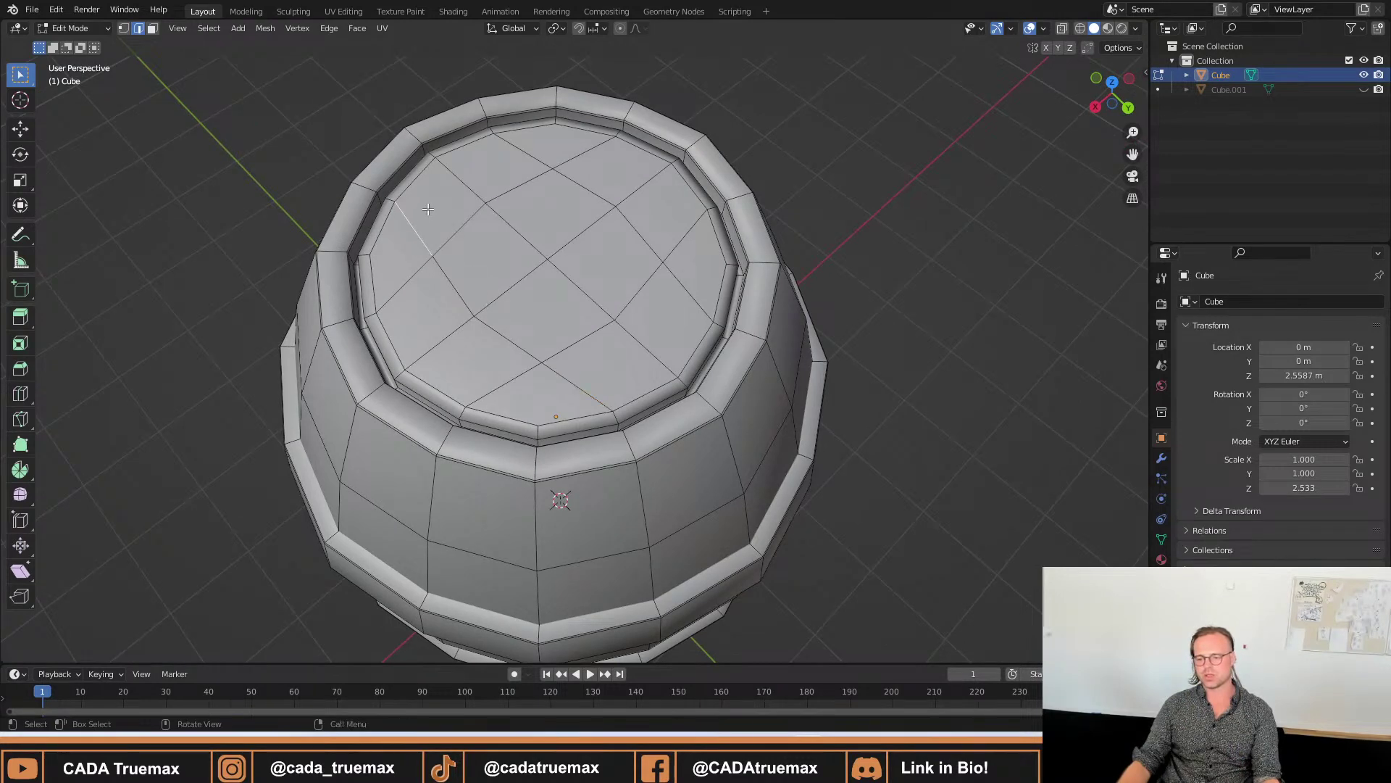
pyautogui.keyDown('ctrl'); pyautogui.click(436, 240); pyautogui.keyUp('ctrl')
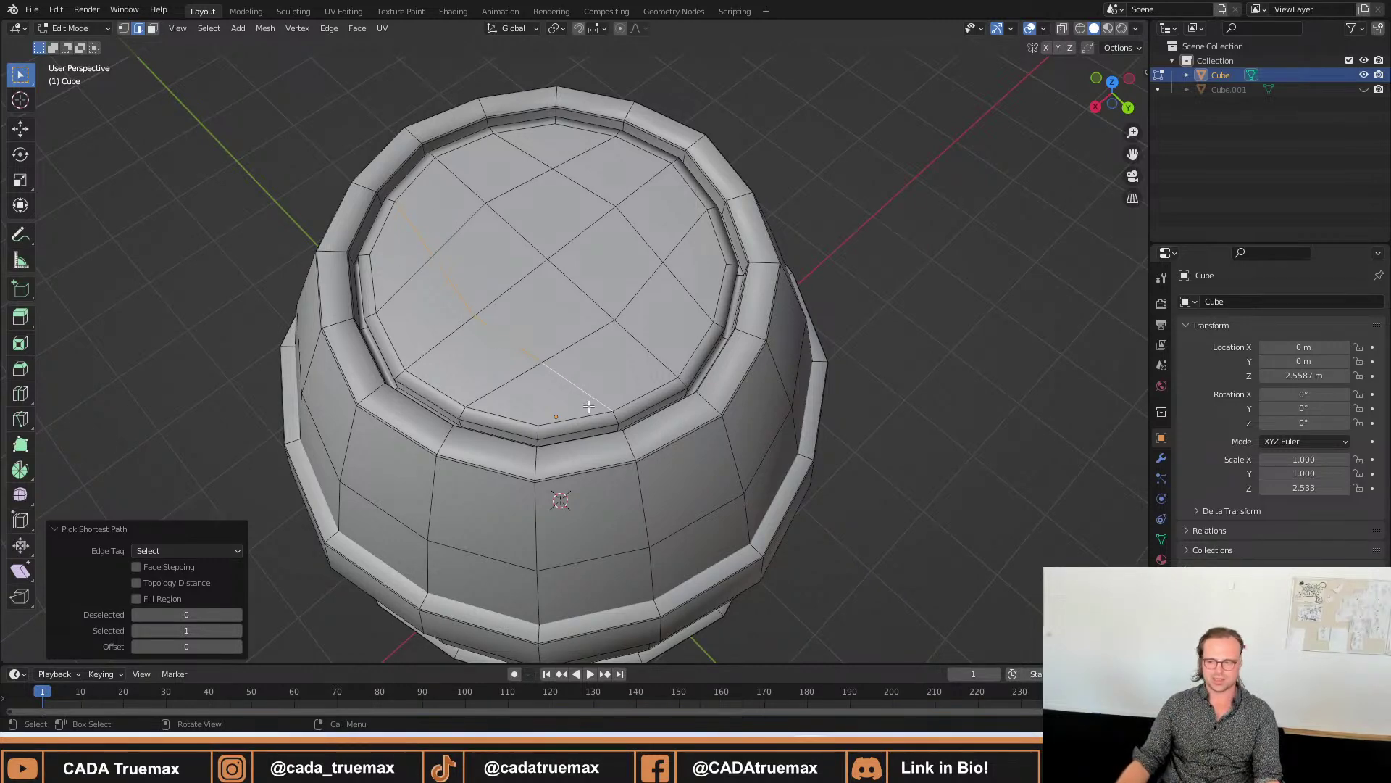
pyautogui.moveTo(589, 406); pyautogui.dragTo(549, 364, button='middle')
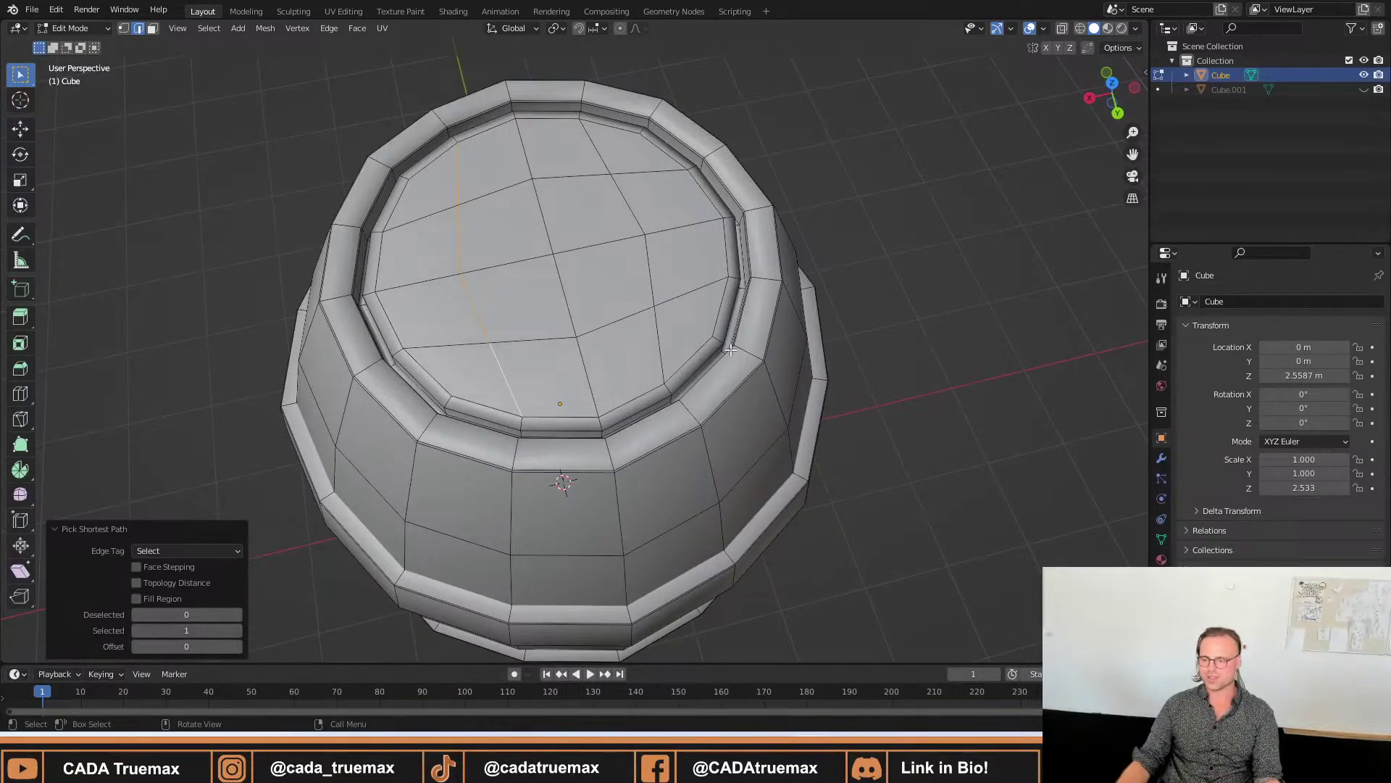
pyautogui.press('s')
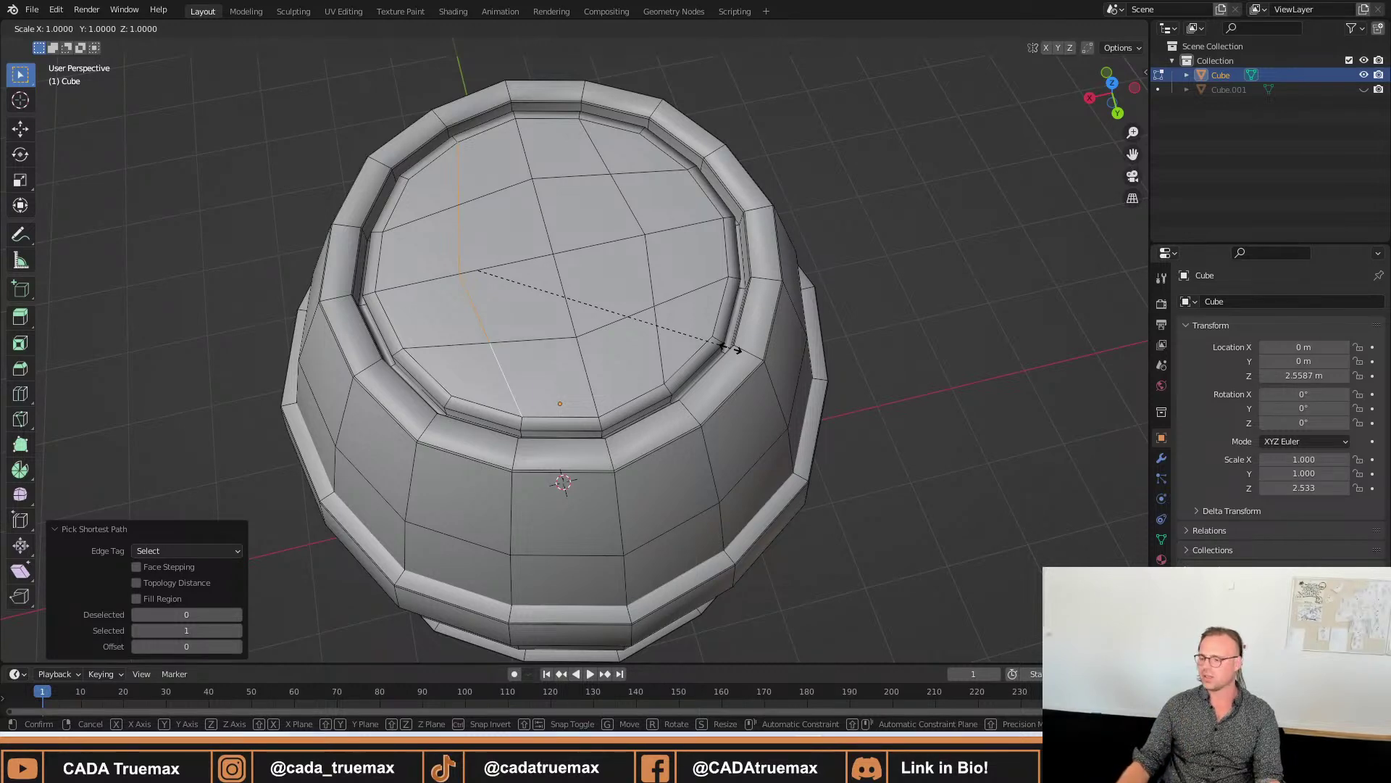
pyautogui.press('x')
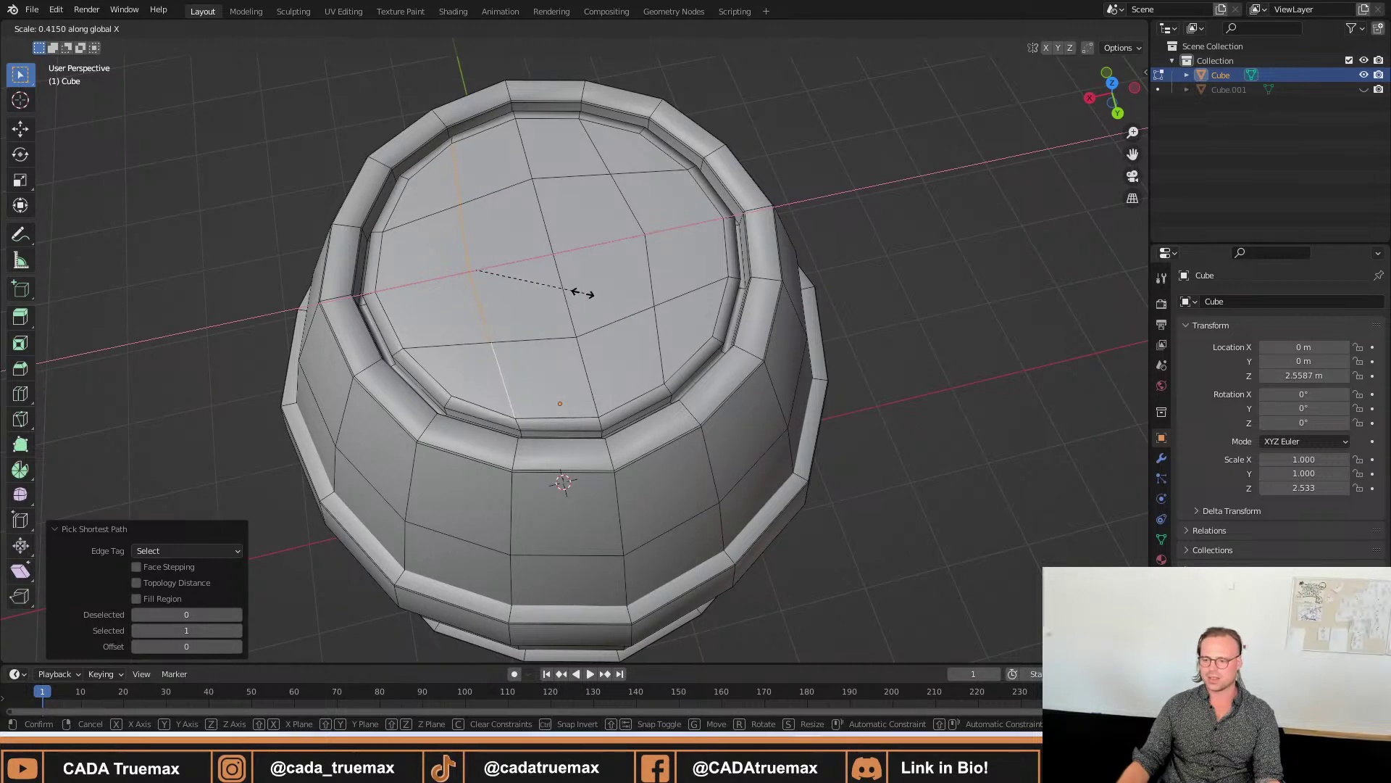
pyautogui.click(478, 270)
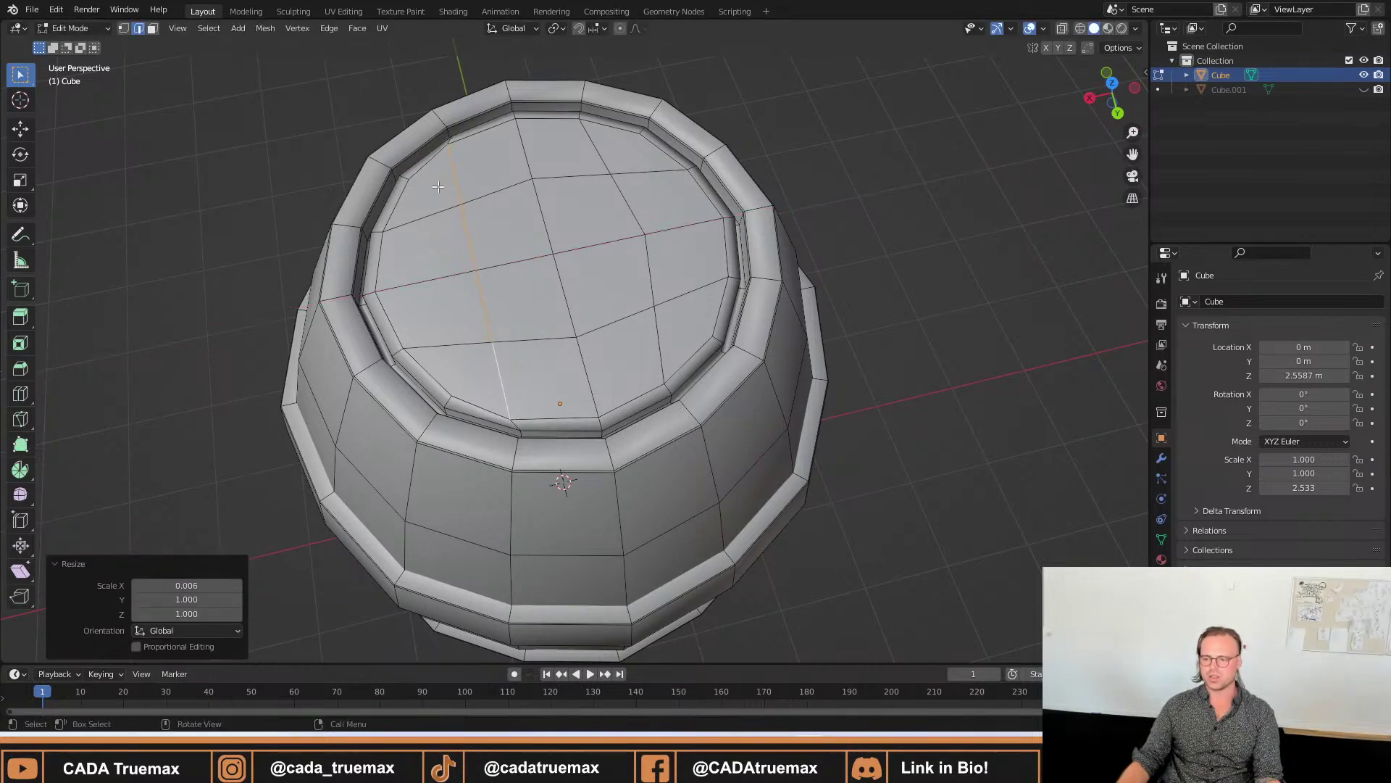
pyautogui.press('s')
pyautogui.click(569, 304)
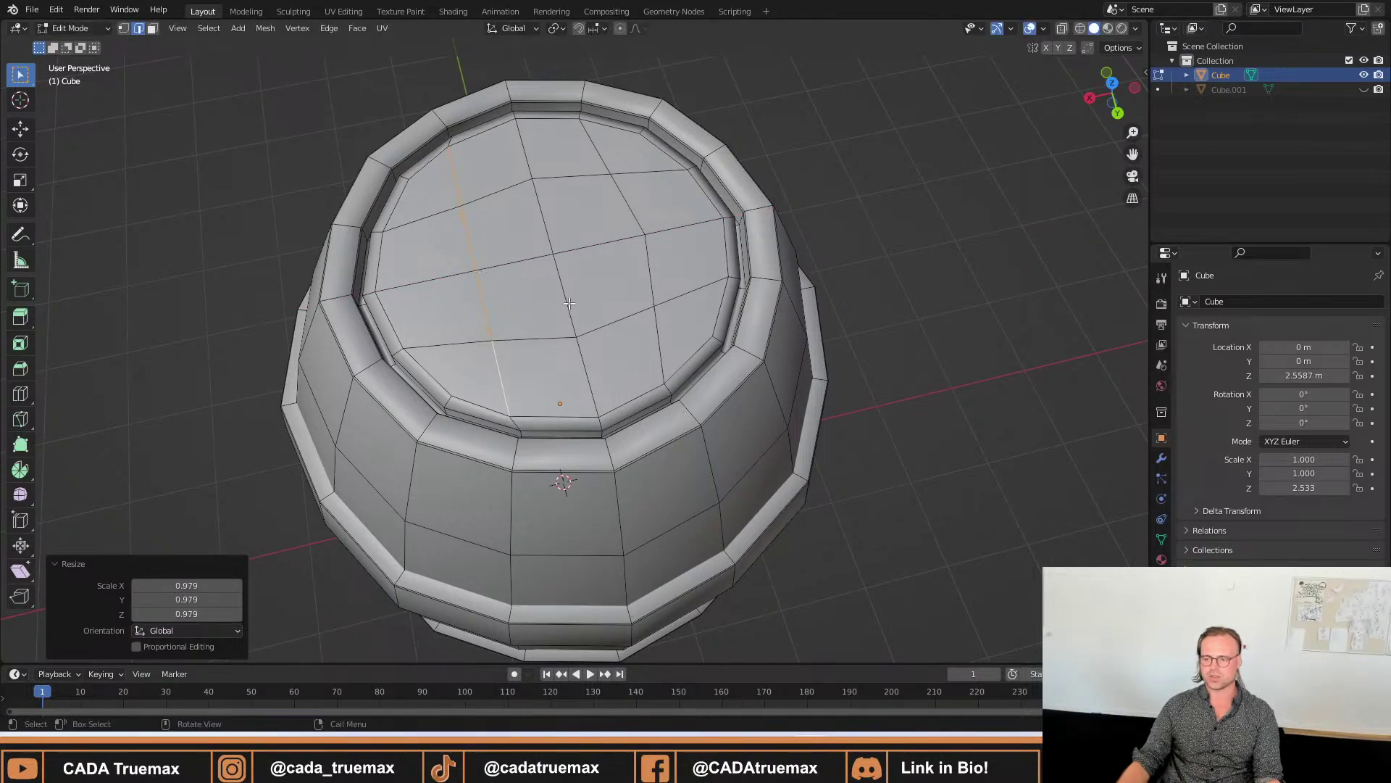
# Select the opposite bent edge row across the lid, flatten it along X to about 0.009, and scale it to about 0.954.
pyautogui.moveTo(569, 304); pyautogui.dragTo(495, 335, button='middle')
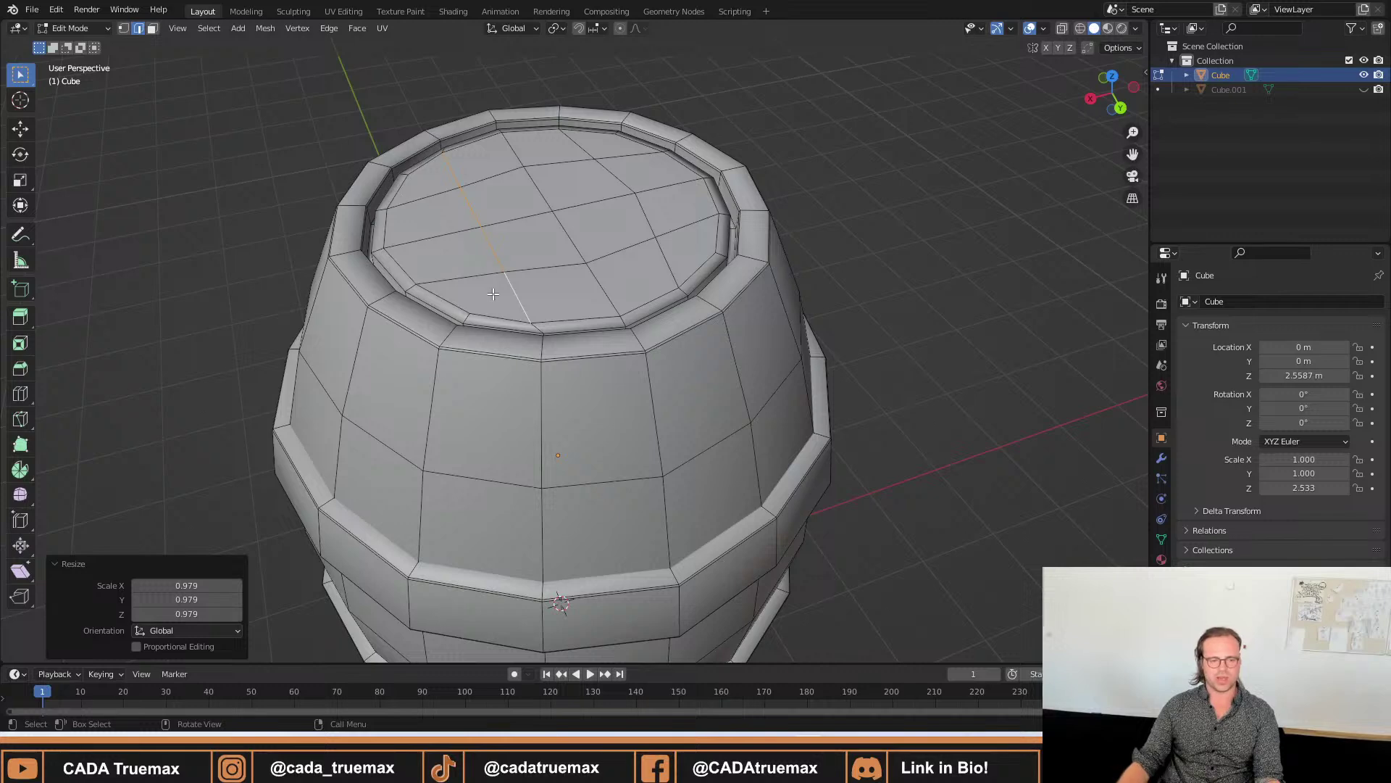
pyautogui.moveTo(568, 366); pyautogui.dragTo(618, 365, button='middle')
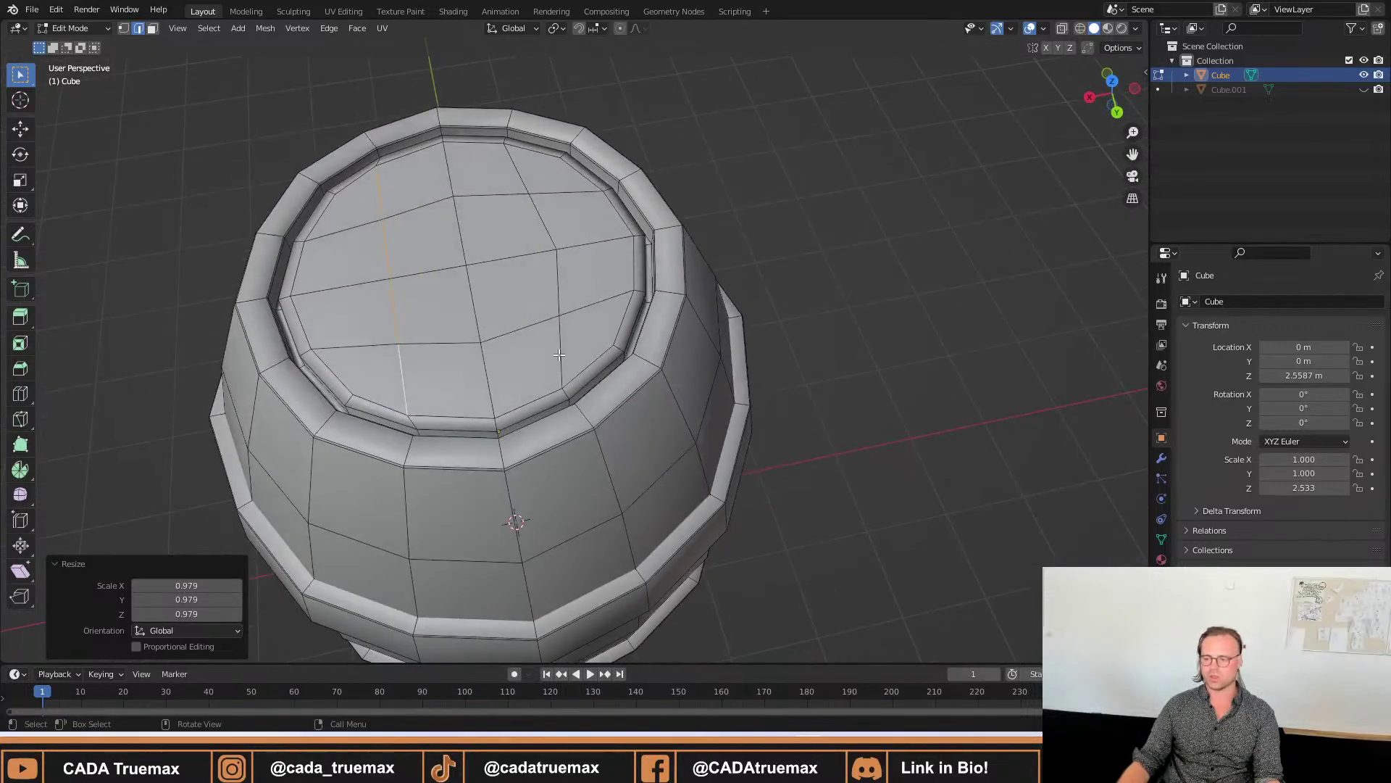
pyautogui.click(559, 354)
pyautogui.keyDown('ctrl'); pyautogui.click(517, 167); pyautogui.keyUp('ctrl')
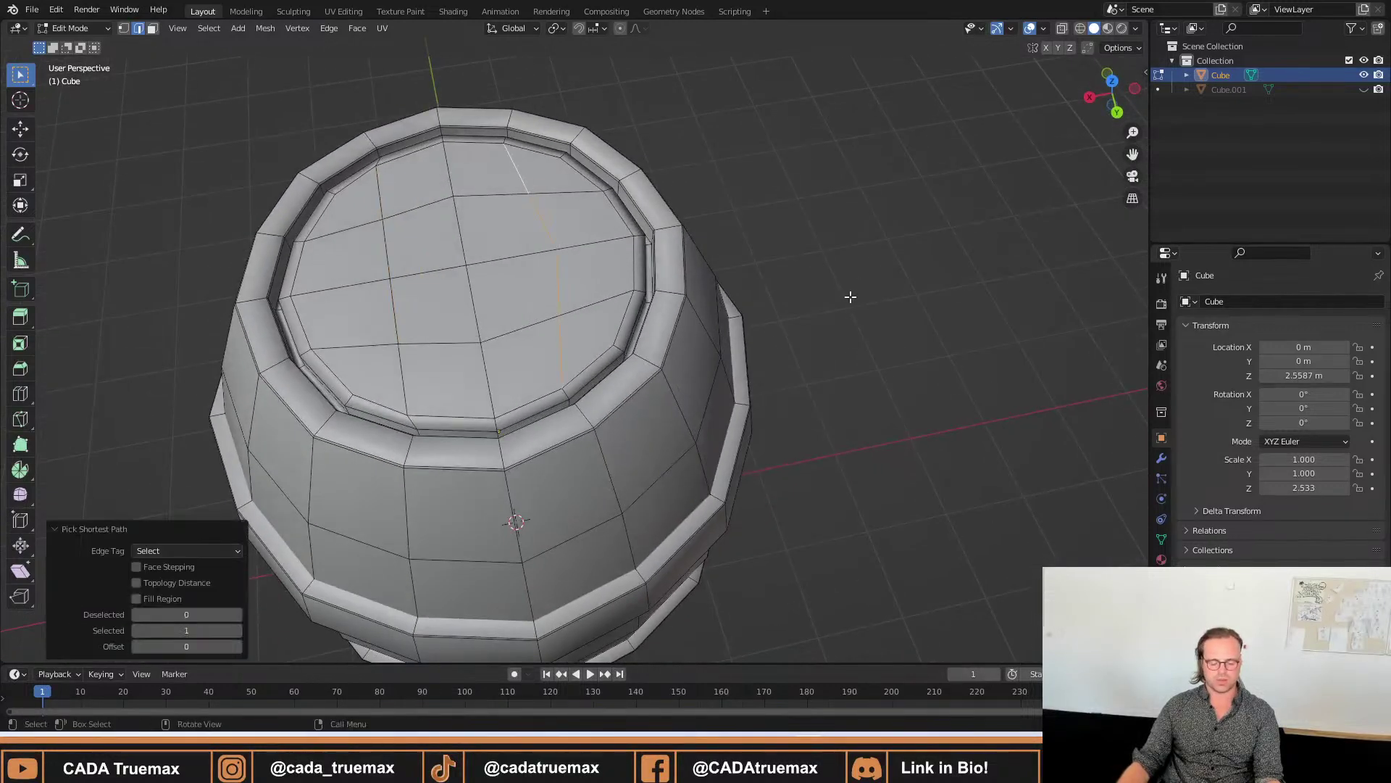
pyautogui.press('s')
pyautogui.press('x')
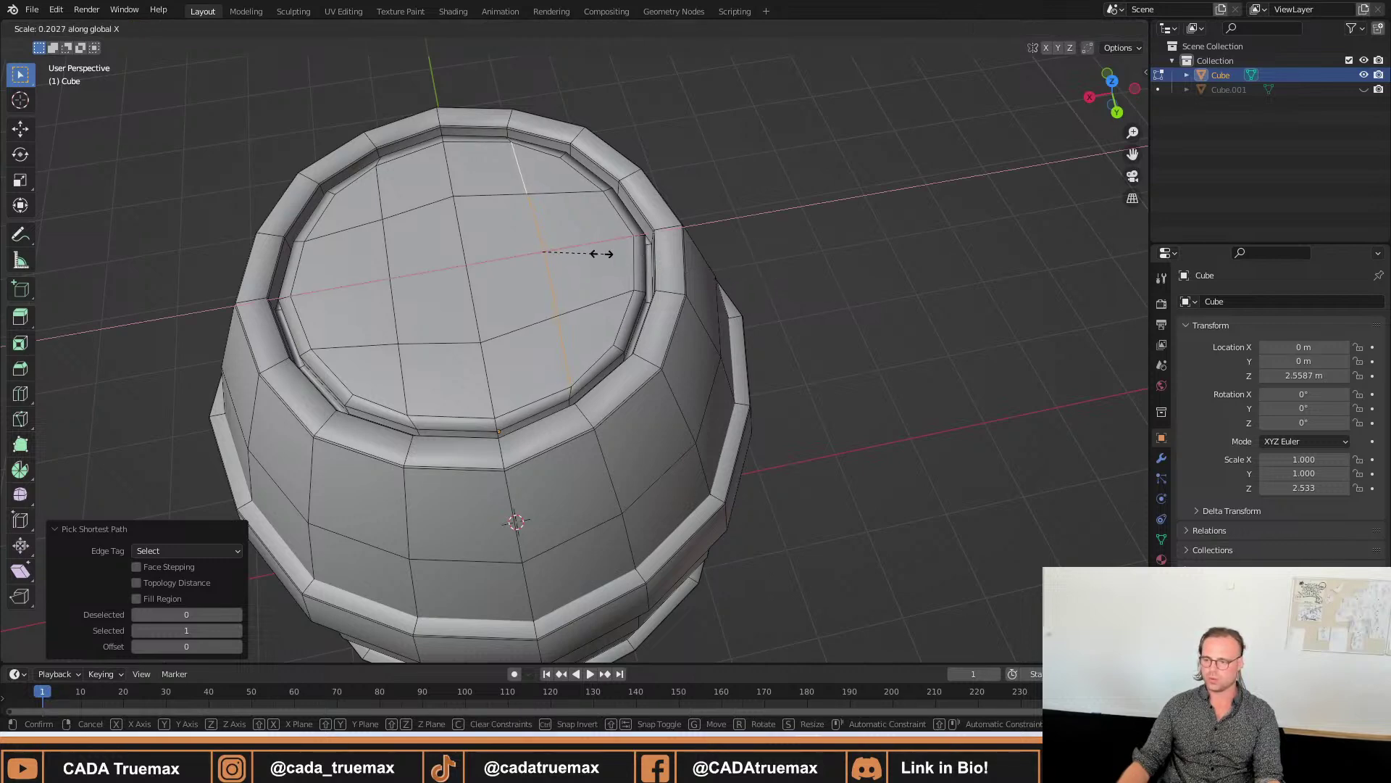
pyautogui.click(545, 252)
pyautogui.press('s')
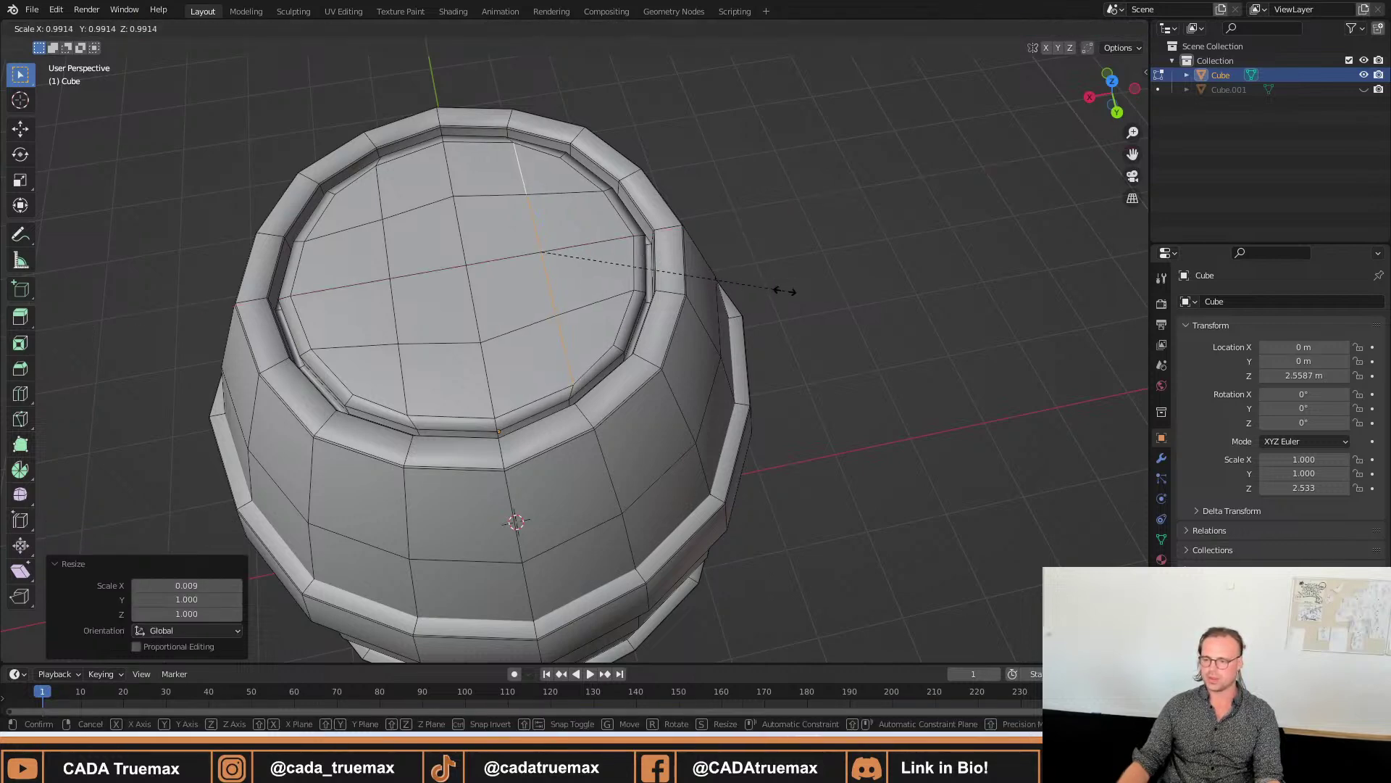
pyautogui.click(771, 294)
# Check the lid's straightened edge rows in Object Mode and Edit Mode, and clear the selection.
pyautogui.moveTo(768, 293); pyautogui.dragTo(620, 276, button='middle')
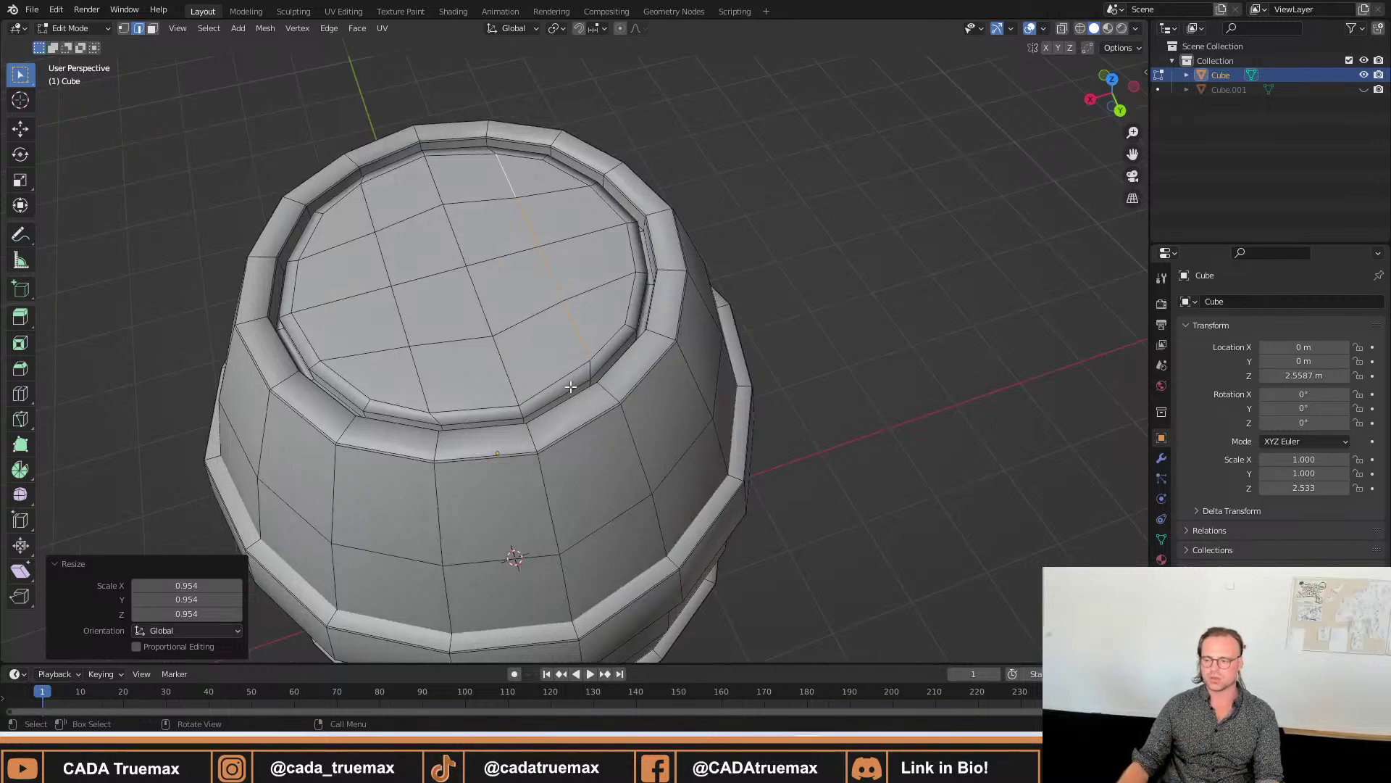
pyautogui.moveTo(581, 375); pyautogui.dragTo(707, 293, button='middle')
pyautogui.press('Tab')
pyautogui.click(698, 275)
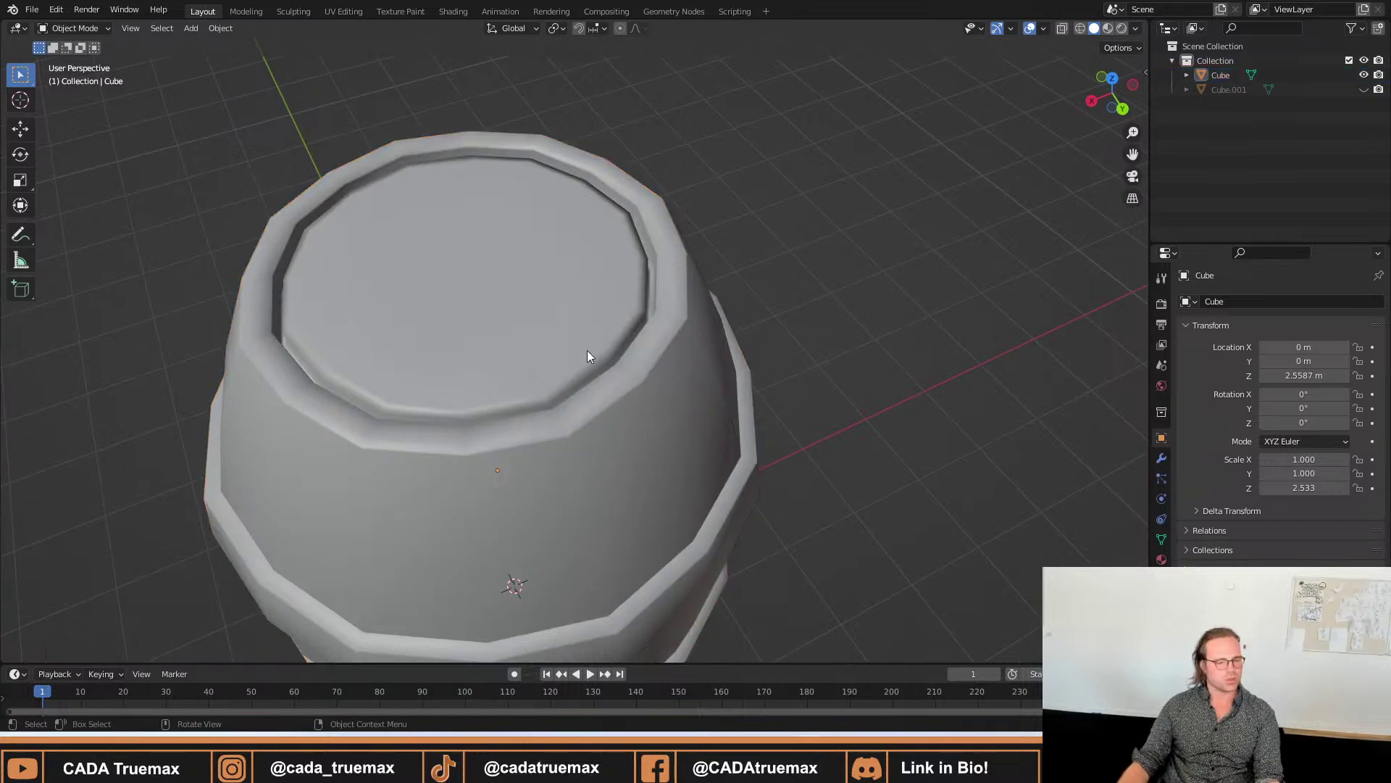
pyautogui.press('Tab')
pyautogui.click(585, 323)
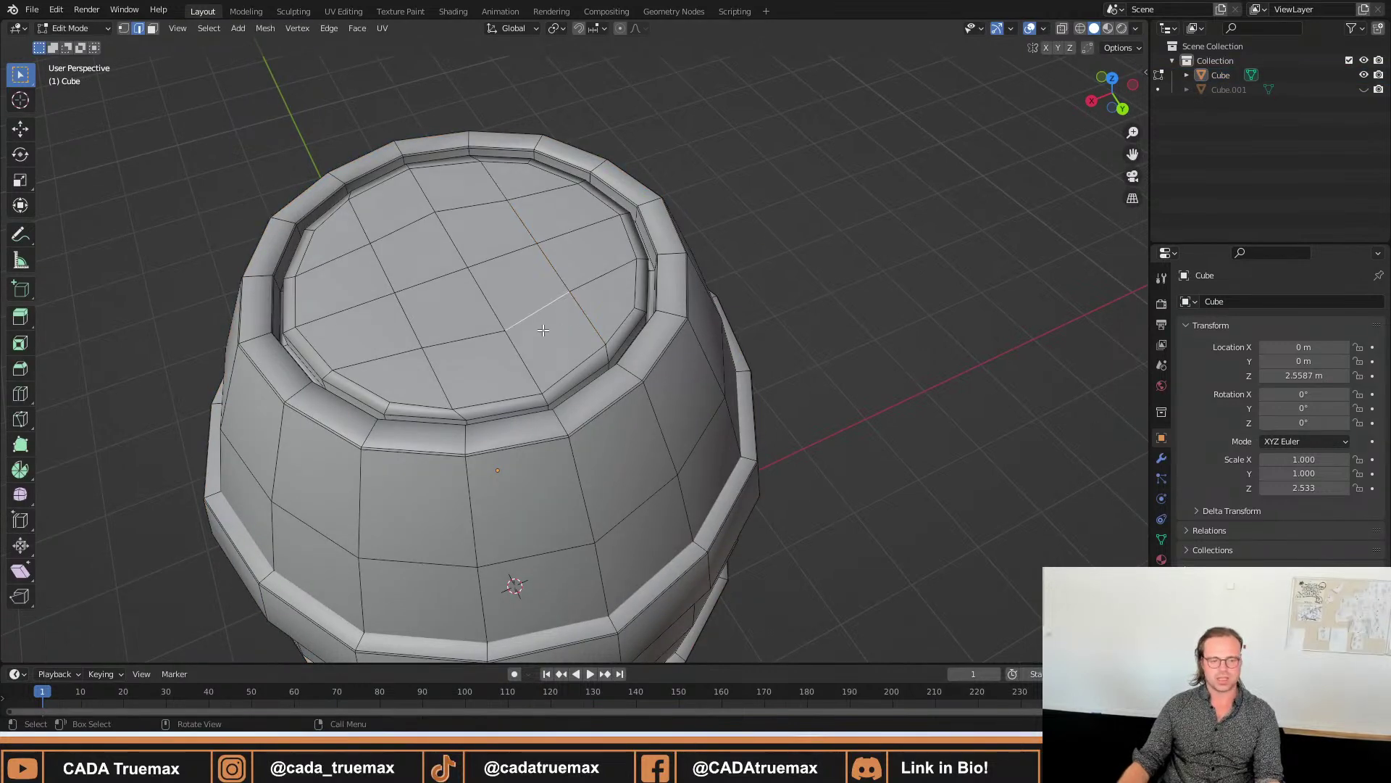
pyautogui.moveTo(543, 330); pyautogui.dragTo(689, 305, button='middle')
pyautogui.click(810, 275)
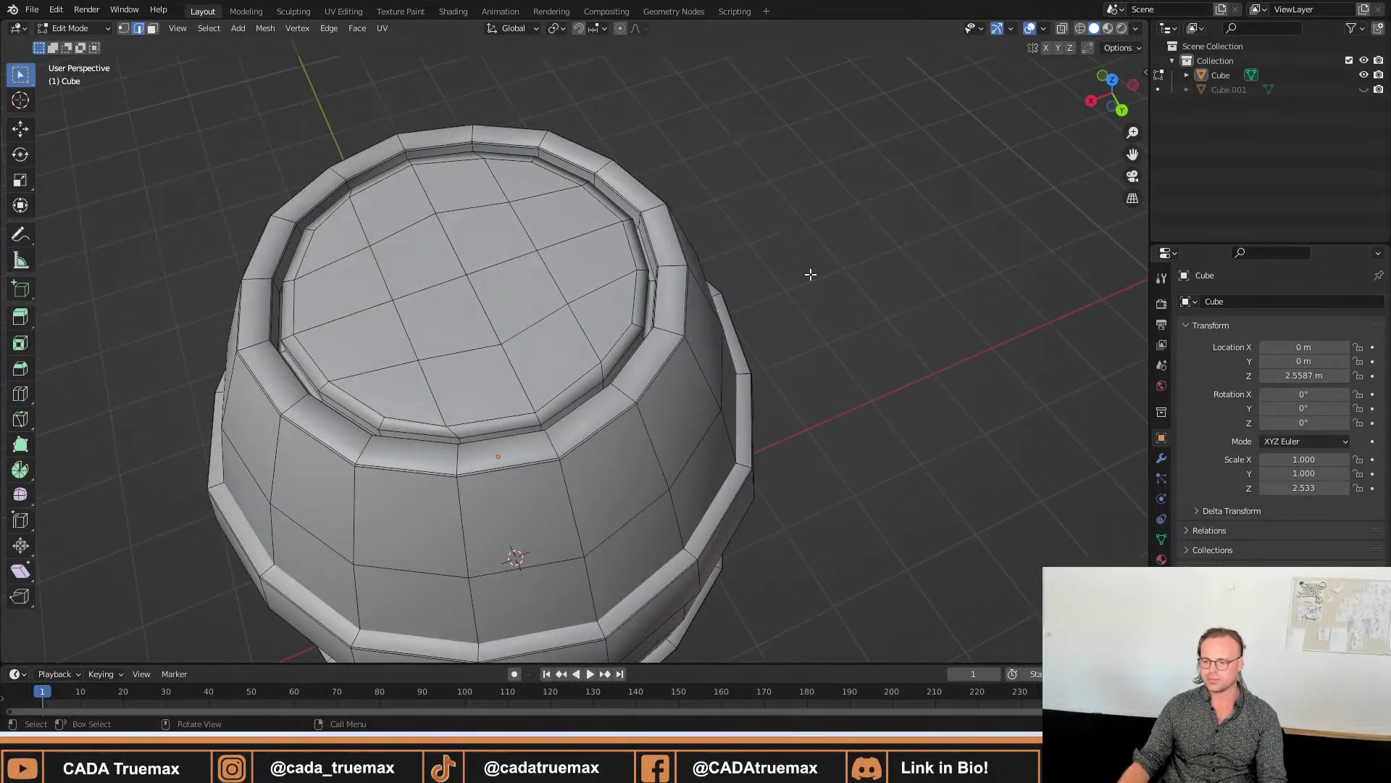
# In face selection, select the path of side faces along the lid's rim for the outer section beyond one straightened edge row.
pyautogui.moveTo(522, 276); pyautogui.dragTo(490, 378, button='middle')
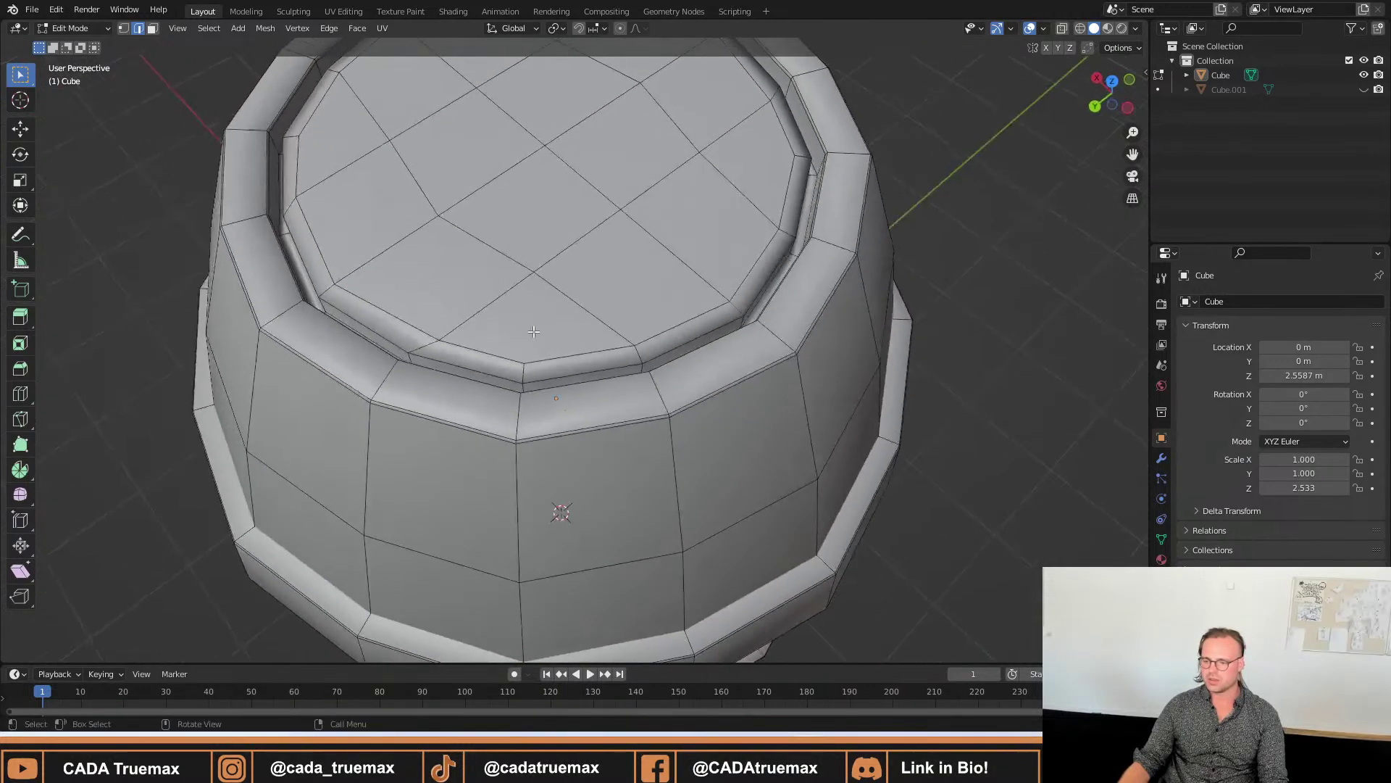
pyautogui.click(487, 378)
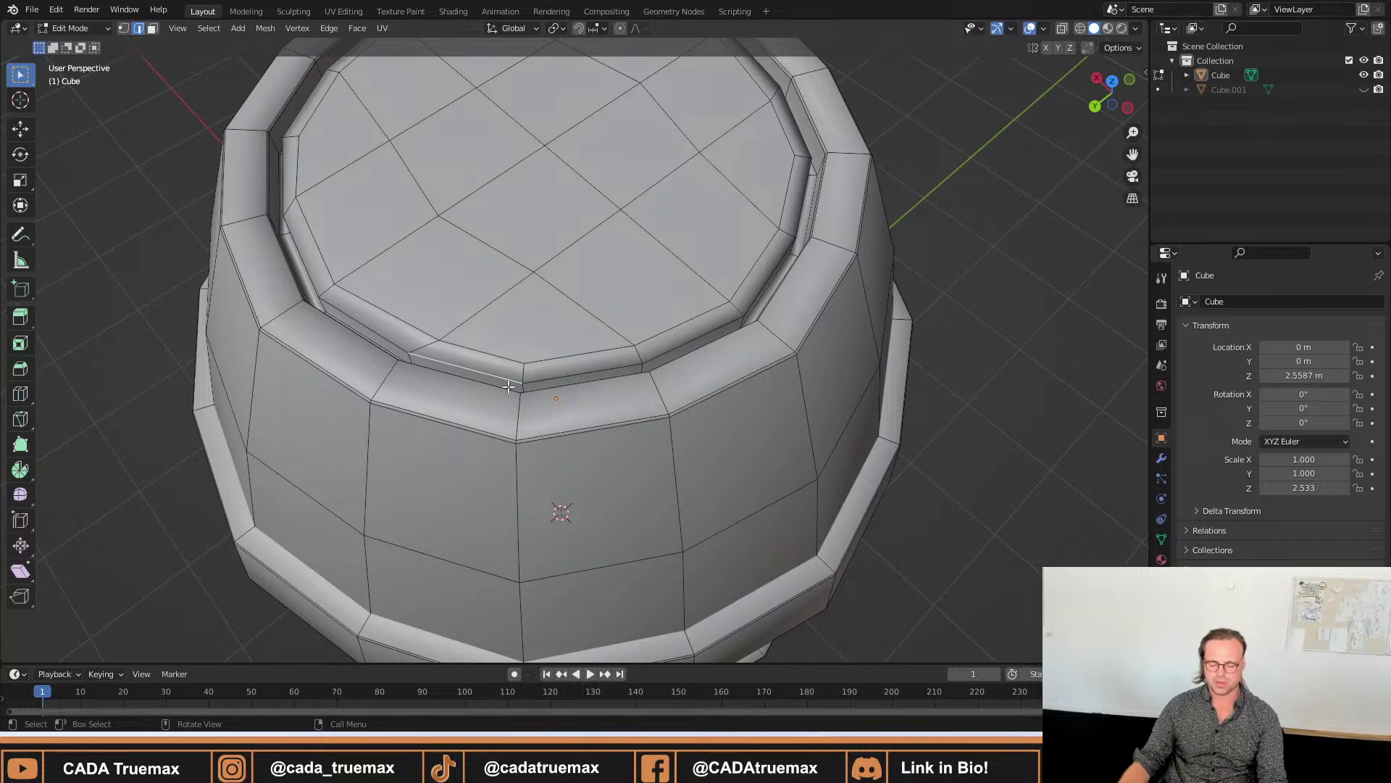
pyautogui.press('3')
pyautogui.click(507, 384)
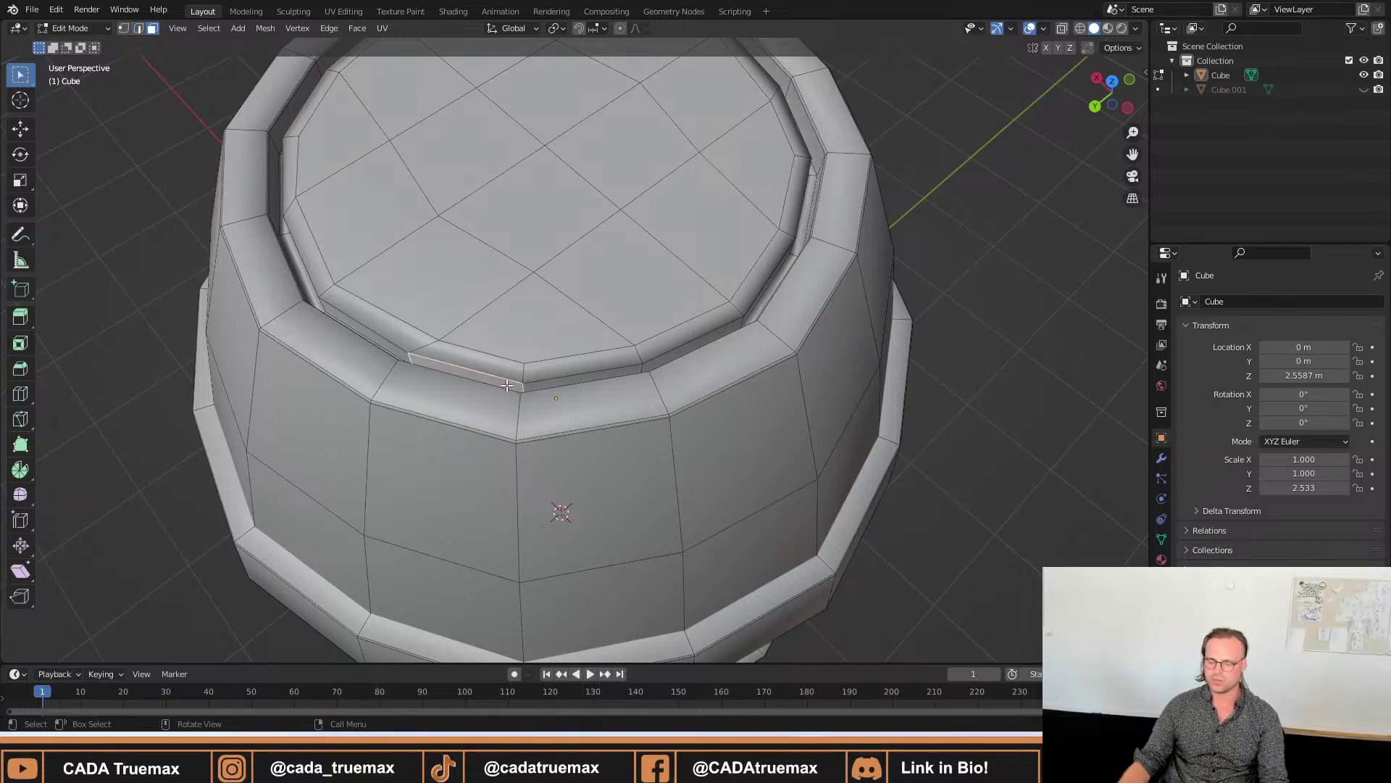
pyautogui.moveTo(509, 385); pyautogui.dragTo(561, 344, button='middle')
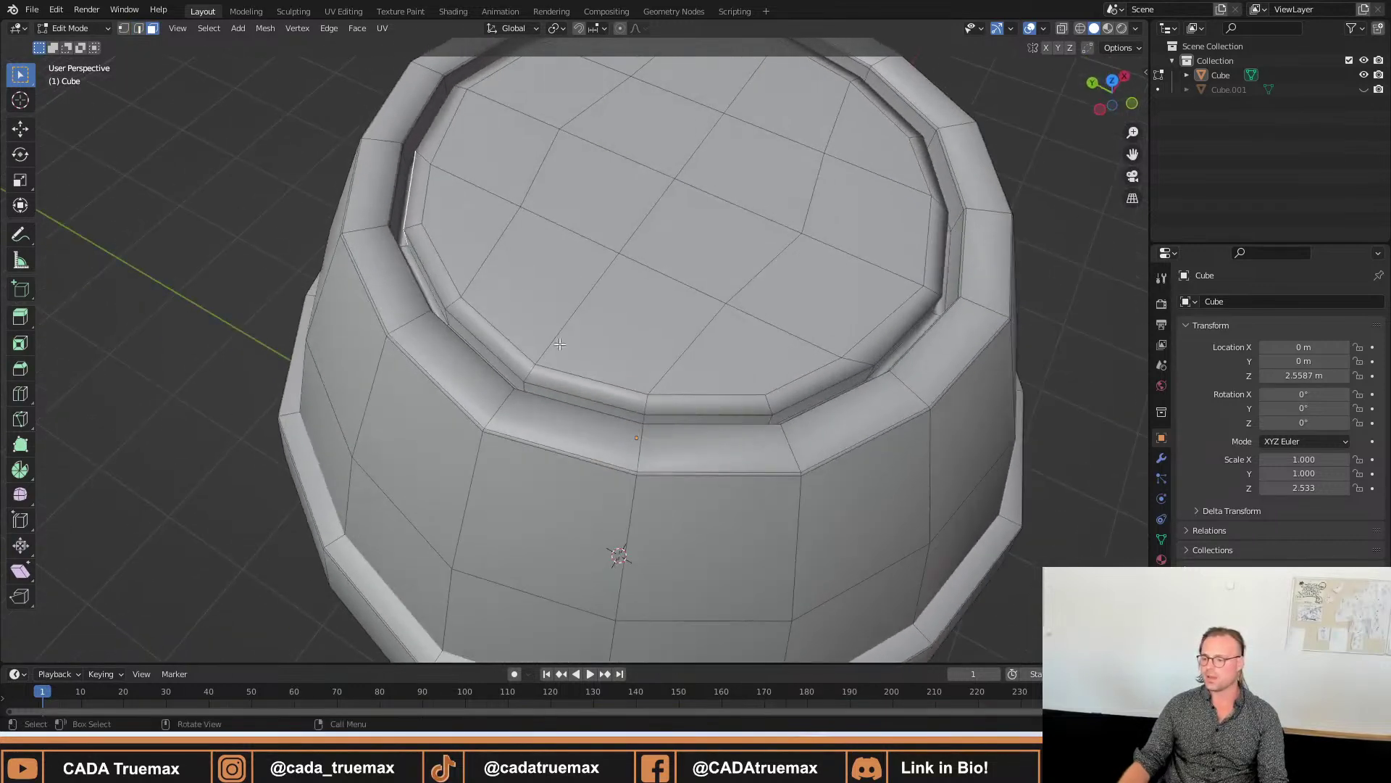
pyautogui.keyDown('ctrl'); pyautogui.click(797, 408); pyautogui.keyUp('ctrl')
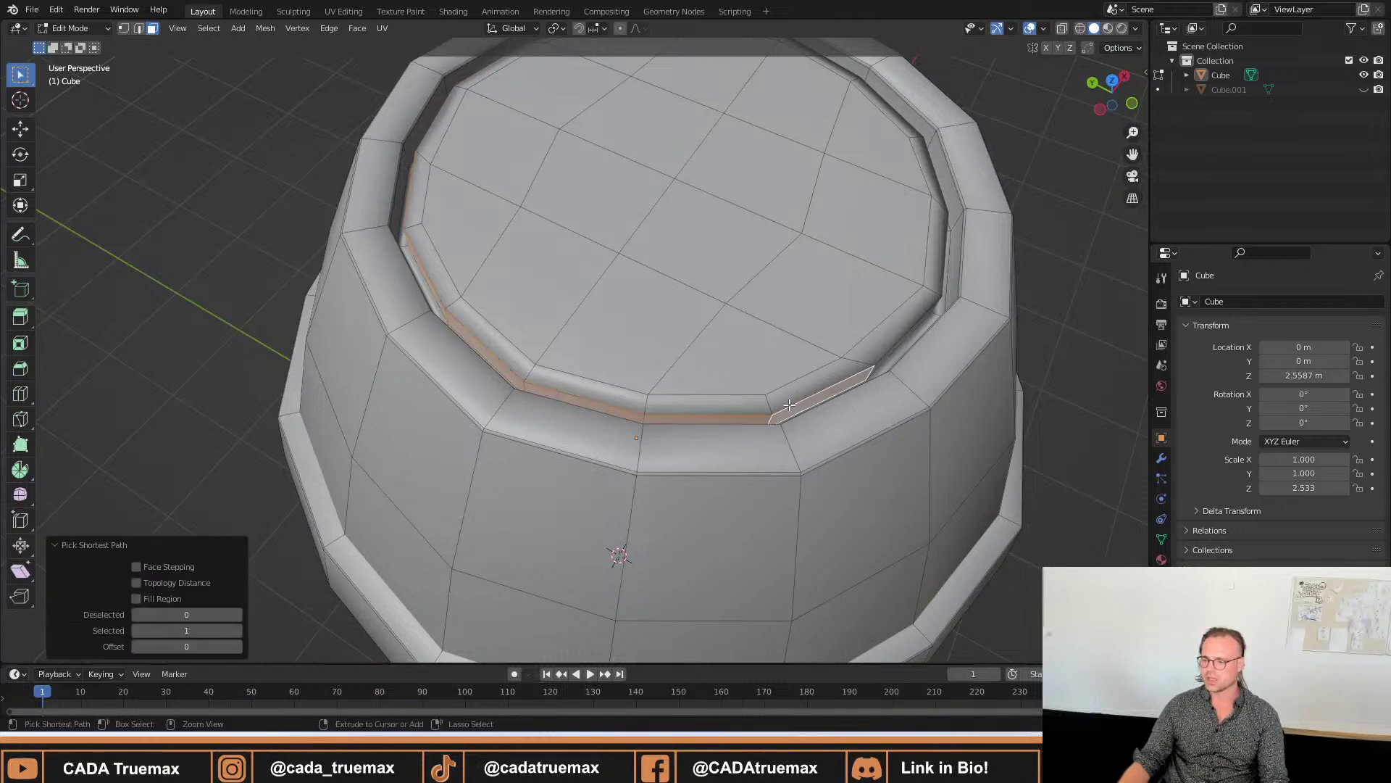
# Add the beveled edge faces and the top faces of that outer lid section to the selection.
pyautogui.moveTo(533, 261); pyautogui.dragTo(538, 259, button='middle')
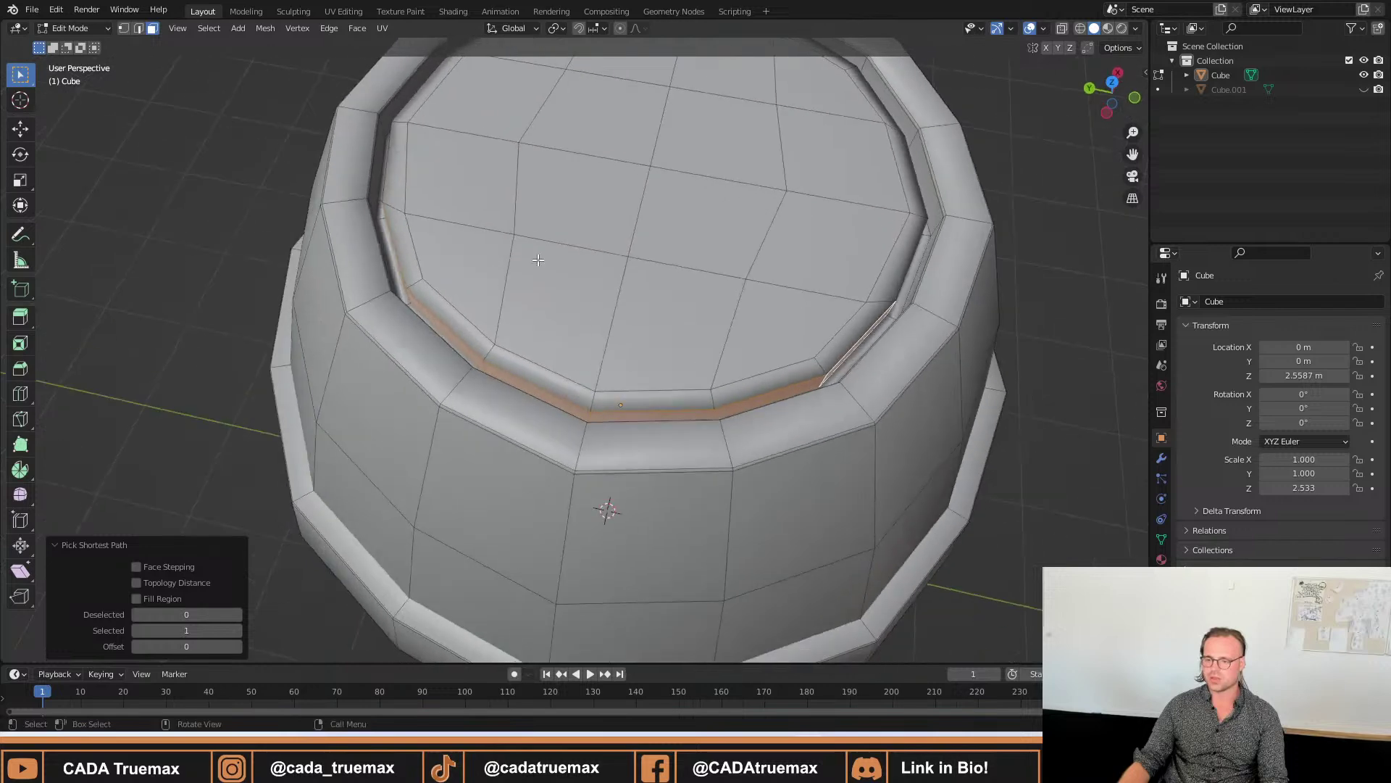
pyautogui.keyDown('ctrl'); pyautogui.click(839, 341); pyautogui.keyUp('ctrl')
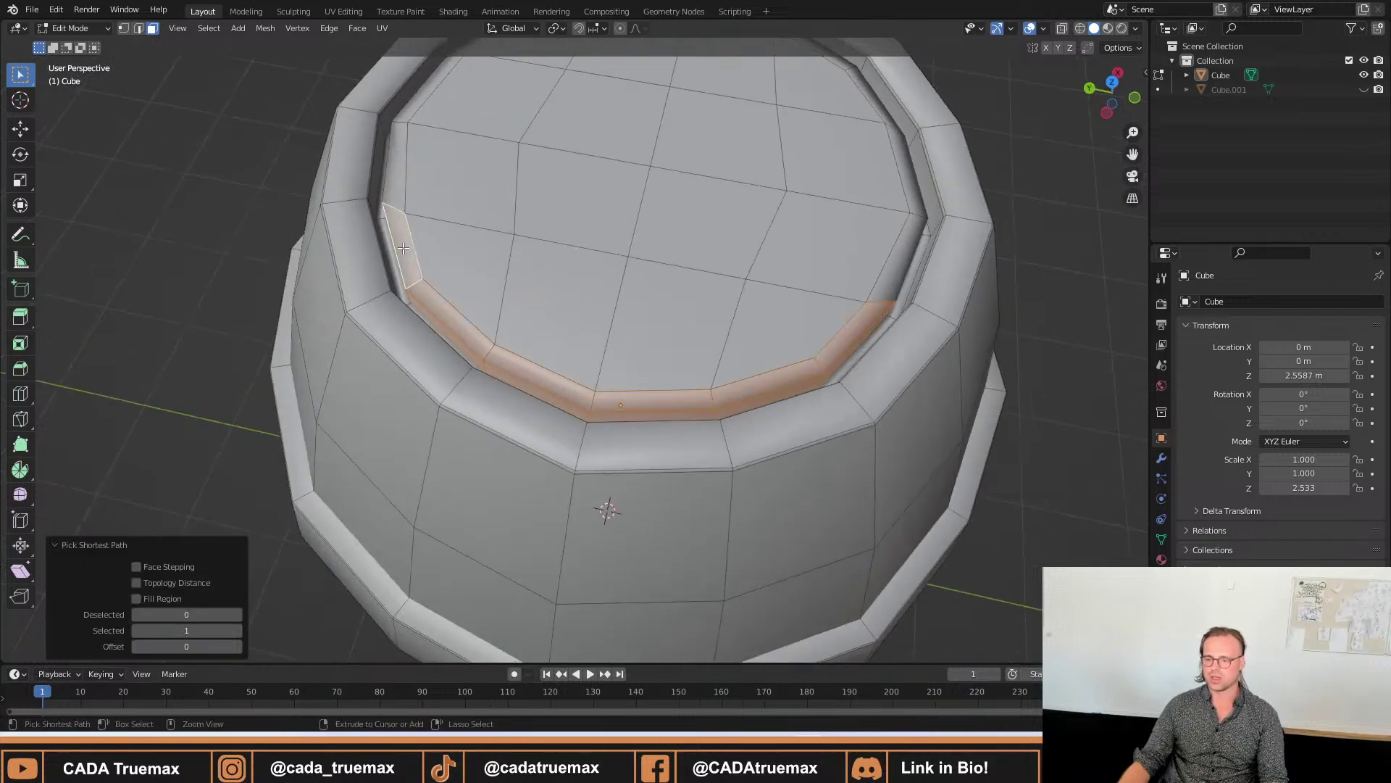
pyautogui.keyDown('ctrl'); pyautogui.click(460, 258); pyautogui.keyUp('ctrl')
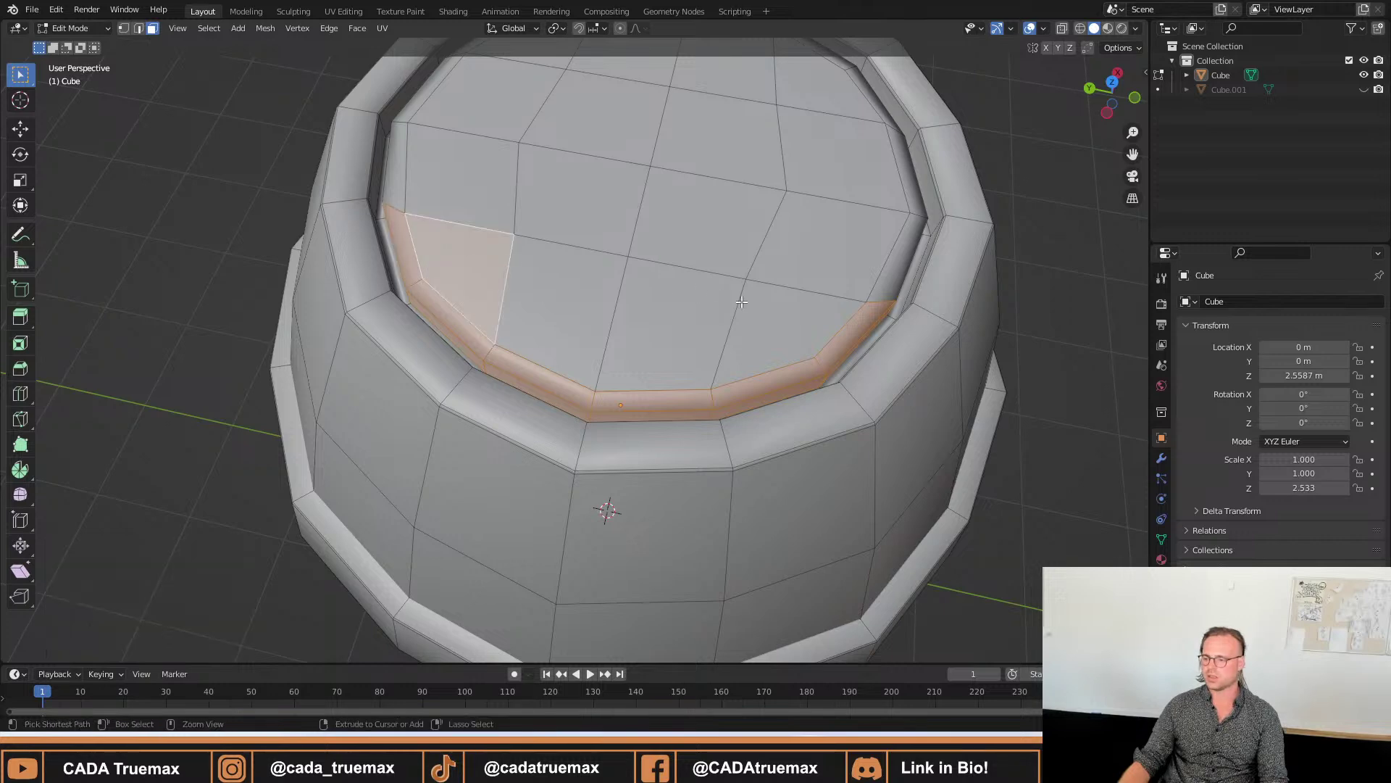
pyautogui.keyDown('ctrl'); pyautogui.click(656, 341); pyautogui.keyUp('ctrl')
pyautogui.moveTo(663, 341); pyautogui.dragTo(435, 130, button='middle')
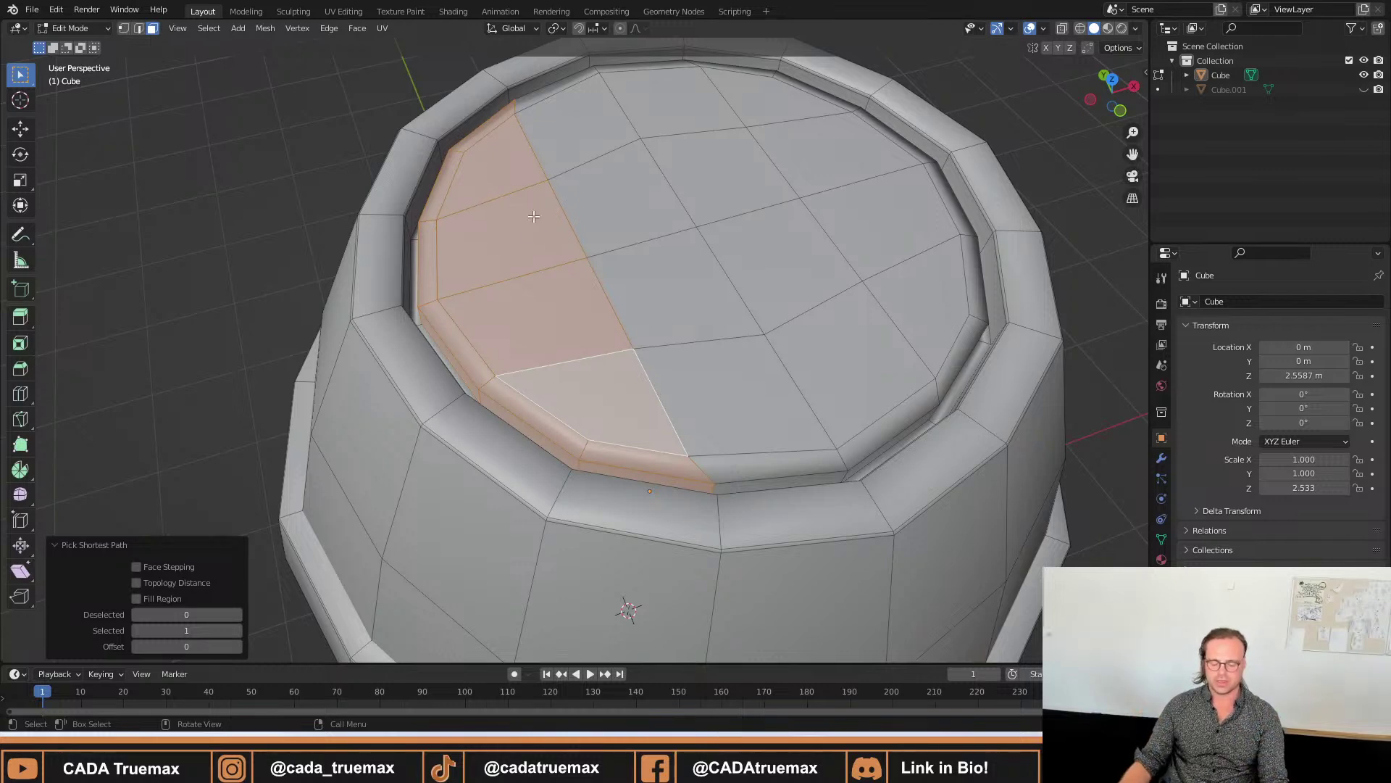
pyautogui.moveTo(628, 261); pyautogui.dragTo(652, 257, button='middle')
# Extrude the selected outer lid section about 0.01 m along its normal, and check the lid in Object Mode.
pyautogui.press('e')
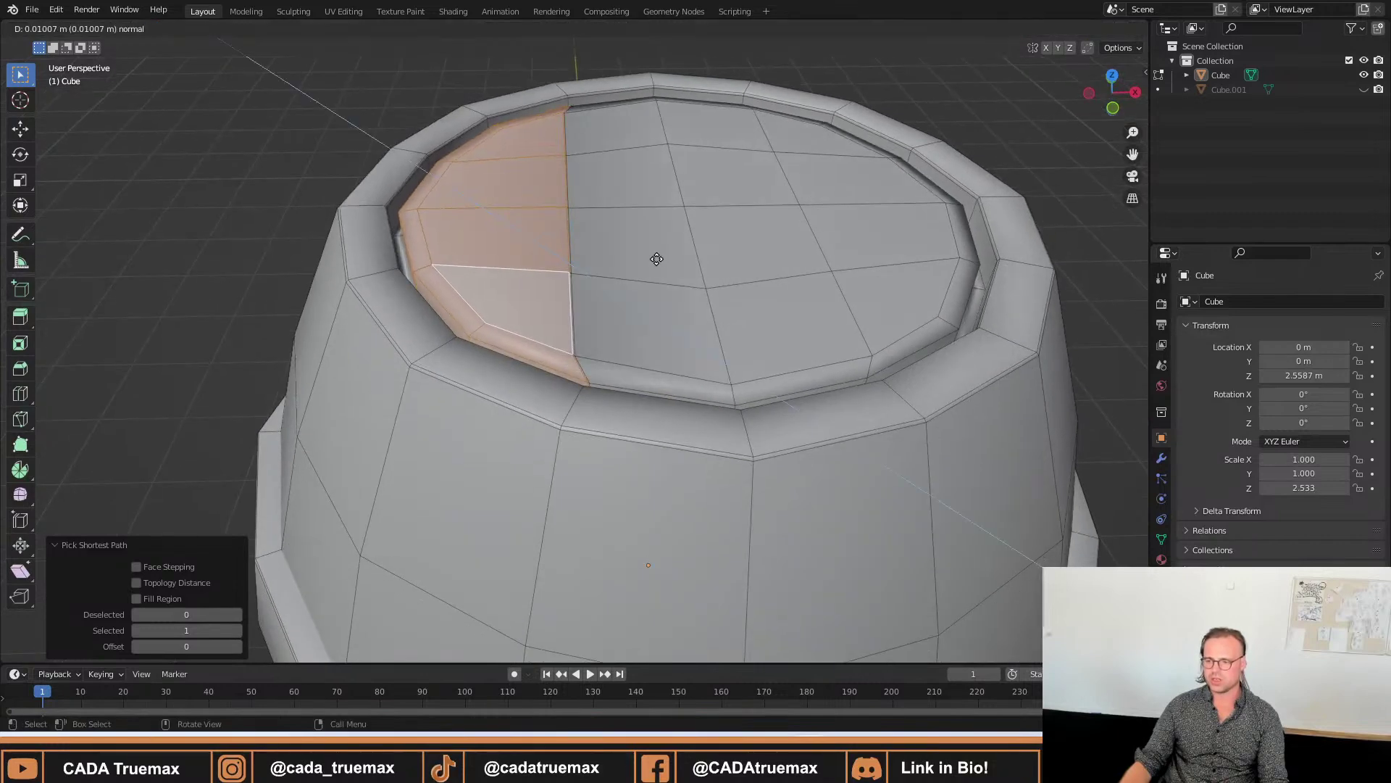
pyautogui.click(655, 255)
pyautogui.moveTo(652, 250); pyautogui.dragTo(341, 164, button='middle')
pyautogui.press('Tab')
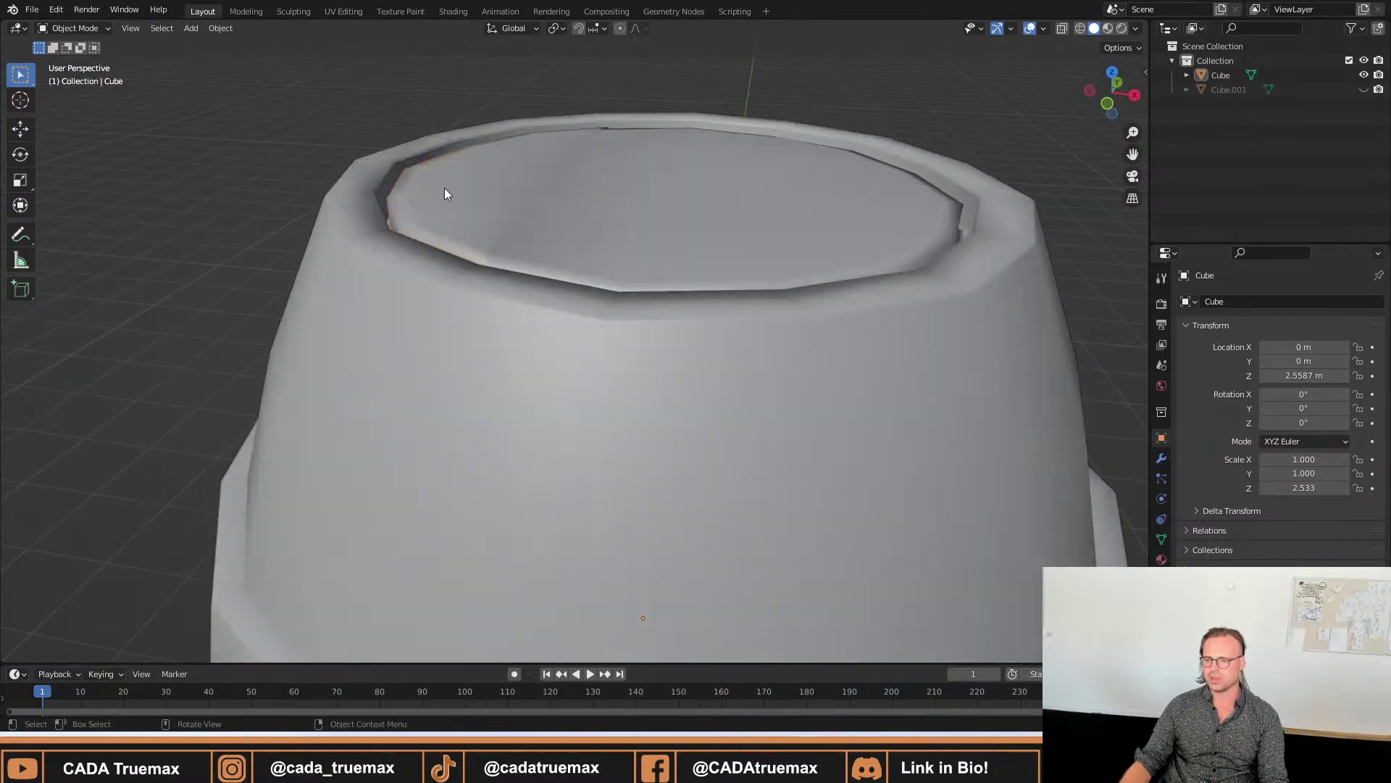
pyautogui.moveTo(445, 188); pyautogui.dragTo(475, 281, button='middle')
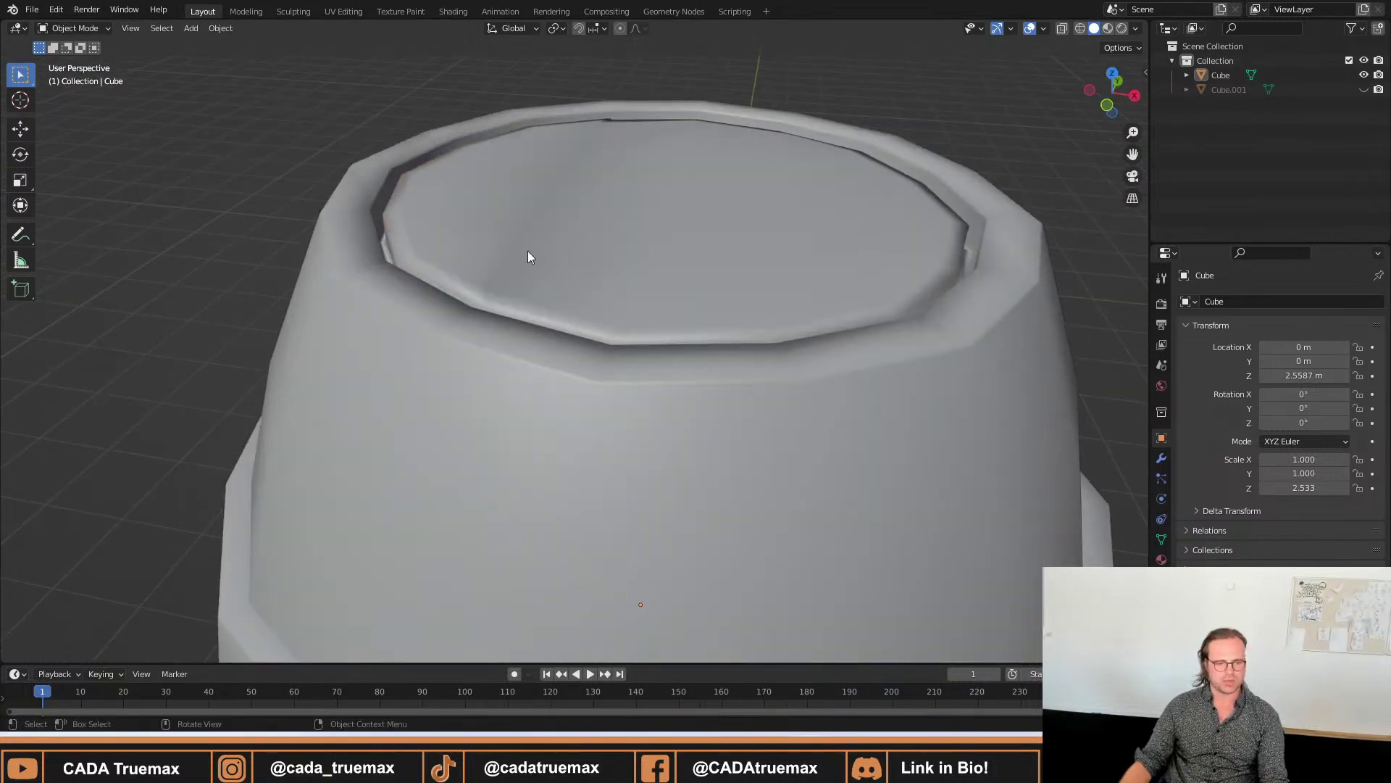
pyautogui.scroll(4, 527, 250)
pyautogui.moveTo(564, 211); pyautogui.dragTo(473, 320, button='middle')
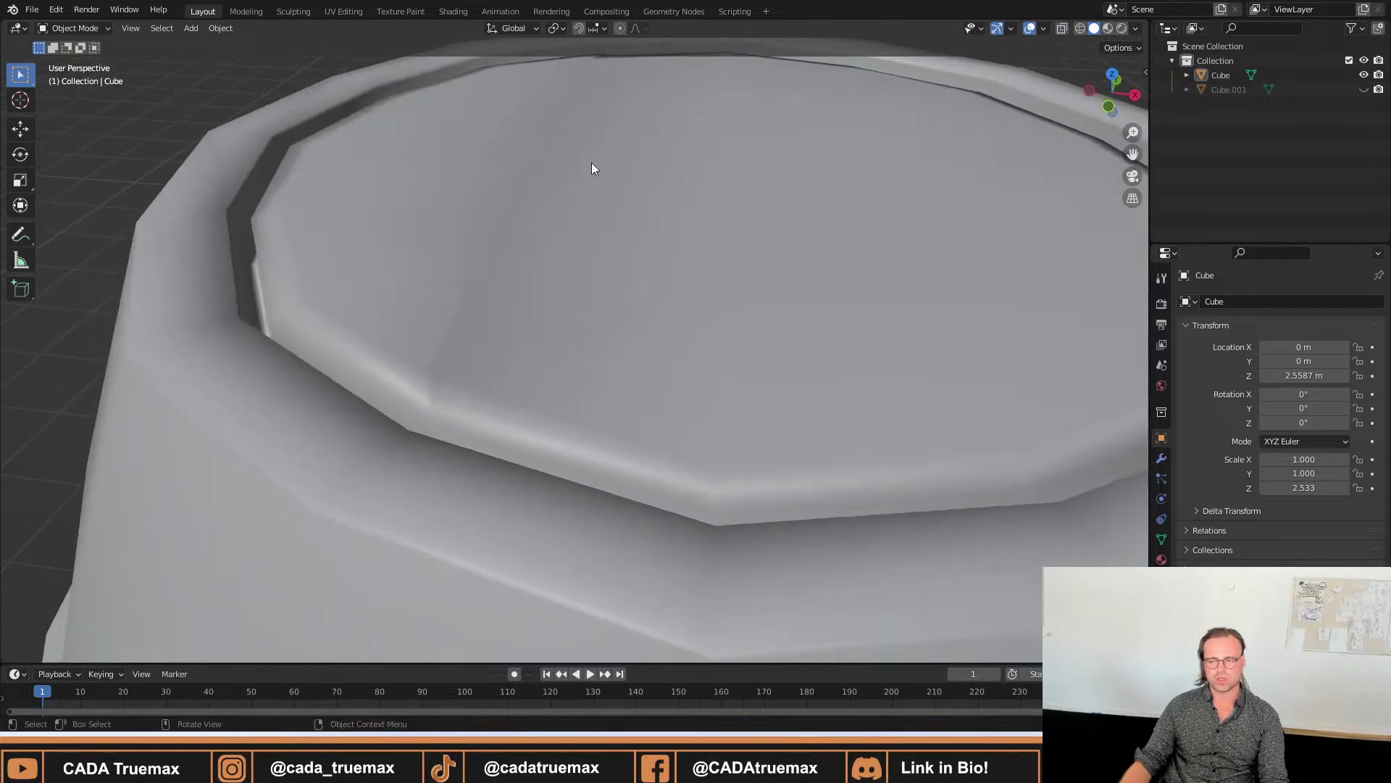
pyautogui.press('Tab')
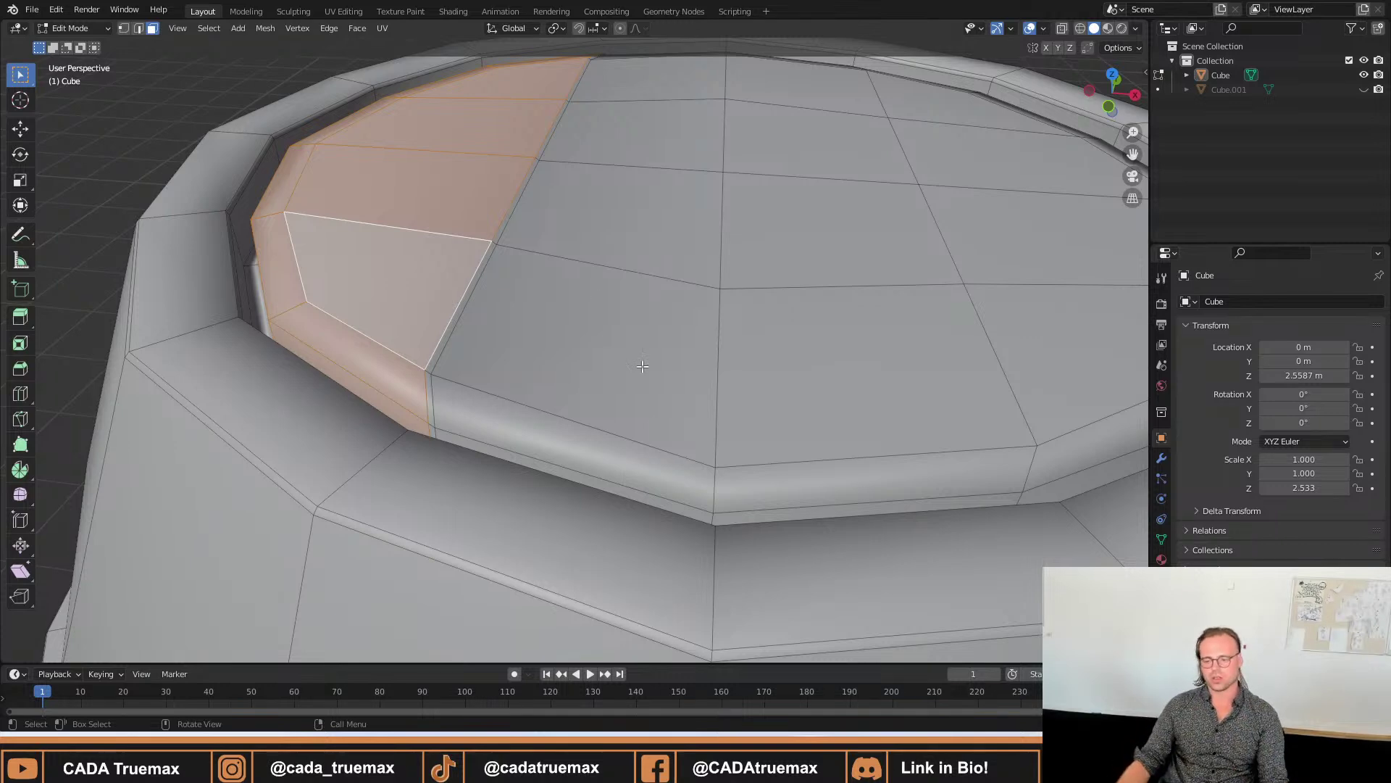
# Select the neighbouring lid strip along Y, including its top faces and the bevel and side faces at both ends.
pyautogui.moveTo(451, 304); pyautogui.dragTo(680, 182, button='middle')
pyautogui.keyDown('ctrl'); pyautogui.click(618, 223); pyautogui.keyUp('ctrl')
pyautogui.click(667, 217)
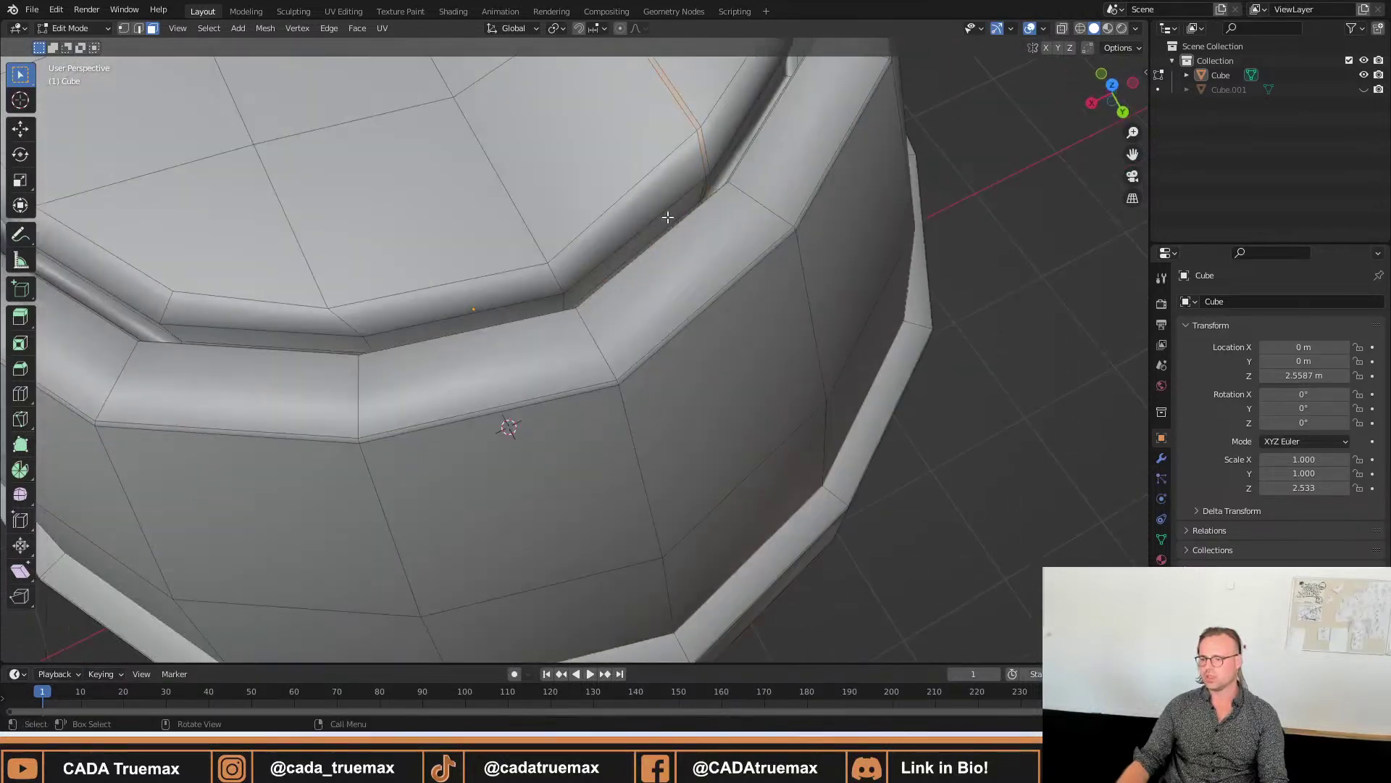
pyautogui.keyDown('shift'); pyautogui.click(620, 197); pyautogui.keyUp('shift')
pyautogui.scroll(-4, 611, 222)
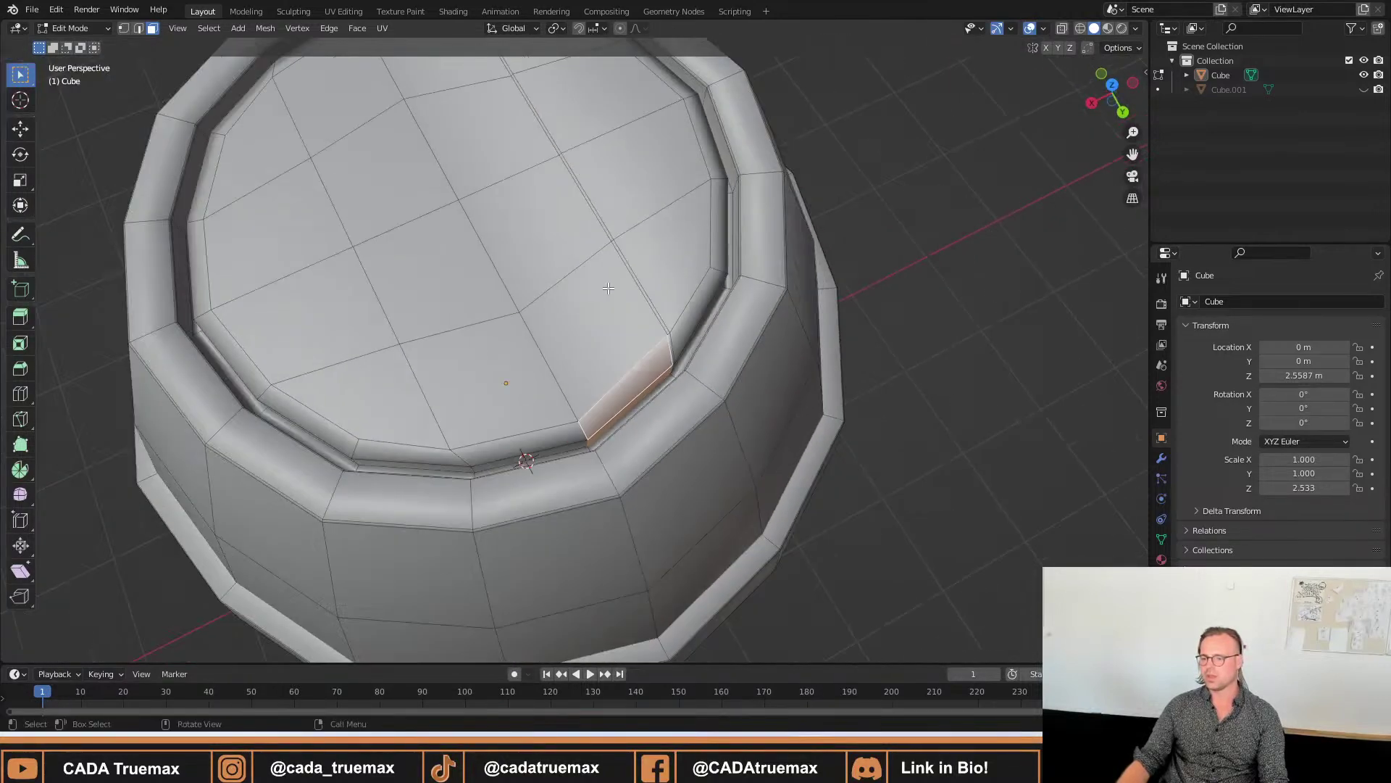
pyautogui.keyDown('shift'); pyautogui.click(609, 288); pyautogui.keyUp('shift')
pyautogui.keyDown('shift'); pyautogui.click(547, 217); pyautogui.keyUp('shift')
pyautogui.keyDown('shift'); pyautogui.click(480, 137); pyautogui.keyUp('shift')
pyautogui.moveTo(480, 137); pyautogui.dragTo(643, 312, button='middle')
pyautogui.keyDown('shift'); pyautogui.click(617, 358); pyautogui.keyUp('shift')
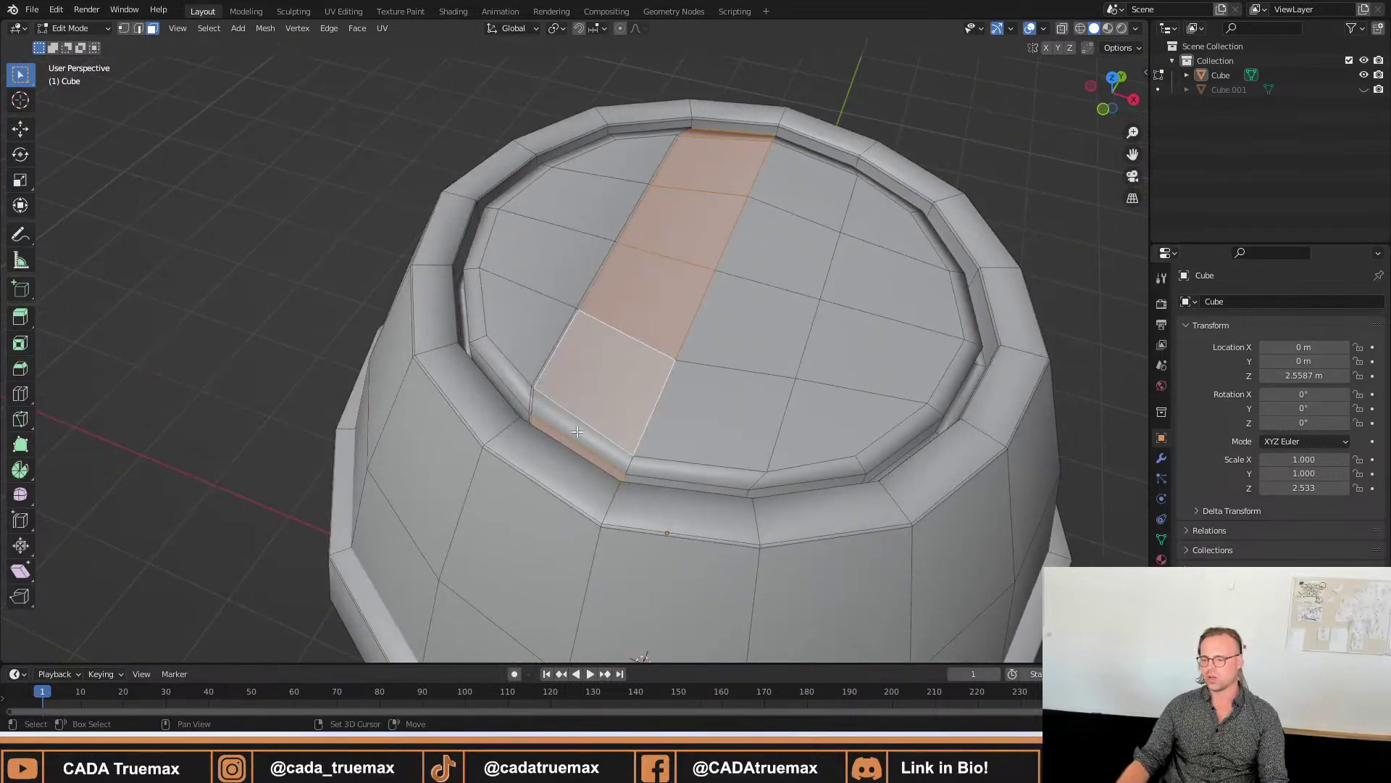
pyautogui.keyDown('shift'); pyautogui.click(583, 451); pyautogui.keyUp('shift')
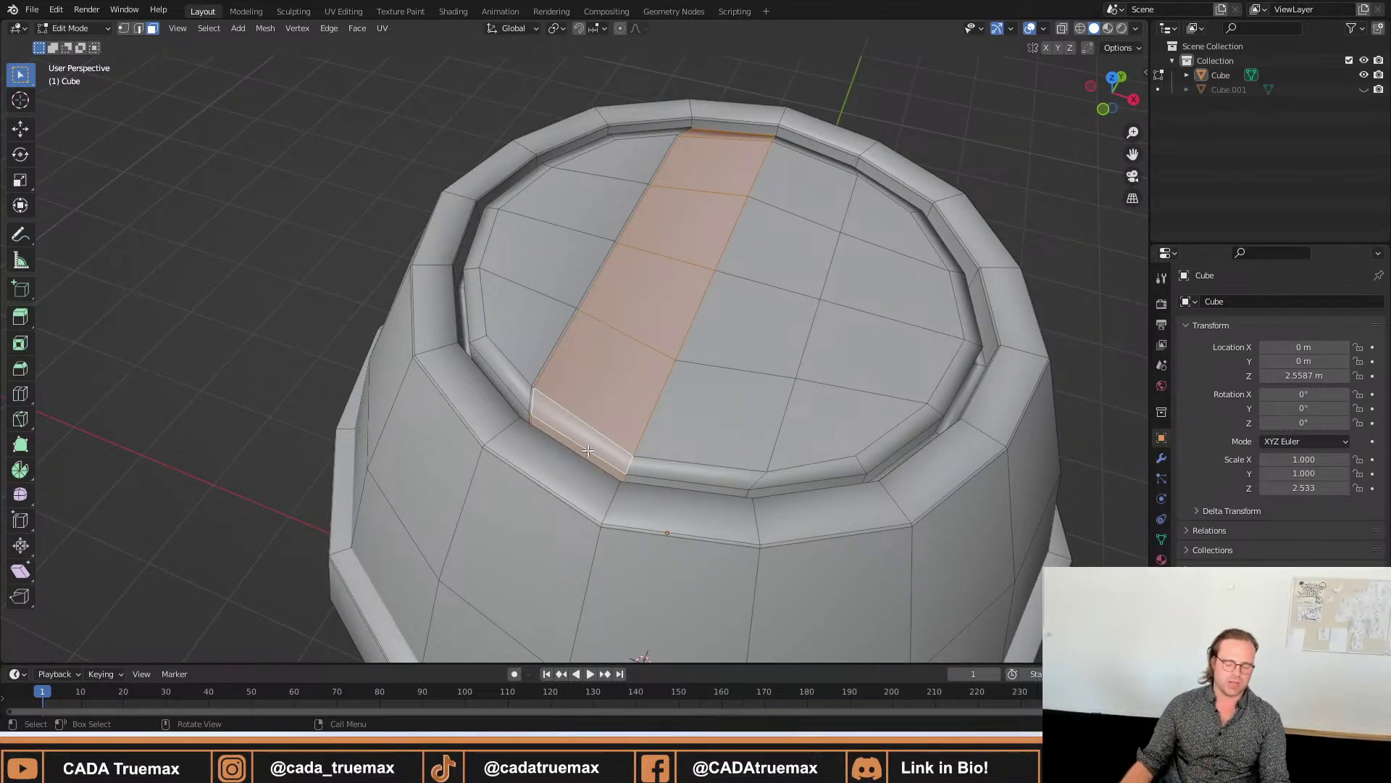
# Extrude the selected lid strip about 0.0123 m along its normal, and check the raised plank in Object Mode.
pyautogui.scroll(2, 589, 401)
pyautogui.scroll(-3, 589, 401)
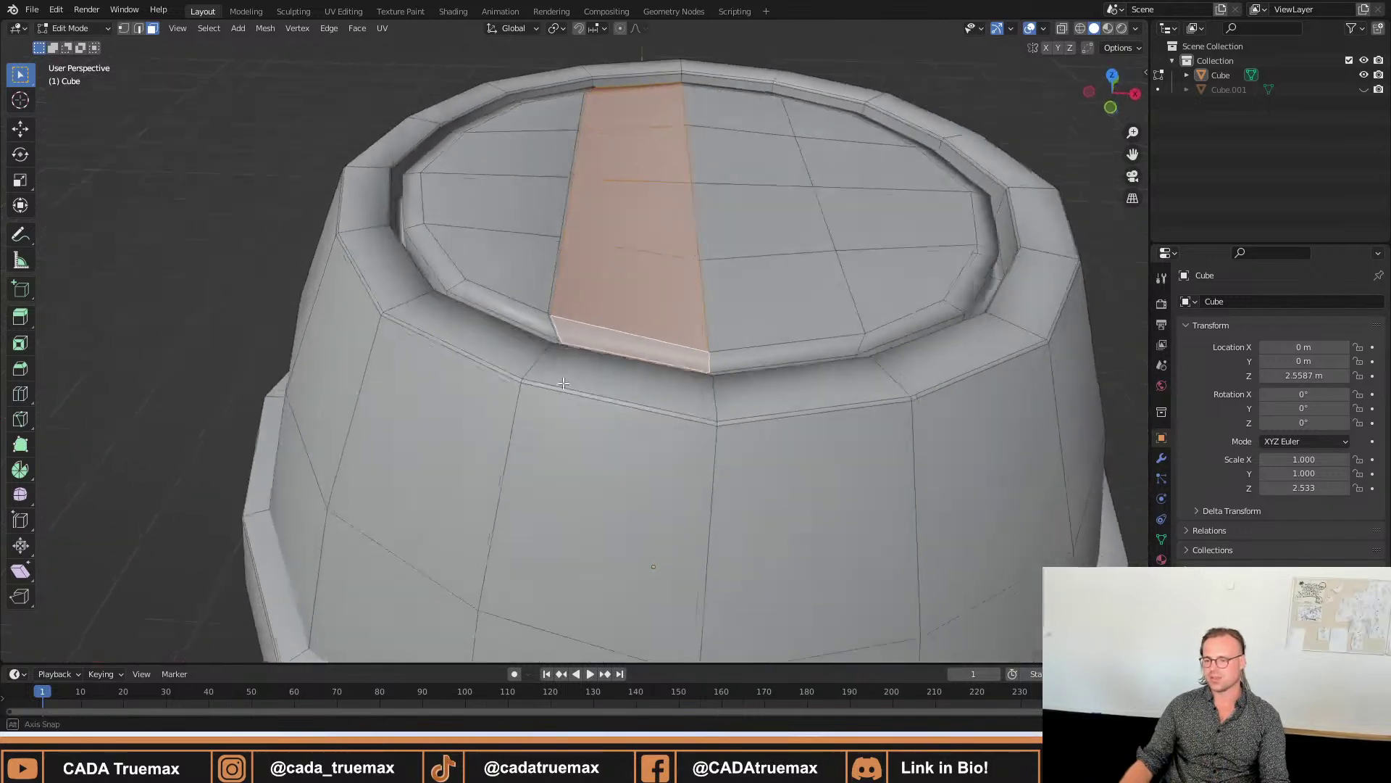
pyautogui.moveTo(589, 401); pyautogui.dragTo(627, 237, button='middle')
pyautogui.press('e')
pyautogui.click(677, 255)
pyautogui.scroll(4, 616, 245)
pyautogui.scroll(-4, 621, 293)
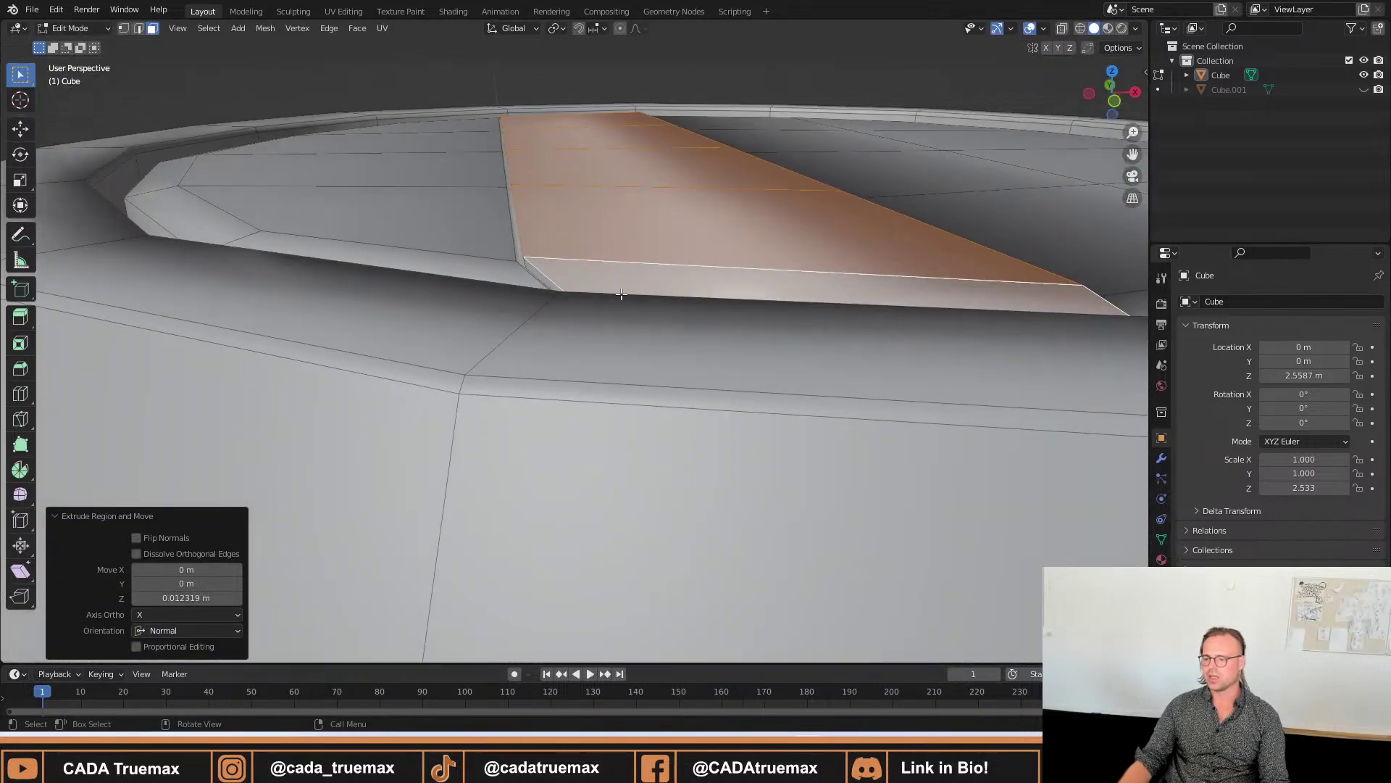
pyautogui.press('Tab')
pyautogui.scroll(3, 568, 149)
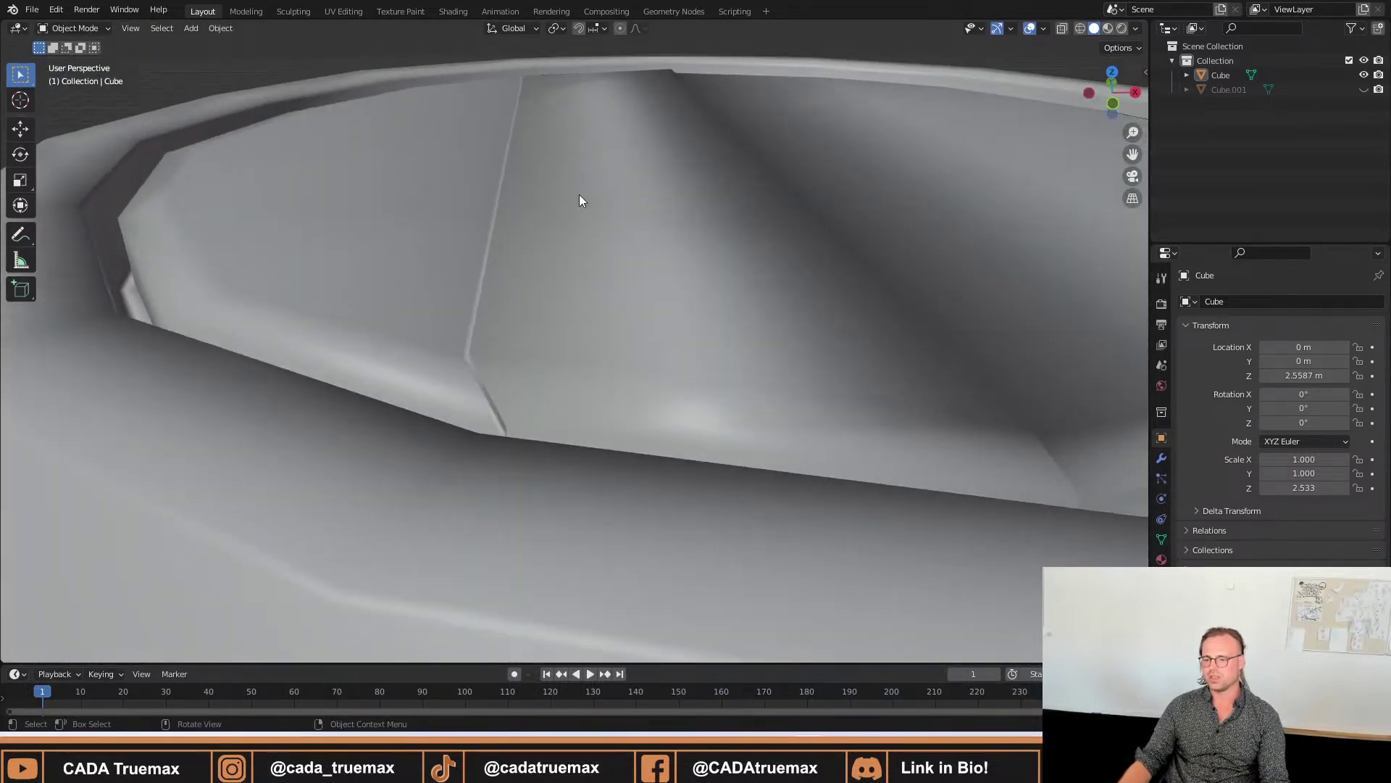
pyautogui.scroll(-3, 575, 233)
pyautogui.moveTo(572, 286); pyautogui.dragTo(464, 310, button='middle')
pyautogui.click(471, 291)
pyautogui.press('Tab')
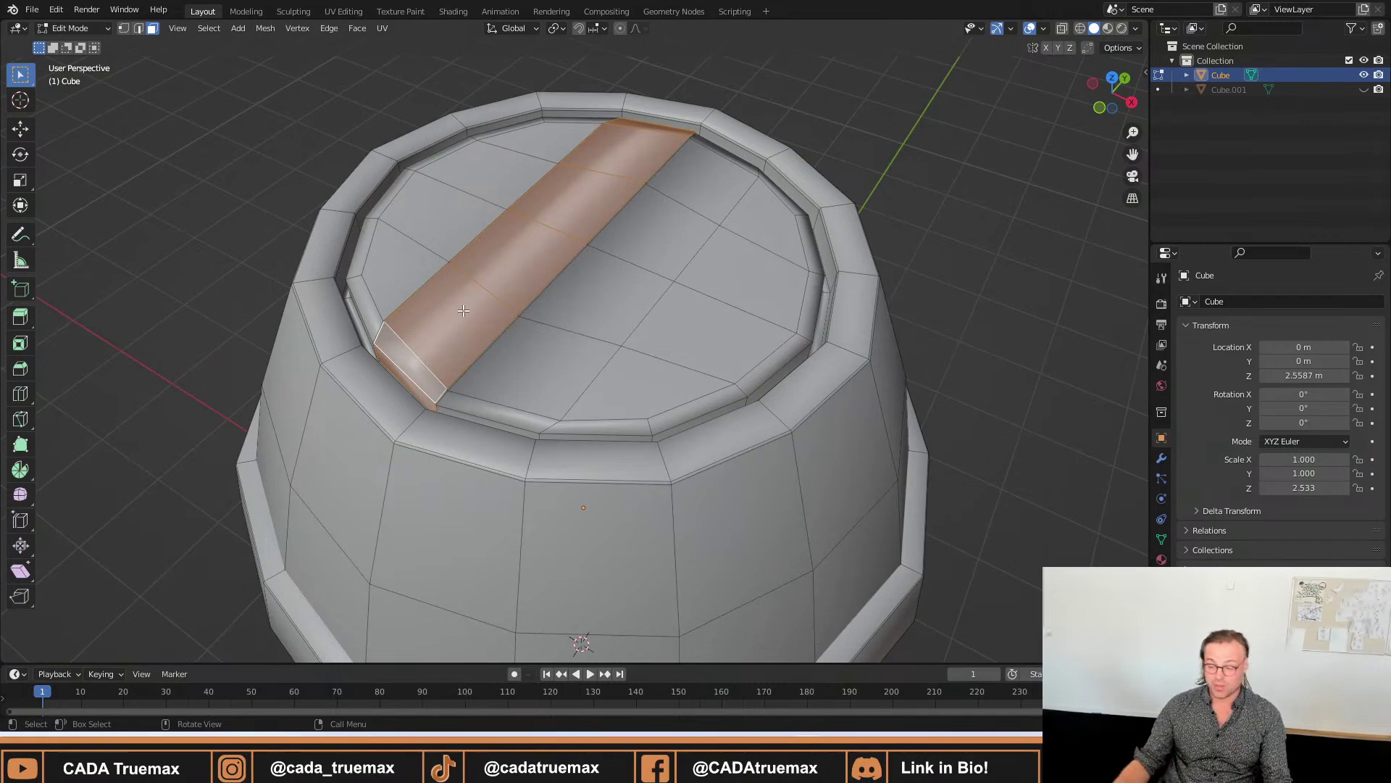
# Select the next lid strip beside the raised plank, including its top faces and the bevel and side faces at both ends.
pyautogui.scroll(2, 519, 409)
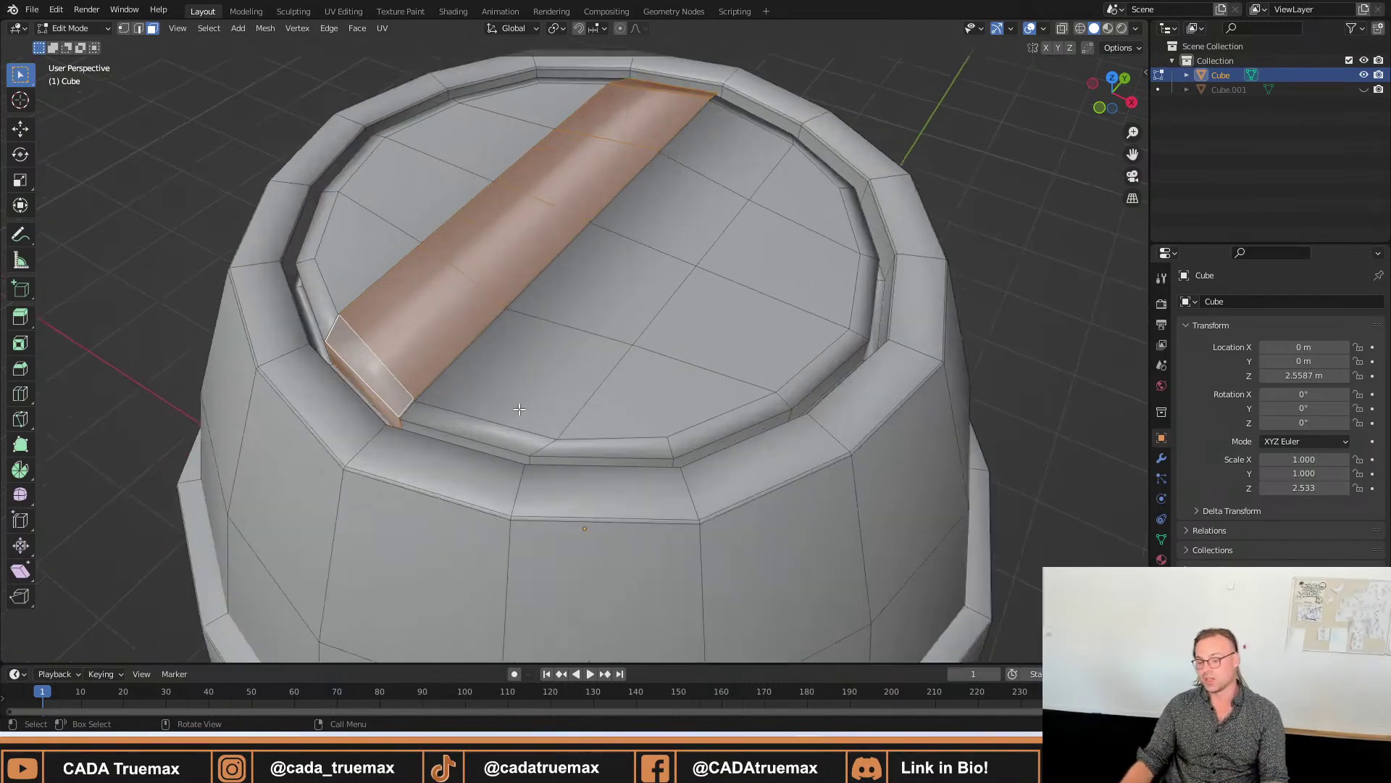
pyautogui.click(496, 449)
pyautogui.moveTo(665, 360); pyautogui.dragTo(586, 450, button='middle')
pyautogui.keyDown('ctrl'); pyautogui.click(764, 534); pyautogui.keyUp('ctrl')
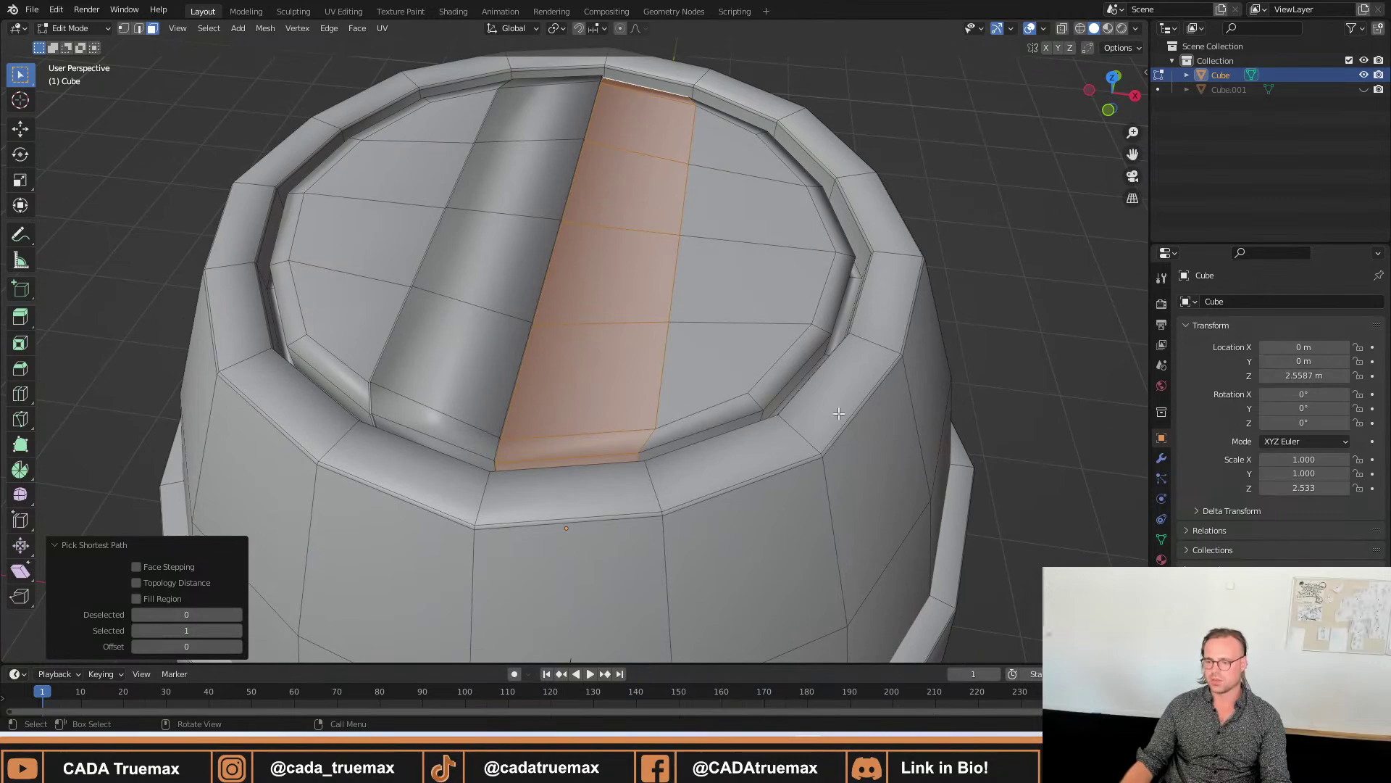
pyautogui.moveTo(838, 413); pyautogui.dragTo(547, 439, button='middle')
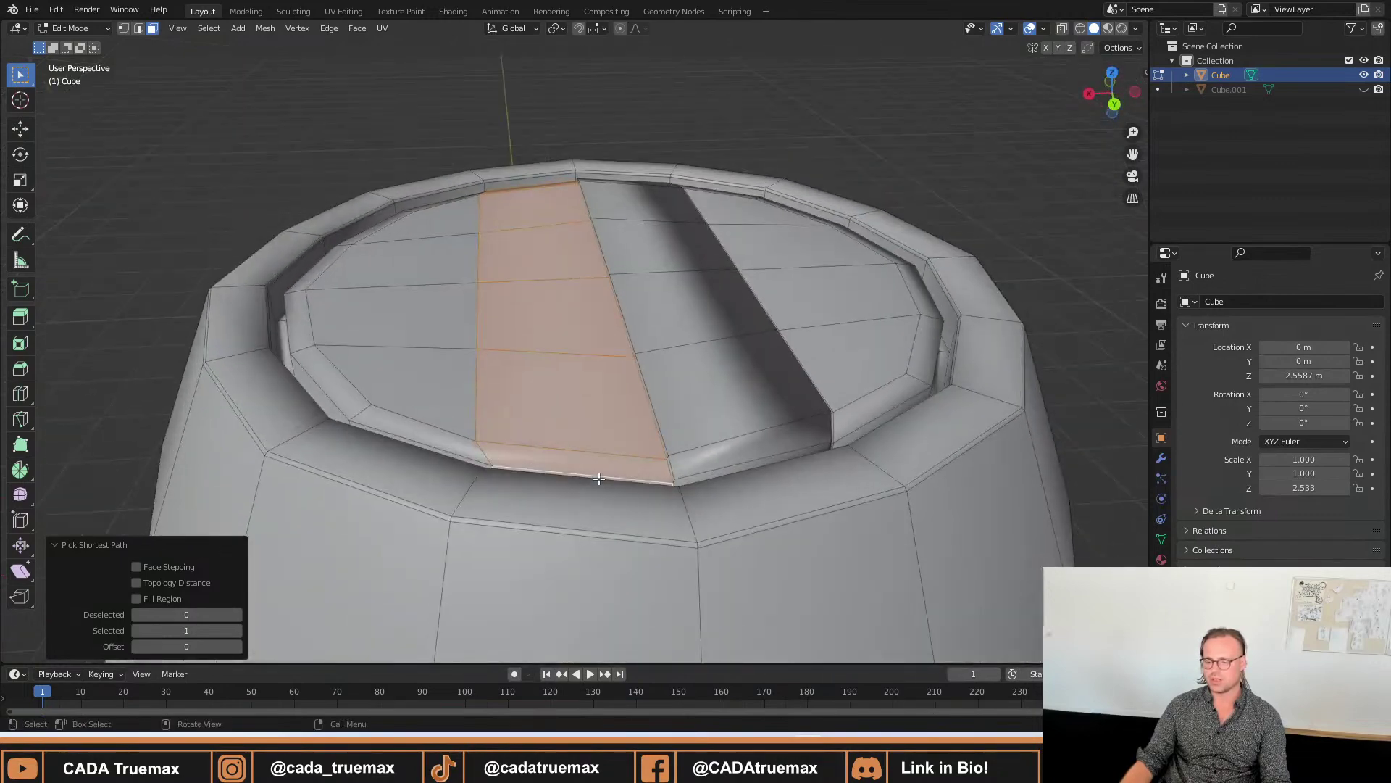
pyautogui.moveTo(598, 479); pyautogui.dragTo(778, 380, button='middle')
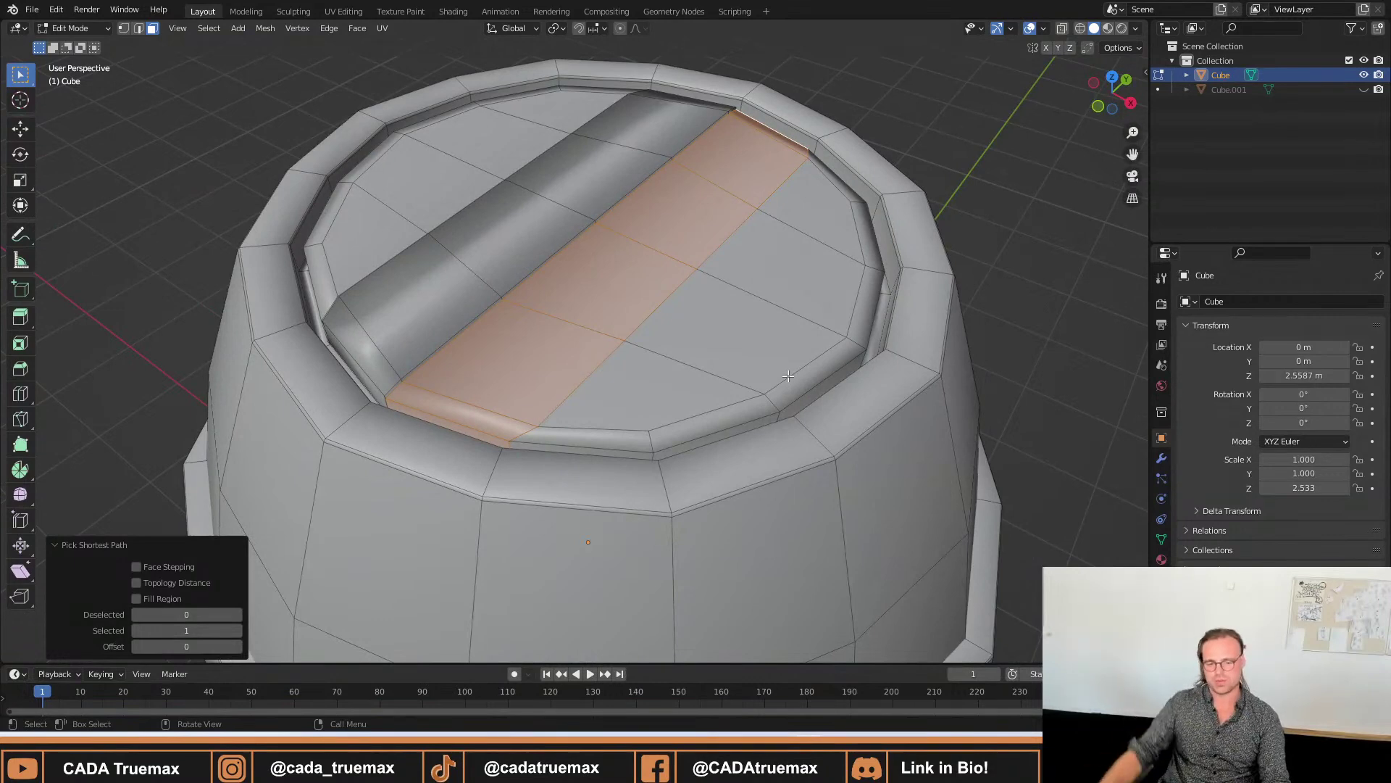
# Extrude the selected lid strip about 0.017 m along its normal, and inspect the stepped planks in Object Mode.
pyautogui.press('e')
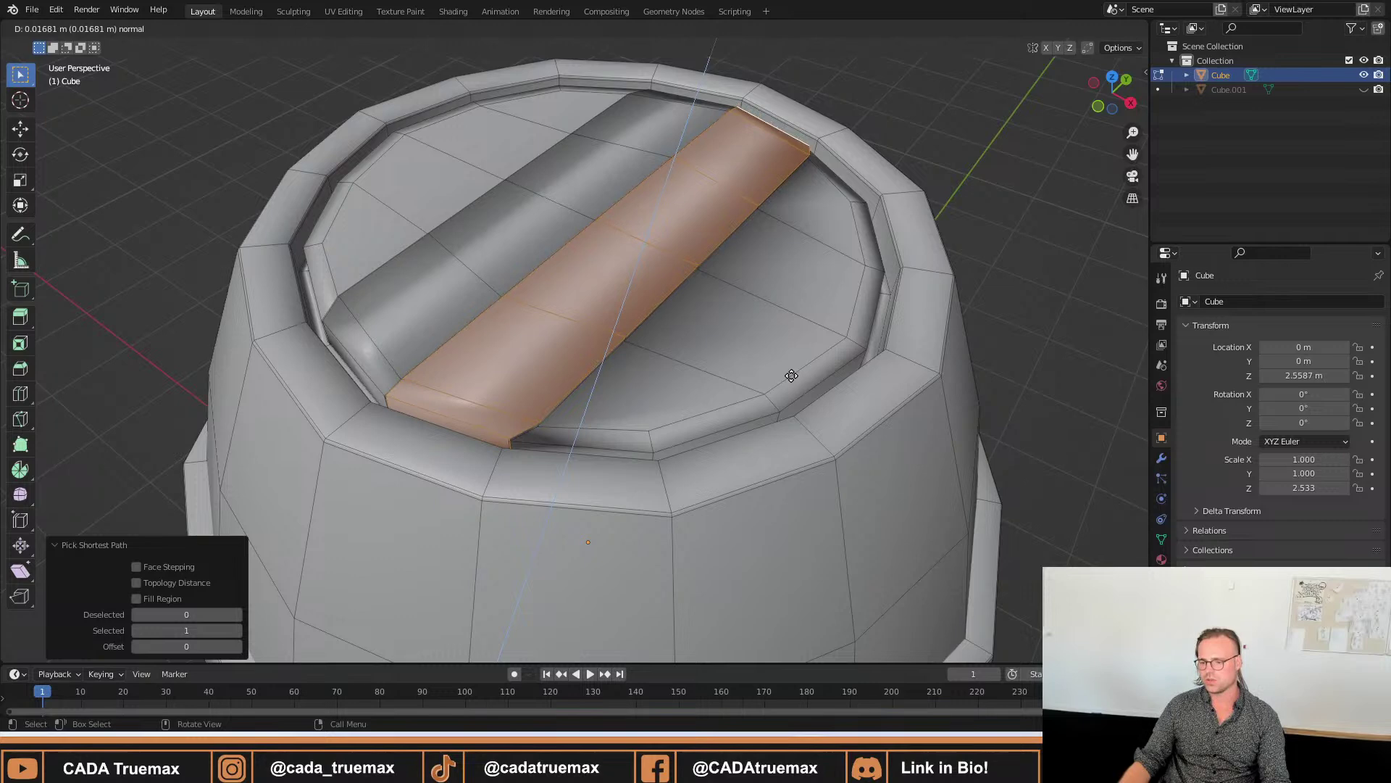
pyautogui.click(791, 376)
pyautogui.moveTo(648, 320); pyautogui.dragTo(558, 241, button='middle')
pyautogui.scroll(3, 559, 241)
pyautogui.moveTo(561, 190); pyautogui.dragTo(574, 149, button='middle')
pyautogui.press('Tab')
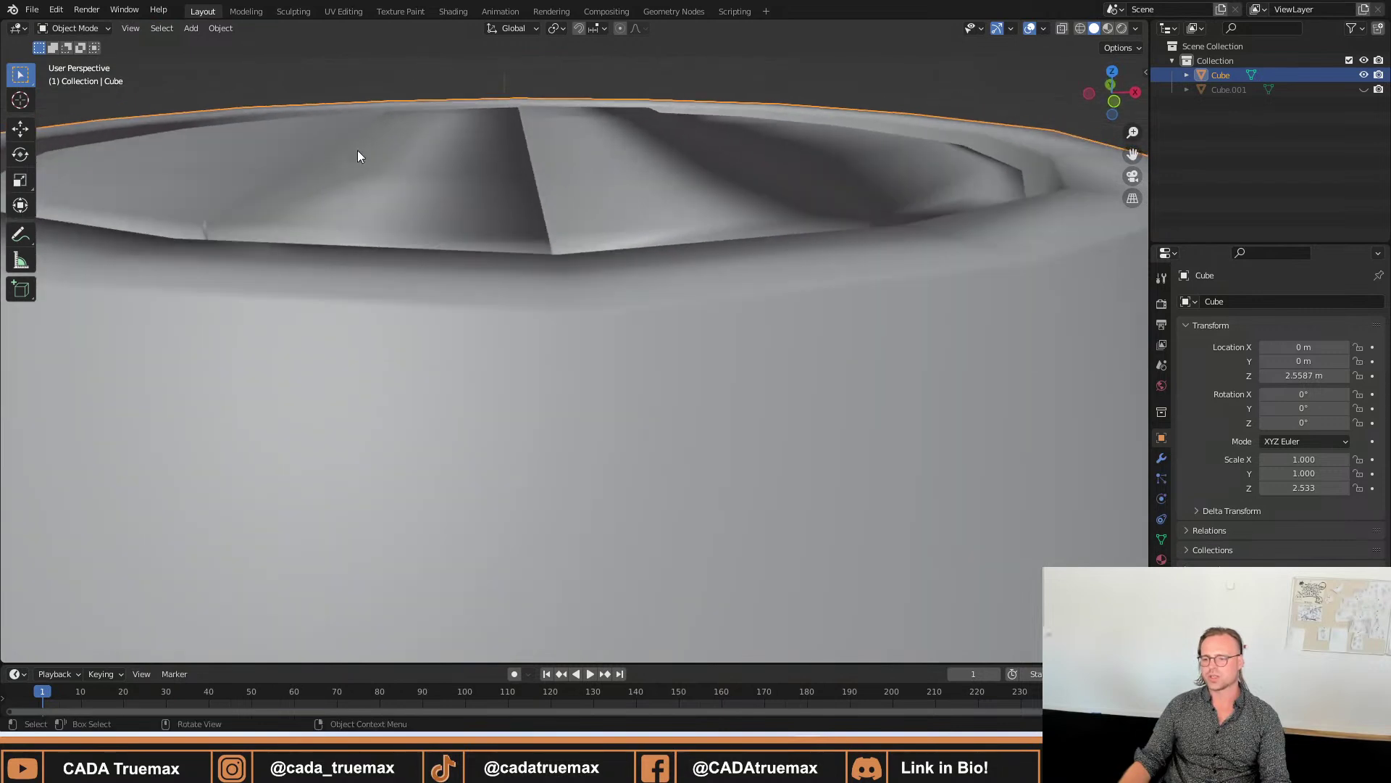
pyautogui.moveTo(348, 140); pyautogui.dragTo(406, 158, button='middle')
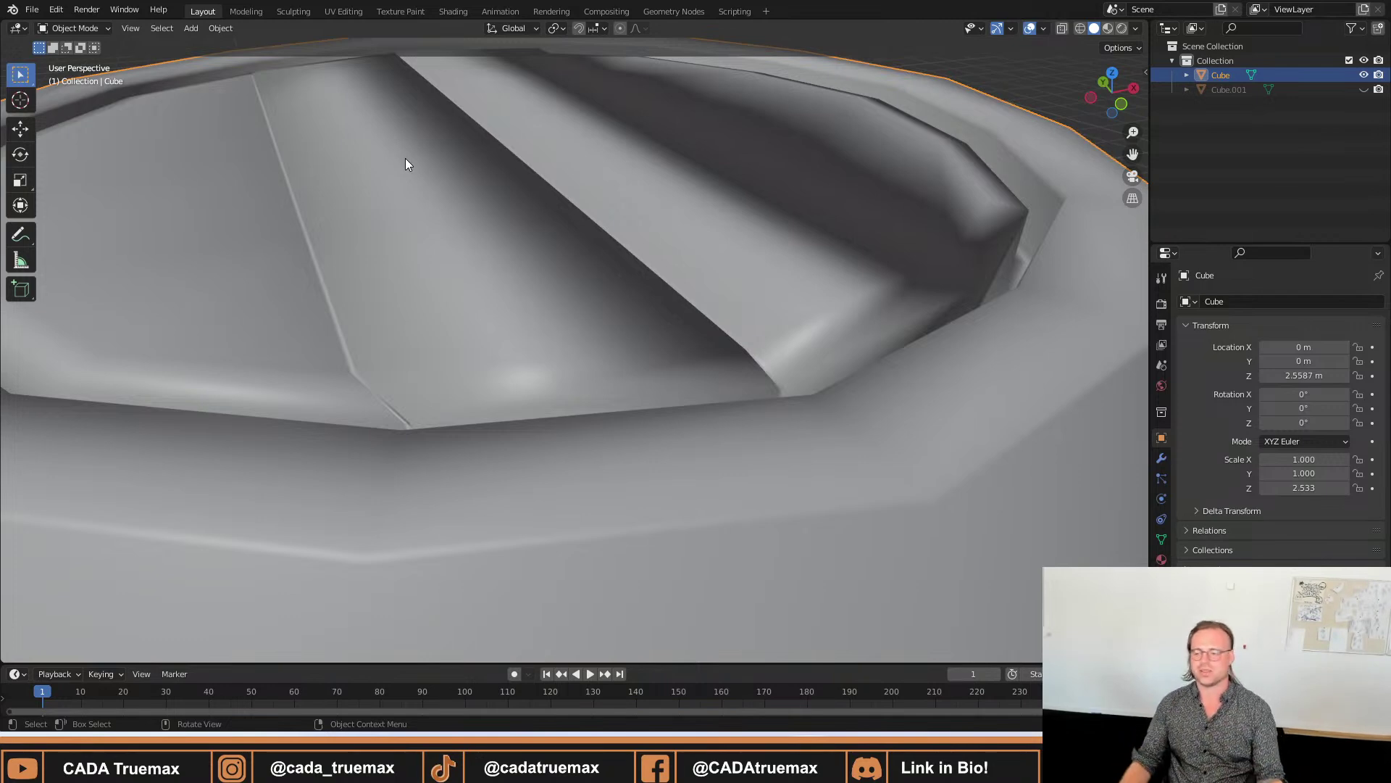
pyautogui.moveTo(682, 195); pyautogui.dragTo(541, 236, button='middle')
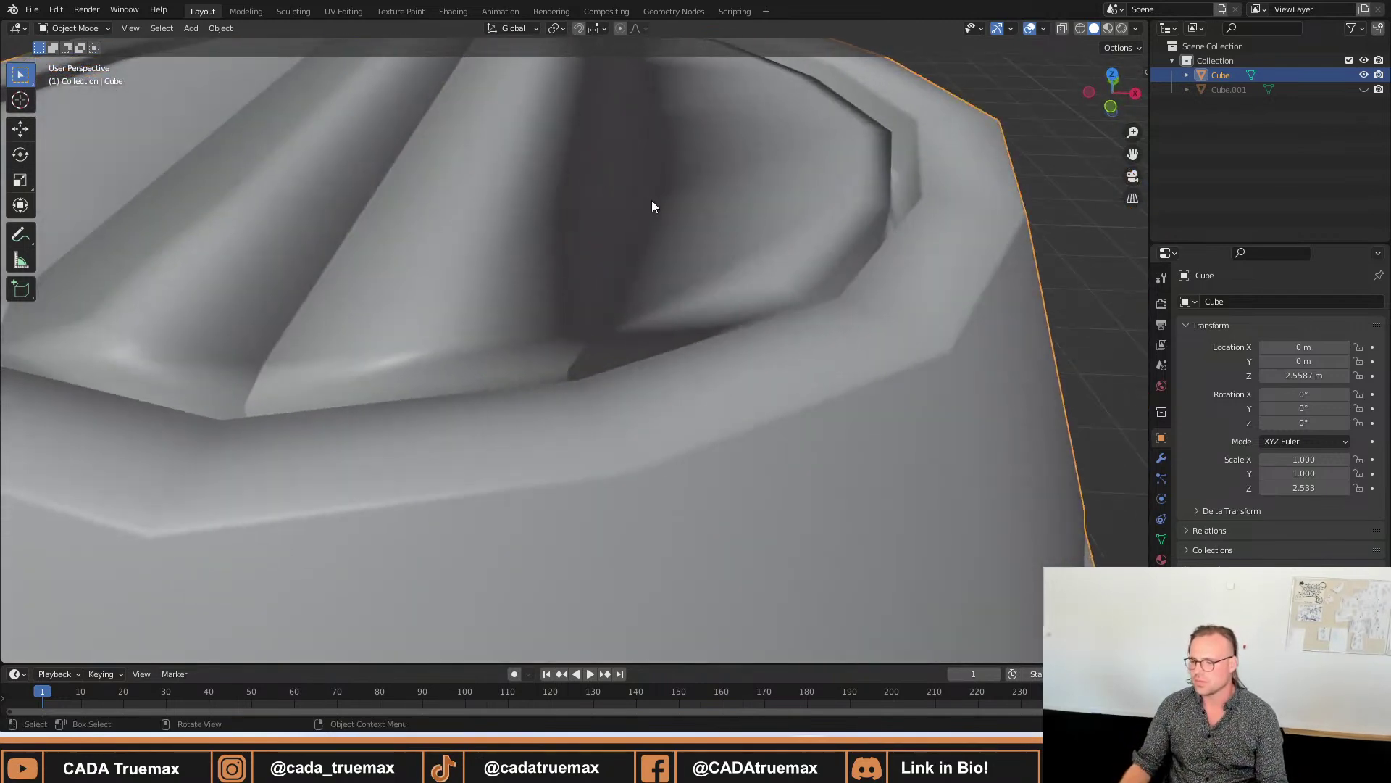
# Select the outer lid section beside the last raised plank, including its top faces and the bevel and side faces along its rim.
pyautogui.press('Tab')
pyautogui.click(679, 215)
pyautogui.moveTo(653, 266); pyautogui.dragTo(643, 278, button='middle')
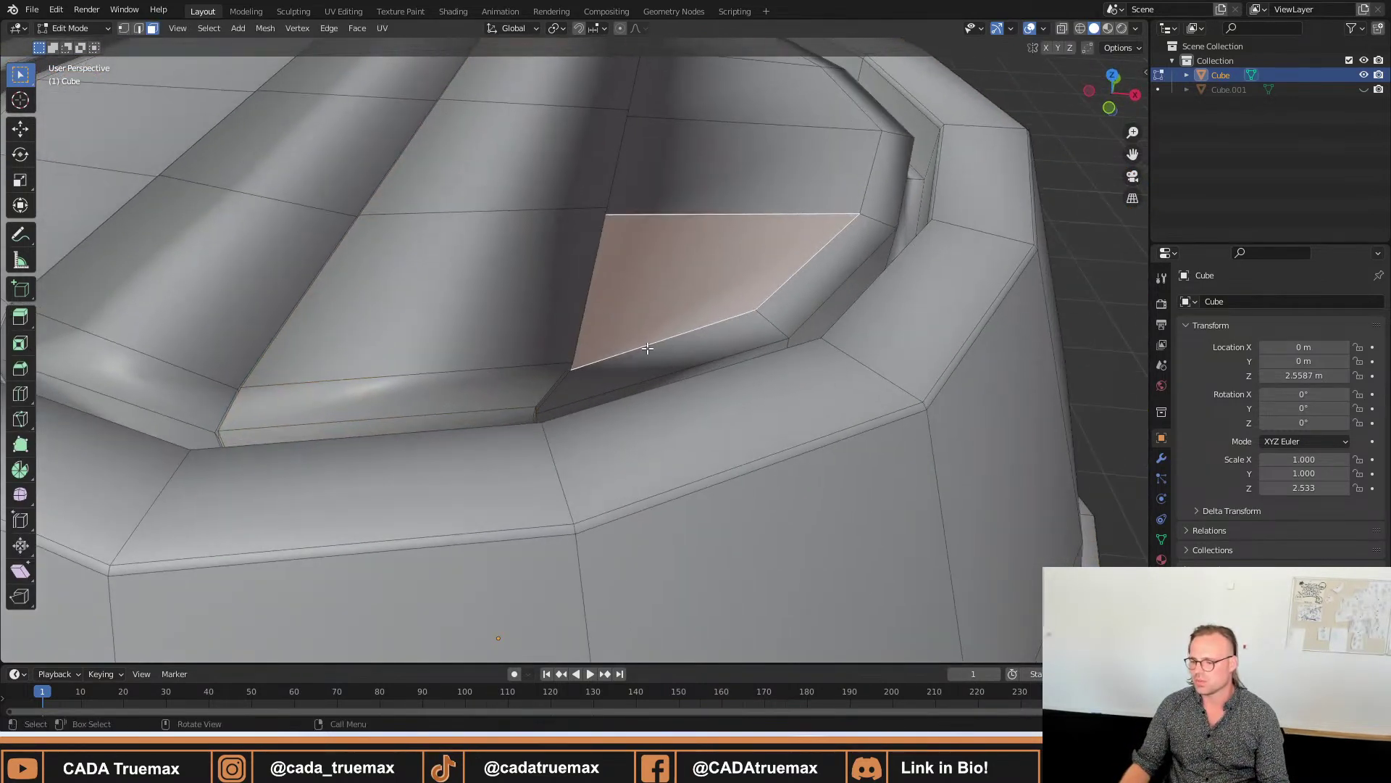
pyautogui.click(654, 378)
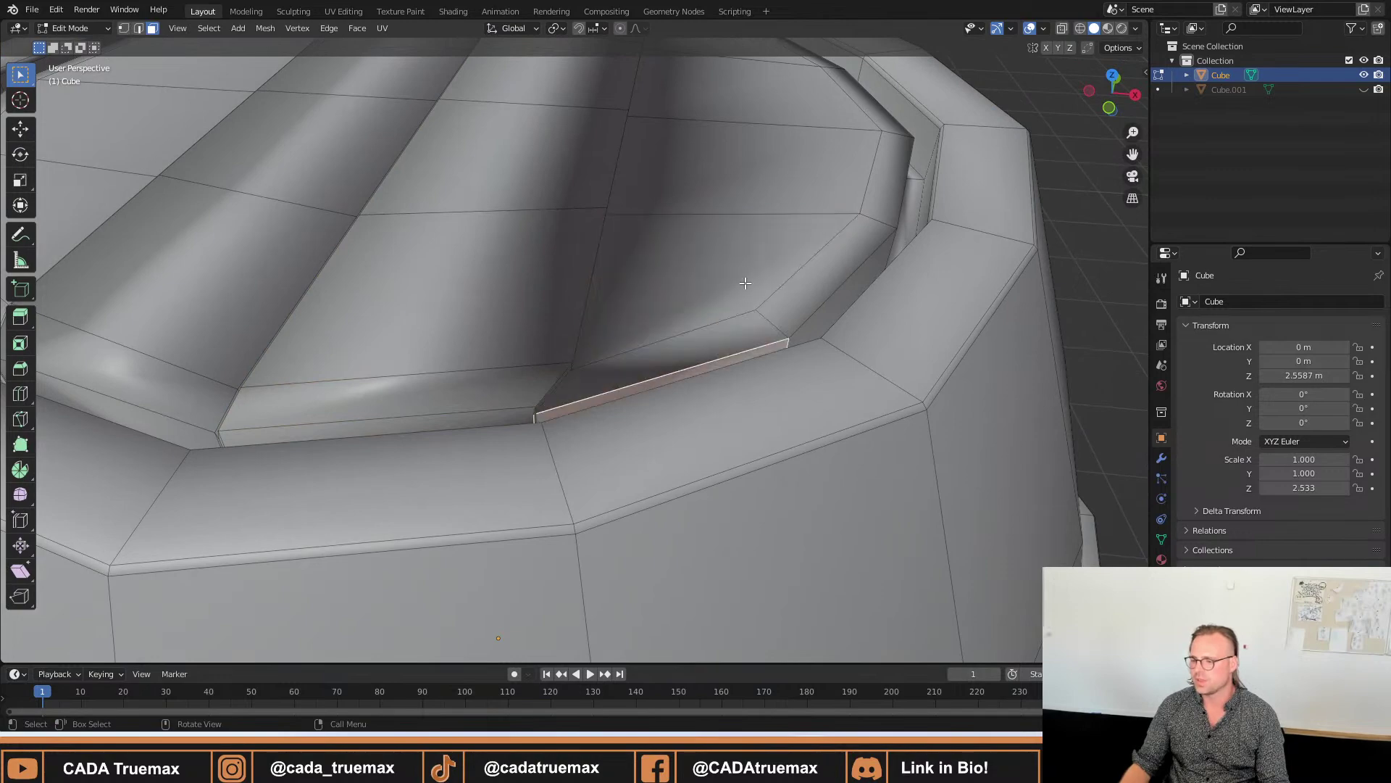
pyautogui.moveTo(746, 284); pyautogui.dragTo(668, 326, button='middle')
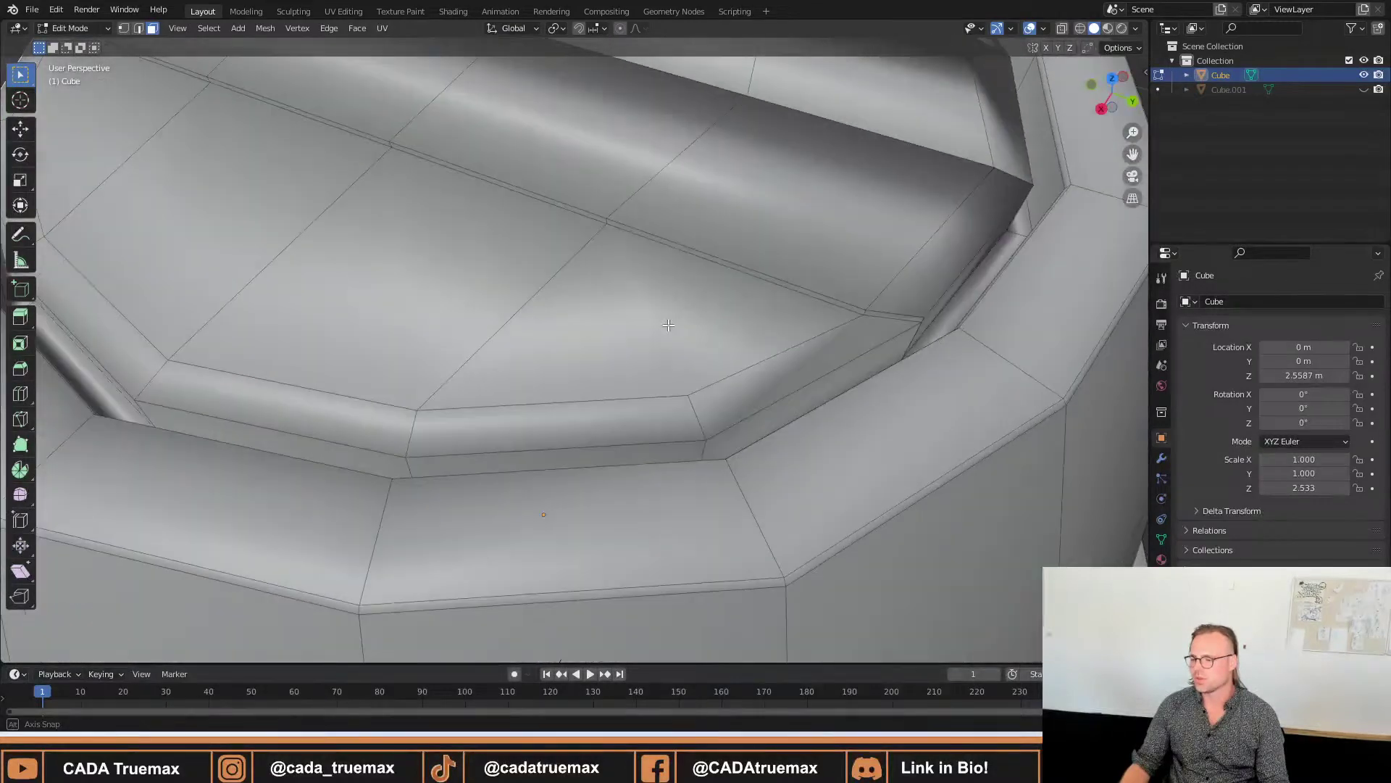
pyautogui.keyDown('ctrl'); pyautogui.click(774, 414); pyautogui.keyUp('ctrl')
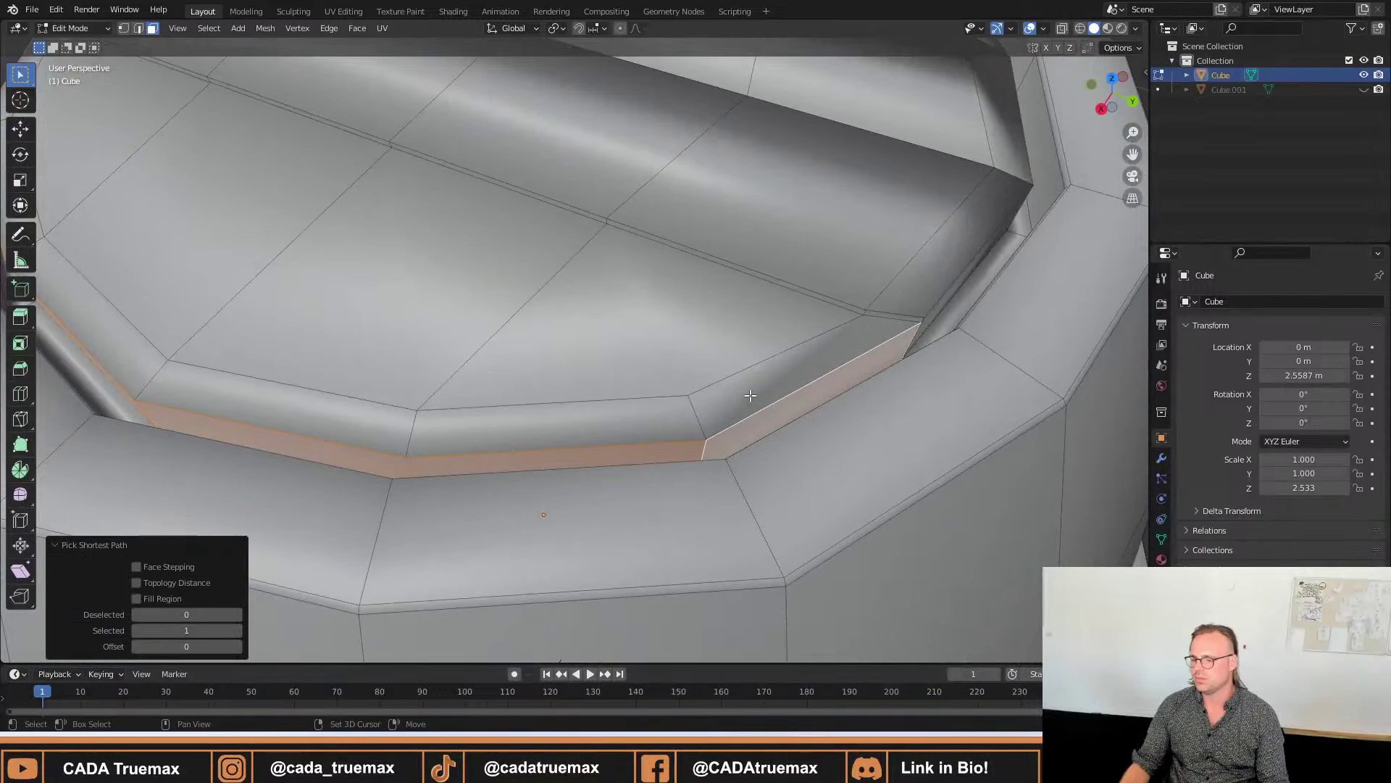
pyautogui.keyDown('ctrl'); pyautogui.click(750, 395); pyautogui.keyUp('ctrl')
pyautogui.moveTo(750, 396); pyautogui.dragTo(624, 304, button='middle')
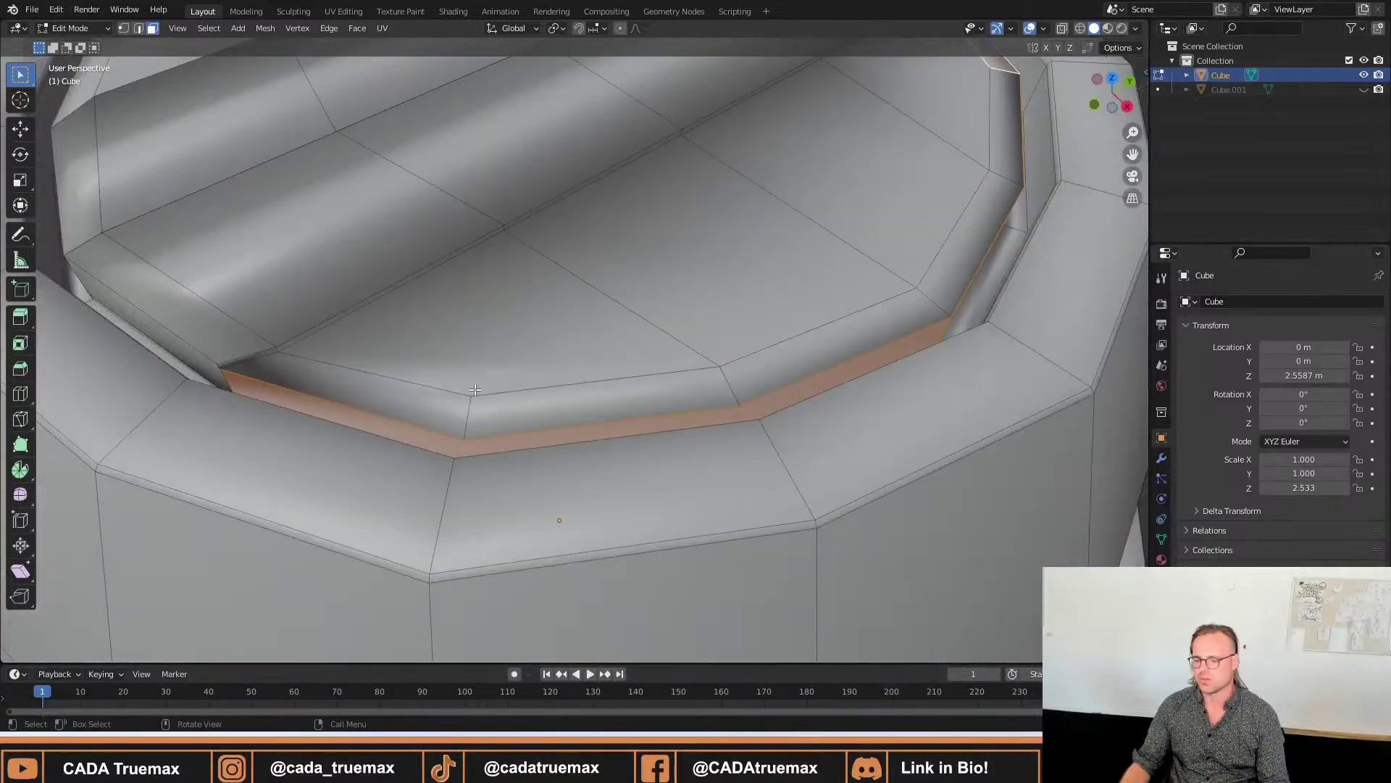
pyautogui.keyDown('ctrl'); pyautogui.click(1006, 108); pyautogui.keyUp('ctrl')
pyautogui.keyDown('shift'); pyautogui.click(492, 342); pyautogui.keyUp('shift')
pyautogui.moveTo(492, 342); pyautogui.dragTo(770, 267, button='middle')
pyautogui.keyDown('ctrl'); pyautogui.click(770, 267); pyautogui.keyUp('ctrl')
pyautogui.moveTo(655, 321); pyautogui.dragTo(772, 244, button='middle')
# Extrude the selected outer lid section about 0.017 m along its normal, and inspect the lid in Object Mode.
pyautogui.press('e')
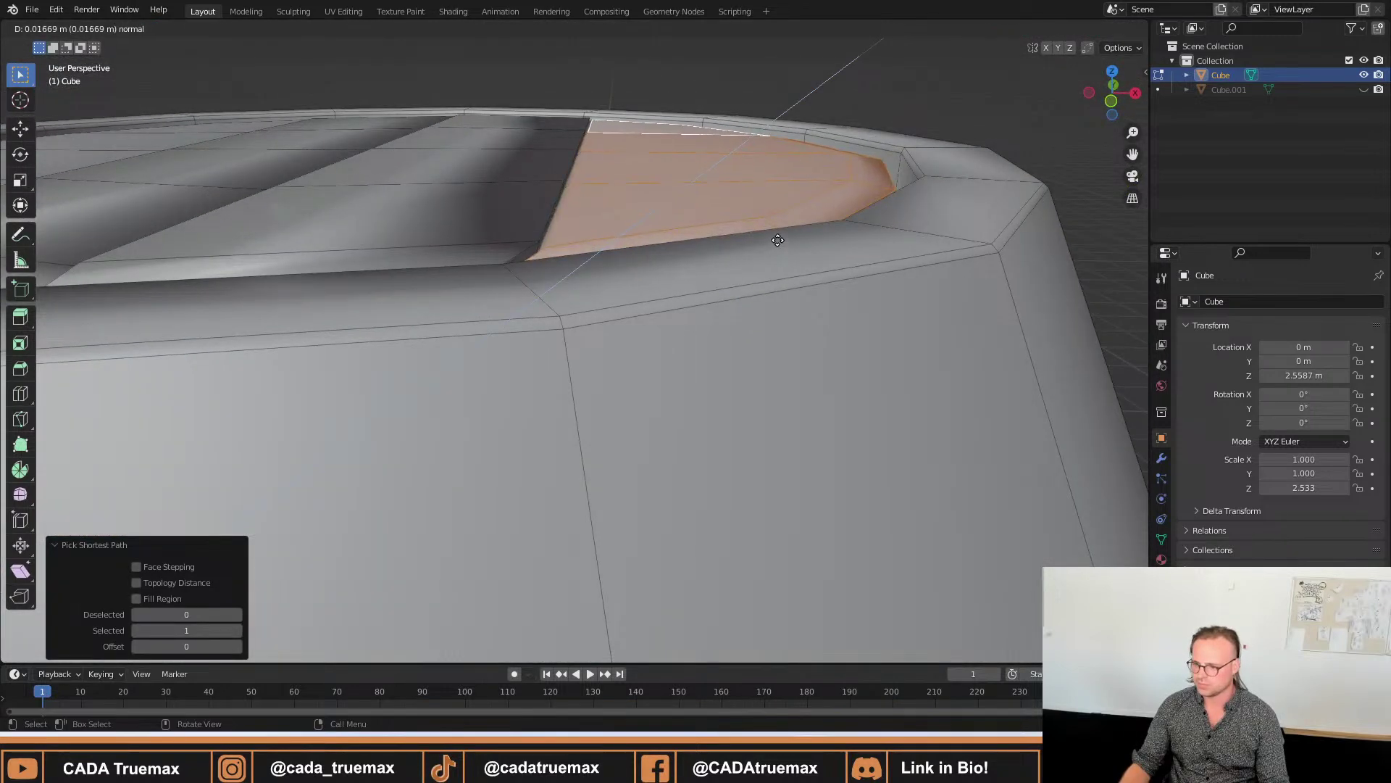
pyautogui.click(778, 239)
pyautogui.press('Tab')
pyautogui.click(837, 71)
pyautogui.moveTo(837, 71); pyautogui.dragTo(317, 228, button='middle')
pyautogui.scroll(-3, 553, 297)
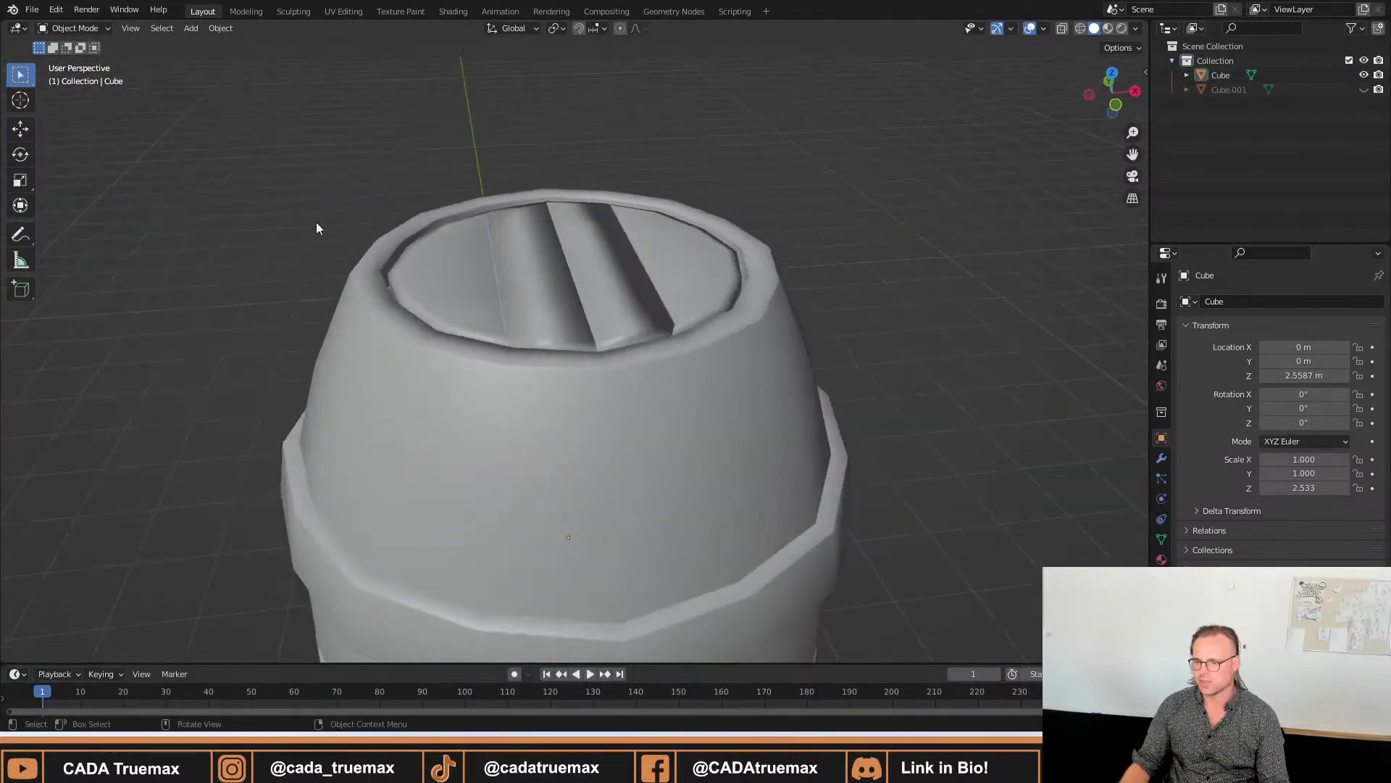
pyautogui.scroll(2, 640, 268)
pyautogui.moveTo(642, 271); pyautogui.dragTo(462, 307, button='middle')
# Try to apply Shade Flat to the seam edges between the raised plank and the outer lid section.
pyautogui.click(628, 299)
pyautogui.press('Tab')
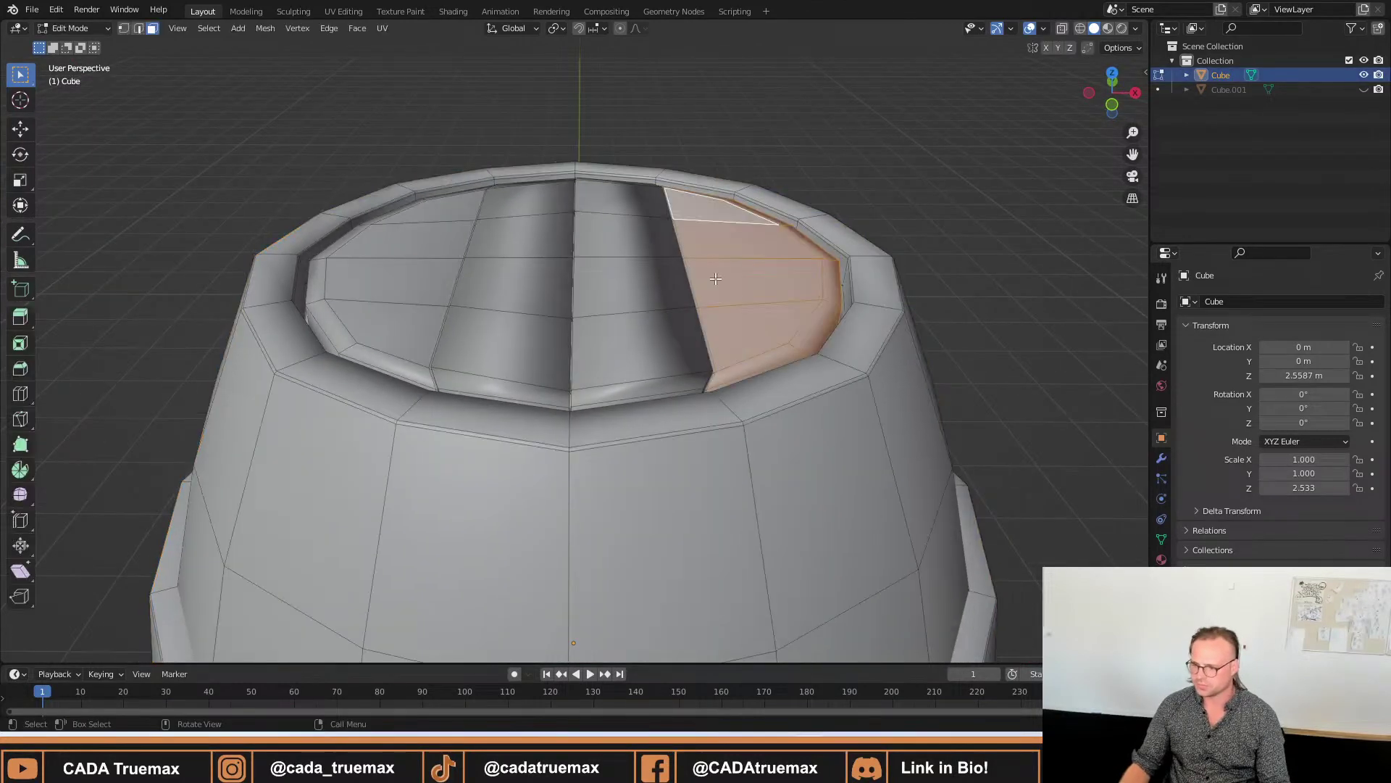
pyautogui.moveTo(646, 311); pyautogui.dragTo(650, 326, button='middle')
pyautogui.click(615, 373)
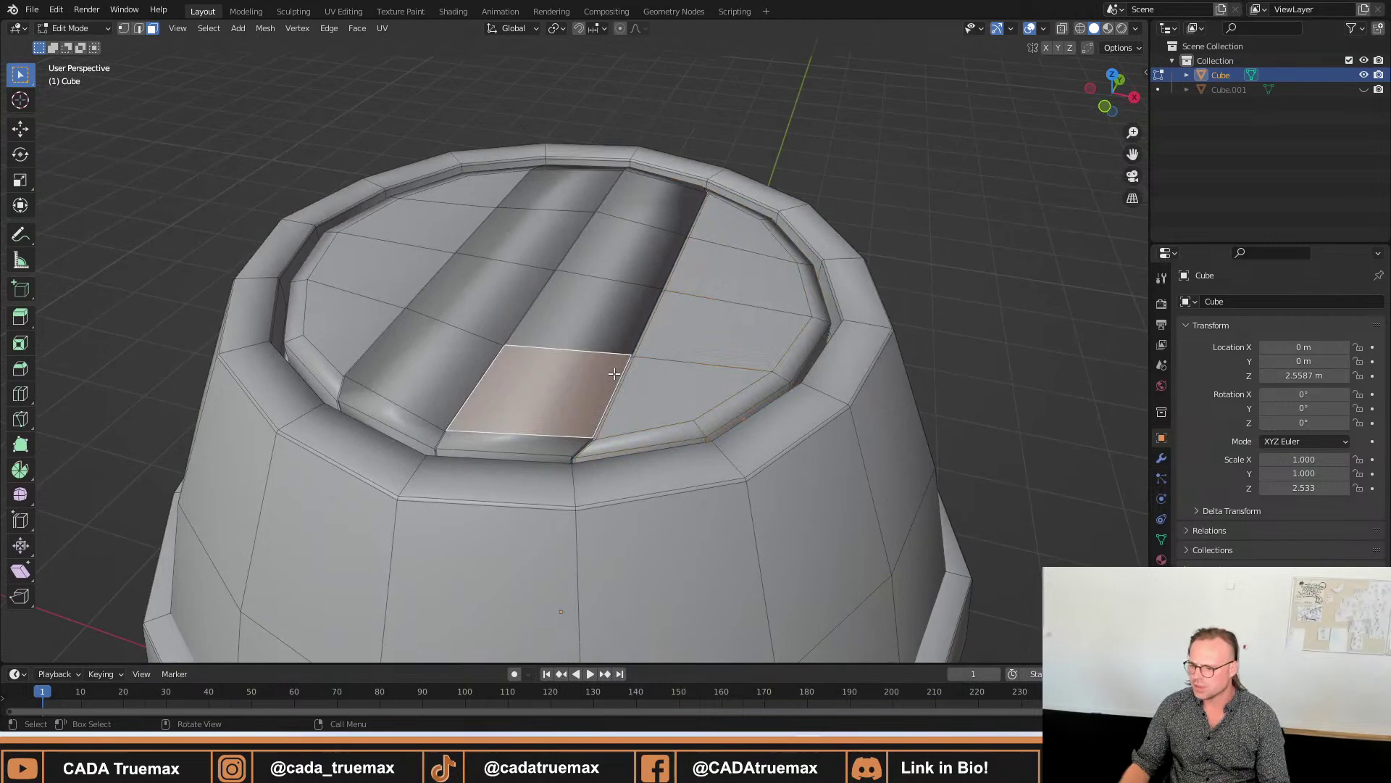
pyautogui.press('2')
pyautogui.click(634, 342)
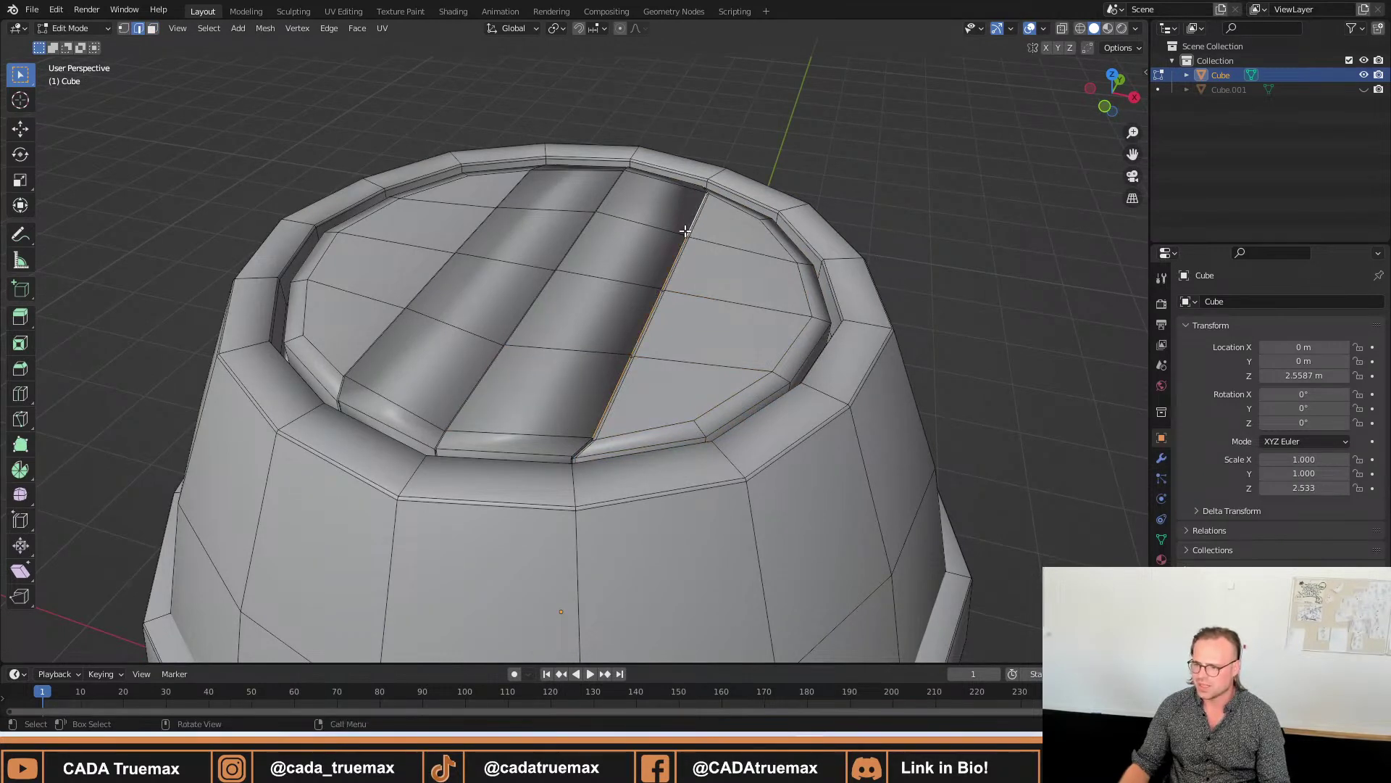
pyautogui.hotkey('ctrl', 'f')
pyautogui.press('Escape')
pyautogui.press('F3')
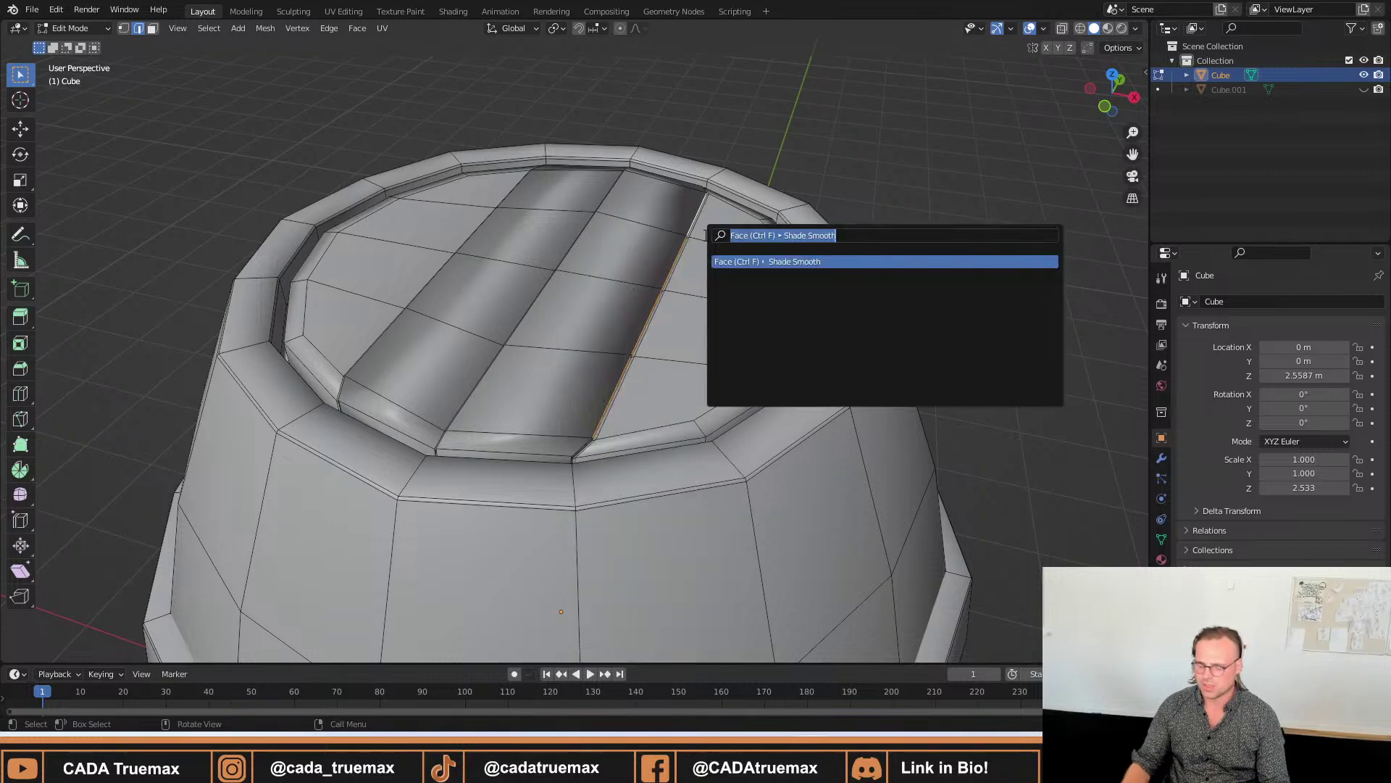
pyautogui.write('shadefl')
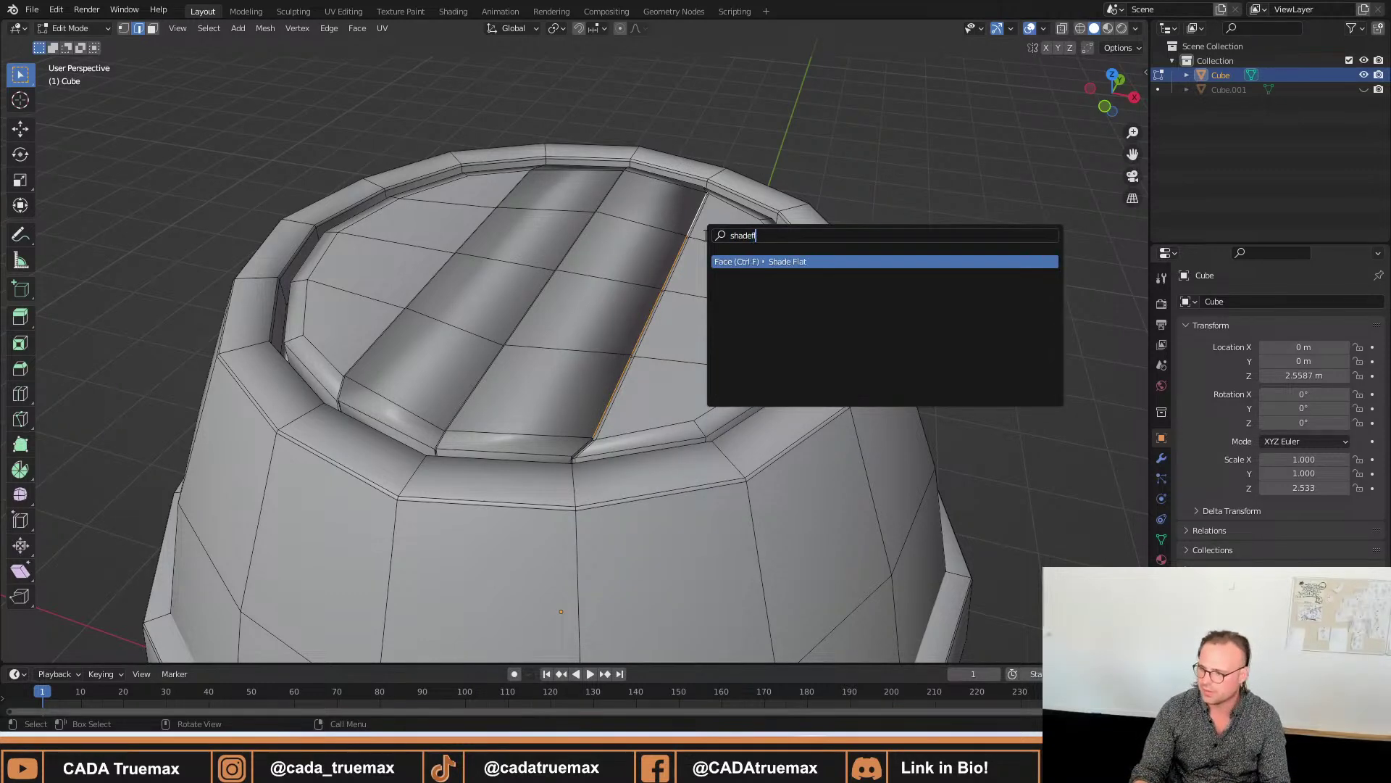
pyautogui.press('Return')
pyautogui.moveTo(661, 254); pyautogui.dragTo(653, 243, button='middle')
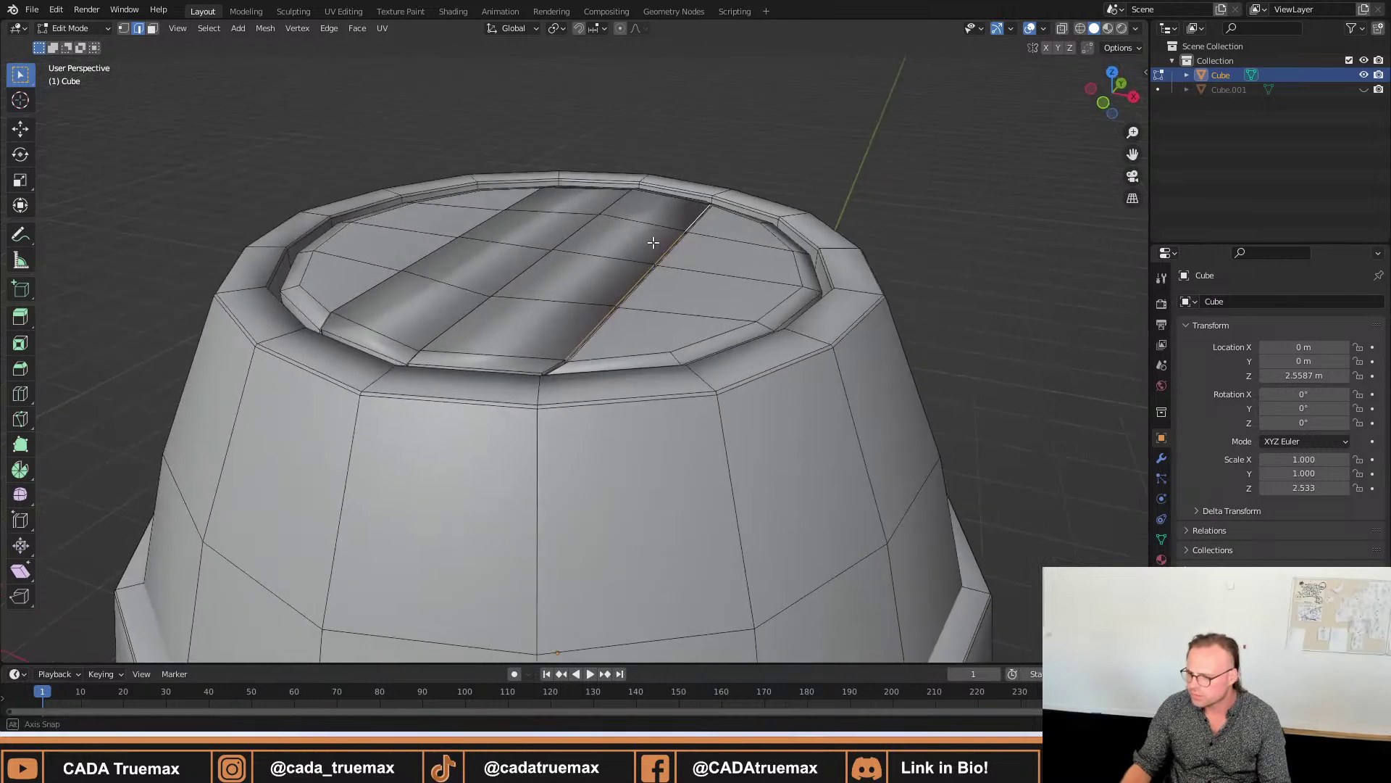
# Apply Shade Flat to the narrow face loop along the seam beside the outer lid section, and check it in Object Mode.
pyautogui.scroll(6, 653, 243)
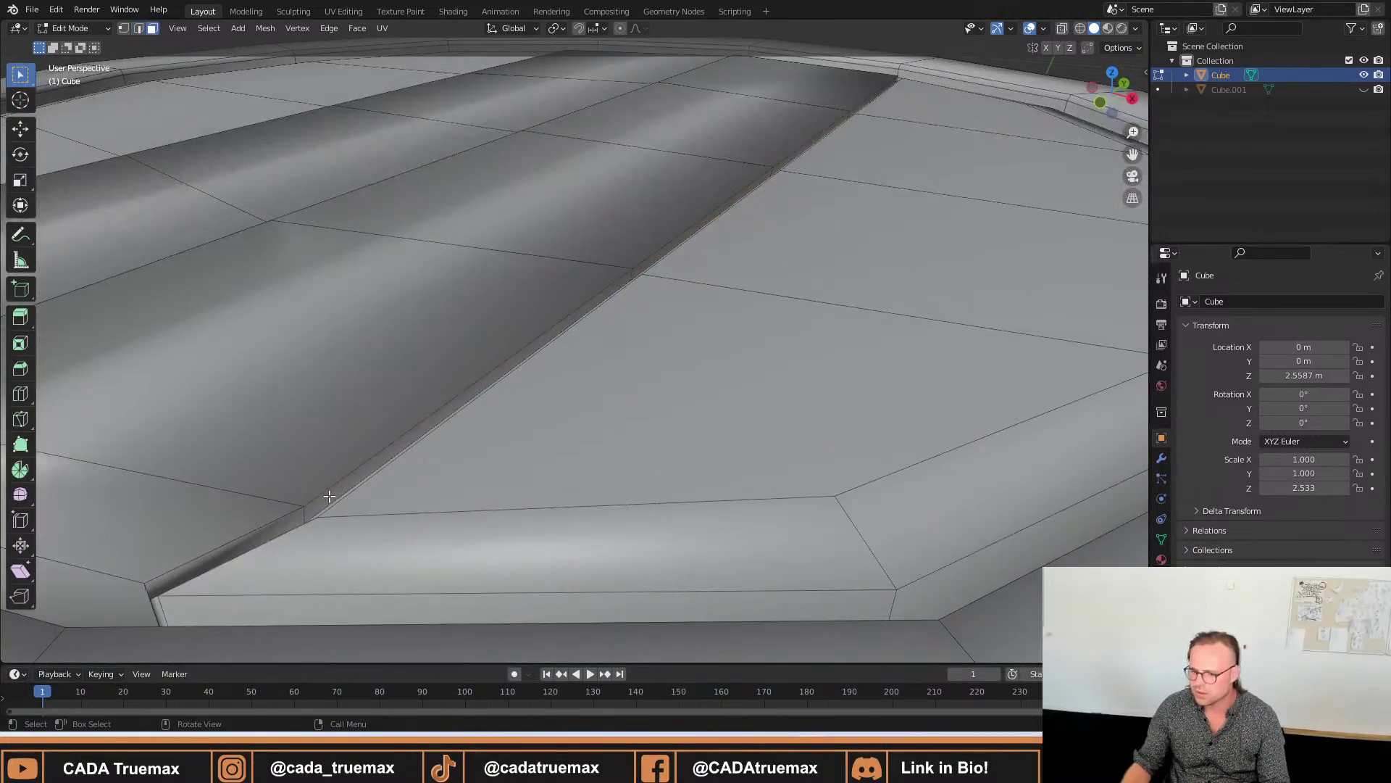
pyautogui.keyDown('alt'); pyautogui.click(305, 512); pyautogui.keyUp('alt')
pyautogui.press('F3')
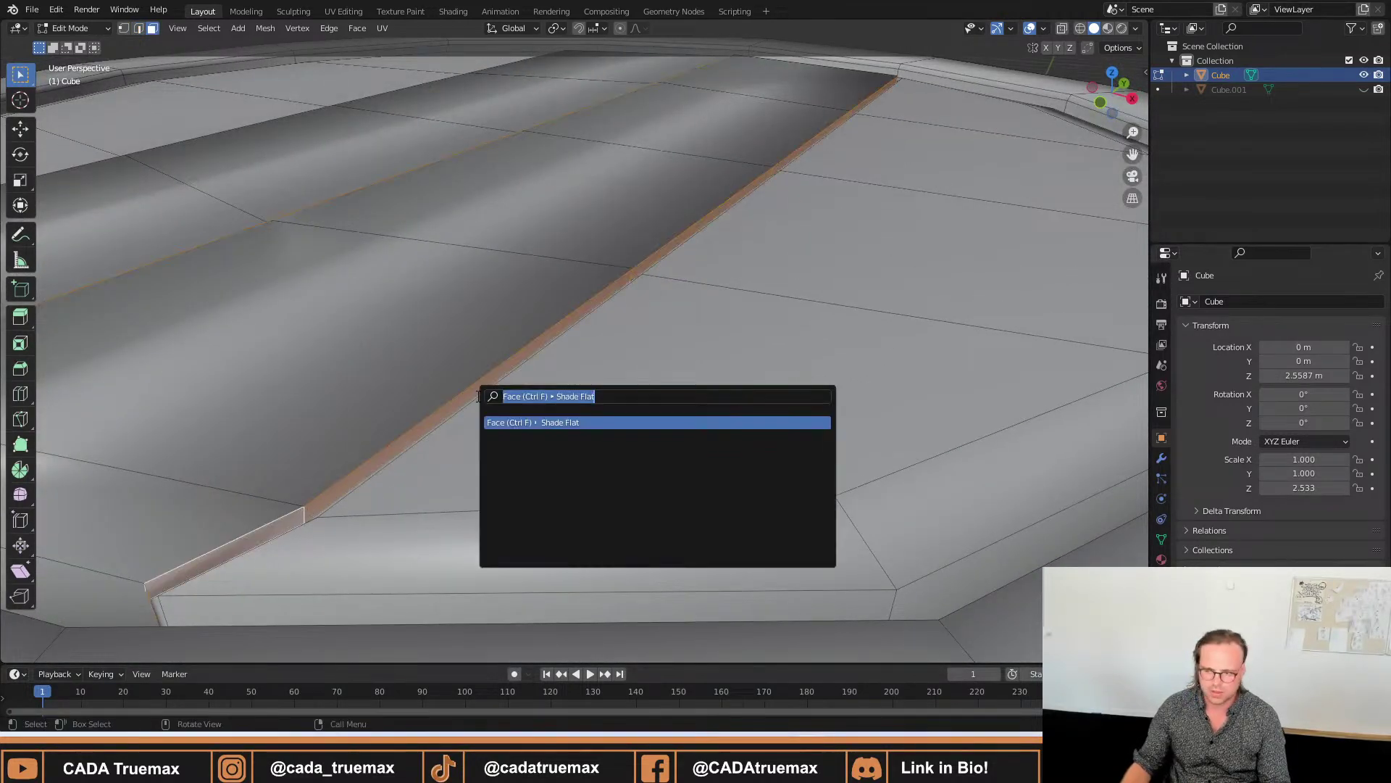
pyautogui.press('Return')
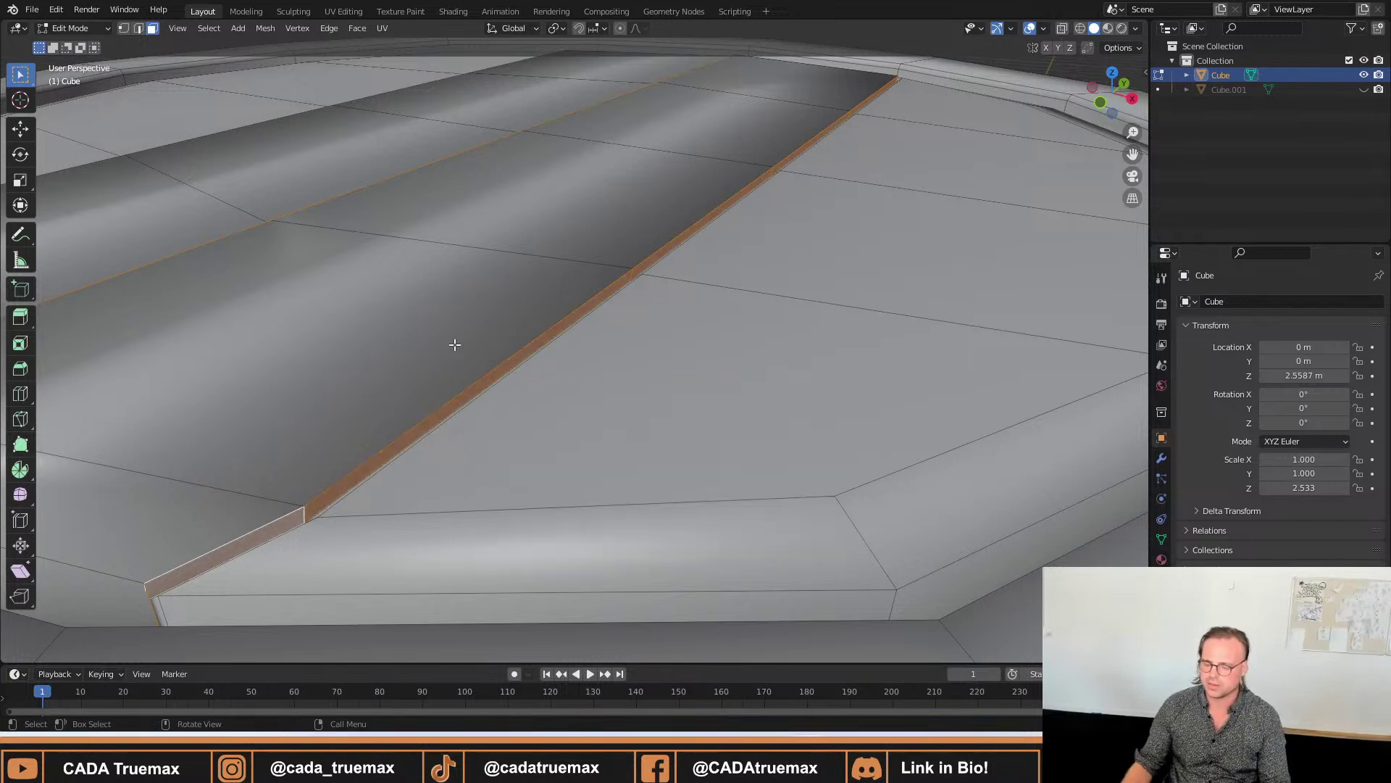
pyautogui.scroll(4, 600, 294)
pyautogui.scroll(-5, 600, 294)
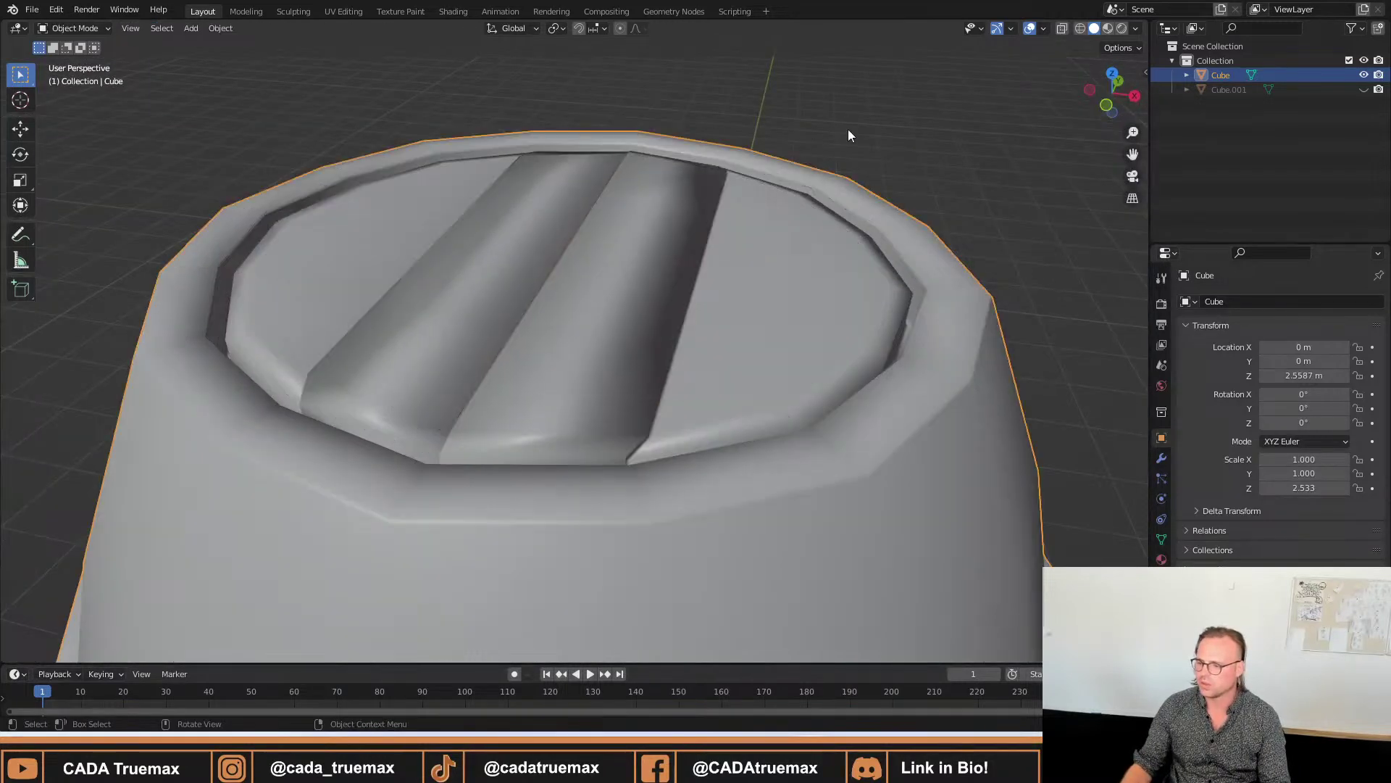
pyautogui.press('Tab')
pyautogui.press('Tab')
pyautogui.moveTo(667, 203); pyautogui.dragTo(614, 305, button='middle')
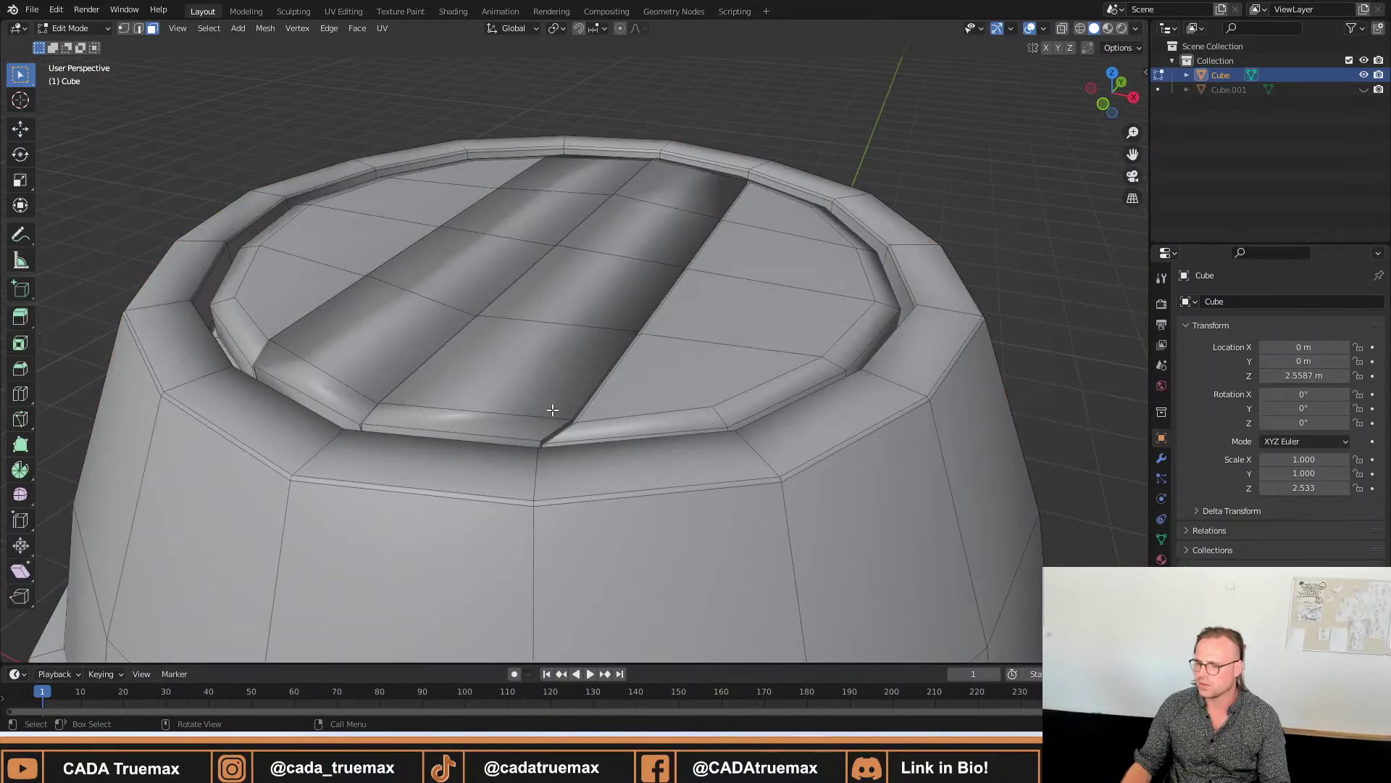
# Select the loop of side faces around the lid's outer edge and apply Shade Flat to it.
pyautogui.click(553, 410)
pyautogui.click(512, 439)
pyautogui.keyDown('shift'); pyautogui.click(512, 442); pyautogui.keyUp('shift')
pyautogui.moveTo(674, 360); pyautogui.dragTo(609, 431, button='middle')
pyautogui.keyDown('alt'); pyautogui.click(616, 430); pyautogui.keyUp('alt')
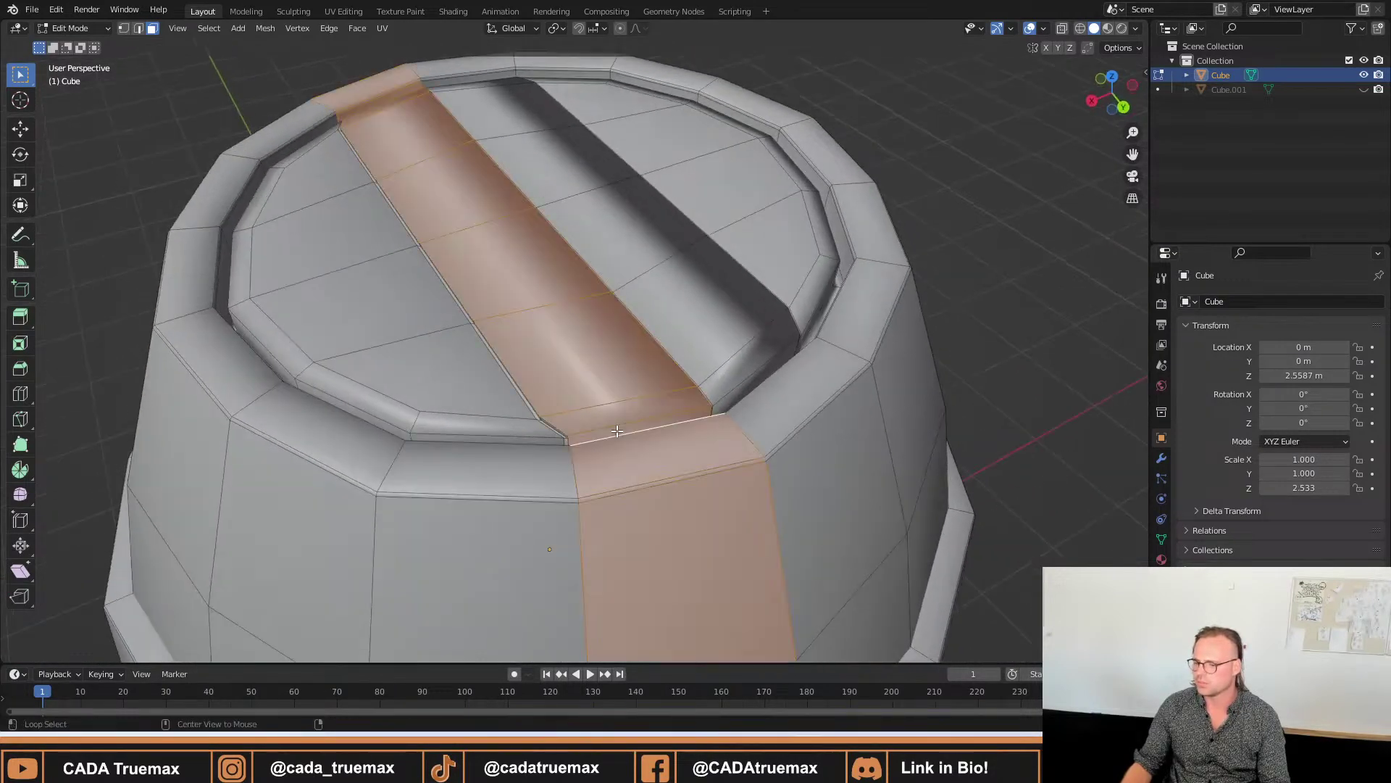
pyautogui.click(616, 431)
pyautogui.keyDown('alt'); pyautogui.click(705, 410); pyautogui.keyUp('alt')
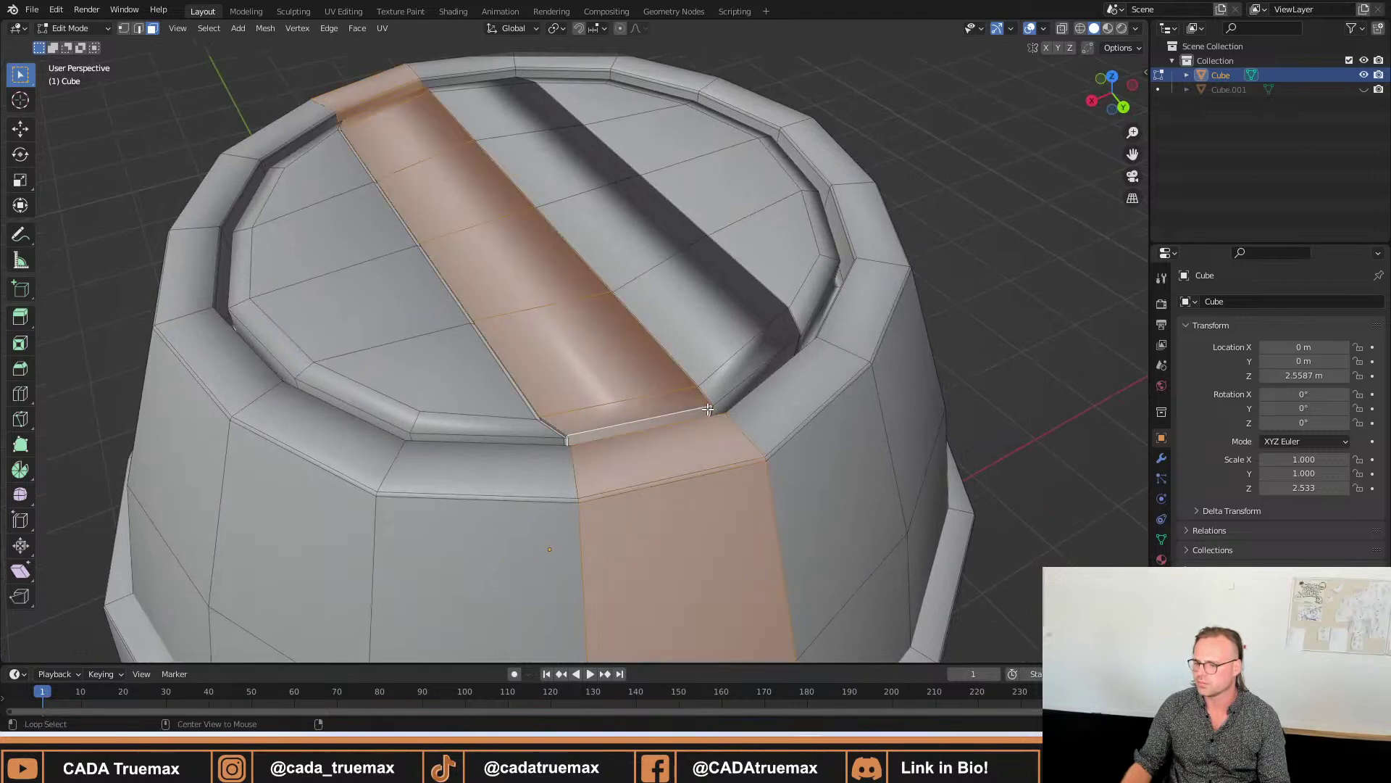
pyautogui.keyDown('alt'); pyautogui.click(708, 410); pyautogui.keyUp('alt')
pyautogui.press('F3')
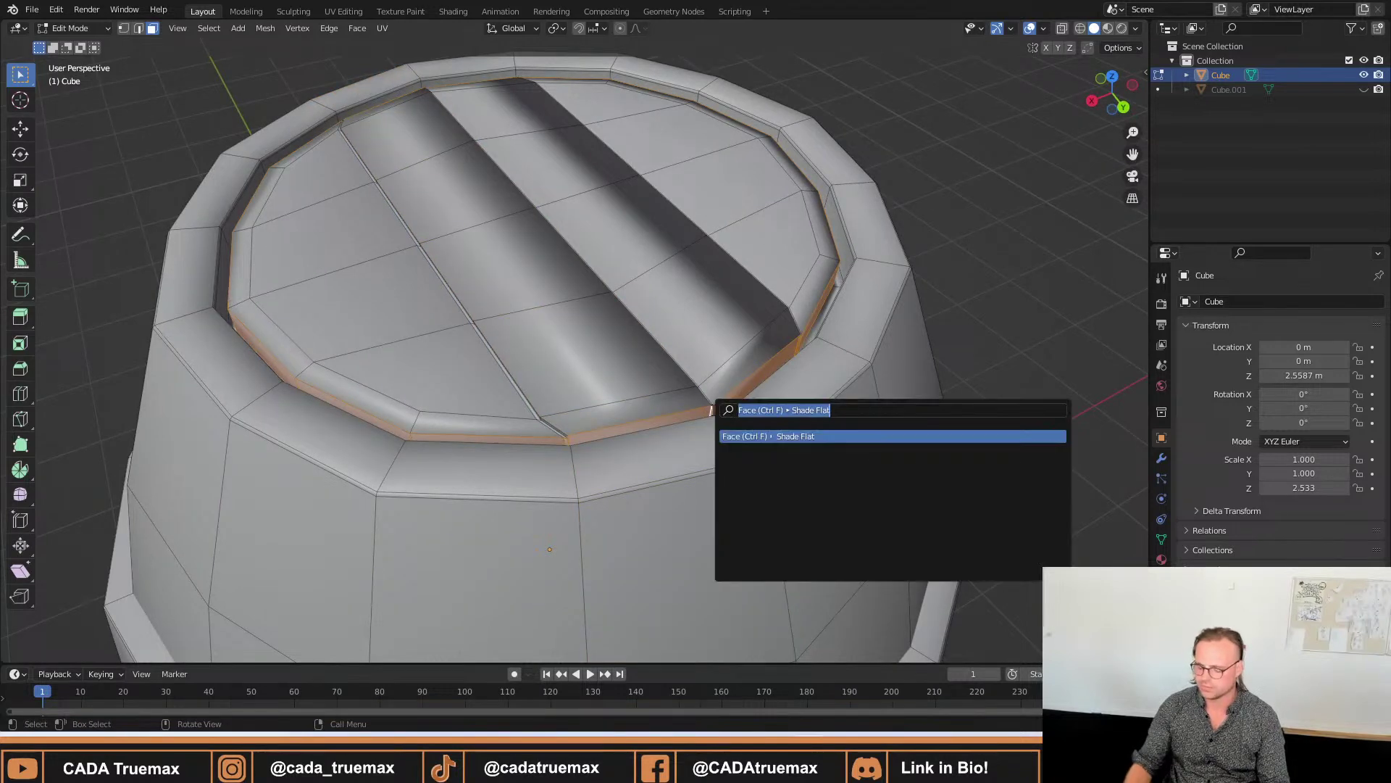
pyautogui.press('Return')
# Select the narrow face loop between the two middle planks and examine the shading at the plank ends.
pyautogui.moveTo(999, 117); pyautogui.dragTo(602, 358, button='middle')
pyautogui.scroll(4, 599, 288)
pyautogui.click(621, 315)
pyautogui.press('x')
pyautogui.click(597, 376)
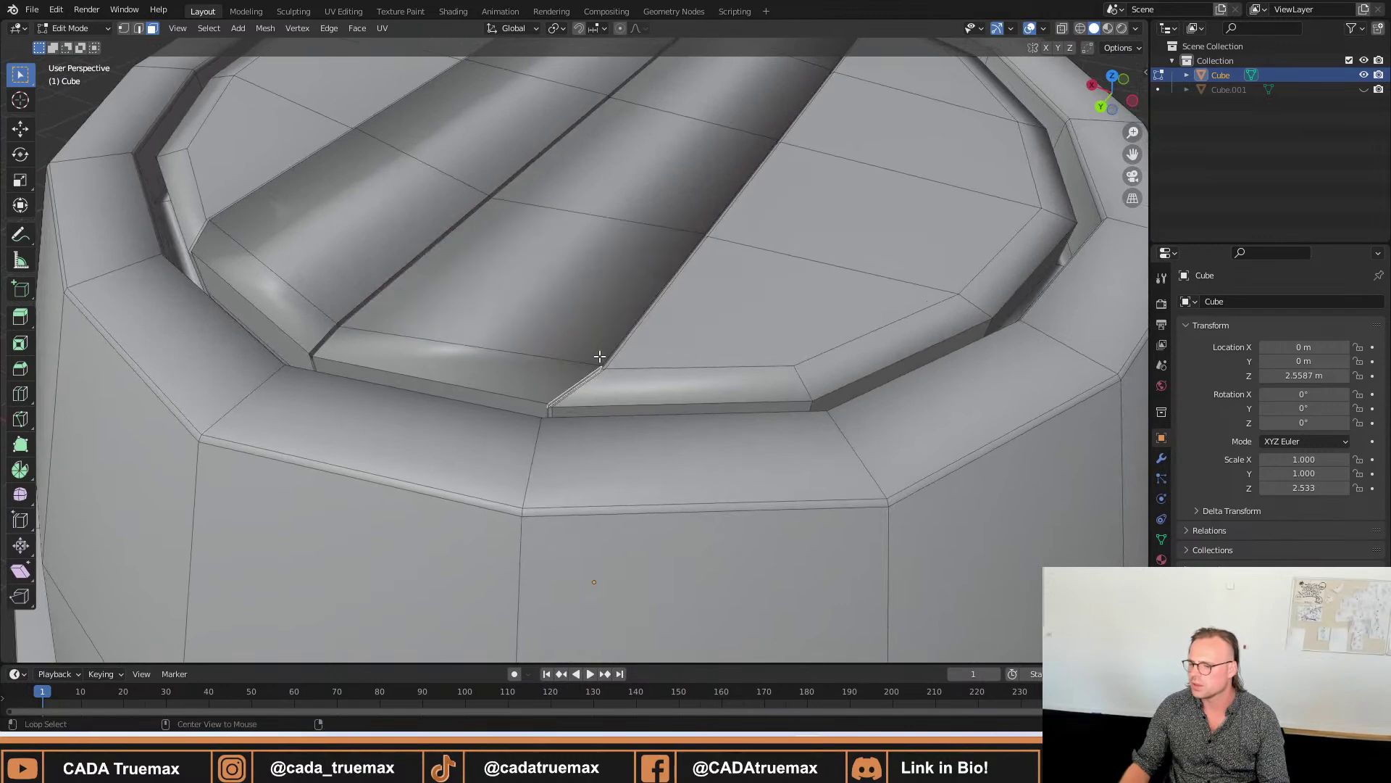
pyautogui.scroll(-3, 600, 356)
pyautogui.scroll(5, 513, 361)
pyautogui.keyDown('alt'); pyautogui.click(456, 367); pyautogui.keyUp('alt')
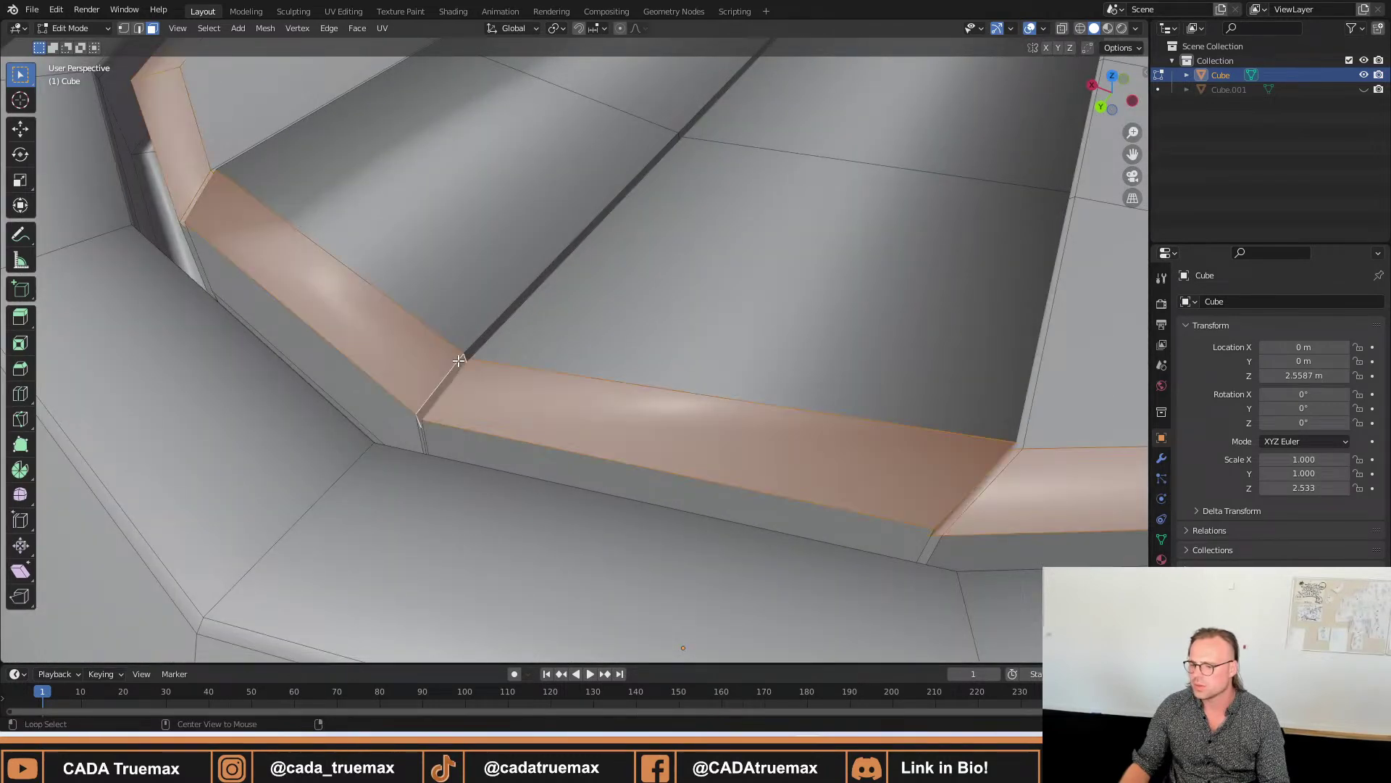
pyautogui.keyDown('alt'); pyautogui.click(471, 348); pyautogui.keyUp('alt')
pyautogui.keyDown('alt'); pyautogui.click(462, 360); pyautogui.keyUp('alt')
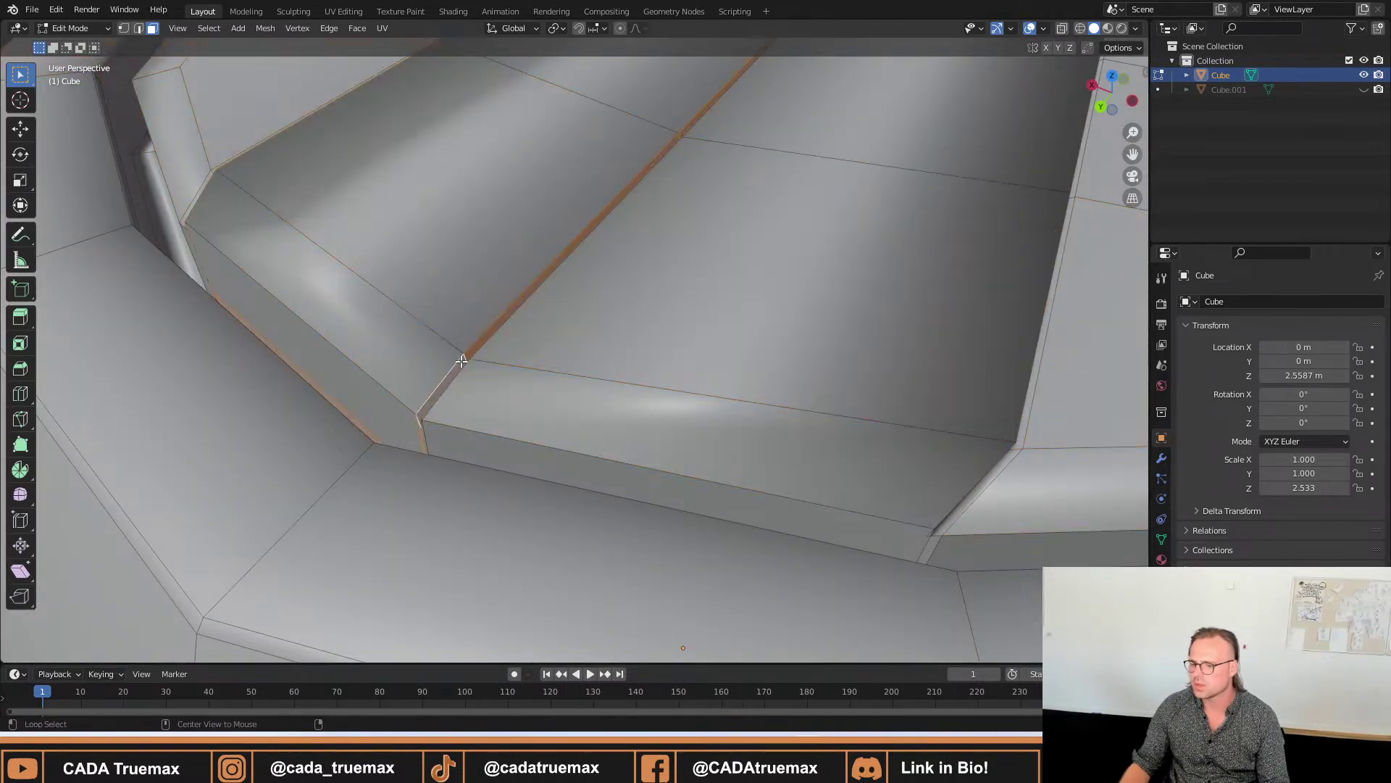
pyautogui.moveTo(494, 297); pyautogui.dragTo(522, 269, button='middle')
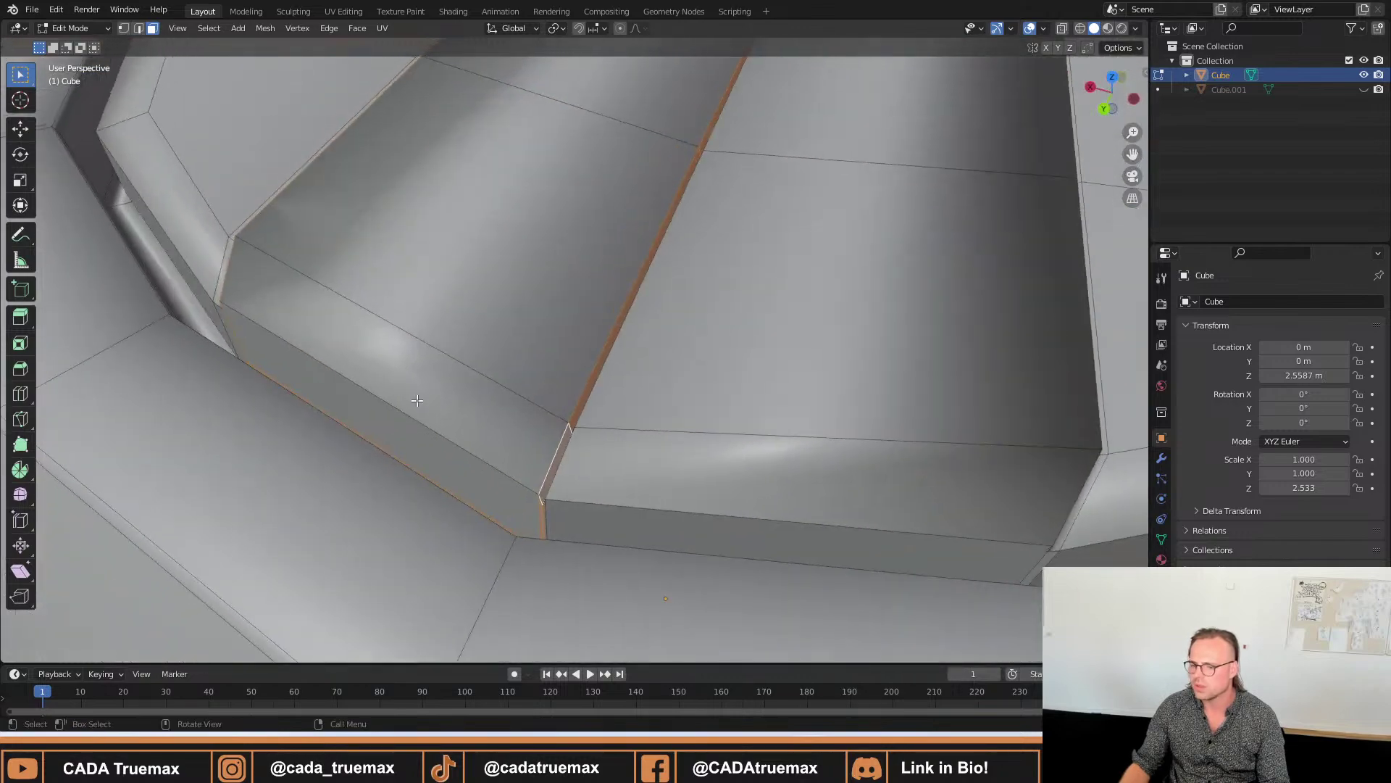
# Apply Shade Flat to the four top faces of the first middle plank, and check the result in Object Mode.
pyautogui.click(433, 366)
pyautogui.moveTo(433, 366); pyautogui.dragTo(533, 389, button='middle')
pyautogui.scroll(-8, 444, 366)
pyautogui.click(534, 389)
pyautogui.keyDown('shift'); pyautogui.click(543, 323); pyautogui.keyUp('shift')
pyautogui.keyDown('shift'); pyautogui.click(528, 161); pyautogui.keyUp('shift')
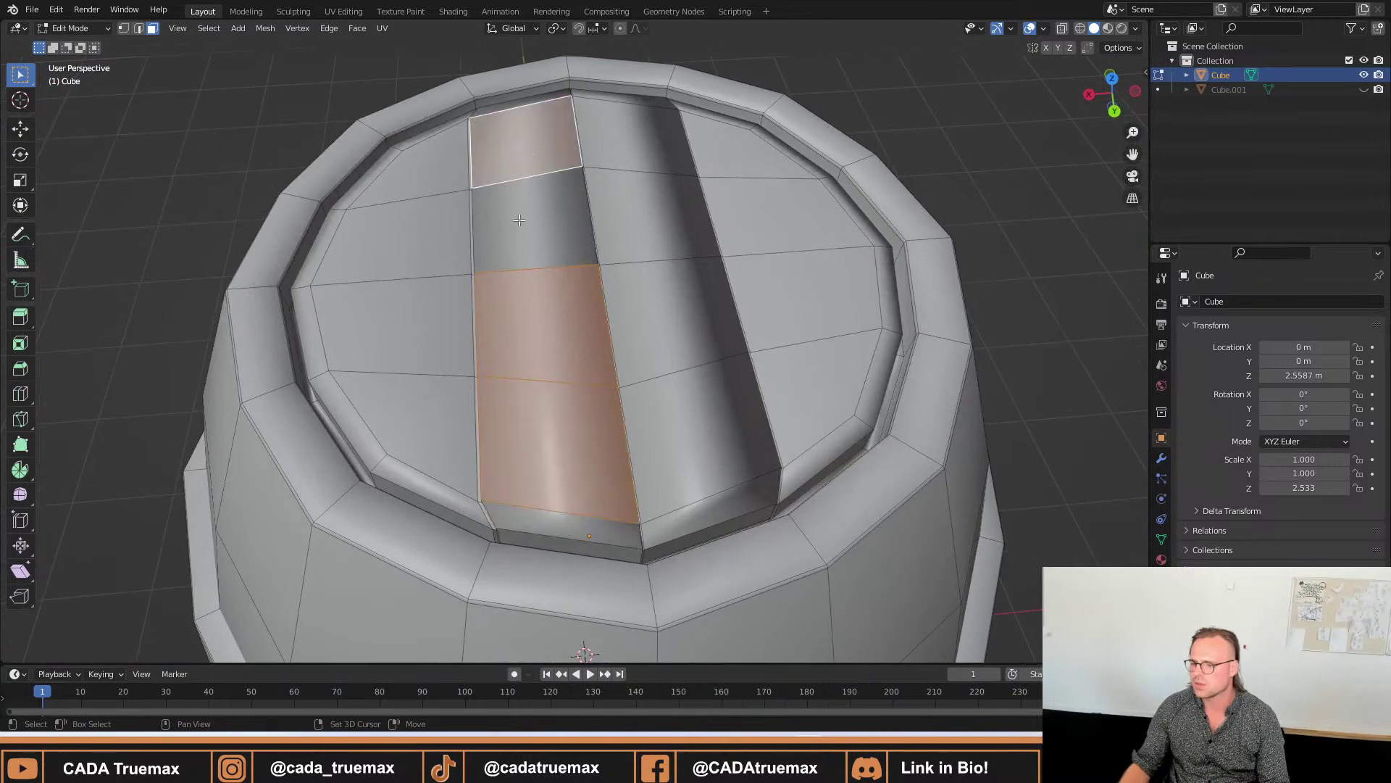
pyautogui.keyDown('shift'); pyautogui.click(557, 245); pyautogui.keyUp('shift')
pyautogui.rightClick(556, 245)
pyautogui.press('Escape')
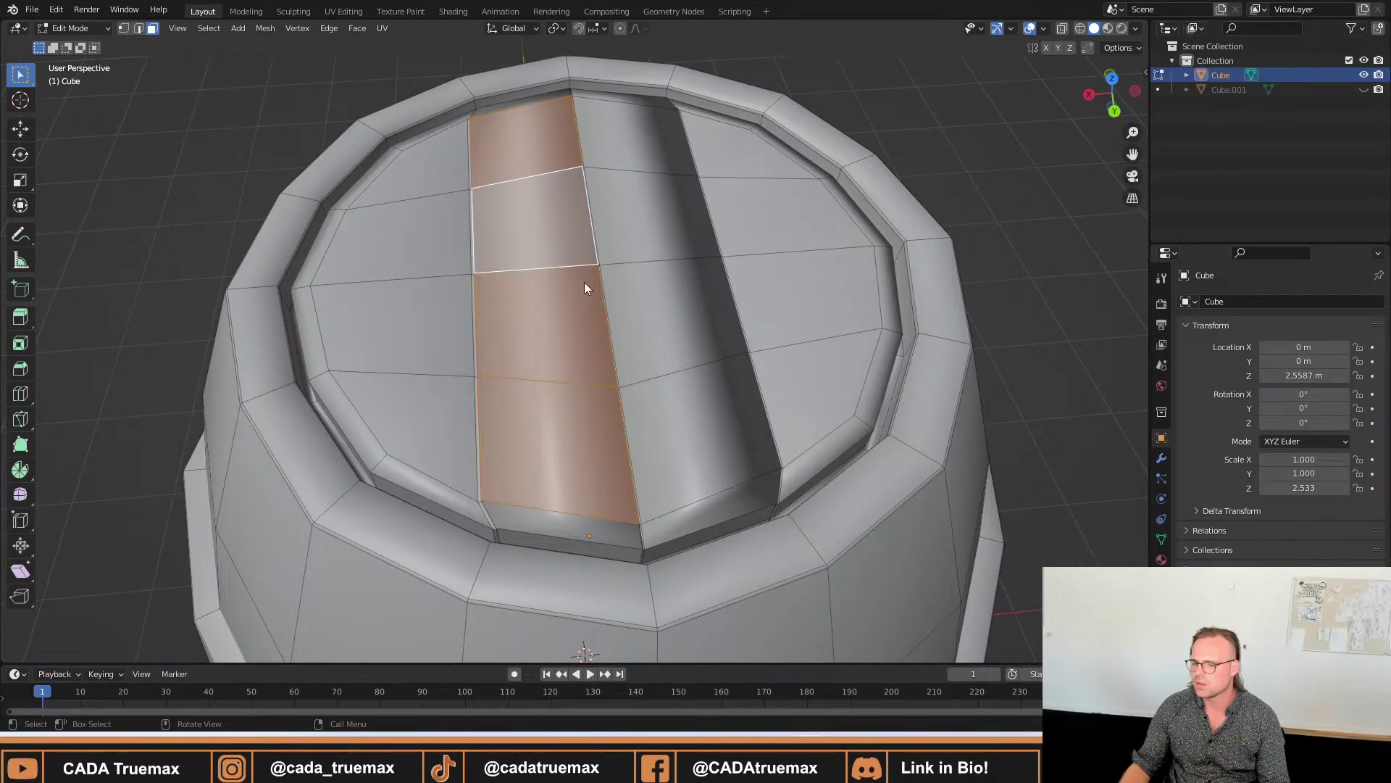
pyautogui.press('F3')
pyautogui.press('Return')
pyautogui.press('Tab')
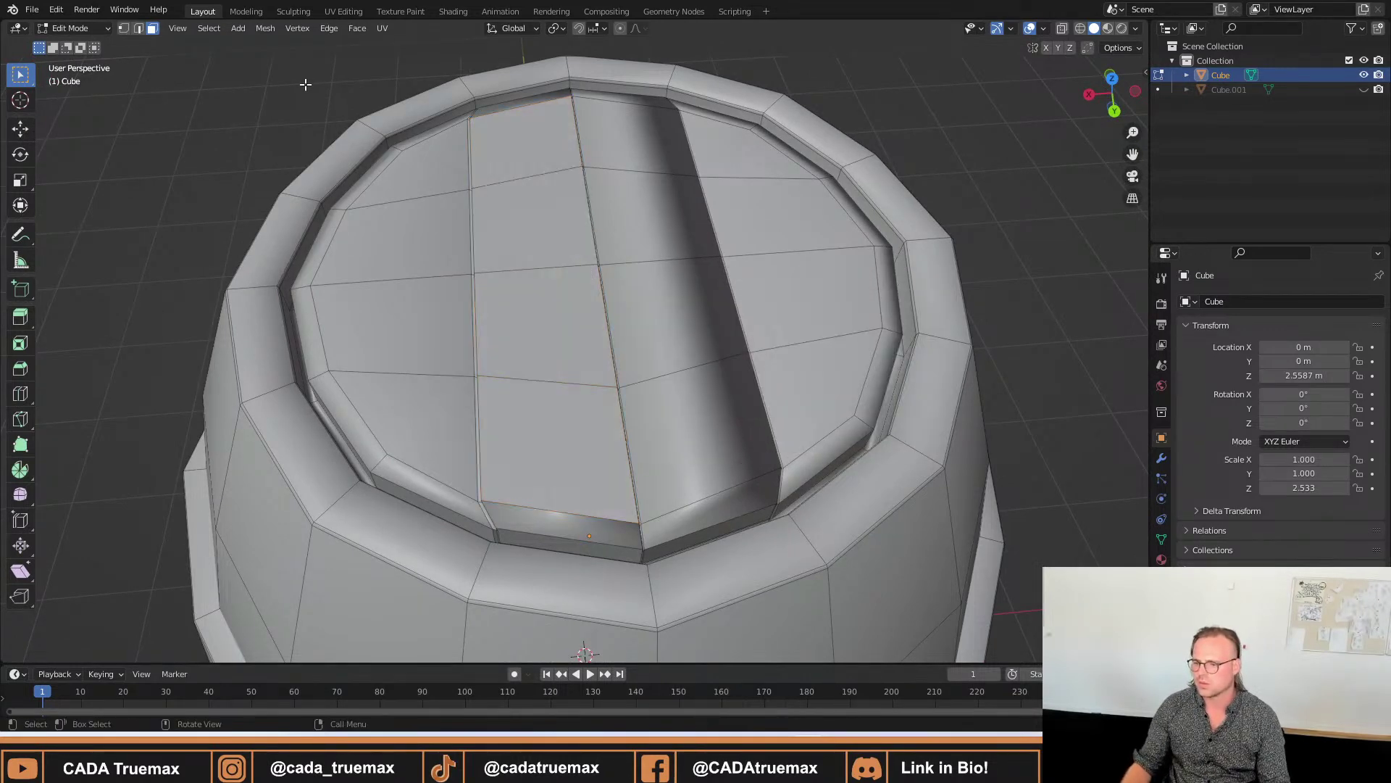
pyautogui.moveTo(361, 114); pyautogui.dragTo(590, 285, button='middle')
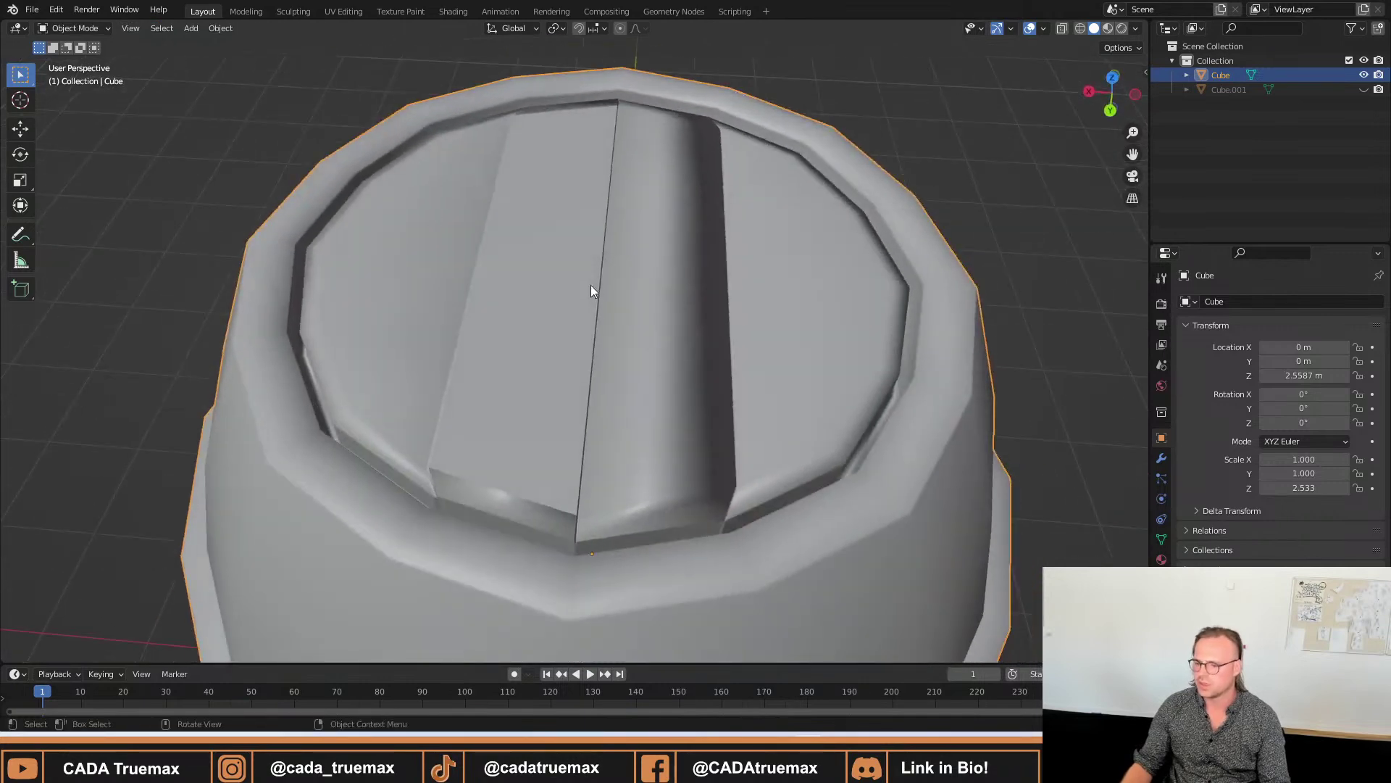
# Apply Shade Flat to the four top faces of the other middle plank, and inspect the lid in Object Mode.
pyautogui.press('Tab')
pyautogui.click(660, 442)
pyautogui.keyDown('shift'); pyautogui.click(661, 318); pyautogui.keyUp('shift')
pyautogui.keyDown('shift'); pyautogui.click(634, 239); pyautogui.keyUp('shift')
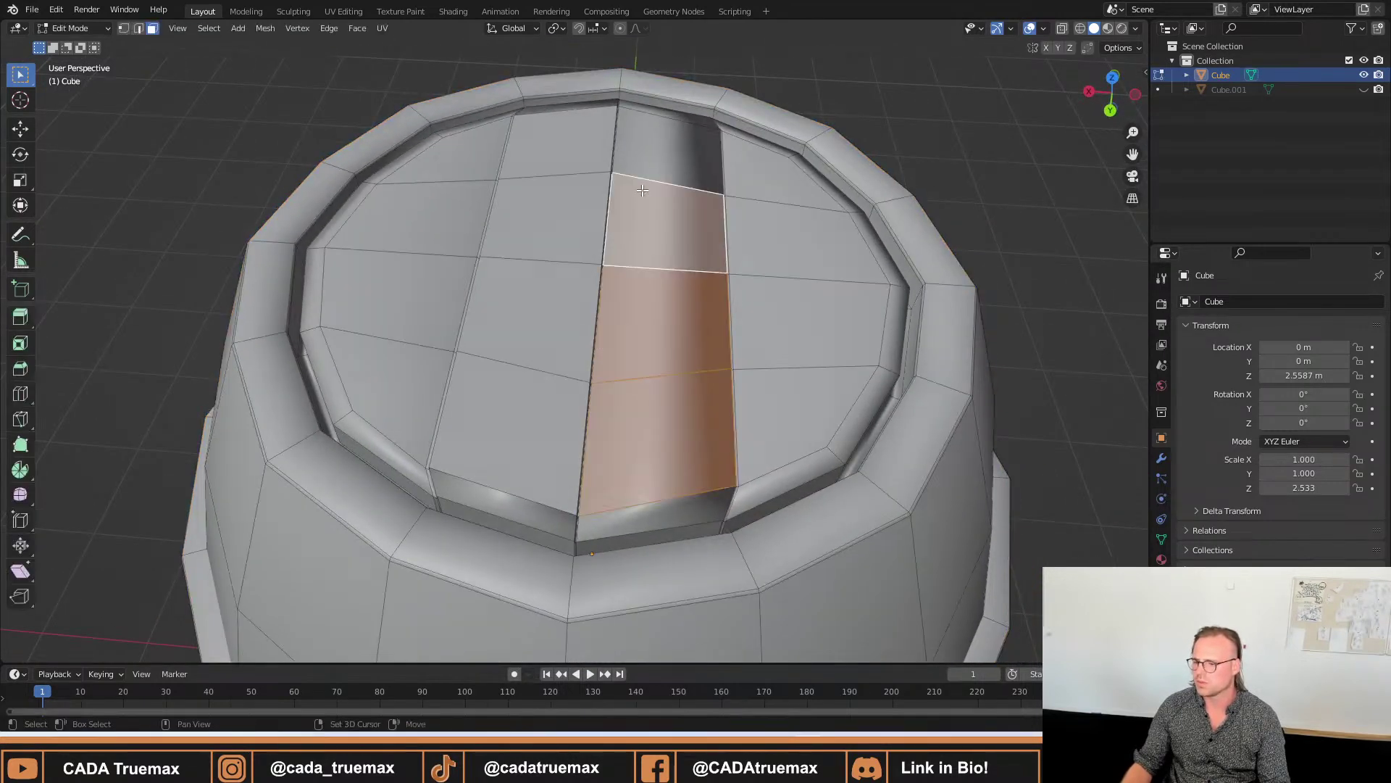
pyautogui.keyDown('shift'); pyautogui.click(646, 178); pyautogui.keyUp('shift')
pyautogui.keyDown('shift'); pyautogui.click(663, 229); pyautogui.keyUp('shift')
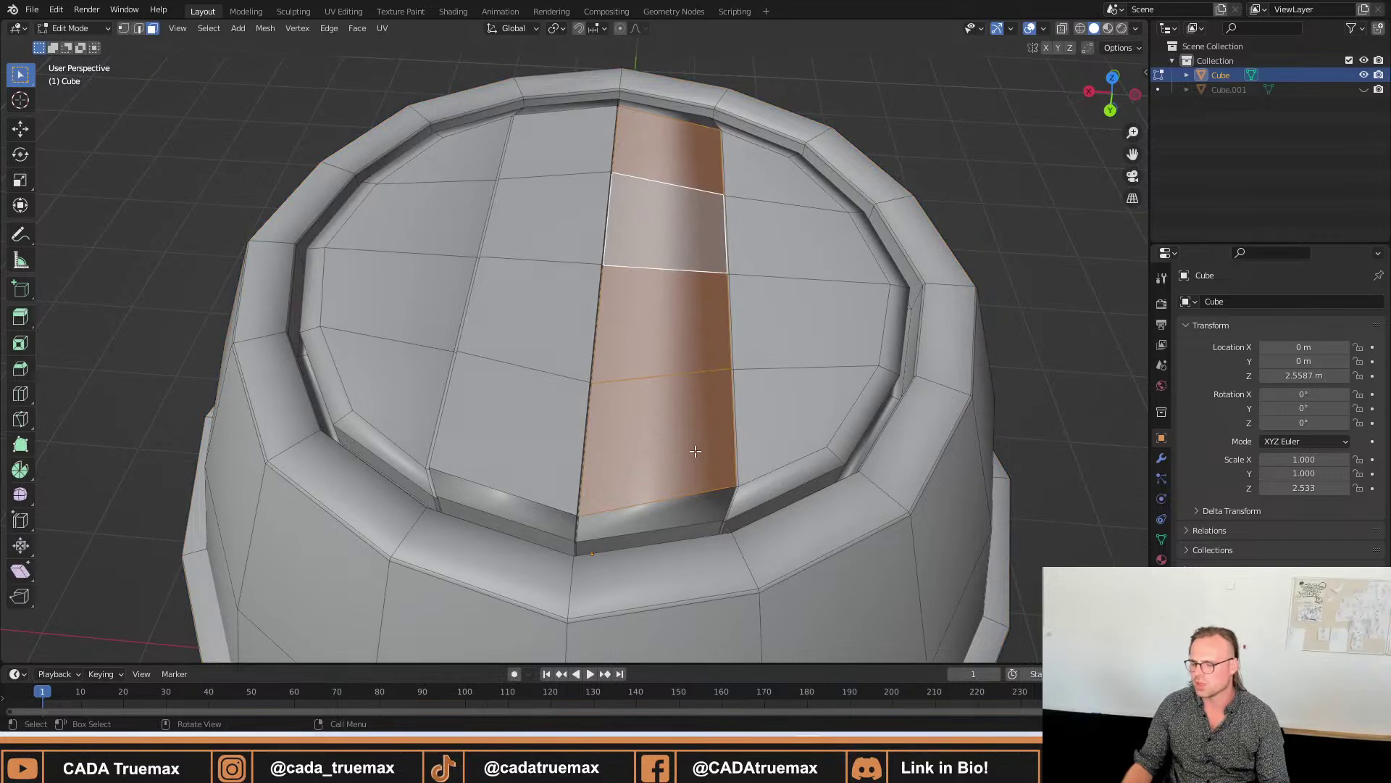
pyautogui.press('F3')
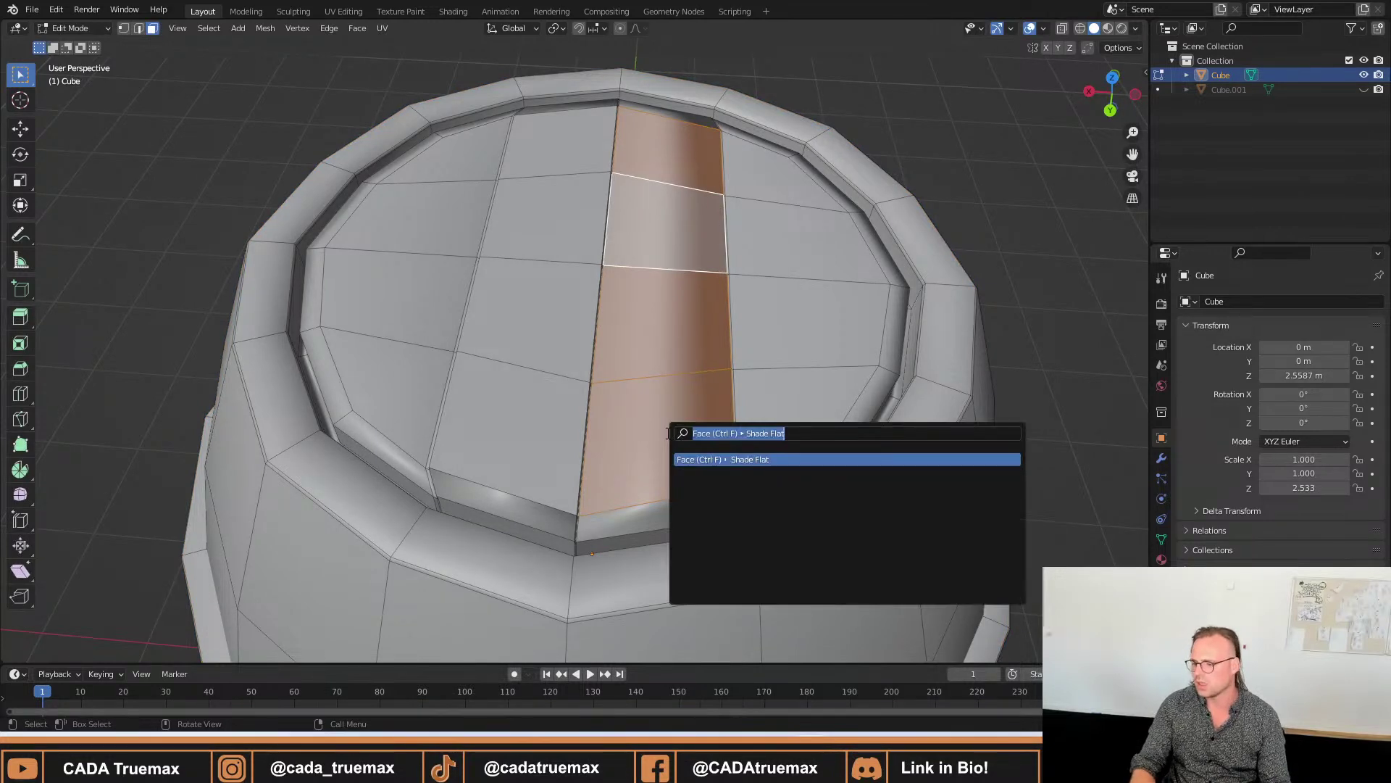
pyautogui.press('Return')
pyautogui.press('Tab')
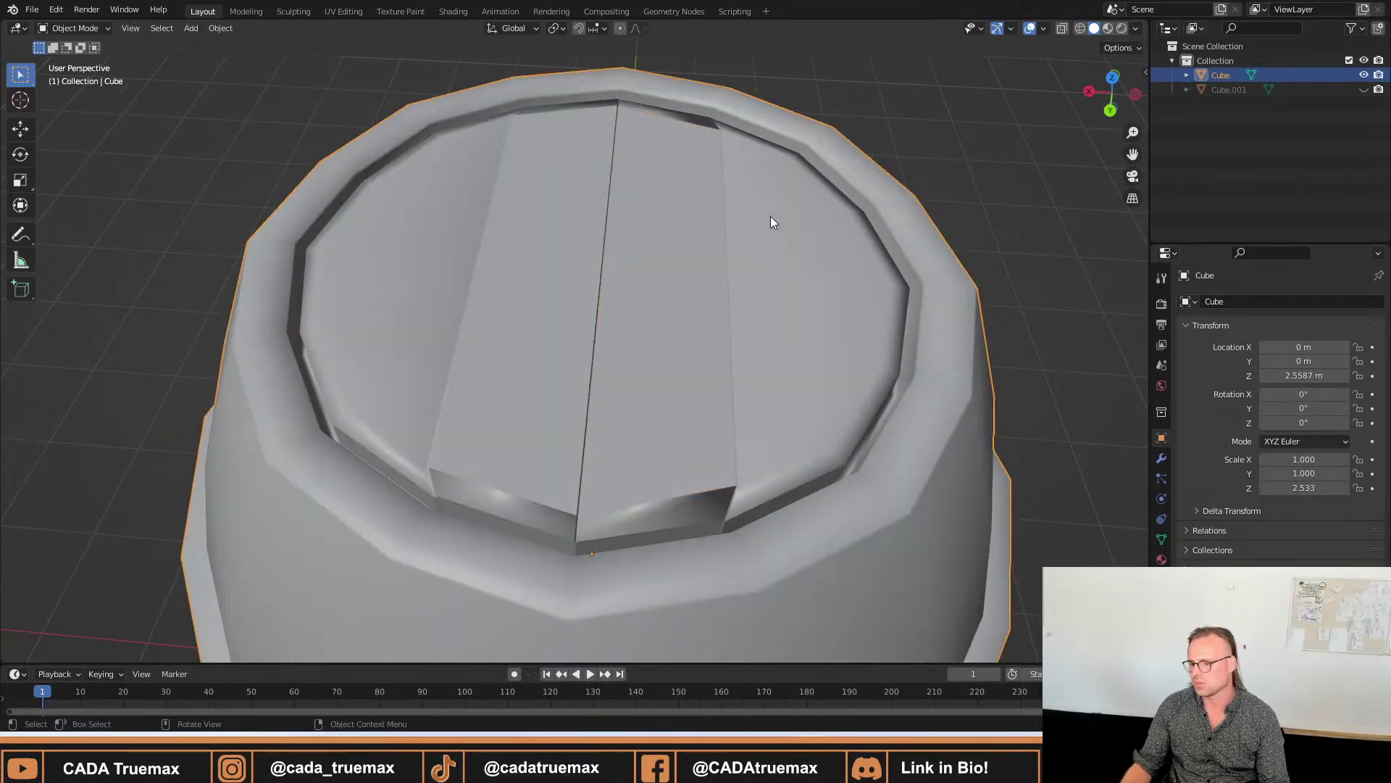
pyautogui.moveTo(771, 216); pyautogui.dragTo(671, 344, button='middle')
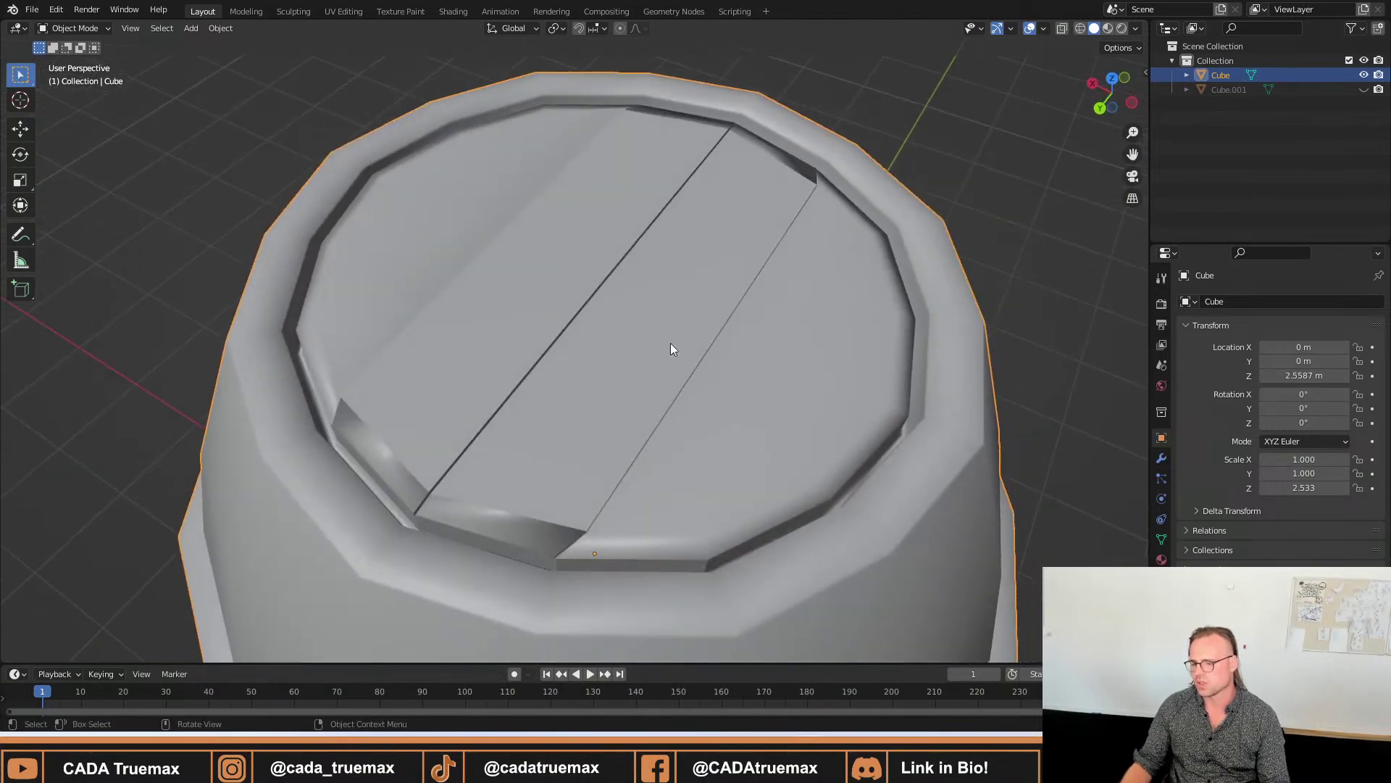
# Apply Shade Flat to the two sloped end faces of the lid's middle planks on one side of the barrel.
pyautogui.press('Tab')
pyautogui.click(500, 521)
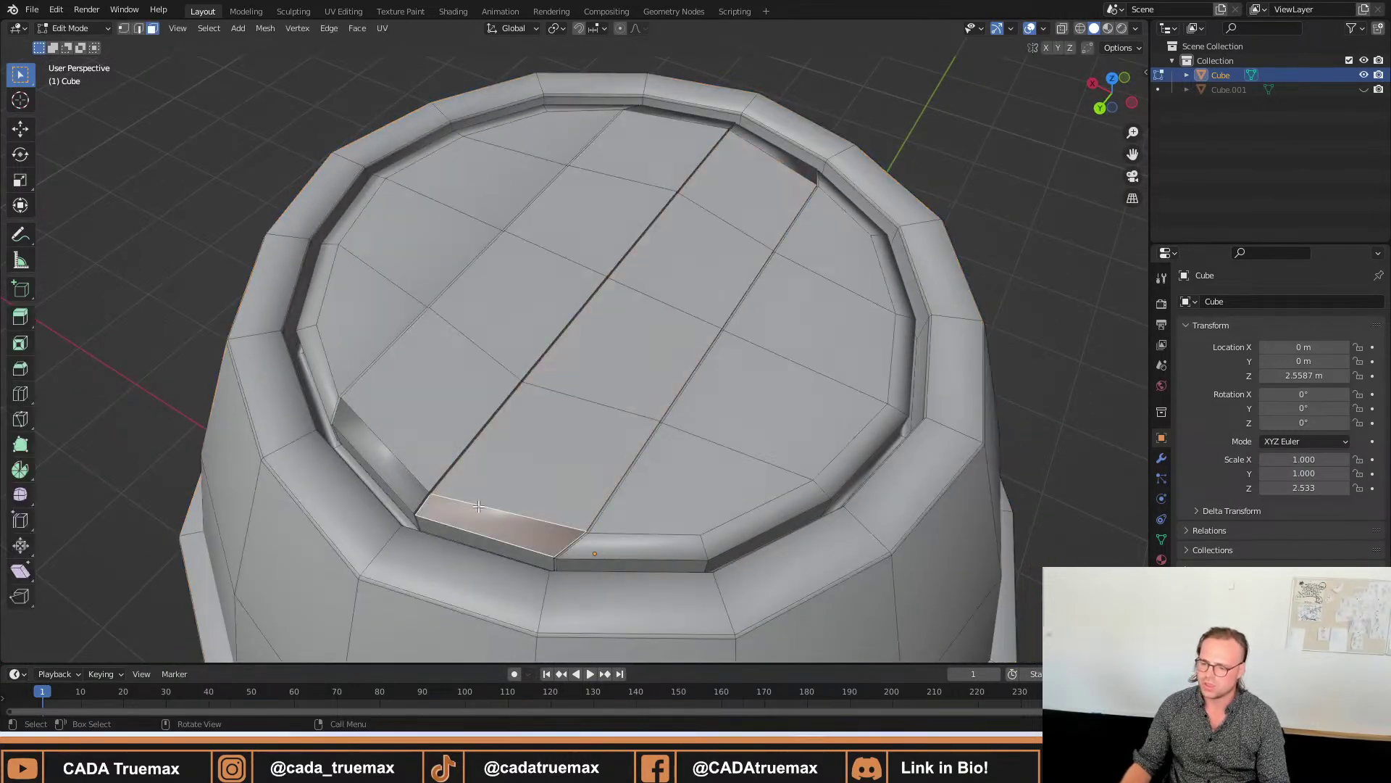
pyautogui.keyDown('shift'); pyautogui.click(390, 468); pyautogui.keyUp('shift')
pyautogui.press('F3')
pyautogui.press('Return')
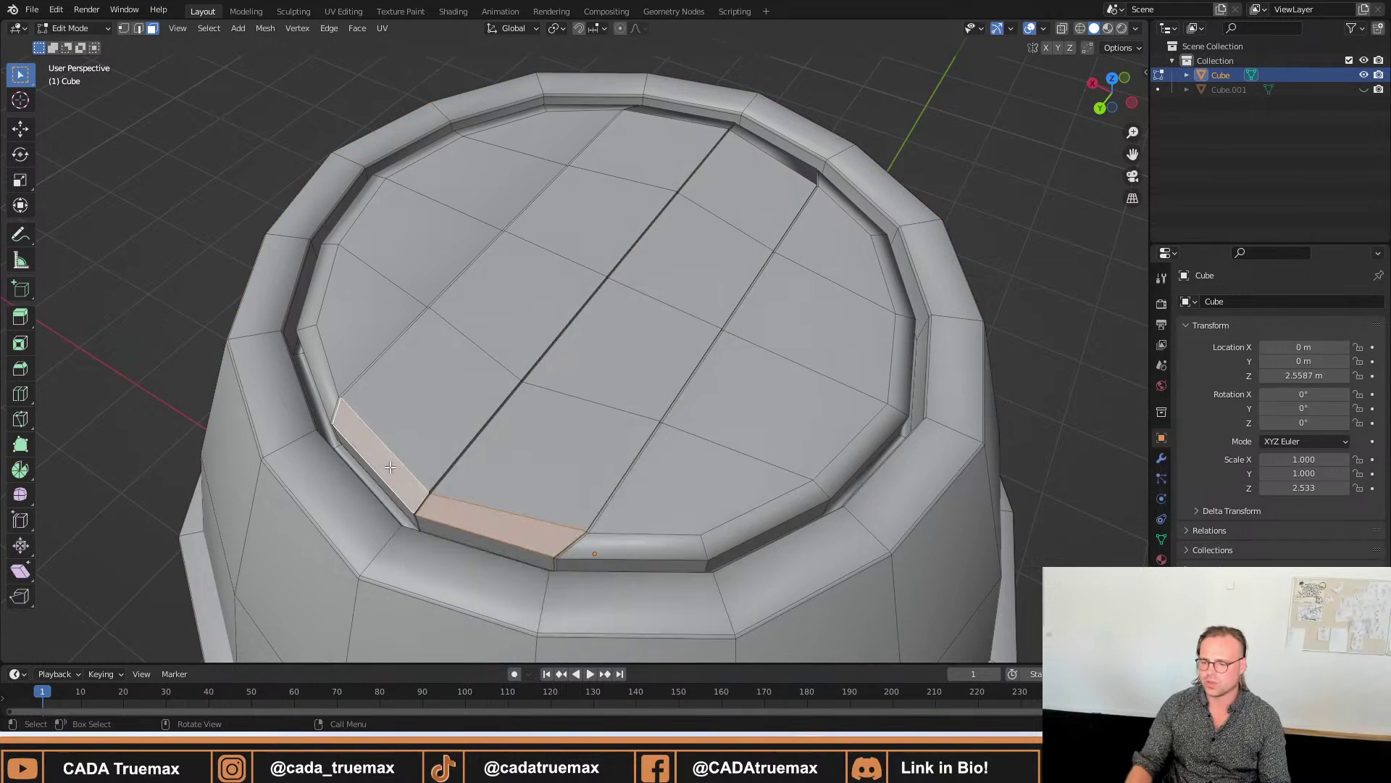
# Apply Shade Flat to the sloped faces at the opposite ends of the two middle planks and return to Object Mode.
pyautogui.moveTo(665, 284); pyautogui.dragTo(544, 293, button='middle')
pyautogui.keyDown('shift'); pyautogui.click(878, 428); pyautogui.keyUp('shift')
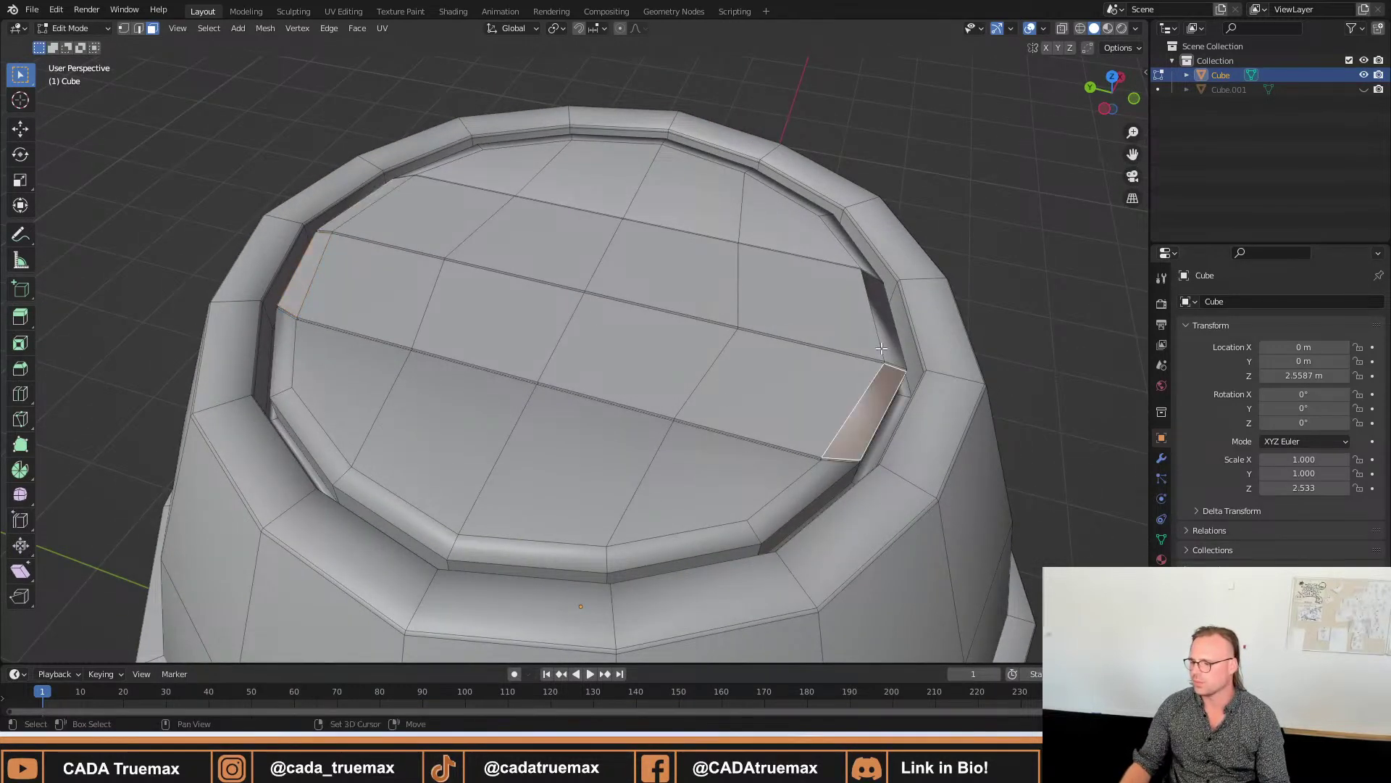
pyautogui.press('F3')
pyautogui.press('Return')
pyautogui.press('Tab')
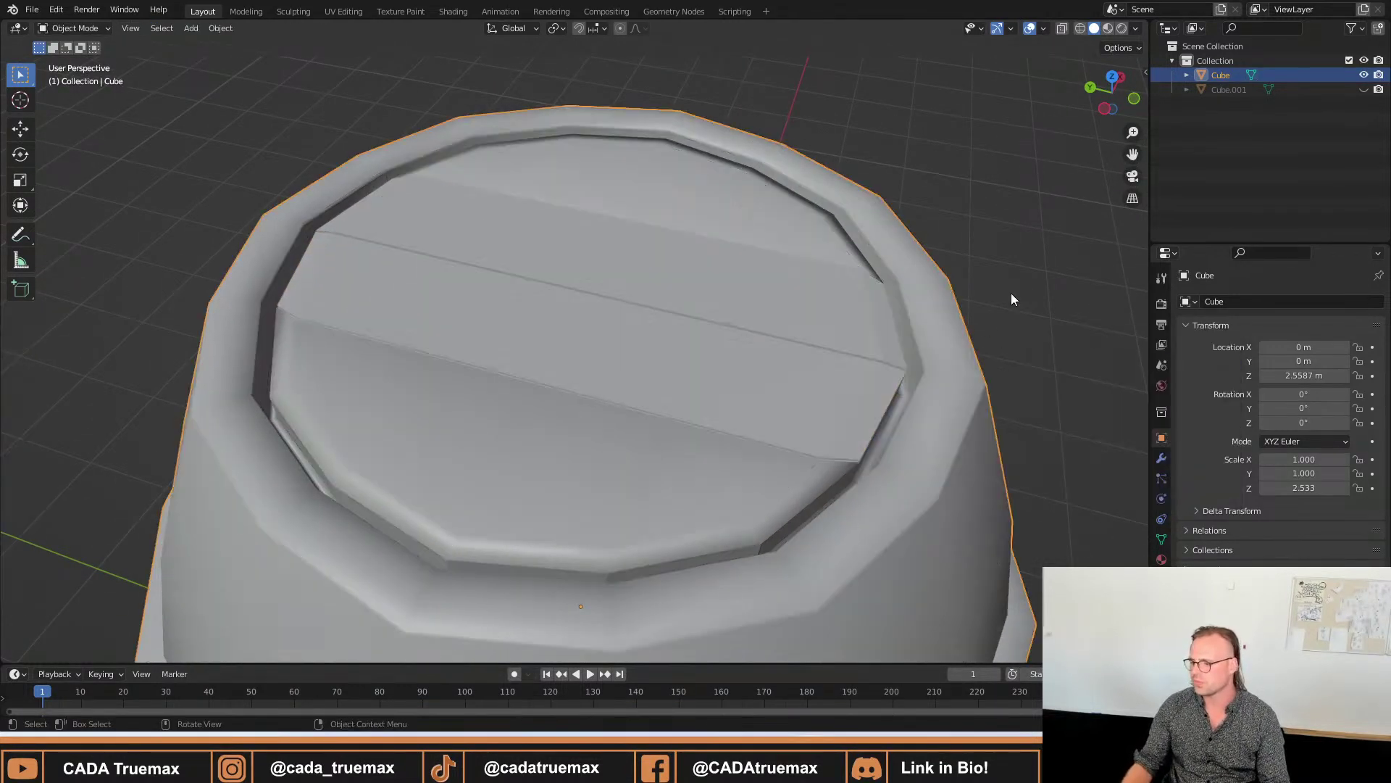
# Examine the flat-shaded lid, the barrel's sides and its underside from several angles in Object Mode.
pyautogui.moveTo(1011, 293); pyautogui.dragTo(681, 460, button='middle')
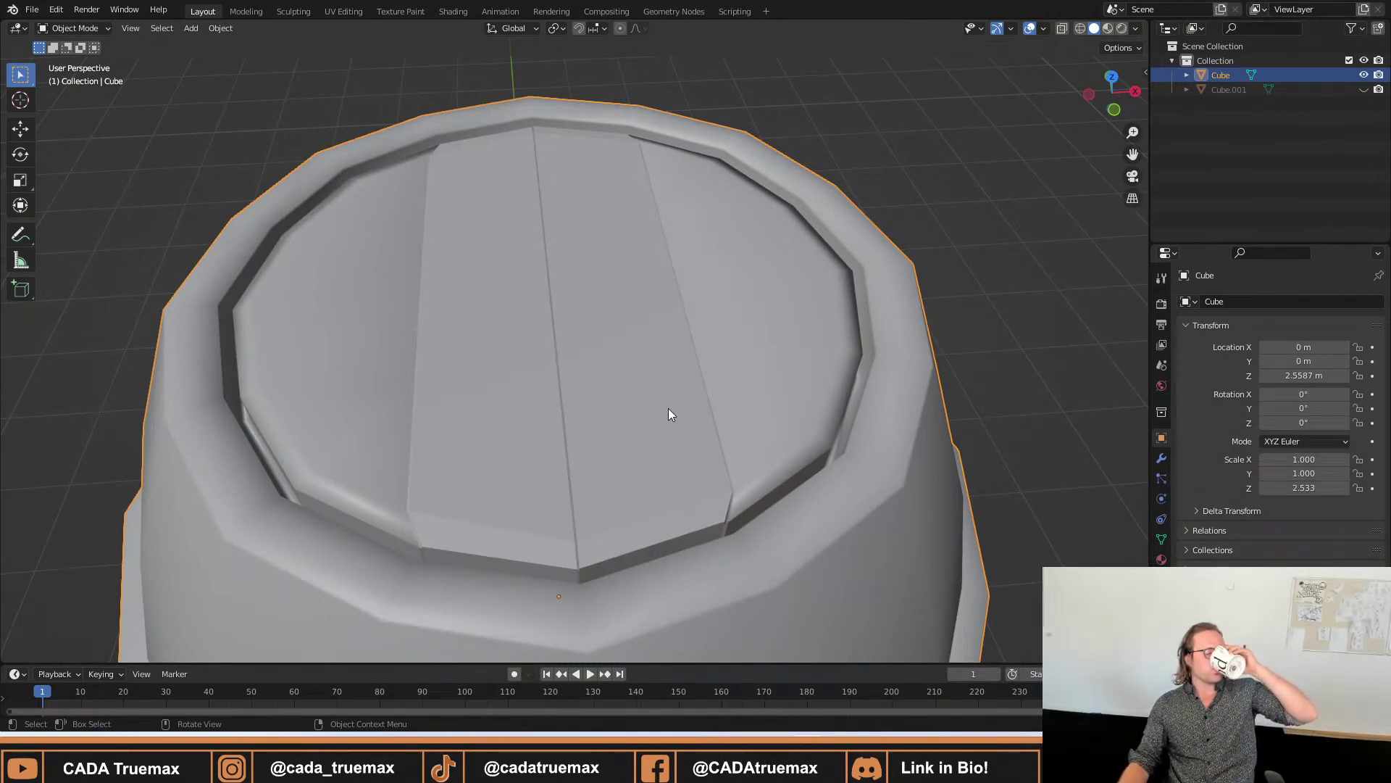
pyautogui.scroll(-3, 668, 402)
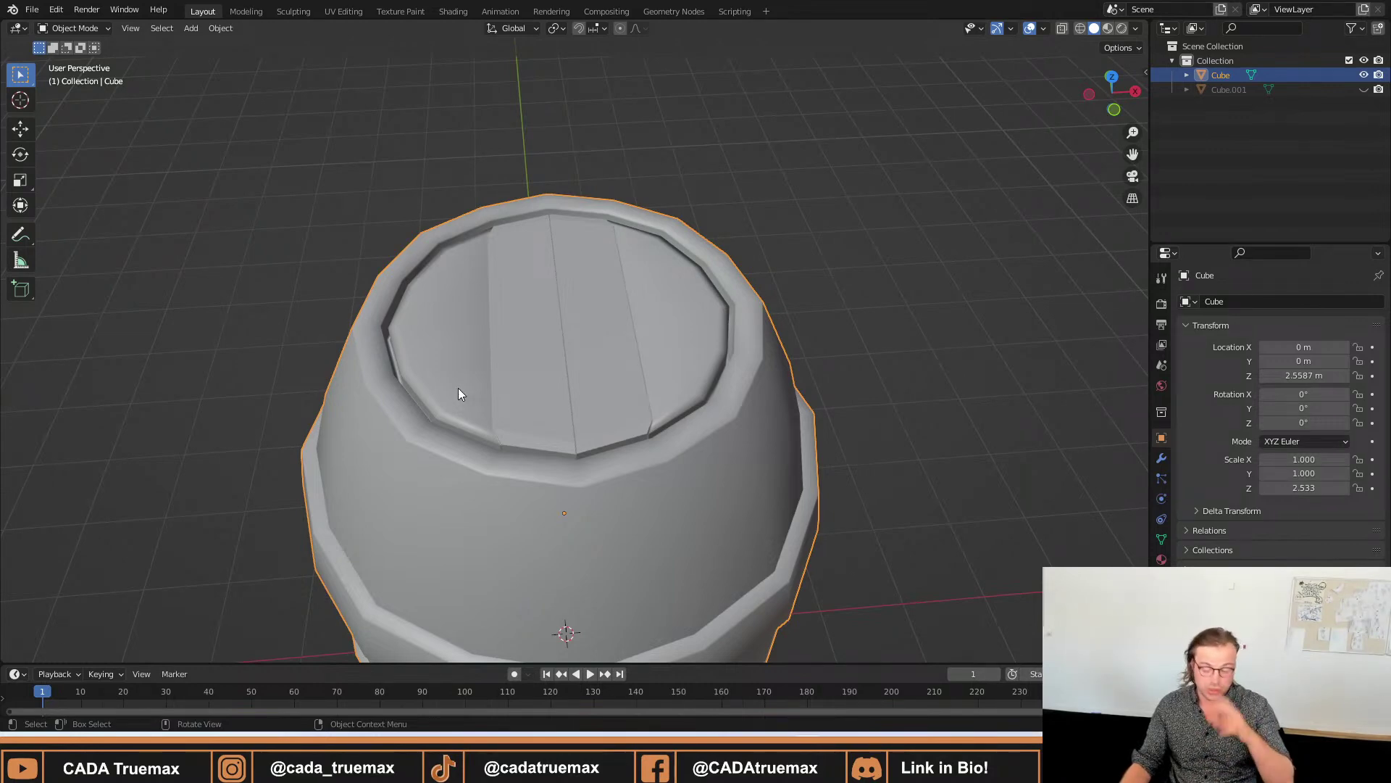
pyautogui.scroll(-3, 467, 397)
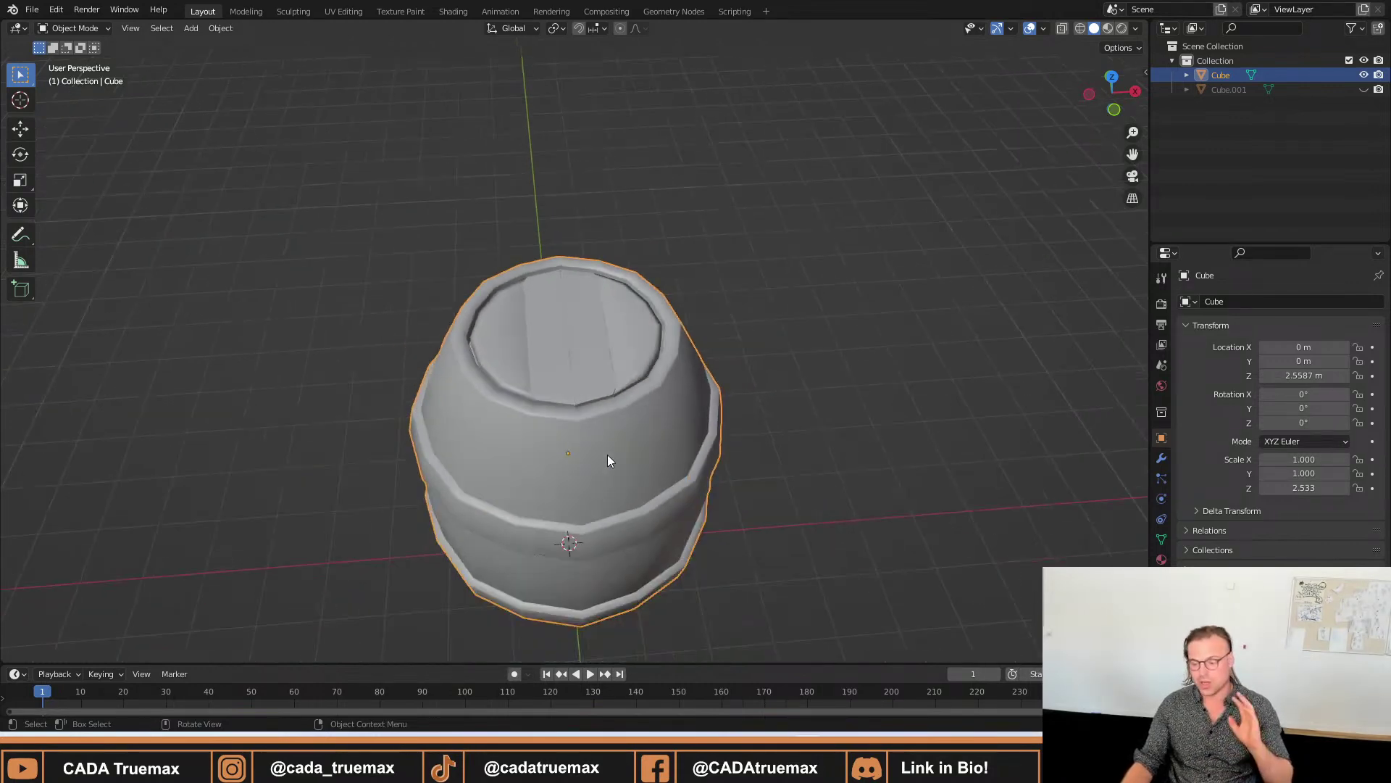
pyautogui.moveTo(607, 455); pyautogui.dragTo(611, 413, button='middle')
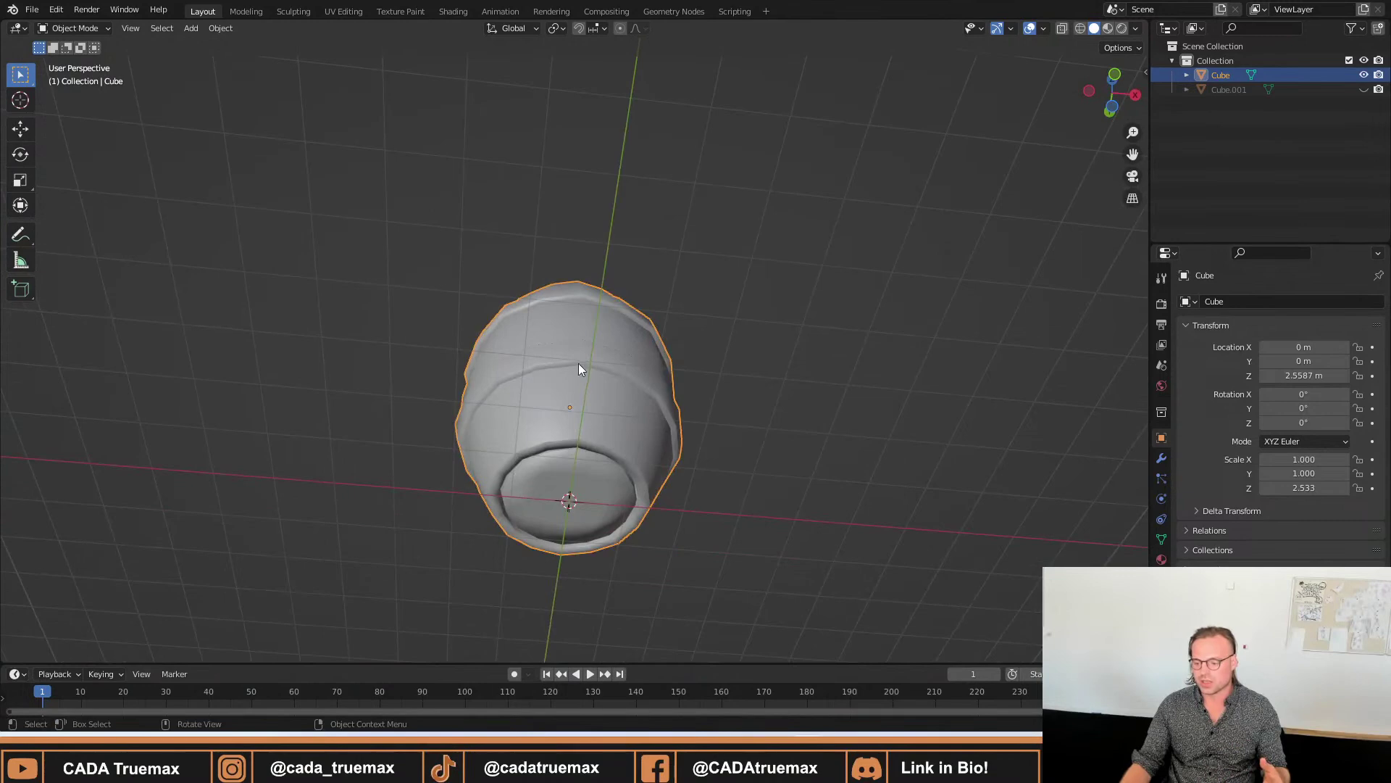
pyautogui.moveTo(579, 369); pyautogui.dragTo(571, 511, button='middle')
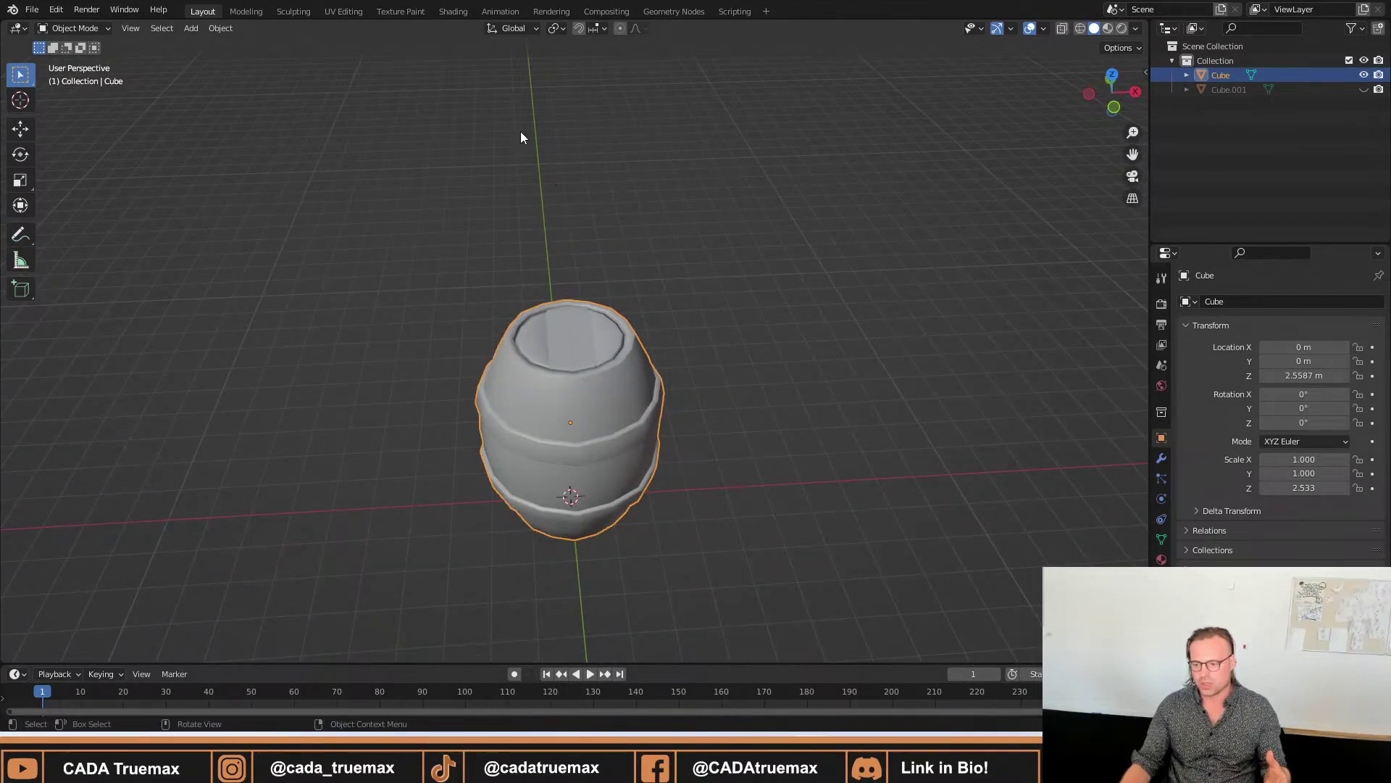
pyautogui.moveTo(520, 135); pyautogui.dragTo(559, 227, button='middle')
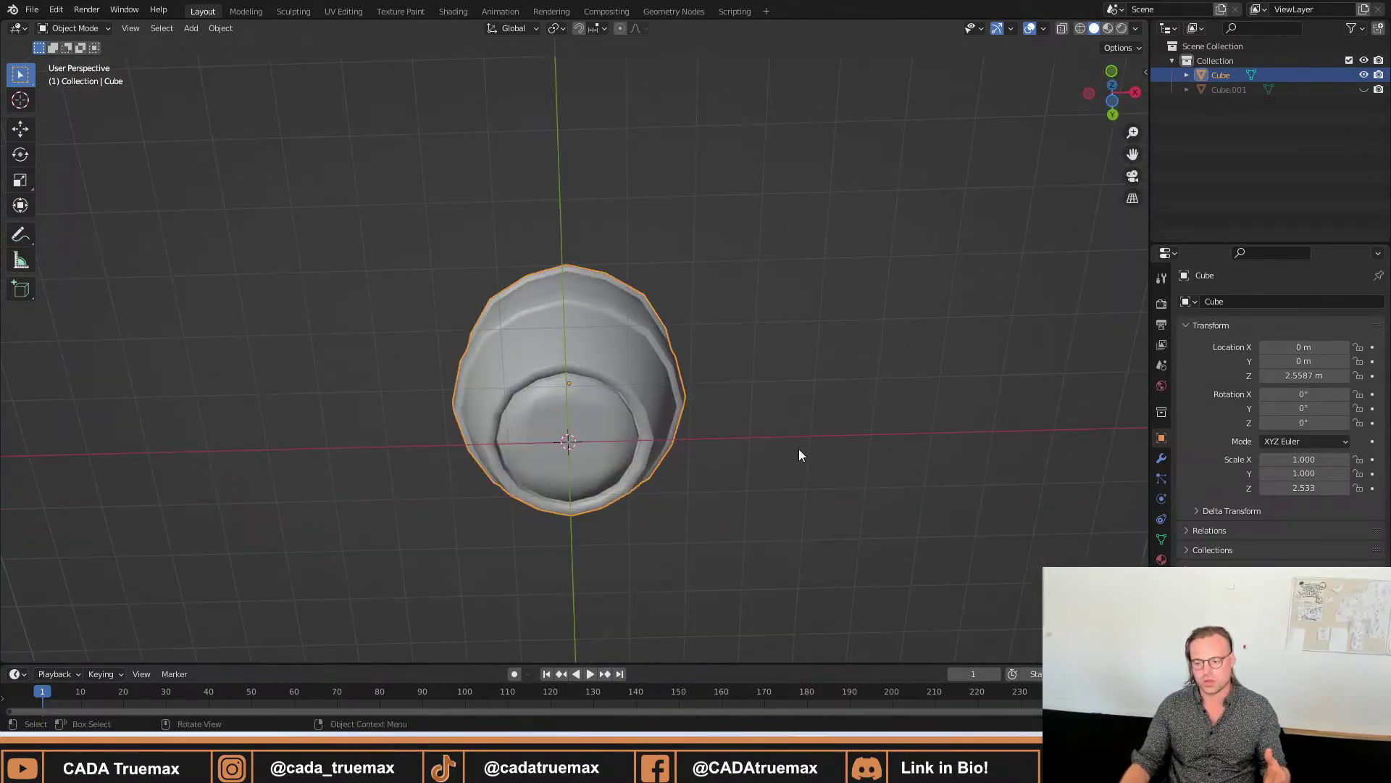
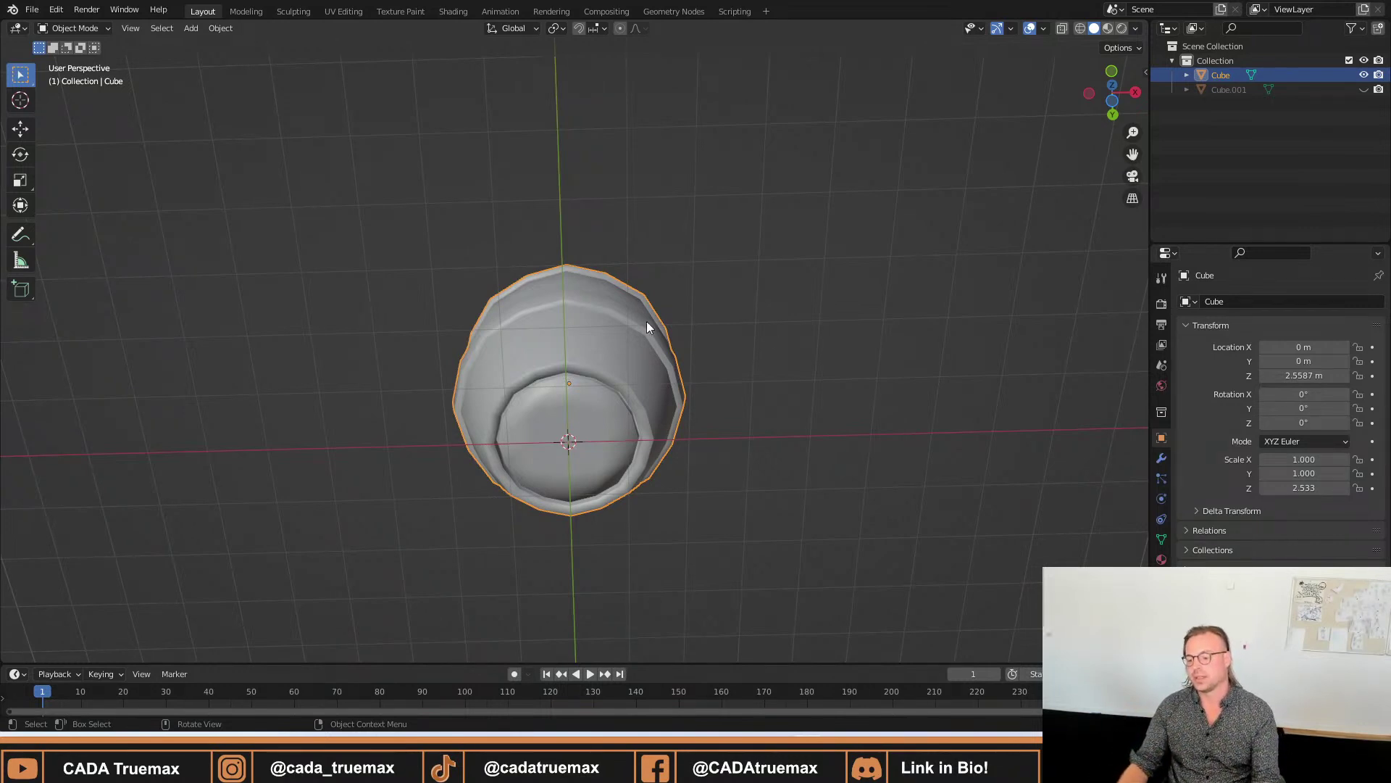
# Extrude one vertical stave of rim and side faces slightly outward along its normal, and check the result in Object Mode.
pyautogui.moveTo(646, 320); pyautogui.dragTo(628, 462, button='middle')
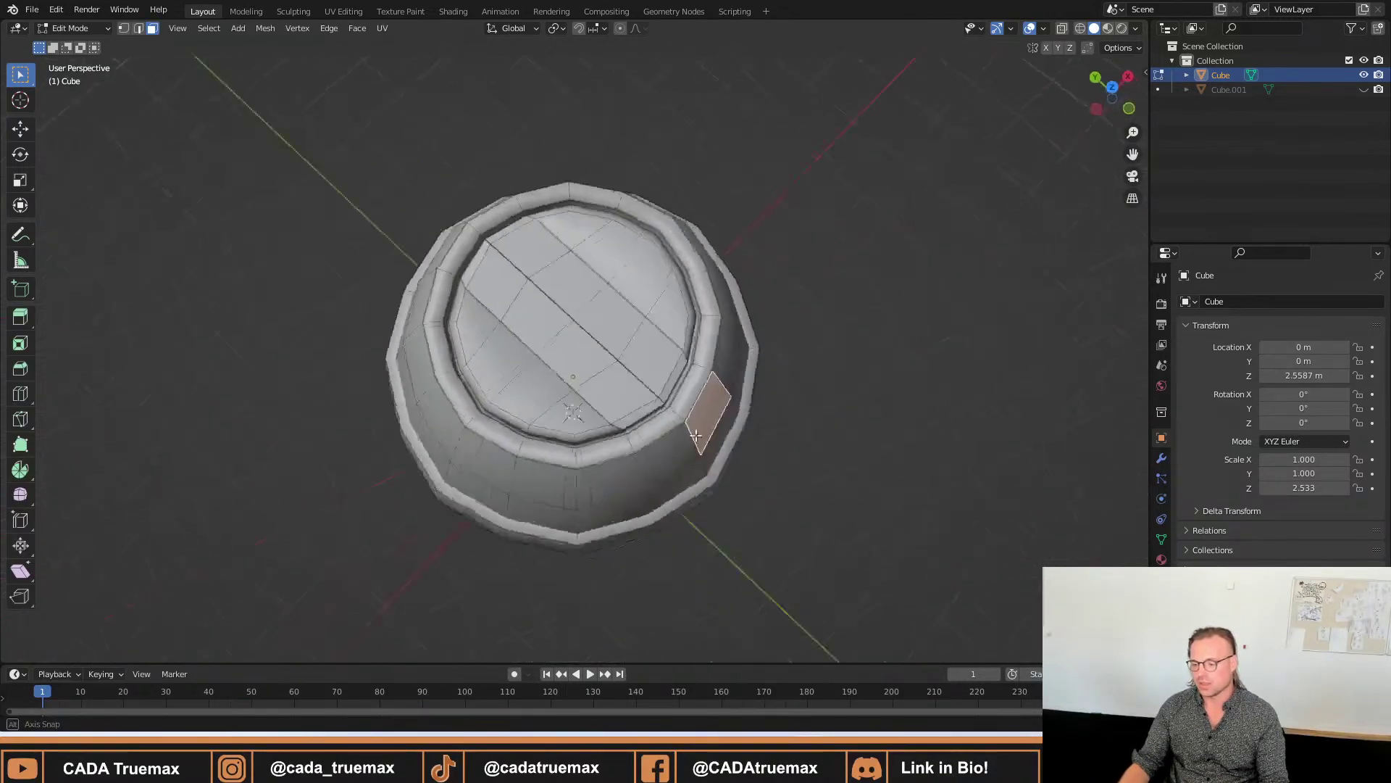
pyautogui.moveTo(695, 334); pyautogui.dragTo(643, 321, button='middle')
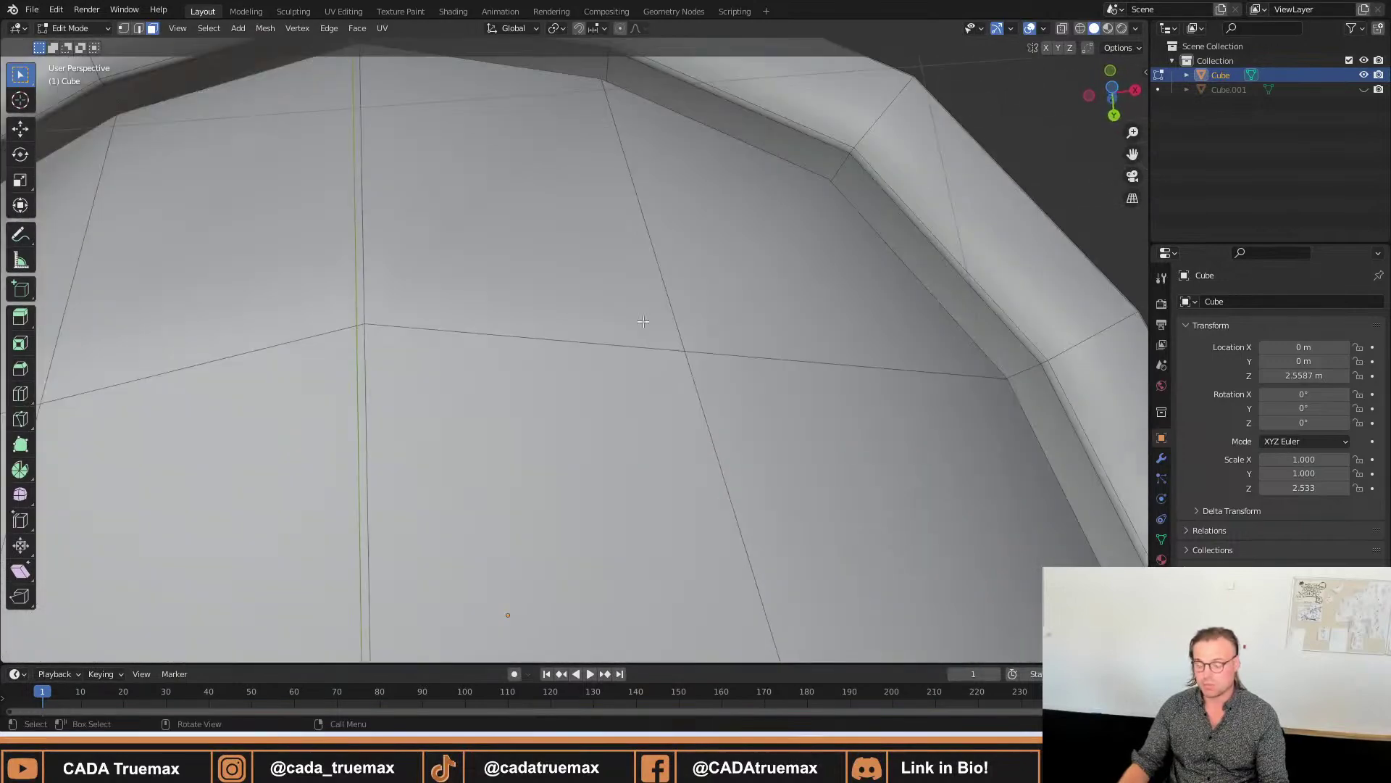
pyautogui.scroll(-3, 577, 165)
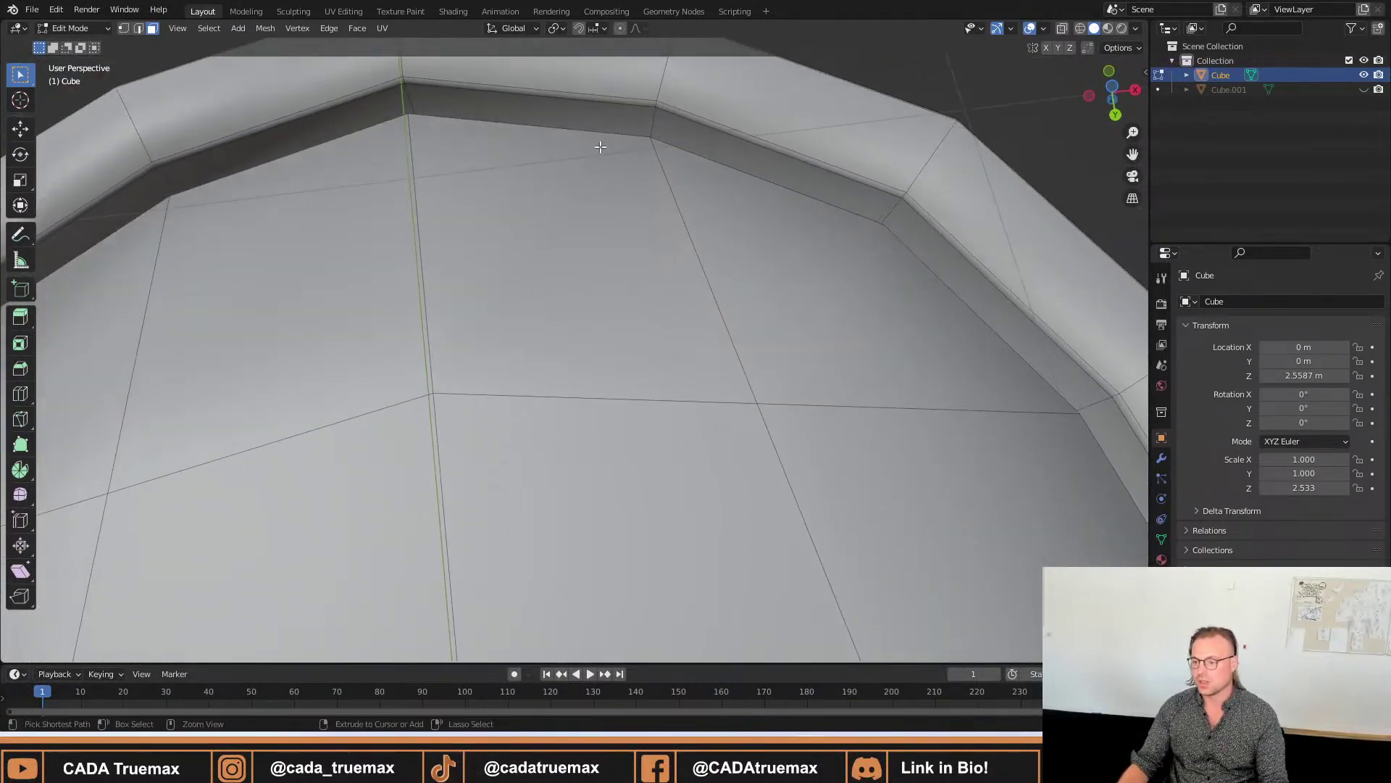
pyautogui.moveTo(609, 118); pyautogui.dragTo(706, 305, button='middle')
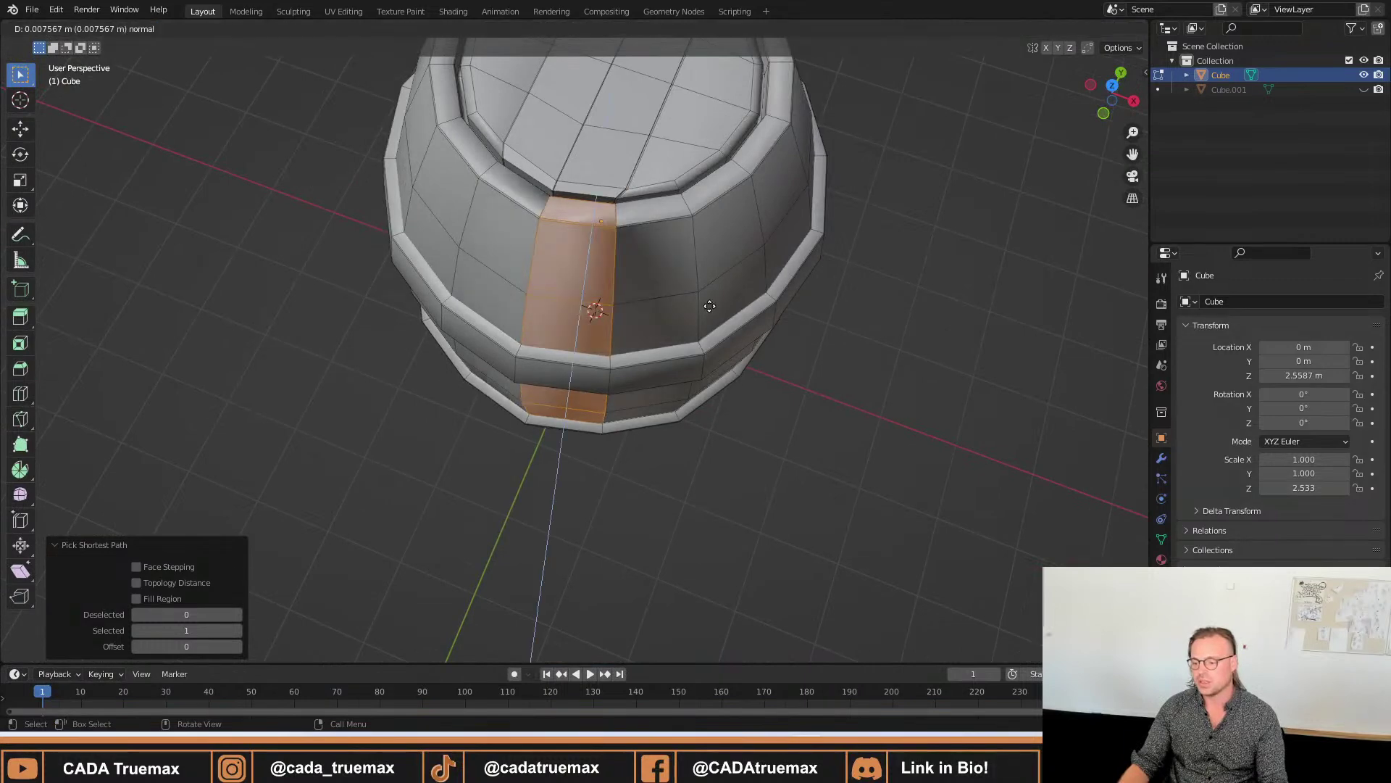
pyautogui.press('Tab')
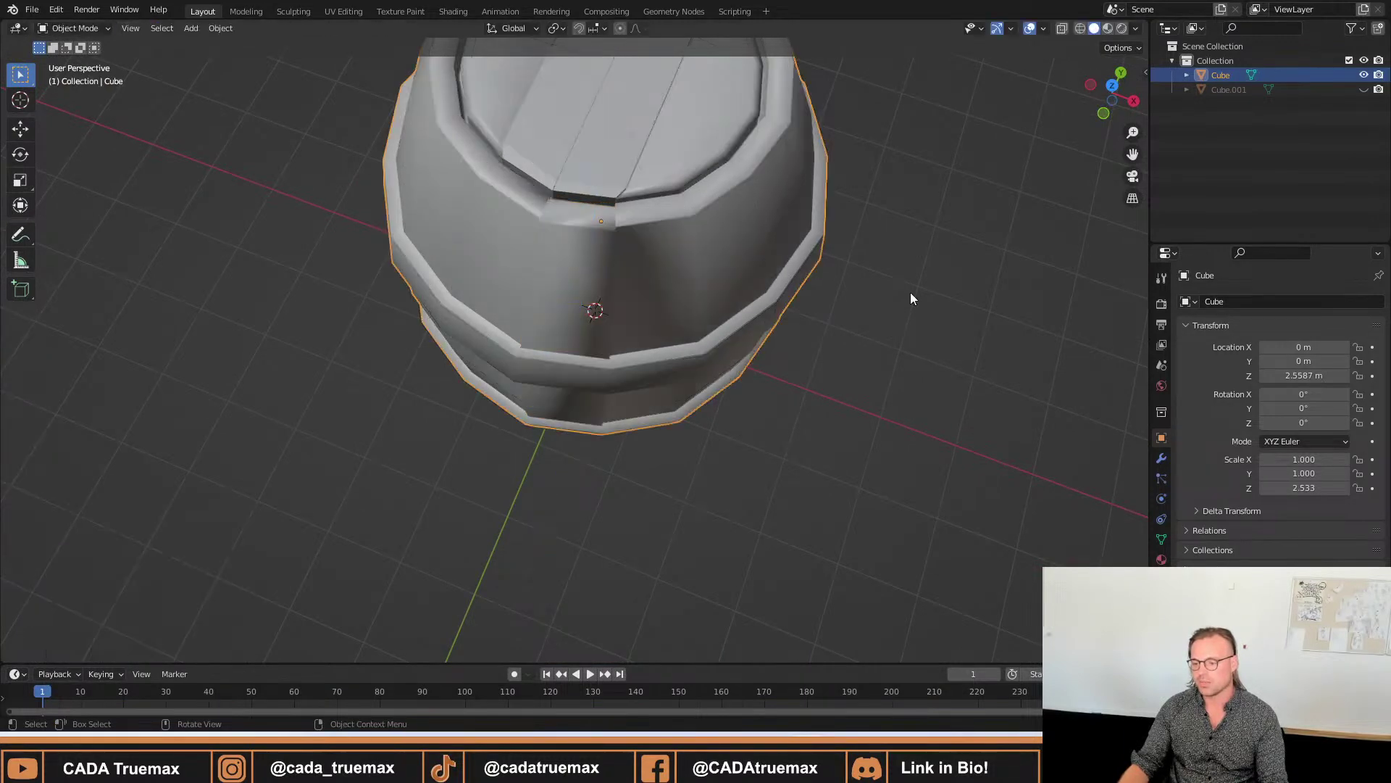
pyautogui.moveTo(587, 395); pyautogui.dragTo(601, 265, button='middle')
# Select another full-height stave of rim and side faces, extrude it about 0.022 m along its normal, and inspect it in Object Mode.
pyautogui.press('Tab')
pyautogui.scroll(4, 444, 333)
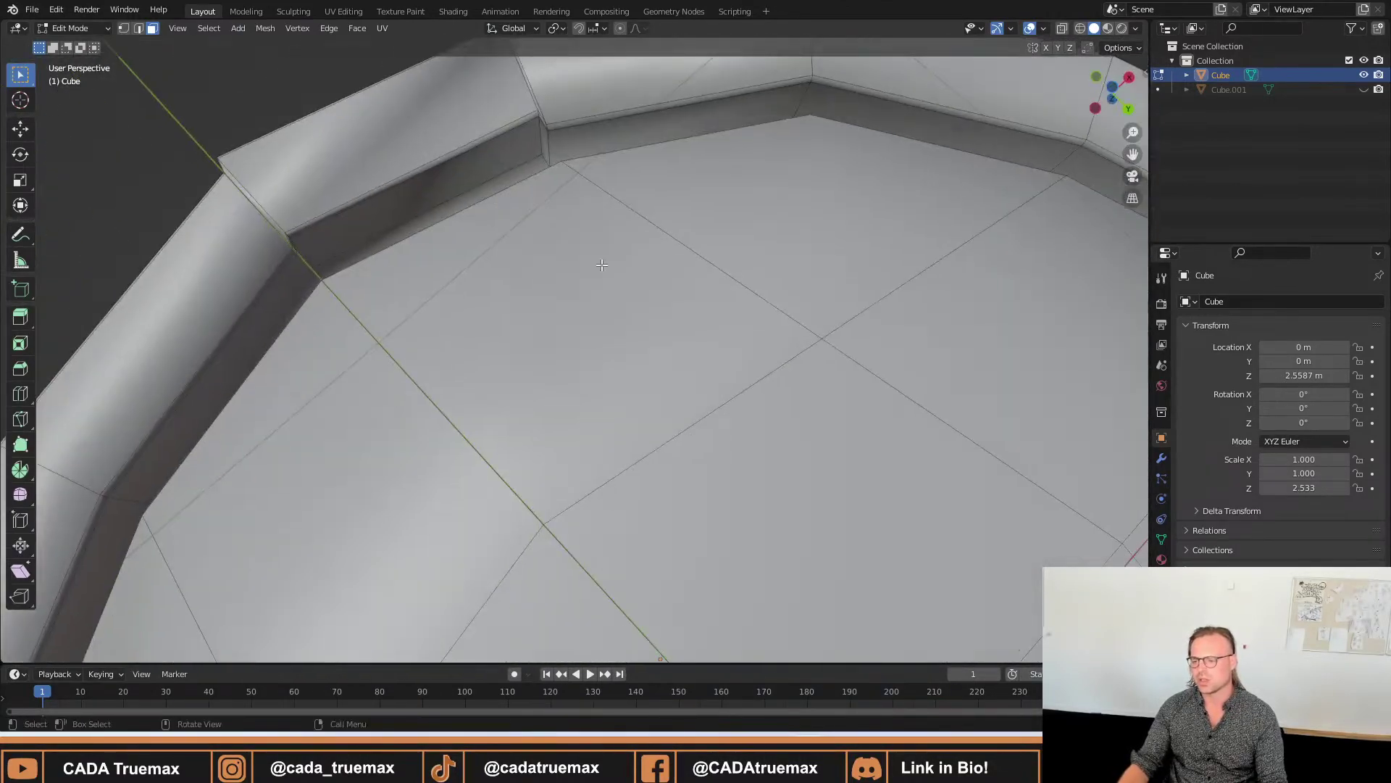
pyautogui.moveTo(673, 122); pyautogui.dragTo(626, 331, button='middle')
pyautogui.press('e')
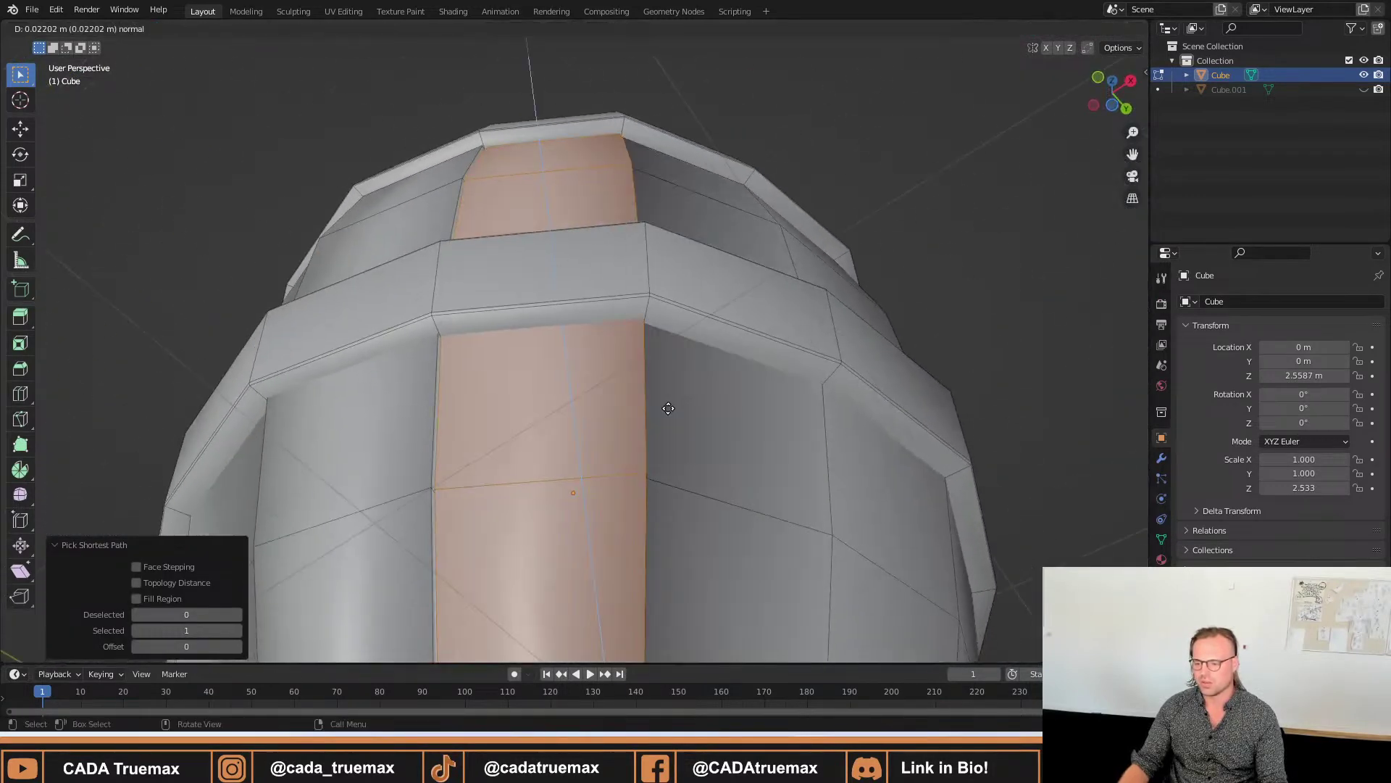
pyautogui.click(667, 408)
pyautogui.press('Tab')
pyautogui.moveTo(832, 227); pyautogui.dragTo(495, 116, button='middle')
pyautogui.moveTo(558, 322); pyautogui.dragTo(510, 255, button='middle')
# Select the next full-height stave of faces between the hoops and extrude it about 0.049 m along its normal.
pyautogui.click(683, 303)
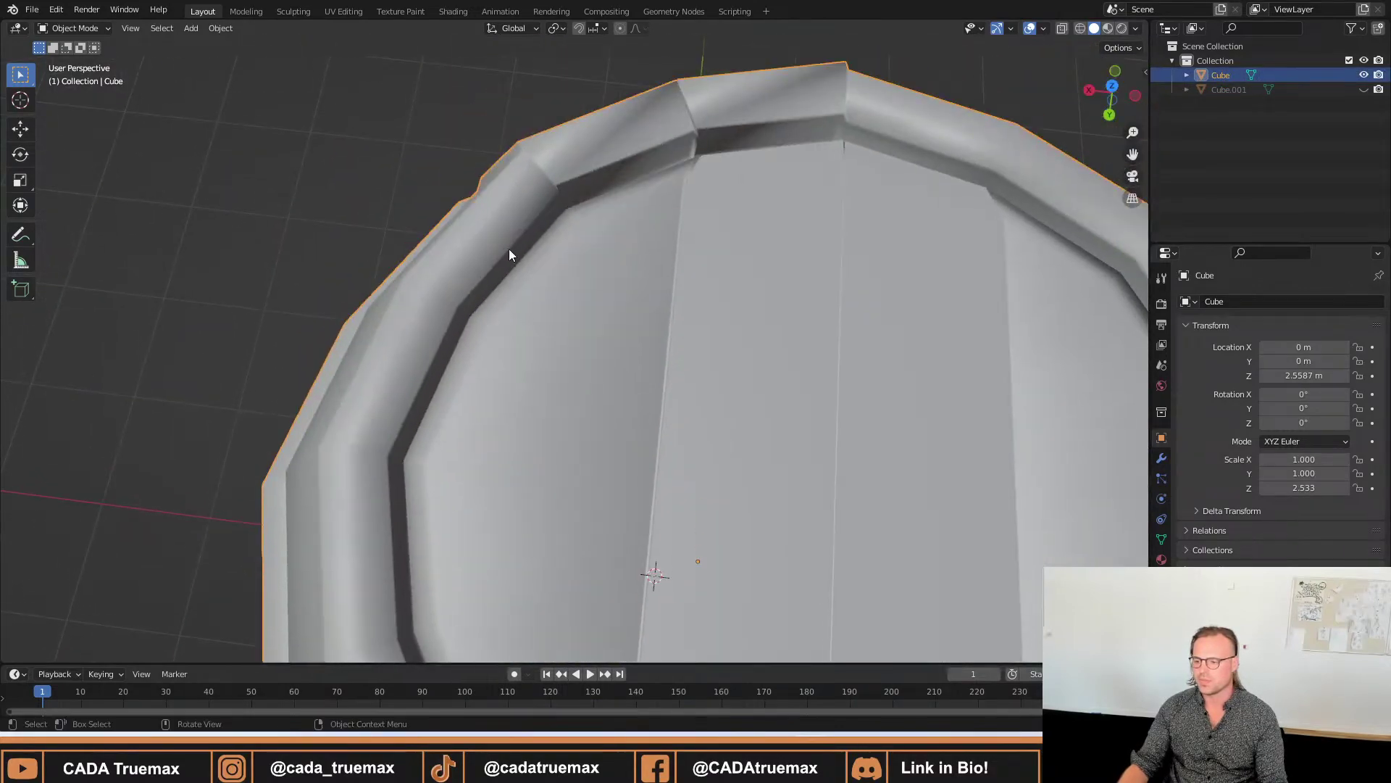
pyautogui.moveTo(315, 342); pyautogui.dragTo(579, 434, button='middle')
pyautogui.scroll(-5, 559, 323)
pyautogui.scroll(3, 524, 272)
pyautogui.scroll(-3, 524, 273)
pyautogui.keyDown('ctrl'); pyautogui.click(516, 286); pyautogui.keyUp('ctrl')
pyautogui.scroll(-3, 507, 481)
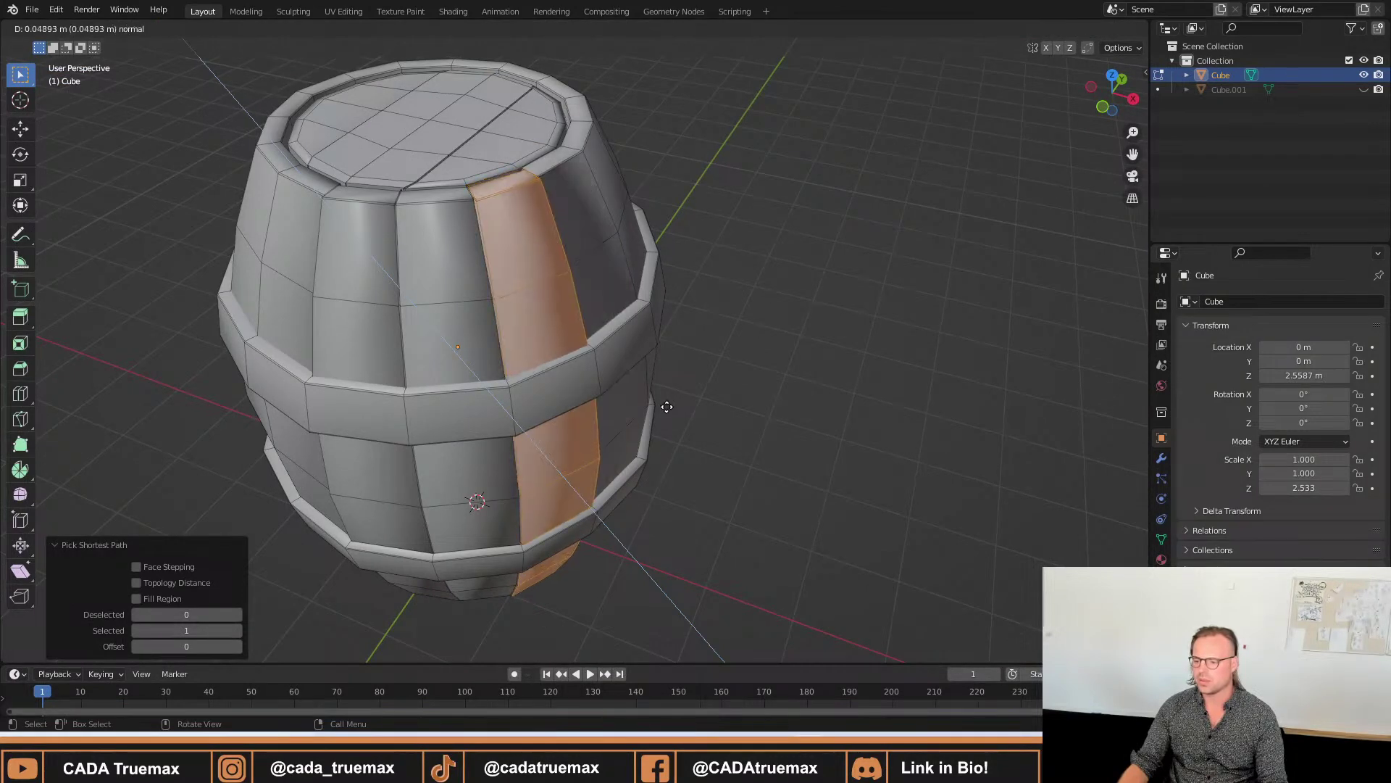
# Extrude a further stave about 0.027 m along its normal and shift its faces about 0.017 m in X and -0.003 m in Y.
pyautogui.moveTo(710, 411); pyautogui.dragTo(672, 390, button='middle')
pyautogui.keyDown('ctrl'); pyautogui.click(468, 499); pyautogui.keyUp('ctrl')
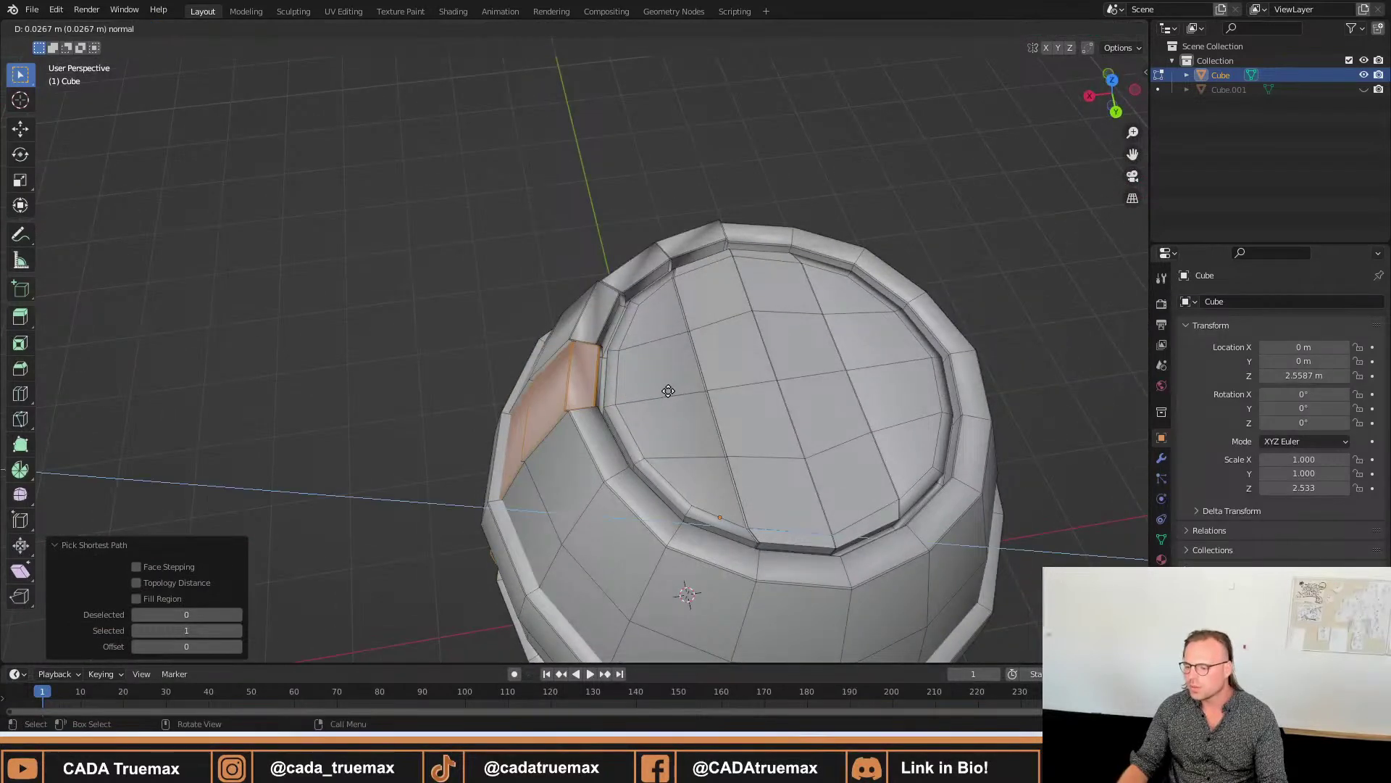
pyautogui.scroll(6, 667, 393)
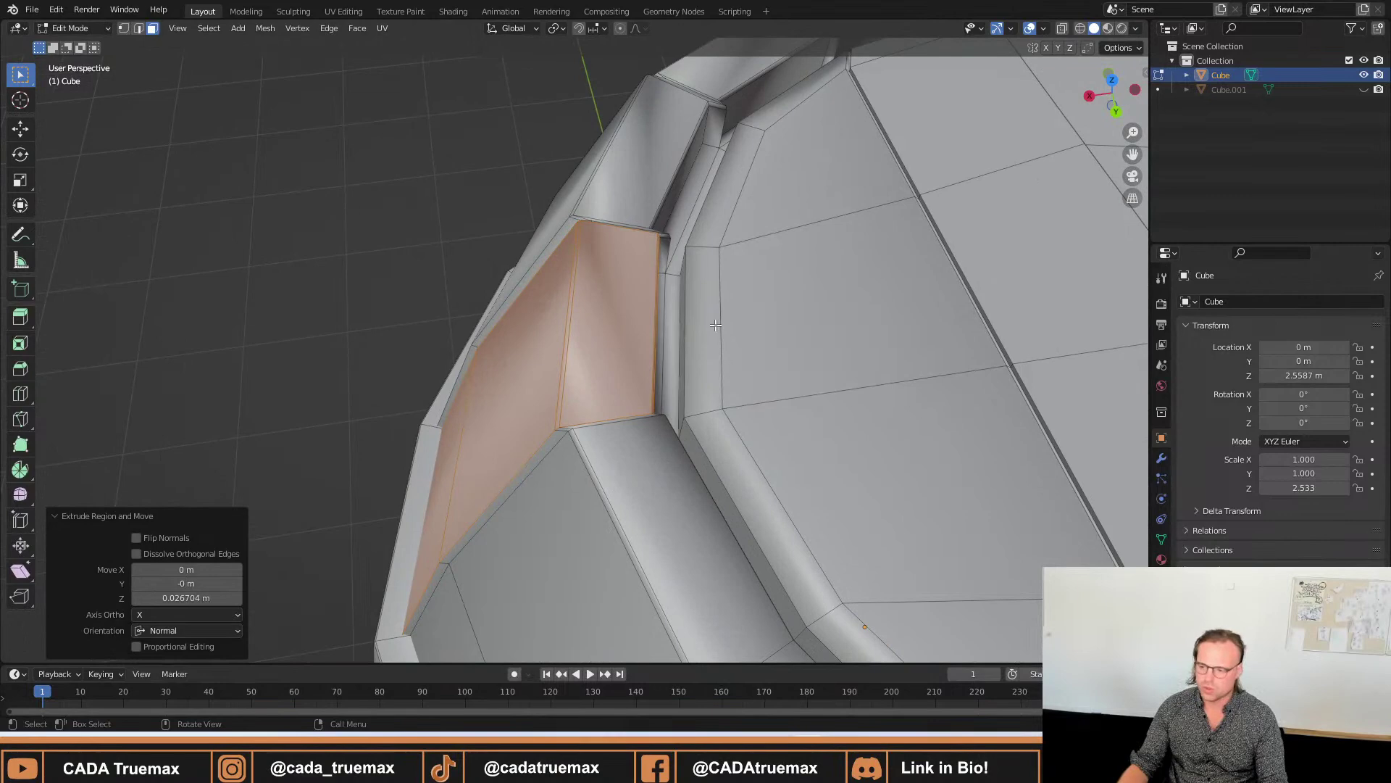
pyautogui.moveTo(724, 348); pyautogui.dragTo(725, 340, button='middle')
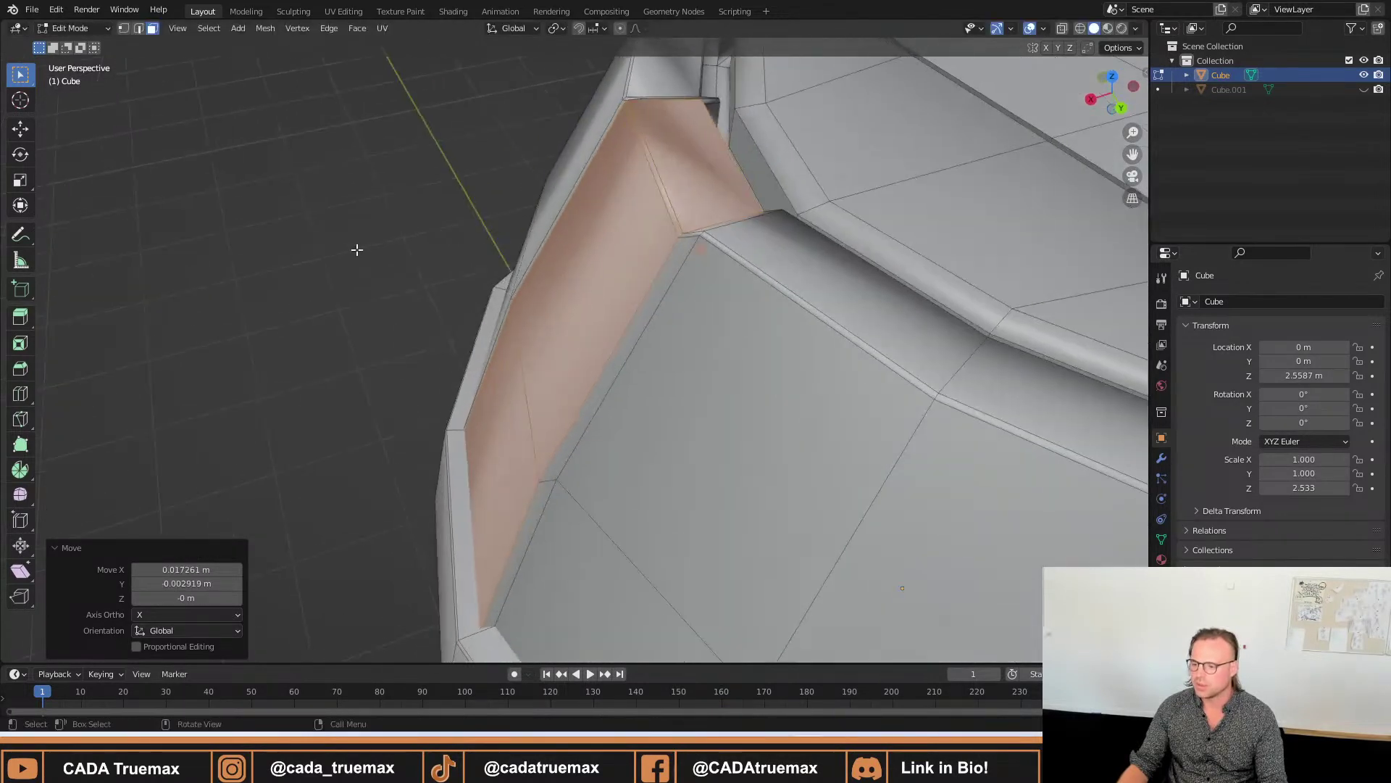
pyautogui.press('Tab')
pyautogui.scroll(-4, 410, 308)
pyautogui.moveTo(759, 262); pyautogui.dragTo(623, 289, button='middle')
pyautogui.press('Tab')
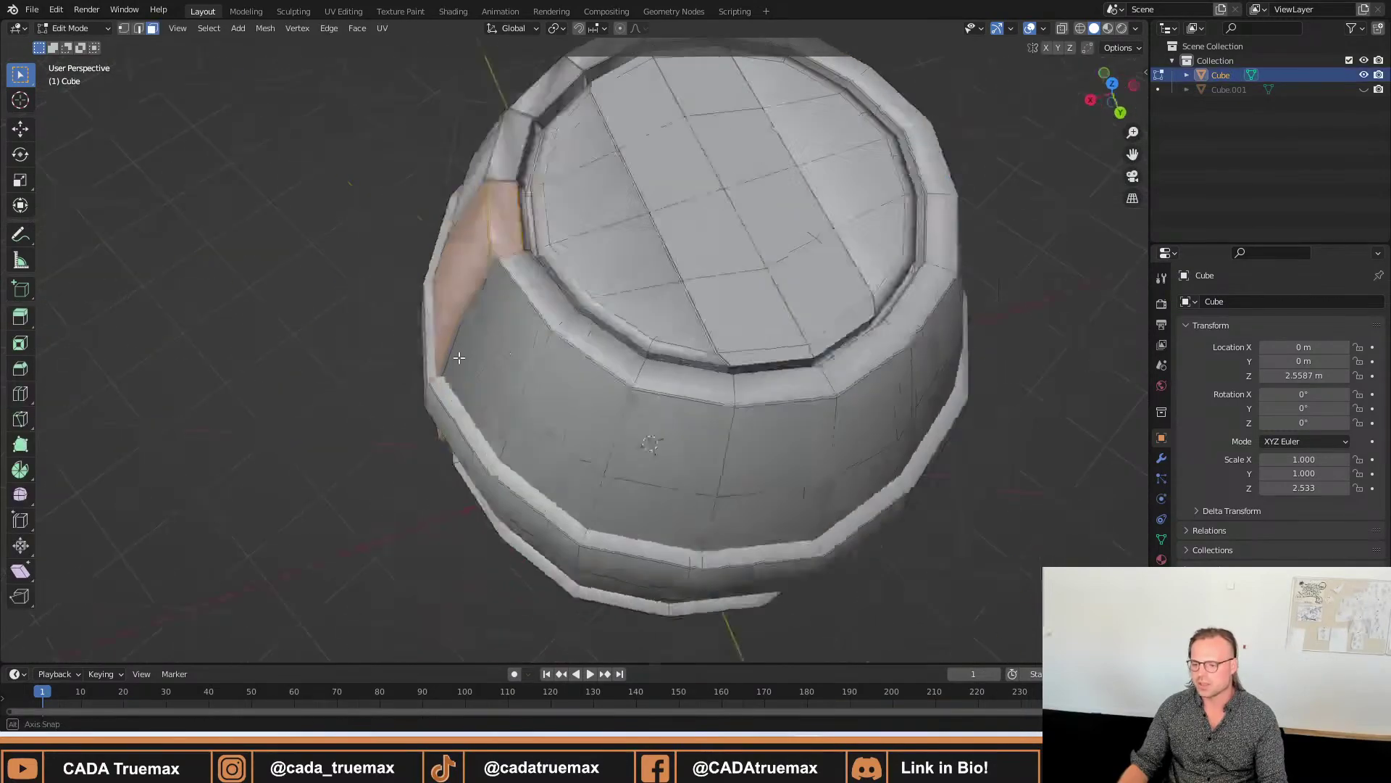
# Select the next stave from the inner rim down around the barrel and extrude it outward.
pyautogui.scroll(5, 507, 217)
pyautogui.moveTo(437, 219); pyautogui.dragTo(547, 331, button='middle')
pyautogui.scroll(-3, 428, 302)
pyautogui.scroll(5, 591, 352)
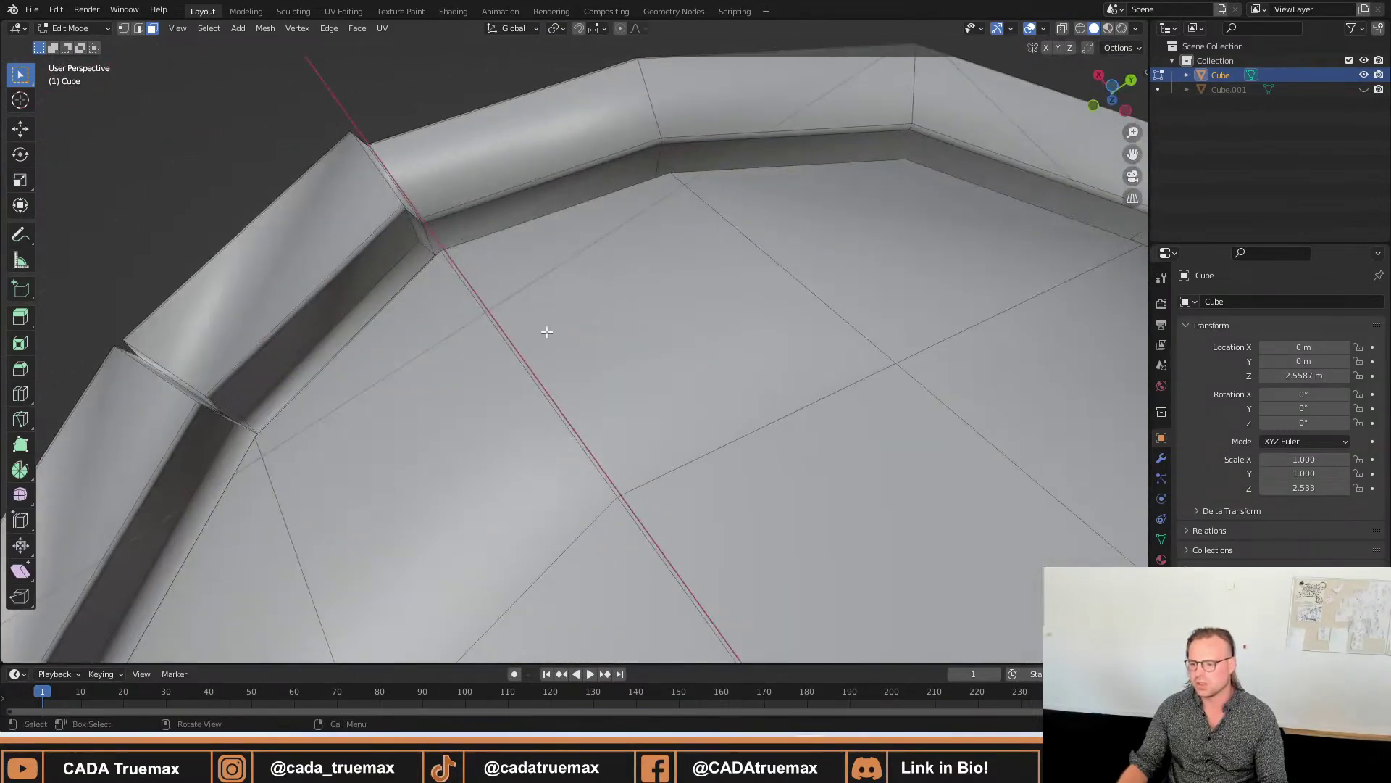
pyautogui.keyDown('ctrl'); pyautogui.click(511, 204); pyautogui.keyUp('ctrl')
pyautogui.scroll(-5, 511, 204)
pyautogui.moveTo(511, 204); pyautogui.dragTo(672, 403, button='middle')
# Select the adjoining stave starting at its inner rim face and extrude it about 0.028 m along its normal.
pyautogui.click(627, 346)
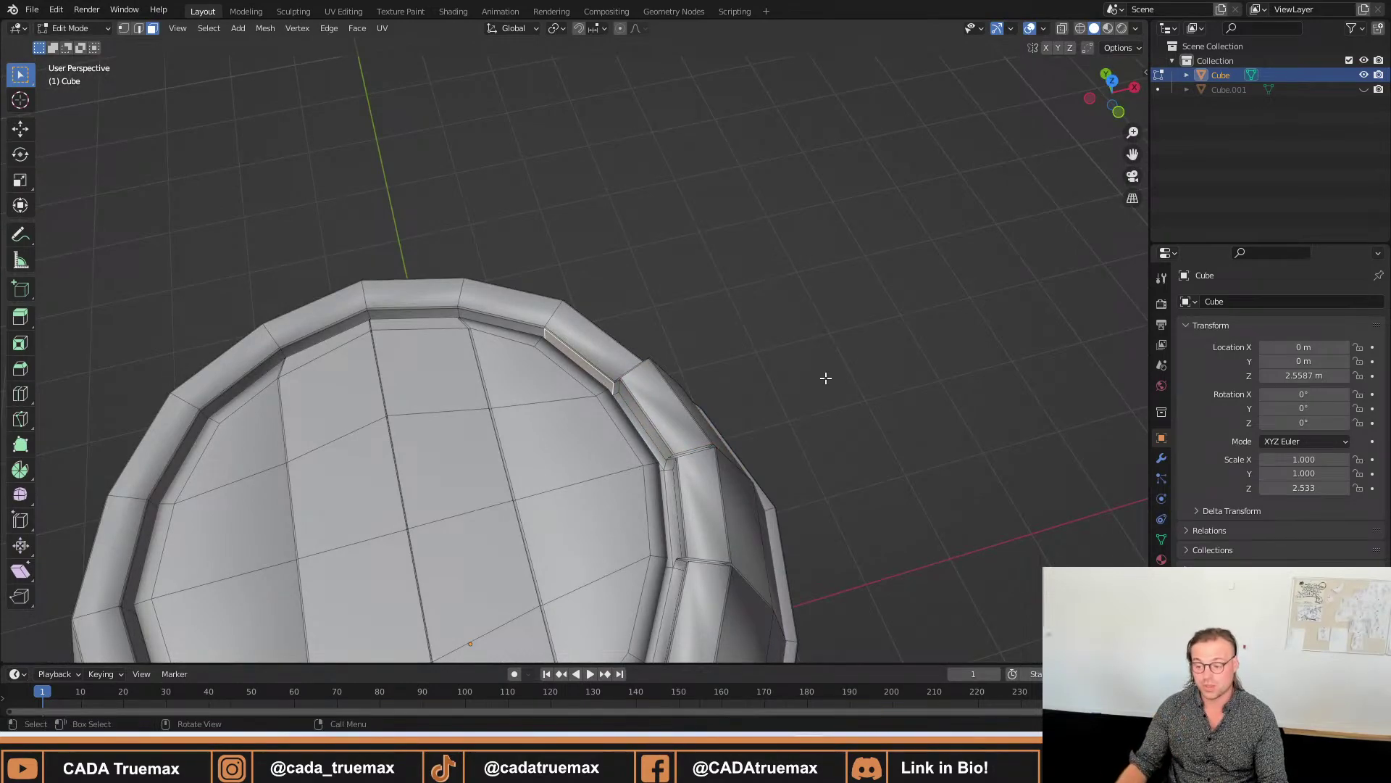
pyautogui.moveTo(825, 377); pyautogui.dragTo(706, 280, button='middle')
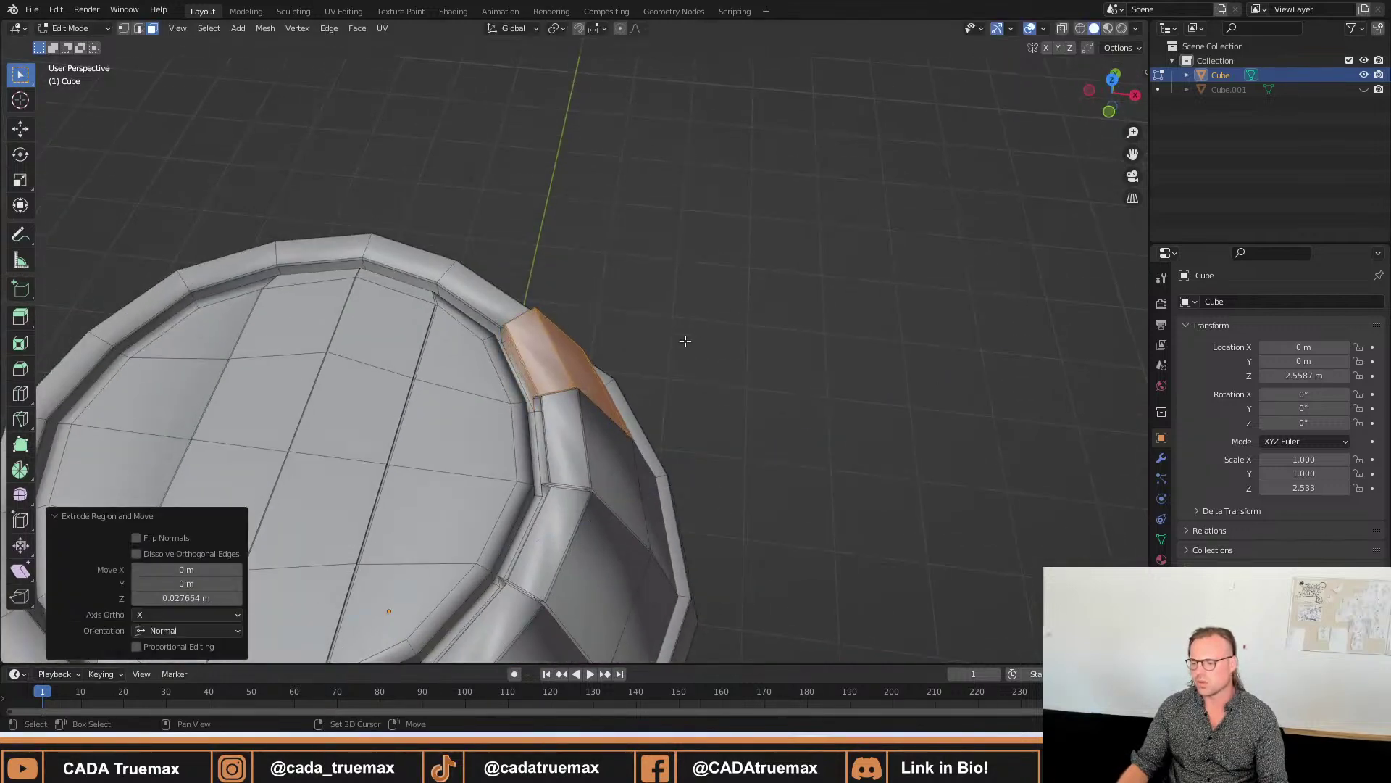
pyautogui.moveTo(685, 341); pyautogui.dragTo(693, 392, button='middle')
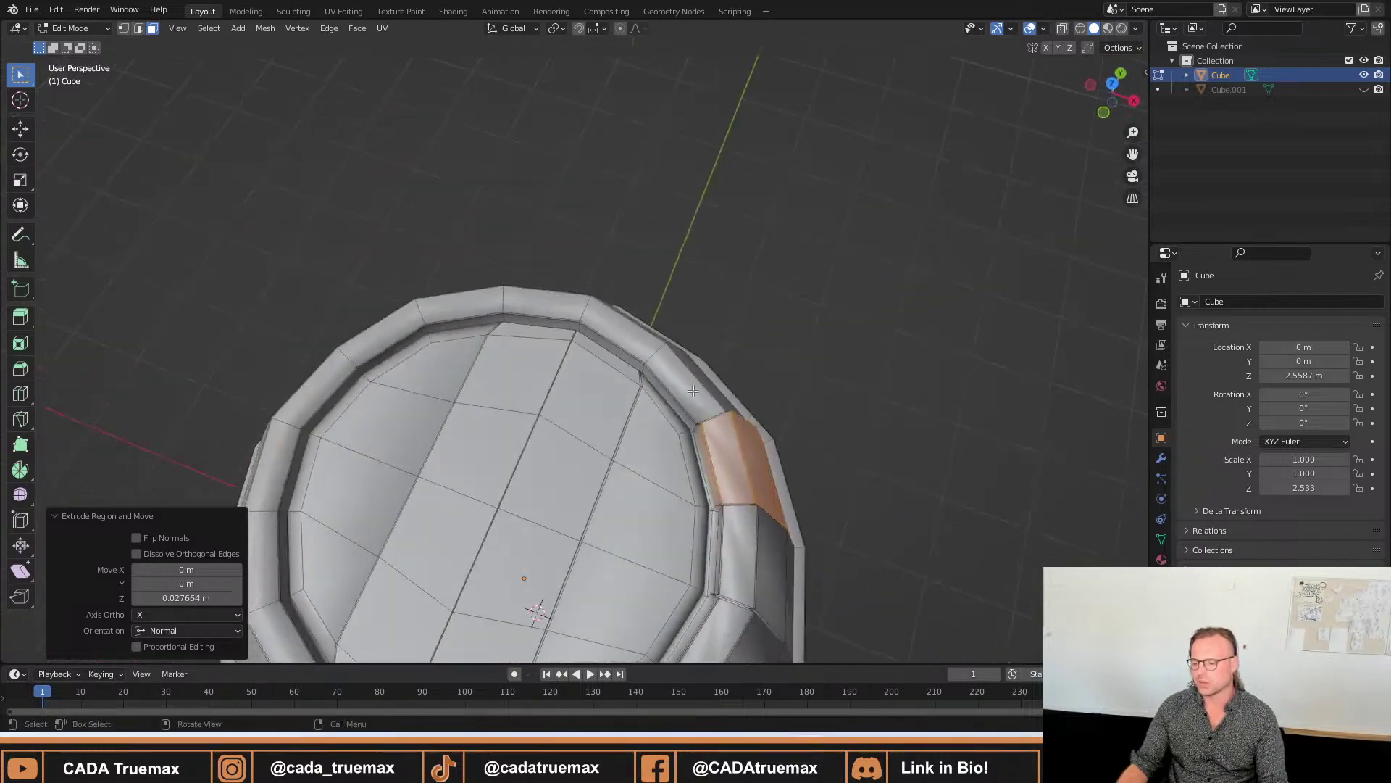
# Select the following stave around the barrel and extrude it about 0.052 m along its normal.
pyautogui.scroll(2, 710, 414)
pyautogui.moveTo(788, 442); pyautogui.dragTo(579, 447, button='middle')
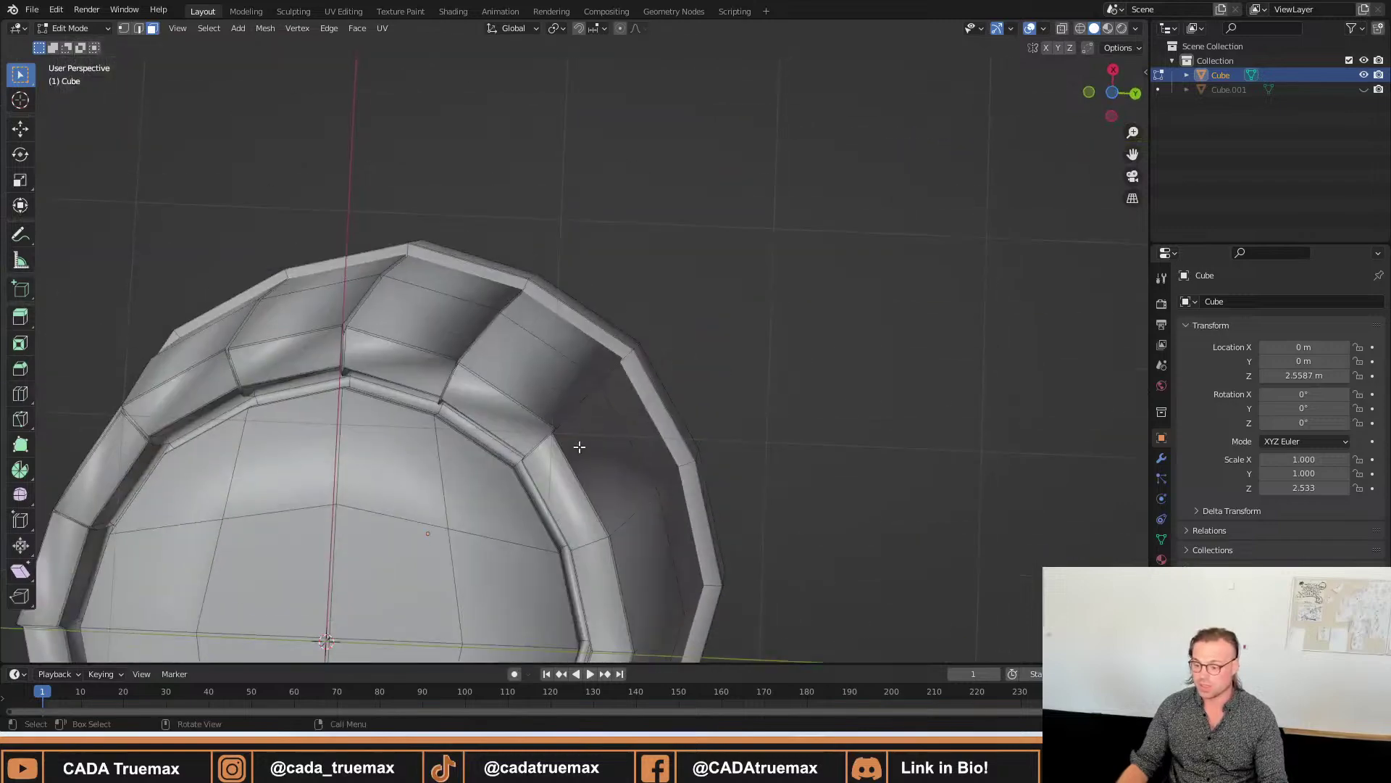
pyautogui.moveTo(627, 376); pyautogui.dragTo(600, 389, button='middle')
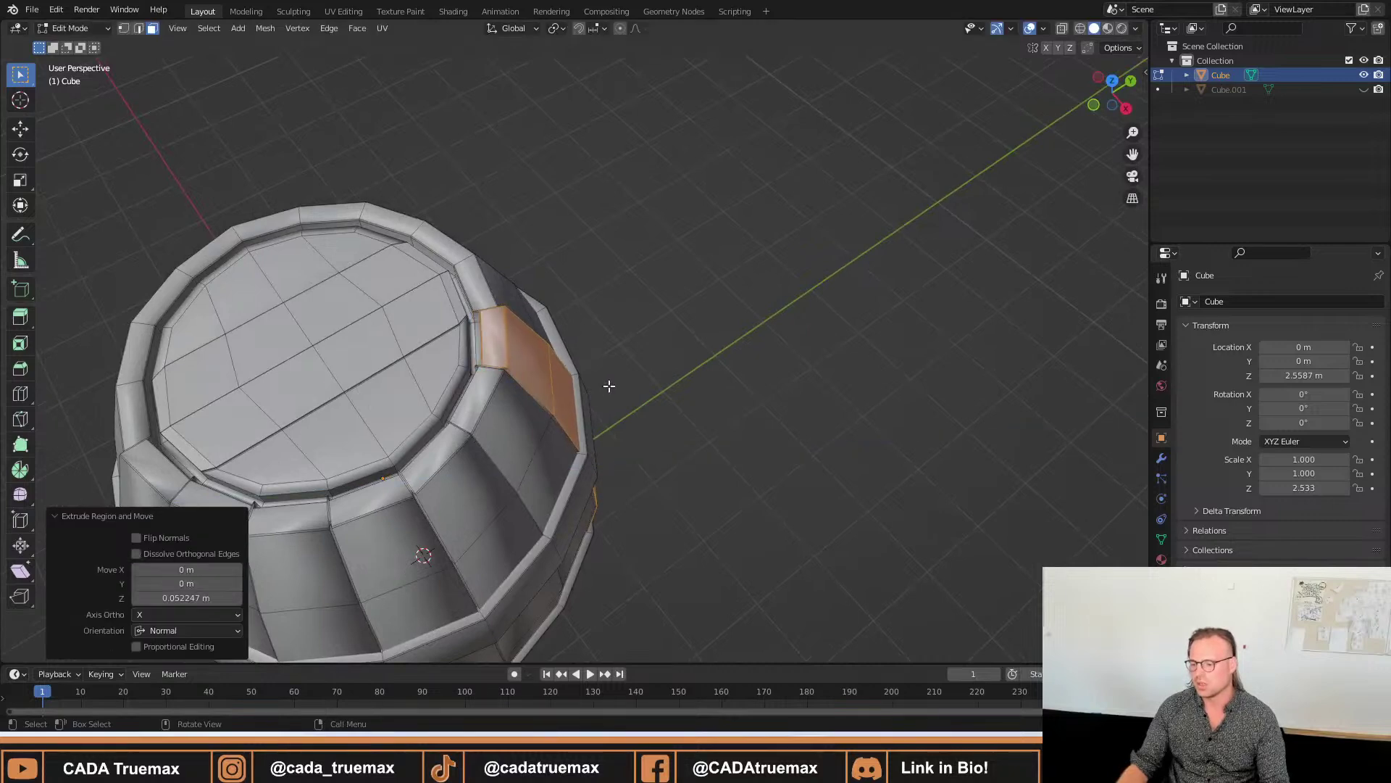
# Select the next stave beside the last extruded one and extrude it about 0.034 m along its normal.
pyautogui.scroll(2, 514, 382)
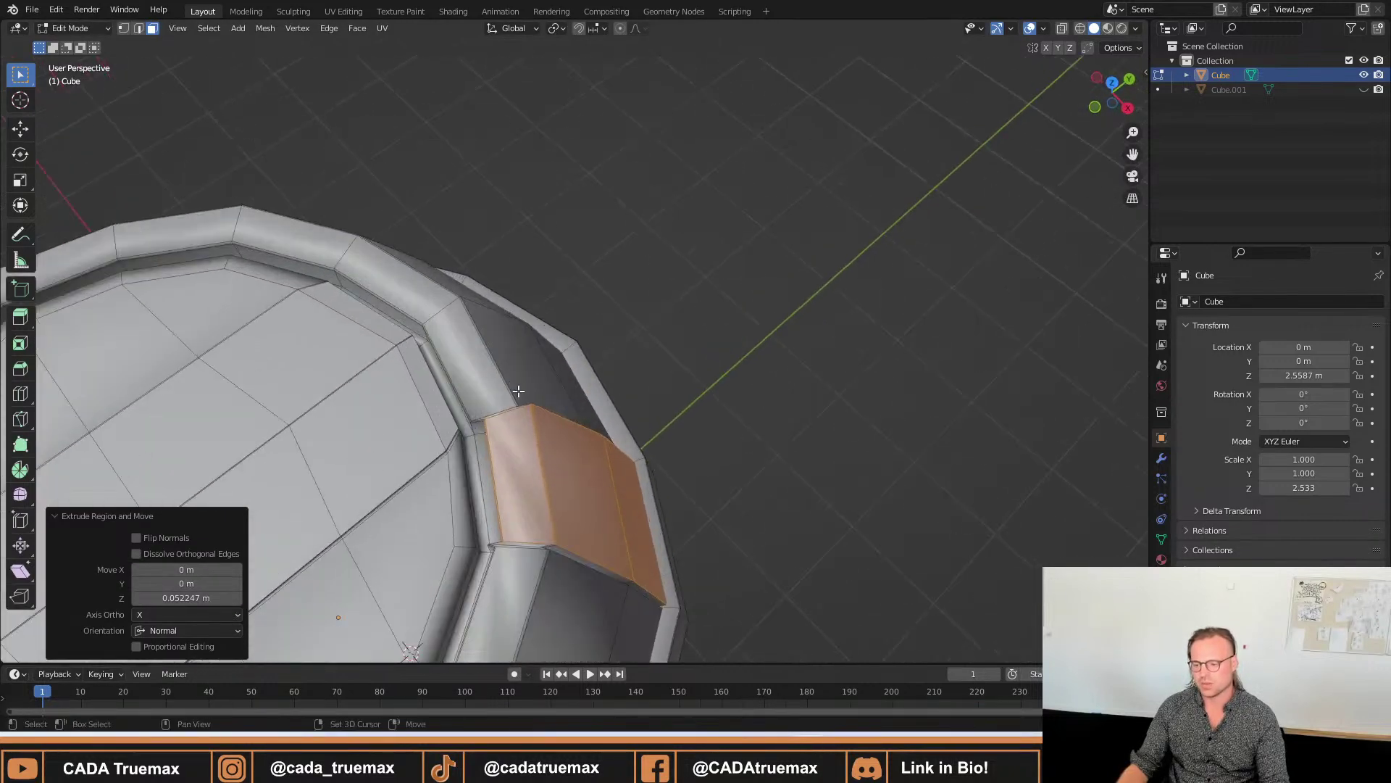
pyautogui.moveTo(598, 450); pyautogui.dragTo(599, 363, button='middle')
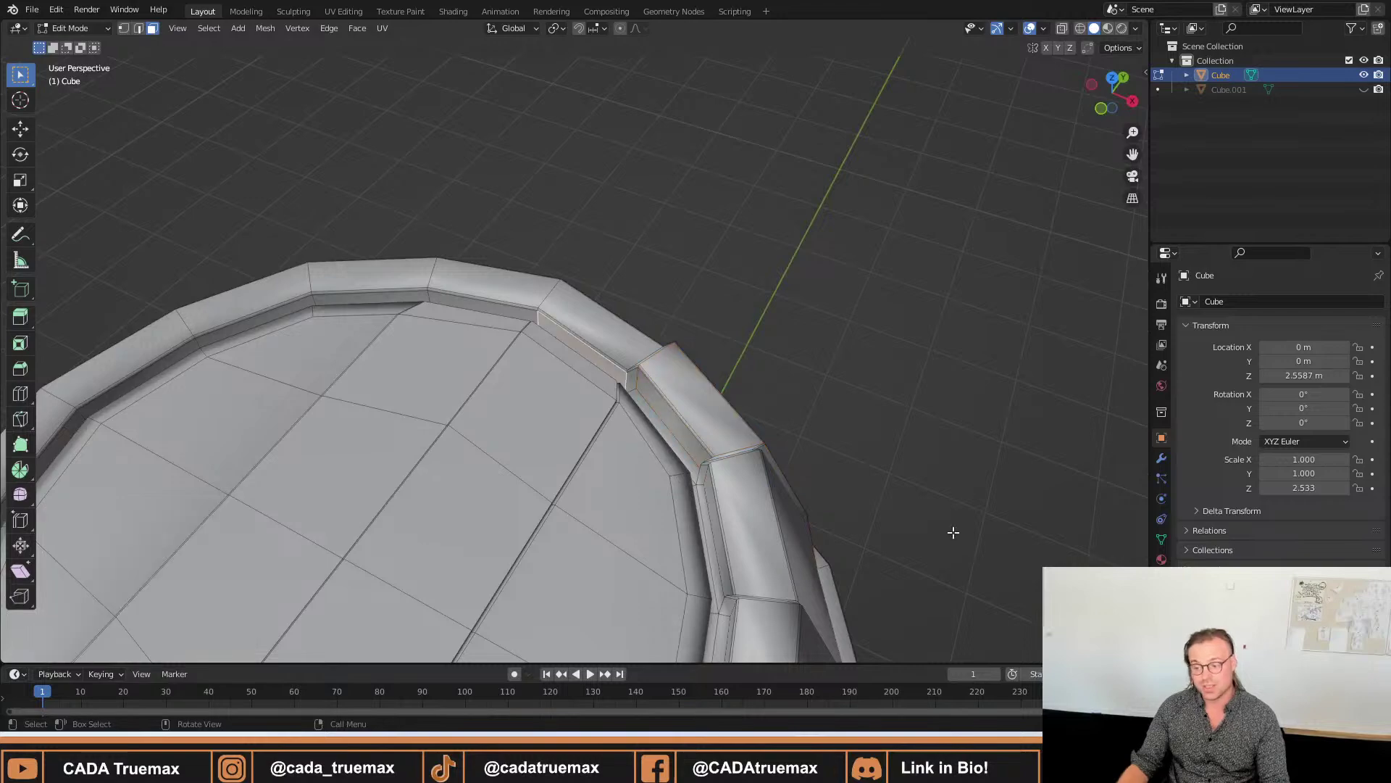
pyautogui.moveTo(953, 533); pyautogui.dragTo(657, 308, button='middle')
pyautogui.scroll(-6, 744, 457)
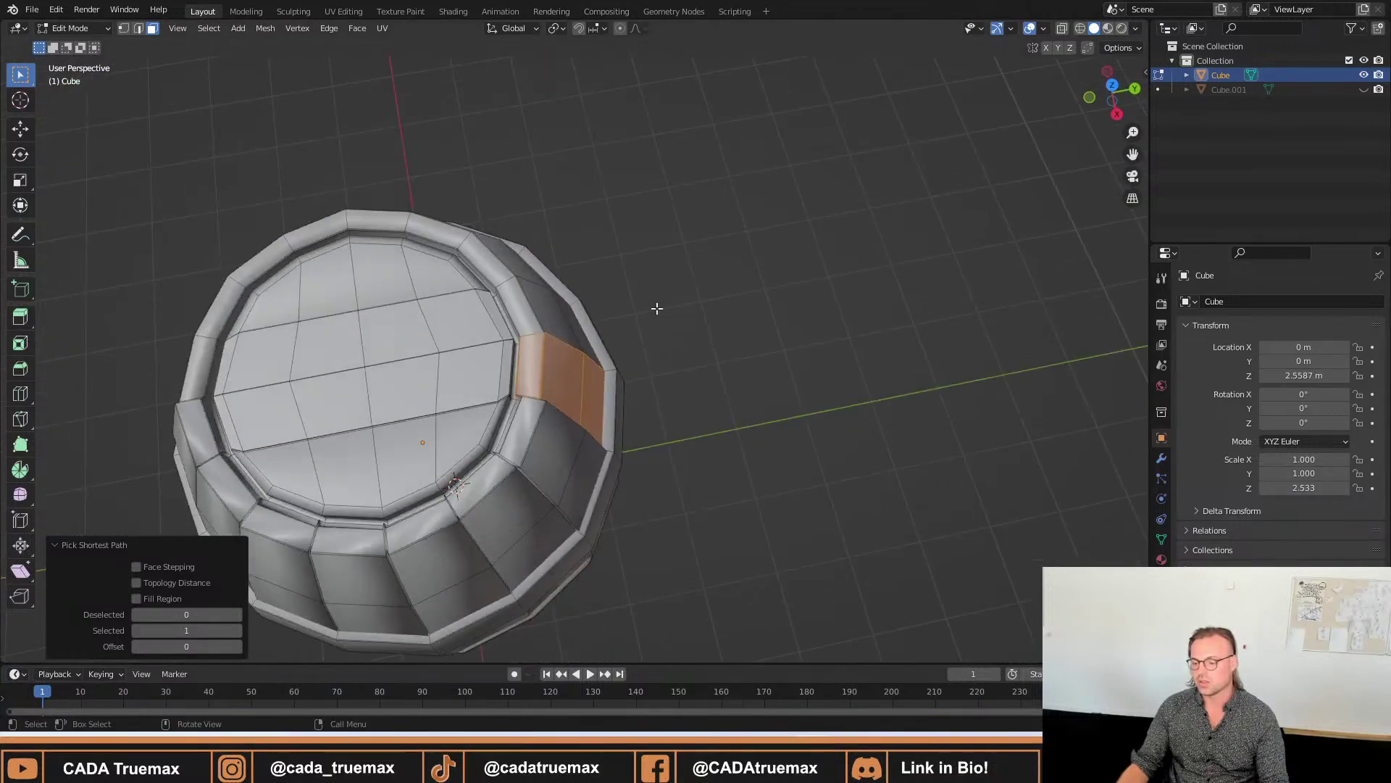
pyautogui.scroll(1, 631, 315)
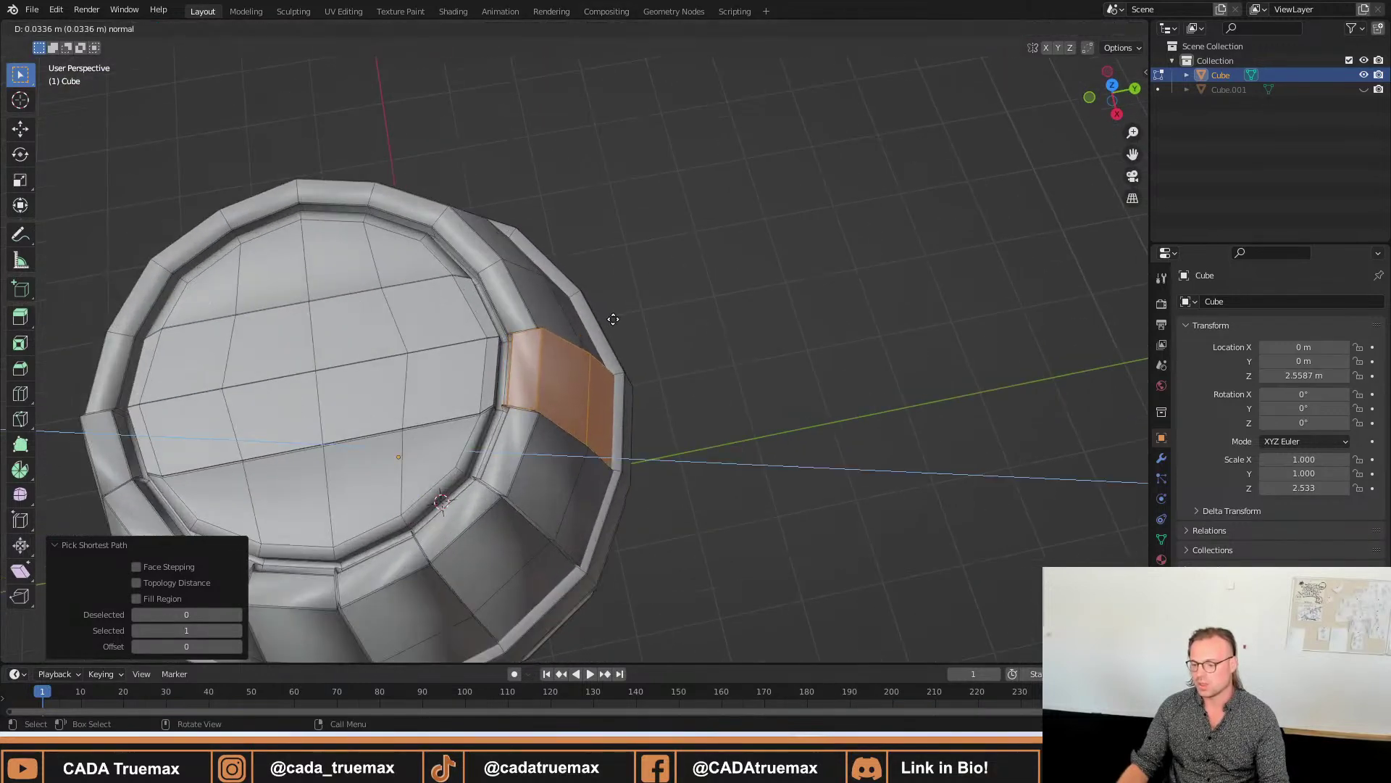
pyautogui.moveTo(587, 335); pyautogui.dragTo(560, 366, button='middle')
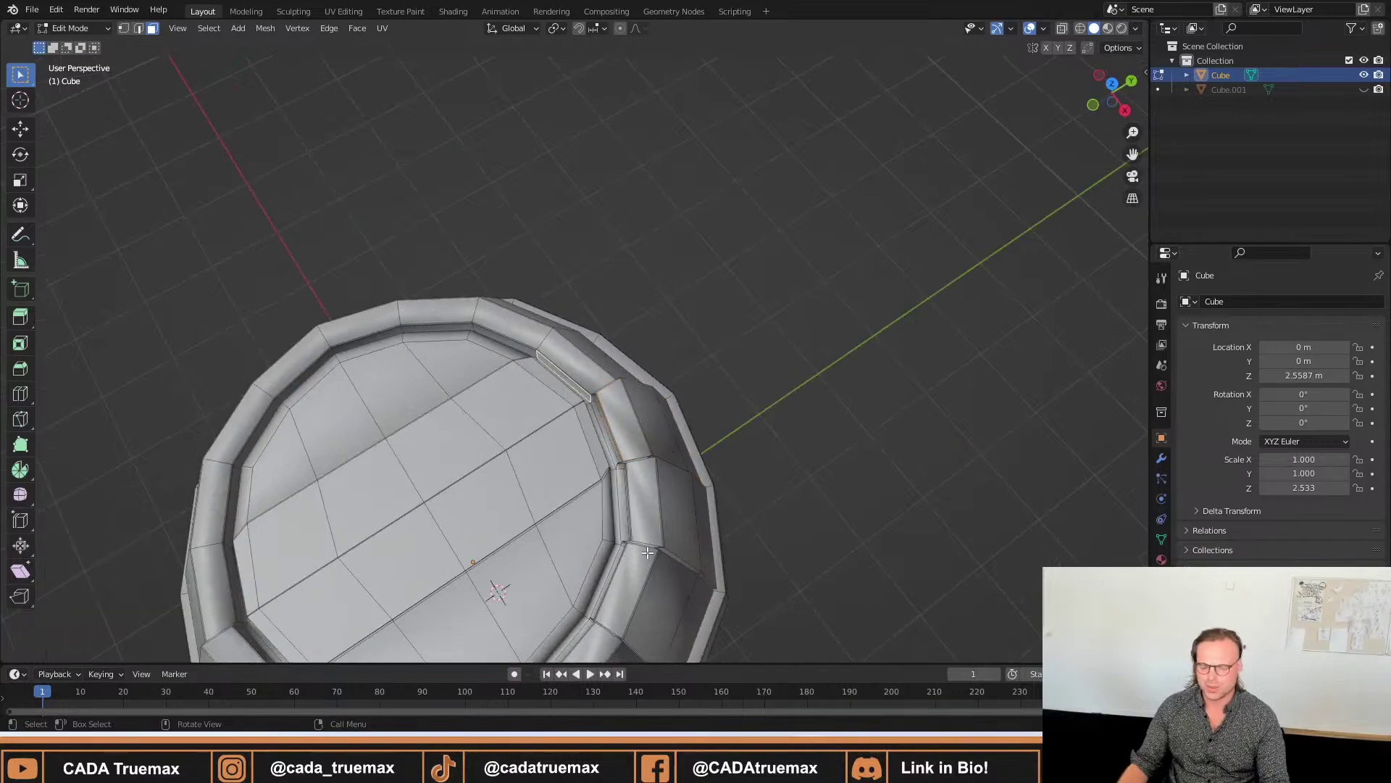
# Check the barrel from above in Object Mode without its selection outline, reselect it and return to Edit Mode.
pyautogui.moveTo(647, 553); pyautogui.dragTo(557, 375, button='middle')
pyautogui.scroll(2, 590, 381)
pyautogui.scroll(-3, 590, 391)
pyautogui.press('Tab')
pyautogui.click(948, 250)
pyautogui.click(555, 375)
pyautogui.press('Tab')
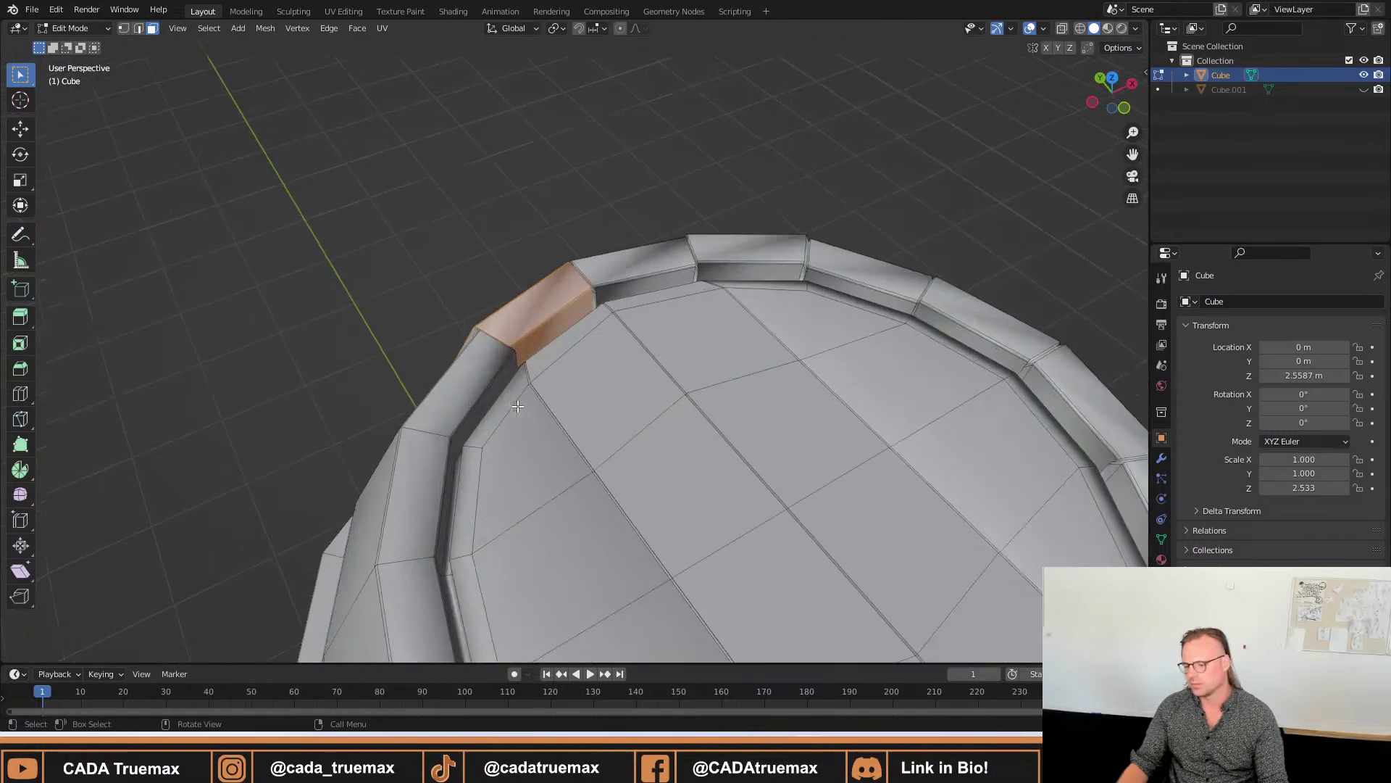
# Select the next stave from the inner rim down the barrel's side and extrude it about 0.022 m along its normal.
pyautogui.moveTo(425, 428); pyautogui.dragTo(452, 551, button='middle')
pyautogui.moveTo(415, 595); pyautogui.dragTo(618, 301, button='middle')
pyautogui.keyDown('ctrl'); pyautogui.click(363, 387); pyautogui.keyUp('ctrl')
pyautogui.scroll(-3, 419, 388)
pyautogui.scroll(2, 557, 124)
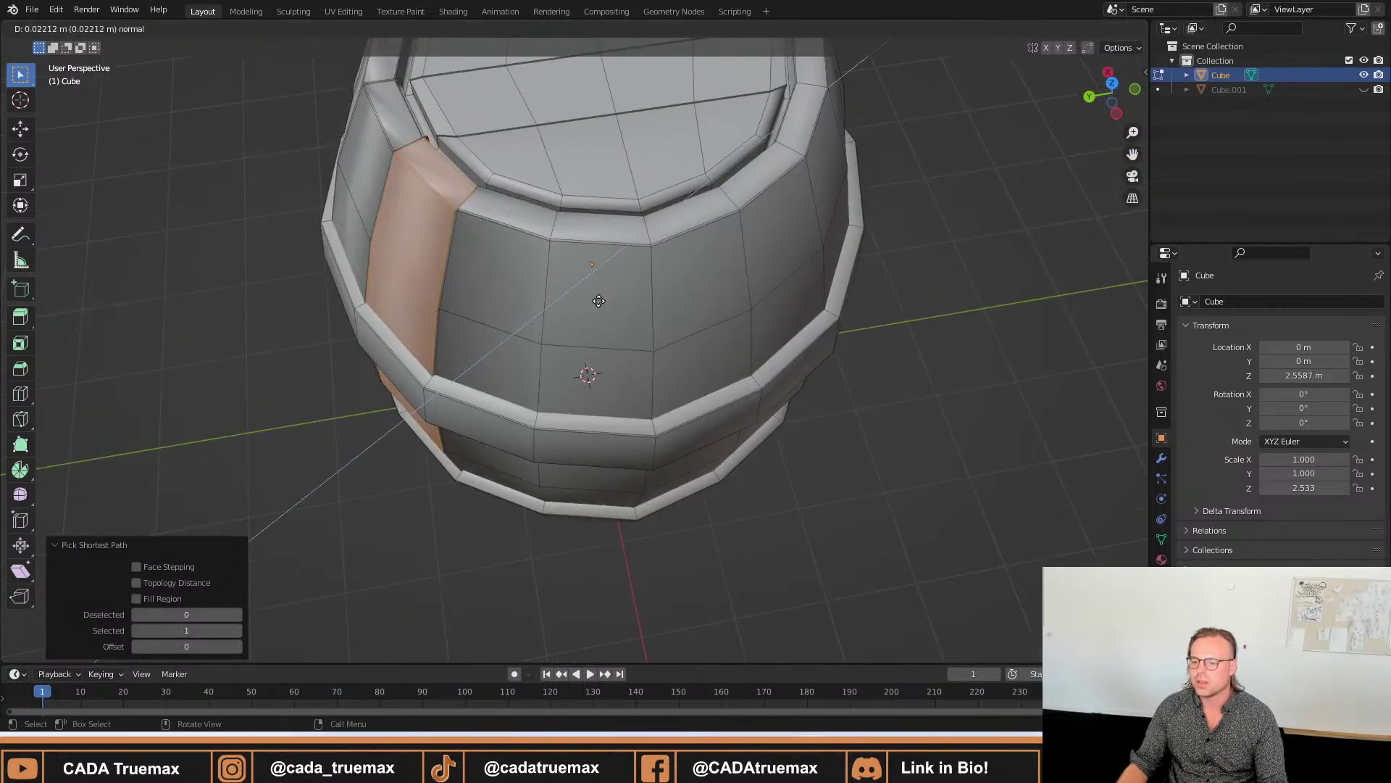
# Select the adjoining stave around the barrel and extrude it about 0.018 m along its normal.
pyautogui.moveTo(520, 194); pyautogui.dragTo(656, 256, button='middle')
pyautogui.scroll(-3, 649, 312)
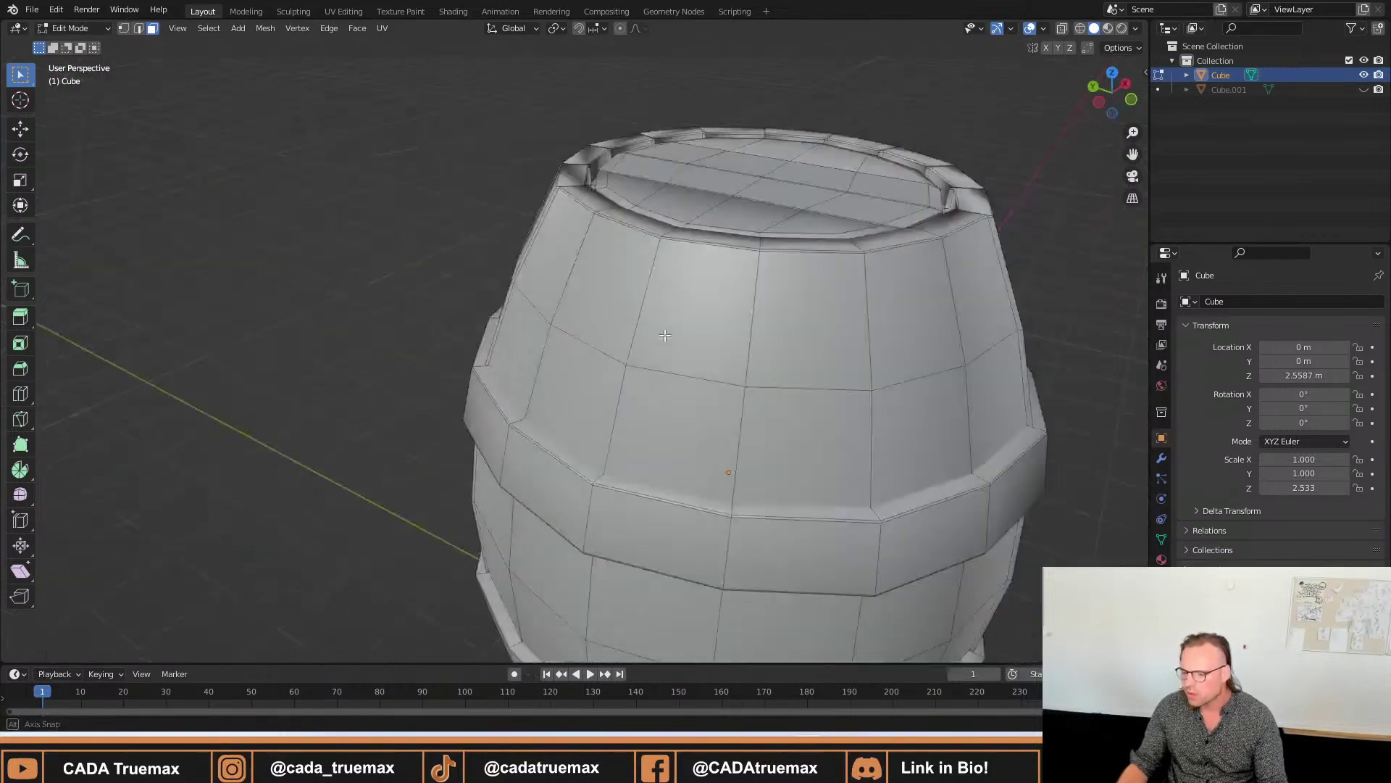
pyautogui.moveTo(649, 311); pyautogui.dragTo(507, 305, button='middle')
pyautogui.scroll(4, 542, 405)
pyautogui.scroll(-2, 543, 404)
pyautogui.keyDown('ctrl'); pyautogui.click(355, 263); pyautogui.keyUp('ctrl')
pyautogui.scroll(-2, 355, 263)
pyautogui.scroll(-1, 635, 316)
pyautogui.scroll(3, 578, 248)
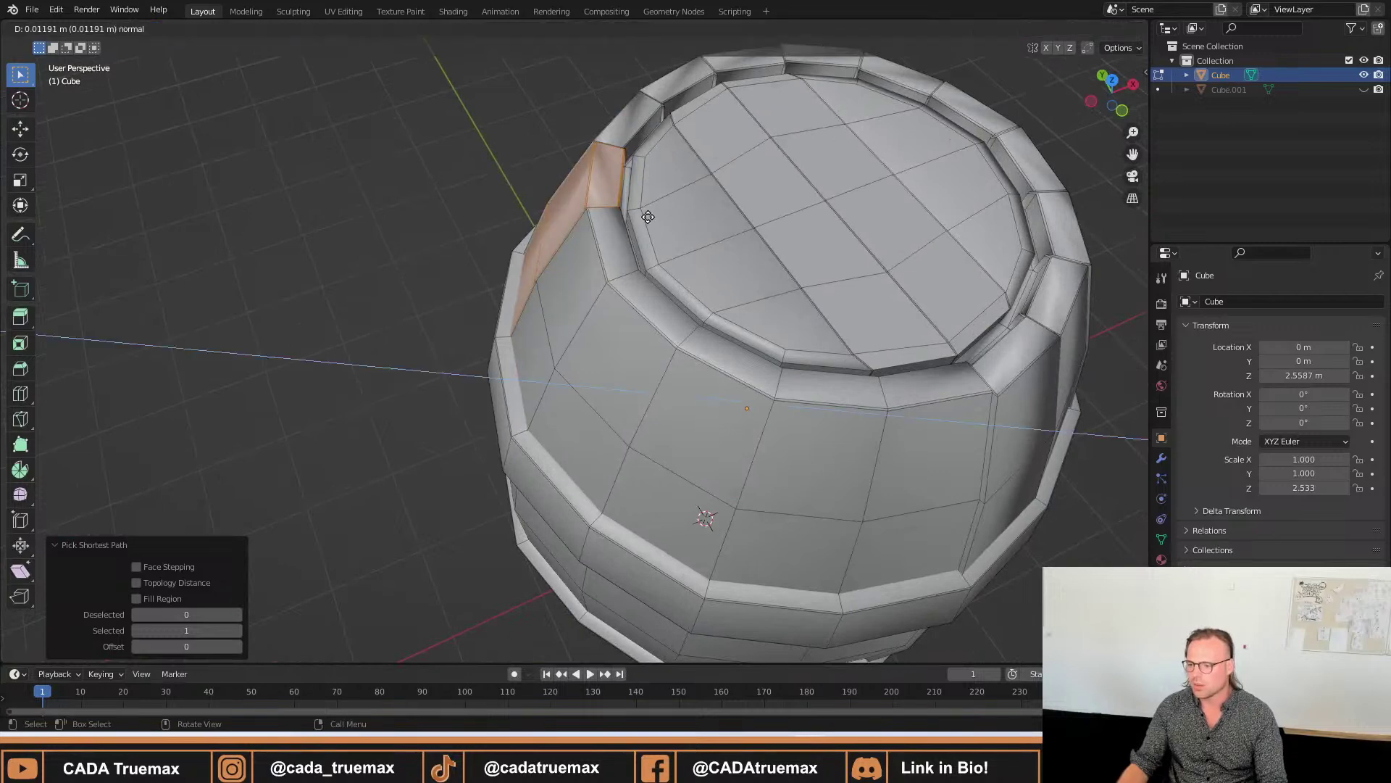
# Select the following stave from its inner rim face to the underside and extrude it about 0.023 m along its normal.
pyautogui.moveTo(649, 238); pyautogui.dragTo(616, 289, button='middle')
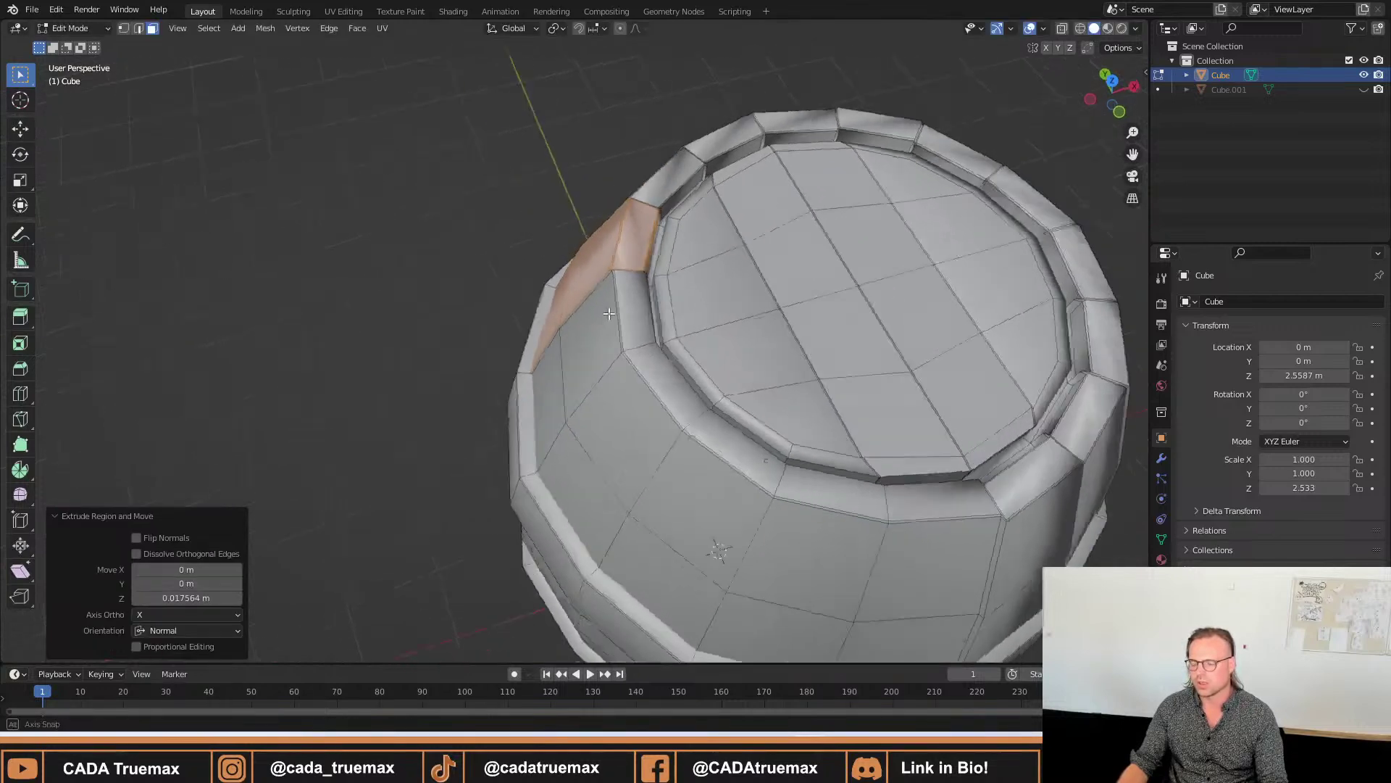
pyautogui.scroll(3, 585, 324)
pyautogui.moveTo(614, 365); pyautogui.dragTo(551, 449, button='middle')
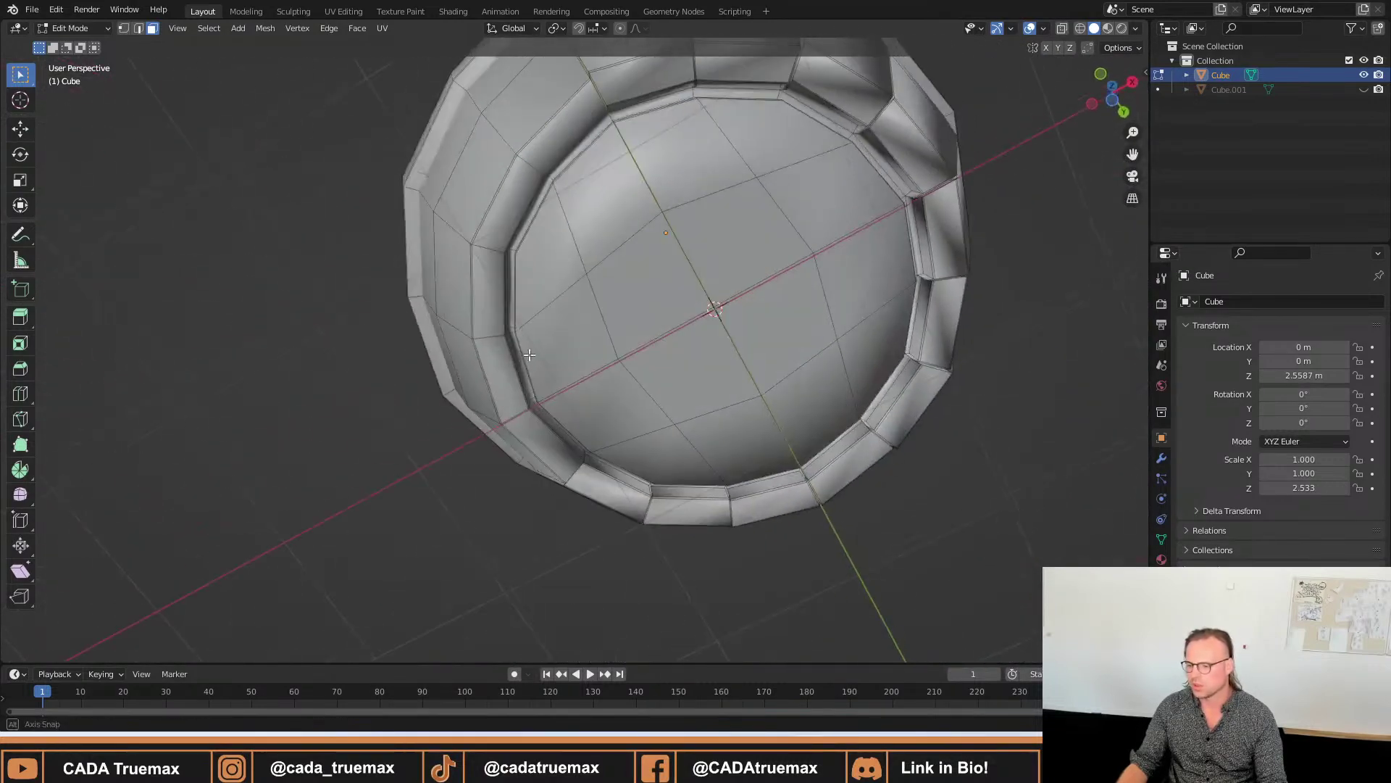
pyautogui.scroll(4, 542, 458)
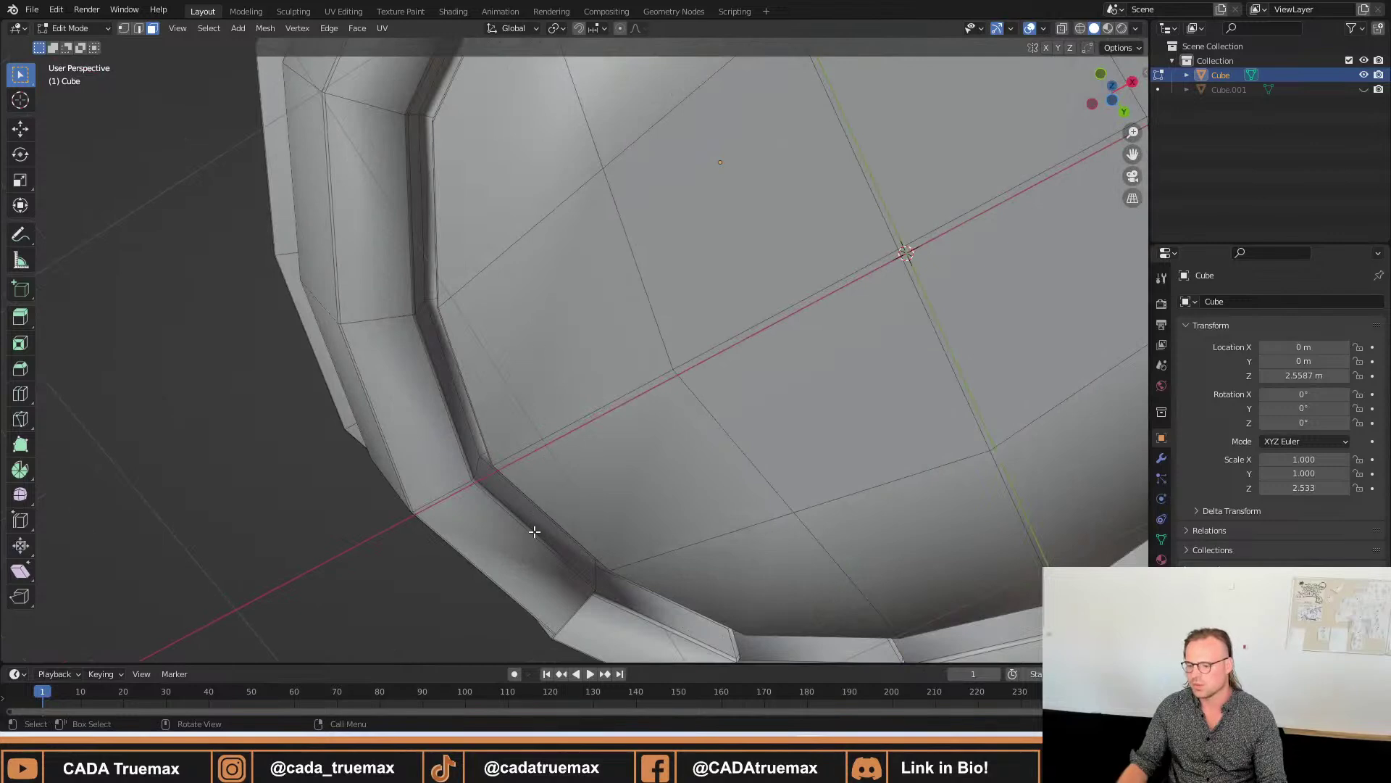
pyautogui.scroll(-5, 534, 527)
pyautogui.moveTo(534, 527); pyautogui.dragTo(649, 382, button='middle')
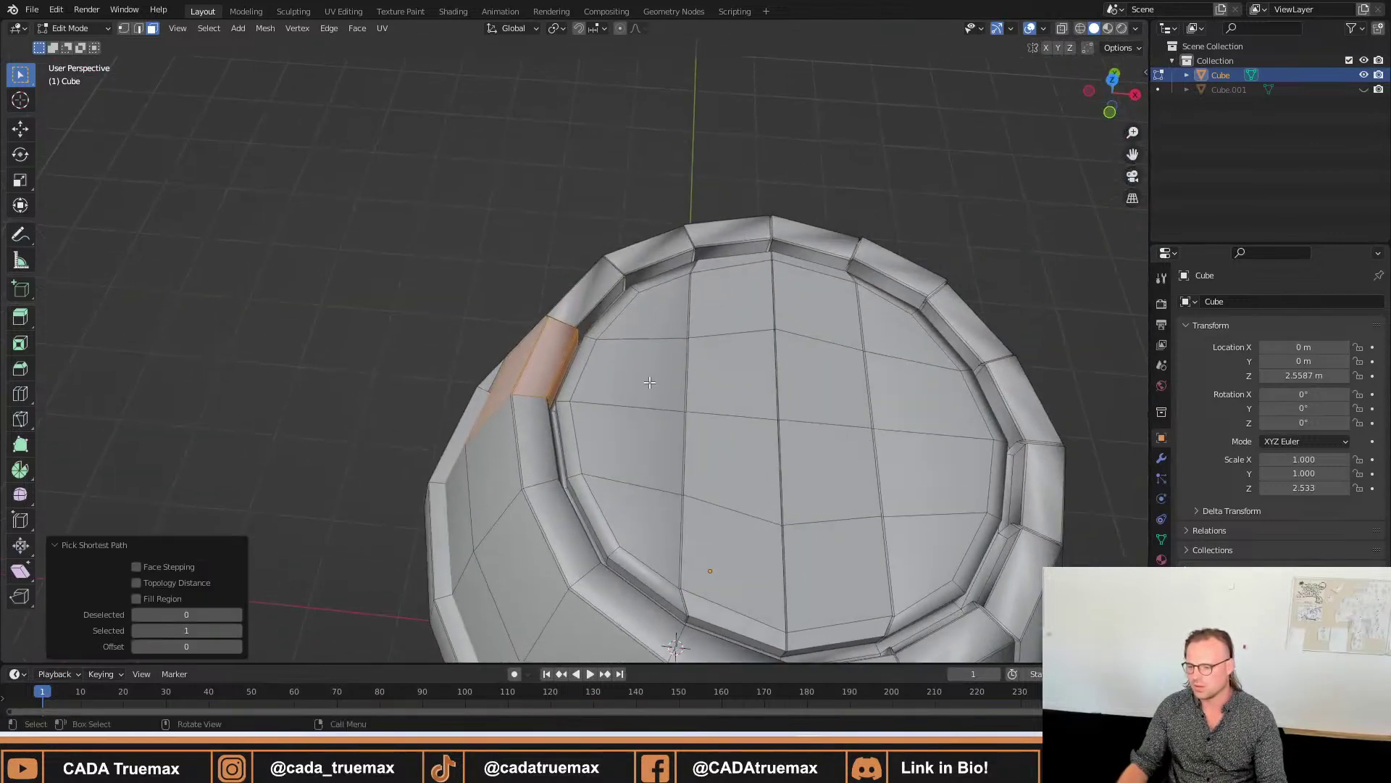
pyautogui.scroll(2, 534, 425)
pyautogui.moveTo(533, 425); pyautogui.dragTo(414, 327, button='middle')
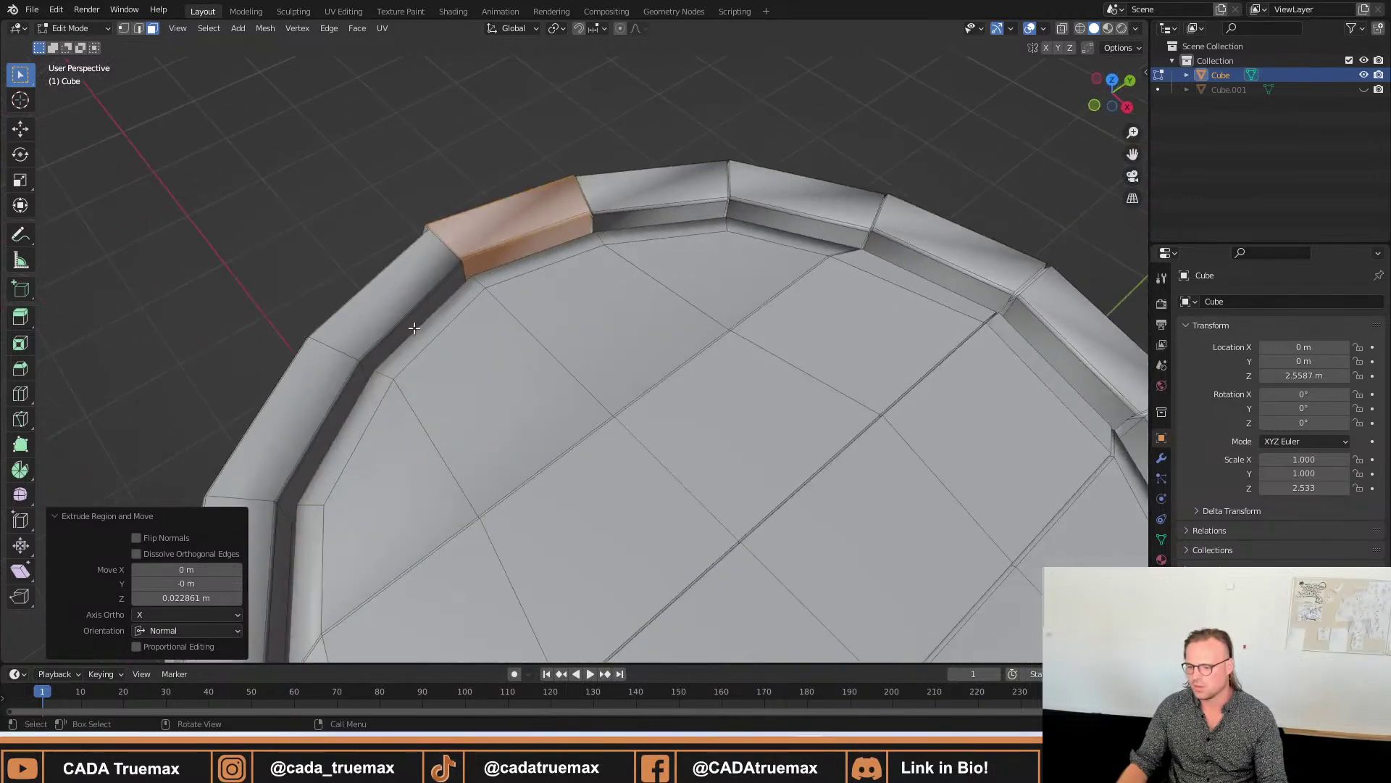
# Select the stave beside the last extruded one and extrude it slightly outward.
pyautogui.moveTo(332, 399); pyautogui.dragTo(561, 395, button='middle')
pyautogui.scroll(4, 515, 348)
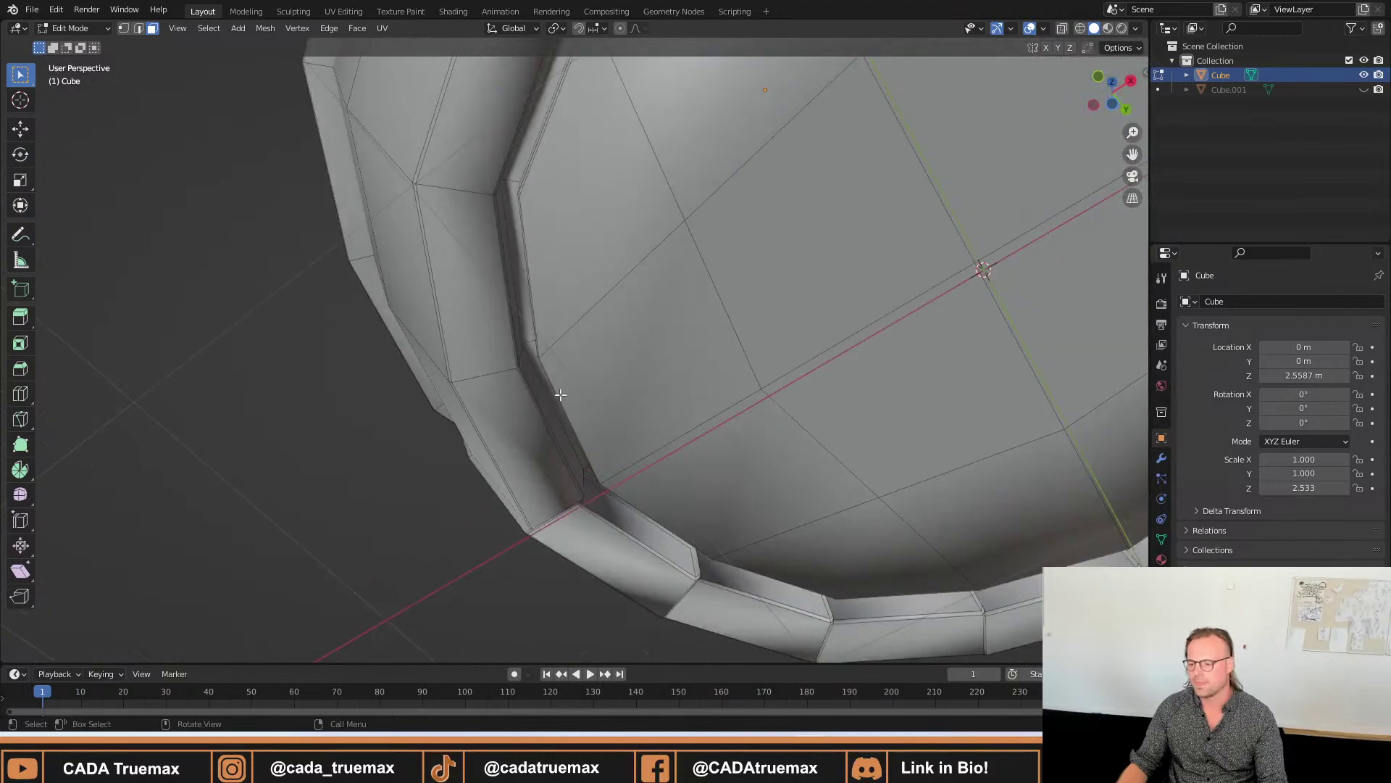
pyautogui.moveTo(573, 312); pyautogui.dragTo(451, 338, button='middle')
pyautogui.press('e')
# Extend the face selection along the next stave to the barrel's underside rim and extrude it outward.
pyautogui.moveTo(414, 419); pyautogui.dragTo(592, 387, button='middle')
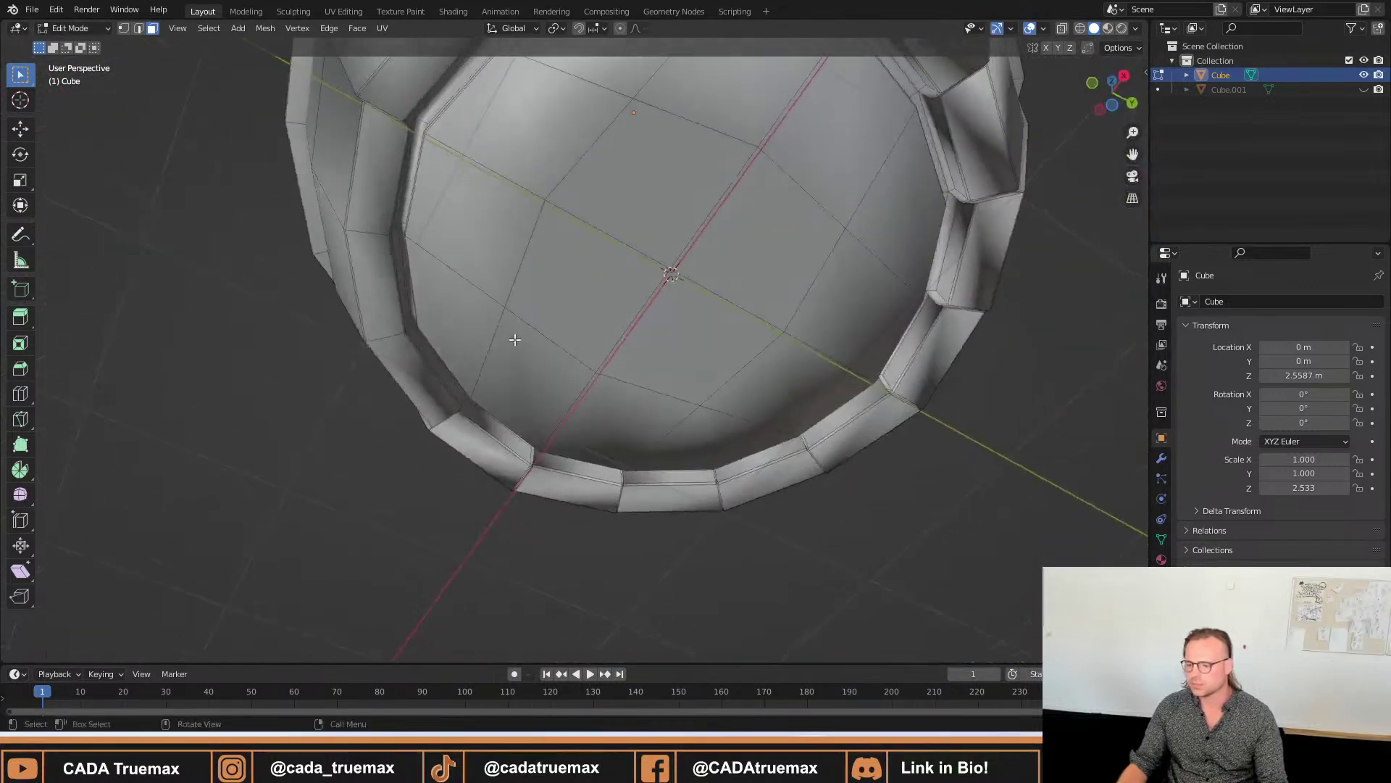
pyautogui.keyDown('ctrl'); pyautogui.click(432, 364); pyautogui.keyUp('ctrl')
pyautogui.moveTo(530, 253); pyautogui.dragTo(387, 332, button='middle')
pyautogui.press('e')
pyautogui.click(593, 411)
# Select the next two staves one at a time from rim to rim and extrude each outward.
pyautogui.scroll(3, 507, 488)
pyautogui.click(500, 500)
pyautogui.keyDown('ctrl'); pyautogui.click(505, 248); pyautogui.keyUp('ctrl')
pyautogui.press('e')
pyautogui.click(593, 339)
pyautogui.click(435, 226)
pyautogui.keyDown('ctrl'); pyautogui.click(337, 450); pyautogui.keyUp('ctrl')
pyautogui.click(634, 225)
# Select the adjoining stave face by face up the barrel's side, including its top rim and inner rim faces.
pyautogui.click(341, 378)
pyautogui.moveTo(341, 379); pyautogui.dragTo(634, 370, button='middle')
pyautogui.keyDown('shift'); pyautogui.click(360, 346); pyautogui.keyUp('shift')
pyautogui.keyDown('shift'); pyautogui.click(634, 362); pyautogui.keyUp('shift')
pyautogui.scroll(5, 645, 532)
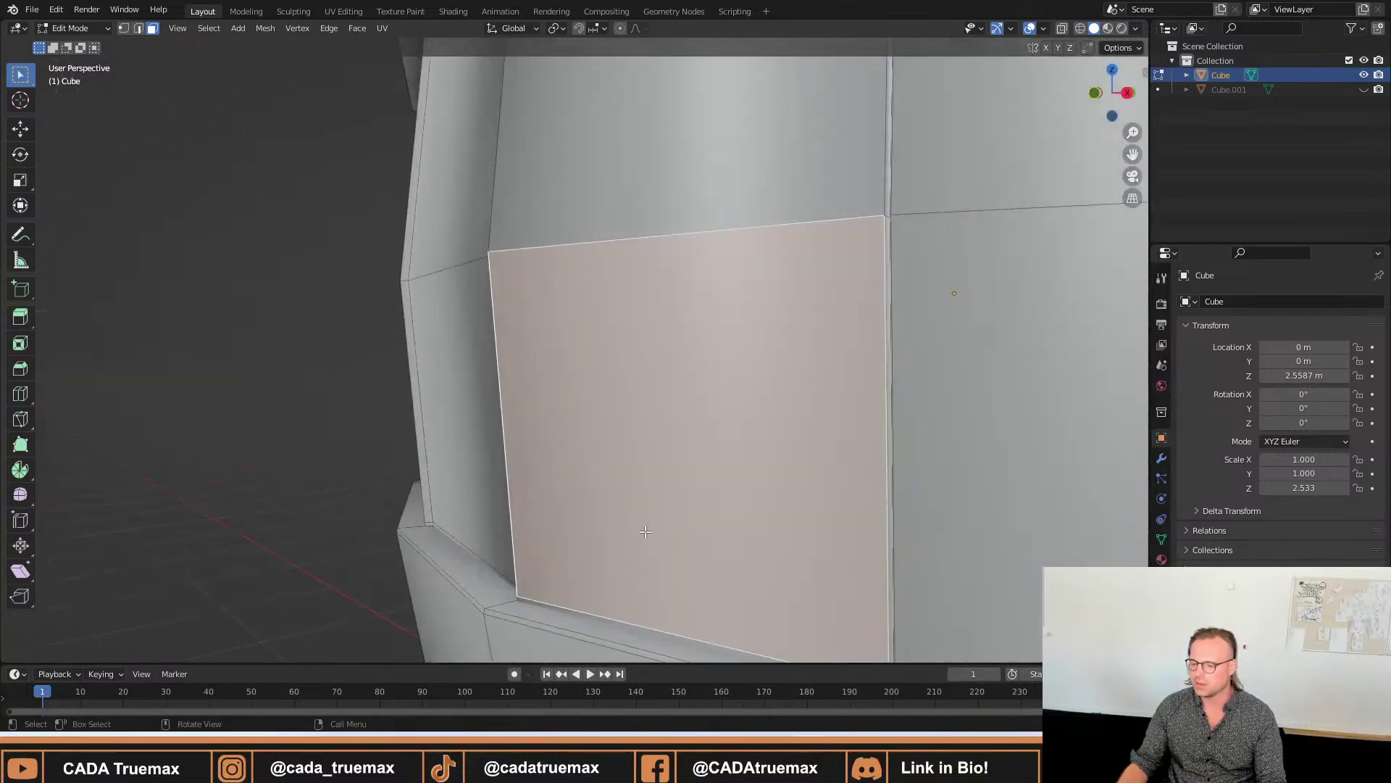
pyautogui.moveTo(645, 531); pyautogui.dragTo(427, 85, button='middle')
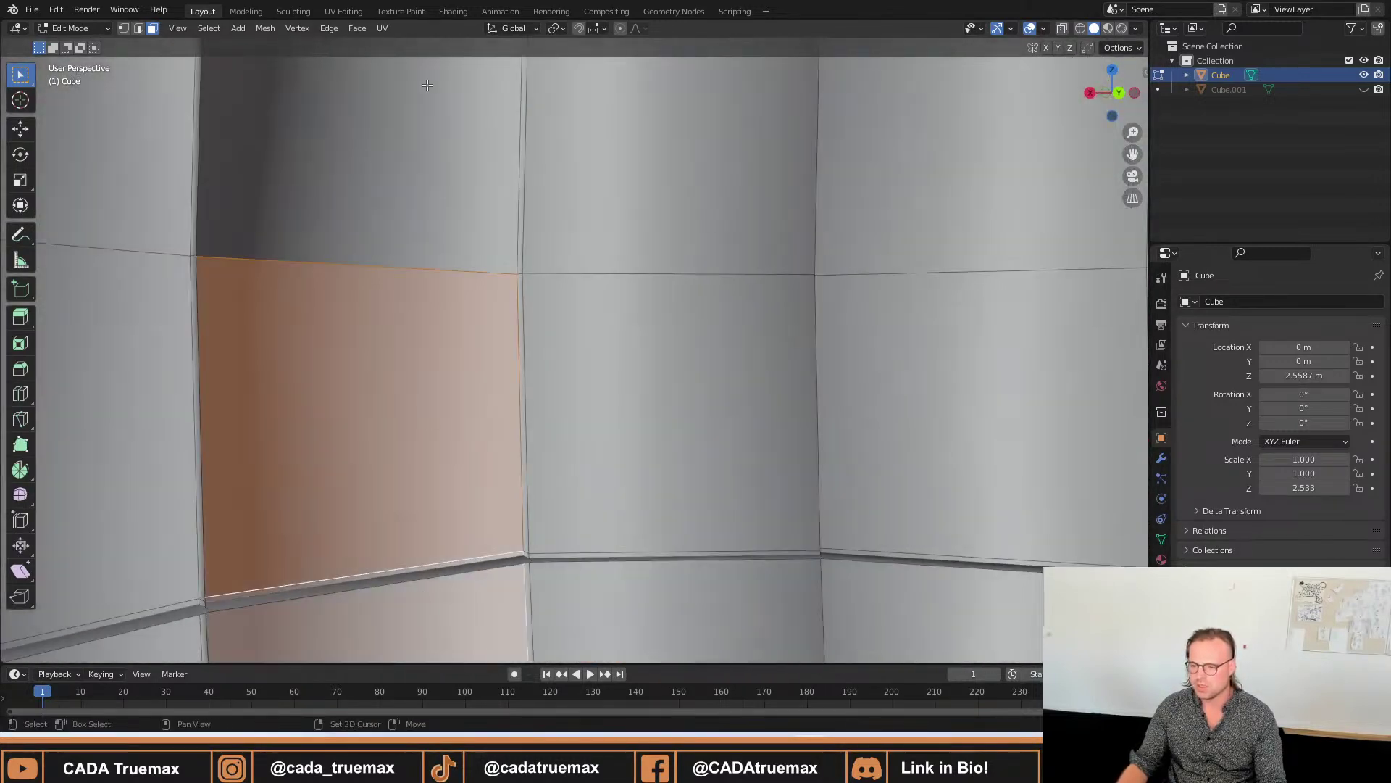
pyautogui.keyDown('shift'); pyautogui.click(423, 139); pyautogui.keyUp('shift')
pyautogui.keyDown('shift'); pyautogui.scroll(4, 422, 127); pyautogui.keyUp('shift')
pyautogui.keyDown('shift'); pyautogui.click(495, 168); pyautogui.keyUp('shift')
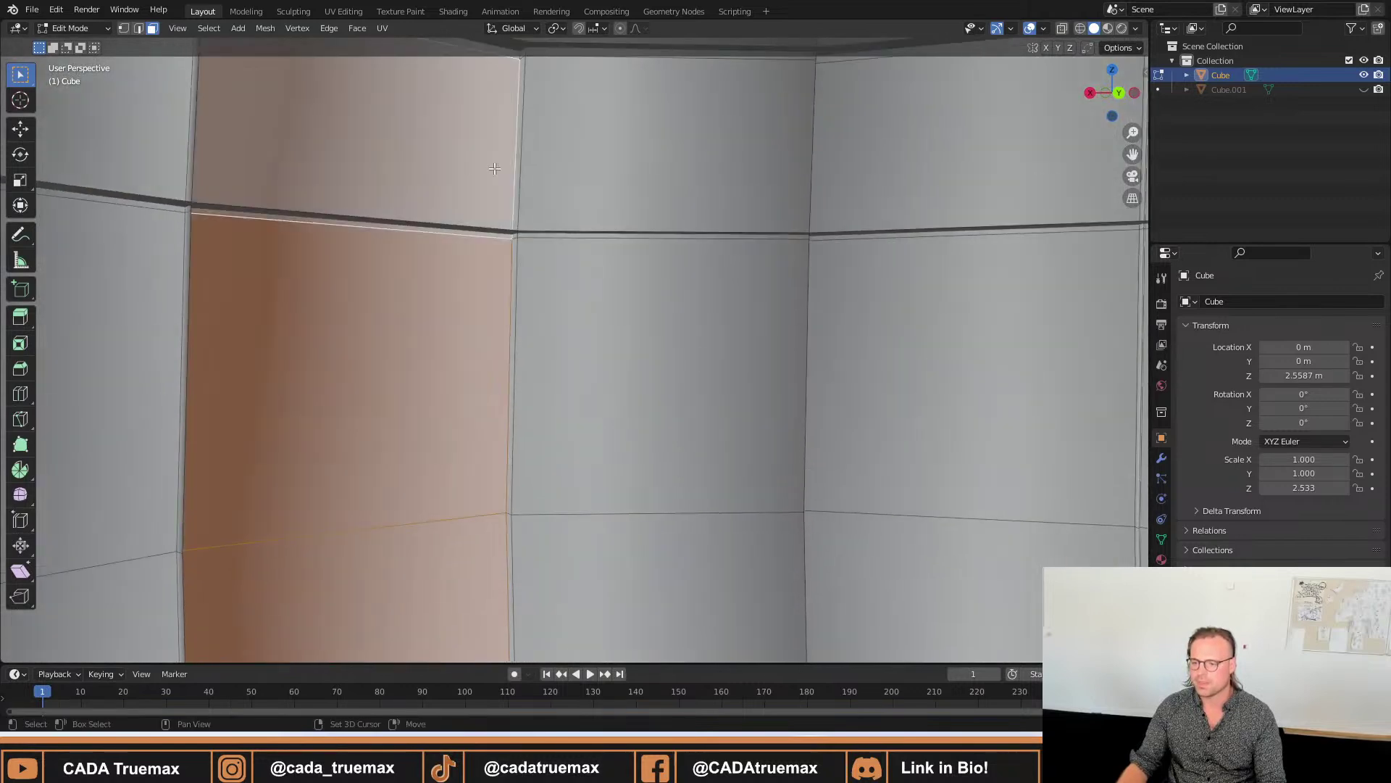
pyautogui.keyDown('shift'); pyautogui.scroll(4, 495, 168); pyautogui.keyUp('shift')
pyautogui.keyDown('shift'); pyautogui.click(424, 208); pyautogui.keyUp('shift')
pyautogui.keyDown('shift'); pyautogui.scroll(5, 424, 208); pyautogui.keyUp('shift')
pyautogui.keyDown('shift'); pyautogui.click(420, 232); pyautogui.keyUp('shift')
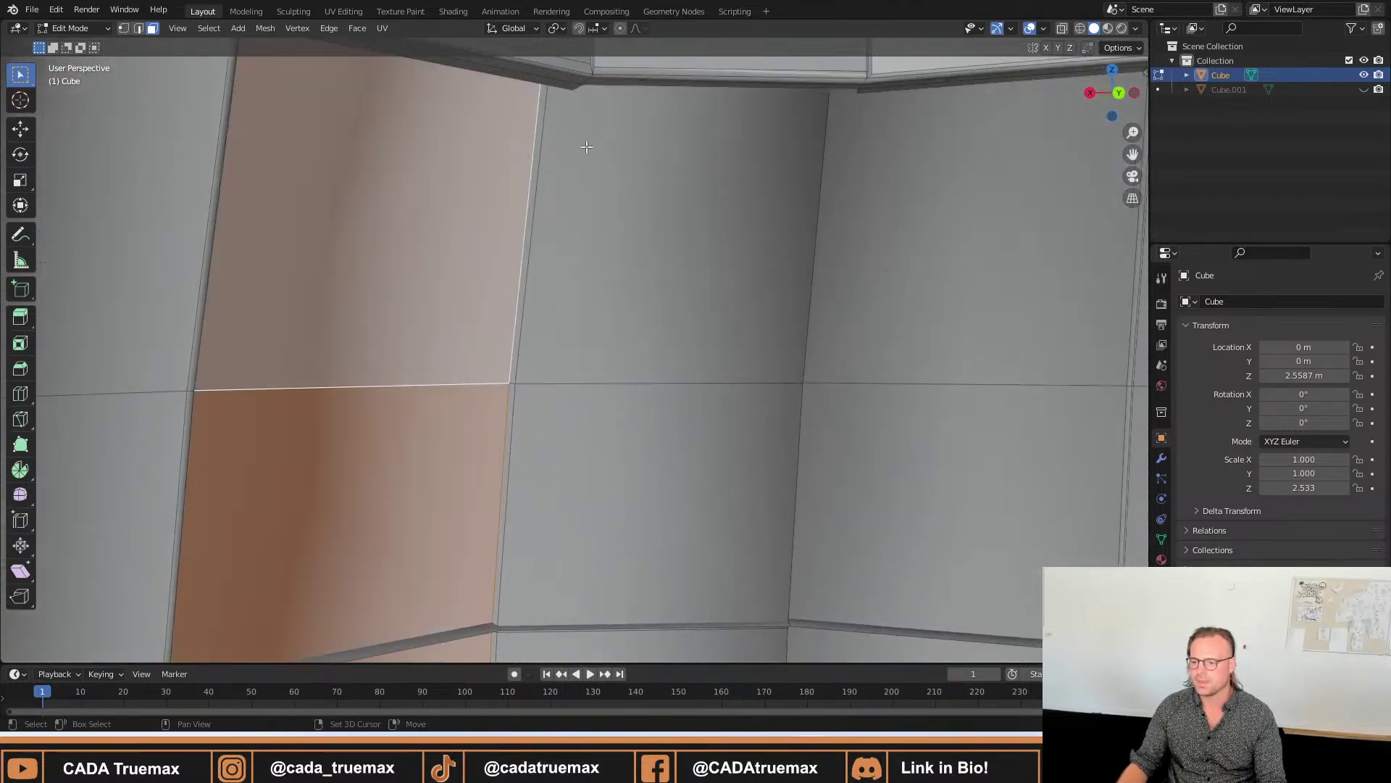
pyautogui.keyDown('shift'); pyautogui.scroll(10, 586, 146); pyautogui.keyUp('shift')
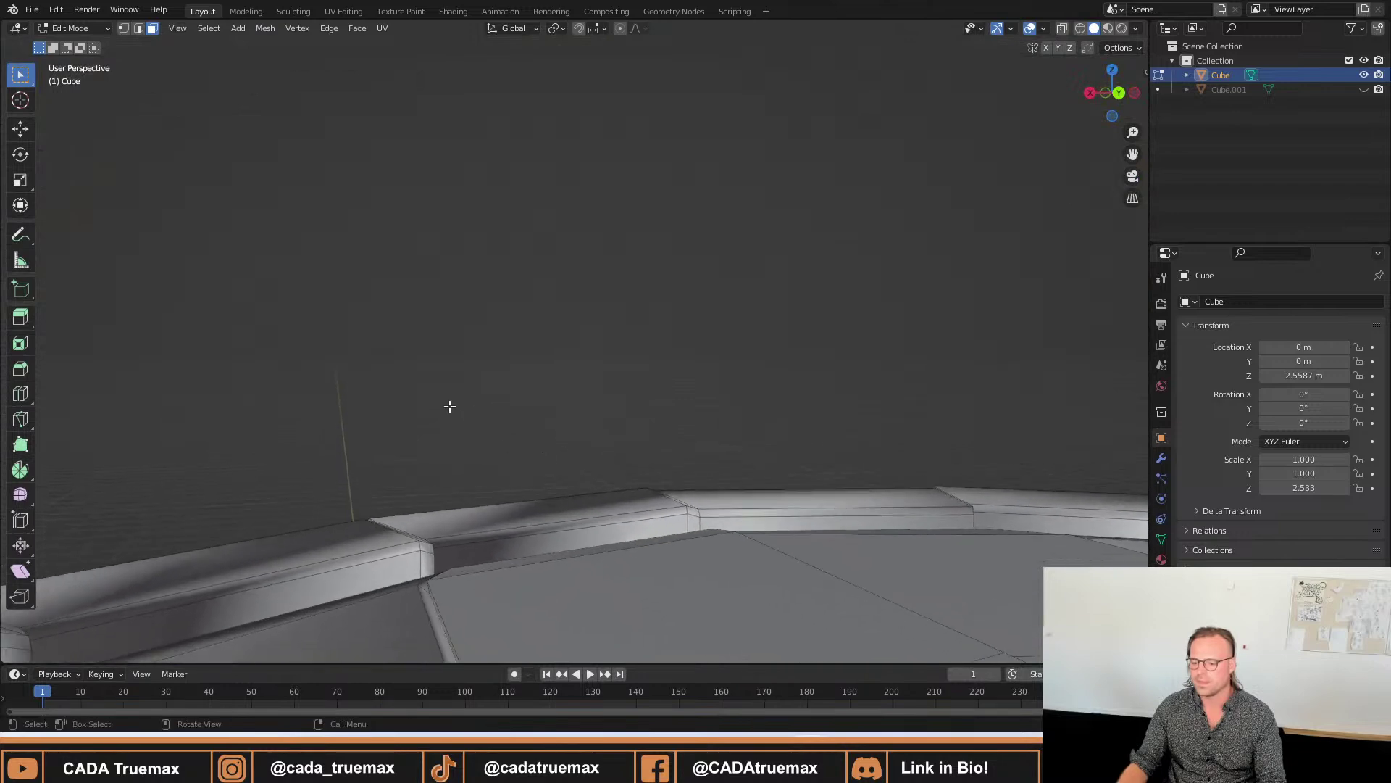
pyautogui.moveTo(449, 405); pyautogui.dragTo(725, 376, button='middle')
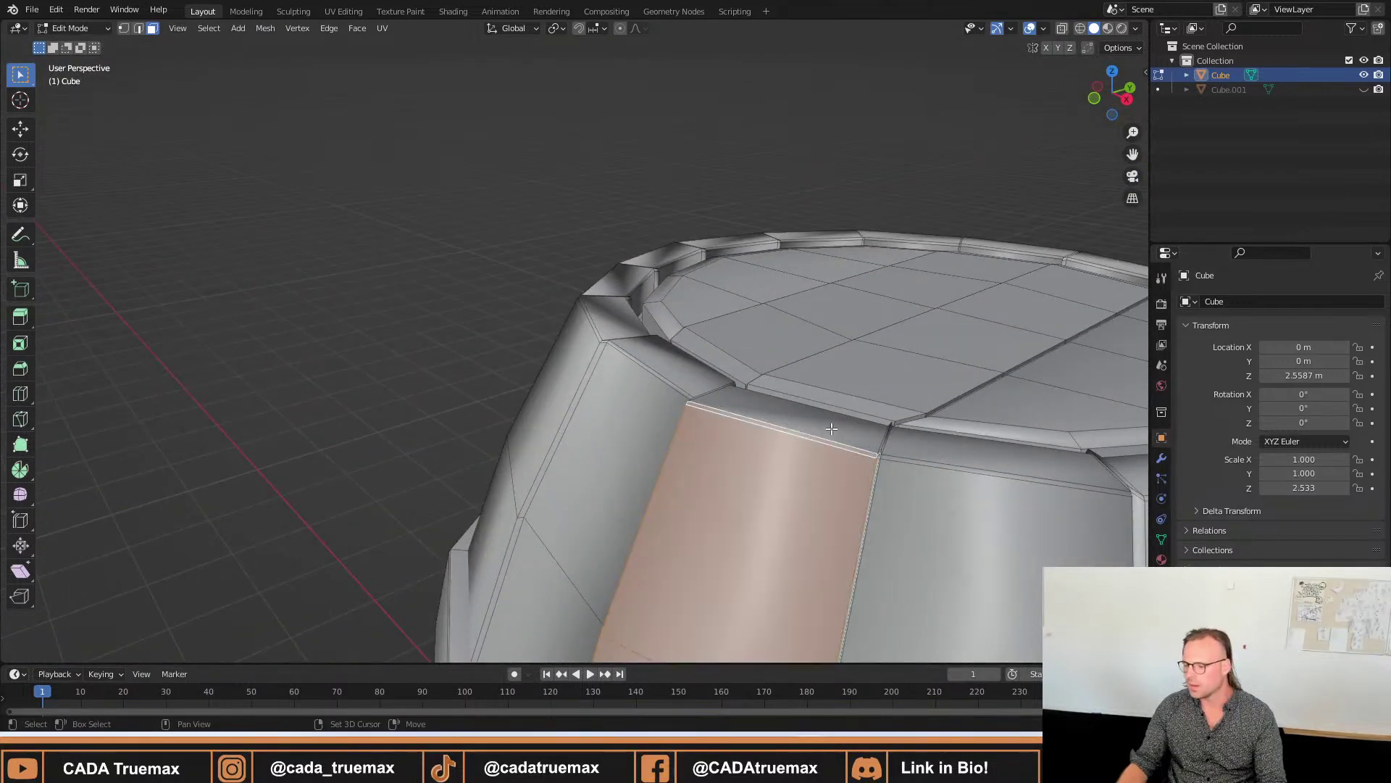
pyautogui.keyDown('shift'); pyautogui.click(831, 428); pyautogui.keyUp('shift')
pyautogui.moveTo(831, 428); pyautogui.dragTo(800, 315, button='middle')
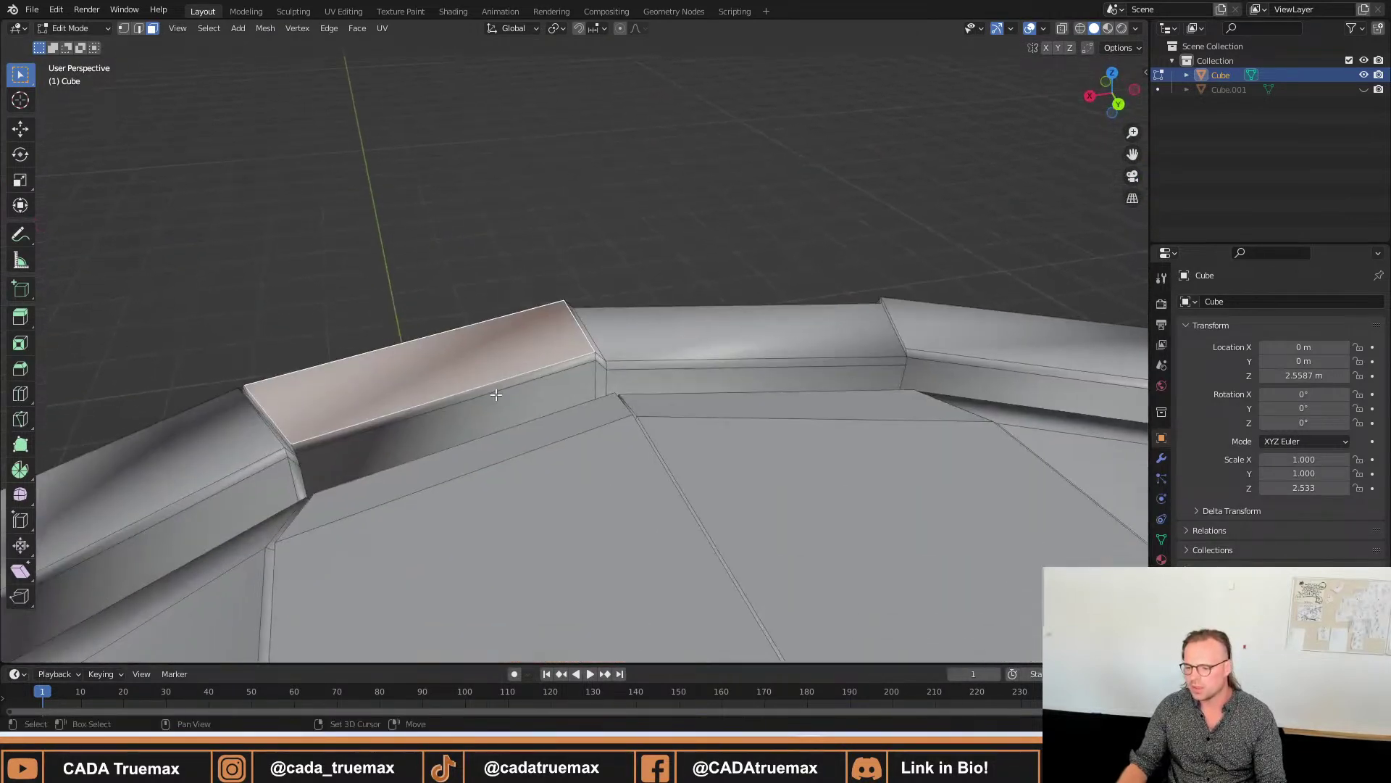
pyautogui.keyDown('shift'); pyautogui.click(496, 396); pyautogui.keyUp('shift')
pyautogui.moveTo(496, 396); pyautogui.dragTo(769, 261, button='middle')
# Check the relief between the staves in Object Mode and return to Edit Mode.
pyautogui.press('Tab')
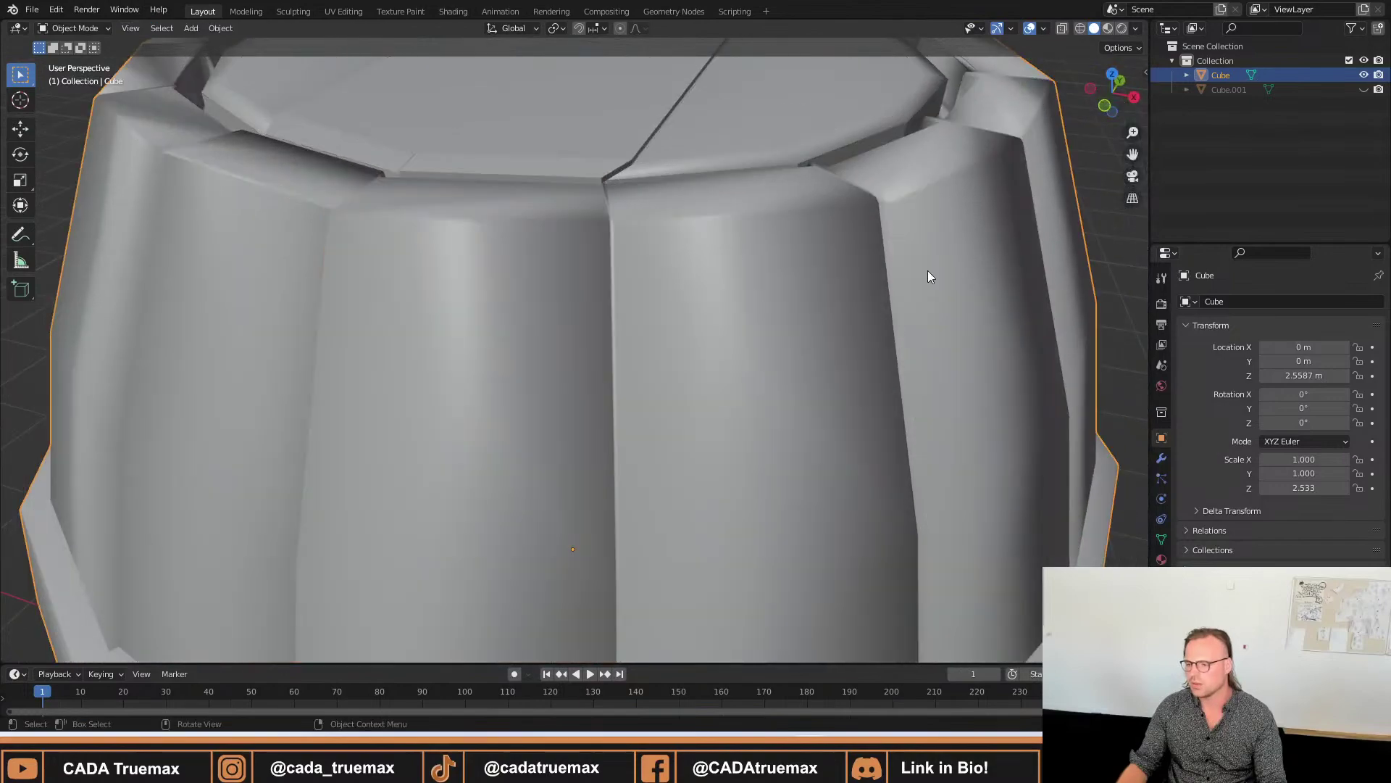
pyautogui.scroll(-6, 671, 301)
pyautogui.moveTo(643, 363); pyautogui.dragTo(449, 419, button='middle')
pyautogui.press('Tab')
pyautogui.scroll(5, 426, 415)
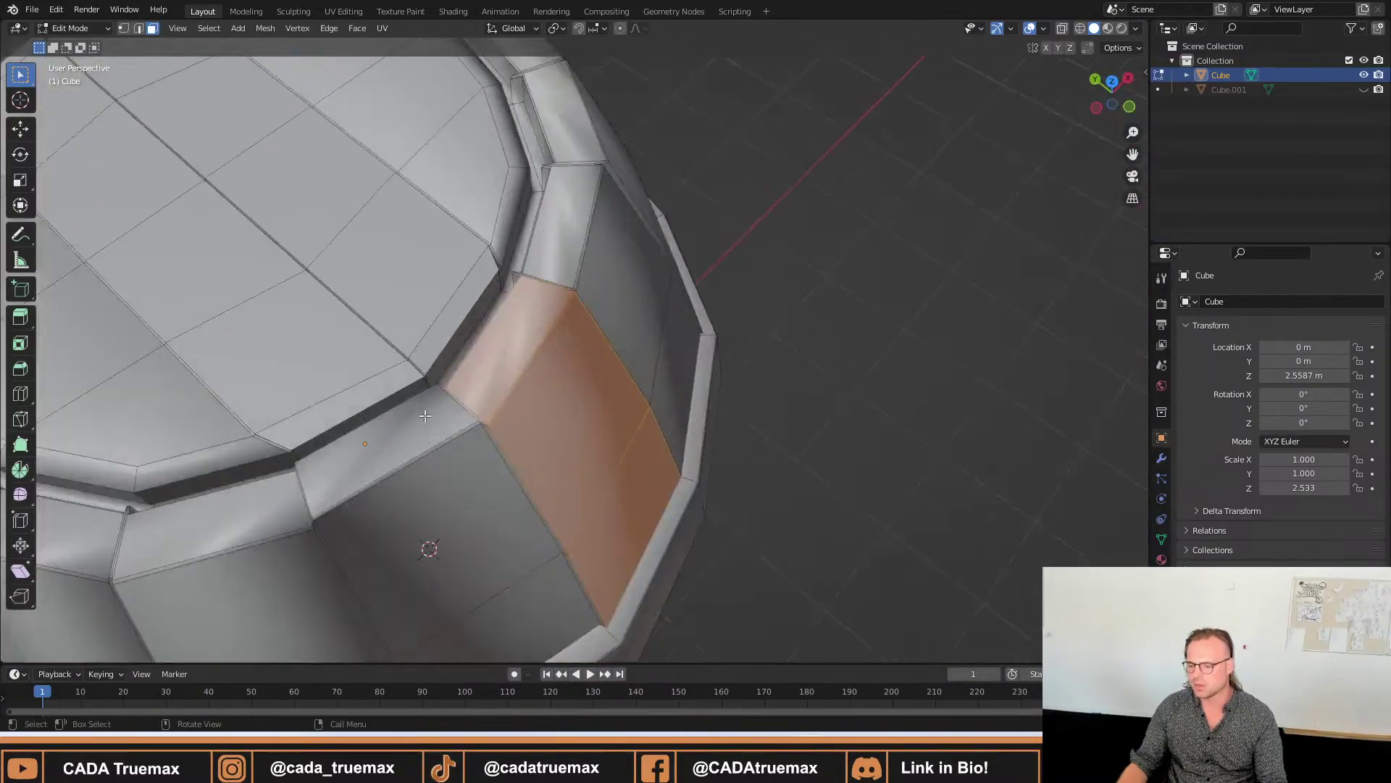
pyautogui.scroll(-5, 425, 415)
# Select the remaining stave from rim to rim and extrude it about 0.020 m along its normal.
pyautogui.click(667, 507)
pyautogui.moveTo(667, 507); pyautogui.dragTo(791, 421, button='middle')
pyautogui.scroll(-4, 800, 446)
pyautogui.scroll(5, 557, 329)
pyautogui.keyDown('ctrl'); pyautogui.click(823, 347); pyautogui.keyUp('ctrl')
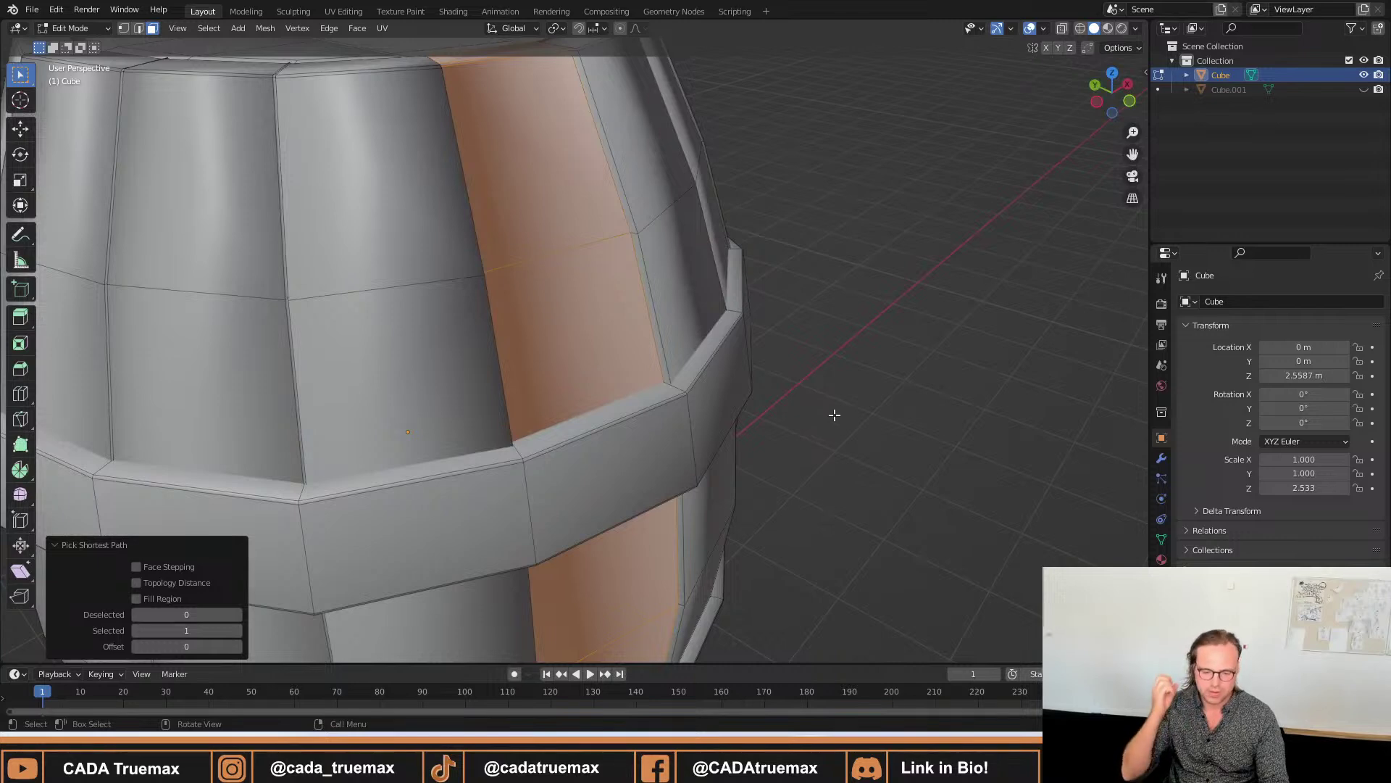
pyautogui.moveTo(696, 301); pyautogui.dragTo(520, 223, button='middle')
pyautogui.moveTo(433, 176); pyautogui.dragTo(845, 395, button='middle')
pyautogui.moveTo(776, 361); pyautogui.dragTo(833, 453, button='middle')
pyautogui.press('e')
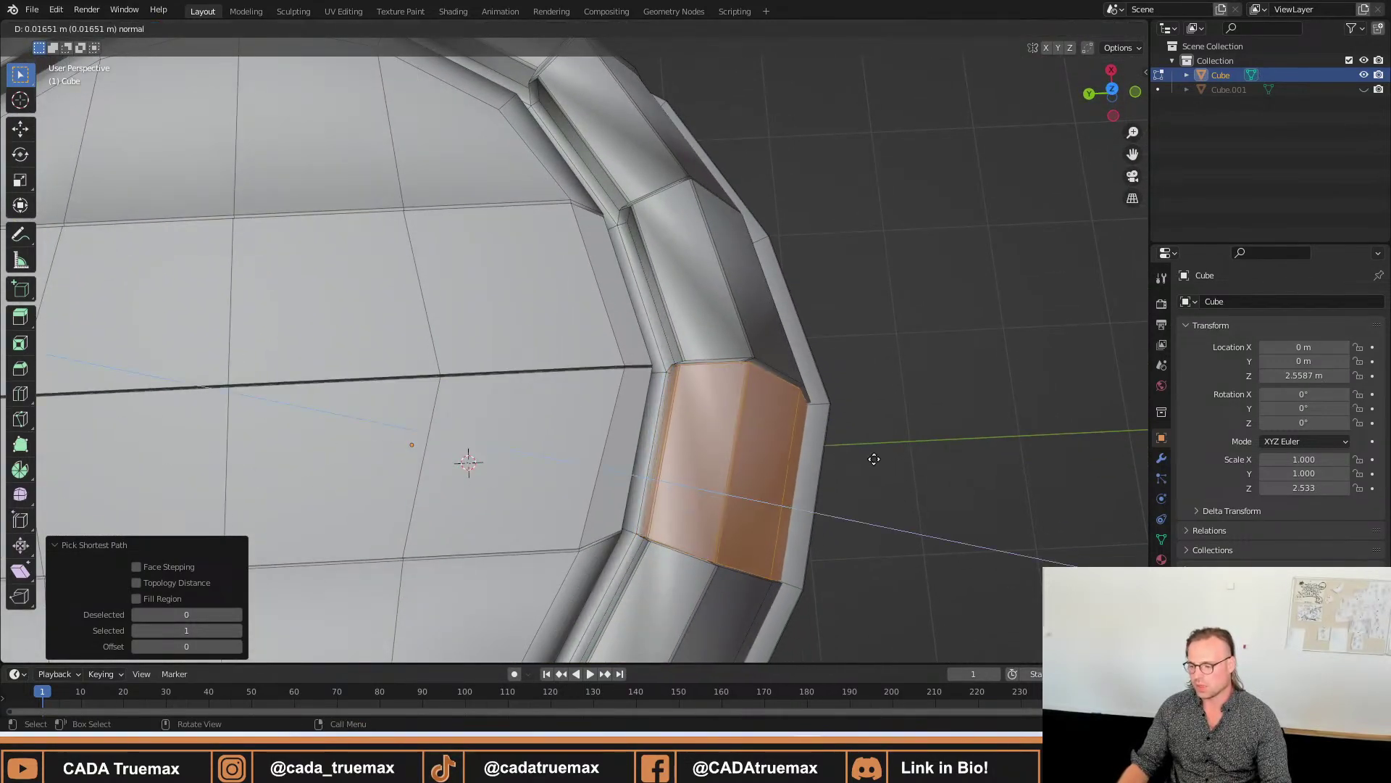
pyautogui.click(872, 458)
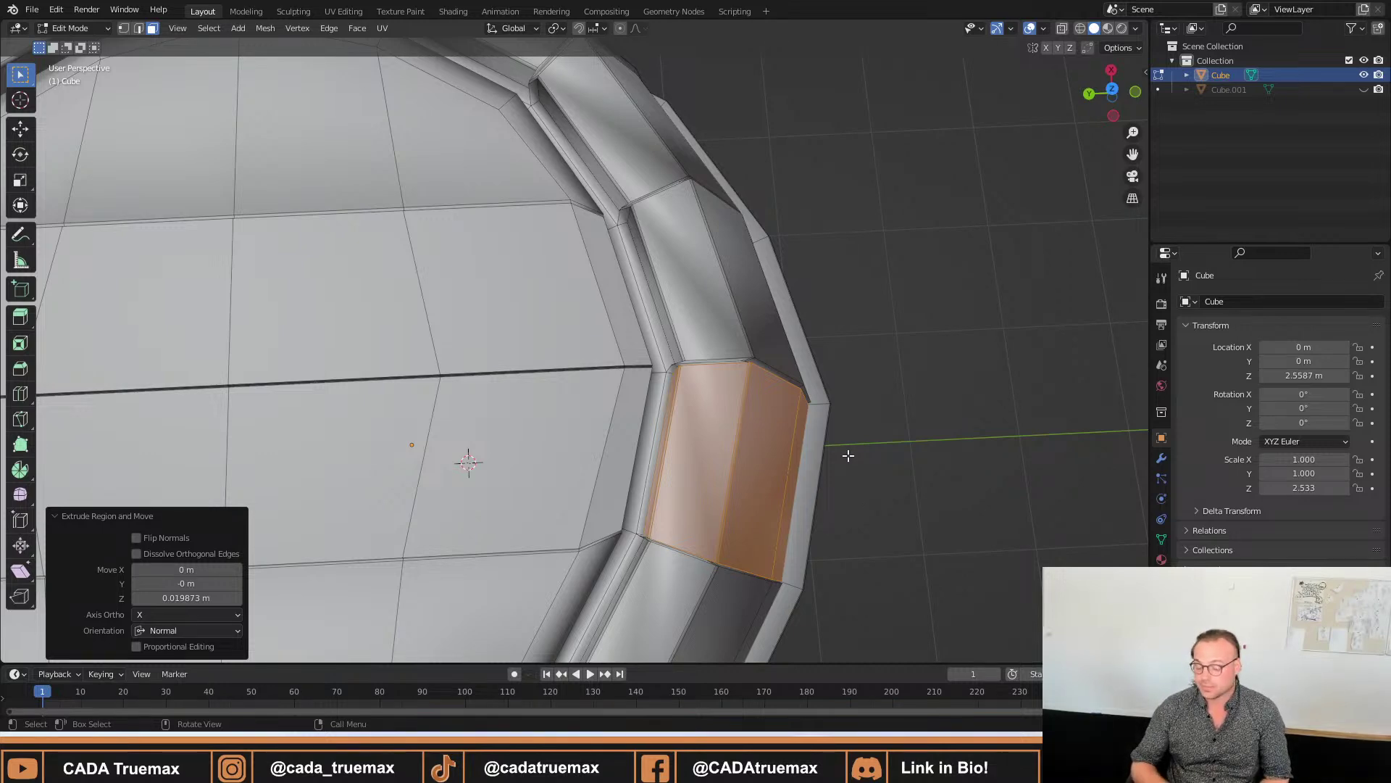
# Inspect the barrel's staves, lid and hoops from several angles in Object Mode and Edit Mode.
pyautogui.scroll(-3, 792, 417)
pyautogui.moveTo(817, 453); pyautogui.dragTo(815, 315, button='middle')
pyautogui.press('Tab')
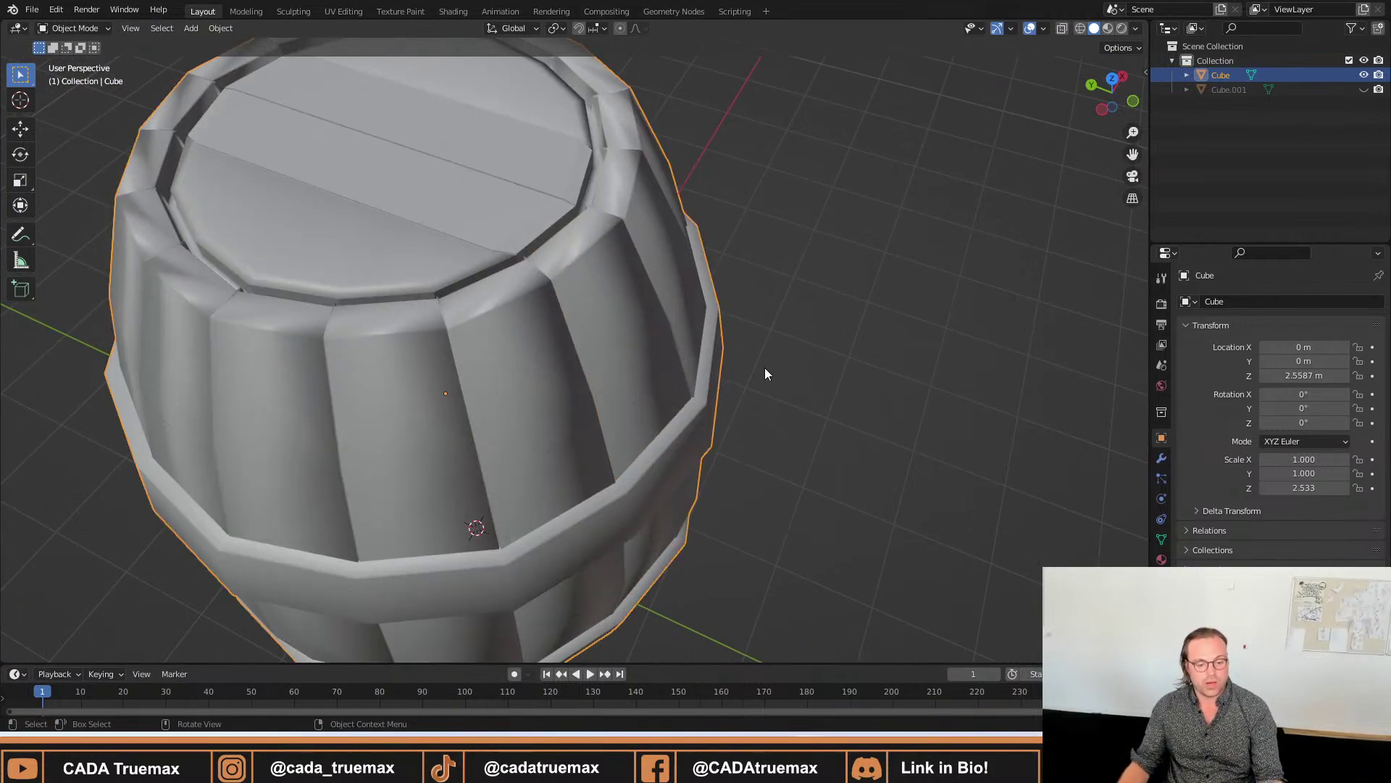
pyautogui.moveTo(763, 370); pyautogui.dragTo(658, 414, button='middle')
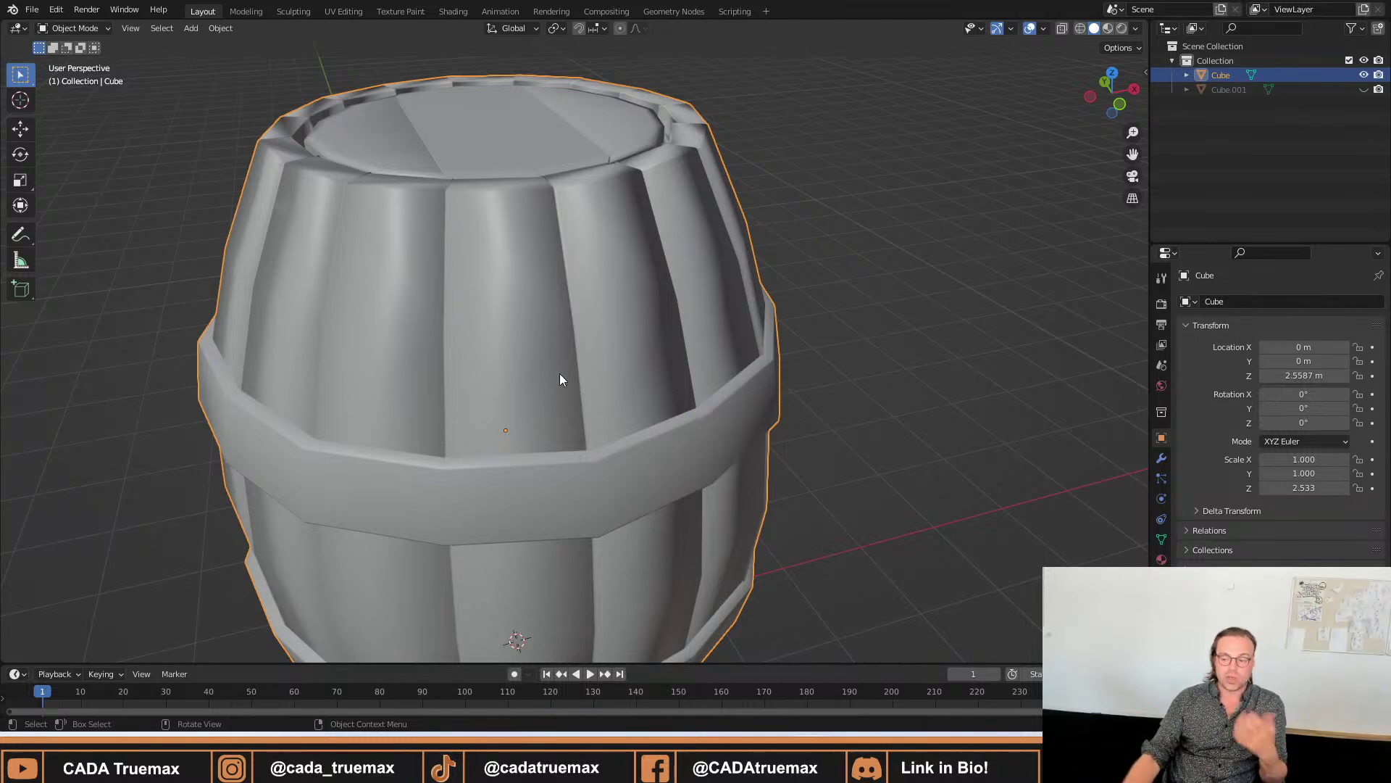
pyautogui.scroll(-1, 632, 332)
pyautogui.moveTo(458, 352); pyautogui.dragTo(616, 344, button='middle')
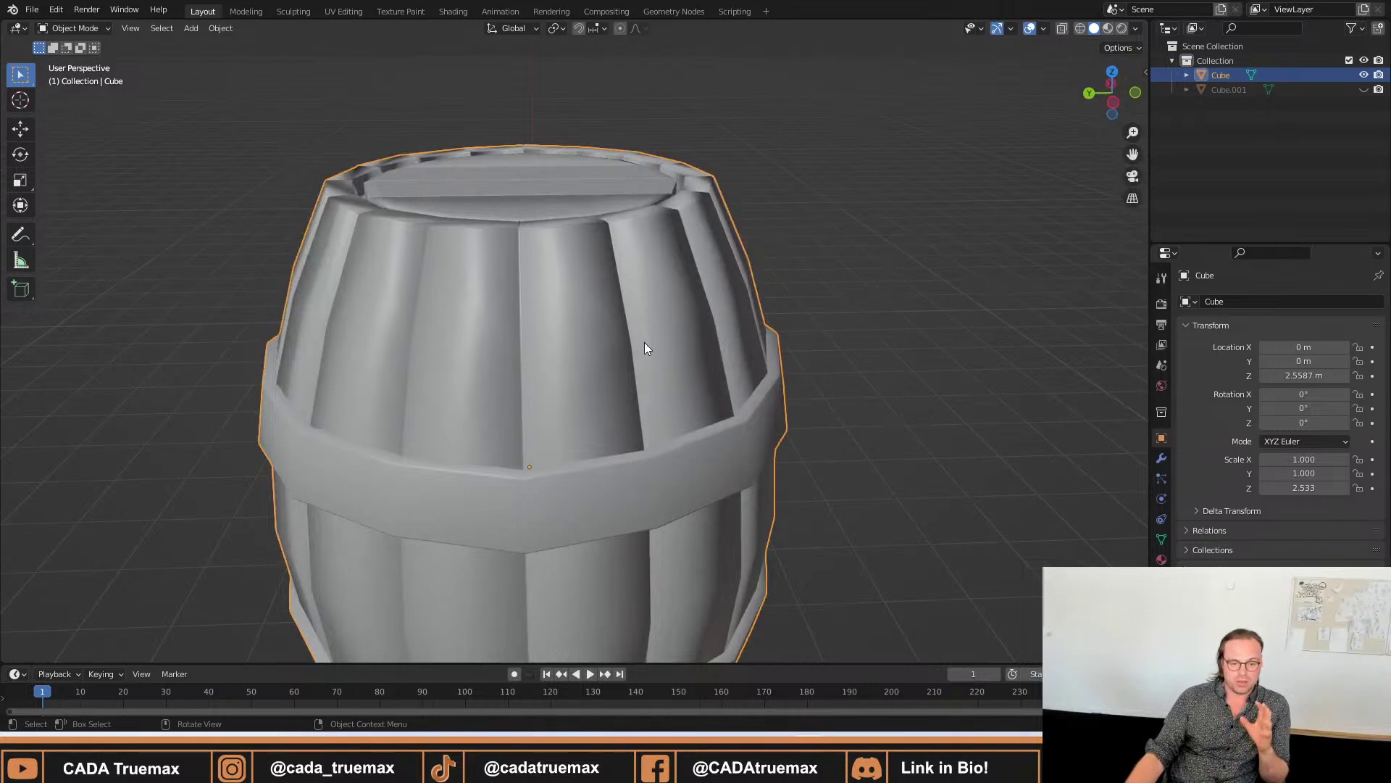
pyautogui.moveTo(668, 351); pyautogui.dragTo(628, 384, button='middle')
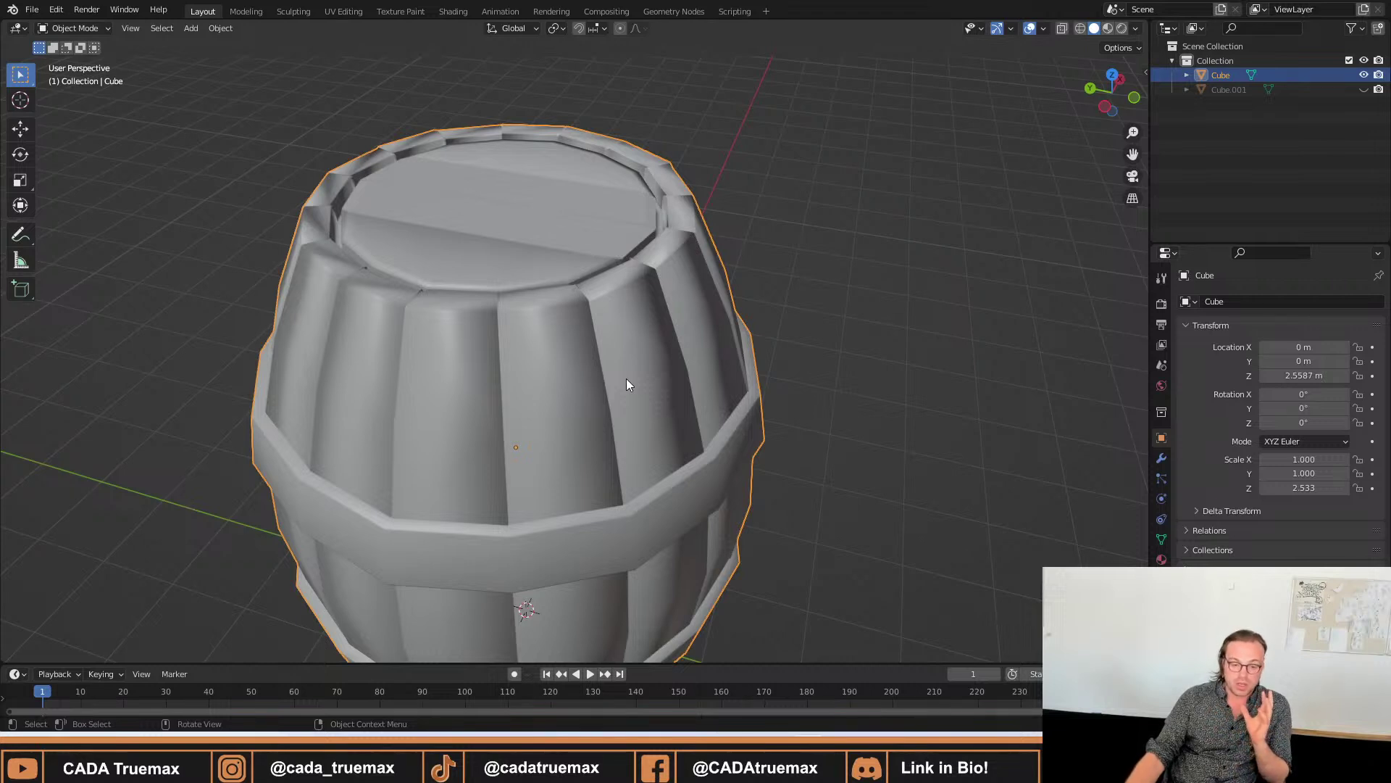
pyautogui.moveTo(506, 363); pyautogui.dragTo(506, 341, button='middle')
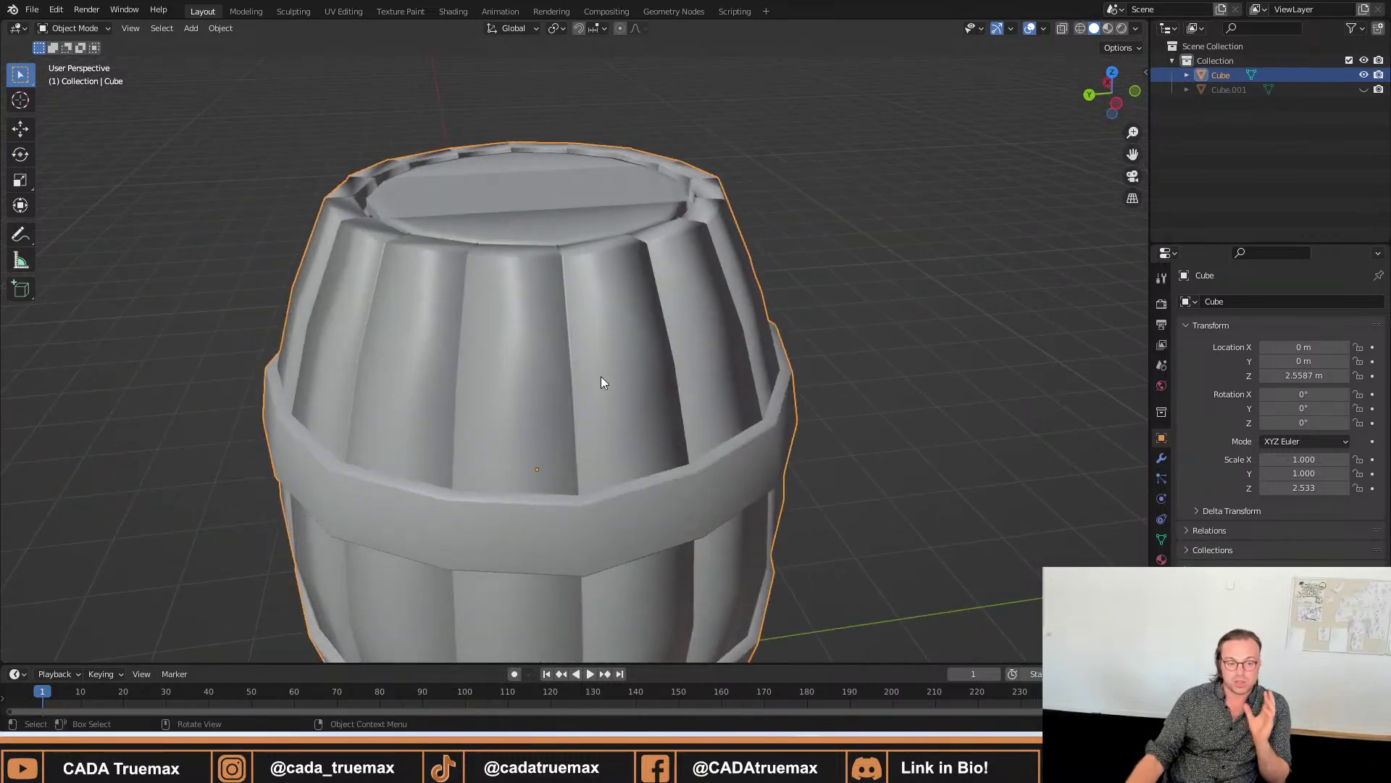
pyautogui.press('Tab')
pyautogui.scroll(6, 618, 414)
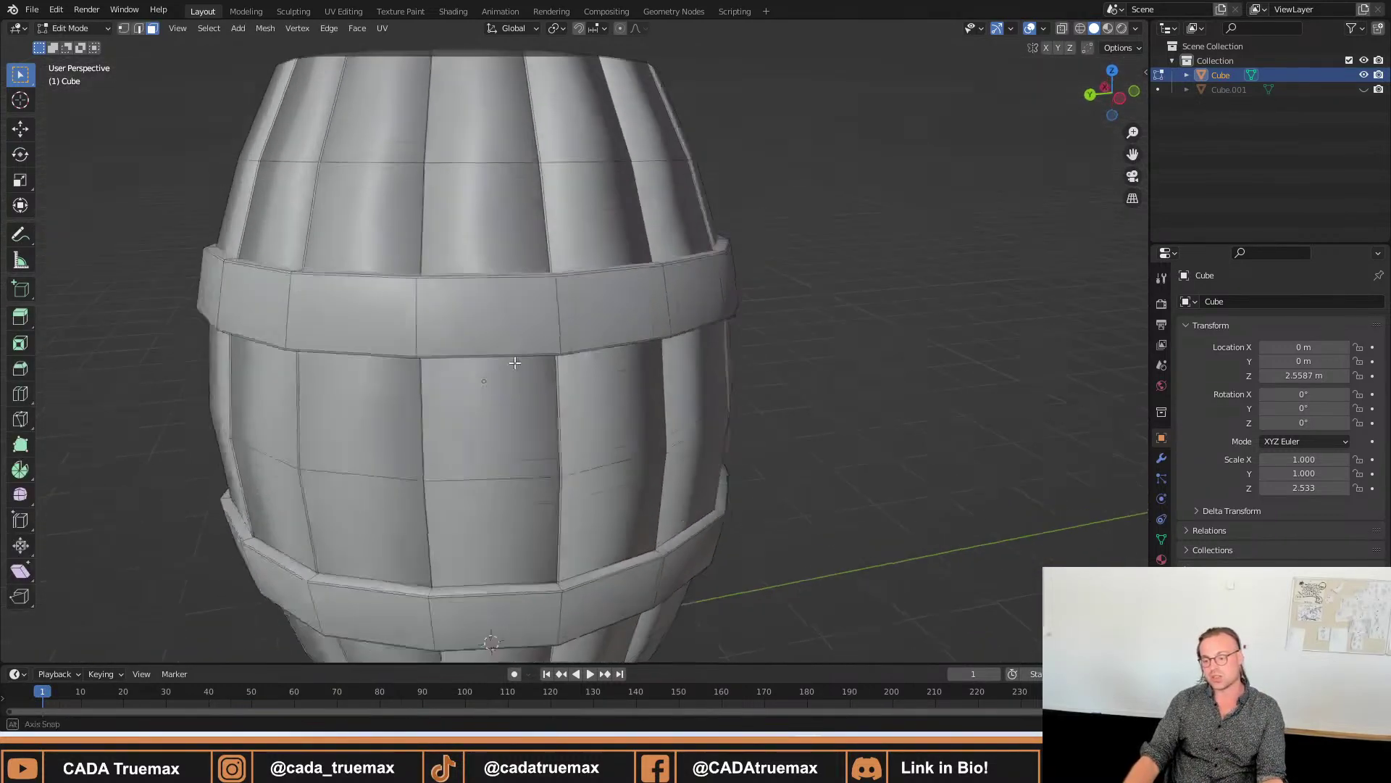
pyautogui.scroll(-3, 622, 417)
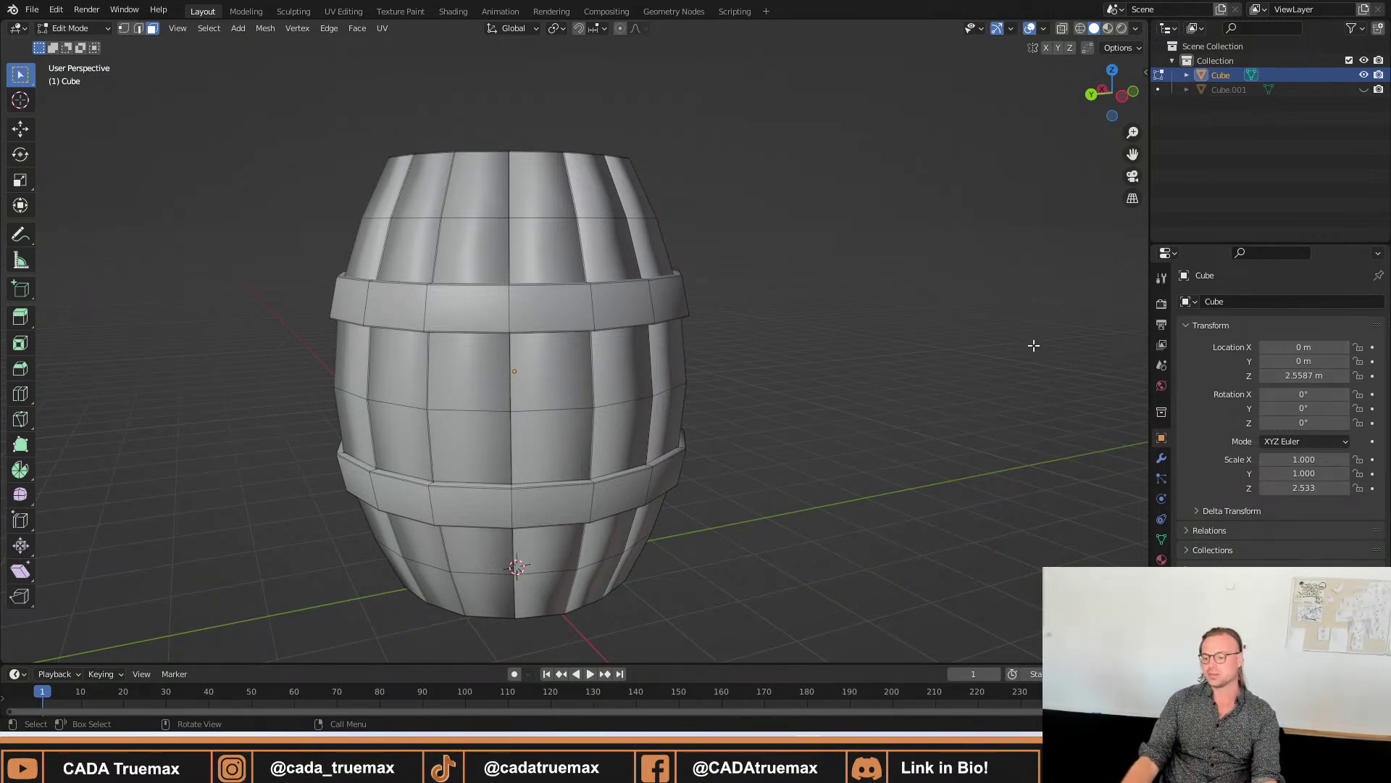
# Return to Object Mode, review the whole barrel and deselect it to view it without the outline.
pyautogui.press('Tab')
pyautogui.moveTo(885, 300); pyautogui.dragTo(803, 317, button='middle')
pyautogui.scroll(3, 807, 311)
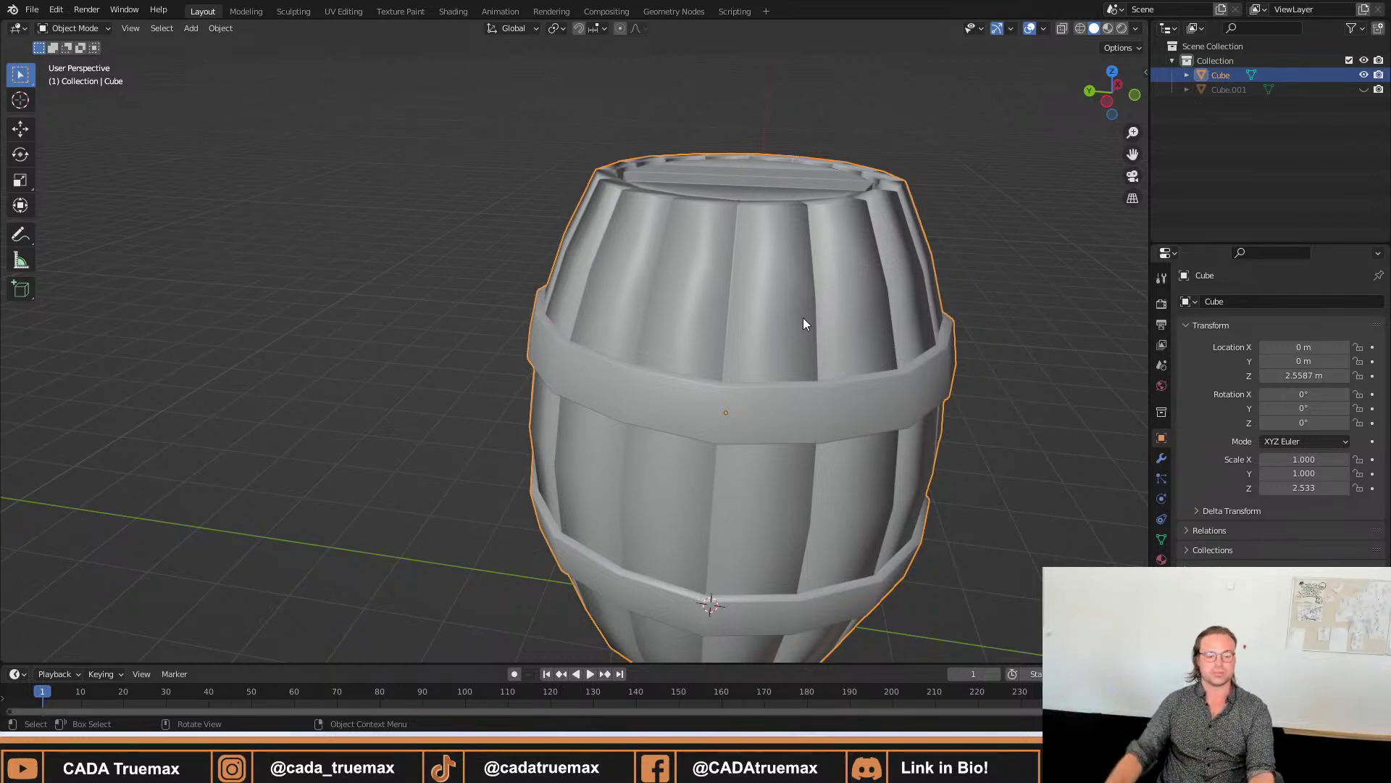
pyautogui.keyDown('shift'); pyautogui.moveTo(864, 334); pyautogui.dragTo(676, 290, button='middle'); pyautogui.keyUp('shift')
pyautogui.scroll(-2, 599, 327)
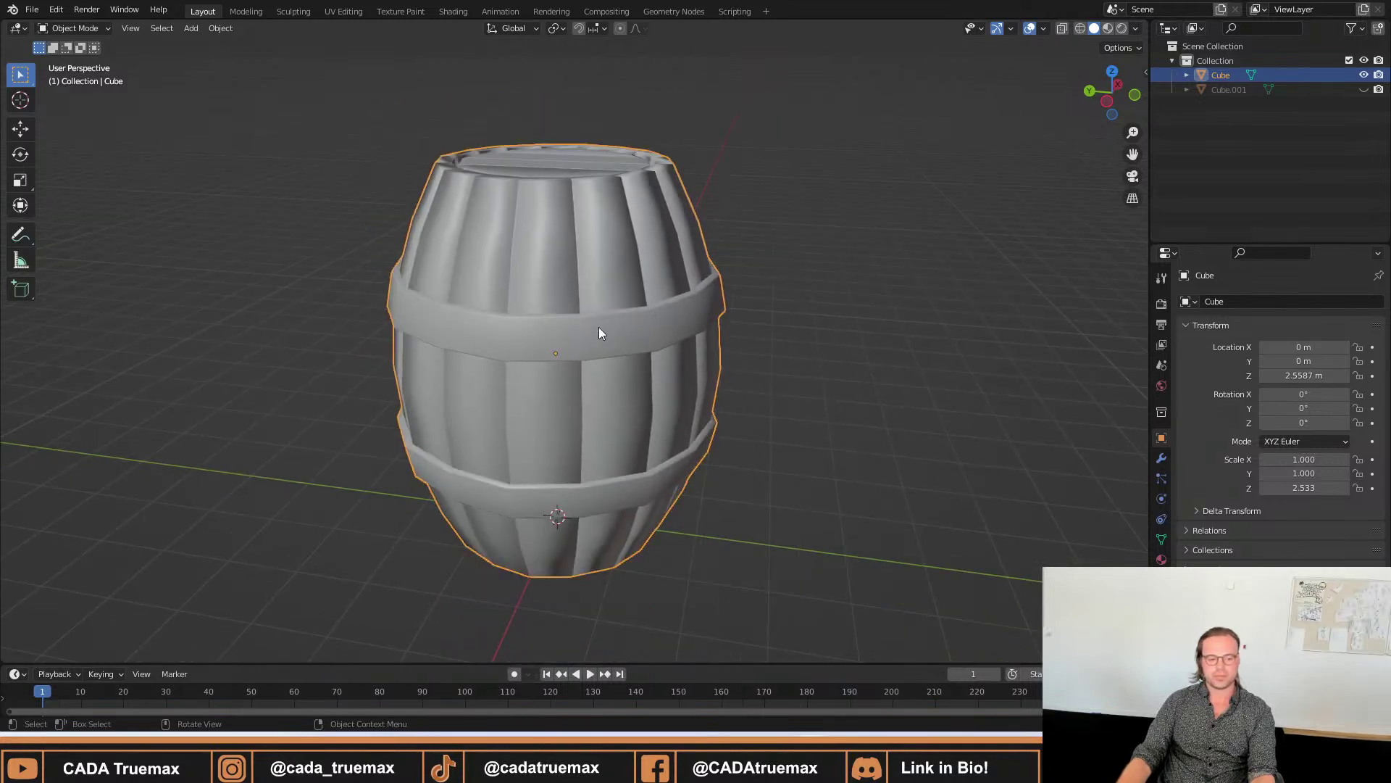
pyautogui.moveTo(599, 328); pyautogui.dragTo(632, 354, button='middle')
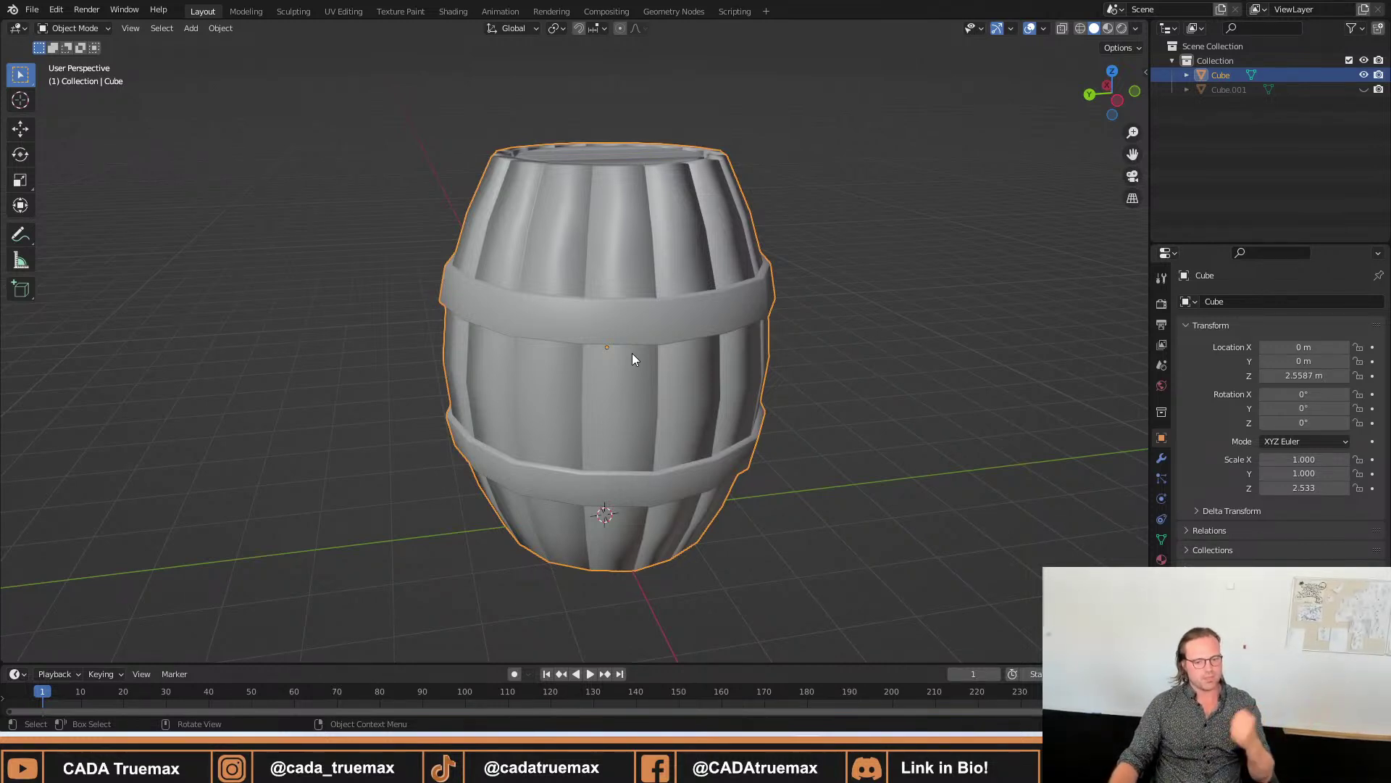
pyautogui.click(857, 317)
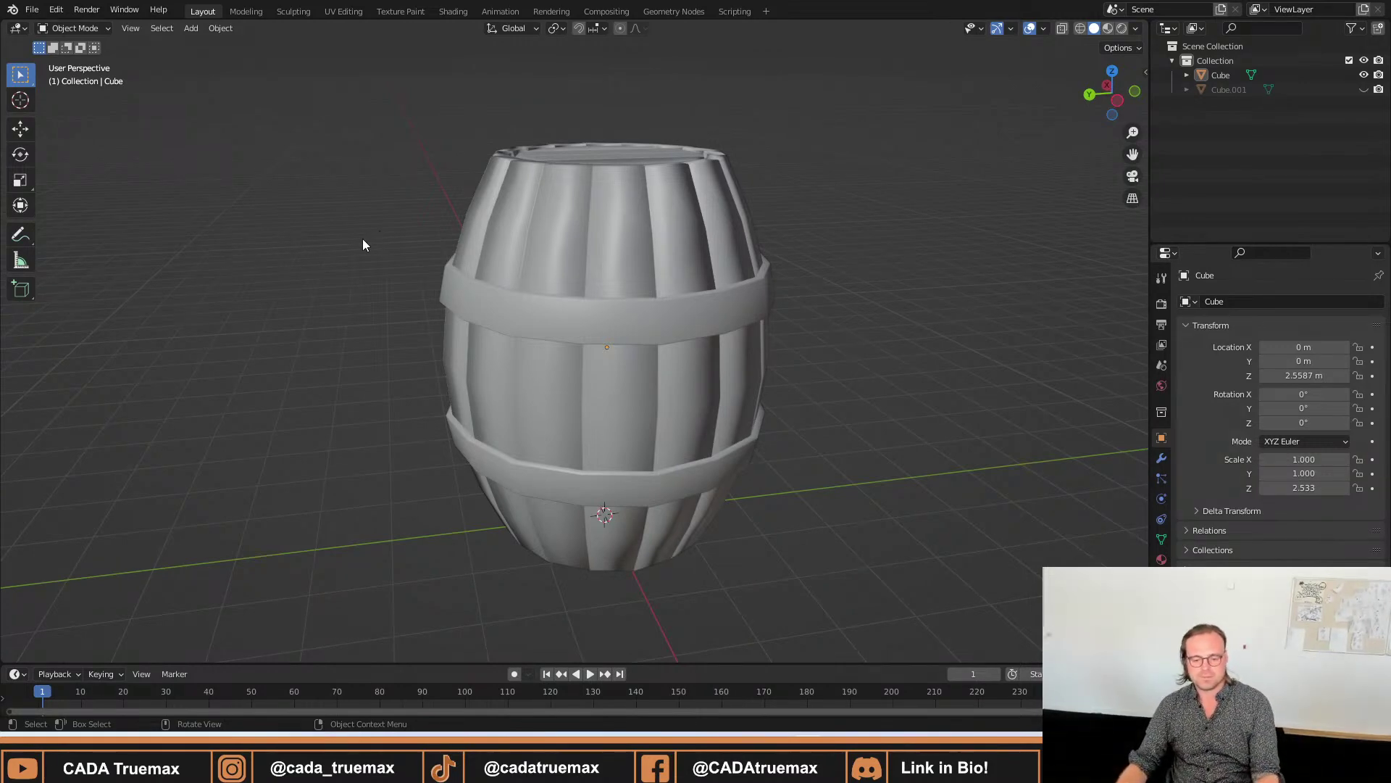
pyautogui.moveTo(375, 254); pyautogui.dragTo(575, 383, button='middle')
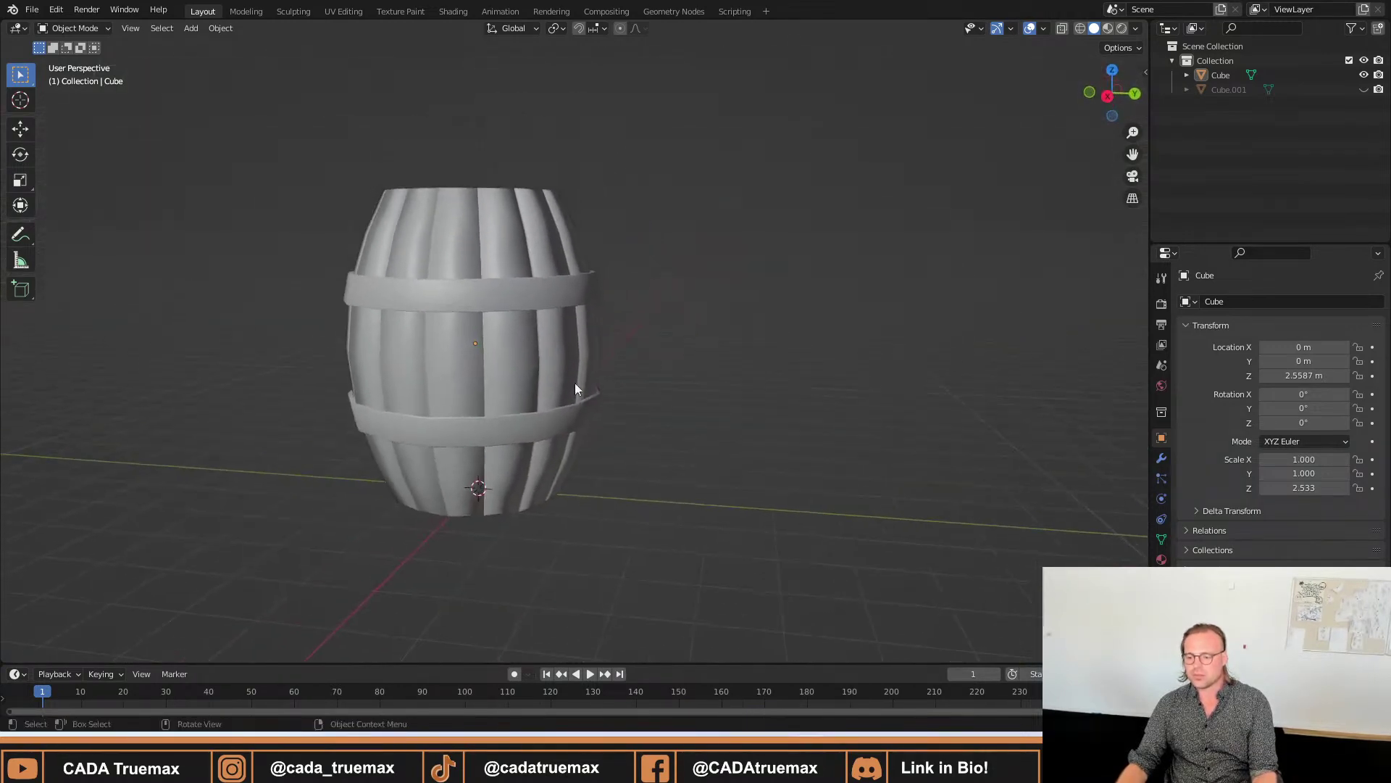
# Review the barrel's lid, hoops and staves from several angles in Object Mode, leaving the barrel deselected.
pyautogui.moveTo(572, 292); pyautogui.dragTo(590, 314, button='middle')
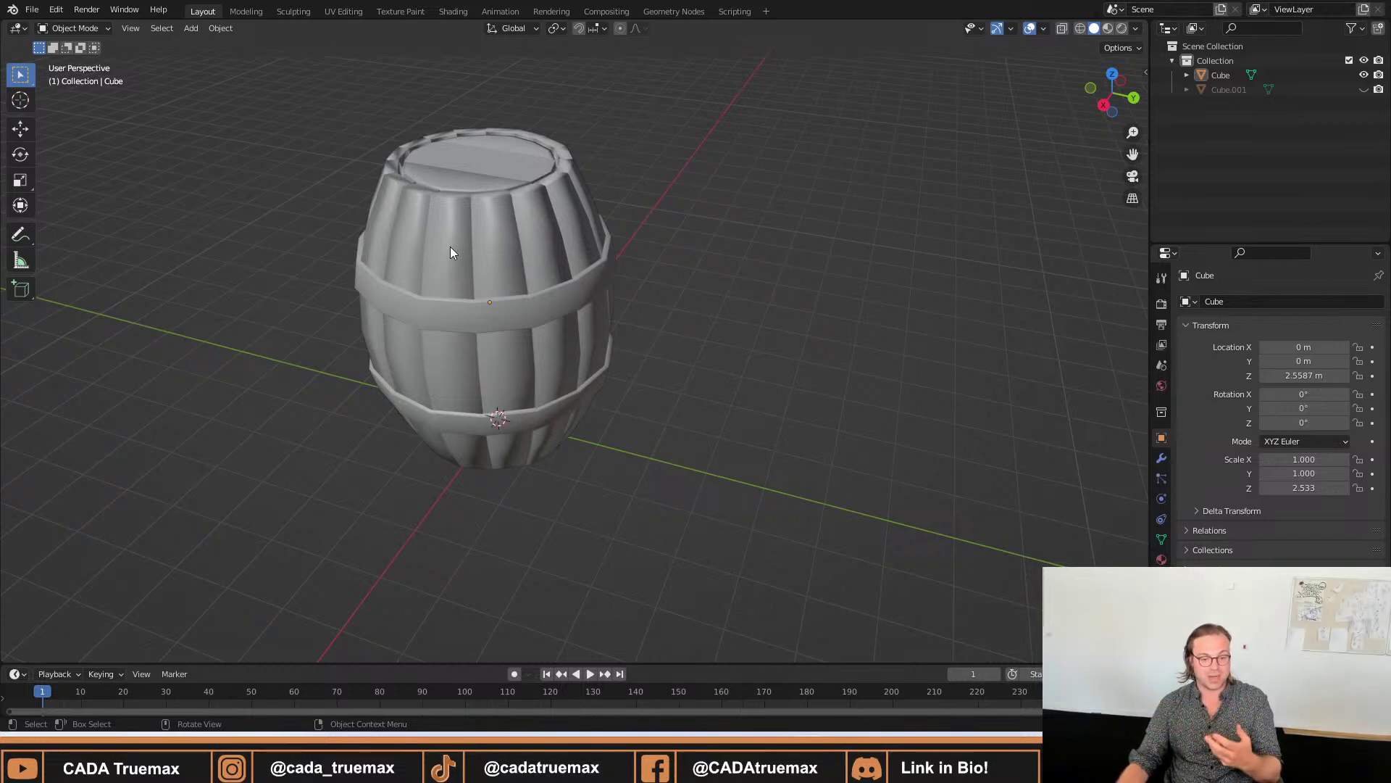
pyautogui.click(502, 260)
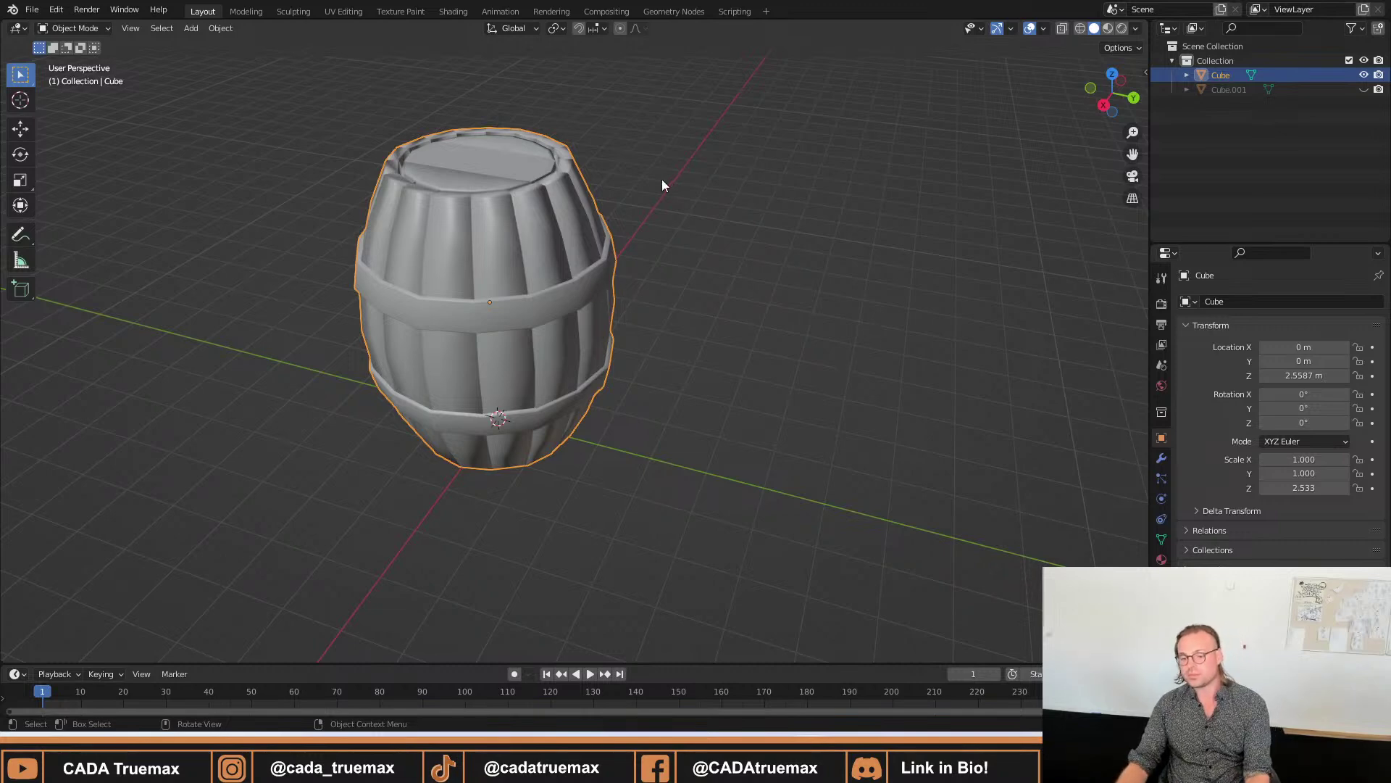
pyautogui.moveTo(663, 252)
pyautogui.mouseDown(button='middle')
pyautogui.moveTo(662, 283)
pyautogui.moveTo(621, 283)
pyautogui.moveTo(687, 268)
pyautogui.moveTo(388, 347)
pyautogui.moveTo(550, 273)
pyautogui.moveTo(602, 312)
pyautogui.moveTo(679, 281)
pyautogui.moveTo(587, 286)
pyautogui.moveTo(681, 273)
pyautogui.mouseUp(button='middle')
pyautogui.scroll(-4, 574, 298)
pyautogui.click(681, 244)
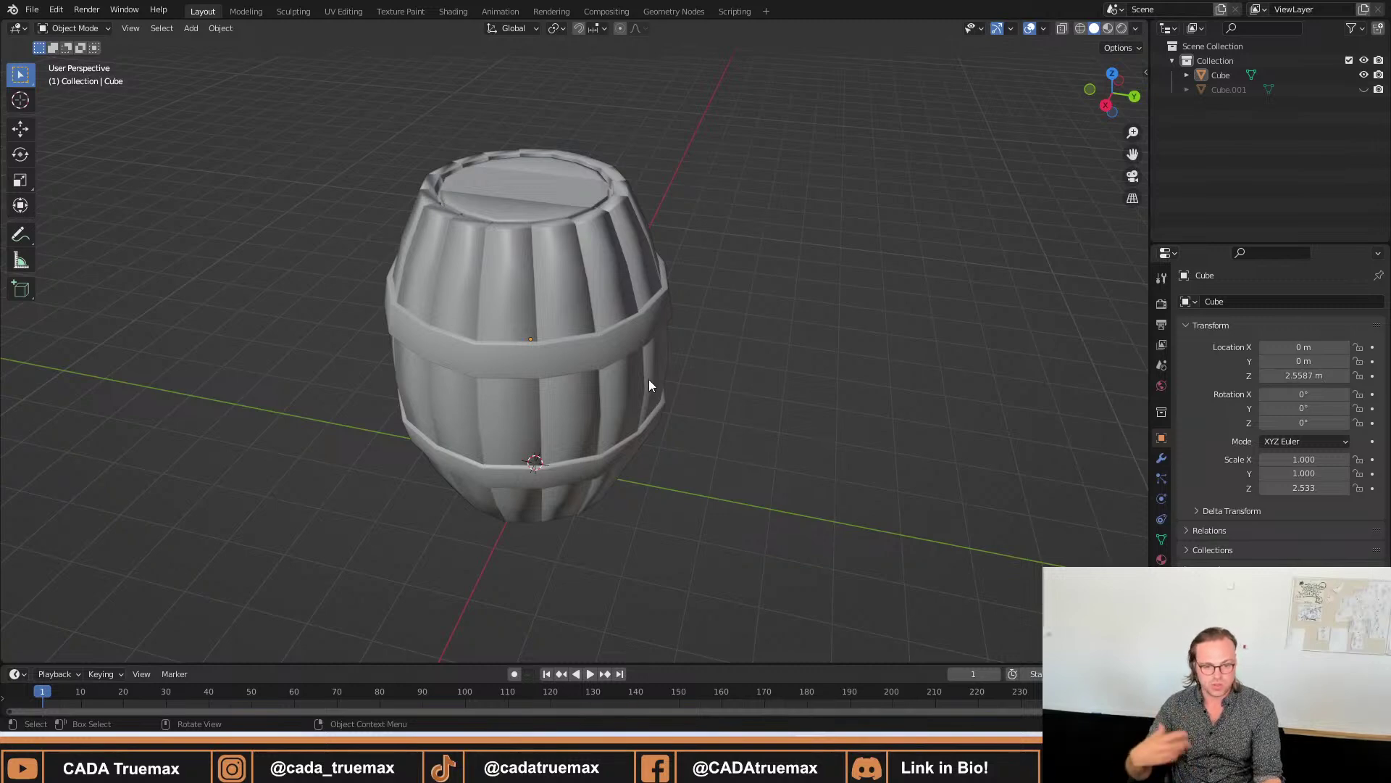
pyautogui.moveTo(539, 382); pyautogui.dragTo(563, 370, button='middle')
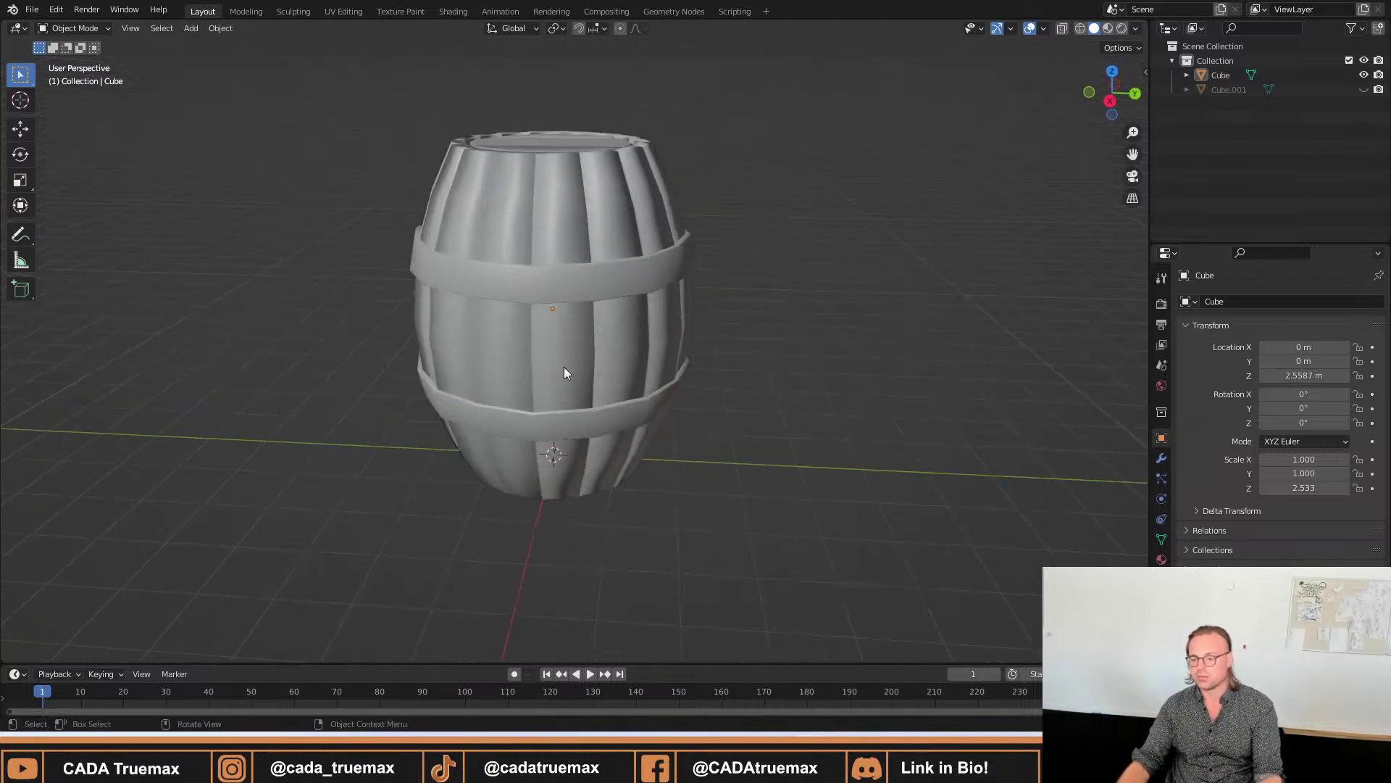
pyautogui.scroll(2, 563, 373)
pyautogui.moveTo(603, 450)
pyautogui.mouseDown(button='middle')
pyautogui.moveTo(587, 424)
pyautogui.moveTo(577, 449)
pyautogui.moveTo(590, 452)
pyautogui.mouseUp(button='middle')
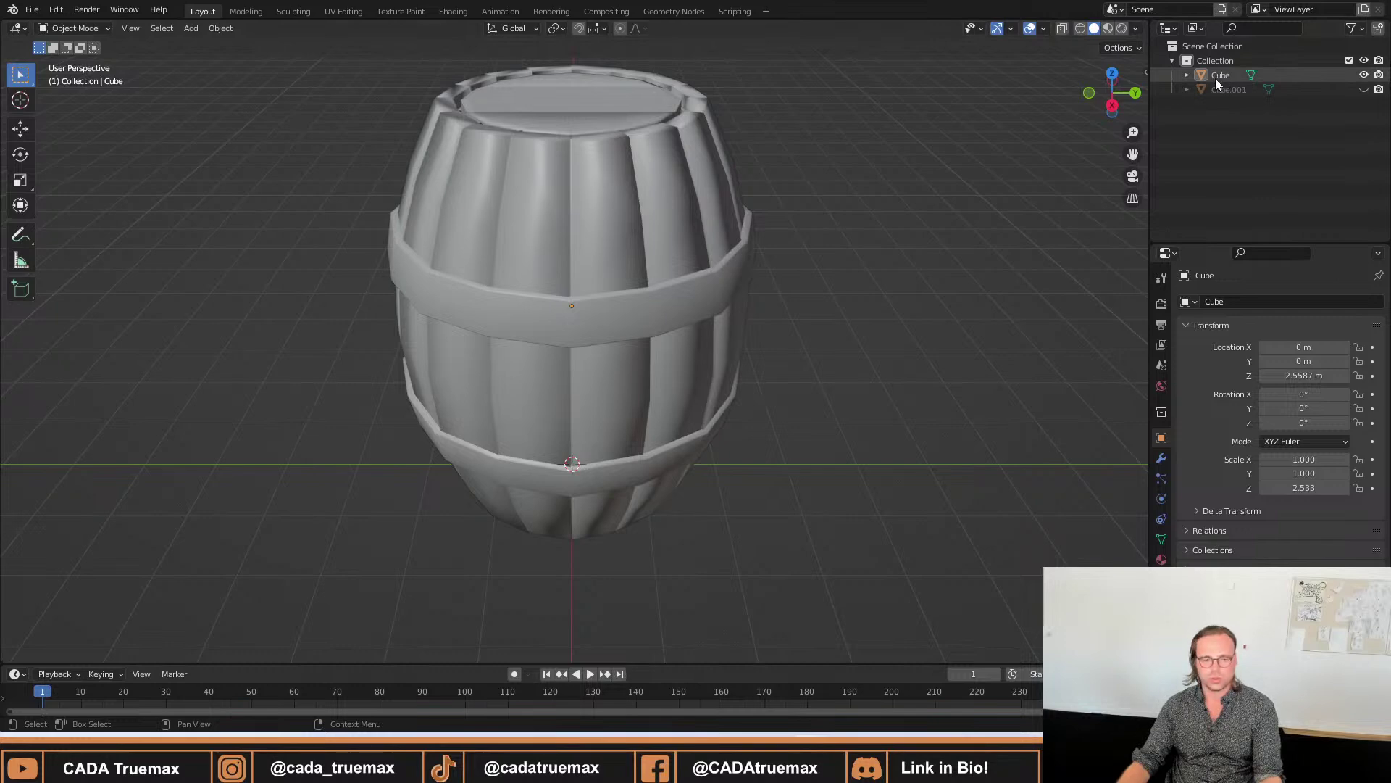
# Add a UV sphere with 32 segments and 16 rings and raise it along Z to about 6.64 m, above the barrel lid.
pyautogui.hotkey('shift', 'a')
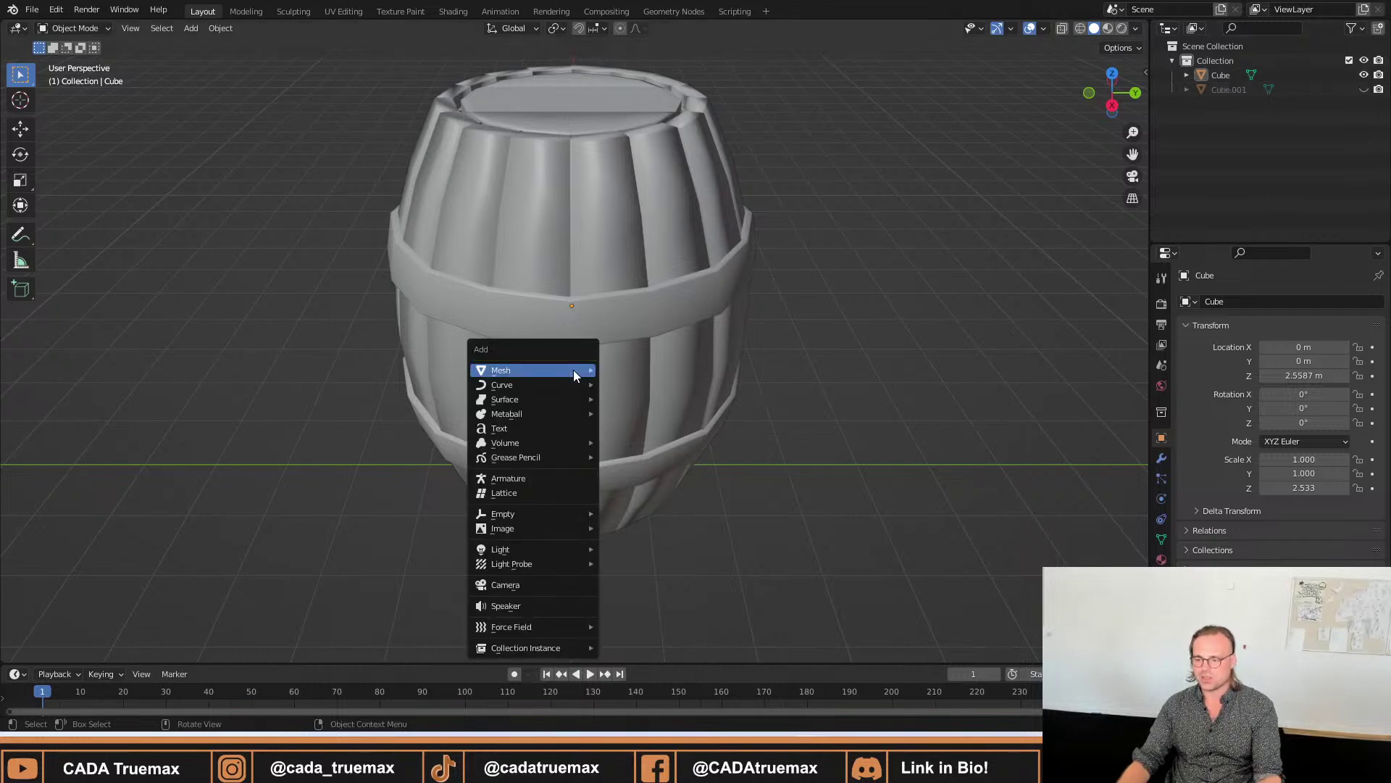
pyautogui.moveTo(572, 370)
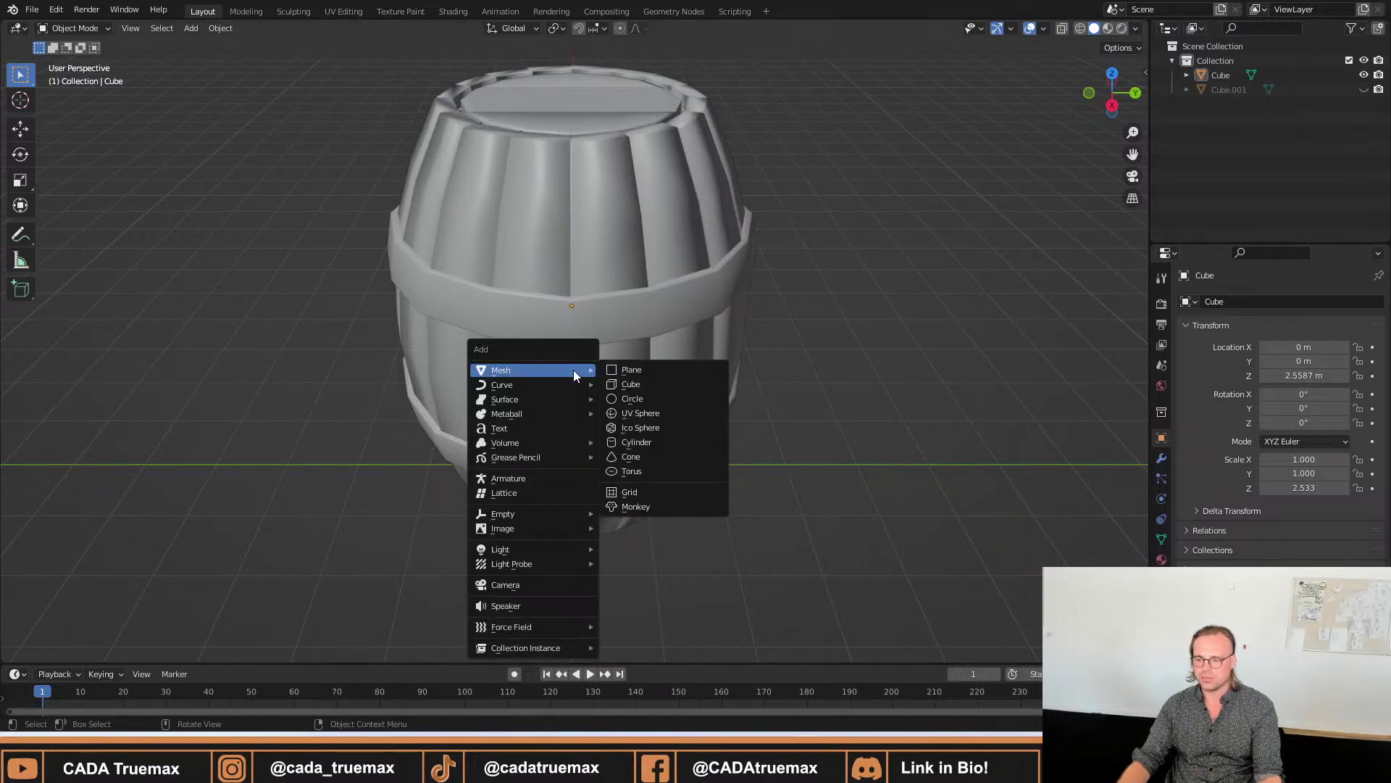
pyautogui.click(641, 414)
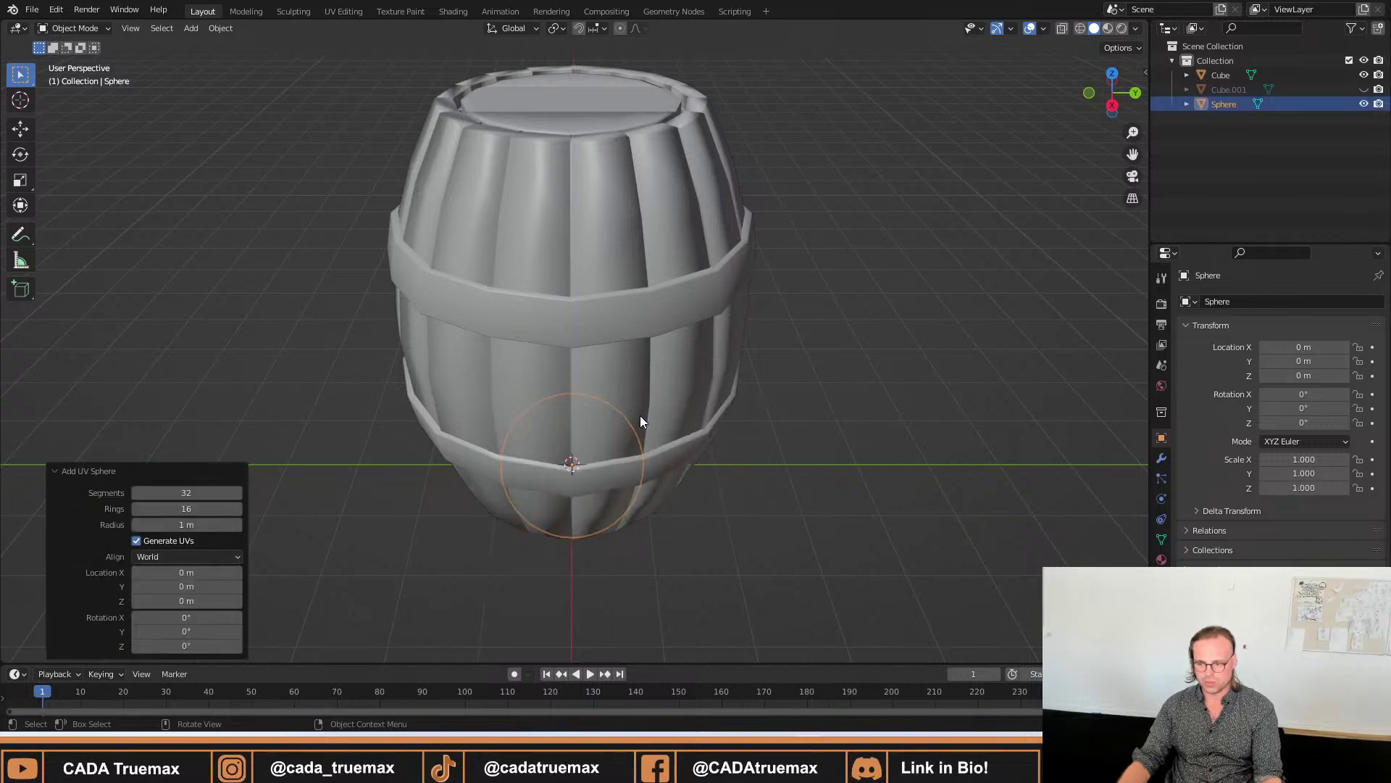
pyautogui.press('g')
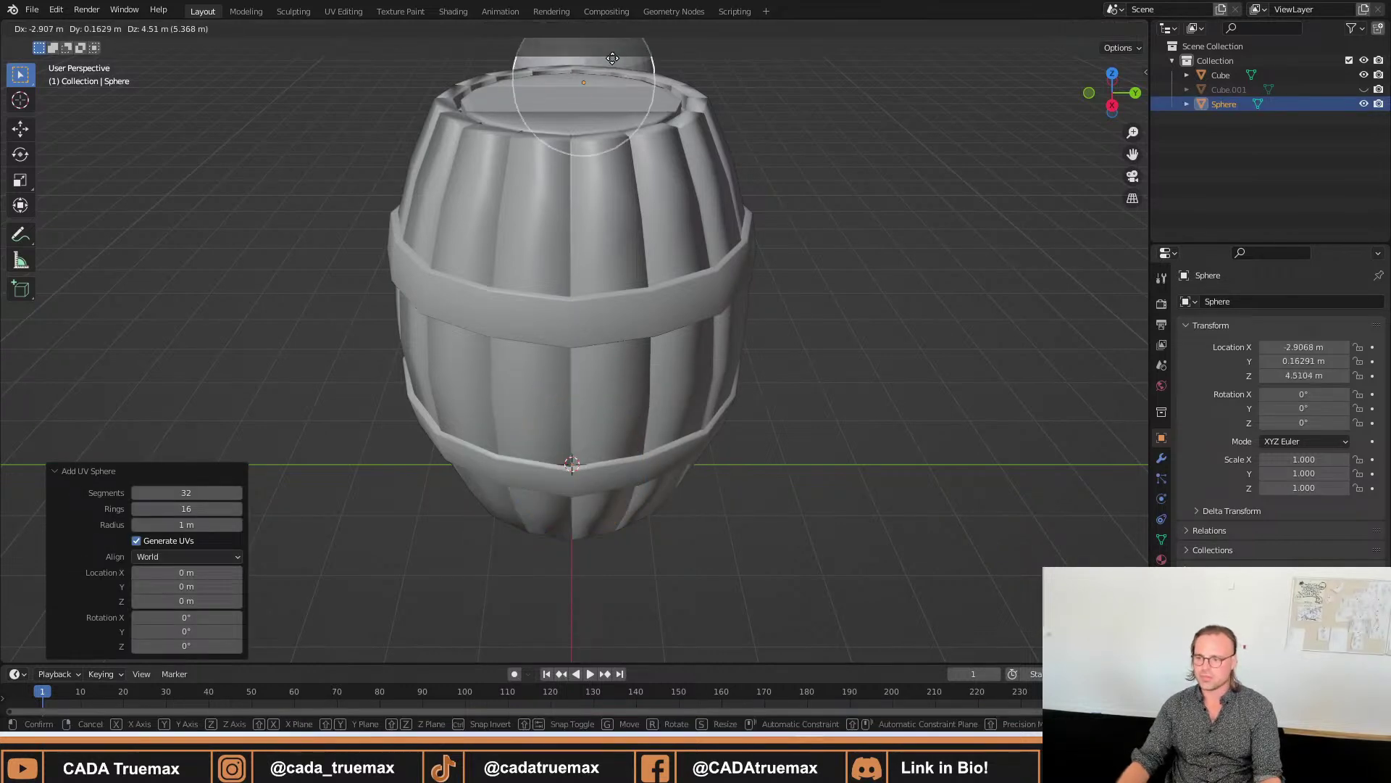
pyautogui.press('z')
pyautogui.click(602, 54)
pyautogui.moveTo(601, 54); pyautogui.dragTo(649, 389, button='middle')
pyautogui.press('g')
pyautogui.press('z')
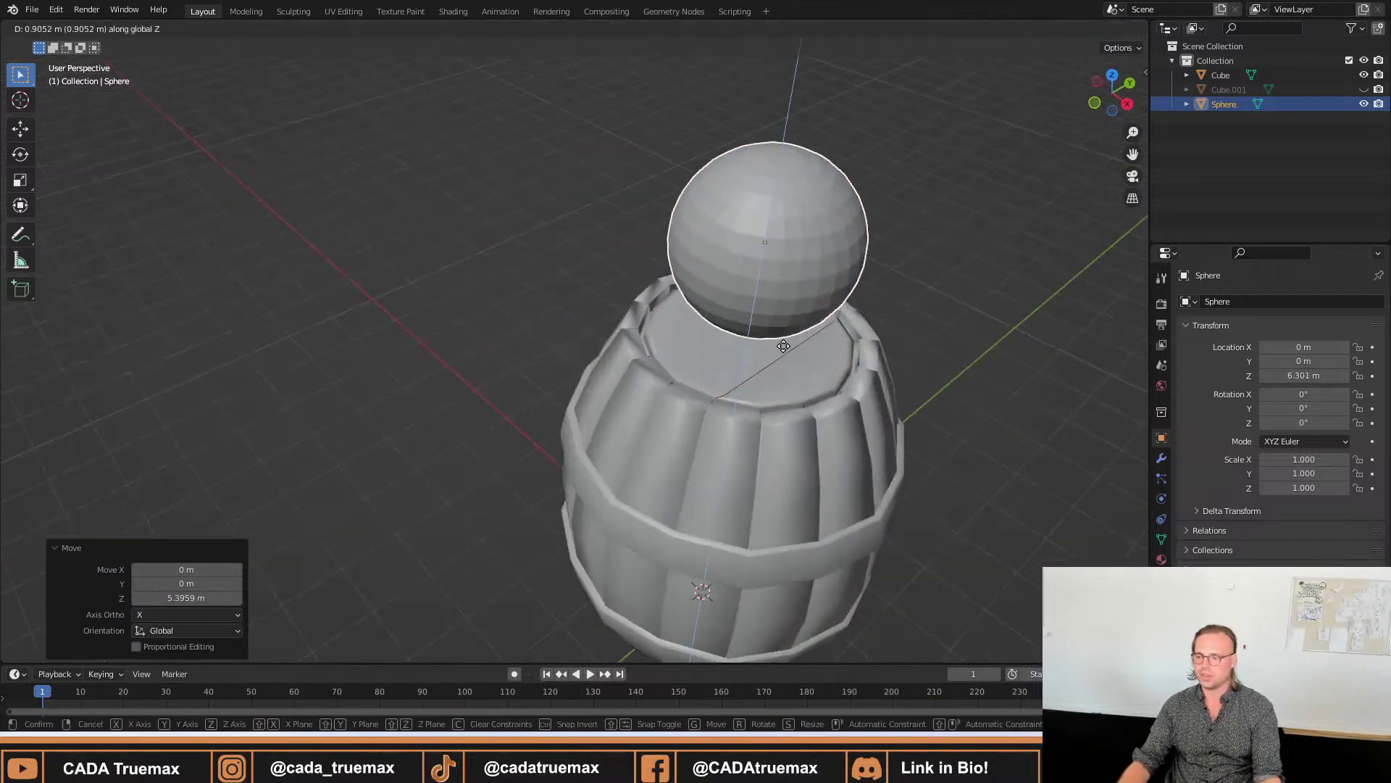
pyautogui.click(810, 327)
# Scale the sphere down uniformly to about 0.064 to make a small rivet head.
pyautogui.scroll(4, 732, 371)
pyautogui.moveTo(732, 375); pyautogui.dragTo(667, 370, button='middle')
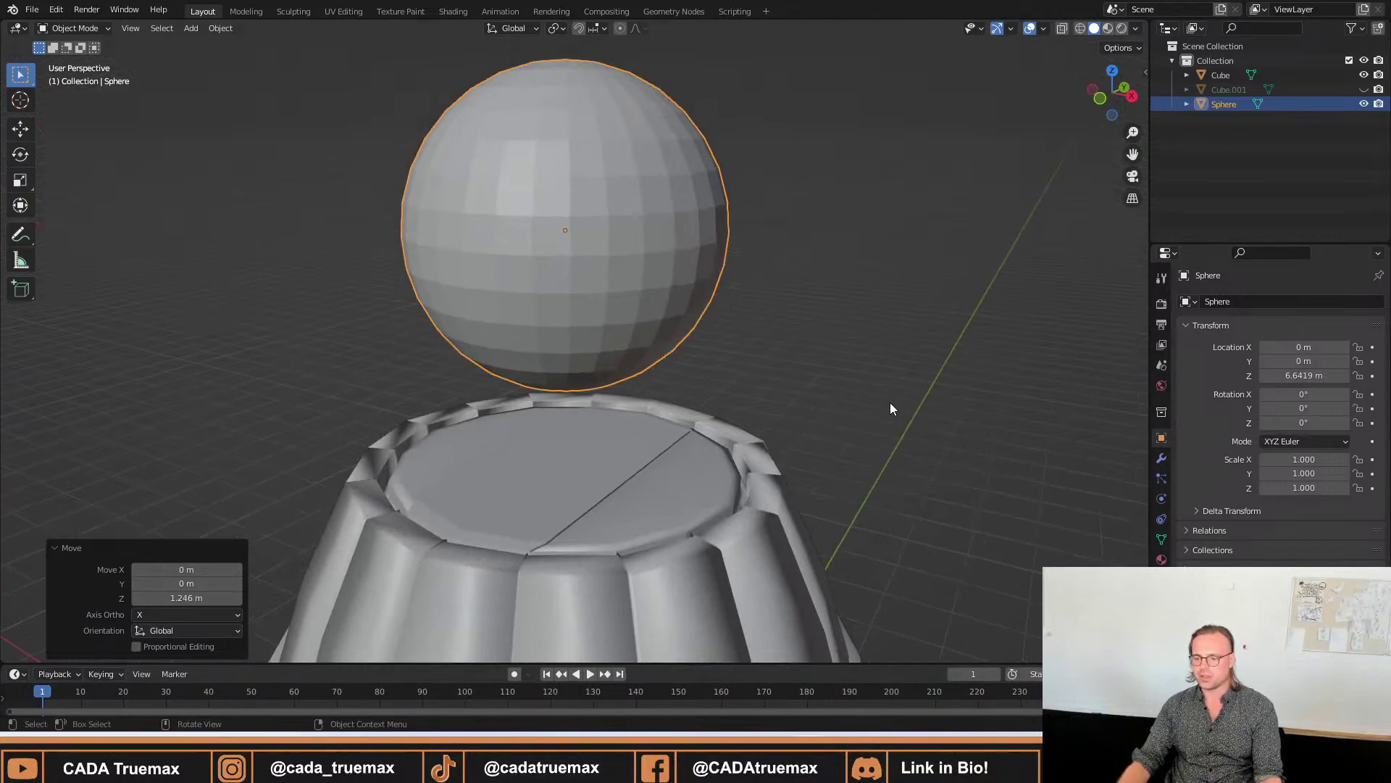
pyautogui.press('s')
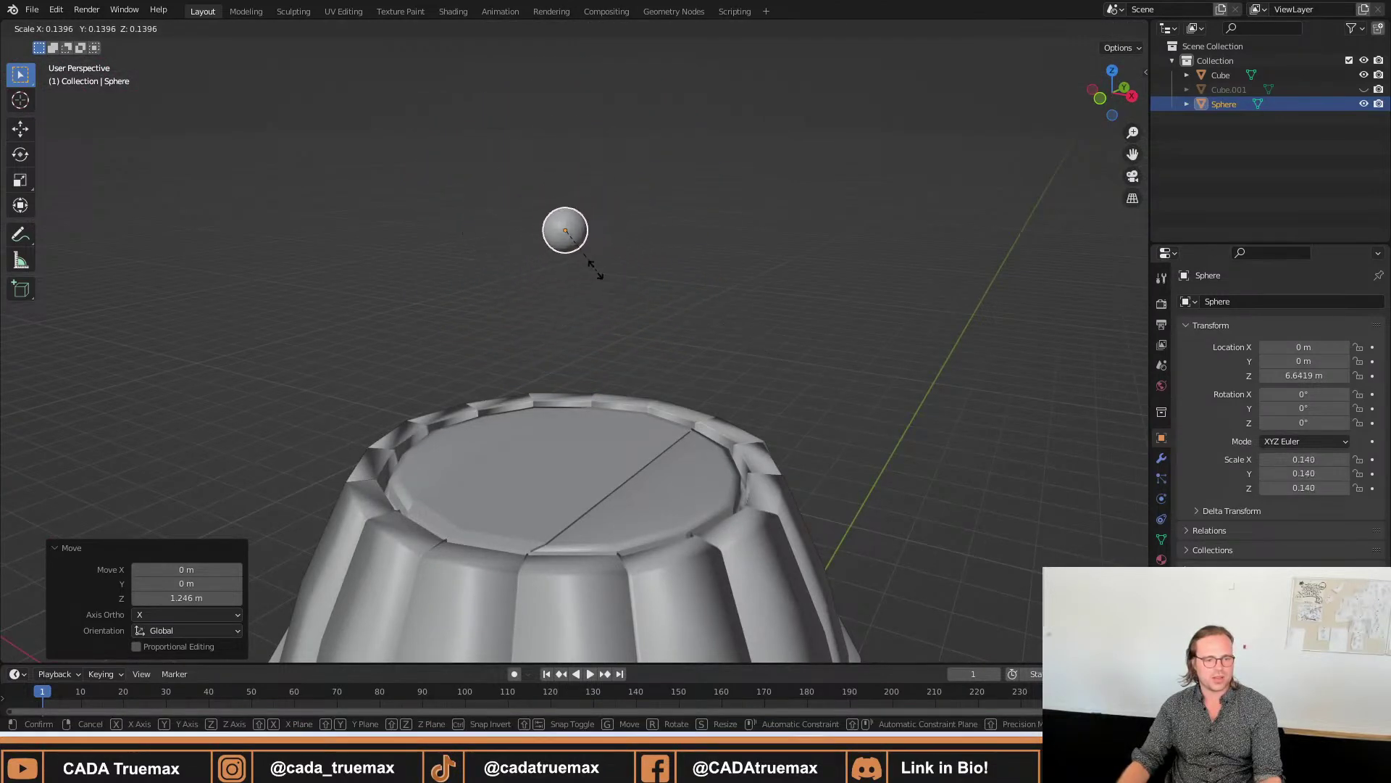
pyautogui.click(576, 251)
# In the front view, move the small sphere about 2.12 m along X and 3.08 m down to the upper hoop's outer edge.
pyautogui.keyDown('shift'); pyautogui.moveTo(674, 297); pyautogui.dragTo(535, 147, button='middle'); pyautogui.keyUp('shift')
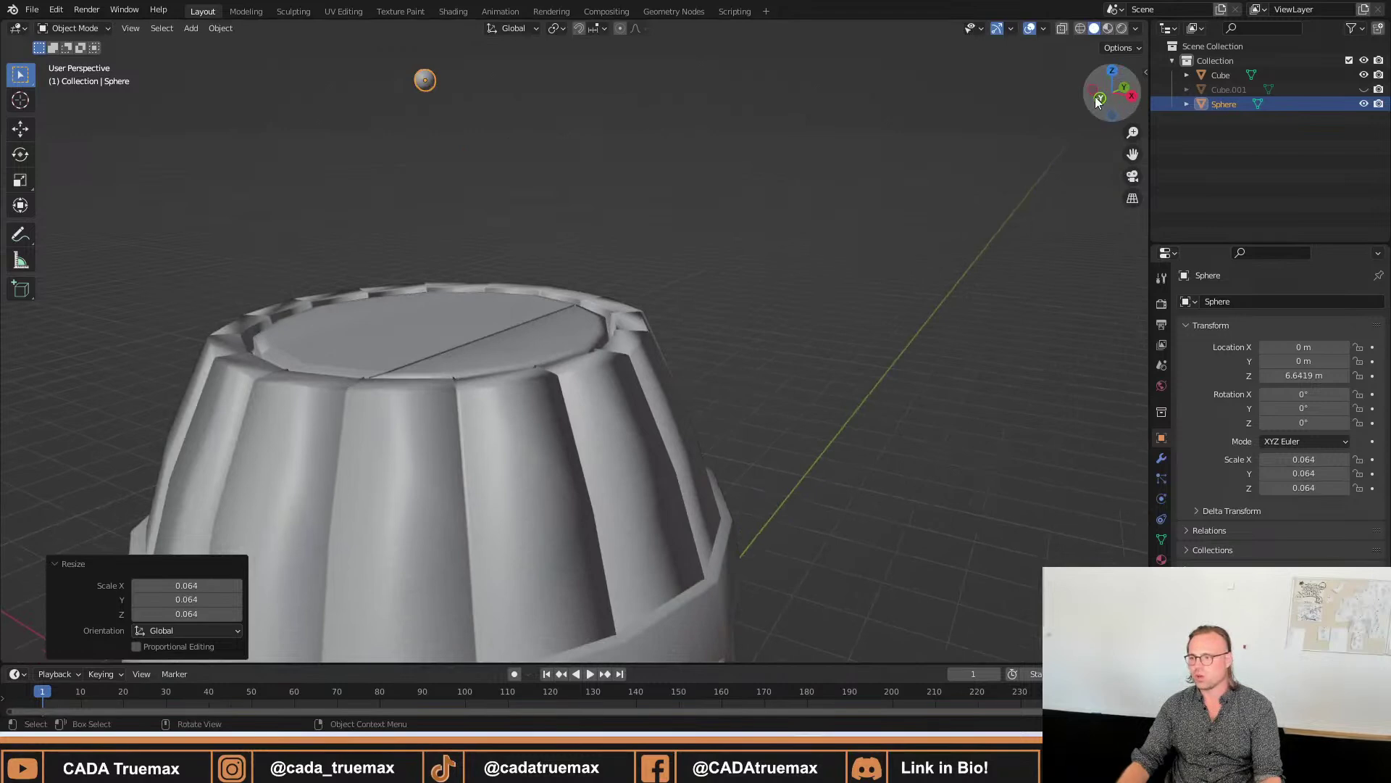
pyautogui.click(1099, 100)
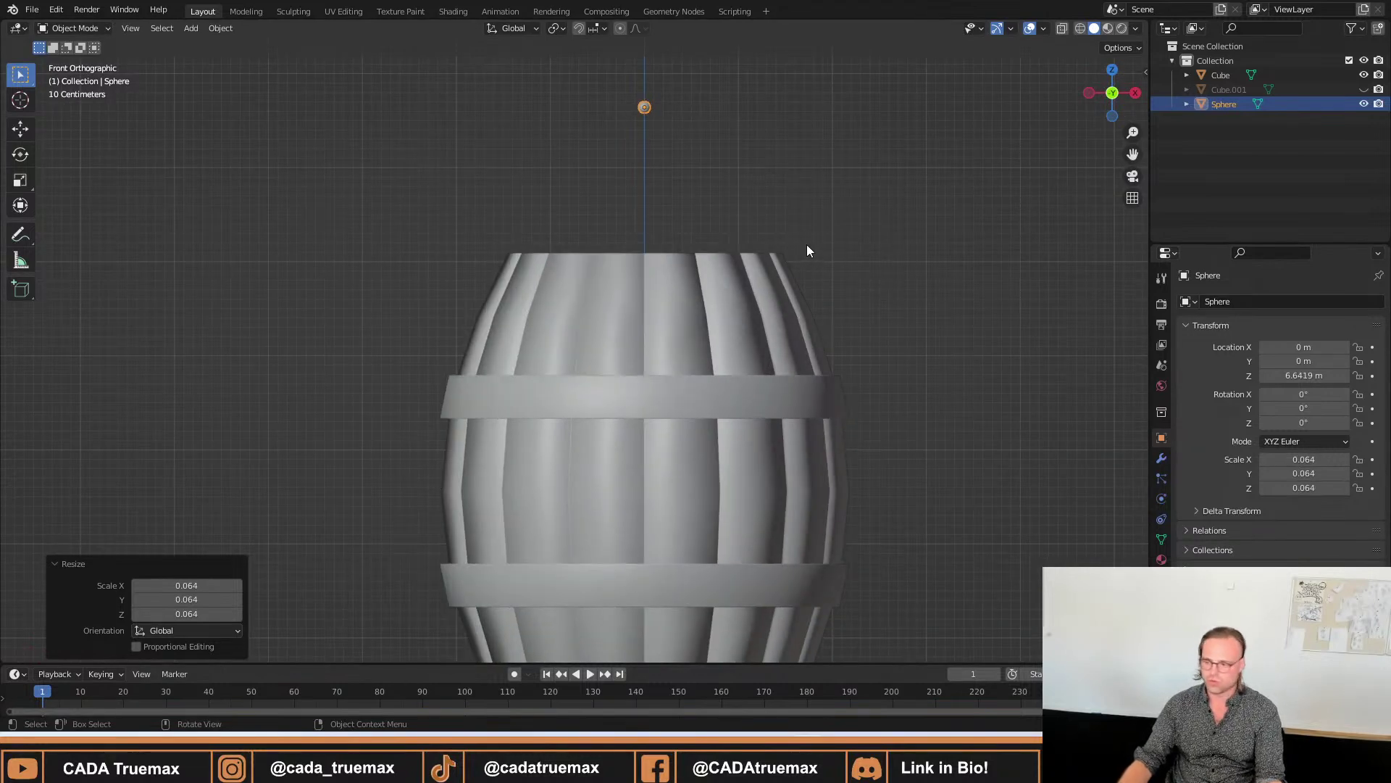
pyautogui.press('g')
pyautogui.click(1021, 531)
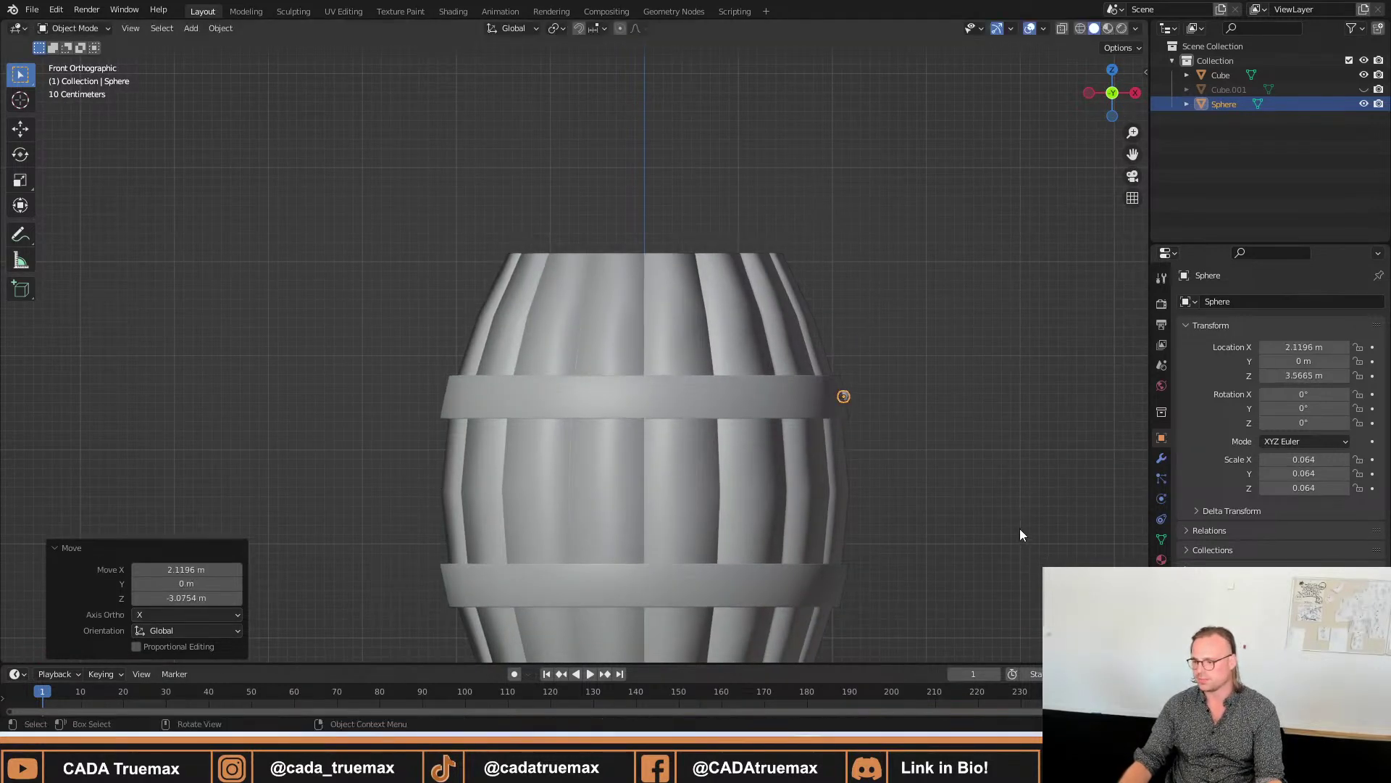
# Check the sphere's position against the upper hoop and lower it about 0.015 m in the front view.
pyautogui.moveTo(1019, 528); pyautogui.dragTo(827, 377, button='middle')
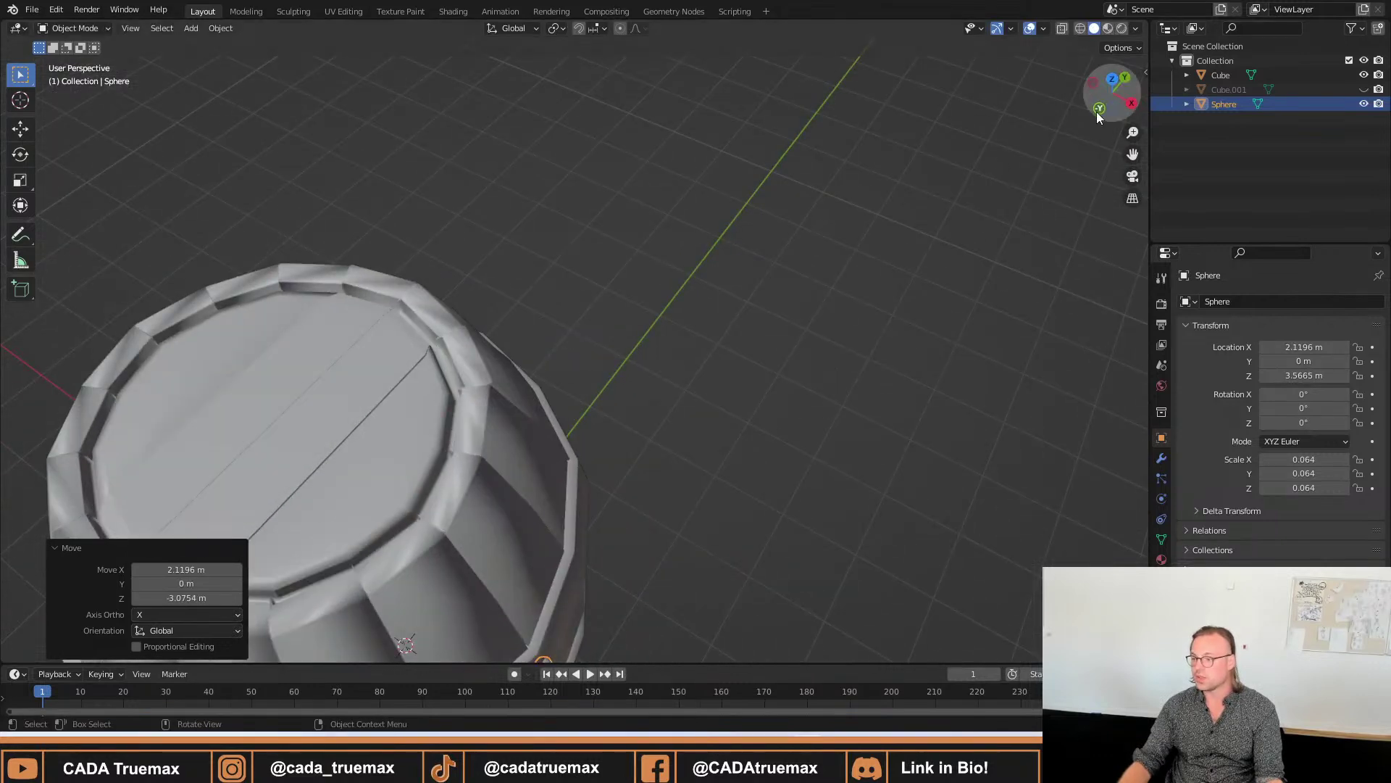
pyautogui.scroll(-4, 811, 341)
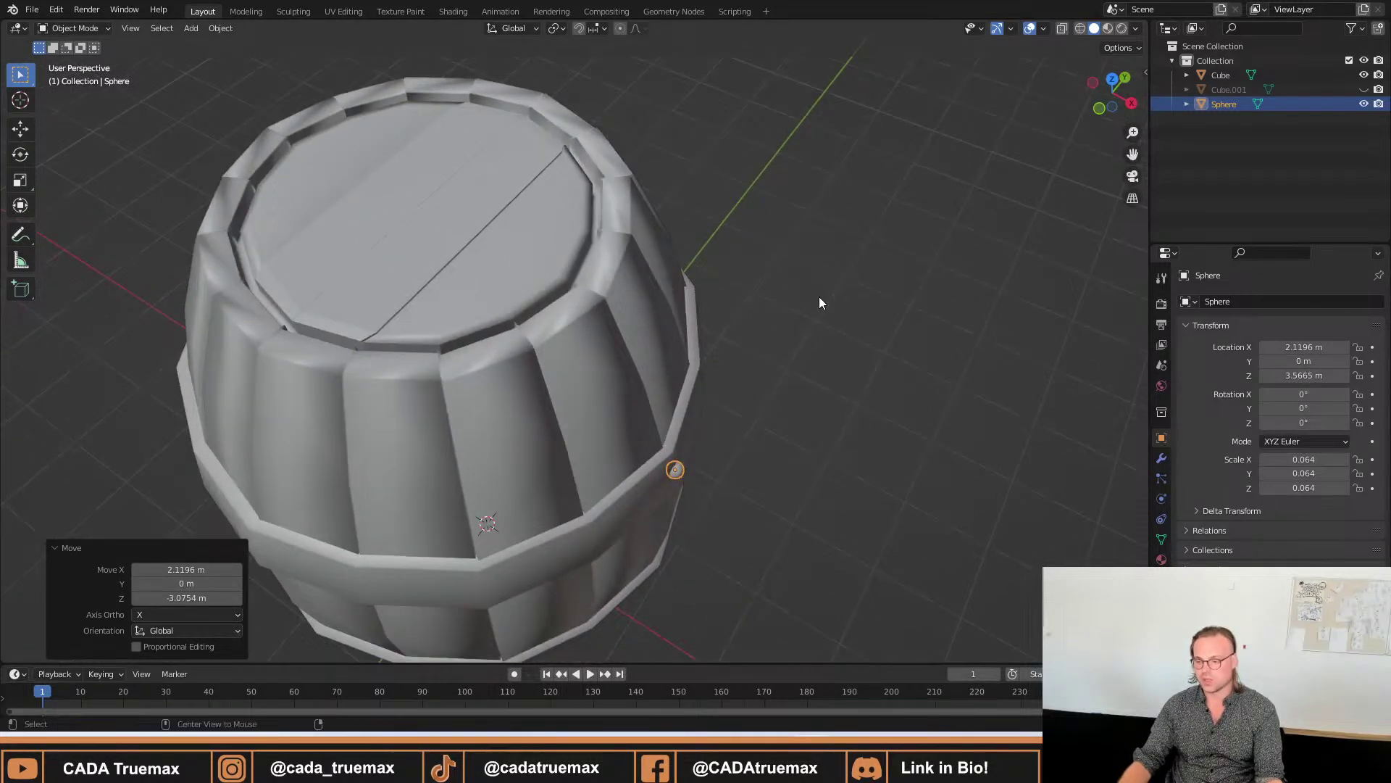
pyautogui.keyDown('alt'); pyautogui.moveTo(632, 470); pyautogui.dragTo(753, 303, button='middle'); pyautogui.keyUp('alt')
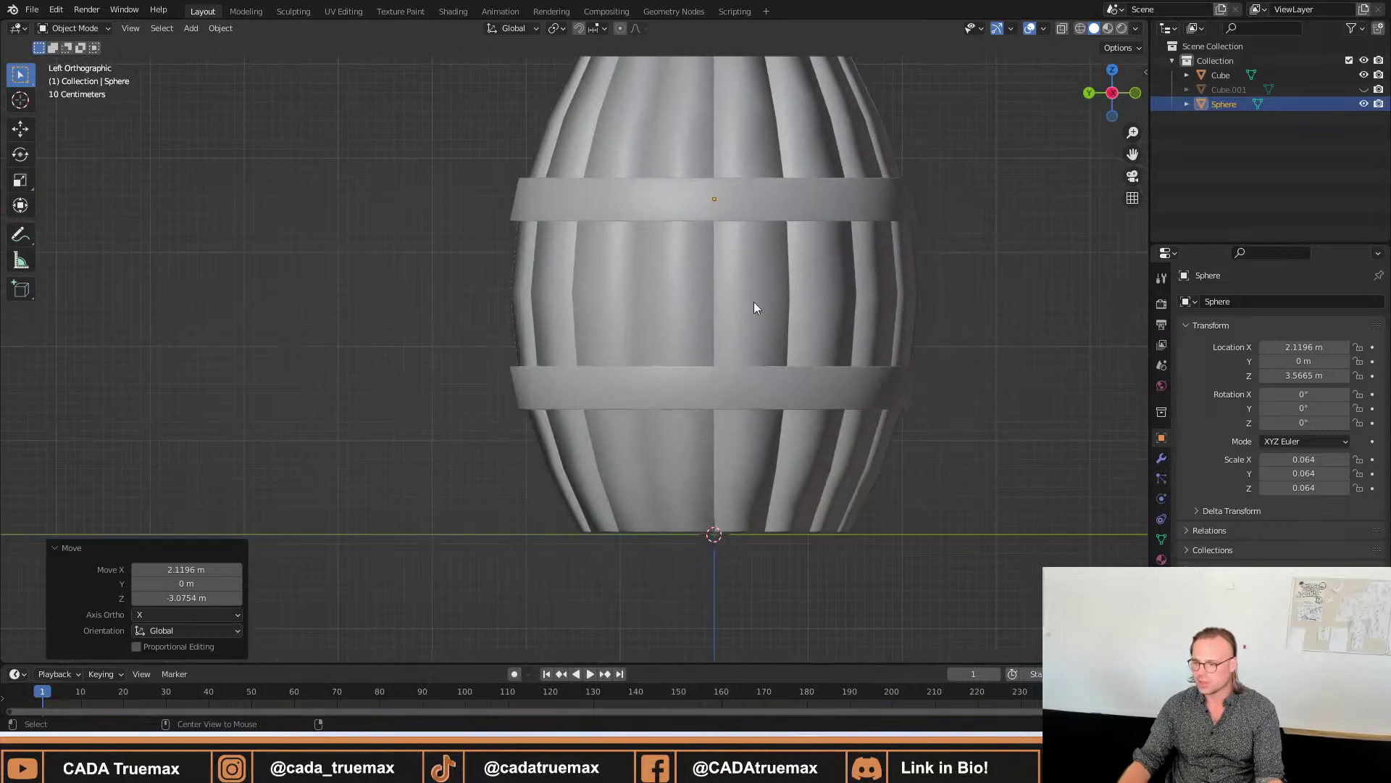
pyautogui.keyDown('alt'); pyautogui.moveTo(601, 325); pyautogui.dragTo(407, 319, button='middle'); pyautogui.keyUp('alt')
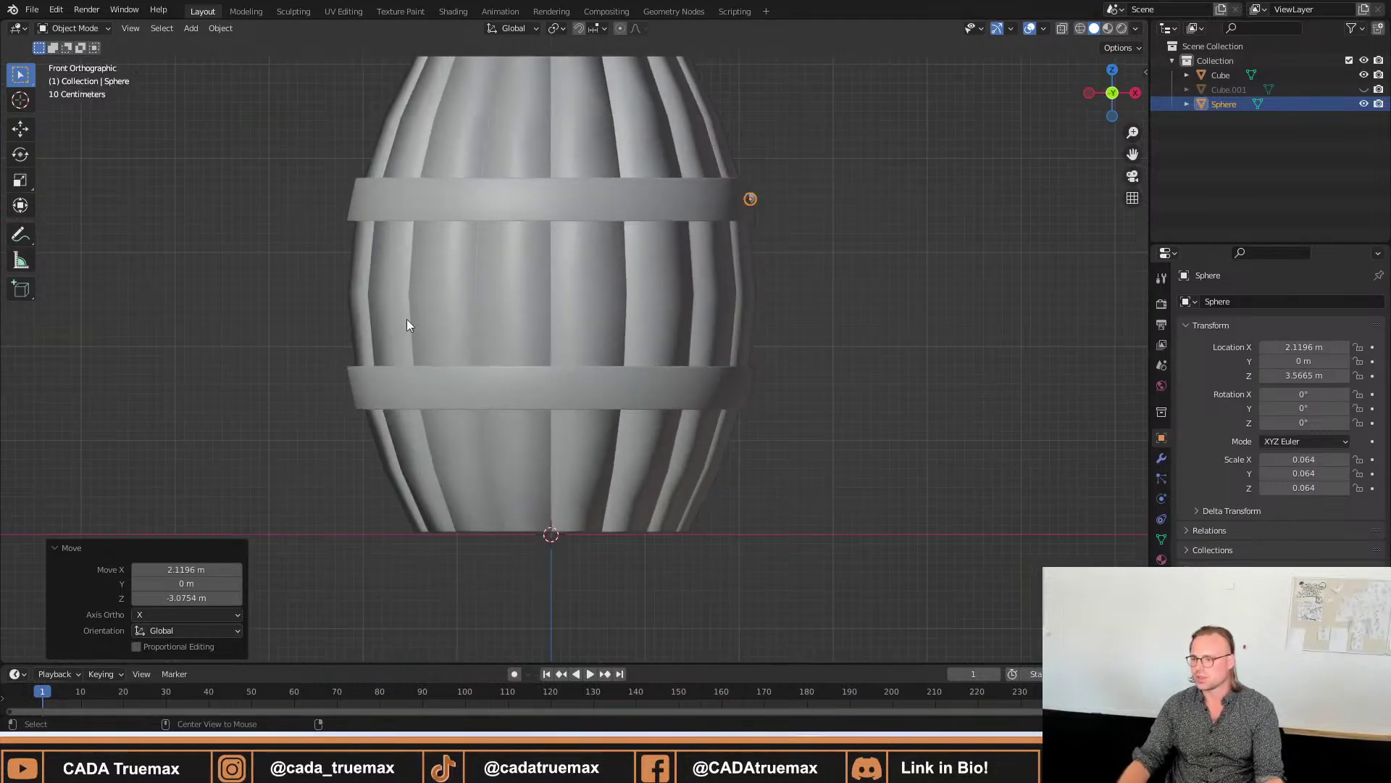
pyautogui.press('g')
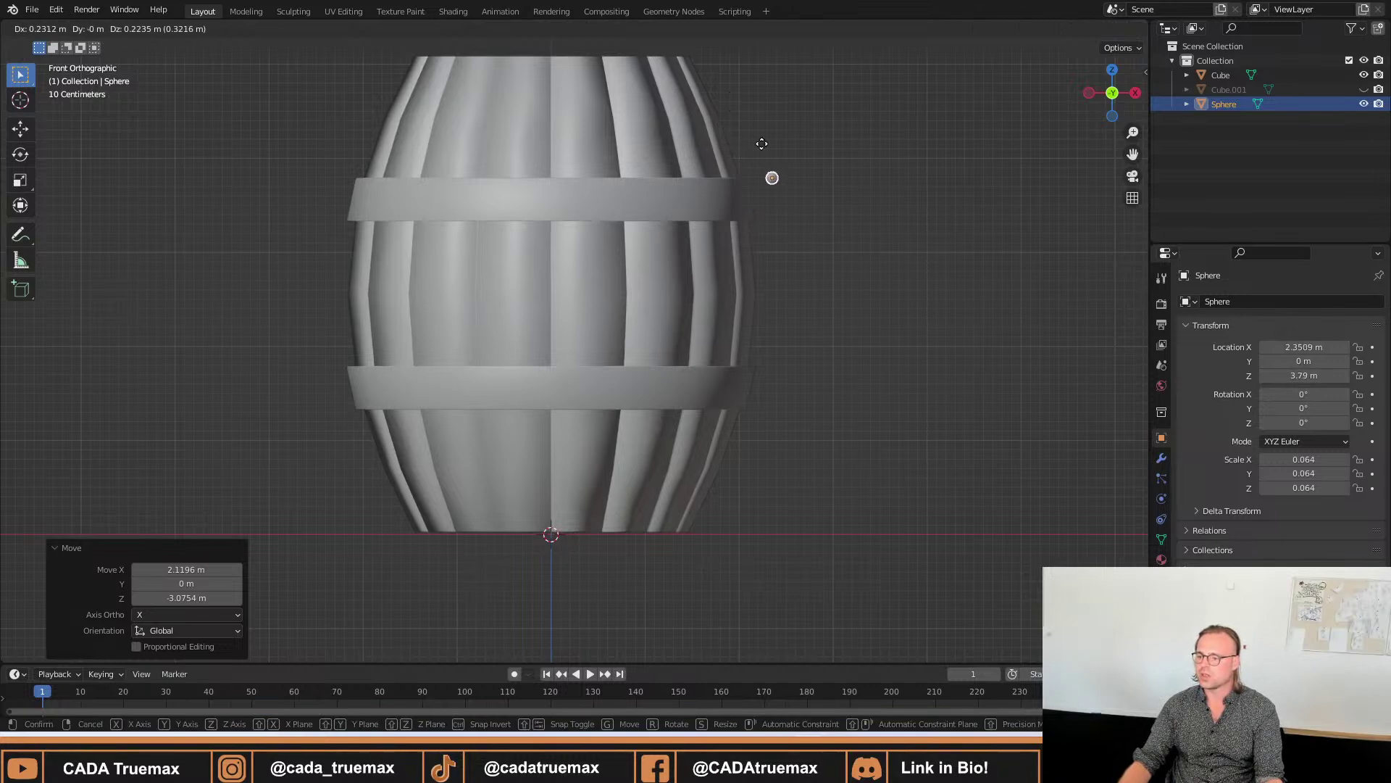
pyautogui.click(734, 171)
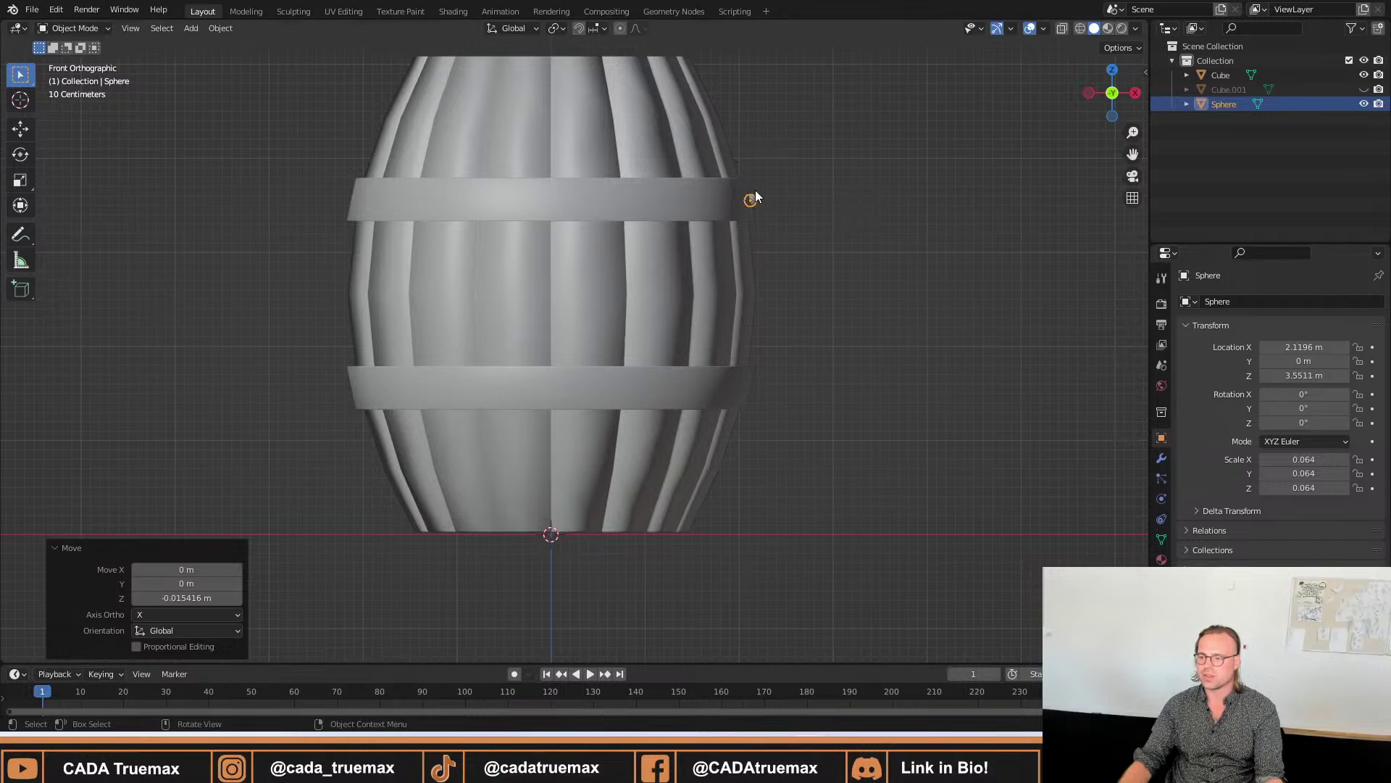
# Nudge the sphere about 0.011 m outward along X and 0.002 m down so it sits partly embedded in the upper hoop.
pyautogui.scroll(8, 919, 145)
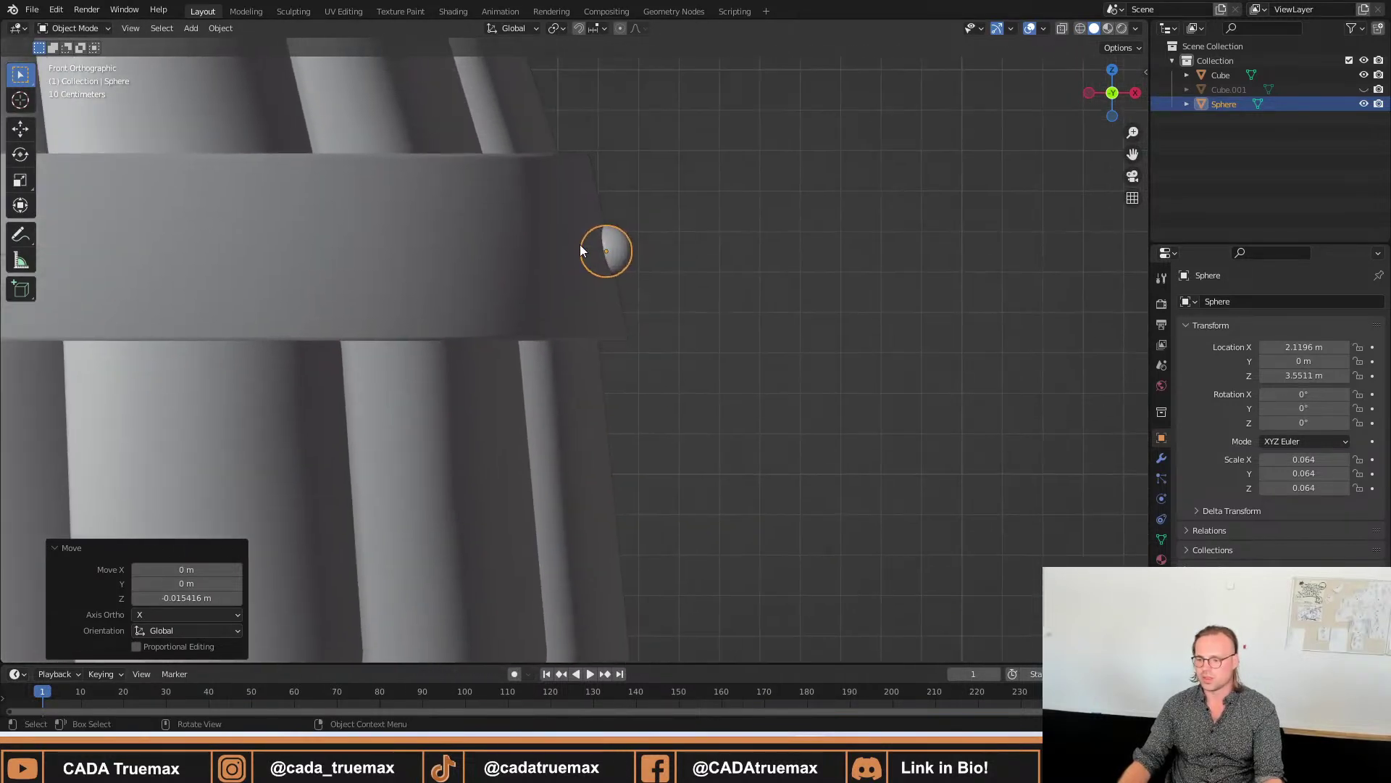
pyautogui.press('g')
pyautogui.click(610, 244)
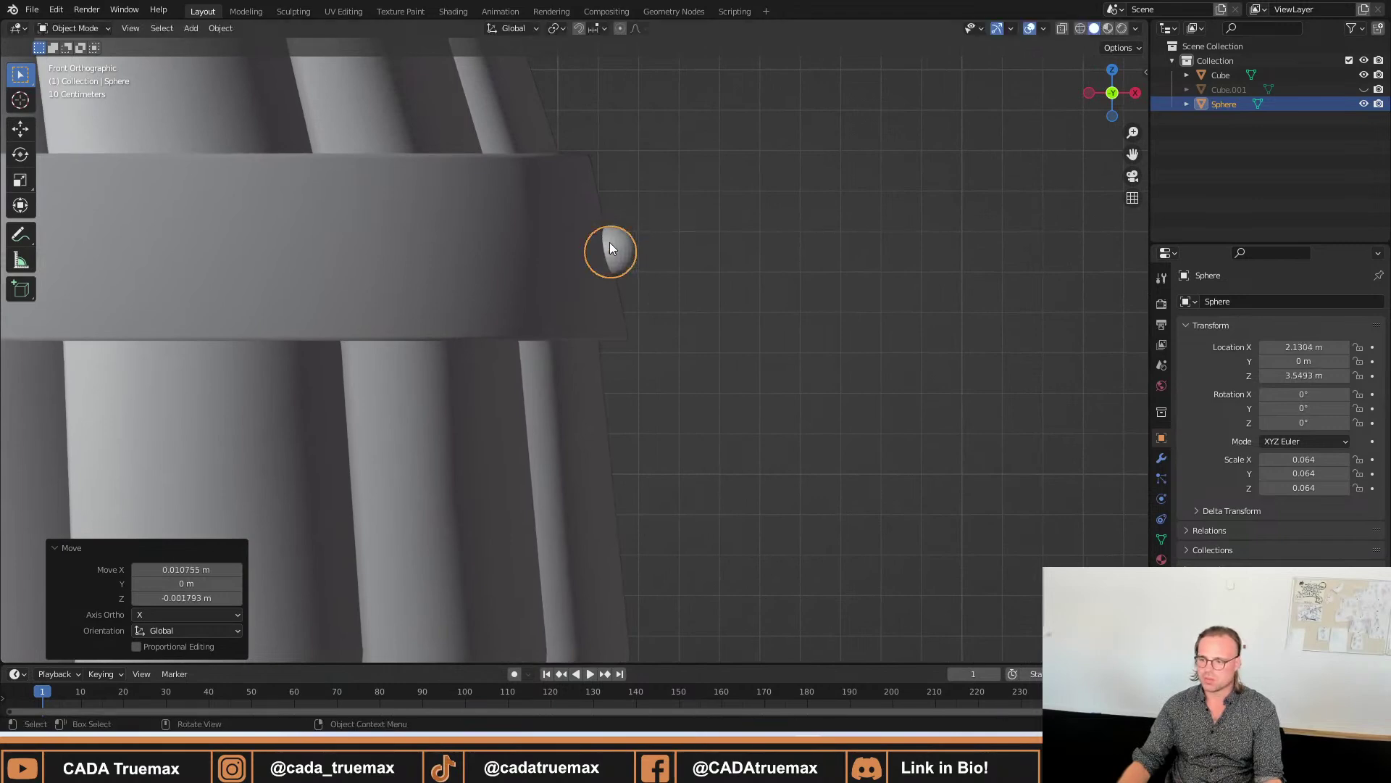
pyautogui.scroll(-5, 654, 383)
pyautogui.scroll(-5, 654, 383)
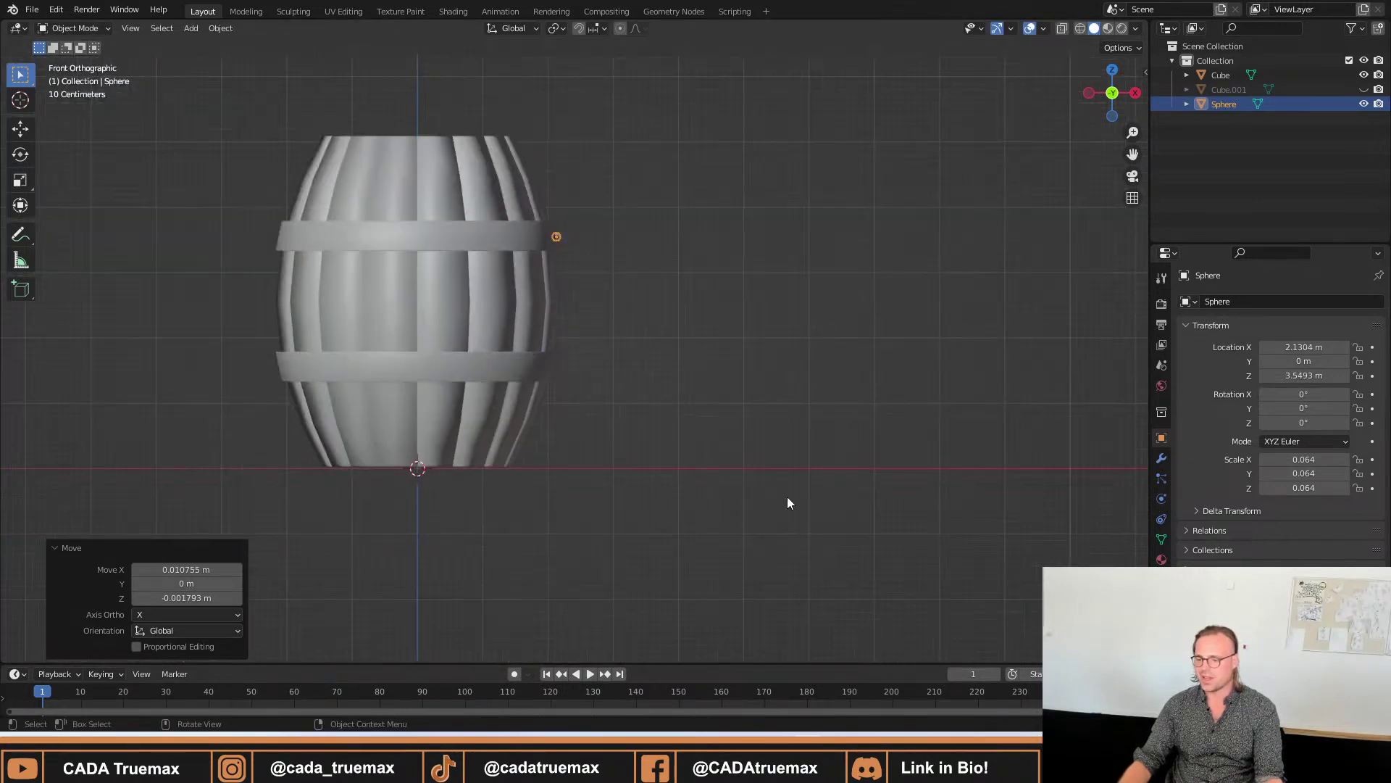
pyautogui.moveTo(625, 311); pyautogui.dragTo(1121, 121, button='middle')
pyautogui.click(1124, 84)
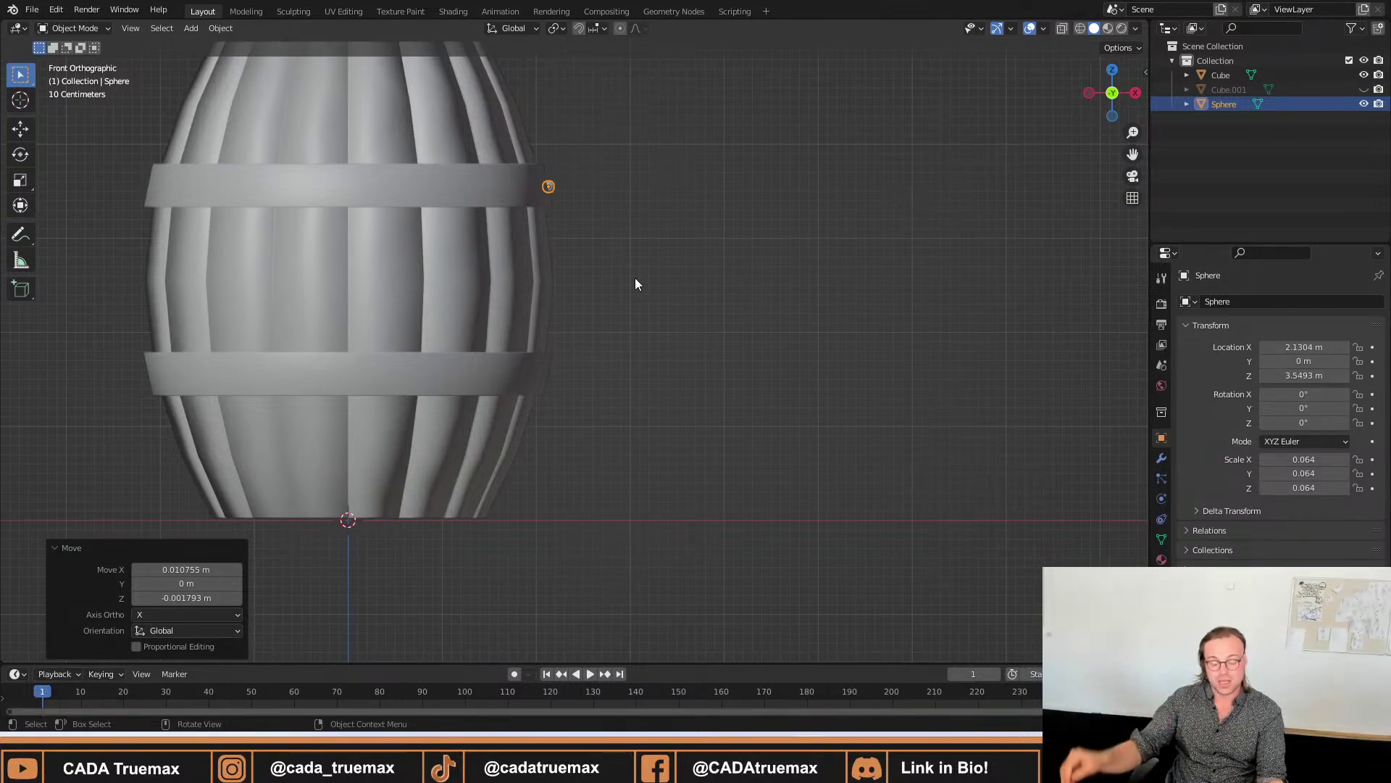
# Duplicate the rivet mesh of the Sphere object and place the copy on the barrel's lower band, about 2.03 m below the original.
pyautogui.press('Tab')
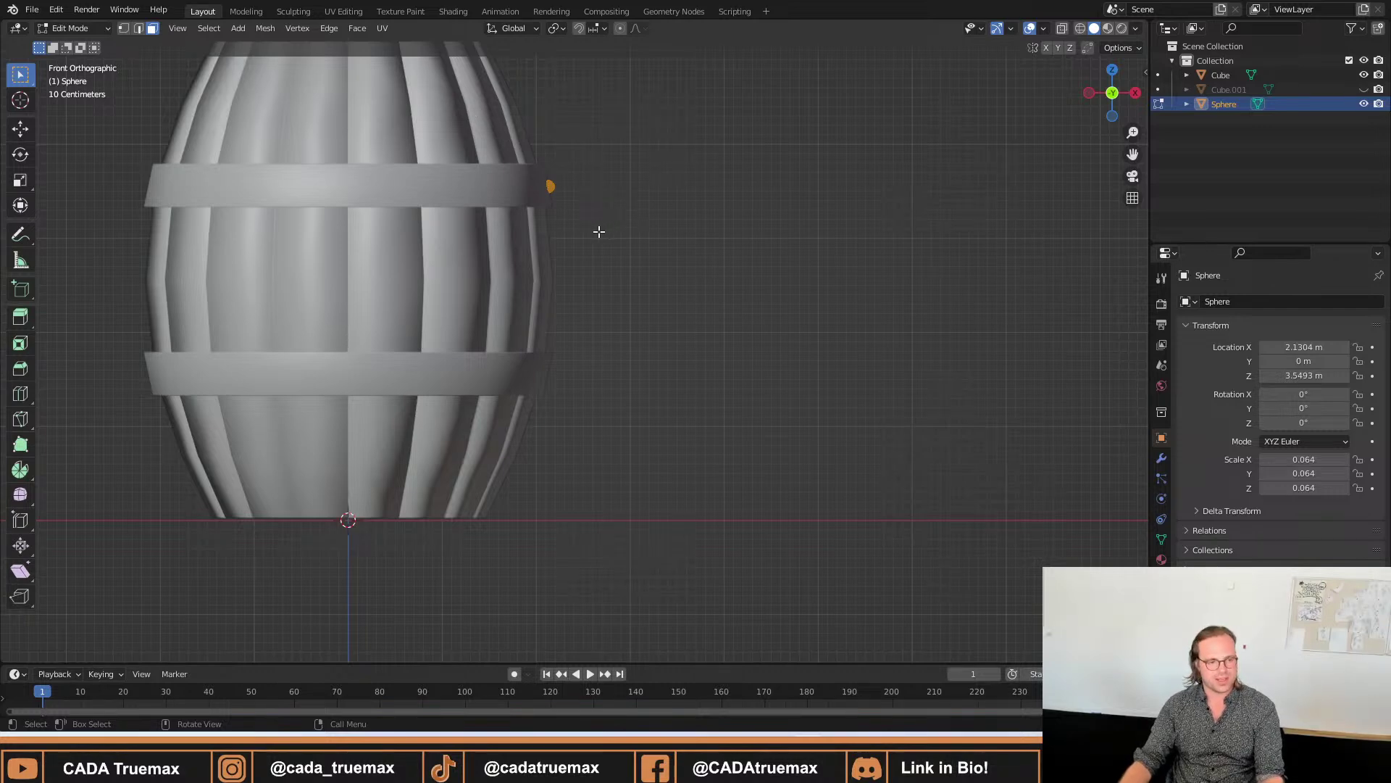
pyautogui.hotkey('shift', 'd')
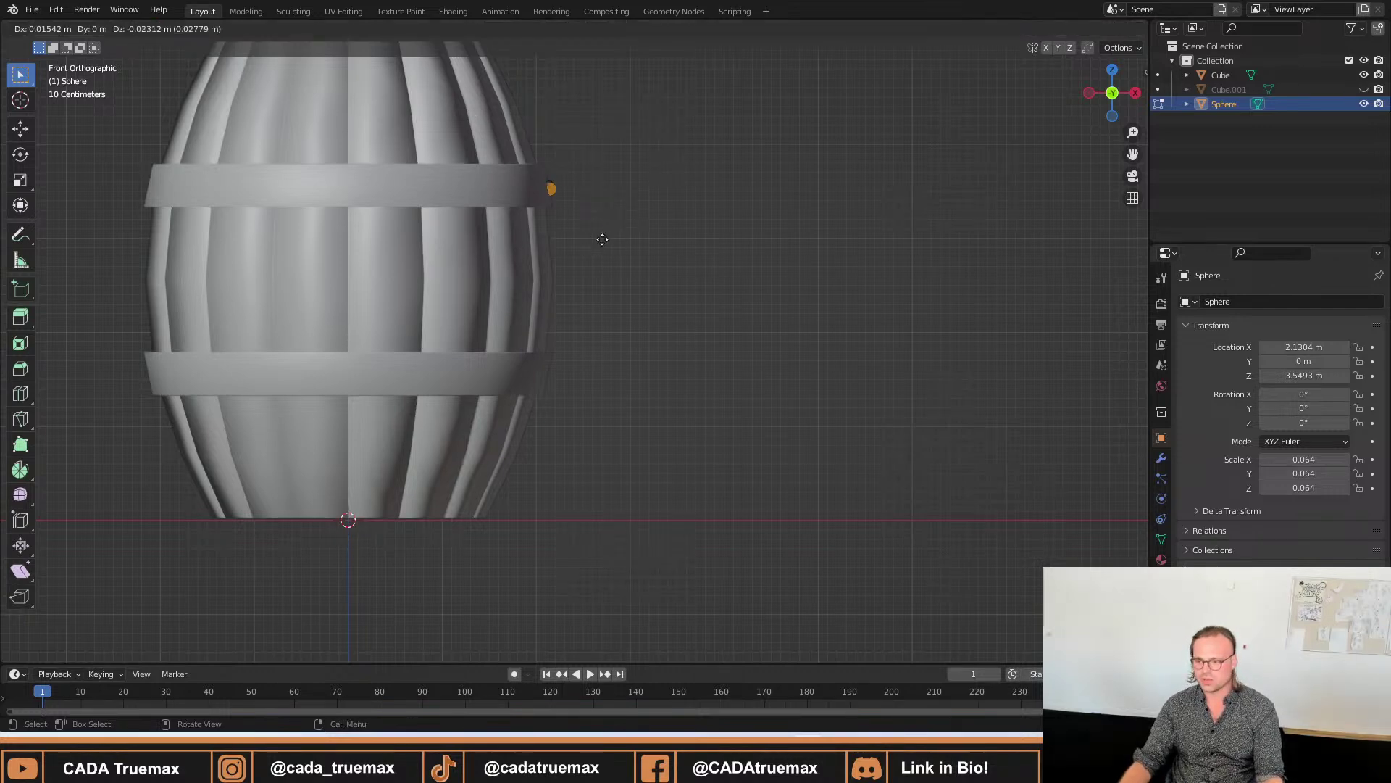
pyautogui.click(594, 425)
pyautogui.moveTo(651, 179); pyautogui.dragTo(576, 227, button='middle')
pyautogui.moveTo(505, 255); pyautogui.dragTo(455, 271, button='middle')
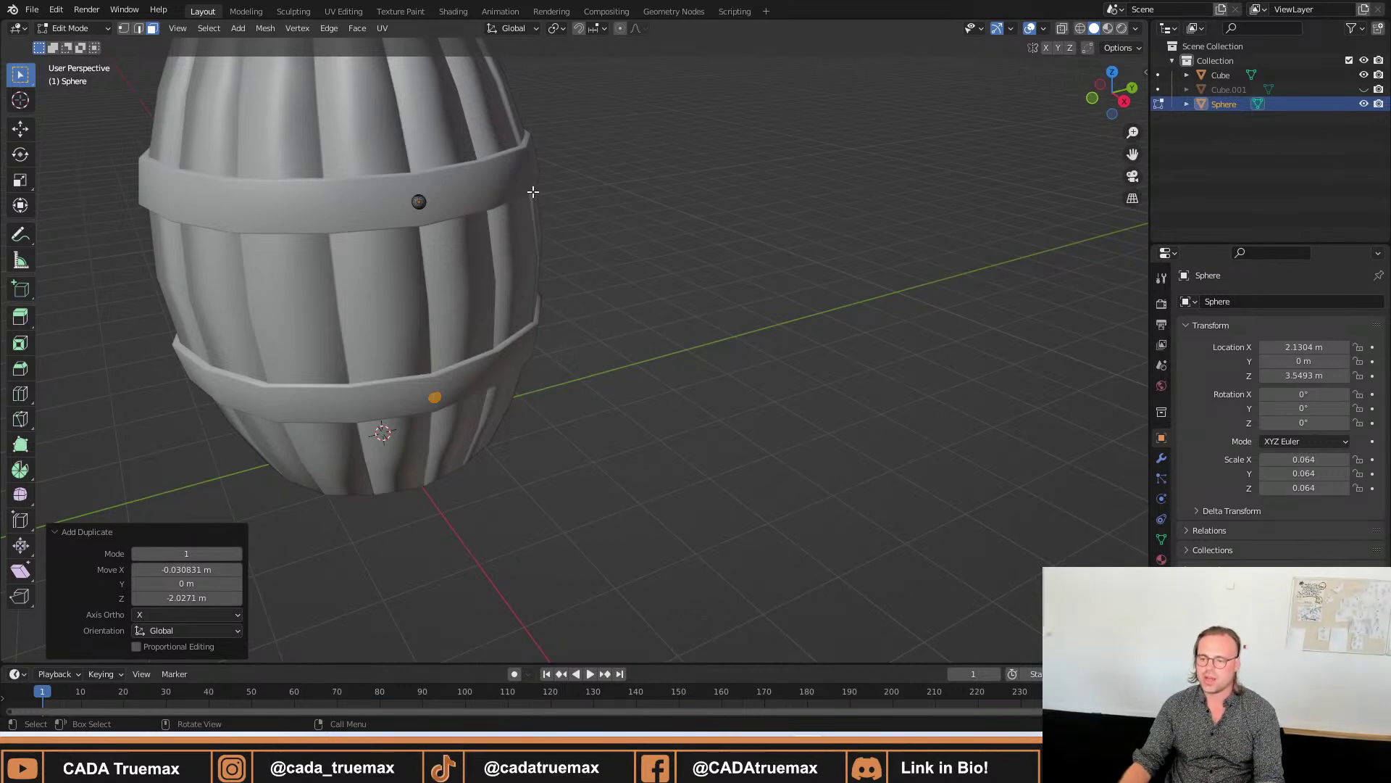
# Select both rivets and spin them around the barrel about the Z axis, with 12 steps through about 345°.
pyautogui.press('Tab')
pyautogui.press('Tab')
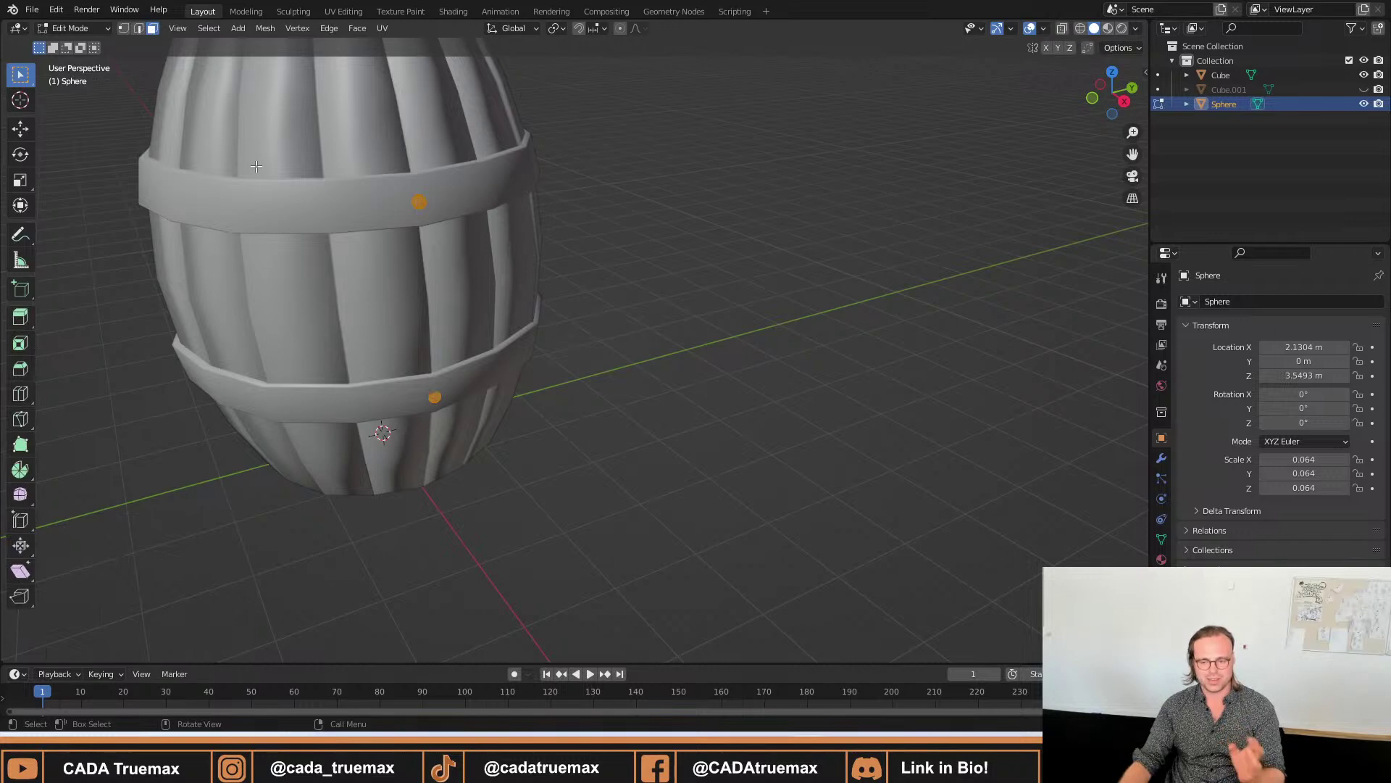
pyautogui.moveTo(252, 152); pyautogui.dragTo(291, 195, button='middle')
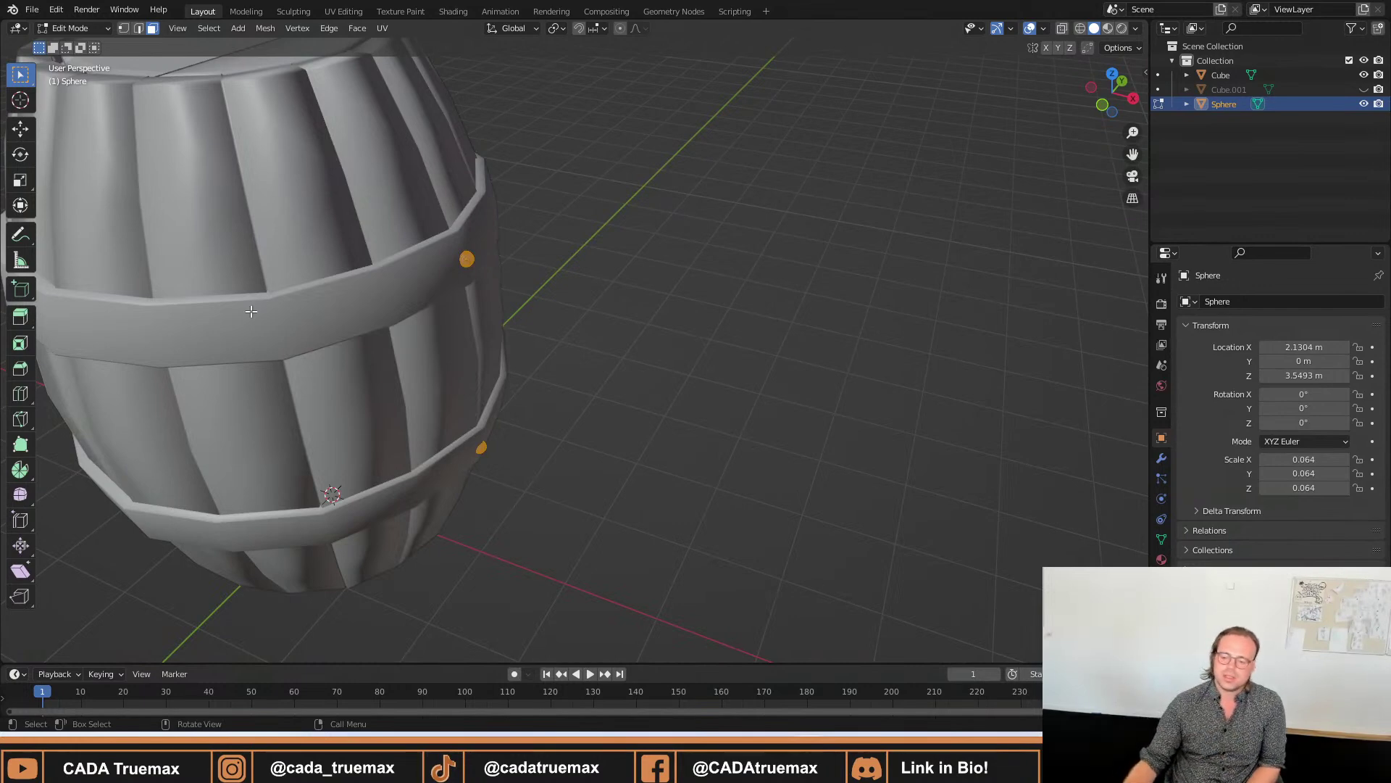
pyautogui.scroll(-5, 427, 311)
pyautogui.moveTo(450, 319); pyautogui.dragTo(494, 337, button='middle')
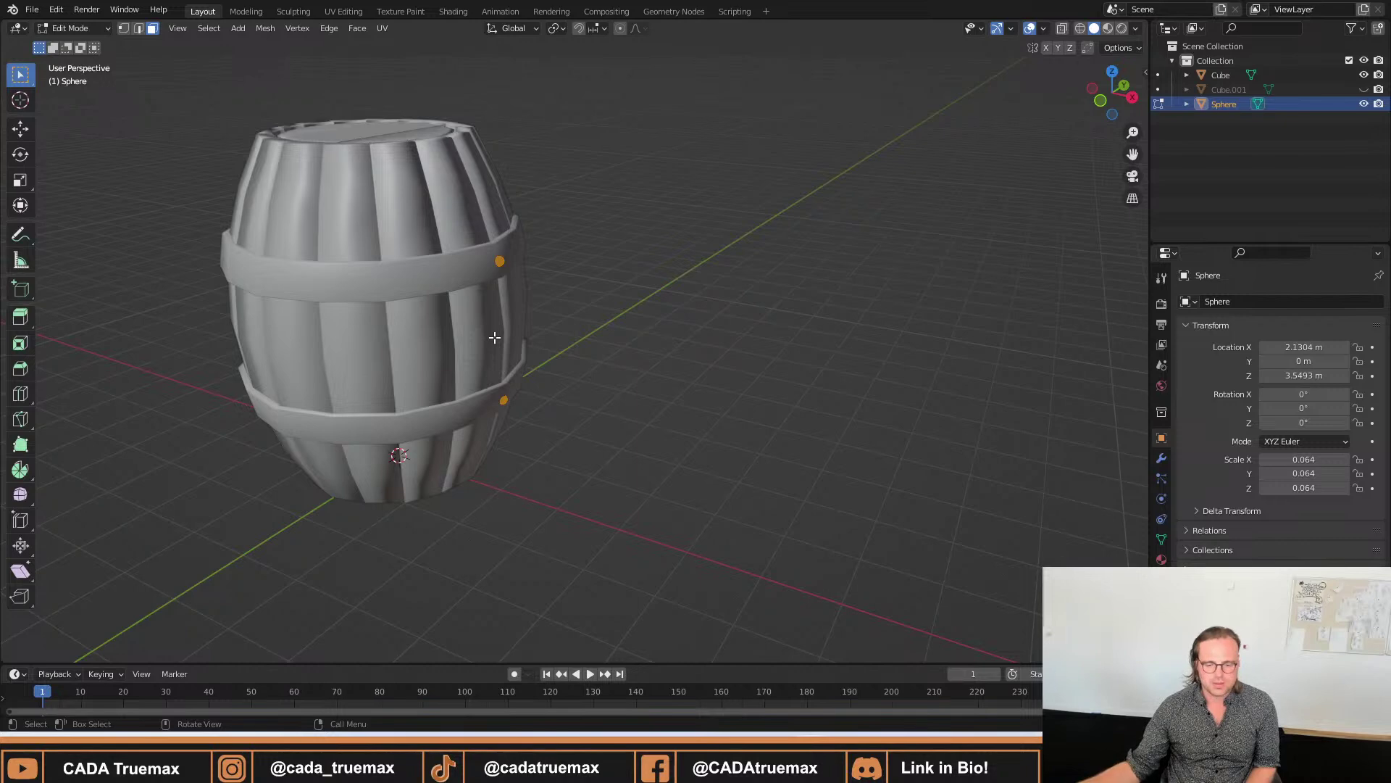
pyautogui.moveTo(630, 248); pyautogui.dragTo(555, 238, button='middle')
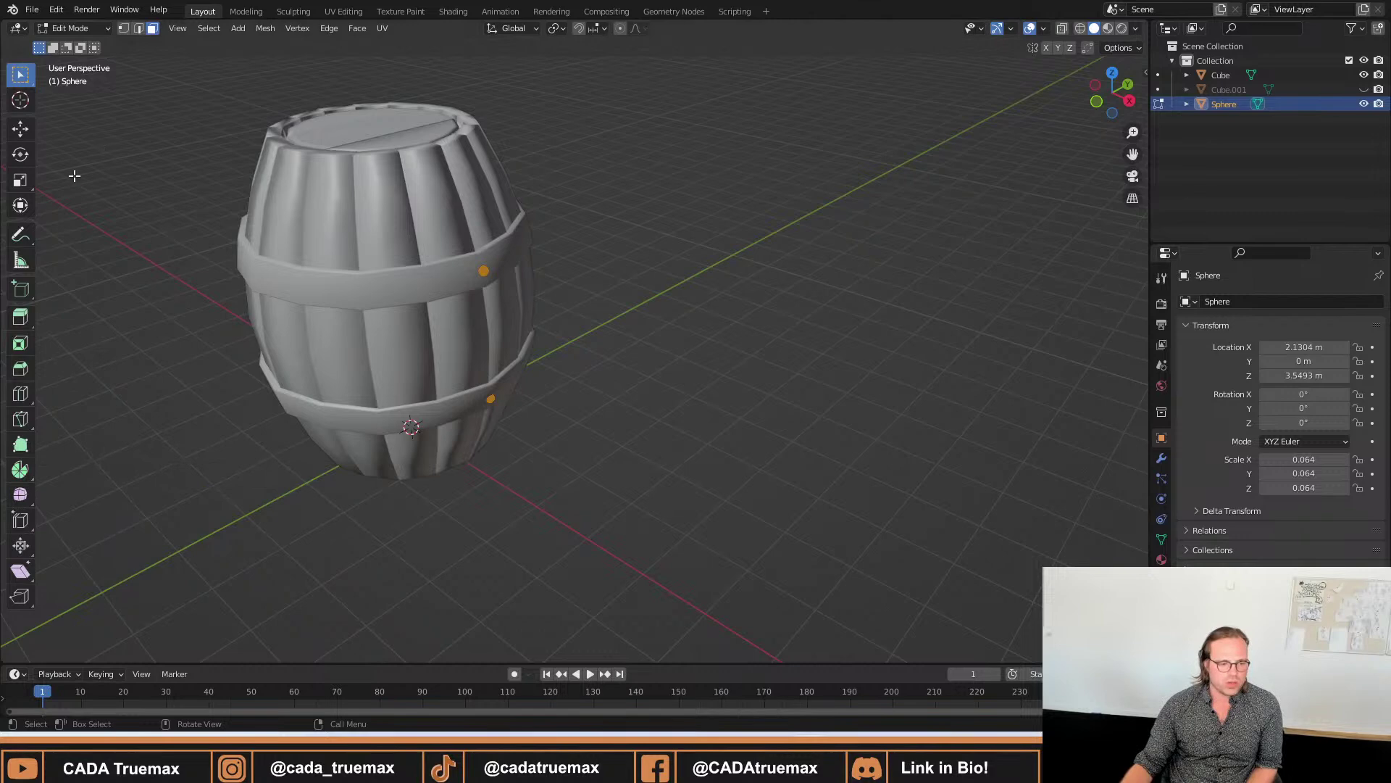
pyautogui.click(20, 473)
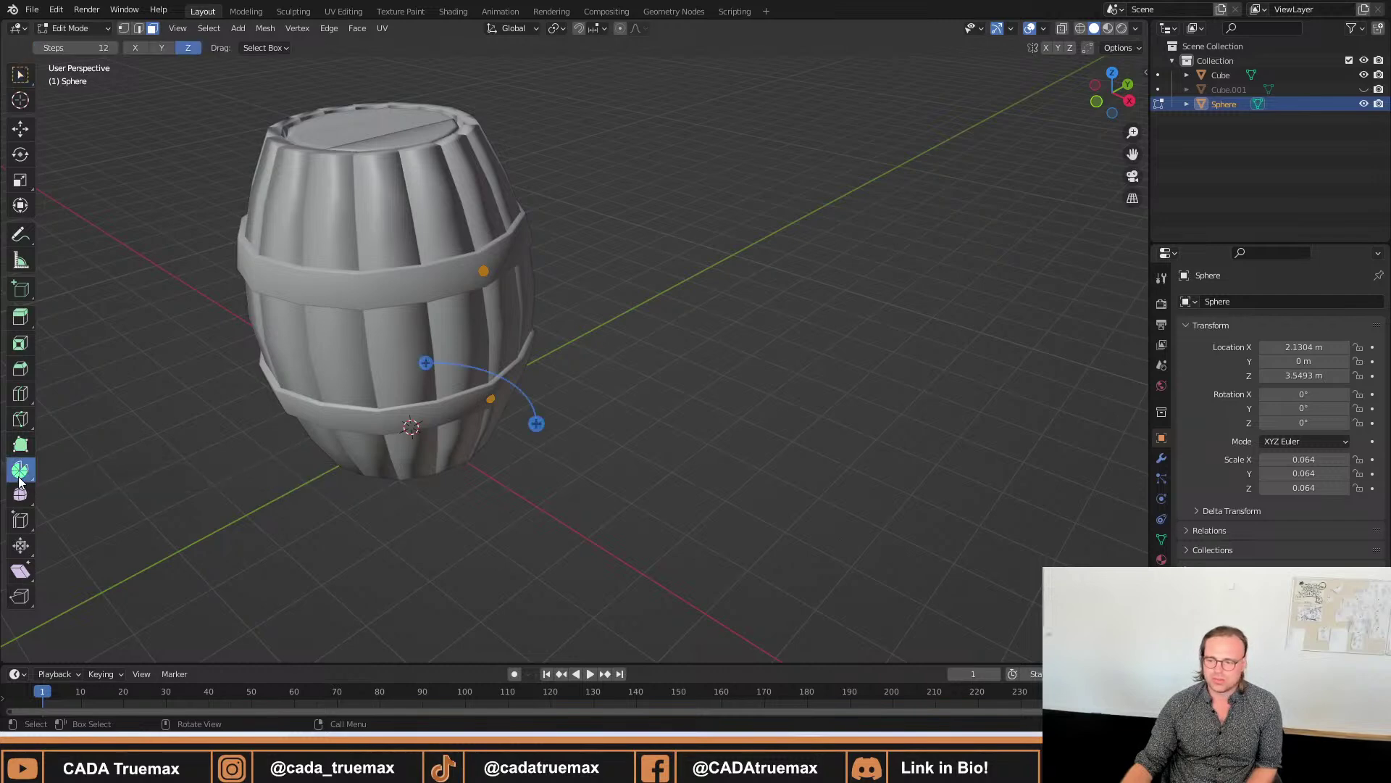
pyautogui.moveTo(537, 304); pyautogui.dragTo(424, 348, button='middle')
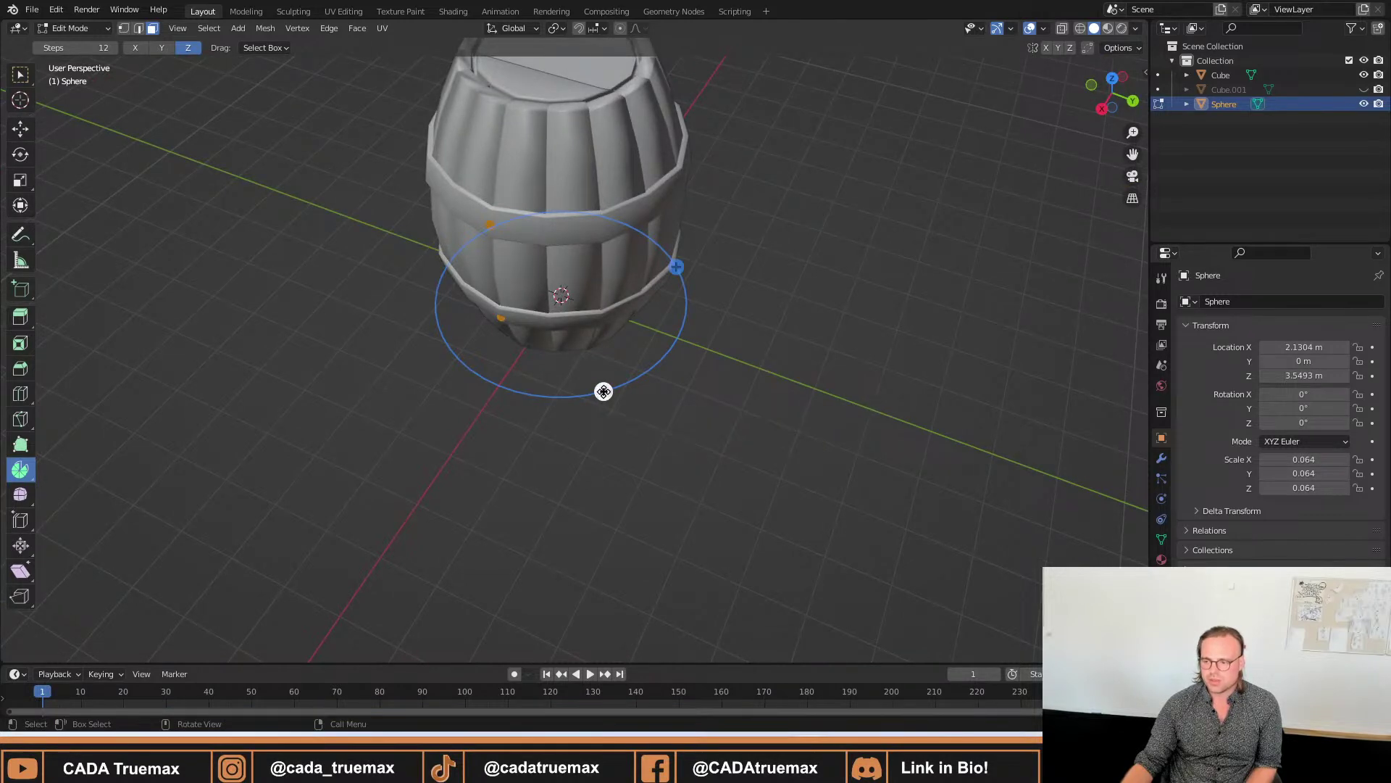
pyautogui.moveTo(604, 391); pyautogui.dragTo(607, 350)
pyautogui.scroll(3, 638, 344)
pyautogui.moveTo(638, 344); pyautogui.dragTo(769, 313, button='middle')
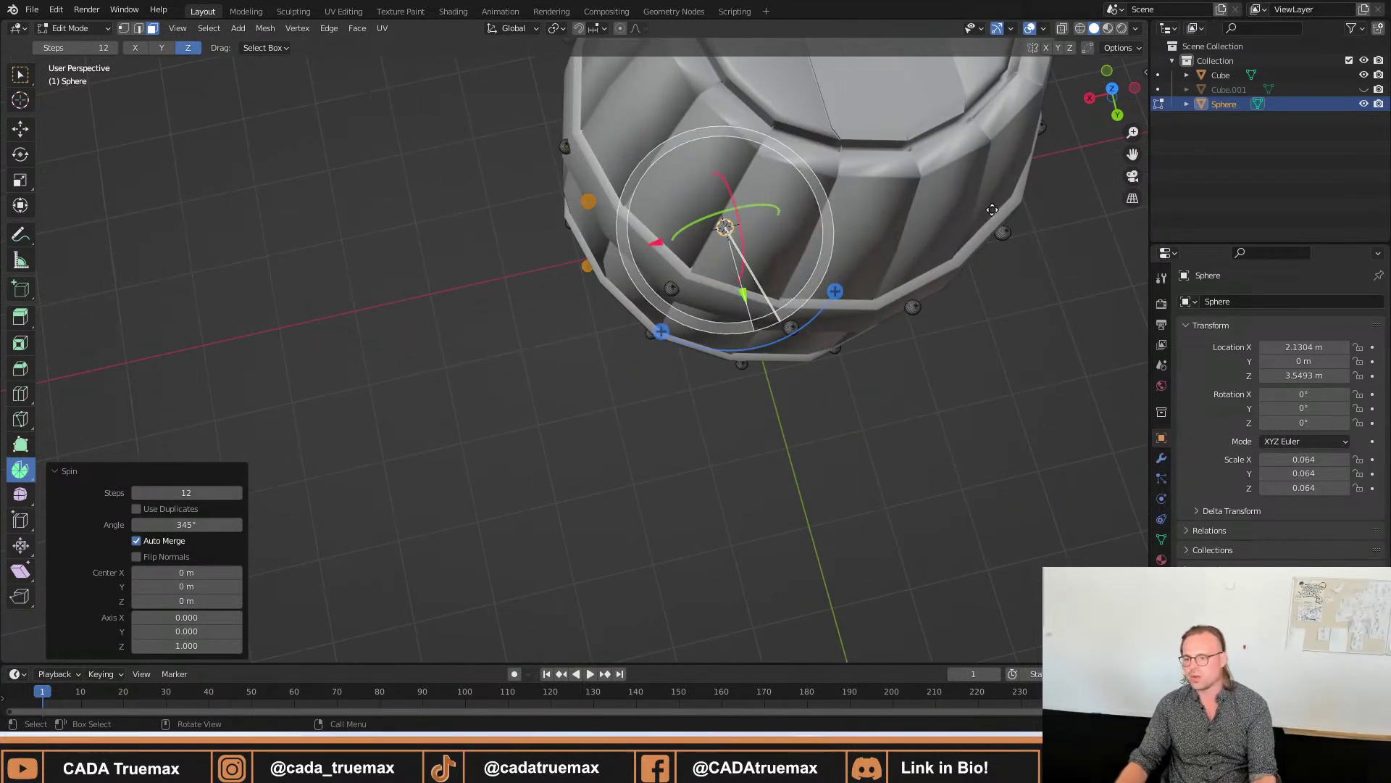
pyautogui.moveTo(1016, 217); pyautogui.dragTo(1044, 166, button='middle')
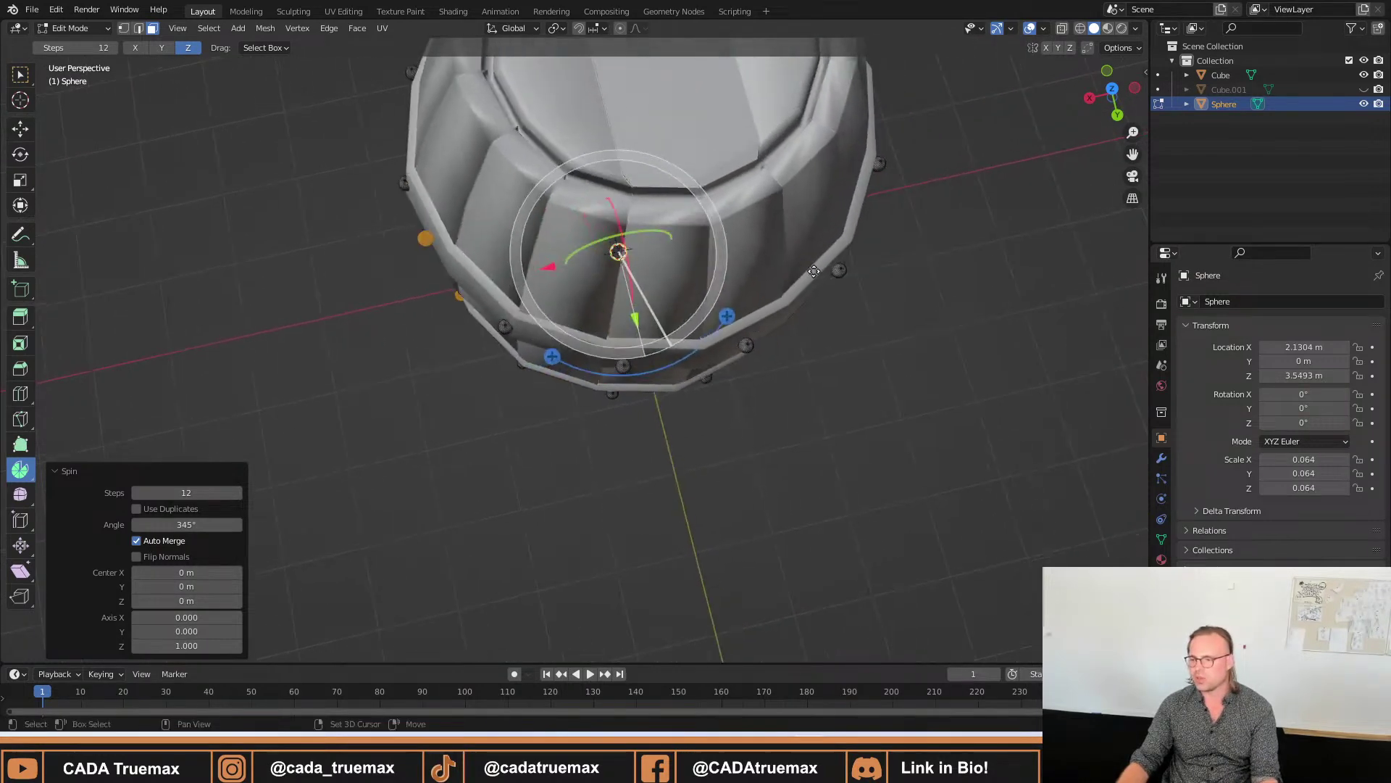
# Shift the spin centre to about 0.021 m in X and set the spin angle to 360°.
pyautogui.click(1113, 90)
pyautogui.keyDown('shift'); pyautogui.moveTo(640, 300); pyautogui.dragTo(744, 134, button='middle'); pyautogui.keyUp('shift')
pyautogui.scroll(4, 744, 134)
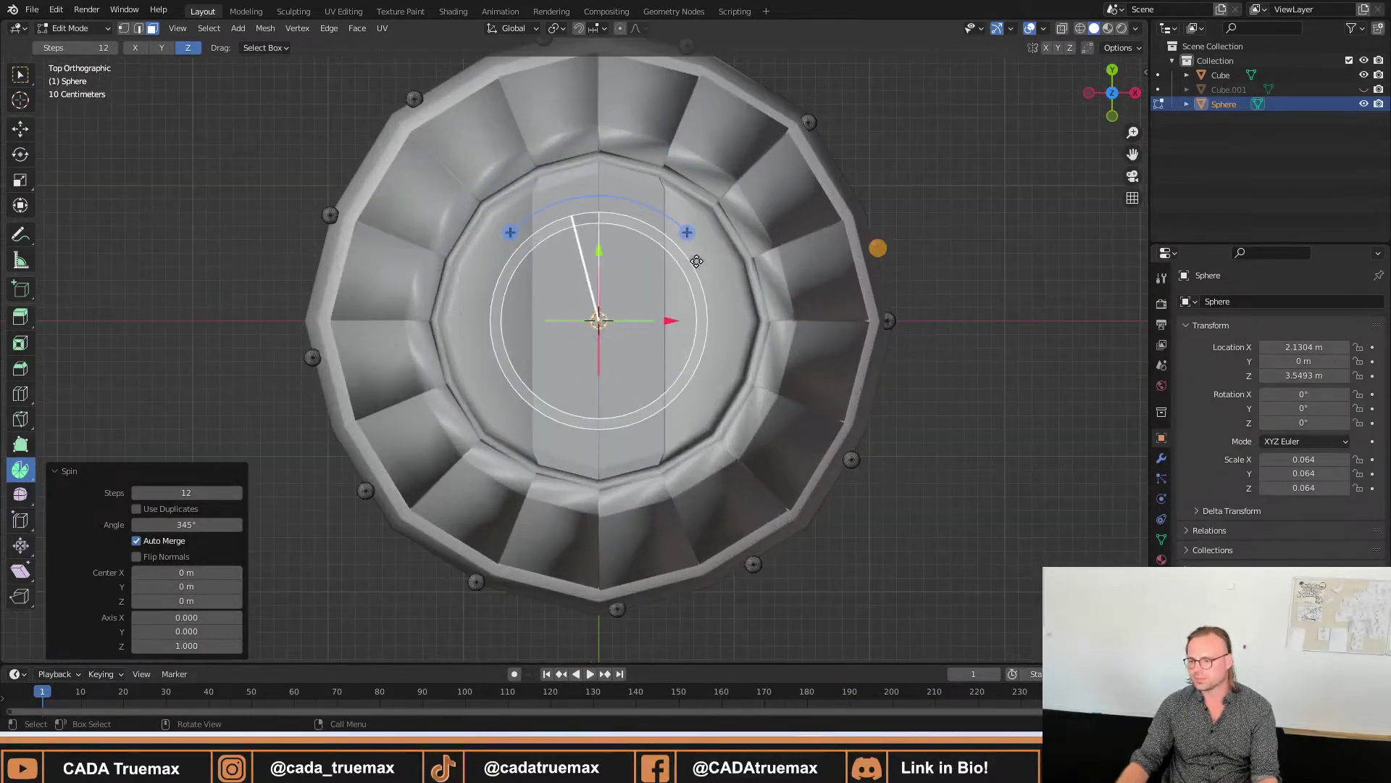
pyautogui.moveTo(759, 280)
pyautogui.keyDown('shift'); pyautogui.mouseDown(button='middle')
pyautogui.moveTo(794, 247)
pyautogui.moveTo(763, 290)
pyautogui.mouseUp(button='middle'); pyautogui.keyUp('shift')
pyautogui.scroll(-2, 763, 290)
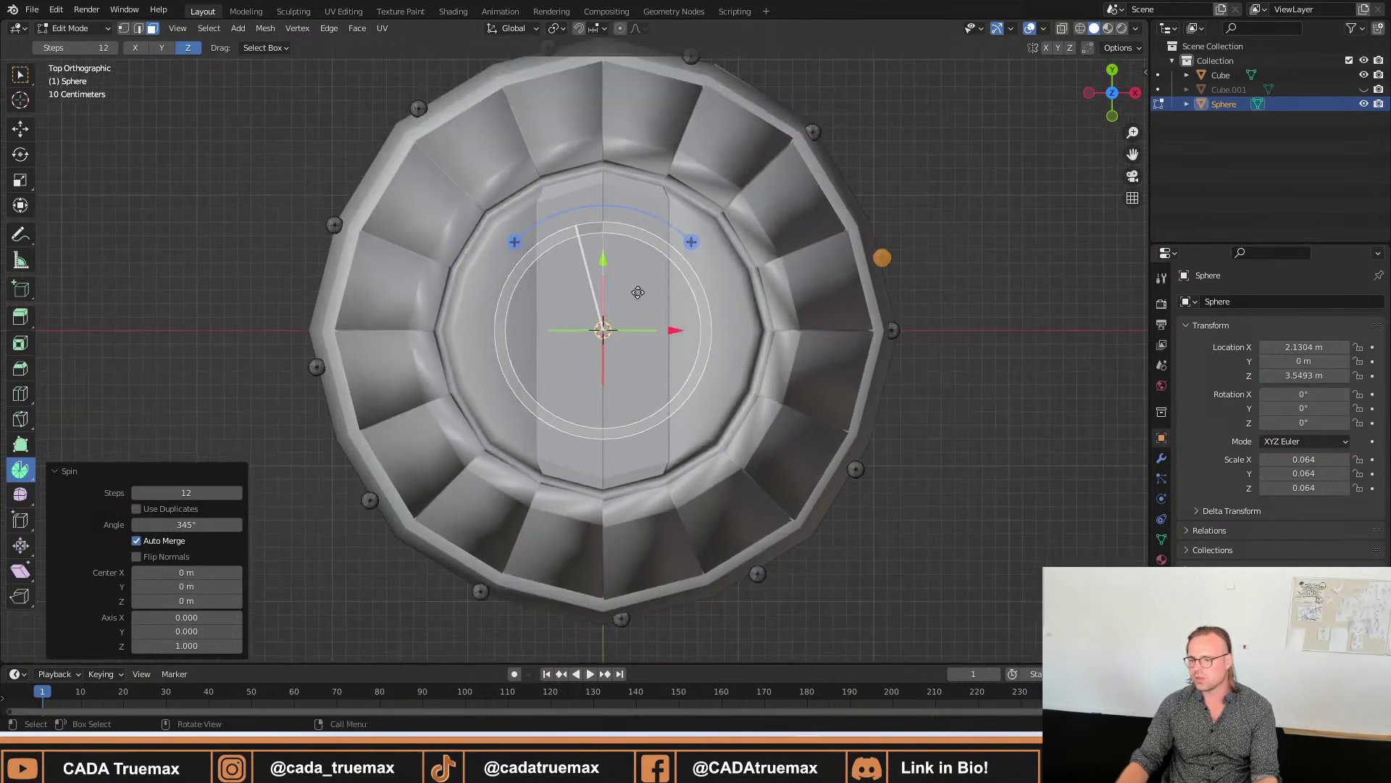
pyautogui.moveTo(675, 328); pyautogui.dragTo(668, 338)
pyautogui.click(192, 524)
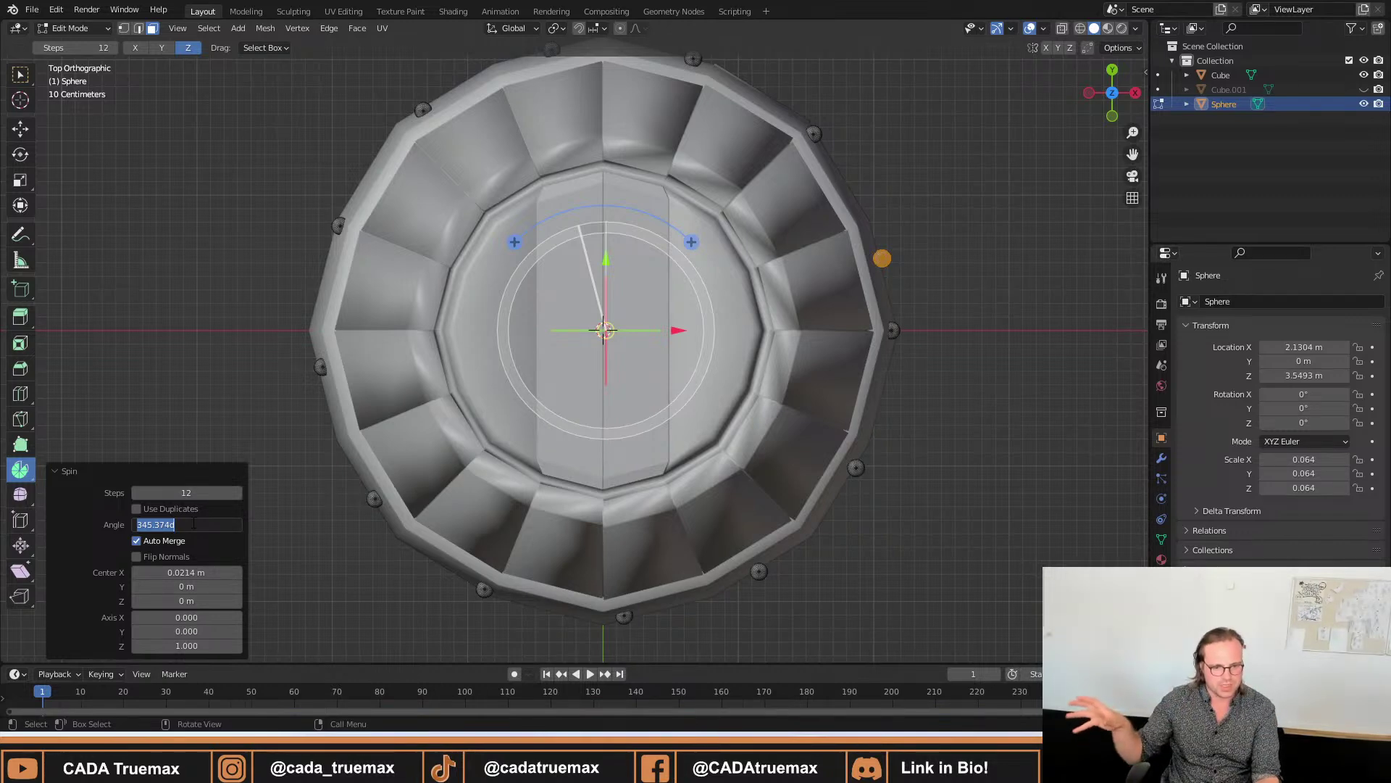
pyautogui.write('360')
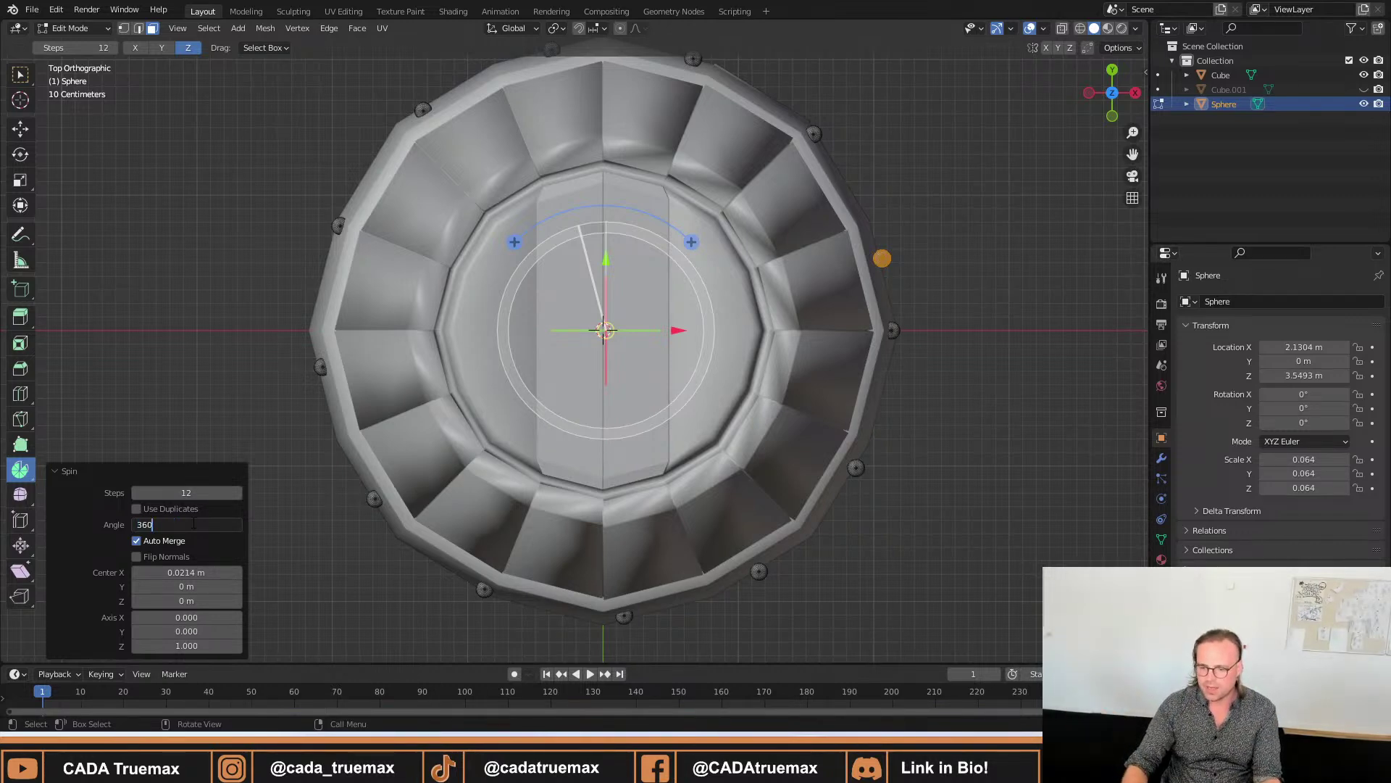
pyautogui.press('Return')
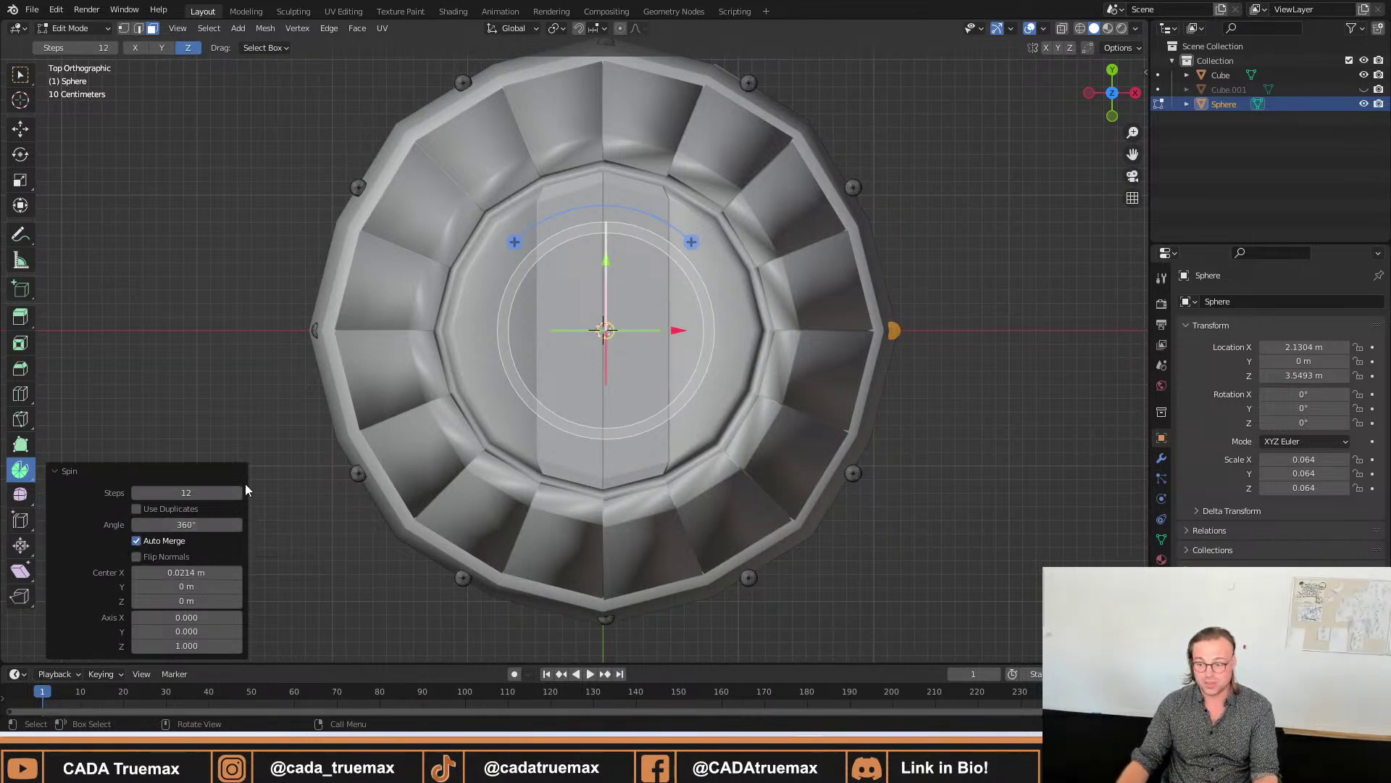
# Adjust the spin centre to about 0.011 m in X from the top view and clear the rivet selection.
pyautogui.moveTo(675, 330); pyautogui.dragTo(679, 338)
pyautogui.moveTo(679, 337); pyautogui.dragTo(797, 218, button='middle')
pyautogui.click(1110, 102)
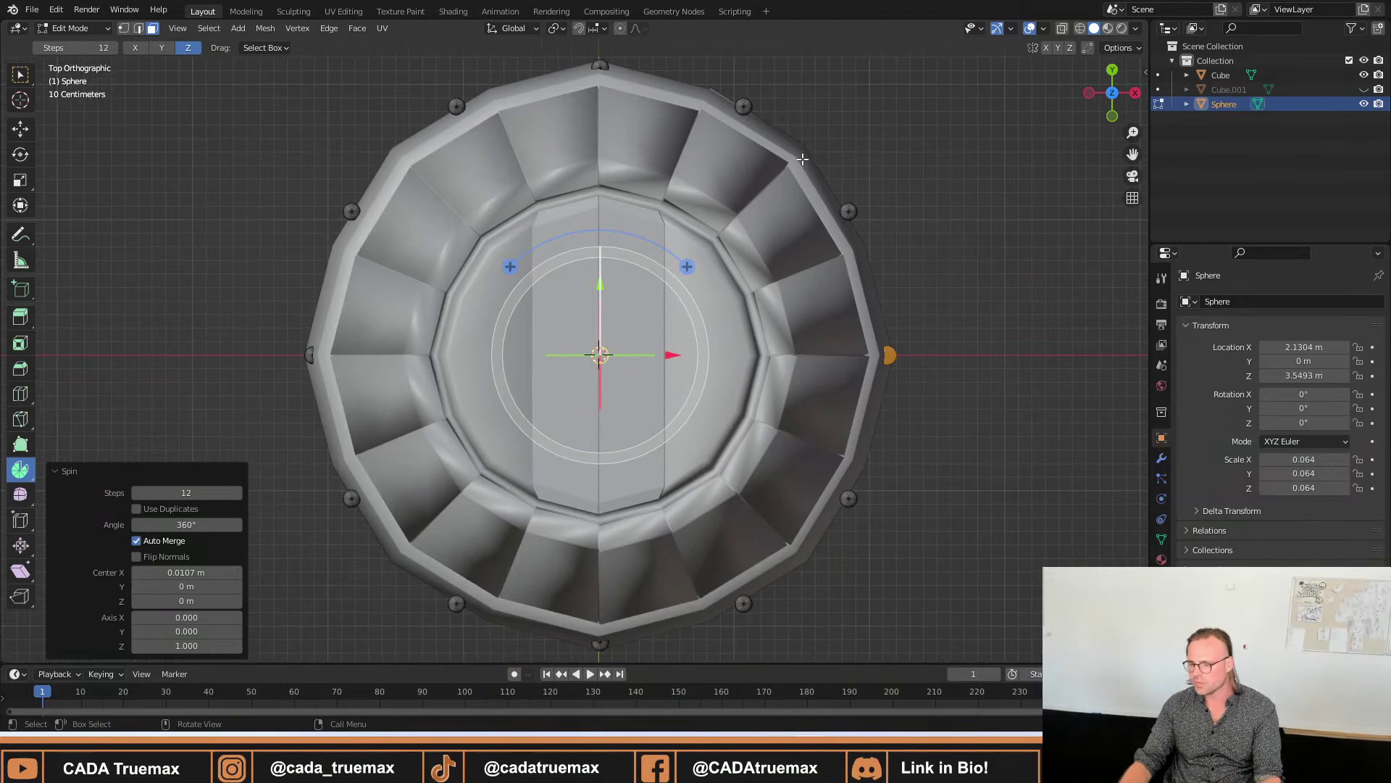
pyautogui.keyDown('shift'); pyautogui.moveTo(947, 116); pyautogui.dragTo(919, 139, button='middle'); pyautogui.keyUp('shift')
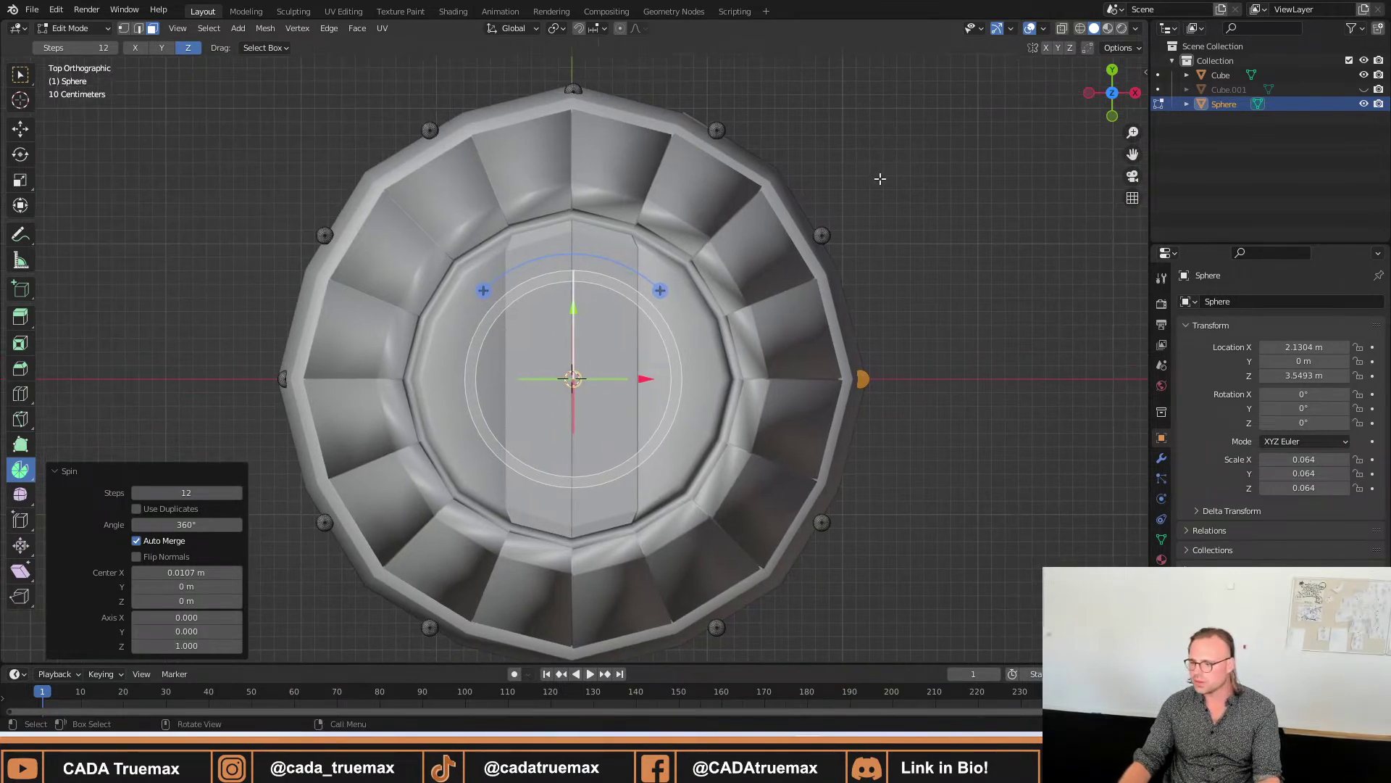
pyautogui.press('q')
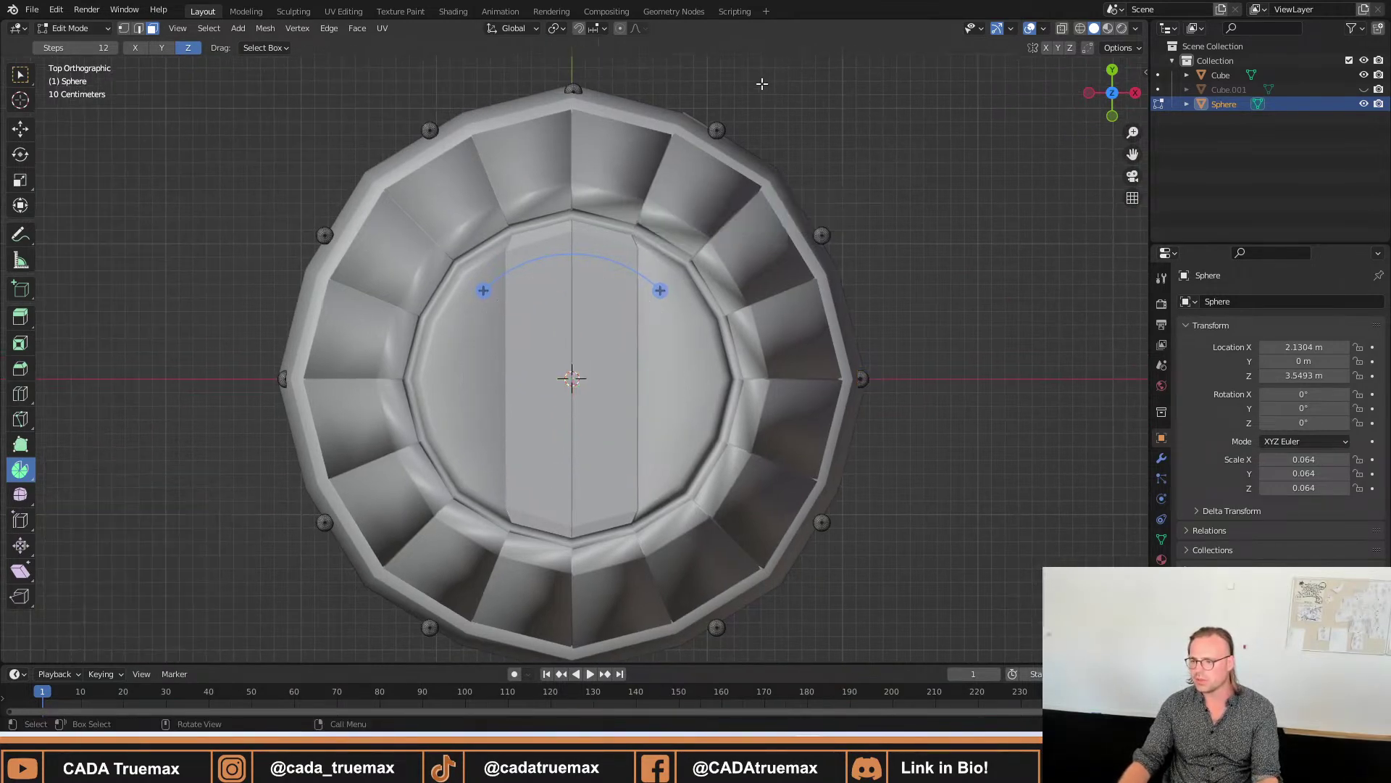
# Select all the rivets, switch from Spin to the Select Box tool, and clear the selection.
pyautogui.moveTo(811, 70); pyautogui.dragTo(596, 352, button='middle')
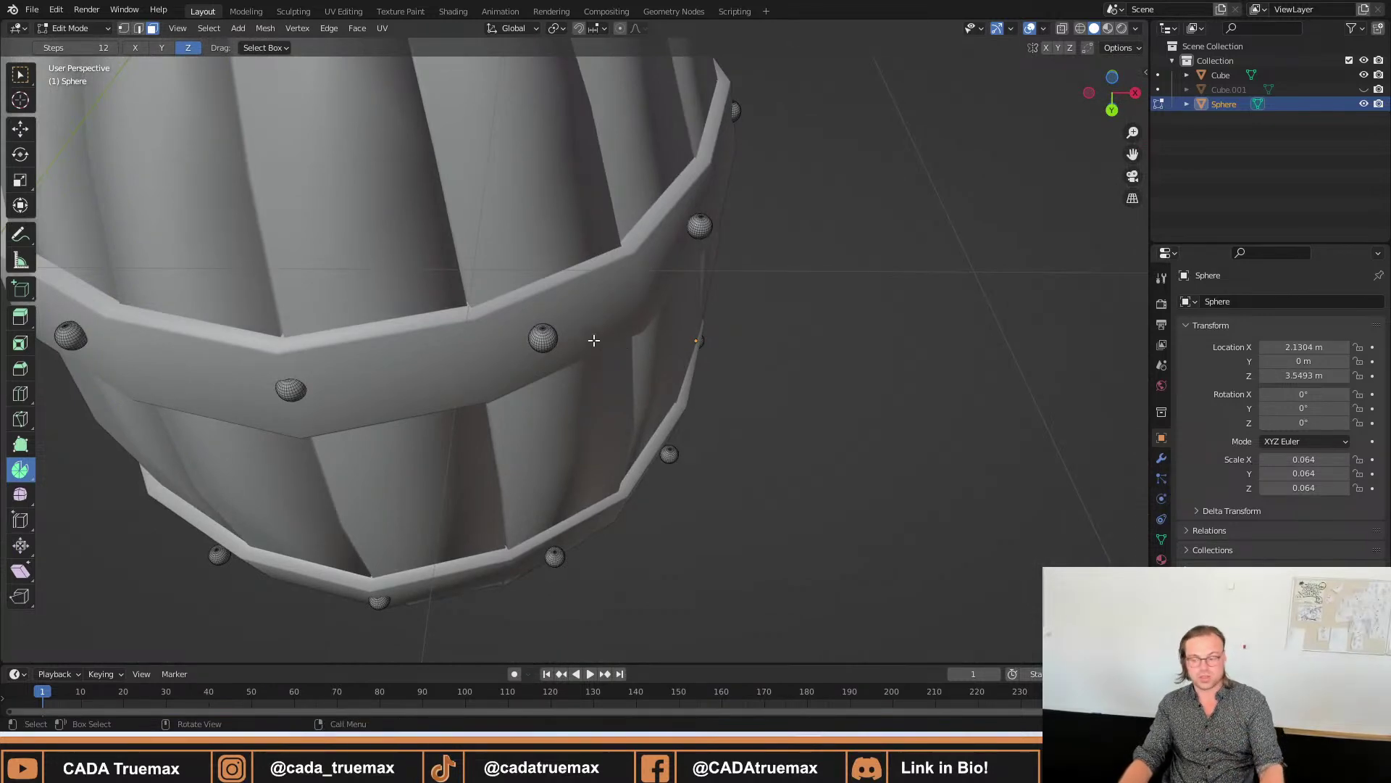
pyautogui.press('a')
pyautogui.scroll(-6, 591, 345)
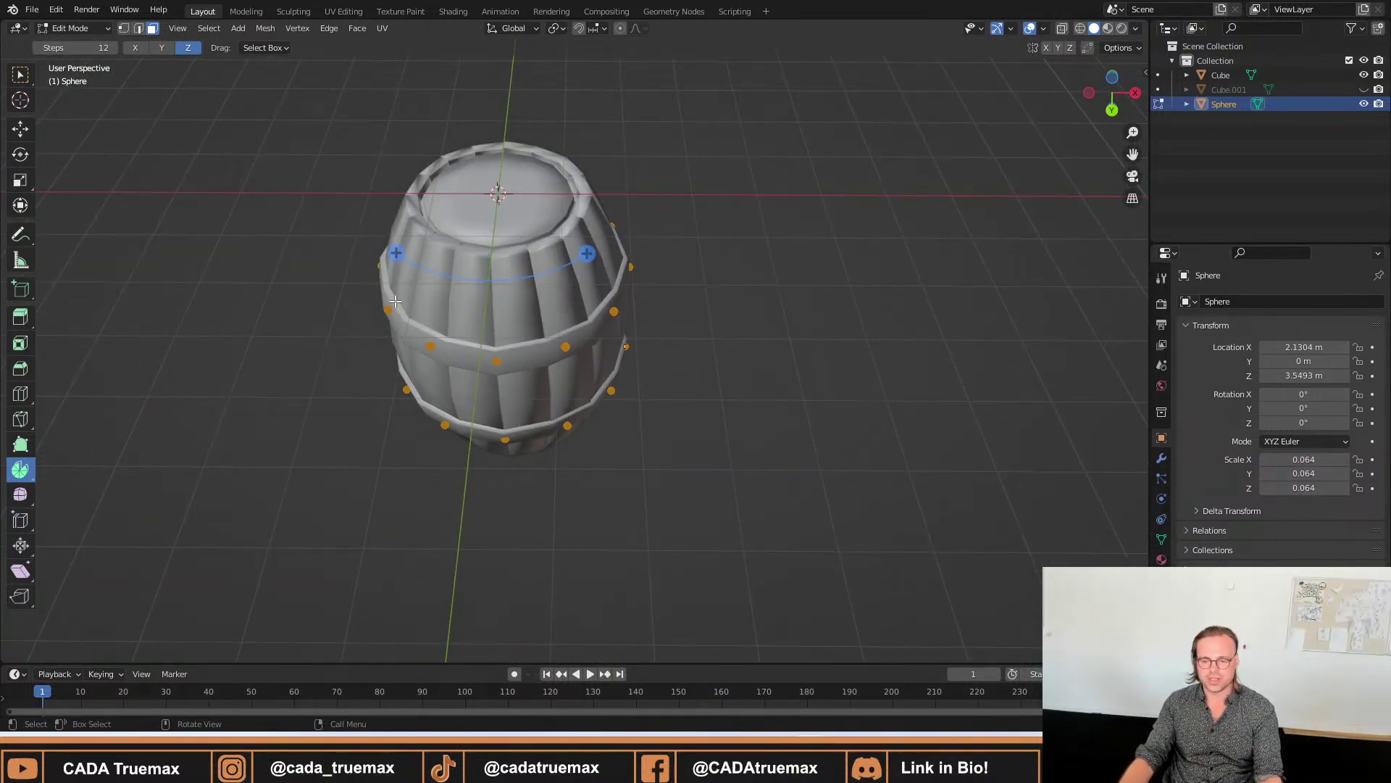
pyautogui.press('w')
pyautogui.moveTo(558, 316); pyautogui.dragTo(644, 346, button='middle')
pyautogui.click(745, 343)
# Move one whole upper-band rivet horizontally into the band surface, about -0.042 m in X and -0.022 m in Y.
pyautogui.scroll(7, 713, 341)
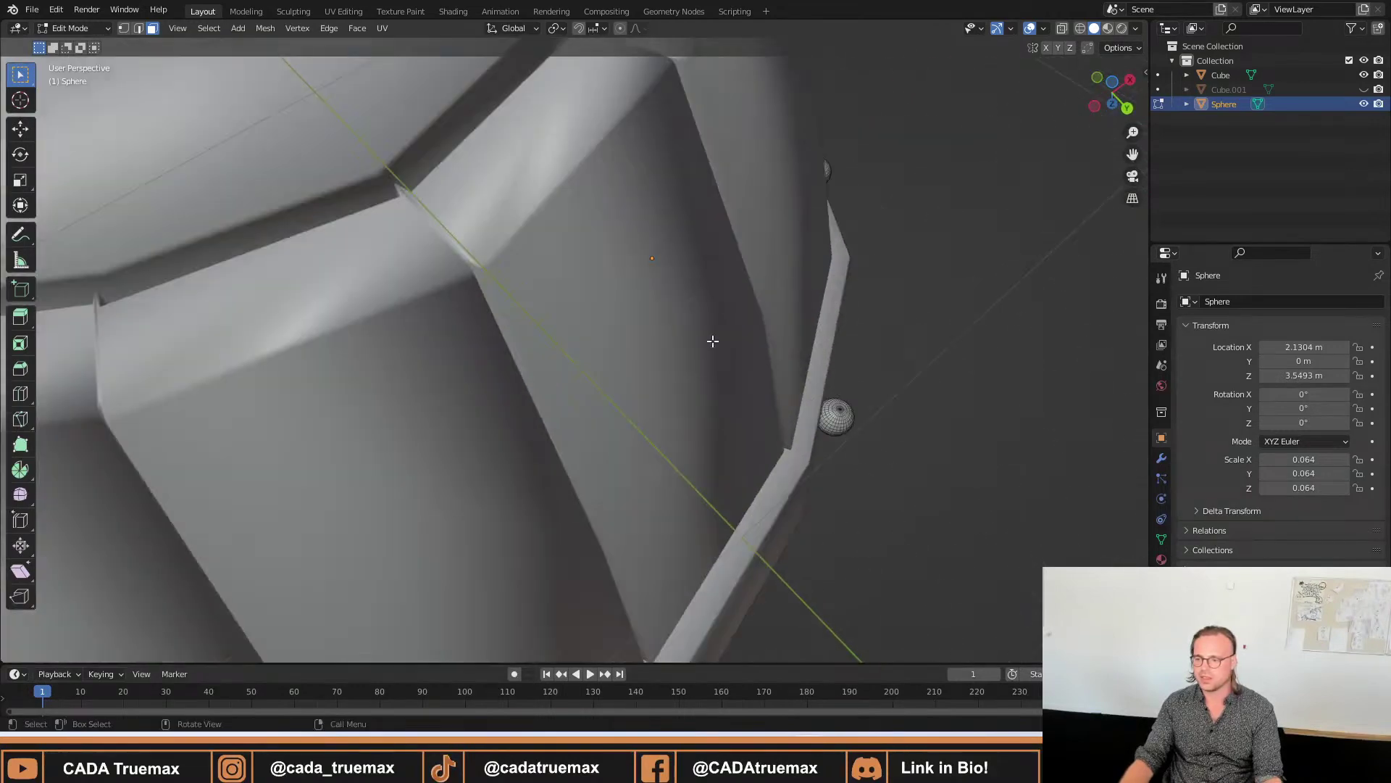
pyautogui.scroll(-5, 713, 342)
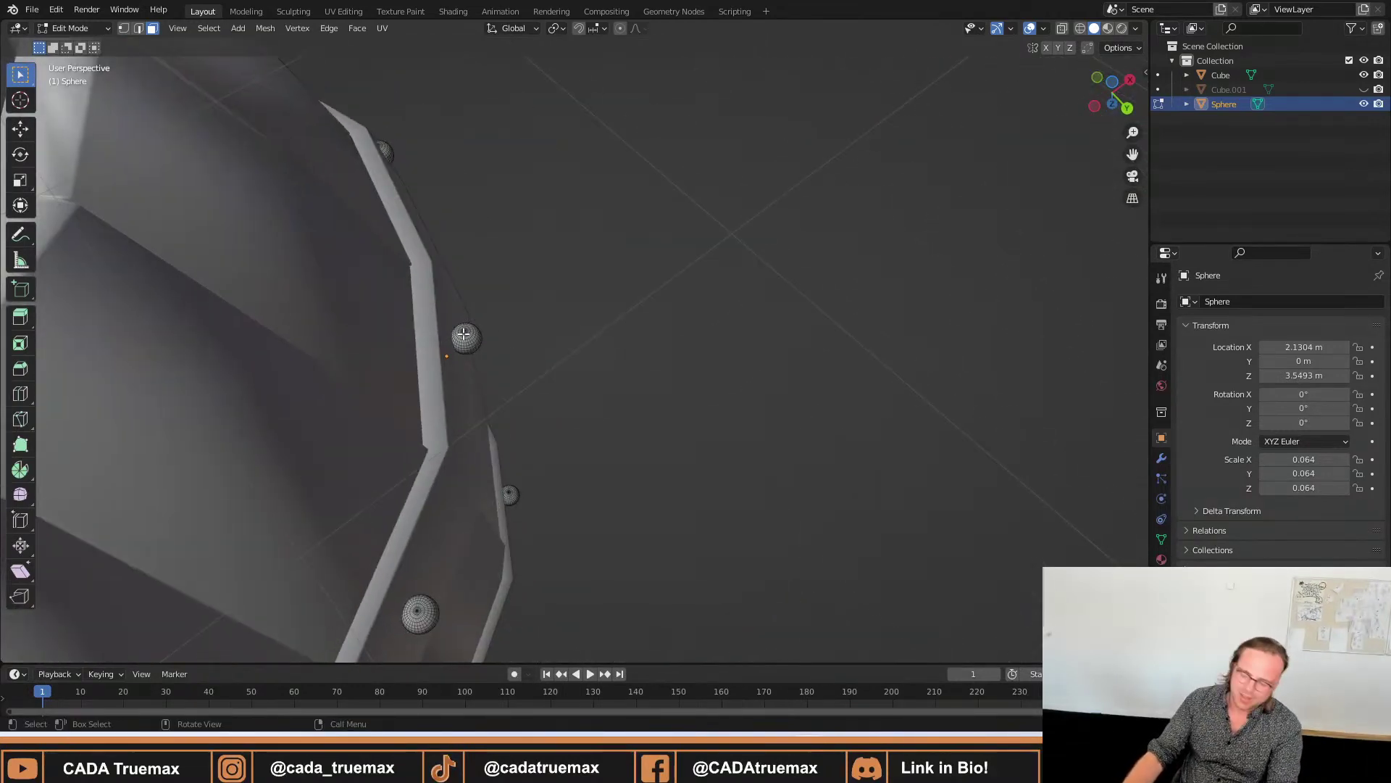
pyautogui.press('l')
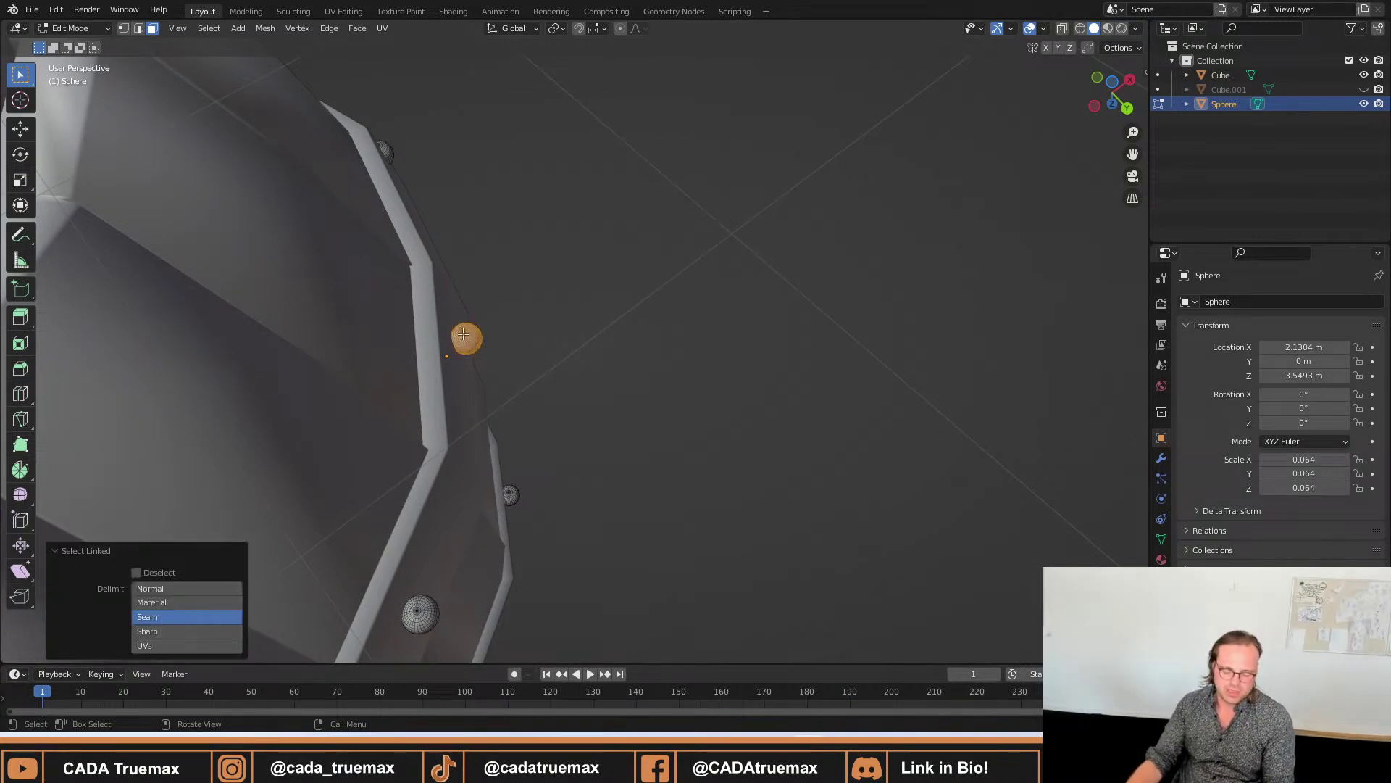
pyautogui.press('g')
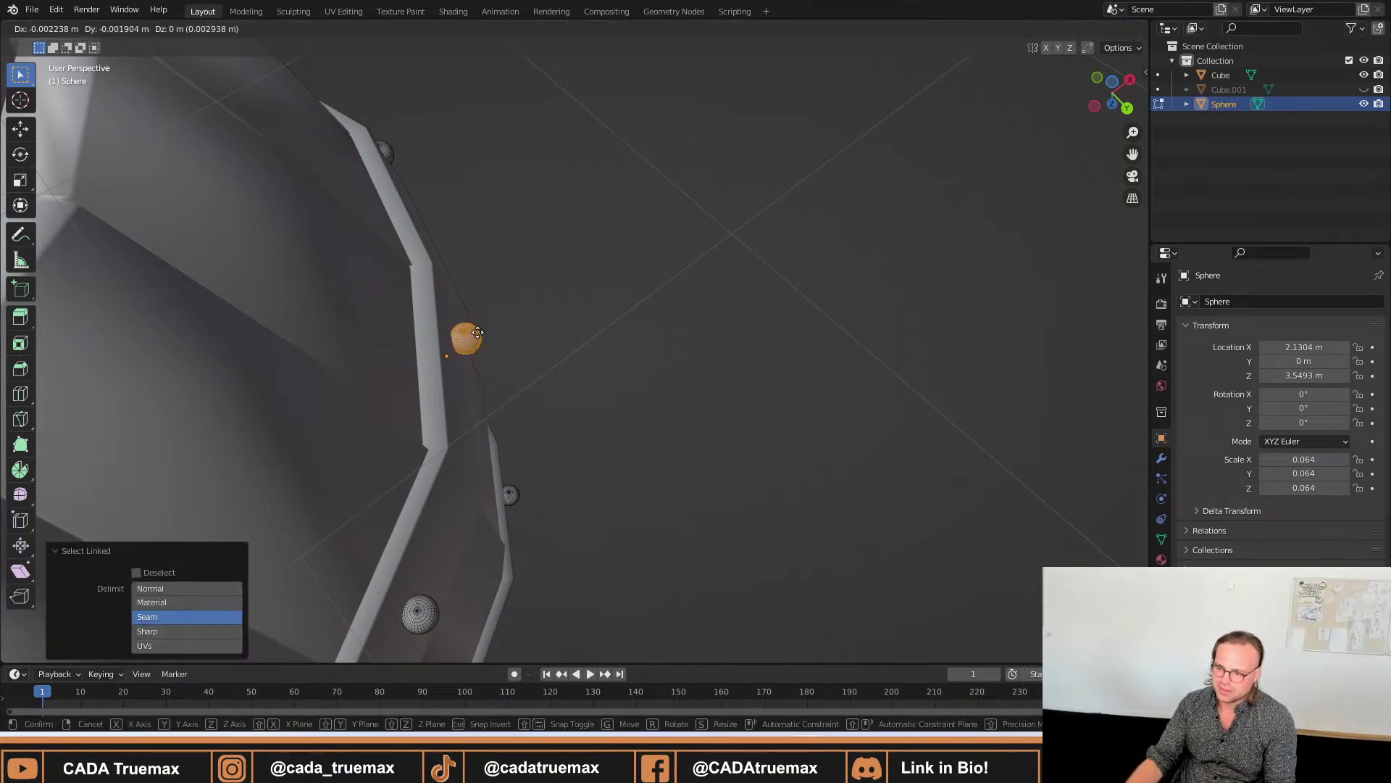
pyautogui.hotkey('shift', 'z')
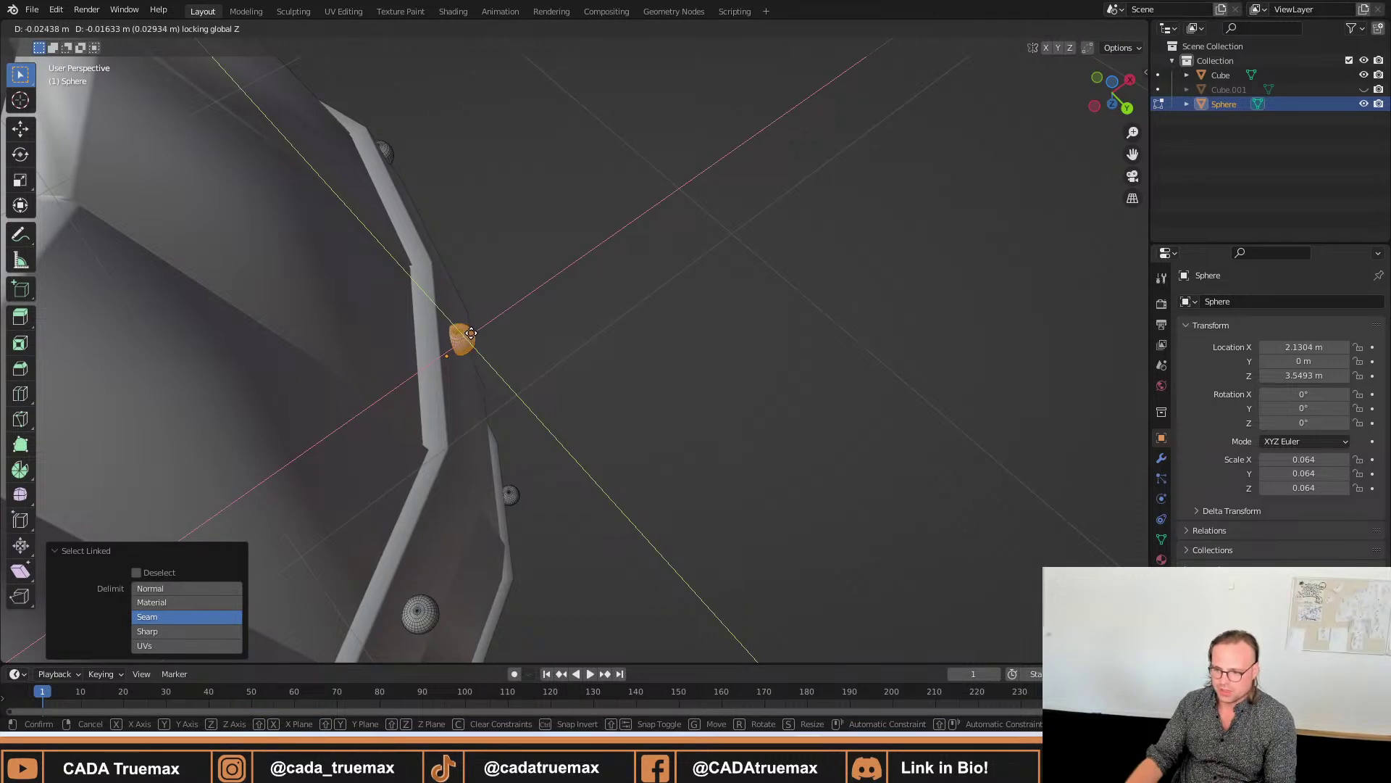
pyautogui.click(465, 339)
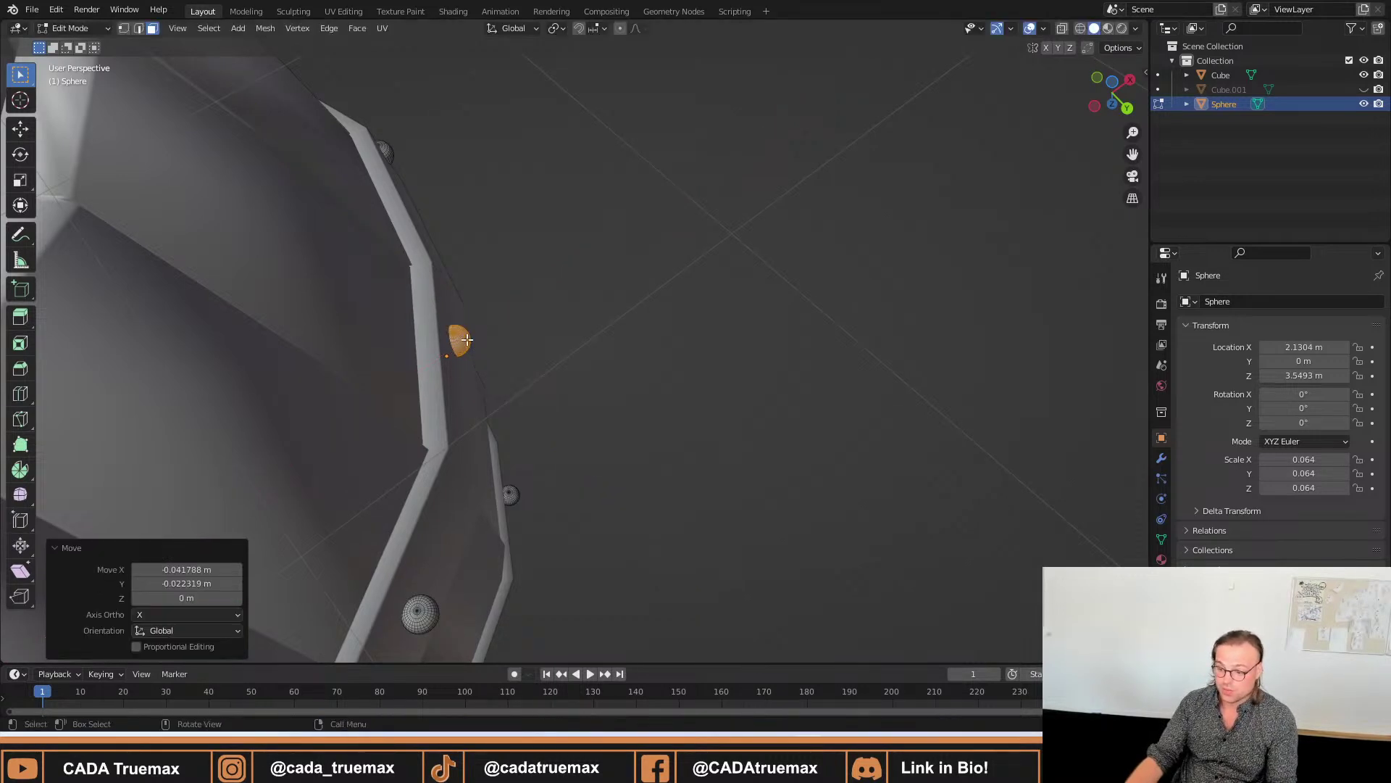
# Select the whole neighbouring rivet on the upper band, reposition it with its height locked, and clear the selection.
pyautogui.moveTo(476, 503); pyautogui.dragTo(481, 456, button='middle')
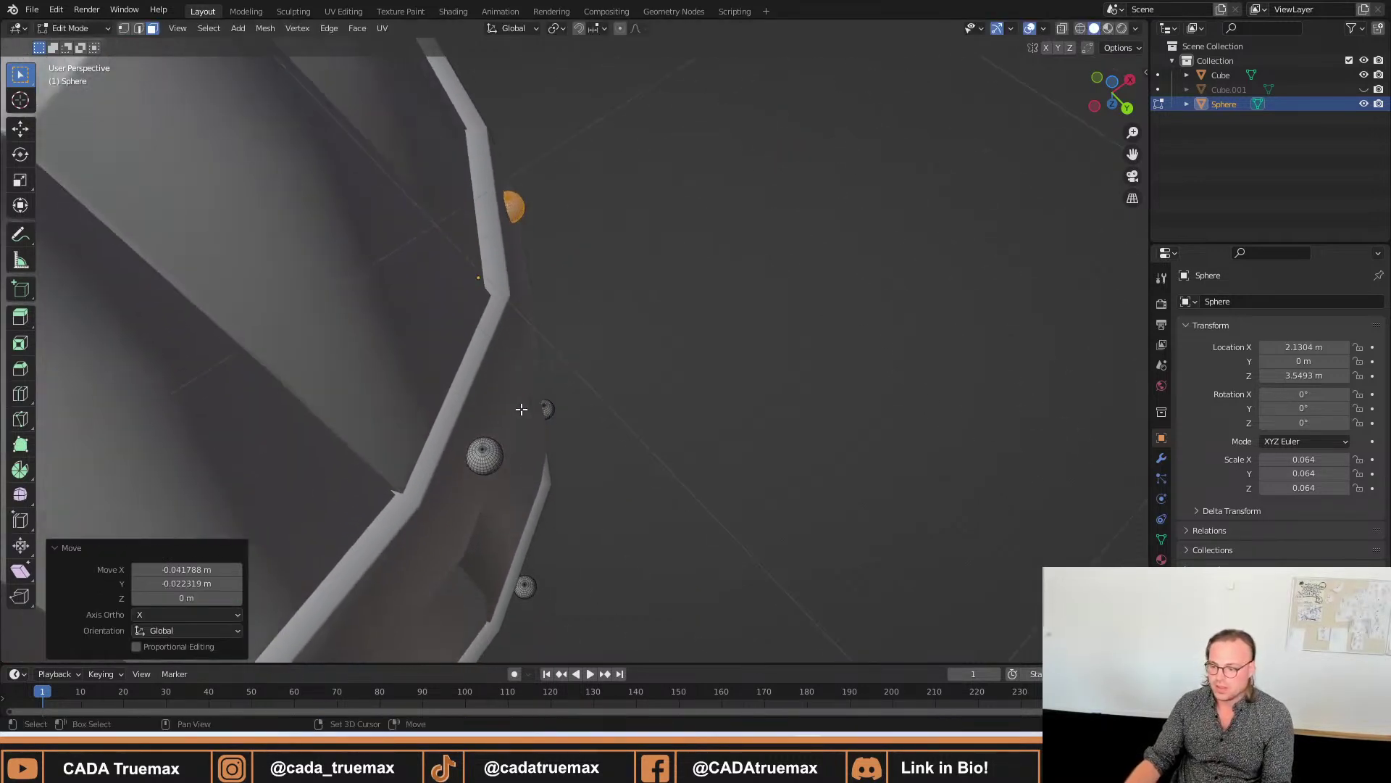
pyautogui.click(483, 451)
pyautogui.press('l')
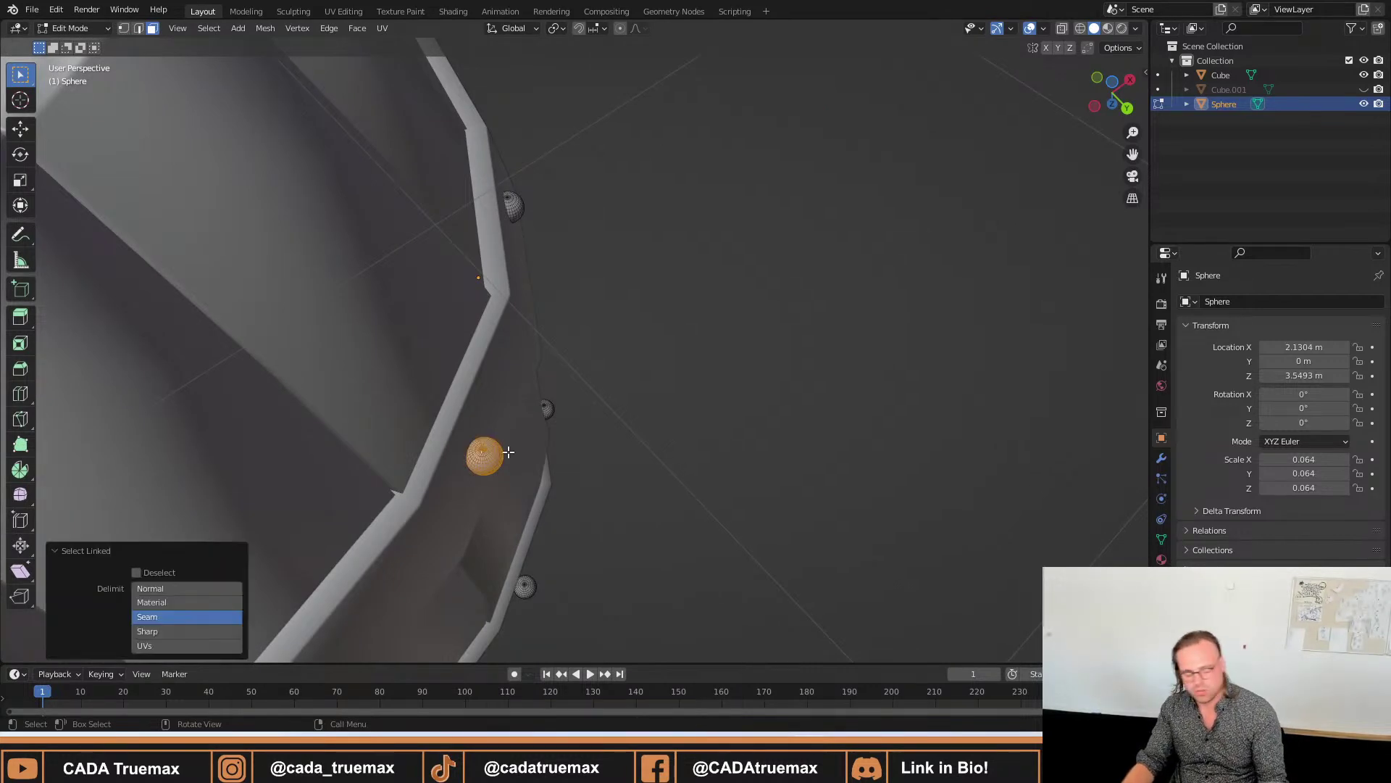
pyautogui.press('g')
pyautogui.hotkey('shift', 'z')
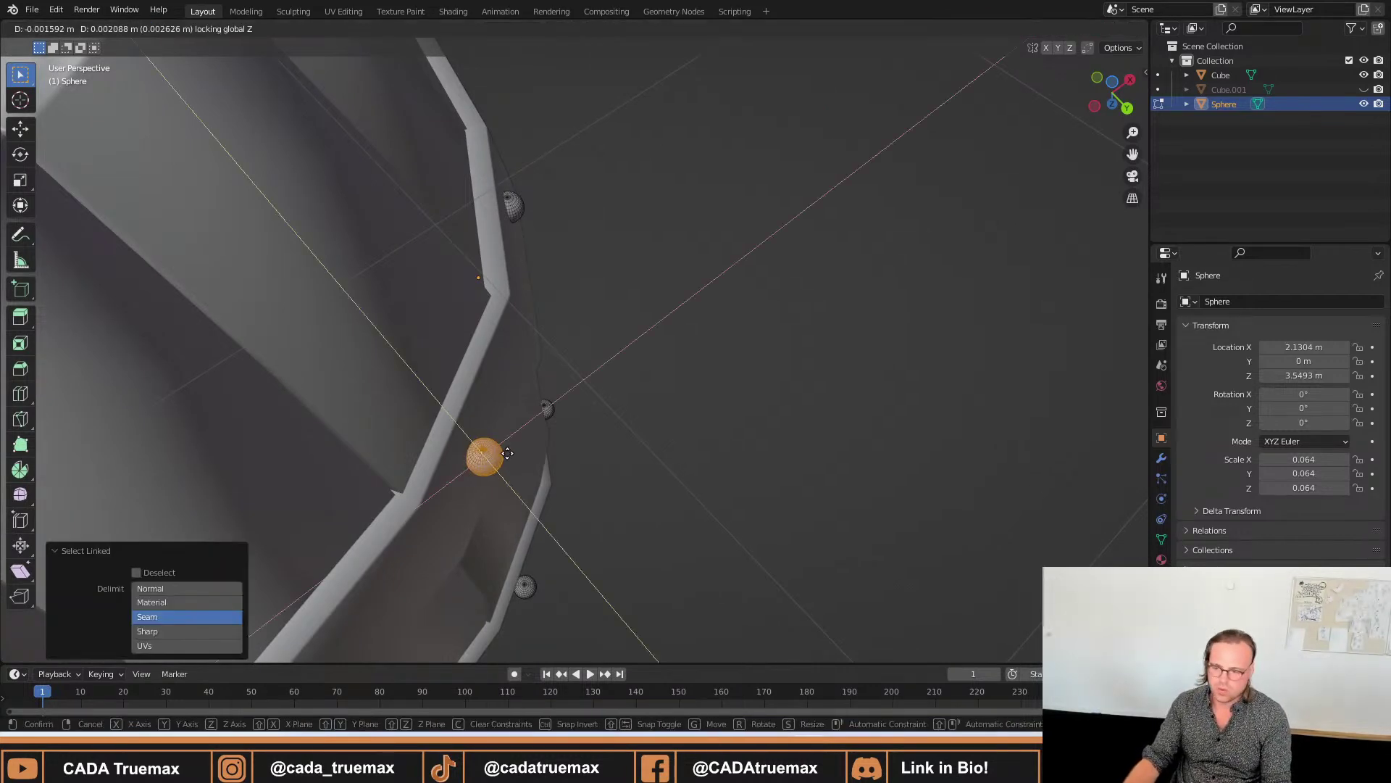
pyautogui.click(499, 454)
pyautogui.moveTo(498, 455); pyautogui.dragTo(580, 470, button='middle')
pyautogui.click(584, 453)
# Move the next whole rivet on the upper band outward with Z locked, about -0.008 m in X and 0.029 m in Y.
pyautogui.scroll(4, 688, 421)
pyautogui.keyDown('shift'); pyautogui.moveTo(1066, 400); pyautogui.dragTo(736, 385, button='middle'); pyautogui.keyUp('shift')
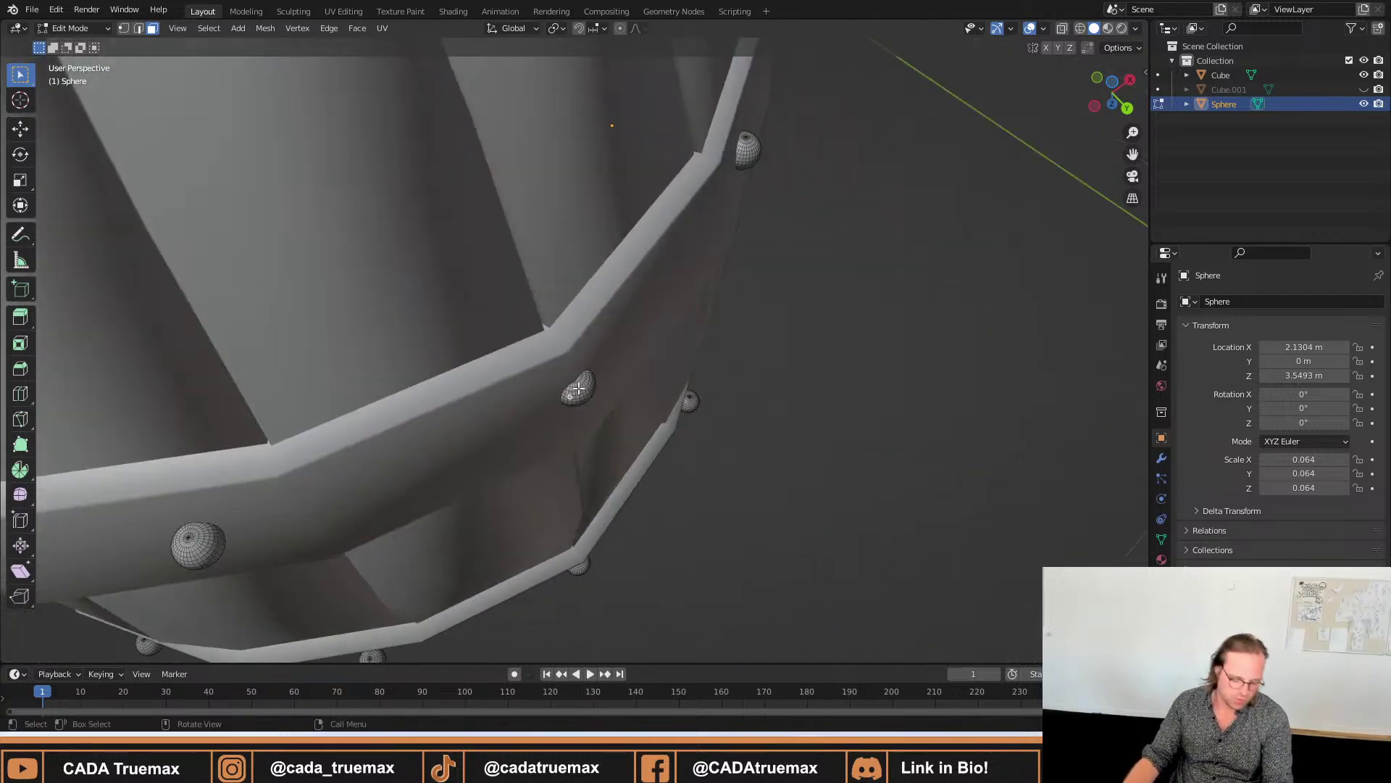
pyautogui.press('l')
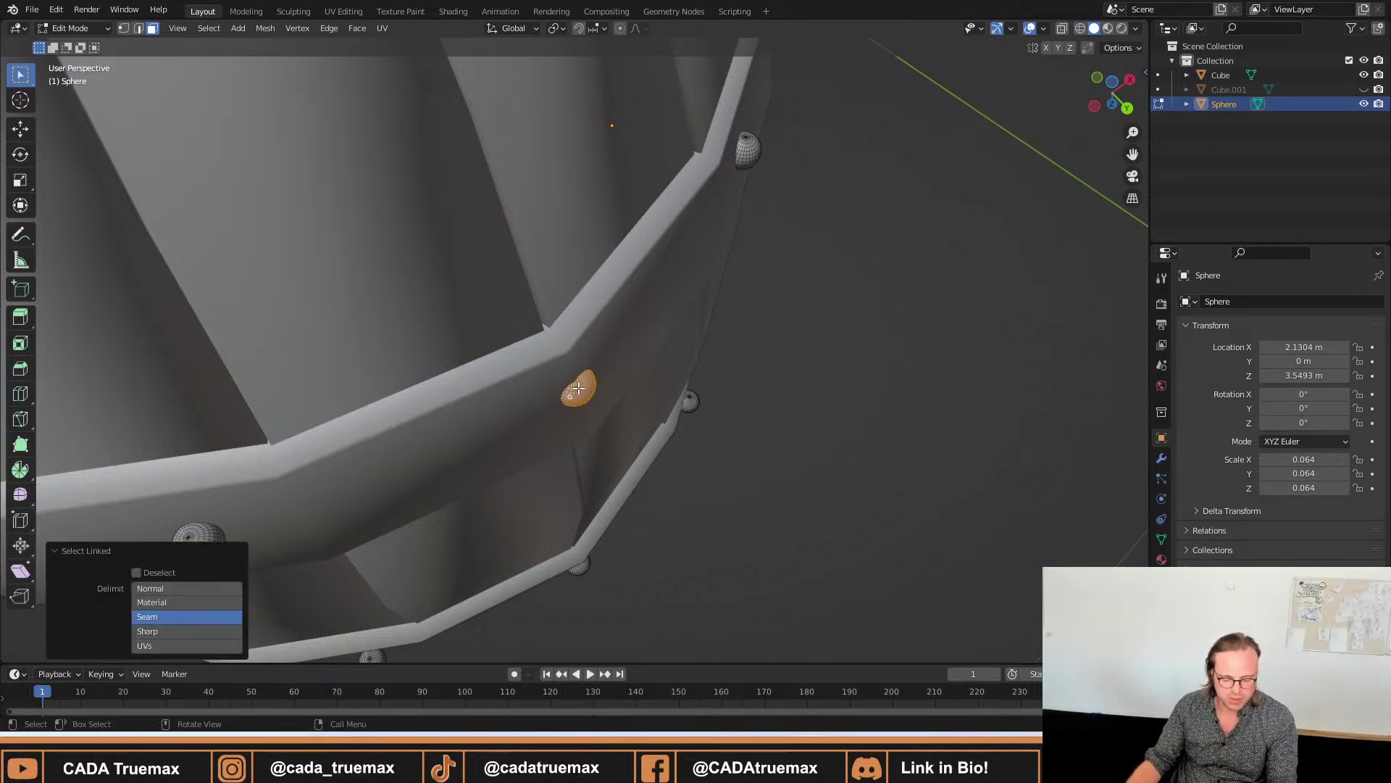
pyautogui.press('g')
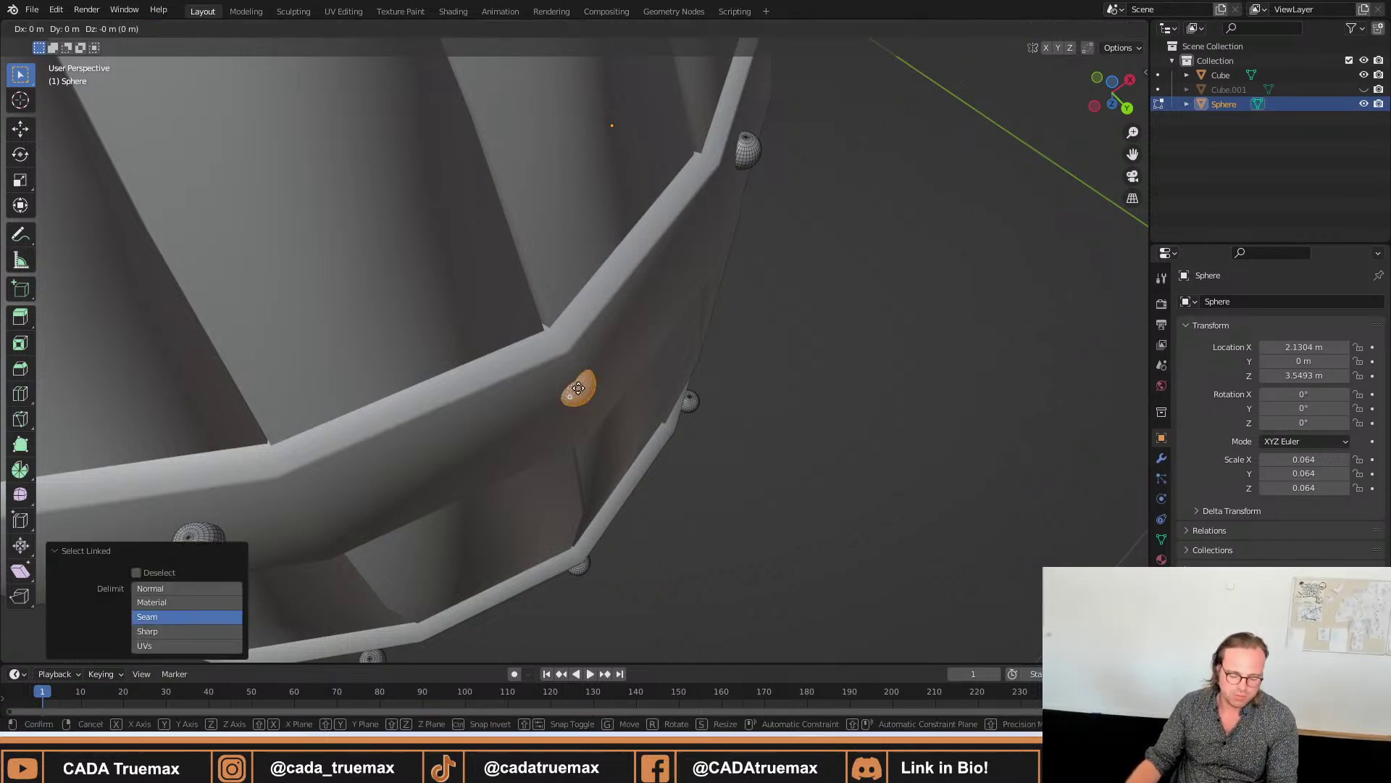
pyautogui.hotkey('shift', 'z')
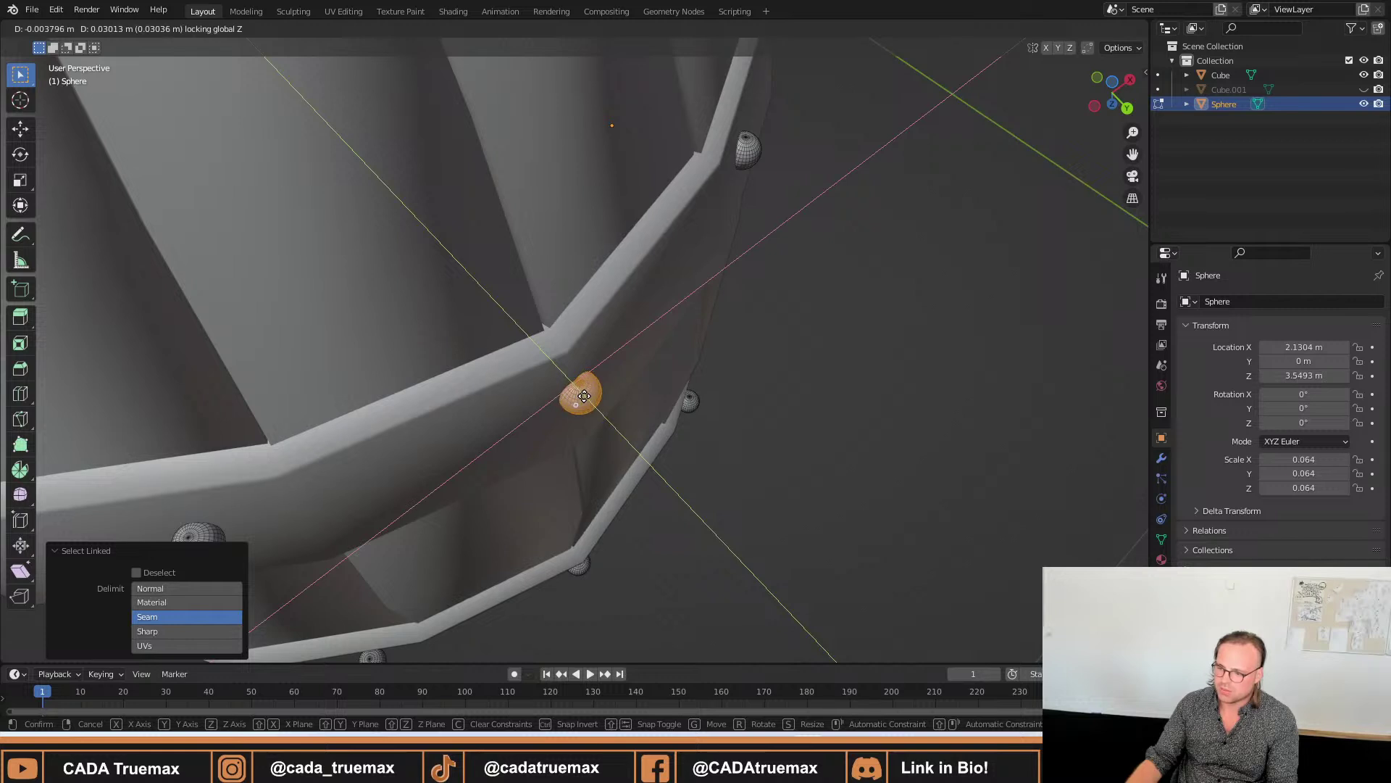
pyautogui.click(582, 397)
pyautogui.keyDown('shift'); pyautogui.moveTo(506, 400); pyautogui.dragTo(614, 354, button='middle'); pyautogui.keyUp('shift')
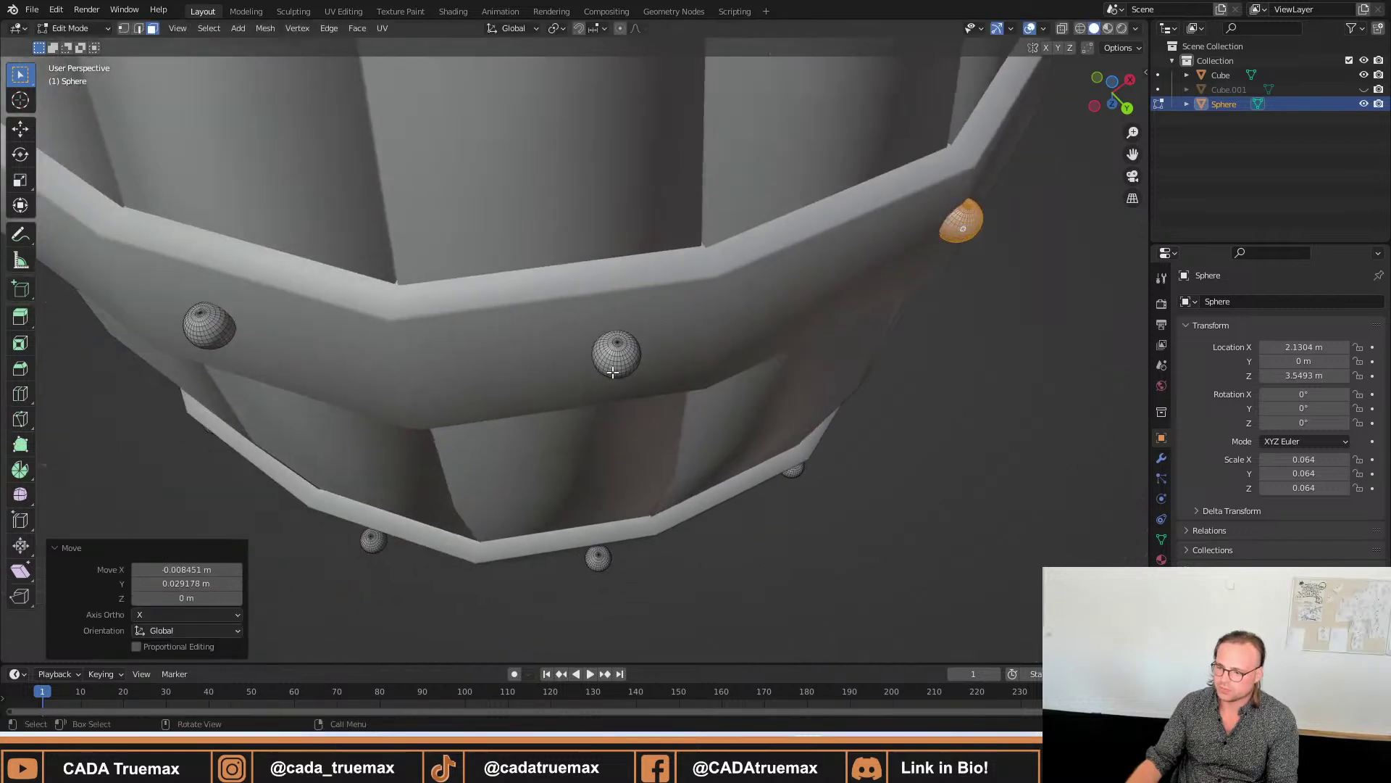
# Move the next whole rivet on the upper band into its surface with Z locked, about 0.01 m in X and -0.031 m in Y.
pyautogui.click(615, 369)
pyautogui.hotkey('ctrl', 'l')
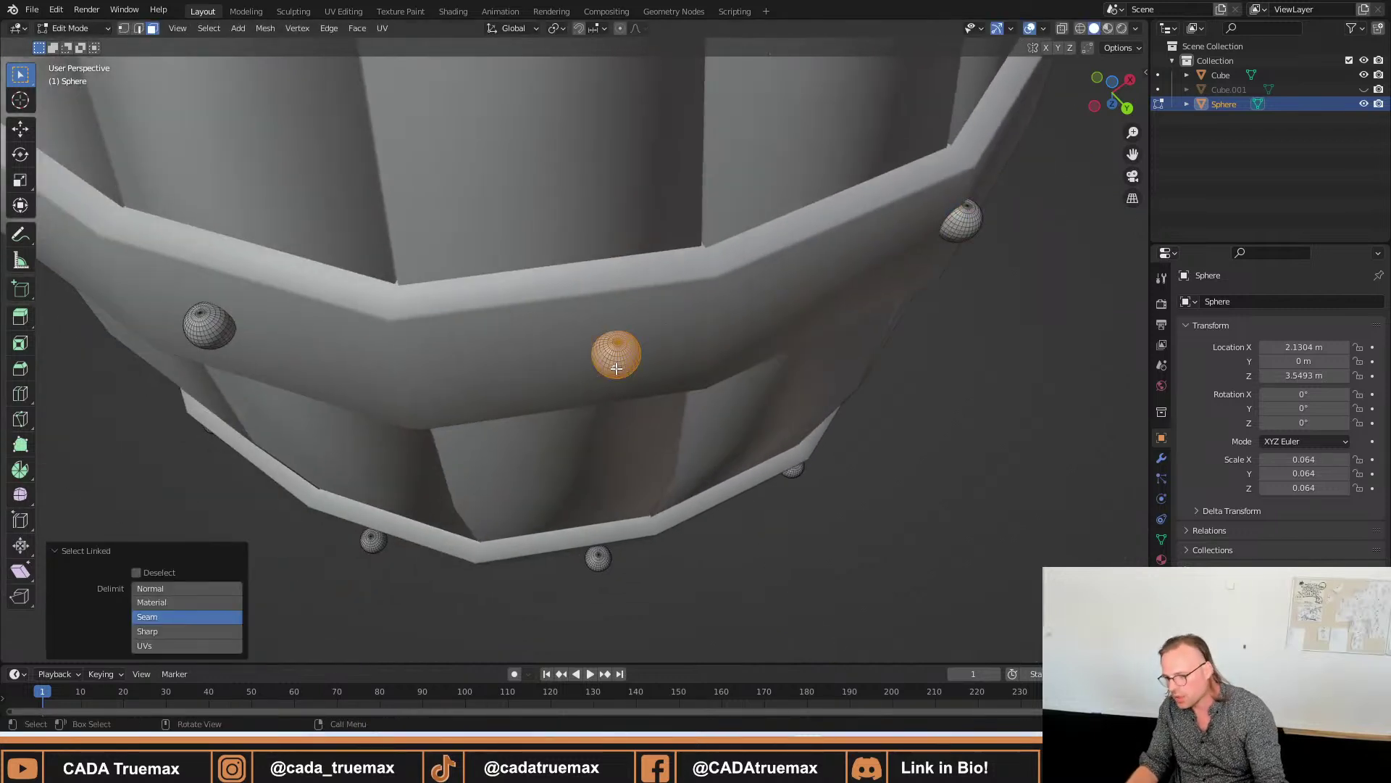
pyautogui.press('g')
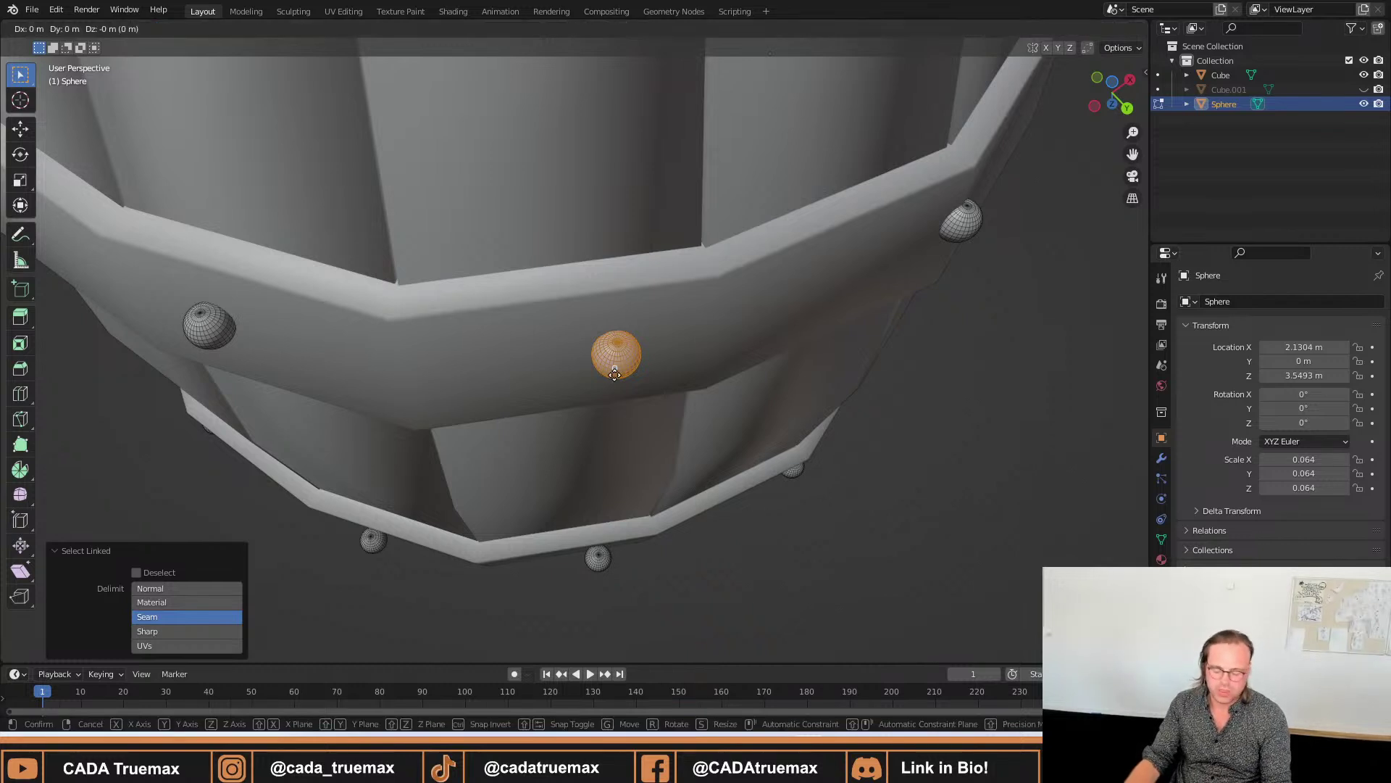
pyautogui.hotkey('shift', 'z')
pyautogui.click(610, 364)
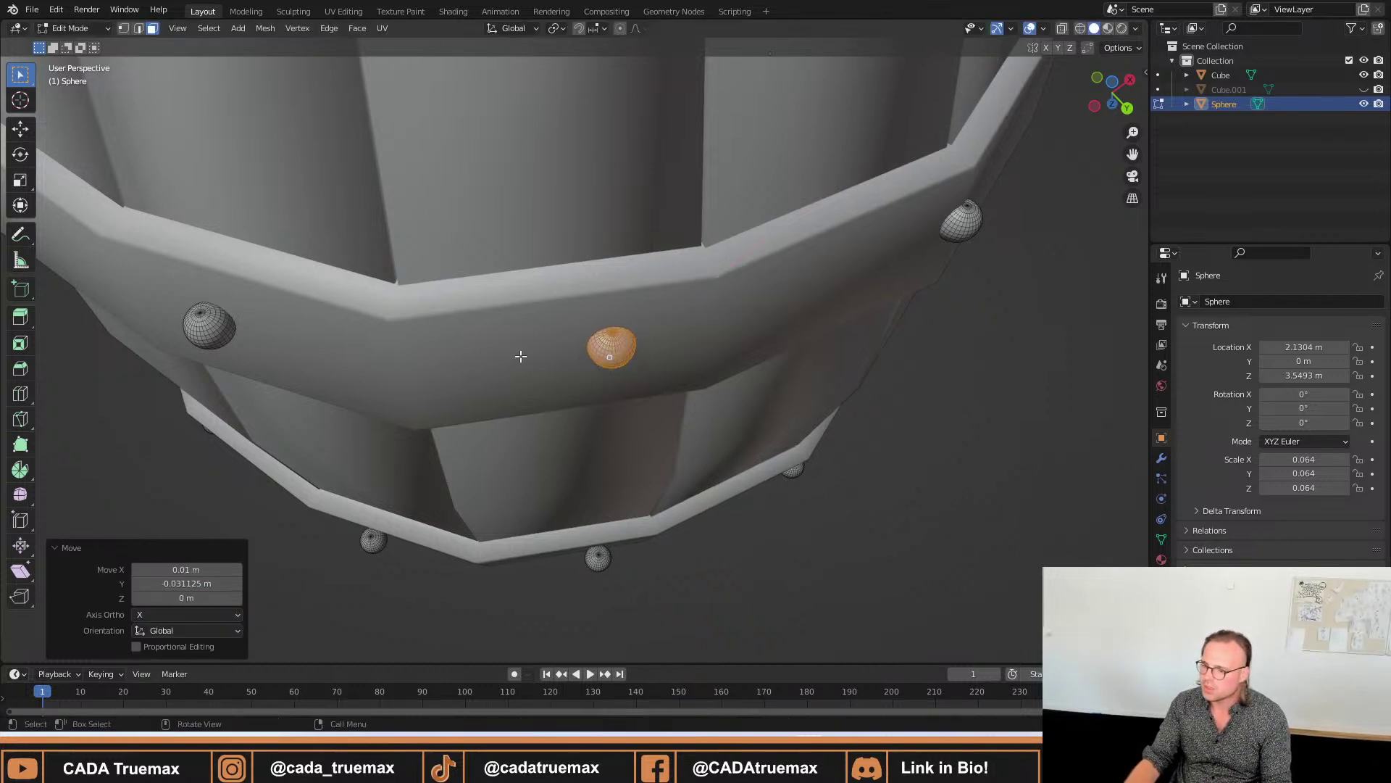
# Move the following whole upper-band rivet inward with its height locked, about 0.037 m in X and -0.016 m in Y.
pyautogui.moveTo(521, 356); pyautogui.dragTo(587, 402, button='middle')
pyautogui.click(501, 410)
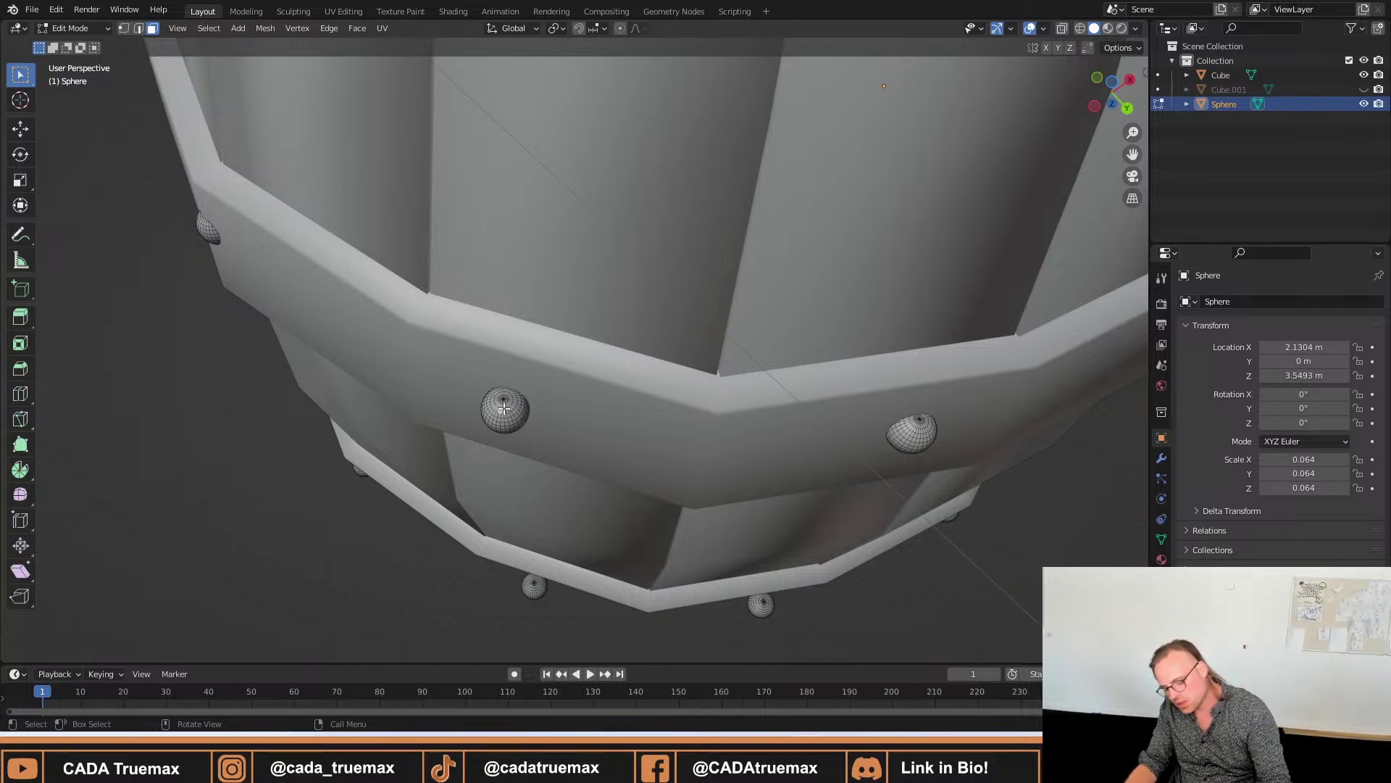
pyautogui.press('l')
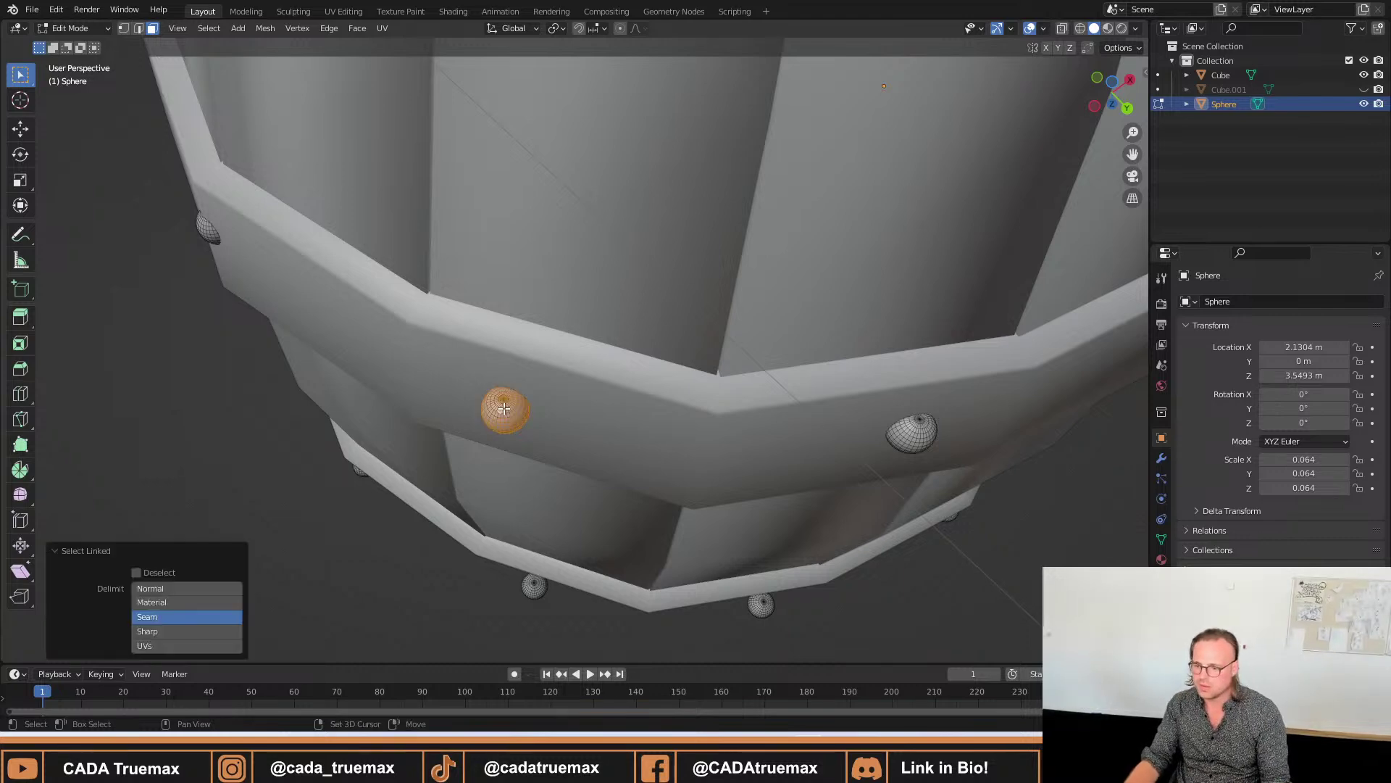
pyautogui.hotkey('shift', 'z')
pyautogui.rightClick(504, 408)
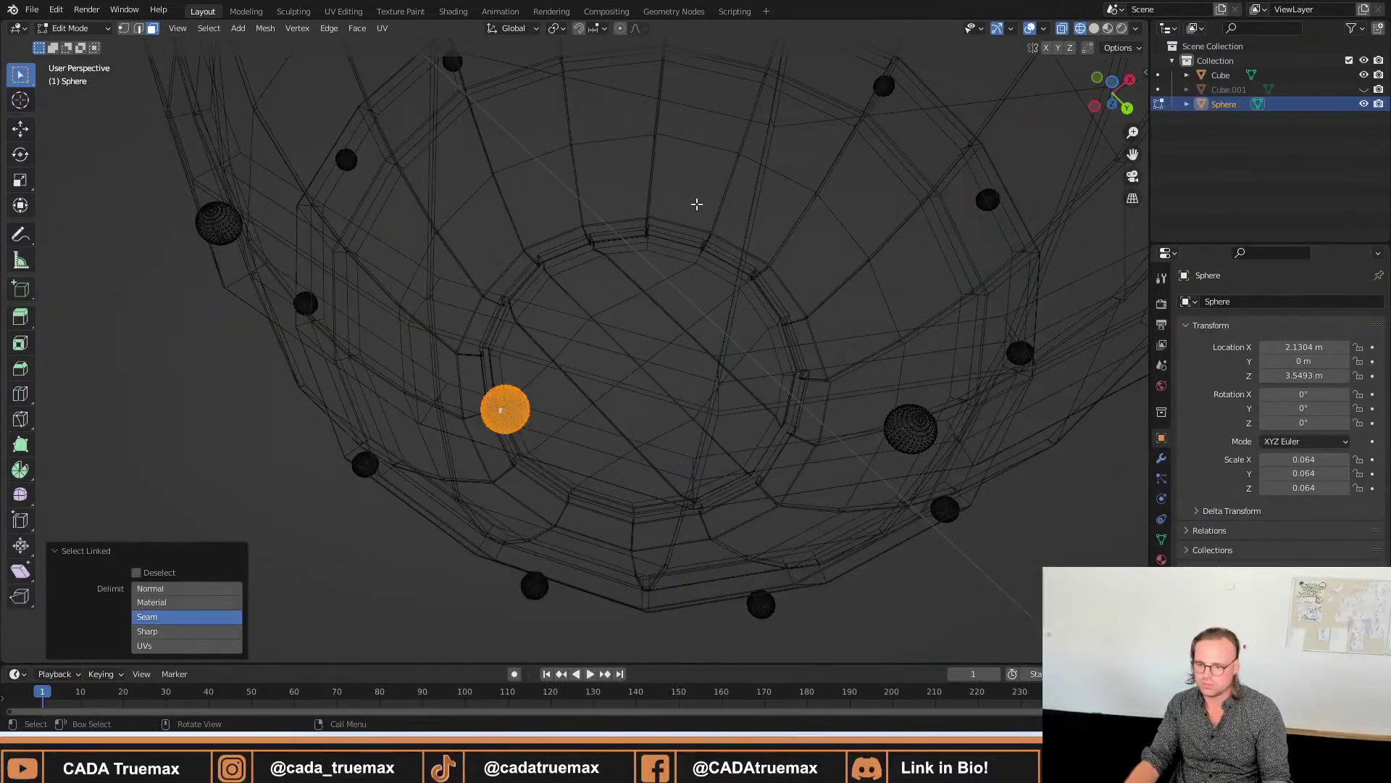
pyautogui.hotkey('shift', 'z')
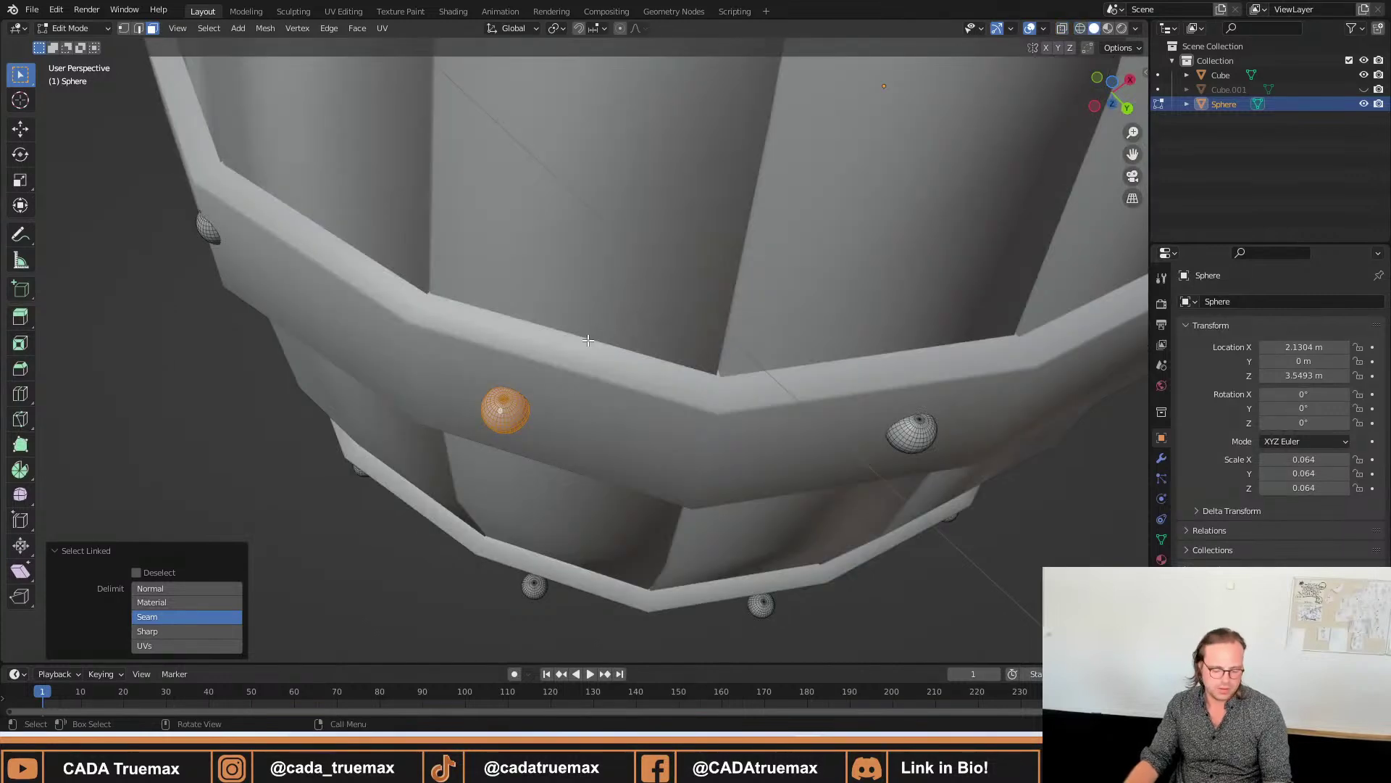
pyautogui.press('g')
pyautogui.hotkey('shift', 'z')
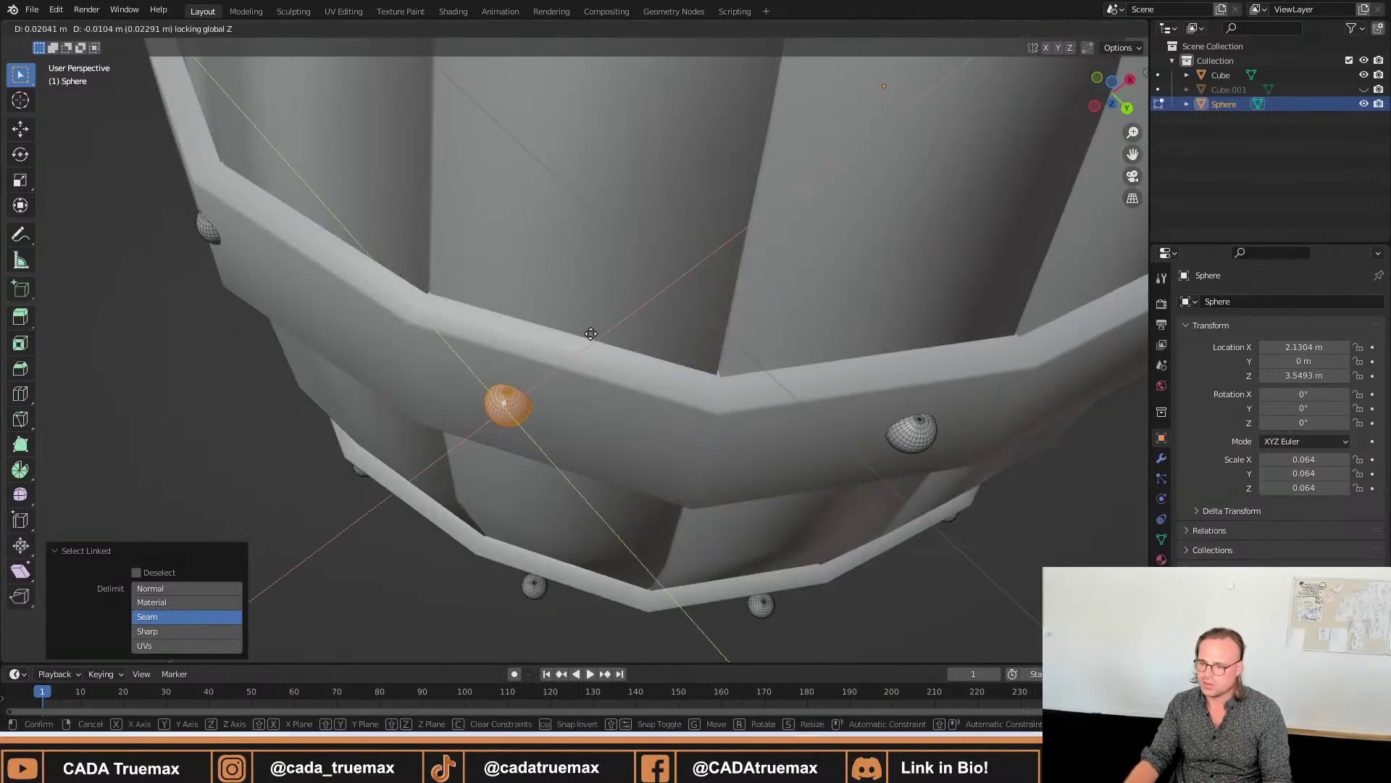
pyautogui.click(592, 329)
# Sink the next protruding upper-band rivet into the band horizontally, about 0.022 m in X and 0.020 m in Y.
pyautogui.moveTo(593, 329); pyautogui.dragTo(399, 377, button='middle')
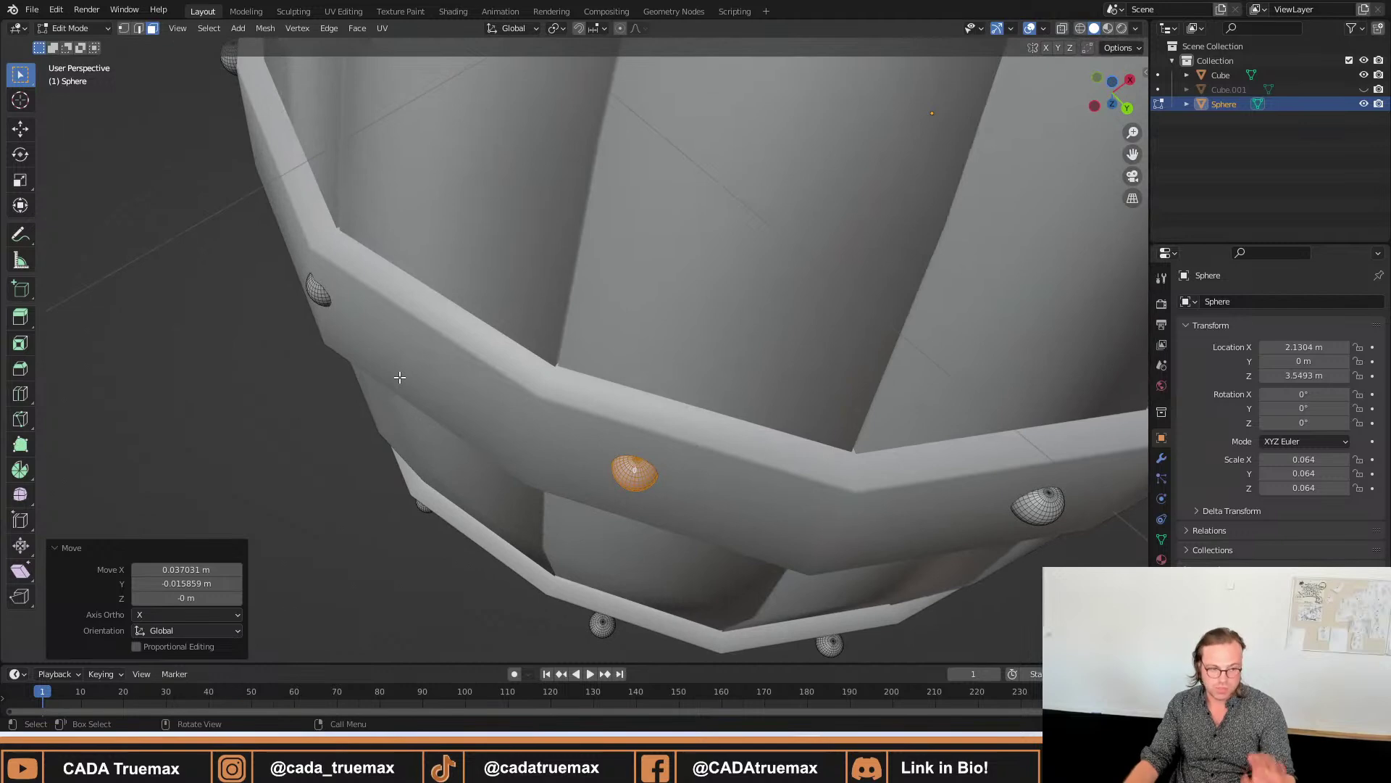
pyautogui.moveTo(326, 308); pyautogui.dragTo(295, 351, button='middle')
pyautogui.click(390, 353)
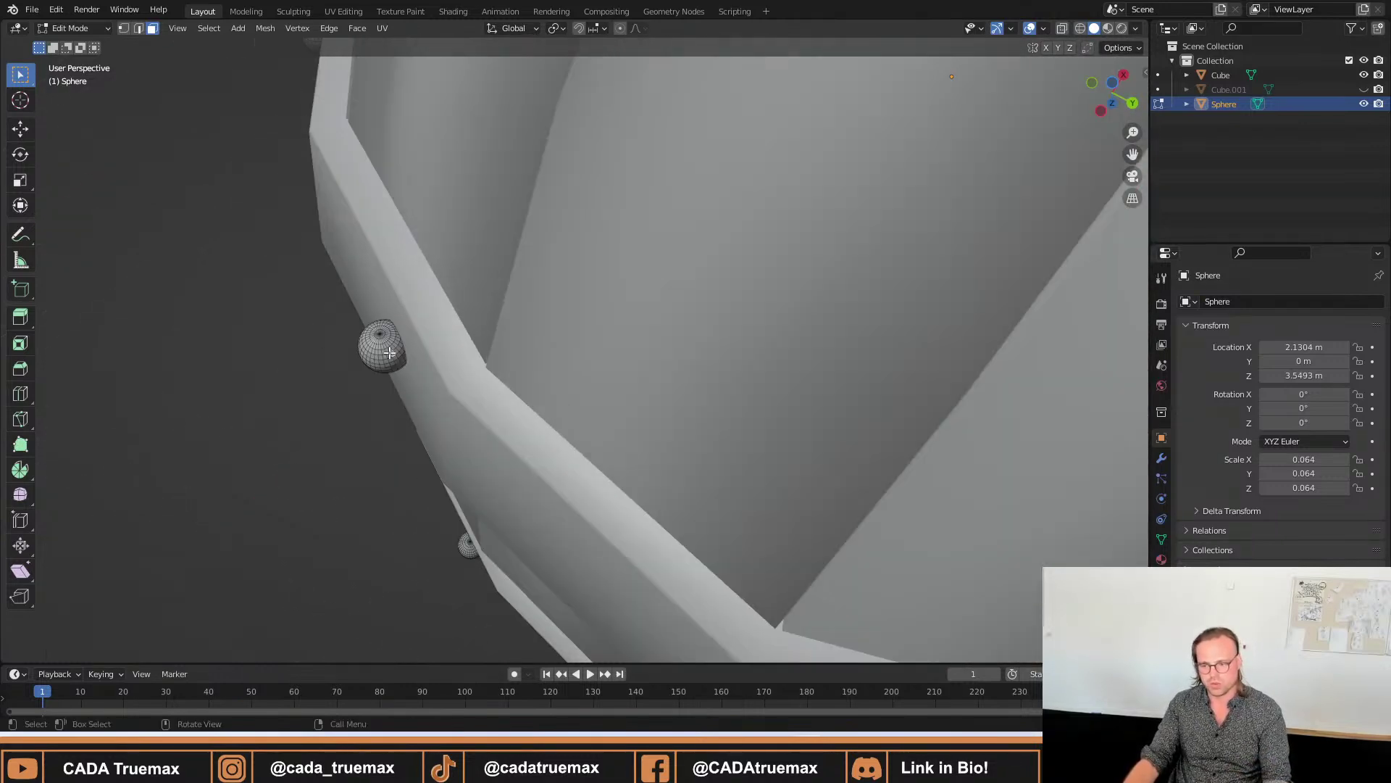
pyautogui.press('l')
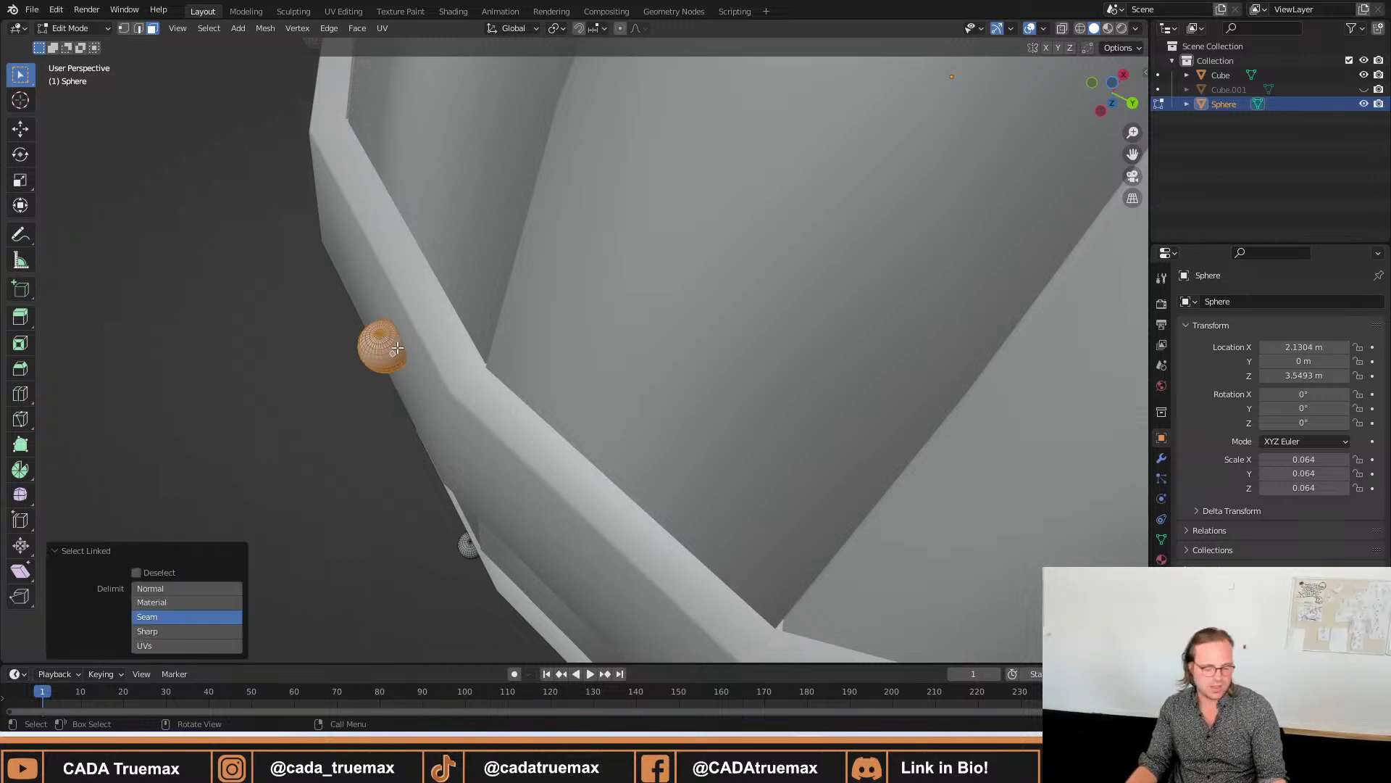
pyautogui.hotkey('shift', 'z')
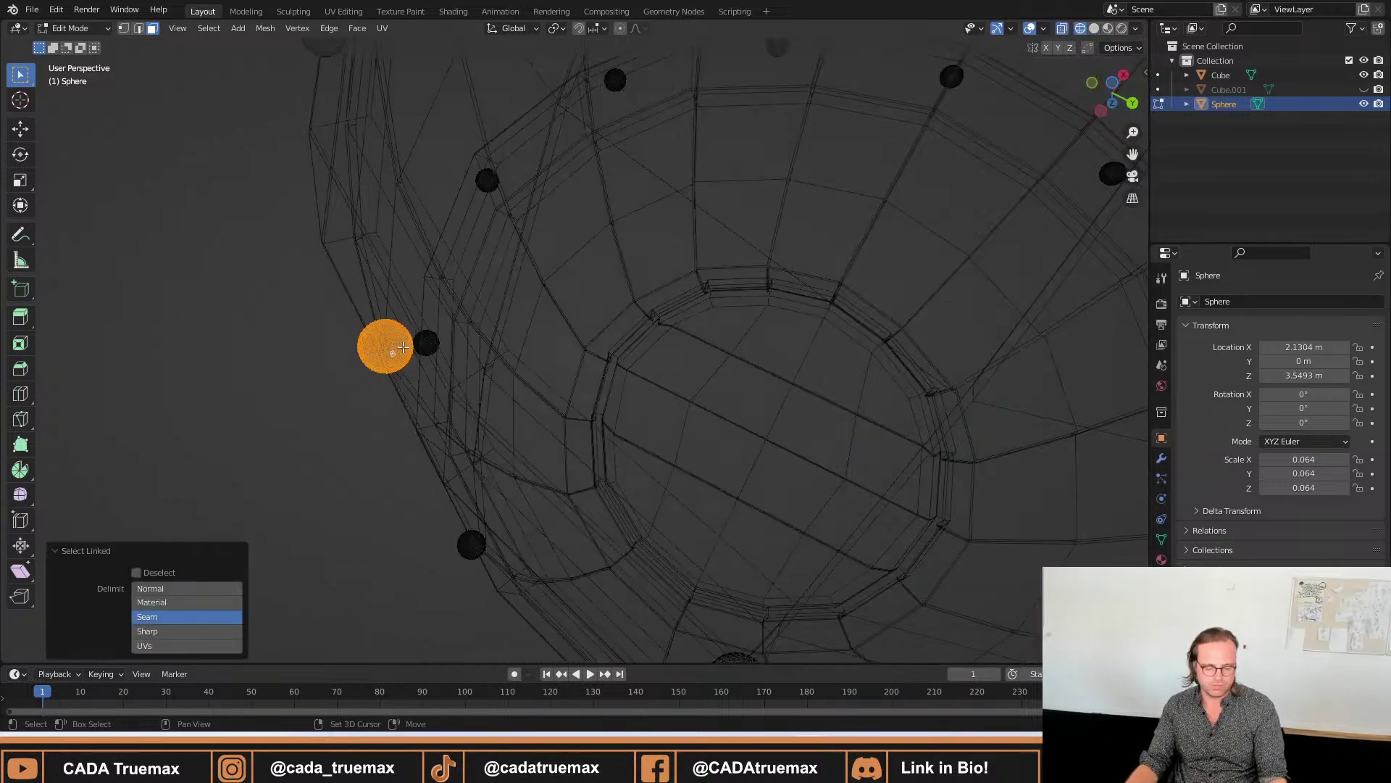
pyautogui.hotkey('shift', 'z')
pyautogui.press('g')
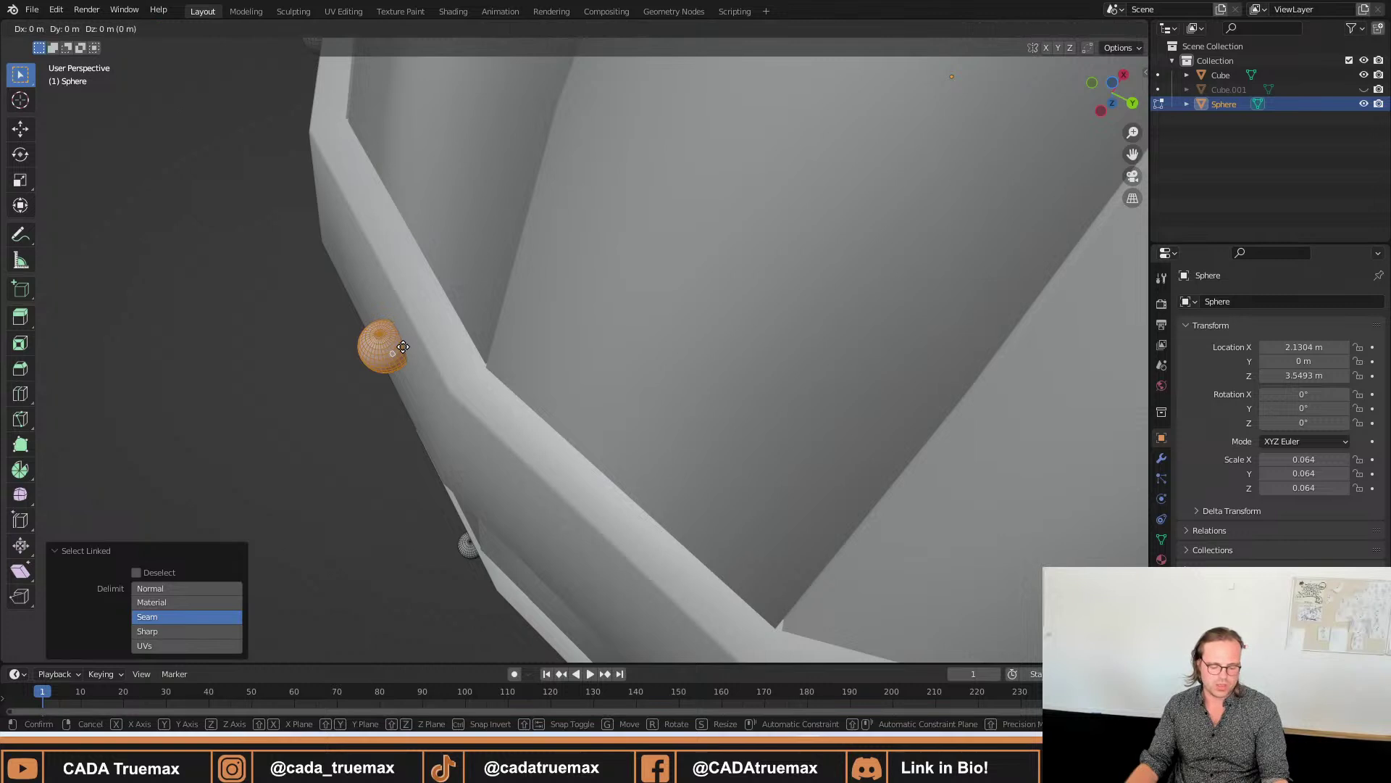
pyautogui.hotkey('shift', 'z')
pyautogui.click(416, 343)
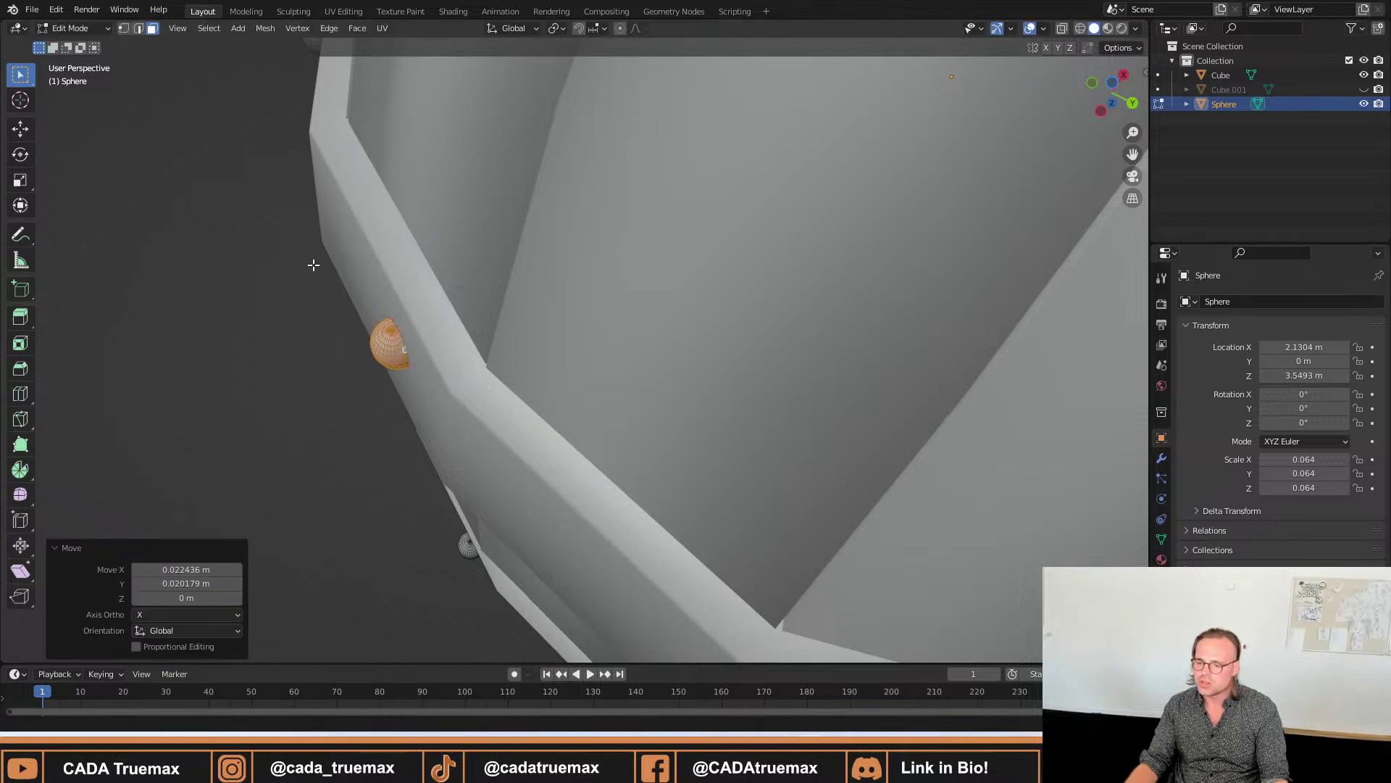
# Select the next whole rivet along the upper band and move it inward with Z locked, about 0.004 m in X and 0.038 m in Y.
pyautogui.moveTo(310, 264); pyautogui.dragTo(357, 379, button='middle')
pyautogui.click(408, 313)
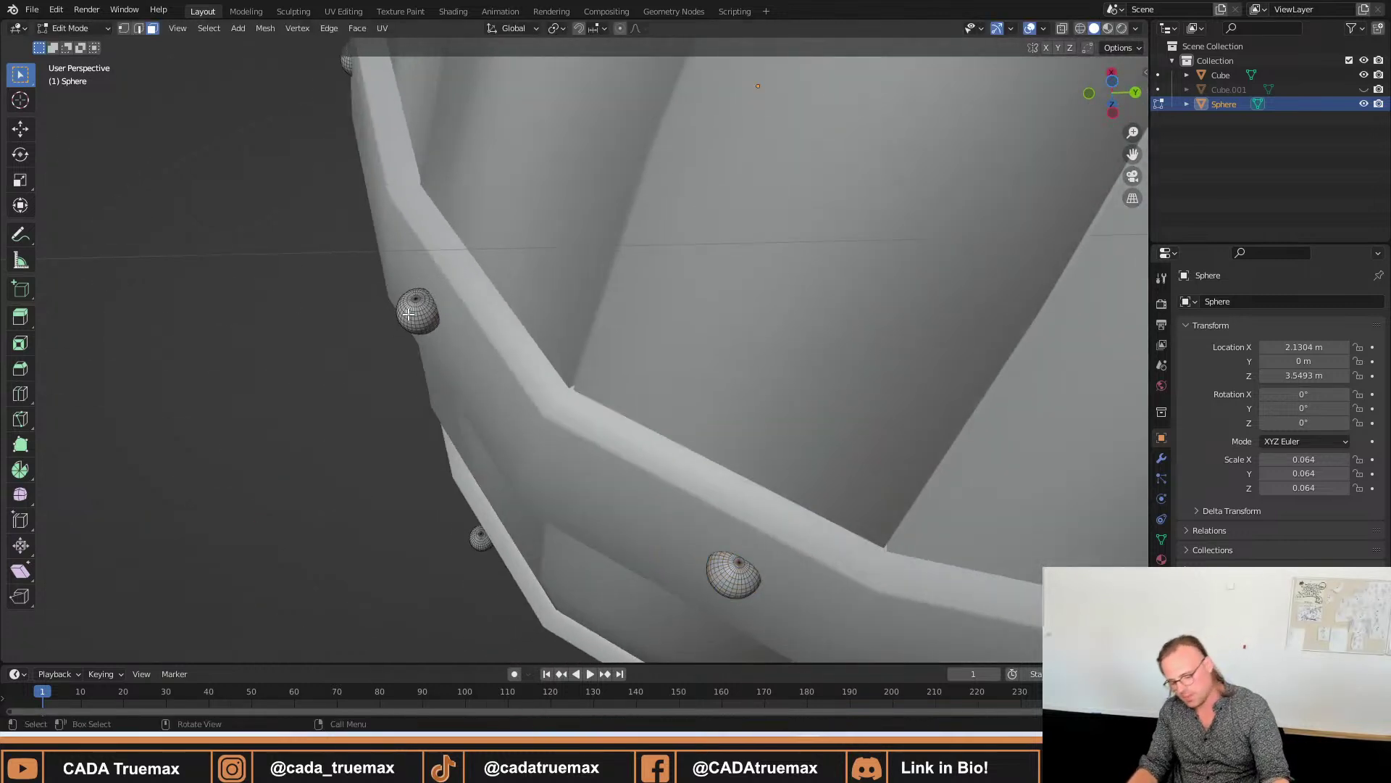
pyautogui.press('l')
pyautogui.press('g')
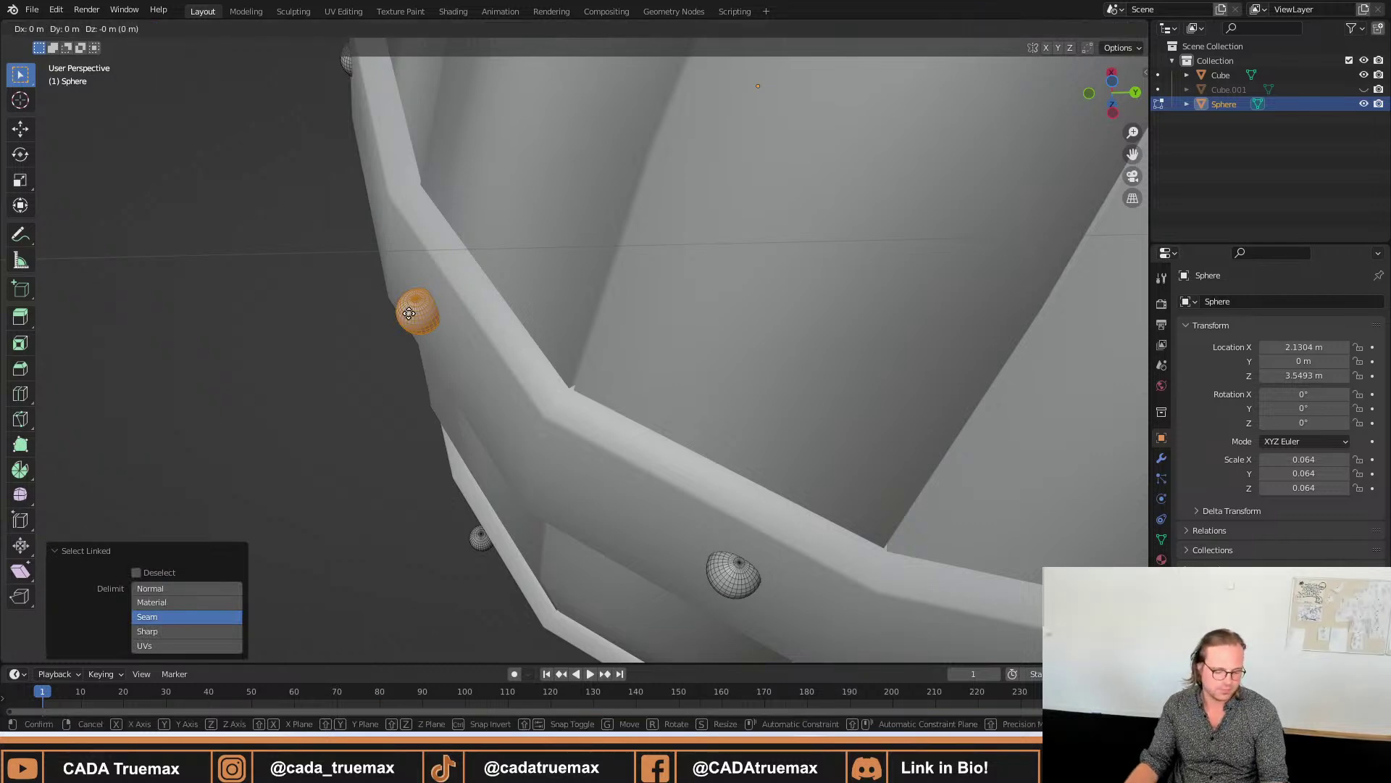
pyautogui.hotkey('shift', 'z')
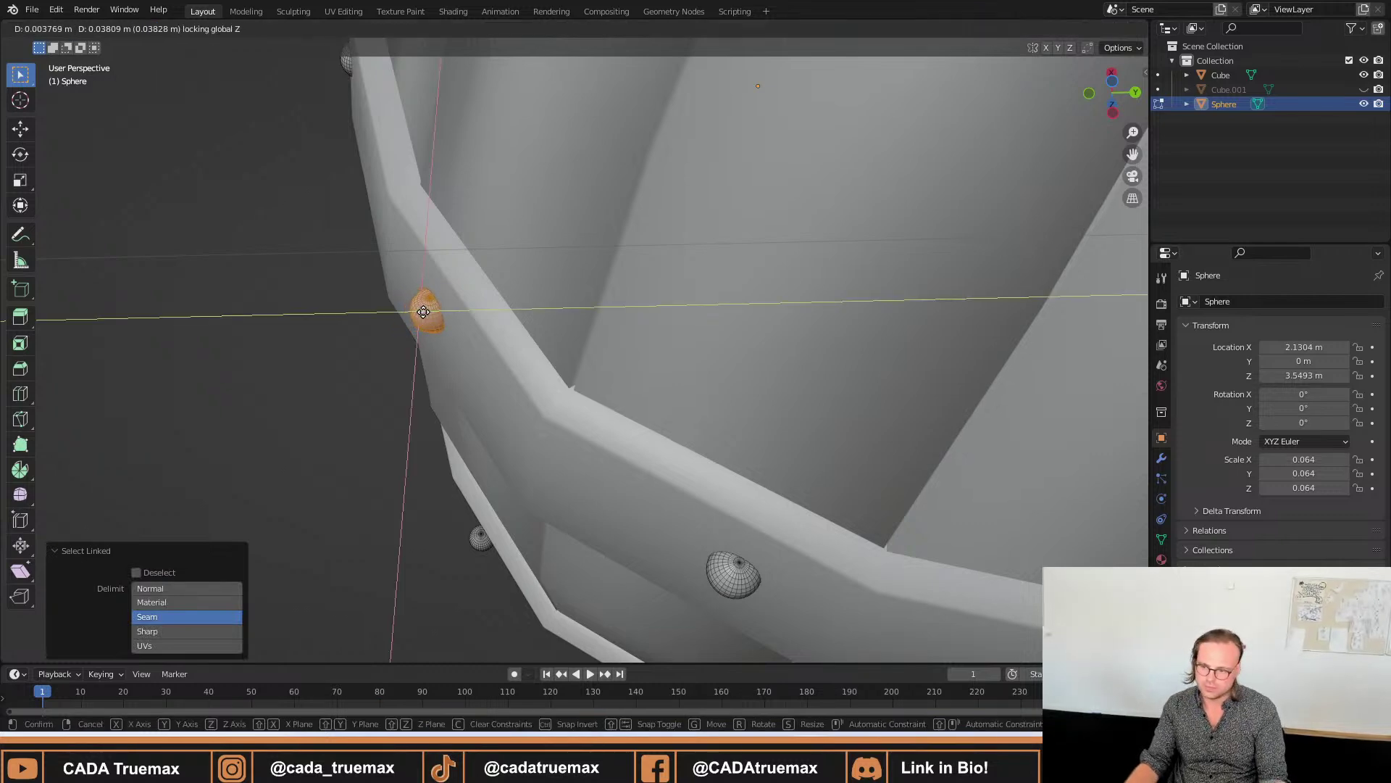
pyautogui.click(391, 291)
# Select a protruding upper-band rivet and the lower-band rivet beneath it, and move both inward about 0.05 m in Y with Z locked.
pyautogui.moveTo(391, 292); pyautogui.dragTo(589, 415, button='middle')
pyautogui.scroll(2, 537, 421)
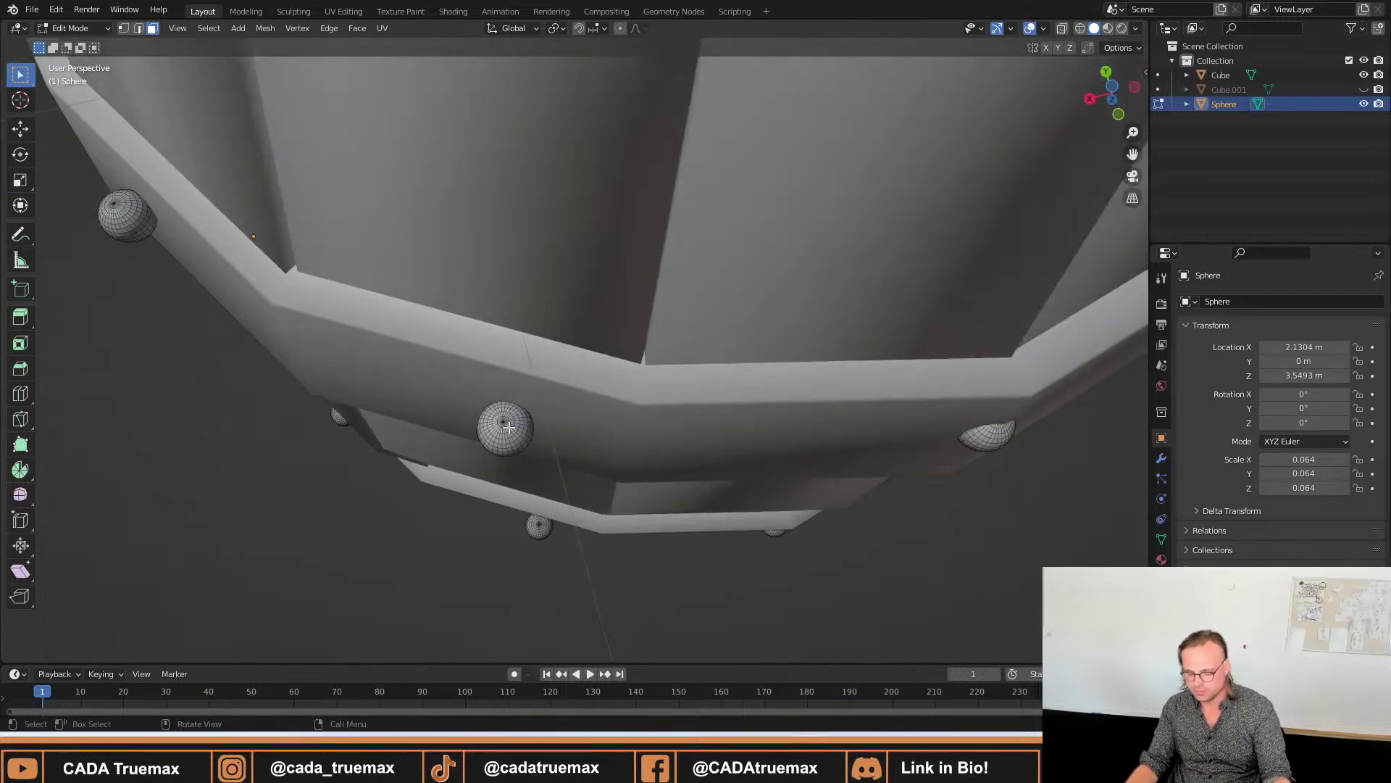
pyautogui.press('l')
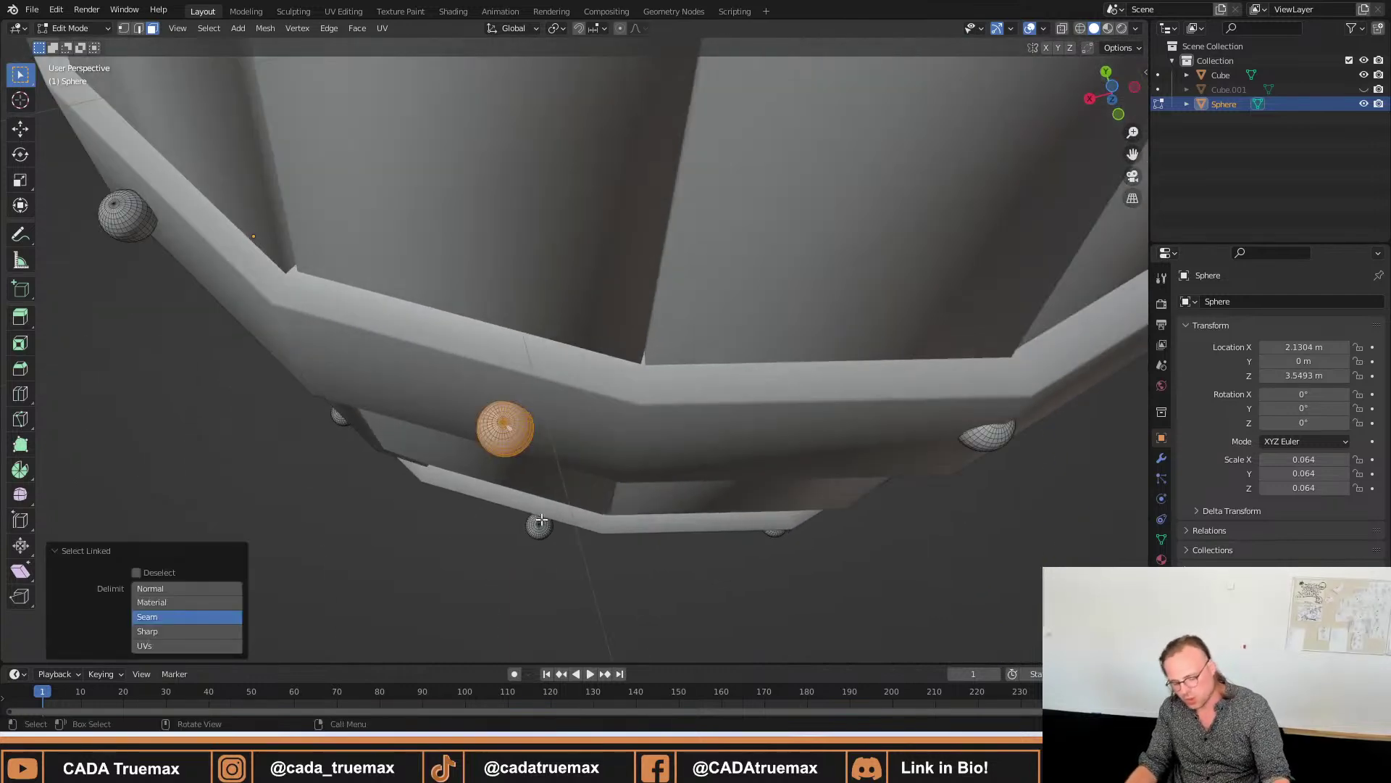
pyautogui.press('l')
pyautogui.press('g')
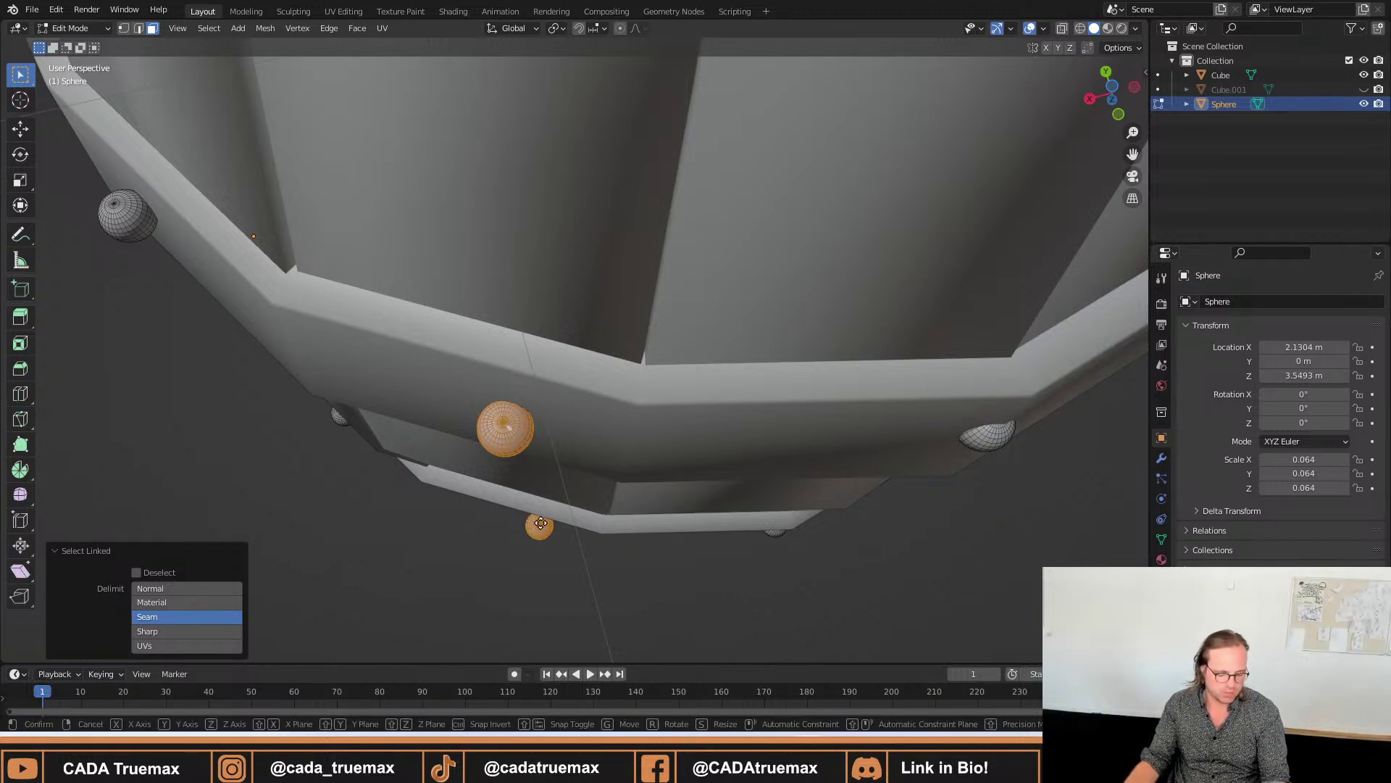
pyautogui.hotkey('shift', 'z')
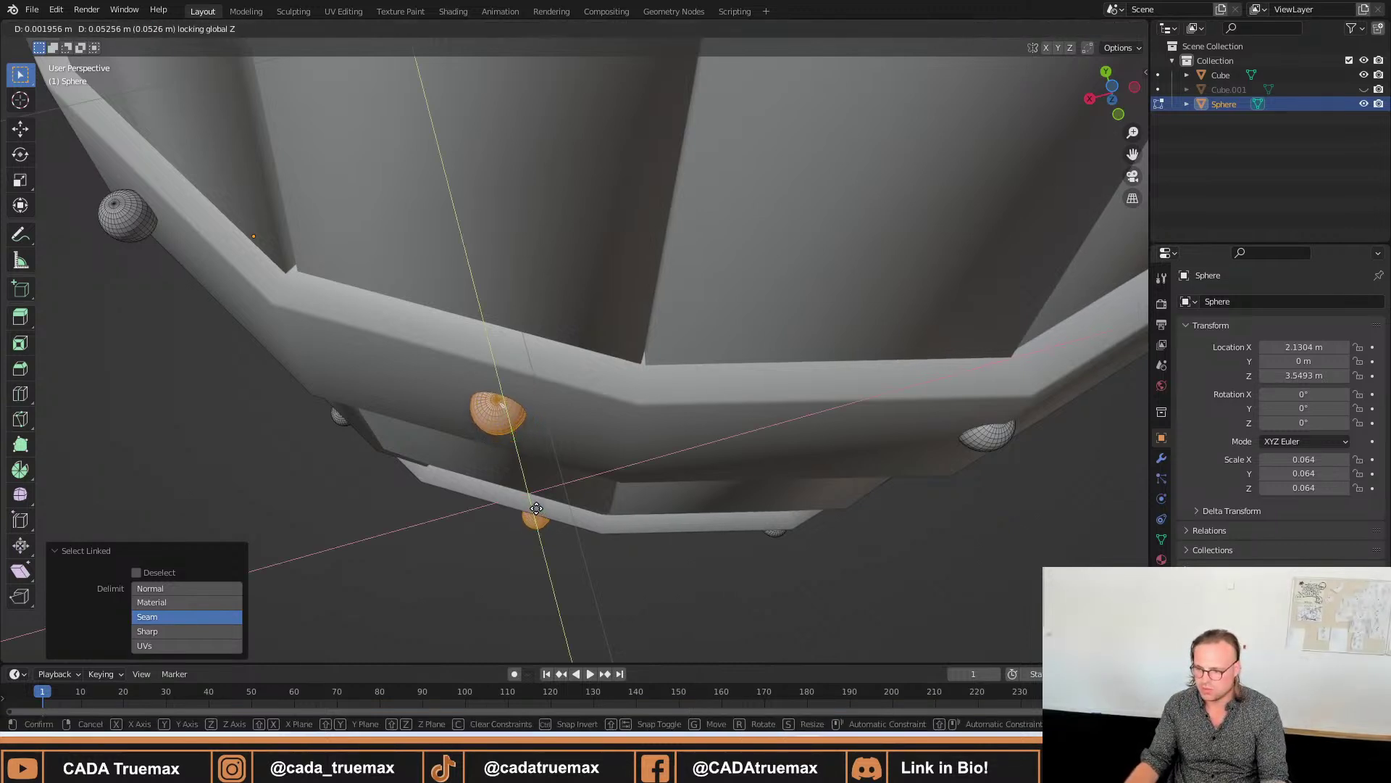
pyautogui.click(536, 513)
# Select the next pair of rivets, one on each band, and move them together into the band surfaces with Z locked.
pyautogui.moveTo(535, 512); pyautogui.dragTo(507, 448, button='middle')
pyautogui.click(440, 384)
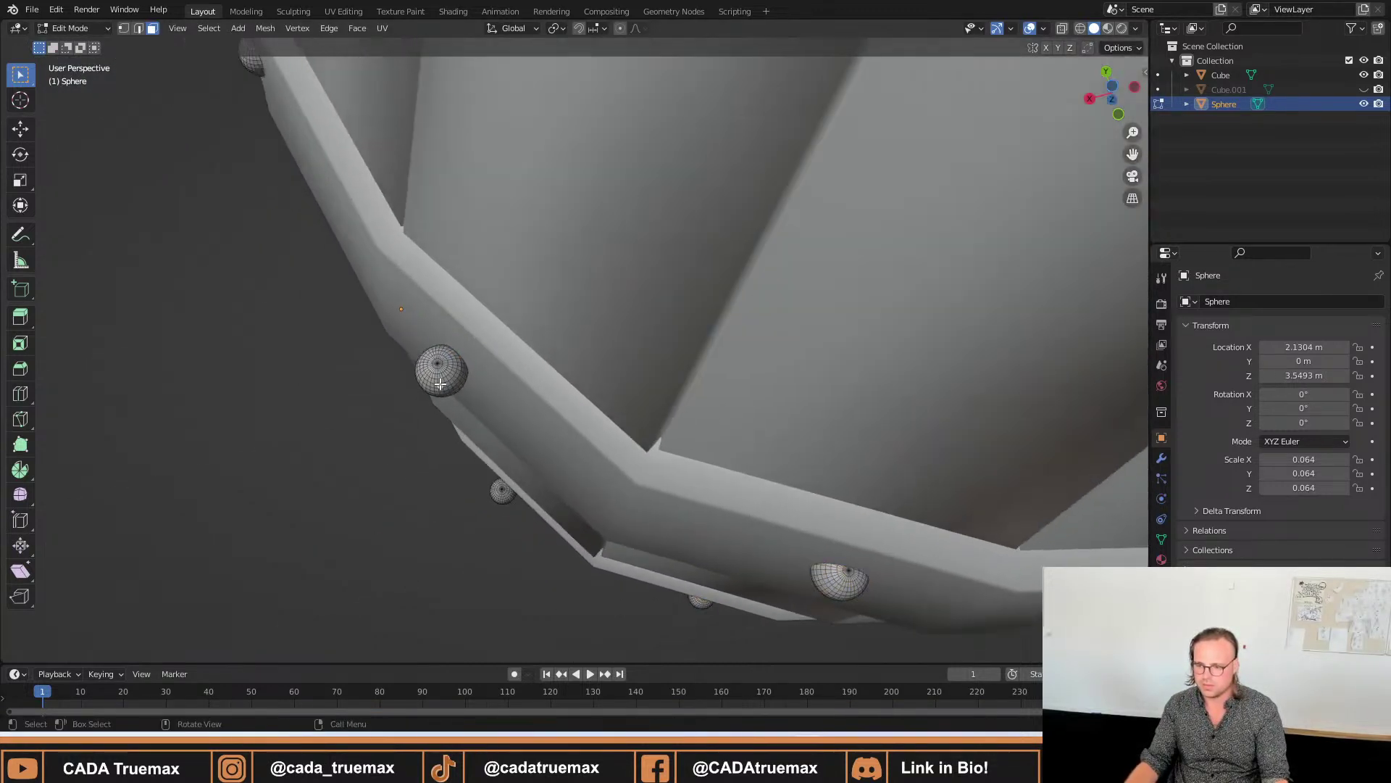
pyautogui.press('l')
pyautogui.press('l')
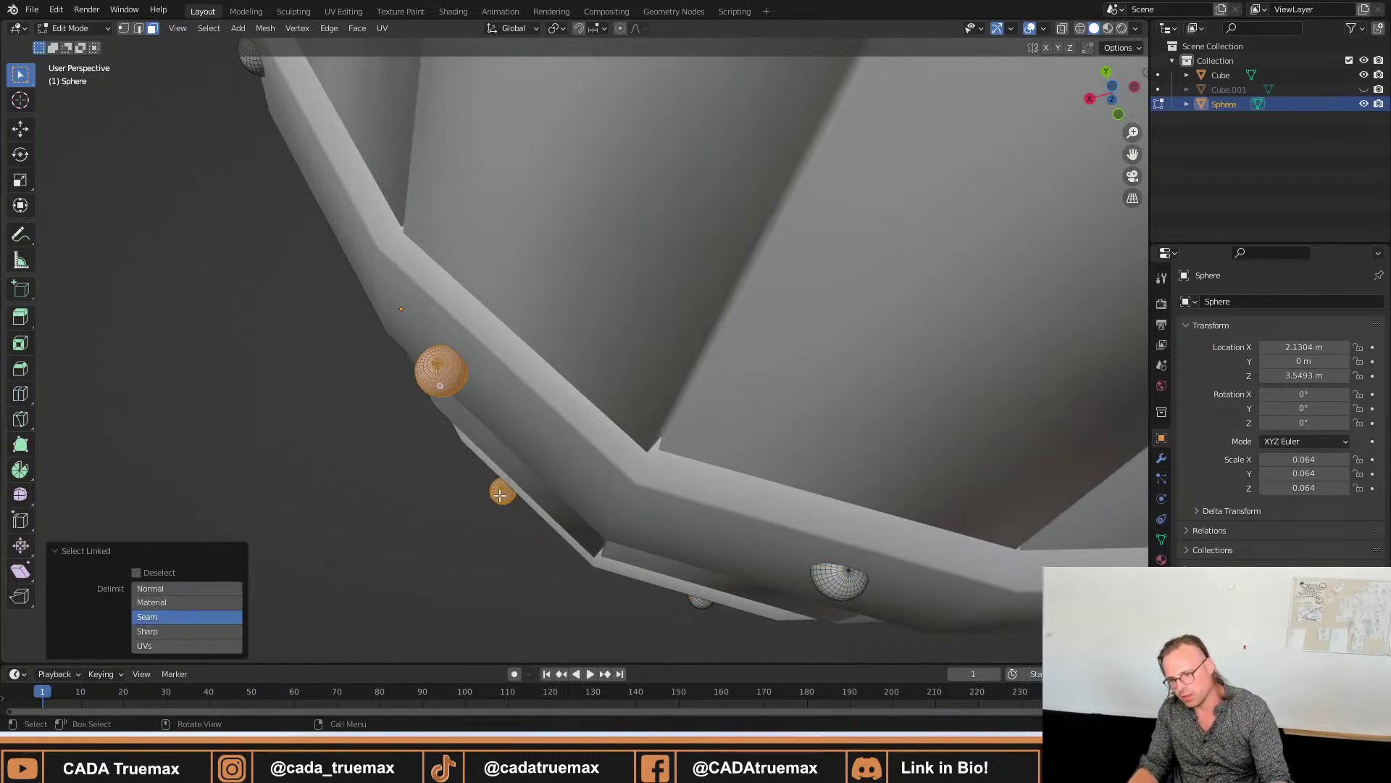
pyautogui.press('g')
pyautogui.hotkey('shift', 'z')
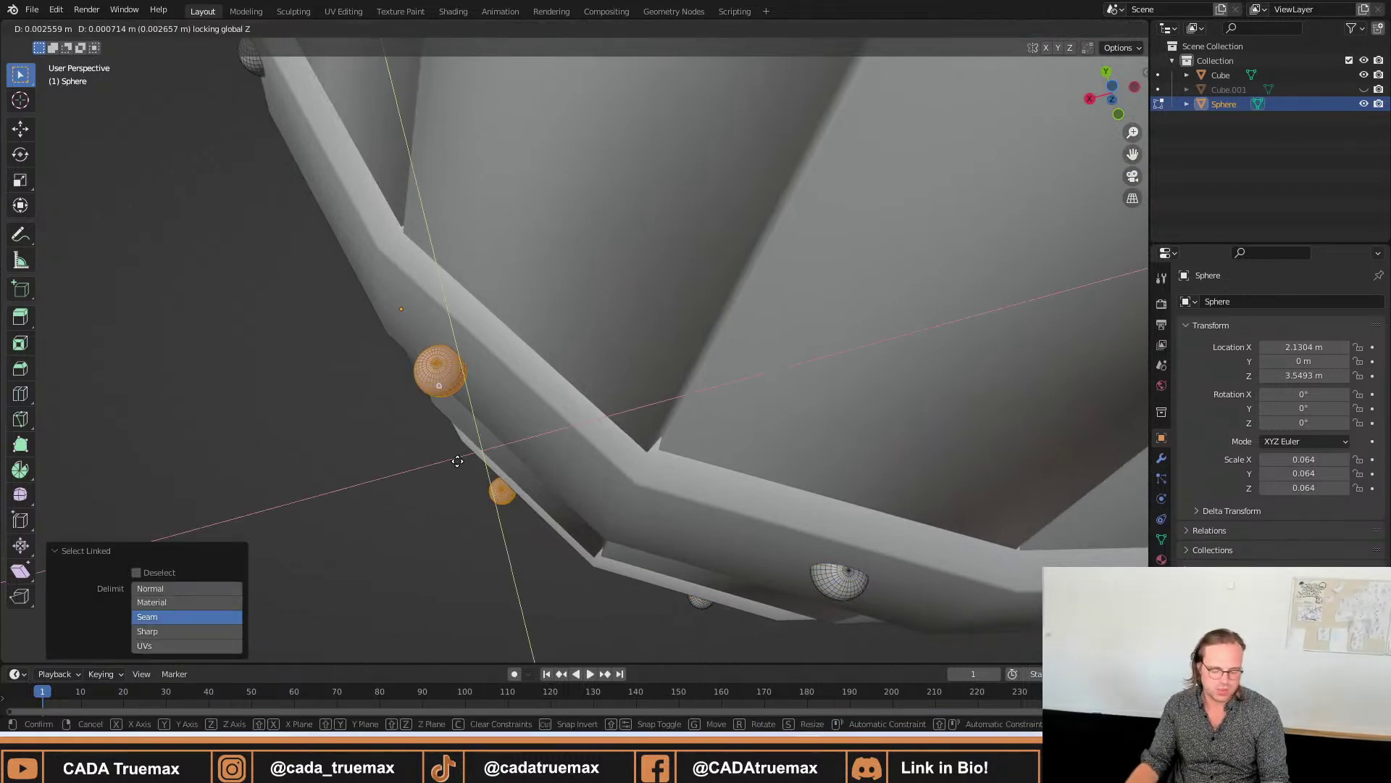
pyautogui.click(470, 450)
# Move one whole rivet on the lower band into its surface with Z locked, about -0.059 m in X and -0.020 m in Y.
pyautogui.moveTo(470, 451); pyautogui.dragTo(509, 386, button='middle')
pyautogui.click(534, 408)
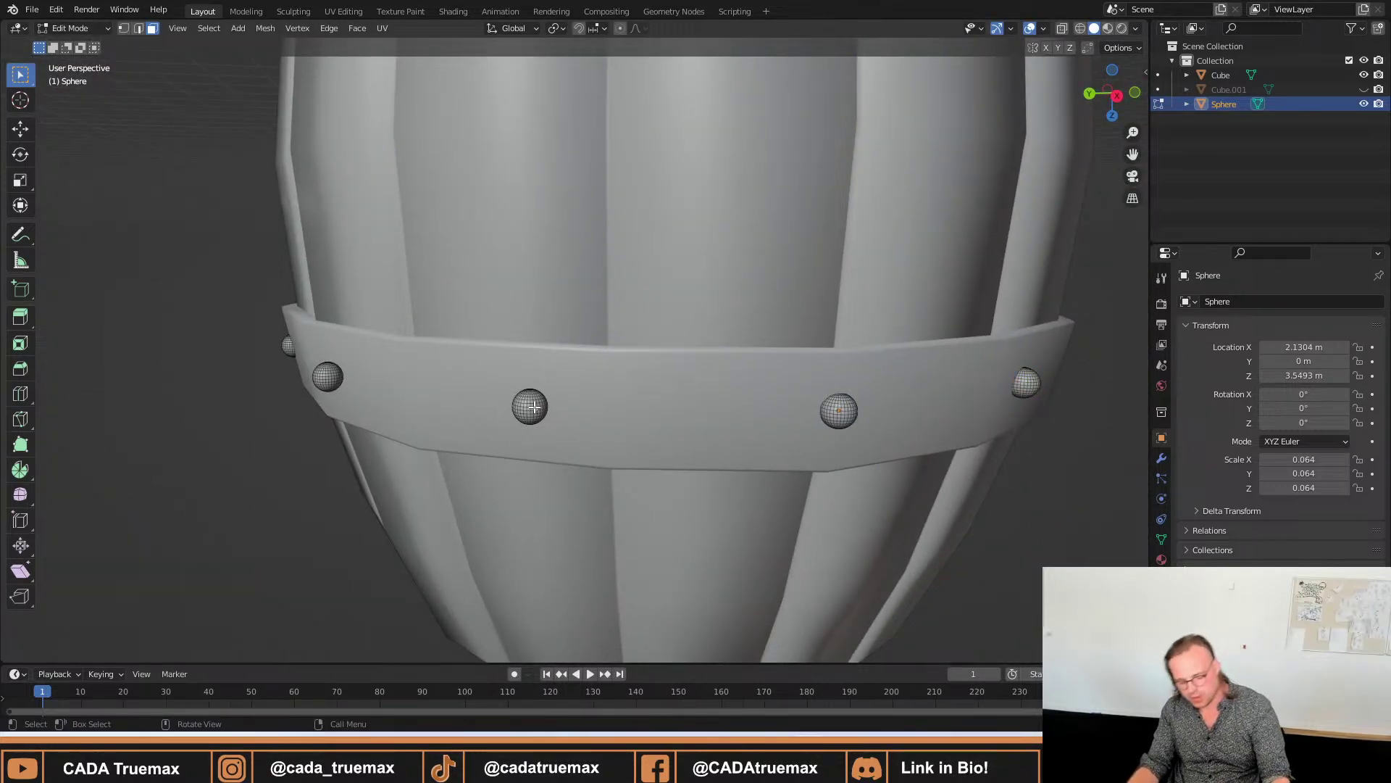
pyautogui.press('l')
pyautogui.press('g')
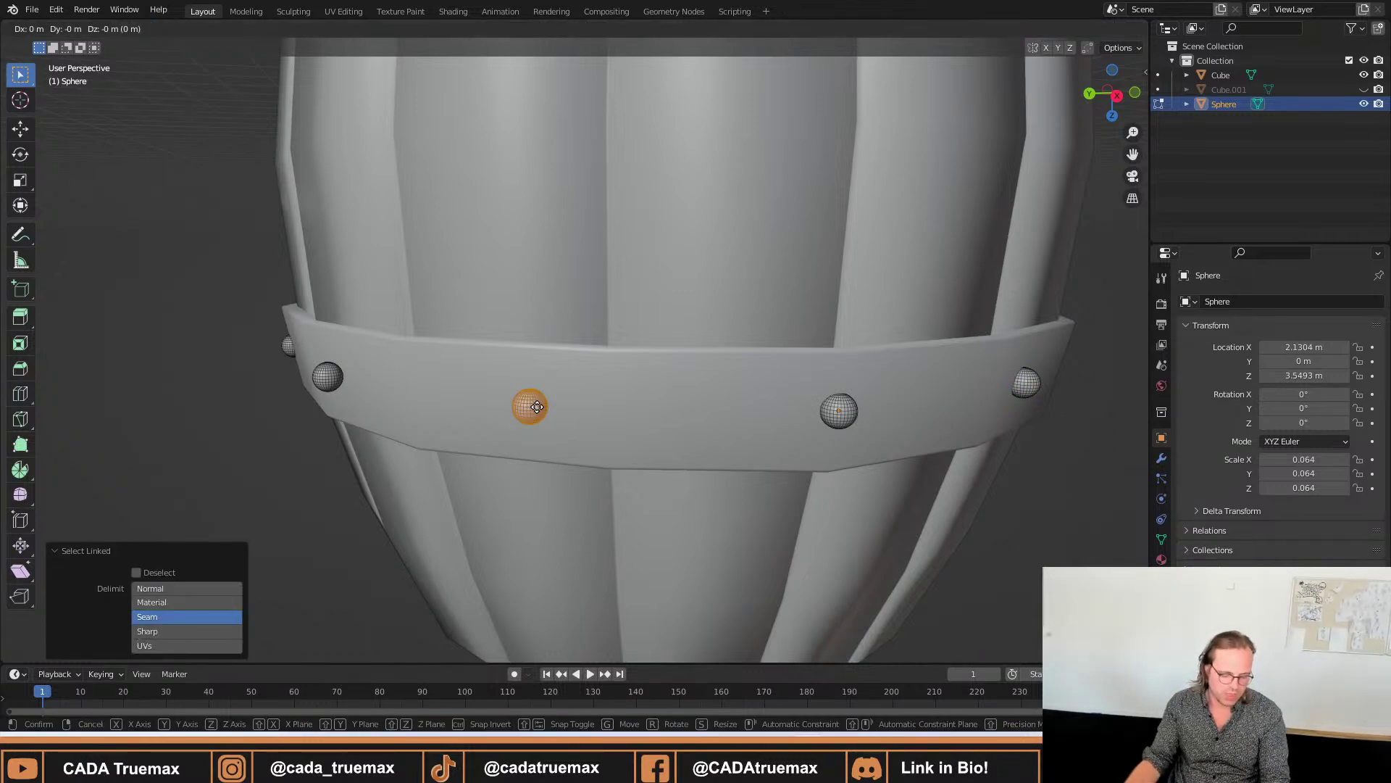
pyautogui.hotkey('shift', 'z')
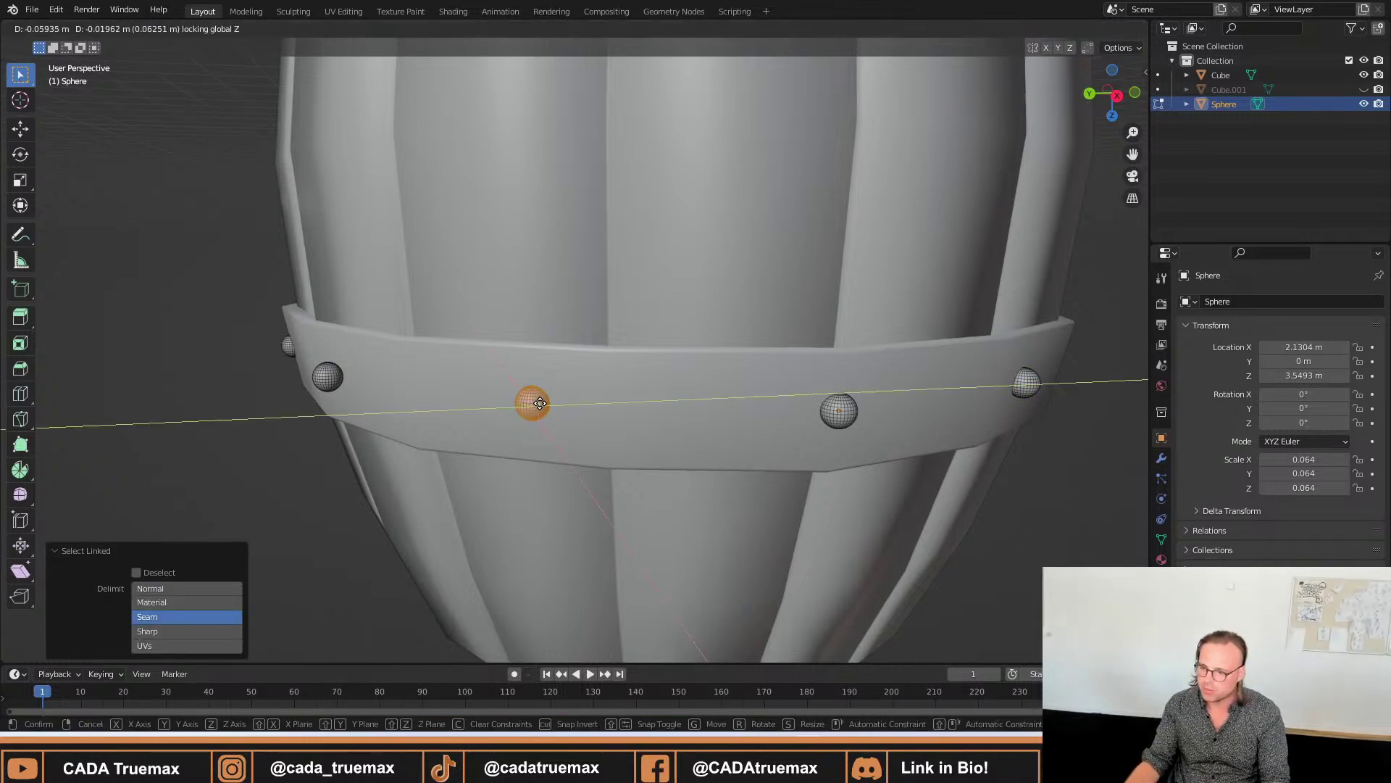
pyautogui.click(536, 403)
# Clear the selection, then move the neighbouring whole lower-band rivet inward with Z locked, about -0.008 m in X and -0.068 m in Y.
pyautogui.moveTo(536, 403)
pyautogui.mouseDown(button='middle')
pyautogui.moveTo(431, 416)
pyautogui.moveTo(559, 398)
pyautogui.mouseUp(button='middle')
pyautogui.scroll(5, 558, 398)
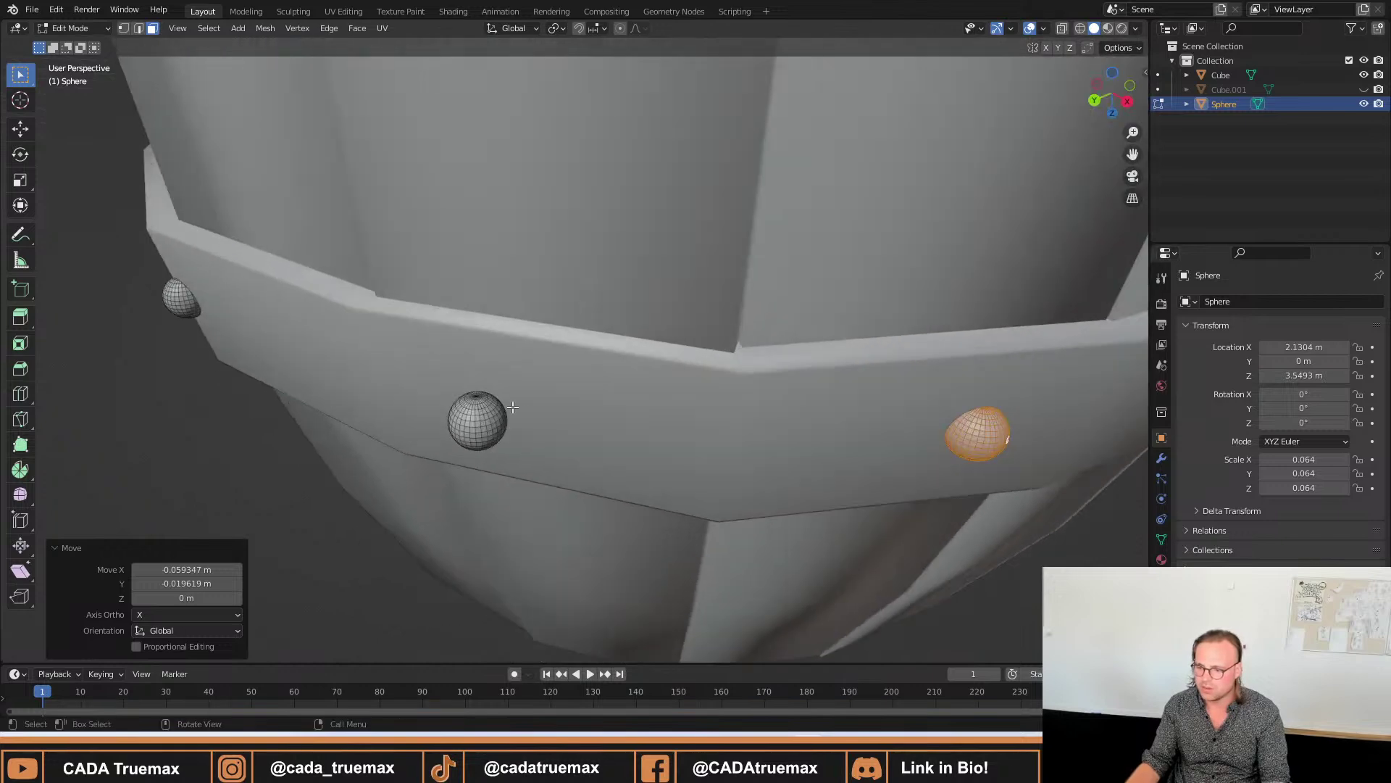
pyautogui.hotkey('alt', 'a')
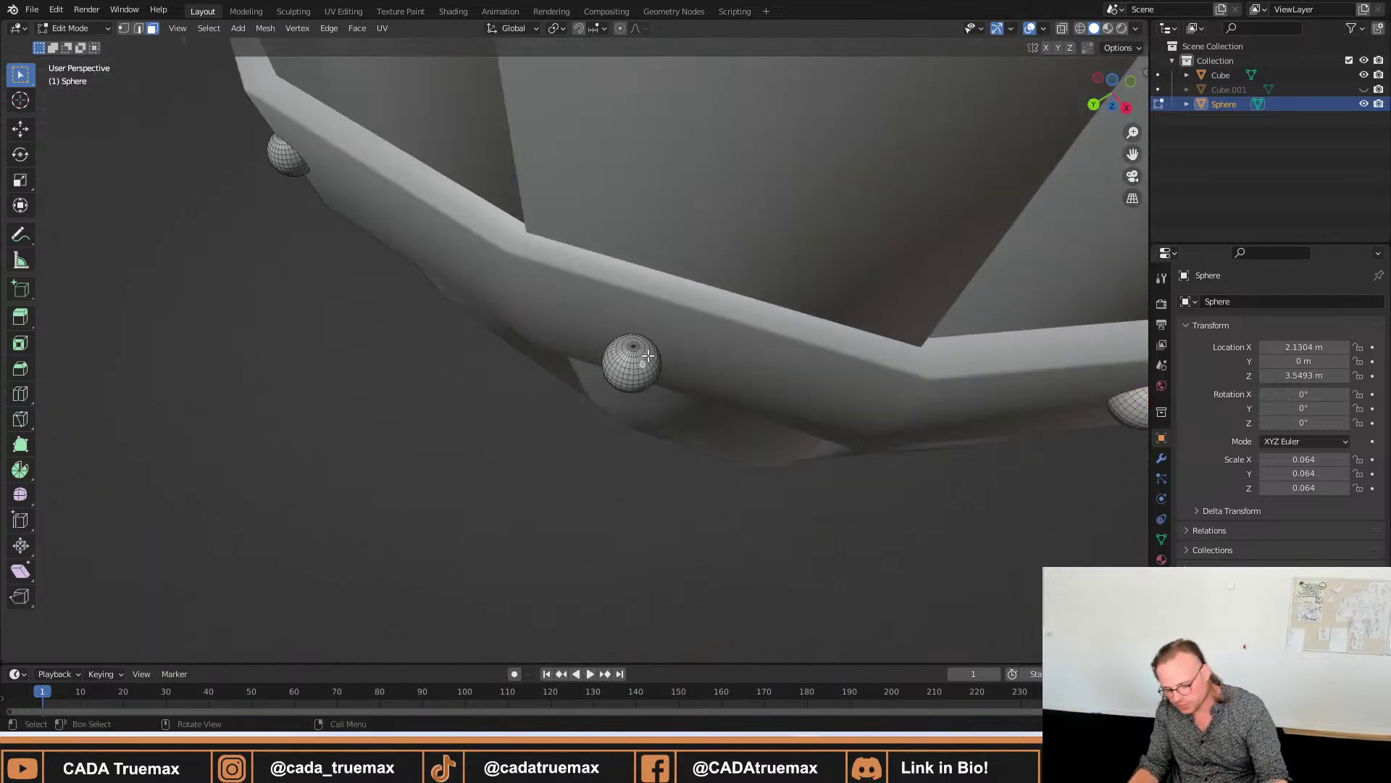
pyautogui.press('l')
pyautogui.press('g')
pyautogui.hotkey('shift', 'z')
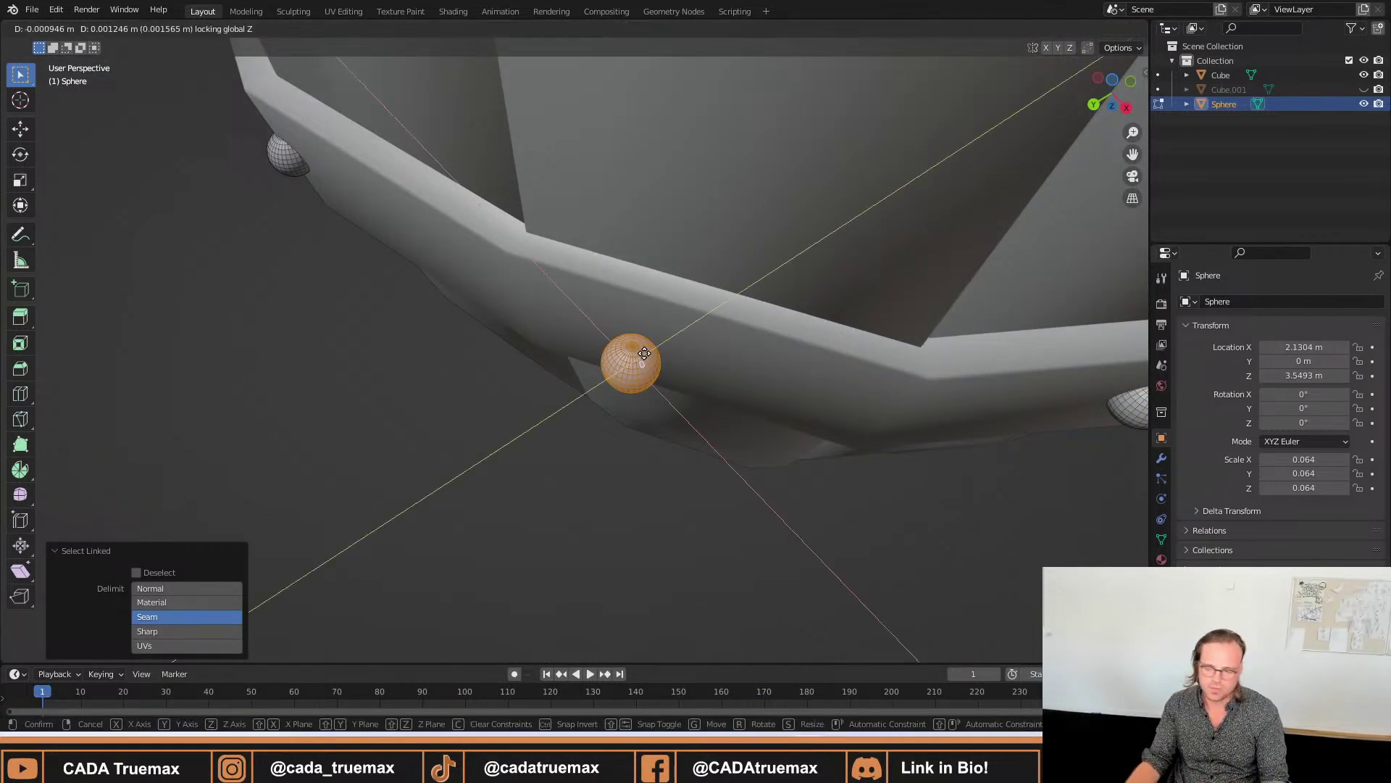
pyautogui.click(660, 342)
# Sink the next whole lower-band rivet into the band with its height locked, about 0.001 m in X and -0.071 m in Y.
pyautogui.moveTo(660, 342); pyautogui.dragTo(468, 434, button='middle')
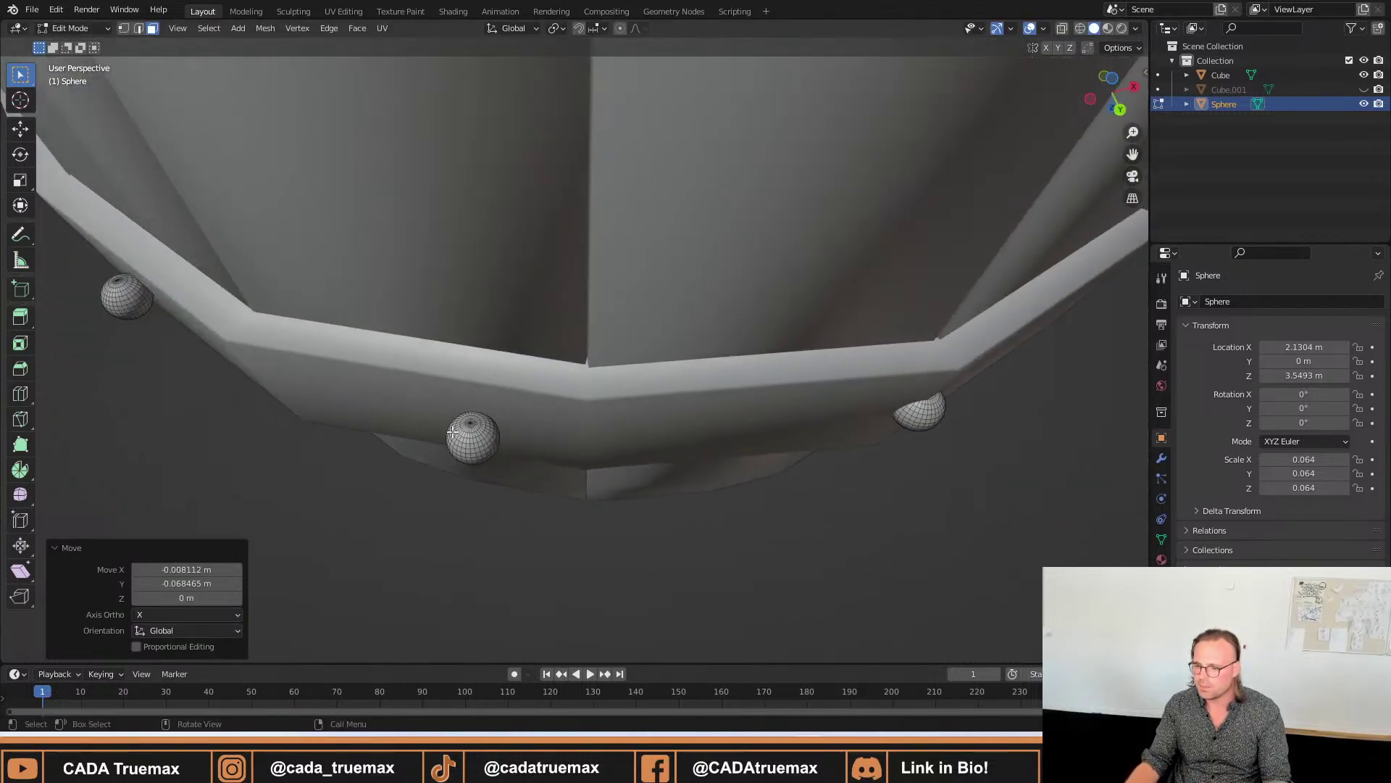
pyautogui.click(469, 434)
pyautogui.press('l')
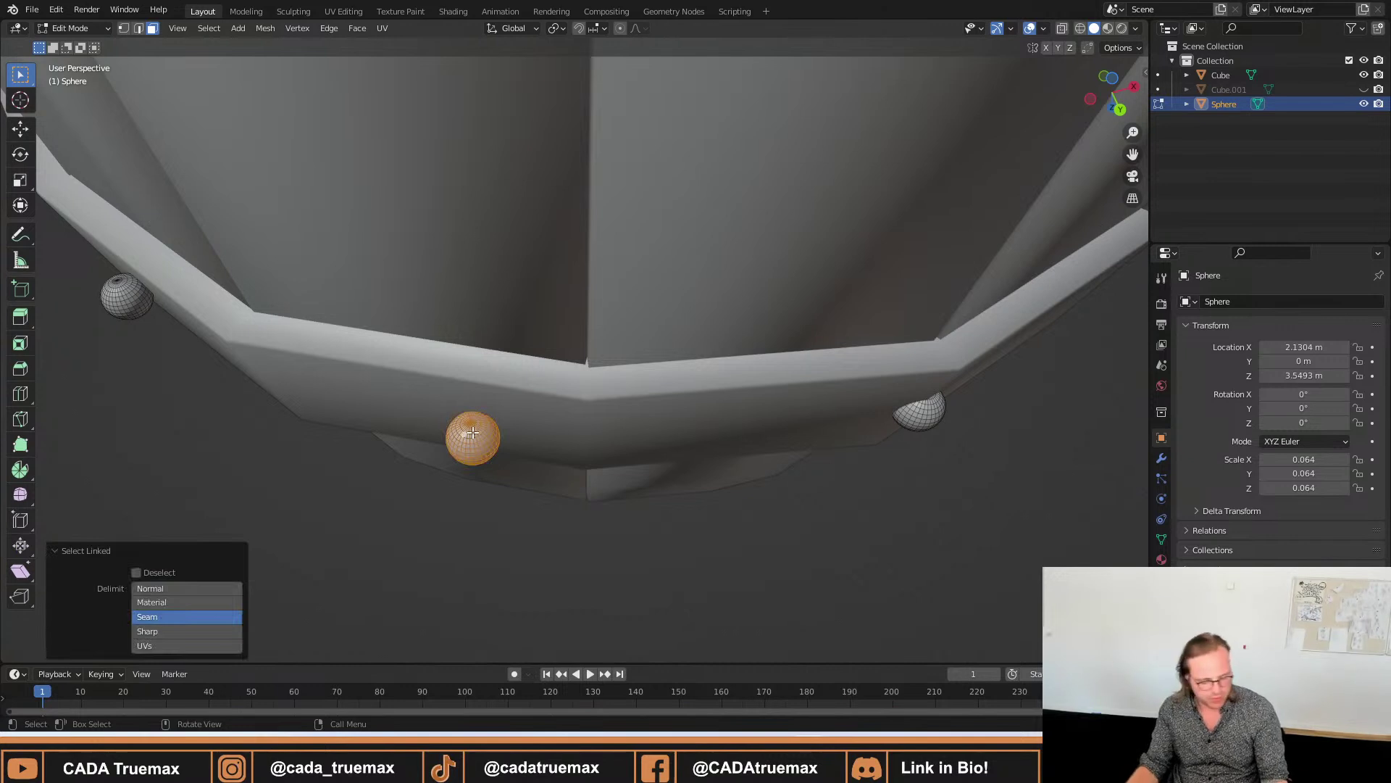
pyautogui.press('g')
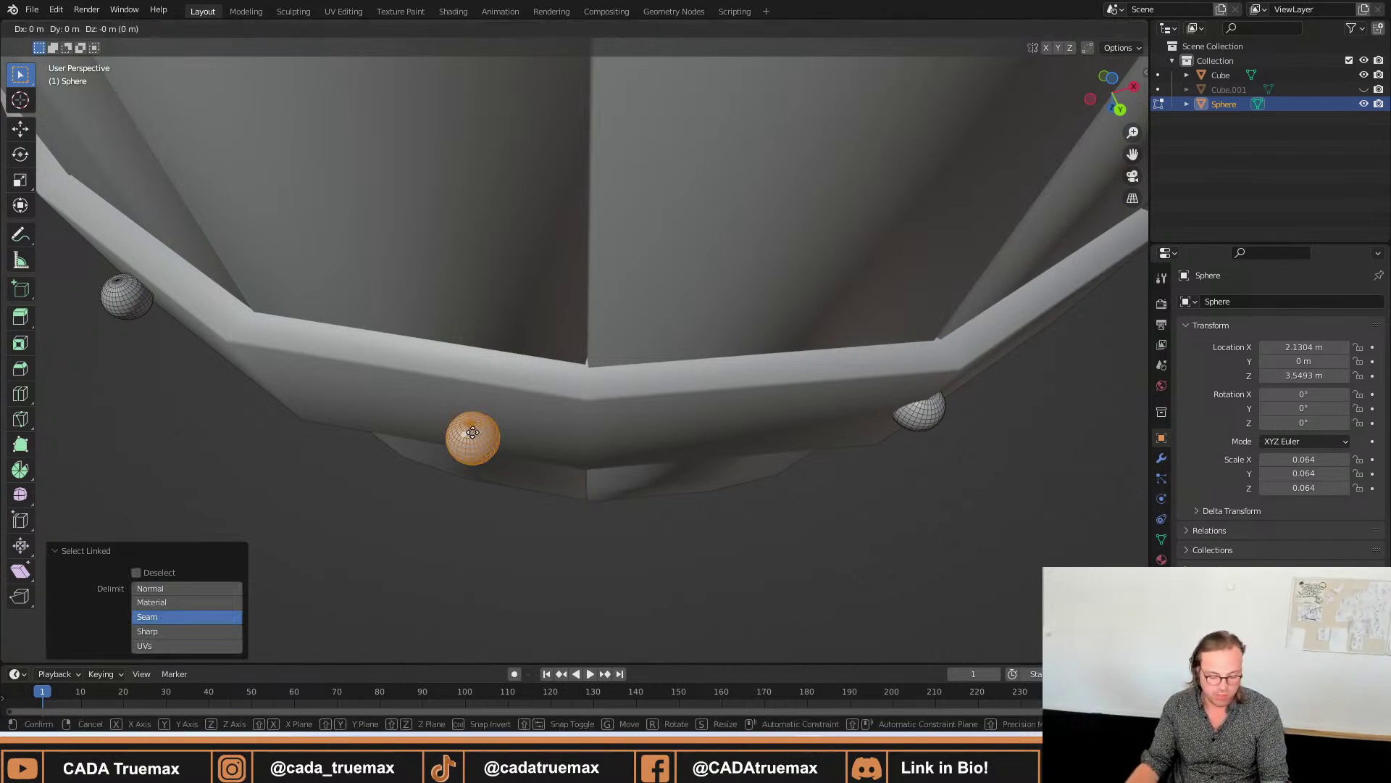
pyautogui.hotkey('shift', 'z')
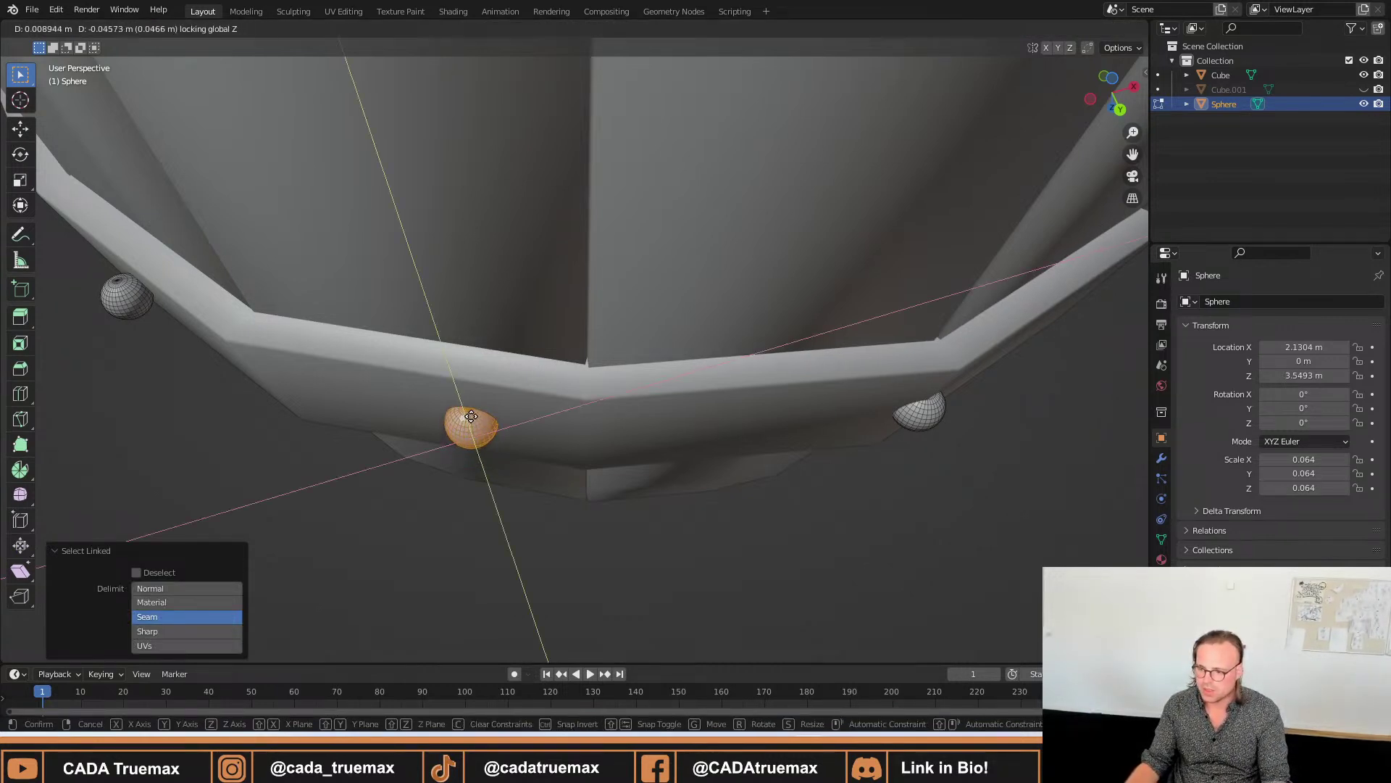
pyautogui.click(471, 433)
pyautogui.moveTo(323, 375); pyautogui.dragTo(269, 410, button='middle')
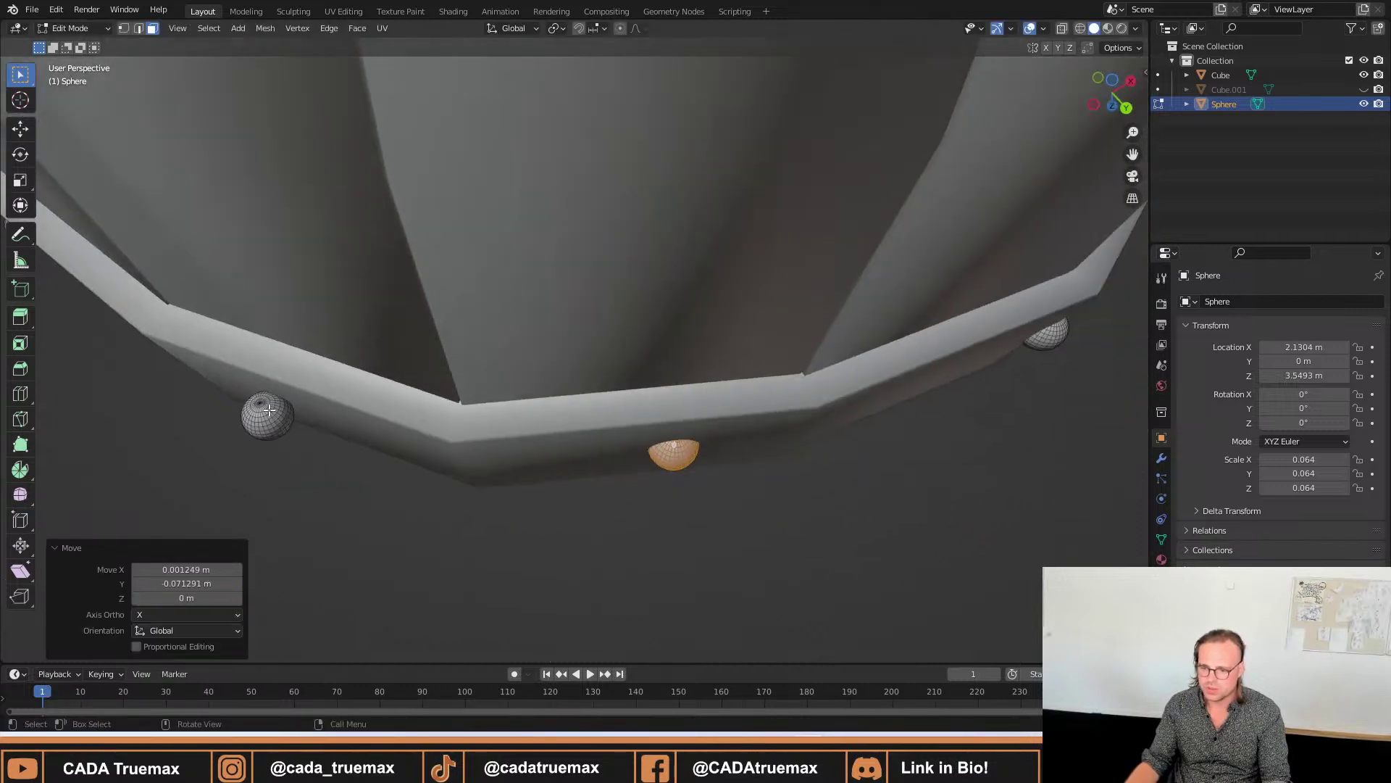
# Clear the selection, select the next whole protruding rivet and move it inward into the band surface with Z locked.
pyautogui.hotkey('alt', 'a')
pyautogui.press('l')
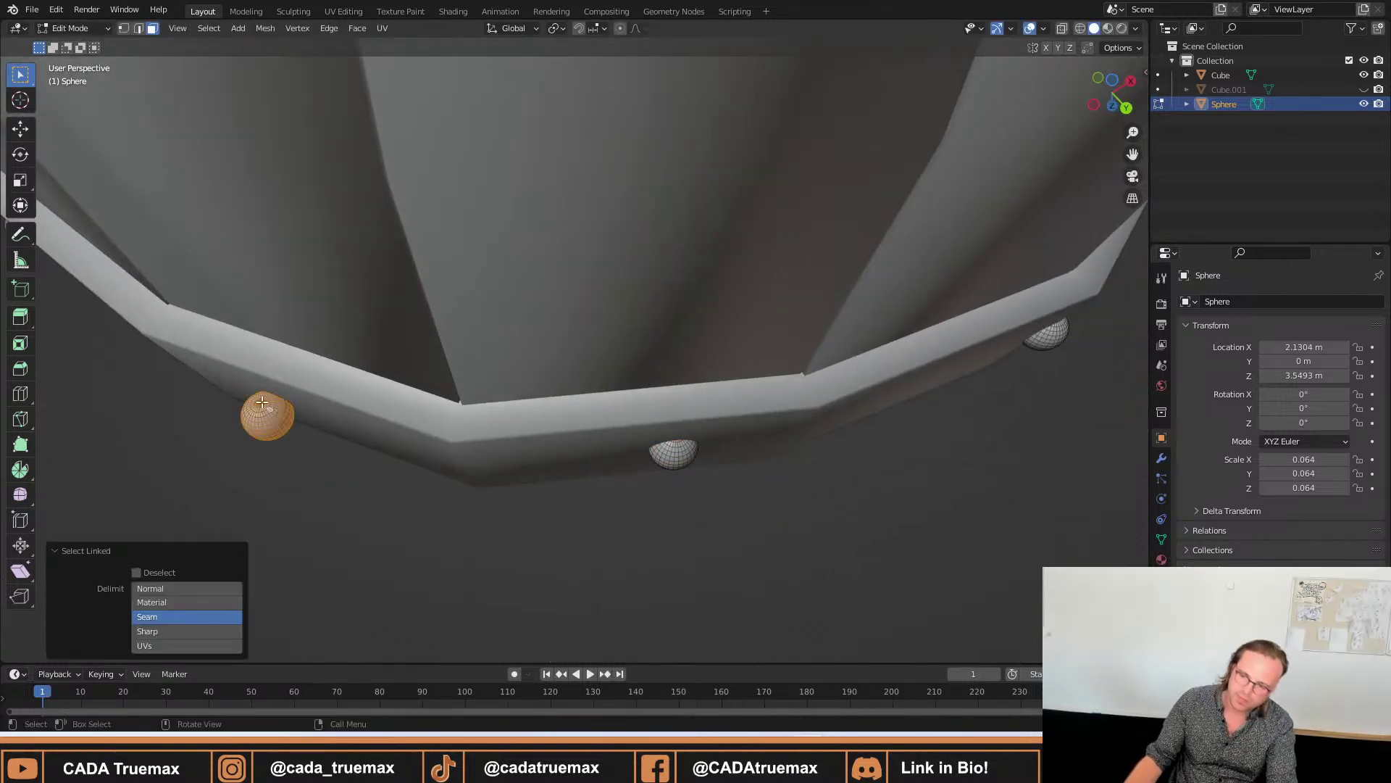
pyautogui.press('g')
pyautogui.hotkey('shift', 'z')
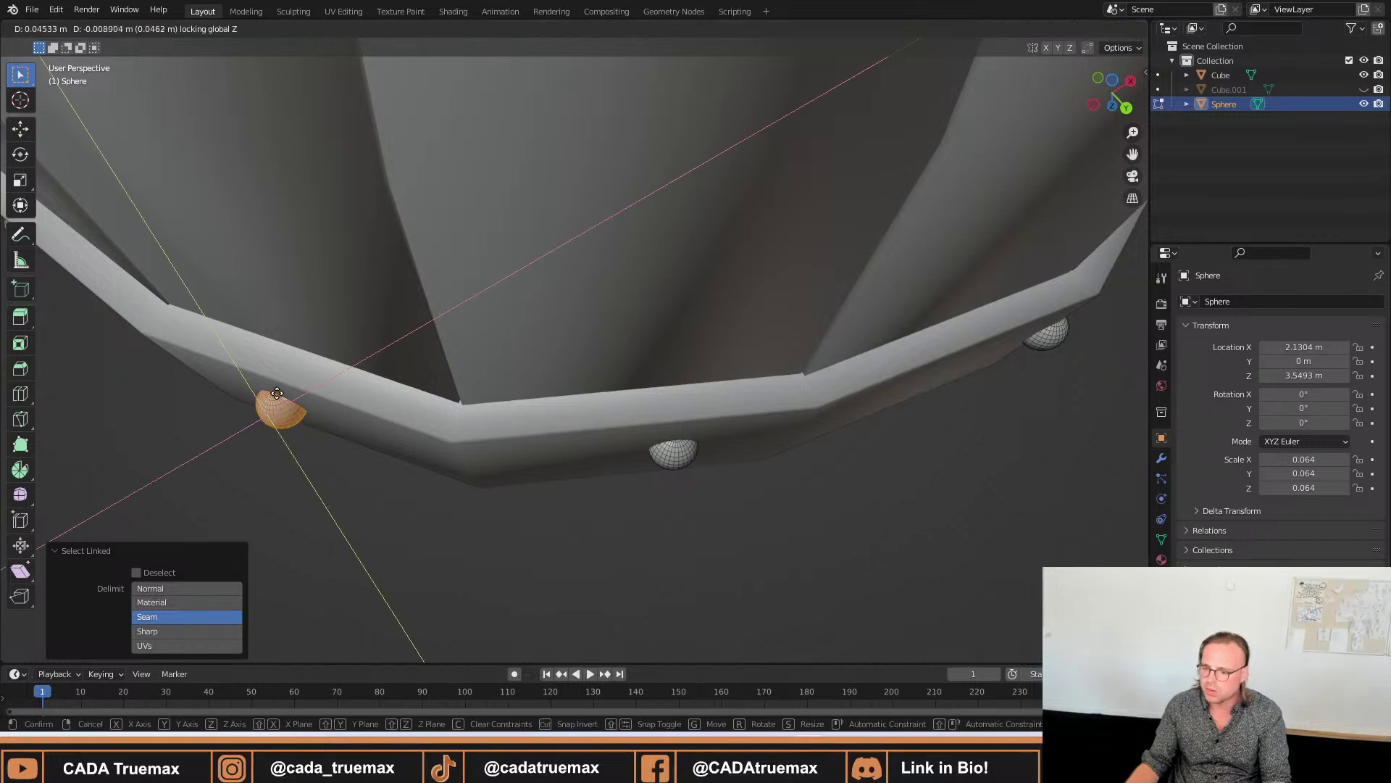
pyautogui.click(232, 381)
pyautogui.moveTo(232, 381); pyautogui.dragTo(380, 327, button='middle')
# Select the neighbouring protruding rivet alone and sink it into the band with Z locked, about 0.040 m in X and 0.013 m in Y.
pyautogui.click(380, 328)
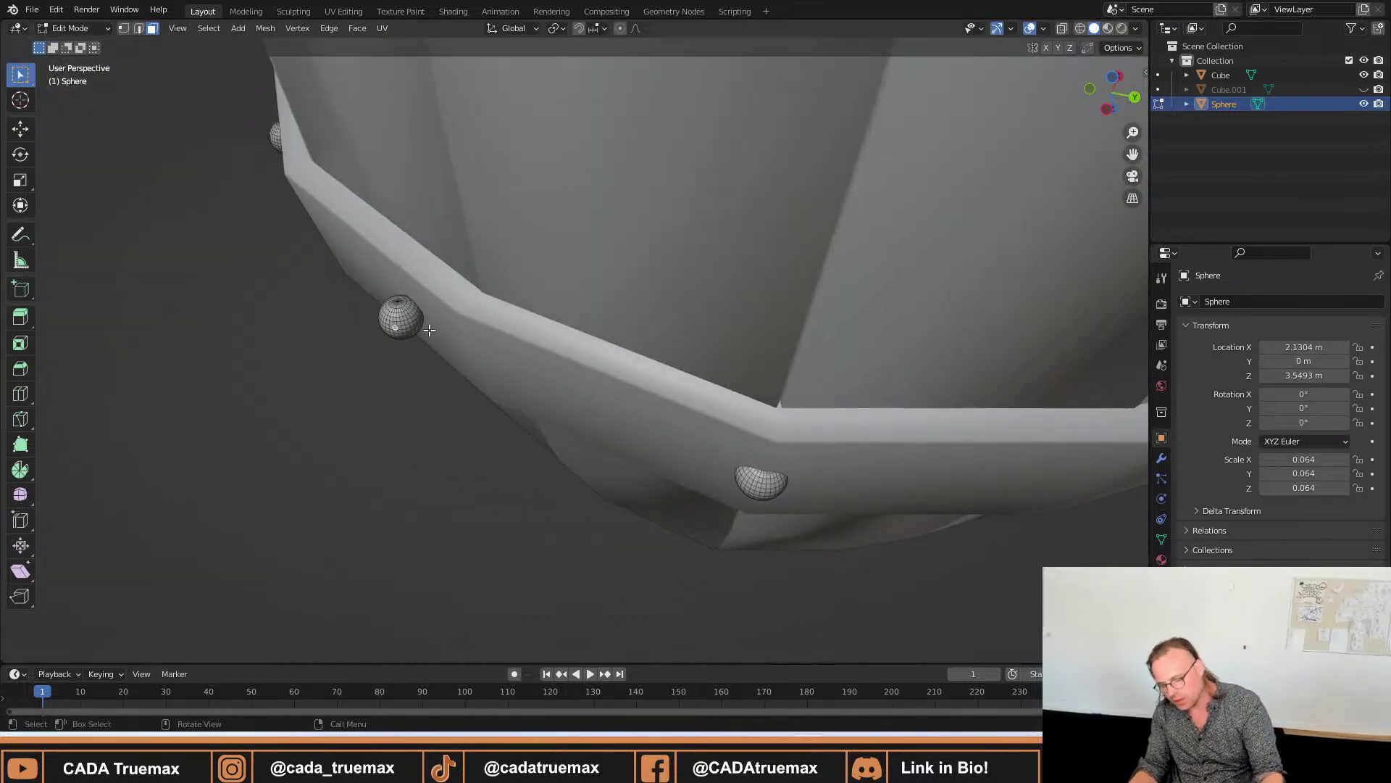
pyautogui.press('l')
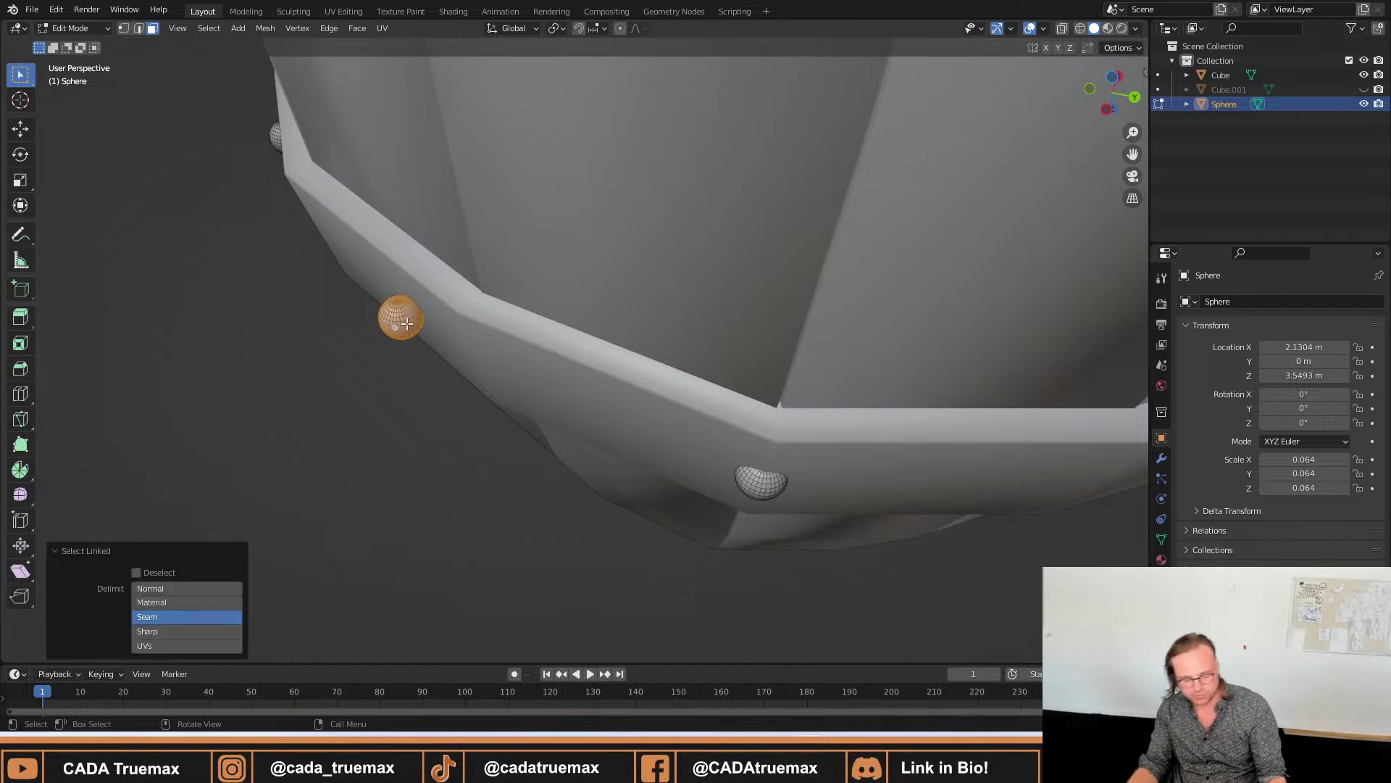
pyautogui.hotkey('shift', 'z')
pyautogui.hotkey('shift', 'z')
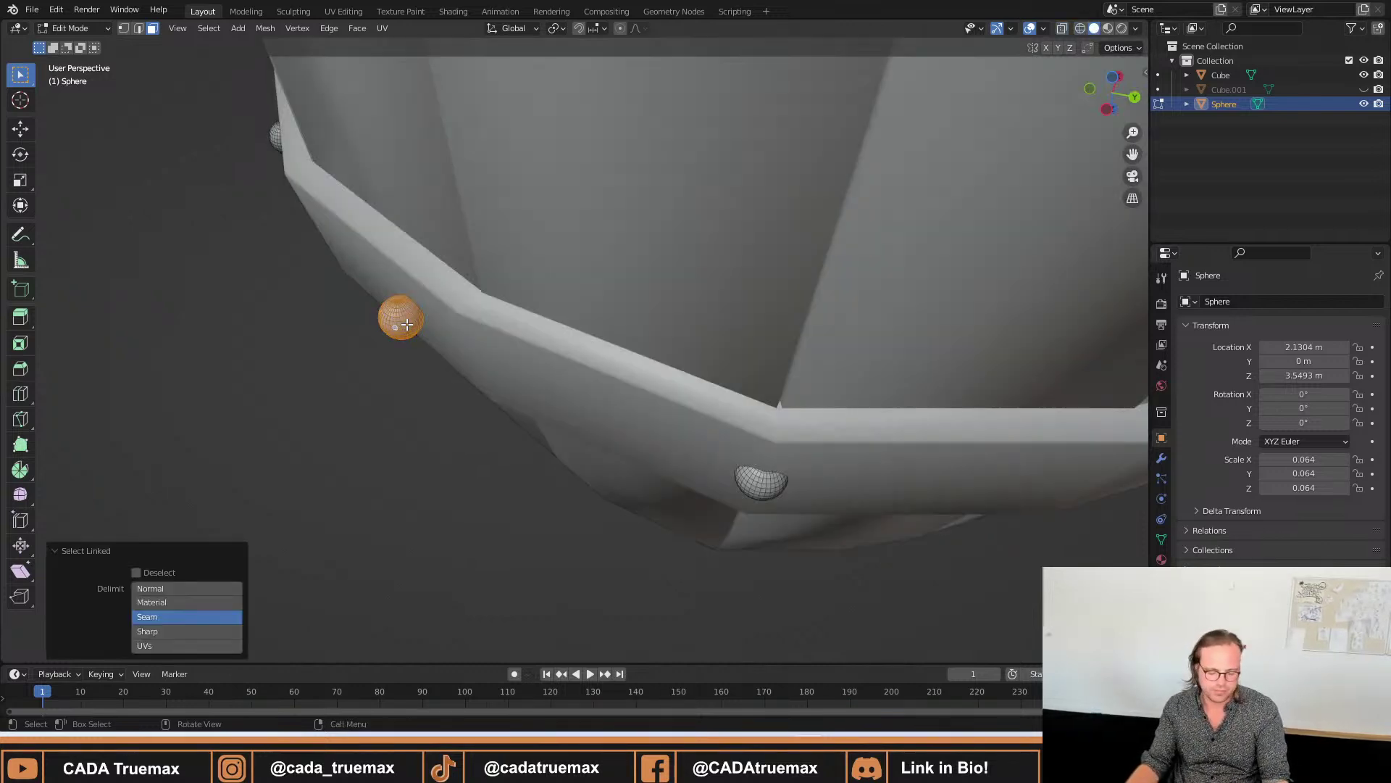
pyautogui.press('g')
pyautogui.press('x')
pyautogui.click(348, 254)
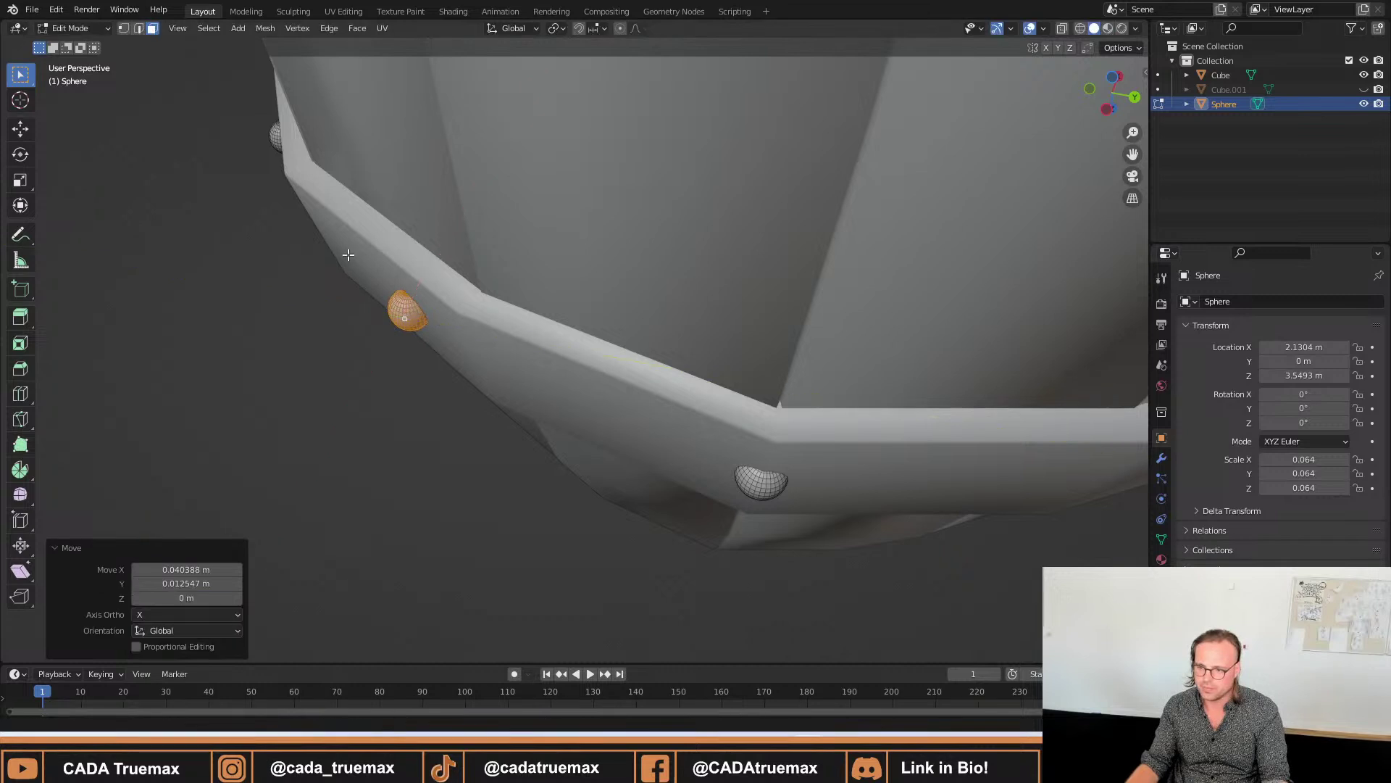
# Sink the following whole rivet into the band with its height locked, about -0.007 m in X and 0.063 m in Y.
pyautogui.moveTo(348, 254); pyautogui.dragTo(311, 376, button='middle')
pyautogui.click(313, 378)
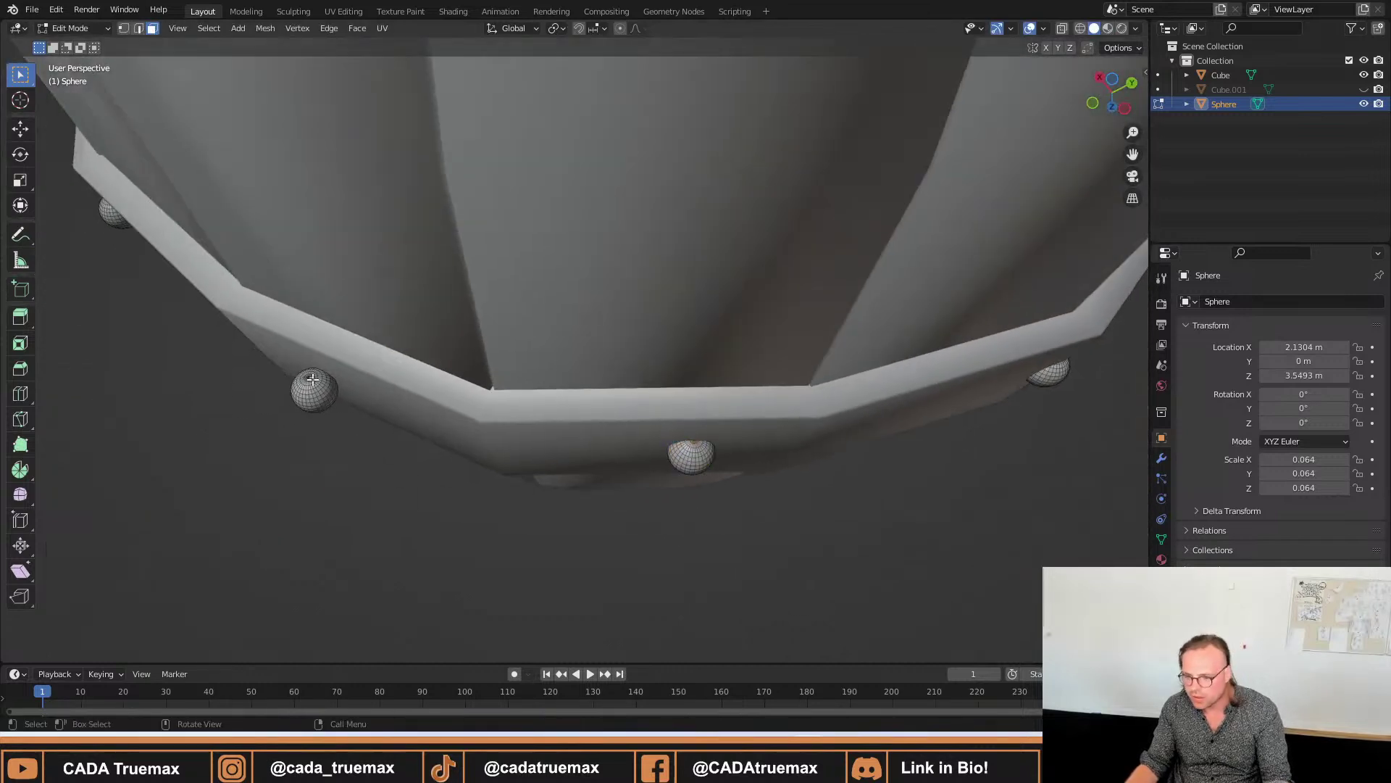
pyautogui.hotkey('ctrl', 'l')
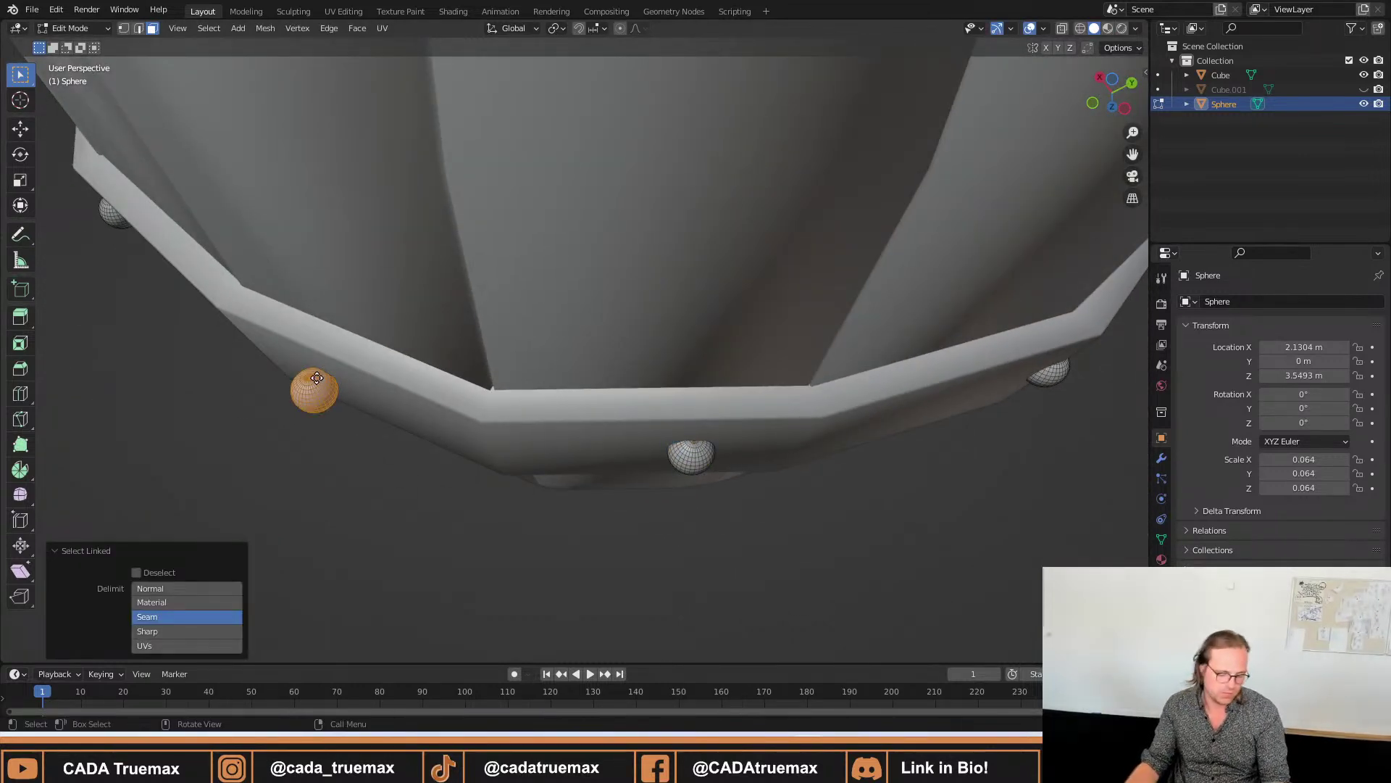
pyautogui.press('x')
pyautogui.click(326, 377)
pyautogui.moveTo(326, 378); pyautogui.dragTo(435, 395, button='middle')
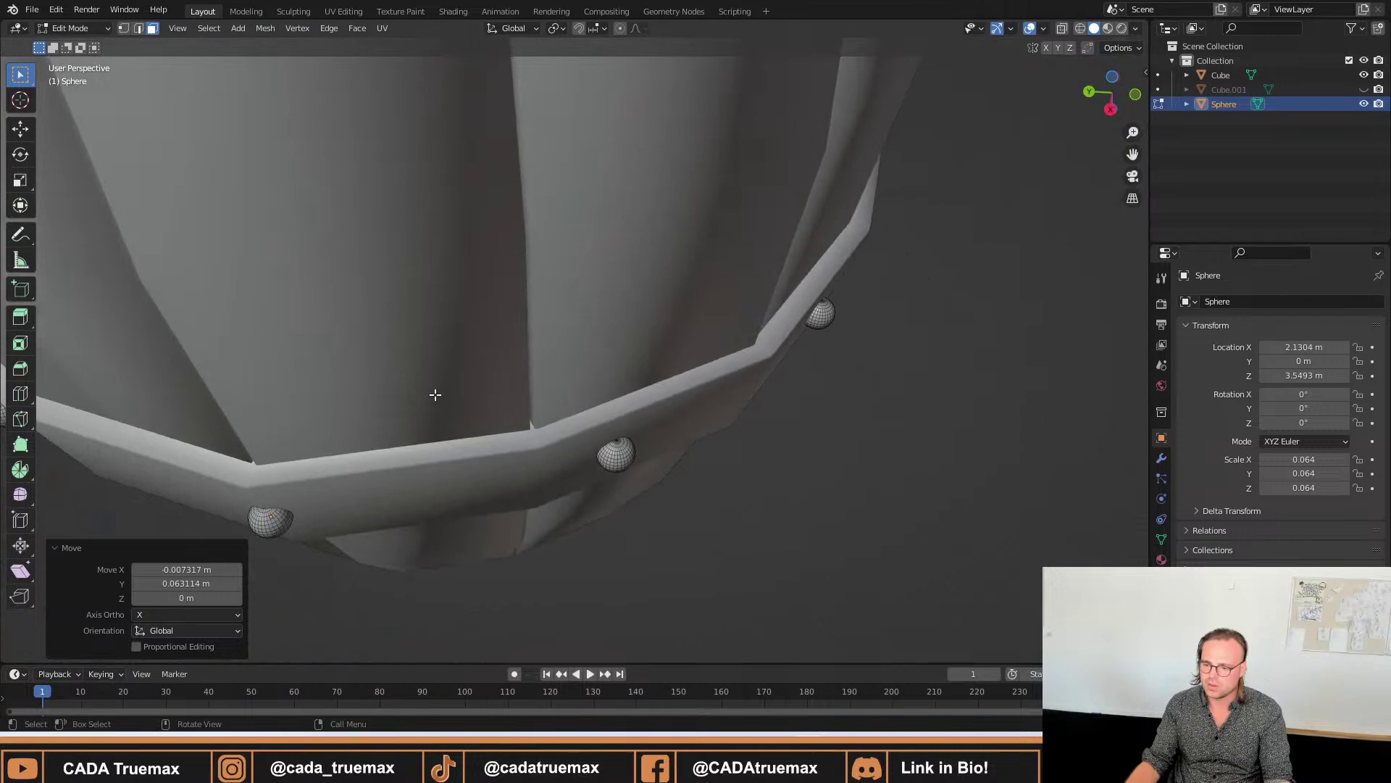
# Return to Object Mode and check the rivets on both bands from all around the barrel.
pyautogui.scroll(-10, 435, 394)
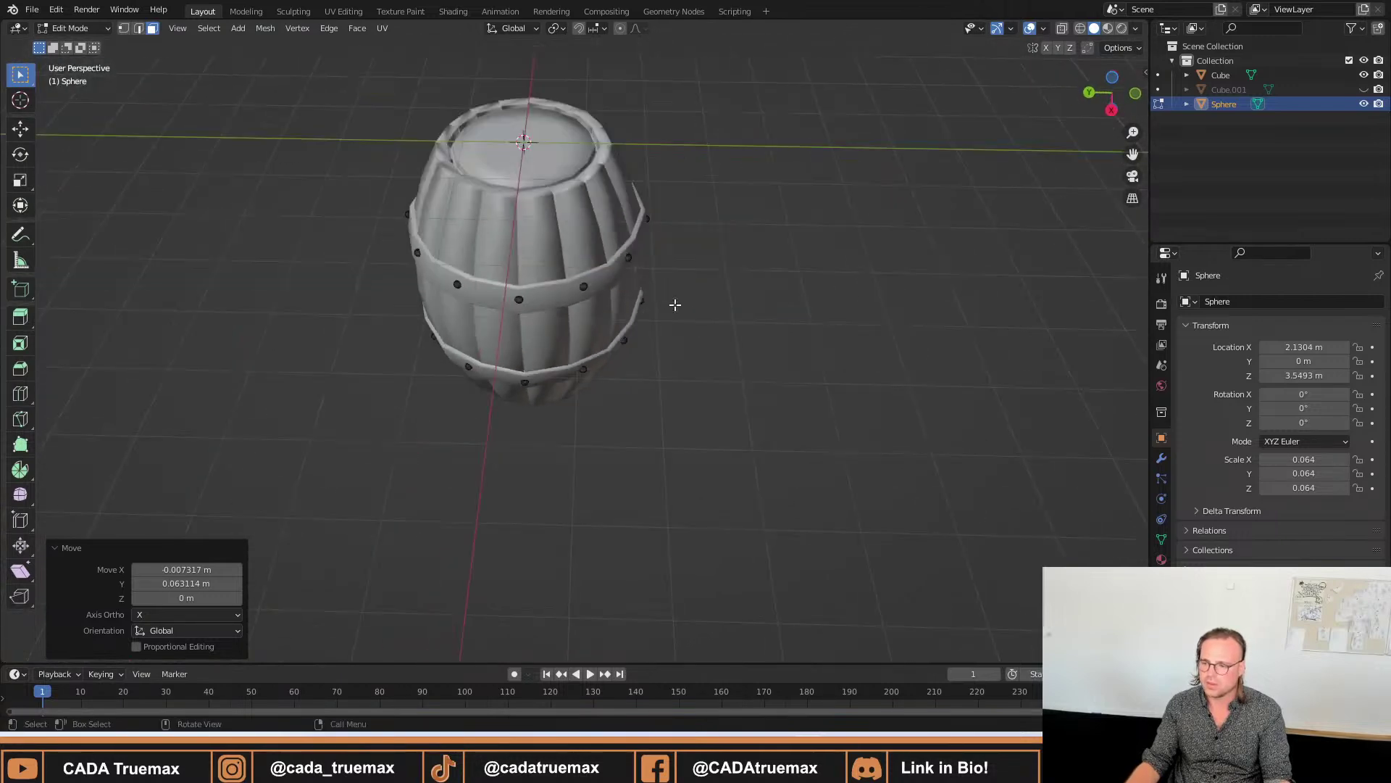
pyautogui.press('Tab')
pyautogui.moveTo(737, 269); pyautogui.dragTo(472, 310, button='middle')
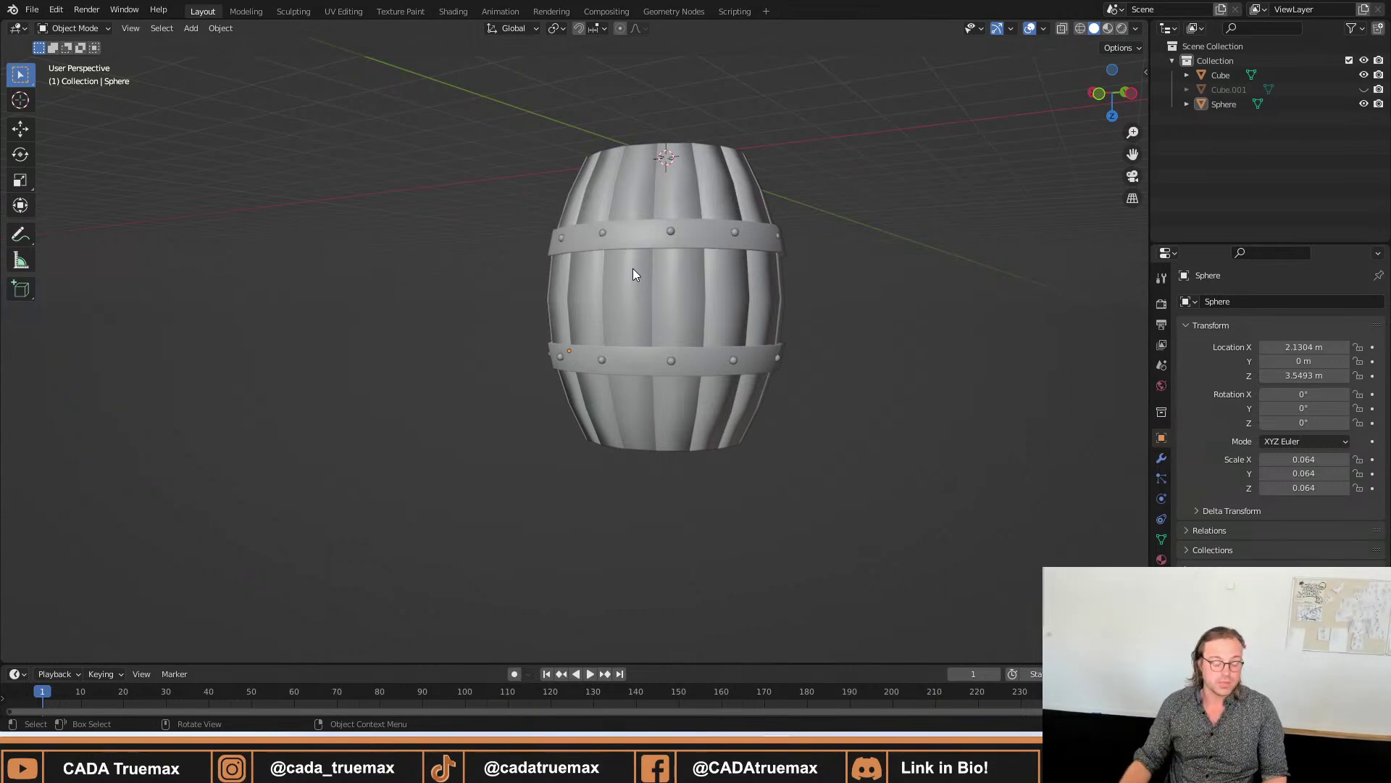
pyautogui.moveTo(684, 122); pyautogui.dragTo(438, 350, button='middle')
pyautogui.moveTo(697, 458); pyautogui.dragTo(121, 372, button='middle')
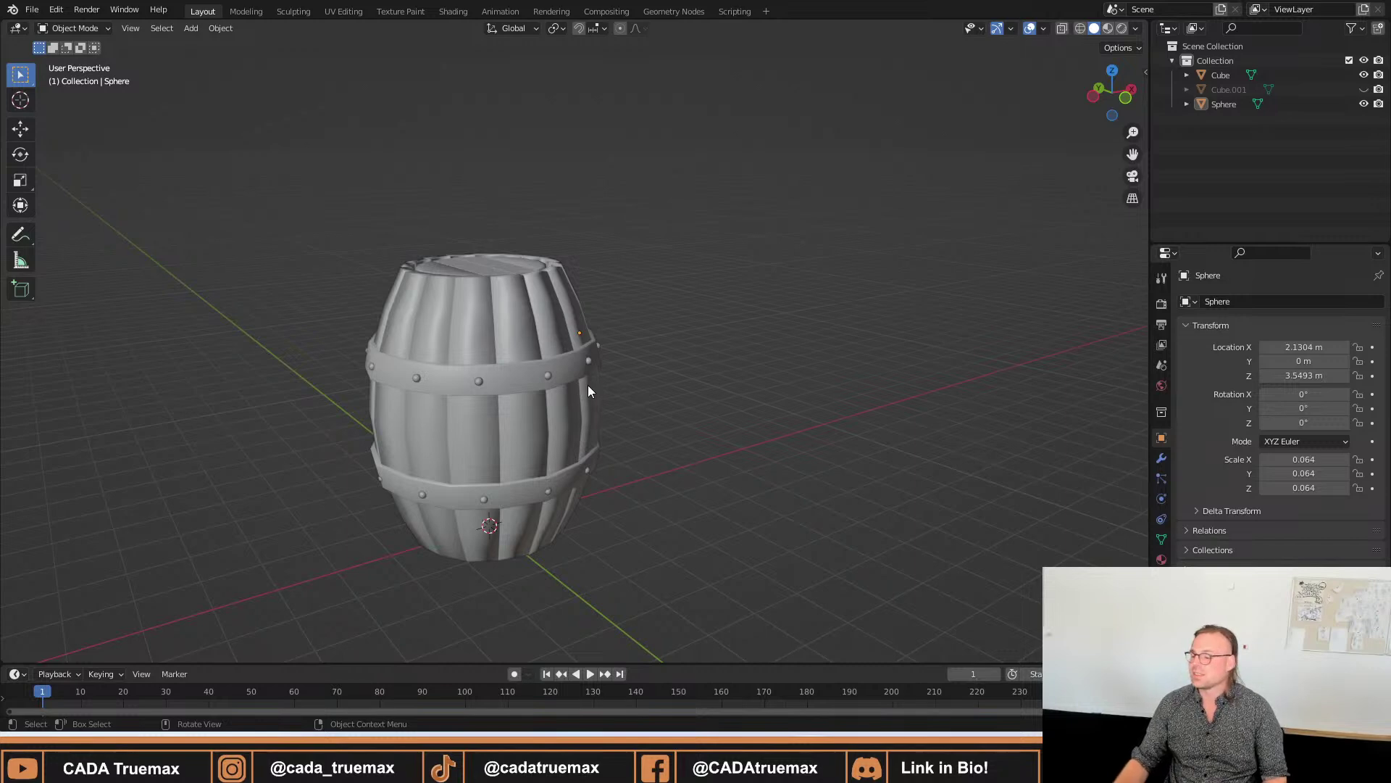
pyautogui.moveTo(522, 358); pyautogui.dragTo(722, 410, button='middle')
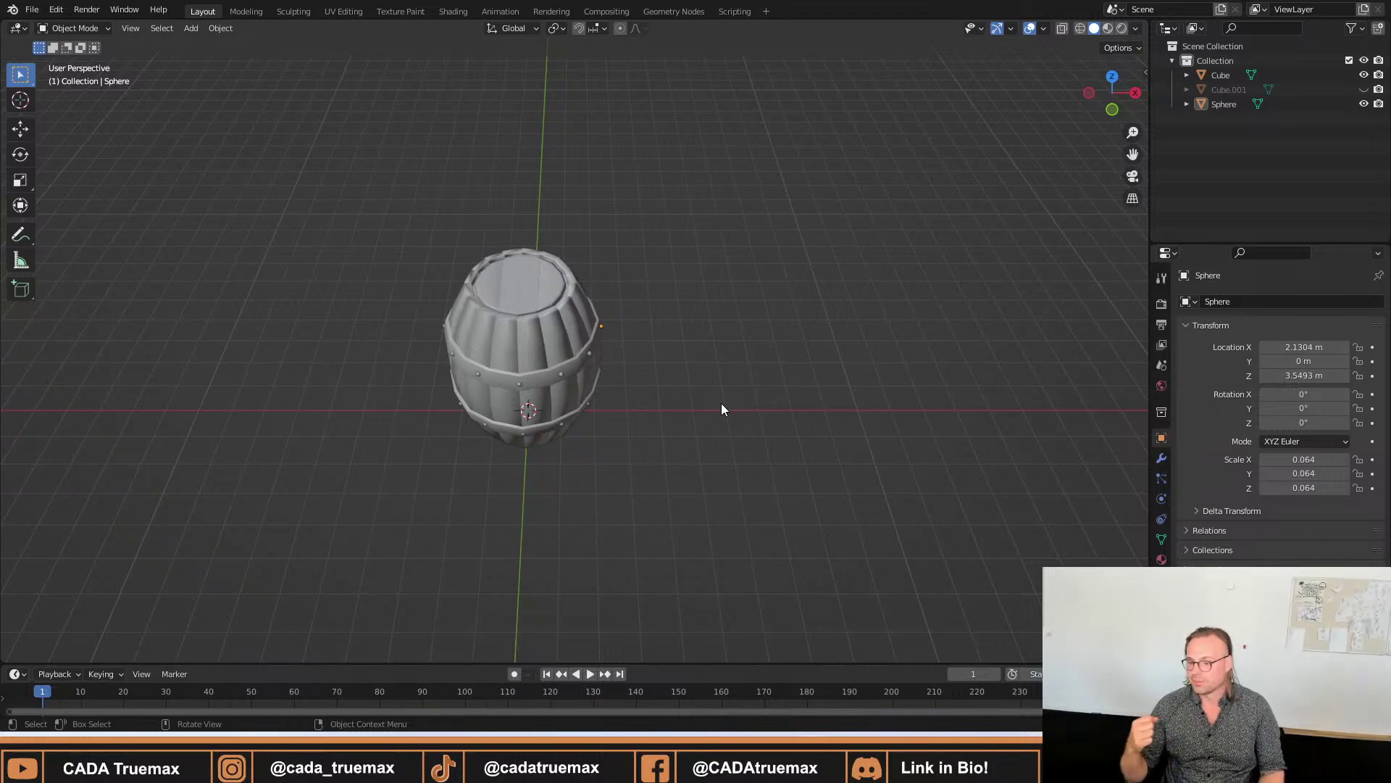
# Try a Bevel modifier on the barrel body, inspect its effect on the staves, and remove the modifier.
pyautogui.click(532, 399)
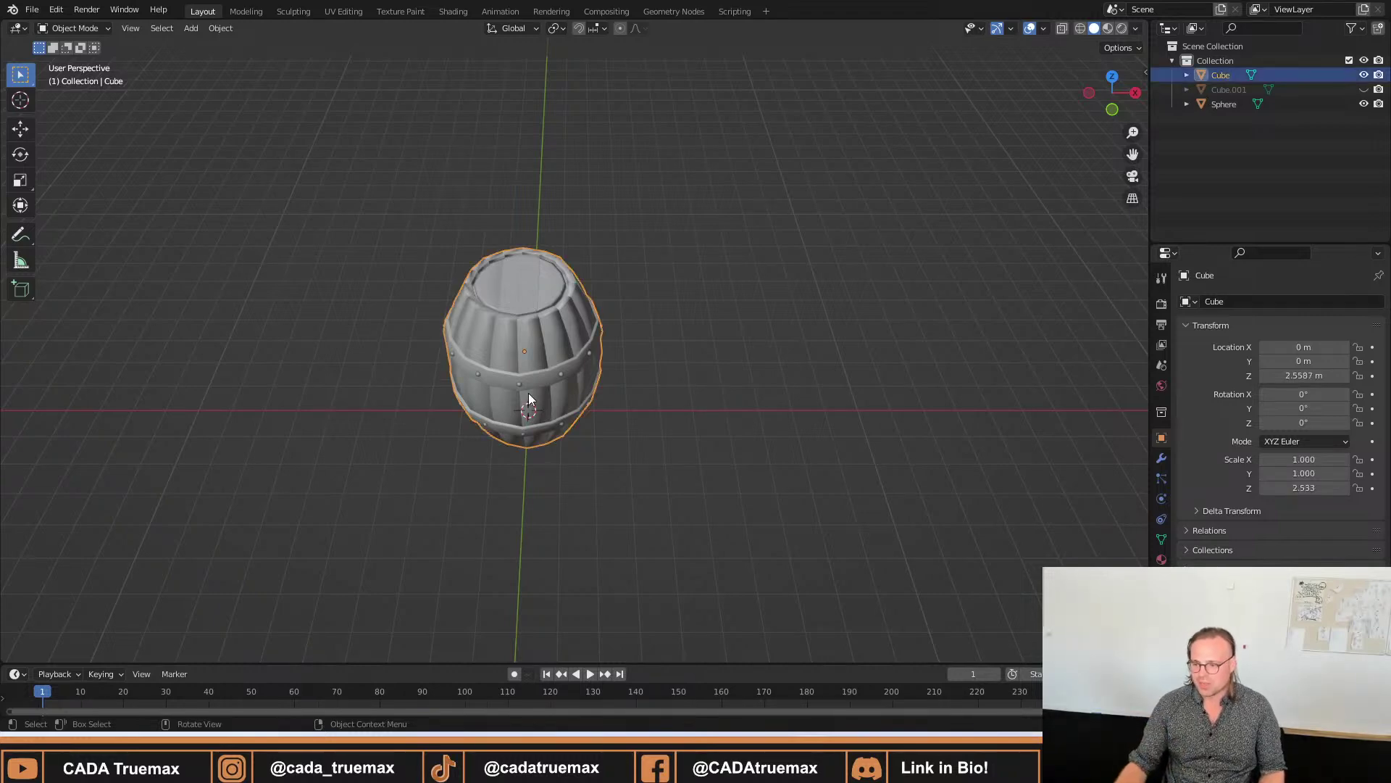
pyautogui.click(1162, 458)
pyautogui.moveTo(442, 316); pyautogui.dragTo(445, 241, button='middle')
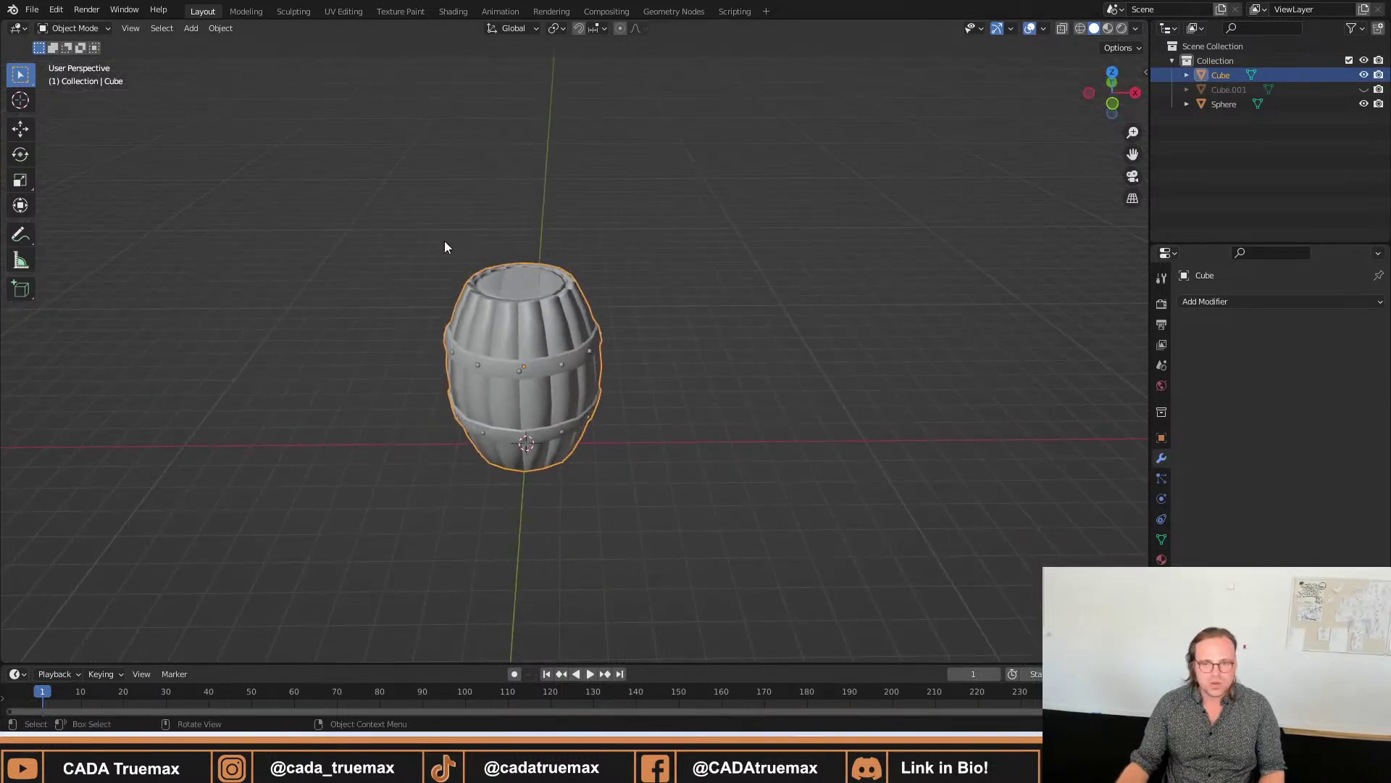
pyautogui.scroll(5, 439, 268)
pyautogui.moveTo(542, 342); pyautogui.dragTo(652, 326, button='middle')
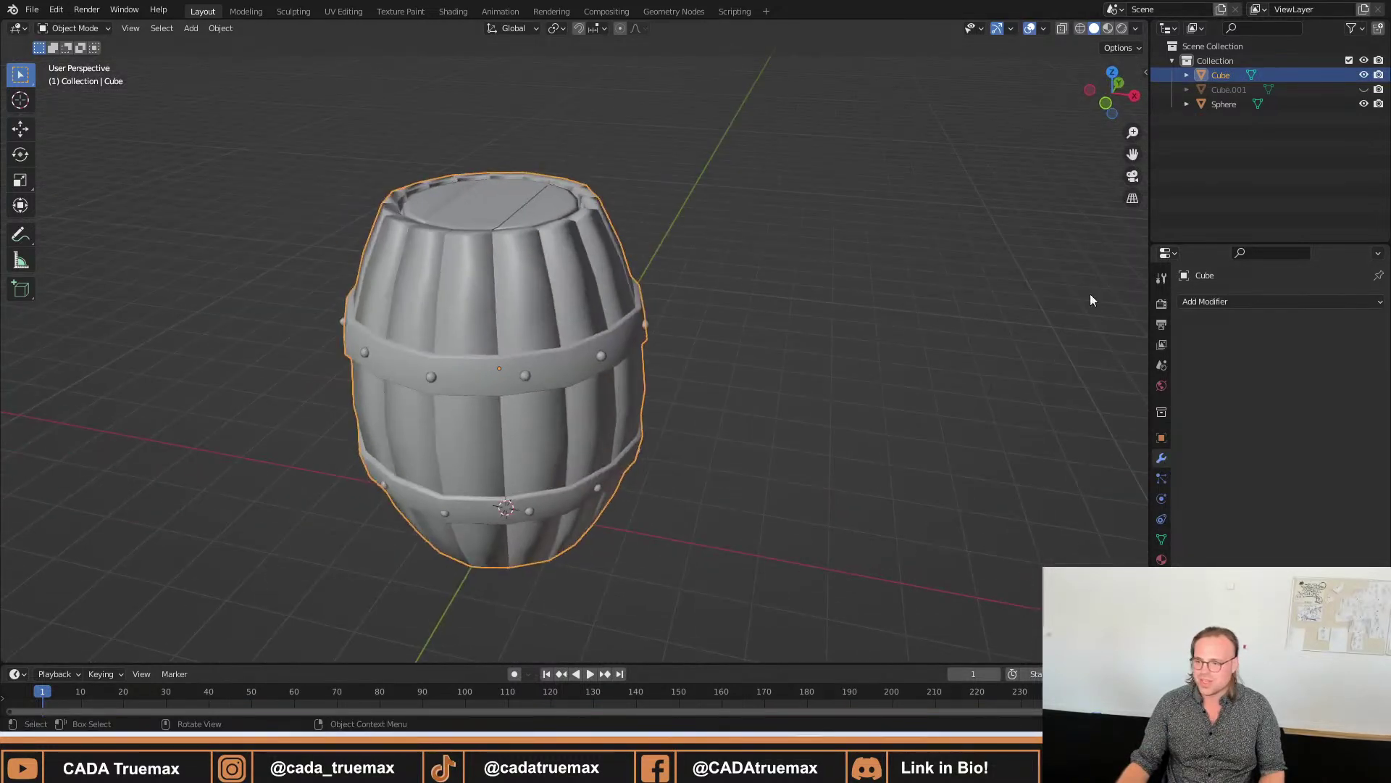
pyautogui.click(1236, 302)
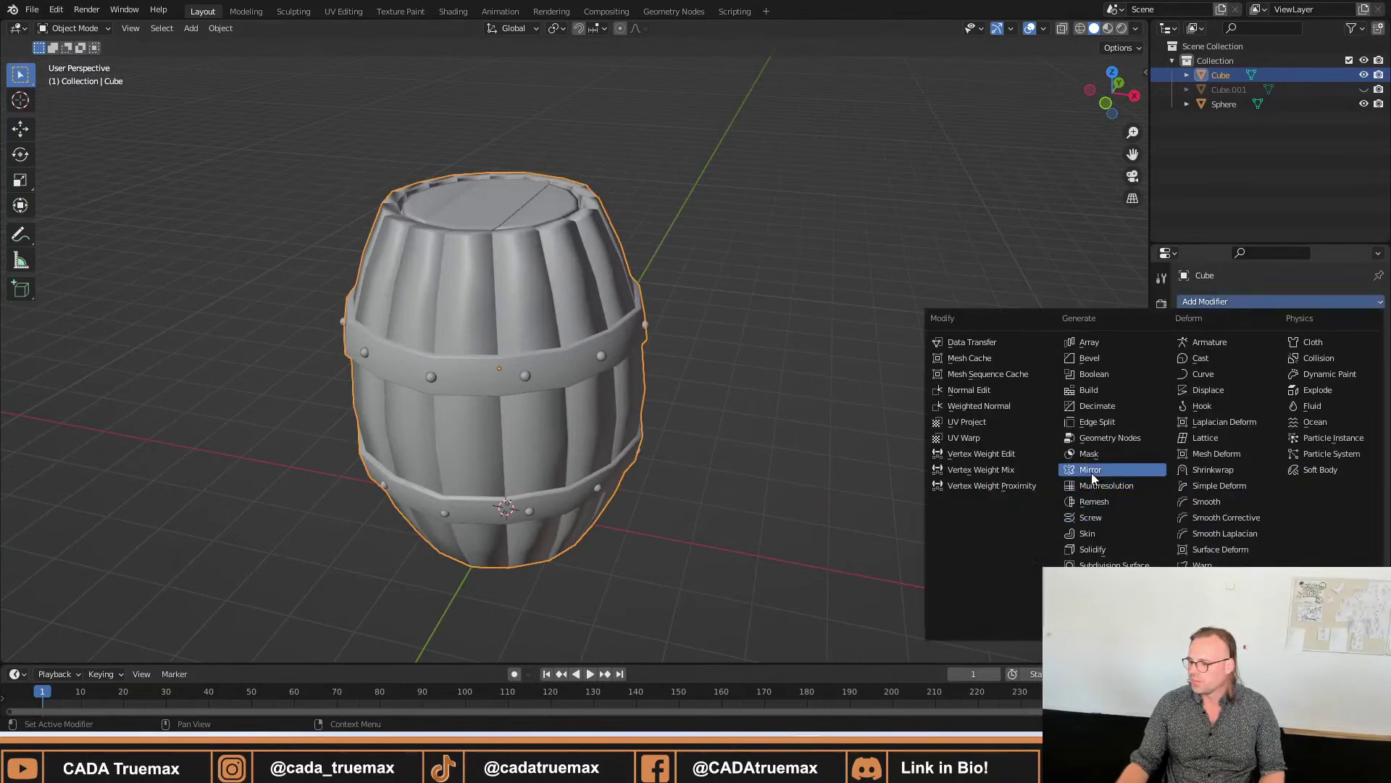
pyautogui.click(1094, 358)
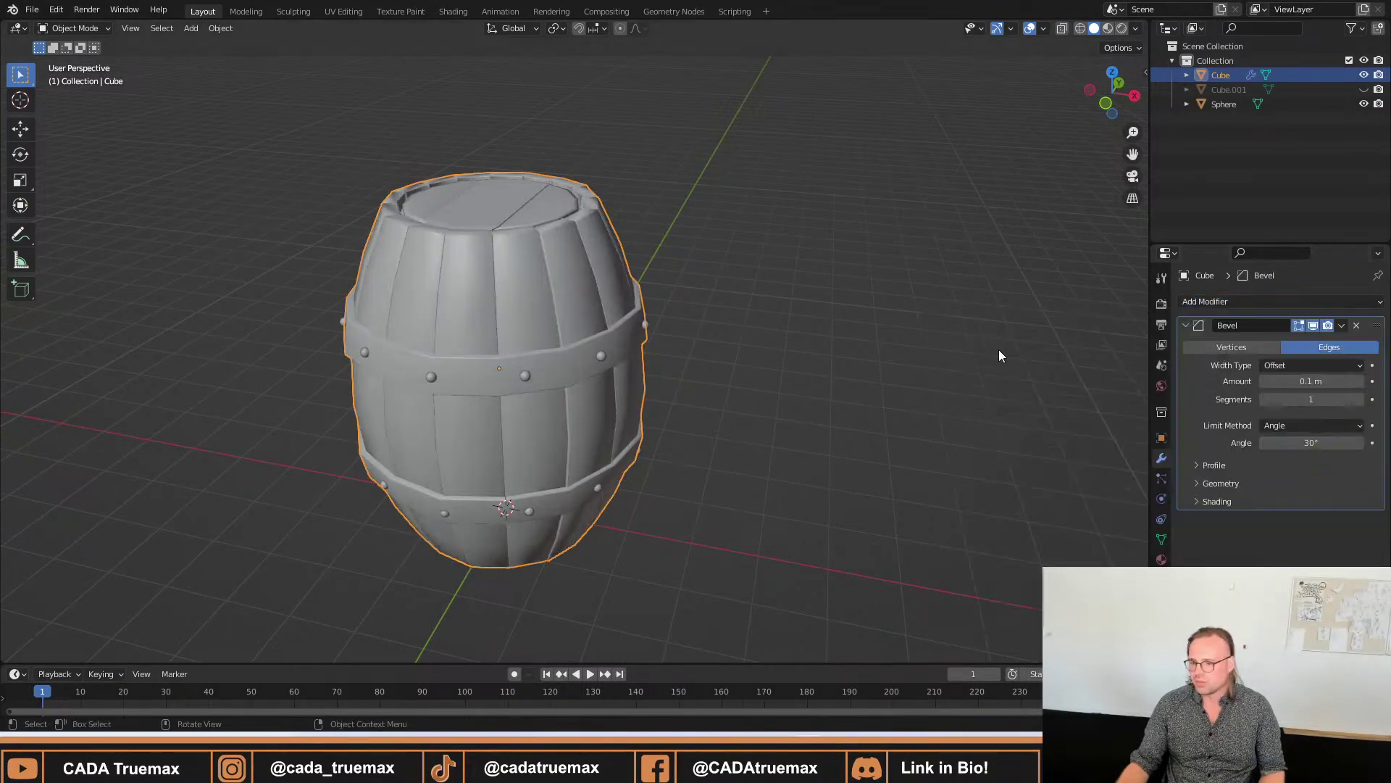
pyautogui.moveTo(999, 350); pyautogui.dragTo(239, 236, button='middle')
pyautogui.moveTo(615, 247); pyautogui.dragTo(580, 254, button='middle')
pyautogui.click(1357, 326)
pyautogui.moveTo(406, 224); pyautogui.dragTo(485, 216, button='middle')
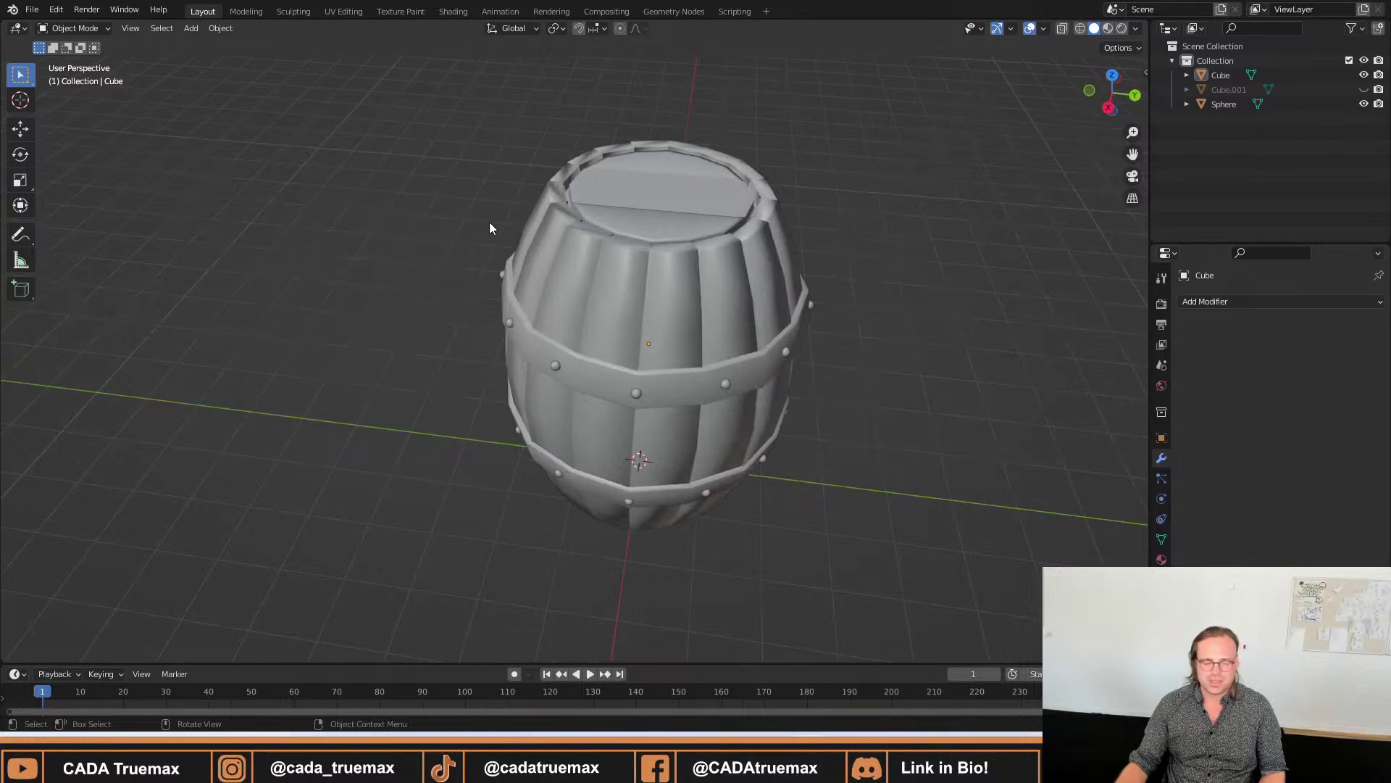
# Select the barrel body and add a Bevel modifier to it.
pyautogui.click(672, 276)
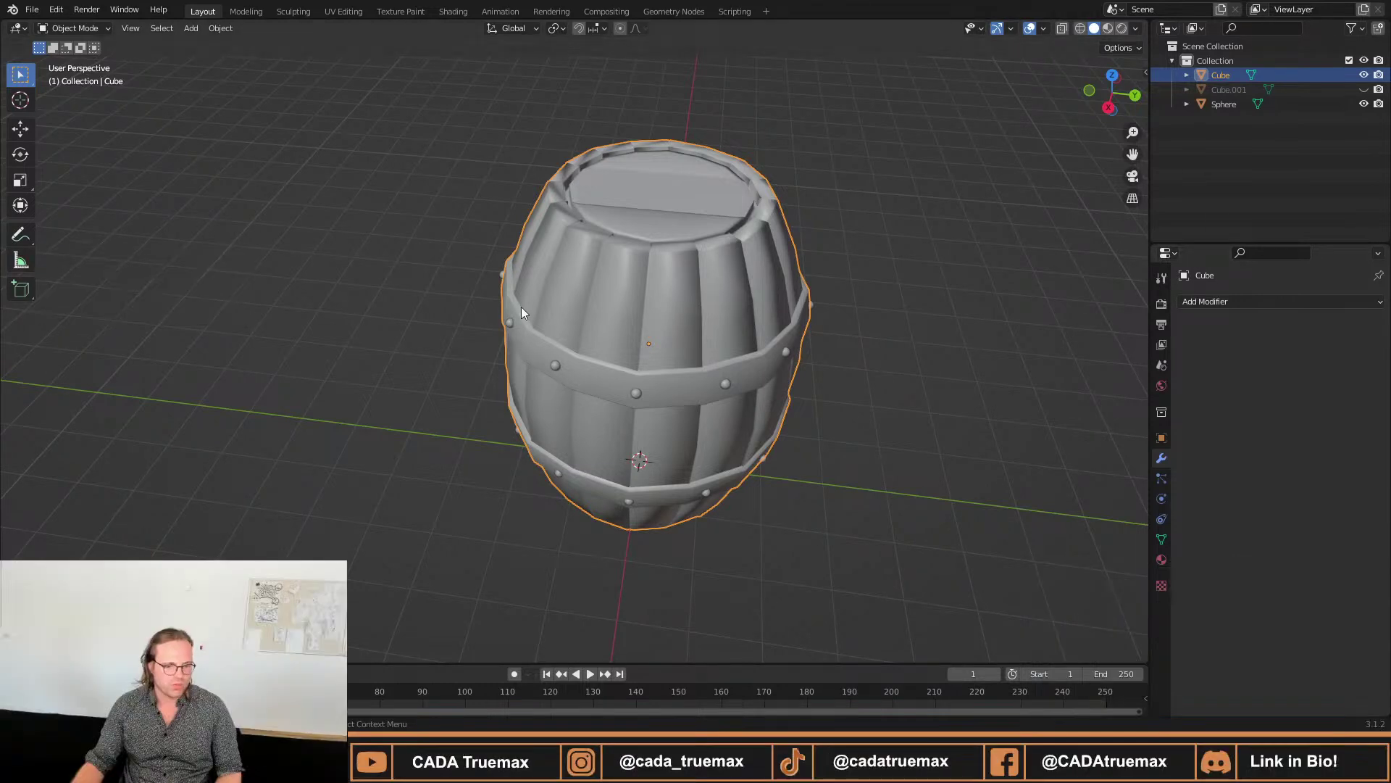
pyautogui.click(1161, 279)
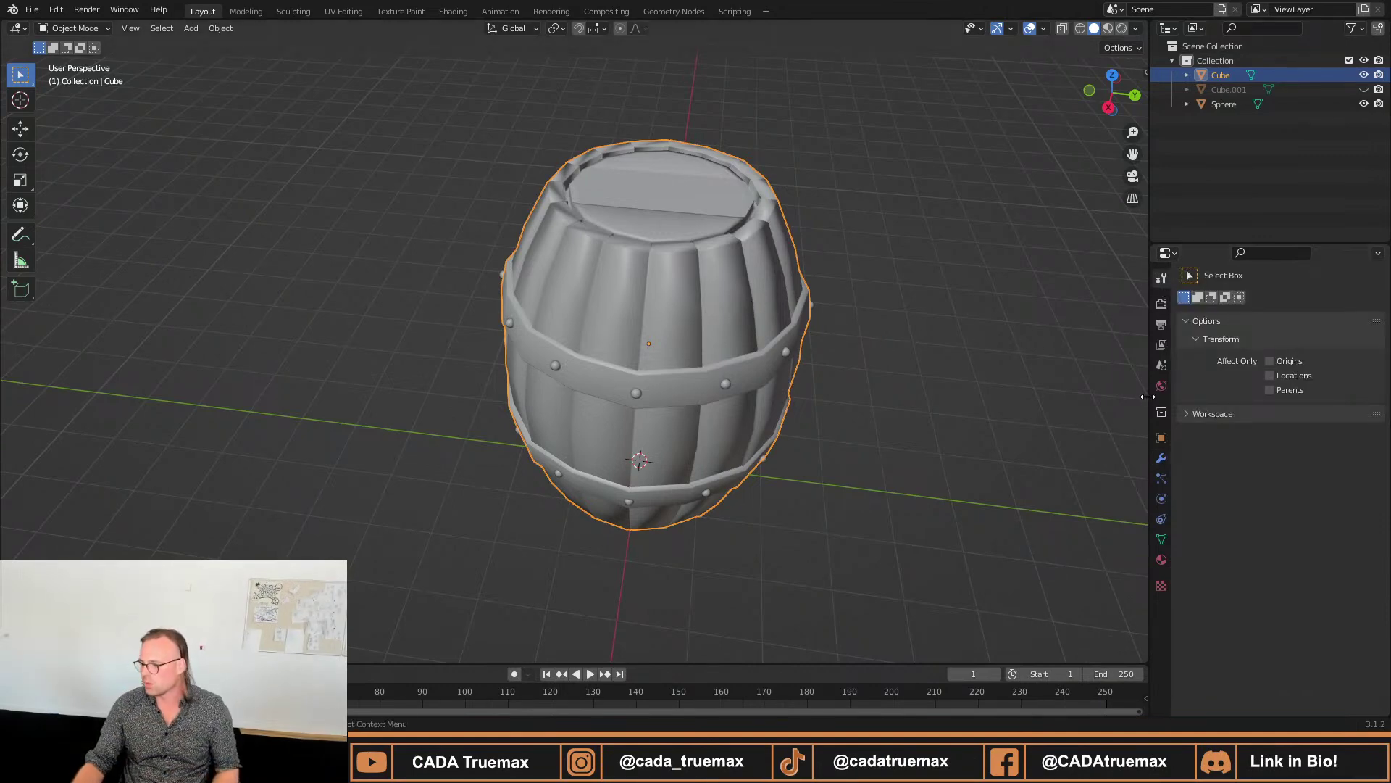
pyautogui.click(1161, 437)
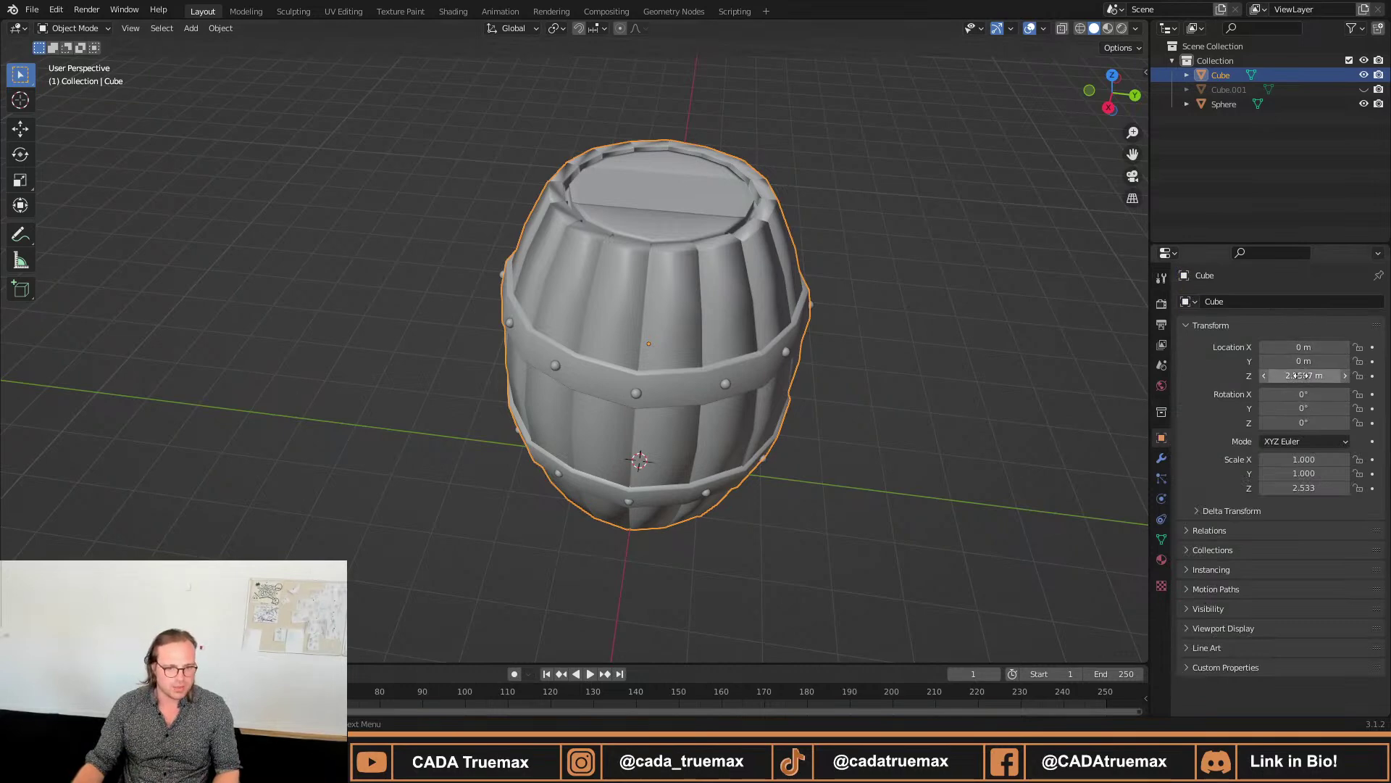
pyautogui.click(1162, 459)
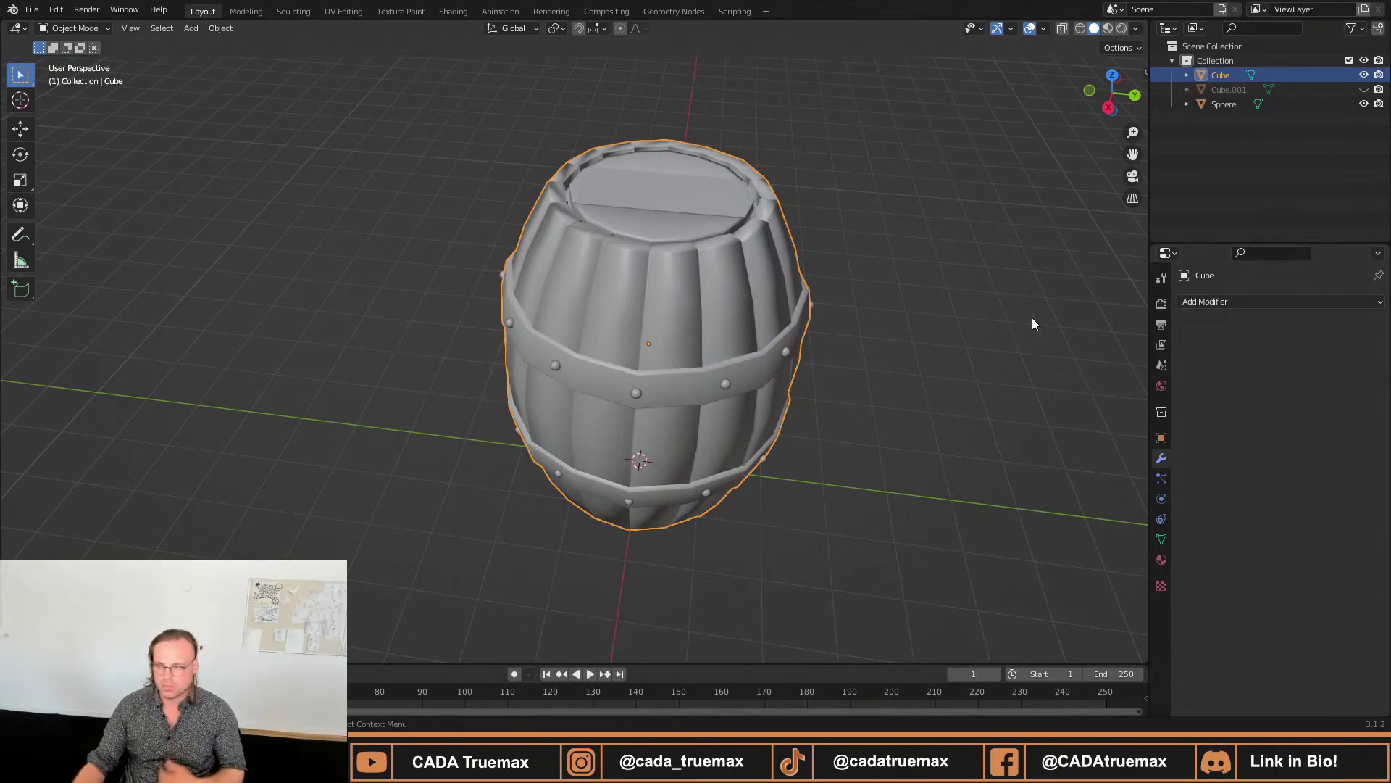
pyautogui.click(1228, 301)
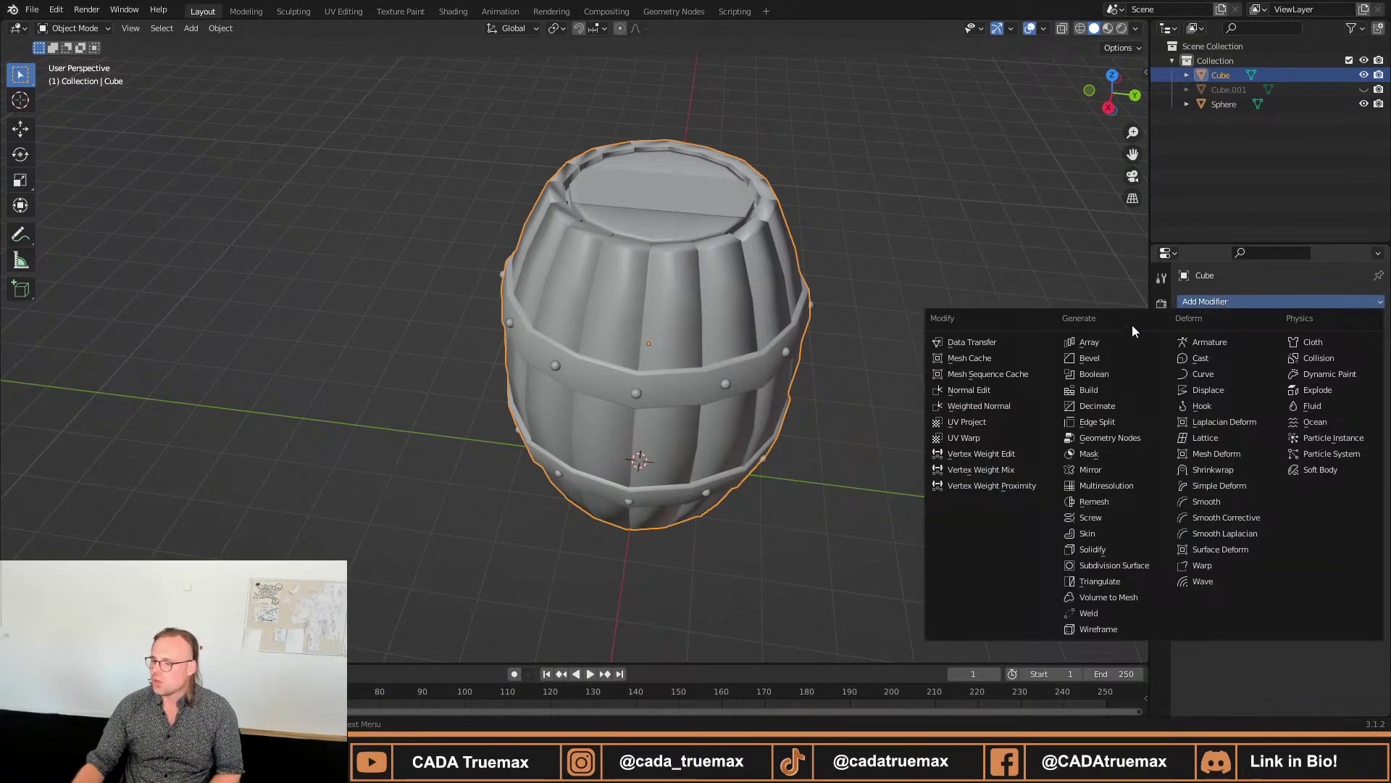
pyautogui.click(1227, 301)
pyautogui.click(1230, 301)
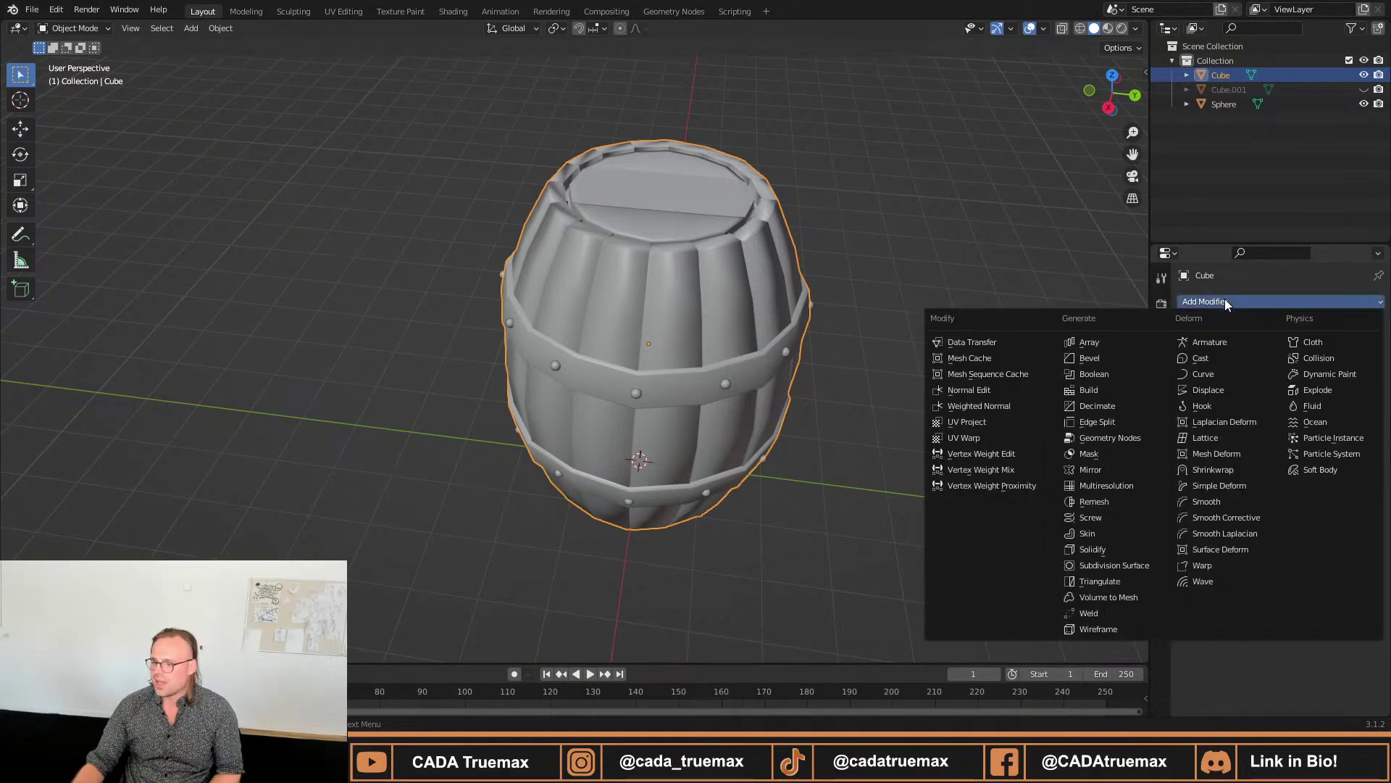
pyautogui.click(1088, 358)
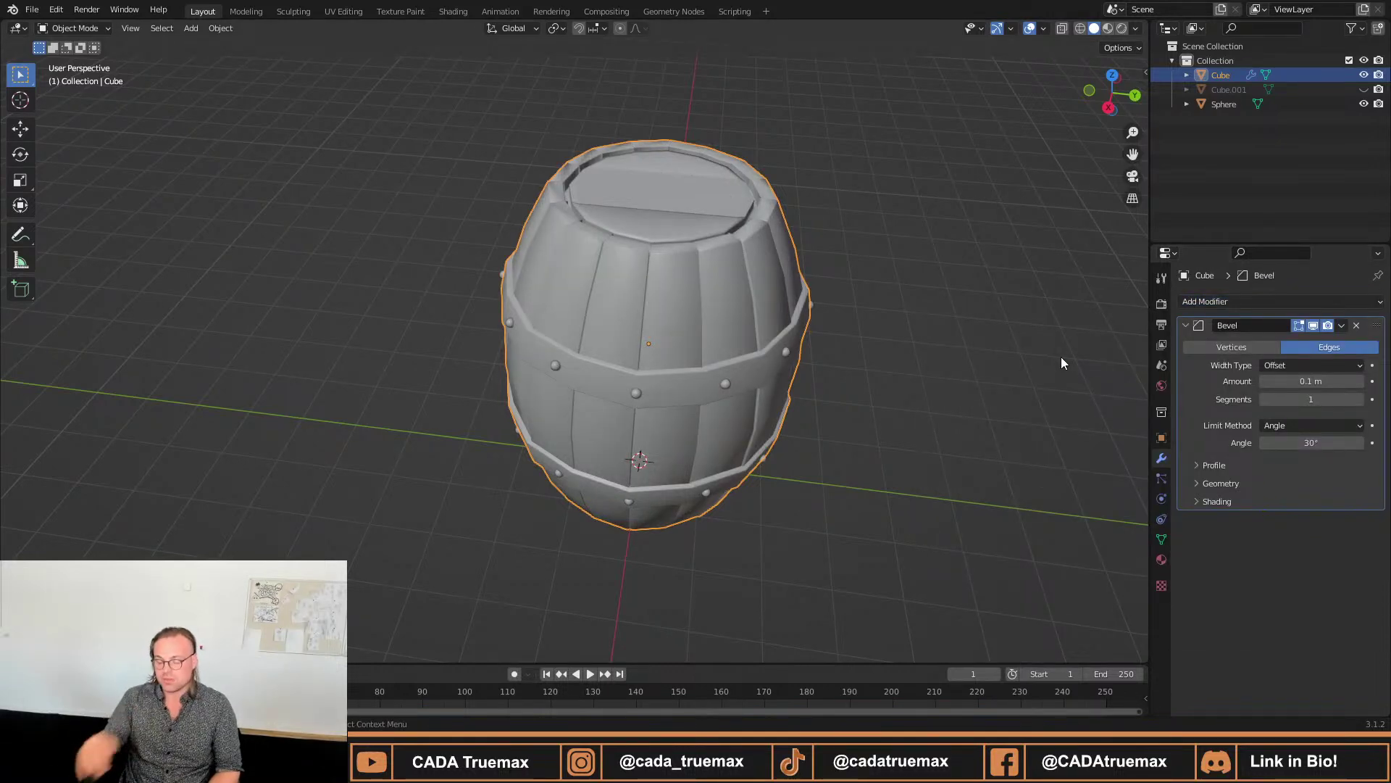
# Examine the bevelled stave and band edges of the barrel from several sides and close up.
pyautogui.moveTo(1056, 355); pyautogui.dragTo(710, 233, button='middle')
pyautogui.click(818, 163)
pyautogui.moveTo(818, 164); pyautogui.dragTo(627, 236, button='middle')
pyautogui.scroll(3, 458, 213)
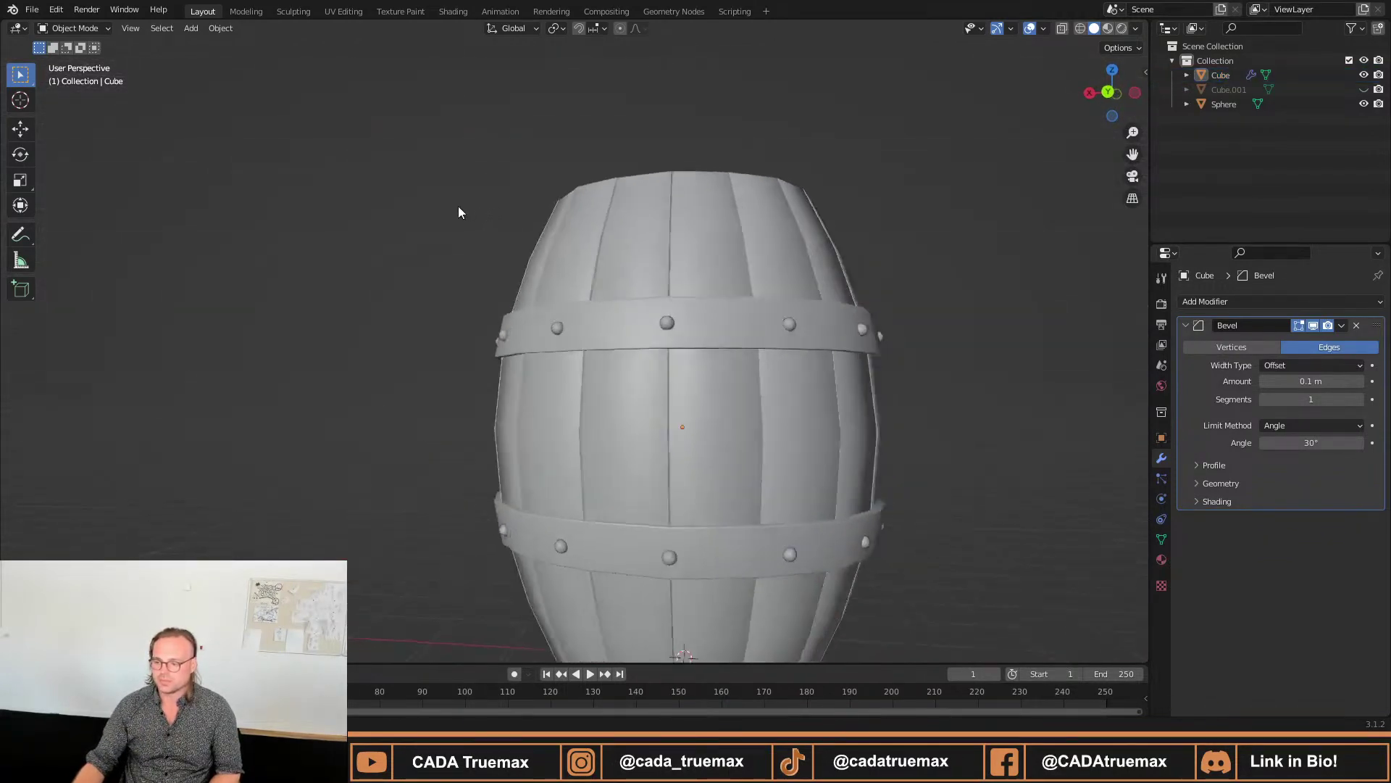
pyautogui.scroll(-3, 458, 212)
pyautogui.moveTo(458, 212); pyautogui.dragTo(298, 232, button='middle')
pyautogui.click(528, 325)
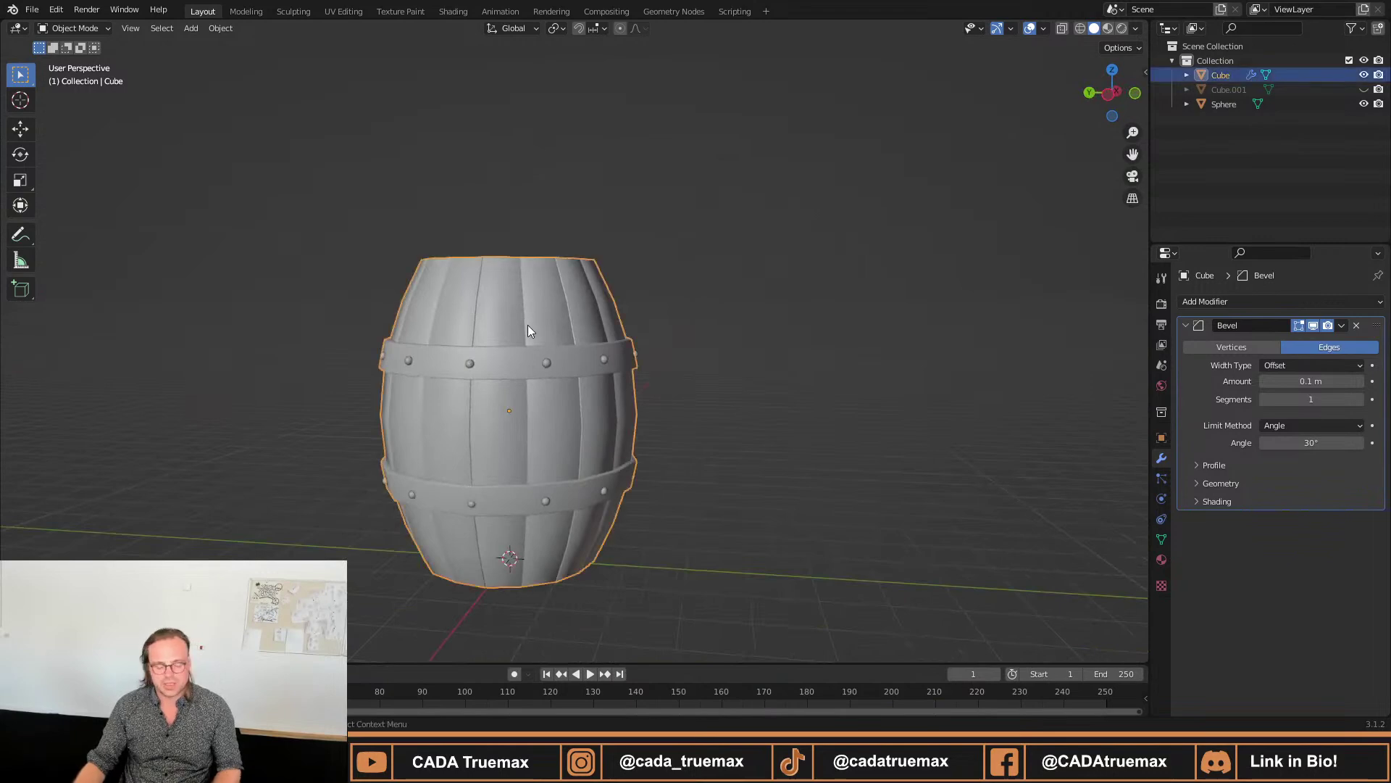
pyautogui.press('Tab')
pyautogui.keyDown('shift'); pyautogui.moveTo(529, 329); pyautogui.dragTo(589, 282, button='middle'); pyautogui.keyUp('shift')
pyautogui.press('Tab')
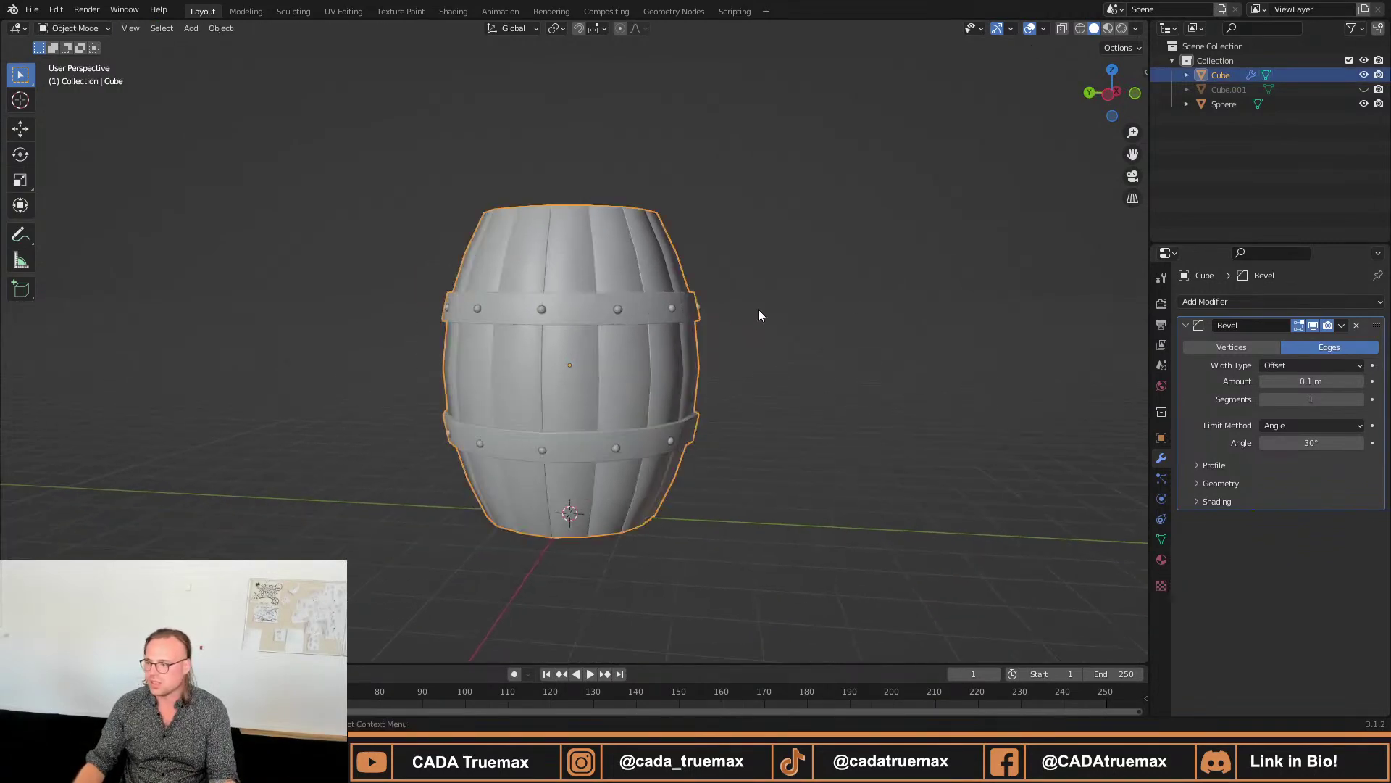
pyautogui.scroll(4, 739, 293)
pyautogui.moveTo(719, 285); pyautogui.dragTo(528, 335, button='middle')
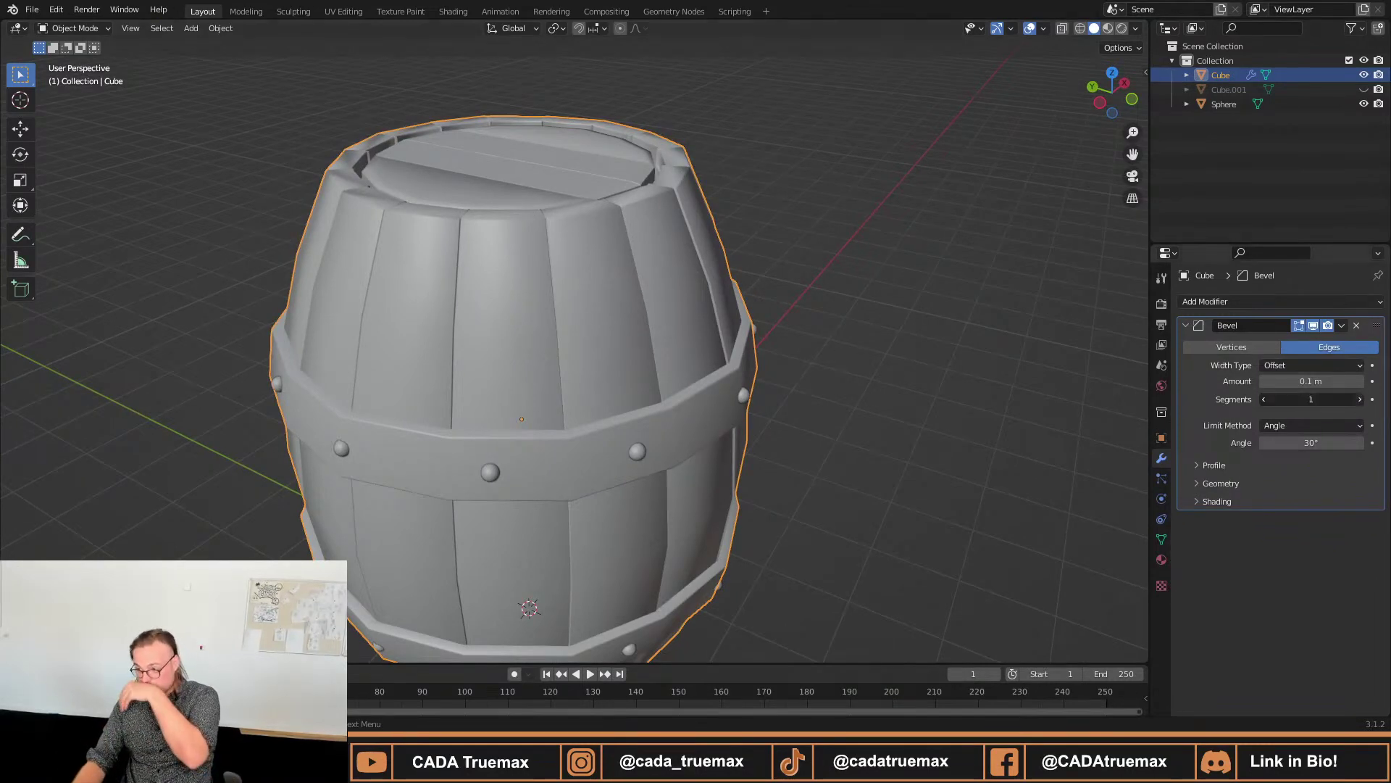
# Set the Bevel modifier's segments to 2.
pyautogui.click(1266, 400)
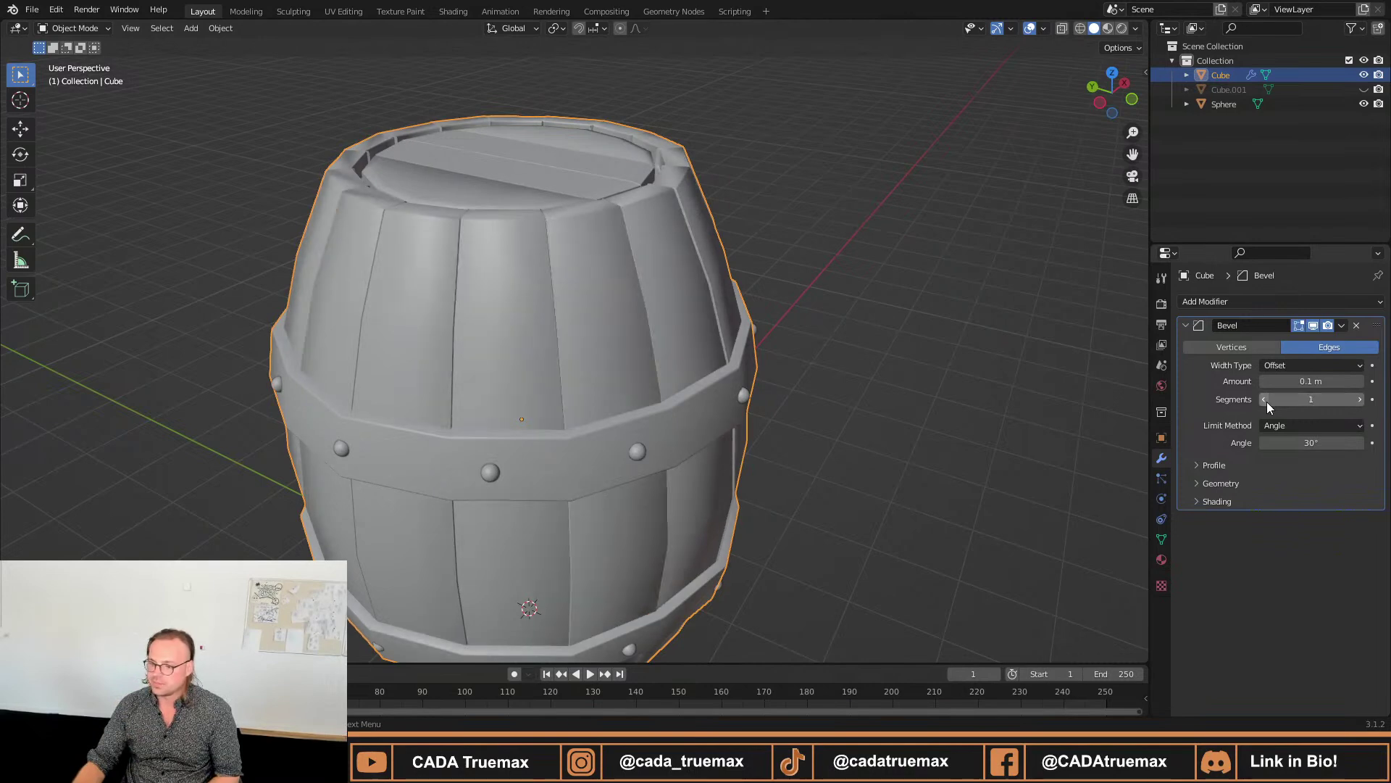
pyautogui.click(1312, 399)
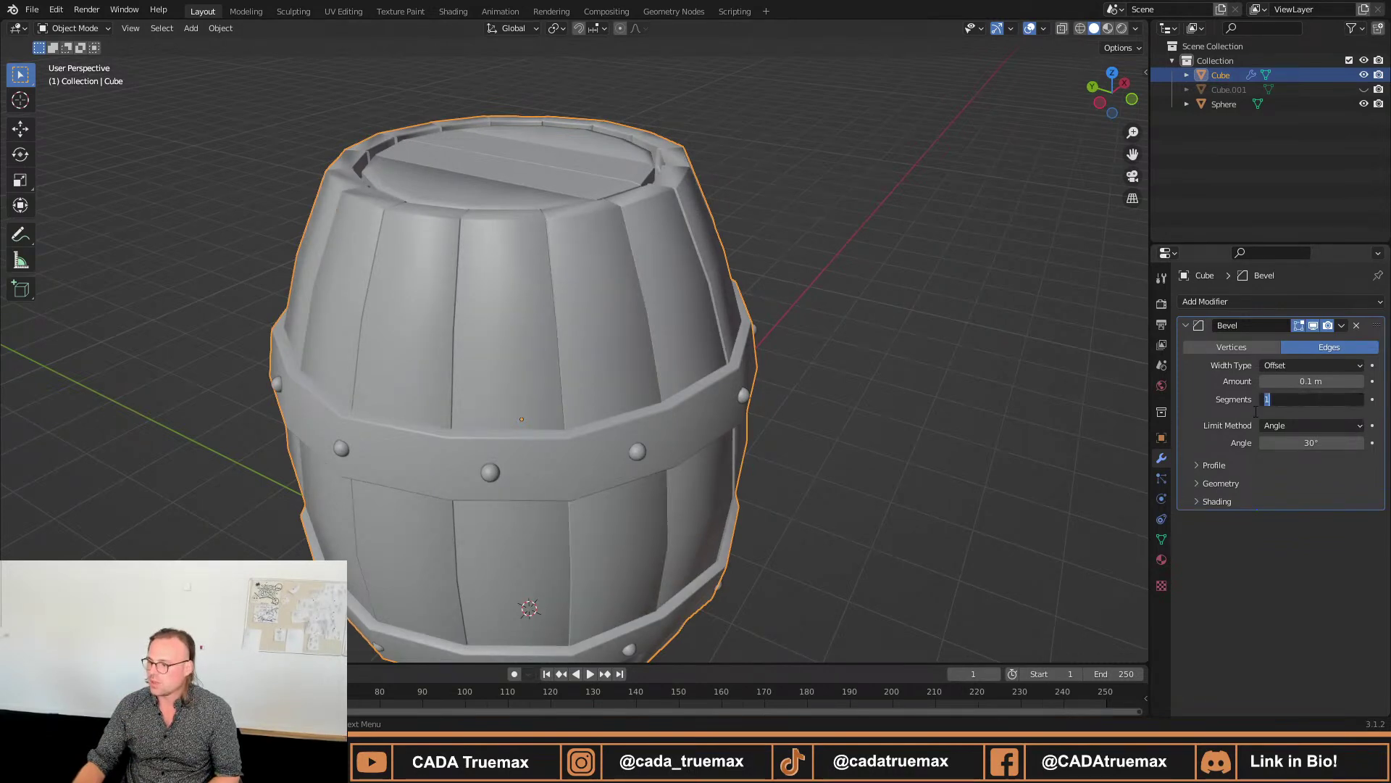
pyautogui.write('2')
pyautogui.press('Return')
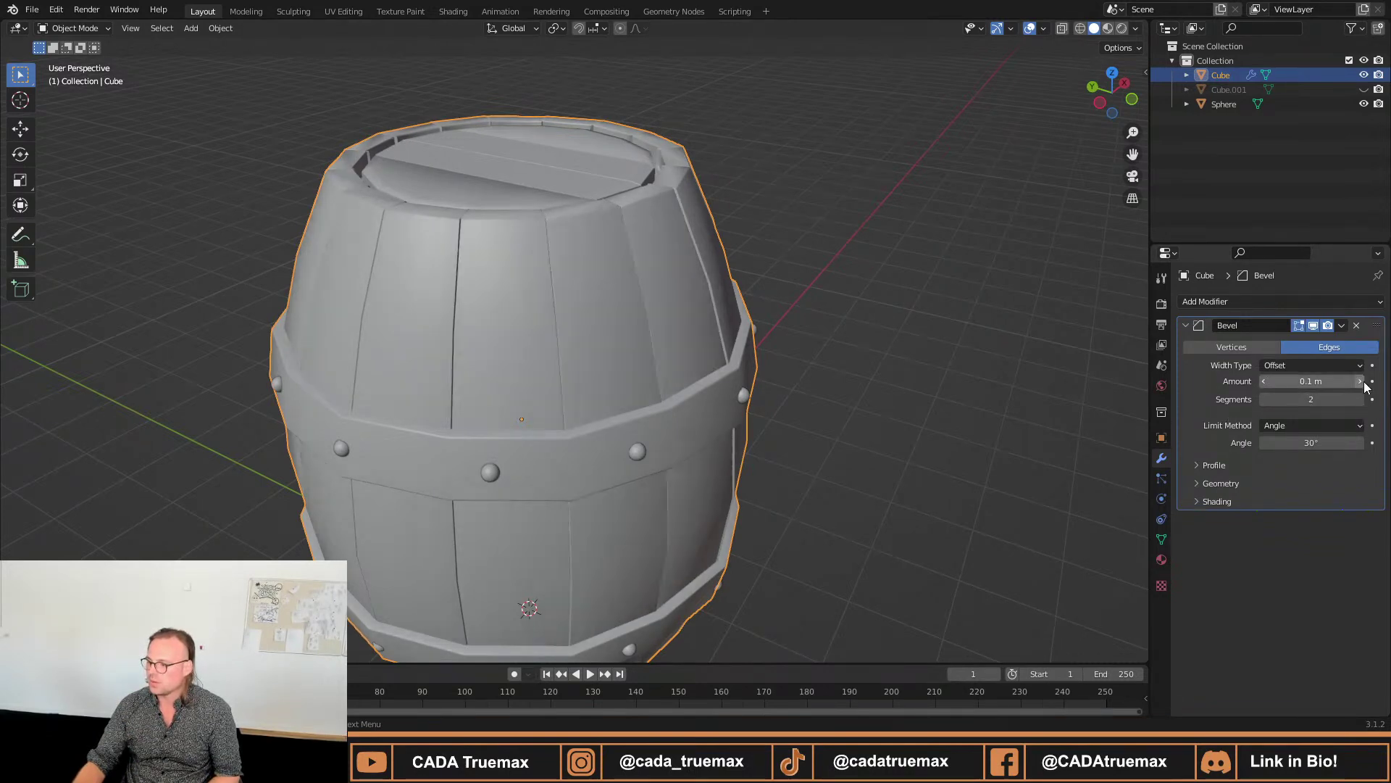
# Set the Bevel modifier's amount to 1 m.
pyautogui.click(1360, 382)
pyautogui.click(1360, 382)
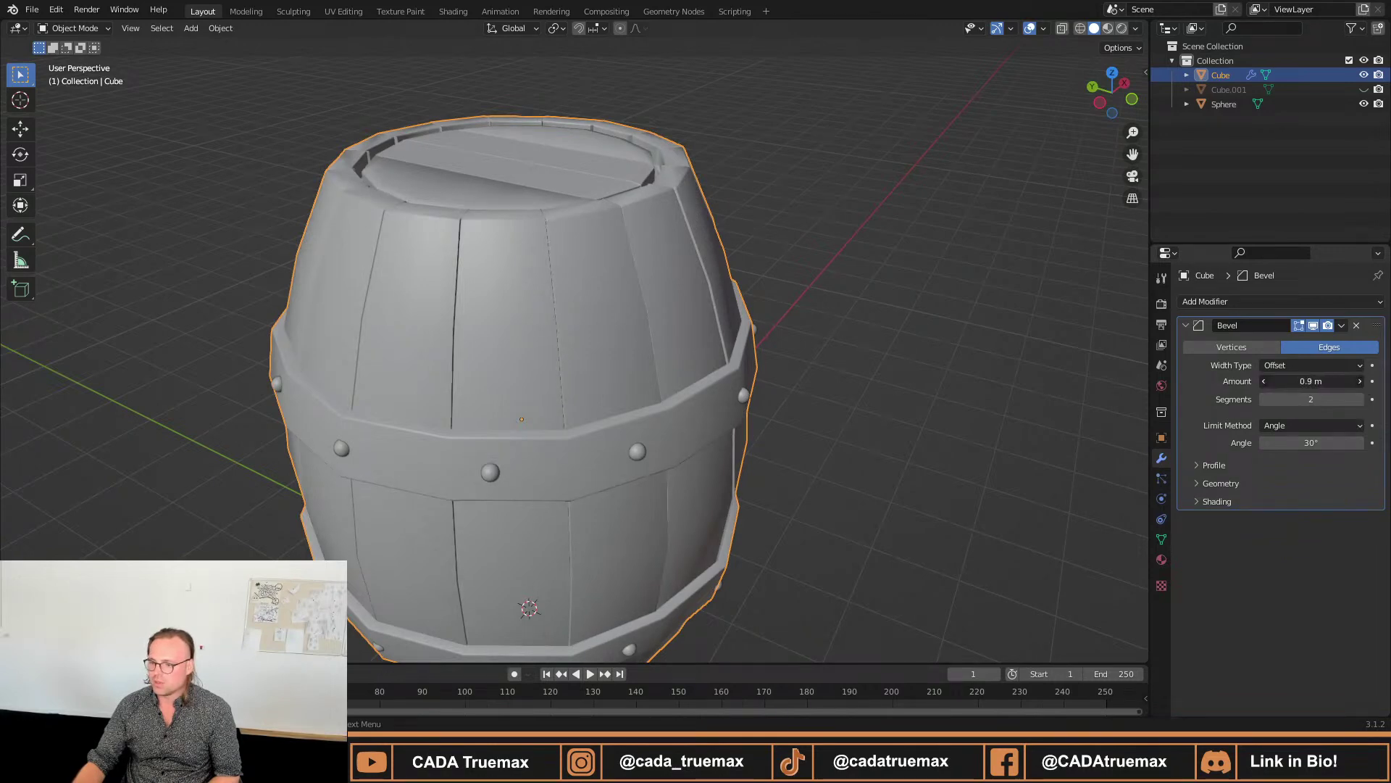
pyautogui.moveTo(1312, 381)
pyautogui.mouseDown()
pyautogui.moveTo(1348, 381)
pyautogui.moveTo(1323, 381)
pyautogui.mouseUp()
pyautogui.click(1324, 380)
pyautogui.write('1')
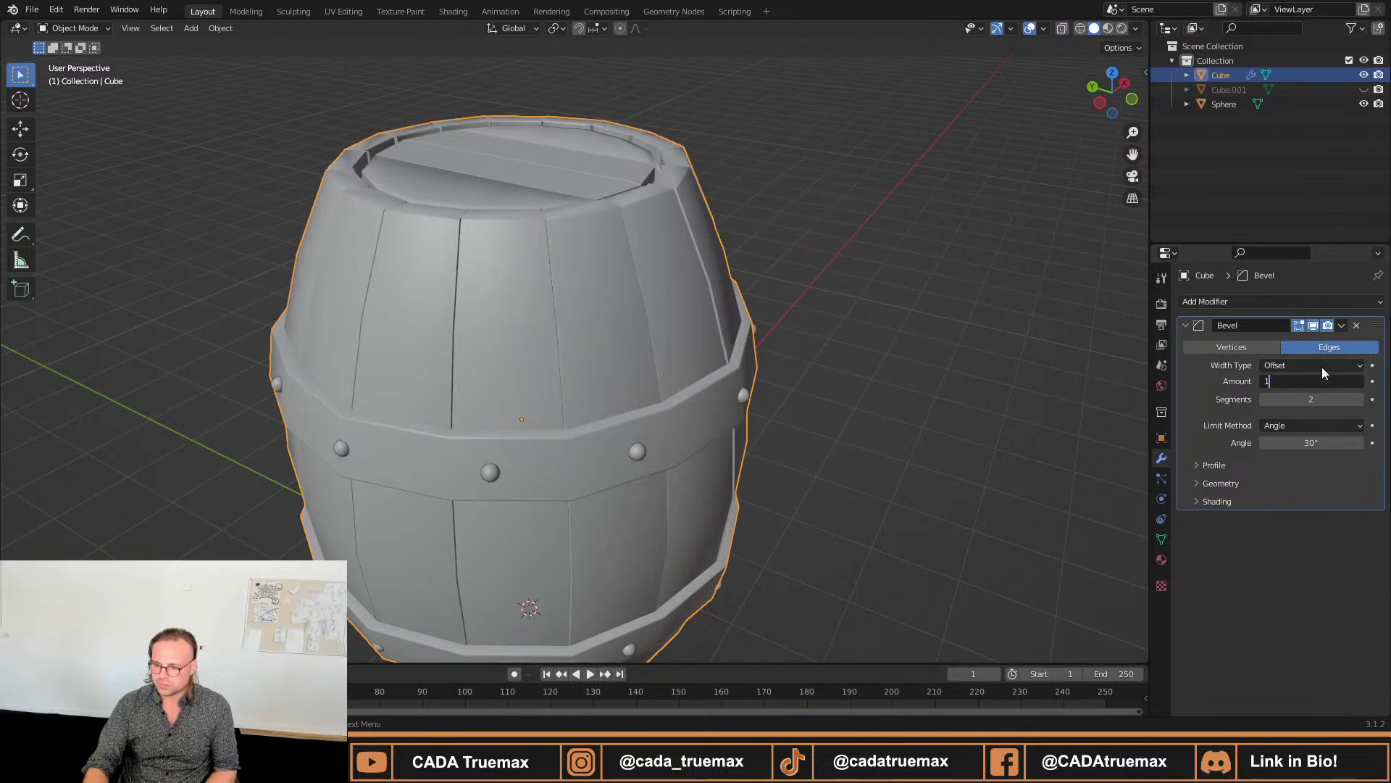
pyautogui.press('Return')
# Deselect the barrel and examine its bevelled staves and bands from several sides and close up.
pyautogui.moveTo(326, 203); pyautogui.dragTo(667, 237, button='middle')
pyautogui.scroll(-3, 666, 237)
pyautogui.click(832, 166)
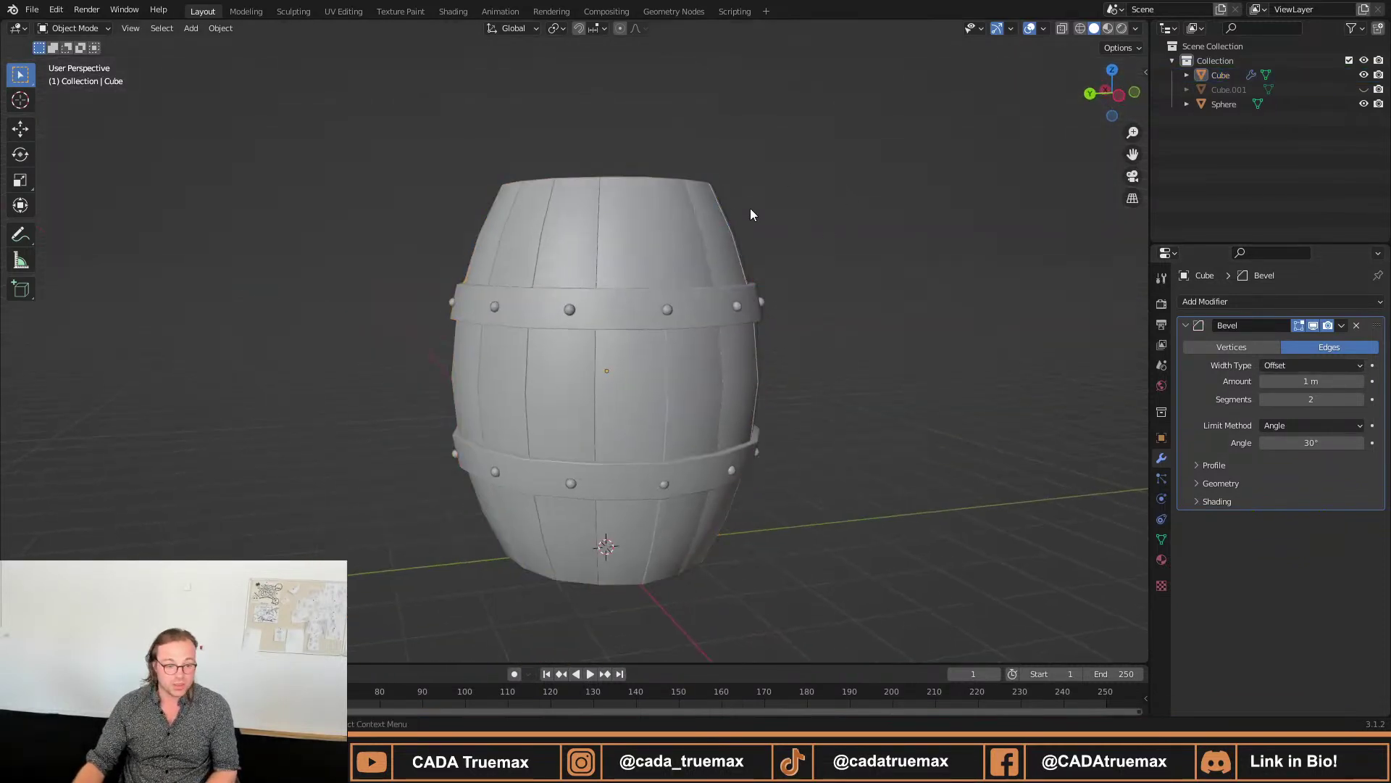
pyautogui.moveTo(751, 214)
pyautogui.mouseDown(button='middle')
pyautogui.moveTo(697, 256)
pyautogui.moveTo(695, 315)
pyautogui.moveTo(810, 248)
pyautogui.moveTo(767, 208)
pyautogui.mouseUp(button='middle')
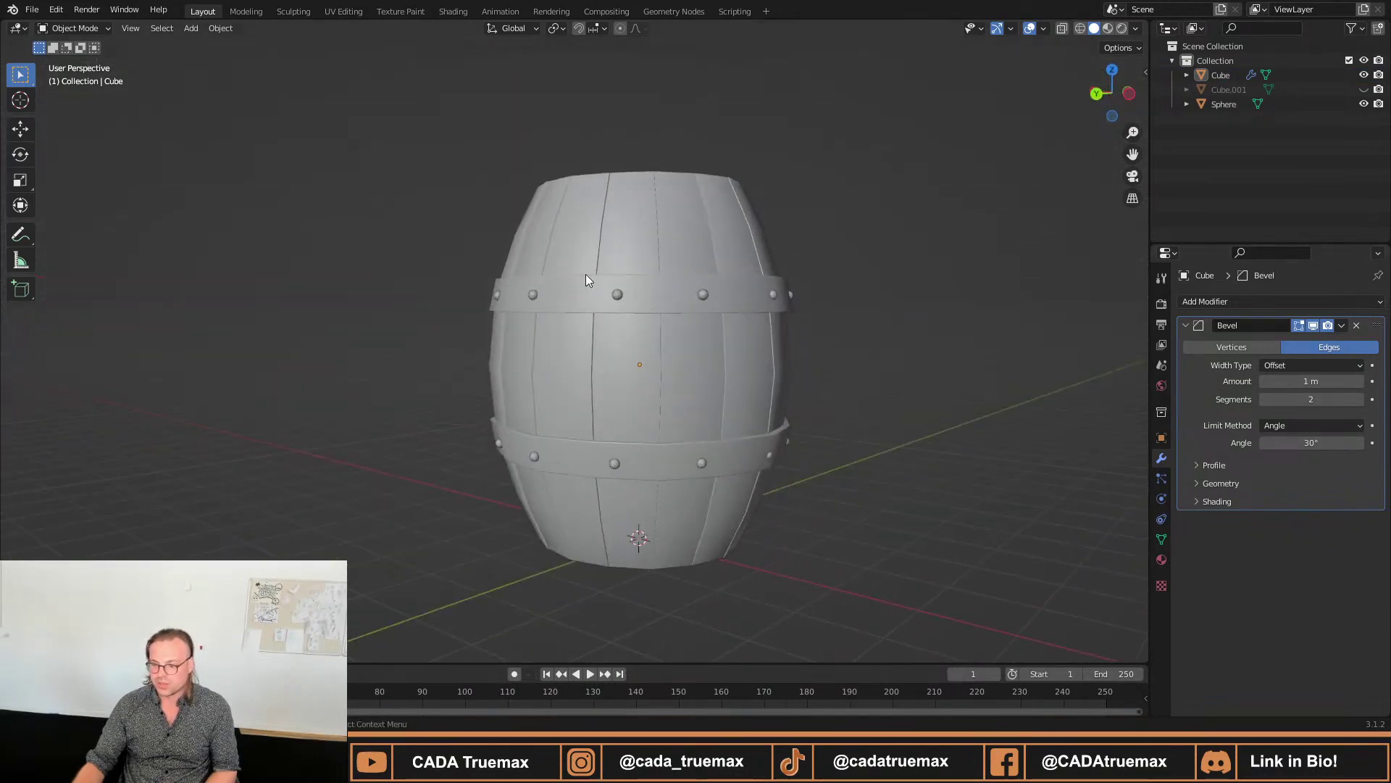
pyautogui.moveTo(586, 280); pyautogui.dragTo(542, 284, button='middle')
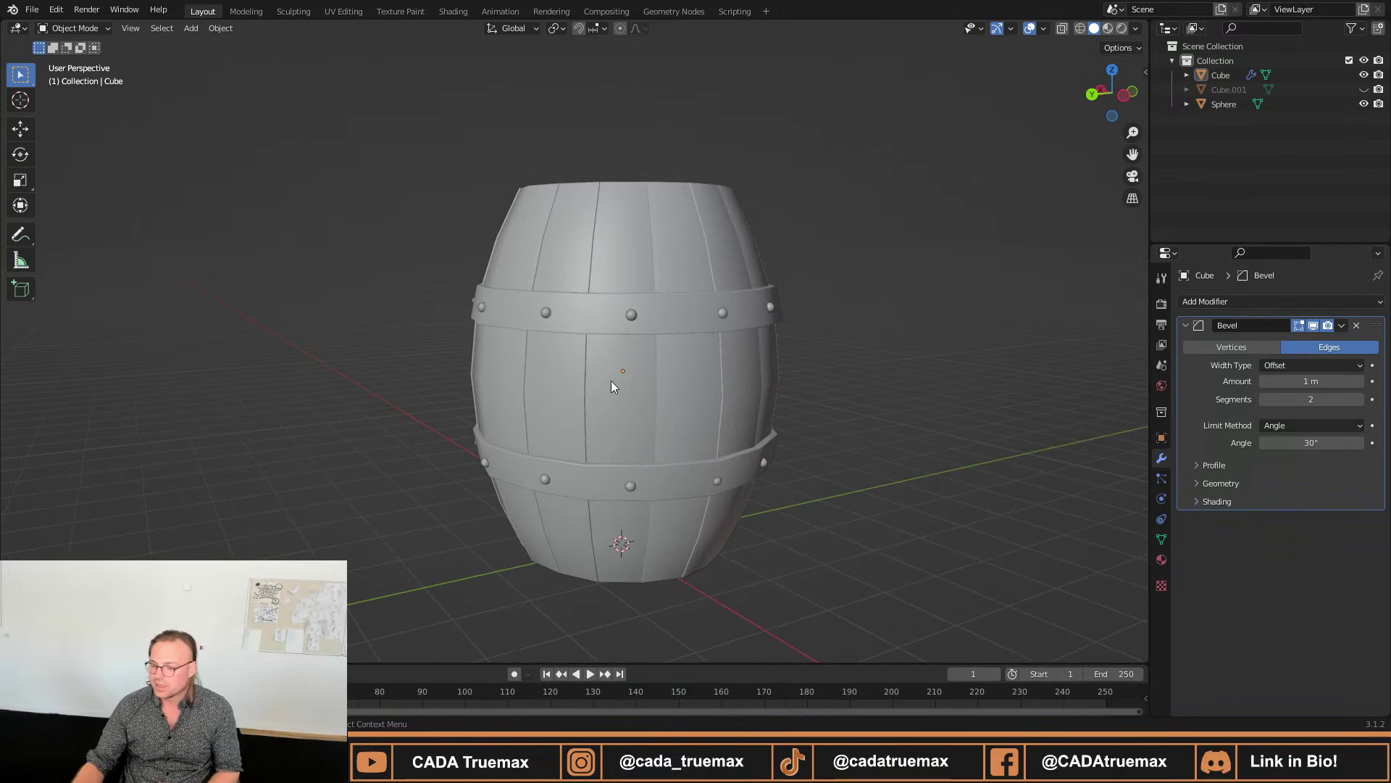
pyautogui.moveTo(480, 385); pyautogui.dragTo(528, 371, button='middle')
pyautogui.scroll(5, 490, 372)
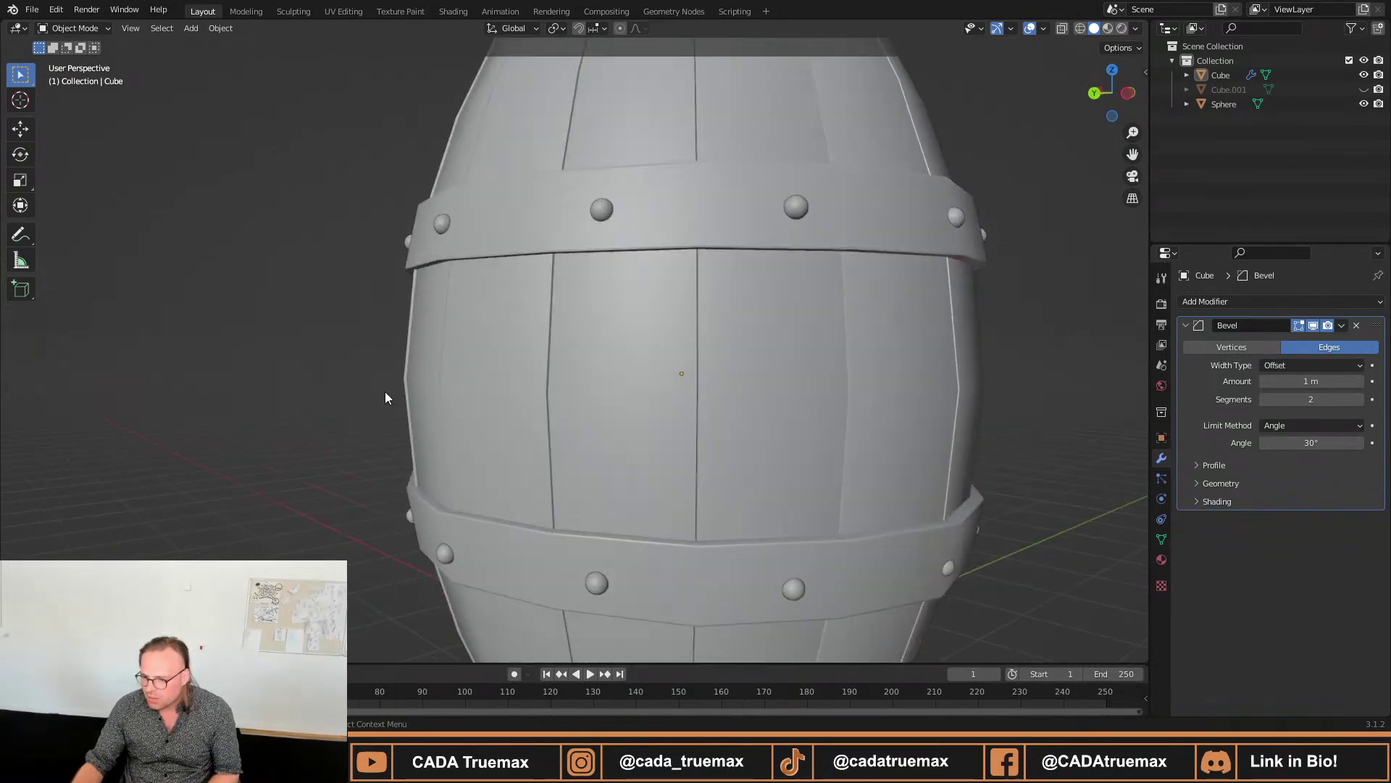
# Select the horizontal edge loop around the barrel's middle and scale it slightly inward.
pyautogui.click(521, 363)
pyautogui.press('Tab')
pyautogui.keyDown('alt'); pyautogui.click(594, 391); pyautogui.keyUp('alt')
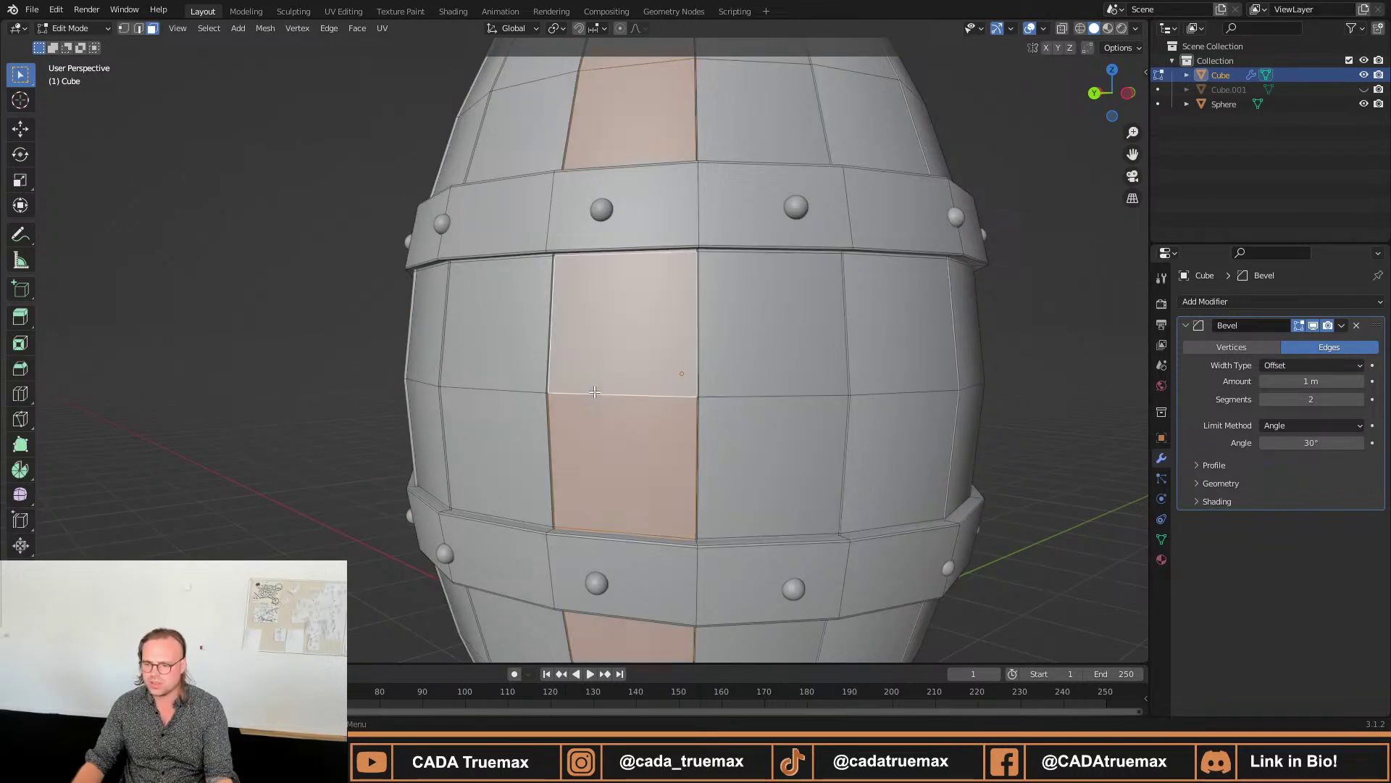
pyautogui.press('2')
pyautogui.keyDown('alt'); pyautogui.click(732, 399); pyautogui.keyUp('alt')
pyautogui.press('s')
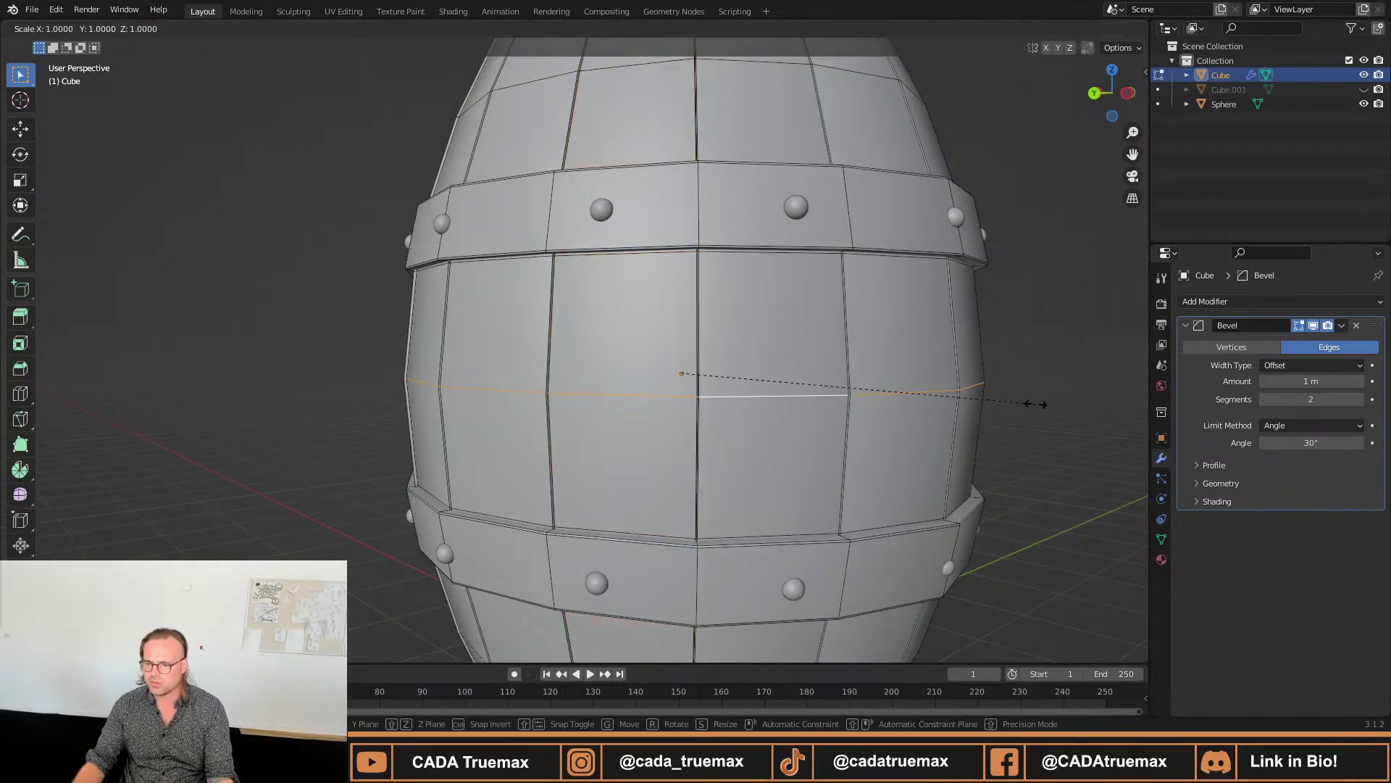
pyautogui.click(1031, 404)
pyautogui.press('Tab')
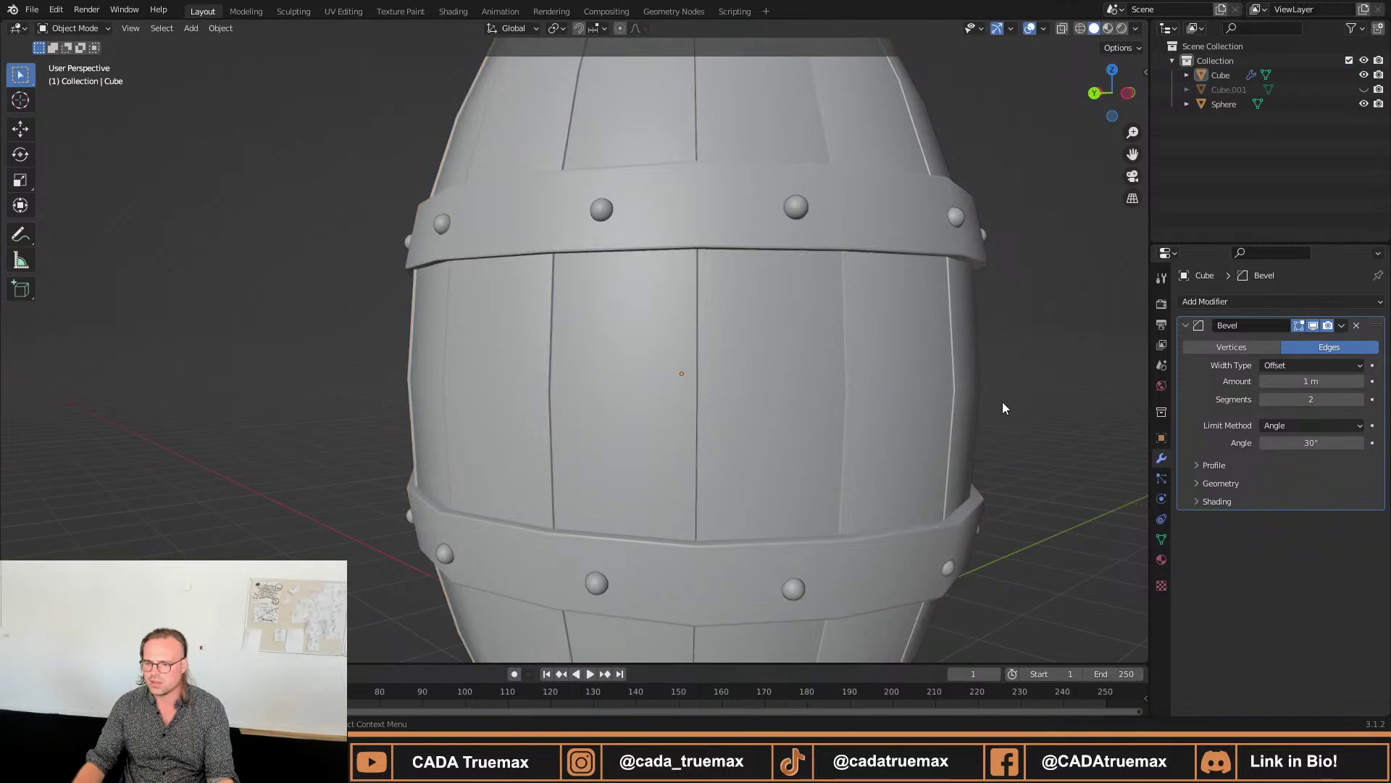
# Scale the barrel's middle edge loop inward a little further and return to Object Mode.
pyautogui.press('Tab')
pyautogui.press('s')
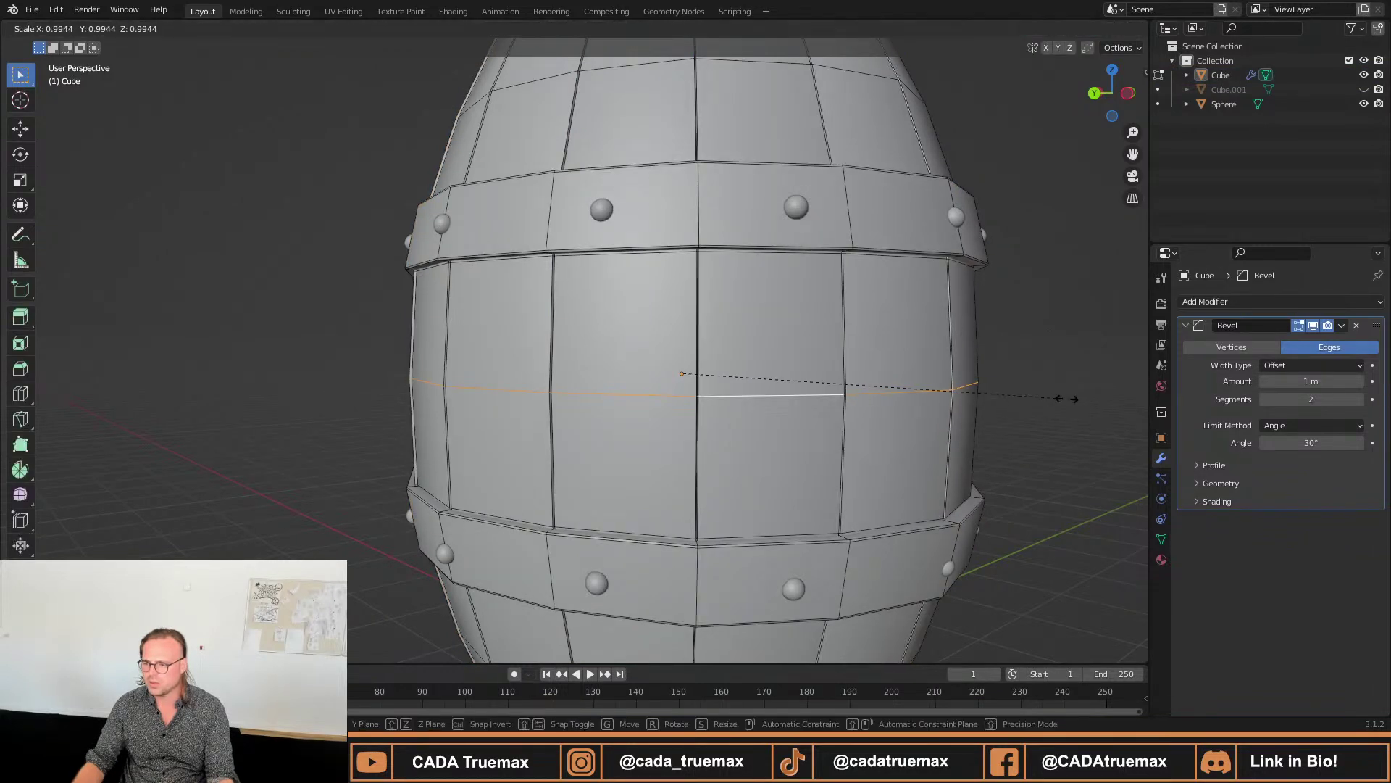
pyautogui.click(1063, 400)
pyautogui.press('Tab')
pyautogui.scroll(-5, 1090, 392)
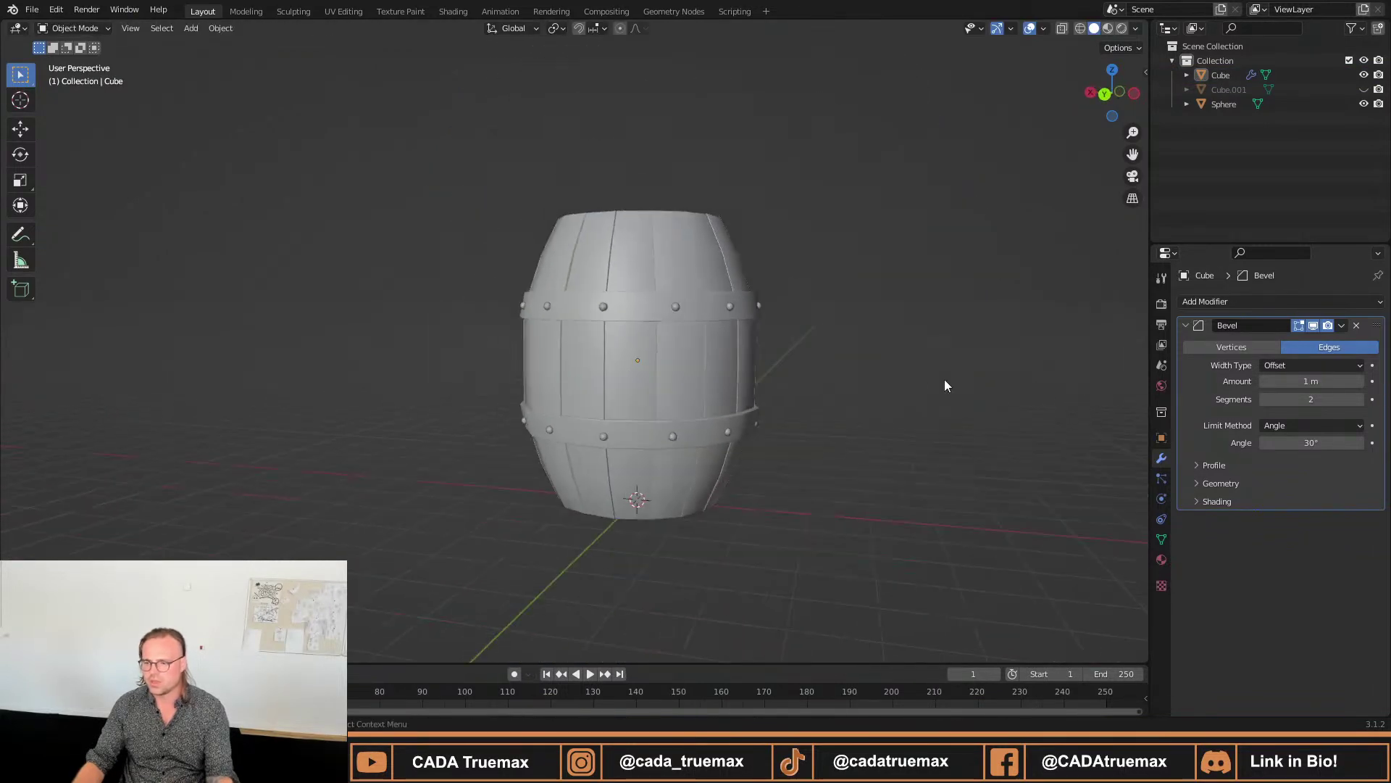
# Try a Subdivision Surface modifier on the barrel below and above the Bevel modifier, and remove it.
pyautogui.moveTo(454, 293); pyautogui.dragTo(668, 351, button='middle')
pyautogui.scroll(5, 618, 380)
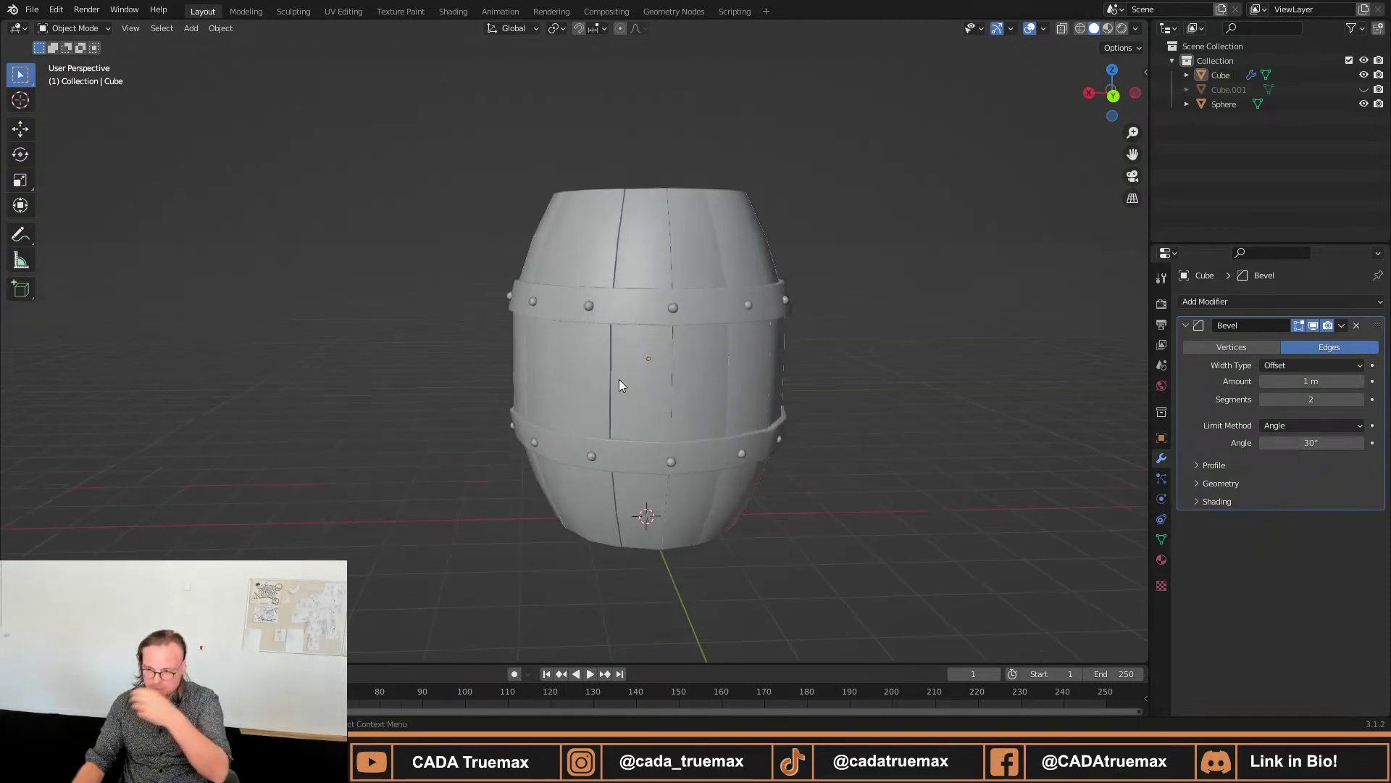
pyautogui.scroll(-2, 590, 385)
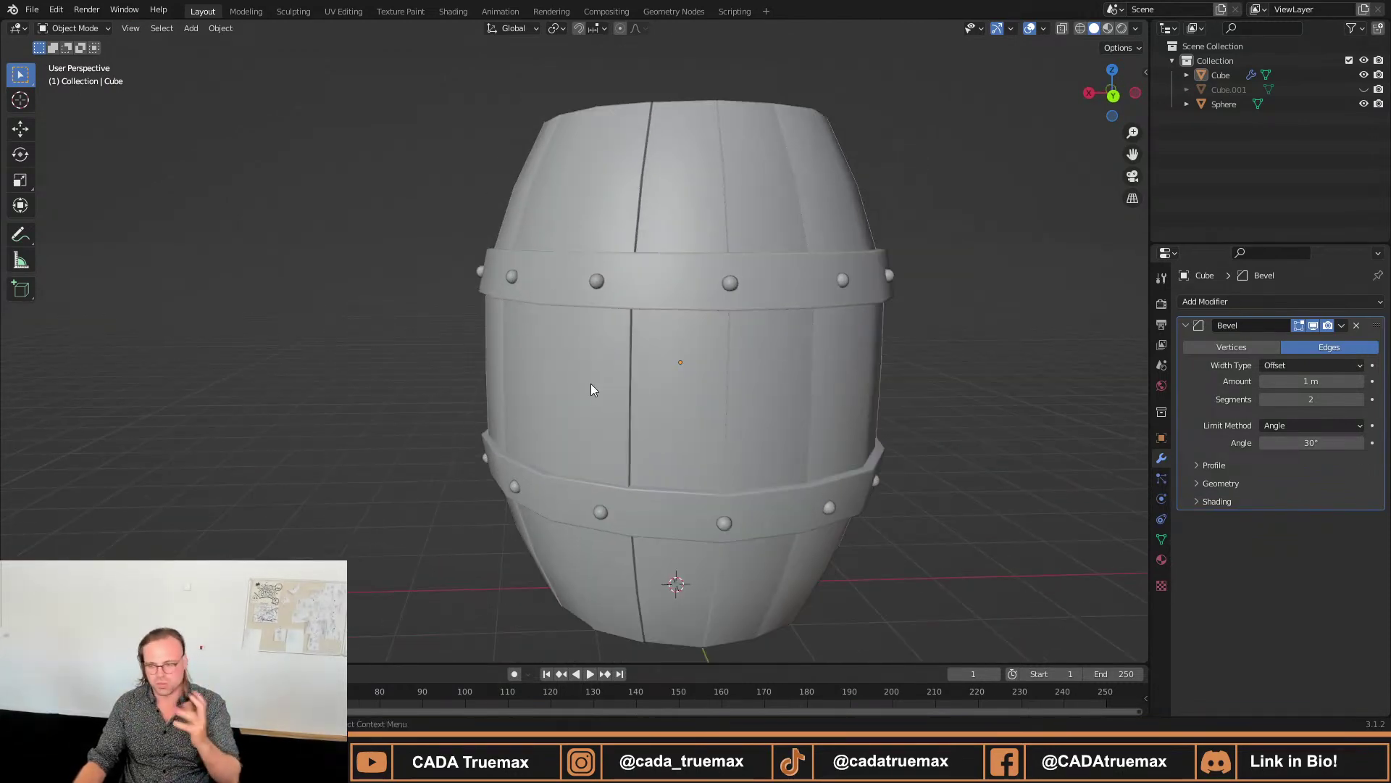
pyautogui.moveTo(590, 384)
pyautogui.mouseDown(button='middle')
pyautogui.moveTo(728, 423)
pyautogui.moveTo(610, 400)
pyautogui.moveTo(637, 414)
pyautogui.moveTo(608, 416)
pyautogui.moveTo(613, 397)
pyautogui.mouseUp(button='middle')
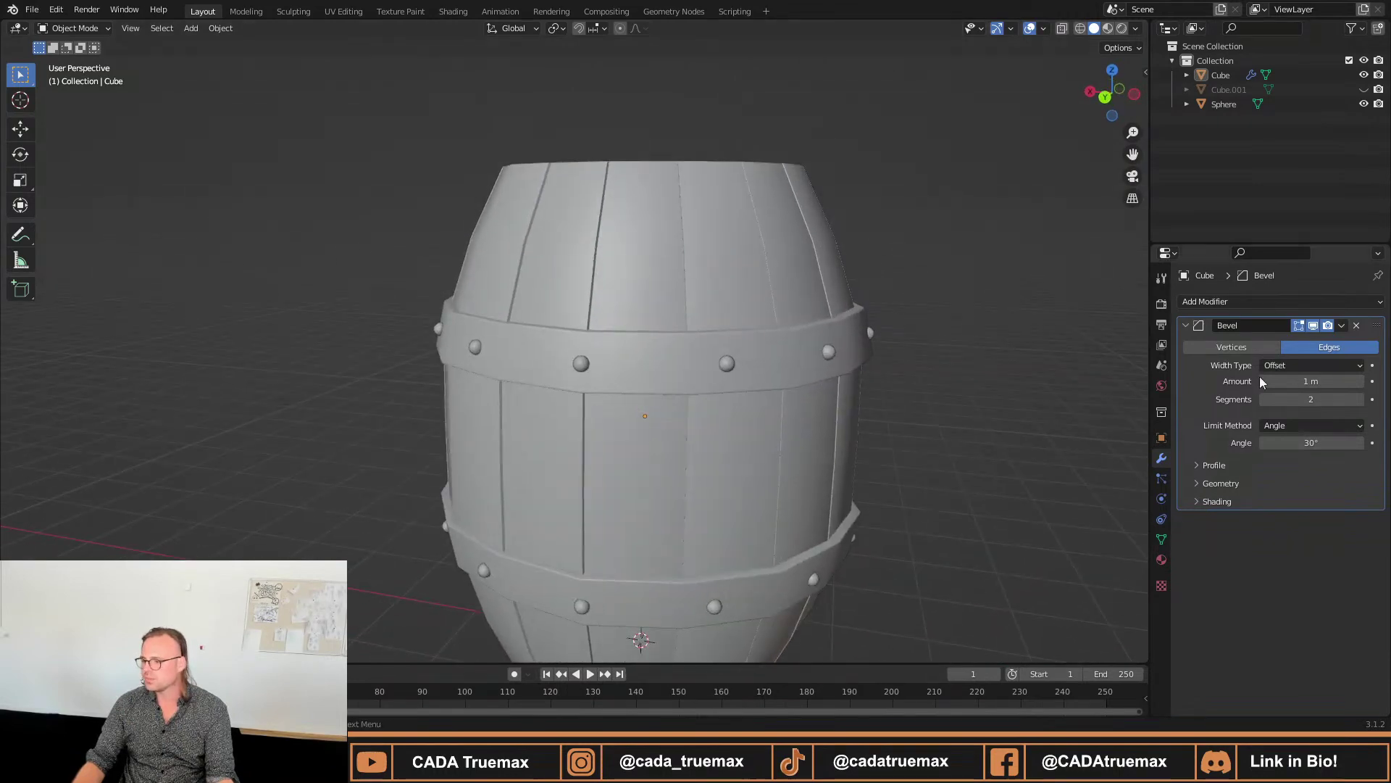
pyautogui.click(1197, 304)
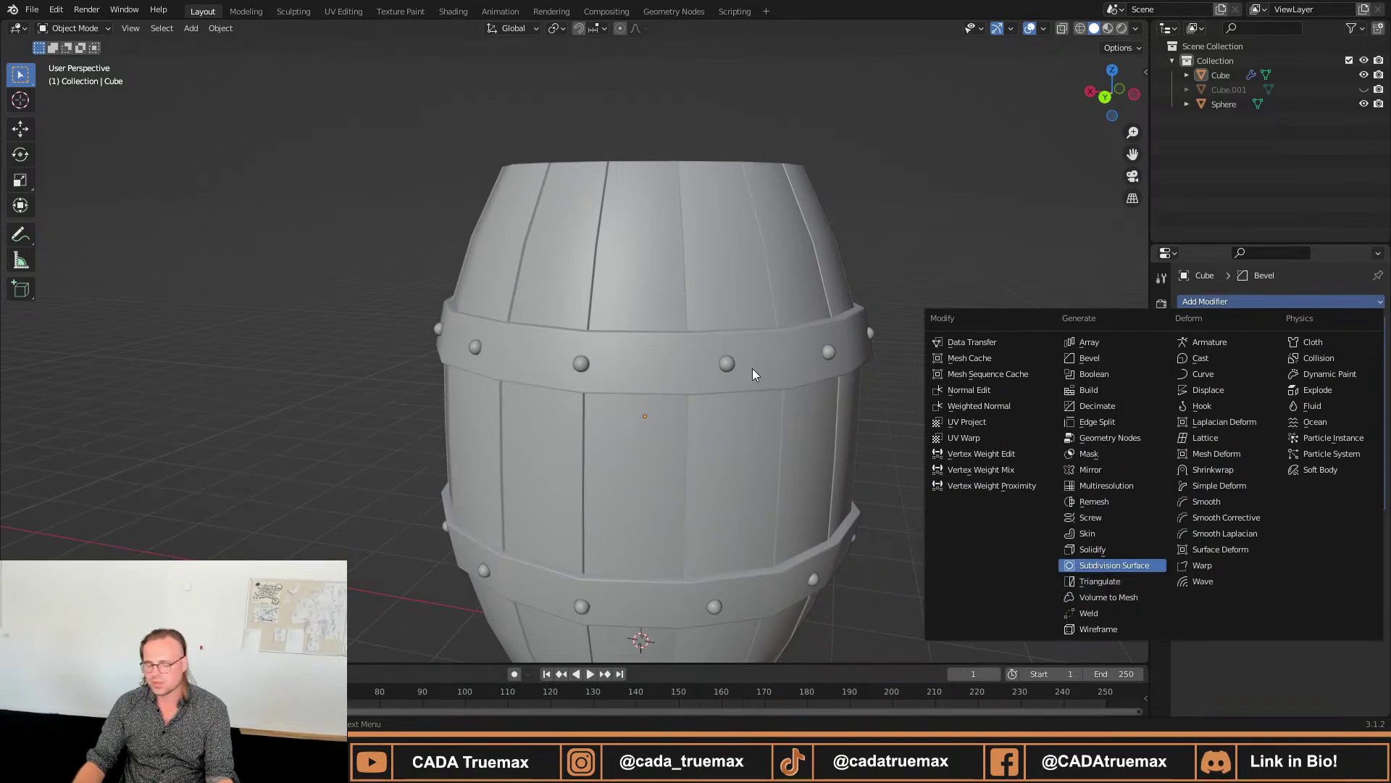
pyautogui.press('Return')
pyautogui.moveTo(627, 287); pyautogui.dragTo(710, 292, button='middle')
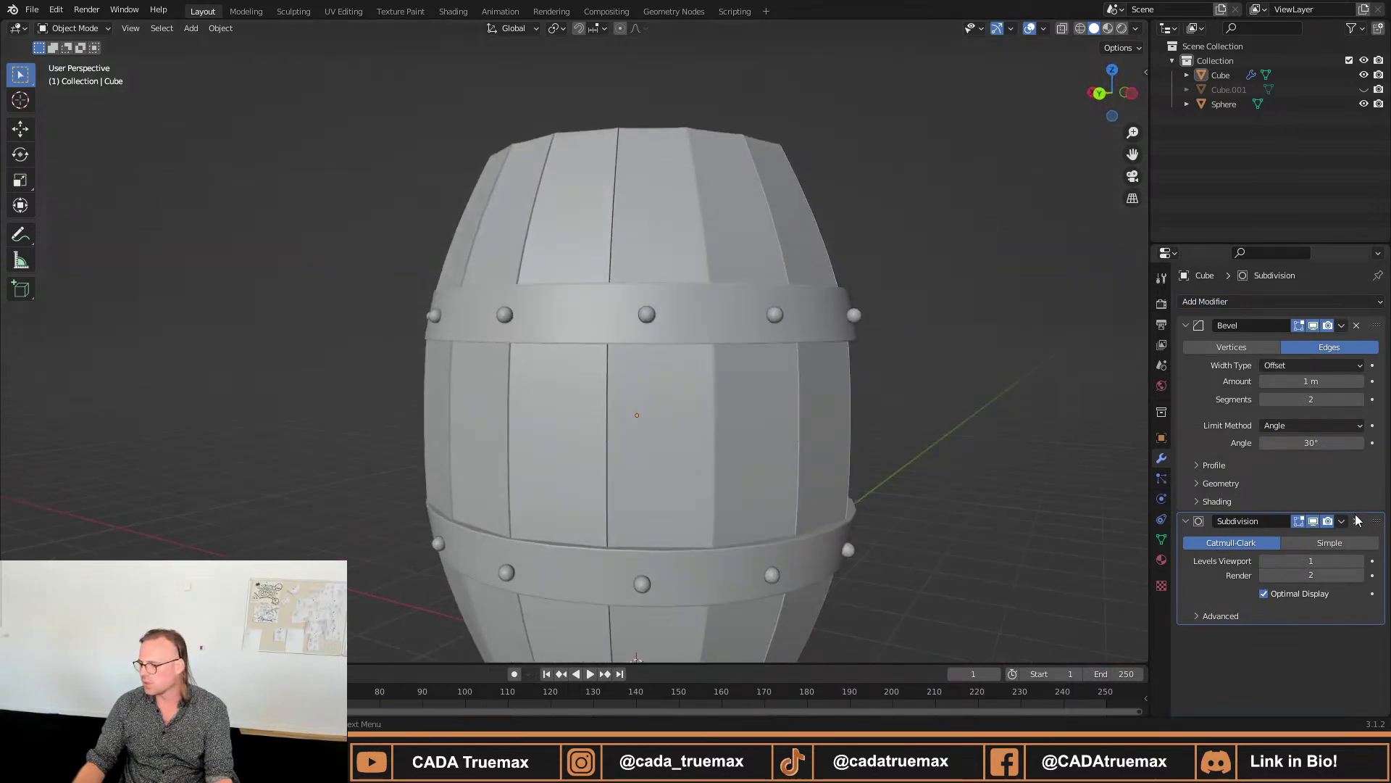
pyautogui.moveTo(1350, 523); pyautogui.dragTo(1338, 319)
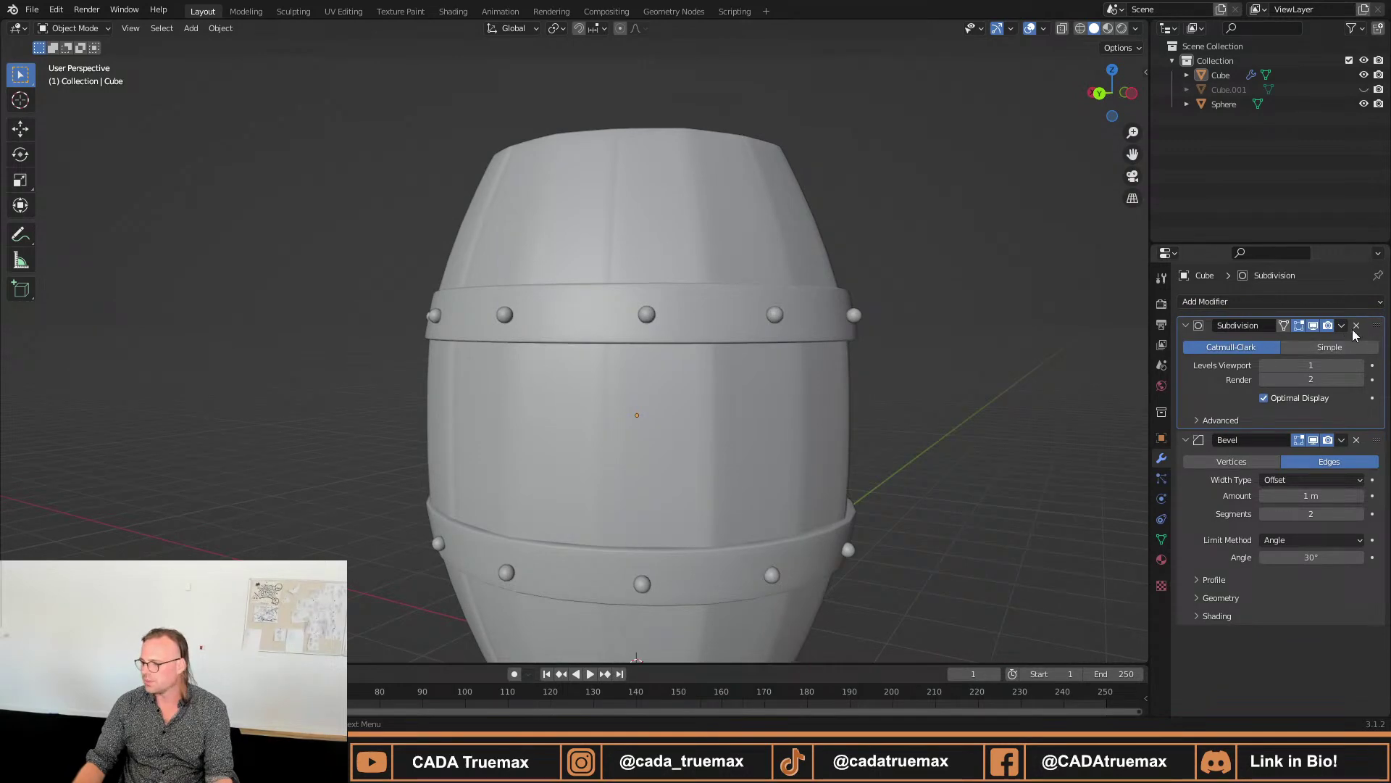
pyautogui.click(1357, 326)
# Try bevelling the barrel's middle edge loop with two segments.
pyautogui.moveTo(611, 318); pyautogui.dragTo(750, 273, button='middle')
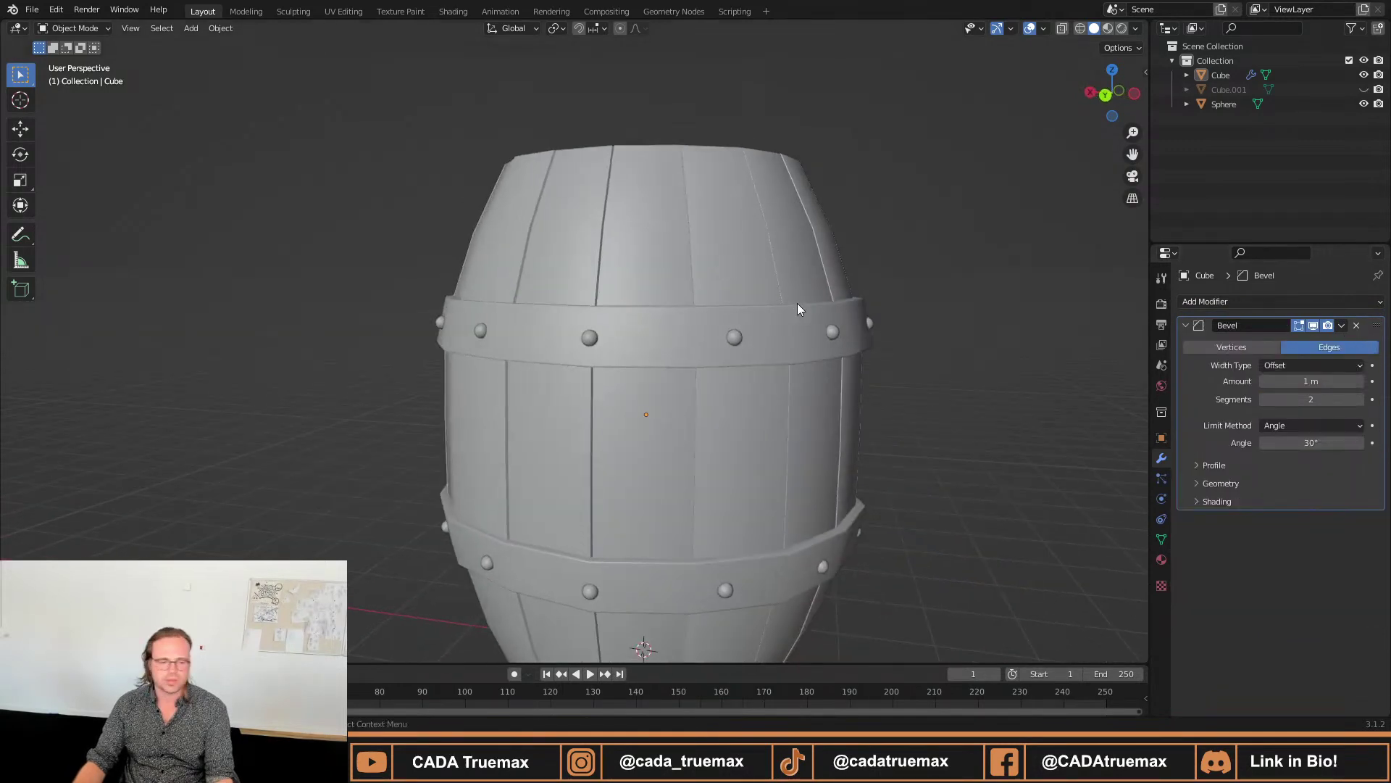
pyautogui.press('Tab')
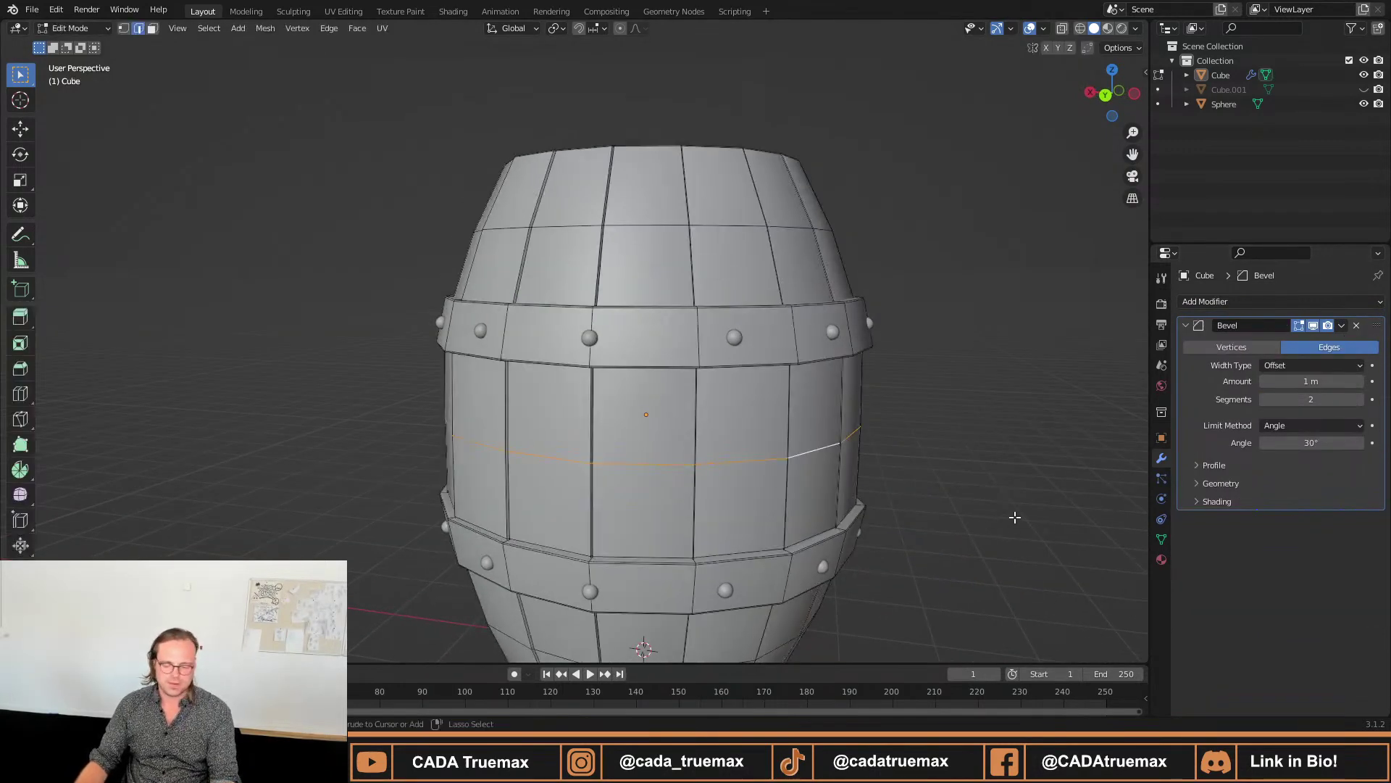
pyautogui.hotkey('ctrl', 'b')
pyautogui.scroll(1, 1043, 520)
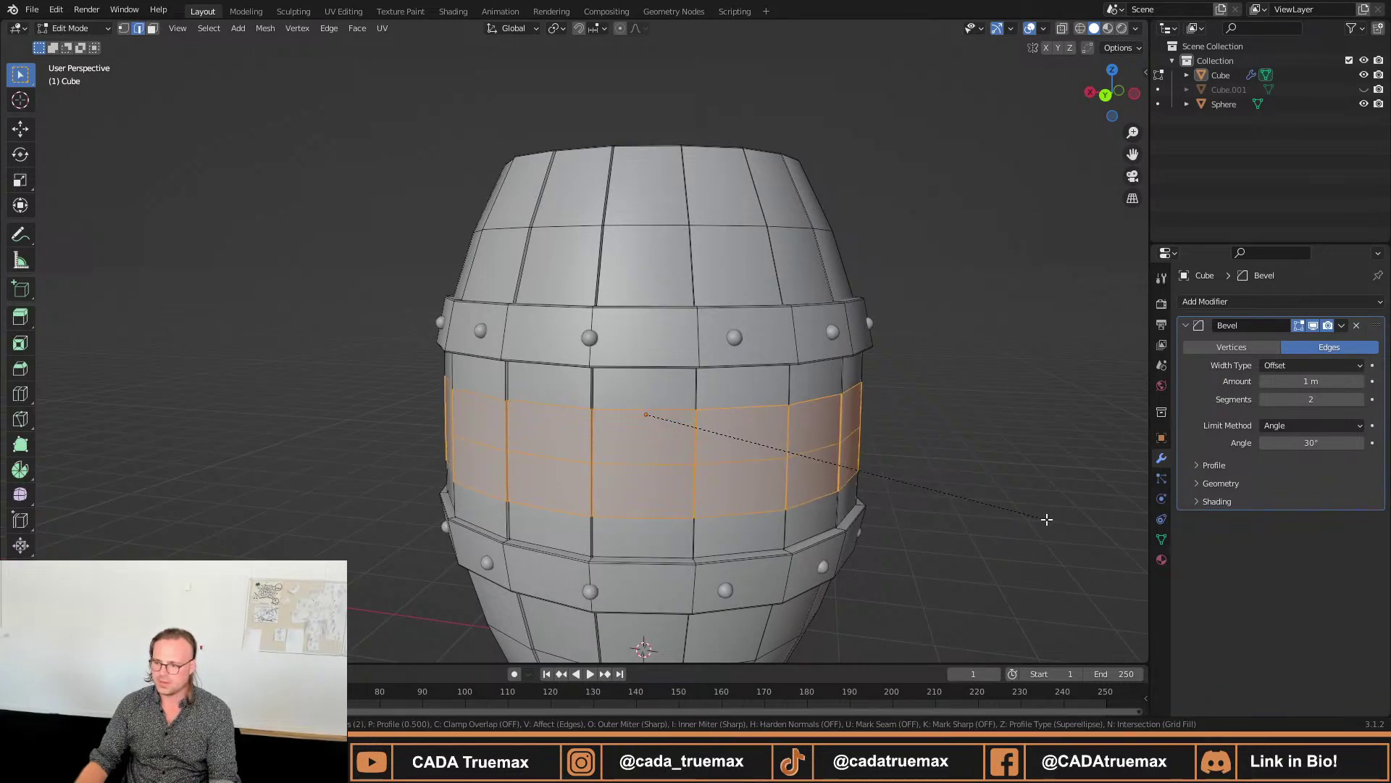
pyautogui.click(1053, 521)
pyautogui.hotkey('alt', 'a')
pyautogui.press('Tab')
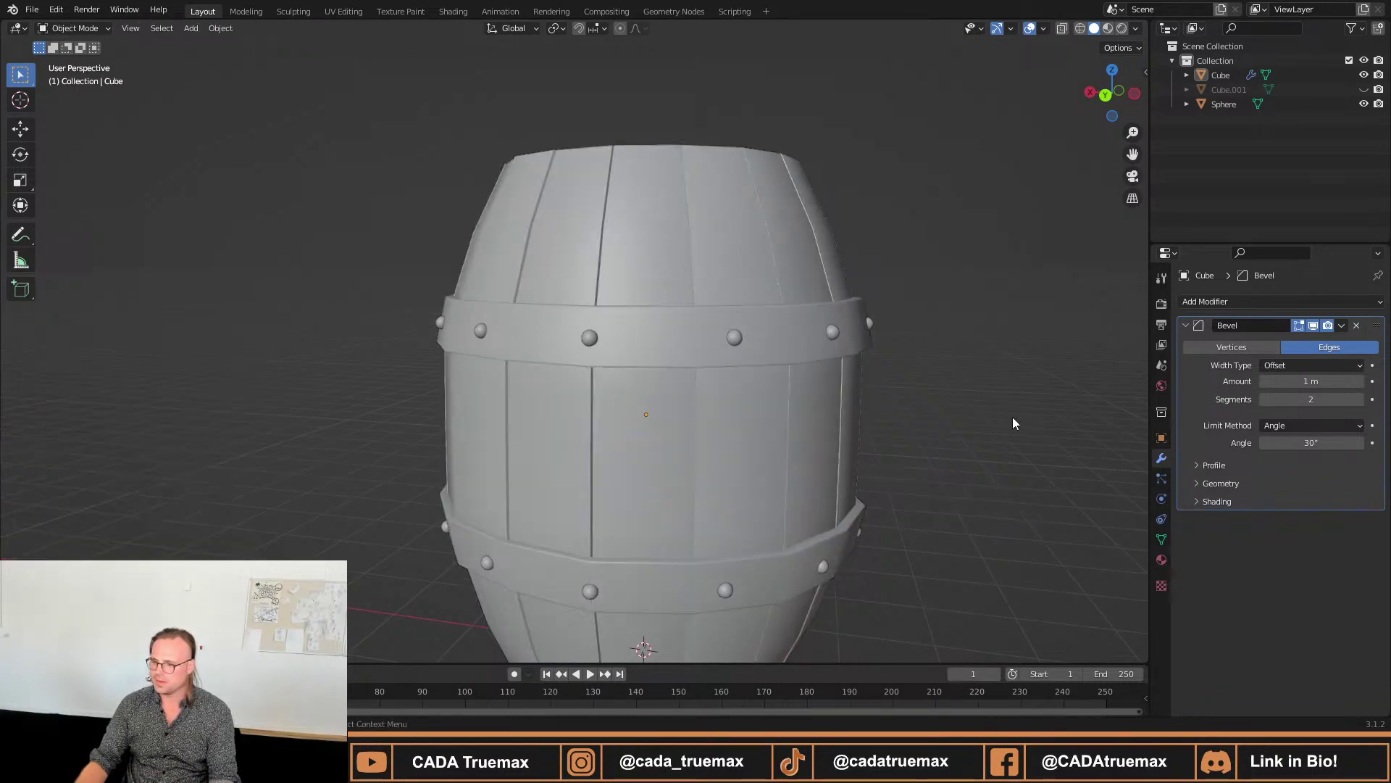
pyautogui.moveTo(970, 415); pyautogui.dragTo(922, 381, button='middle')
pyautogui.press('Tab')
pyautogui.press('Tab')
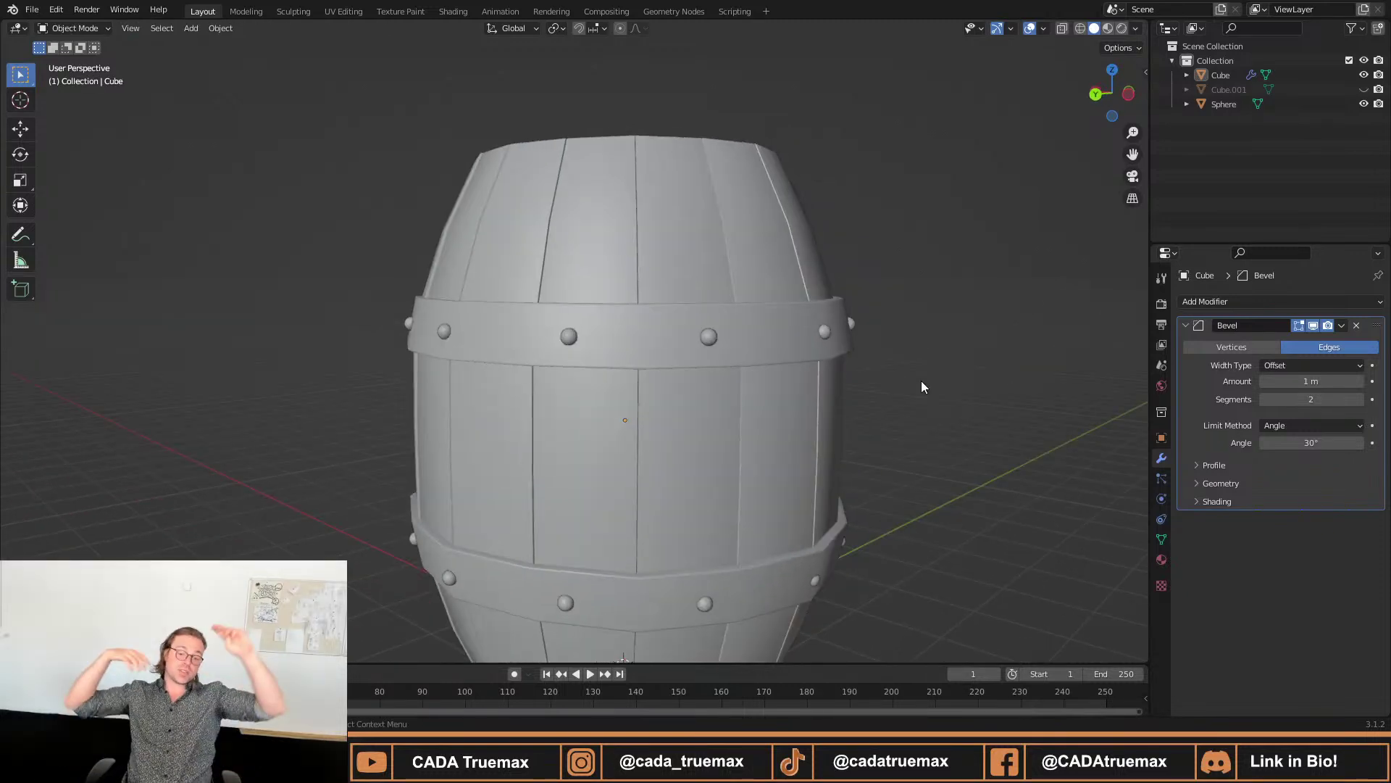
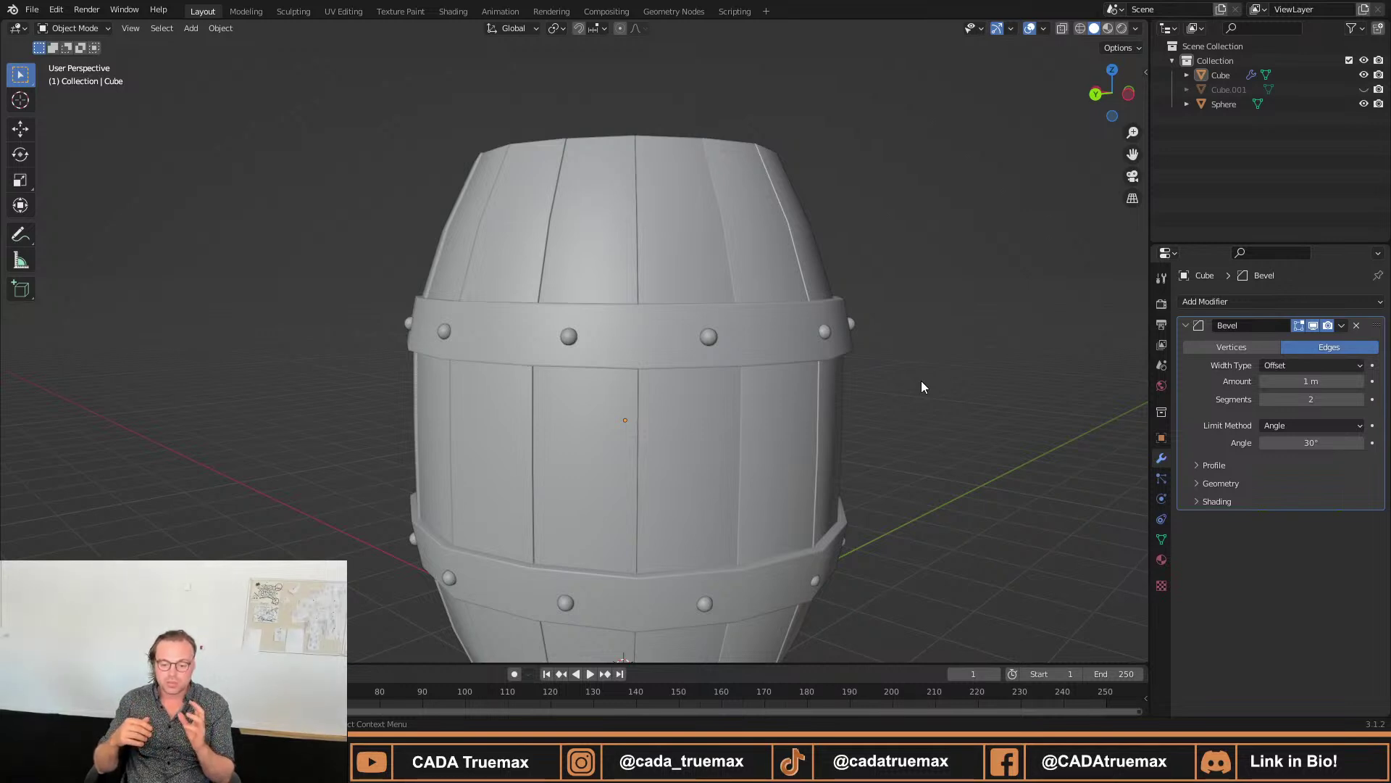
pyautogui.click(1225, 105)
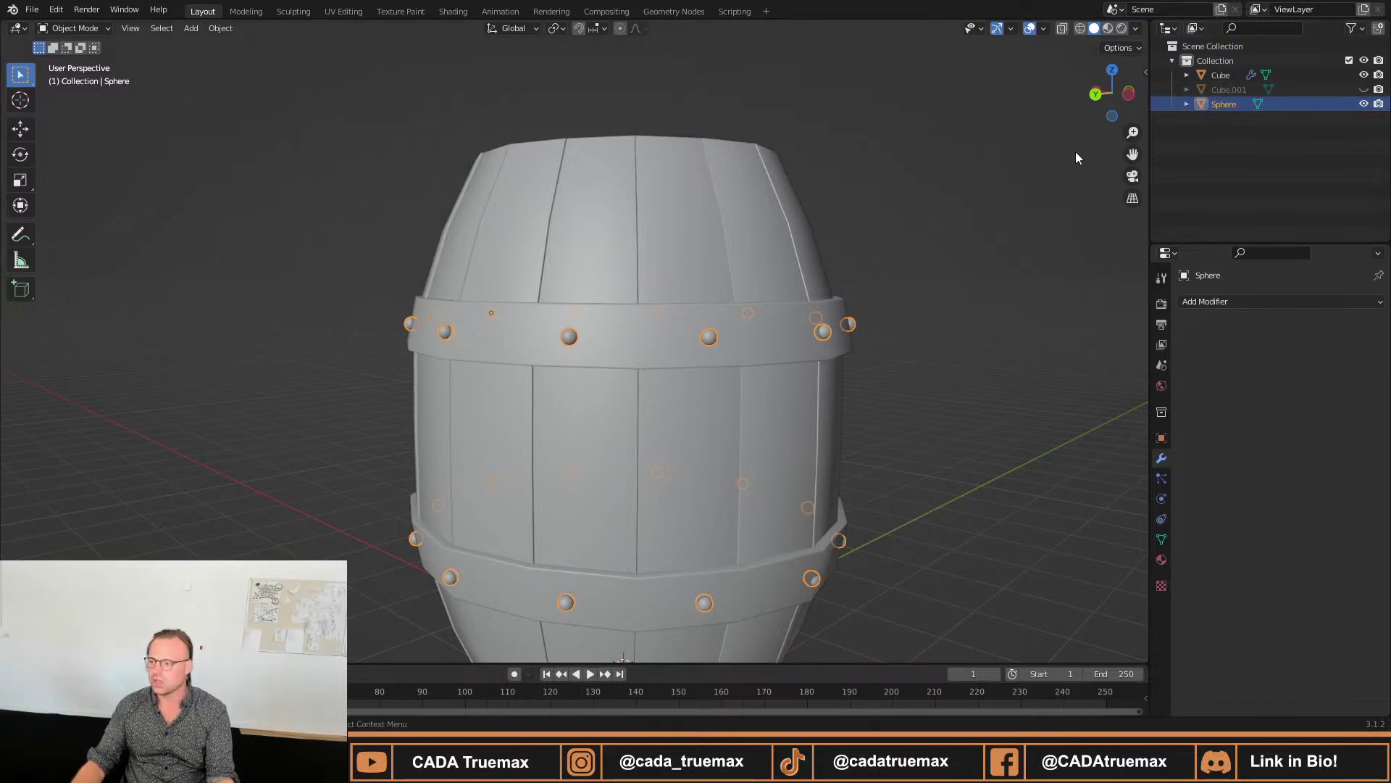
pyautogui.click(918, 221)
pyautogui.press('Tab')
pyautogui.press('Tab')
# Add a UV sphere inside the barrel's mesh and move it straight up along Z to above the lid.
pyautogui.click(650, 326)
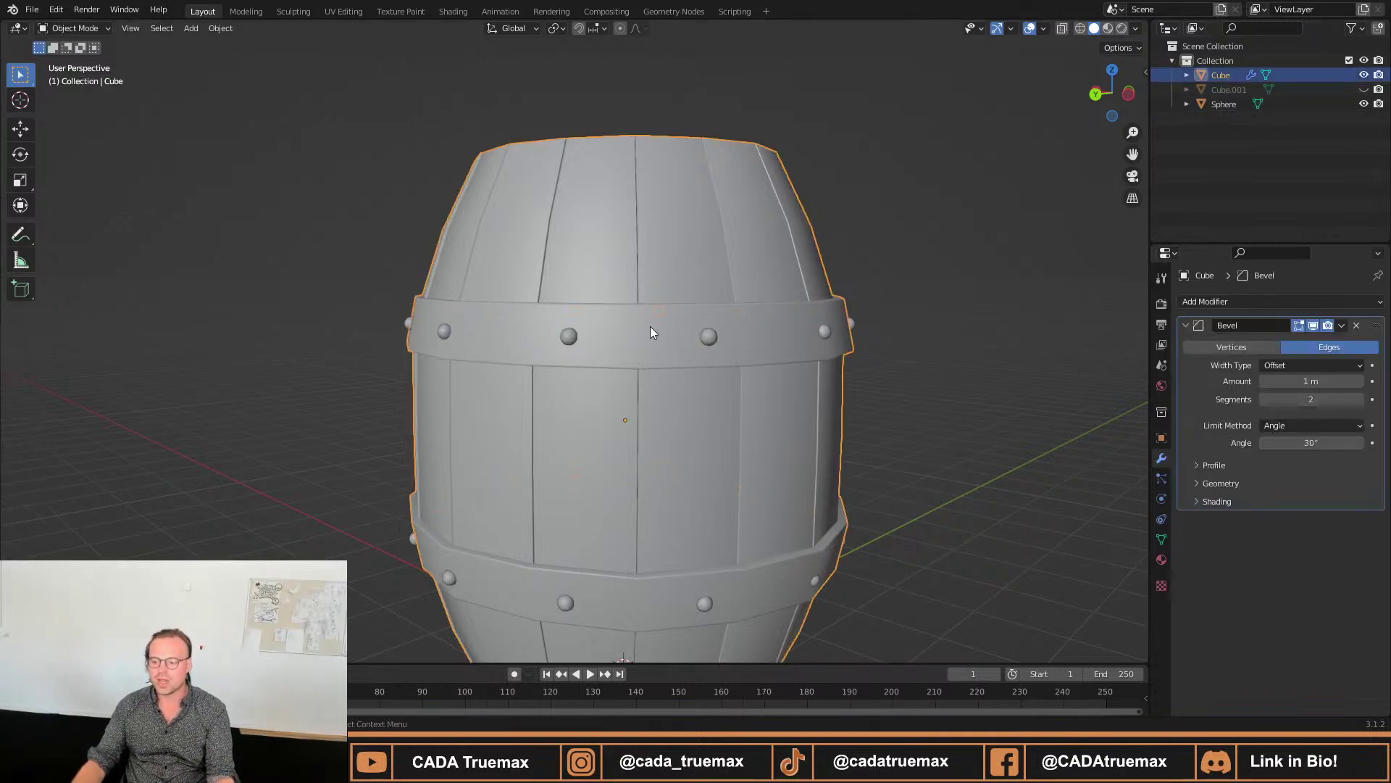
pyautogui.press('Tab')
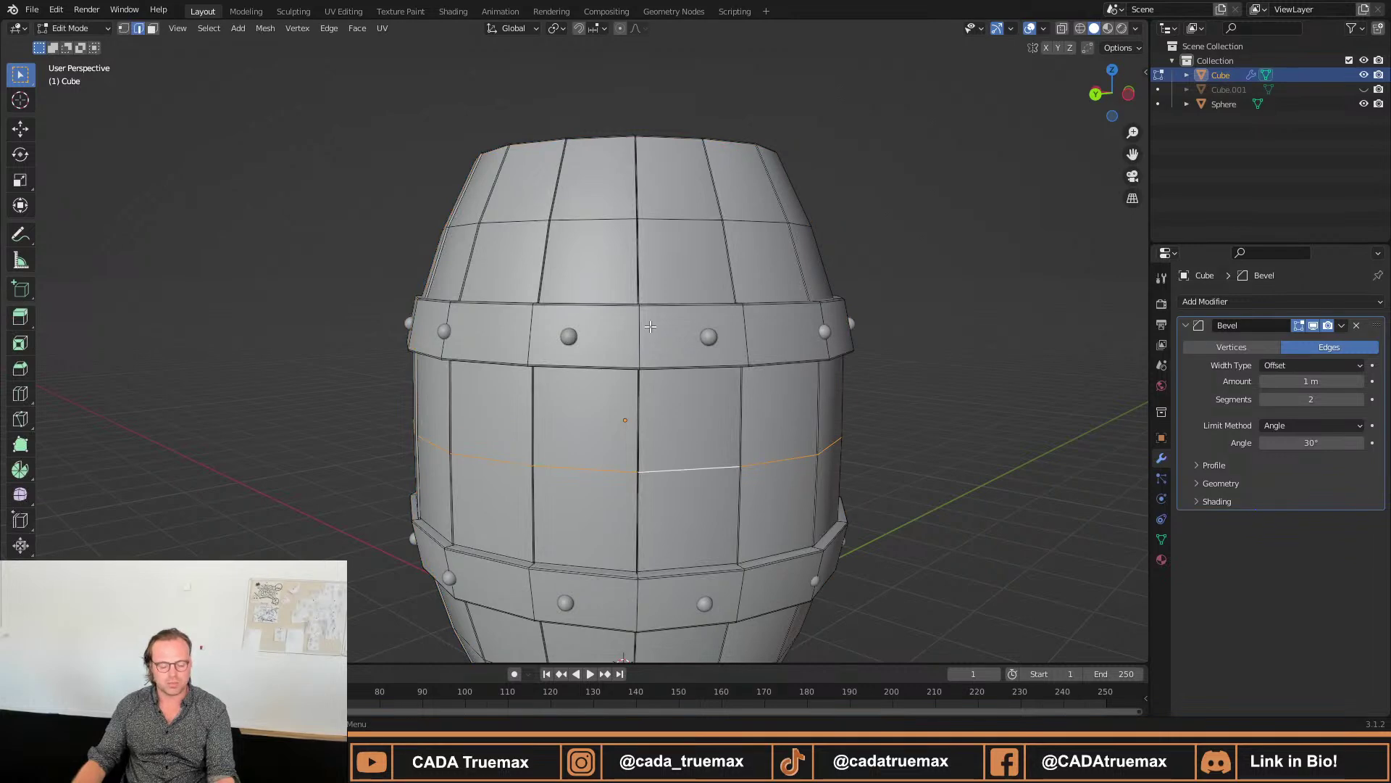
pyautogui.hotkey('shift', 'a')
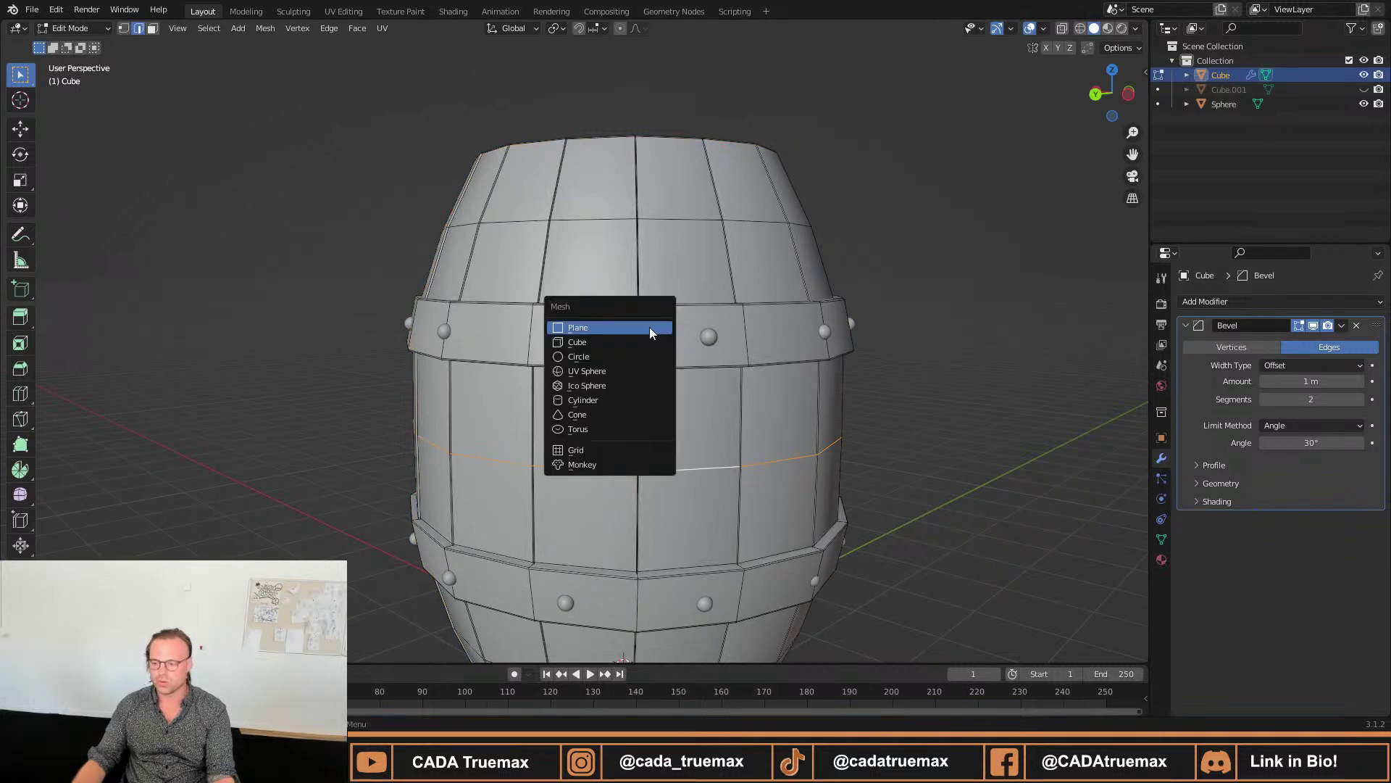
pyautogui.click(596, 370)
pyautogui.press('g')
pyautogui.press('z')
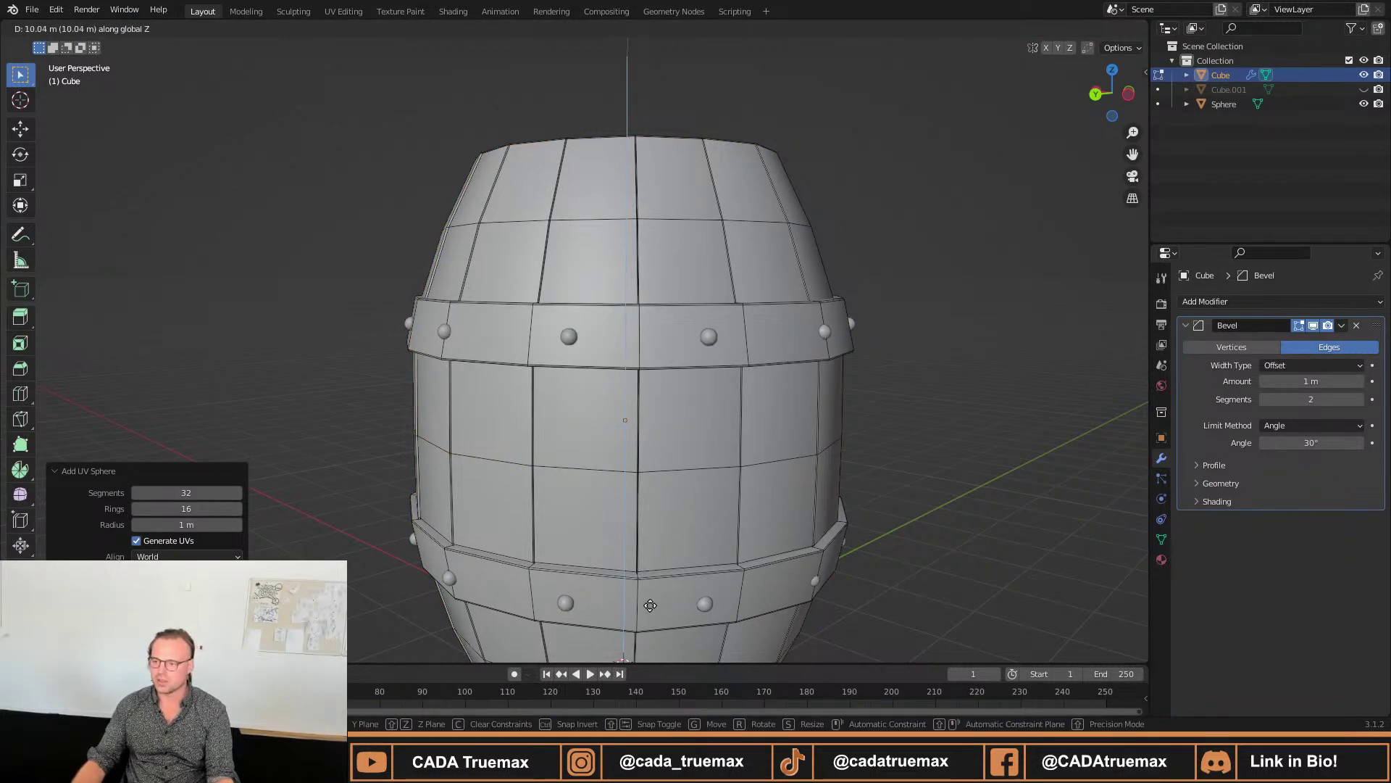
pyautogui.click(638, 419)
pyautogui.moveTo(638, 418); pyautogui.dragTo(622, 226, button='middle')
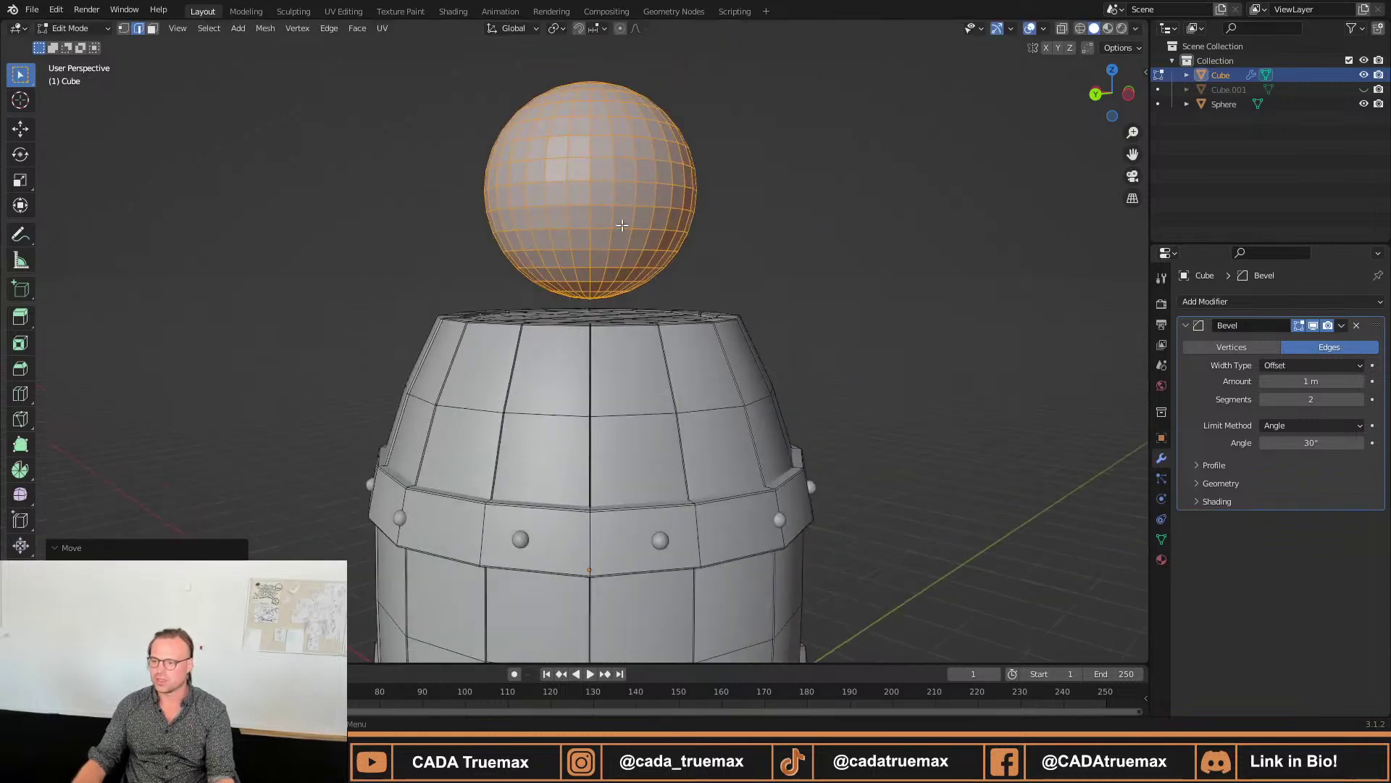
# Select only the sphere's linked geometry within the barrel mesh and look at the Separate options.
pyautogui.press('Tab')
pyautogui.moveTo(729, 210)
pyautogui.mouseDown(button='middle')
pyautogui.moveTo(798, 290)
pyautogui.moveTo(523, 259)
pyautogui.moveTo(613, 324)
pyautogui.moveTo(534, 296)
pyautogui.mouseUp(button='middle')
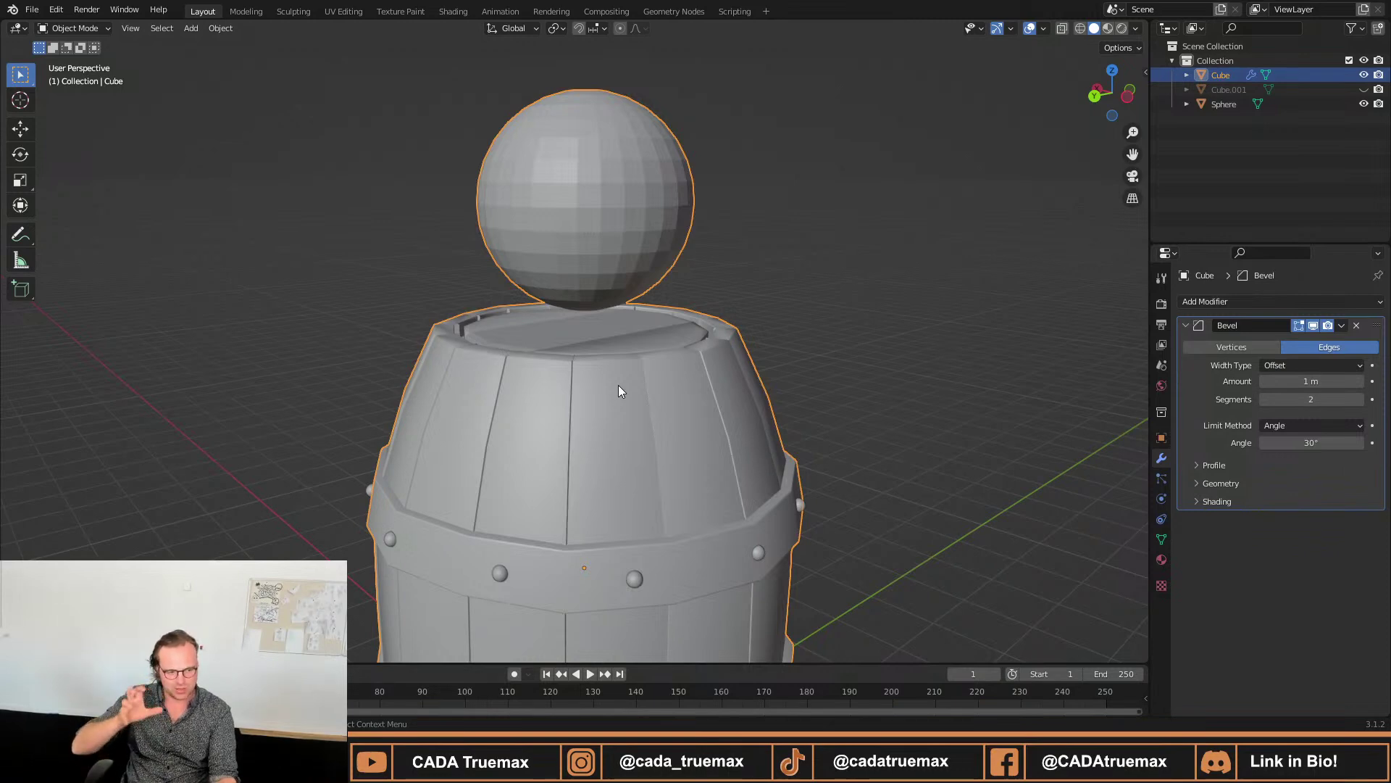
pyautogui.press('Tab')
pyautogui.moveTo(615, 386); pyautogui.dragTo(439, 180, button='middle')
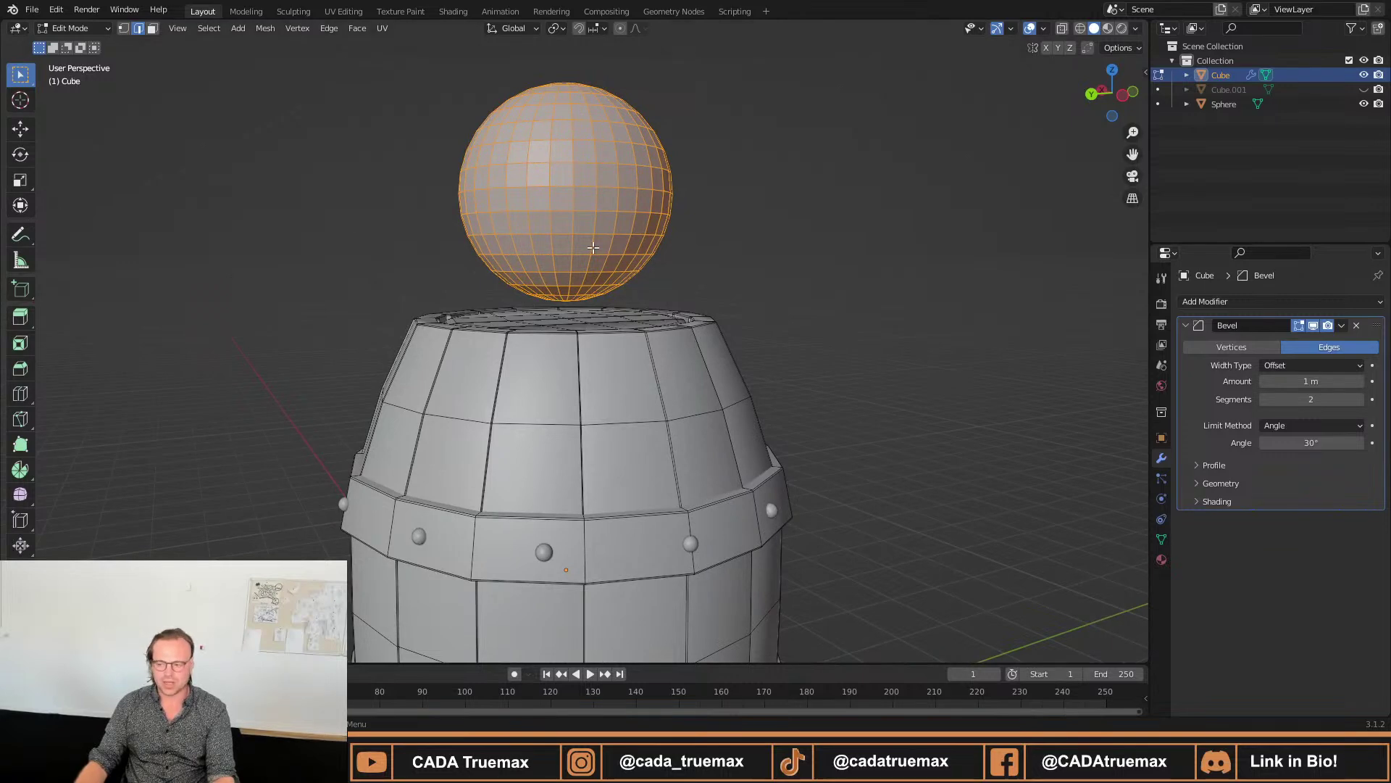
pyautogui.hotkey('alt', 'a')
pyautogui.click(584, 212)
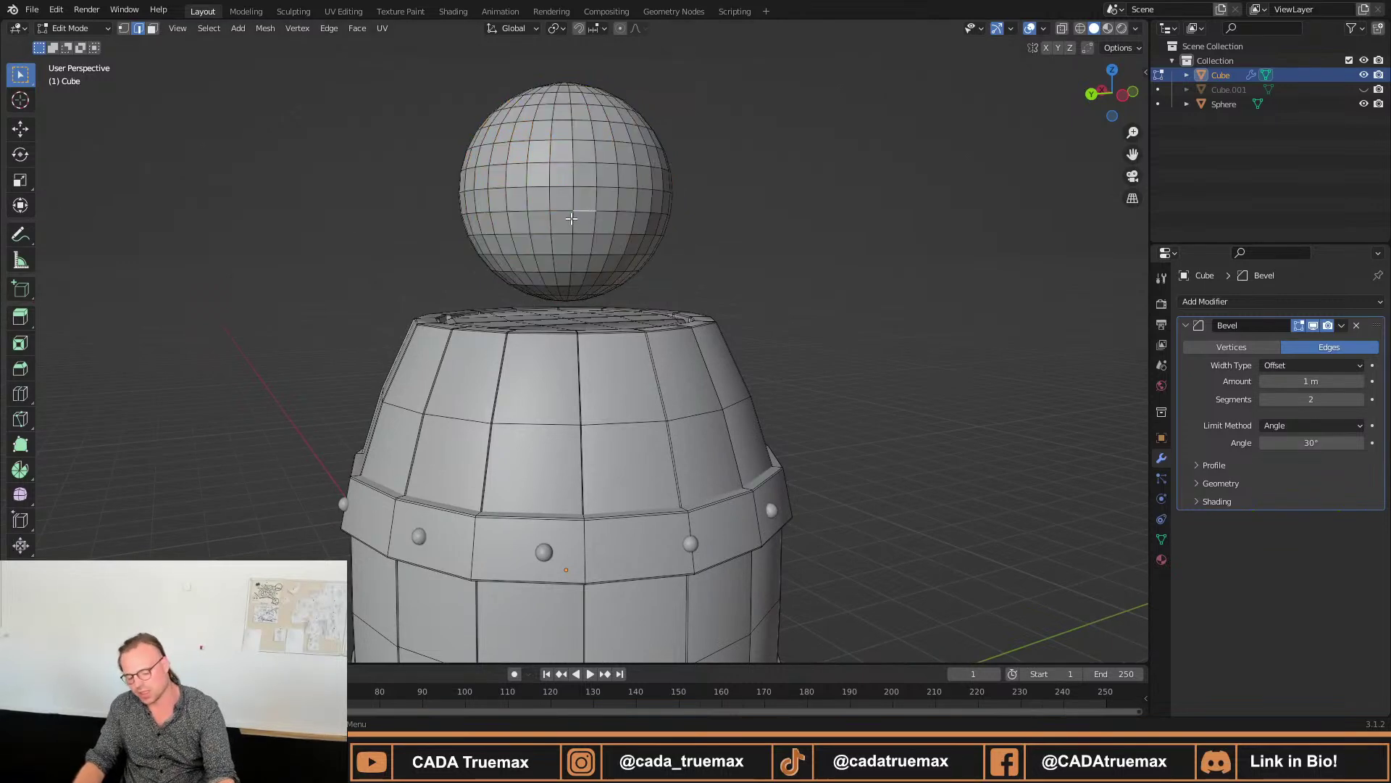
pyautogui.press('l')
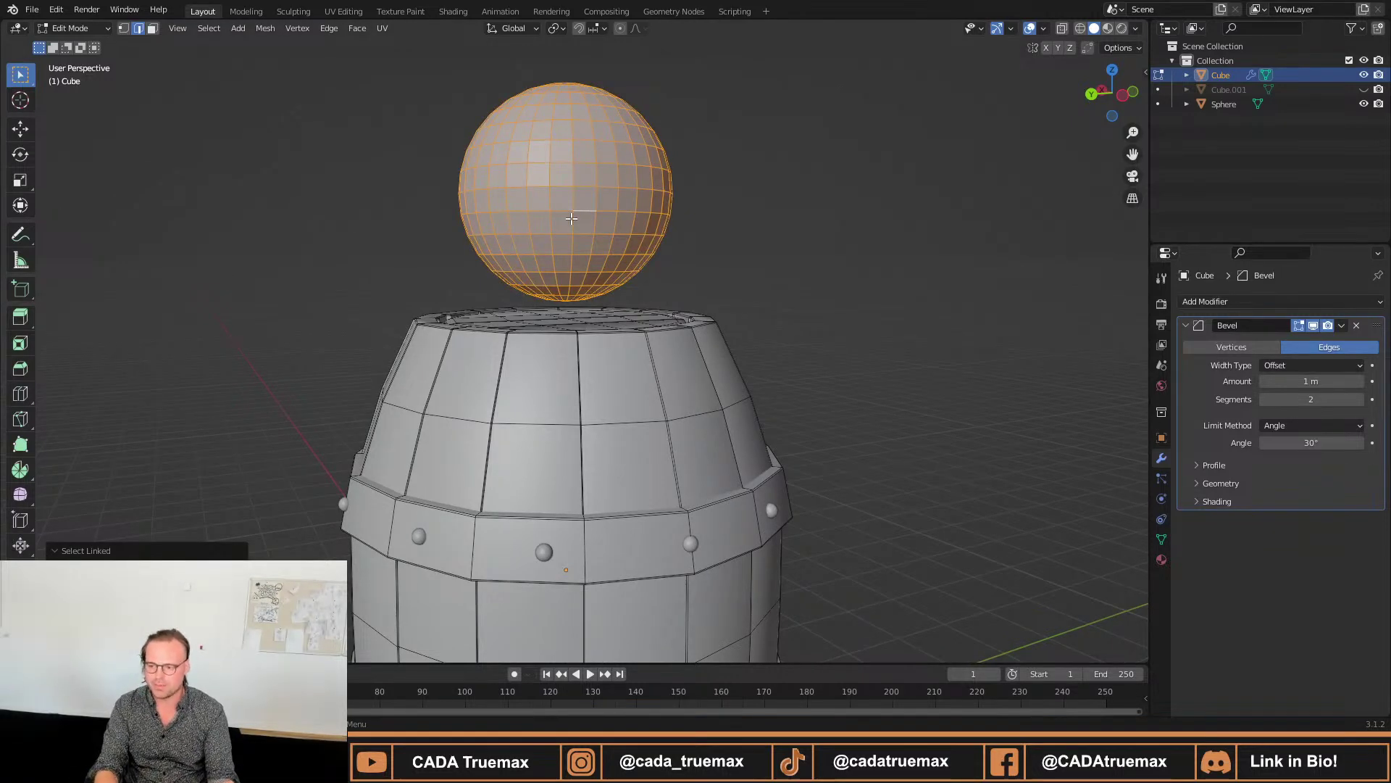
pyautogui.press('p')
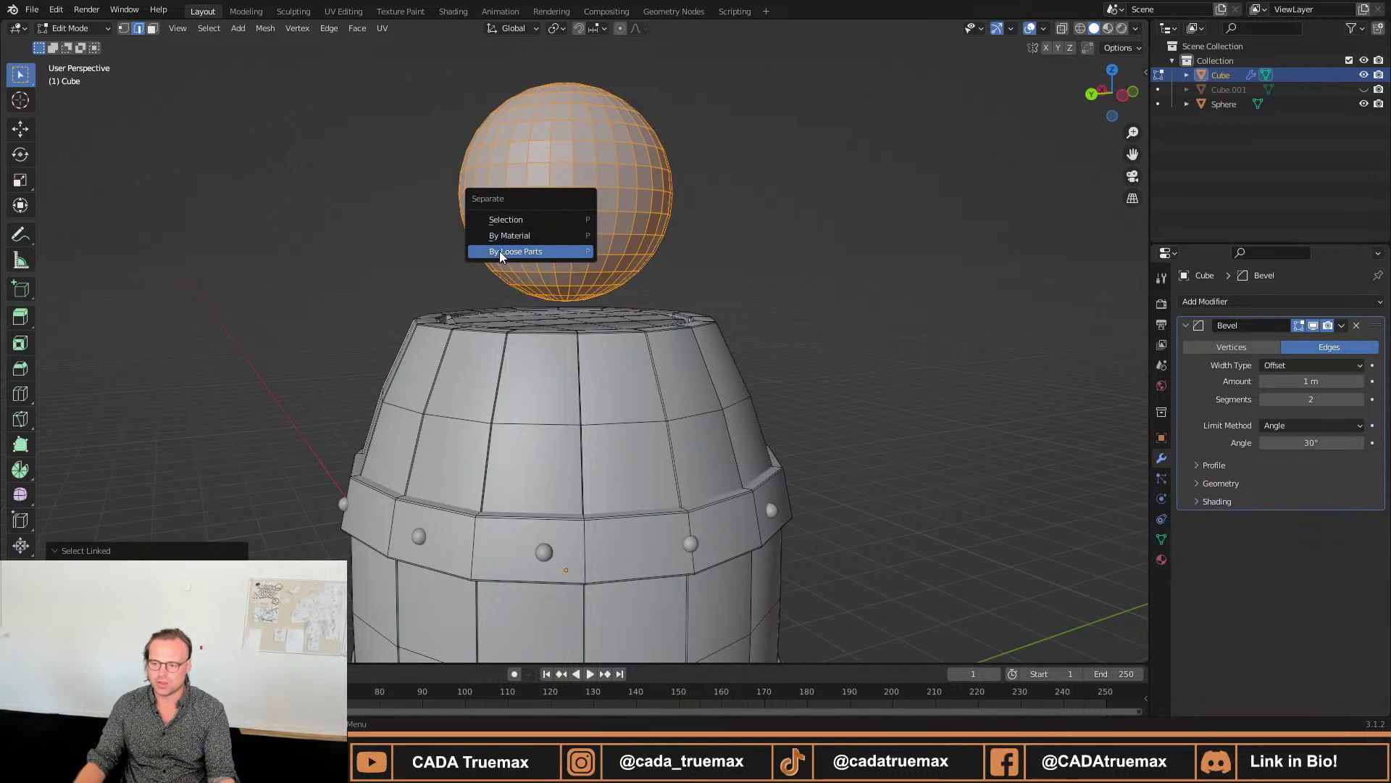
pyautogui.press('Escape')
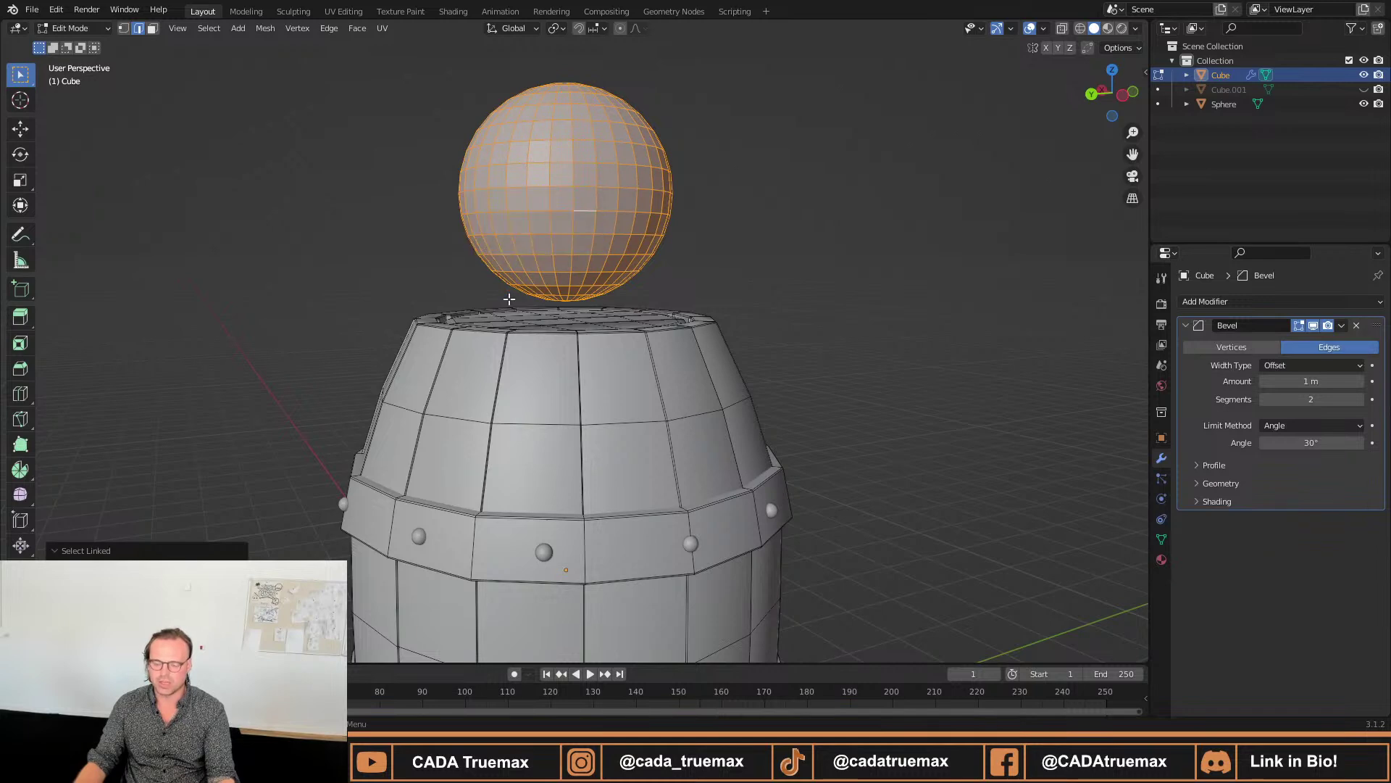
# Try separating only the selected sphere from the barrel mesh into its own object, and undo it.
pyautogui.press('p')
pyautogui.click(548, 214)
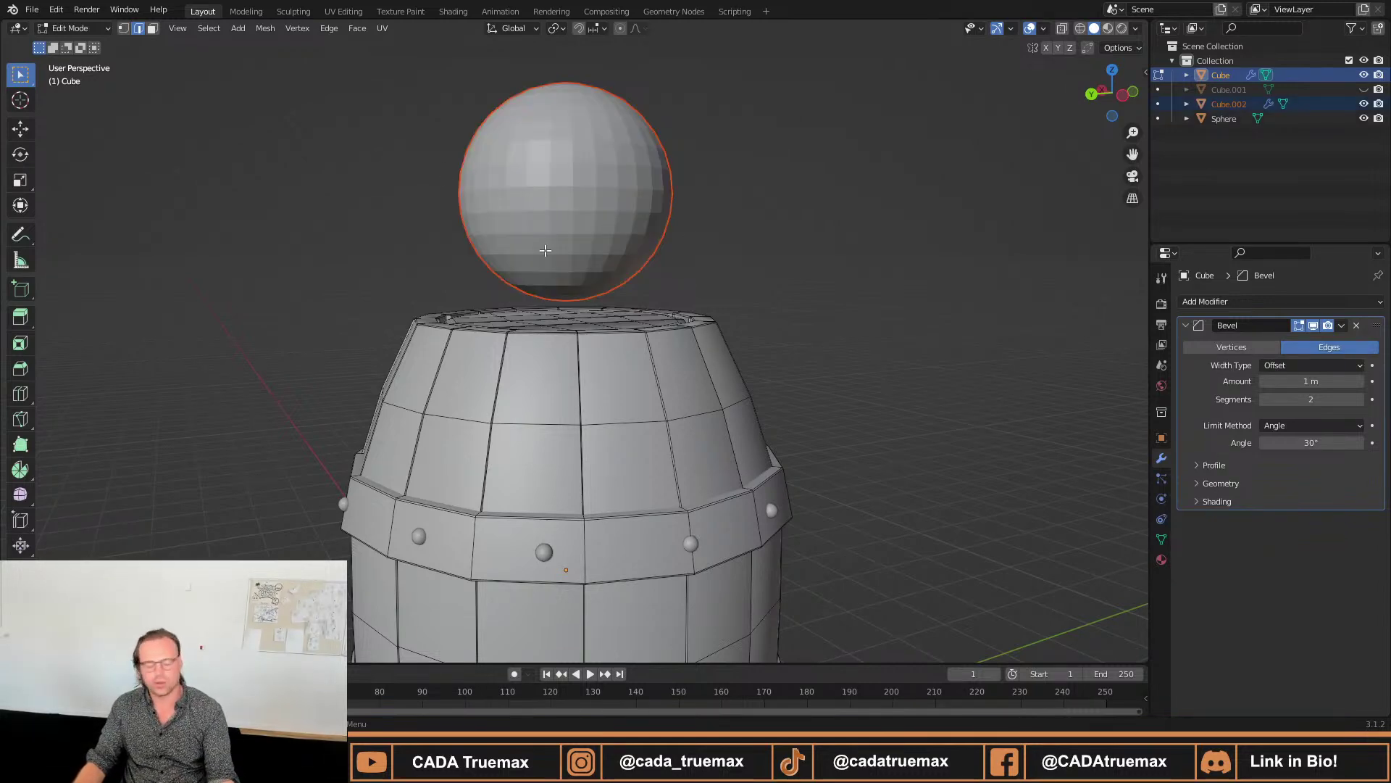
pyautogui.hotkey('ctrl', 'z')
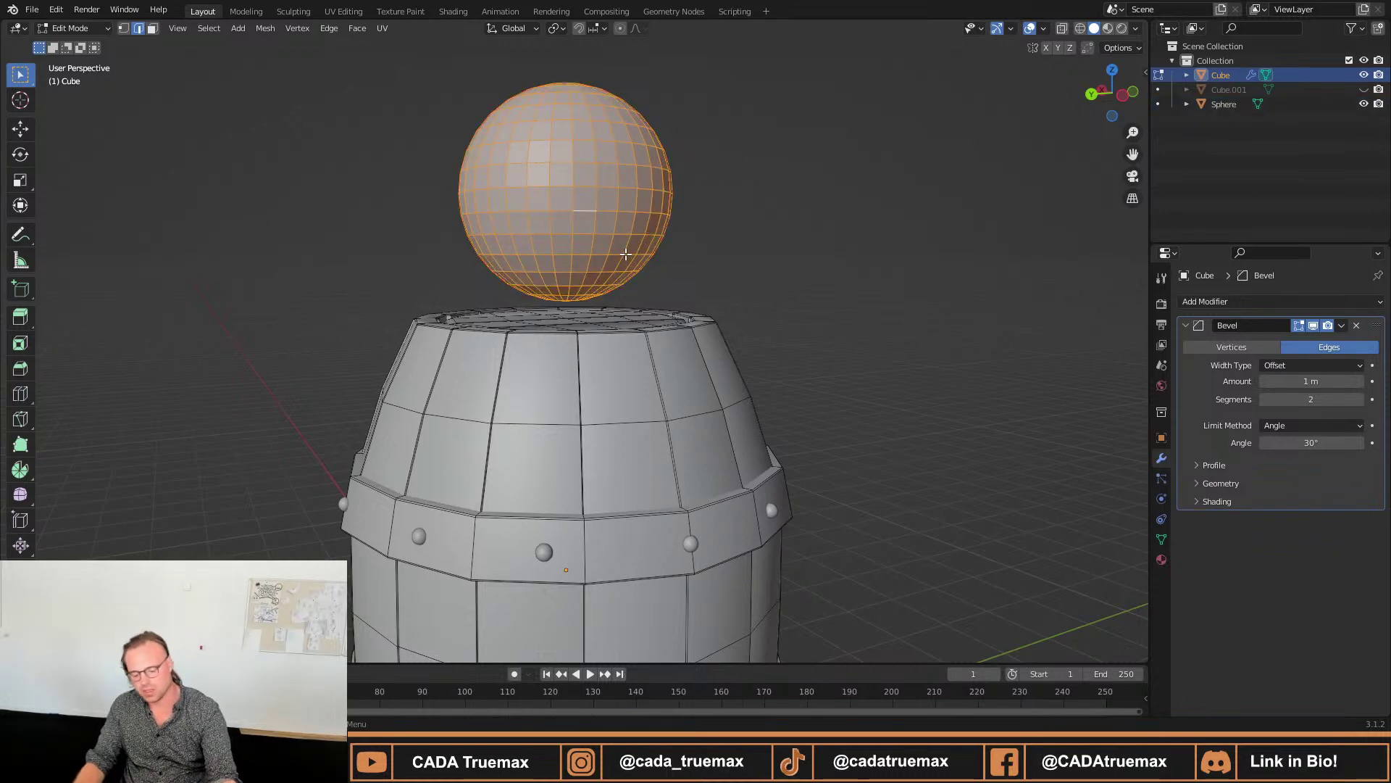
# Separate the barrel mesh by loose parts and select the upper band, lower band and sphere individually in Object Mode.
pyautogui.press('p')
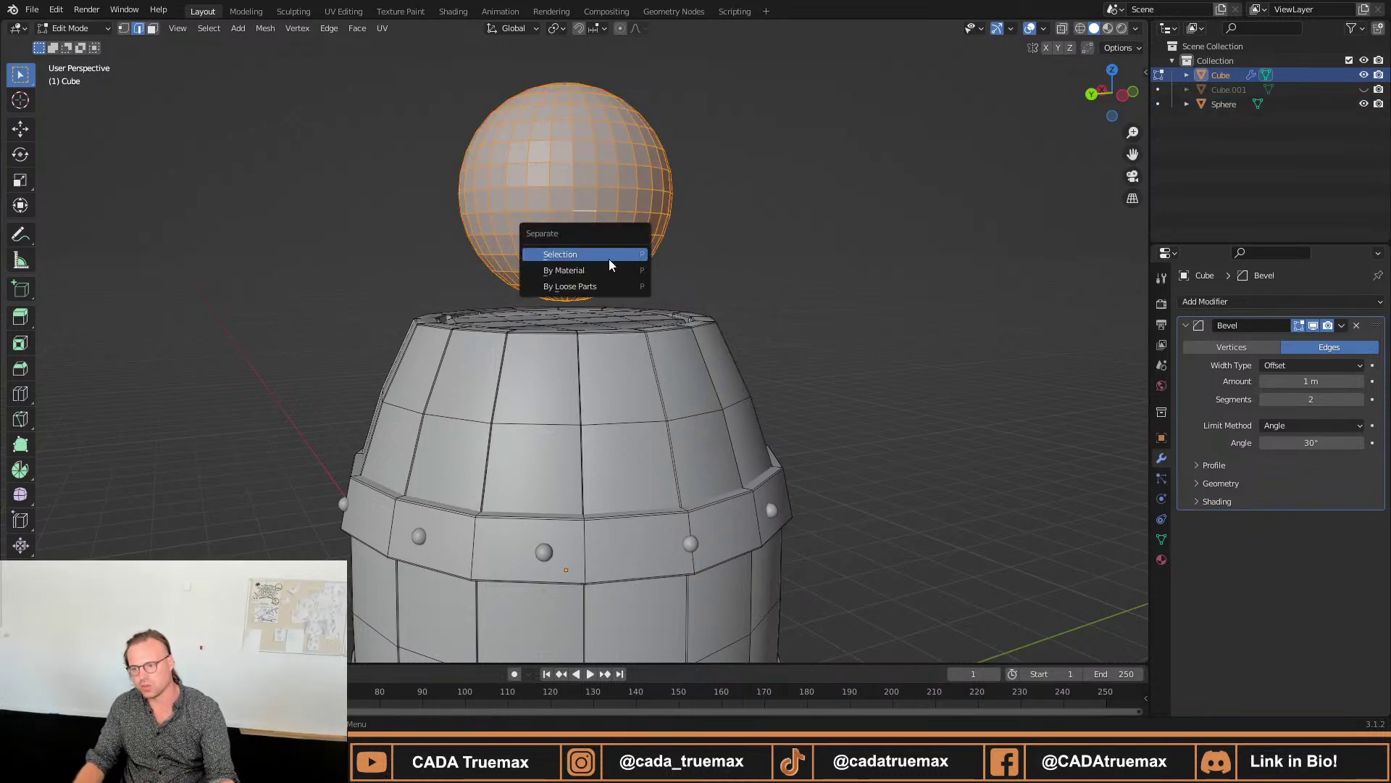
pyautogui.click(570, 287)
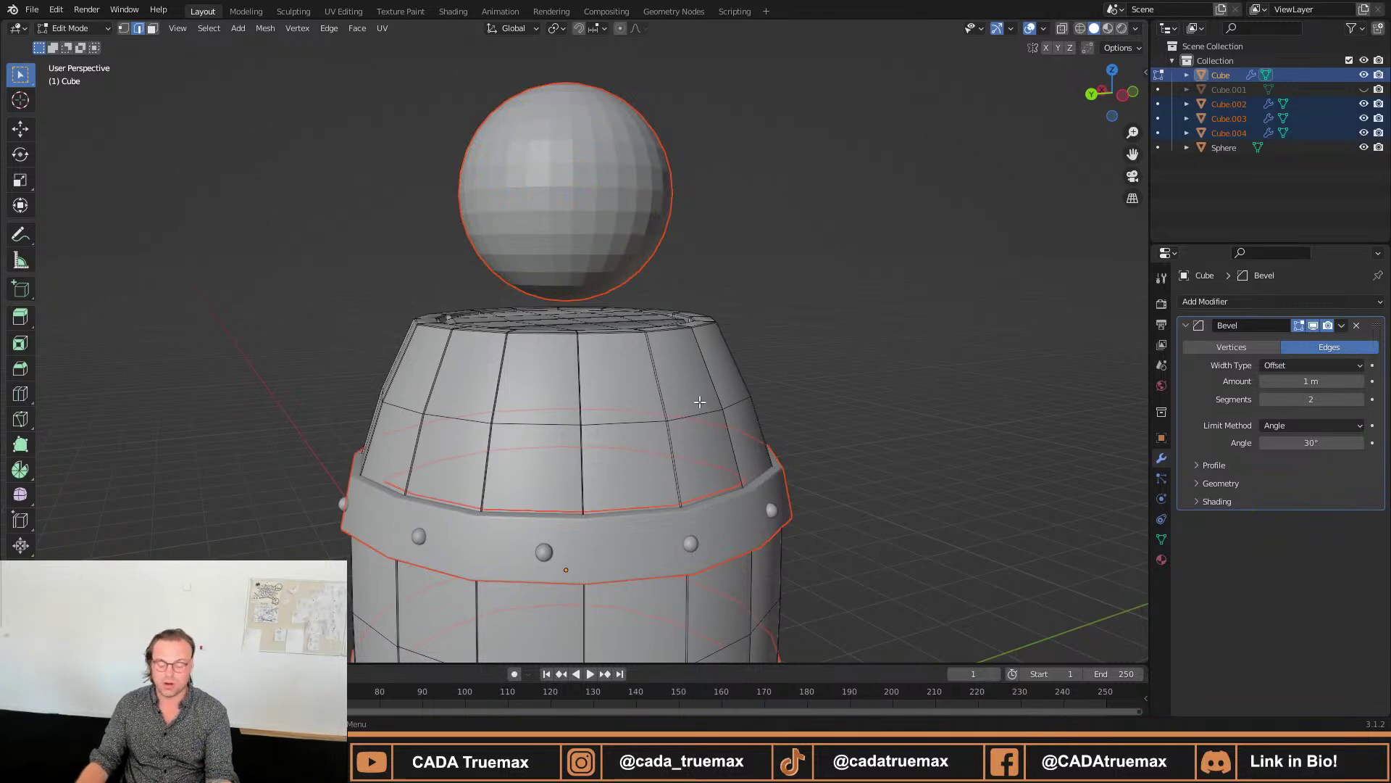
pyautogui.press('Tab')
pyautogui.click(725, 508)
pyautogui.moveTo(725, 507); pyautogui.dragTo(750, 426, button='middle')
pyautogui.scroll(-3, 725, 435)
pyautogui.click(640, 435)
pyautogui.scroll(-2, 616, 463)
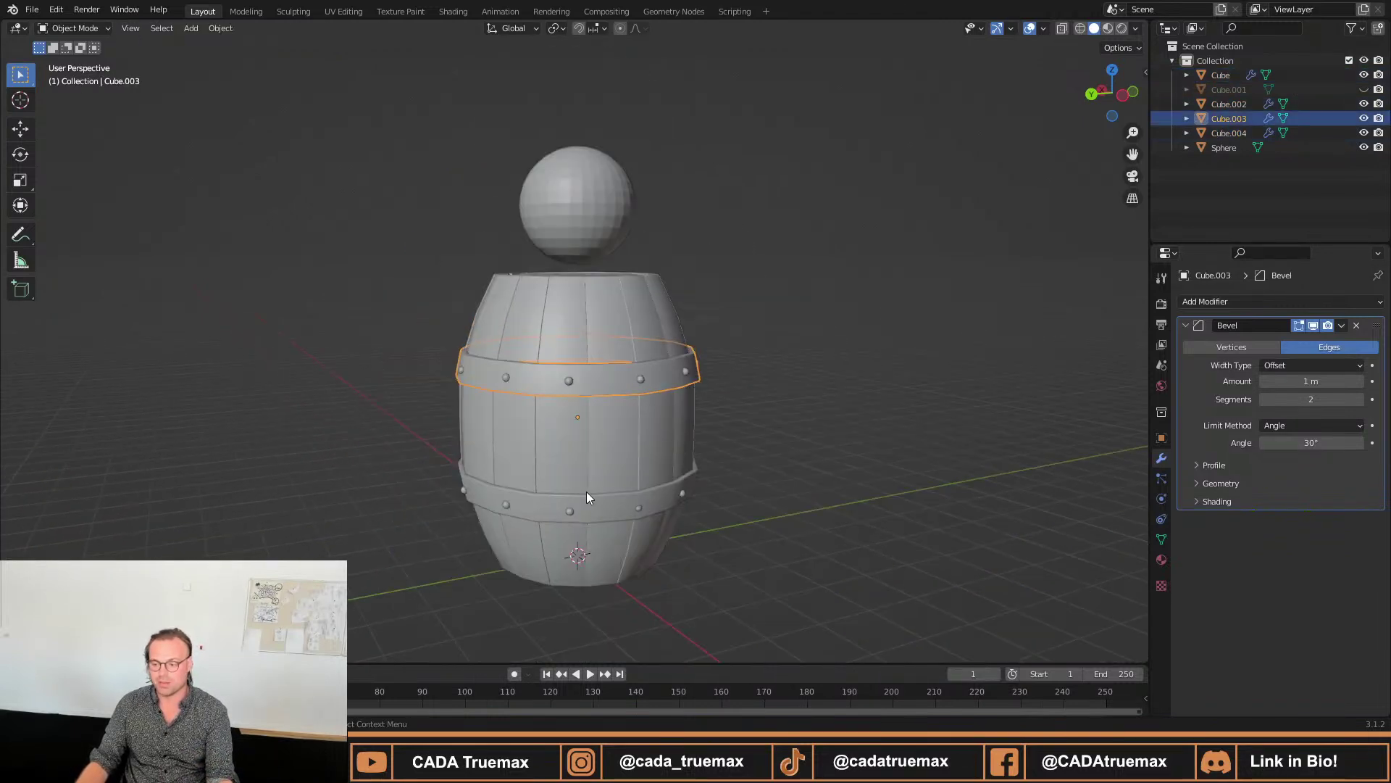
pyautogui.click(585, 491)
pyautogui.click(584, 221)
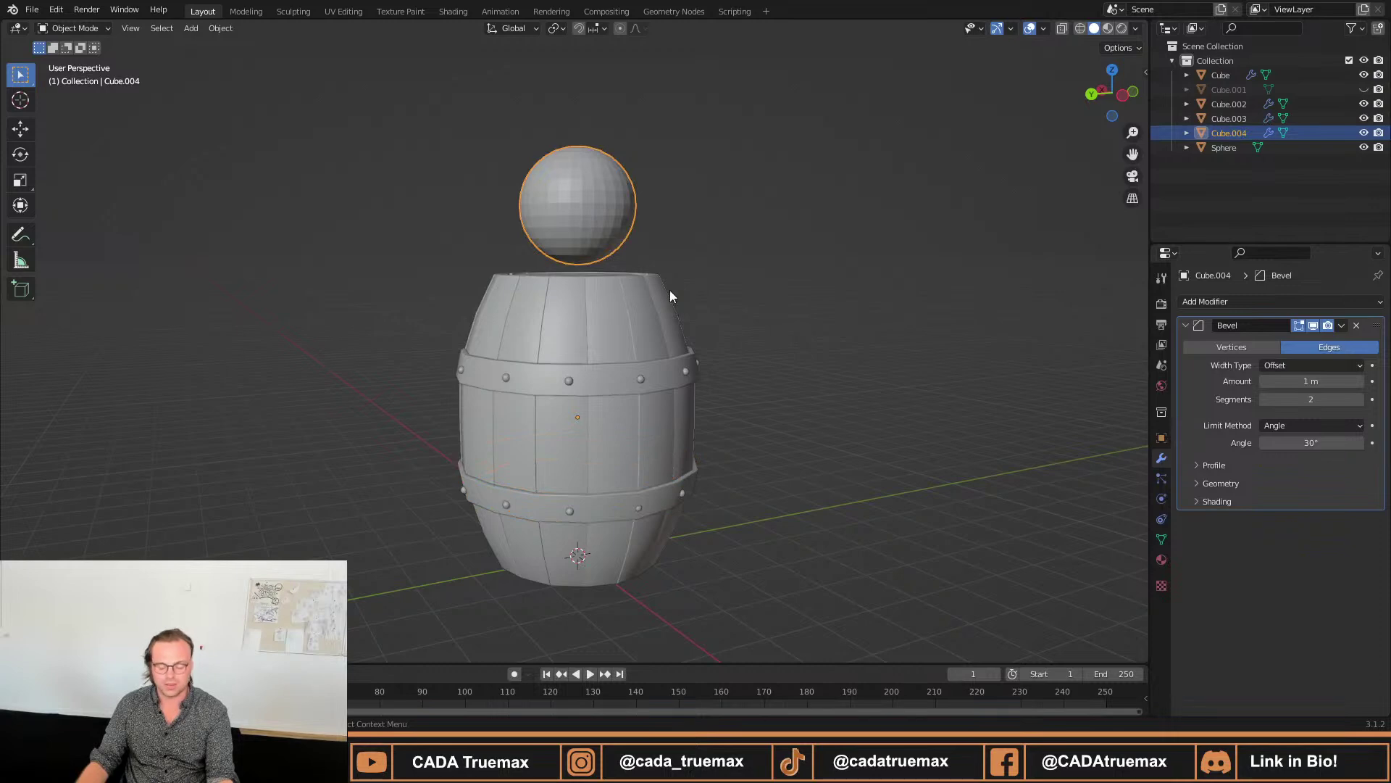
# Undo the loose-parts separation and the earlier edits back to before the sphere was added above the barrel.
pyautogui.hotkey('ctrl', 'z')
pyautogui.hotkey('ctrl', 'z')
pyautogui.hotkey('ctrl', 'z')
pyautogui.hotkey('ctrl', 'z')
pyautogui.hotkey('ctrl', 'z')
pyautogui.hotkey('ctrl', 'z')
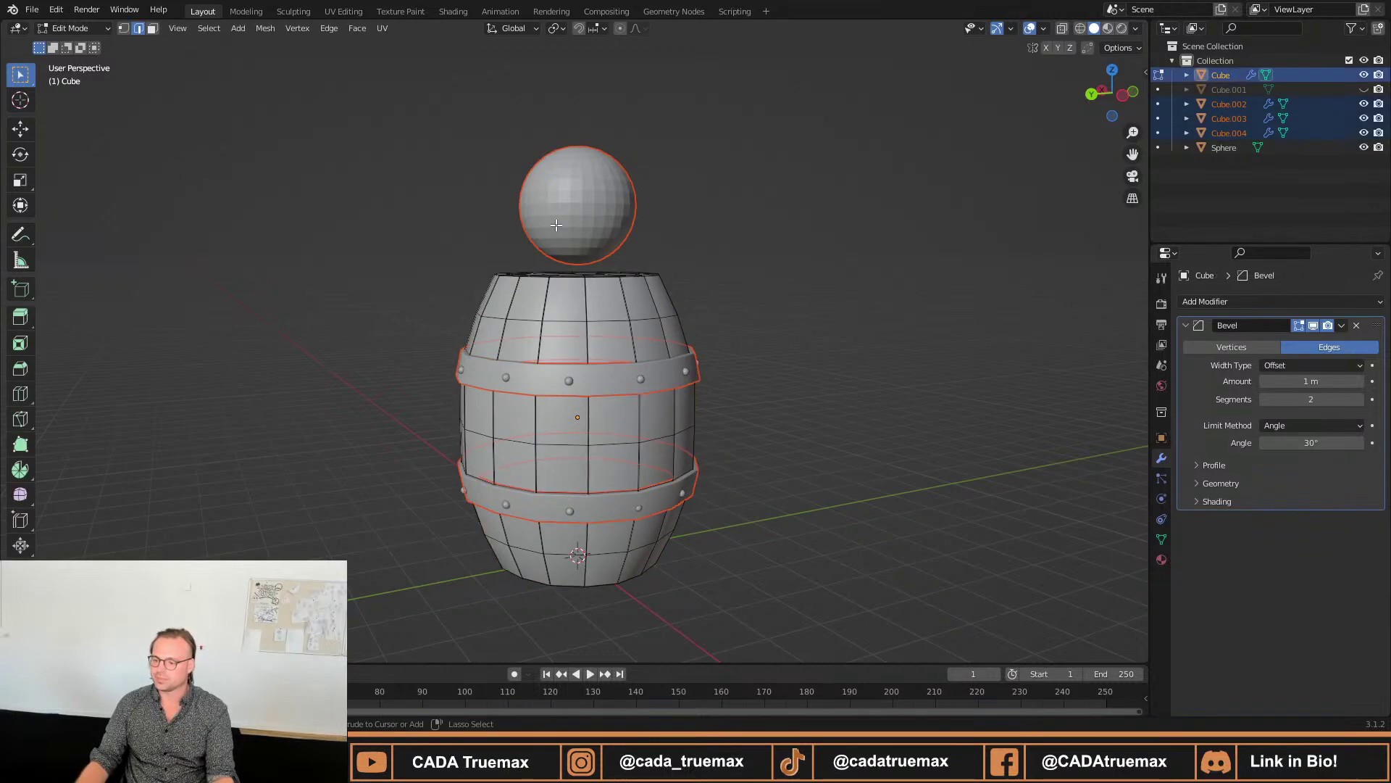
pyautogui.hotkey('ctrl', 'z')
pyautogui.hotkey('ctrl', 'z')
pyautogui.hotkey('ctrl', 'z')
pyautogui.hotkey('ctrl', 'z')
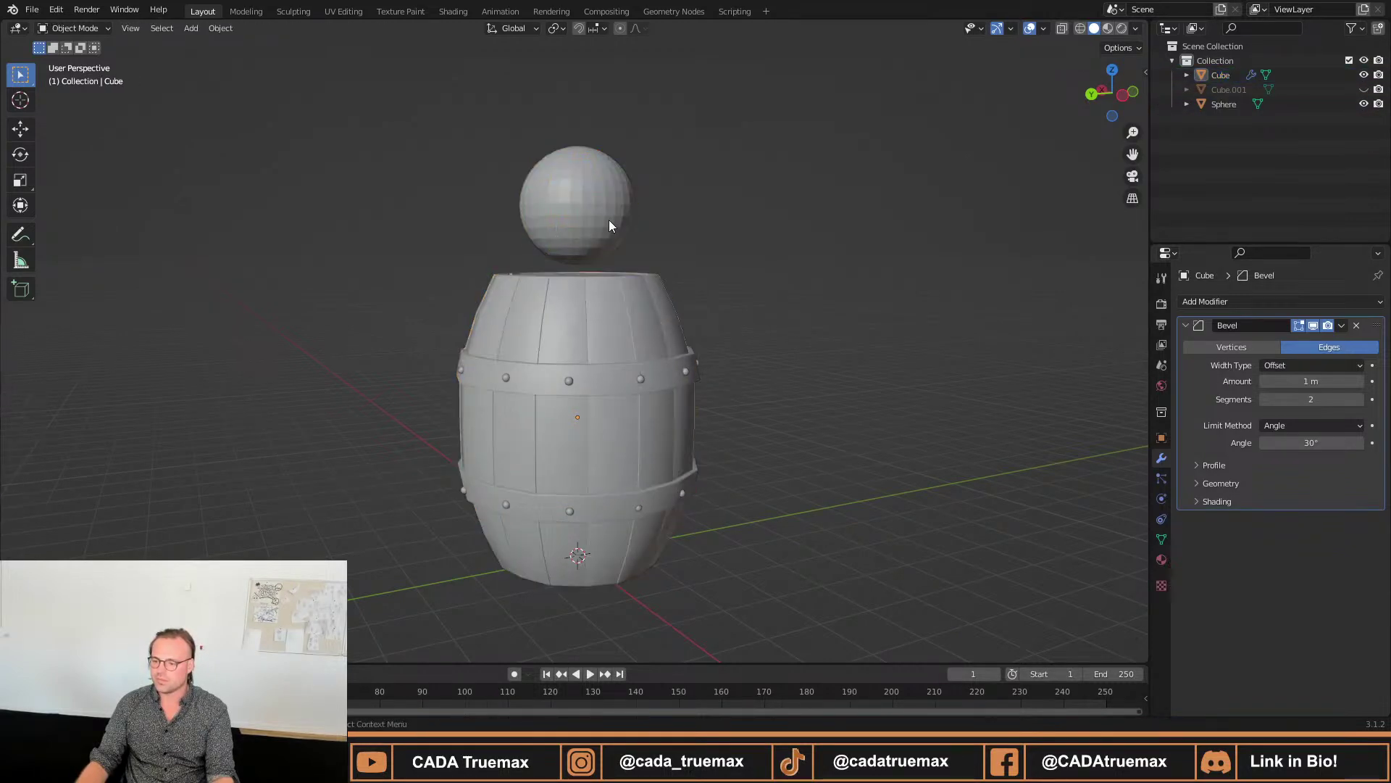
pyautogui.hotkey('ctrl', 'z')
pyautogui.hotkey('ctrl', 'z')
pyautogui.hotkey('ctrl', 'z')
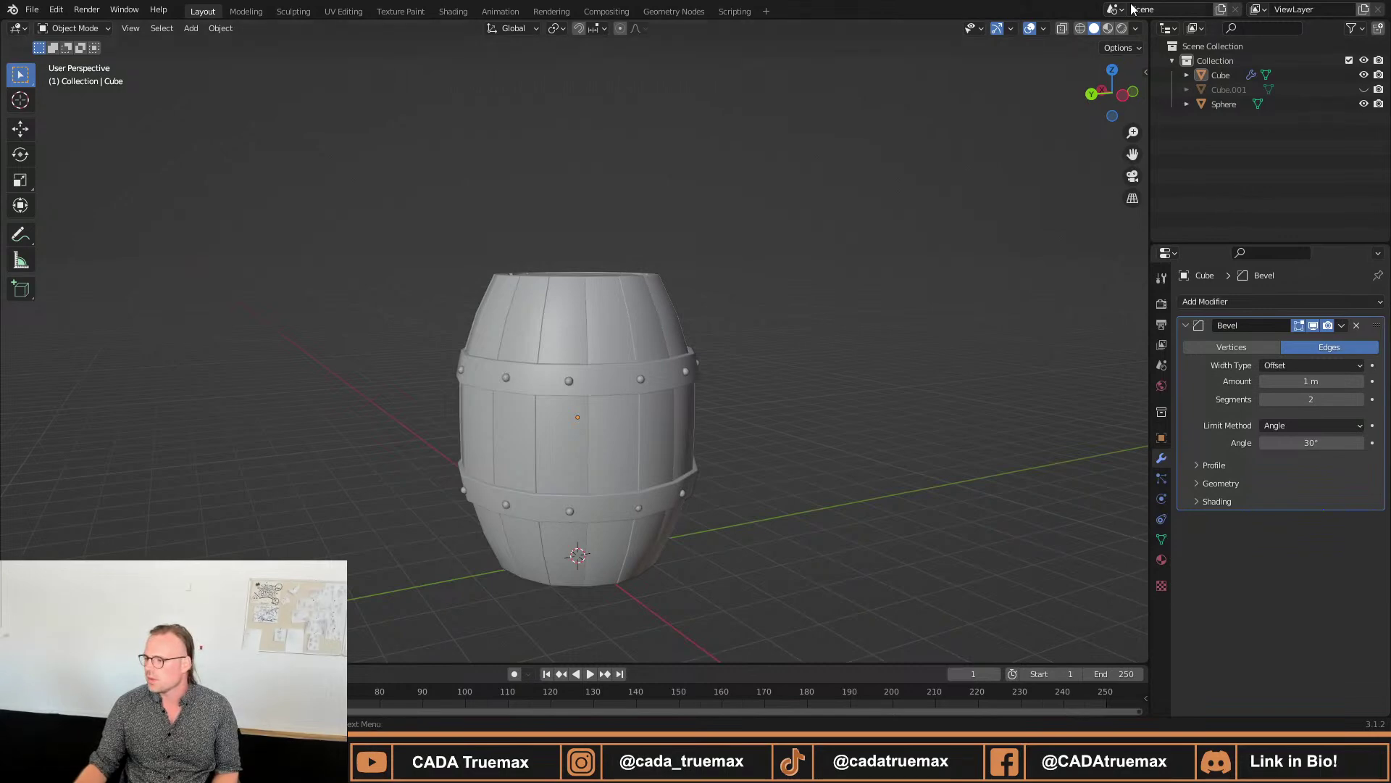
# Examine the barrel from several sides and from above in Object Mode.
pyautogui.click(656, 313)
pyautogui.click(877, 290)
pyautogui.moveTo(877, 289); pyautogui.dragTo(562, 350, button='middle')
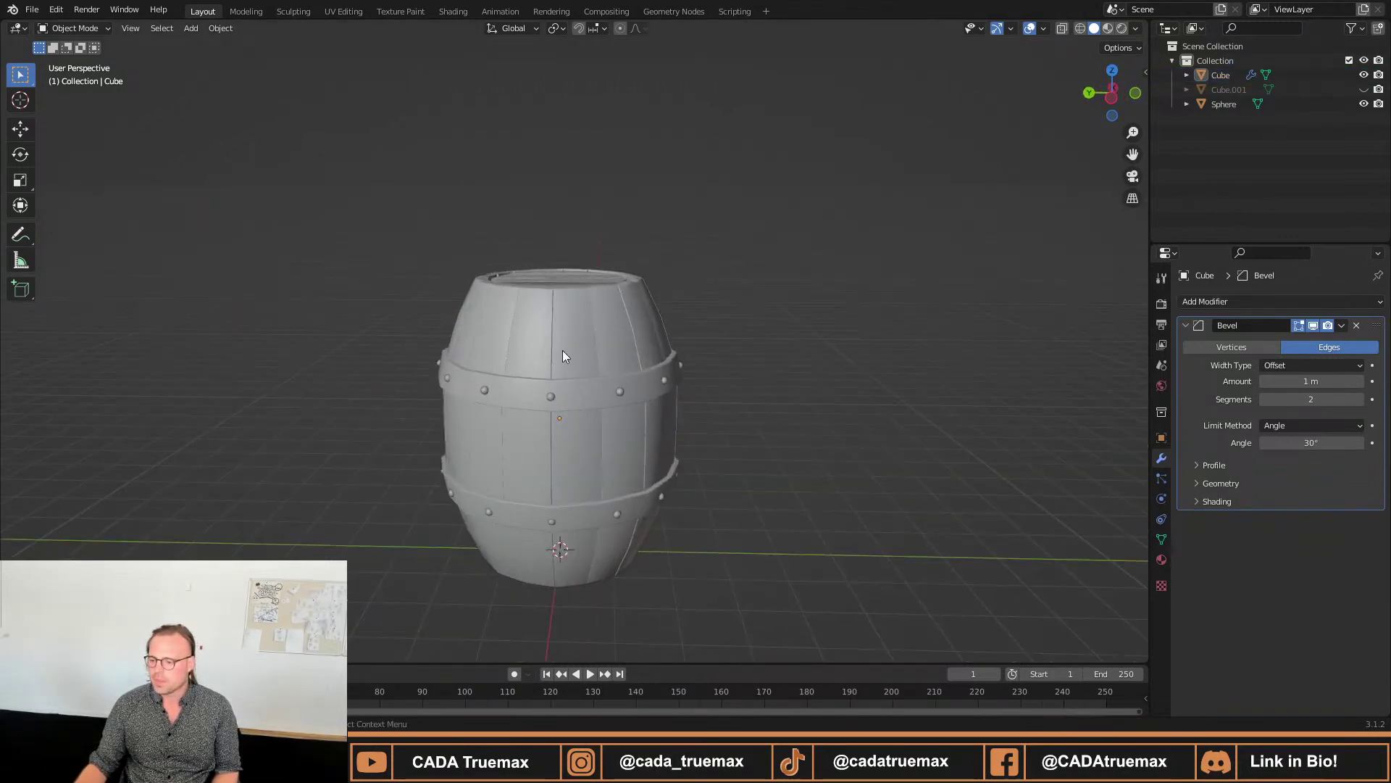
pyautogui.click(563, 350)
pyautogui.moveTo(754, 350); pyautogui.dragTo(863, 376, button='middle')
pyautogui.click(858, 308)
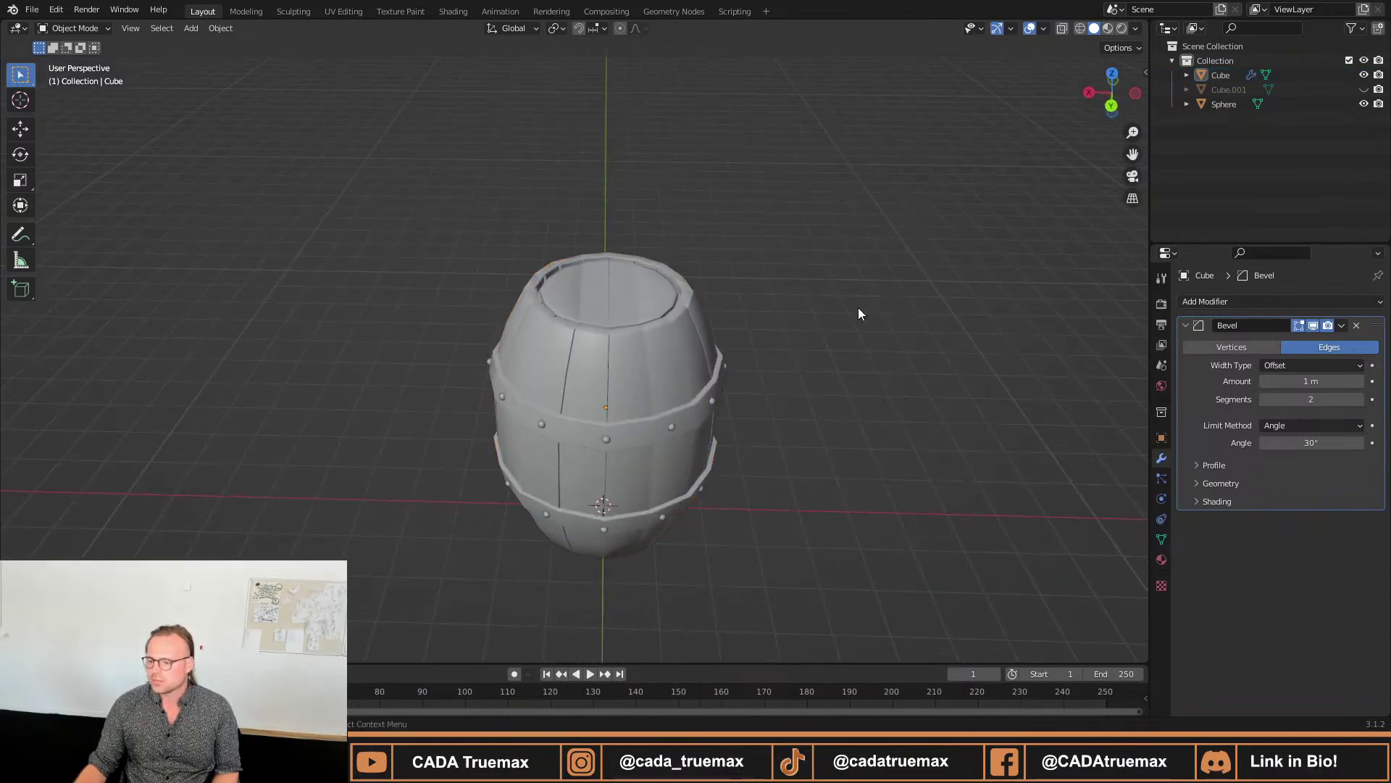
pyautogui.moveTo(863, 307); pyautogui.dragTo(689, 333, button='middle')
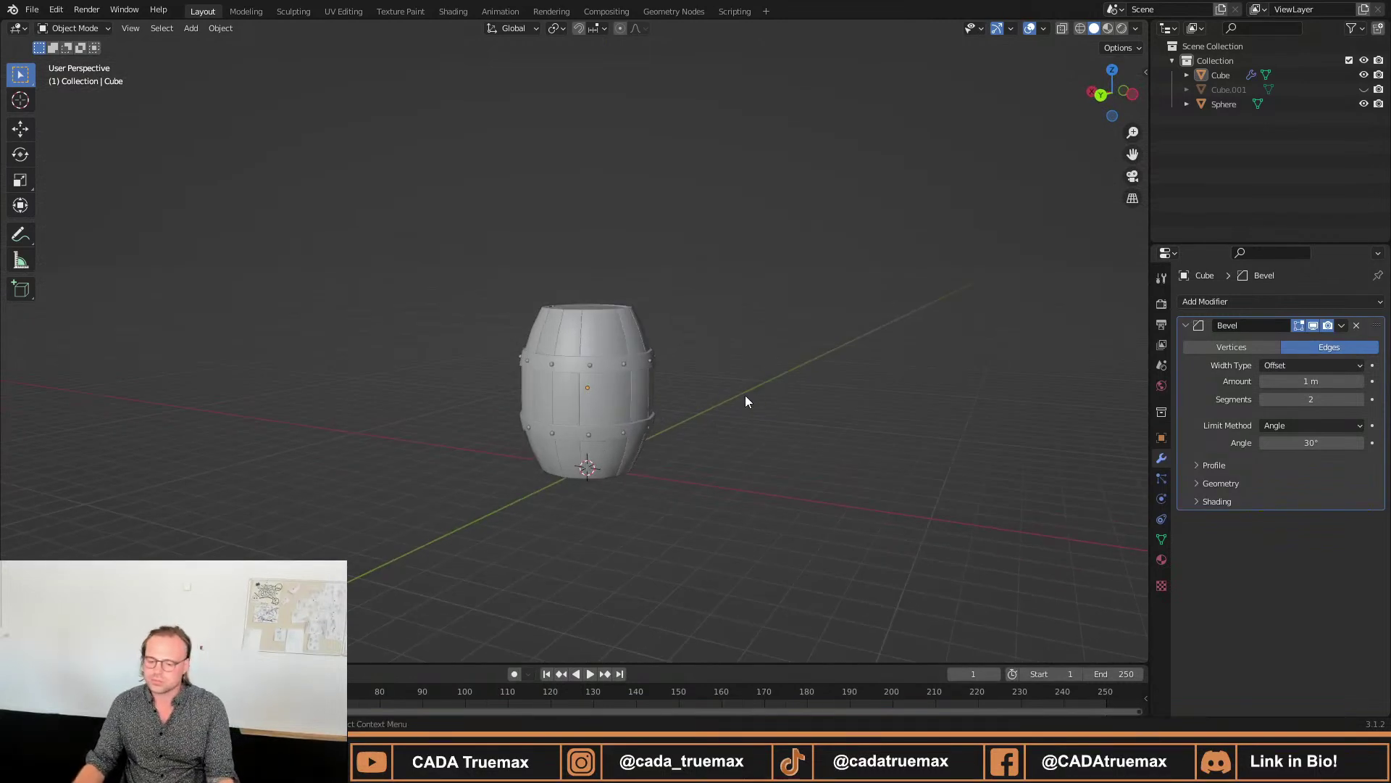
pyautogui.moveTo(736, 413); pyautogui.dragTo(658, 434, button='middle')
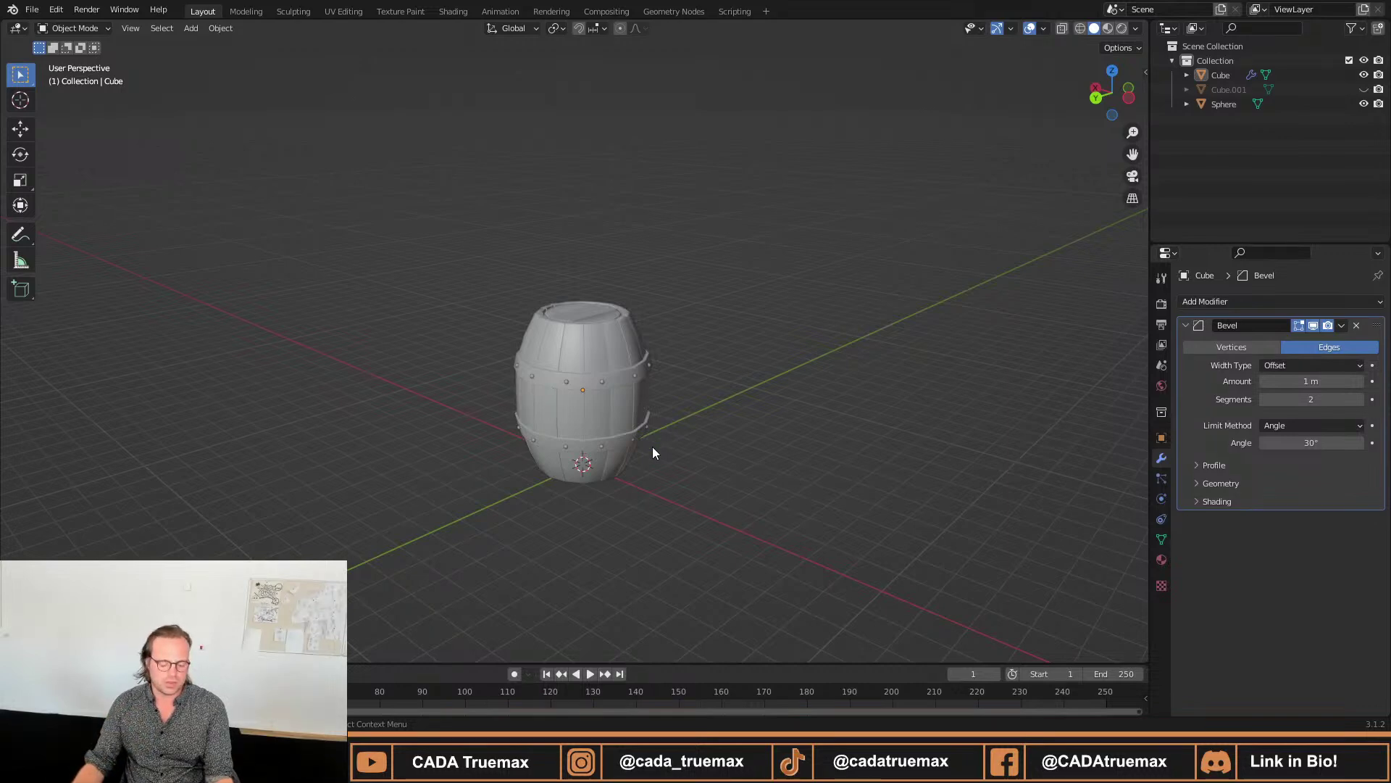
pyautogui.hotkey('shift', 'a')
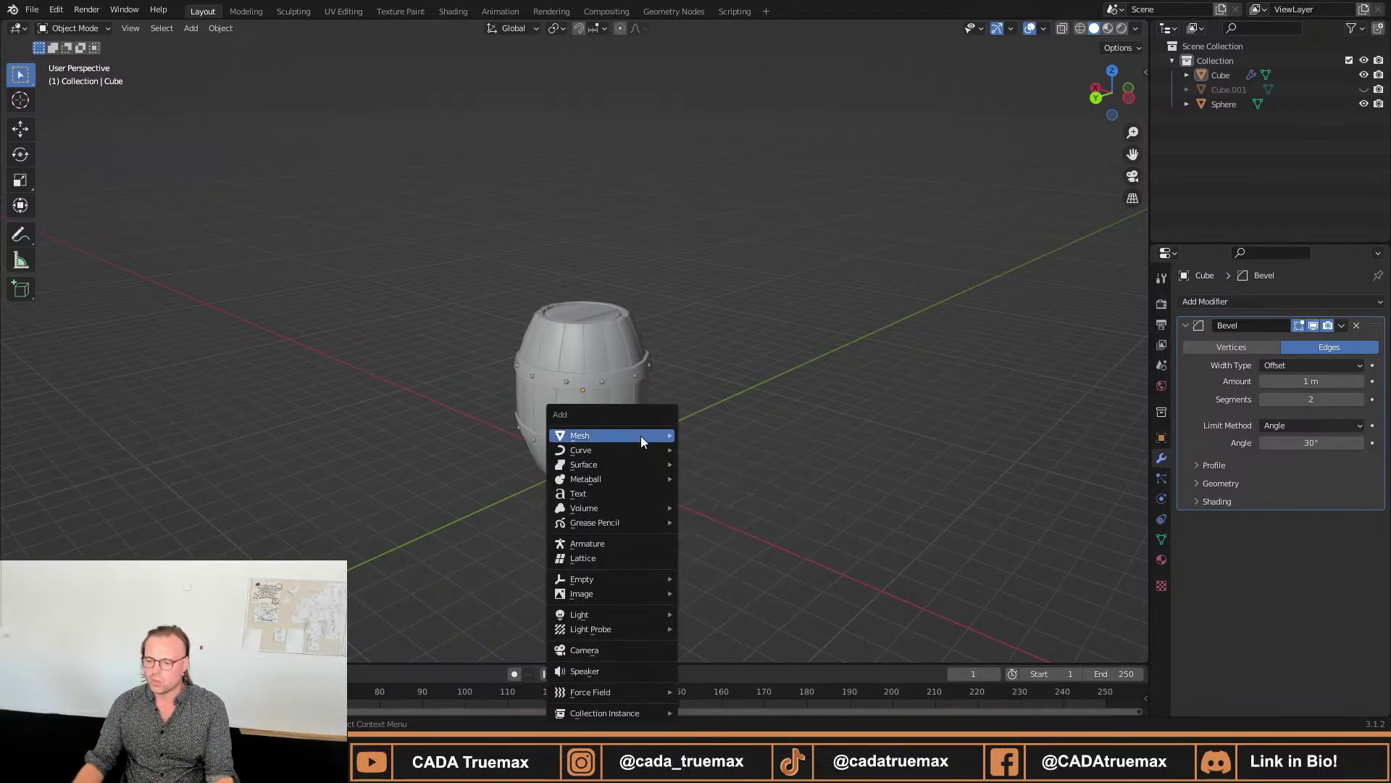
pyautogui.moveTo(640, 437)
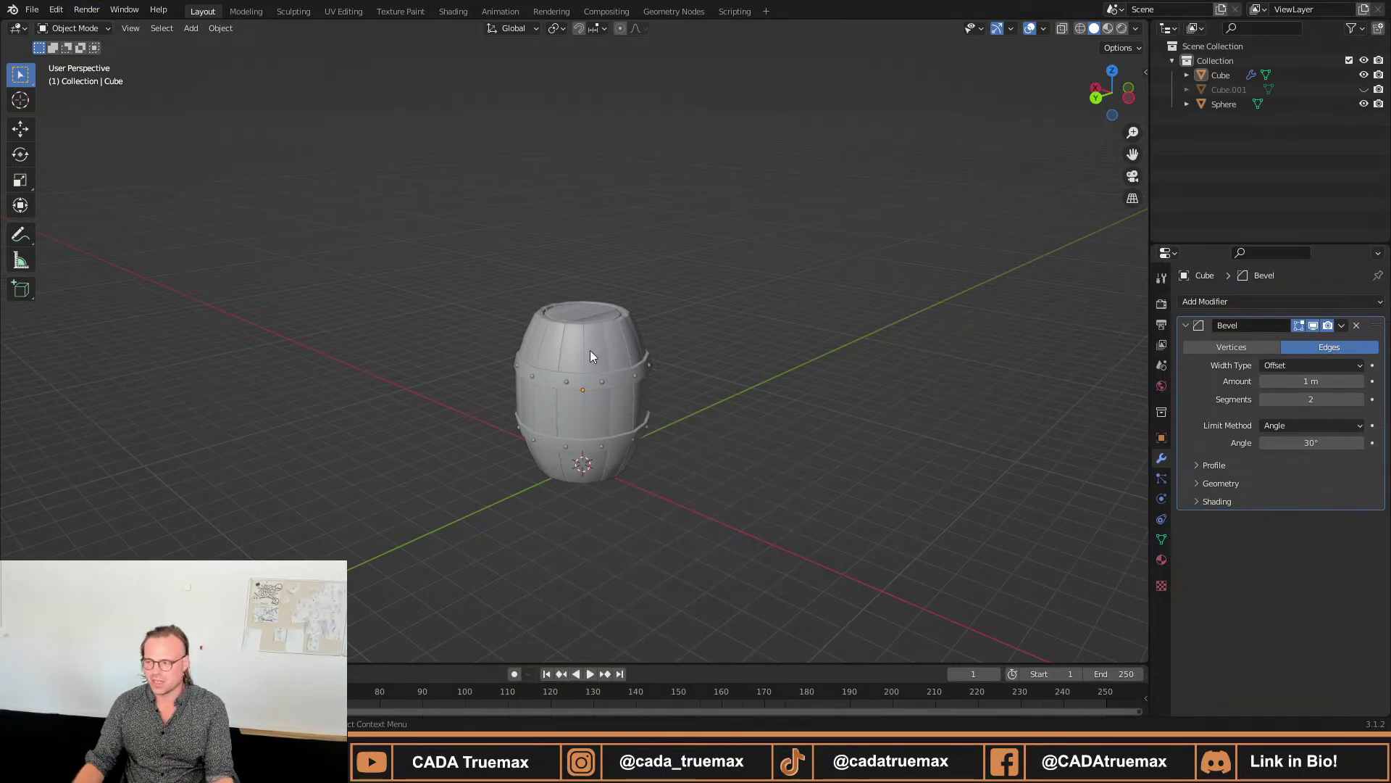
pyautogui.moveTo(735, 373); pyautogui.dragTo(580, 394, button='middle')
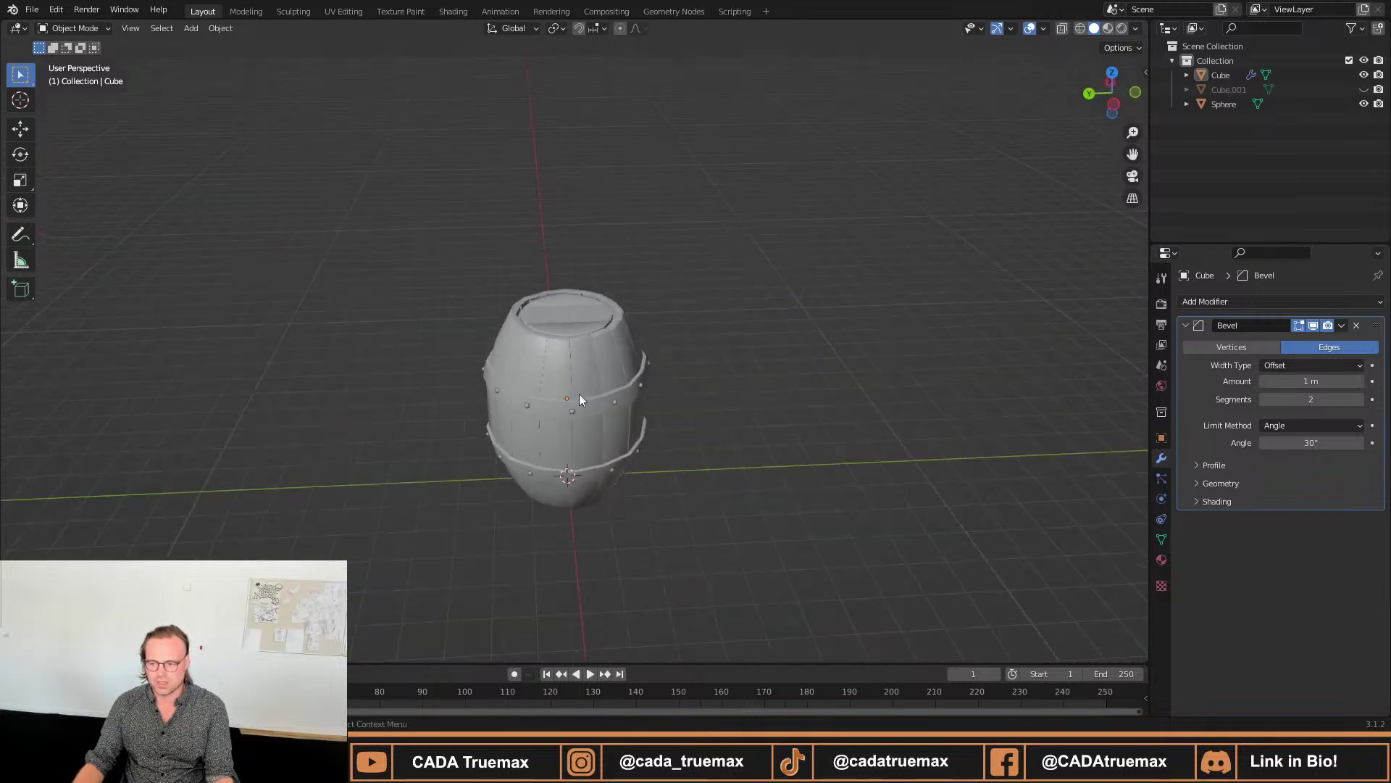
pyautogui.click(536, 420)
pyautogui.click(710, 507)
pyautogui.click(545, 410)
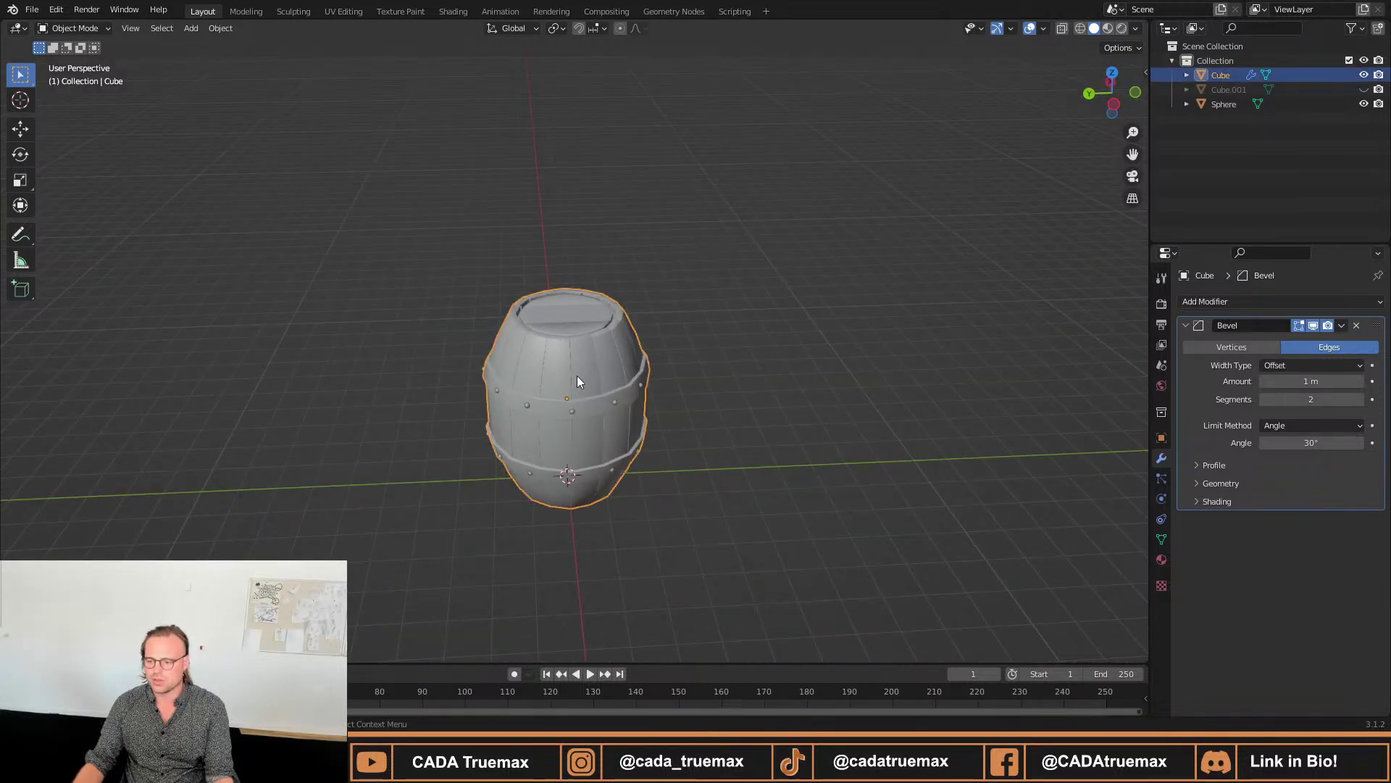
pyautogui.click(727, 346)
# Add a 2 m plane as a separate object and move it up to just above the barrel's lid.
pyautogui.hotkey('shift', 'a')
pyautogui.moveTo(676, 371)
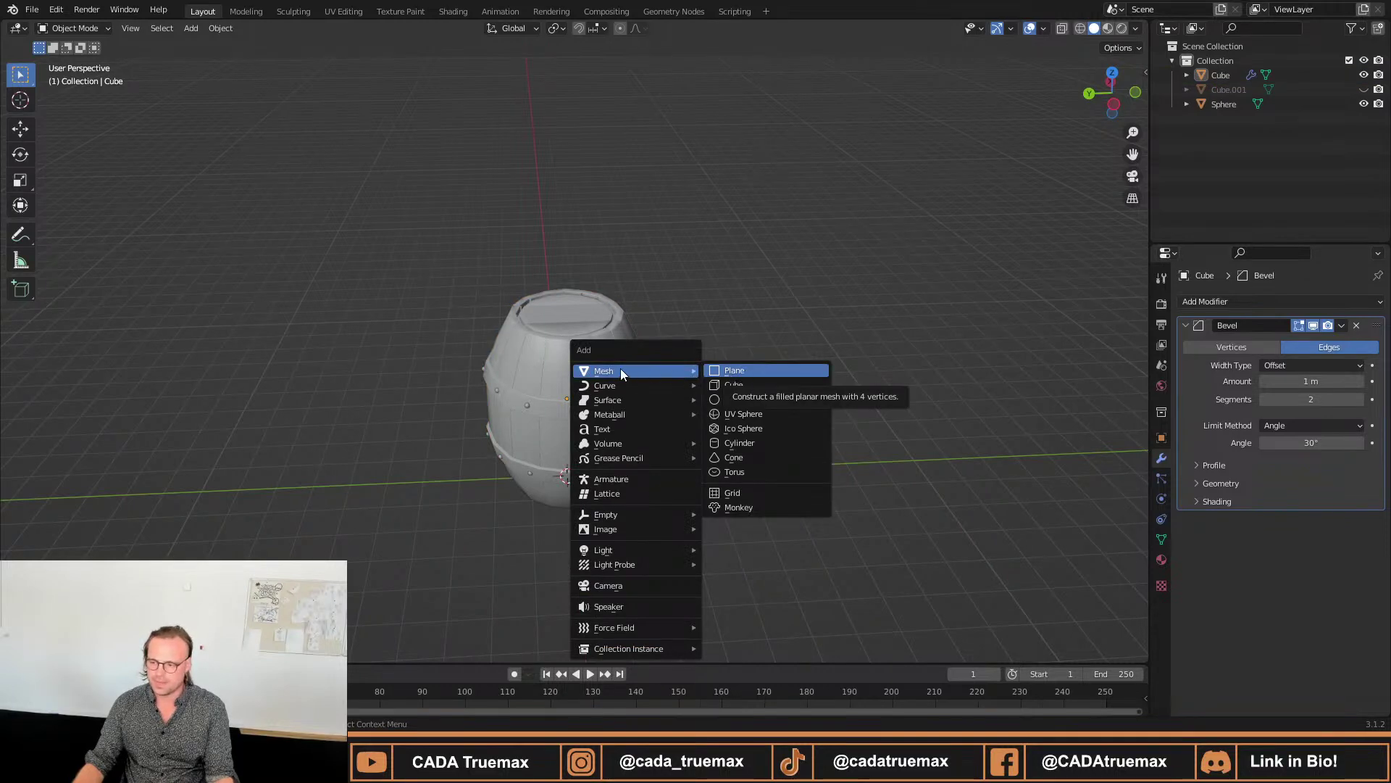
pyautogui.click(734, 370)
pyautogui.press('g')
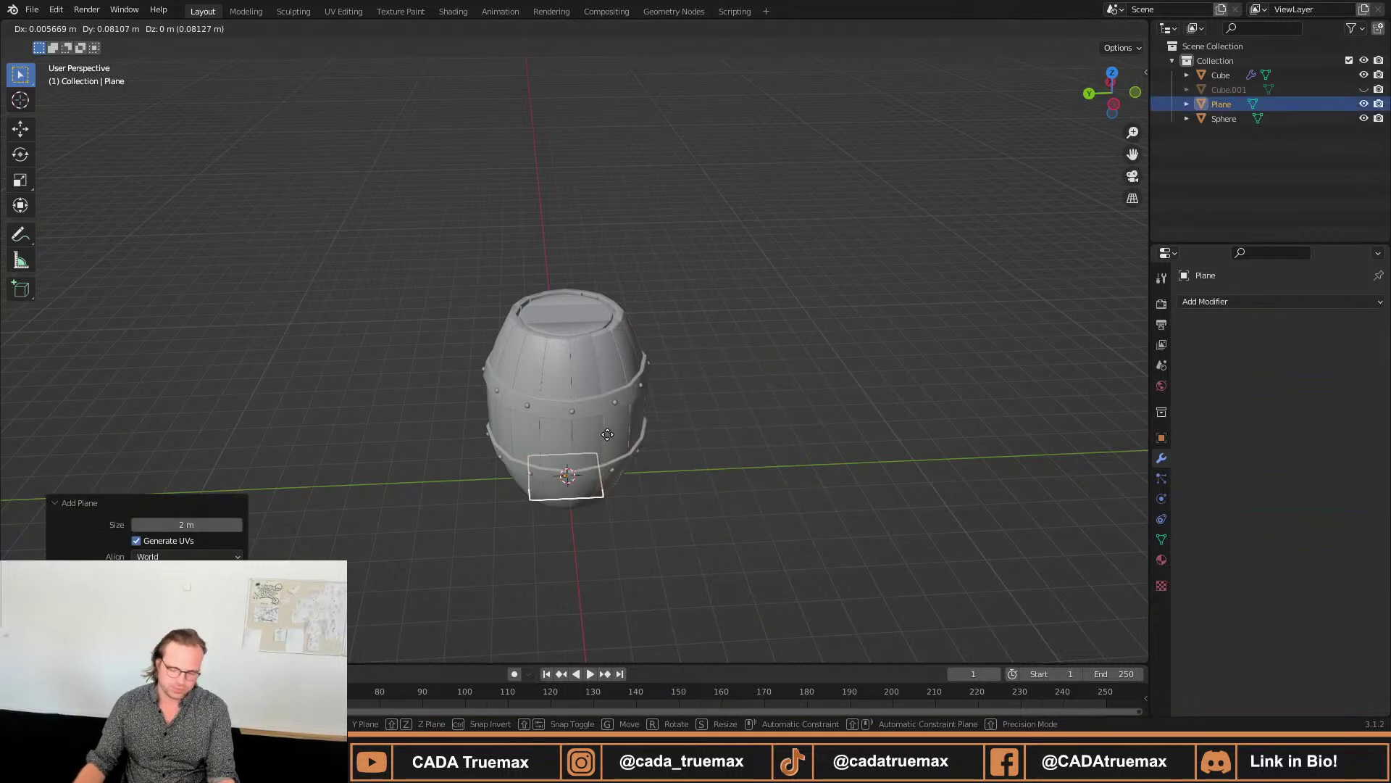
pyautogui.click(578, 259)
pyautogui.scroll(2, 603, 297)
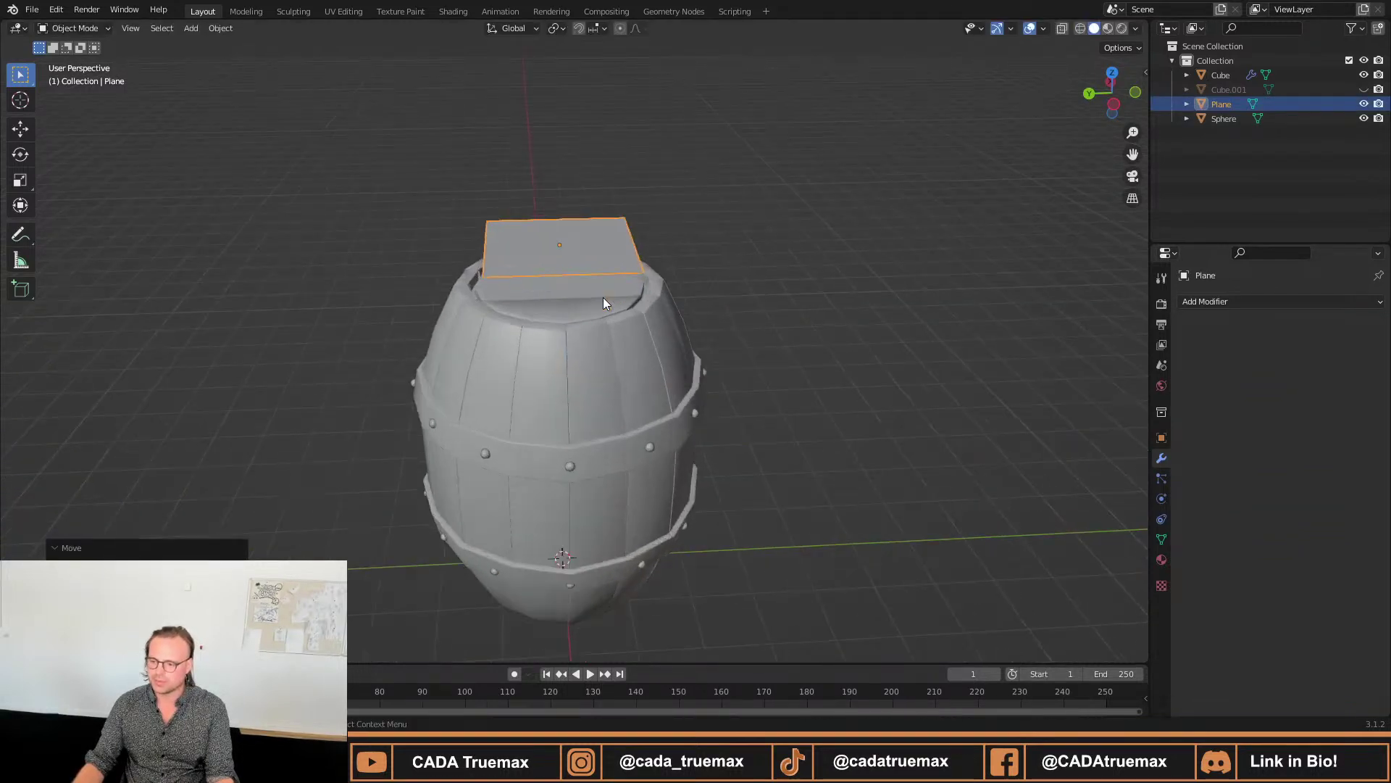
# Scale the plane up so that it extends over the barrel's rim.
pyautogui.moveTo(603, 297); pyautogui.dragTo(551, 345, button='middle')
pyautogui.press('s')
pyautogui.rightClick(652, 327)
pyautogui.press('s')
pyautogui.click(664, 343)
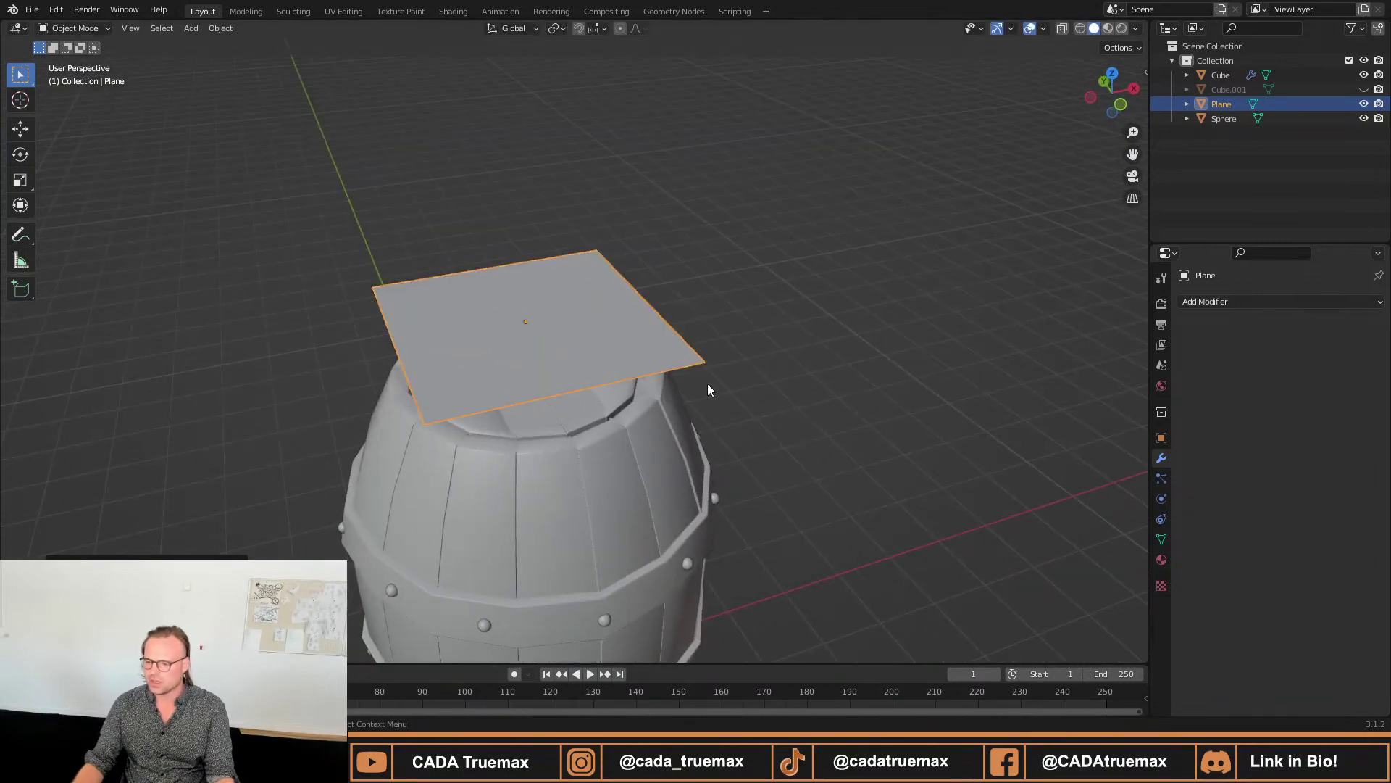
# Find the Subdivide command in Edit Mode and subdivide the plane.
pyautogui.moveTo(707, 389); pyautogui.dragTo(536, 377, button='middle')
pyautogui.press('Tab')
pyautogui.scroll(2, 526, 375)
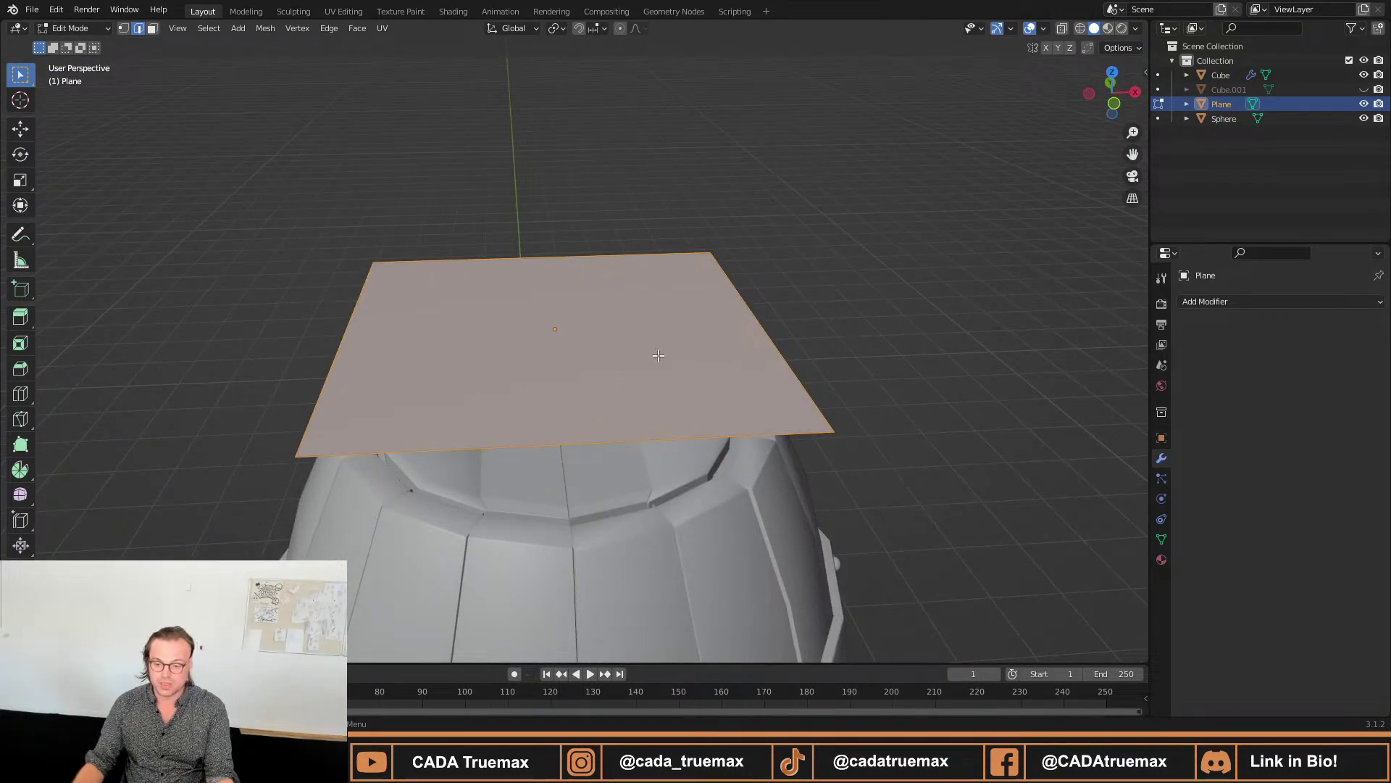
pyautogui.press('F3')
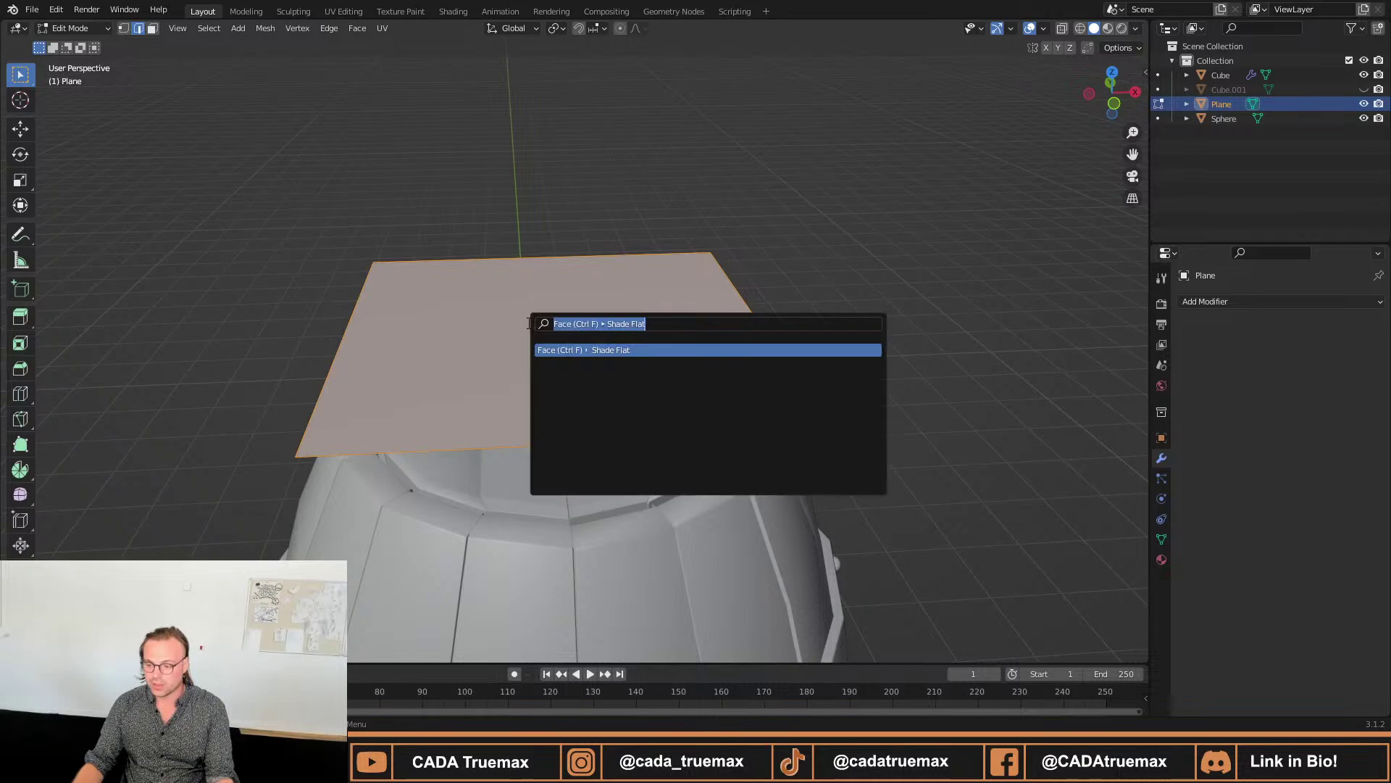
pyautogui.write('su')
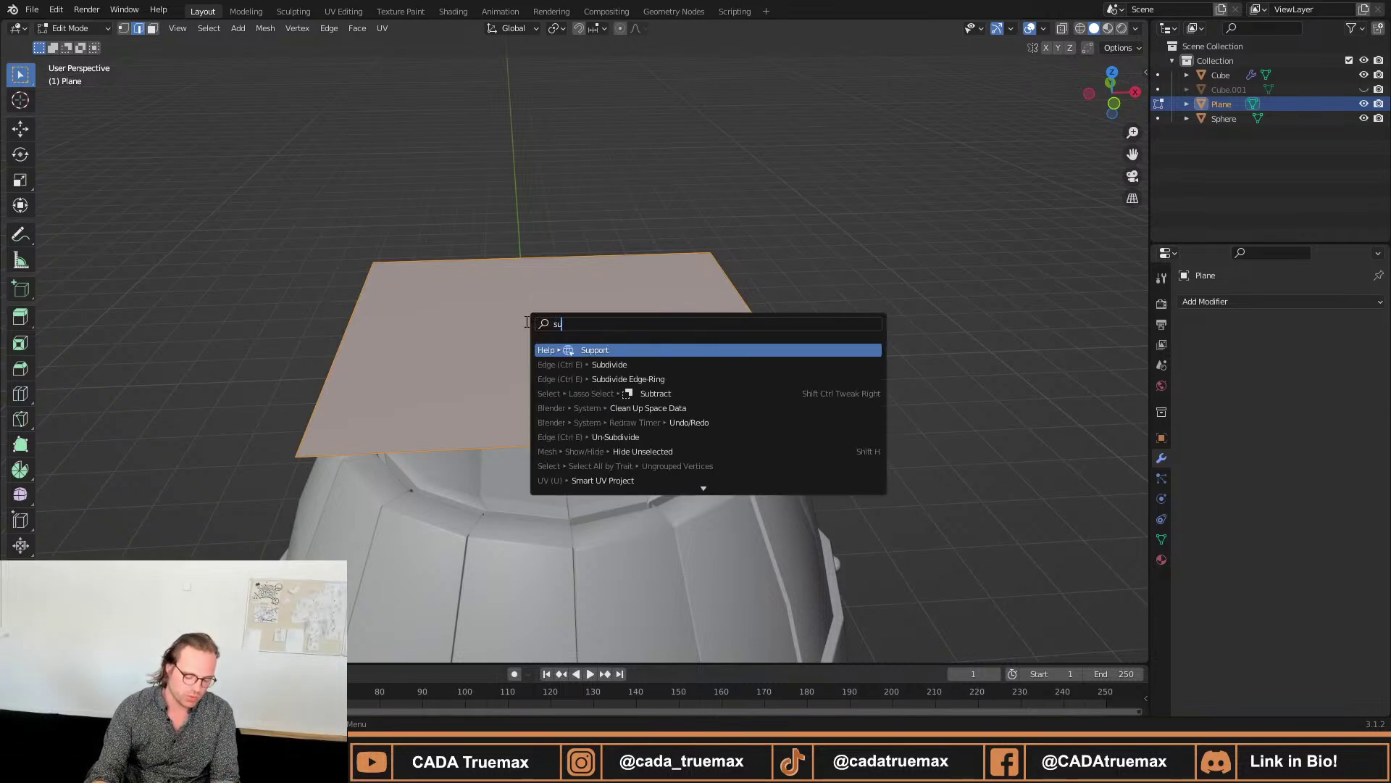
pyautogui.write('bdi')
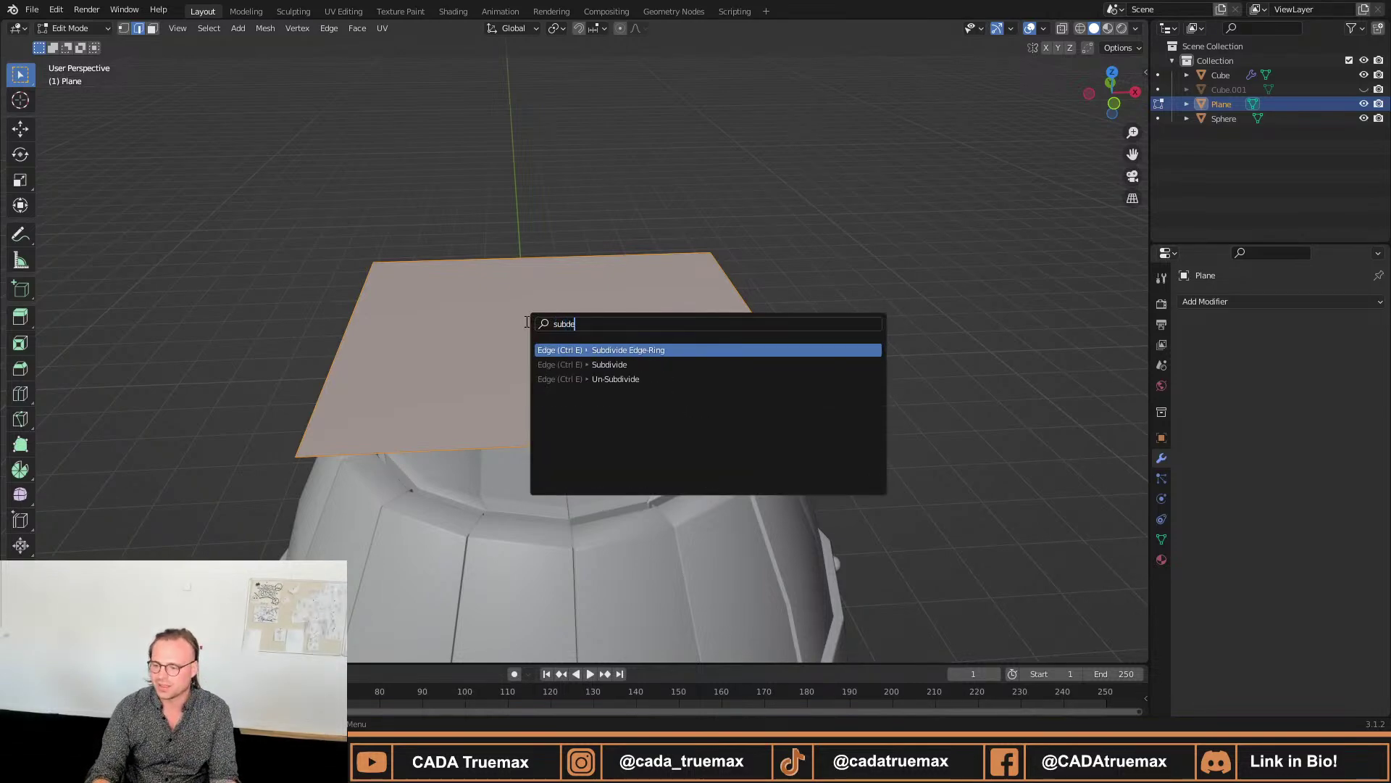
pyautogui.press('Down')
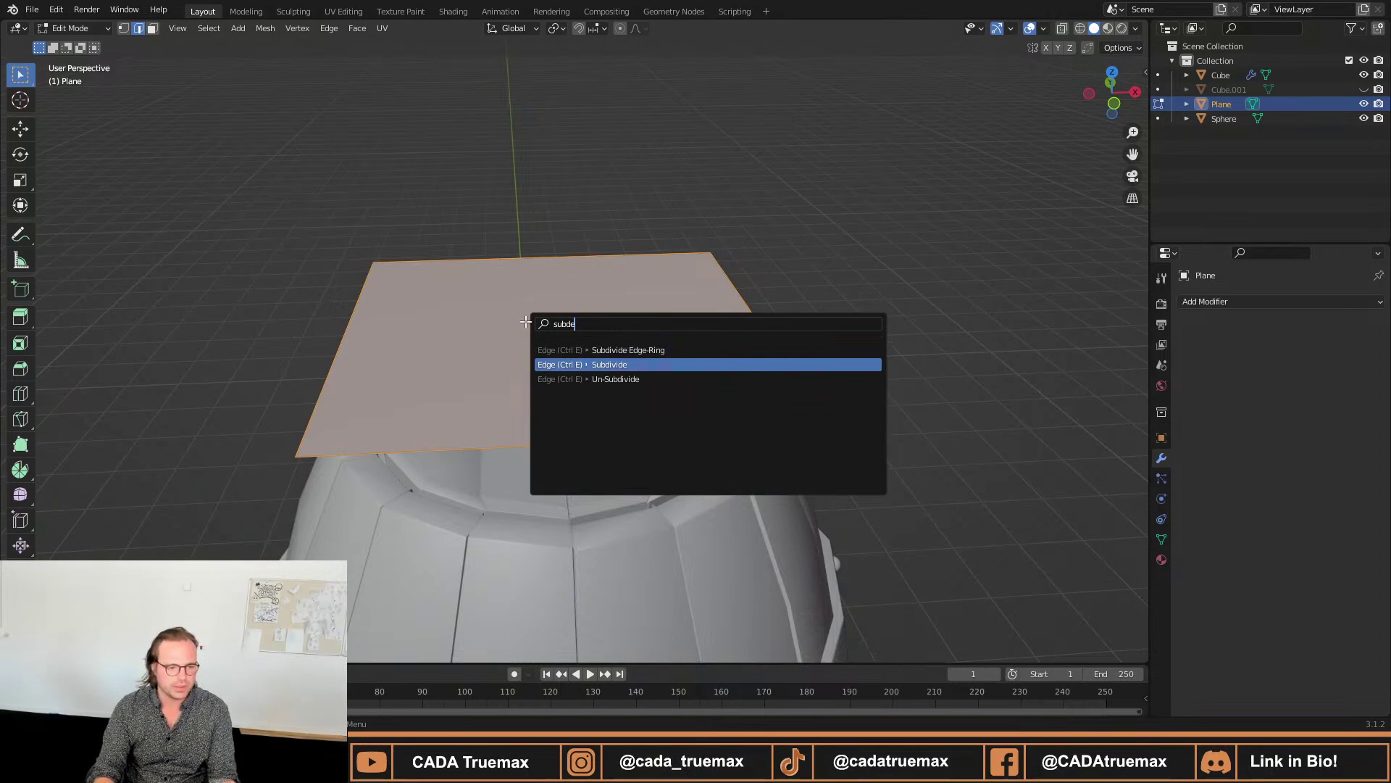
pyautogui.press('Return')
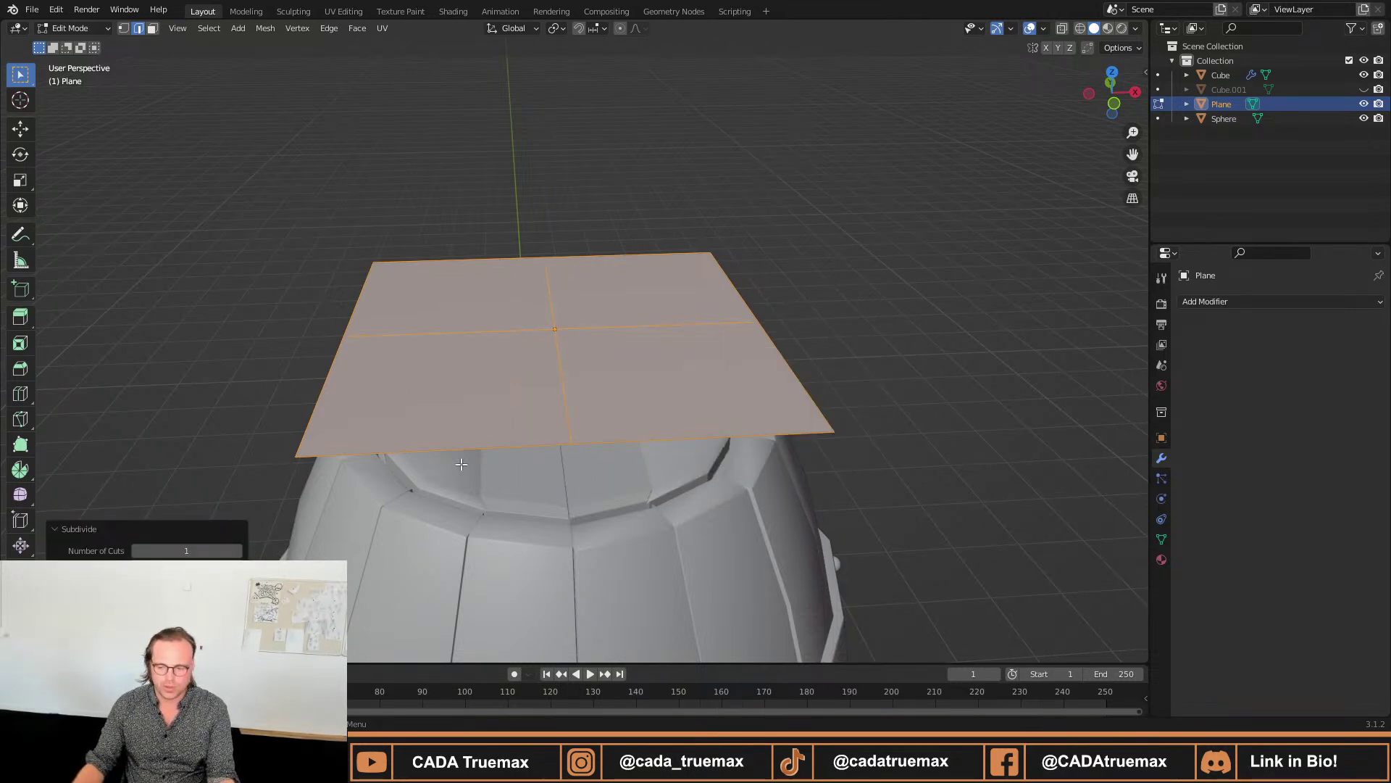
# Increase the plane subdivision's number of cuts to 10.
pyautogui.click(236, 551)
pyautogui.click(237, 552)
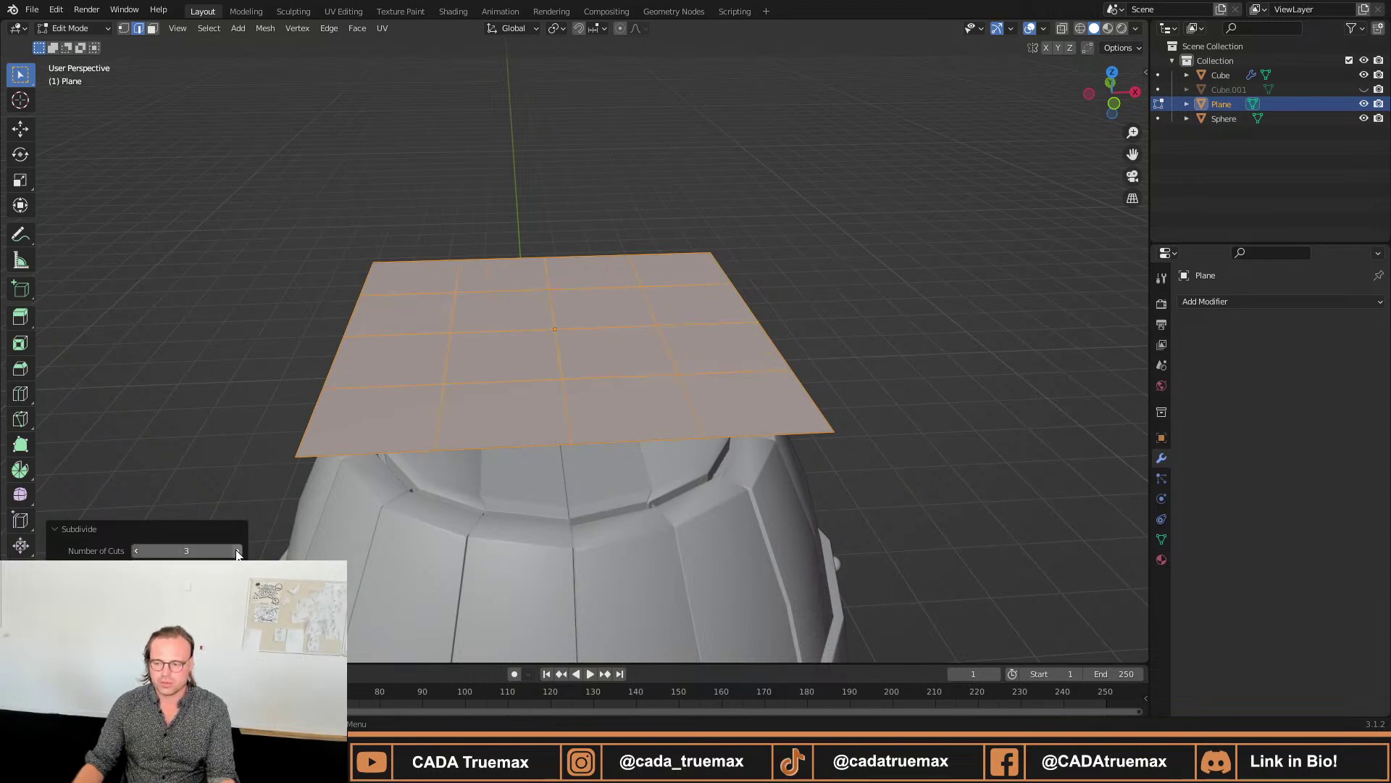
pyautogui.click(236, 552)
pyautogui.click(237, 552)
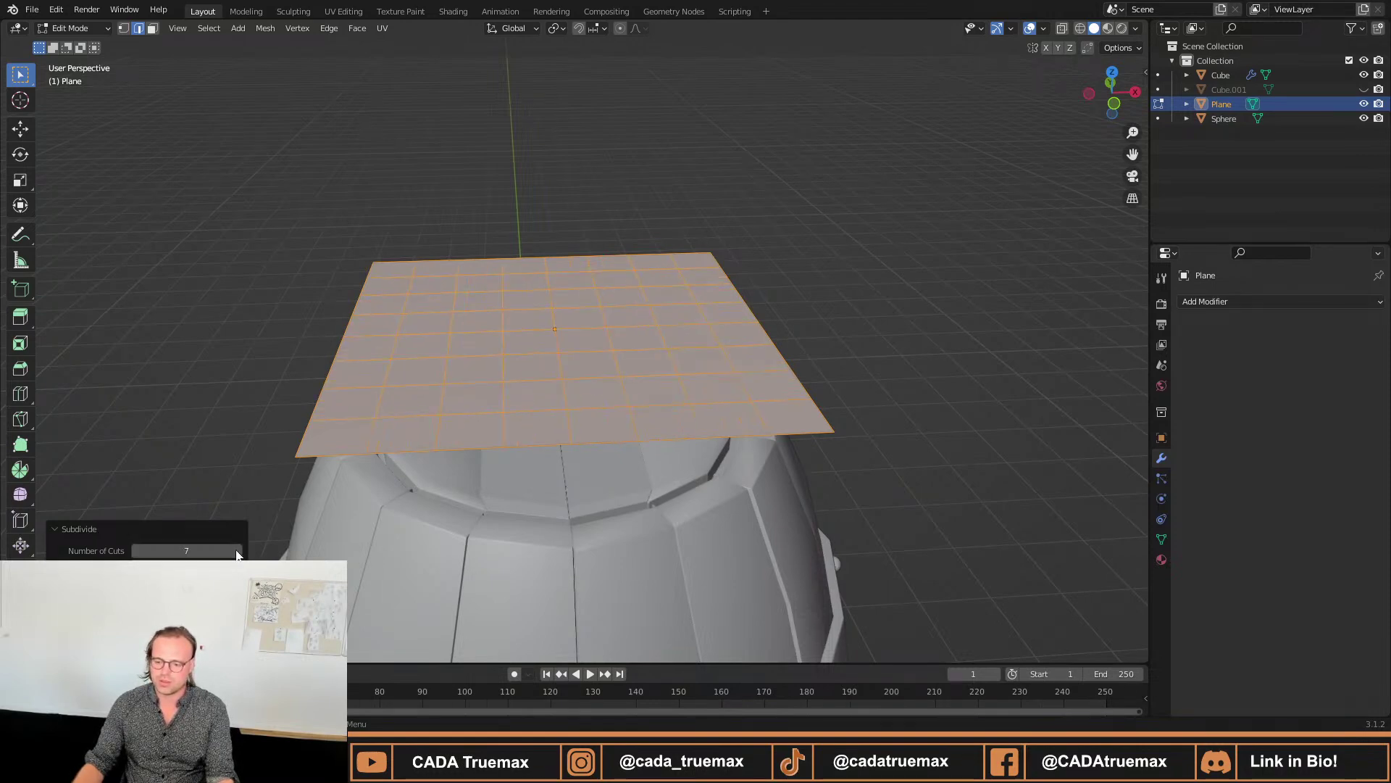
pyautogui.click(236, 551)
pyautogui.click(236, 552)
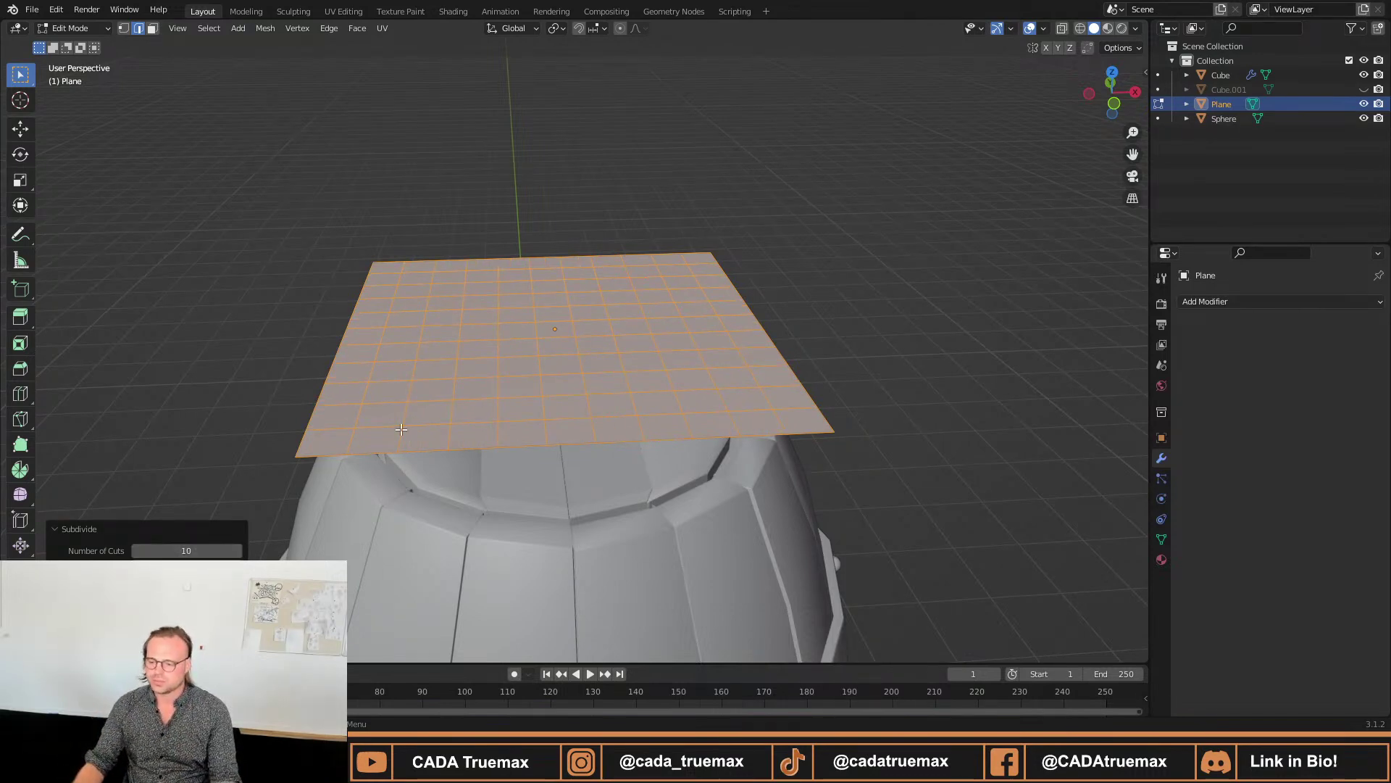
# Compare the subdivided plane in Edit Mode and Object Mode, ending in Object Mode.
pyautogui.press('Tab')
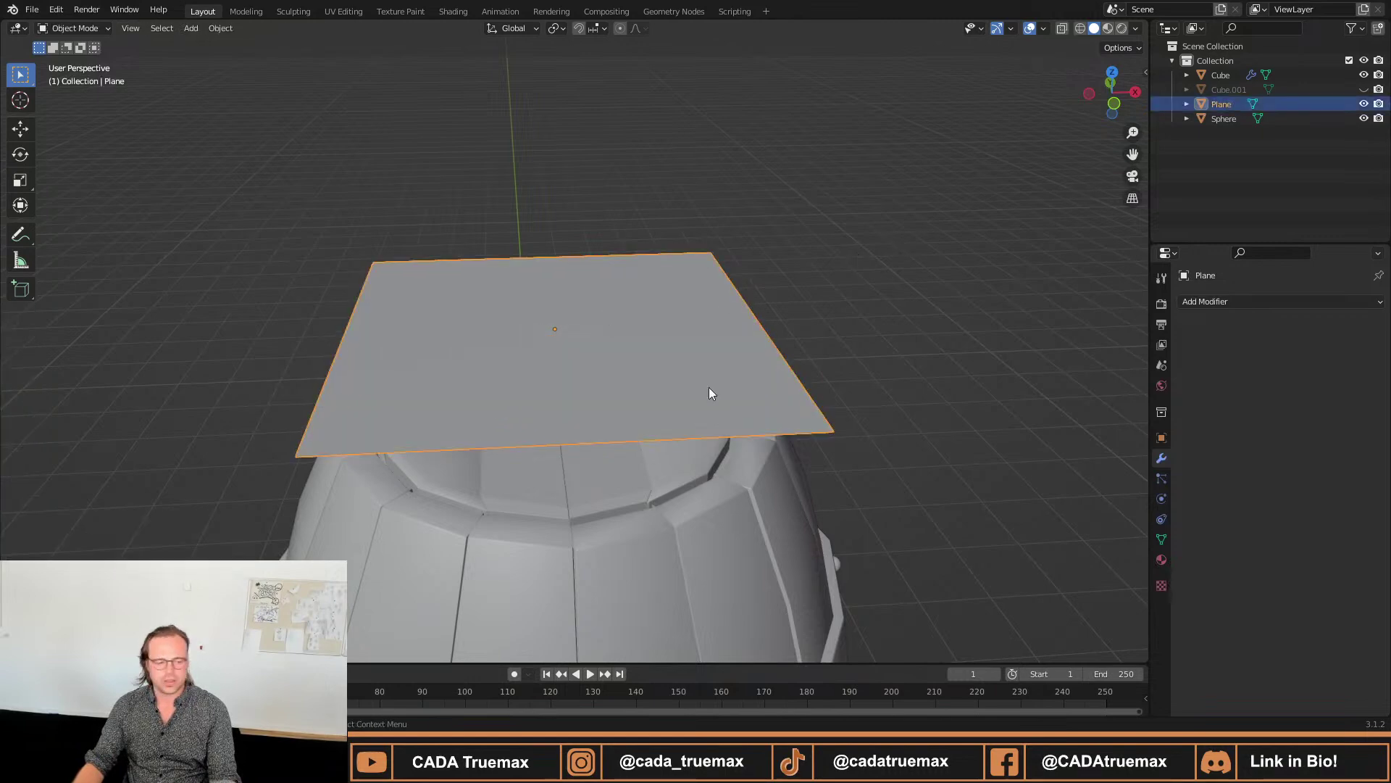
pyautogui.press('Tab')
pyautogui.press('Tab')
pyautogui.press('Tab')
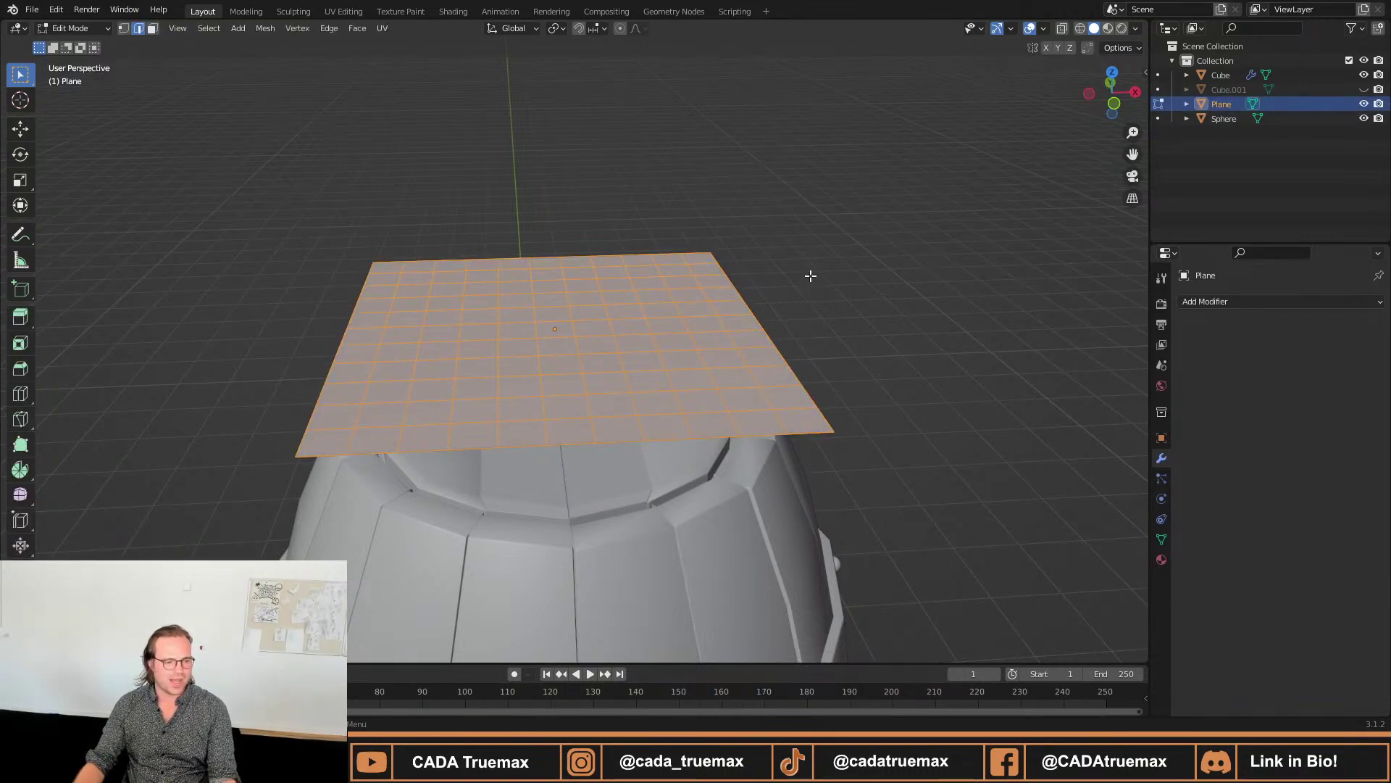
pyautogui.press('Tab')
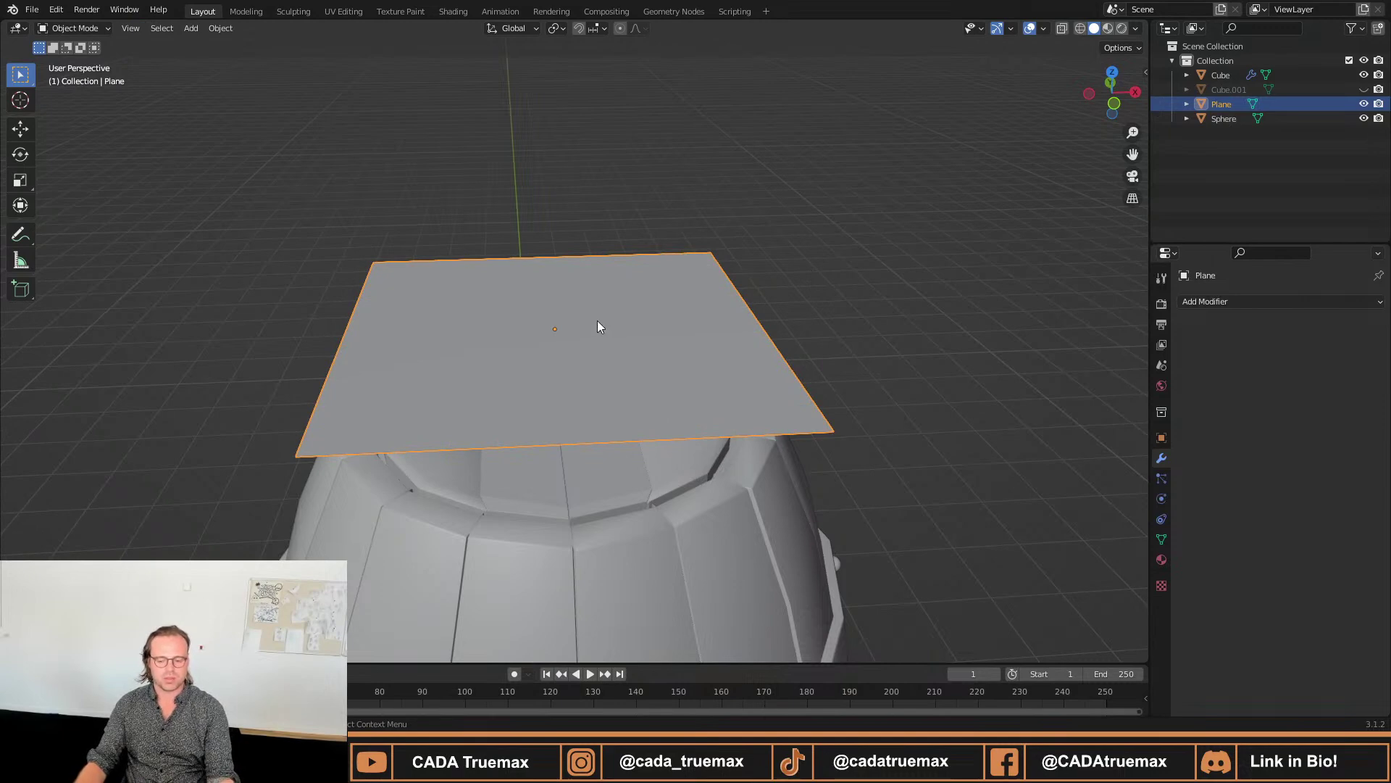
# Select the barrel below the plane in place of the plane.
pyautogui.moveTo(311, 278); pyautogui.dragTo(414, 254, button='middle')
pyautogui.scroll(-3, 605, 308)
pyautogui.keyDown('shift'); pyautogui.moveTo(862, 348); pyautogui.dragTo(637, 312, button='middle'); pyautogui.keyUp('shift')
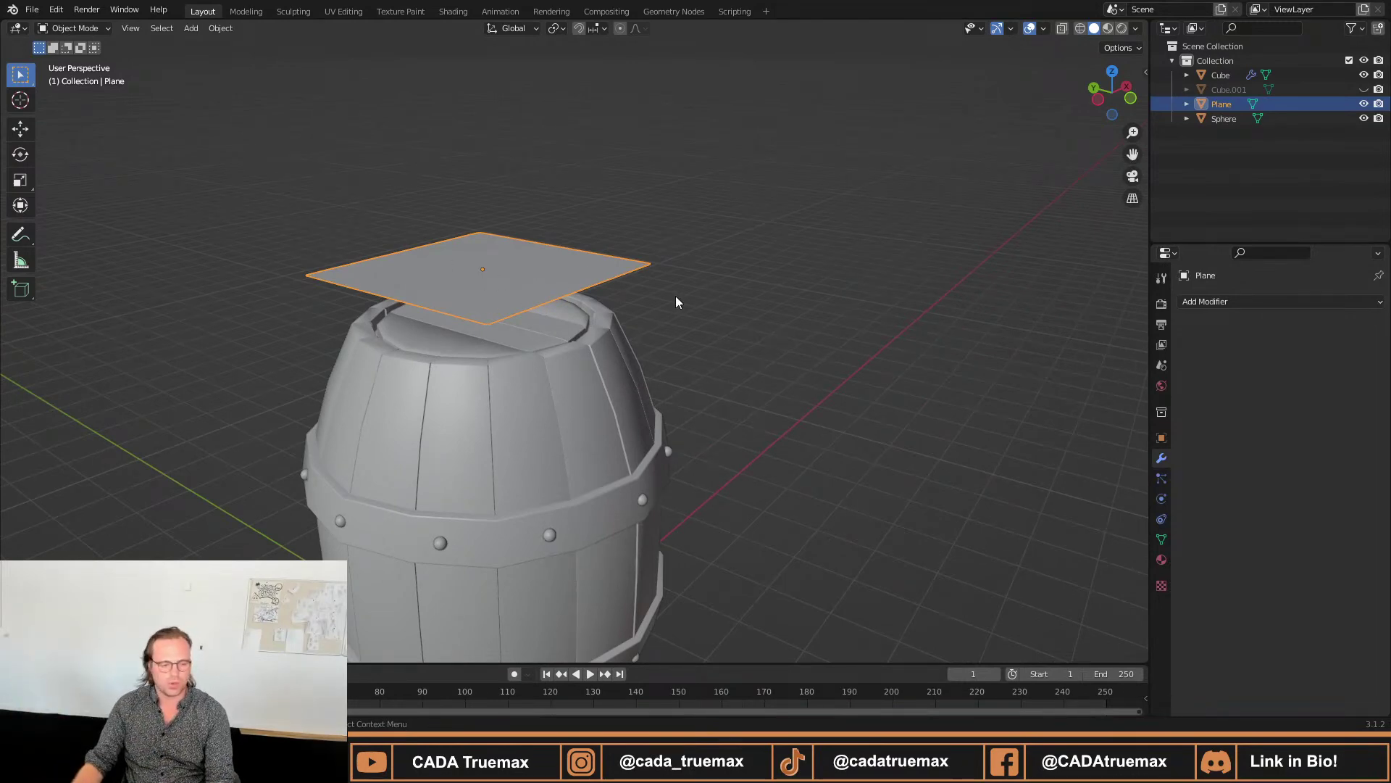
pyautogui.moveTo(560, 401); pyautogui.dragTo(338, 419)
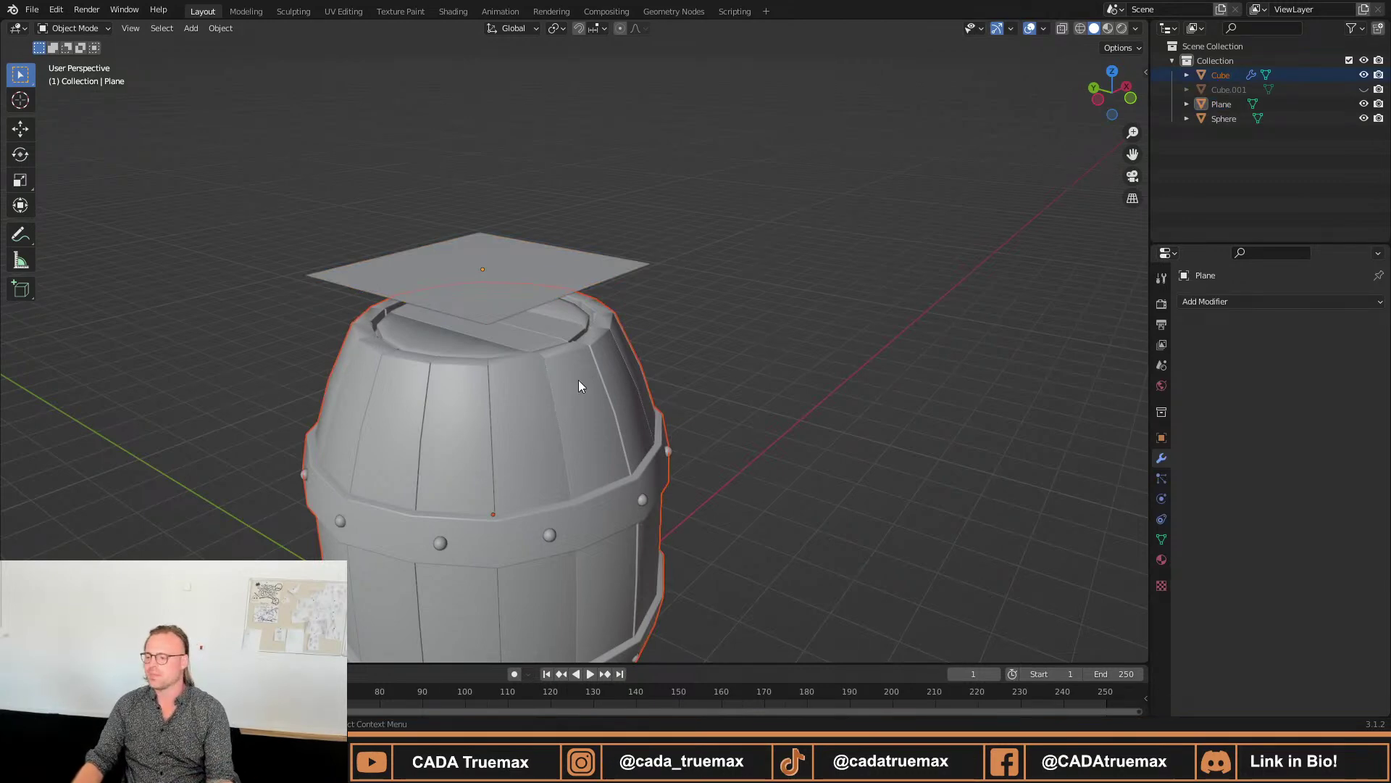
# Add Cloth physics to the plane above the barrel and Collision physics to the barrel.
pyautogui.click(587, 259)
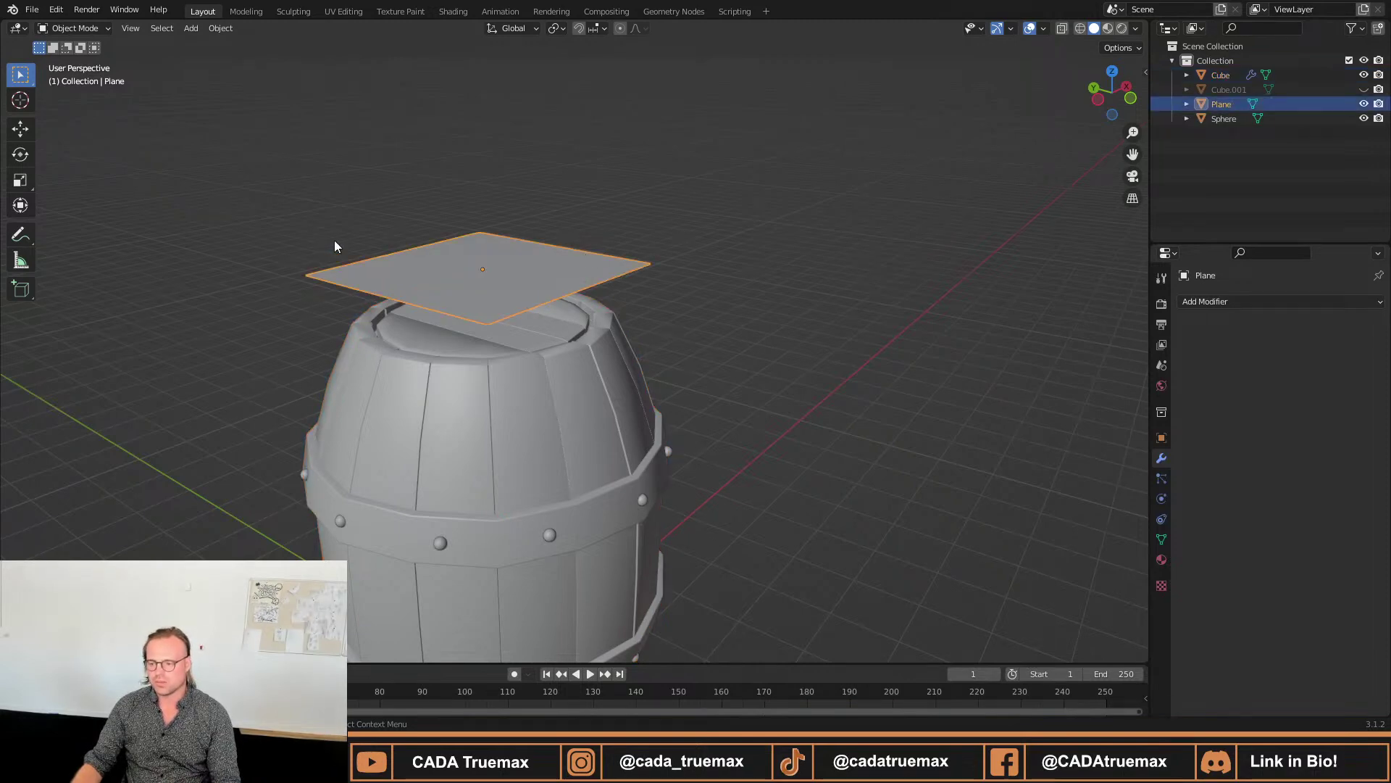
pyautogui.click(1161, 499)
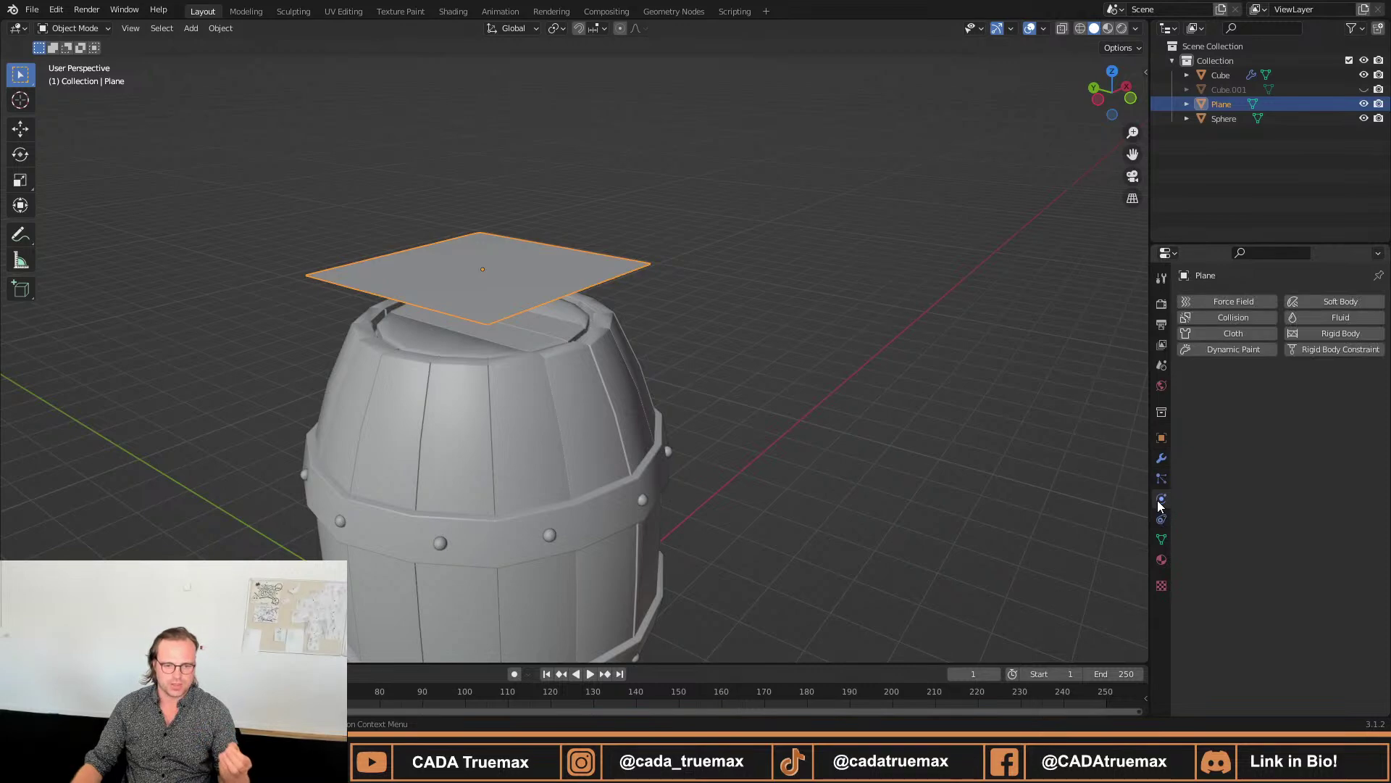
pyautogui.click(1213, 332)
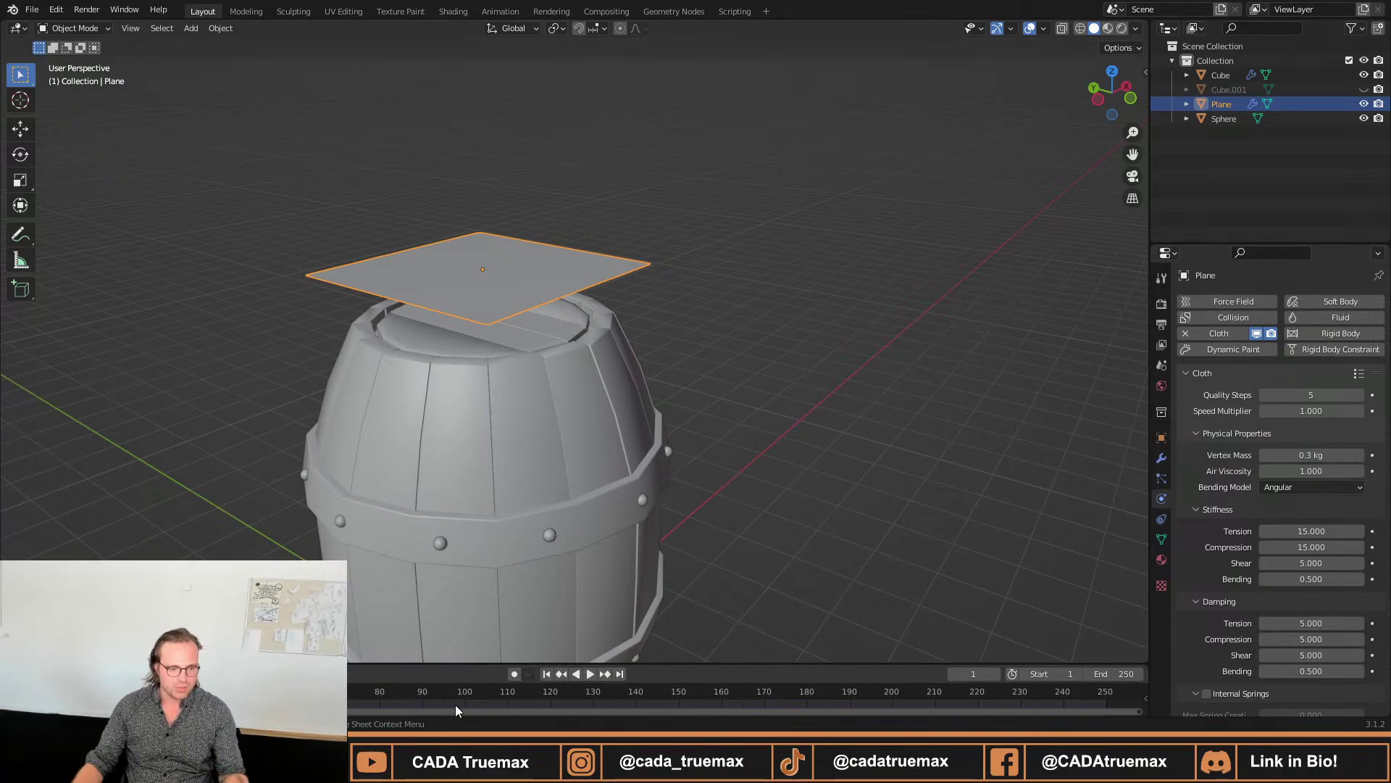
pyautogui.click(501, 508)
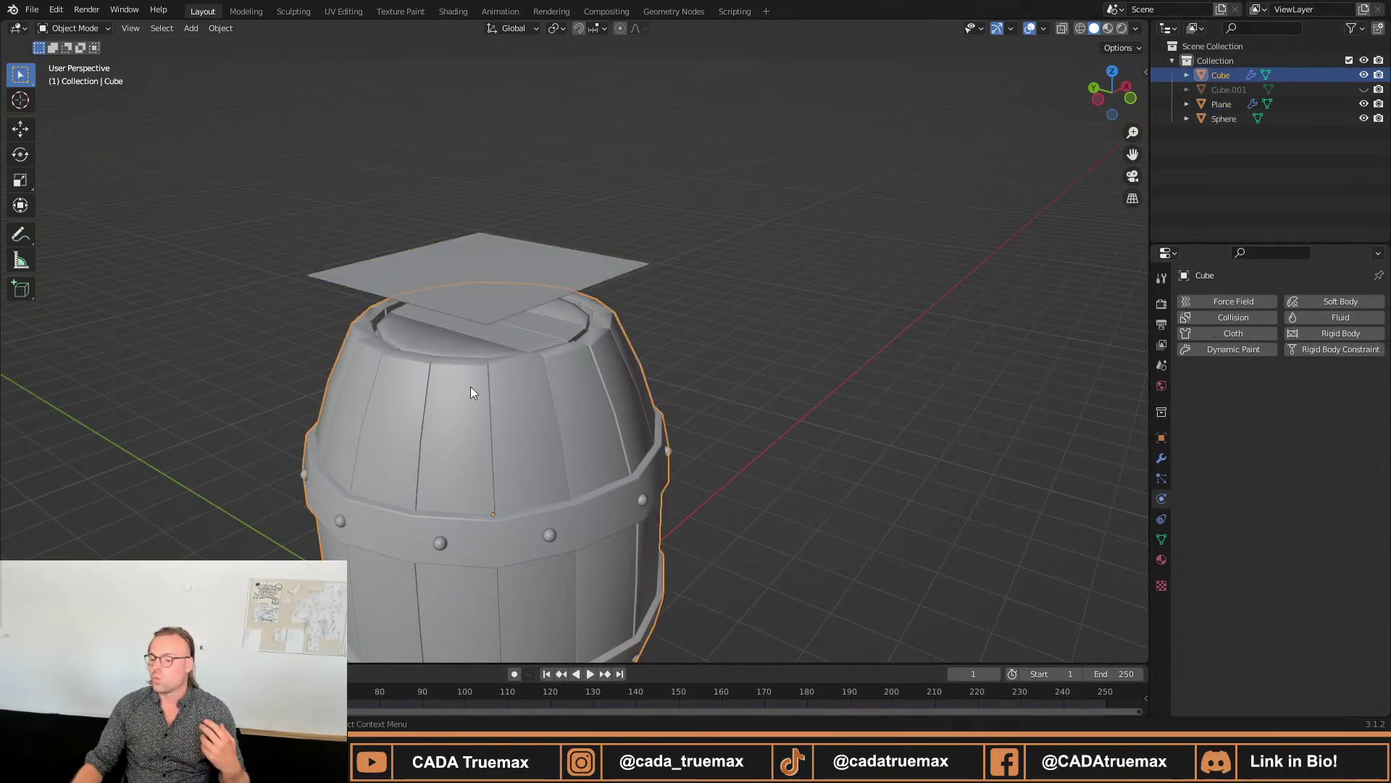
pyautogui.click(1199, 320)
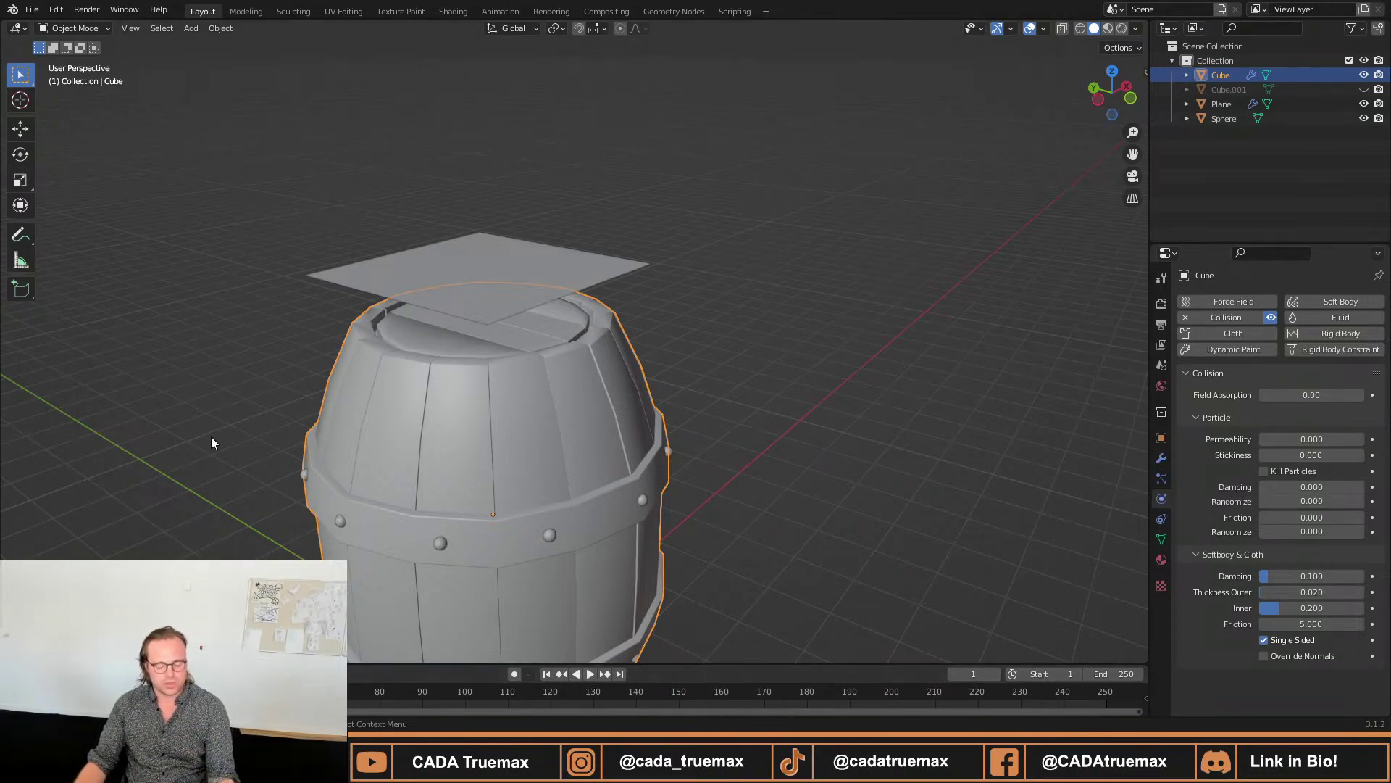
# Play the cloth simulation forward and in reverse, stopping at frame 17 with the plane draped over the barrel.
pyautogui.press('space')
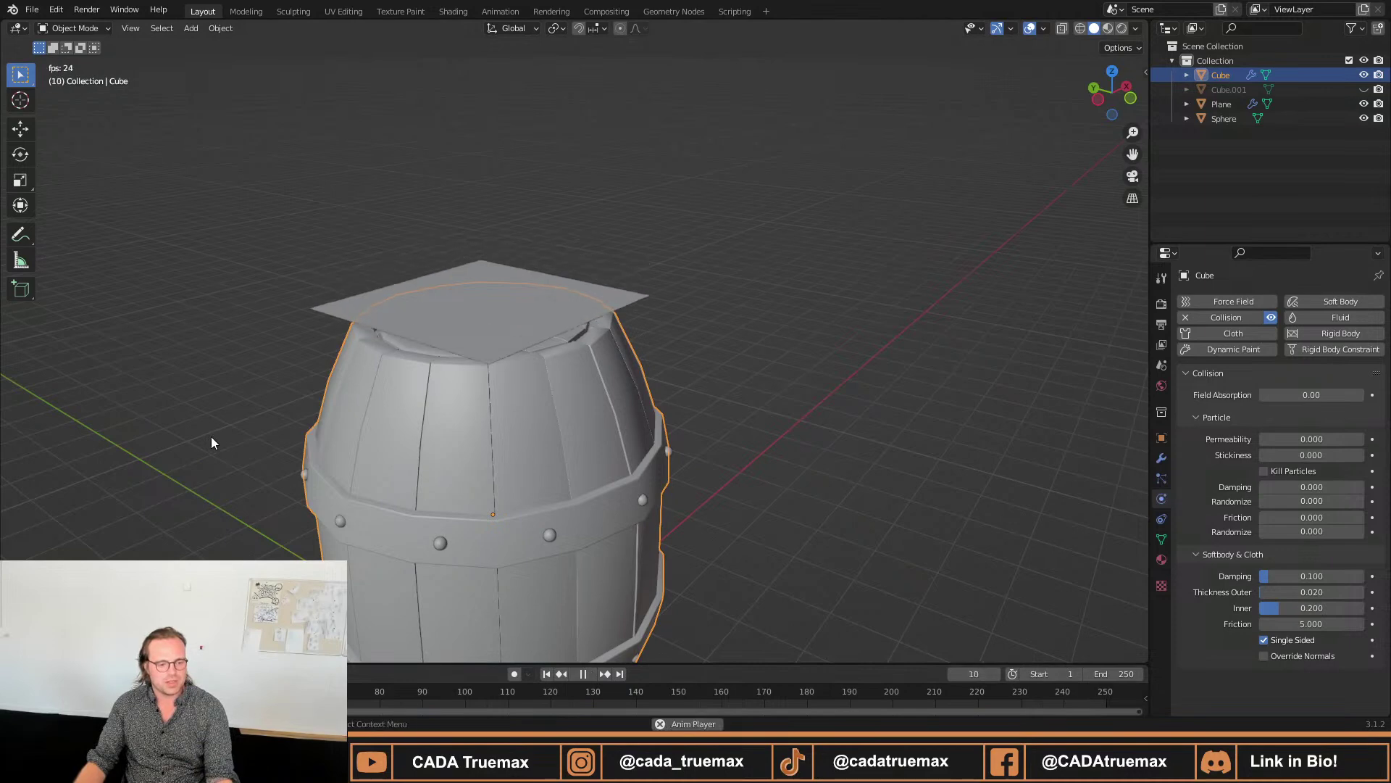
pyautogui.press('F3')
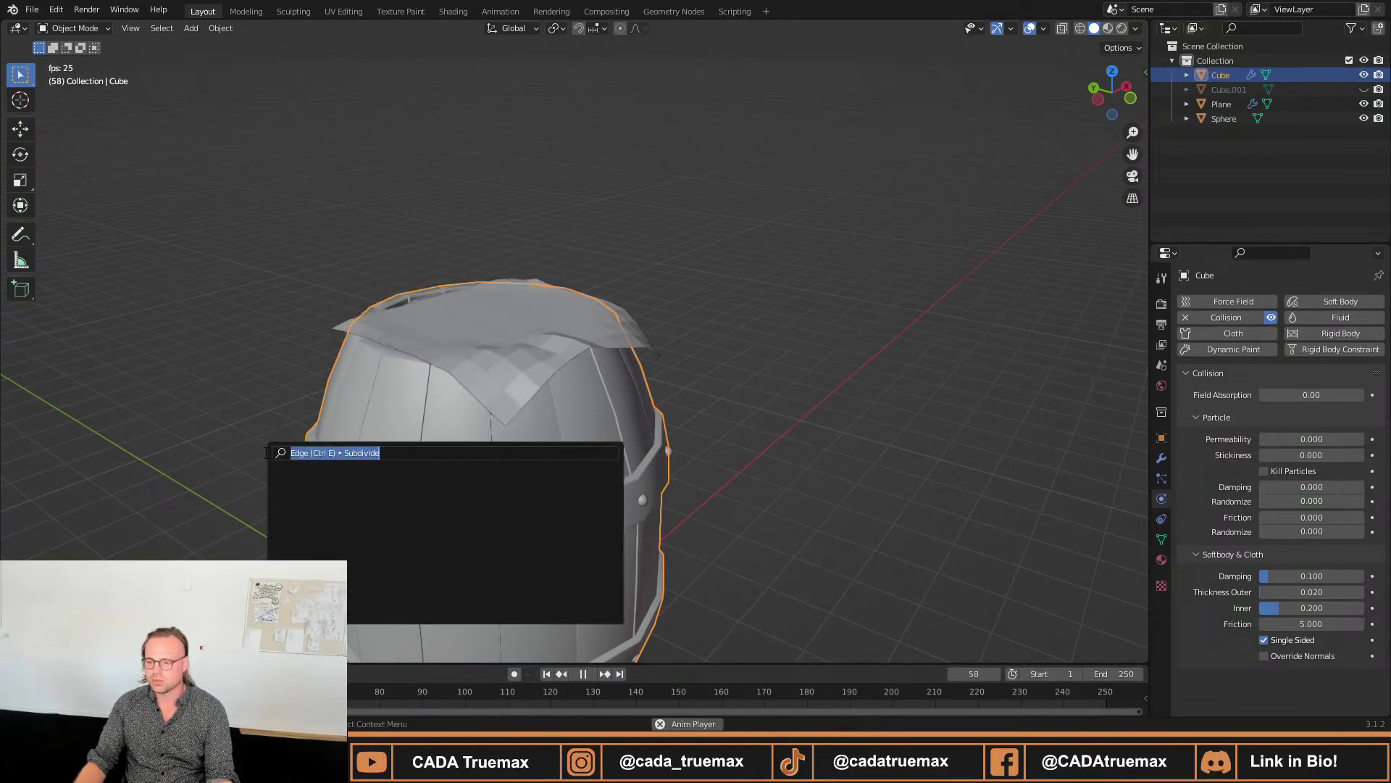
pyautogui.click(583, 673)
pyautogui.click(577, 673)
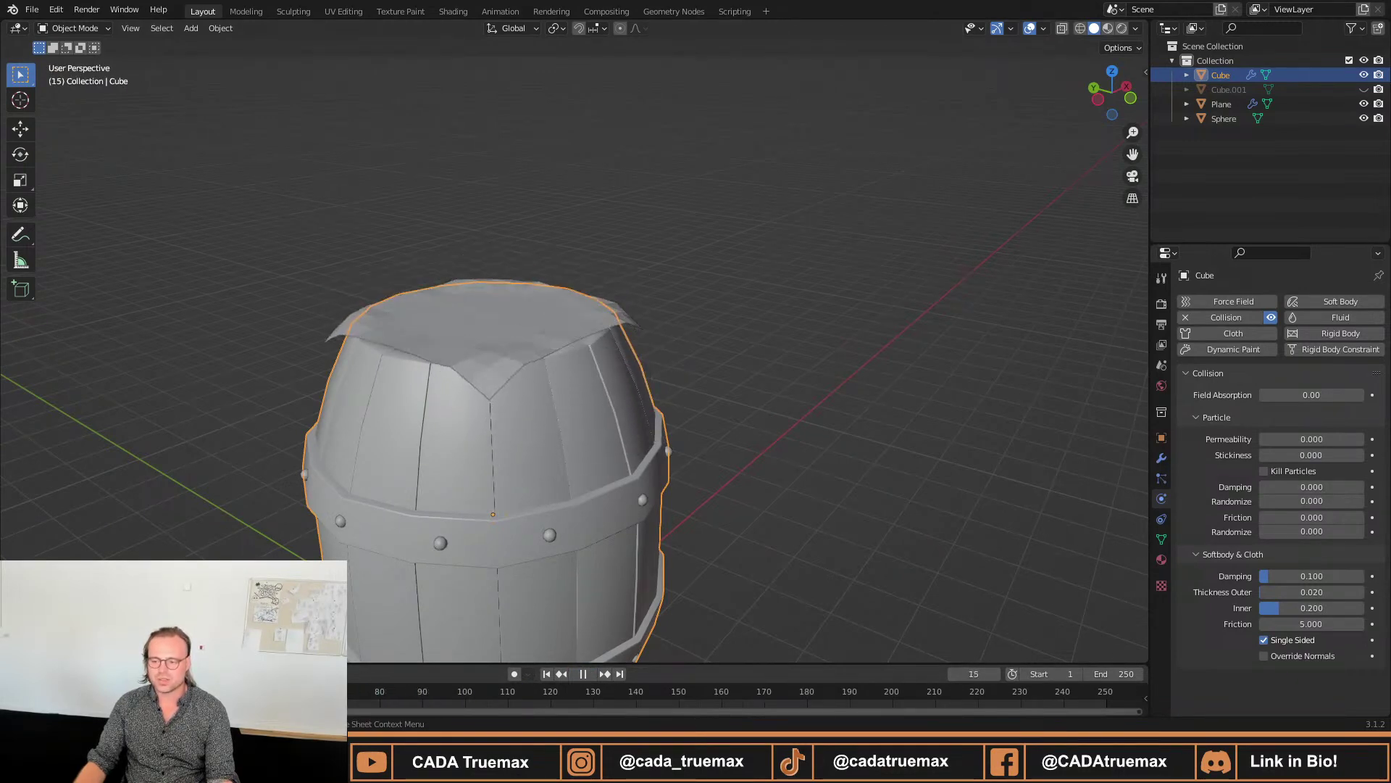
pyautogui.press('space')
# Shade the draped cloth plane smooth.
pyautogui.click(483, 323)
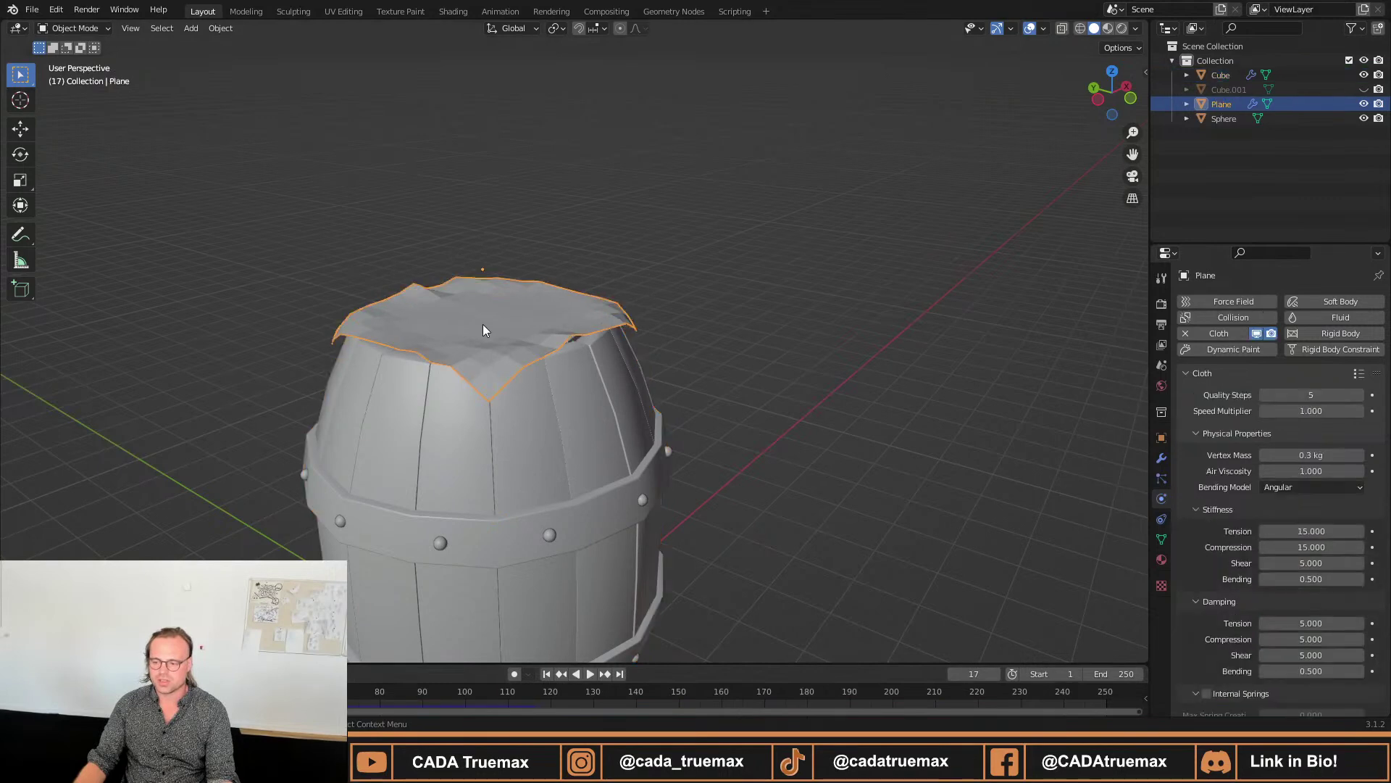
pyautogui.rightClick(482, 324)
pyautogui.click(456, 310)
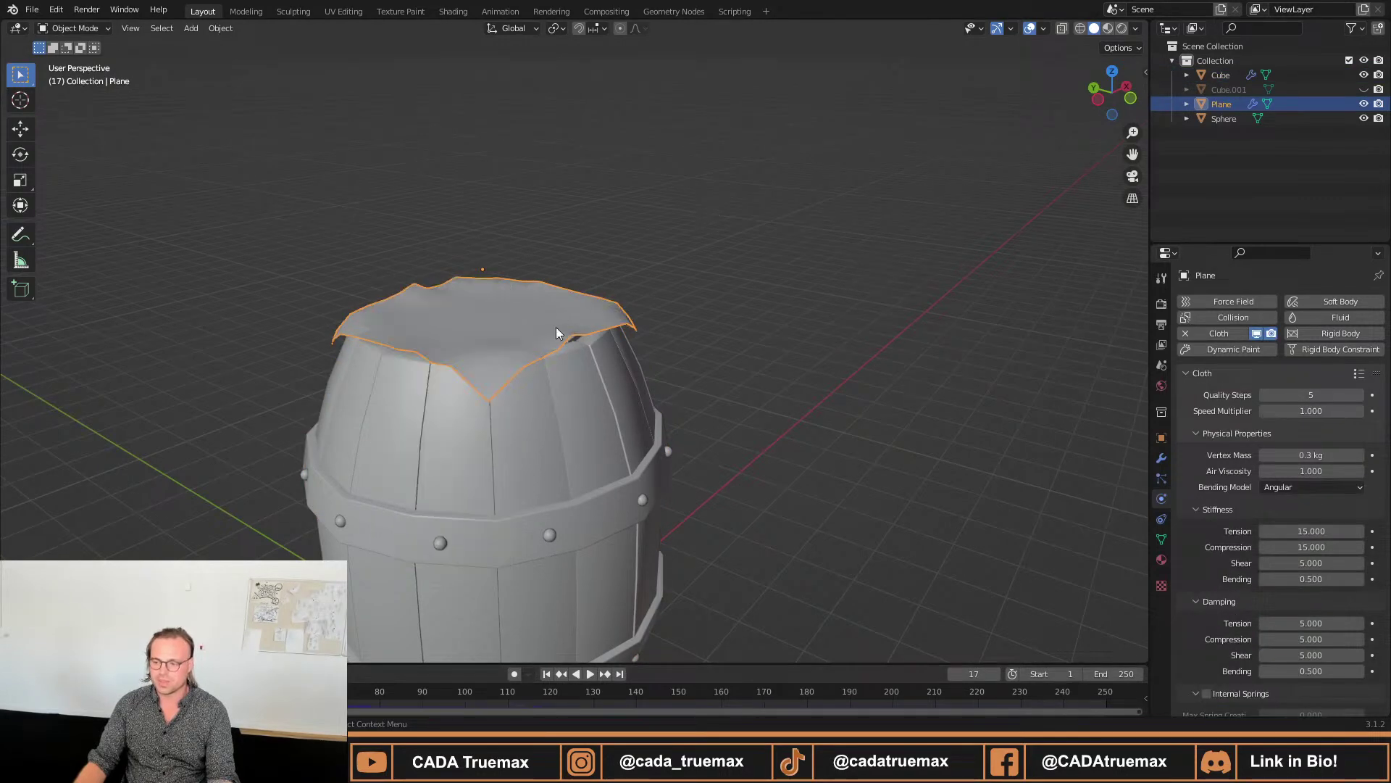
# Play the cloth simulation onward while viewing the barrel from several sides, and pause at frame 55.
pyautogui.moveTo(555, 333); pyautogui.dragTo(397, 399, button='middle')
pyautogui.scroll(3, 520, 289)
pyautogui.moveTo(520, 288); pyautogui.dragTo(353, 432, button='middle')
pyautogui.scroll(2, 403, 428)
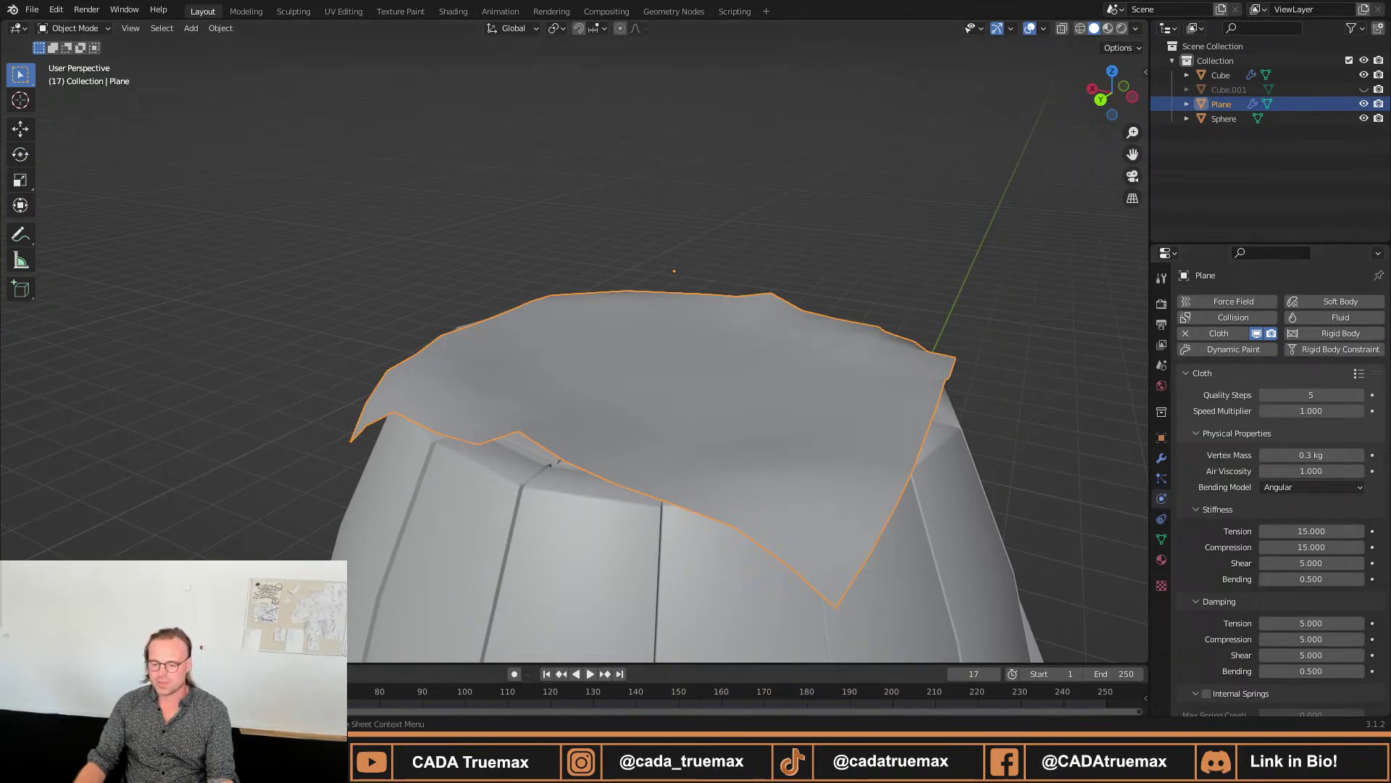
pyautogui.press('space')
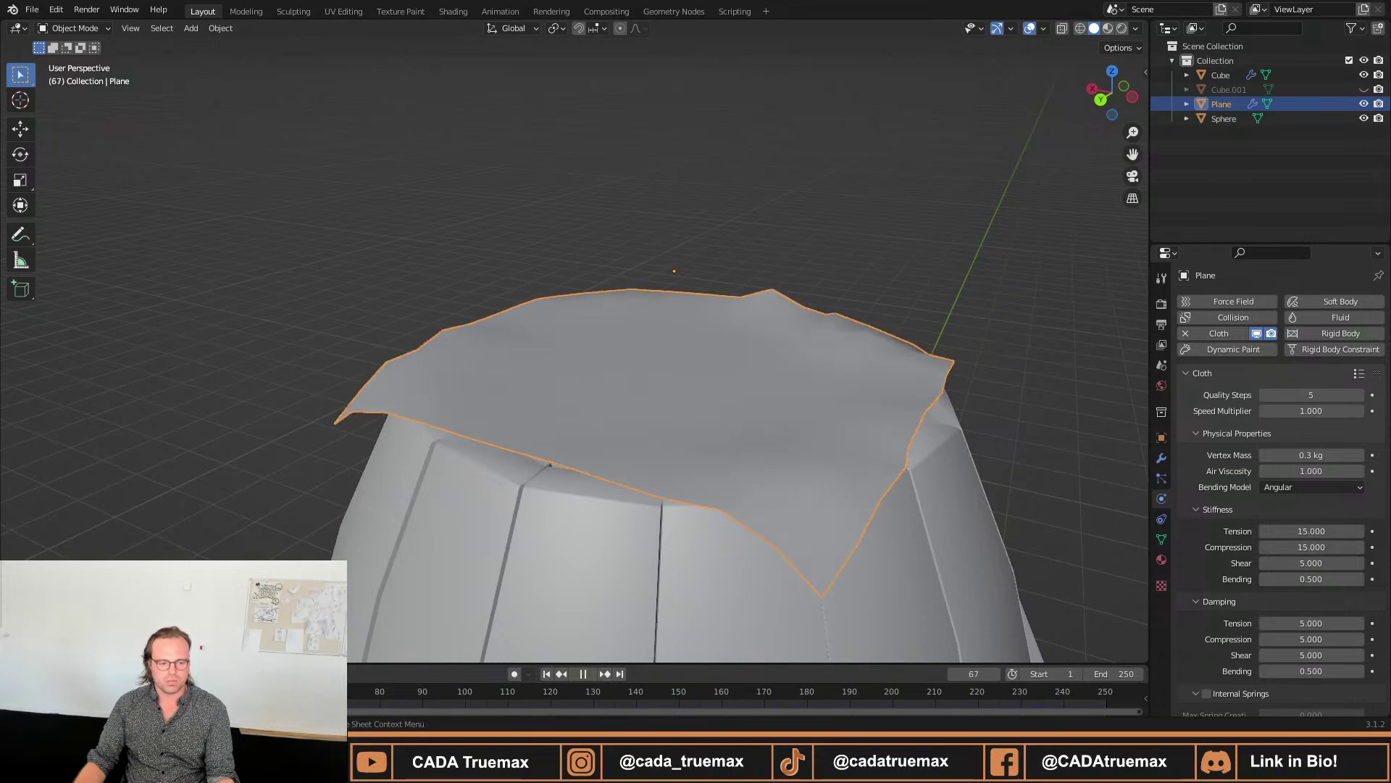
pyautogui.press('Escape')
pyautogui.click(592, 674)
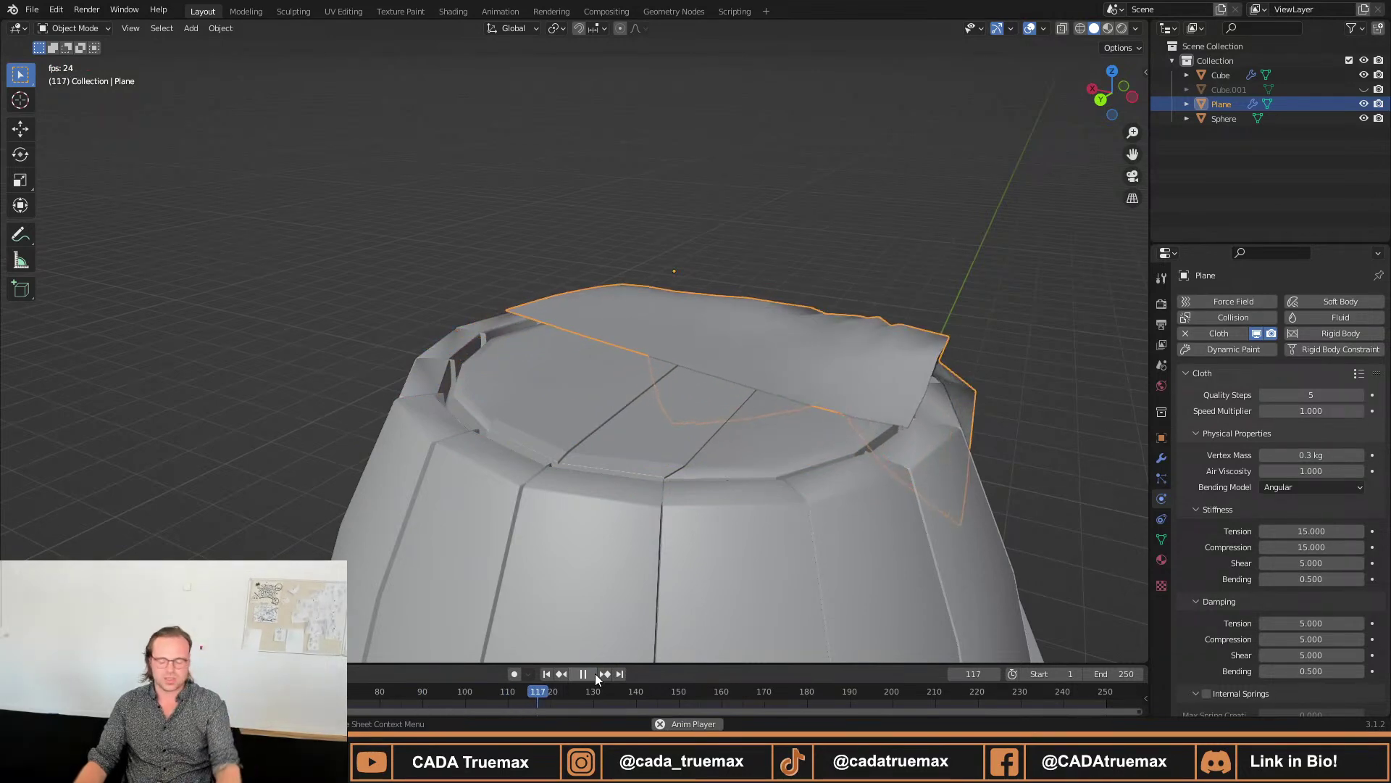
pyautogui.moveTo(750, 476); pyautogui.dragTo(655, 509, button='middle')
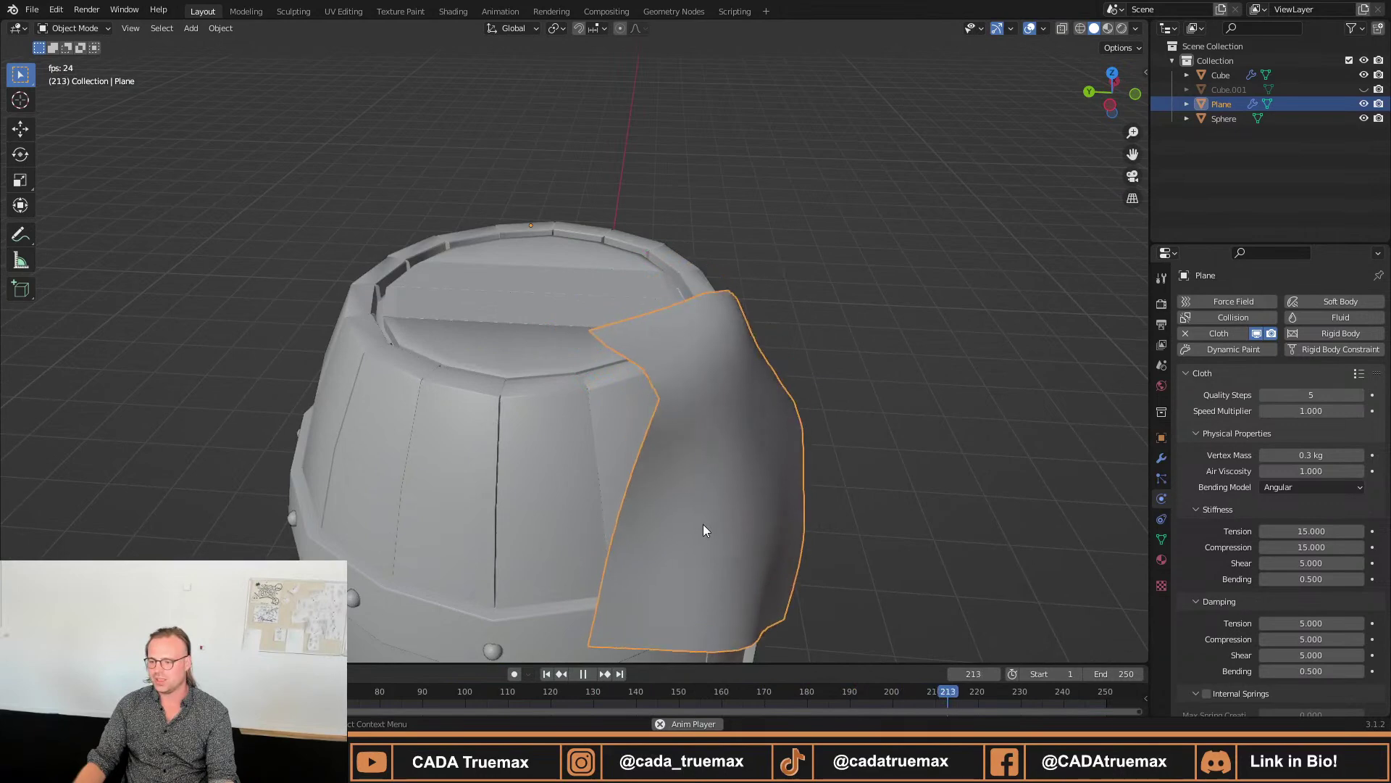
pyautogui.scroll(-5, 696, 520)
pyautogui.moveTo(724, 540)
pyautogui.mouseDown(button='middle')
pyautogui.moveTo(689, 489)
pyautogui.moveTo(728, 528)
pyautogui.mouseUp(button='middle')
pyautogui.click(583, 674)
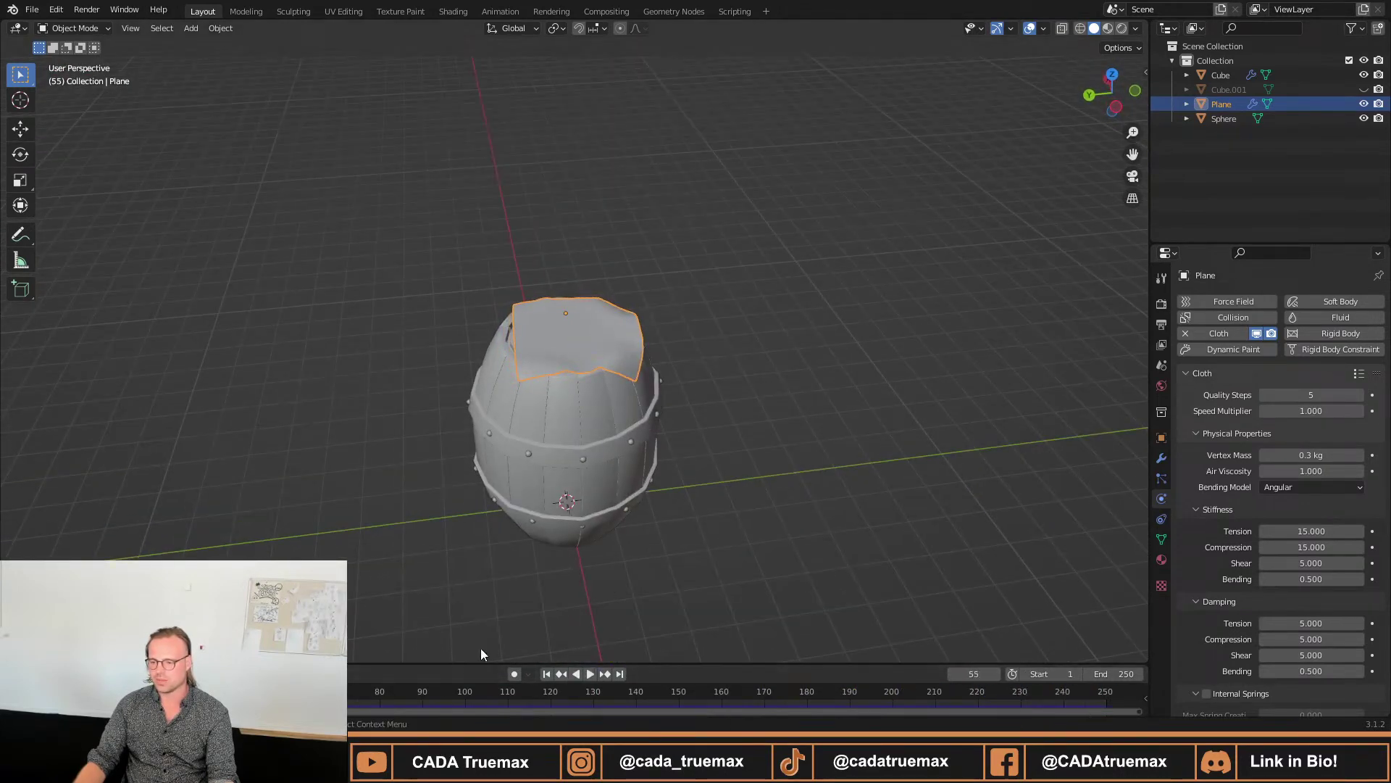
# Run the cloth simulation back to frame 21 and examine how the plane drapes over the barrel.
pyautogui.press('Left')
pyautogui.press('Left')
pyautogui.press('Left')
pyautogui.press('Left')
pyautogui.press('Left')
pyautogui.press('Left')
pyautogui.press('Left')
pyautogui.press('Left')
pyautogui.press('Left')
pyautogui.press('Left')
pyautogui.press('Left')
pyautogui.press('Left')
pyautogui.press('Left')
pyautogui.press('Left')
pyautogui.press('Left')
pyautogui.press('Left')
pyautogui.press('Left')
pyautogui.press('Left')
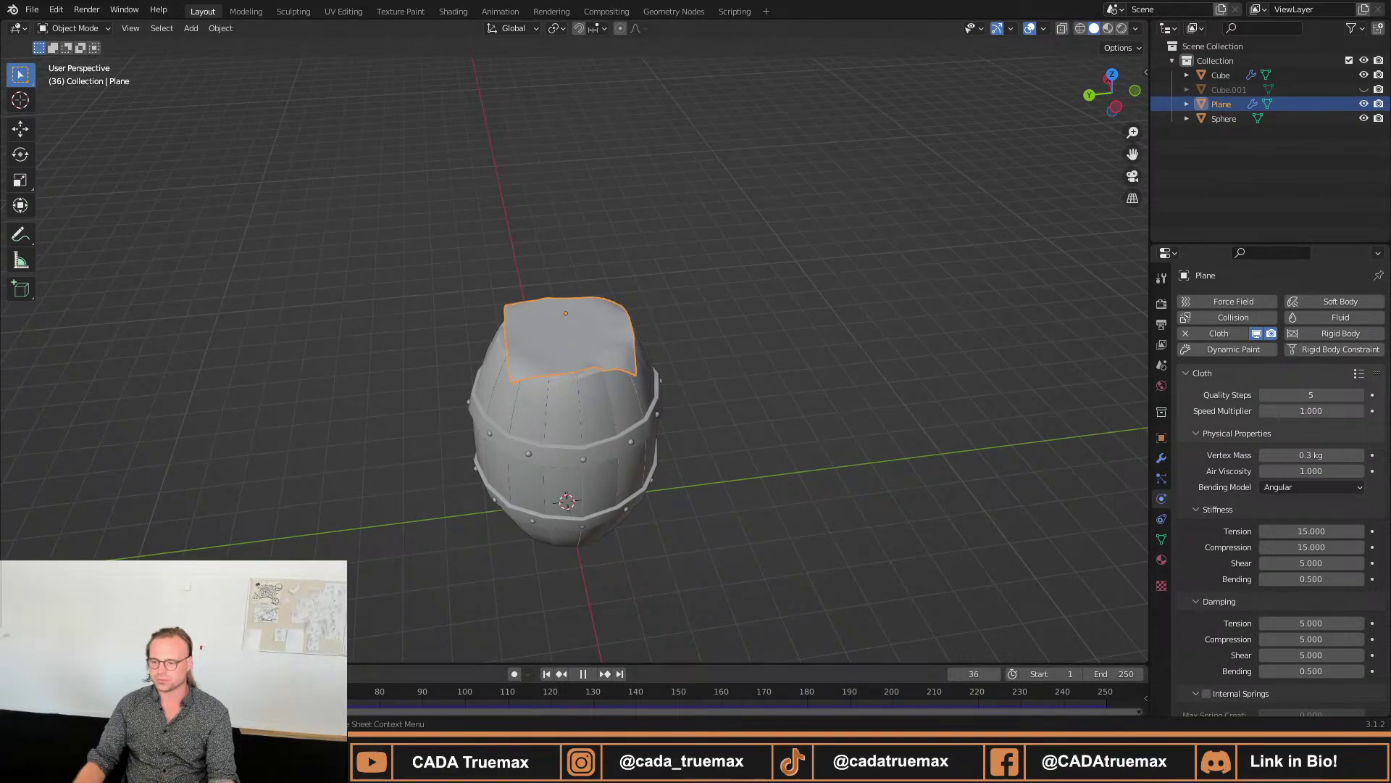
pyautogui.scroll(5, 676, 260)
pyautogui.press('space')
pyautogui.moveTo(594, 366); pyautogui.dragTo(381, 335, button='middle')
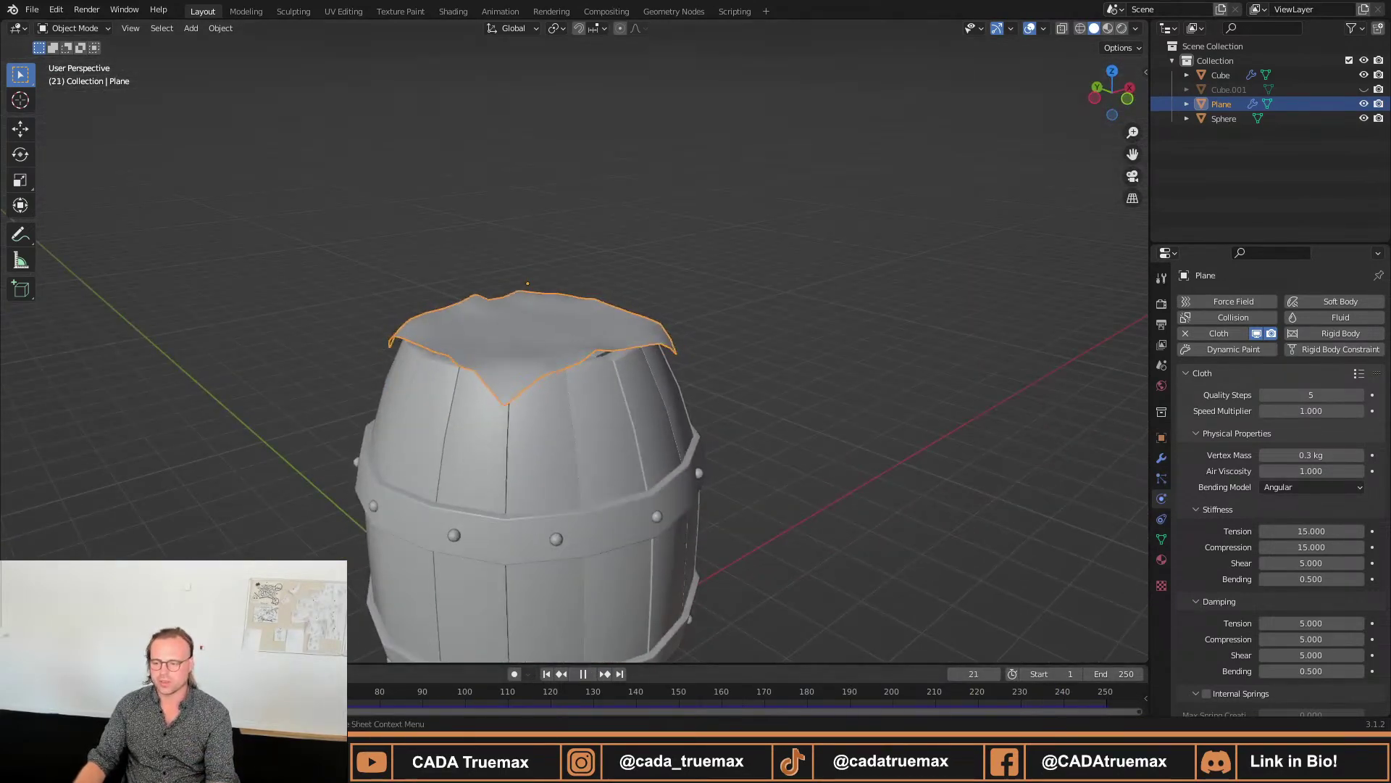
# Replay the cloth simulation from the start and stop at frame 35 with the cloth covering the barrel's top.
pyautogui.hotkey('shift', 'Left')
pyautogui.press('space')
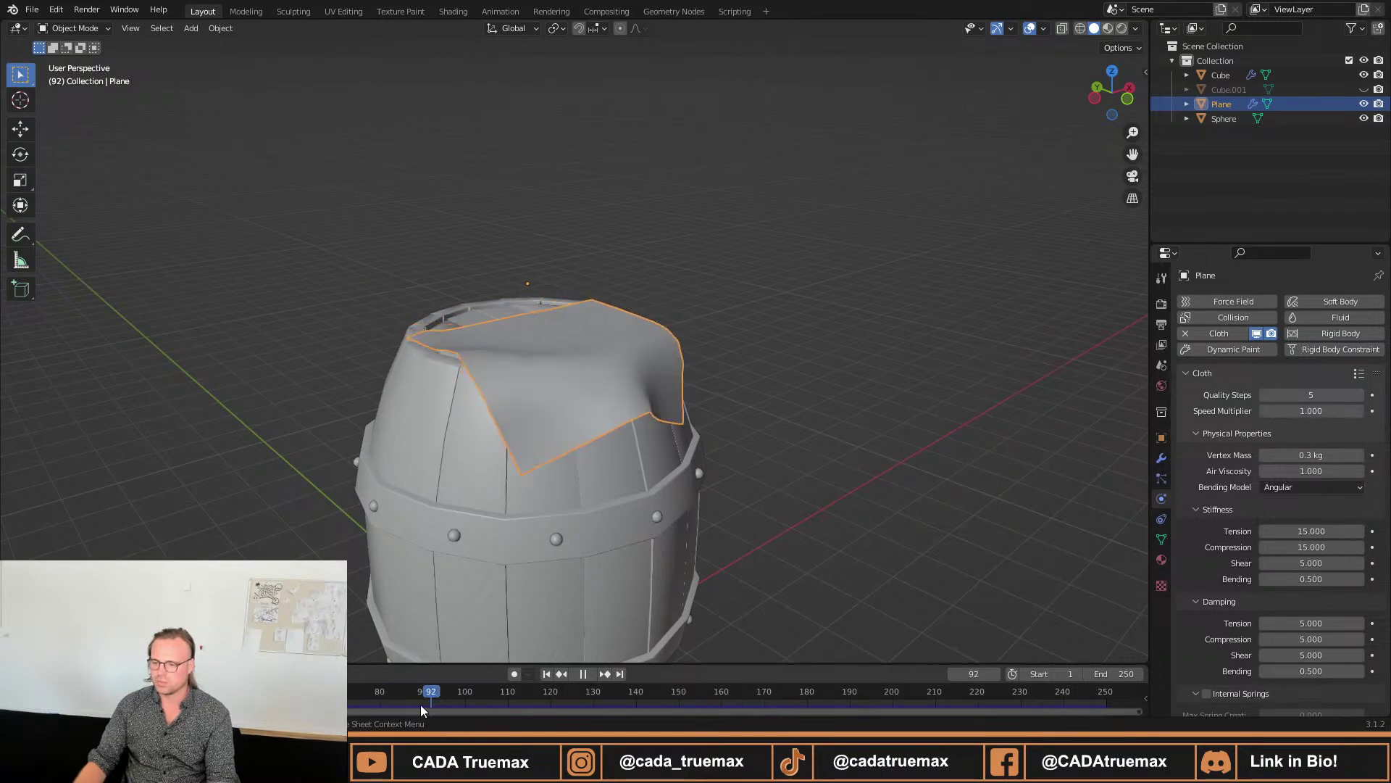
pyautogui.press('space')
pyautogui.moveTo(500, 449); pyautogui.dragTo(389, 707, button='middle')
pyautogui.hotkey('shift', 'Left')
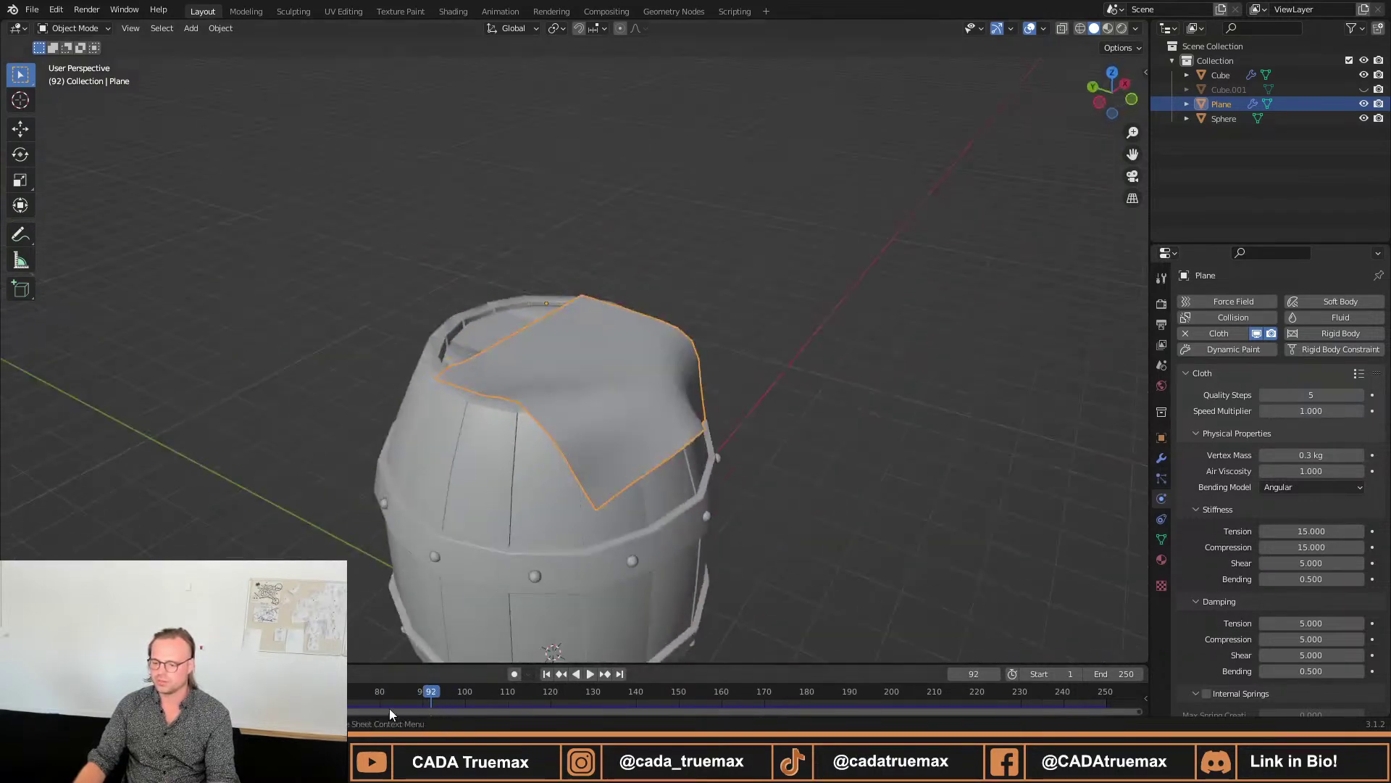
pyautogui.press('space')
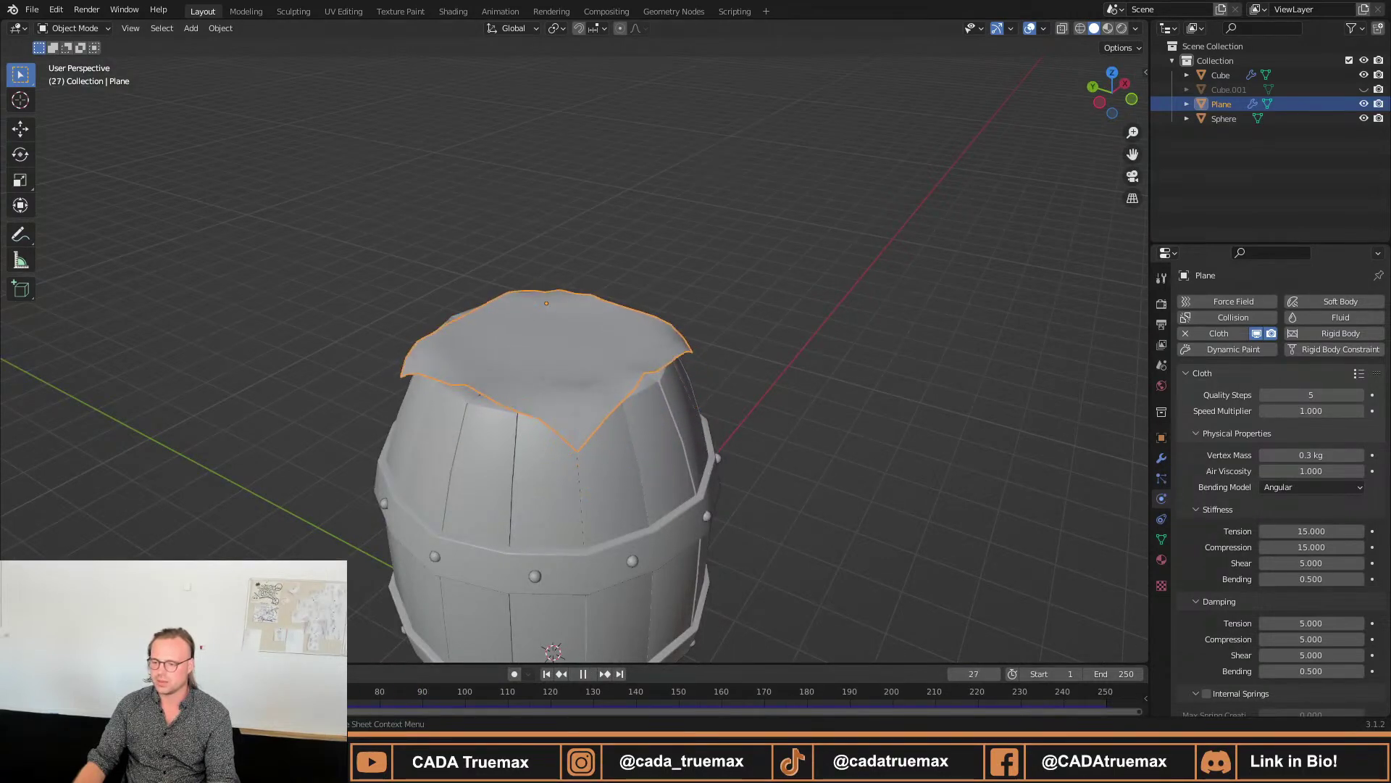
pyautogui.press('space')
pyautogui.moveTo(346, 537); pyautogui.dragTo(481, 459, button='middle')
pyautogui.scroll(3, 578, 477)
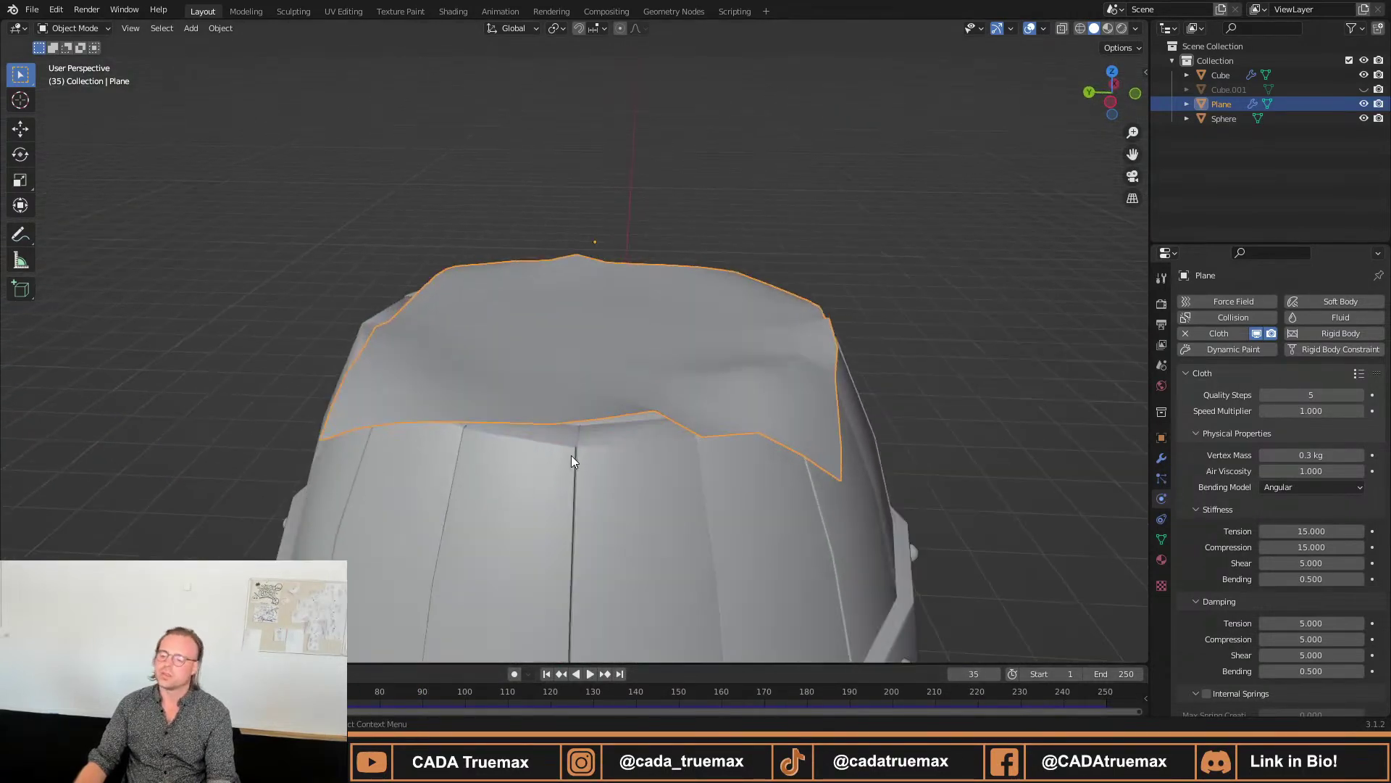
# Try duplicating the draped plane beside the barrel, and undo the duplicate.
pyautogui.moveTo(571, 455); pyautogui.dragTo(628, 393, button='middle')
pyautogui.scroll(-3, 628, 393)
pyautogui.moveTo(550, 376); pyautogui.dragTo(610, 443, button='middle')
pyautogui.hotkey('shift', 'd')
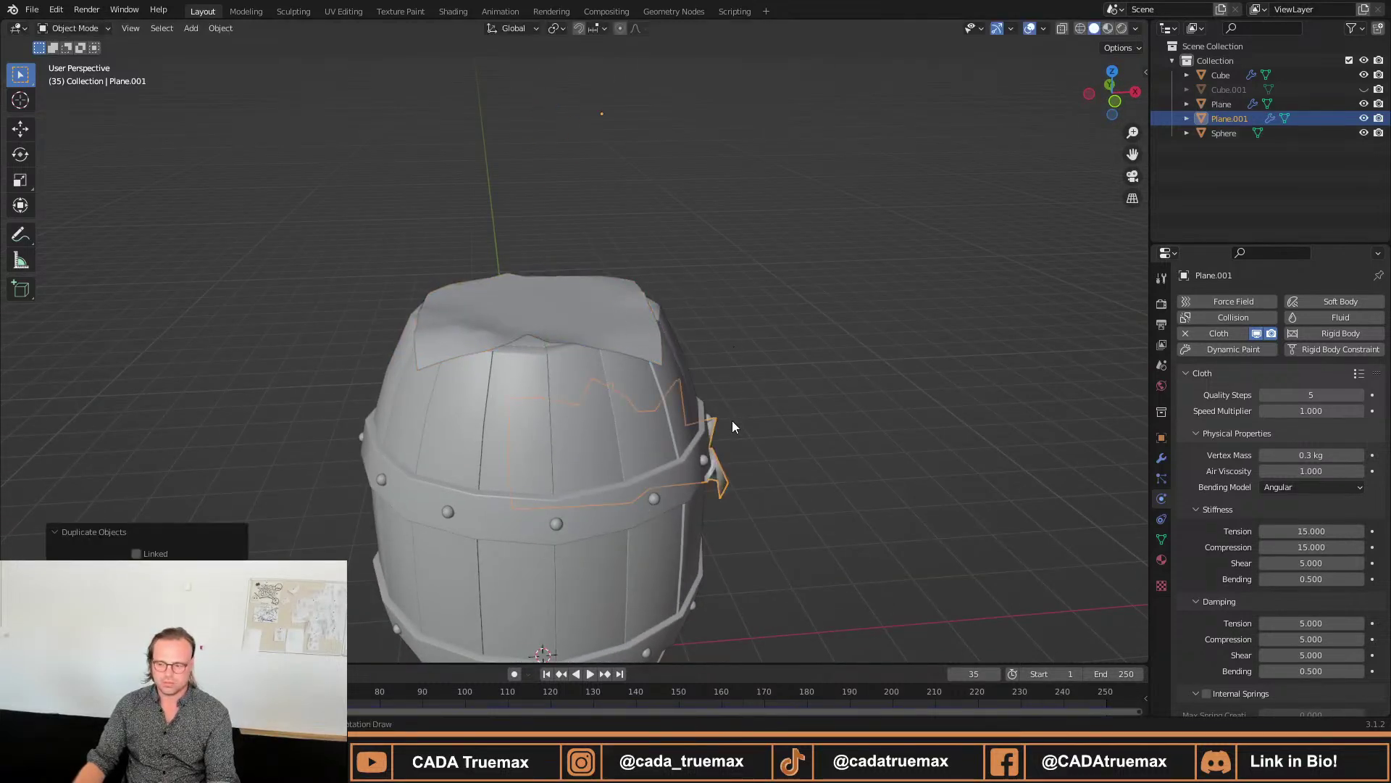
pyautogui.moveTo(732, 420); pyautogui.dragTo(641, 398, button='middle')
pyautogui.hotkey('ctrl', 'z')
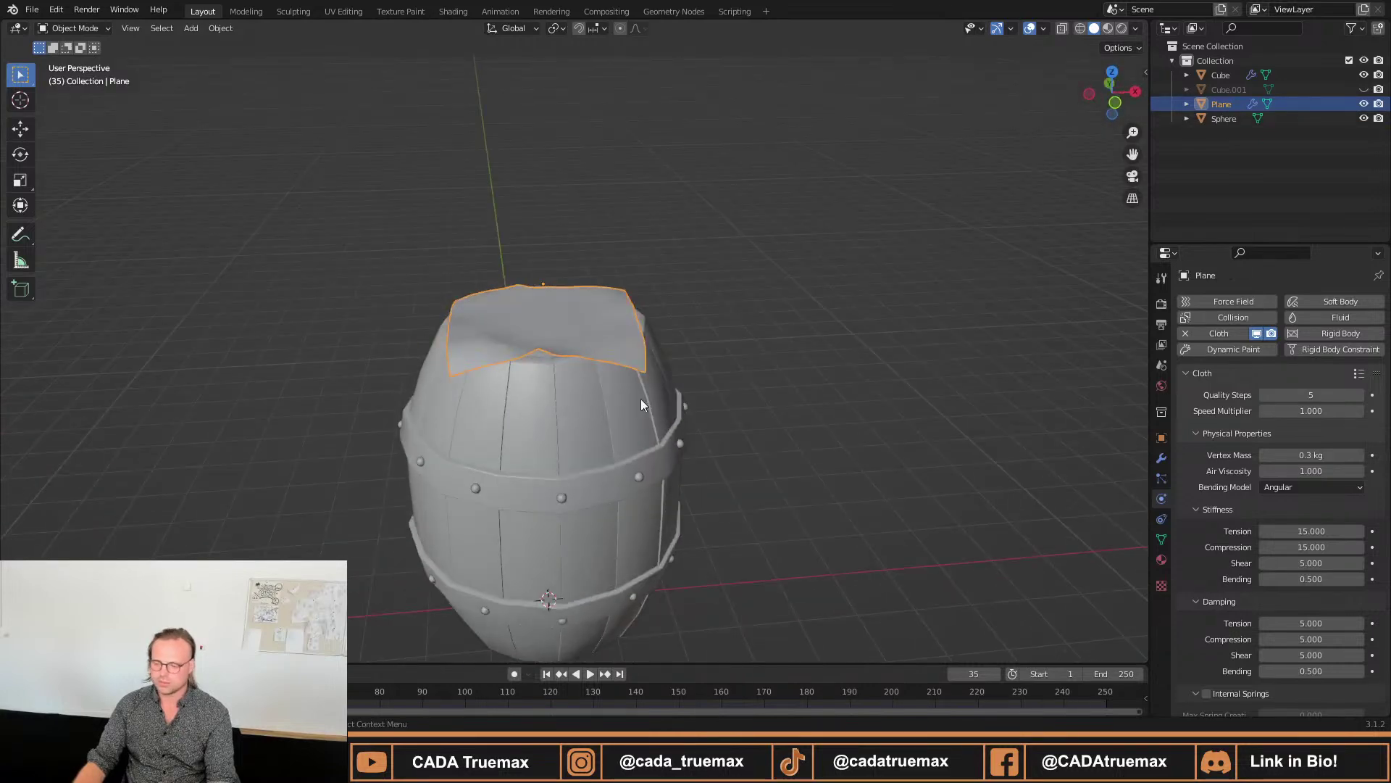
# Duplicate the draped plane above the barrel and remove the copy's Cloth physics.
pyautogui.hotkey('shift', 'd')
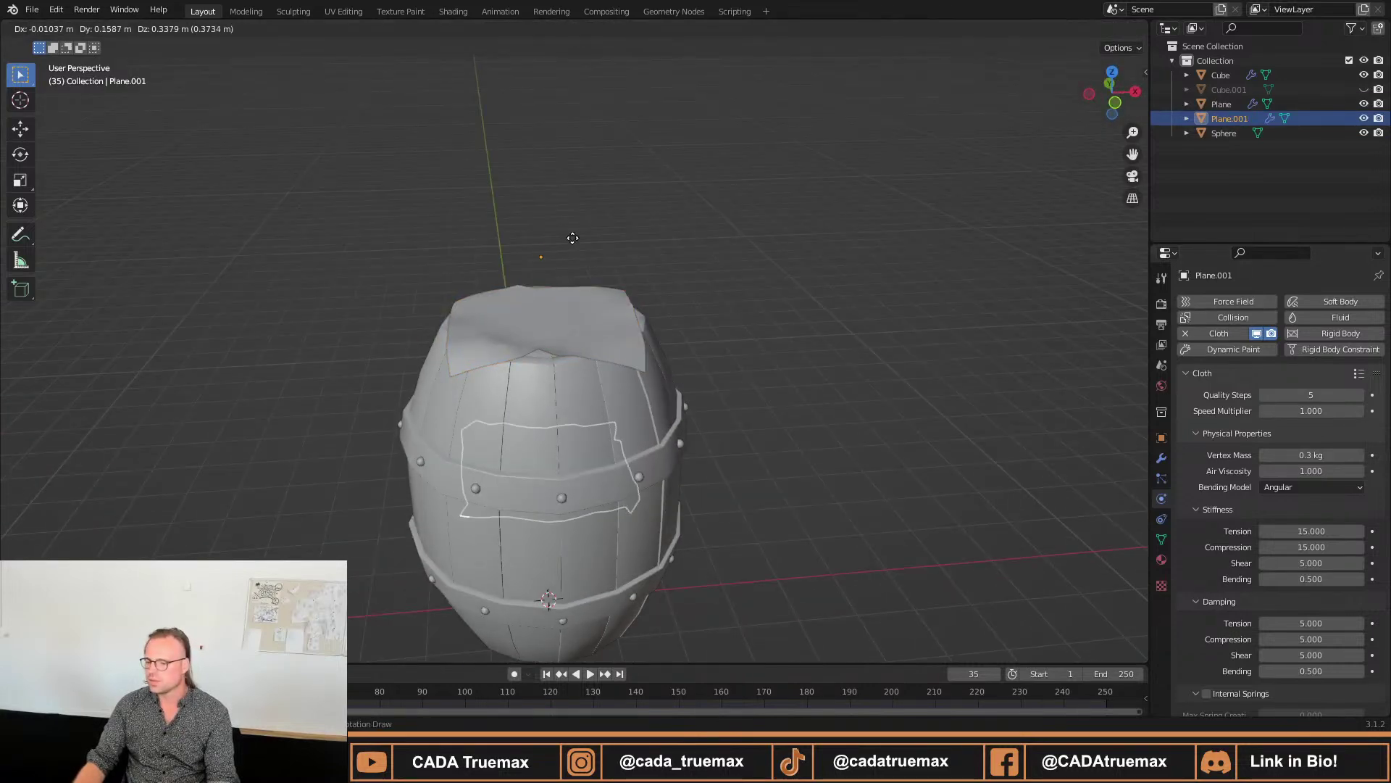
pyautogui.click(584, 180)
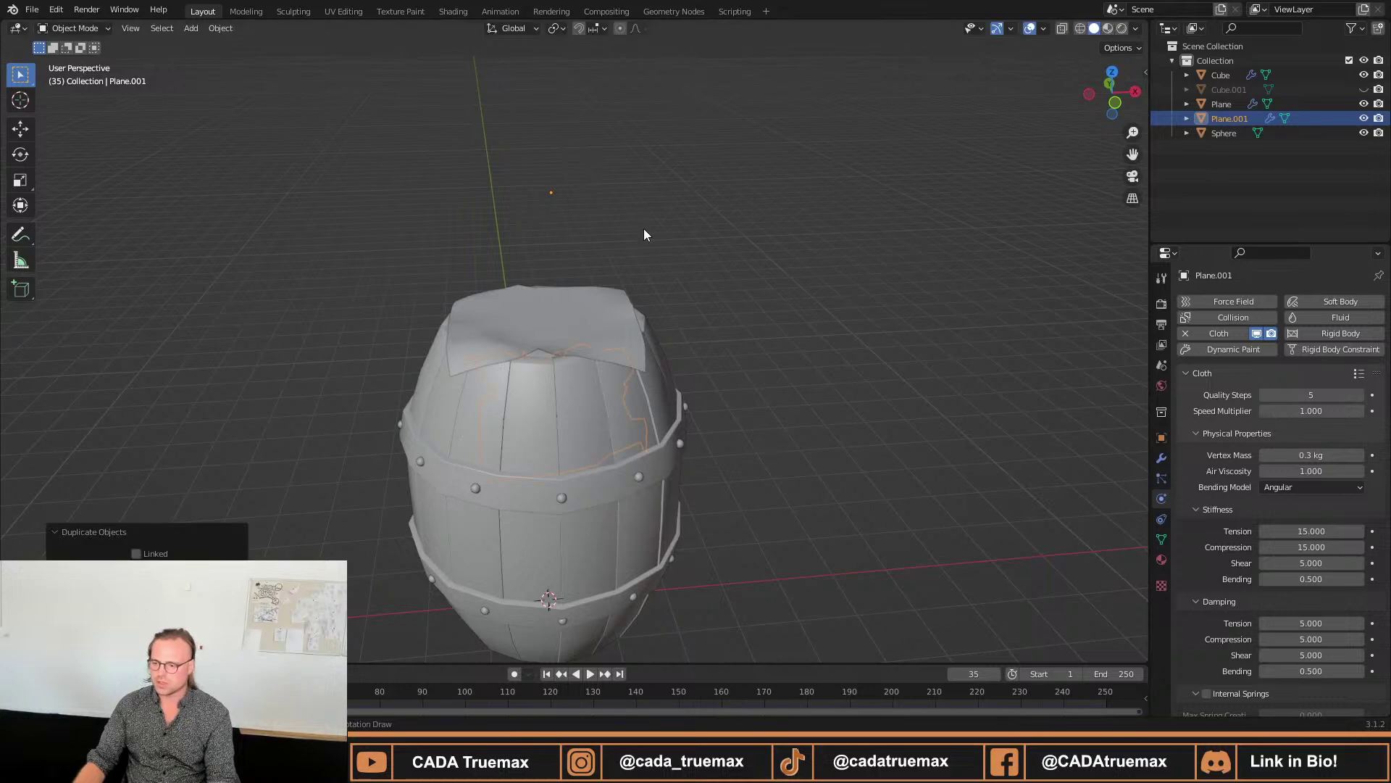
pyautogui.click(1186, 333)
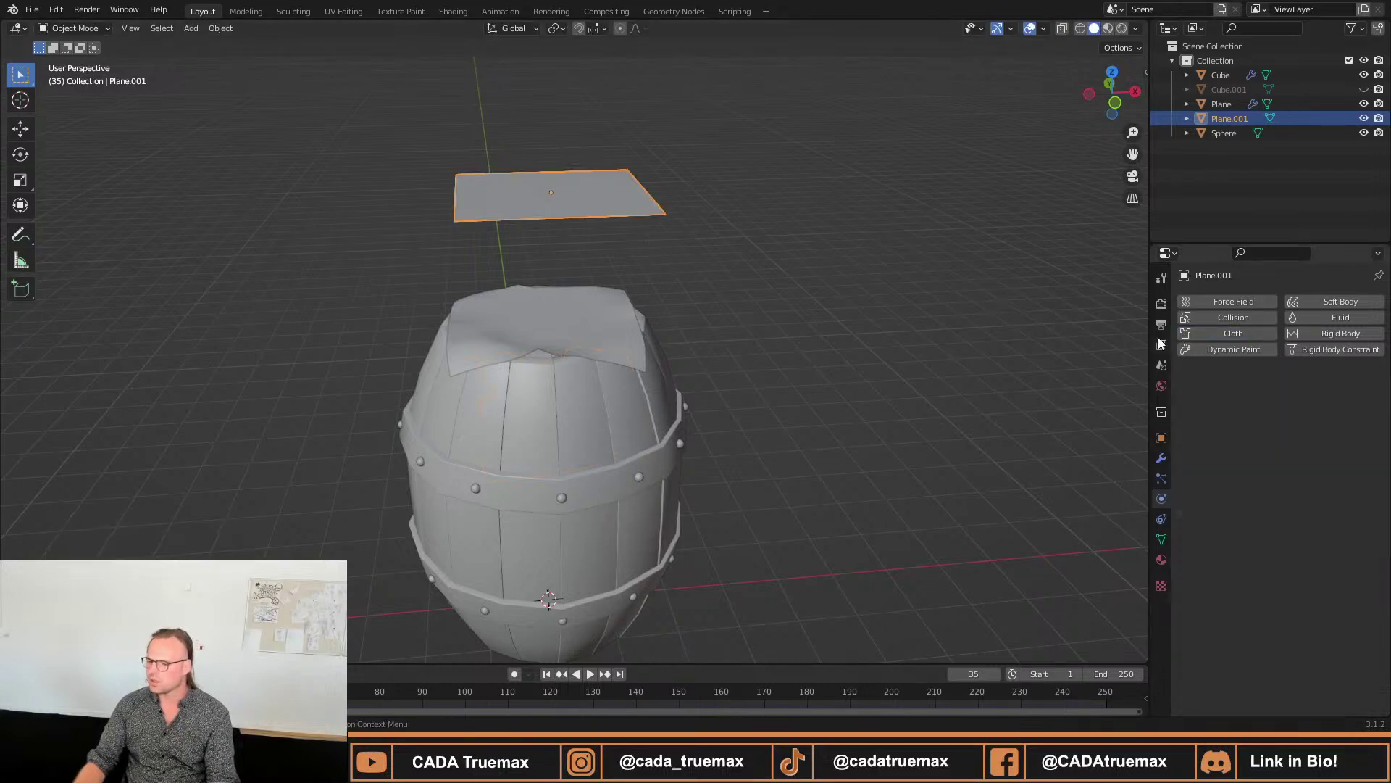
# Delete the duplicated flat plane above the barrel.
pyautogui.moveTo(674, 311); pyautogui.dragTo(620, 297, button='middle')
pyautogui.press('Delete')
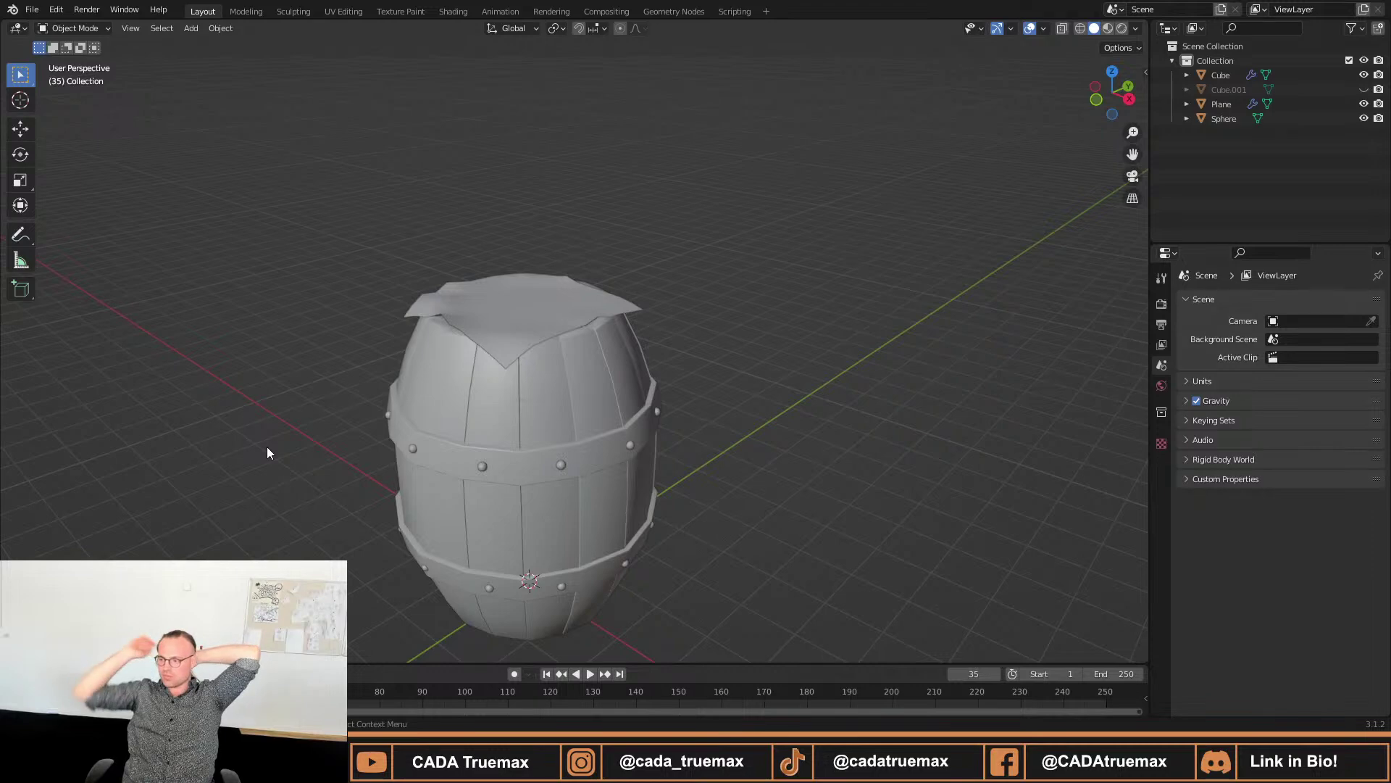
# Select the barrel and set the Screencast Keys alignment to Right.
pyautogui.click(533, 394)
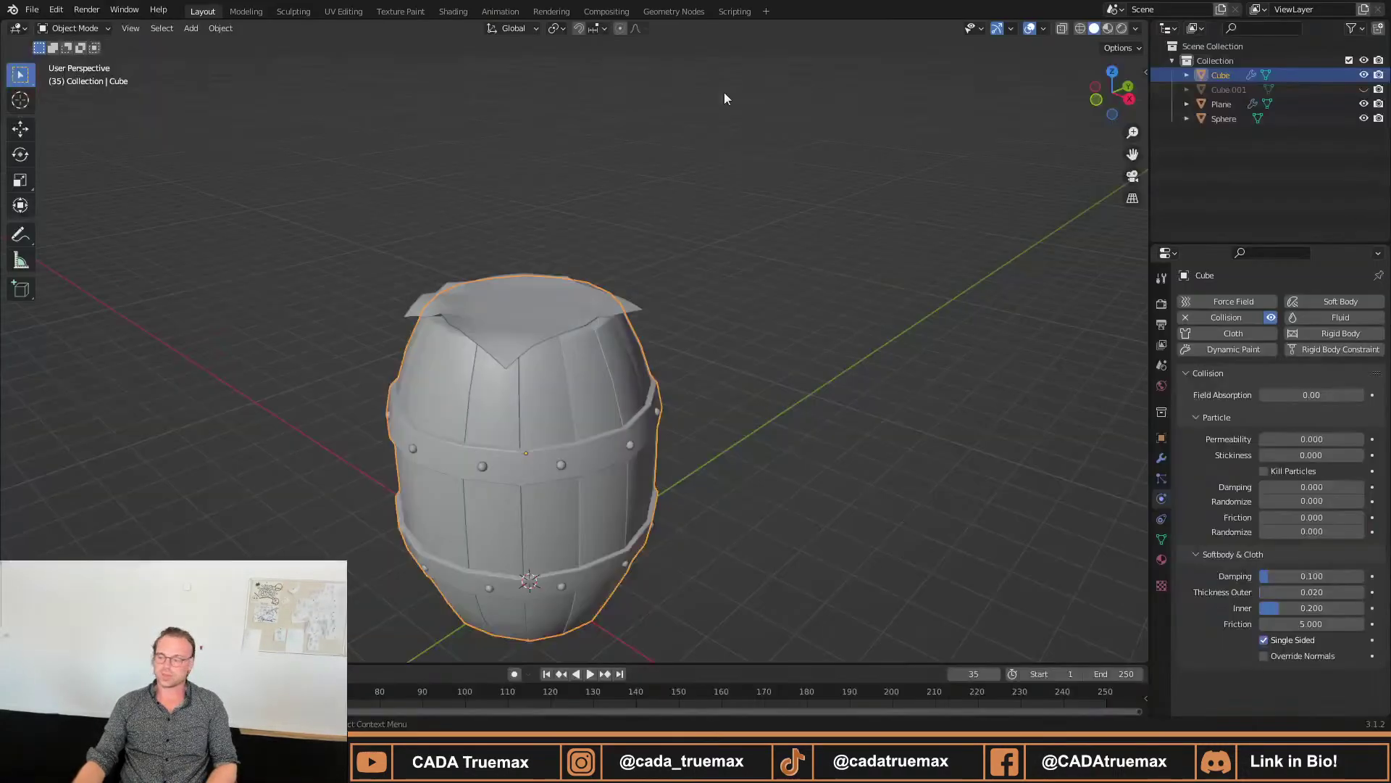
pyautogui.press('n')
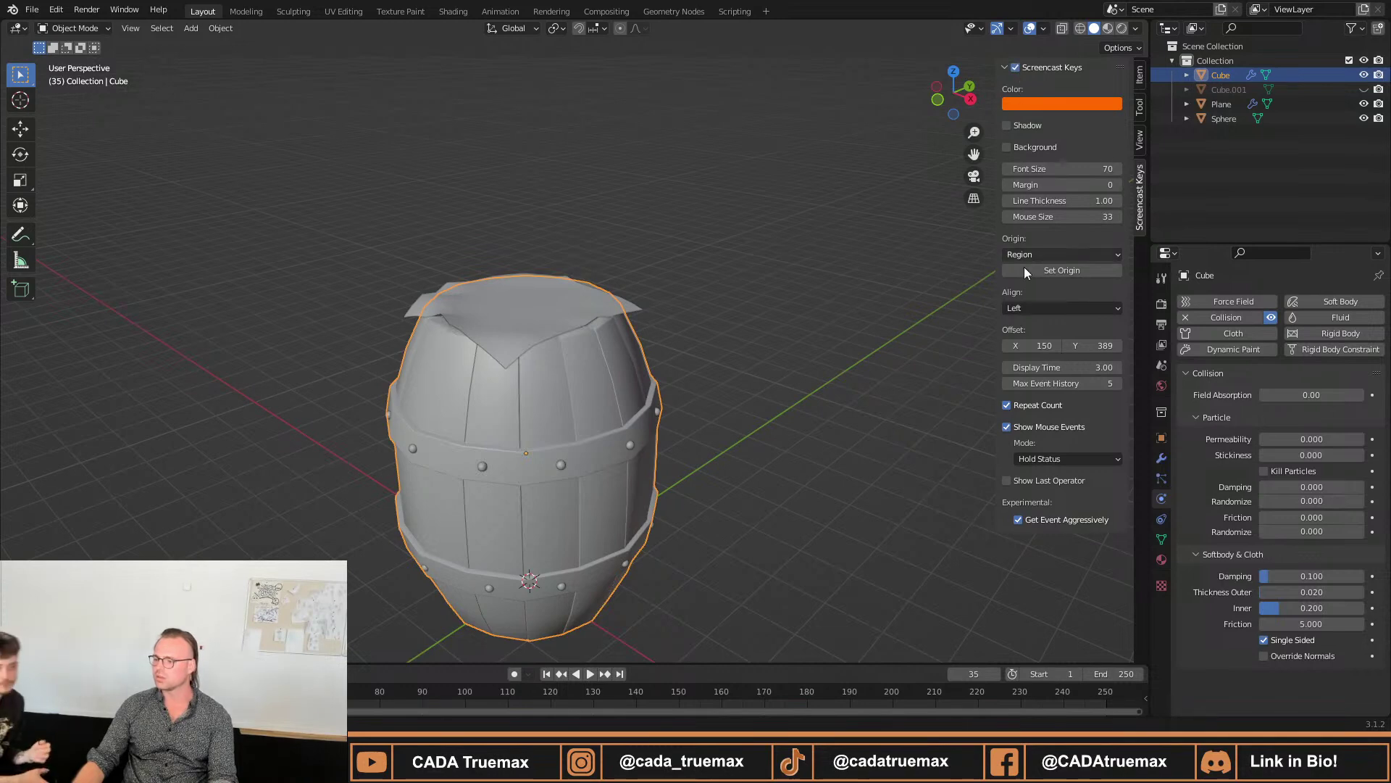
pyautogui.click(1015, 311)
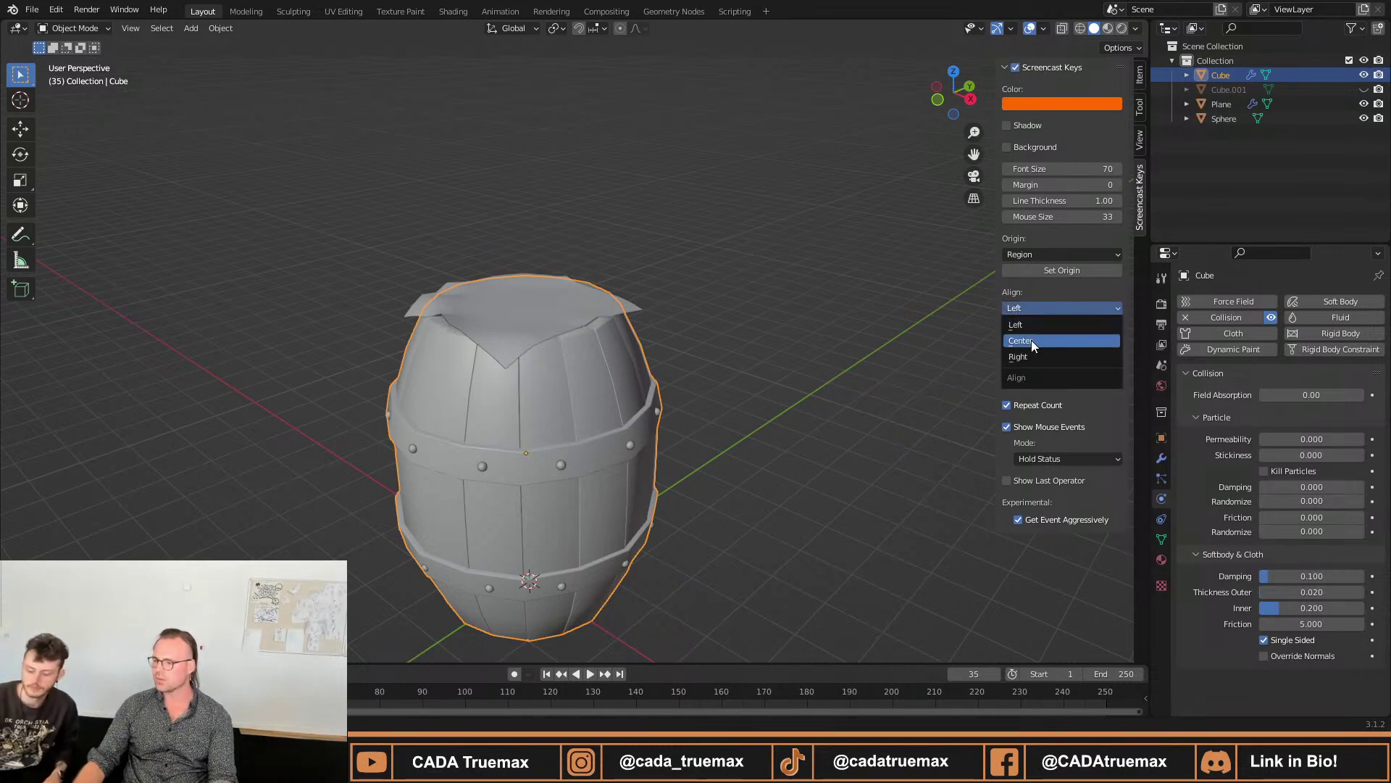
pyautogui.click(1032, 340)
pyautogui.click(1037, 308)
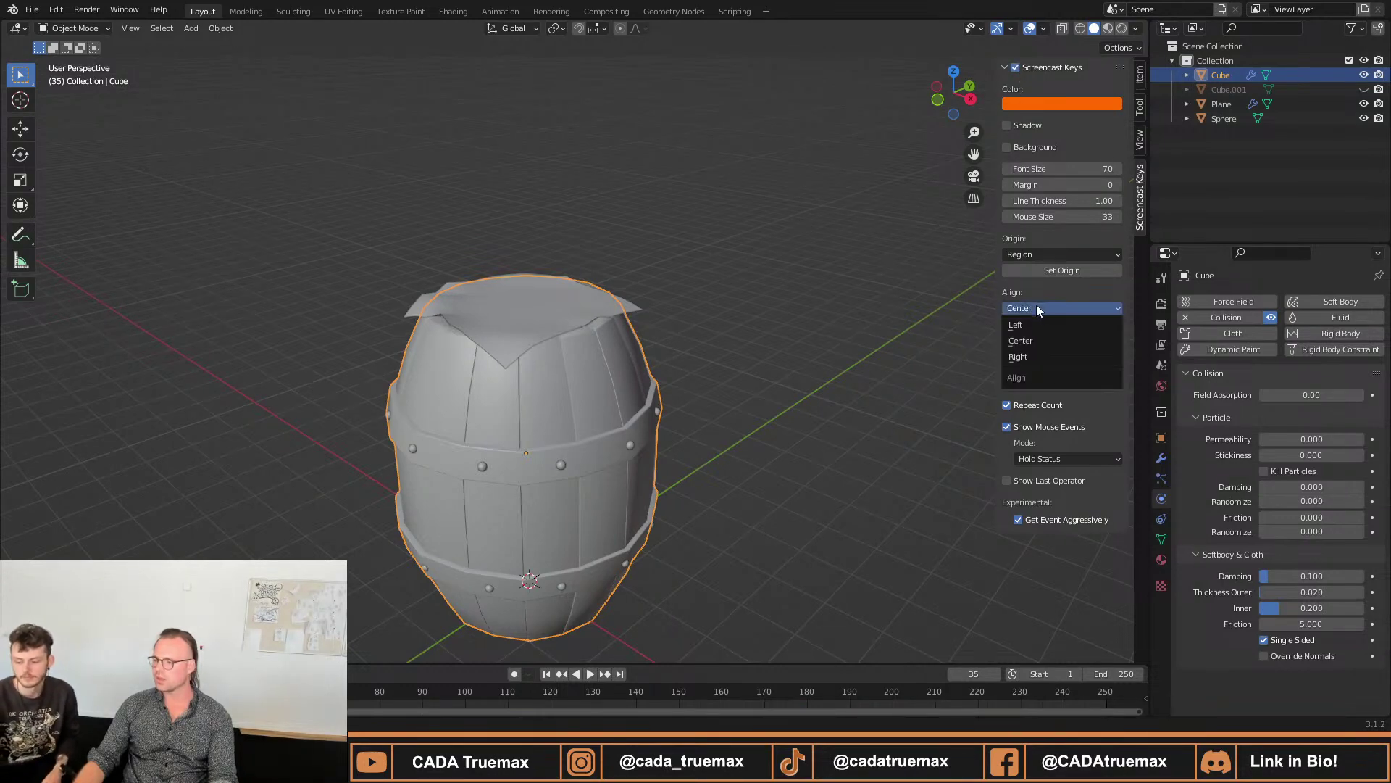
pyautogui.click(1024, 358)
# Try picking an origin for the Screencast Keys display and switch its origin type to Area.
pyautogui.click(1039, 265)
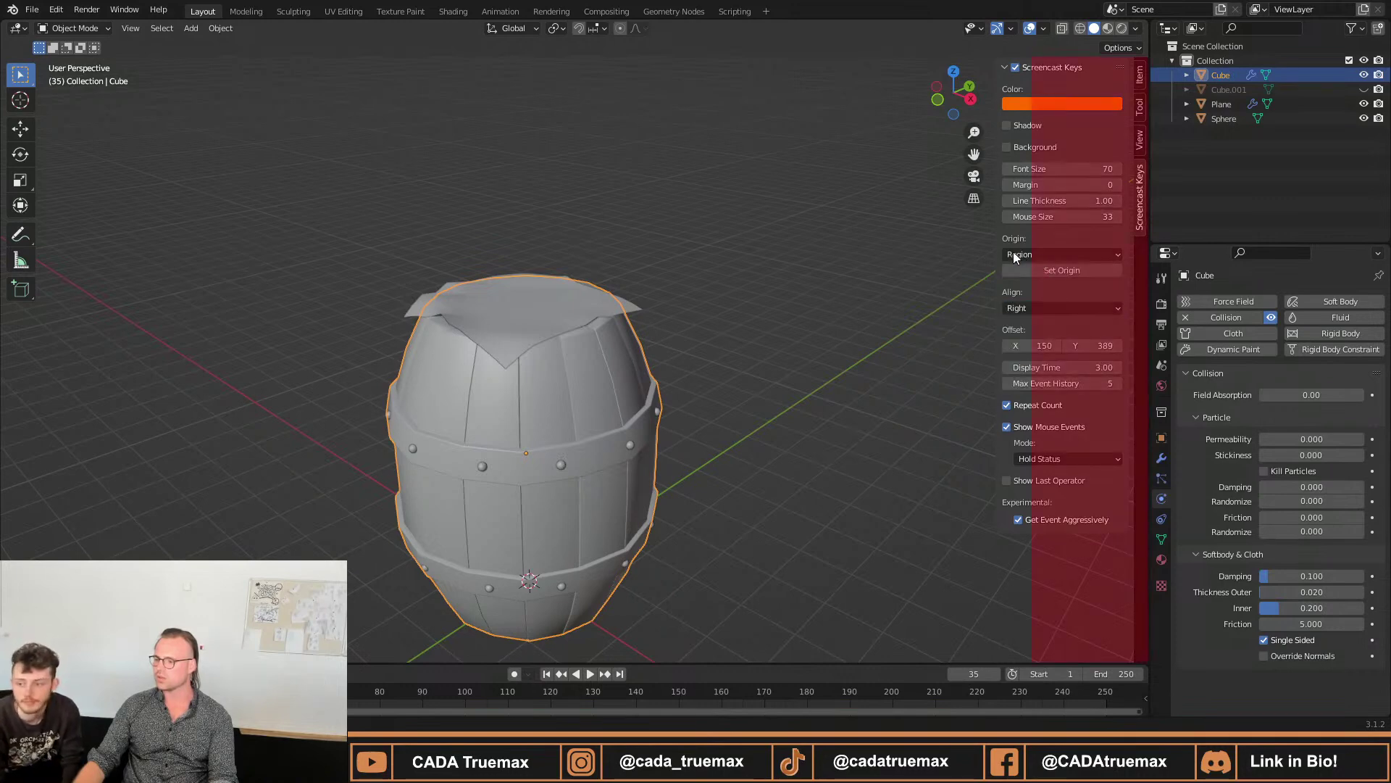
pyautogui.click(1013, 251)
pyautogui.click(1016, 255)
pyautogui.click(1032, 286)
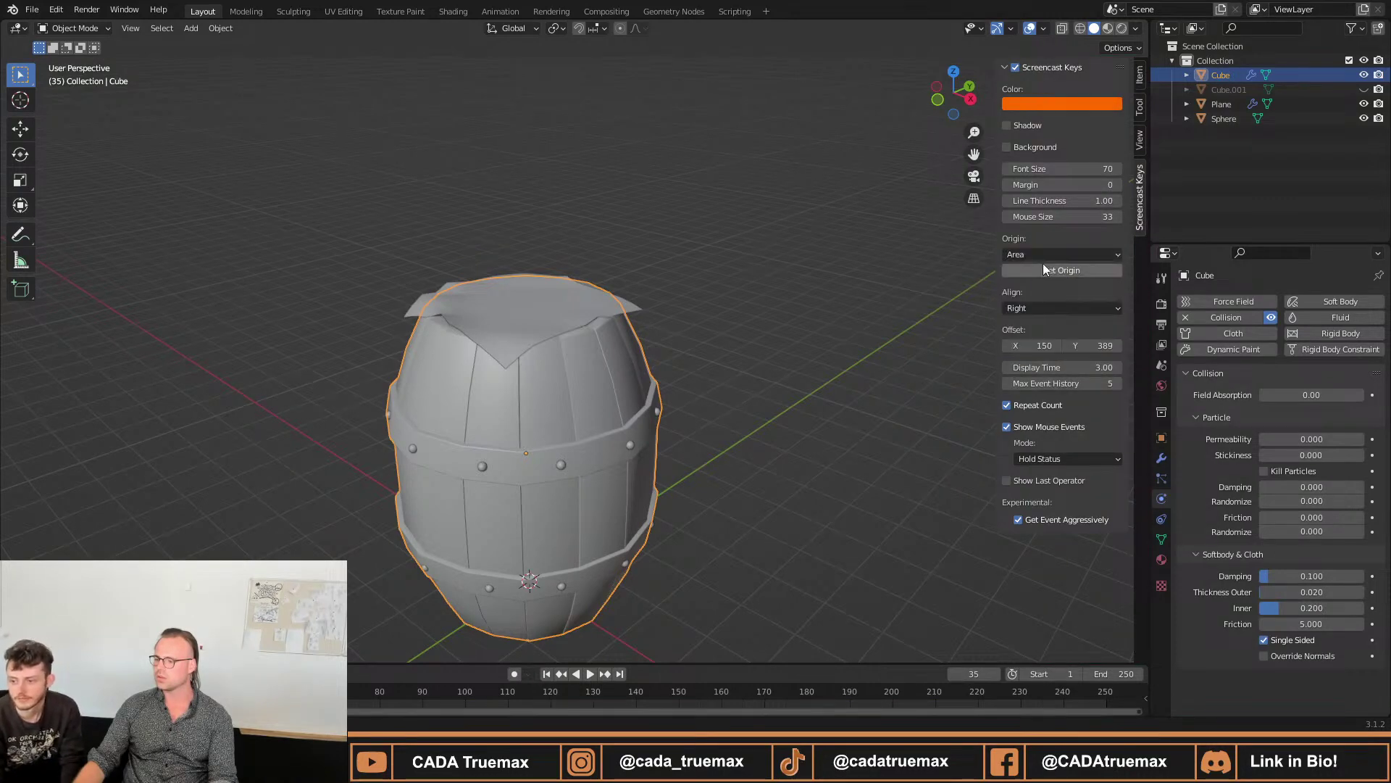
# Set the Screencast Keys origin type to Region and pick the viewport's sidebar region as the origin.
pyautogui.click(1047, 255)
pyautogui.click(1032, 282)
pyautogui.click(1043, 269)
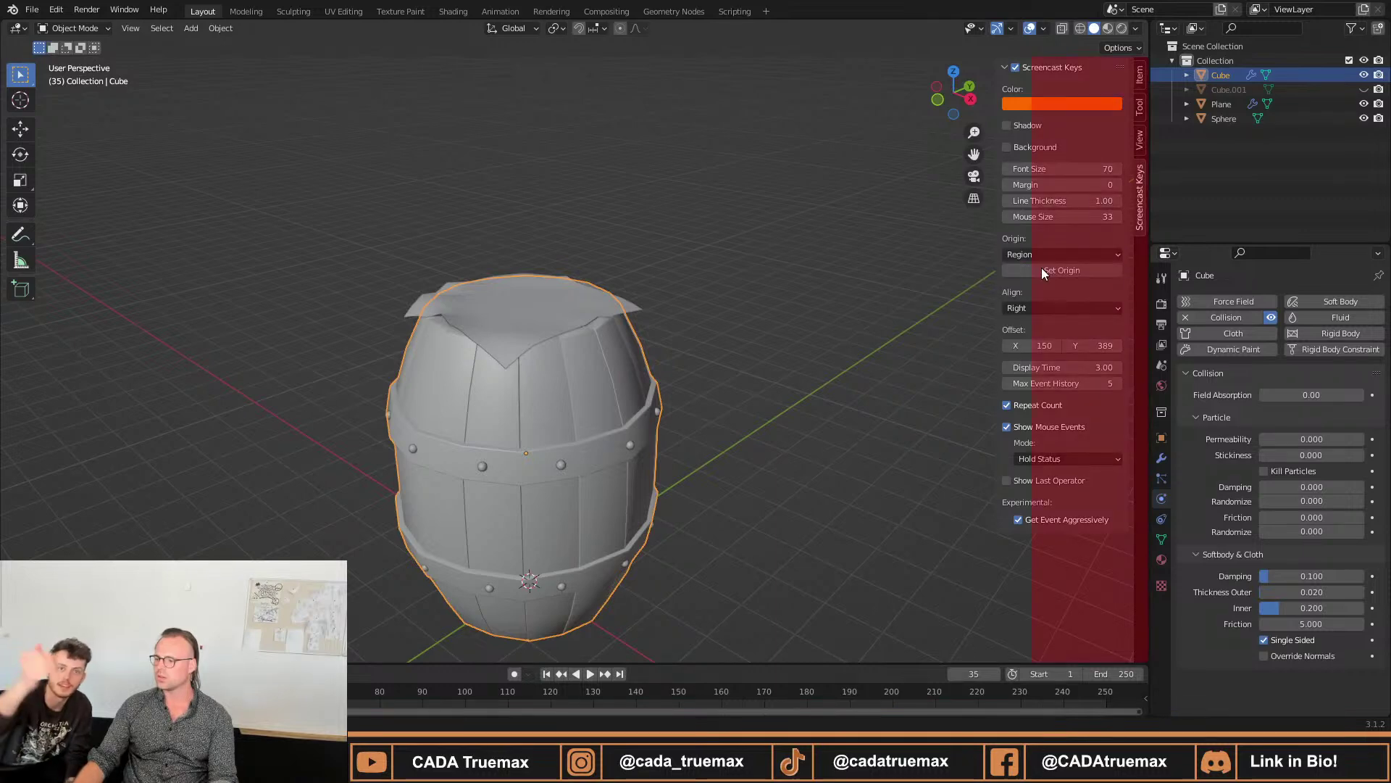
pyautogui.click(1120, 632)
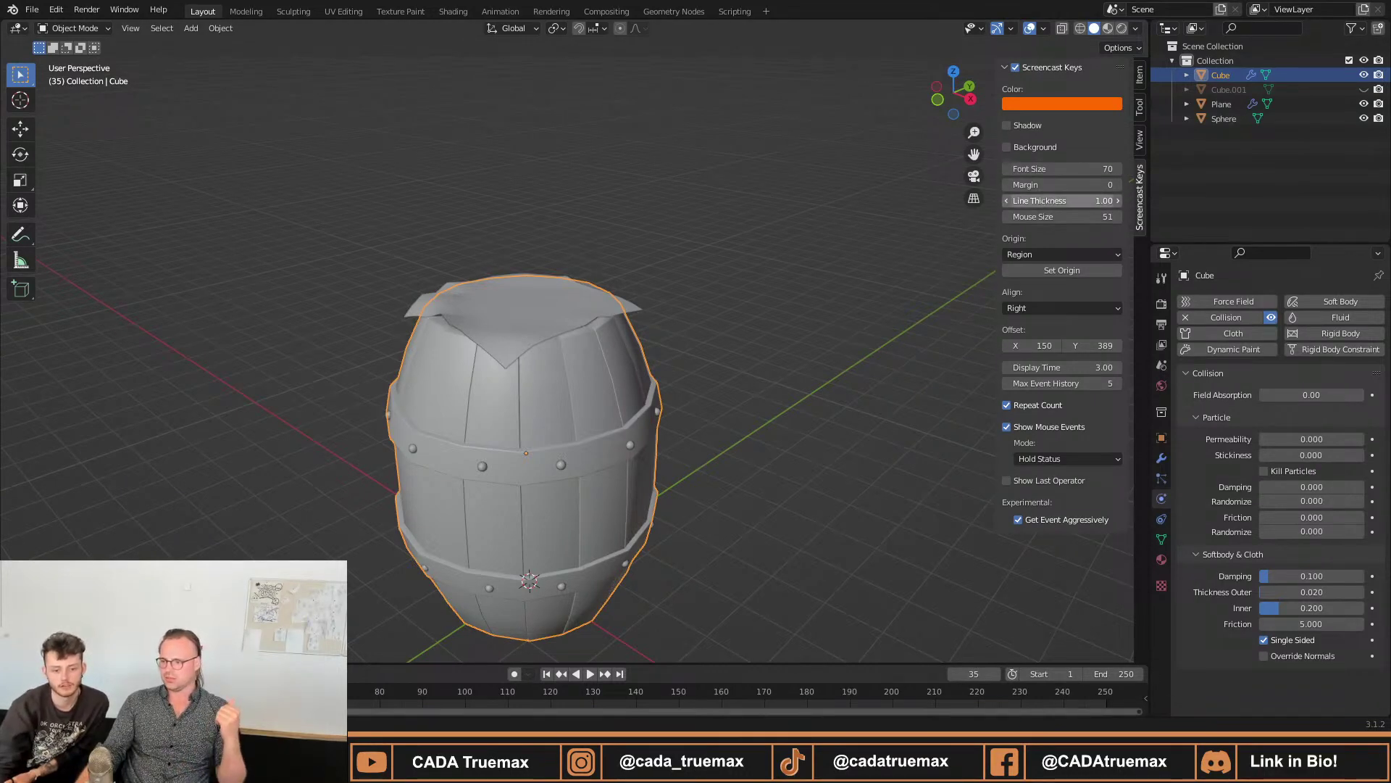
# Configure the Screencast Keys display with line thickness 1.93, X and Y offsets of 29, and Left alignment.
pyautogui.moveTo(1048, 201)
pyautogui.mouseDown()
pyautogui.moveTo(1080, 201)
pyautogui.moveTo(1049, 201)
pyautogui.mouseUp()
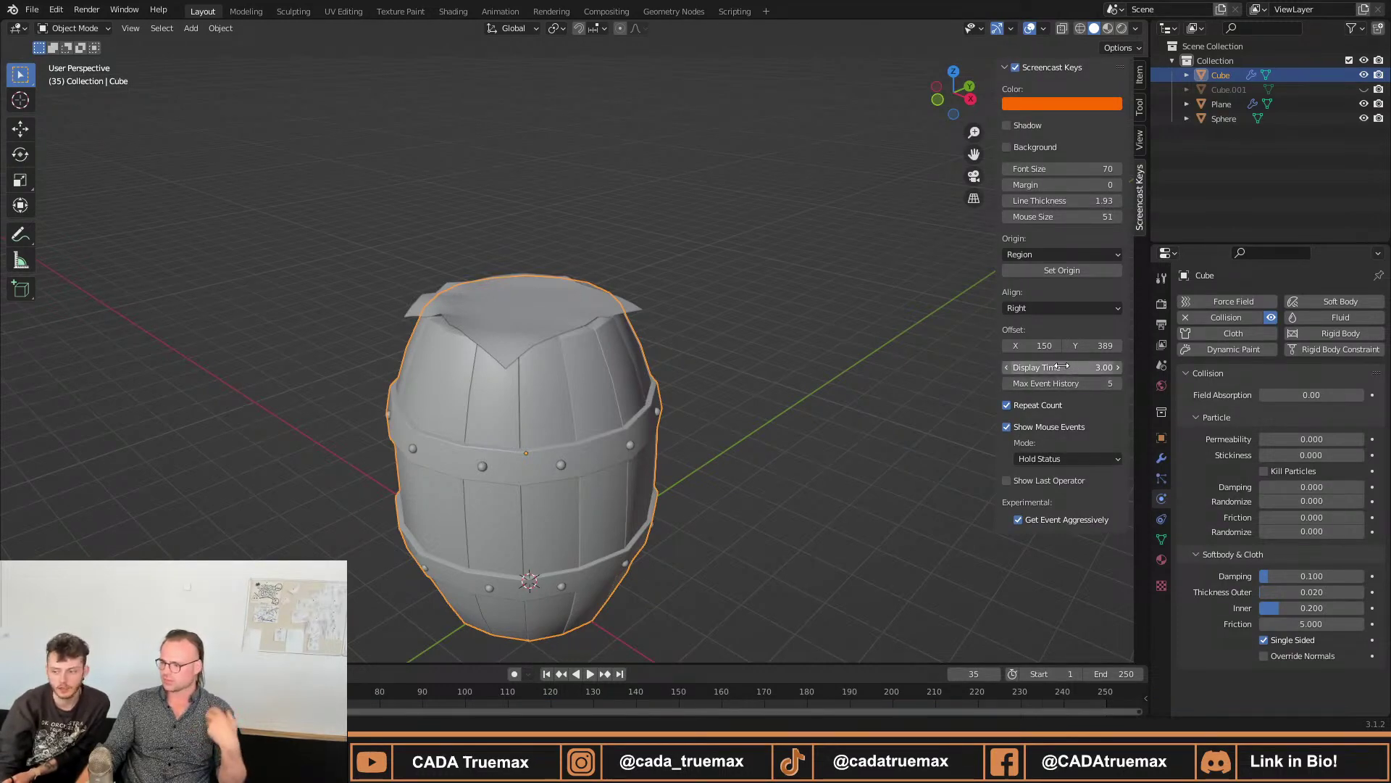
pyautogui.moveTo(1038, 346); pyautogui.dragTo(903, 346)
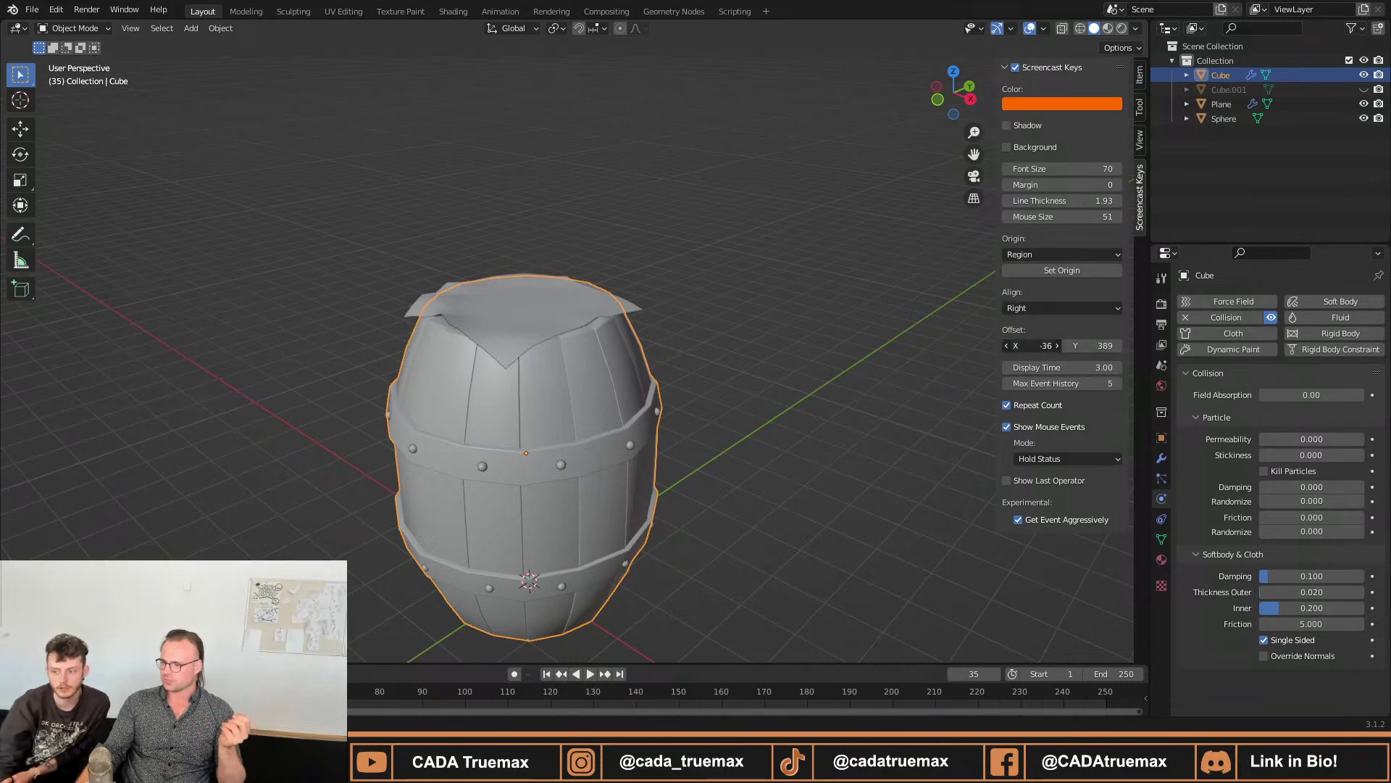
pyautogui.moveTo(1087, 346); pyautogui.dragTo(810, 346)
pyautogui.moveTo(1094, 346); pyautogui.dragTo(1087, 346)
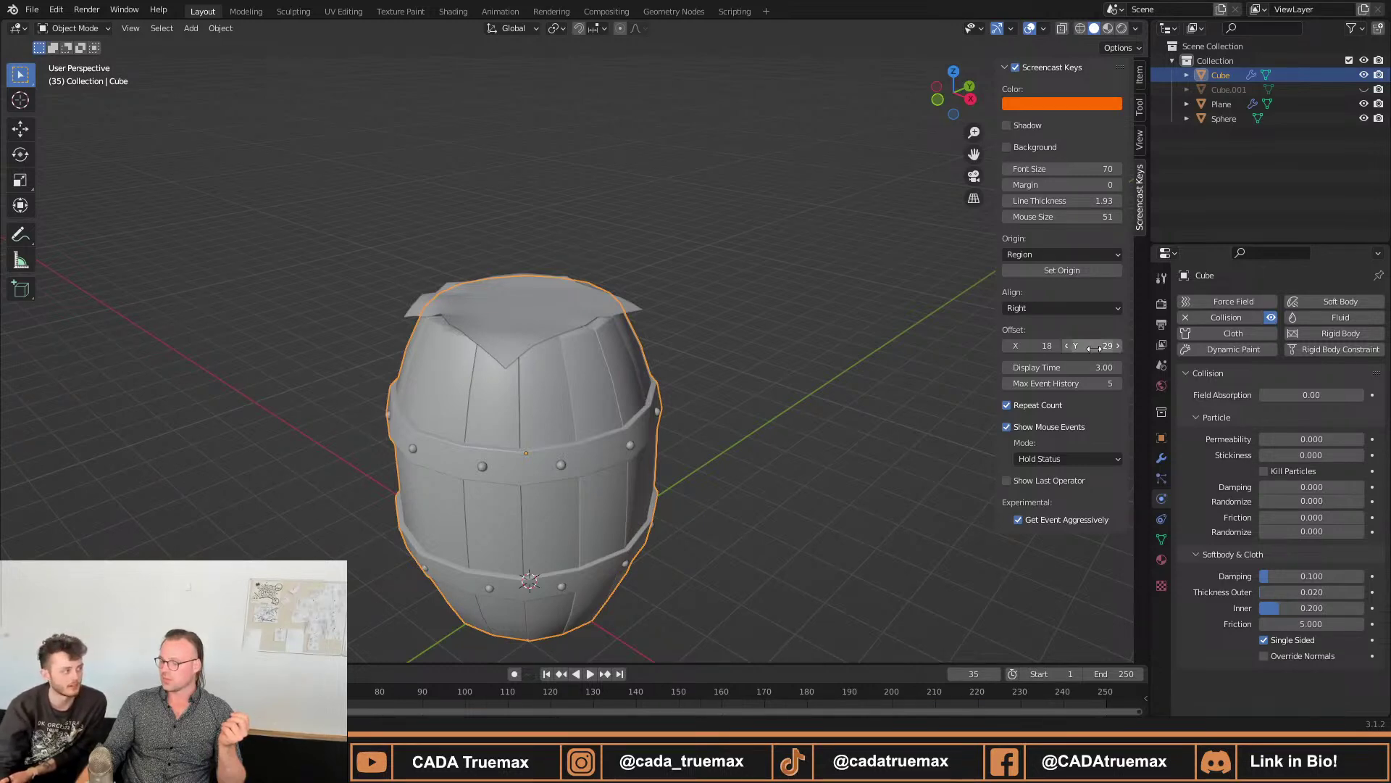
pyautogui.click(1045, 345)
pyautogui.write('29')
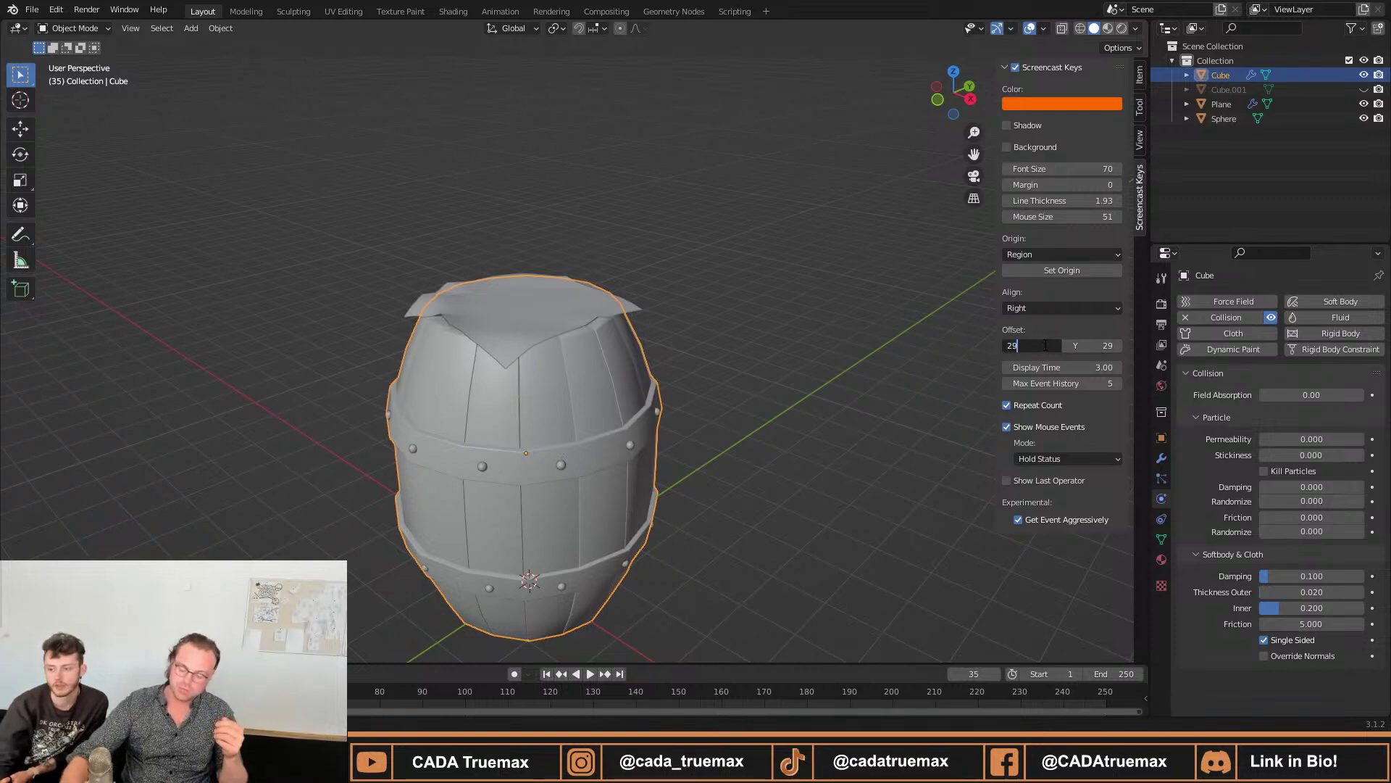
pyautogui.press('Return')
pyautogui.click(1101, 307)
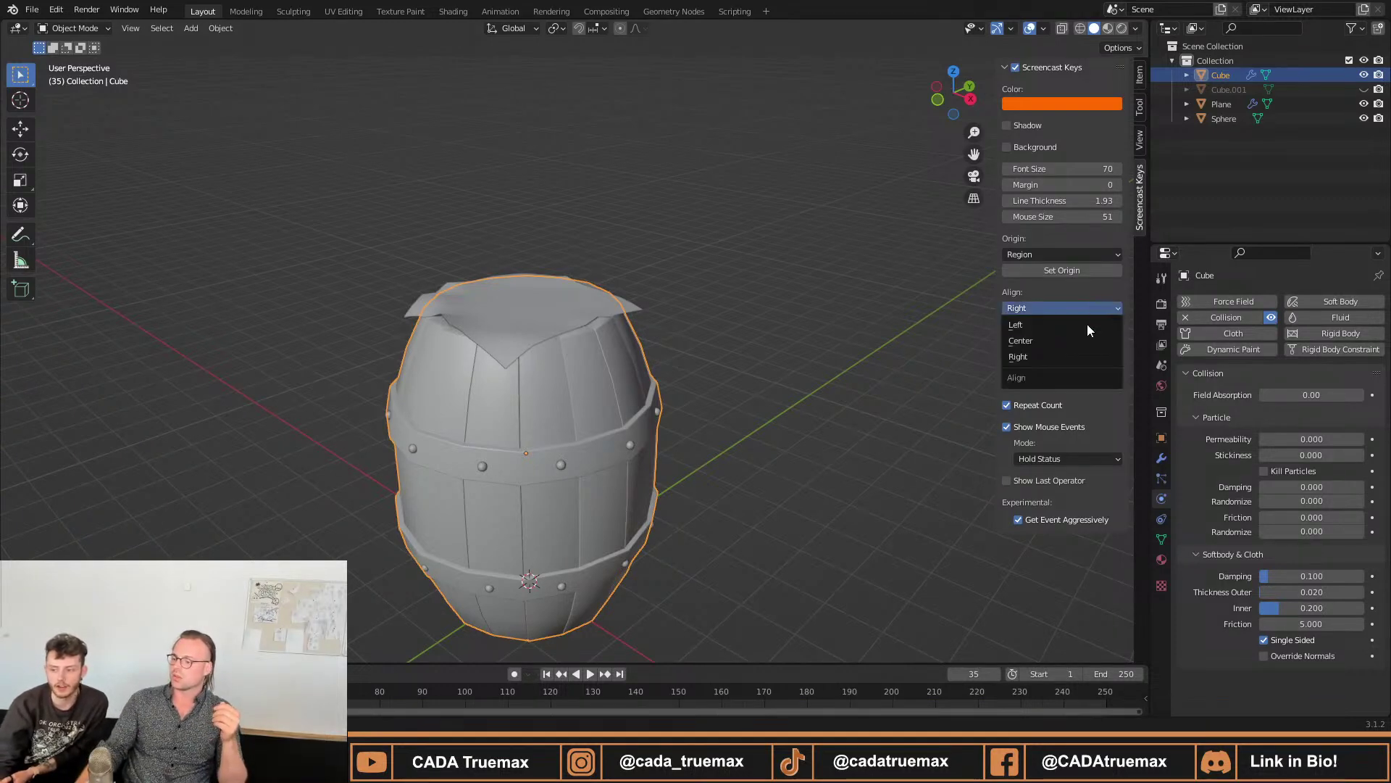
pyautogui.click(1045, 323)
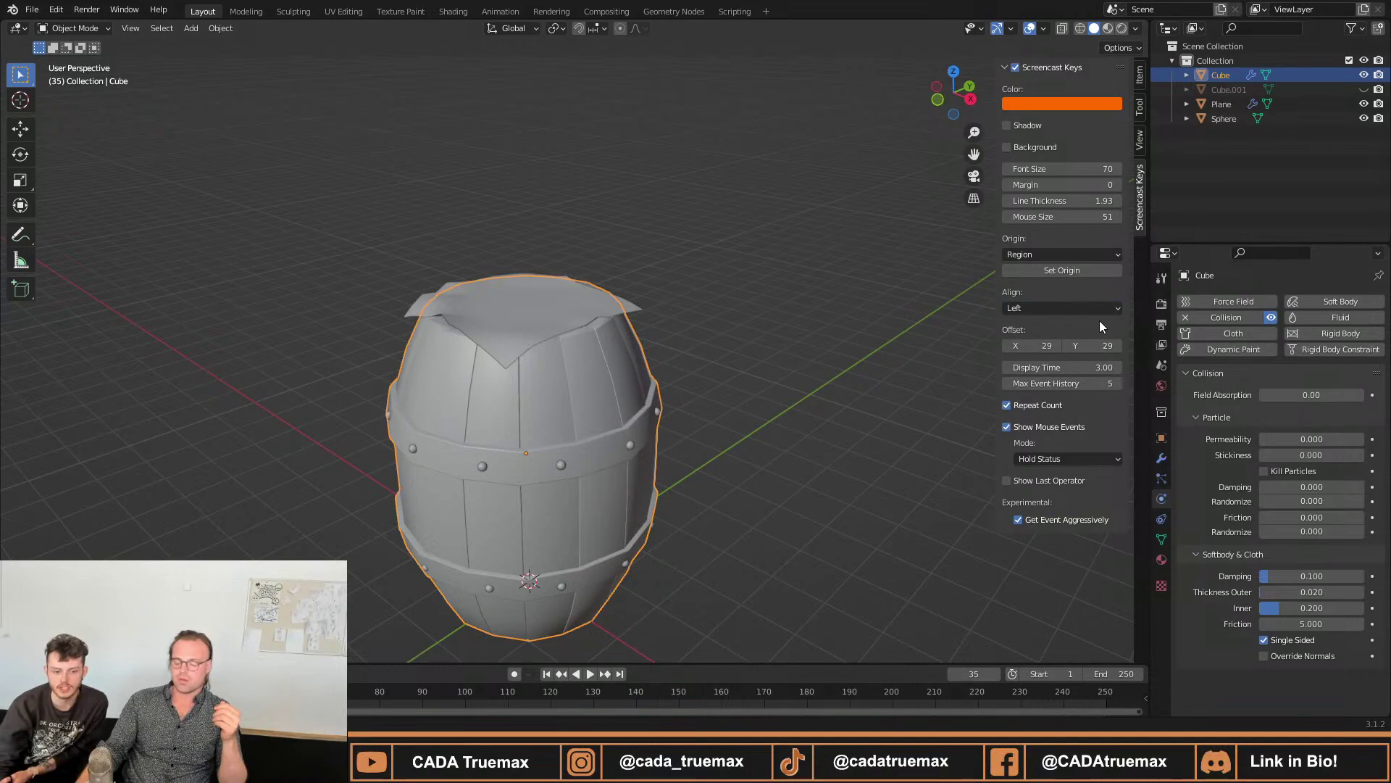
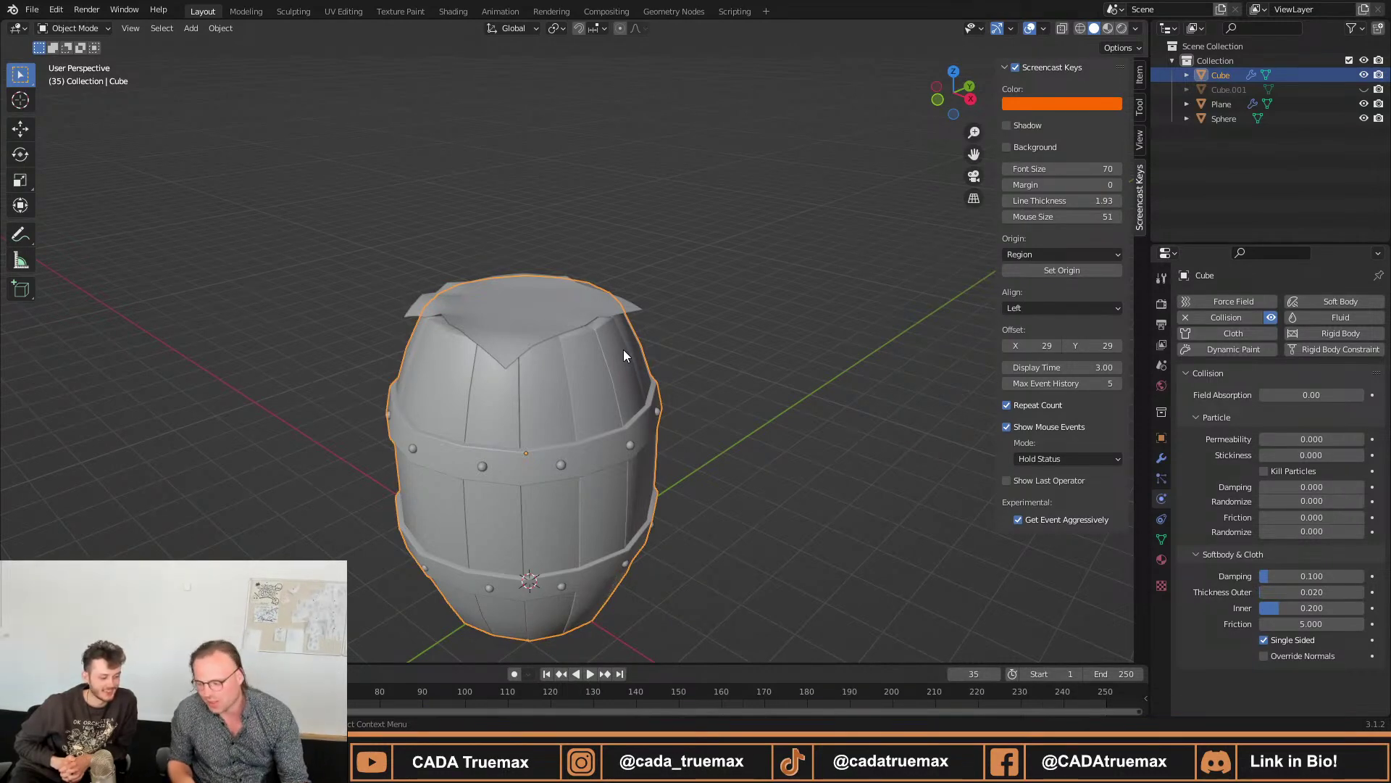
# Make a short freehand annotation stroke in the empty viewport area and remove it with the Annotate Eraser.
pyautogui.click(19, 233)
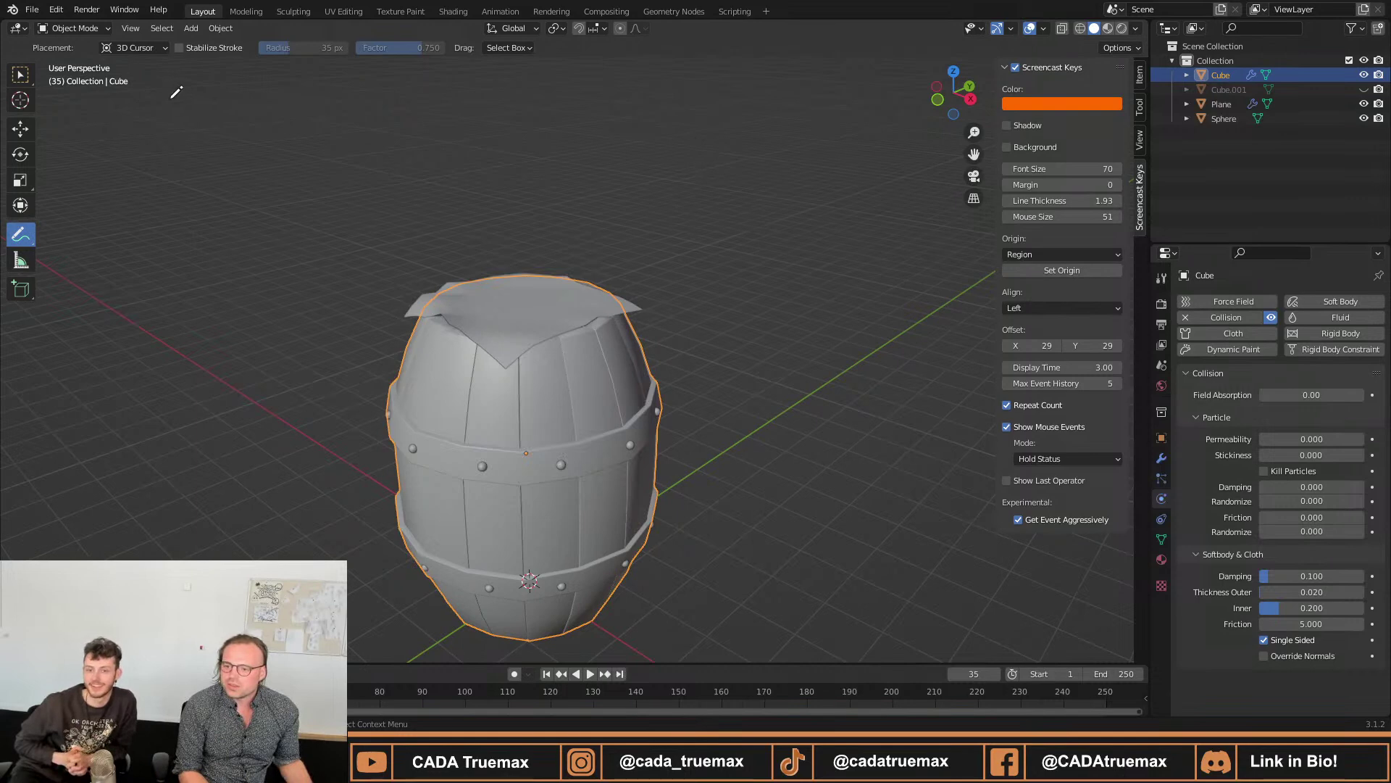
pyautogui.moveTo(174, 99); pyautogui.dragTo(152, 141)
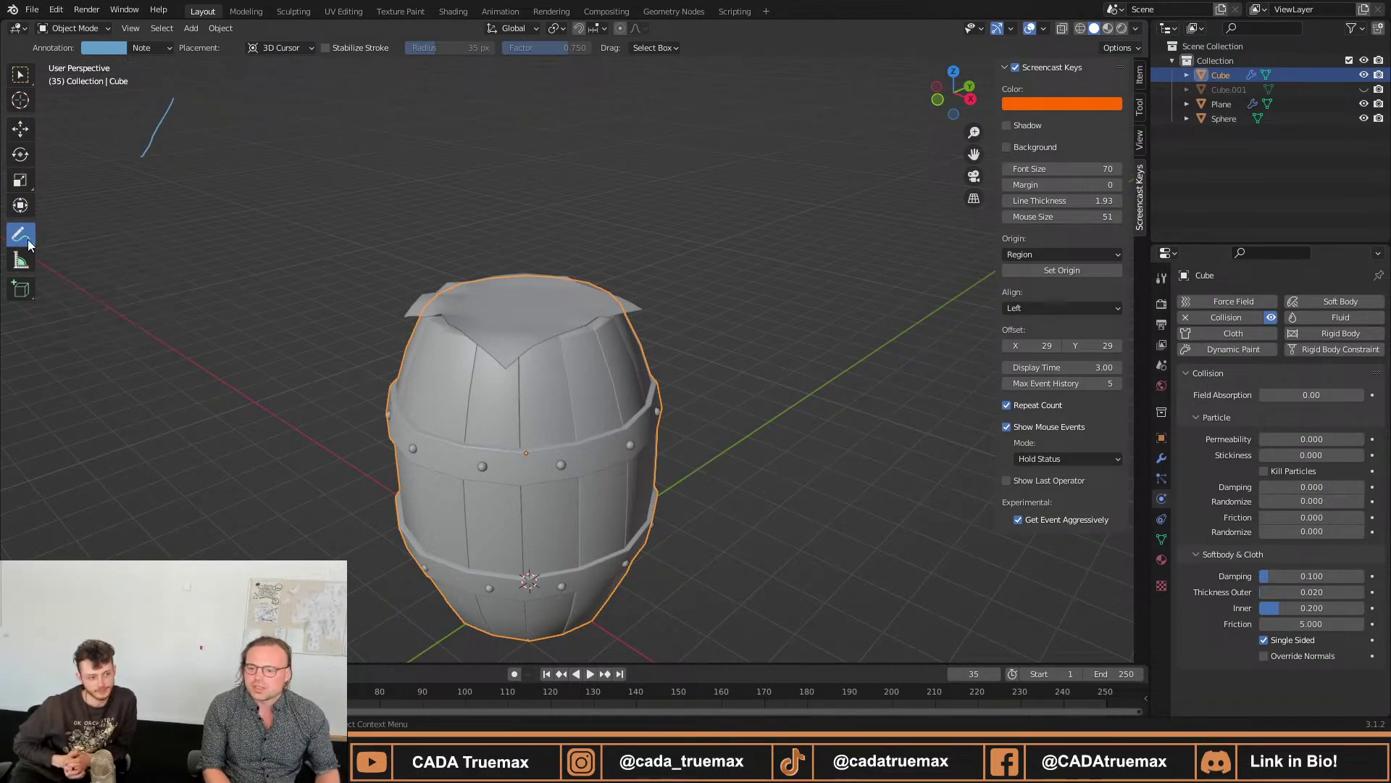
pyautogui.moveTo(20, 238)
pyautogui.mouseDown()
pyautogui.moveTo(68, 248)
pyautogui.moveTo(28, 239)
pyautogui.moveTo(114, 290)
pyautogui.moveTo(105, 322)
pyautogui.mouseUp()
pyautogui.moveTo(136, 168); pyautogui.dragTo(181, 117)
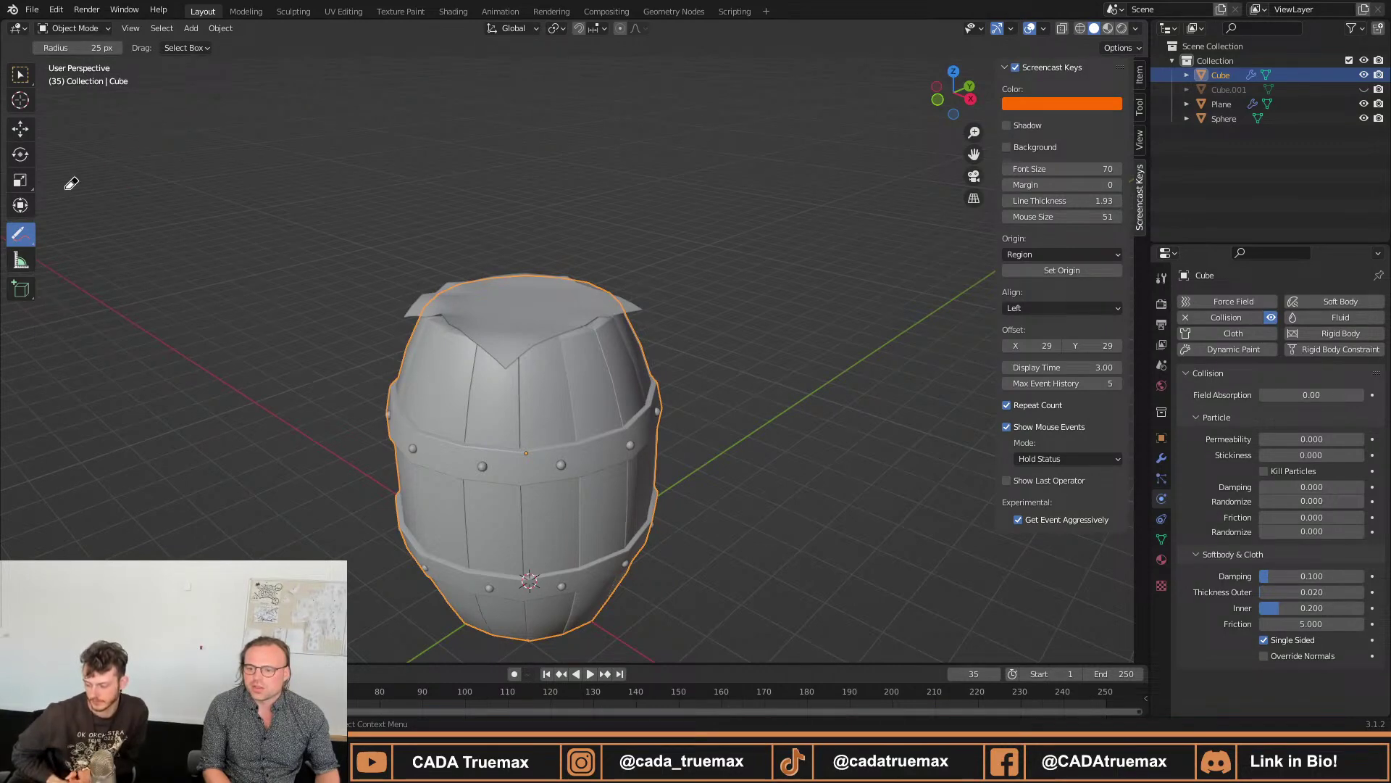
# Sketch a first storyboard frame with the Annotate tool, containing a curved hill, a horizon line and a rising sun with rays.
pyautogui.moveTo(20, 234); pyautogui.dragTo(91, 242)
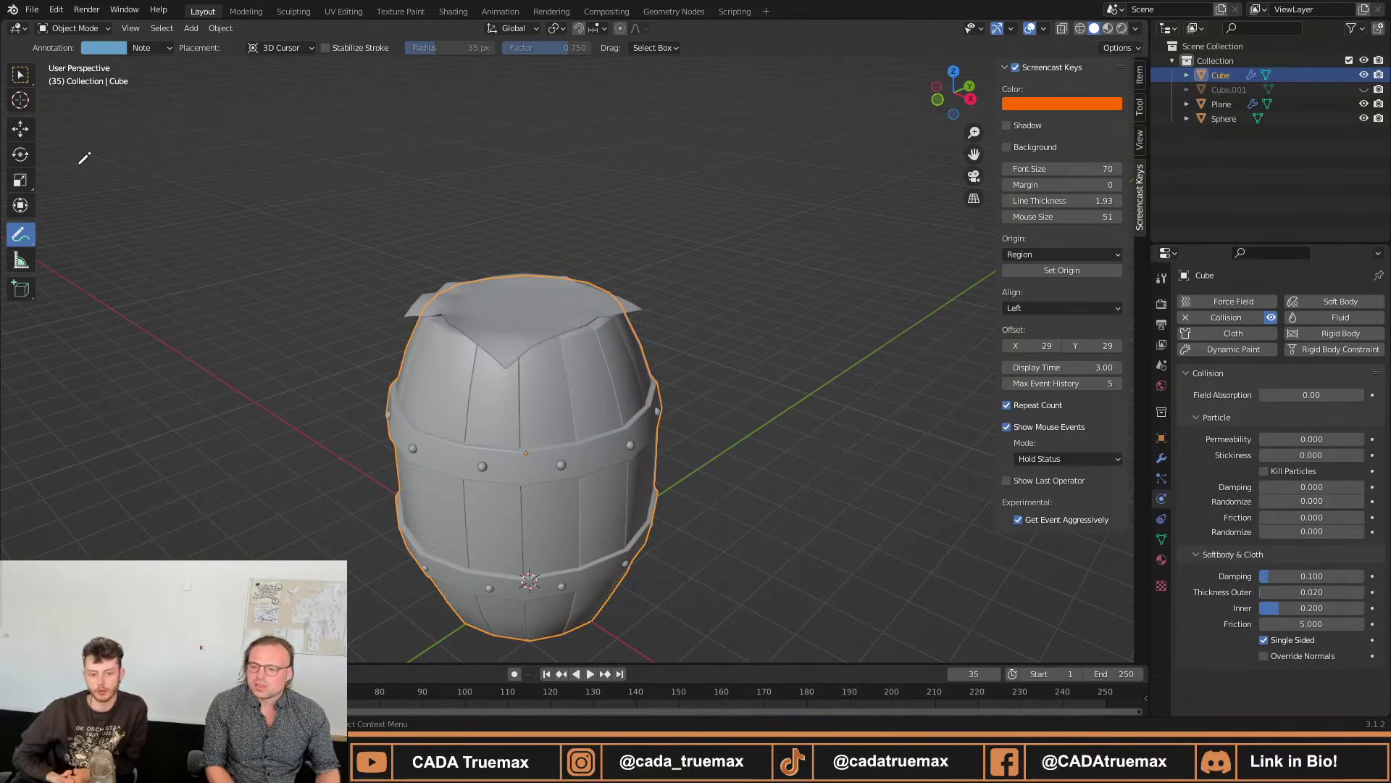
pyautogui.moveTo(109, 113); pyautogui.dragTo(114, 173)
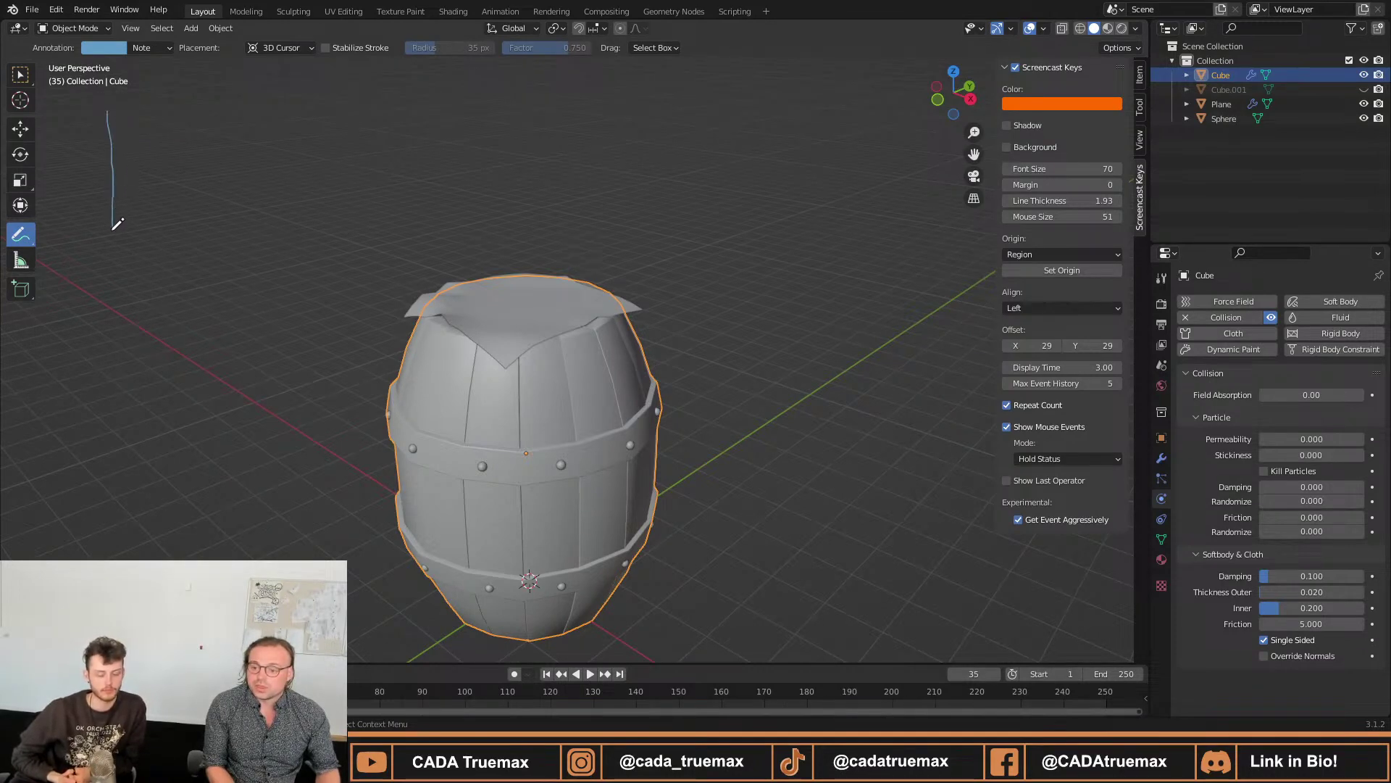
pyautogui.moveTo(113, 229); pyautogui.dragTo(245, 227)
pyautogui.moveTo(240, 110); pyautogui.dragTo(248, 223)
pyautogui.moveTo(137, 106); pyautogui.dragTo(253, 105)
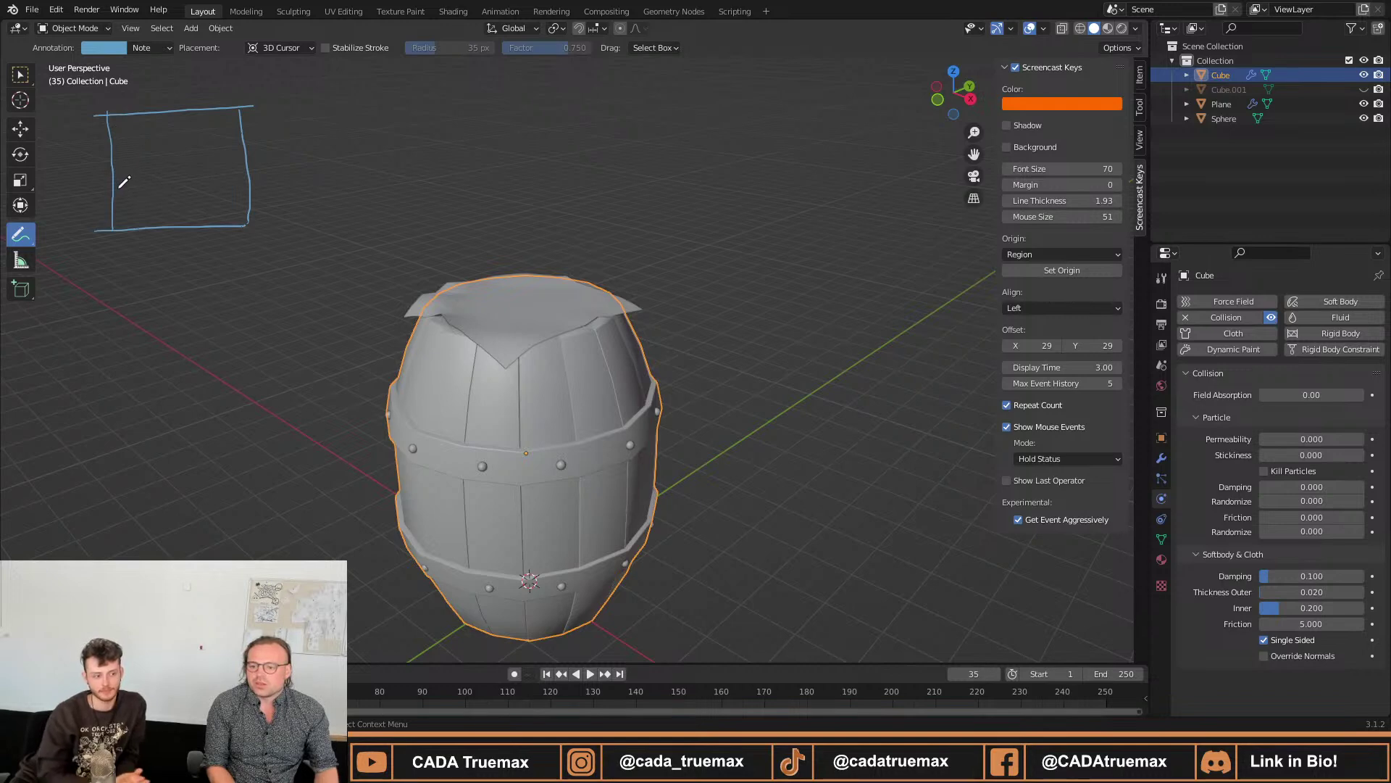
pyautogui.moveTo(121, 174); pyautogui.dragTo(216, 198)
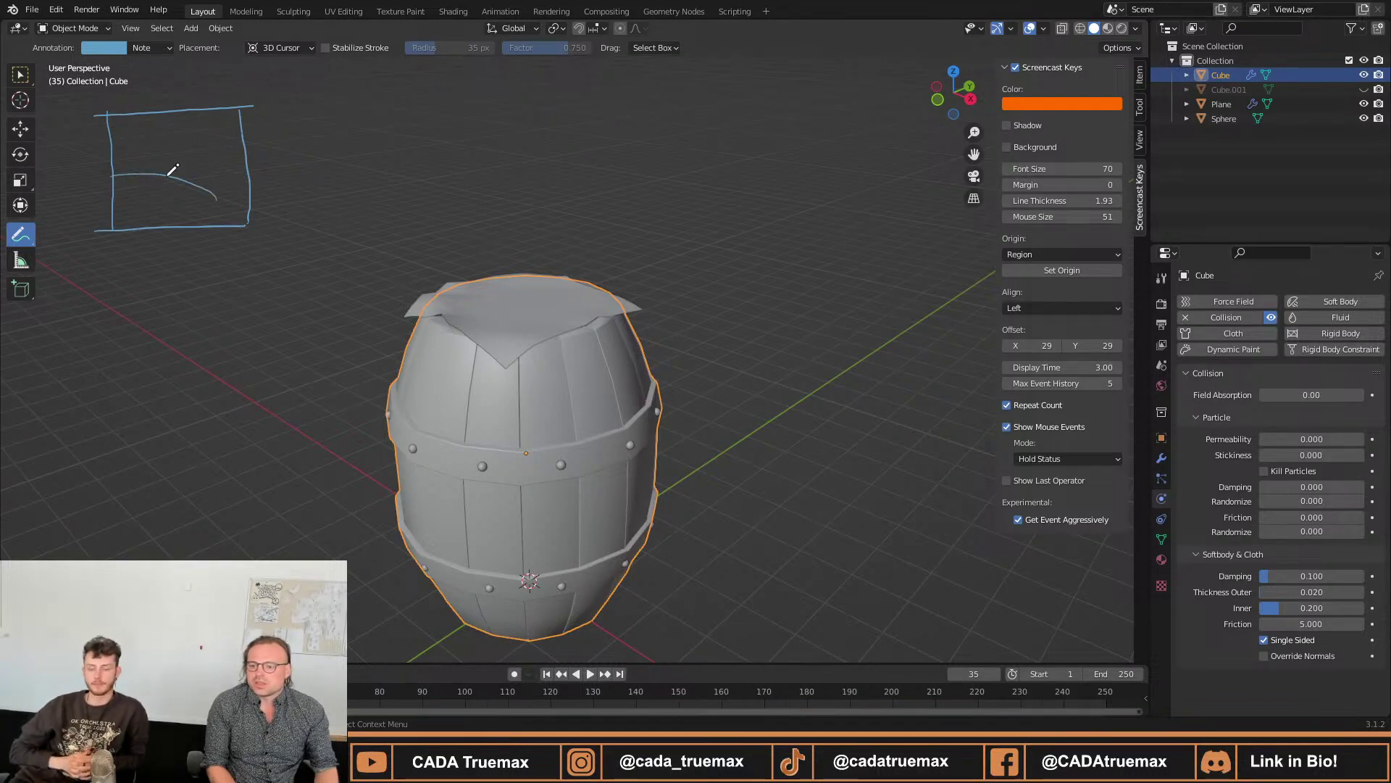
pyautogui.moveTo(113, 175)
pyautogui.mouseDown()
pyautogui.moveTo(254, 166)
pyautogui.moveTo(194, 153)
pyautogui.moveTo(218, 154)
pyautogui.moveTo(218, 137)
pyautogui.moveTo(173, 127)
pyautogui.moveTo(112, 165)
pyautogui.mouseUp()
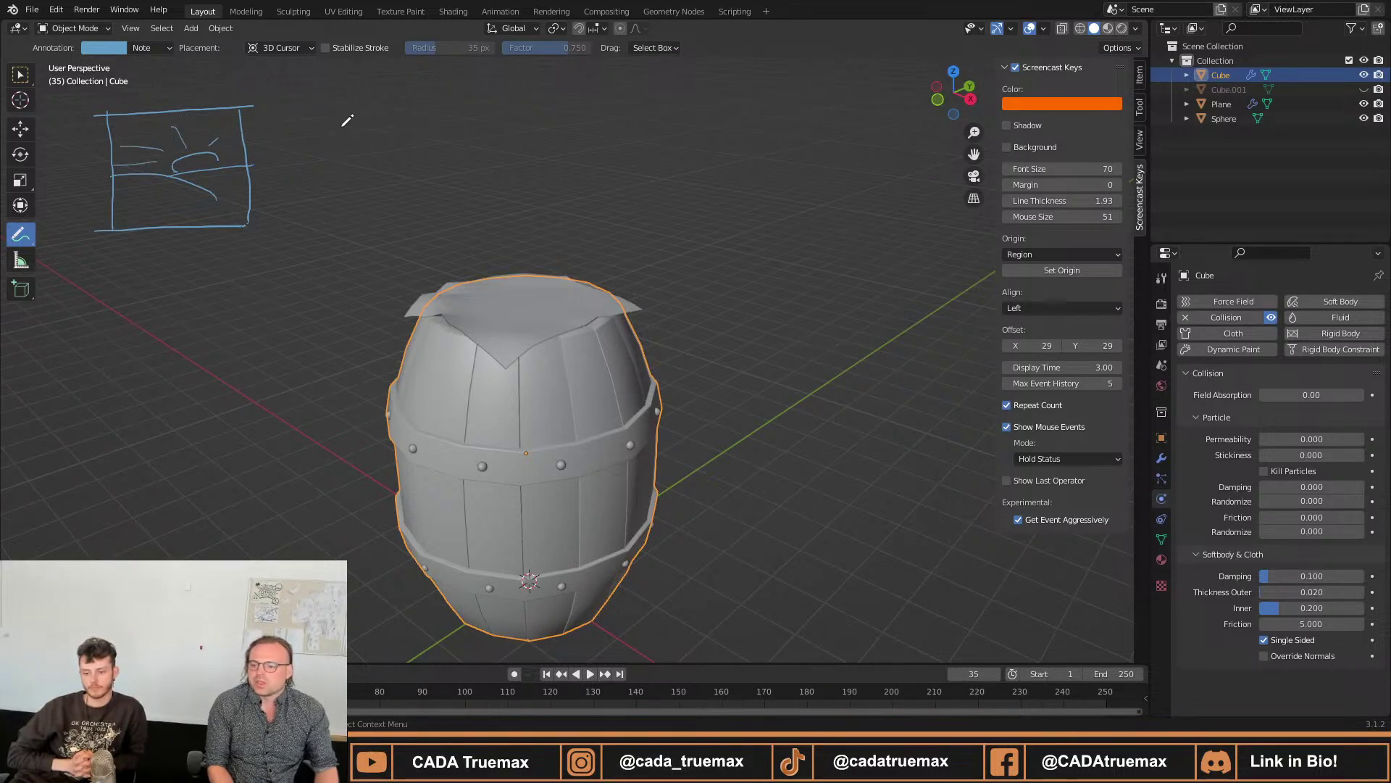
# Outline a second, wider storyboard frame beside the first one with annotation strokes.
pyautogui.moveTo(324, 110)
pyautogui.mouseDown()
pyautogui.moveTo(335, 209)
pyautogui.moveTo(502, 90)
pyautogui.moveTo(490, 185)
pyautogui.mouseUp()
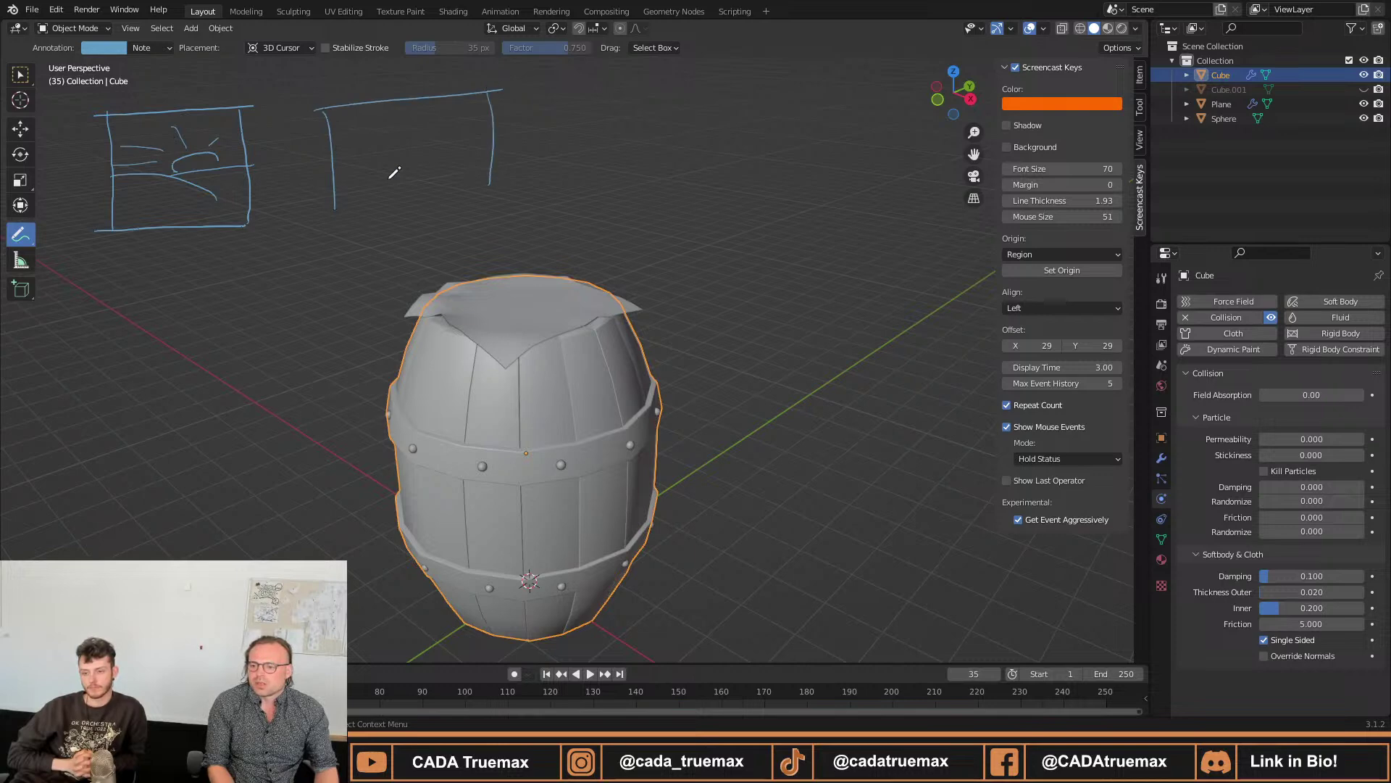
pyautogui.moveTo(344, 206); pyautogui.dragTo(572, 187)
# Erase the sun and its rays from the first frame and redraw only short rays above the horizon.
pyautogui.moveTo(20, 234)
pyautogui.mouseDown()
pyautogui.moveTo(44, 237)
pyautogui.moveTo(66, 320)
pyautogui.mouseUp()
pyautogui.moveTo(206, 156)
pyautogui.mouseDown()
pyautogui.moveTo(208, 143)
pyautogui.moveTo(131, 137)
pyautogui.mouseUp()
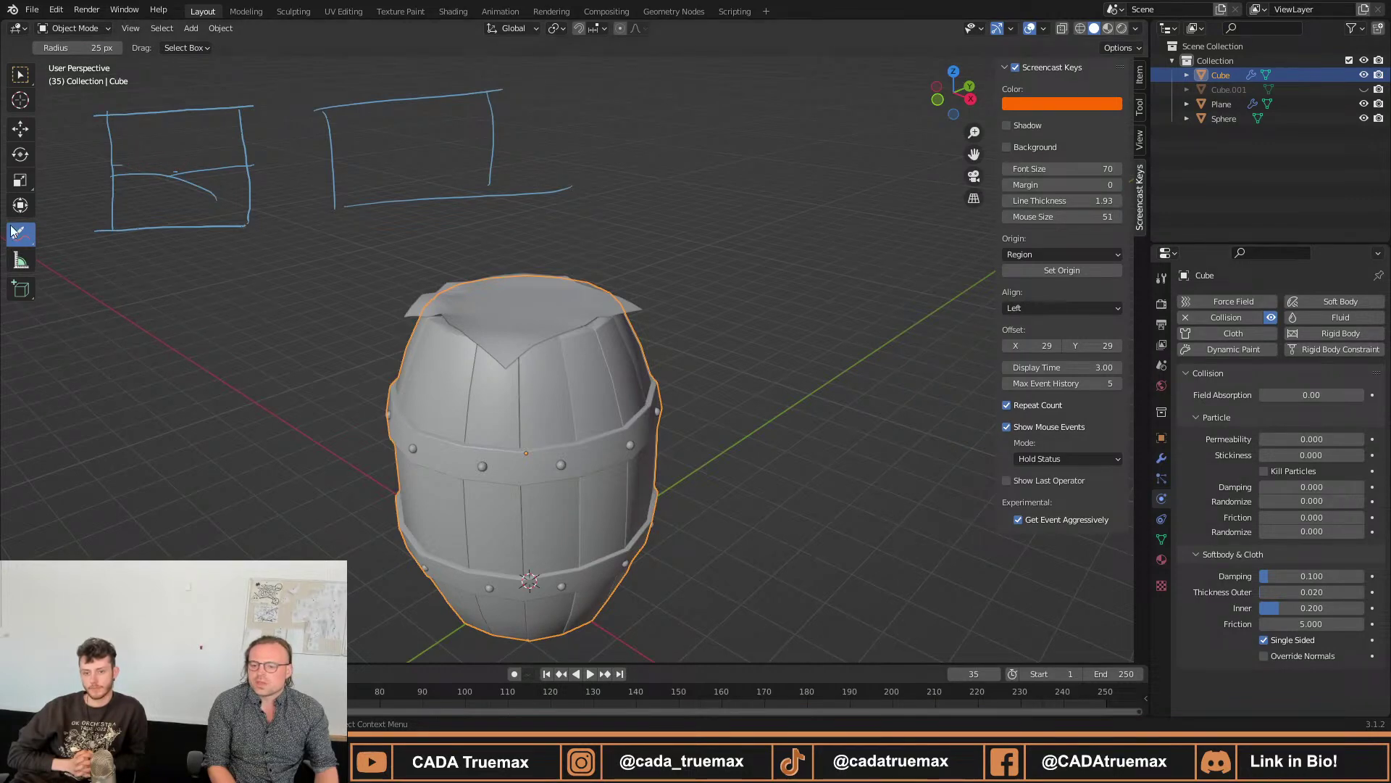
pyautogui.moveTo(20, 233); pyautogui.dragTo(72, 241)
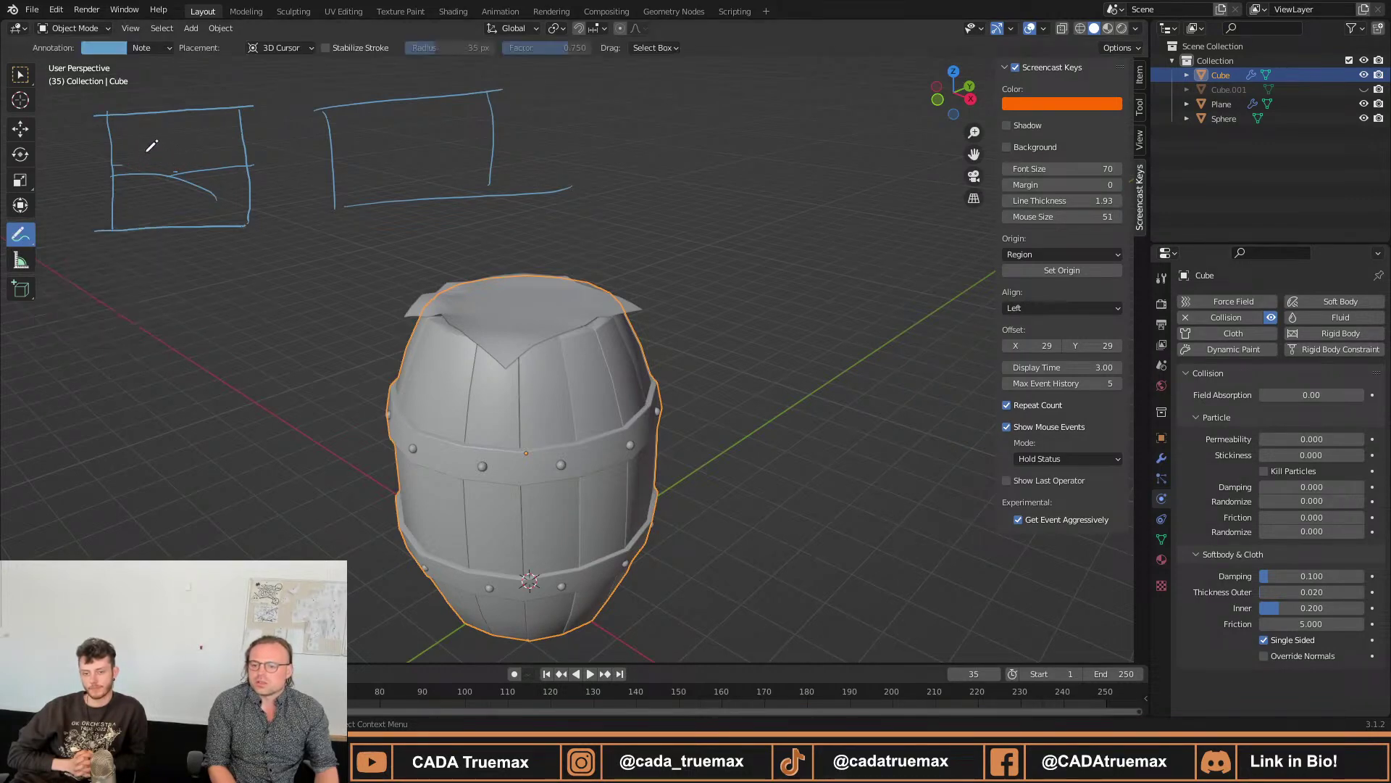
pyautogui.moveTo(146, 151); pyautogui.dragTo(161, 162)
pyautogui.moveTo(234, 139); pyautogui.dragTo(226, 153)
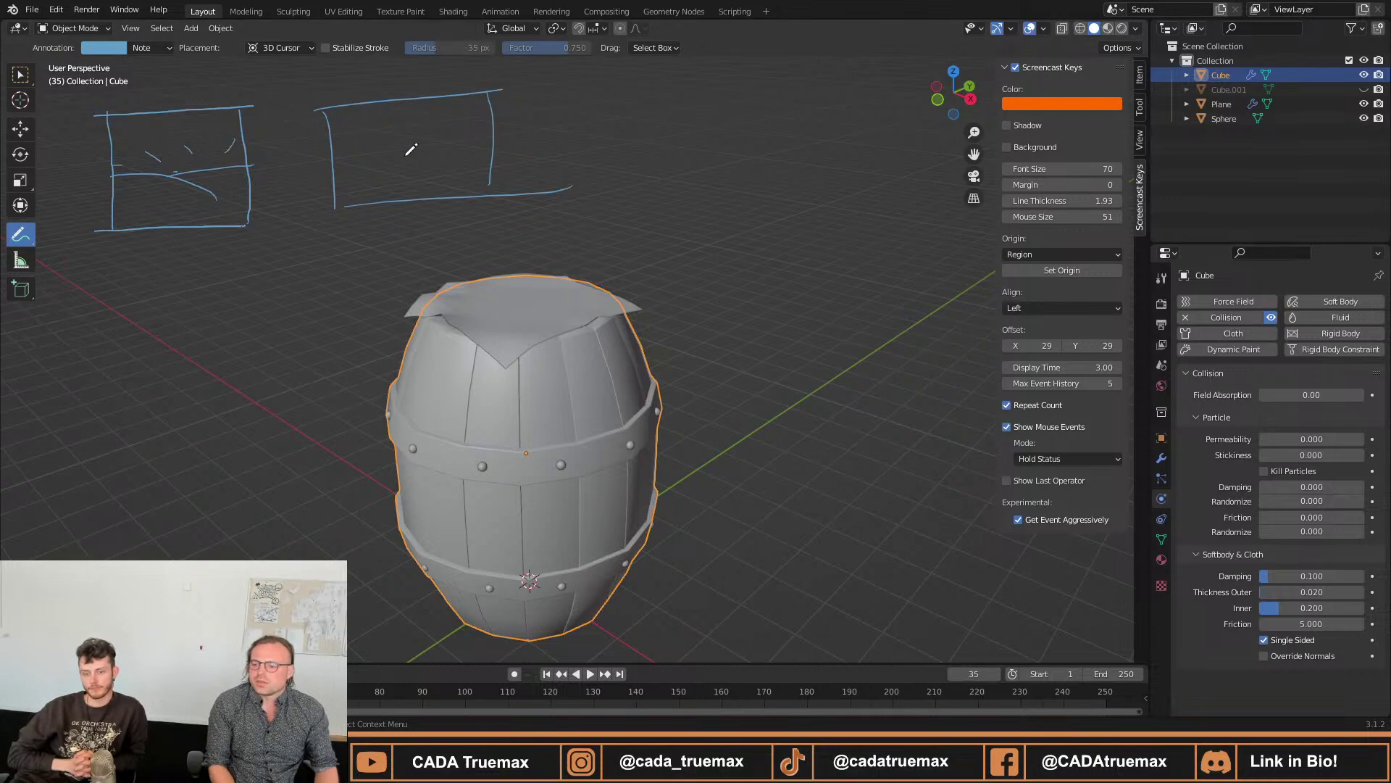
# Sketch hills and a half-risen sun with rays inside the second storyboard frame.
pyautogui.moveTo(329, 158)
pyautogui.mouseDown()
pyautogui.moveTo(414, 171)
pyautogui.moveTo(469, 143)
pyautogui.moveTo(424, 132)
pyautogui.moveTo(451, 139)
pyautogui.mouseUp()
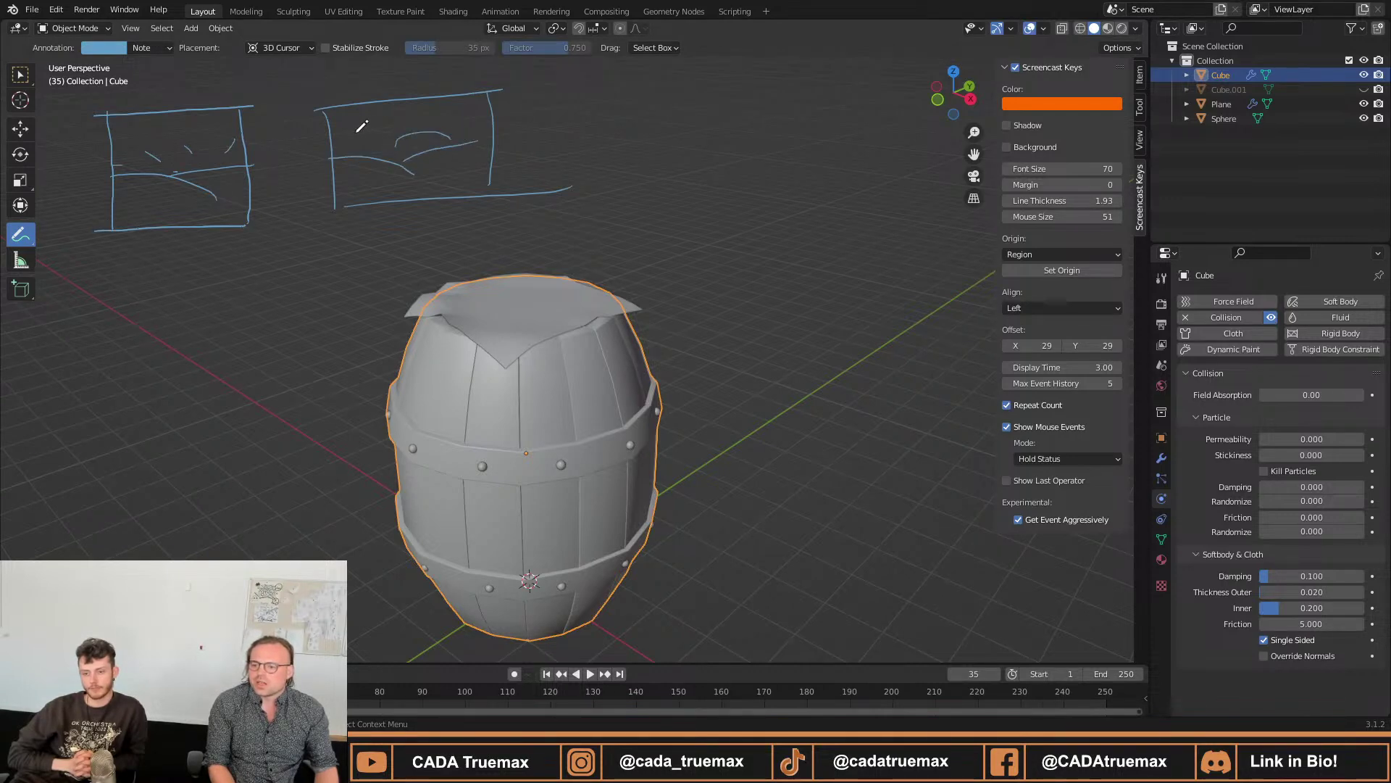
pyautogui.moveTo(361, 132); pyautogui.dragTo(458, 120)
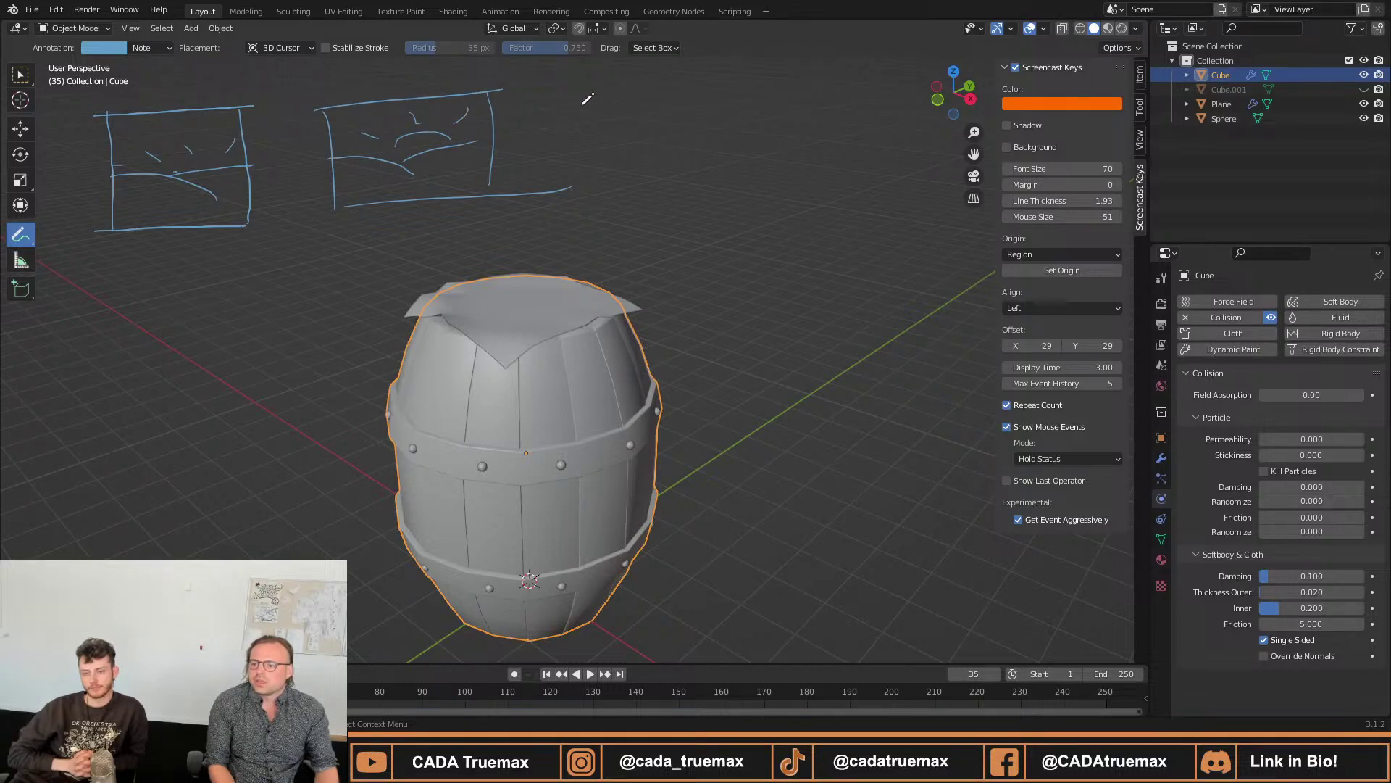
# Sketch a third storyboard frame with a horizon, a full sun with rays and a small stick figure on the hill.
pyautogui.moveTo(624, 129); pyautogui.dragTo(624, 166)
pyautogui.moveTo(623, 96)
pyautogui.mouseDown()
pyautogui.moveTo(810, 80)
pyautogui.moveTo(805, 153)
pyautogui.mouseUp()
pyautogui.moveTo(627, 175); pyautogui.dragTo(808, 159)
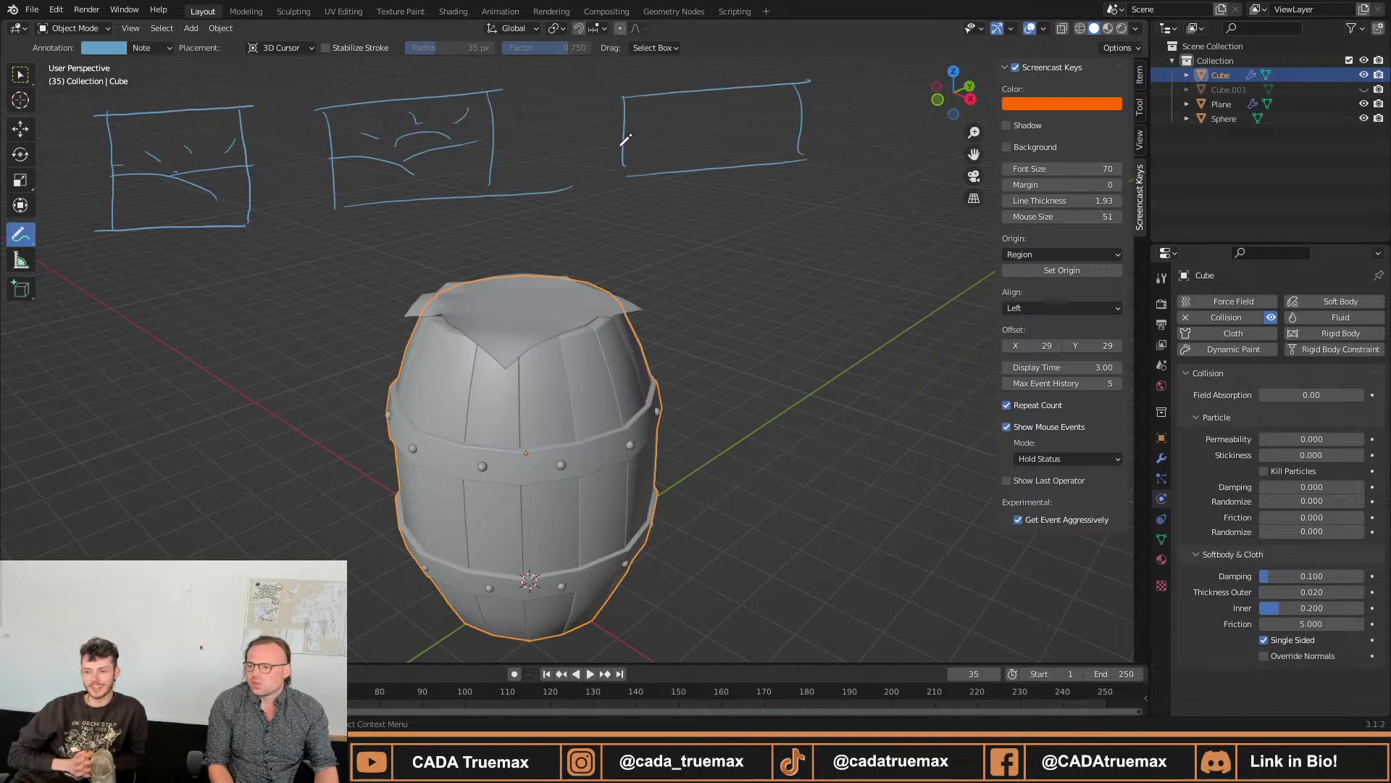
pyautogui.moveTo(629, 143); pyautogui.dragTo(800, 130)
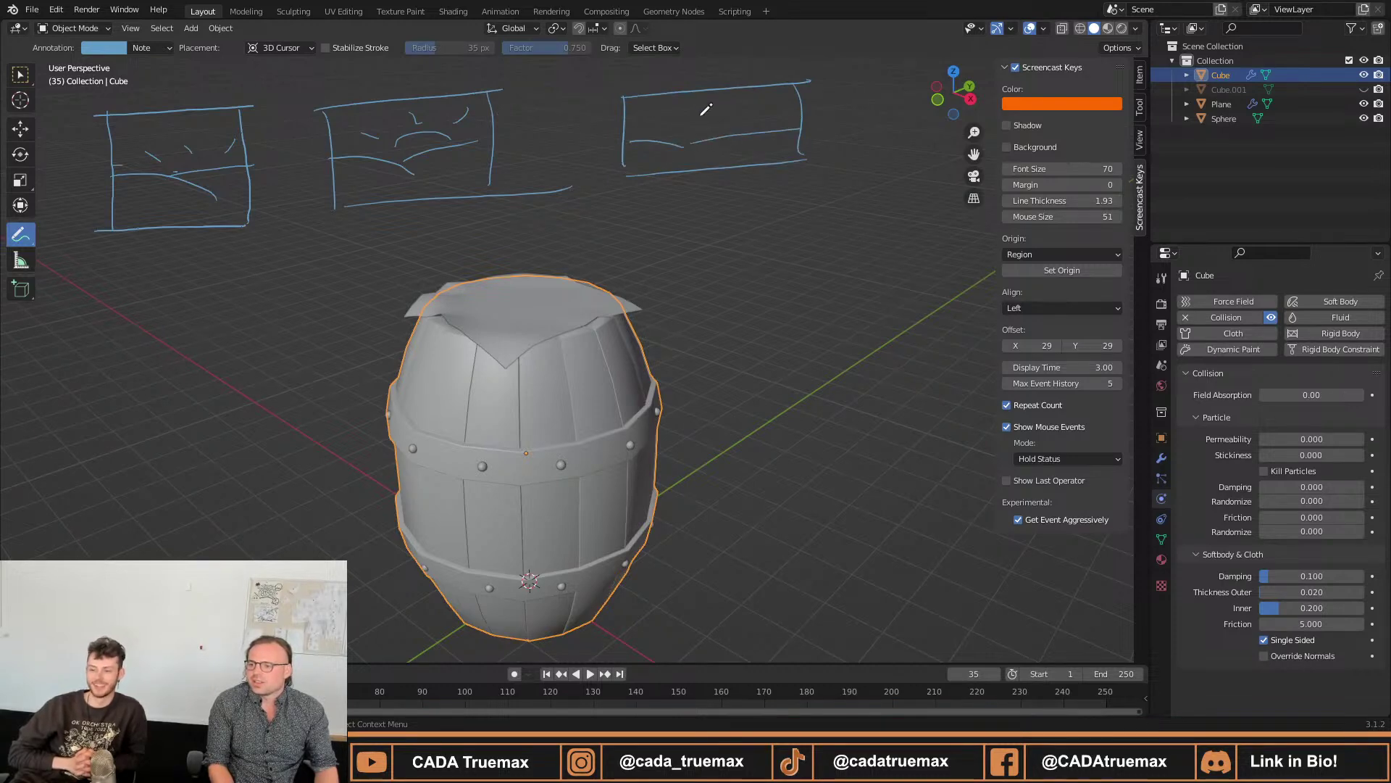
pyautogui.moveTo(699, 106)
pyautogui.mouseDown()
pyautogui.moveTo(686, 119)
pyautogui.moveTo(762, 92)
pyautogui.mouseUp()
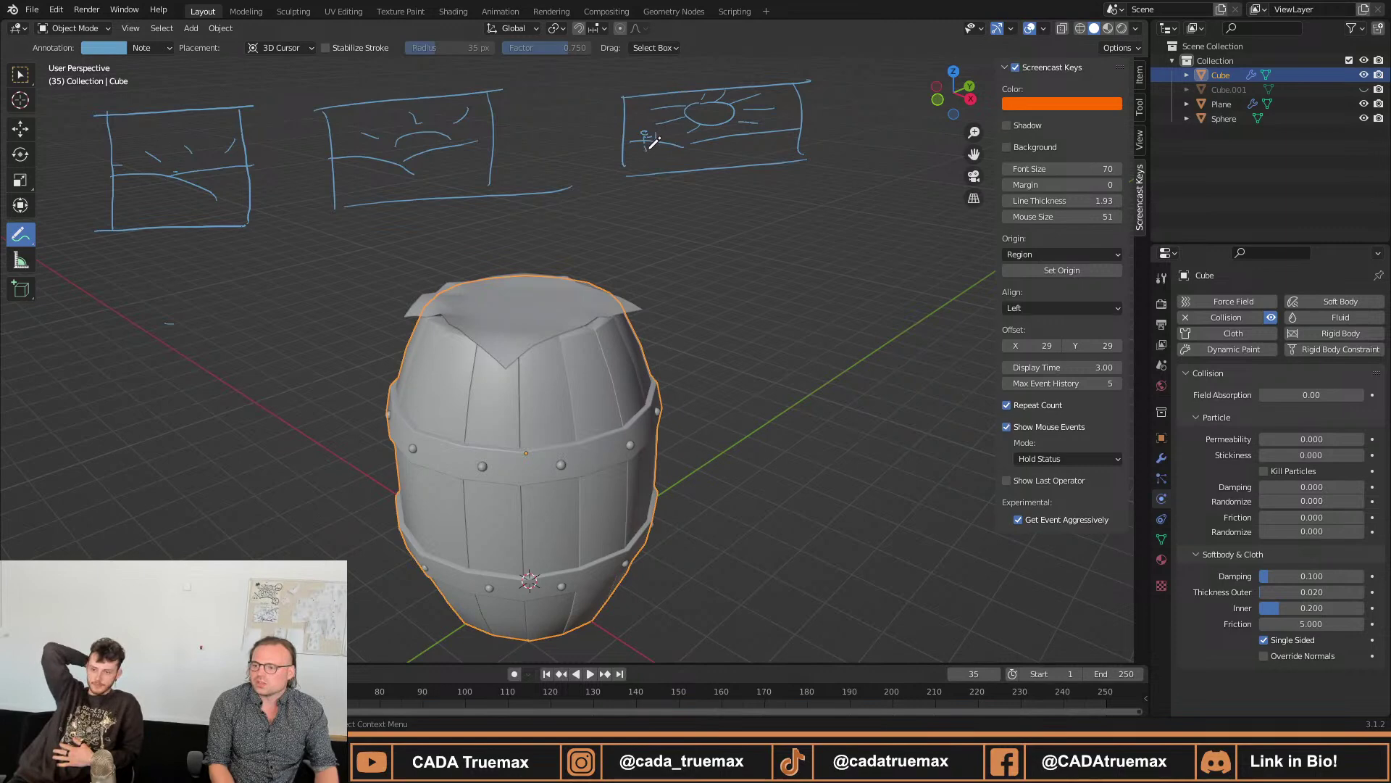
pyautogui.moveTo(645, 137); pyautogui.dragTo(640, 150)
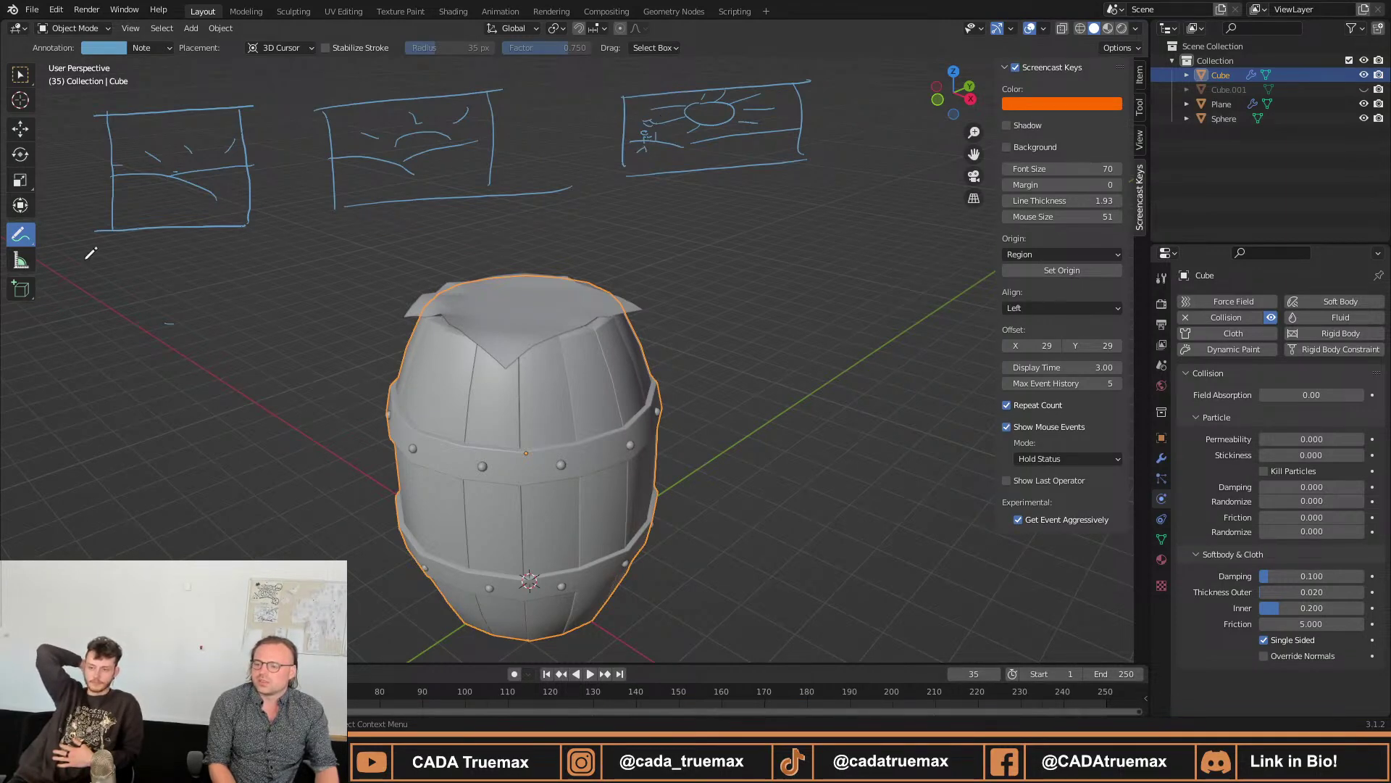
# Outline an empty fourth frame below the first and add a small oval with a stem to the second frame.
pyautogui.moveTo(113, 303)
pyautogui.mouseDown()
pyautogui.moveTo(124, 391)
pyautogui.moveTo(258, 295)
pyautogui.moveTo(347, 294)
pyautogui.mouseUp()
pyautogui.moveTo(317, 292); pyautogui.dragTo(316, 380)
pyautogui.moveTo(123, 397); pyautogui.dragTo(323, 378)
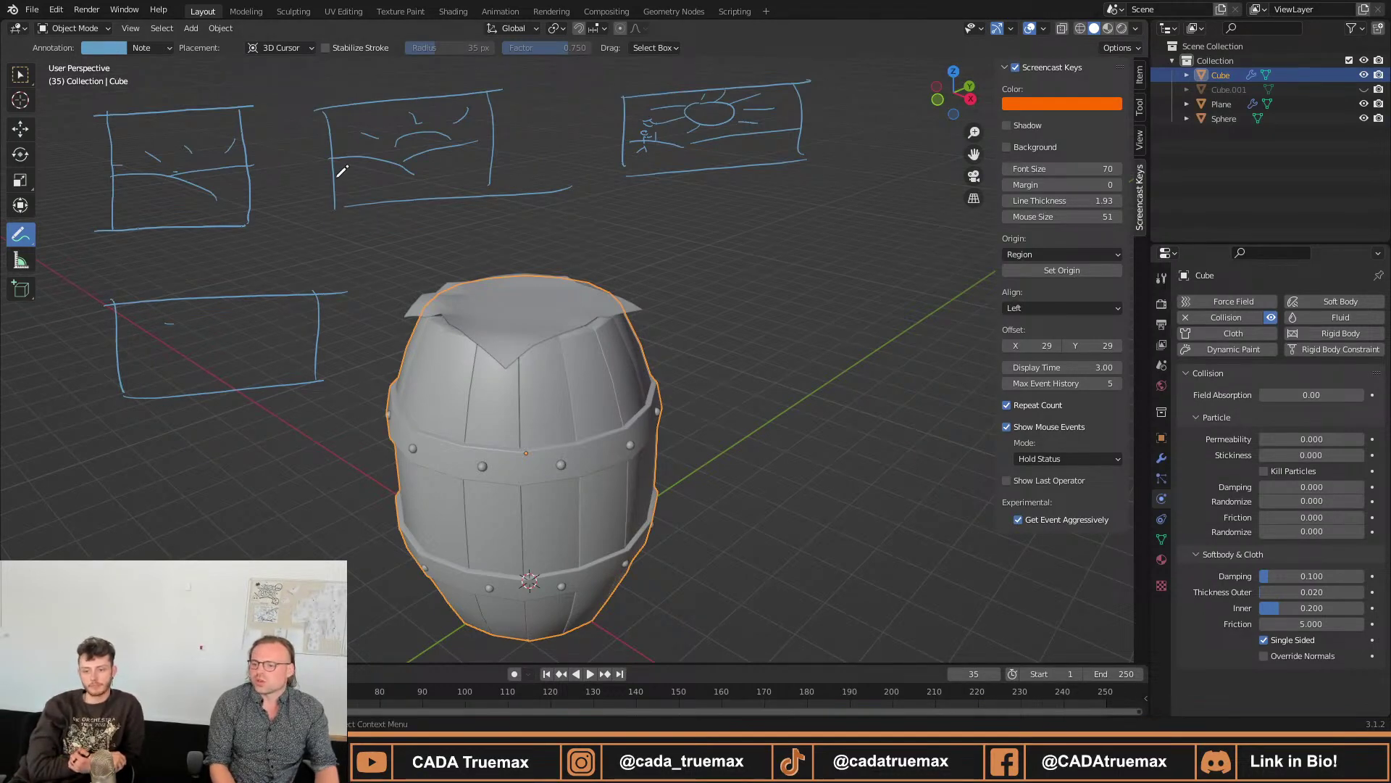
pyautogui.moveTo(350, 171); pyautogui.dragTo(362, 177)
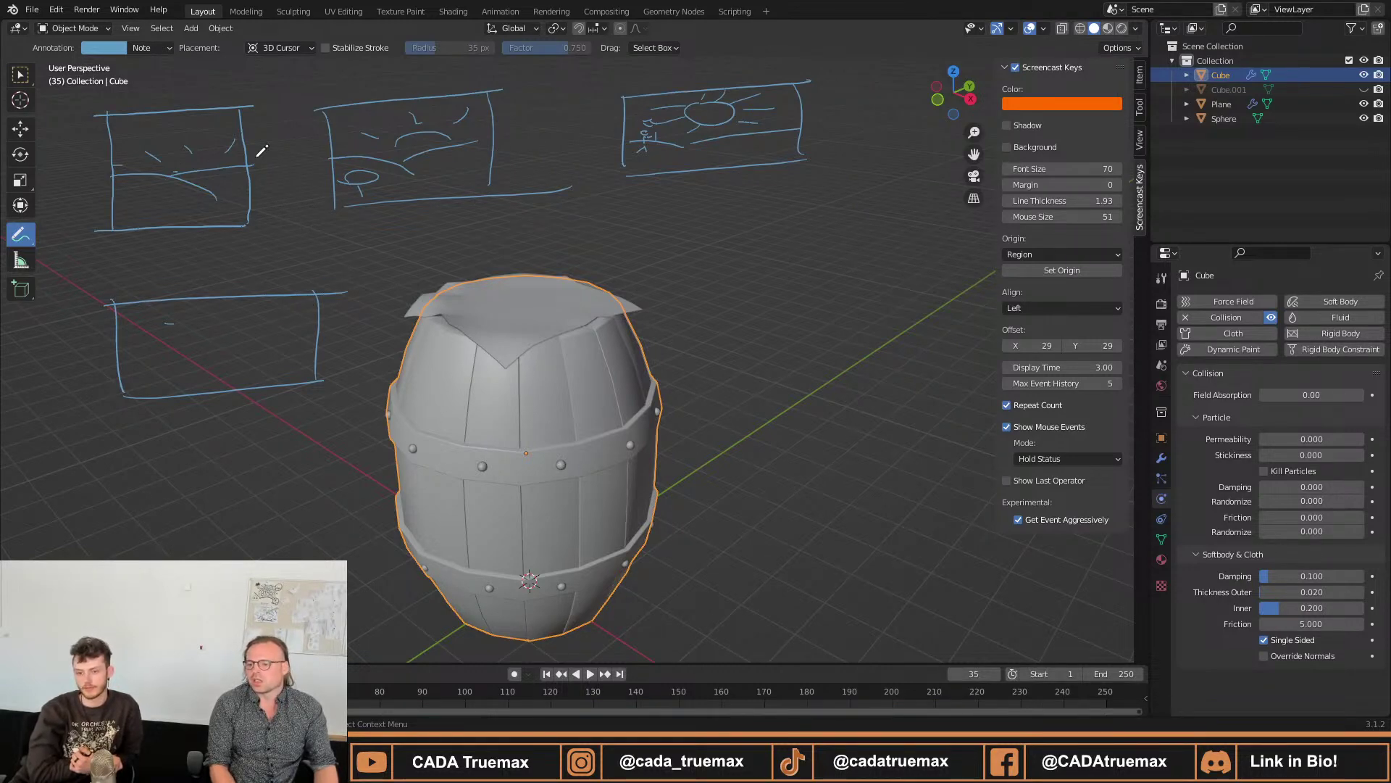
# Add paired horizontal lines between the three upper frames, writing 75 in the first gap and a circled 5 above the second pair.
pyautogui.moveTo(260, 143)
pyautogui.mouseDown()
pyautogui.moveTo(314, 141)
pyautogui.moveTo(315, 167)
pyautogui.mouseUp()
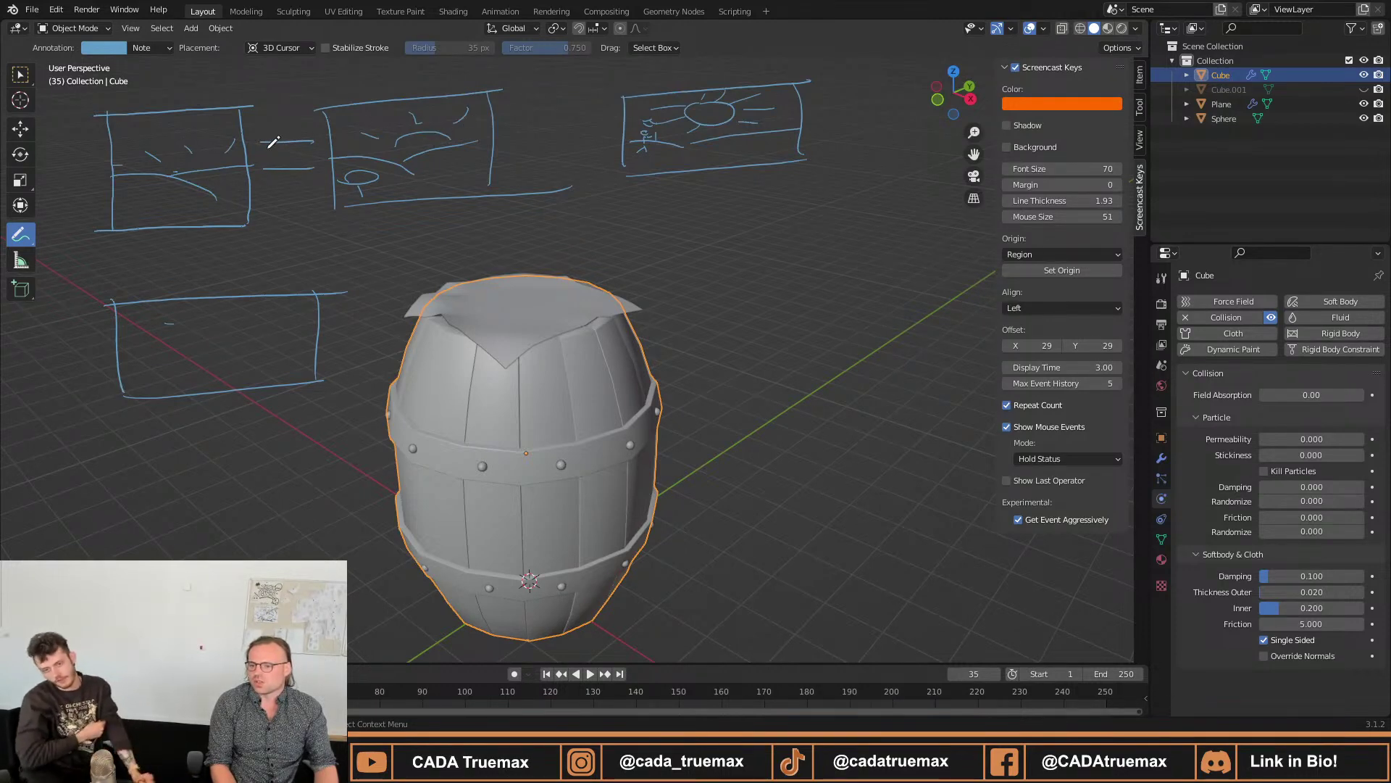
pyautogui.moveTo(268, 150)
pyautogui.mouseDown()
pyautogui.moveTo(289, 148)
pyautogui.moveTo(290, 164)
pyautogui.mouseUp()
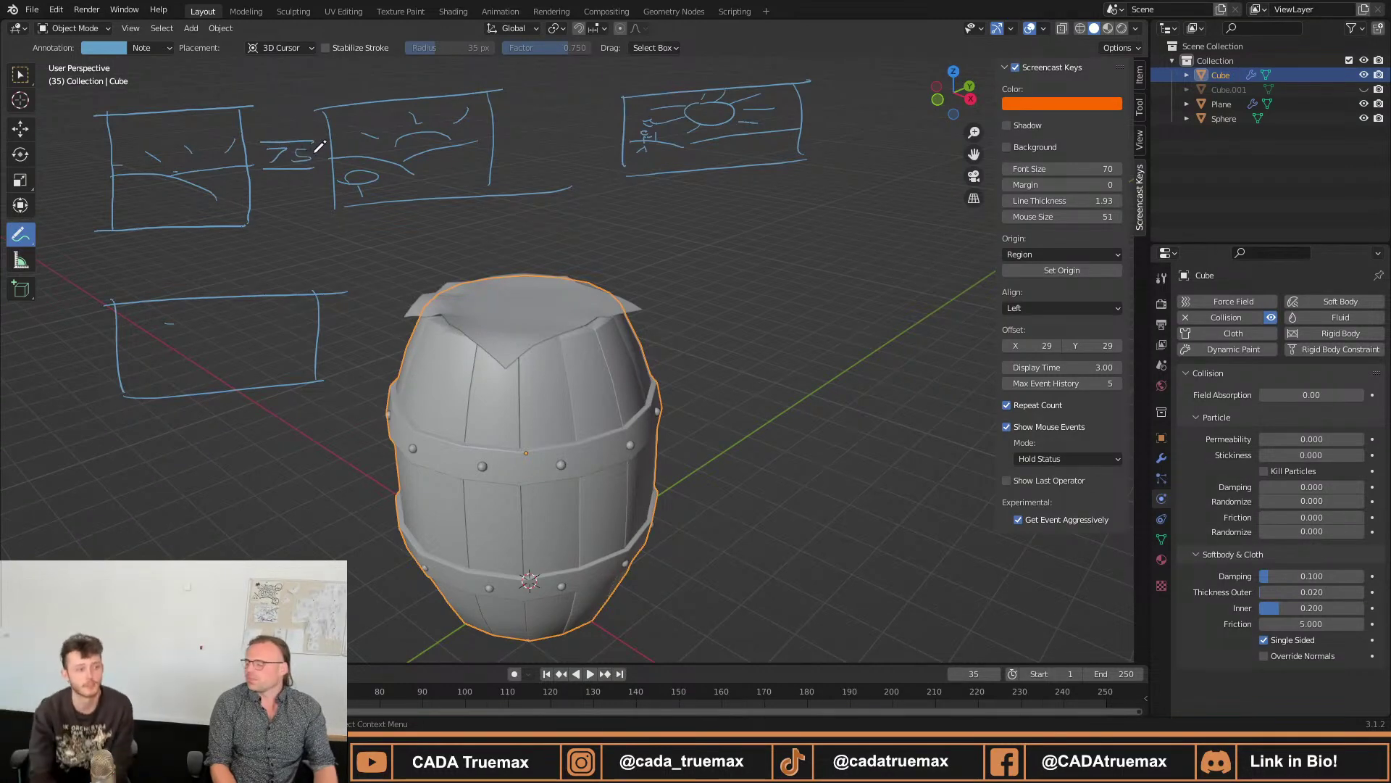
pyautogui.moveTo(512, 130); pyautogui.dragTo(591, 127)
pyautogui.moveTo(511, 156); pyautogui.dragTo(604, 150)
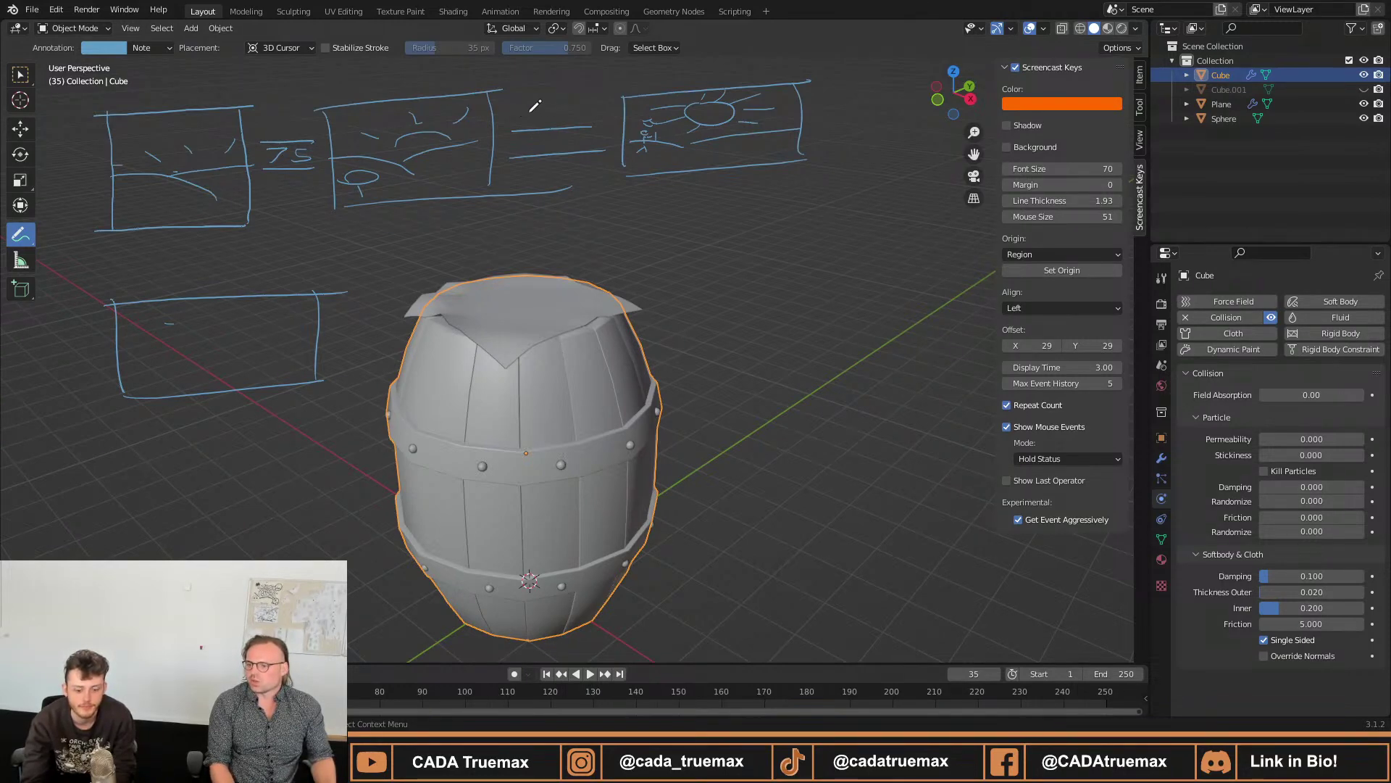
pyautogui.moveTo(549, 101)
pyautogui.mouseDown()
pyautogui.moveTo(544, 116)
pyautogui.moveTo(549, 102)
pyautogui.moveTo(504, 123)
pyautogui.moveTo(572, 108)
pyautogui.mouseUp()
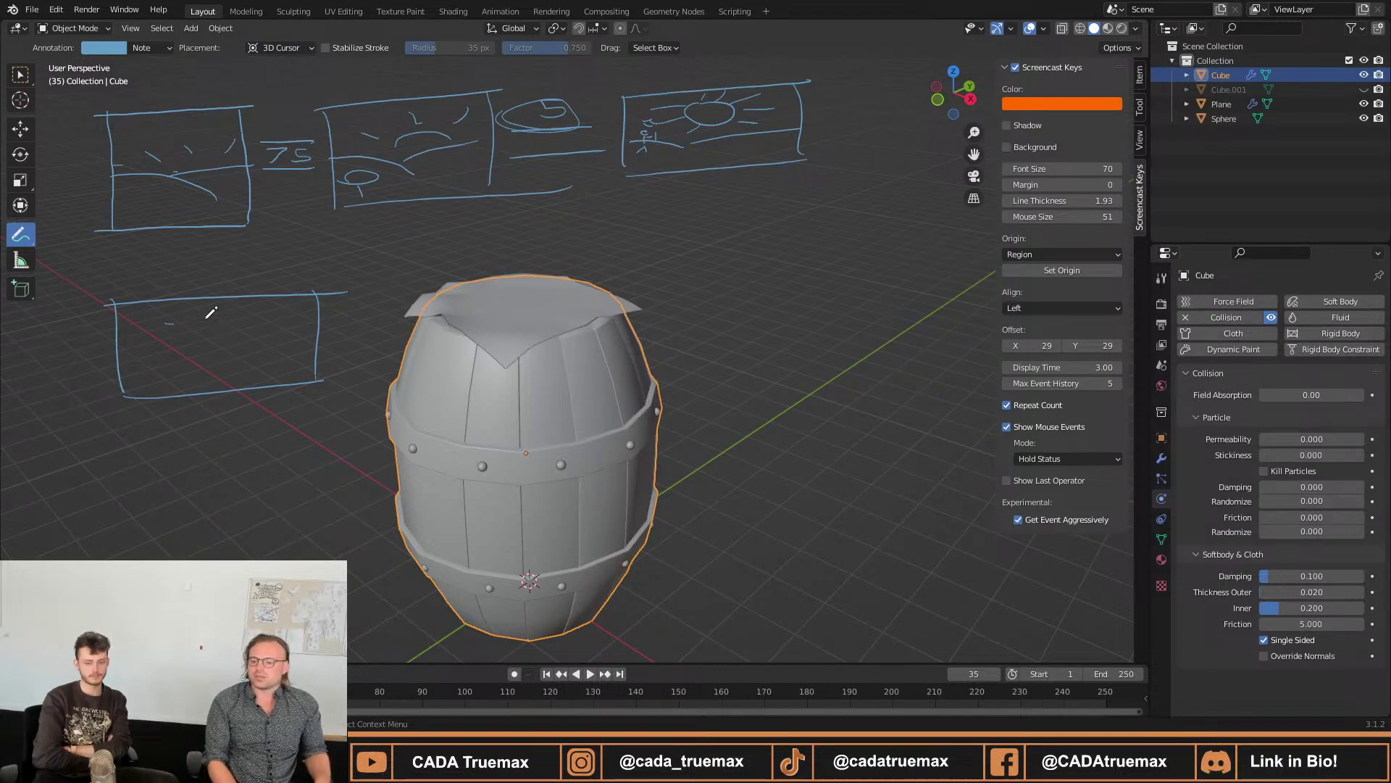
# Erase all the storyboard annotations from the viewport with the Annotate Eraser.
pyautogui.click(20, 233)
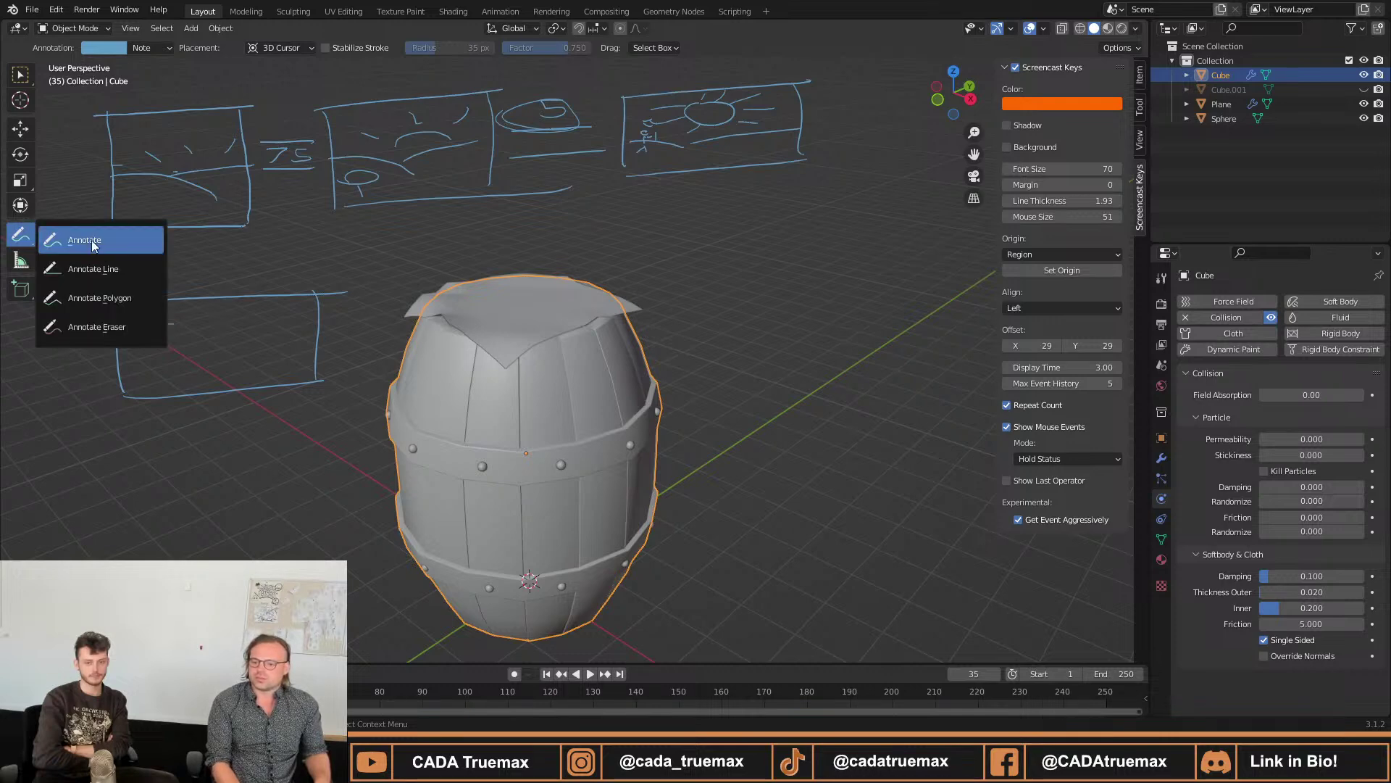
pyautogui.click(96, 327)
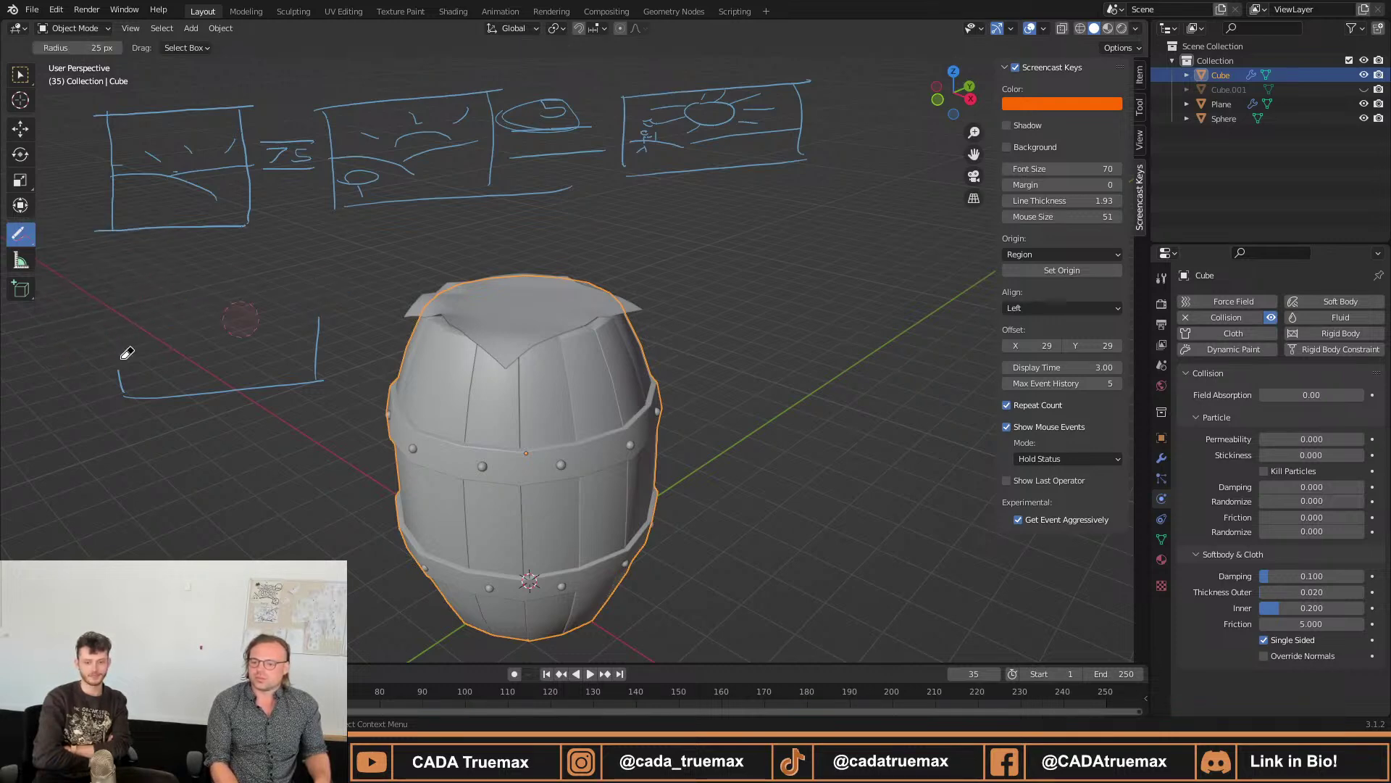
pyautogui.moveTo(127, 353)
pyautogui.mouseDown()
pyautogui.moveTo(138, 395)
pyautogui.moveTo(319, 363)
pyautogui.moveTo(385, 274)
pyautogui.moveTo(752, 146)
pyautogui.moveTo(419, 177)
pyautogui.mouseUp()
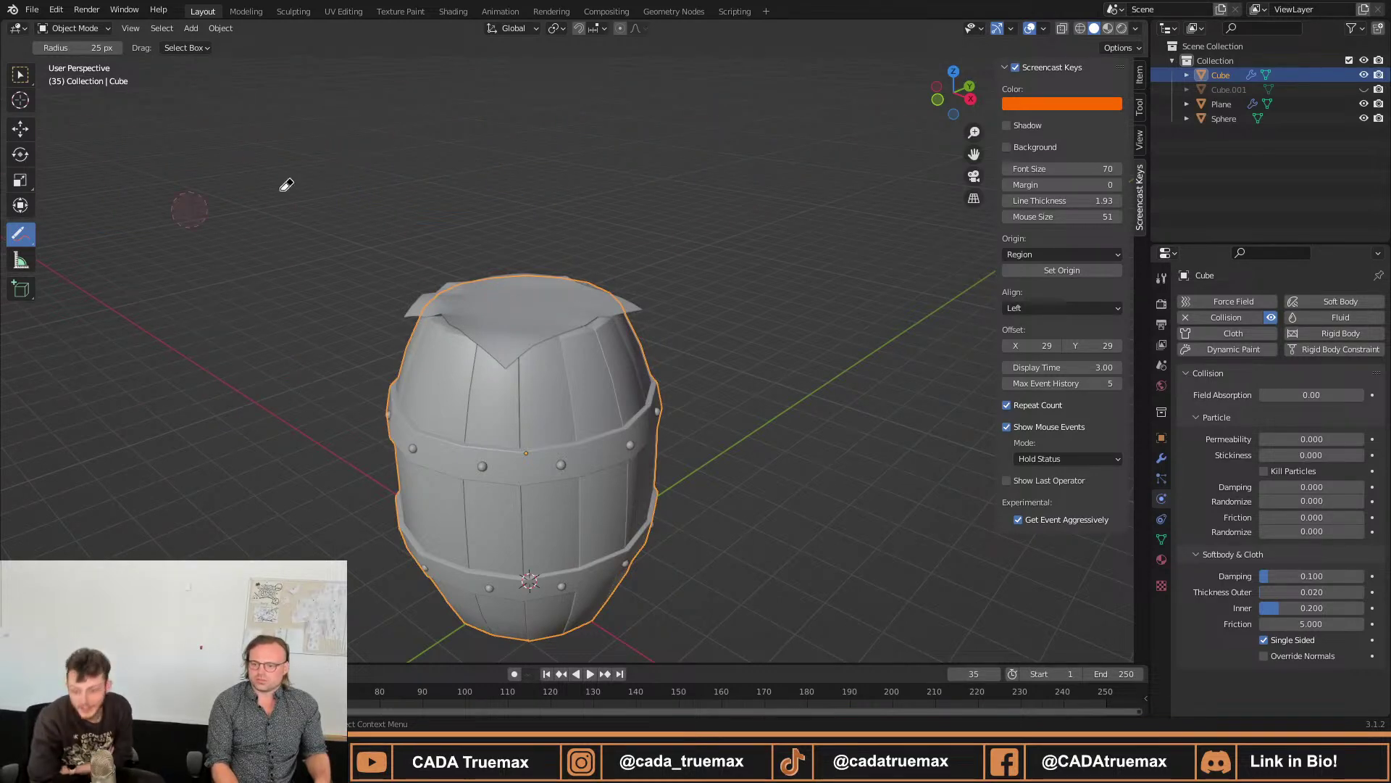
# Sketch an upright barrel with two horizontal hoops on a ground line using the Annotate tool.
pyautogui.click(18, 234)
pyautogui.click(86, 240)
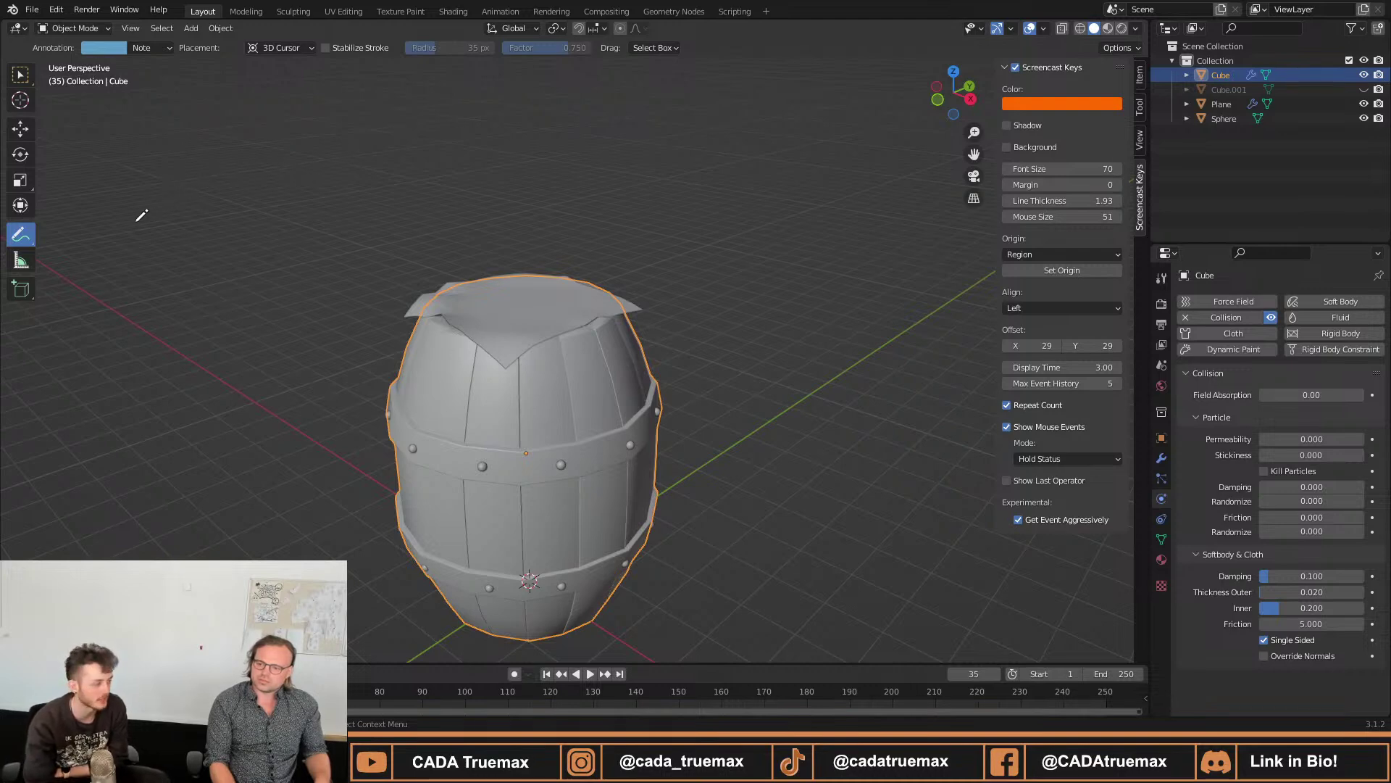
pyautogui.moveTo(212, 217)
pyautogui.mouseDown()
pyautogui.moveTo(150, 181)
pyautogui.moveTo(156, 140)
pyautogui.moveTo(245, 139)
pyautogui.moveTo(239, 207)
pyautogui.moveTo(224, 154)
pyautogui.moveTo(262, 158)
pyautogui.mouseUp()
pyautogui.moveTo(126, 190); pyautogui.dragTo(247, 184)
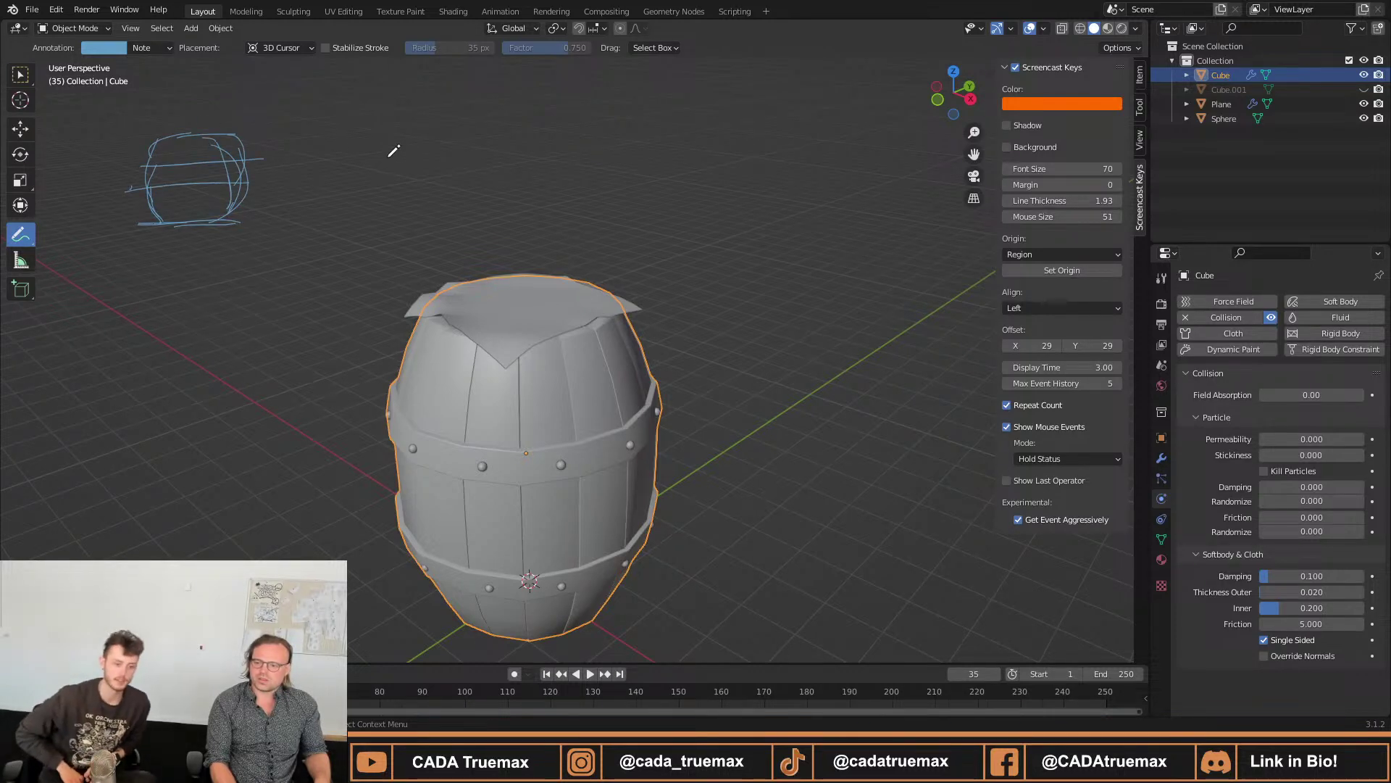
# Sketch a squashed barrel pose and a leaning, stretched barrel pose beside the first one, each on its own ground line.
pyautogui.moveTo(343, 151); pyautogui.dragTo(368, 191)
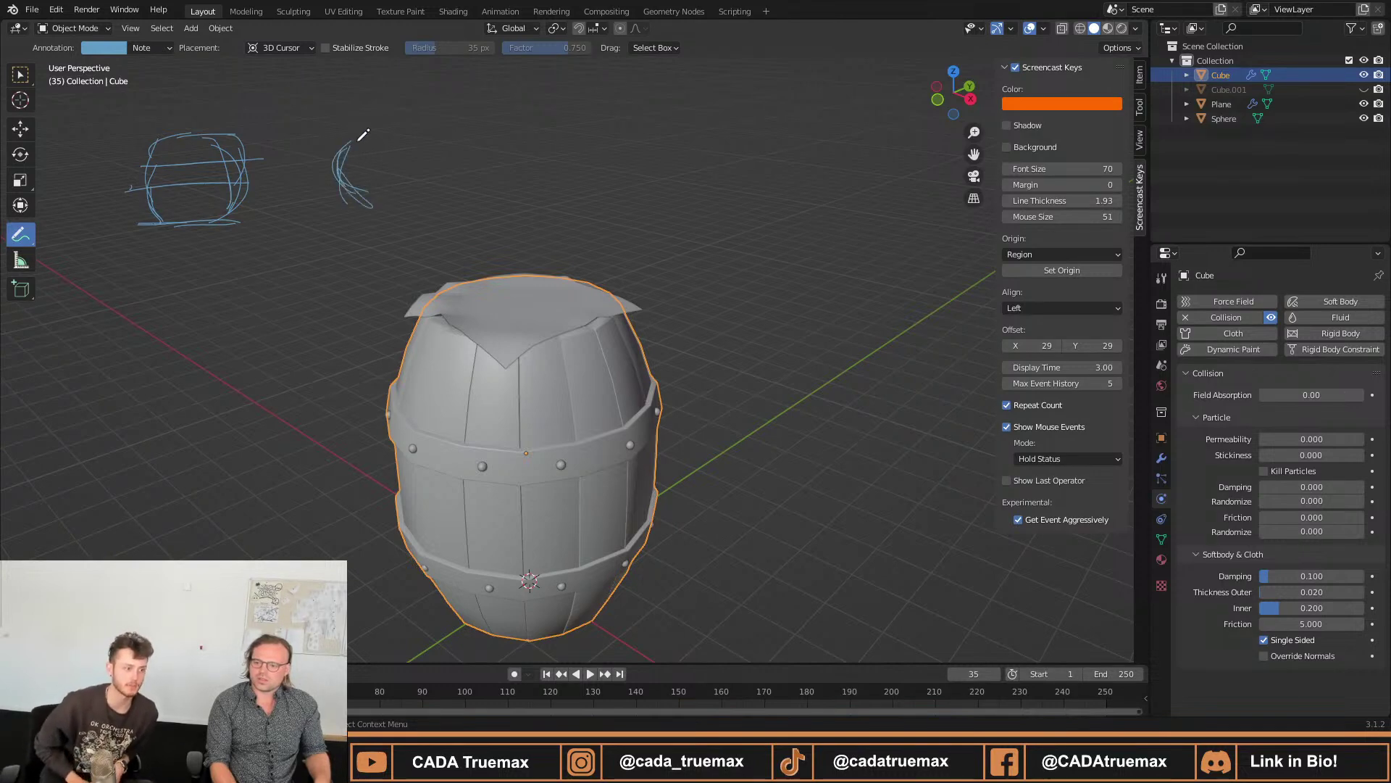
pyautogui.moveTo(449, 152)
pyautogui.mouseDown()
pyautogui.moveTo(458, 169)
pyautogui.moveTo(406, 187)
pyautogui.moveTo(324, 188)
pyautogui.moveTo(377, 209)
pyautogui.moveTo(453, 206)
pyautogui.moveTo(278, 219)
pyautogui.mouseUp()
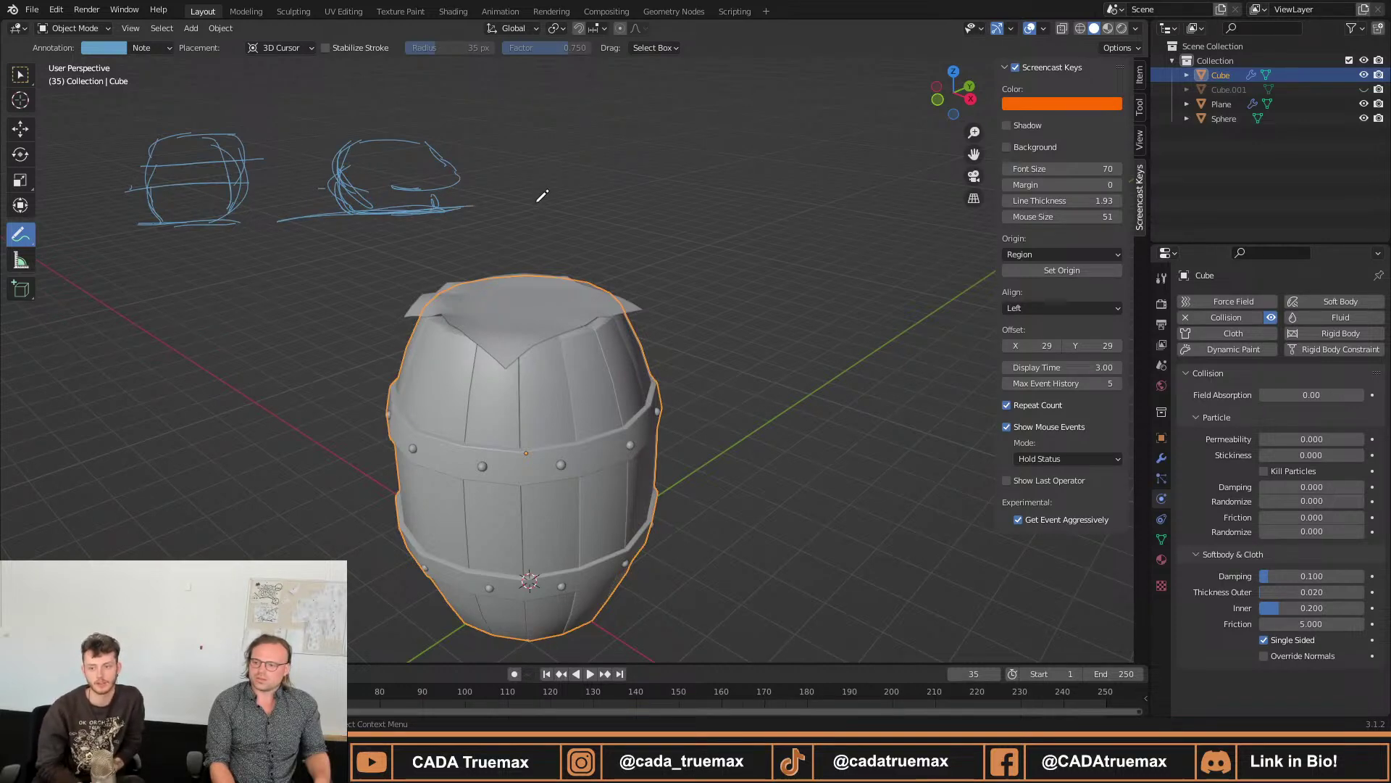
pyautogui.moveTo(534, 202); pyautogui.dragTo(647, 196)
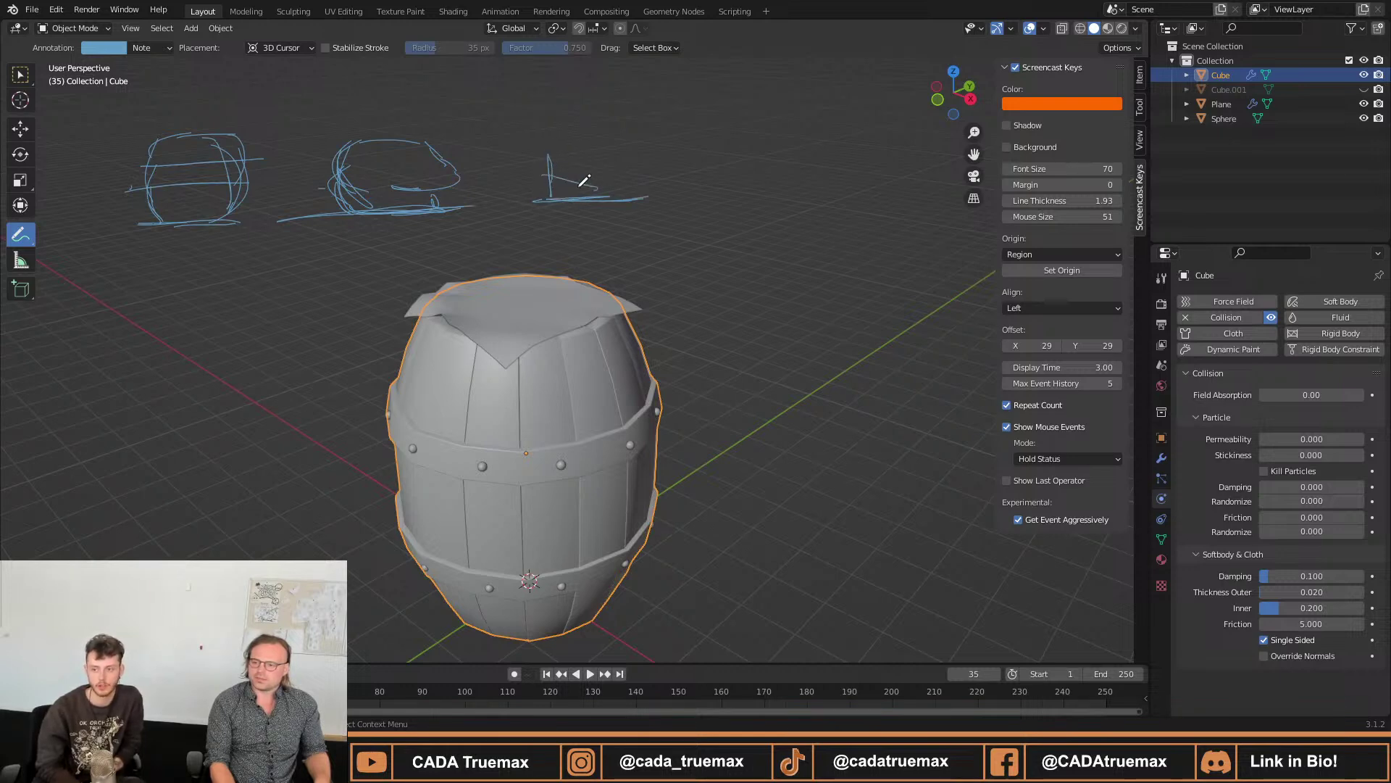
pyautogui.moveTo(543, 171)
pyautogui.mouseDown()
pyautogui.moveTo(585, 110)
pyautogui.moveTo(696, 91)
pyautogui.moveTo(656, 174)
pyautogui.moveTo(618, 189)
pyautogui.mouseUp()
pyautogui.moveTo(591, 131); pyautogui.dragTo(656, 110)
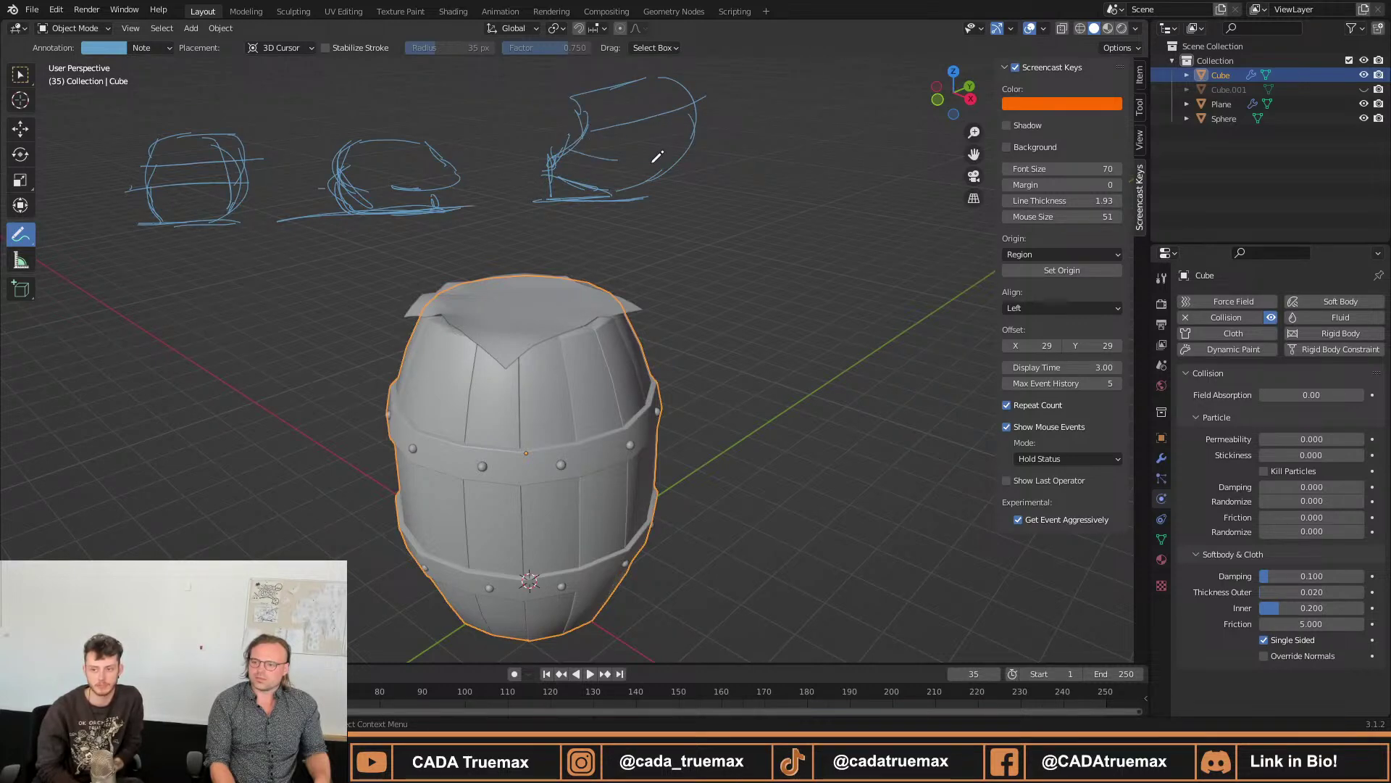
pyautogui.moveTo(373, 148); pyautogui.dragTo(433, 174)
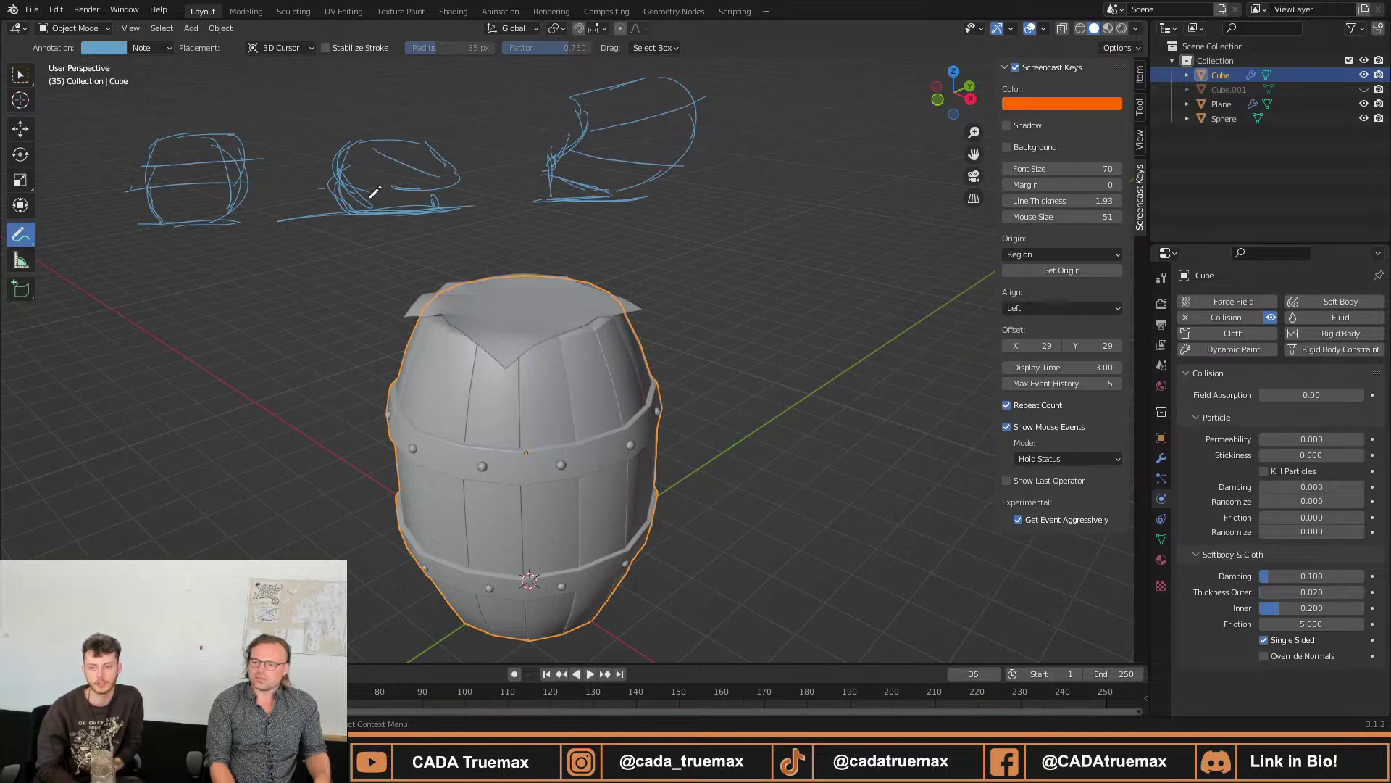
pyautogui.moveTo(539, 200)
pyautogui.mouseDown()
pyautogui.moveTo(684, 194)
pyautogui.moveTo(511, 193)
pyautogui.mouseUp()
# Sketch a fourth pose as a barrel in mid-air above a ground line, with small freehand marks below it.
pyautogui.moveTo(752, 192); pyautogui.dragTo(902, 188)
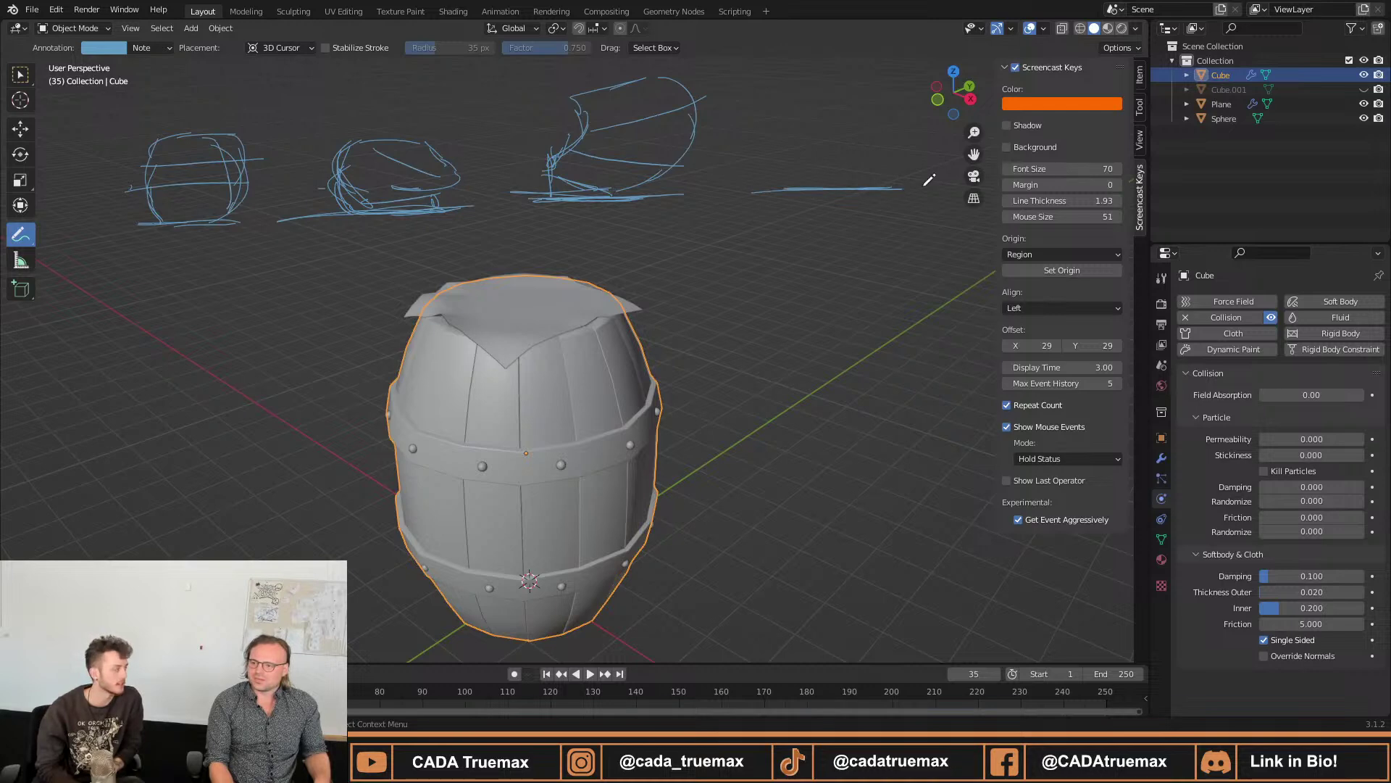
pyautogui.moveTo(840, 70)
pyautogui.mouseDown()
pyautogui.moveTo(817, 110)
pyautogui.moveTo(934, 122)
pyautogui.moveTo(953, 78)
pyautogui.mouseUp()
pyautogui.moveTo(816, 94)
pyautogui.mouseDown()
pyautogui.moveTo(930, 102)
pyautogui.moveTo(940, 78)
pyautogui.mouseUp()
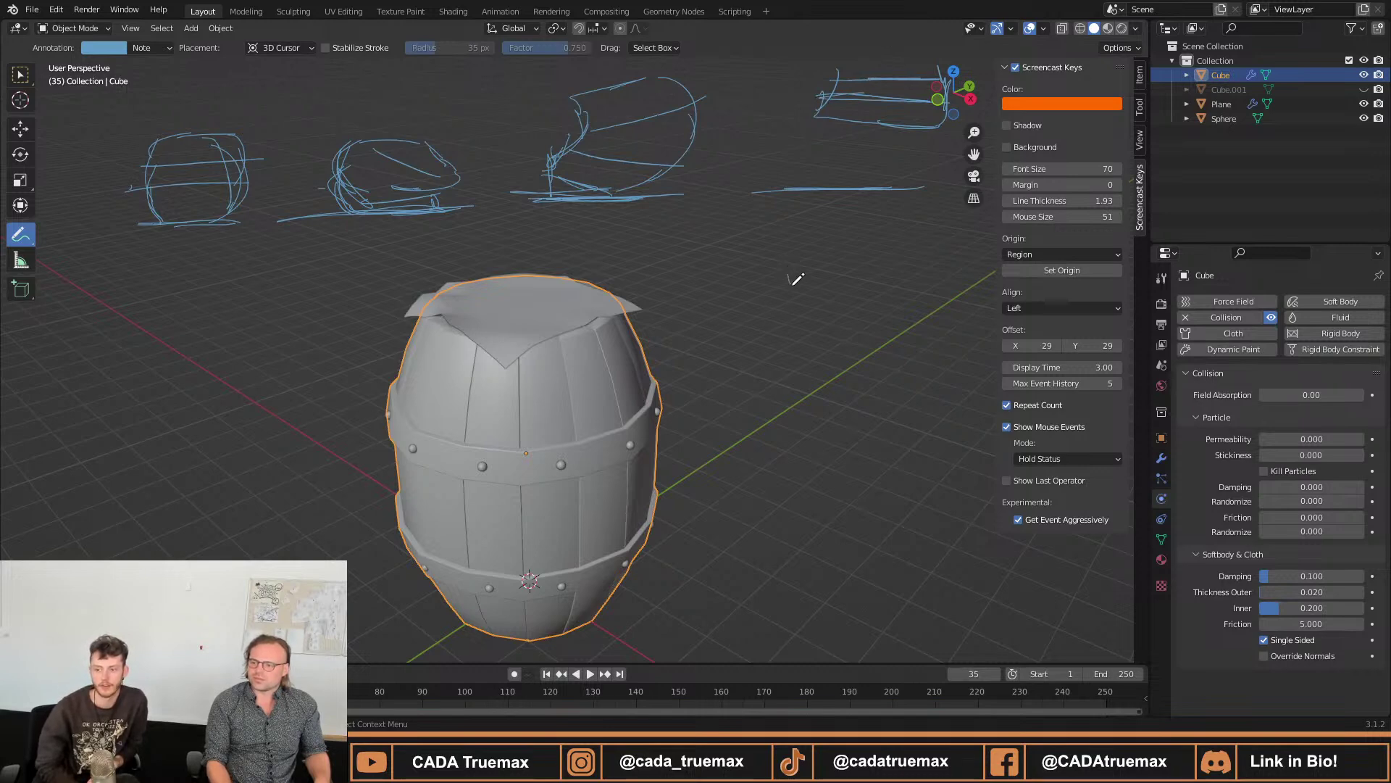
pyautogui.rightClick(730, 261)
pyautogui.rightClick(855, 253)
pyautogui.moveTo(711, 249); pyautogui.dragTo(715, 268)
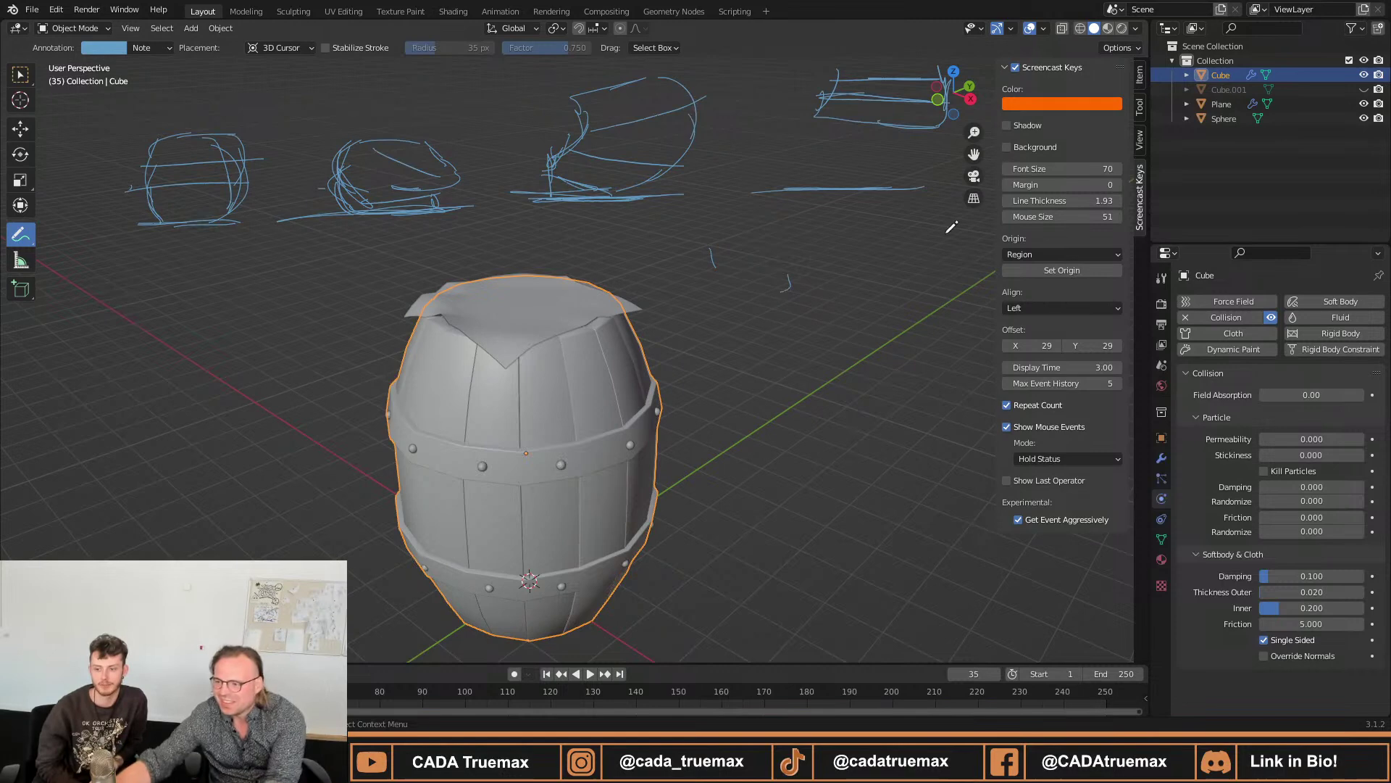
pyautogui.scroll(-4, 783, 292)
pyautogui.moveTo(783, 297)
pyautogui.mouseDown(button='middle')
pyautogui.moveTo(746, 363)
pyautogui.moveTo(564, 327)
pyautogui.moveTo(512, 301)
pyautogui.moveTo(700, 329)
pyautogui.moveTo(645, 394)
pyautogui.moveTo(742, 323)
pyautogui.moveTo(690, 332)
pyautogui.mouseUp(button='middle')
pyautogui.scroll(3, 699, 344)
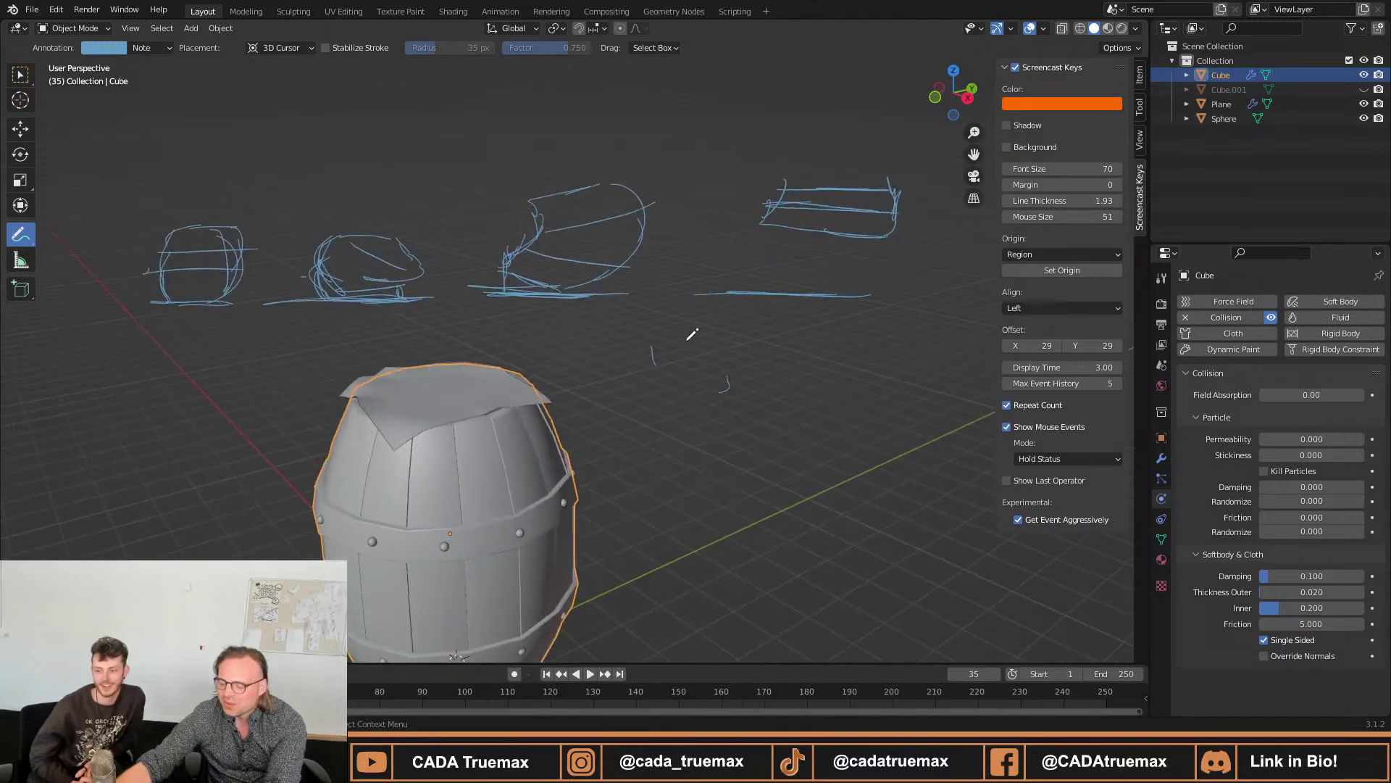
pyautogui.press('Tab')
pyautogui.press('Tab')
pyautogui.moveTo(614, 406); pyautogui.dragTo(594, 348, button='middle')
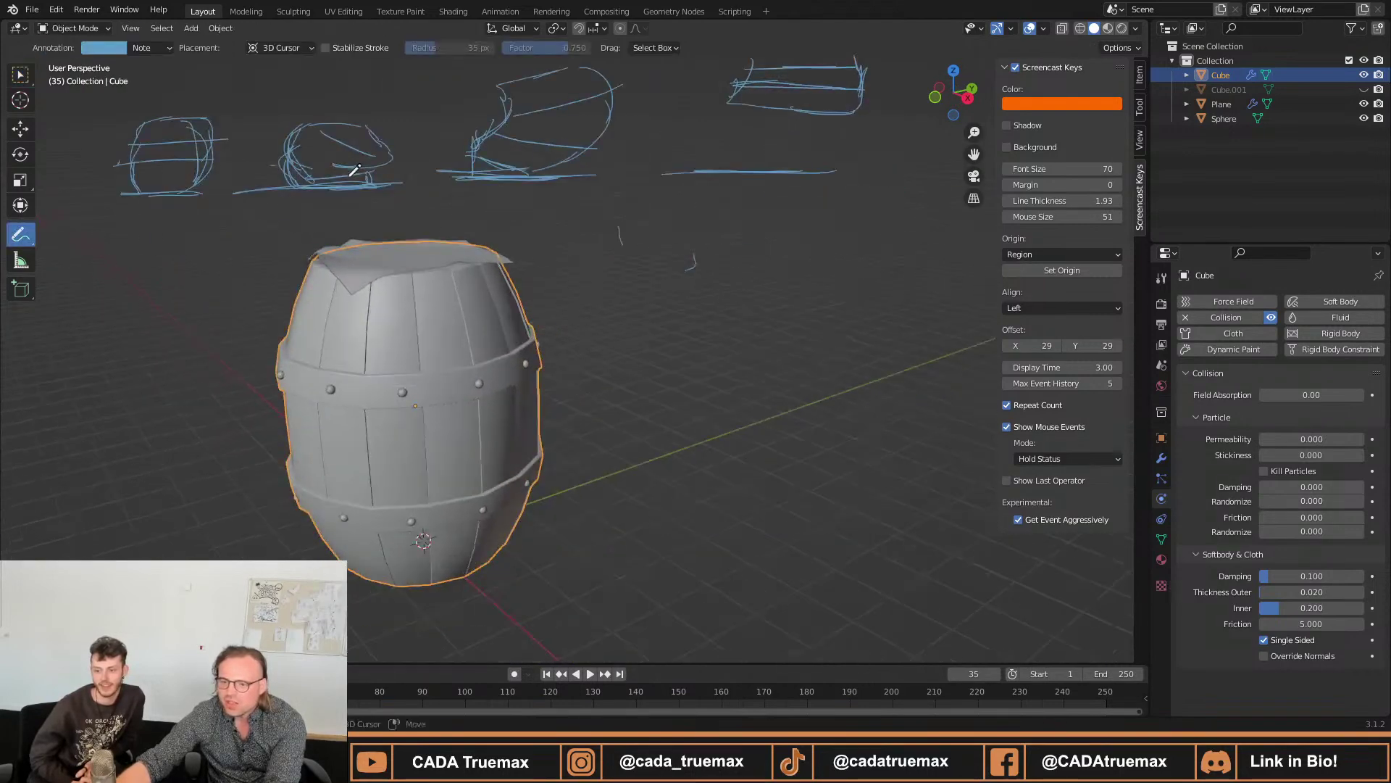
pyautogui.hotkey('shift', 'a')
pyautogui.moveTo(282, 300)
pyautogui.press('Escape')
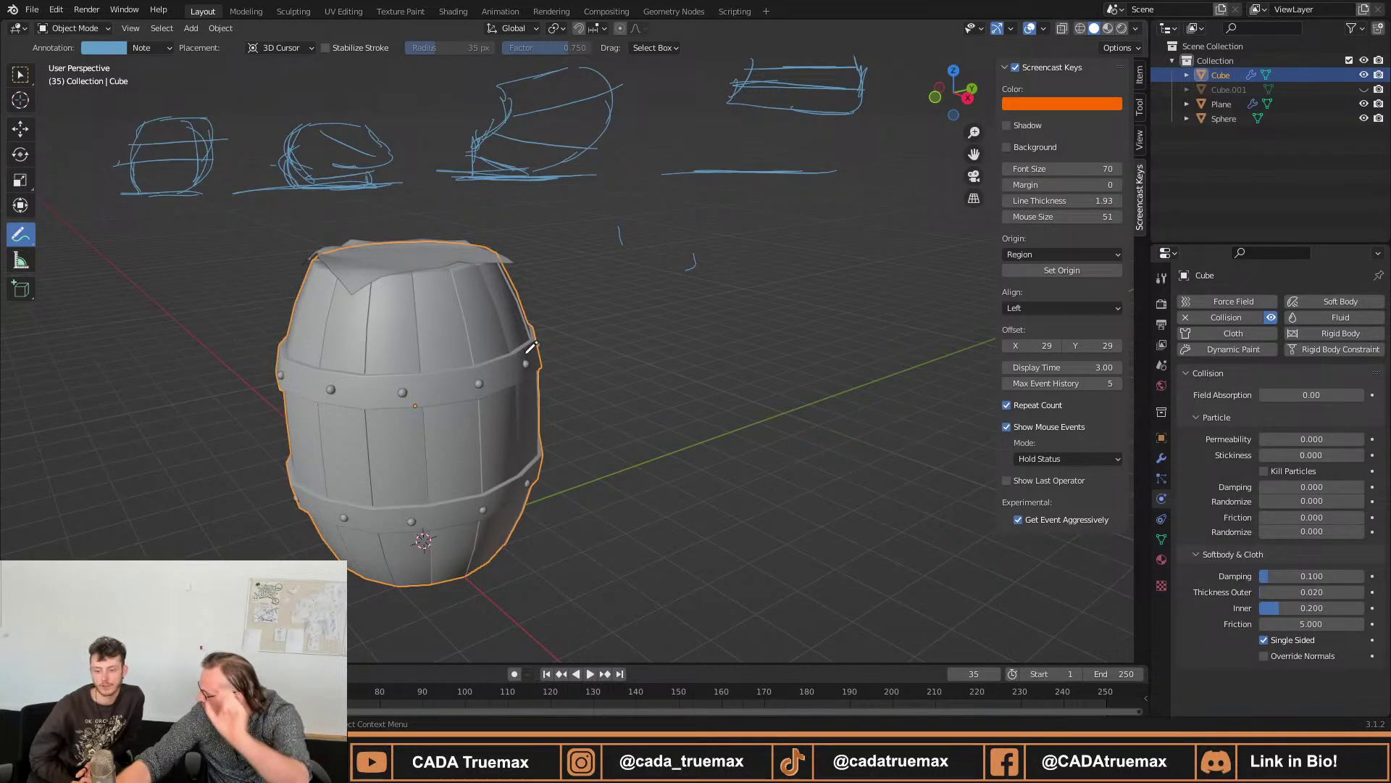
# Add a blank Grease Pencil object to the scene and switch it to Draw Mode.
pyautogui.hotkey('shift', 'a')
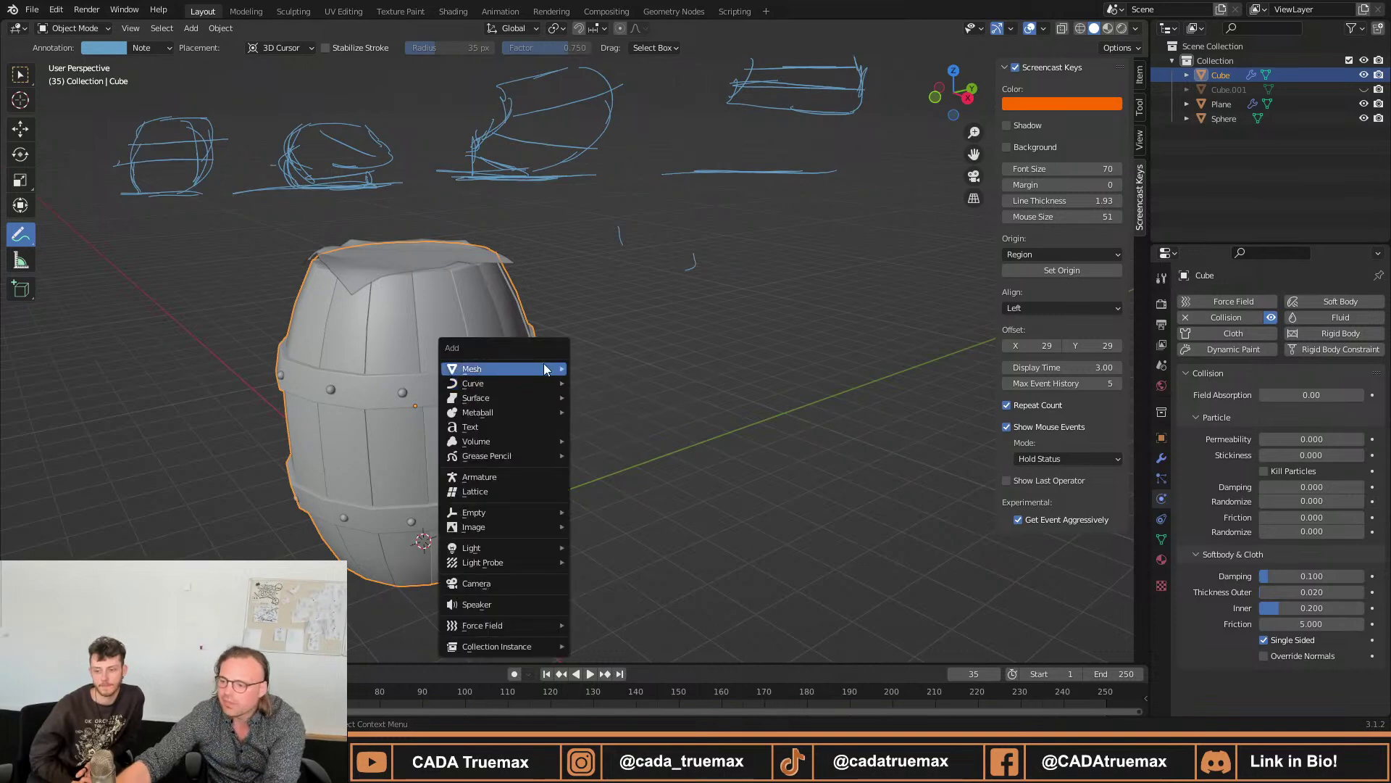
pyautogui.moveTo(537, 389)
pyautogui.moveTo(547, 458)
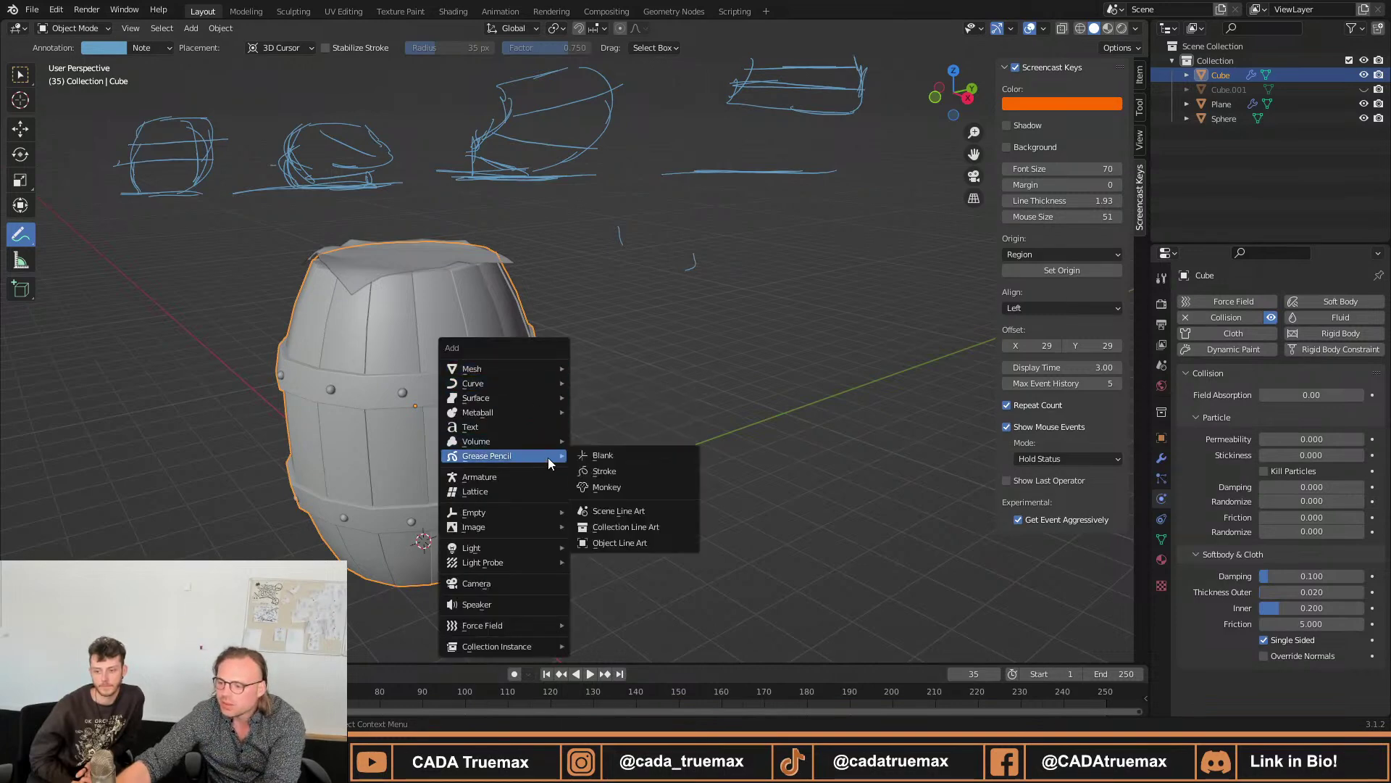
pyautogui.click(607, 455)
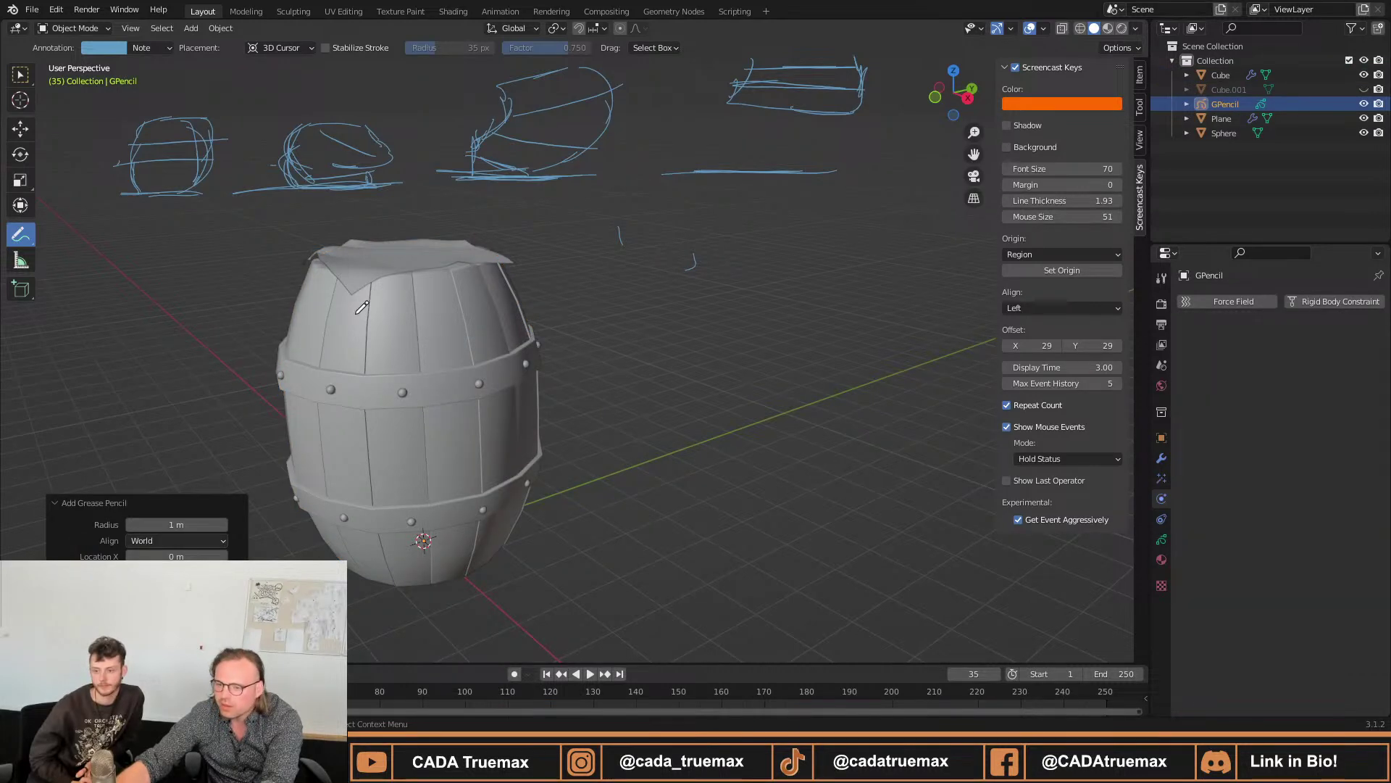
pyautogui.click(75, 28)
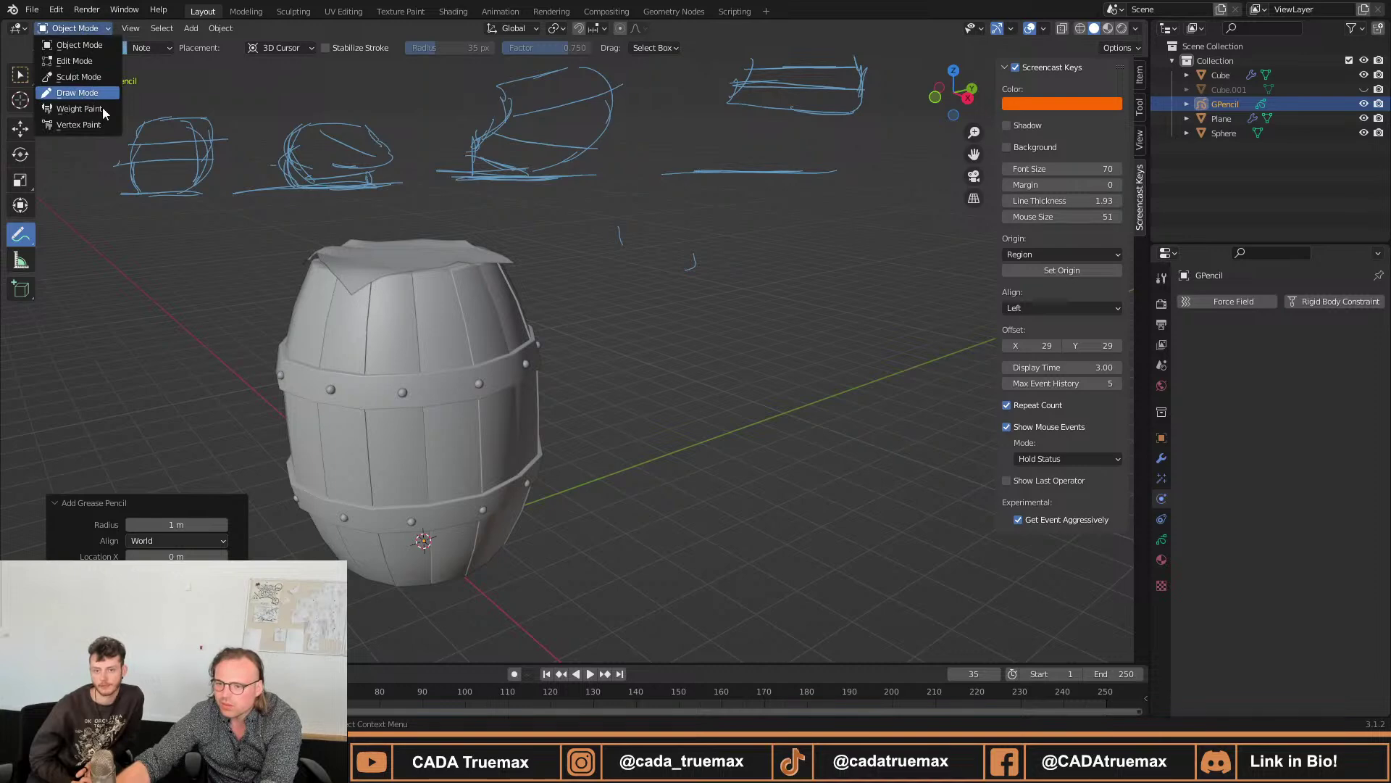
pyautogui.press('Return')
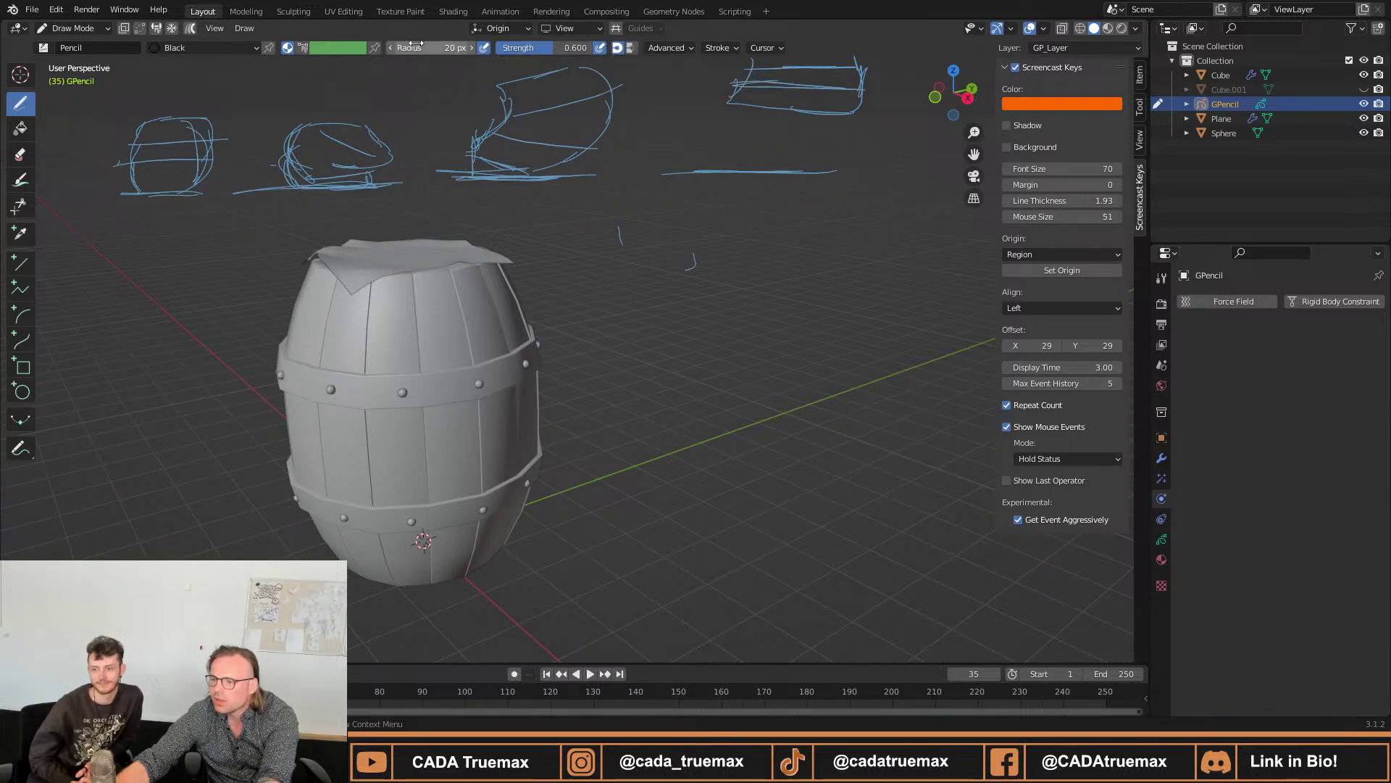
# Return to Object Mode and turn on snapping with Face as the snap target.
pyautogui.click(77, 28)
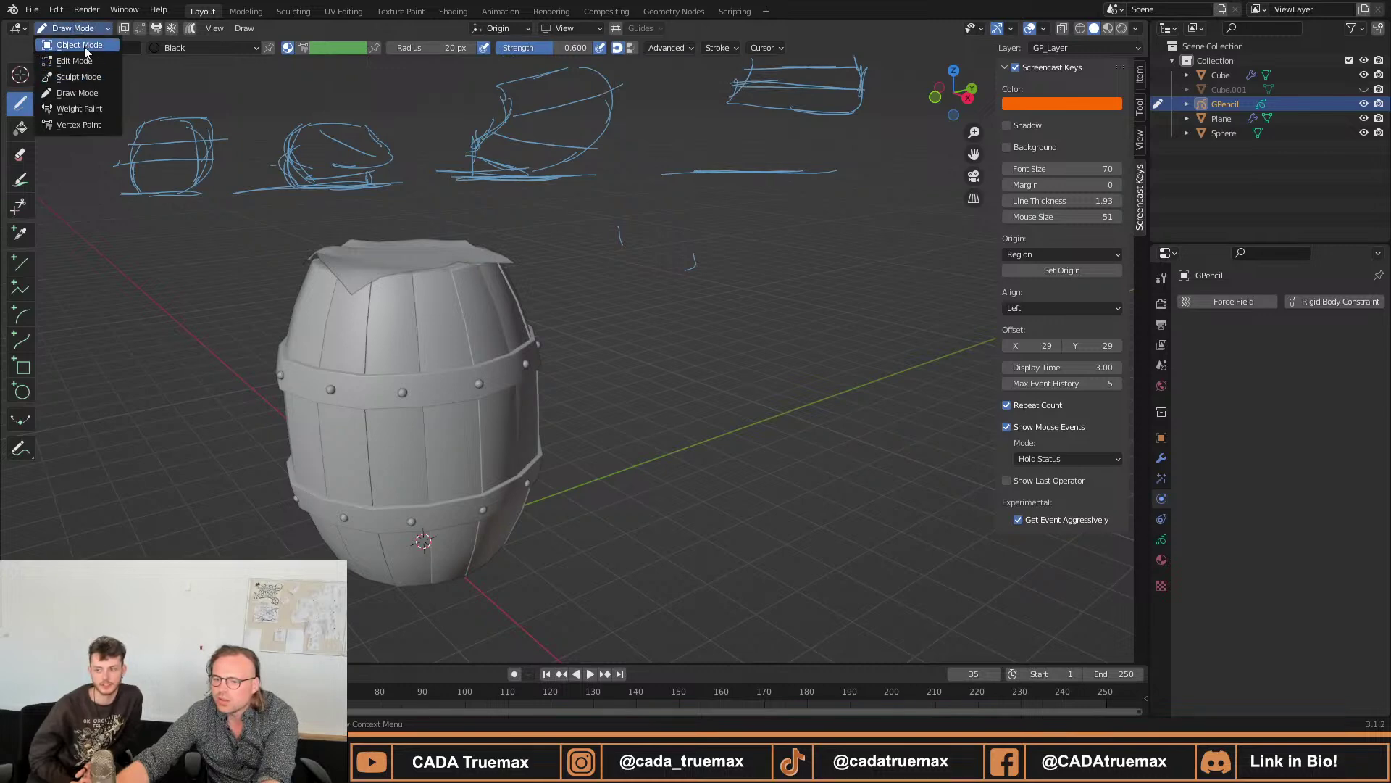
pyautogui.click(84, 46)
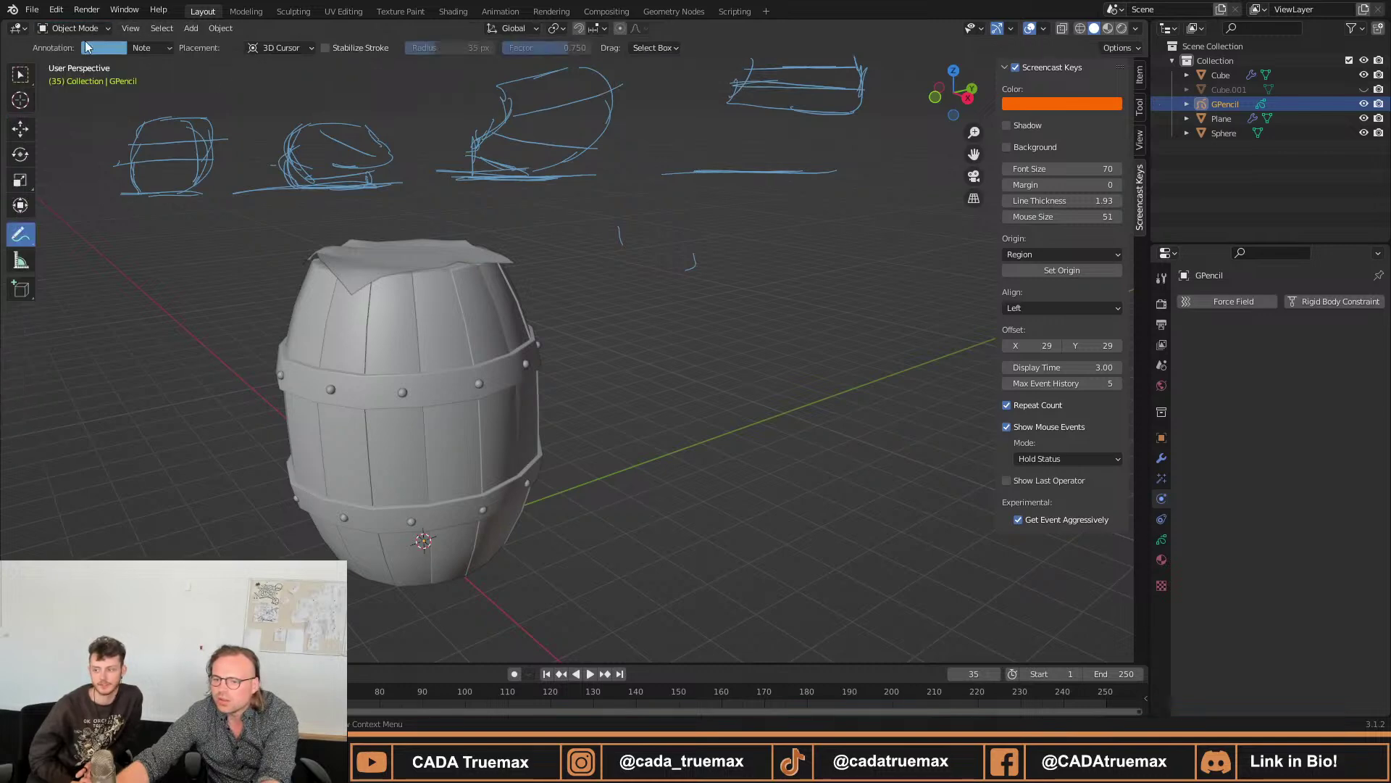
pyautogui.click(597, 29)
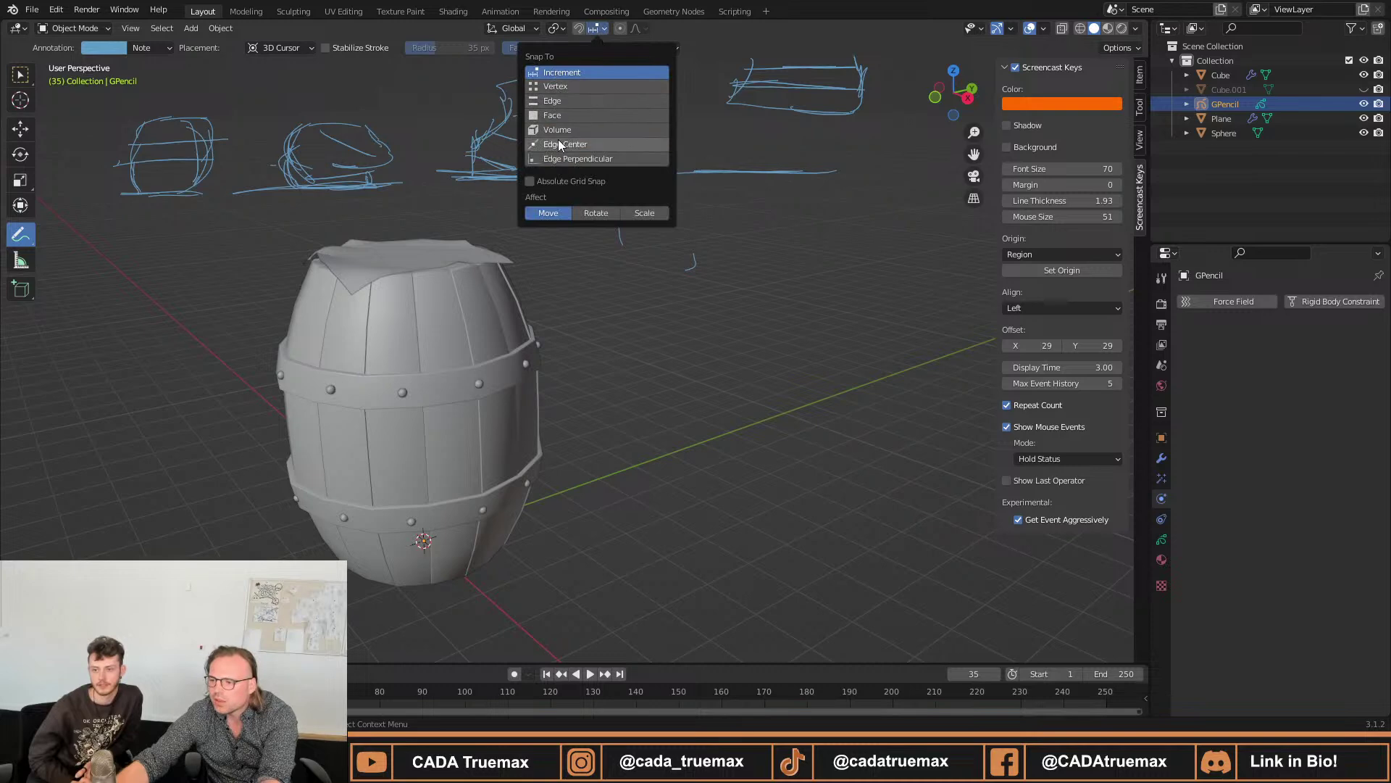
pyautogui.click(553, 115)
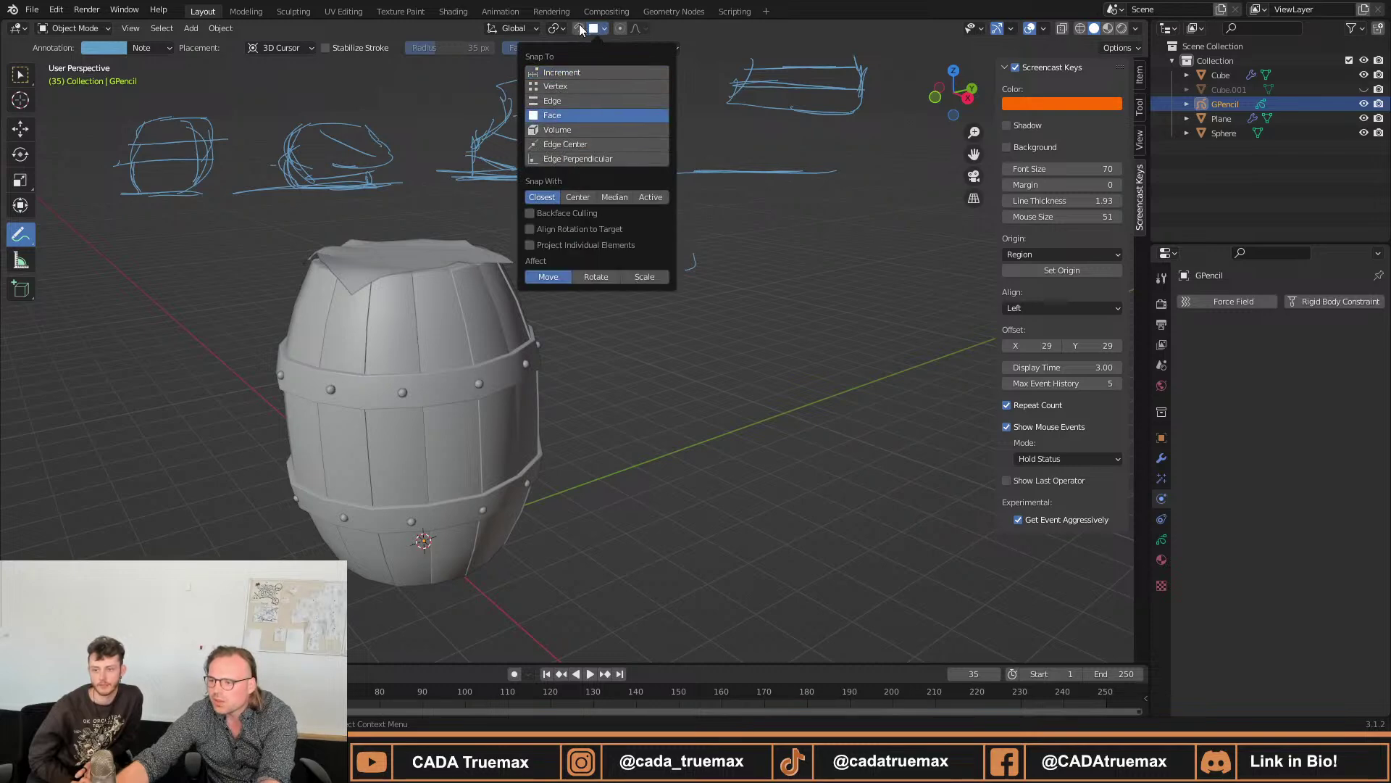
pyautogui.click(579, 29)
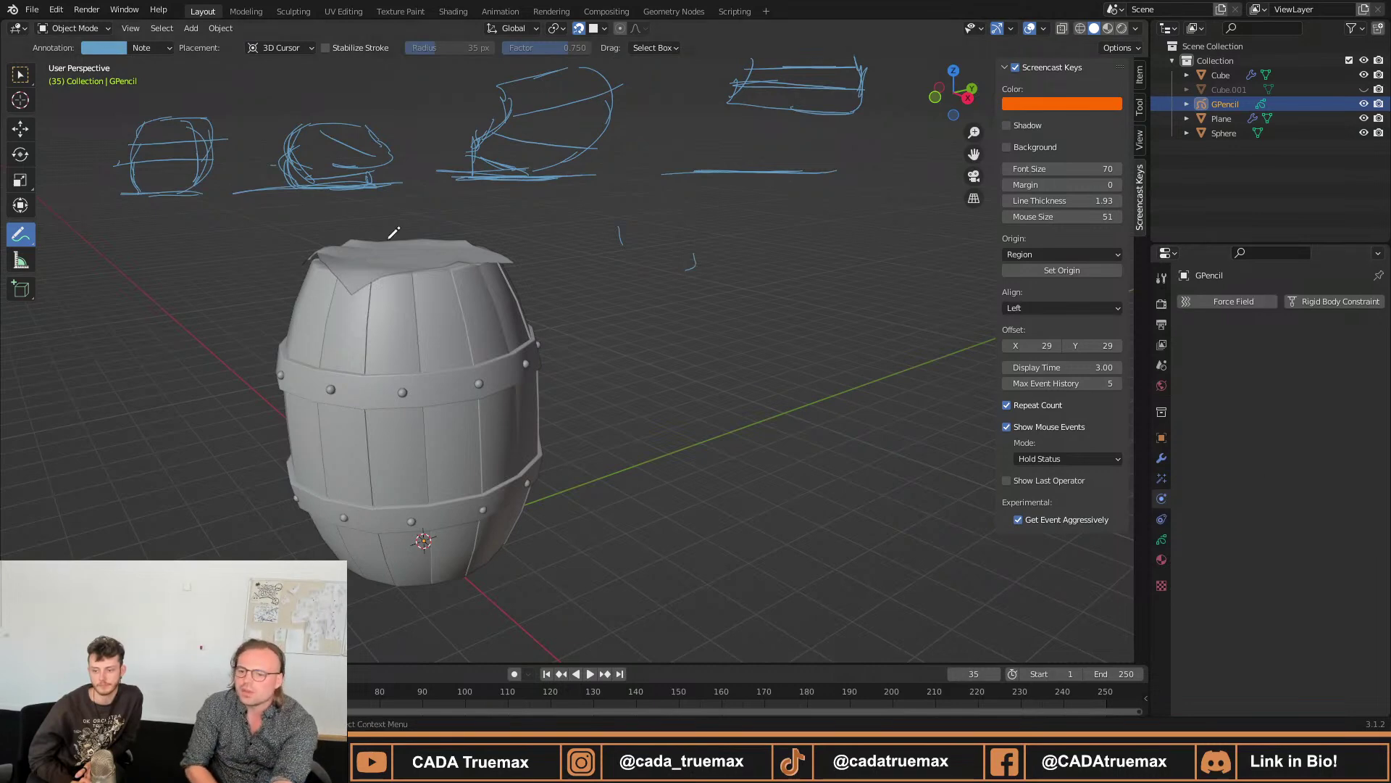
# Try drawing a vertical annotation stroke down the barrel's side in Edit Mode and check it from other angles.
pyautogui.press('Tab')
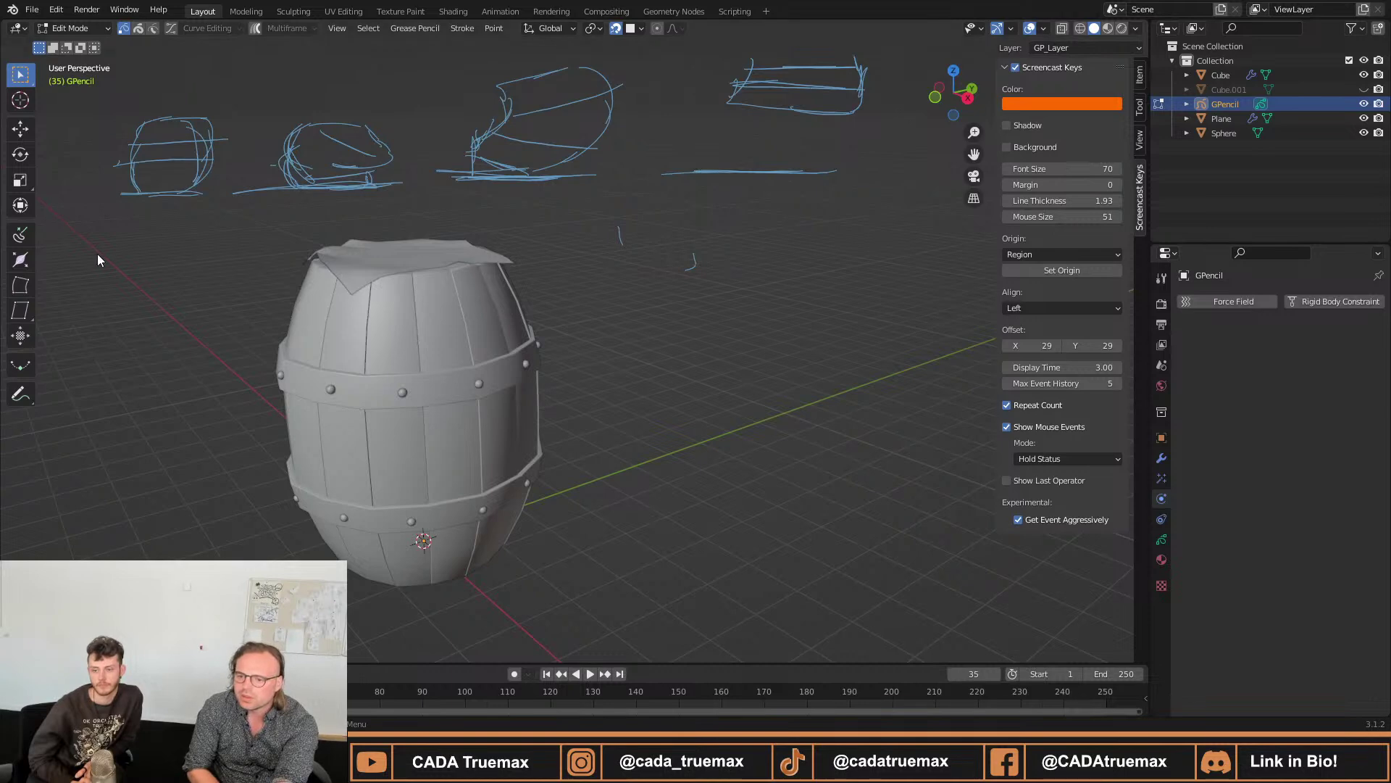
pyautogui.click(27, 236)
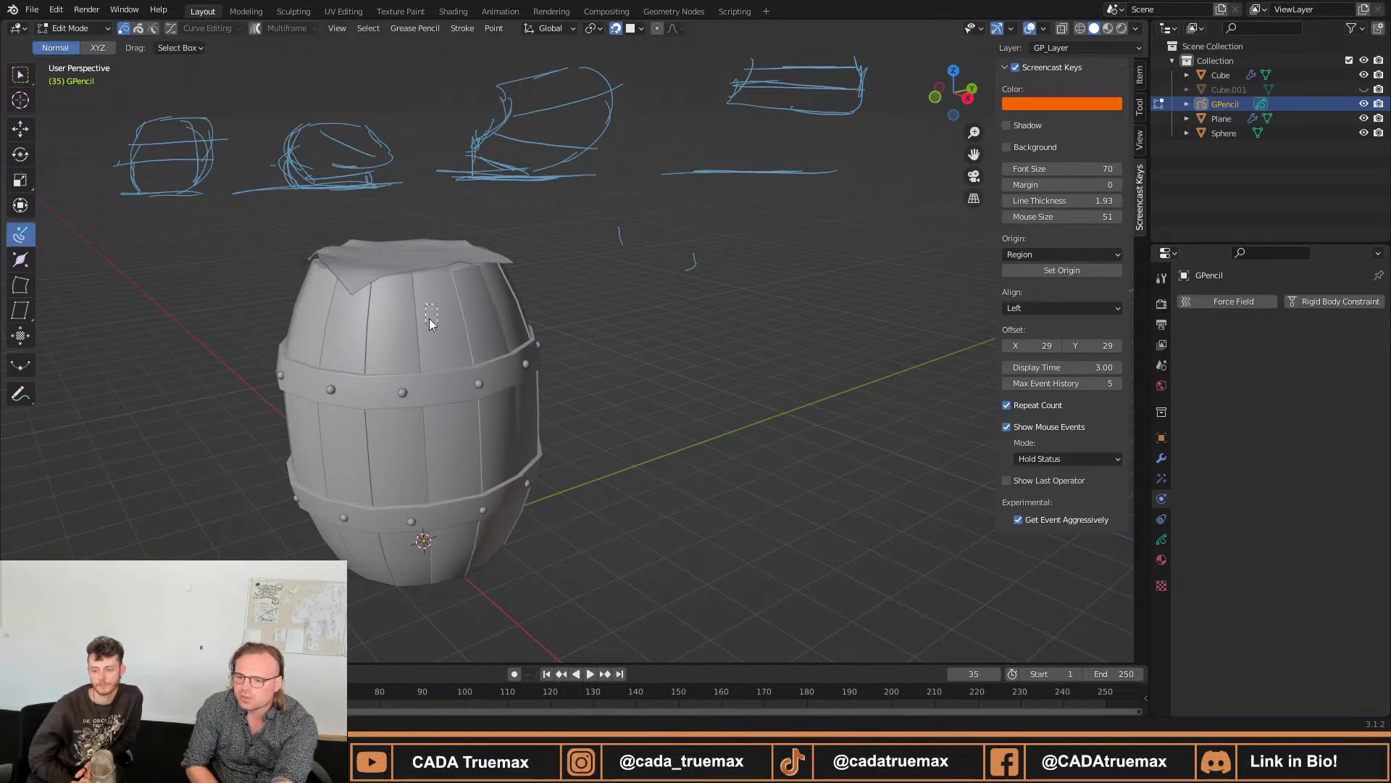
pyautogui.click(20, 394)
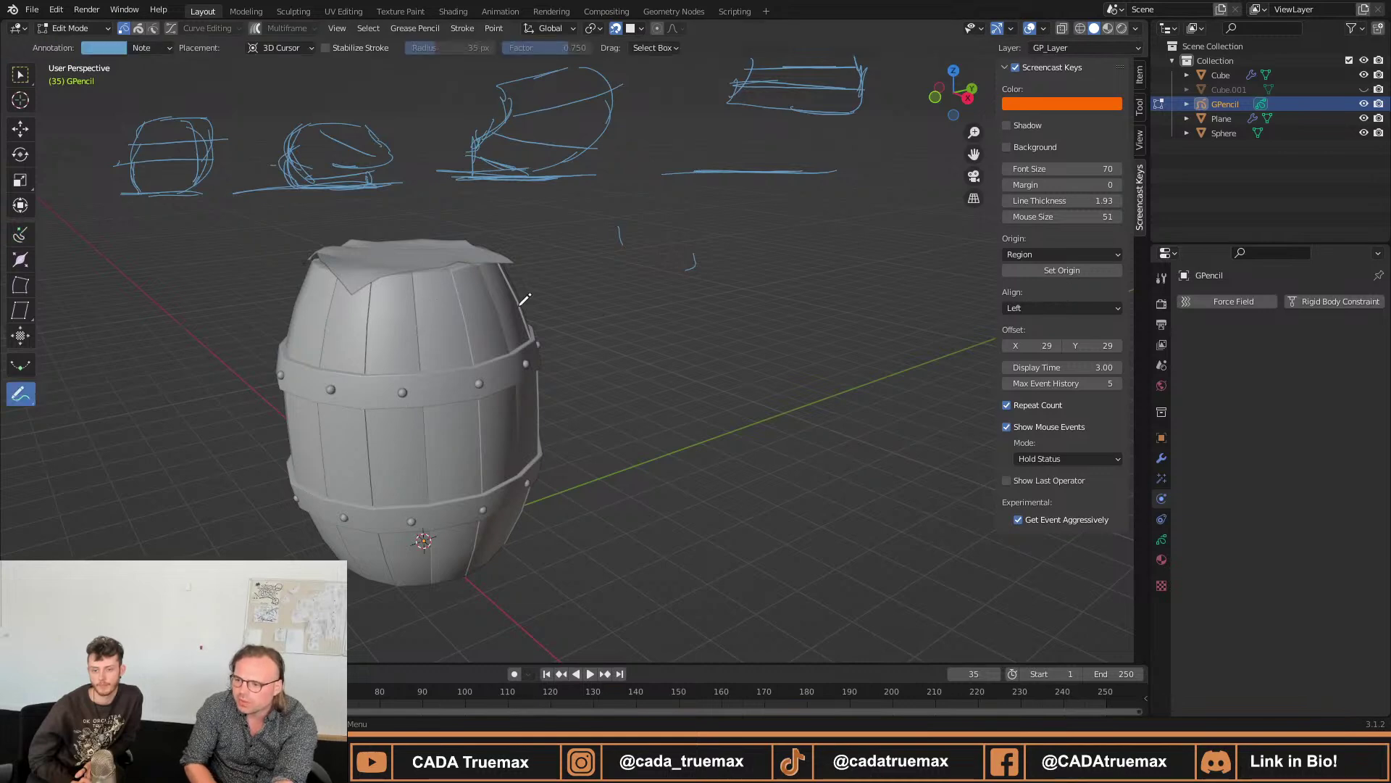
pyautogui.moveTo(482, 388); pyautogui.dragTo(468, 451)
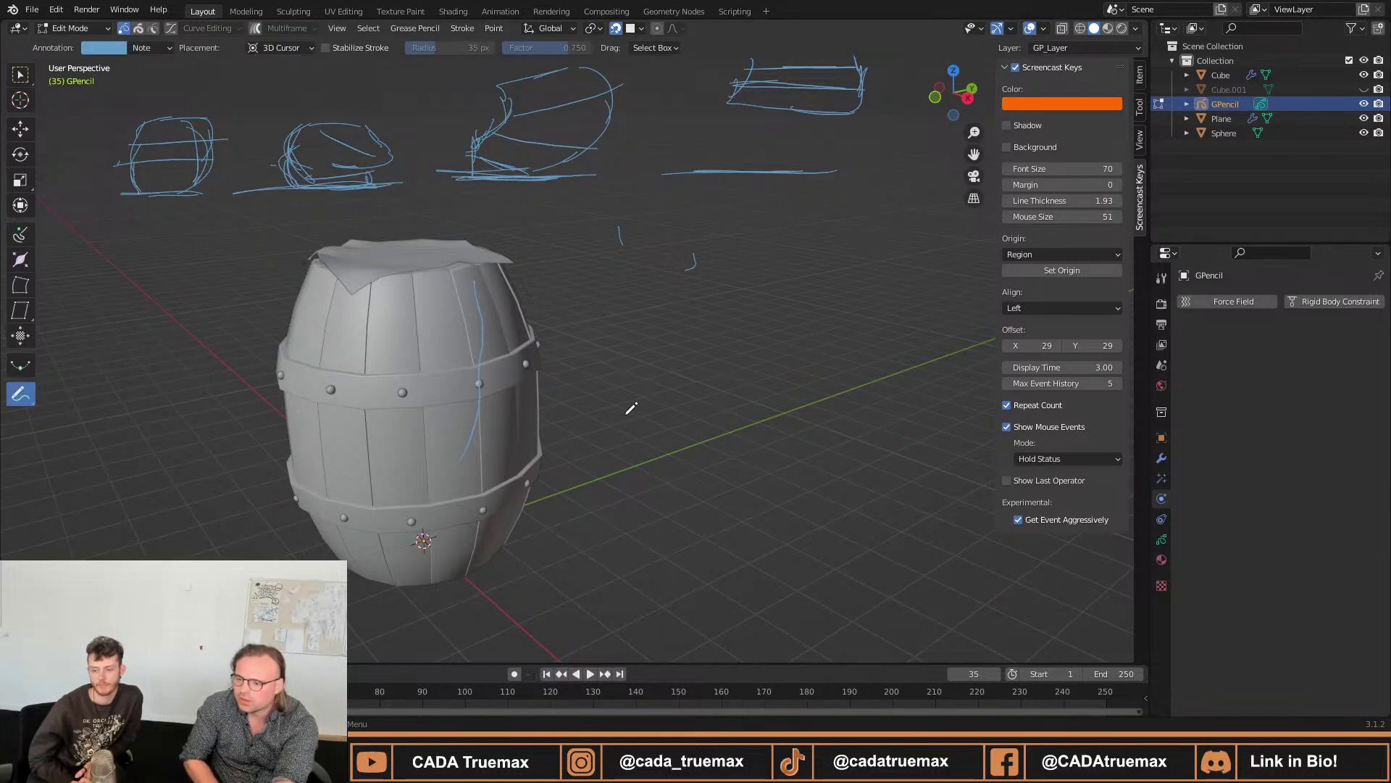
pyautogui.moveTo(631, 408)
pyautogui.mouseDown(button='middle')
pyautogui.moveTo(683, 395)
pyautogui.moveTo(572, 392)
pyautogui.moveTo(609, 406)
pyautogui.moveTo(659, 460)
pyautogui.mouseUp(button='middle')
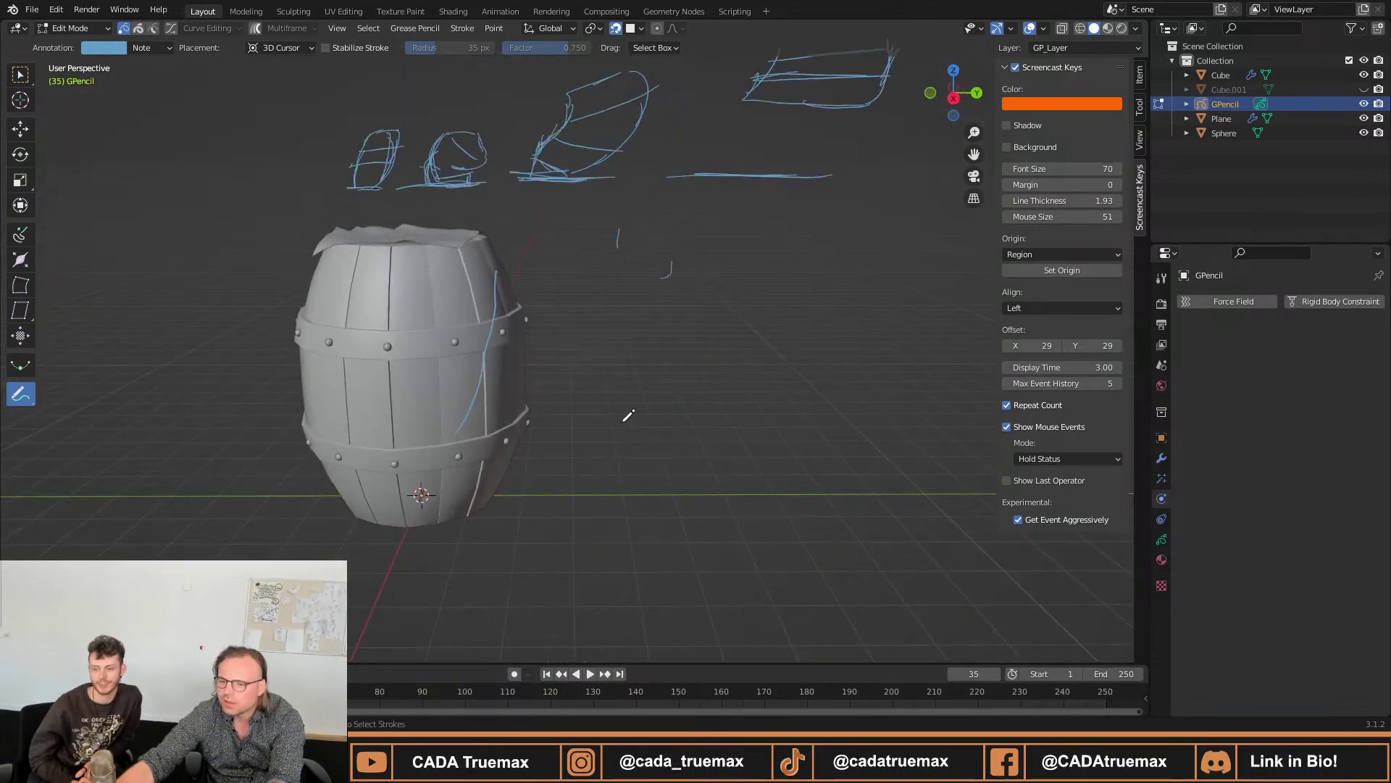
pyautogui.moveTo(628, 415); pyautogui.dragTo(515, 374, button='middle')
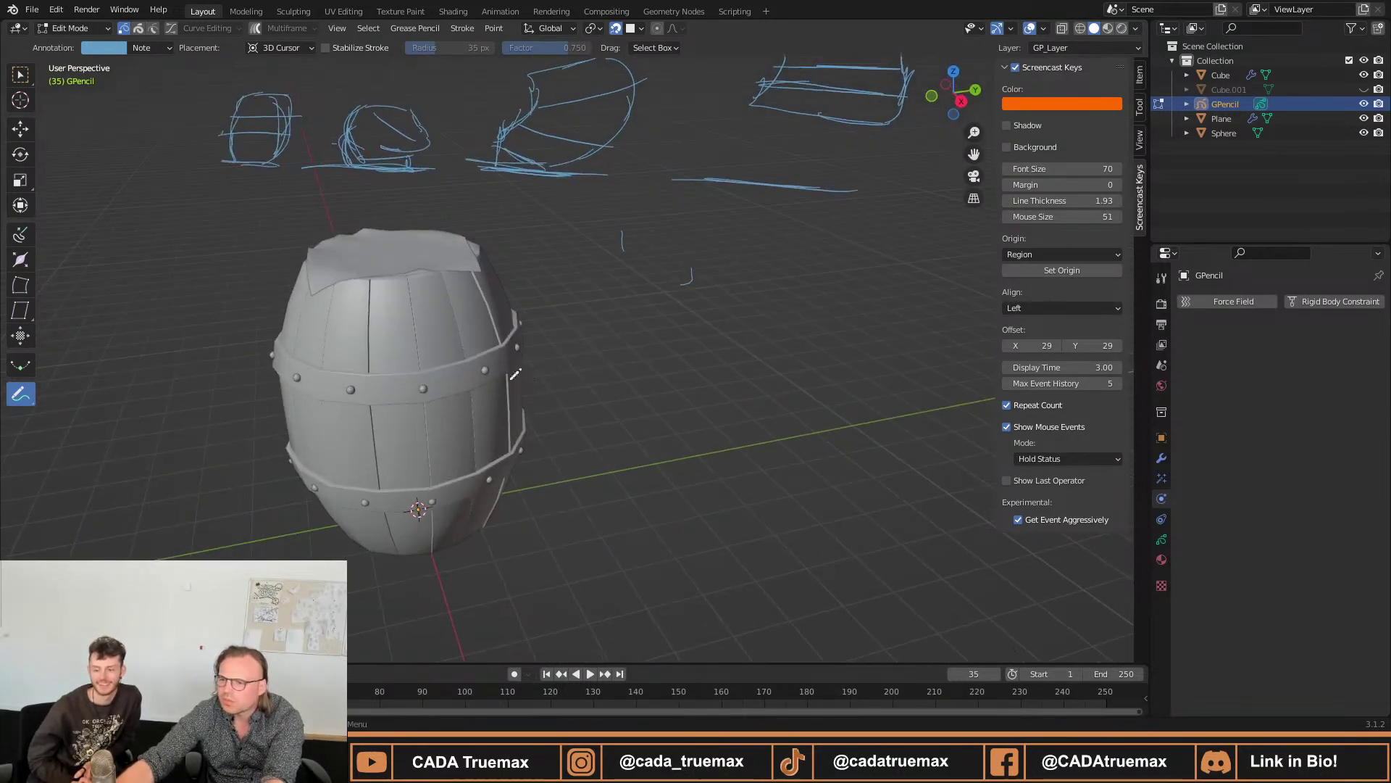
# Enable Backface Culling for face snapping, and turn snapping off back in Object Mode.
pyautogui.click(639, 29)
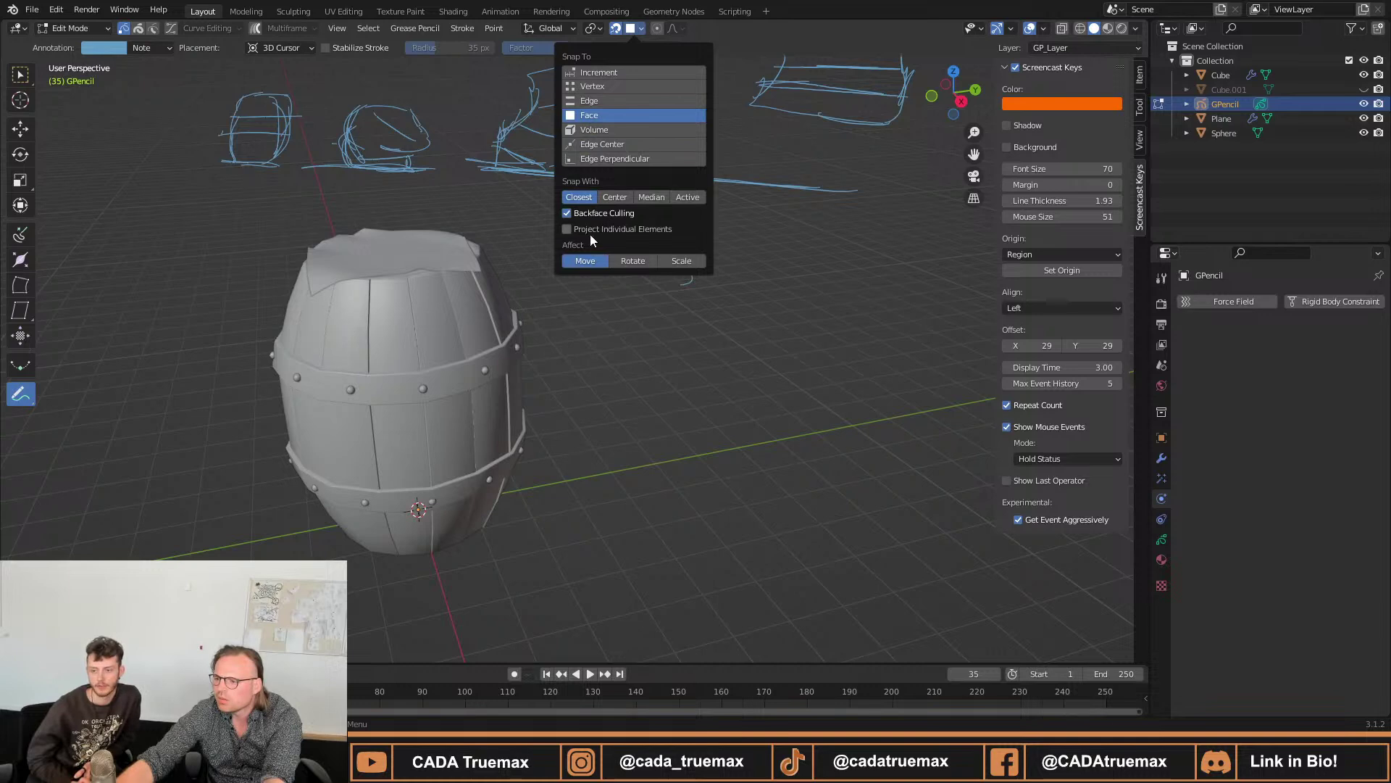
pyautogui.press('Tab')
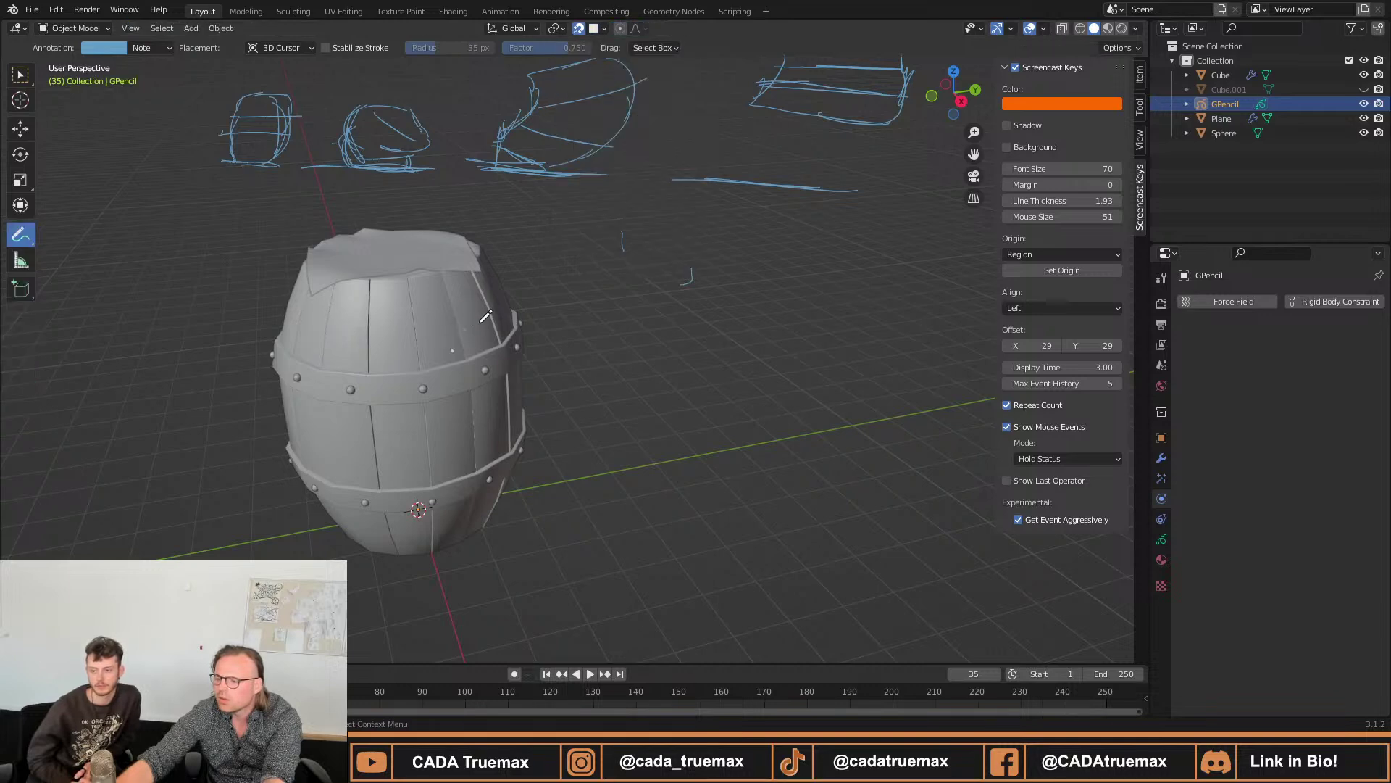
pyautogui.moveTo(402, 333)
pyautogui.mouseDown(button='middle')
pyautogui.moveTo(648, 335)
pyautogui.moveTo(621, 1)
pyautogui.mouseUp(button='middle')
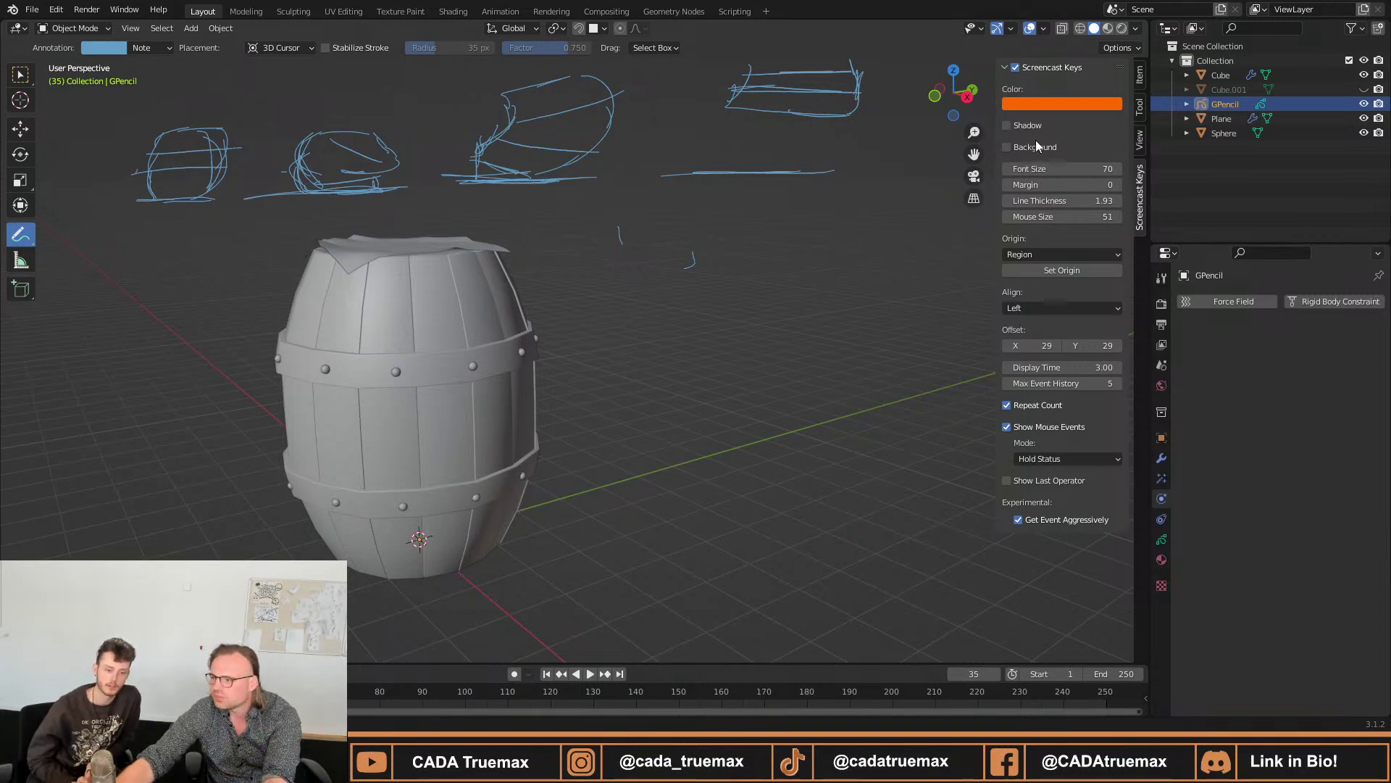
# Switch the Grease Pencil object from Object Mode to Draw Mode.
pyautogui.click(67, 29)
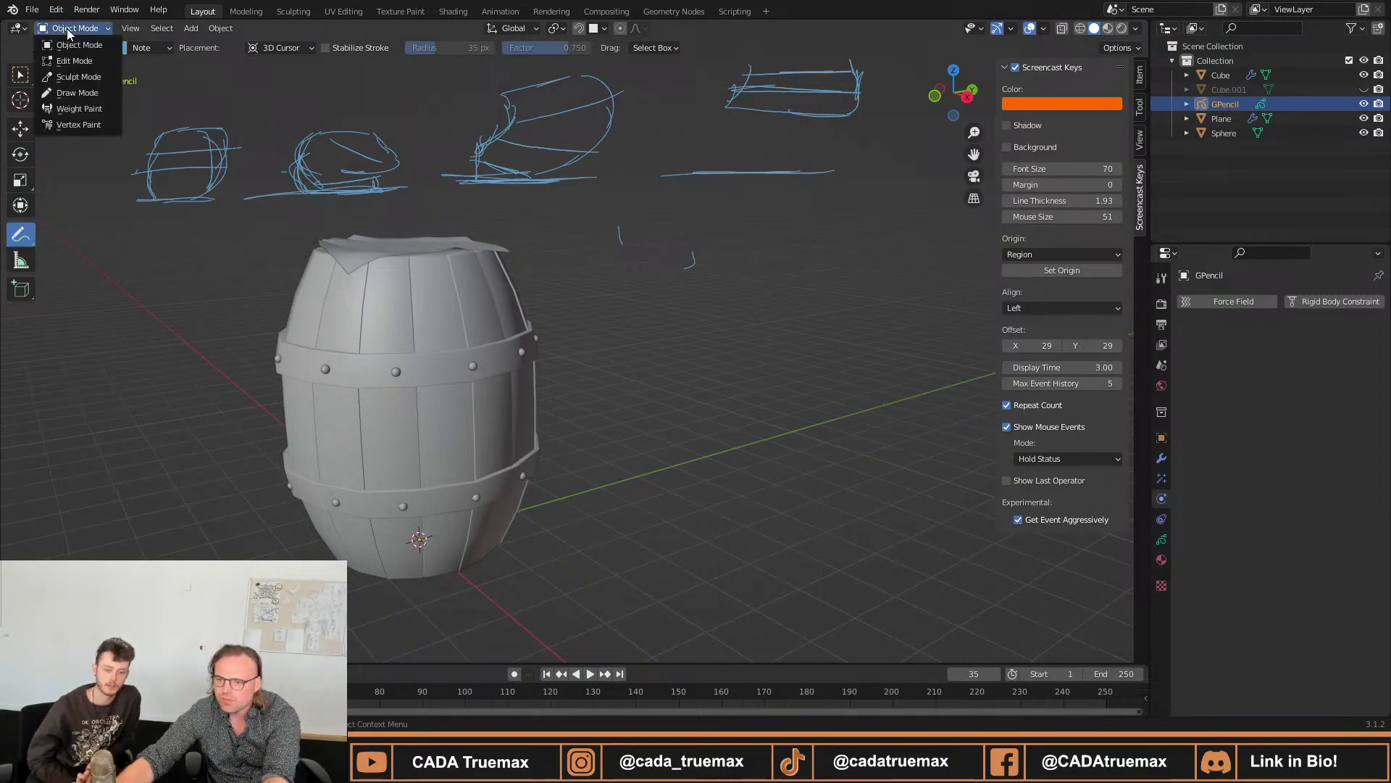
pyautogui.click(93, 93)
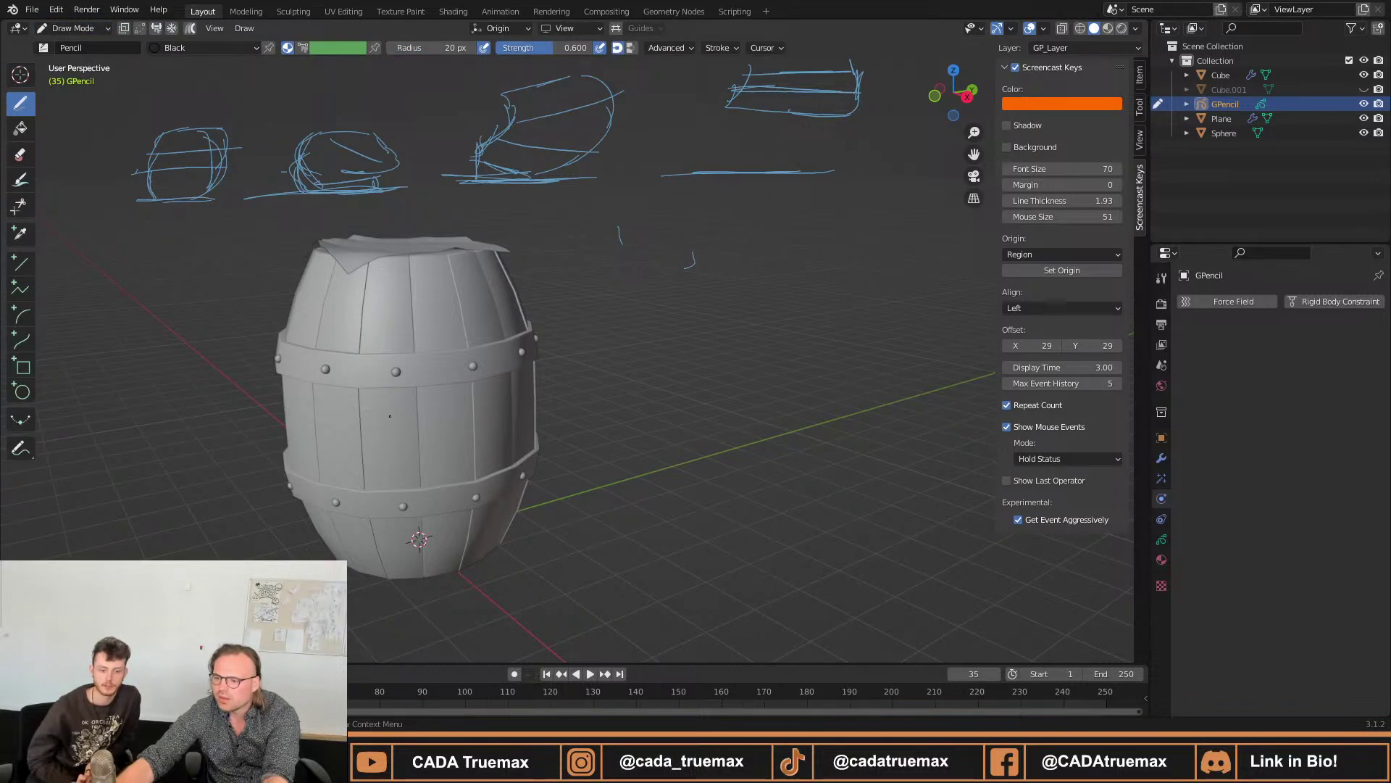
pyautogui.moveTo(396, 371); pyautogui.dragTo(500, 372, button='middle')
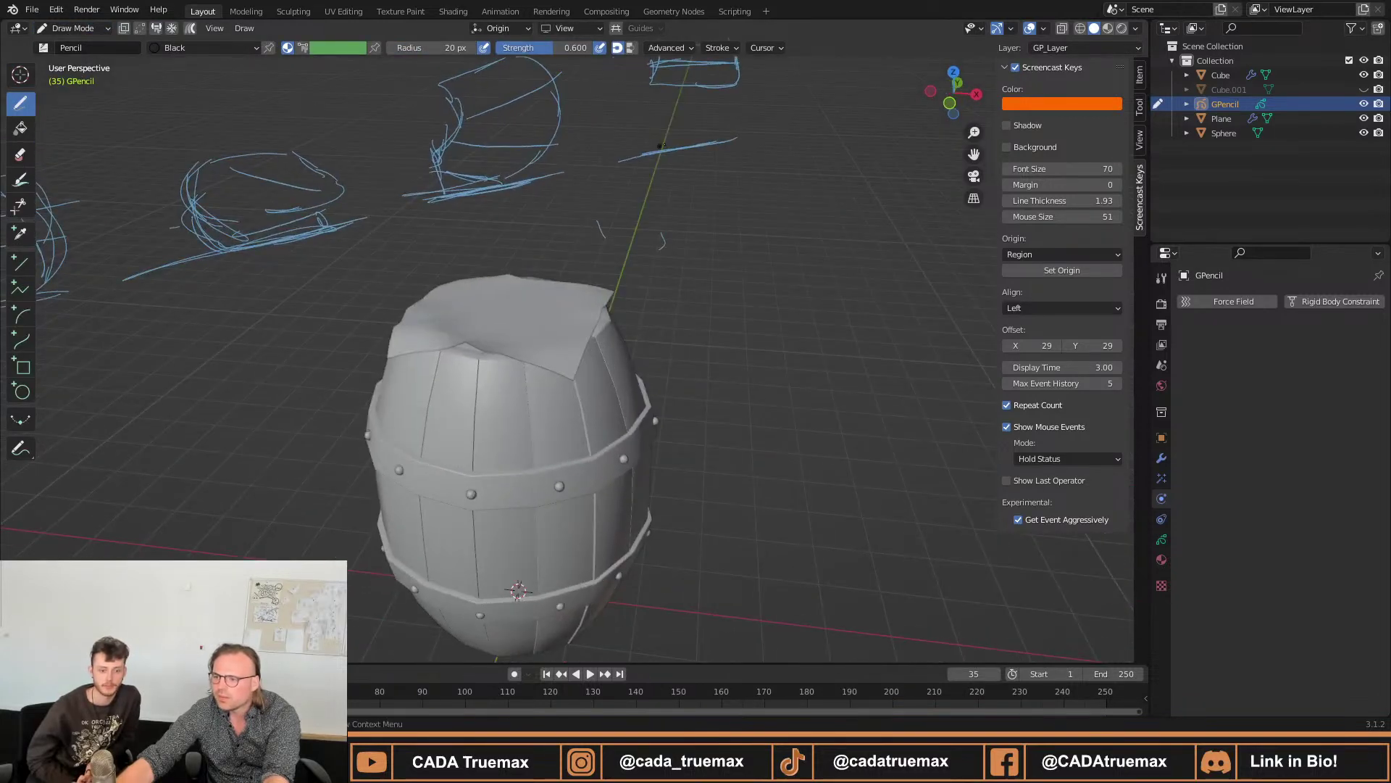
# Set the Grease Pencil stroke placement to Surface and draw a short vertical test stroke on the barrel's front.
pyautogui.click(506, 30)
pyautogui.click(471, 100)
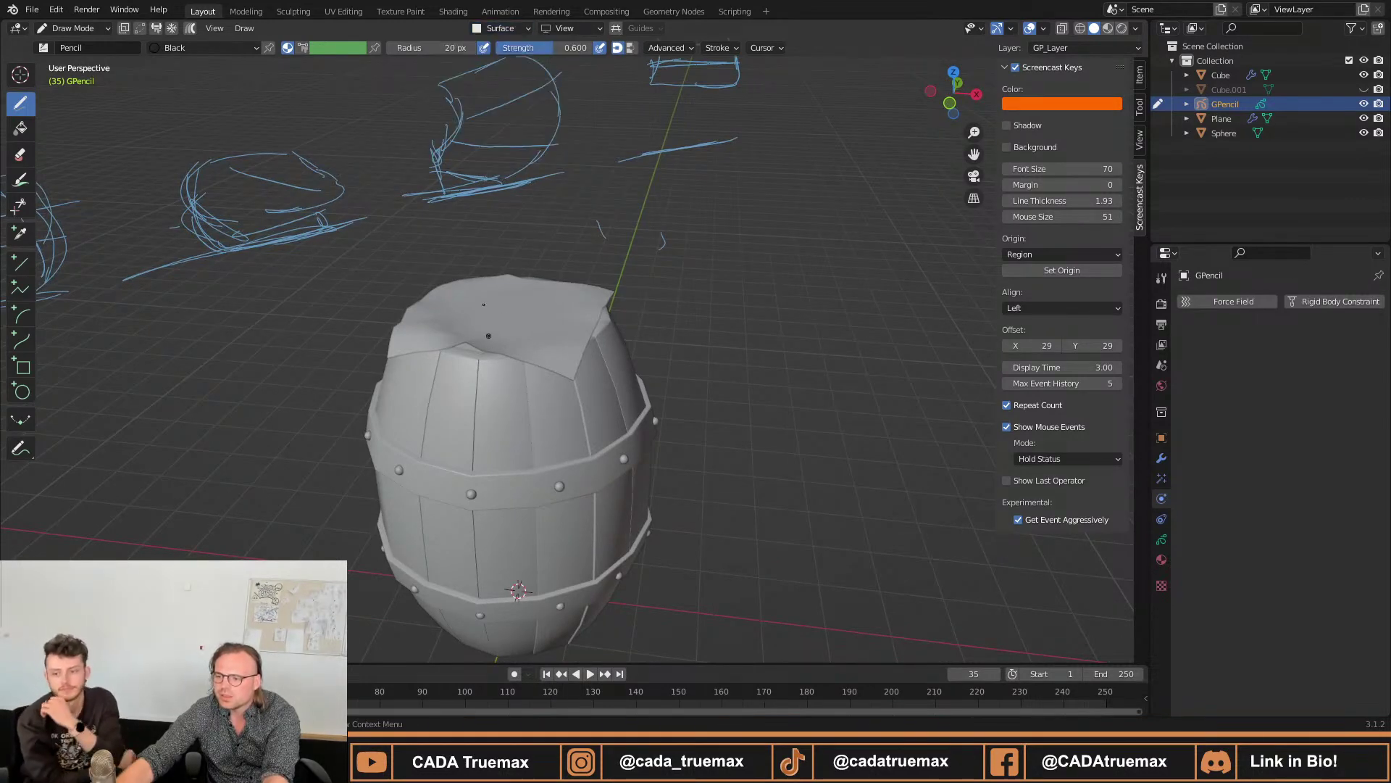
pyautogui.moveTo(466, 459); pyautogui.dragTo(468, 563)
pyautogui.moveTo(468, 563); pyautogui.dragTo(419, 403, button='middle')
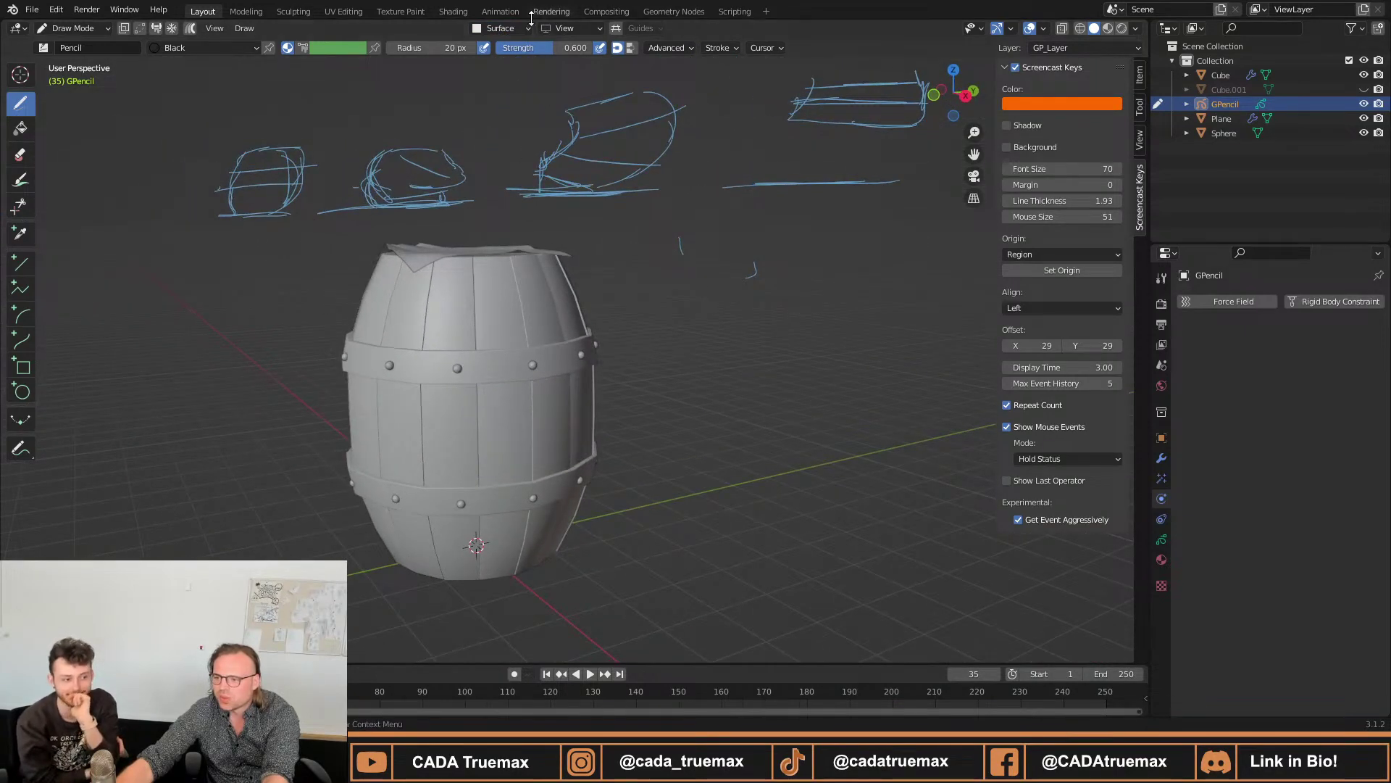
# Reduce the surface offset of the stroke placement to 0.015.
pyautogui.click(521, 29)
pyautogui.click(510, 154)
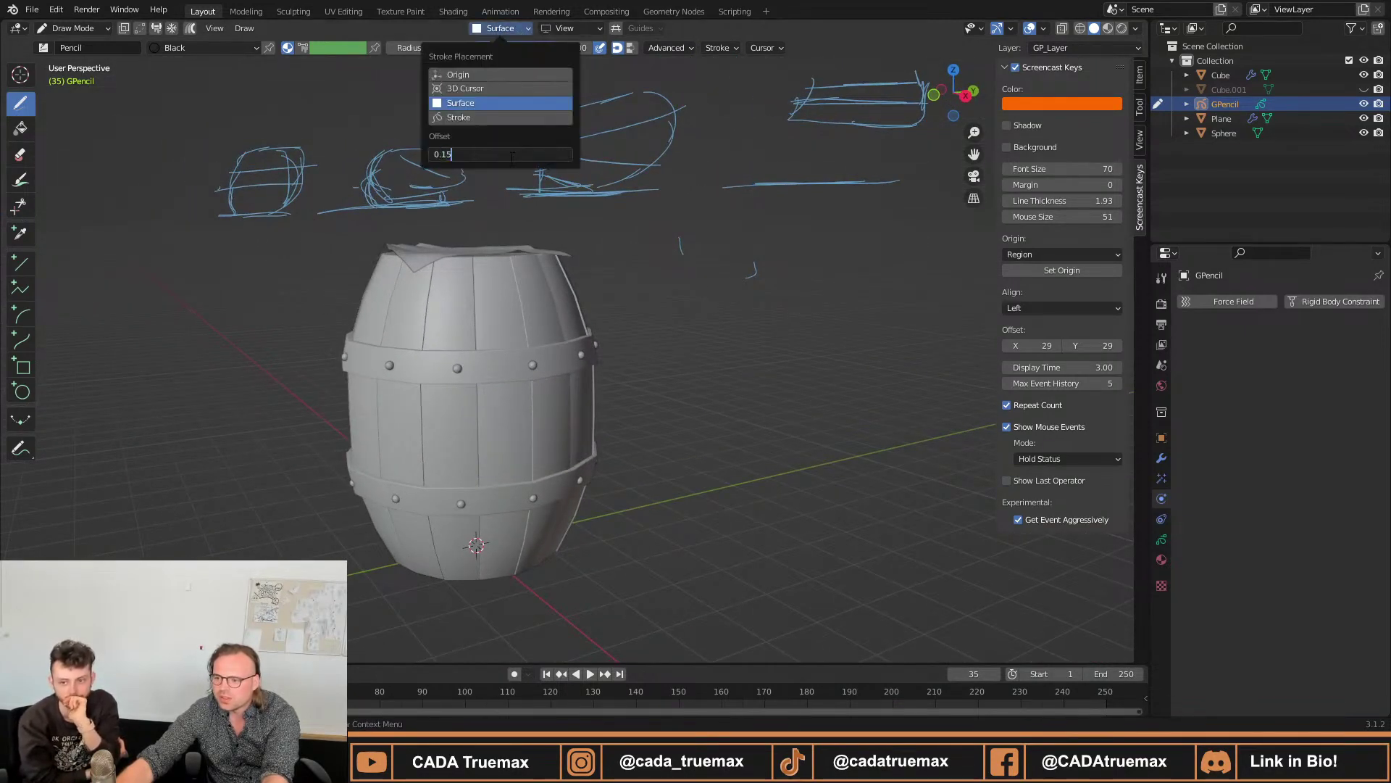
pyautogui.press('Left')
pyautogui.press('Left')
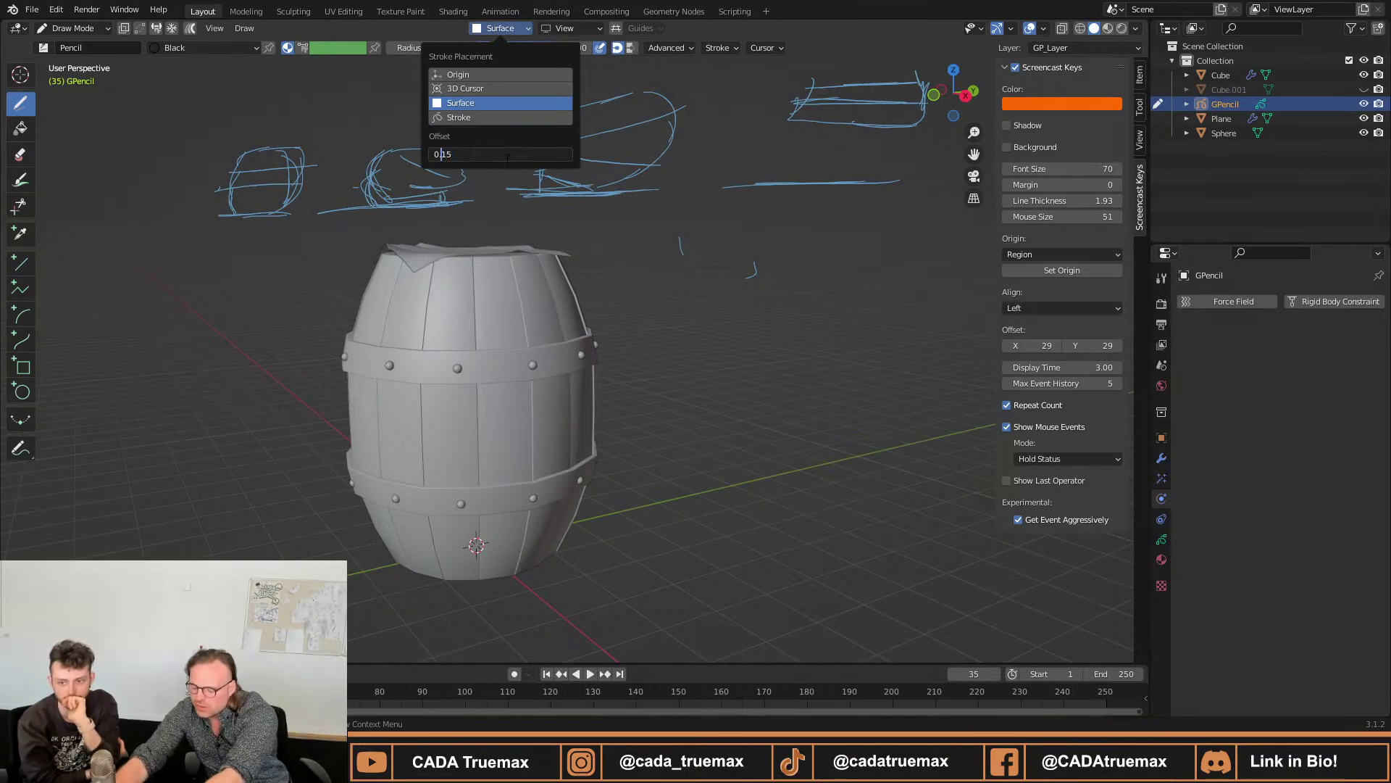
pyautogui.write('0')
pyautogui.press('Return')
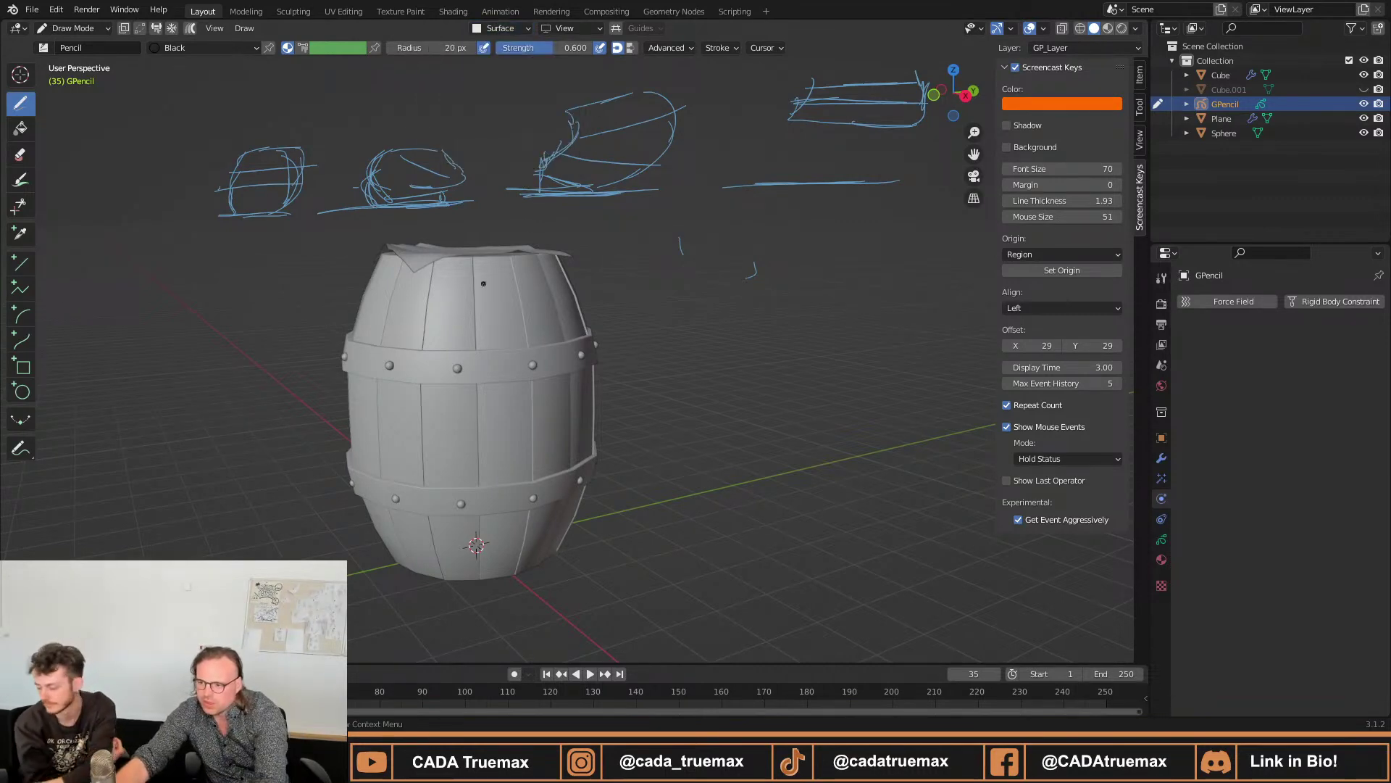
# Set the pencil radius to 38 px and draw several long vertical strokes down the barrel's staves from different sides.
pyautogui.moveTo(484, 283); pyautogui.dragTo(507, 365, button='middle')
pyautogui.scroll(5, 373, 326)
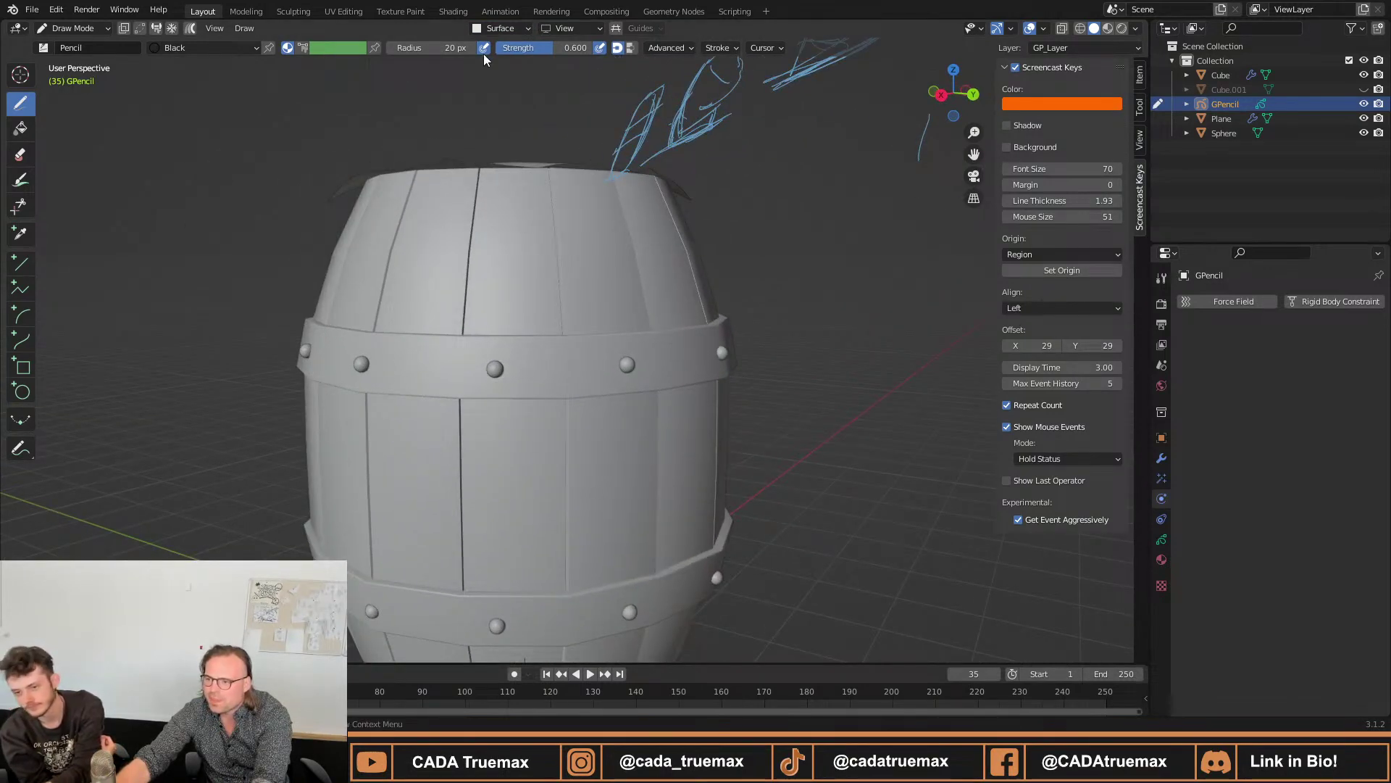
pyautogui.moveTo(428, 47); pyautogui.dragTo(455, 47)
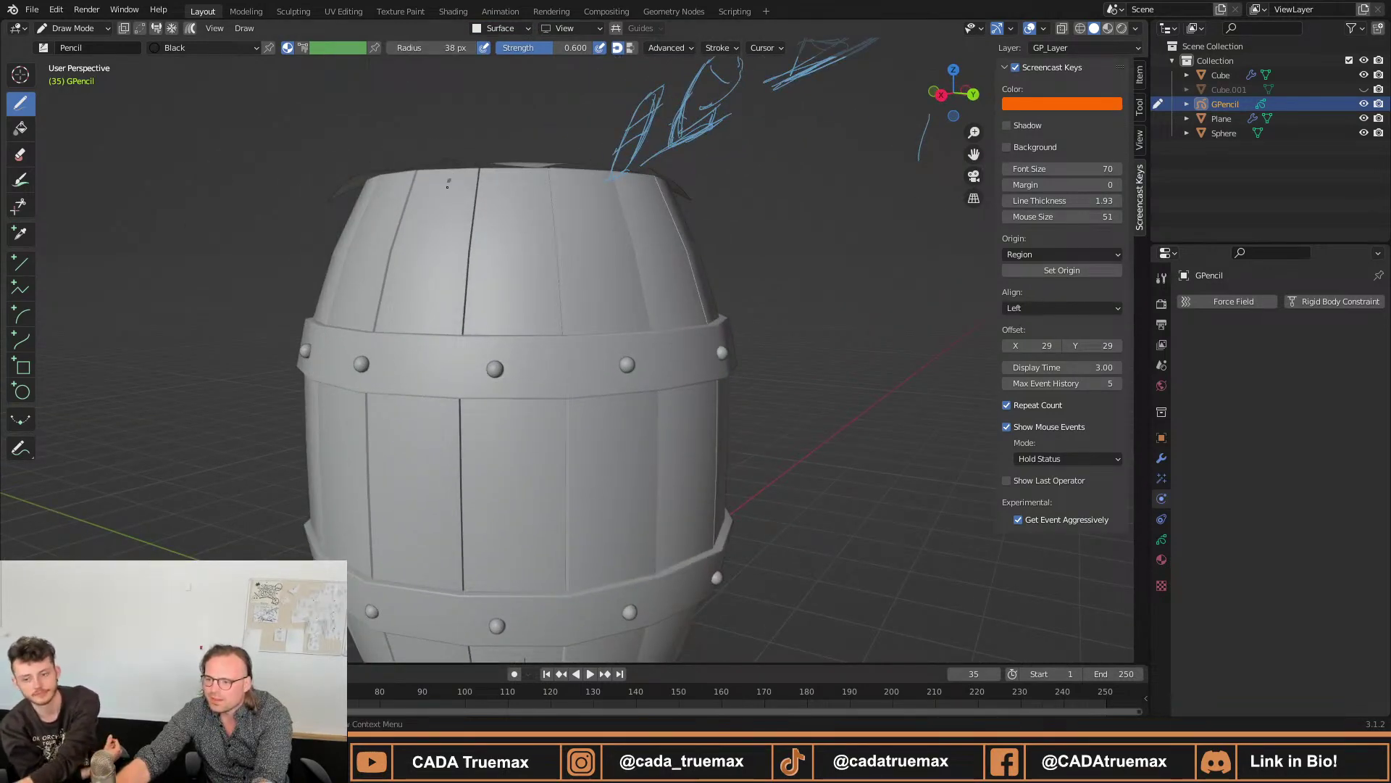
pyautogui.moveTo(448, 183); pyautogui.dragTo(410, 654)
pyautogui.moveTo(410, 645)
pyautogui.mouseDown(button='middle')
pyautogui.moveTo(404, 449)
pyautogui.moveTo(381, 362)
pyautogui.moveTo(390, 384)
pyautogui.moveTo(601, 369)
pyautogui.mouseUp(button='middle')
pyautogui.scroll(5, 377, 355)
pyautogui.scroll(-6, 393, 382)
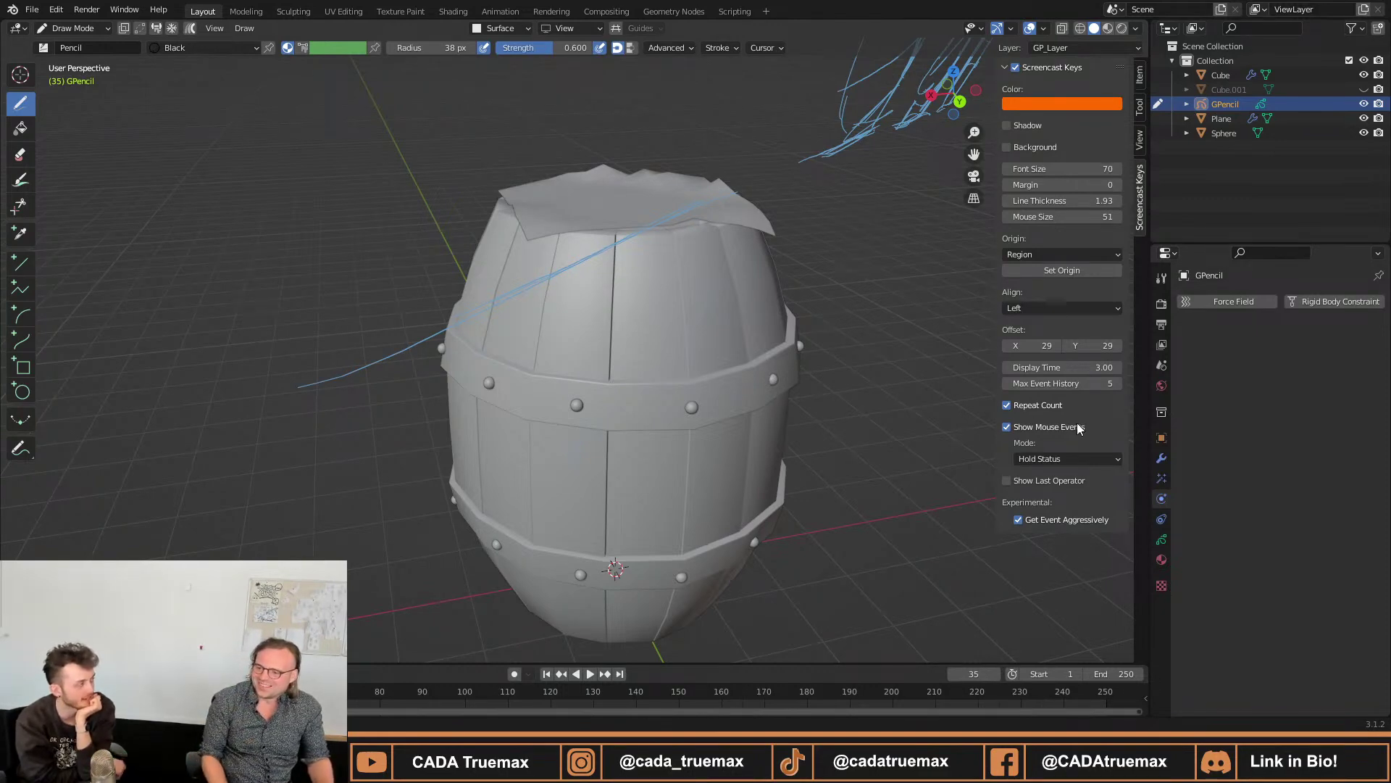
pyautogui.moveTo(656, 274); pyautogui.dragTo(618, 510)
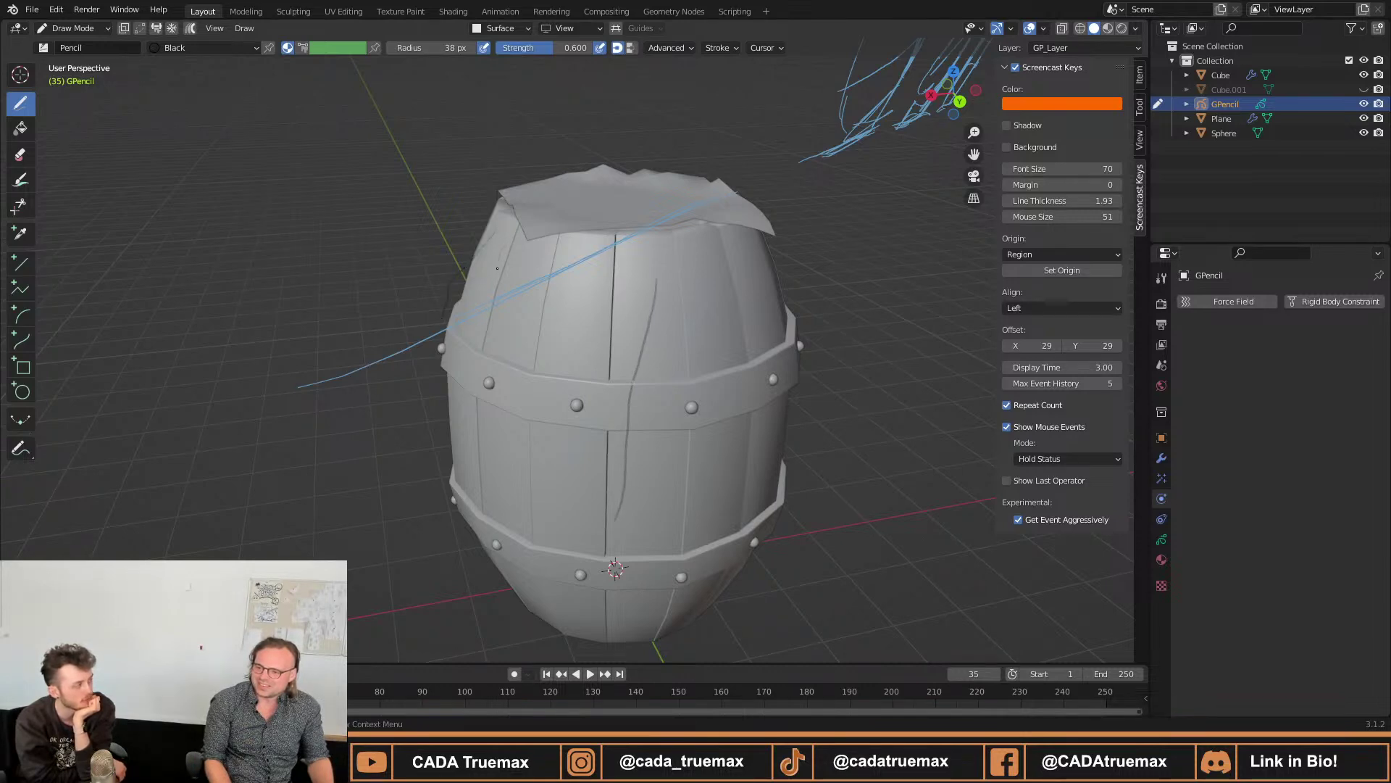
pyautogui.moveTo(469, 489); pyautogui.dragTo(509, 572)
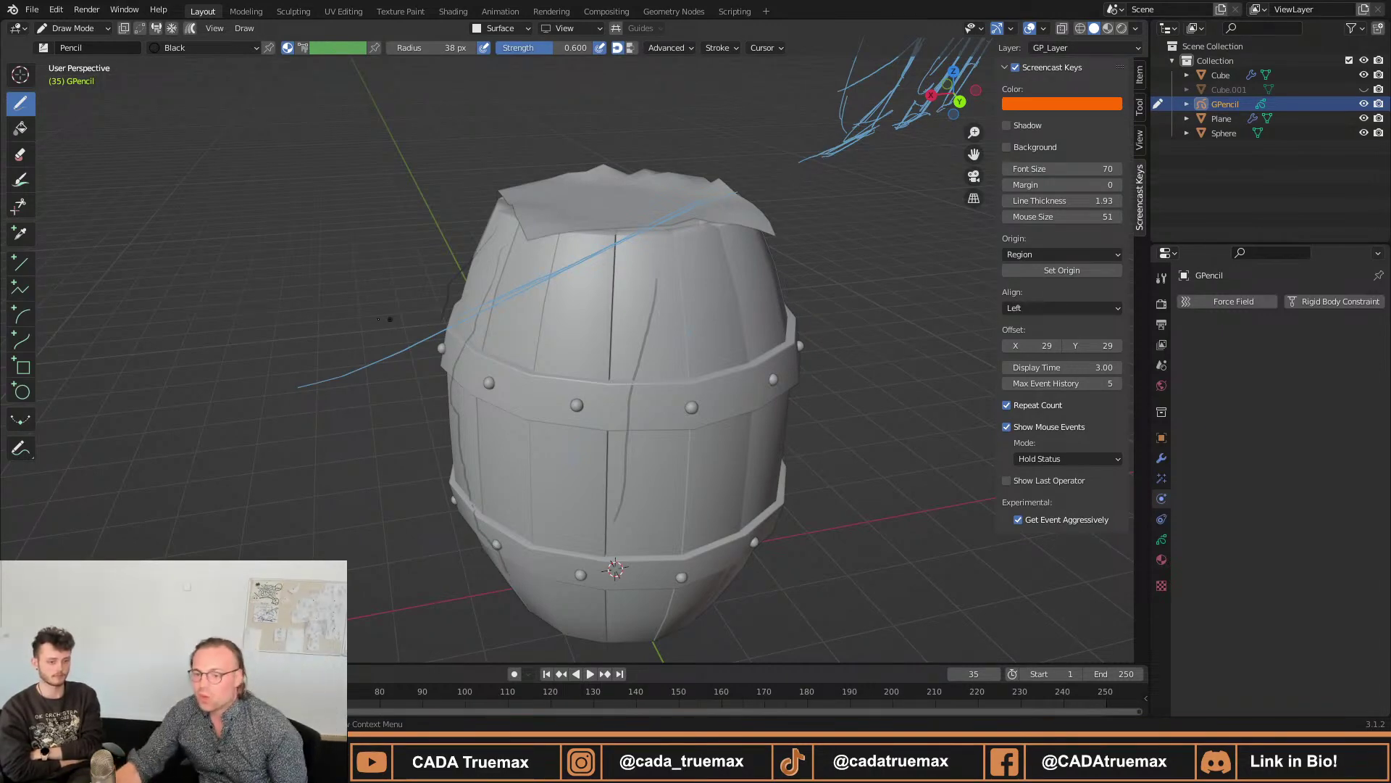
# Return to Object Mode with the Select Box tool and delete the Grease Pencil object with its strokes.
pyautogui.click(95, 29)
pyautogui.click(76, 44)
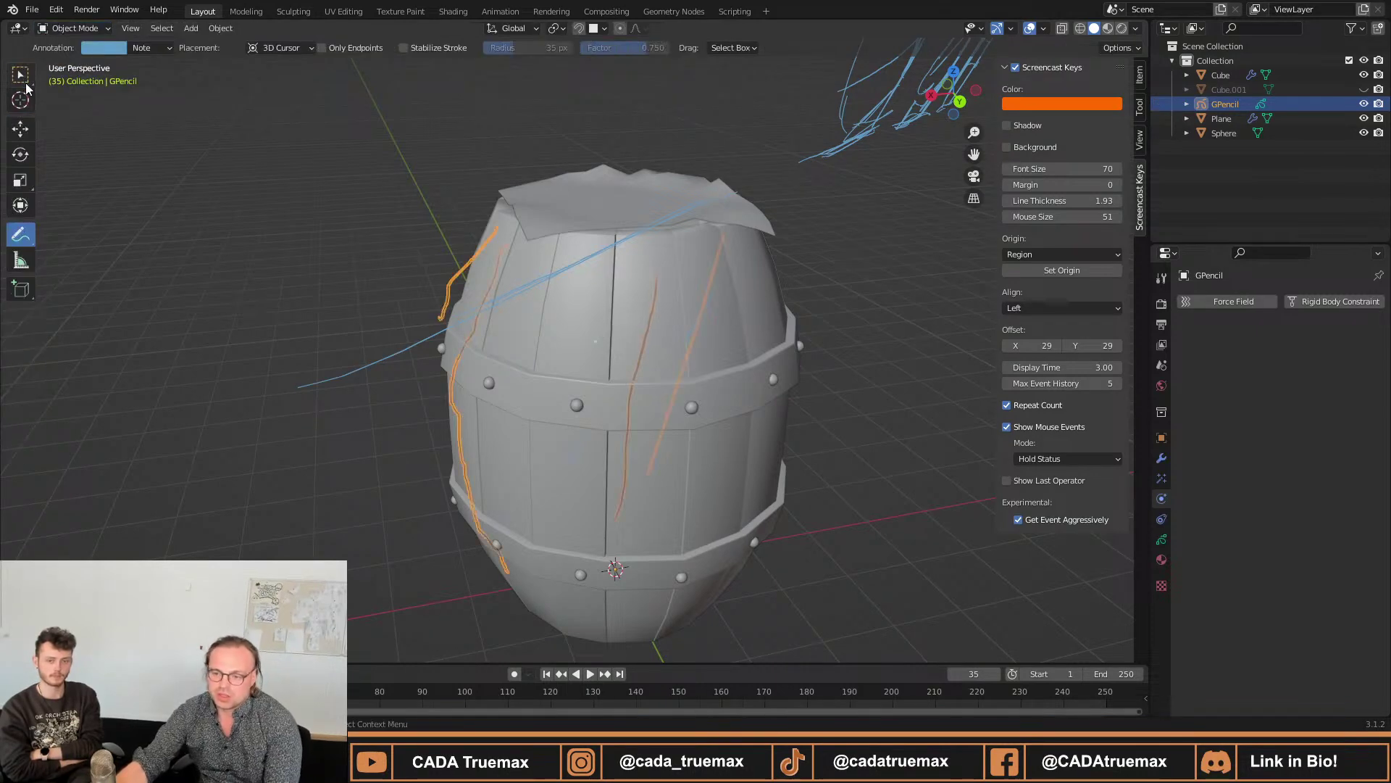
pyautogui.click(22, 75)
pyautogui.click(443, 370)
pyautogui.moveTo(443, 368)
pyautogui.mouseDown(button='middle')
pyautogui.moveTo(571, 381)
pyautogui.moveTo(677, 363)
pyautogui.mouseUp(button='middle')
pyautogui.scroll(-3, 677, 363)
pyautogui.click(1222, 105)
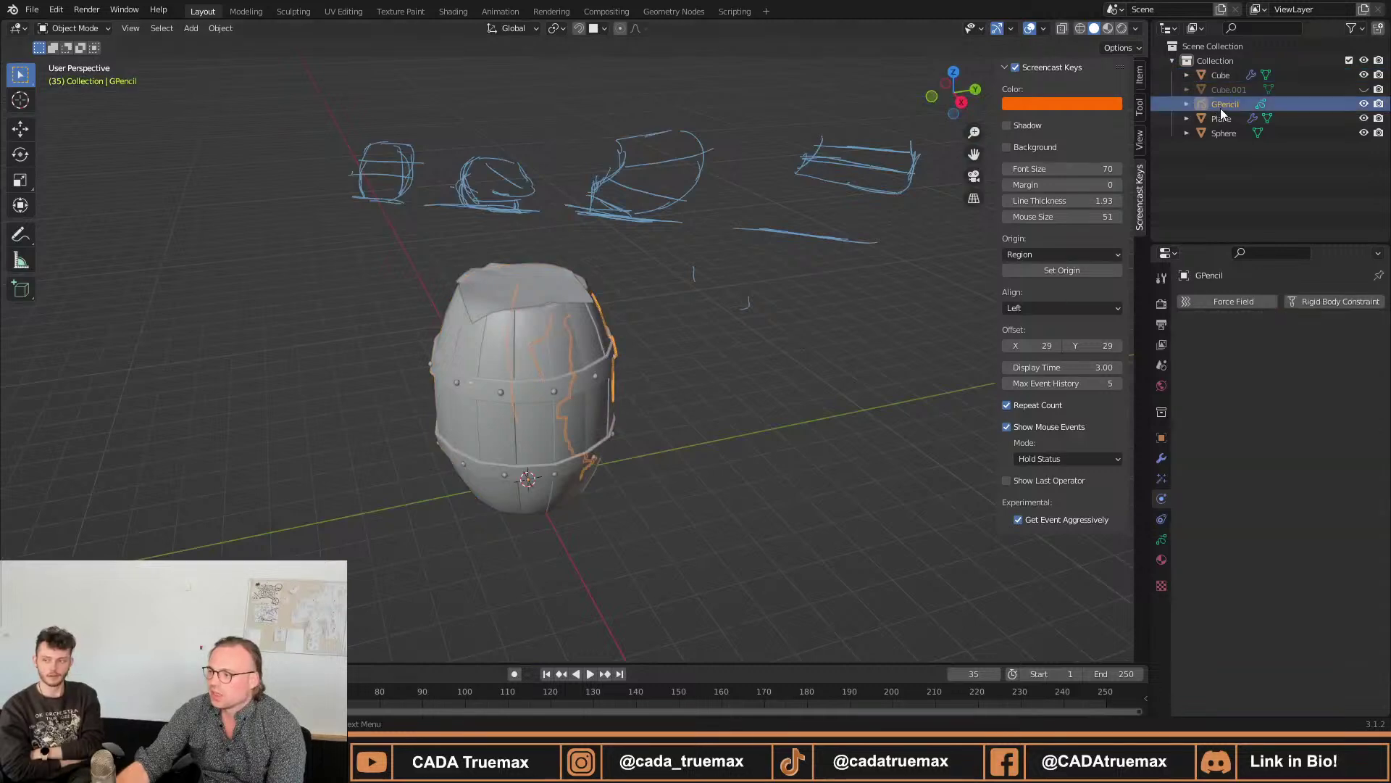
pyautogui.press('Delete')
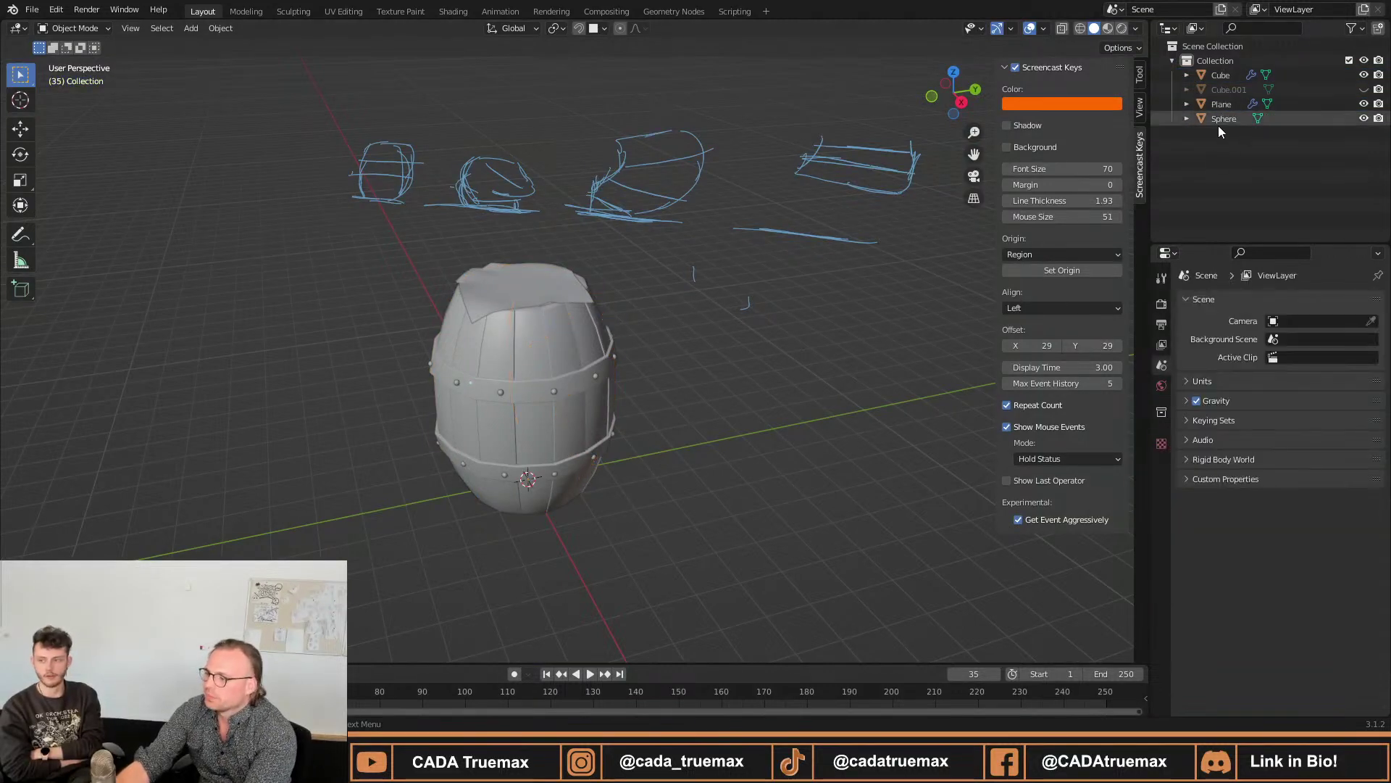
# Select the barrel and examine its Bevel and Collision modifiers and its Collision physics settings.
pyautogui.moveTo(601, 349)
pyautogui.mouseDown(button='middle')
pyautogui.moveTo(645, 348)
pyautogui.moveTo(657, 371)
pyautogui.moveTo(516, 438)
pyautogui.mouseUp(button='middle')
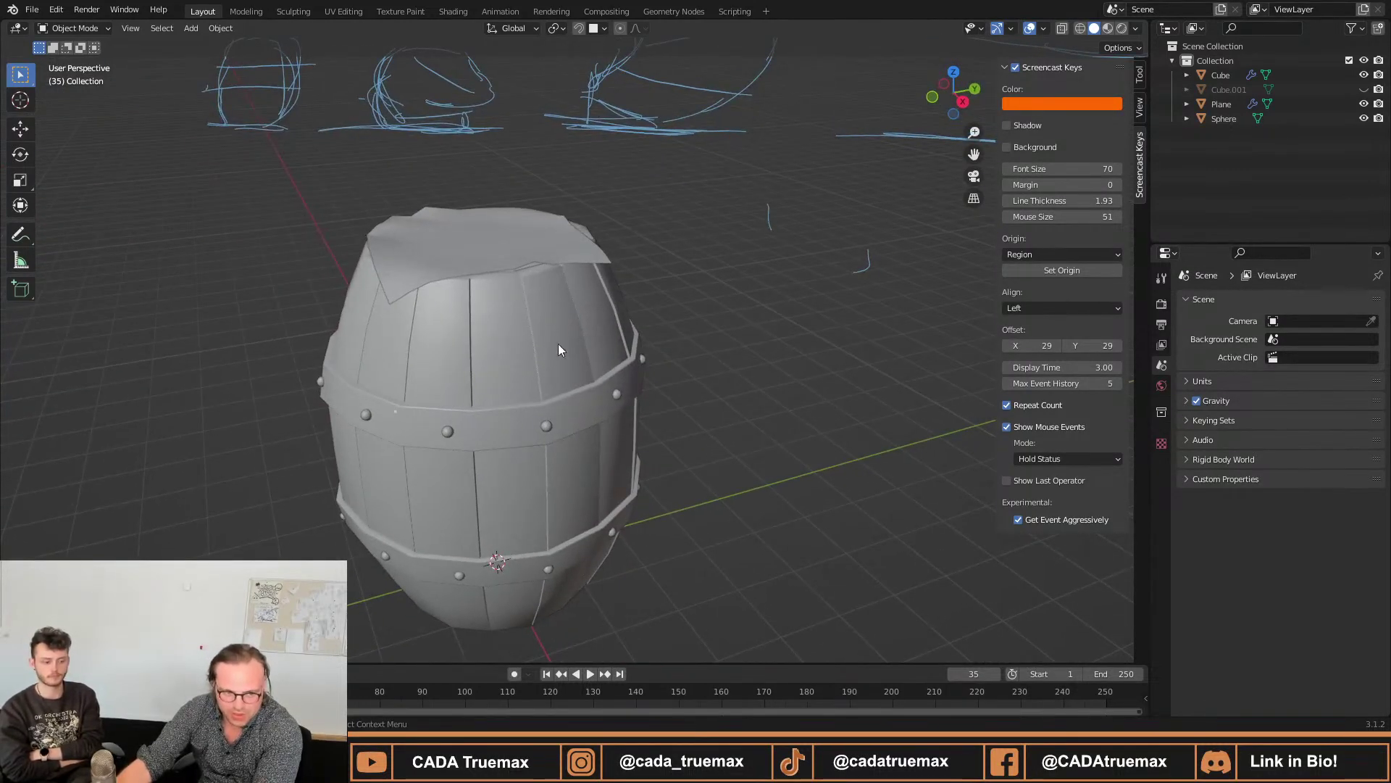
pyautogui.click(563, 367)
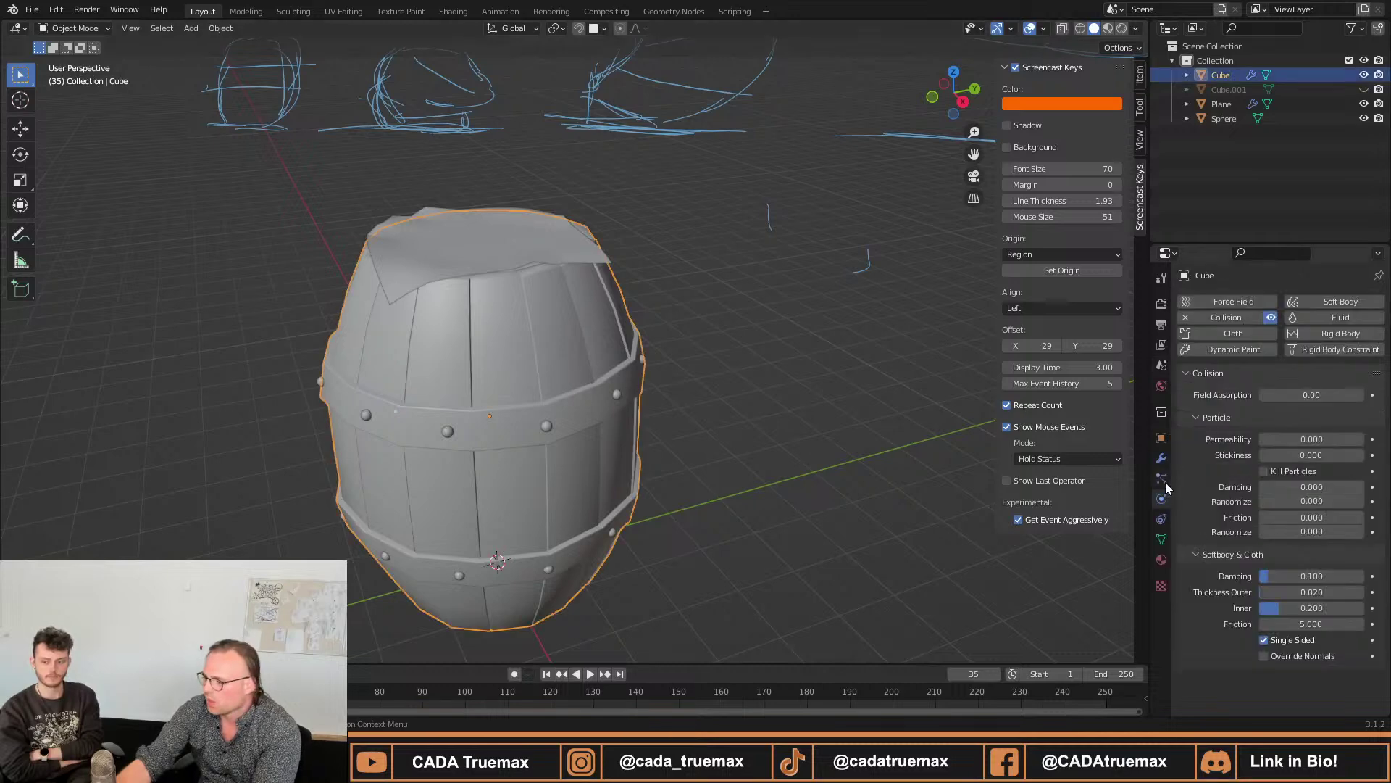
pyautogui.click(1163, 456)
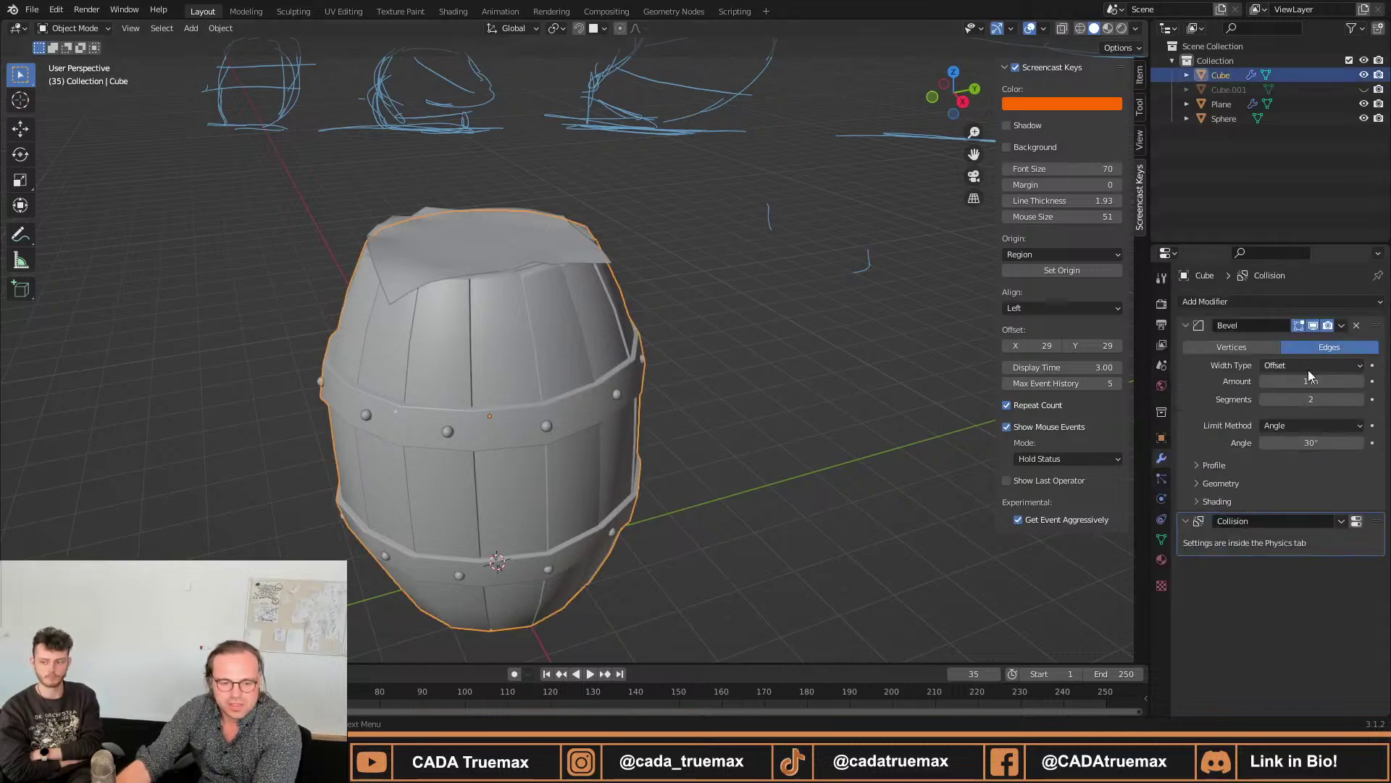
pyautogui.click(1162, 498)
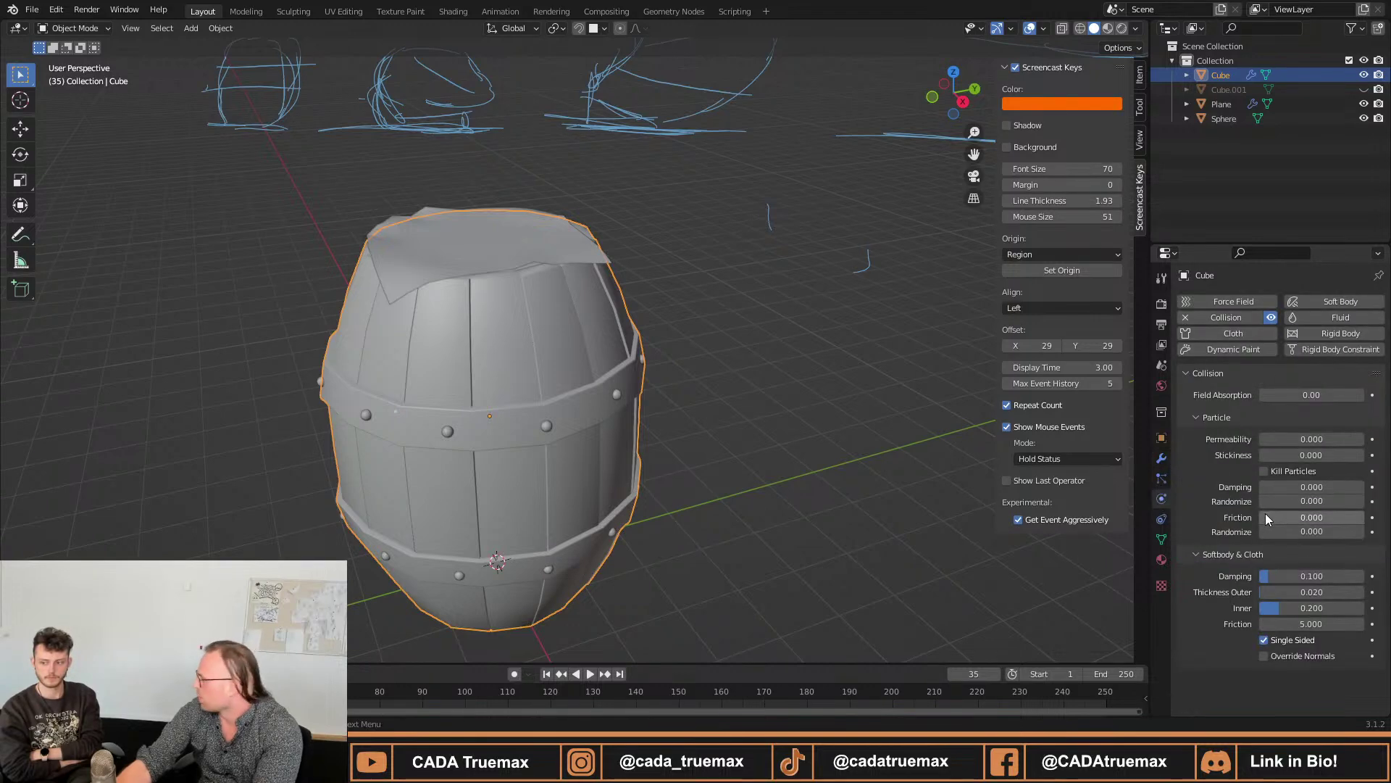